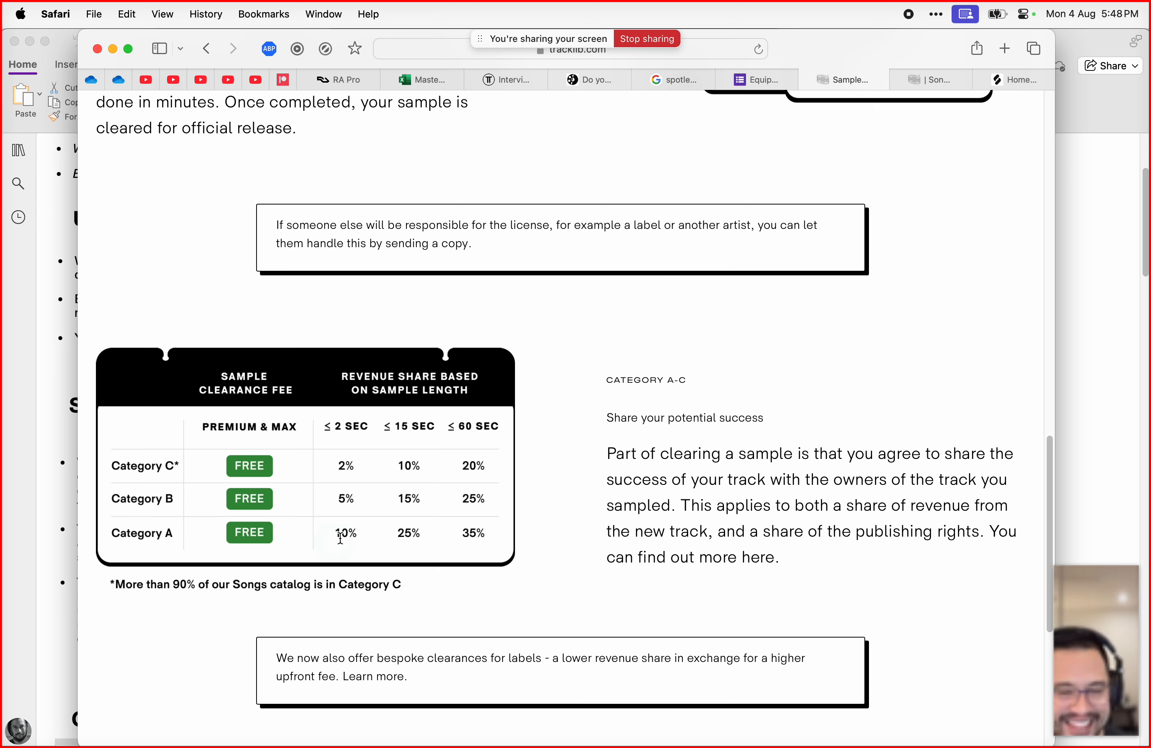
Step: Search the web for "the avalanches" in a new tab and open the band's Wikipedia article
click(382, 521)
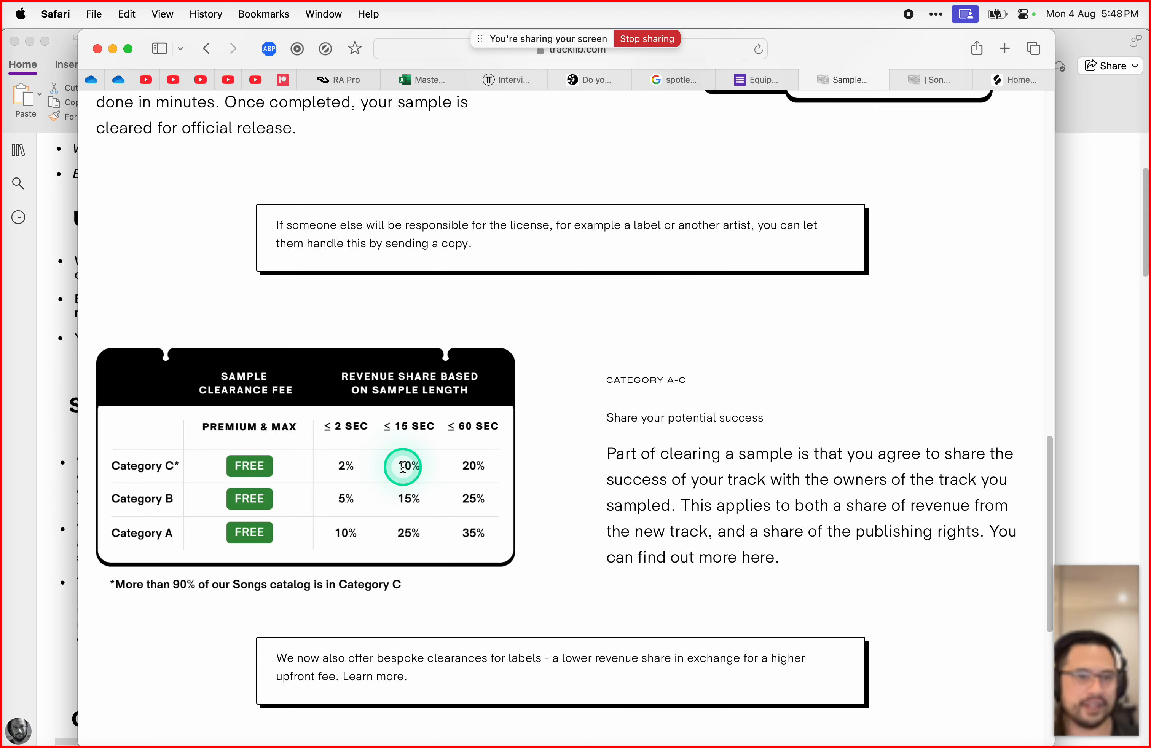
click(1005, 48)
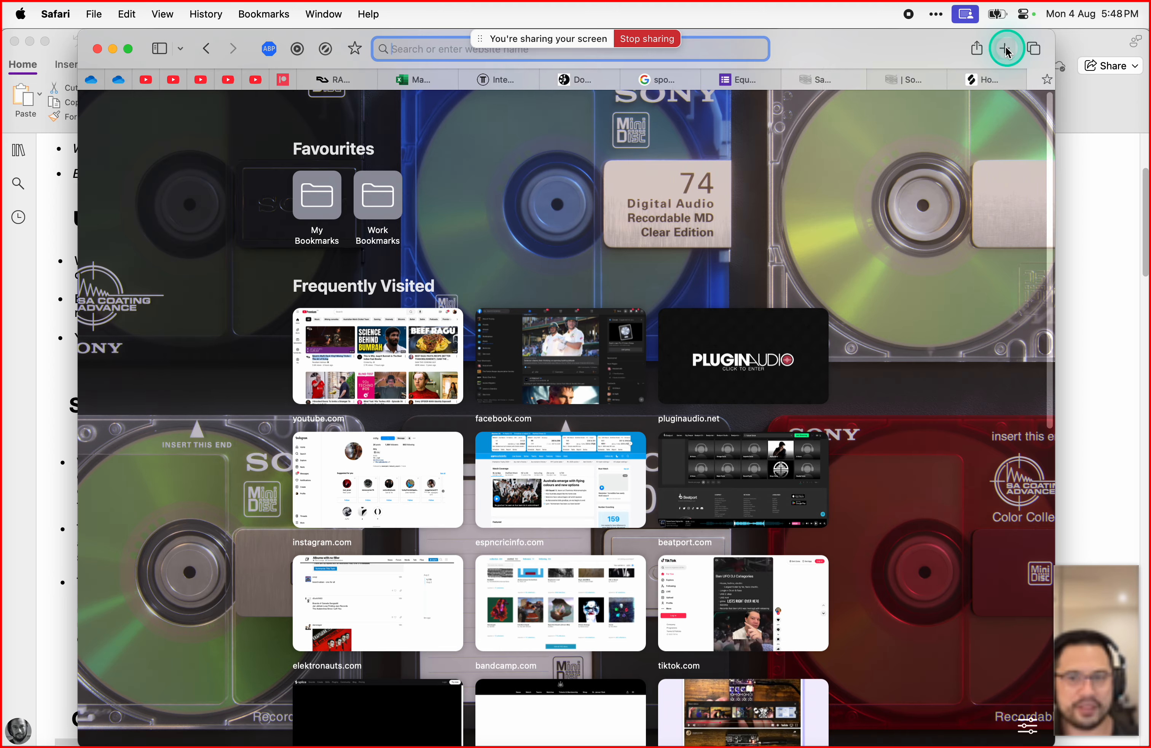
text(the avalanches)
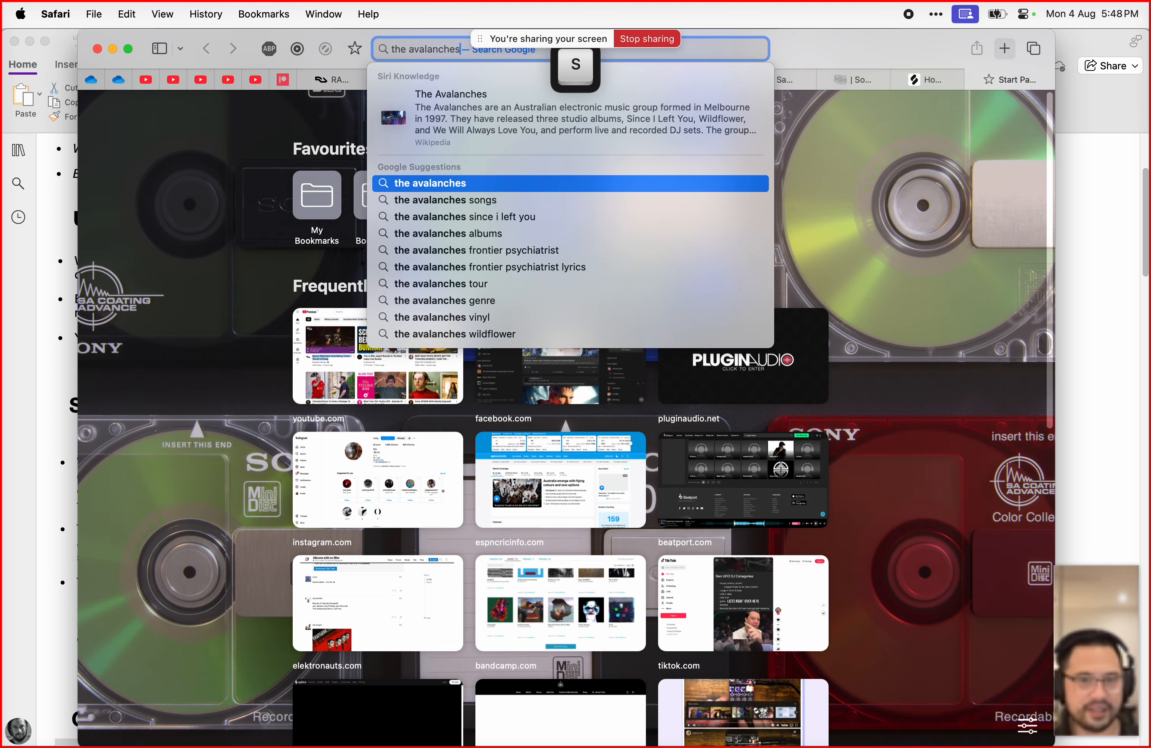
key(Return)
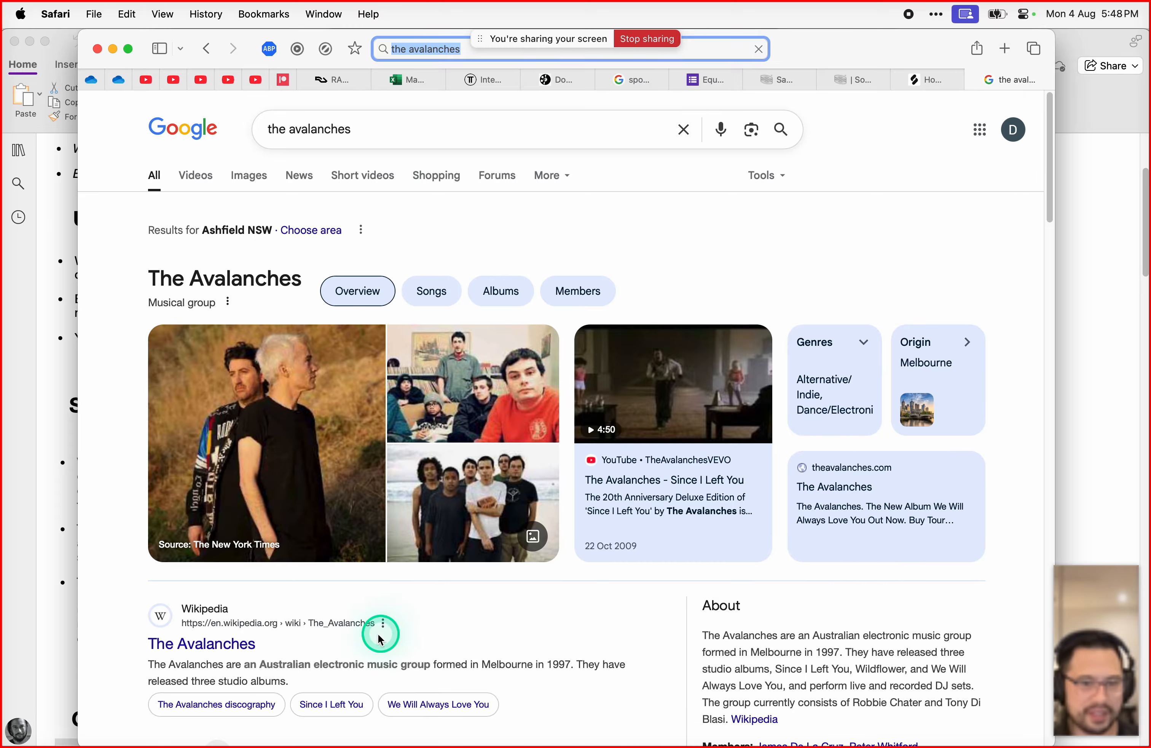
click(229, 642)
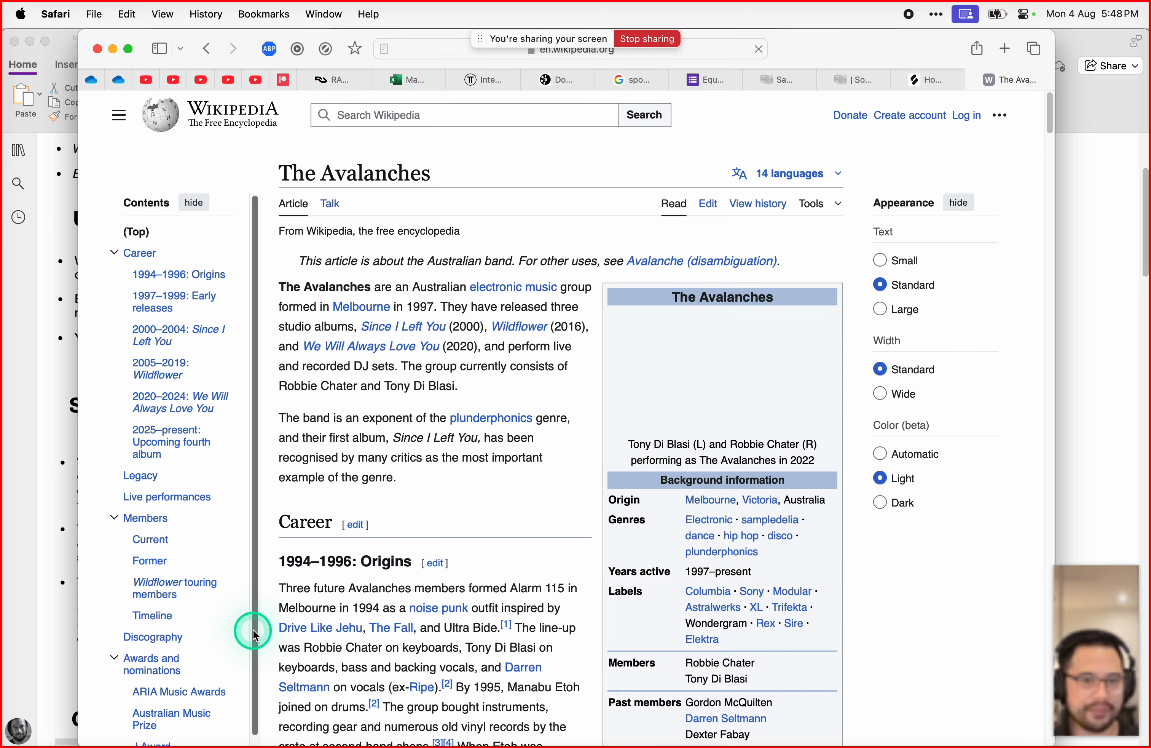
Step: Find the album "Since I Left You" in the band's article and open its Wikipedia page
scroll(616, 514, down, 5)
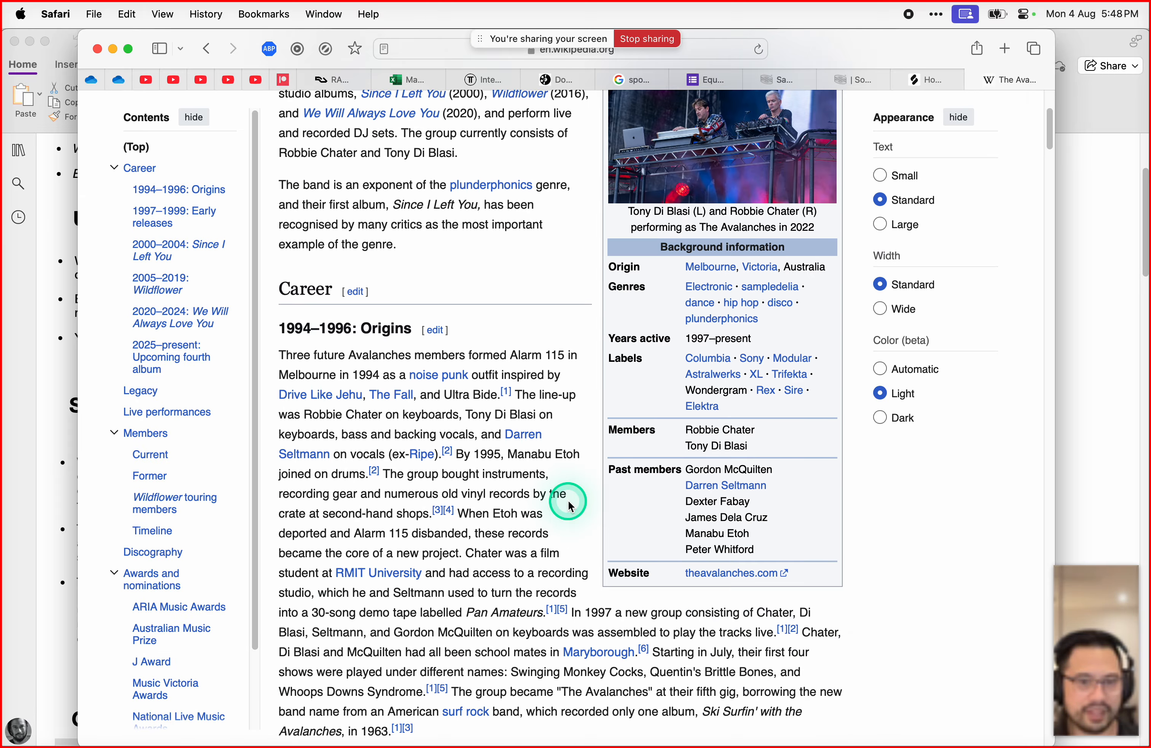
scroll(568, 504, down, 10)
click(422, 564)
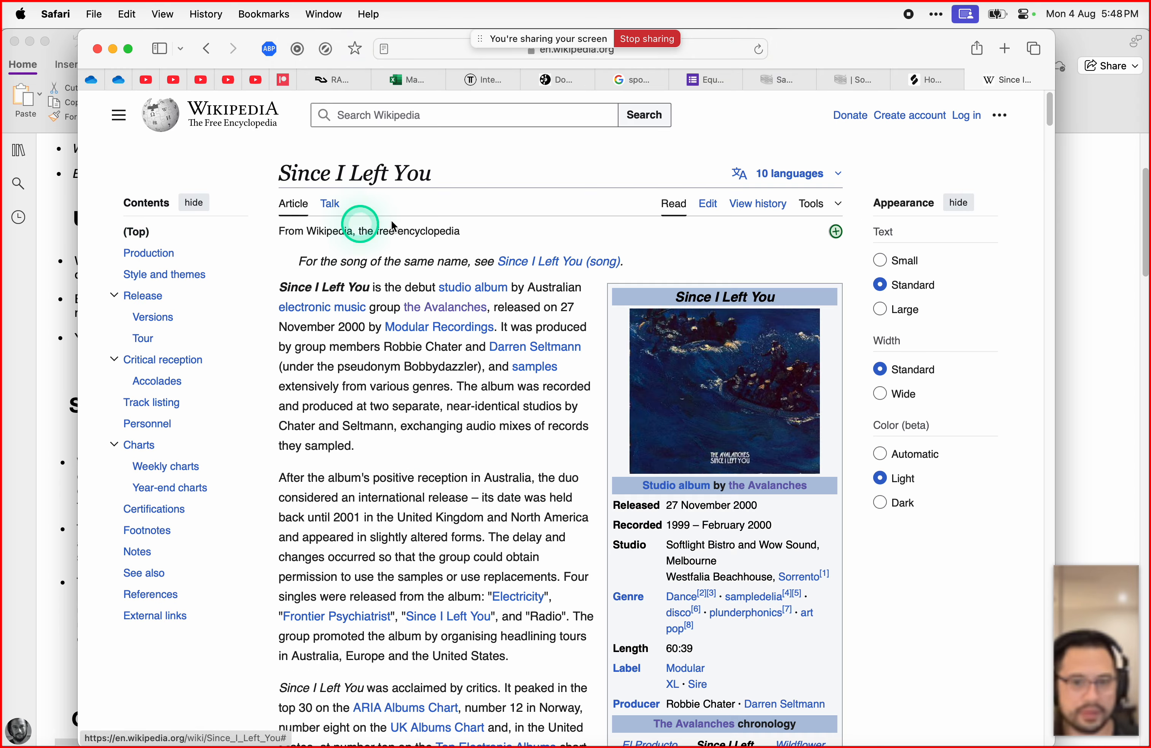
Step: Examine the album's Production section, highlighting the estimates of how many samples were used
scroll(523, 311, down, 1)
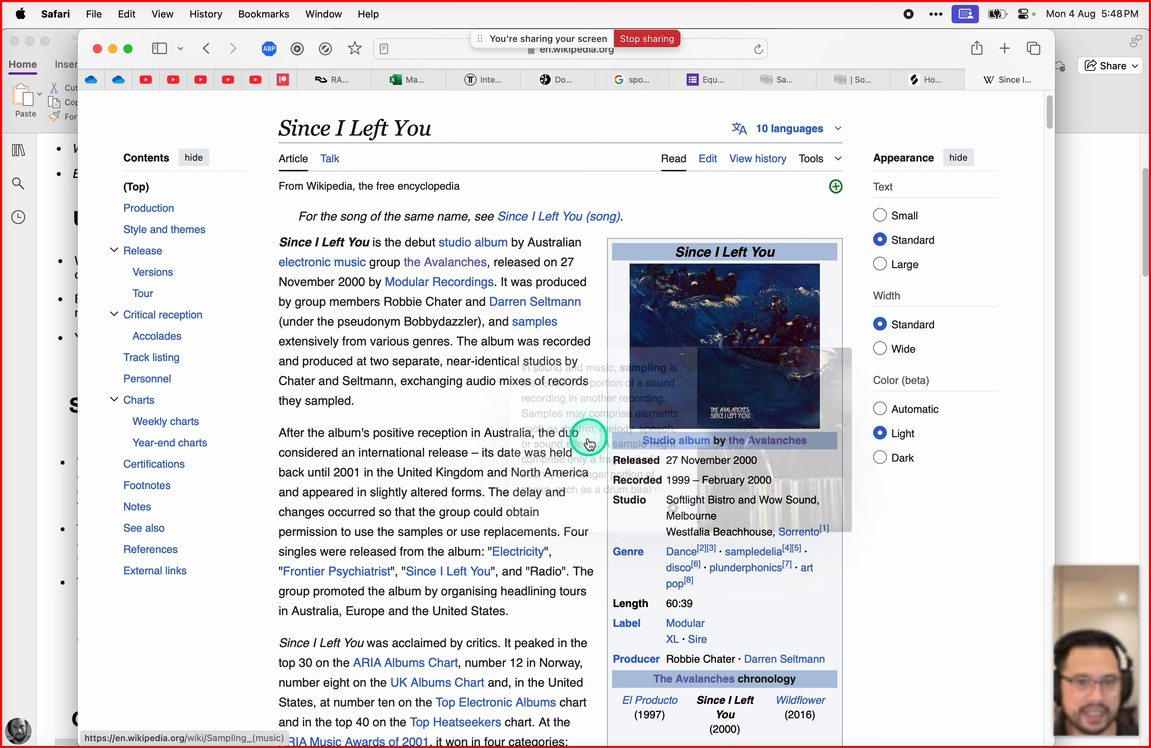
scroll(511, 442, down, 1)
scroll(511, 442, down, 10)
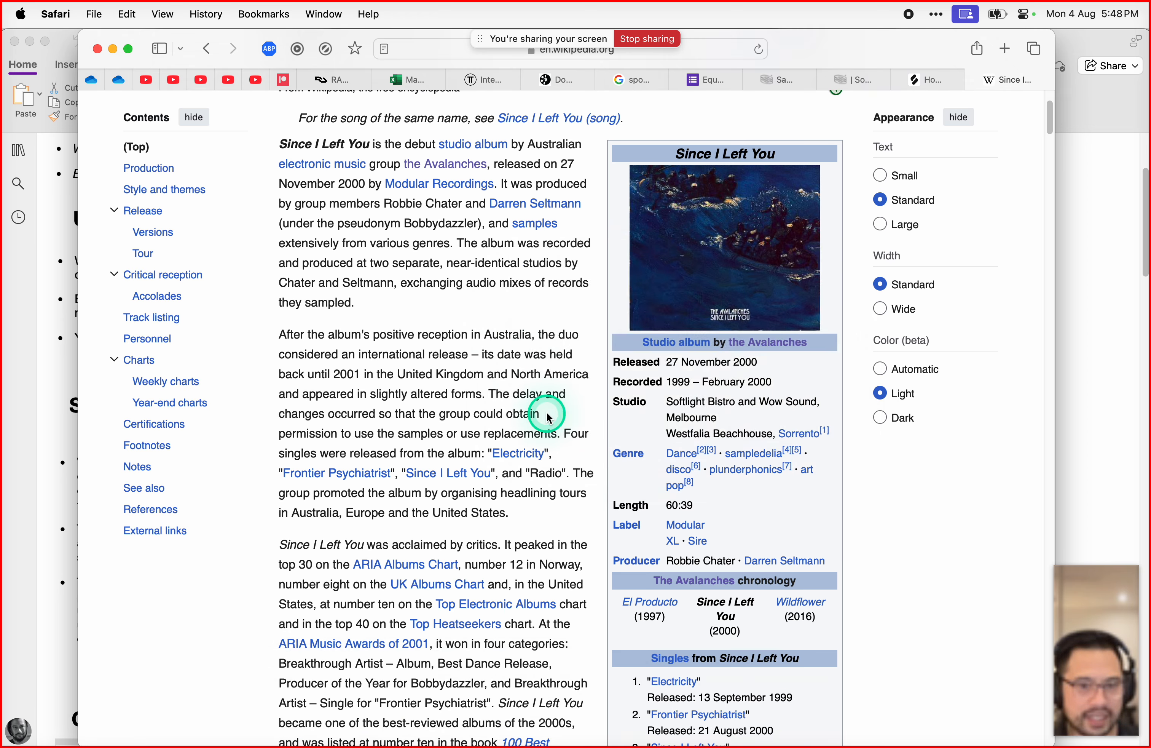
scroll(551, 414, down, 3)
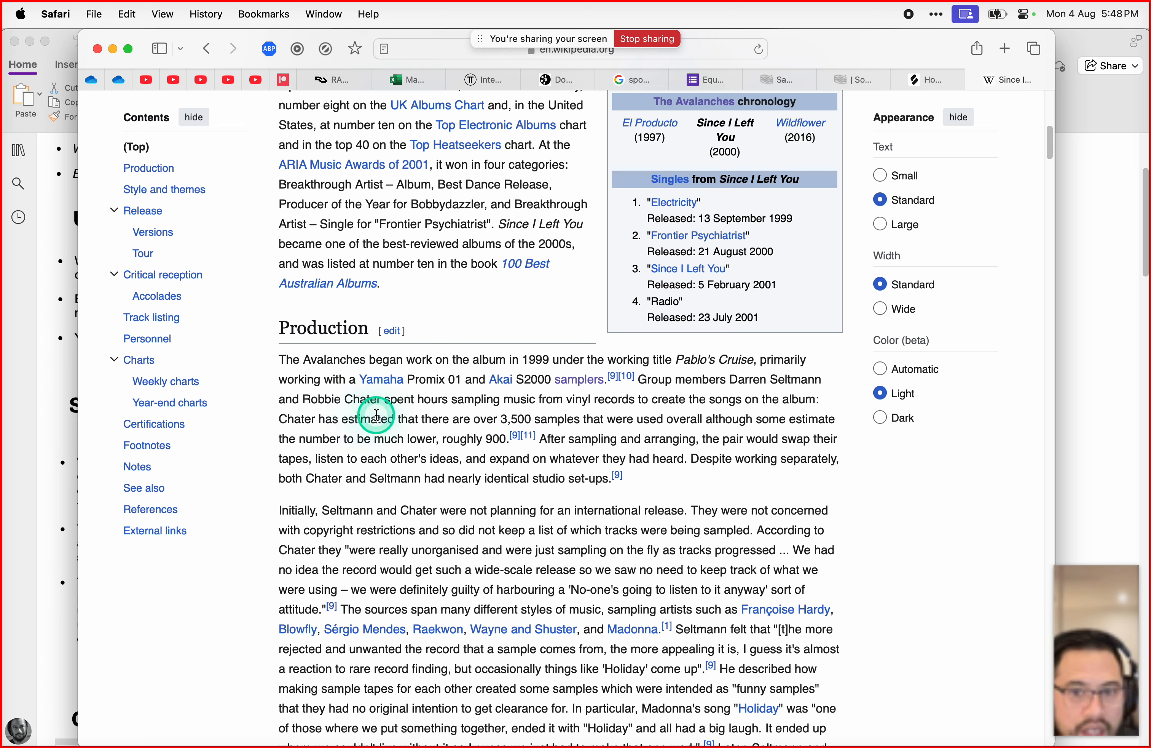
drag(376, 416, 570, 418)
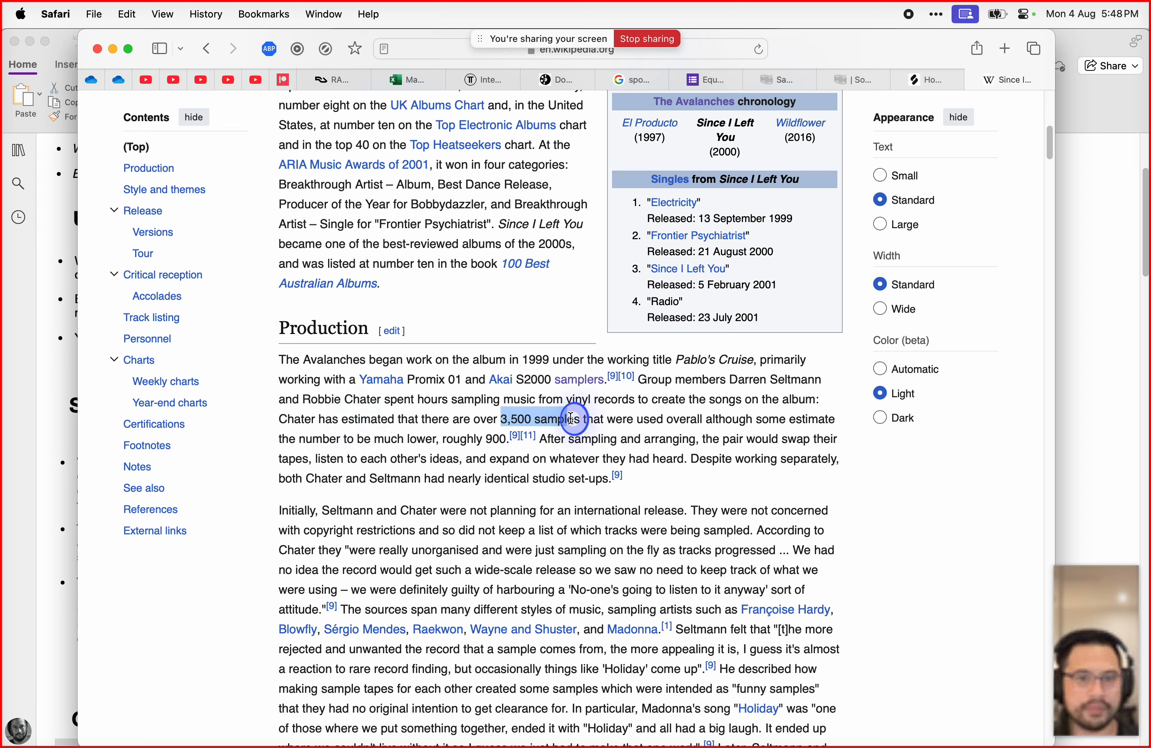
click(602, 425)
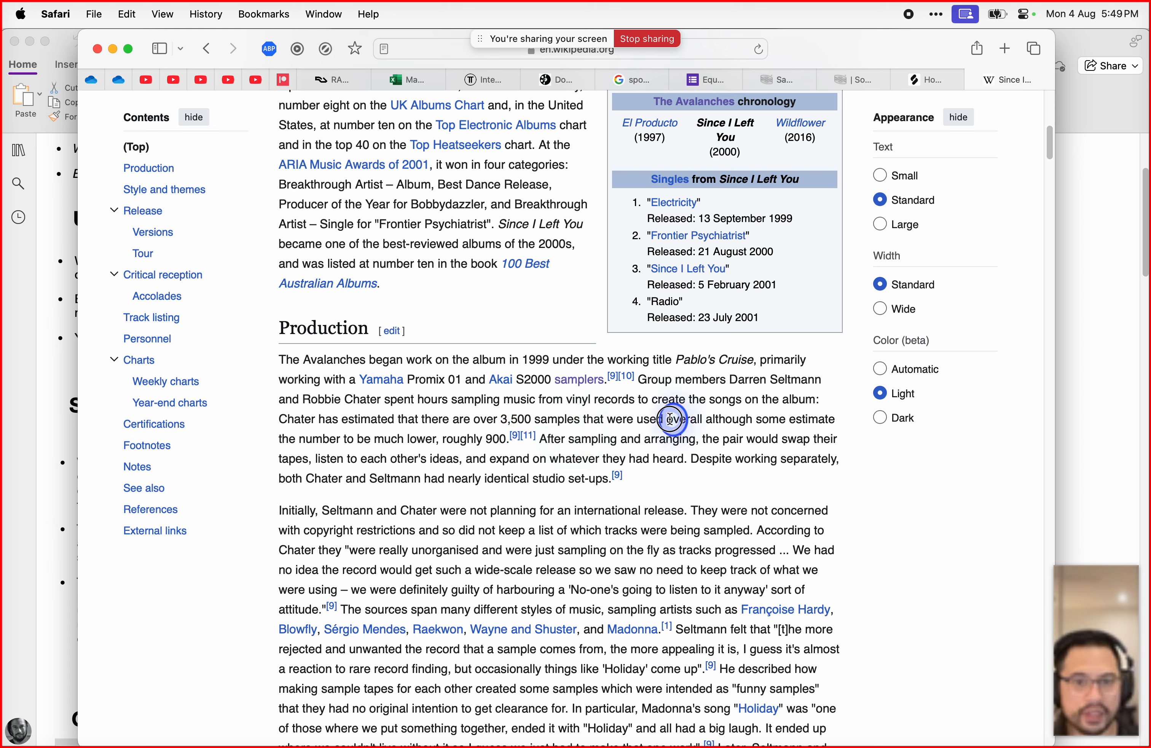
drag(670, 418, 799, 420)
click(799, 419)
drag(322, 439, 506, 439)
click(455, 436)
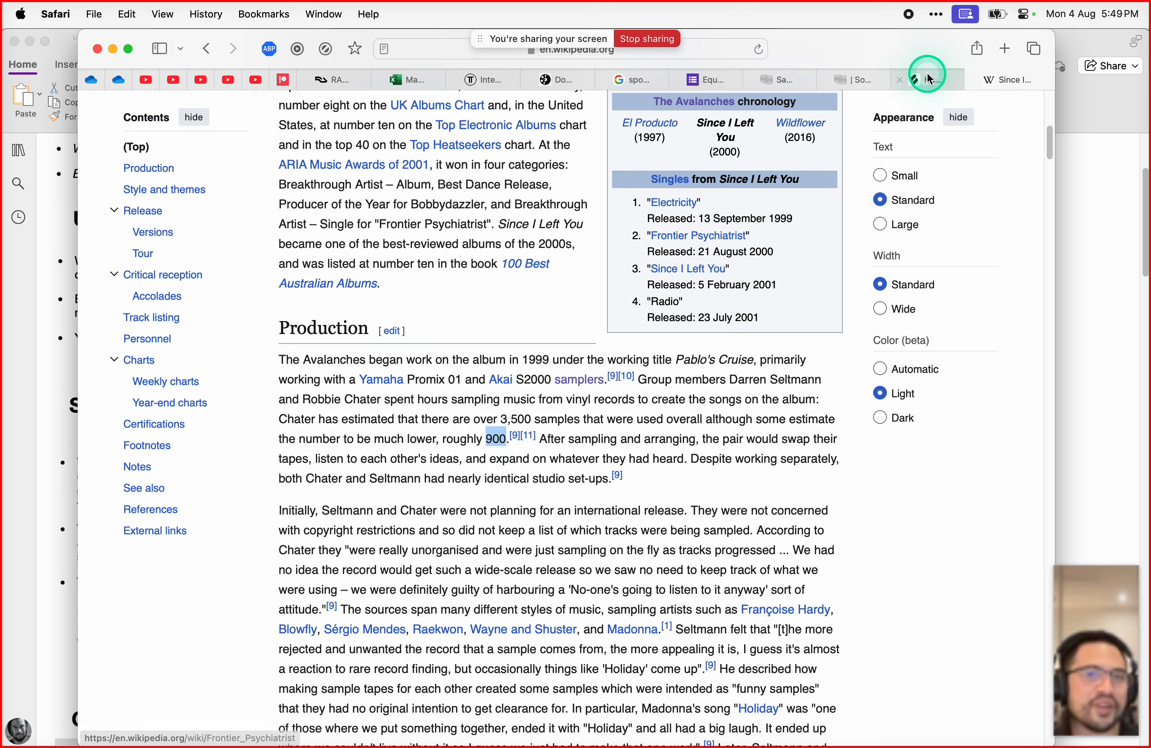
Step: Read on through the Production section and highlight the sentence about working with a sample-clearance expert
scroll(682, 460, down, 3)
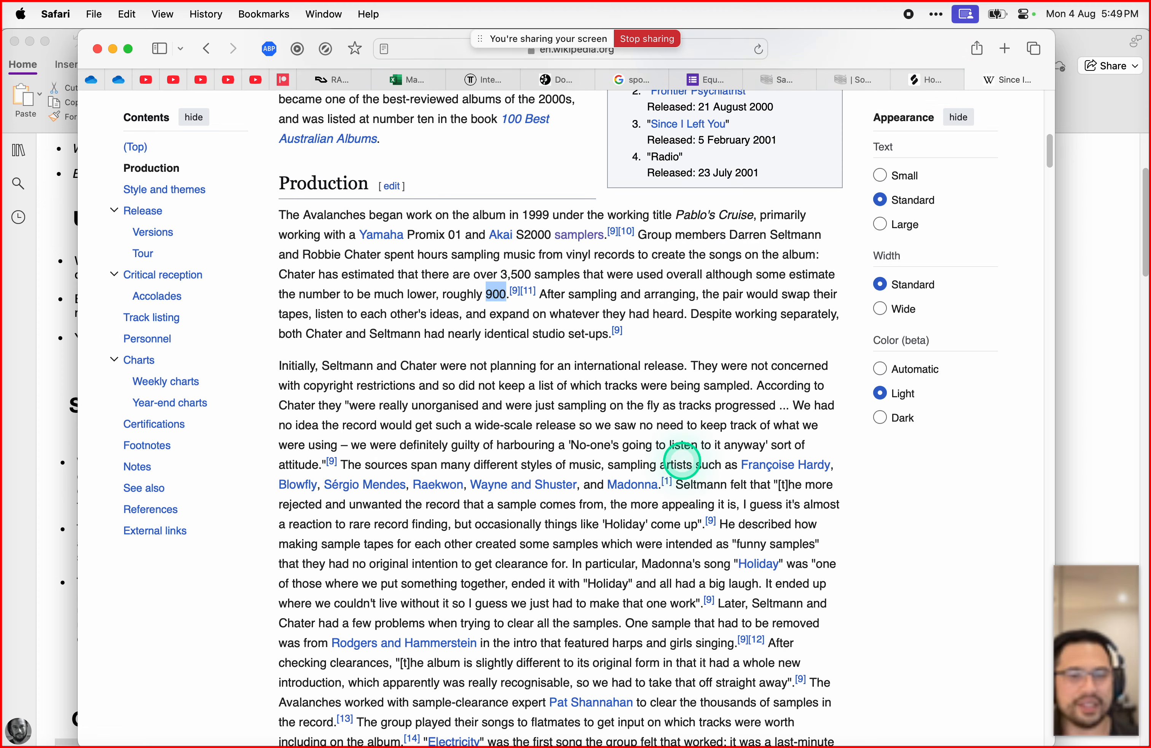
scroll(682, 460, down, 2)
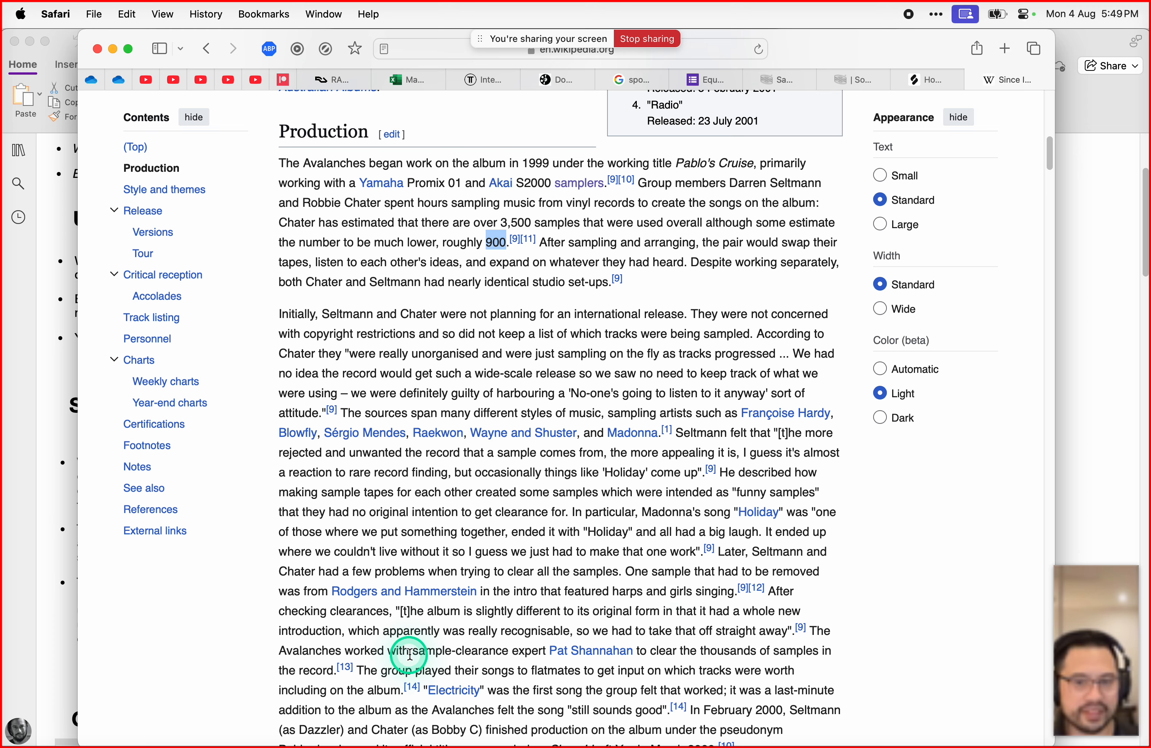
drag(354, 648, 476, 641)
click(480, 648)
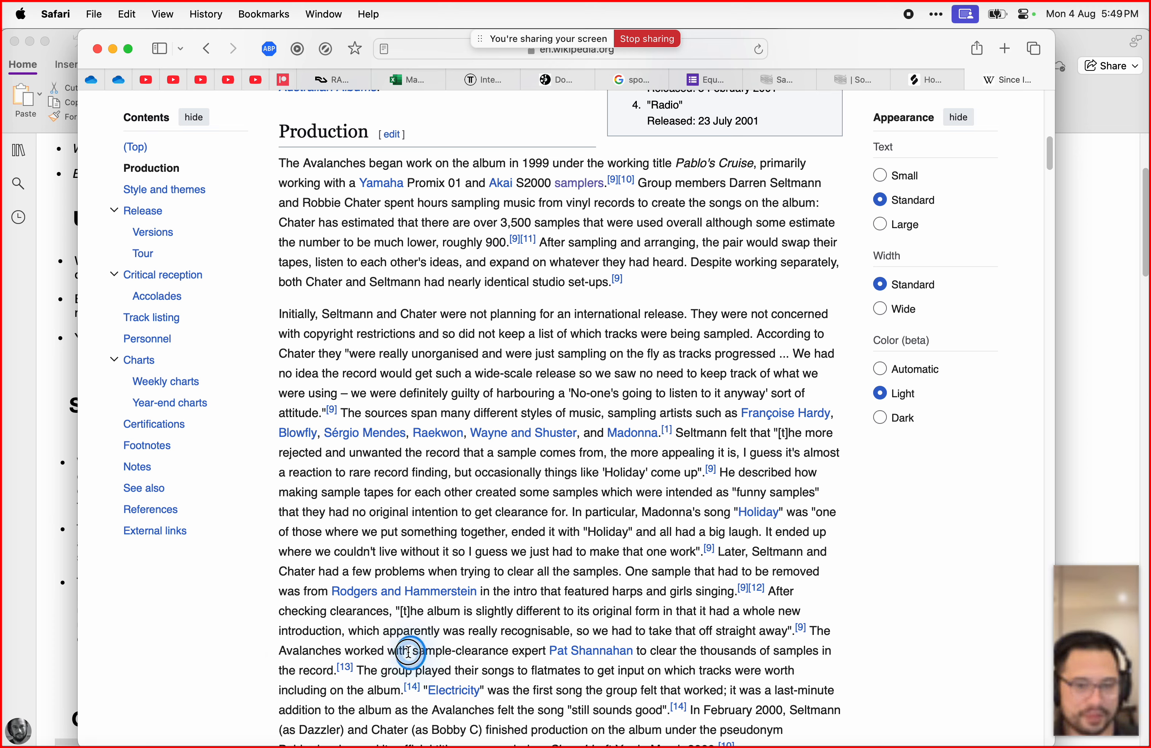
drag(408, 651, 847, 631)
click(763, 651)
scroll(626, 674, down, 3)
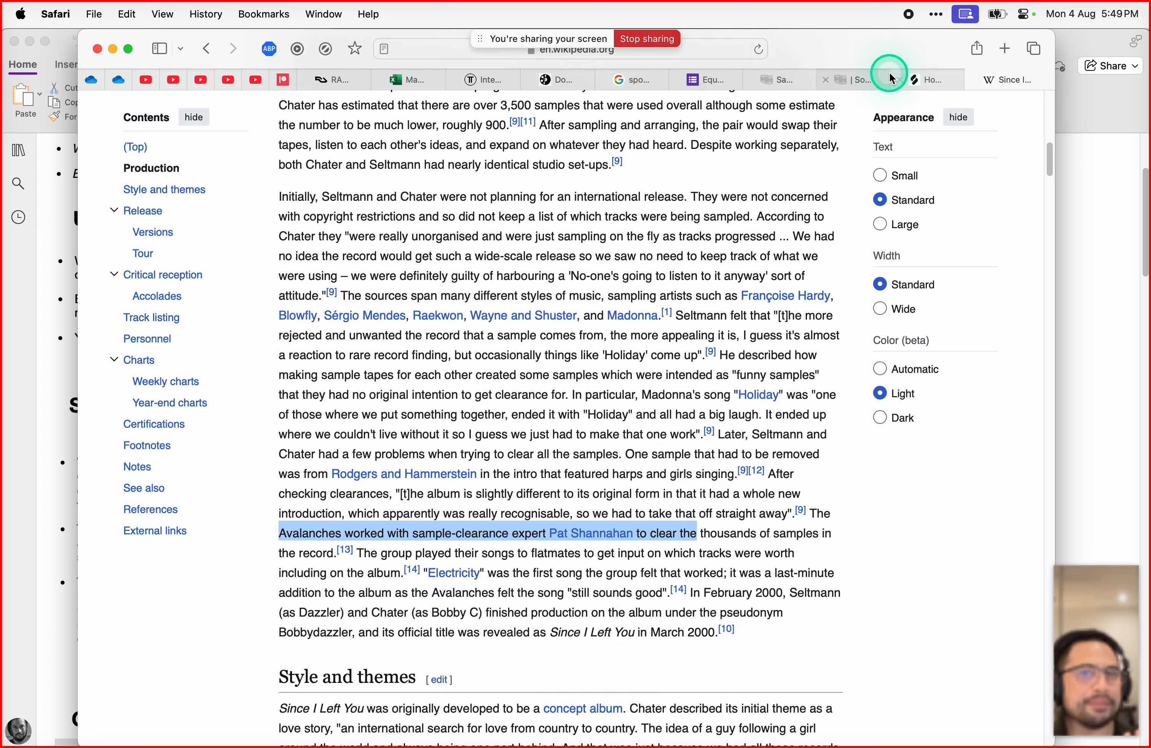
Step: Look at Tracklib's Artists page and return to its table of sample clearance fees and revenue shares
click(873, 79)
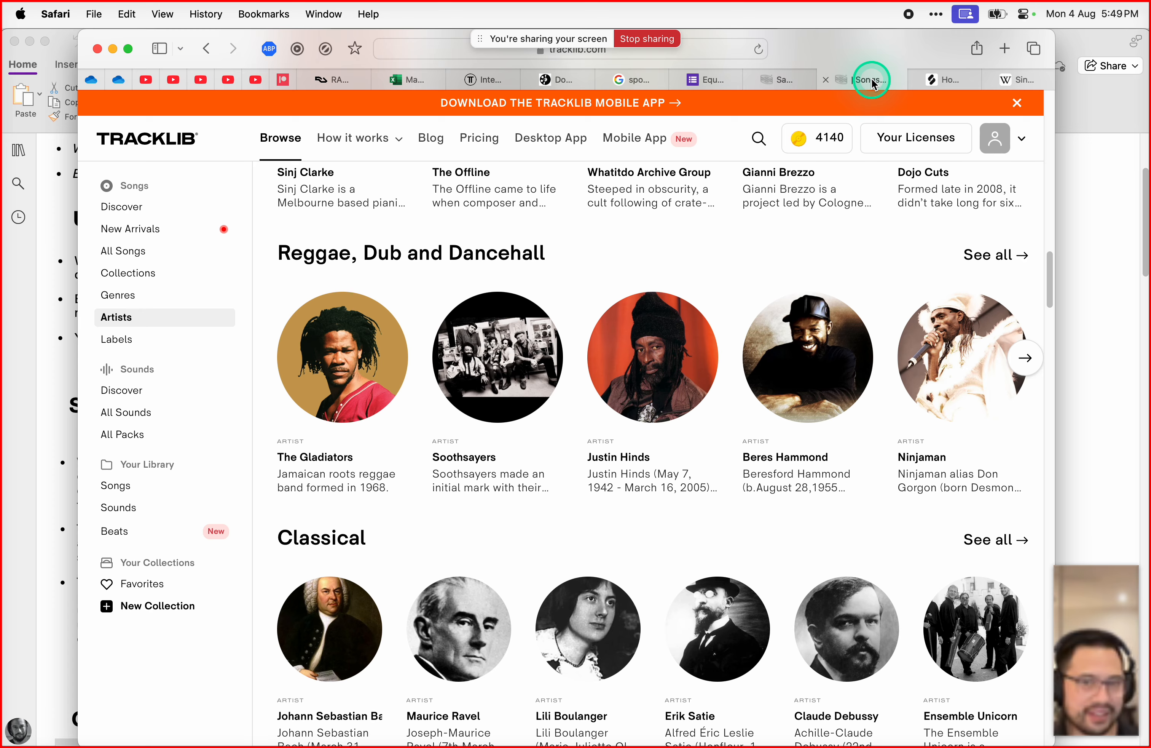
click(795, 77)
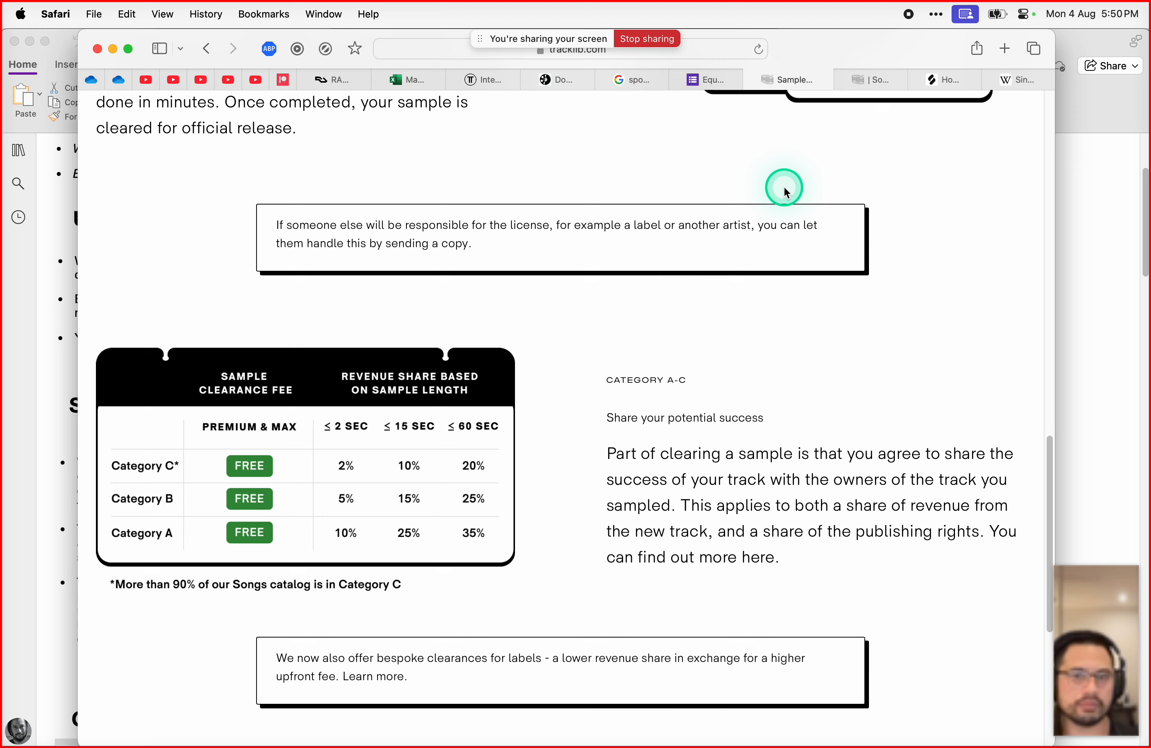
click(883, 79)
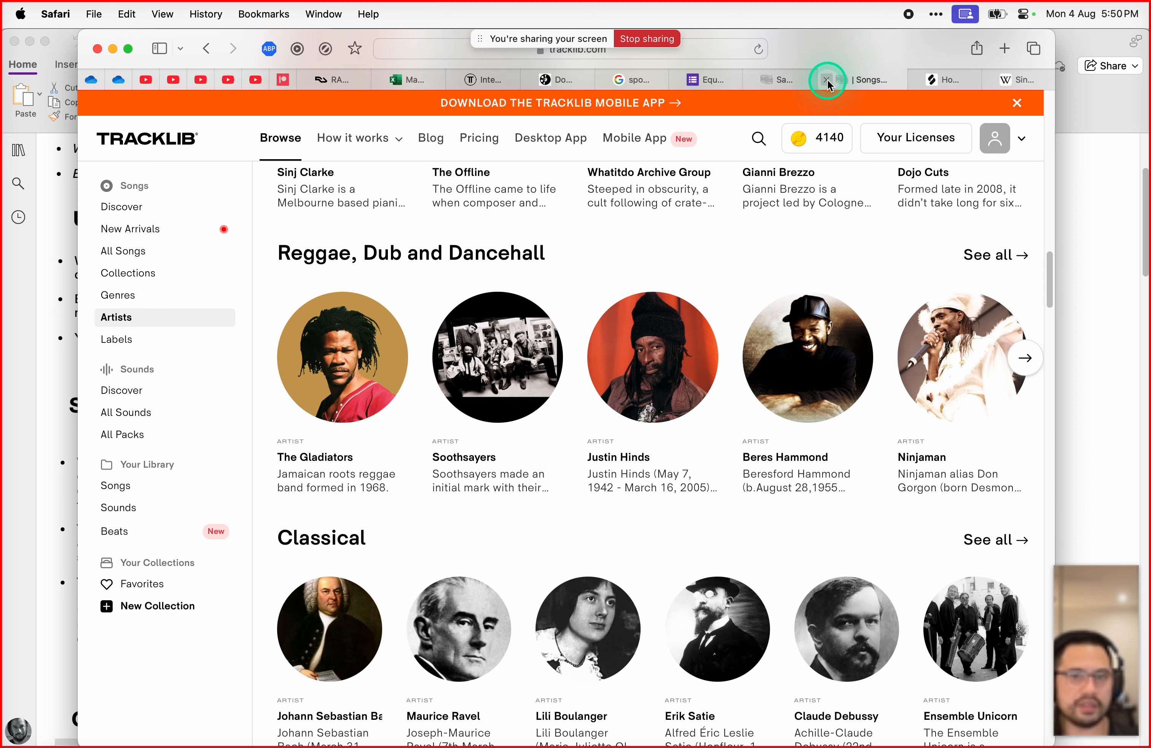
click(786, 81)
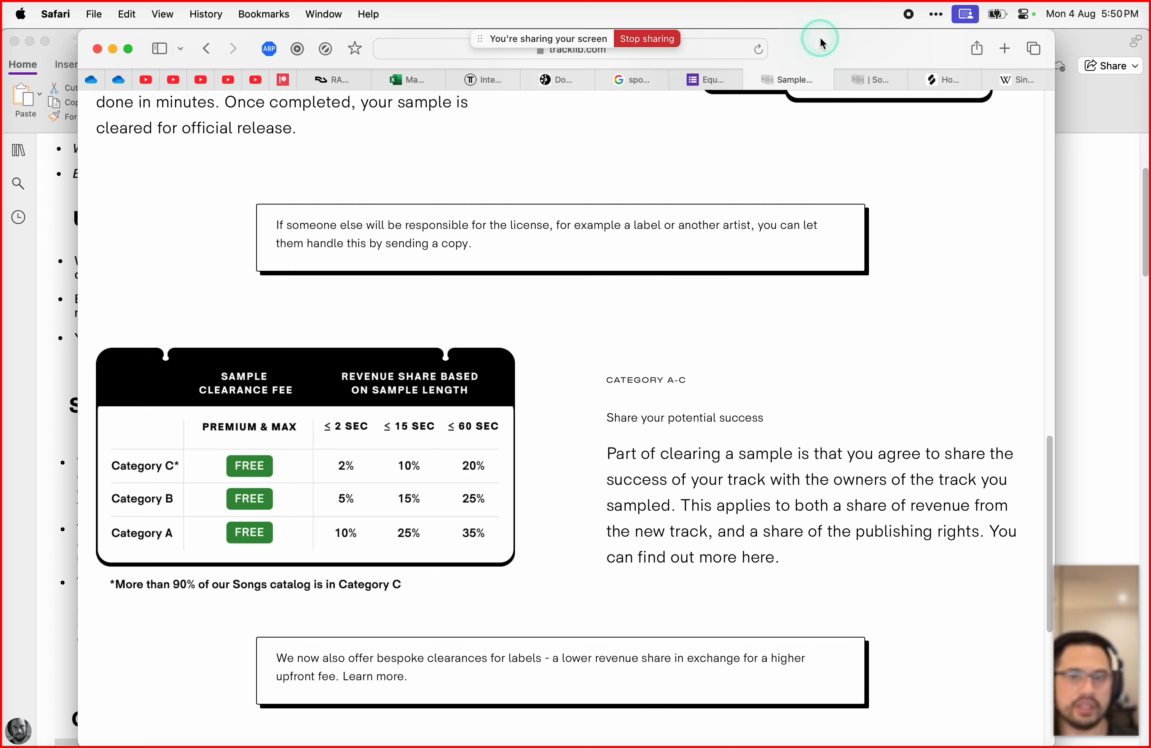
Step: Switch to the Splice home page and view its new sounds and gear
click(930, 79)
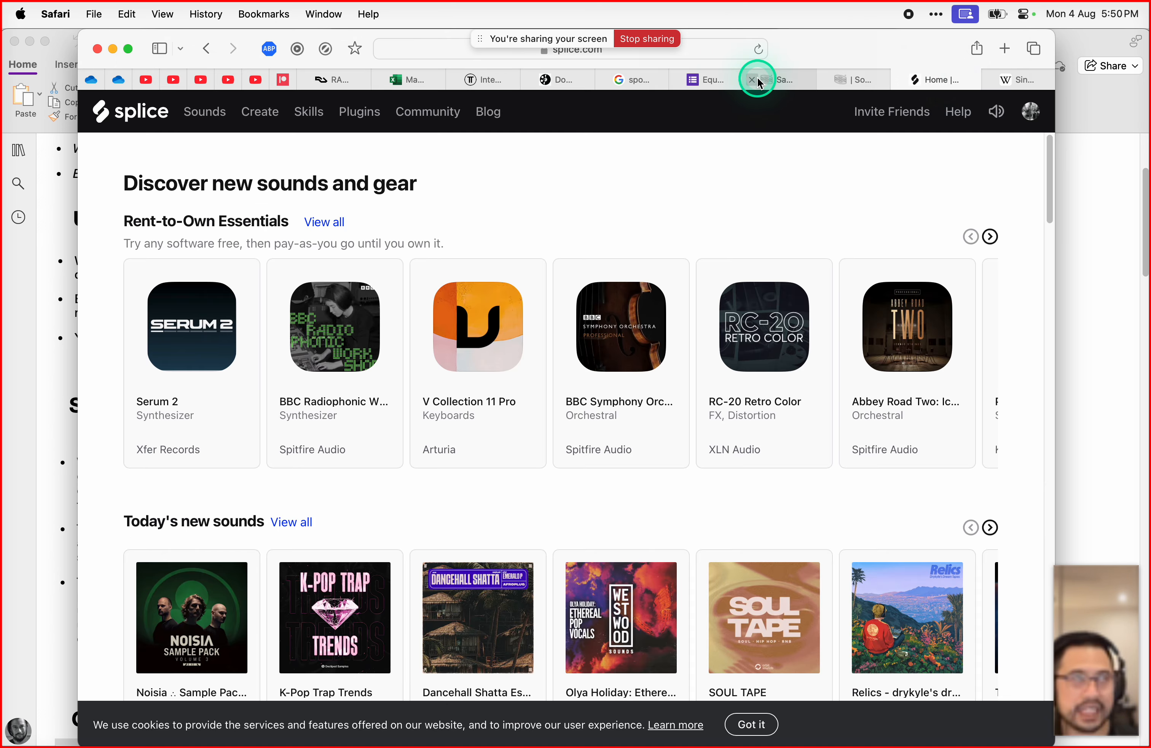
mouse_move(758, 83)
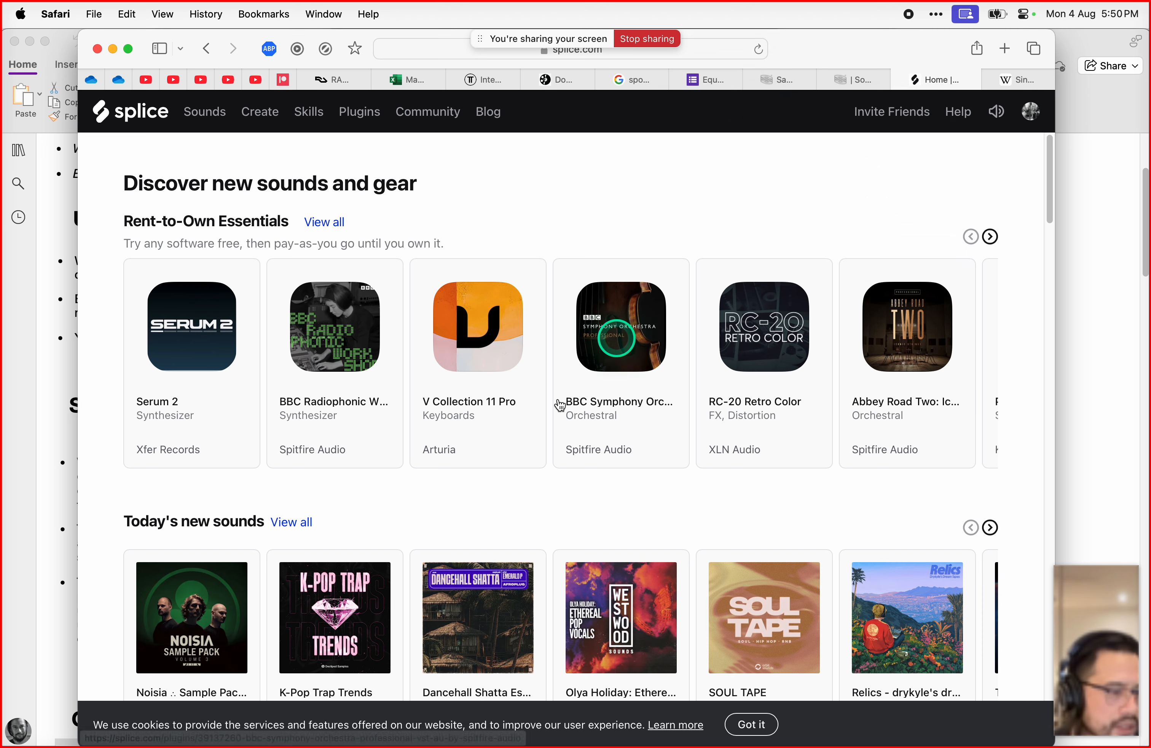
click(478, 465)
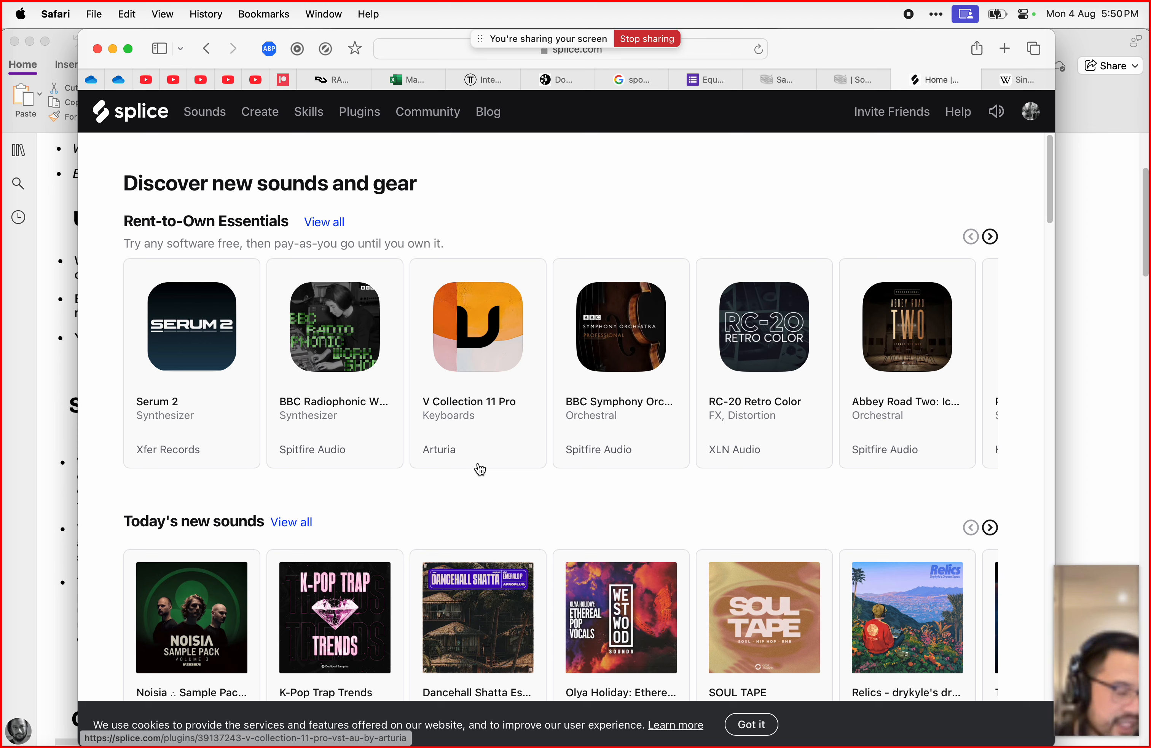
click(480, 461)
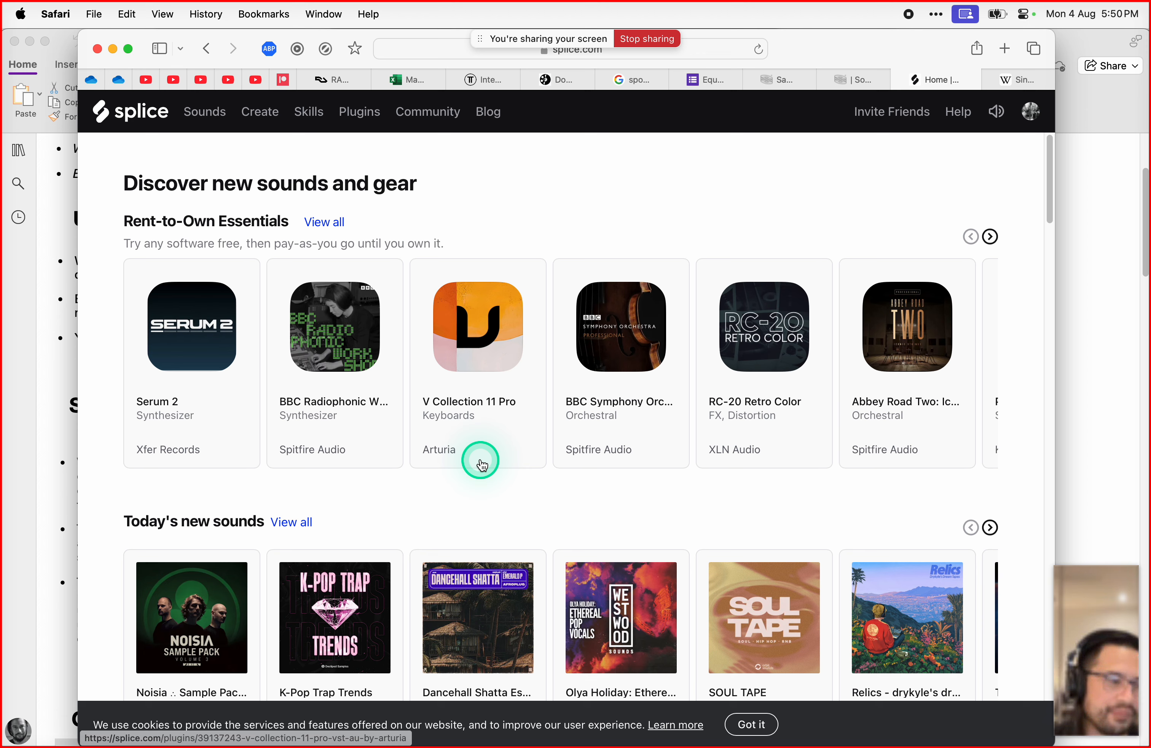
click(483, 484)
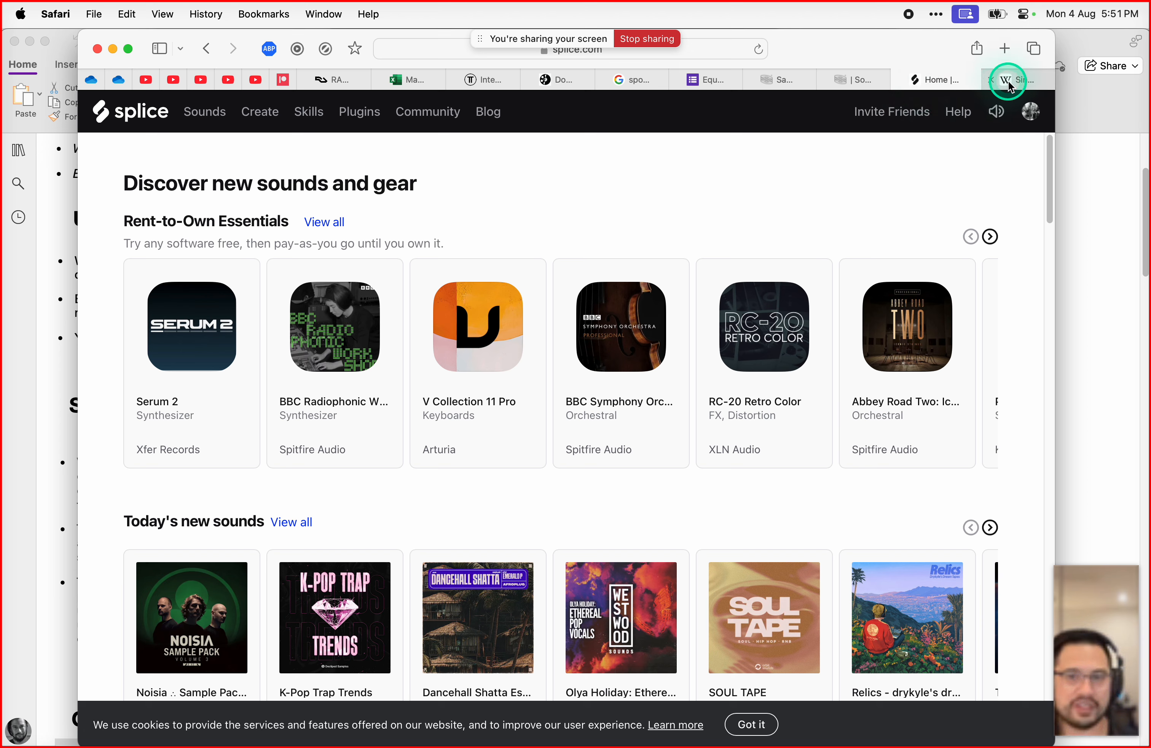
mouse_move(1011, 84)
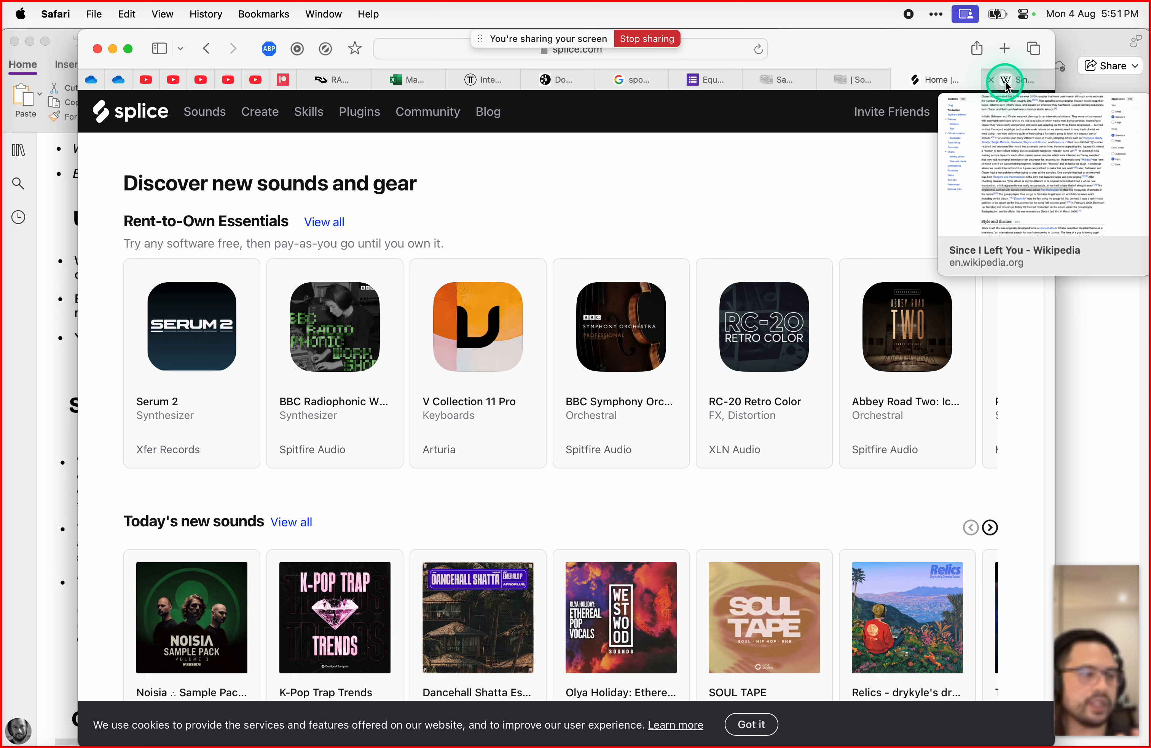
Step: Switch to the OneNote lesson notes and examine the "Creating your own samples" section, selecting its heading
click(1068, 49)
scroll(709, 344, down, 2)
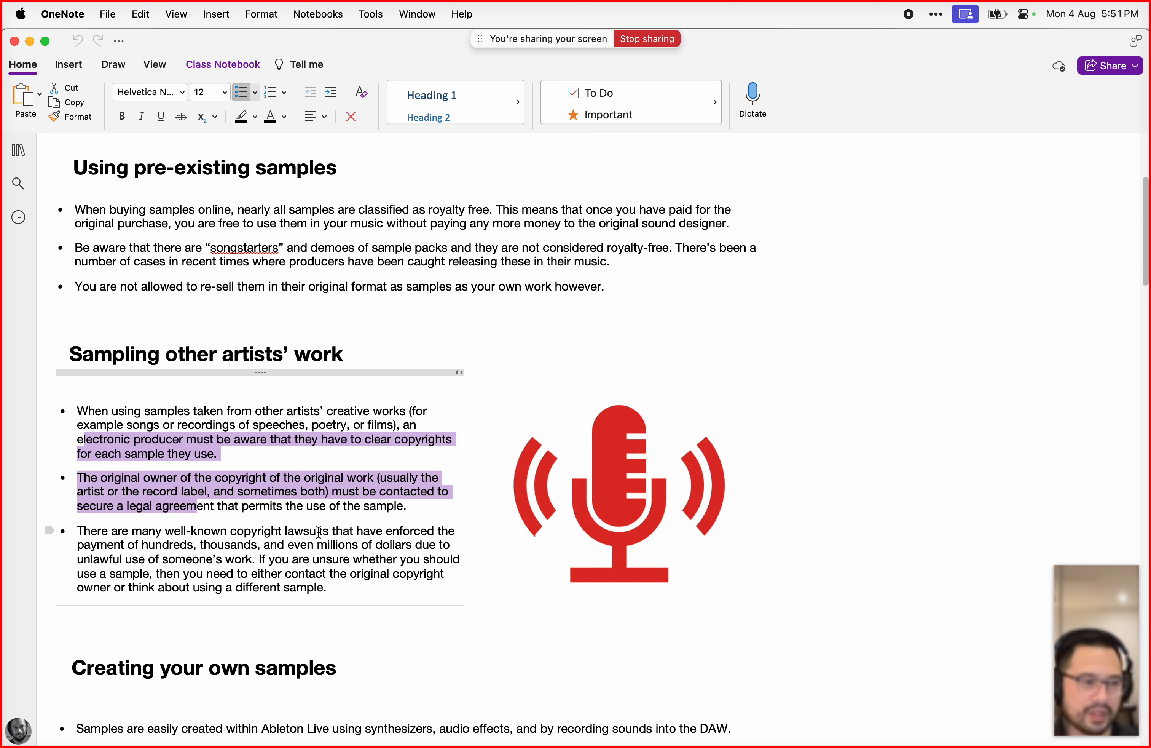
scroll(318, 532, down, 5)
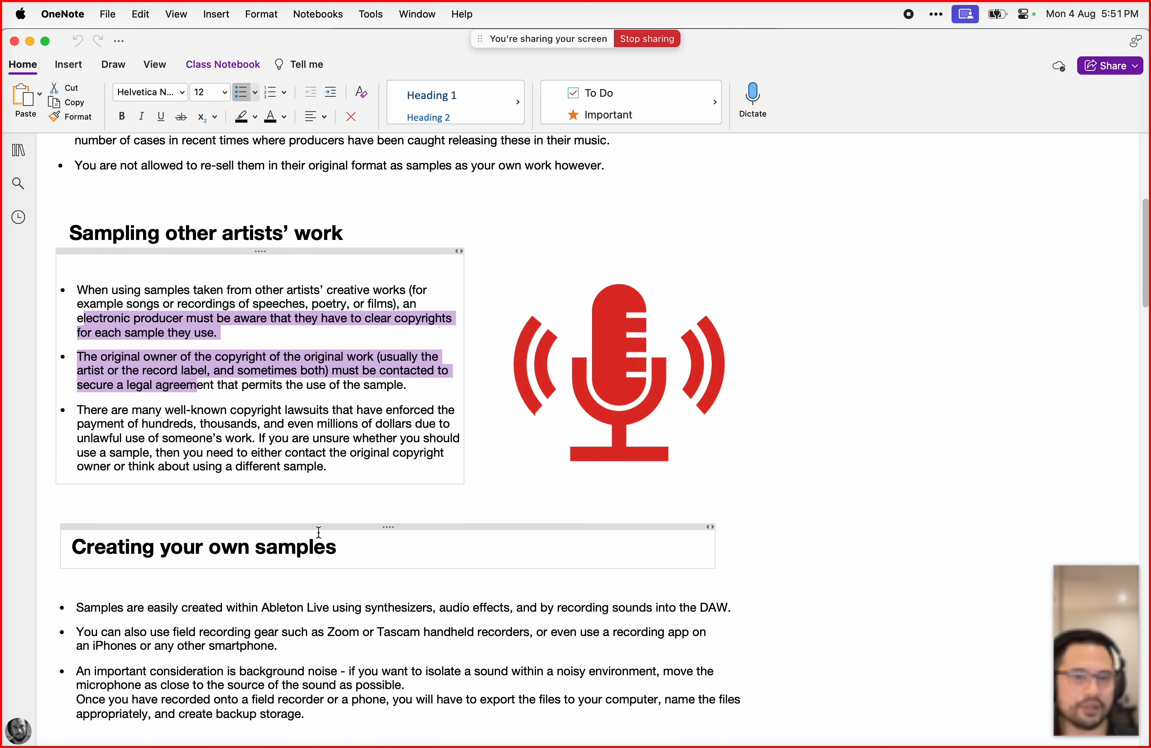
scroll(318, 531, down, 3)
click(112, 455)
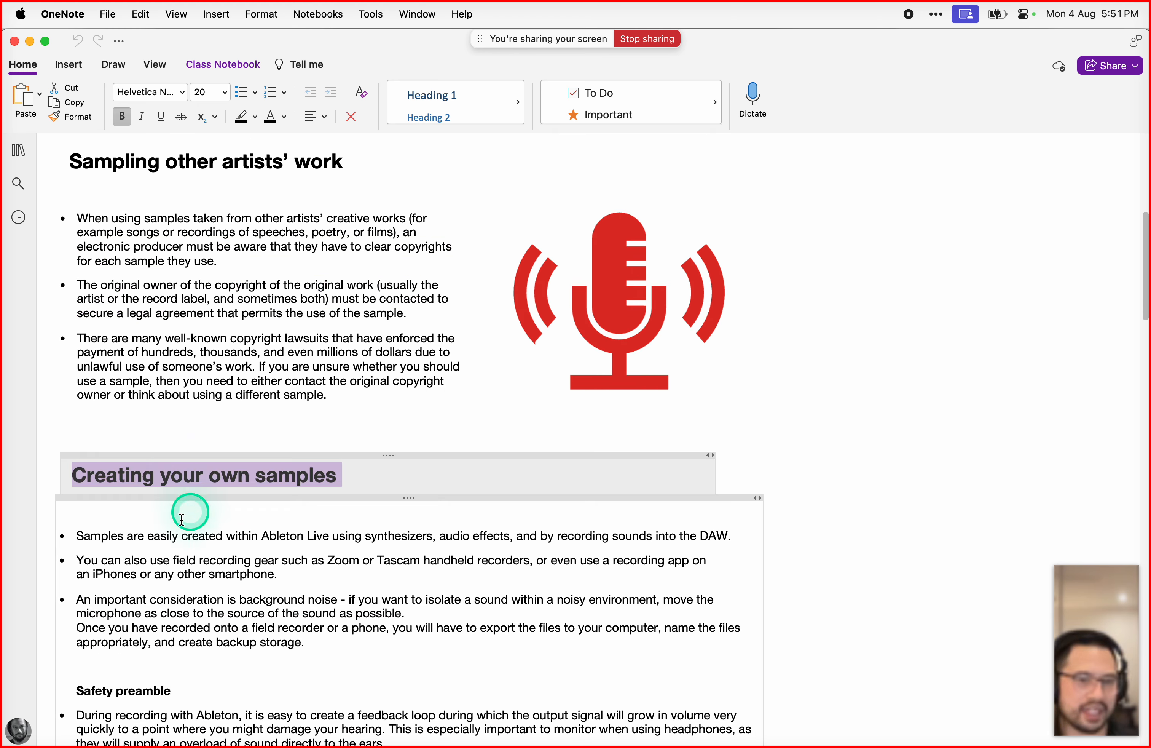
scroll(232, 555, down, 2)
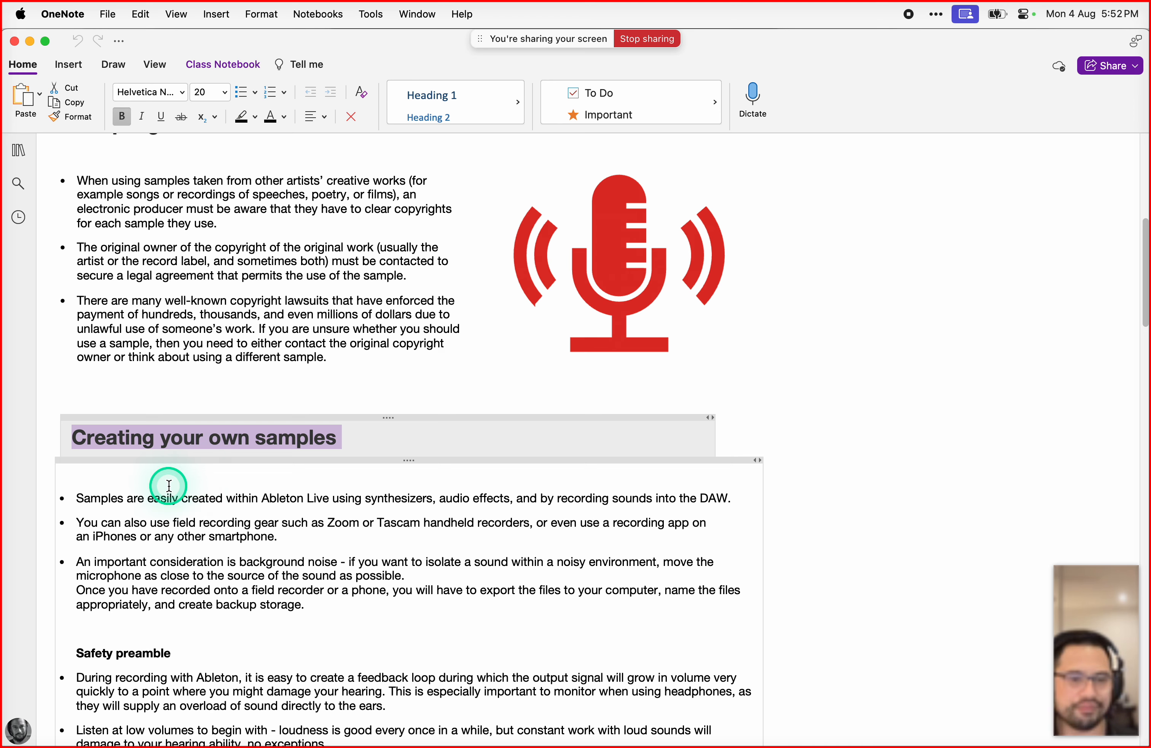
scroll(173, 496, down, 3)
Step: Return to "Sampling other artists' work" and review the bullets on clearing copyrights and securing a legal agreement
scroll(173, 495, up, 3)
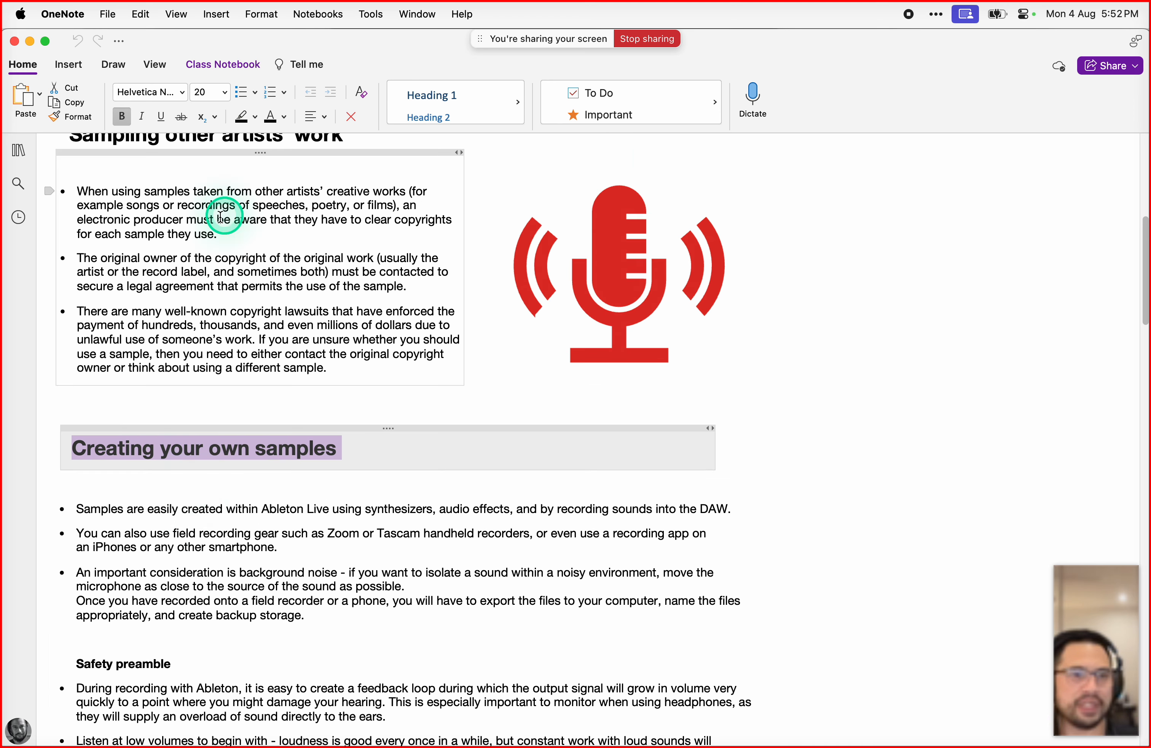
drag(138, 210, 449, 286)
click(406, 311)
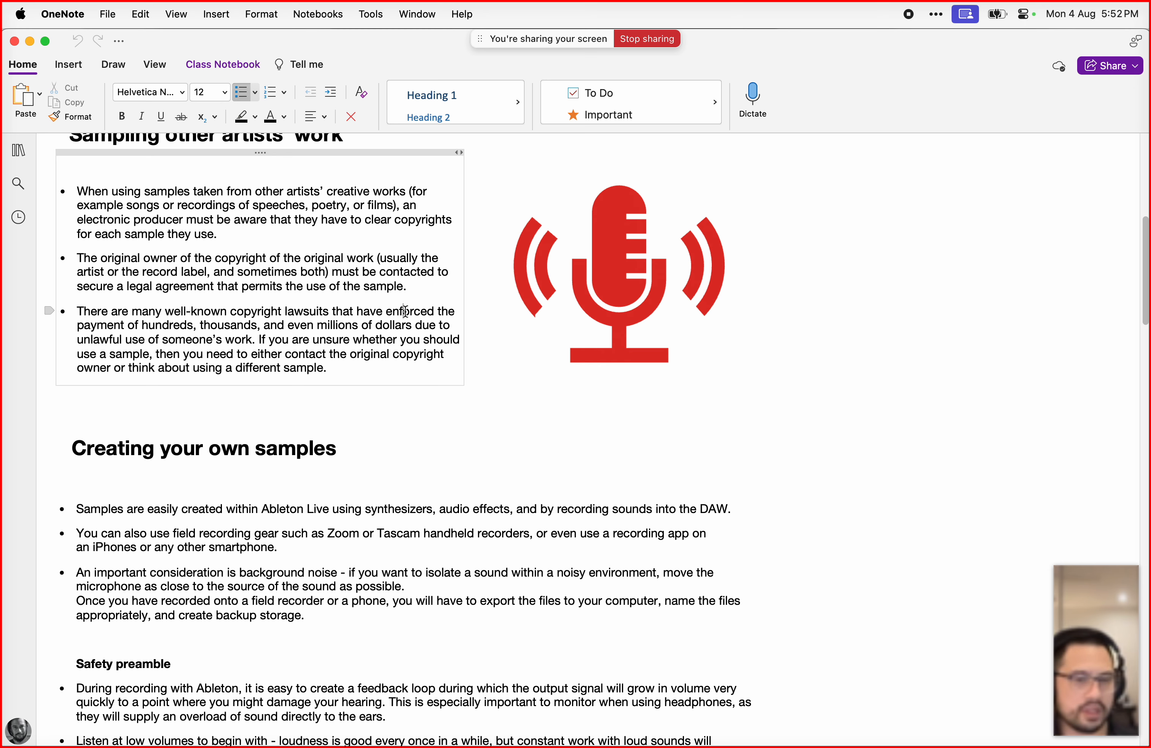
scroll(688, 521, up, 5)
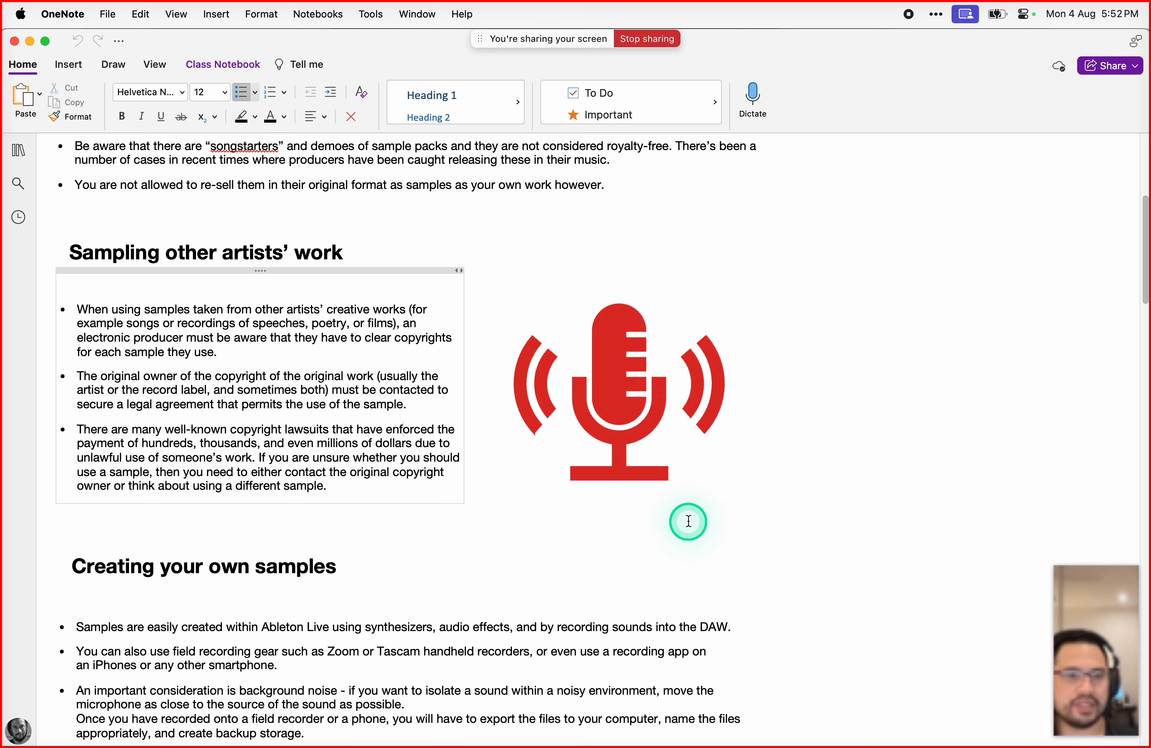
click(381, 403)
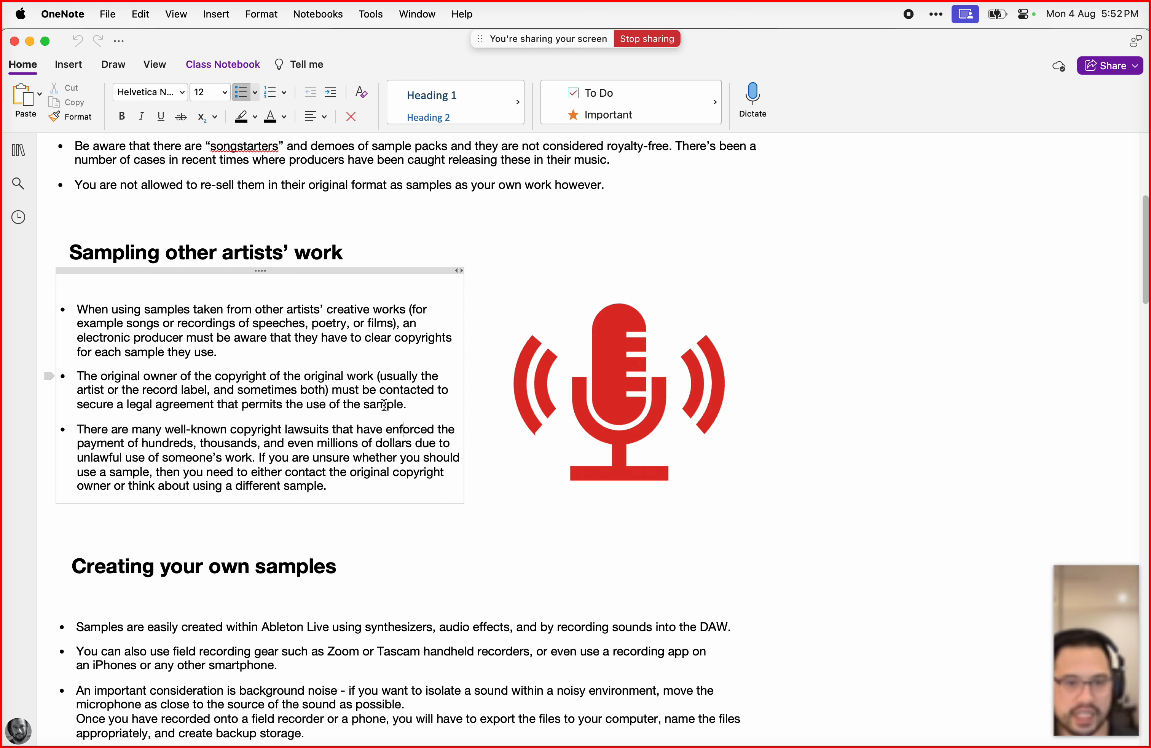
Step: Review the "Sampling other artists' work" bullet on copyright lawsuits and using a different sample when unsure
scroll(384, 405, down, 1)
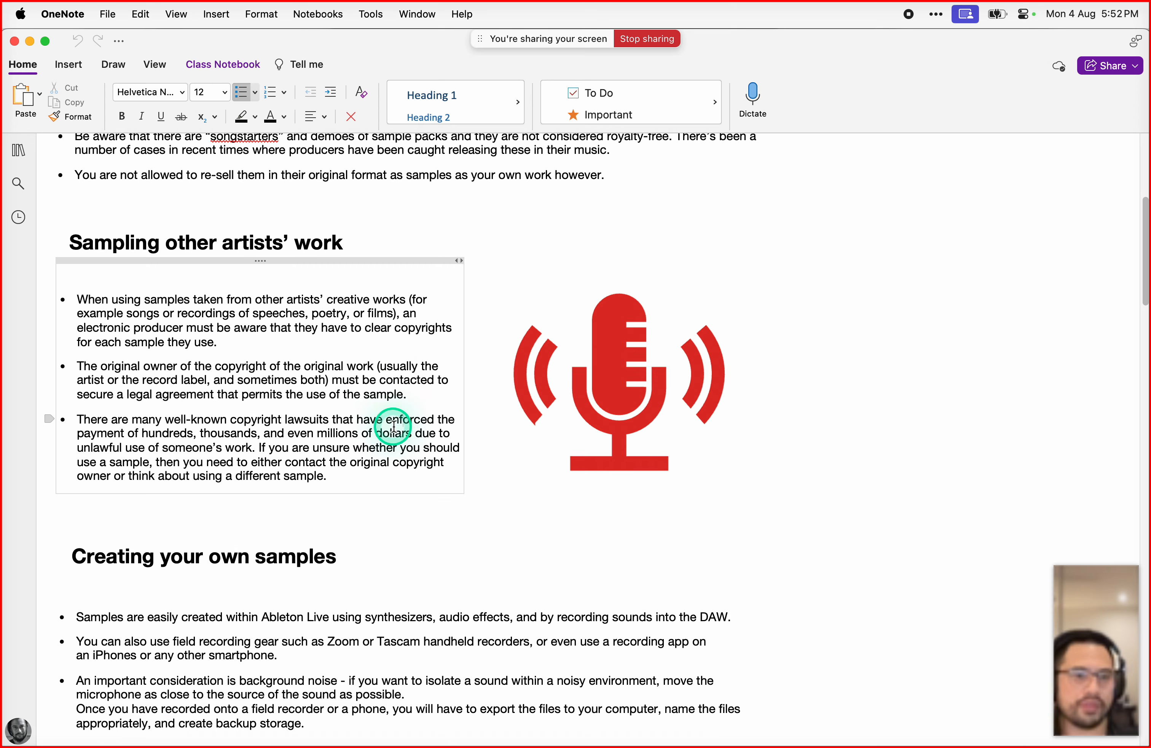
scroll(393, 426, down, 2)
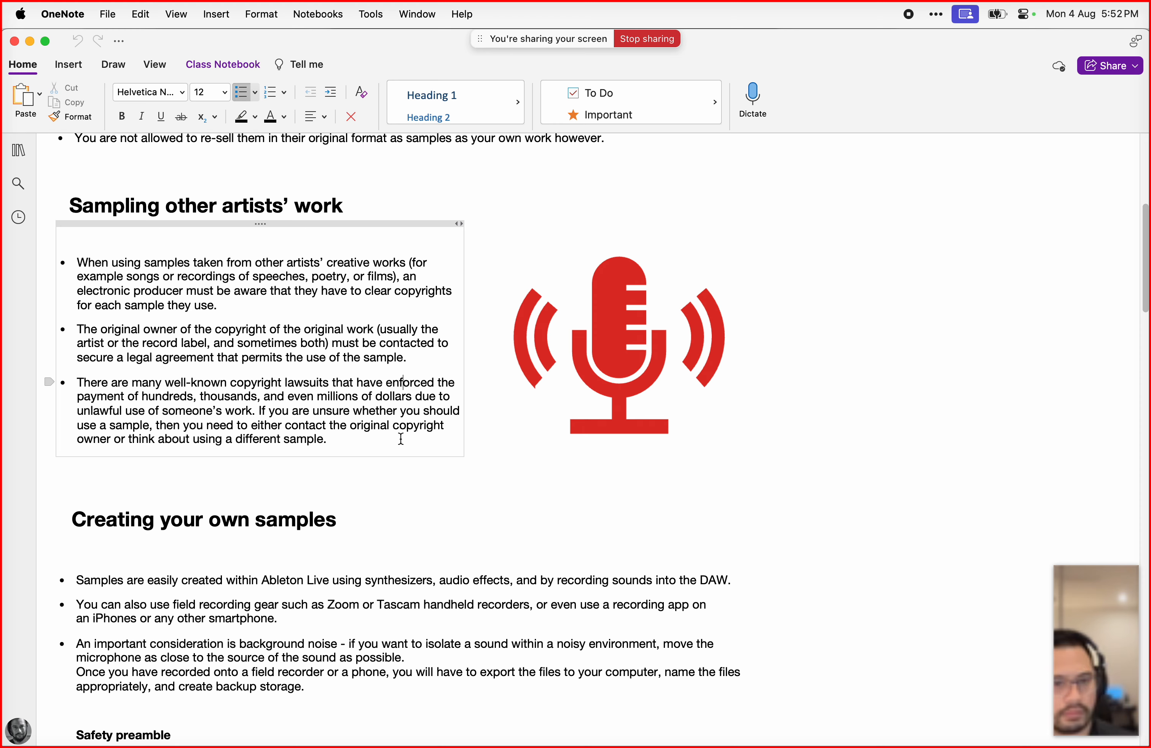
scroll(401, 439, down, 4)
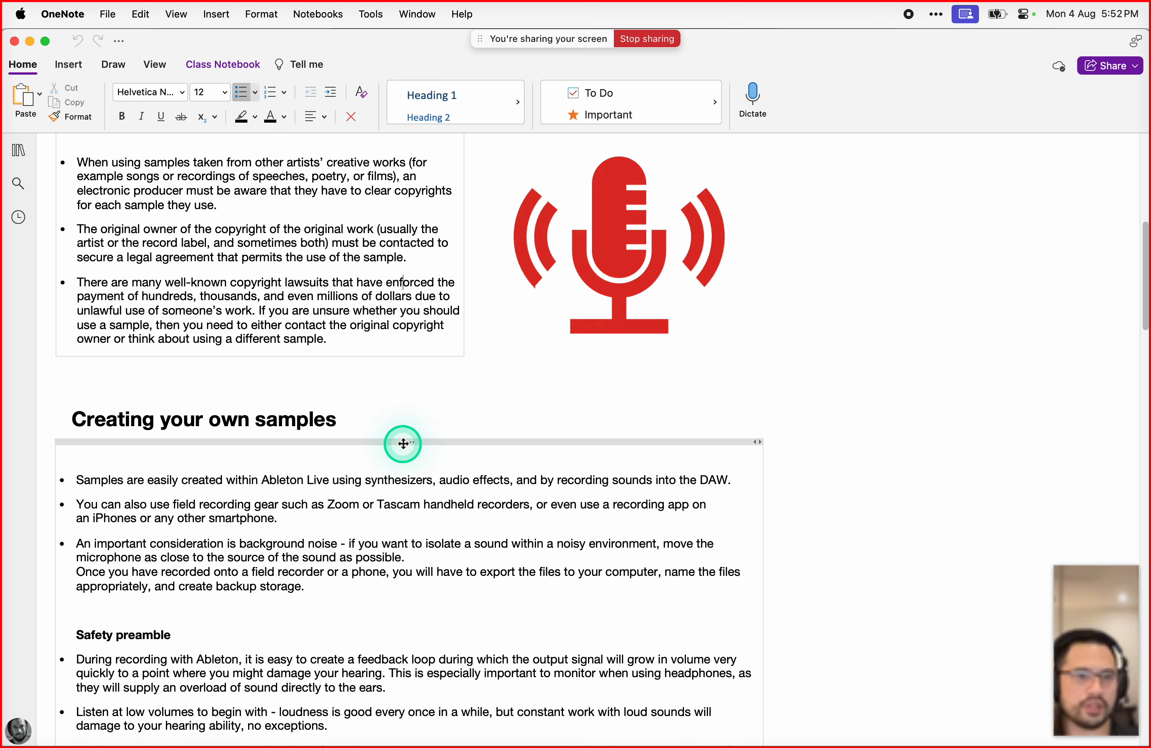
scroll(403, 443, down, 2)
scroll(403, 443, up, 3)
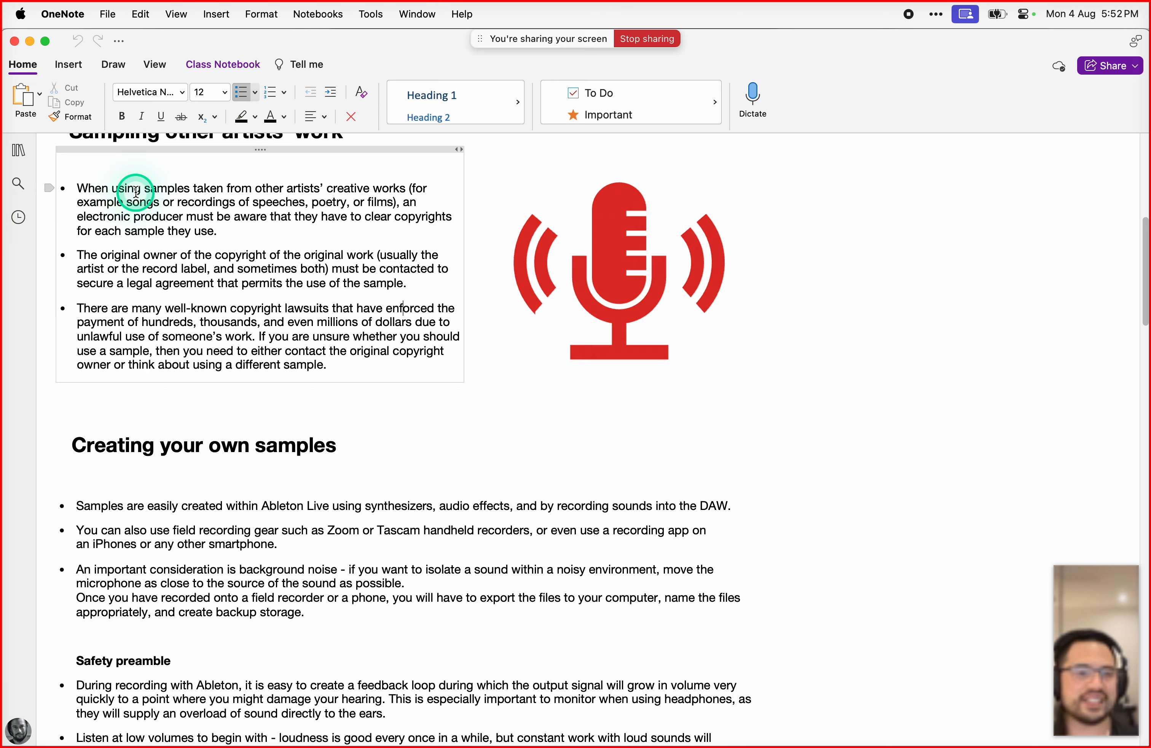
Step: Go to the "Creating your own samples" section and review its recording, Safety preamble and Sound source notes
scroll(218, 233, down, 6)
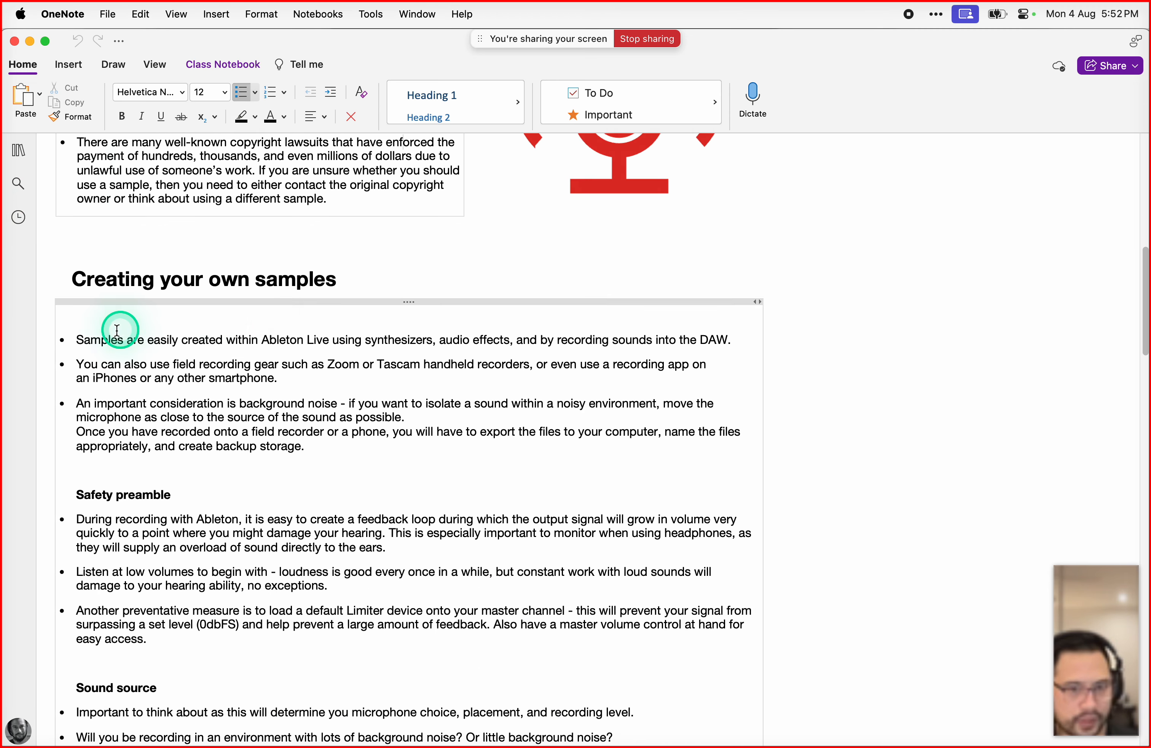
click(87, 278)
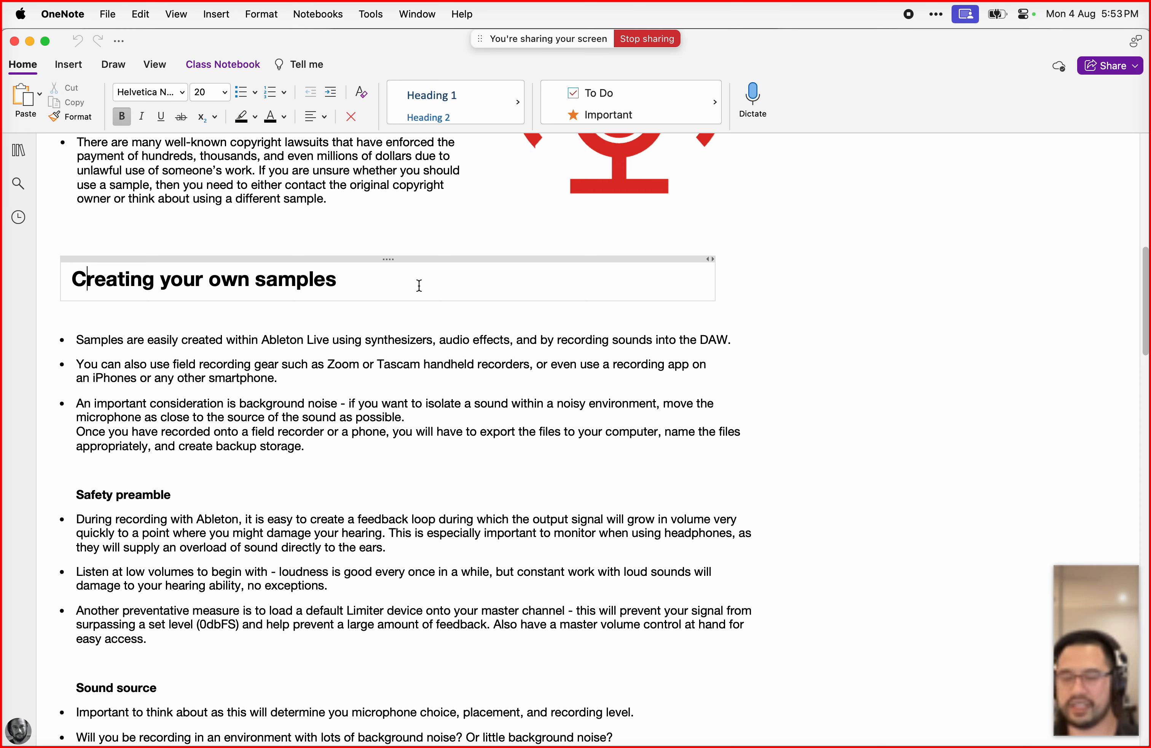
scroll(419, 285, down, 5)
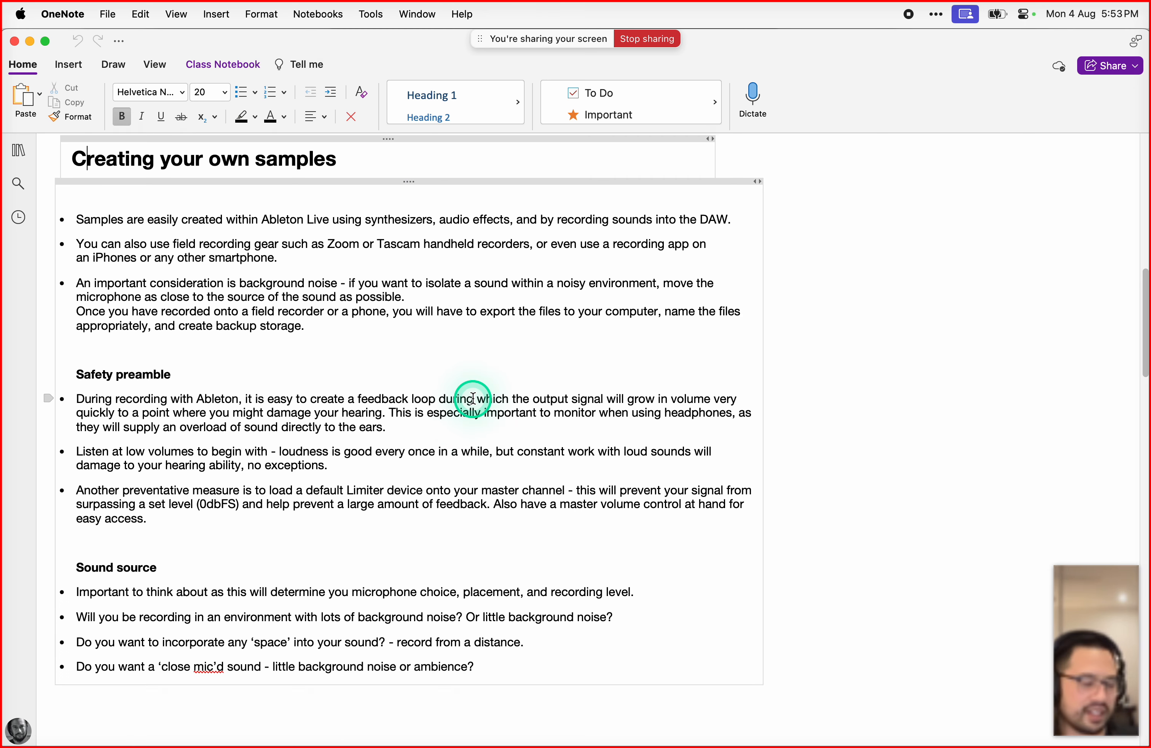
click(473, 399)
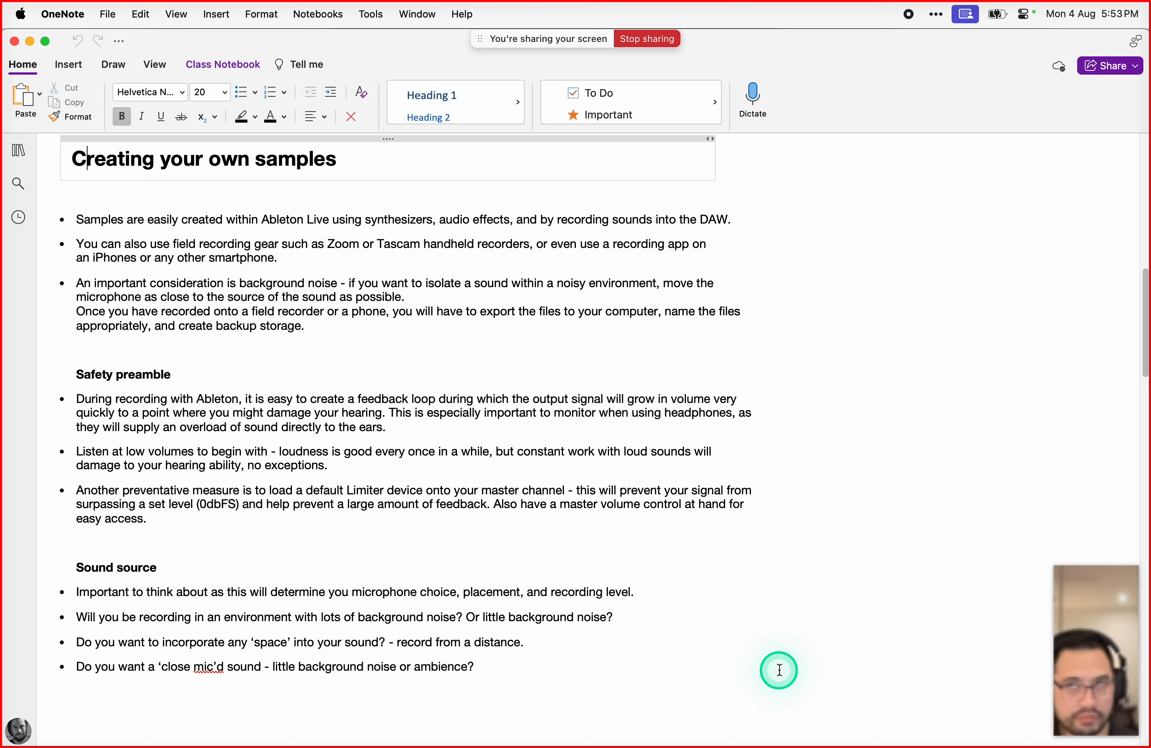
Step: Switch to Ableton Live, copy the Listento streaming session link, and paste it as a message to send
mouse_move(1125, 738)
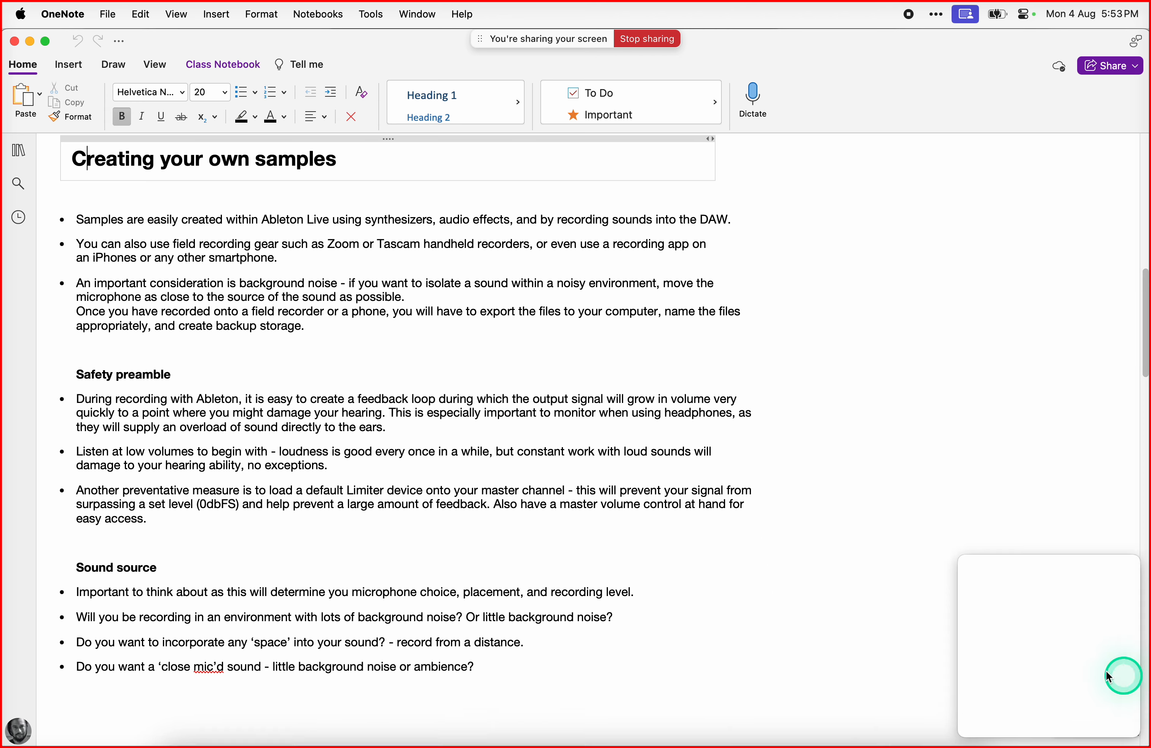
click(517, 725)
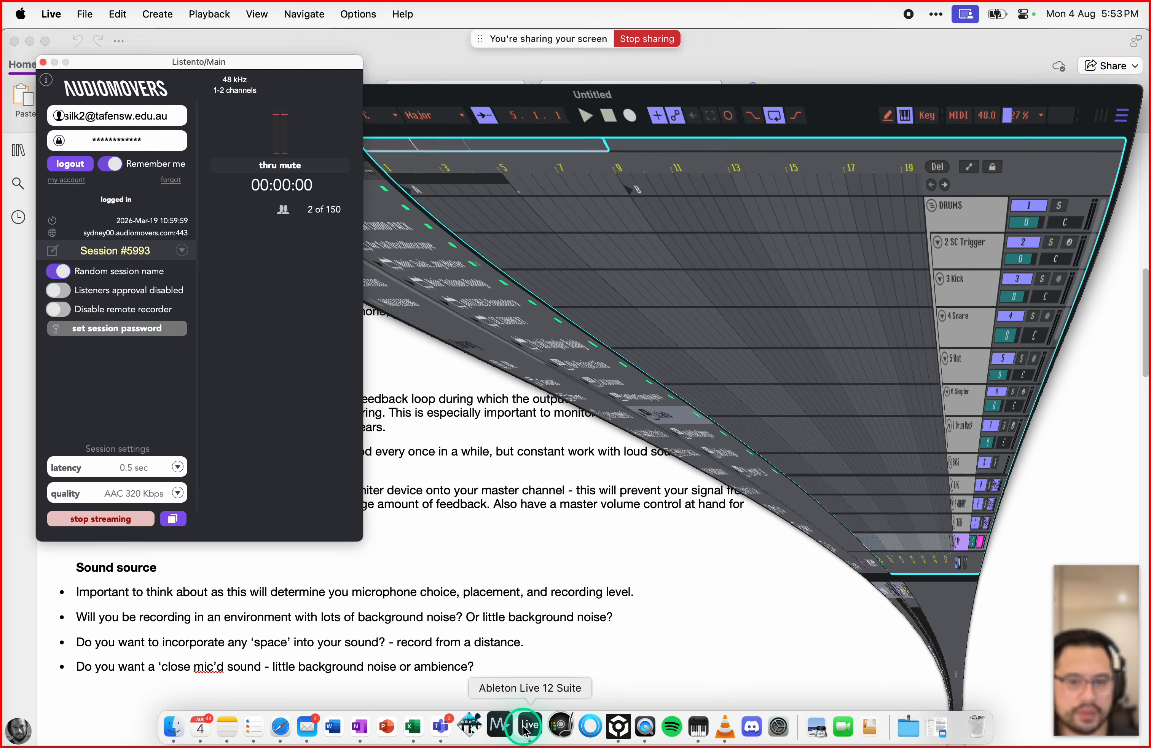
drag(180, 48, 760, 273)
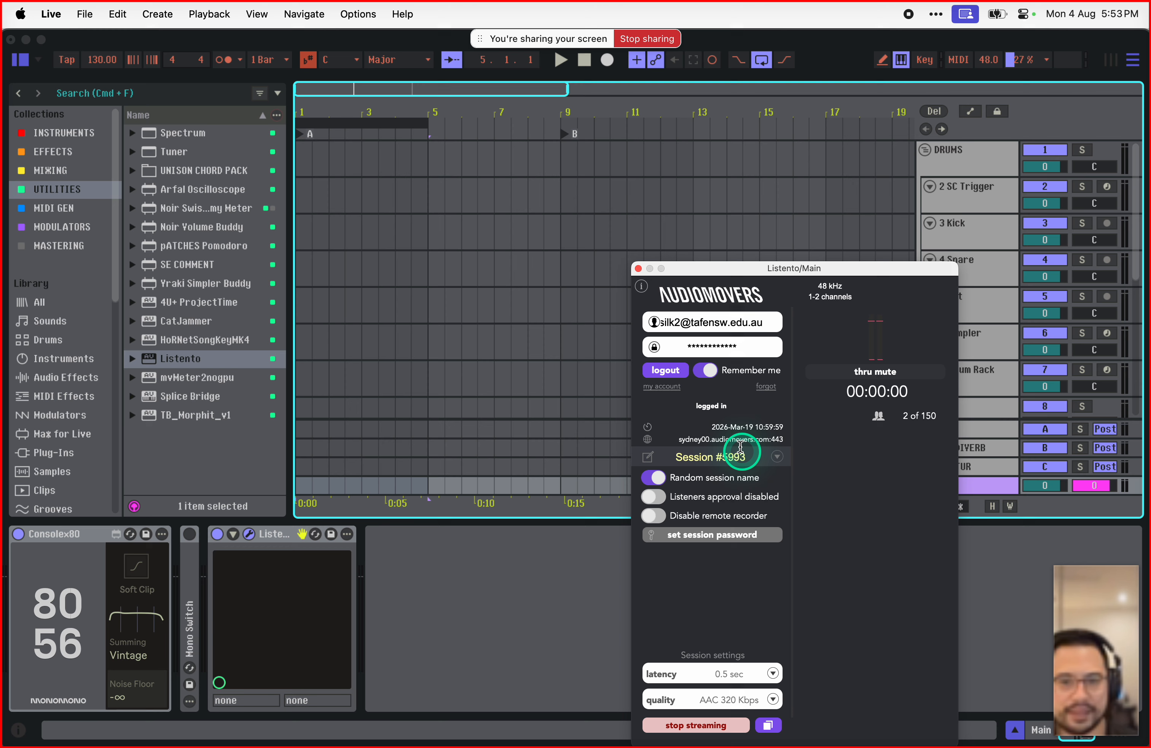
click(768, 724)
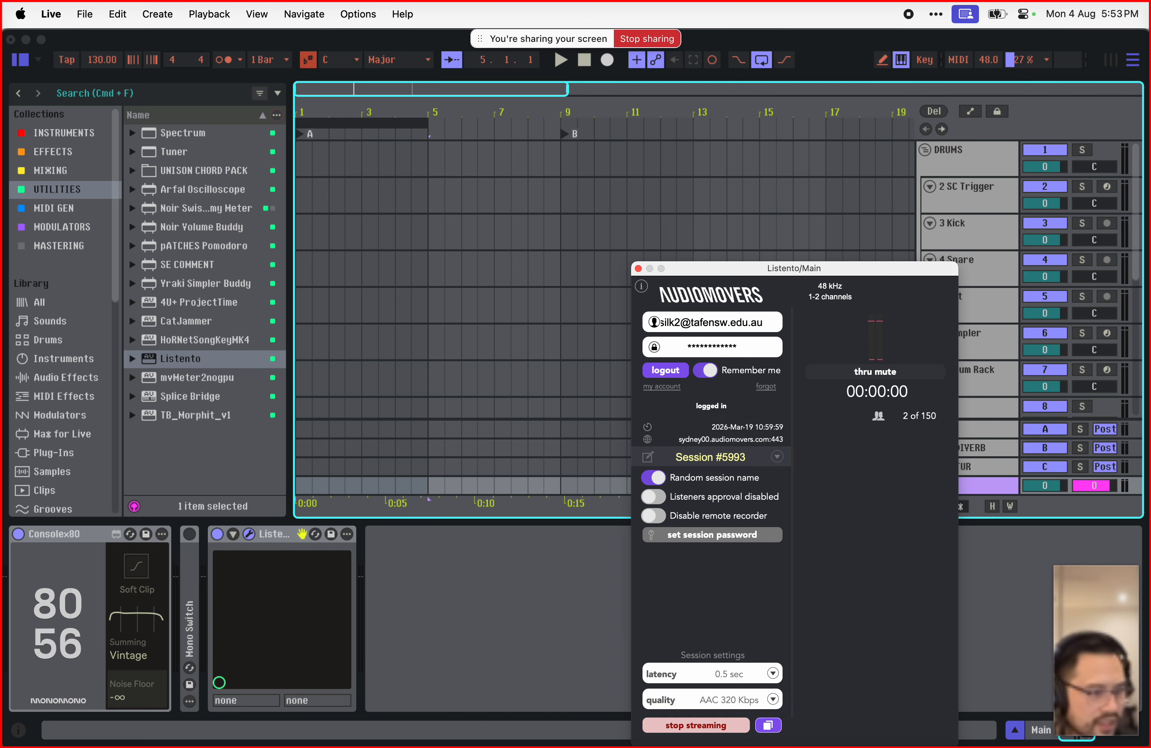
key(super+v)
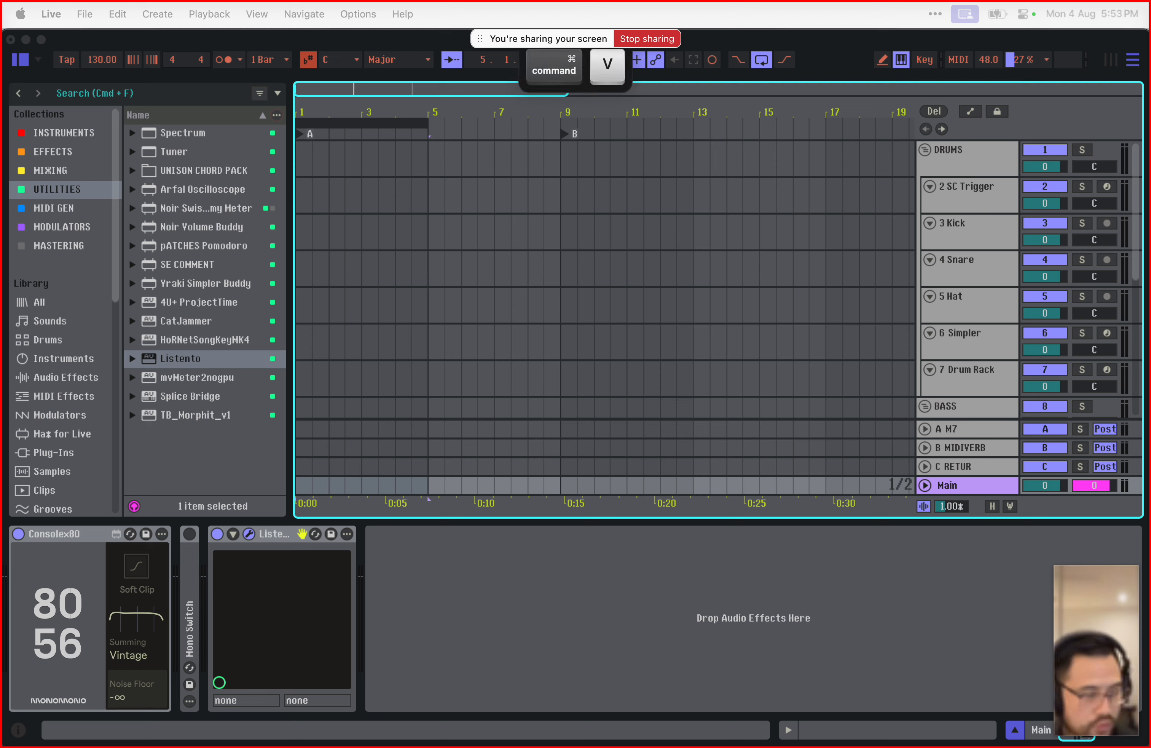
key(Return)
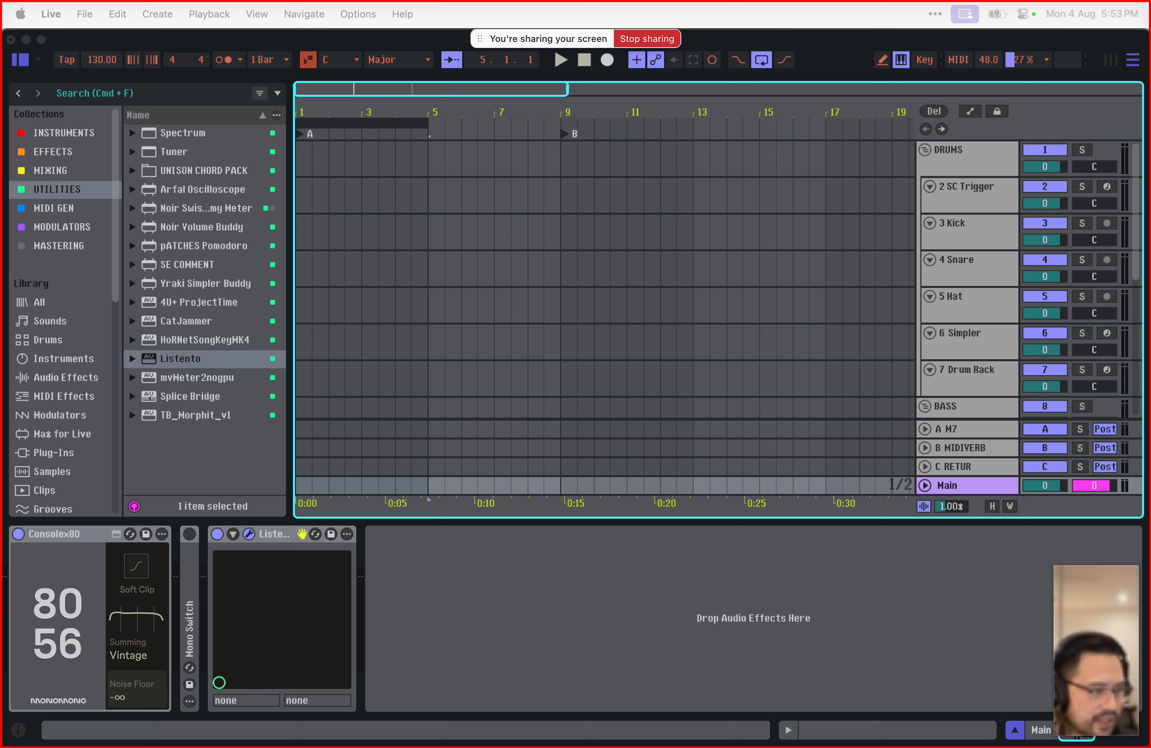
click(522, 586)
Step: Show the Downloads folder in Live's browser and widen the browser for the file names
drag(839, 273, 1070, 223)
scroll(39, 344, down, 10)
scroll(37, 342, down, 5)
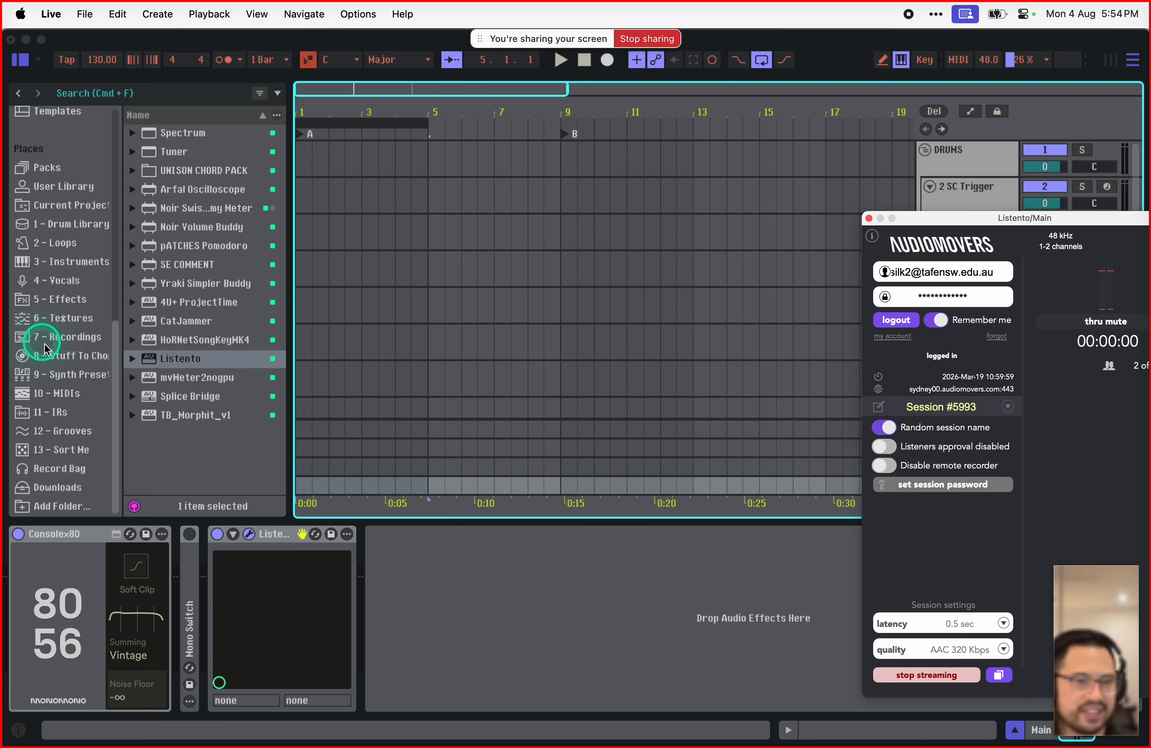
click(66, 483)
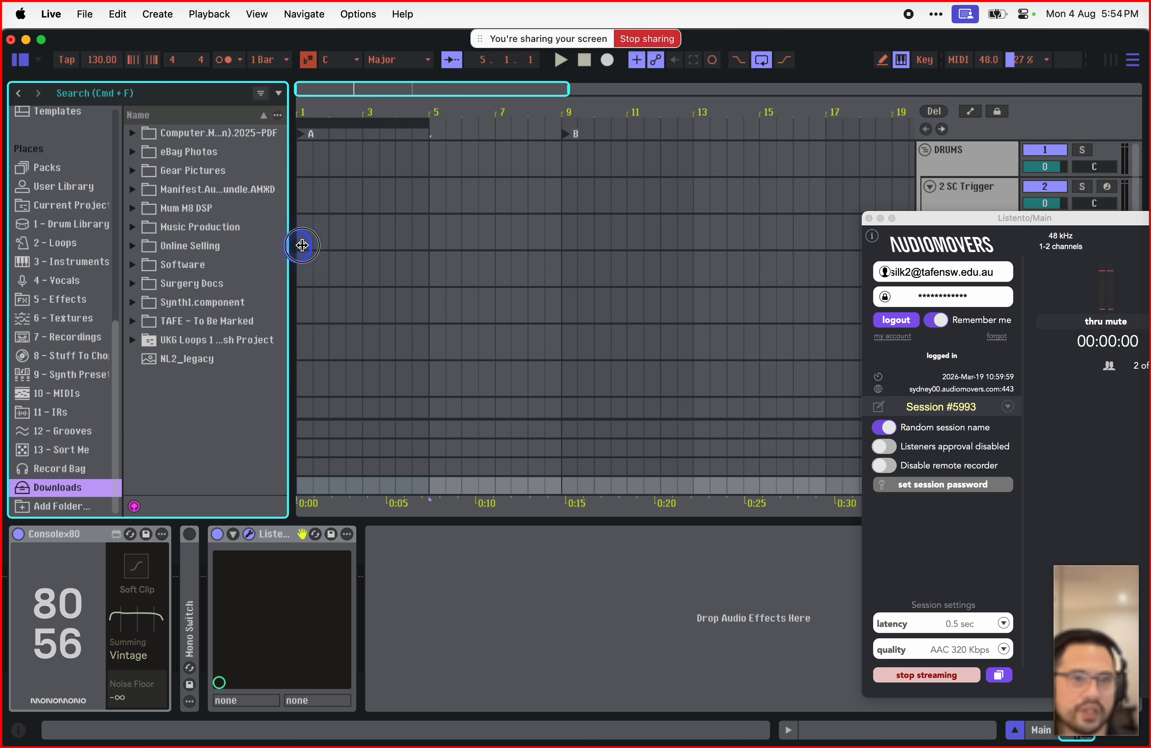
drag(301, 244, 362, 272)
Step: Look through the folders inside Downloads in the browser for the class sample pack
click(249, 321)
key(Up)
key(Up)
key(Up)
key(Up)
key(Up)
key(Up)
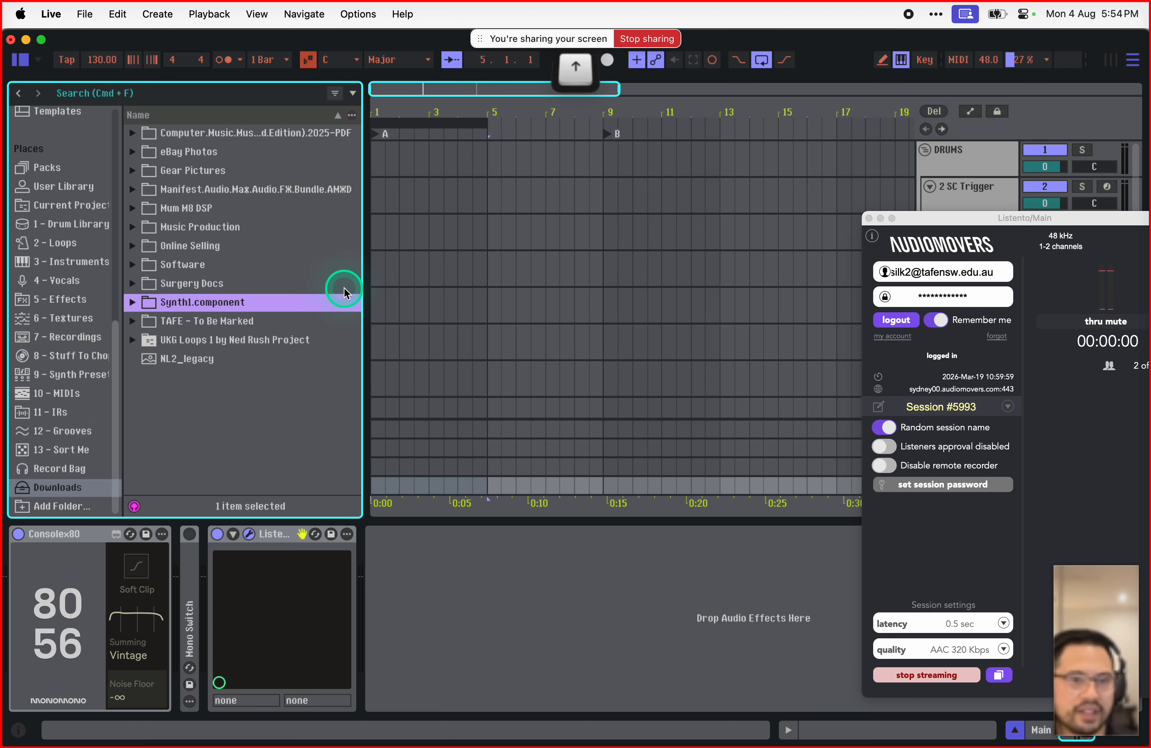
key(Down)
key(Down)
key(Down)
key(Down)
key(Down)
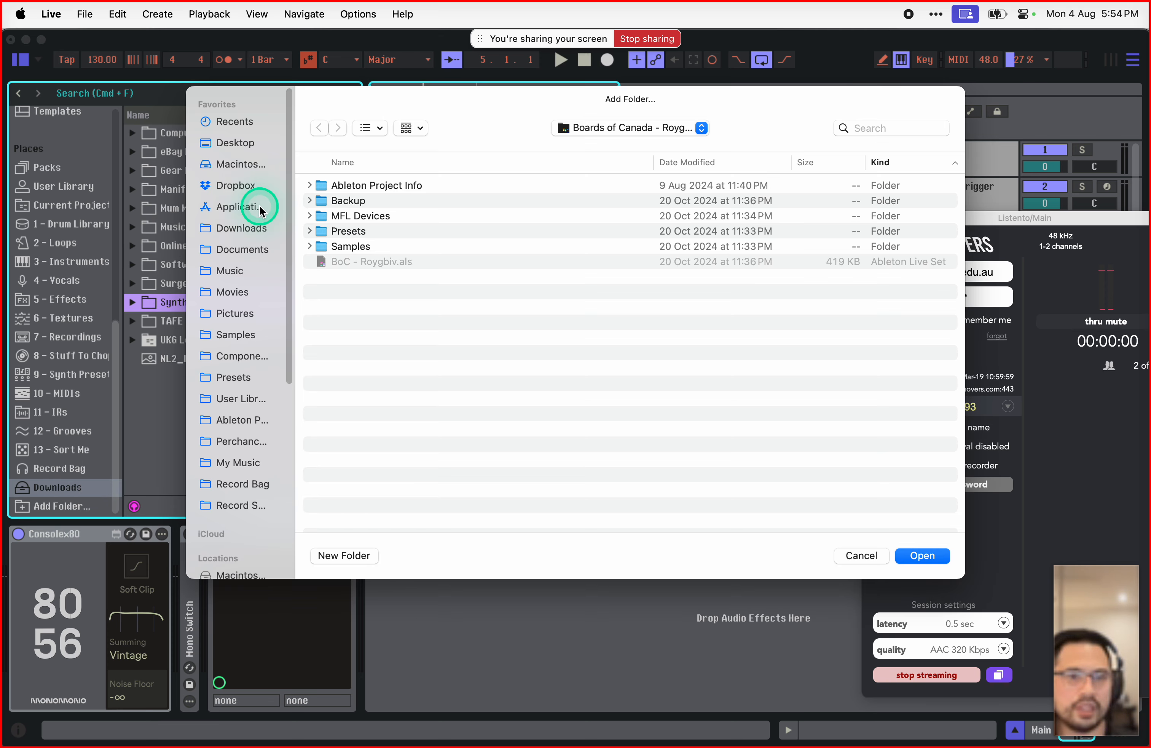
Step: In the dialog for adding a browser folder, open Dropbox and expand its TAFE folder
click(248, 185)
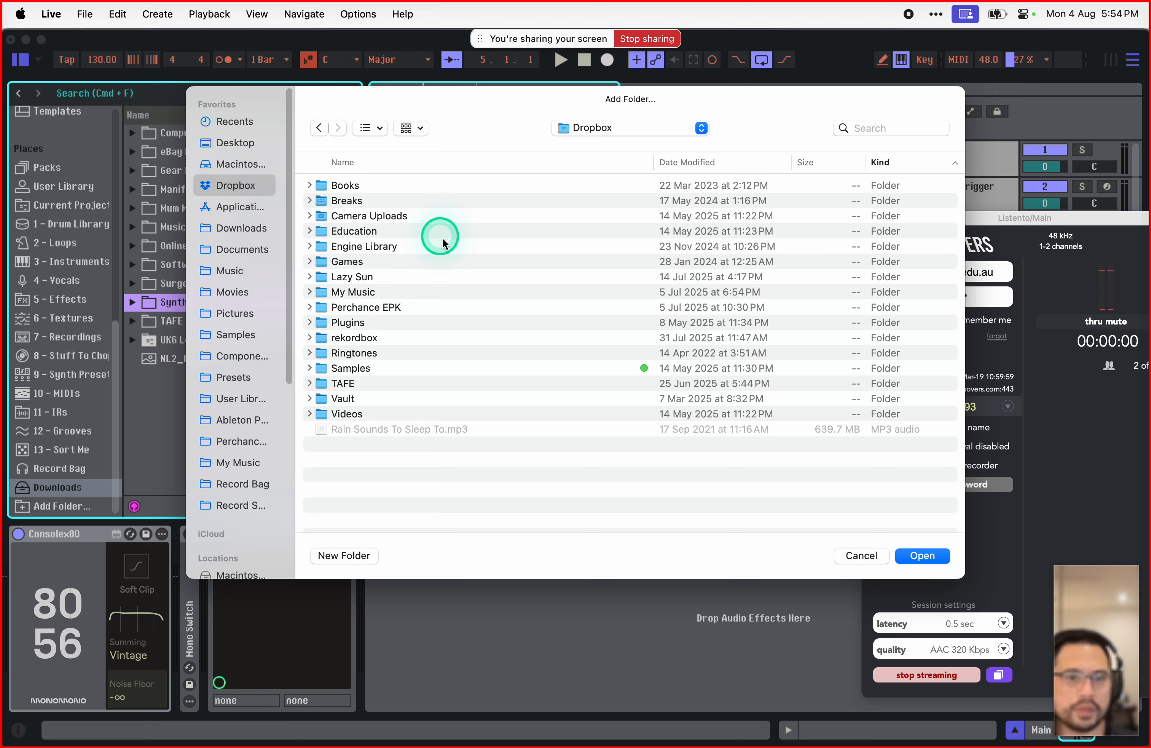
click(431, 291)
key(Down)
key(Down)
key(Down)
key(Down)
key(Down)
key(Right)
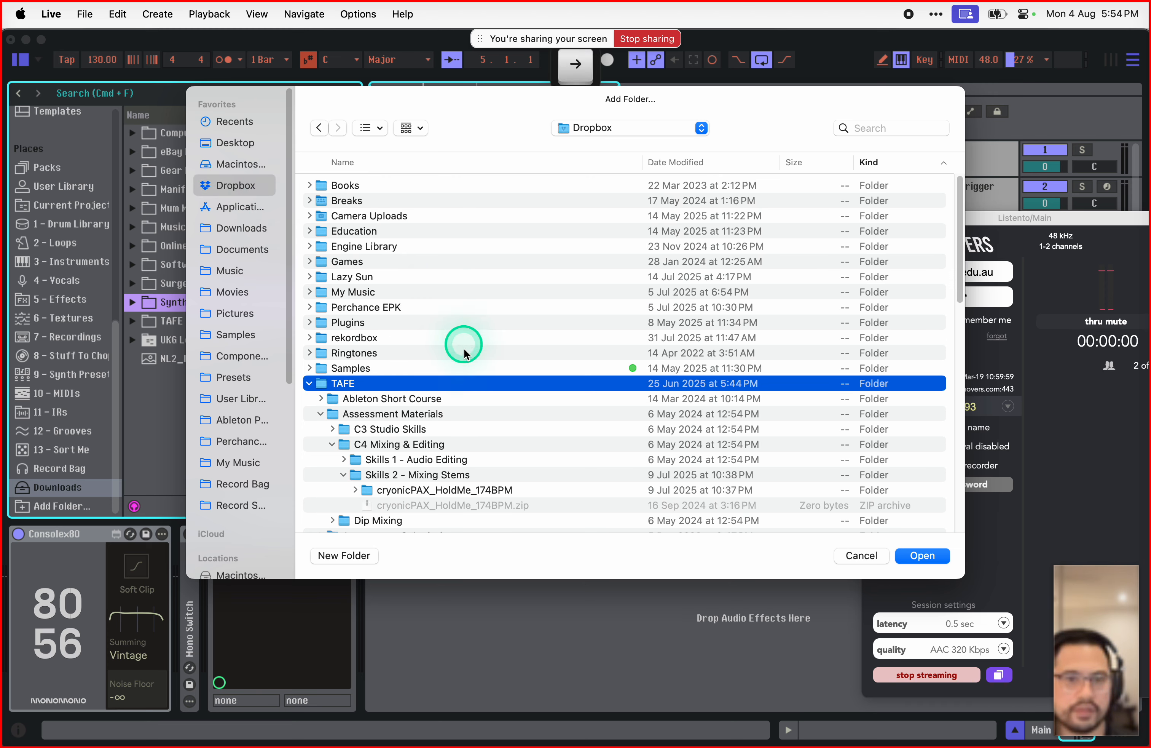
key(Up)
key(Right)
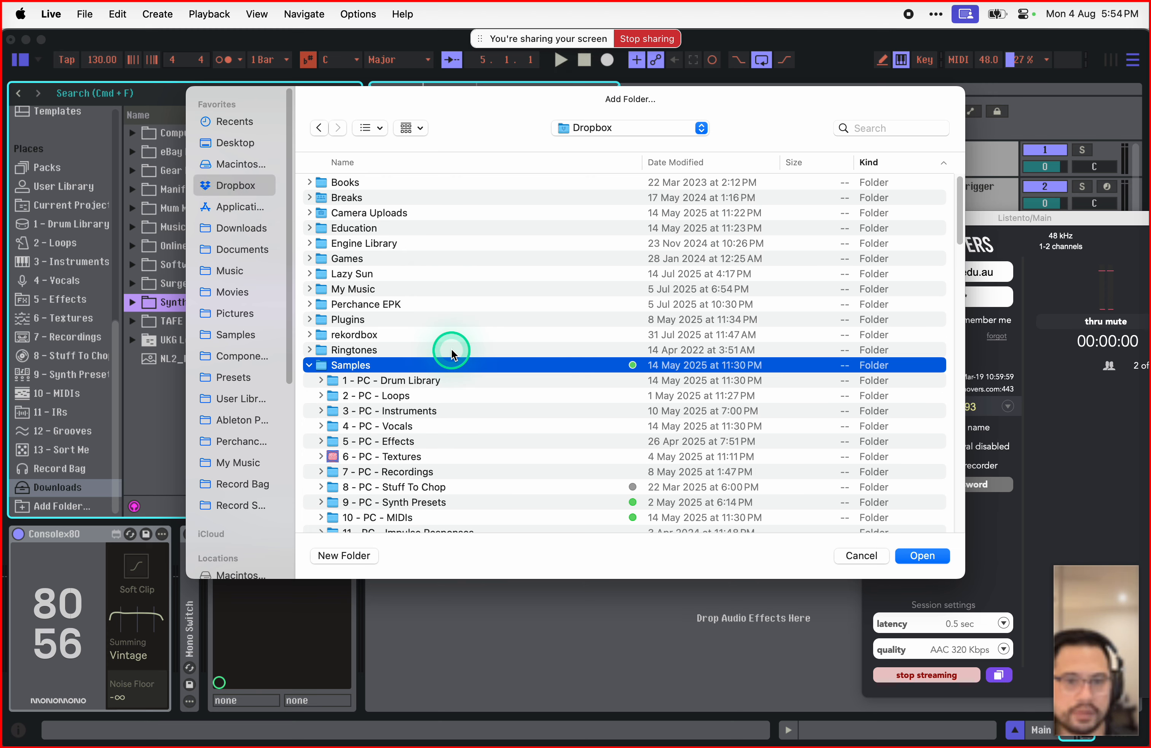
key(Left)
Step: Browse the TAFE folder to Class Resources and select Class Sample Packs
key(Down)
key(Down)
key(Down)
key(Down)
key(Down)
key(Down)
key(Down)
key(Down)
key(Down)
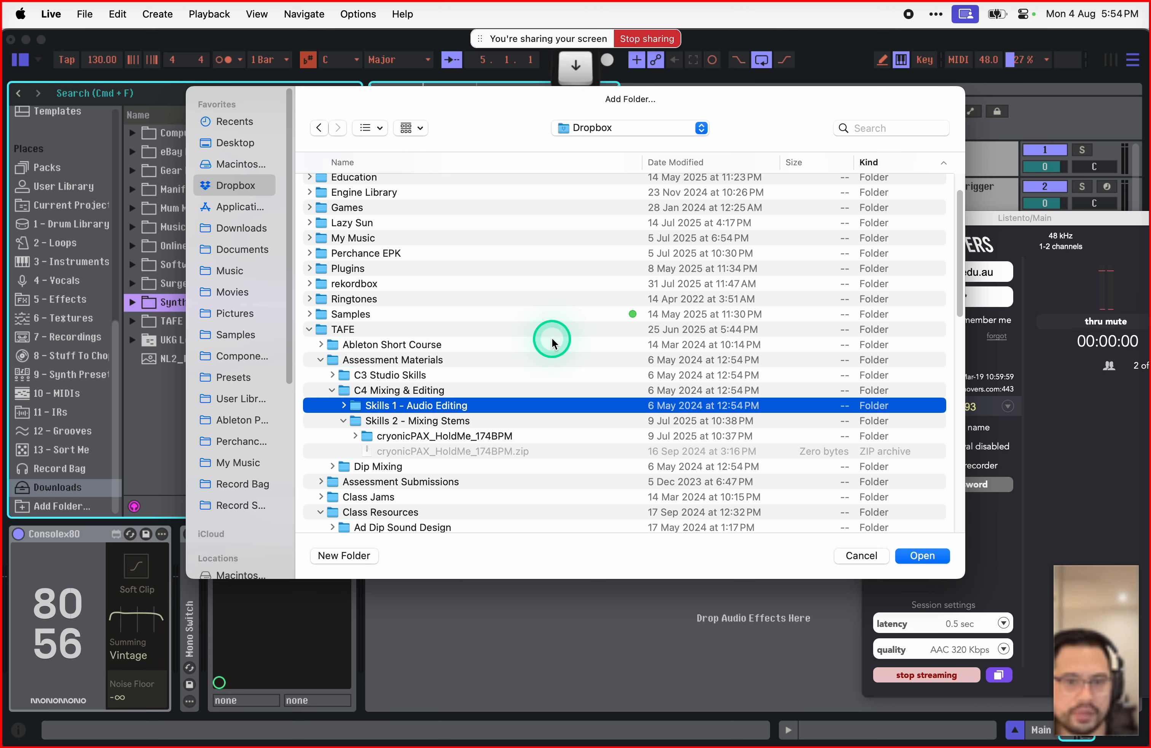
click(456, 407)
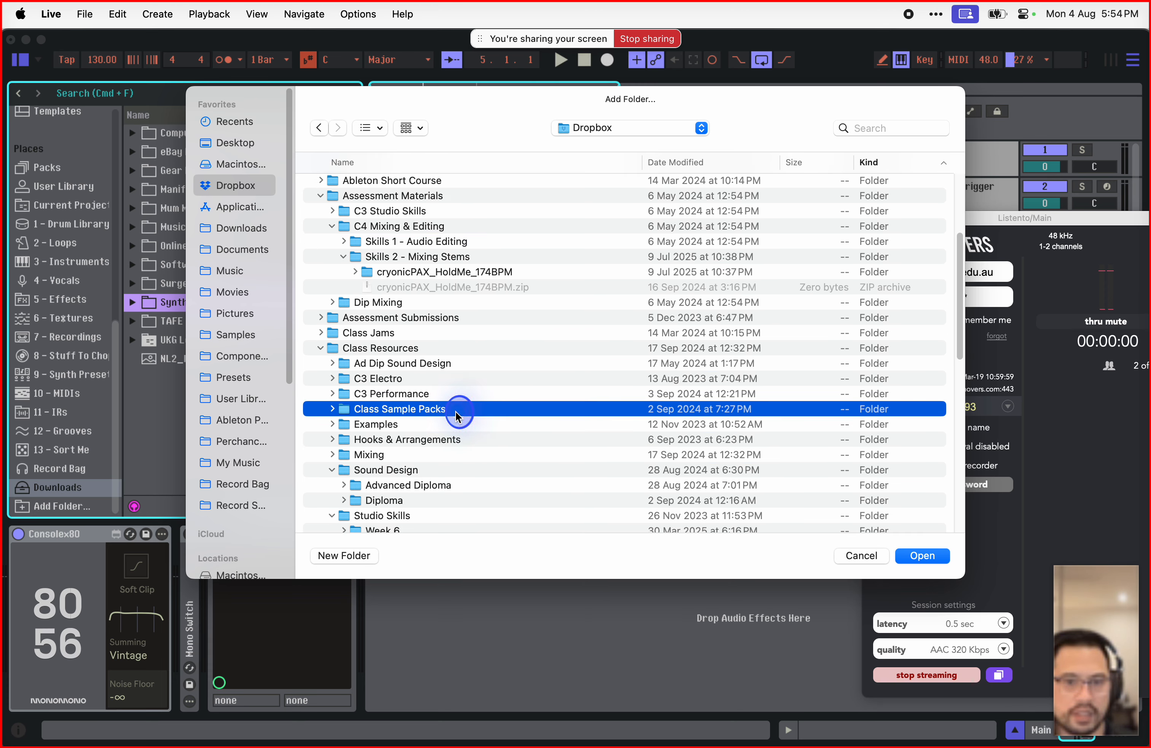
Step: Expand Class Sample Packs and add the TAFE S&S Crew Sample Pack folder to the browser's Places
key(Right)
key(Down)
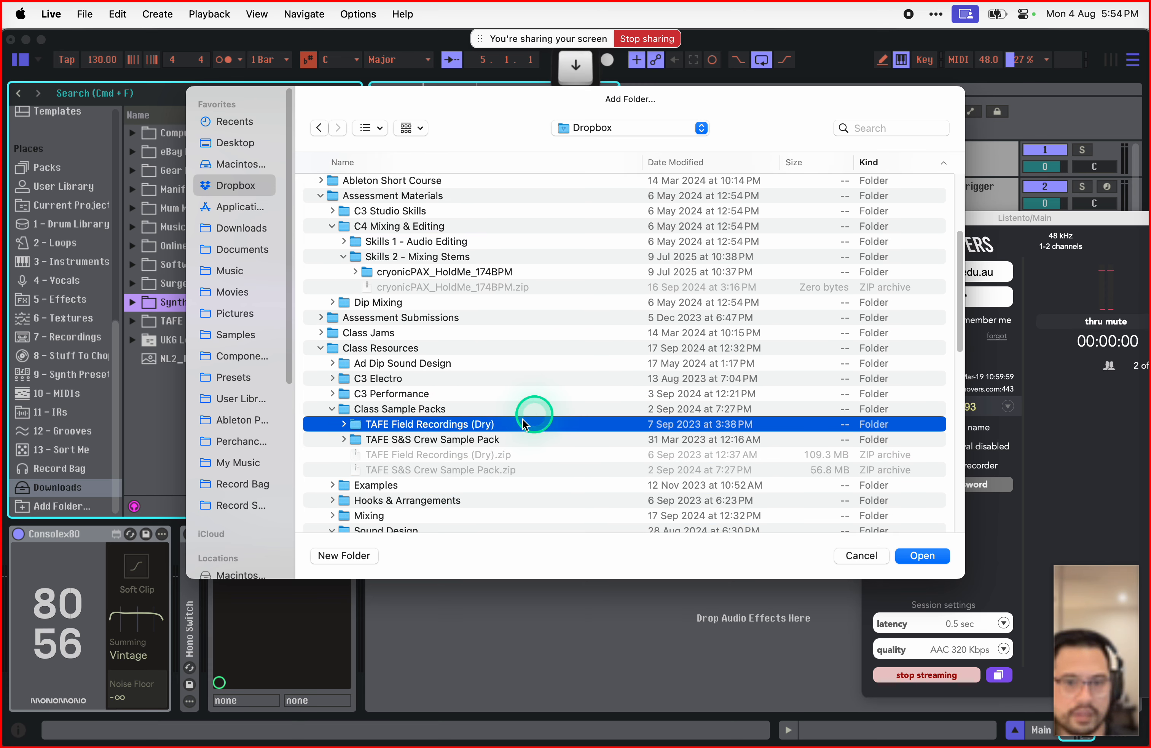
double_click(477, 442)
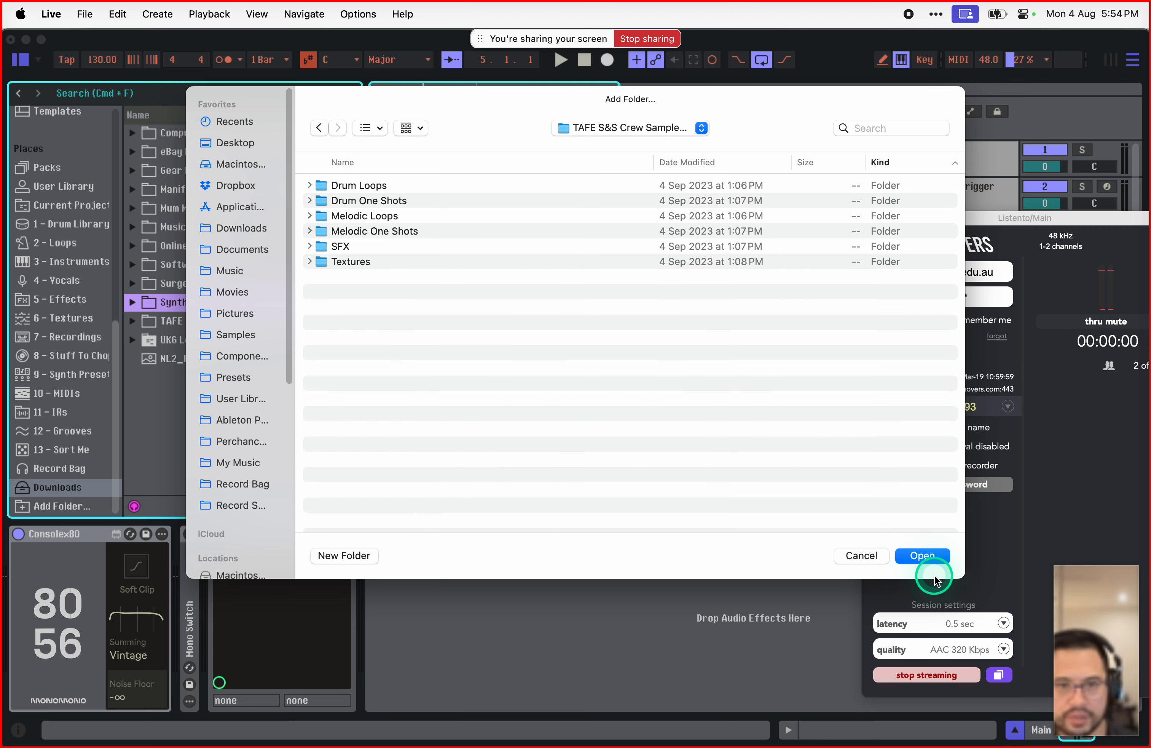
click(923, 555)
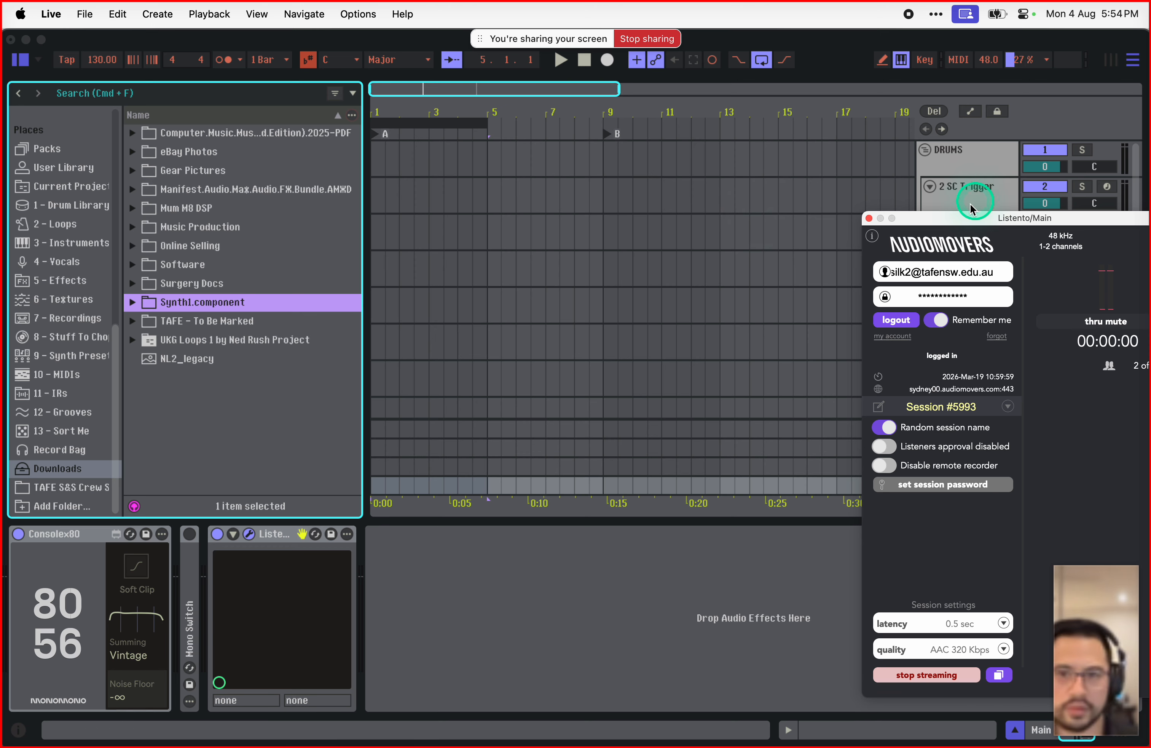
Step: Move the Listento window clear of the tracks and expand Drum Loops inside the added TAFE S&S Crew Sample Pack
drag(922, 218, 1016, 357)
scroll(952, 210, down, 3)
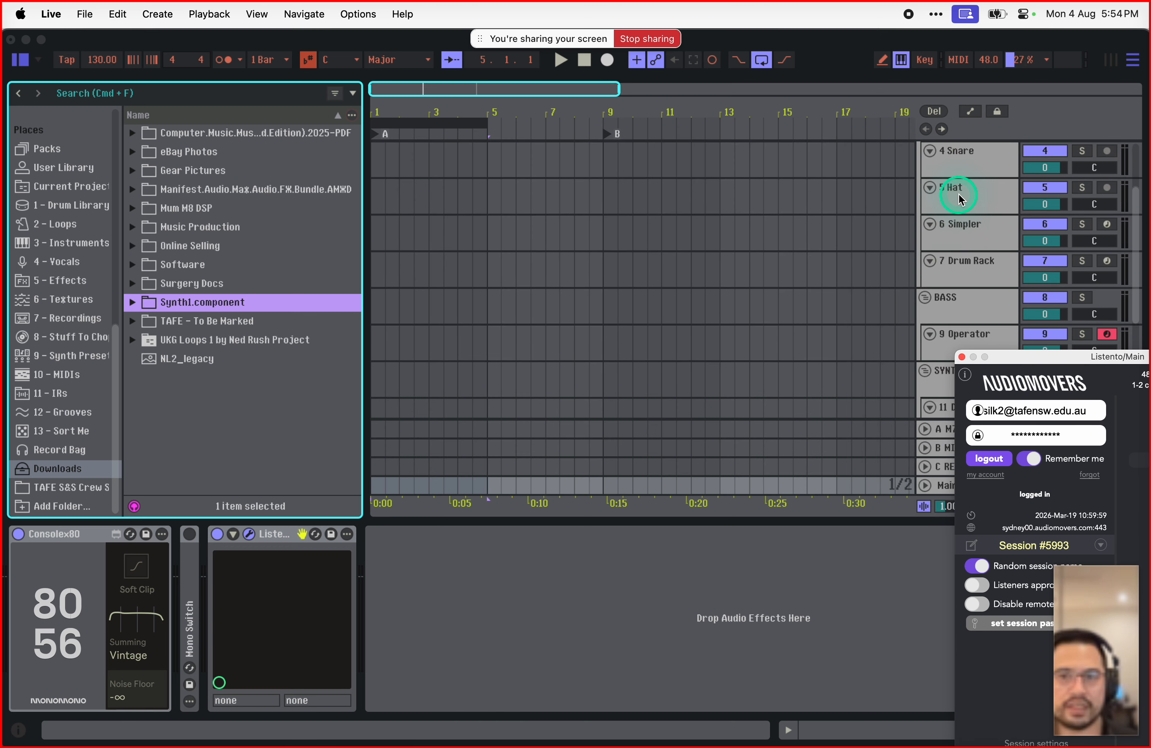
scroll(958, 223, up, 2)
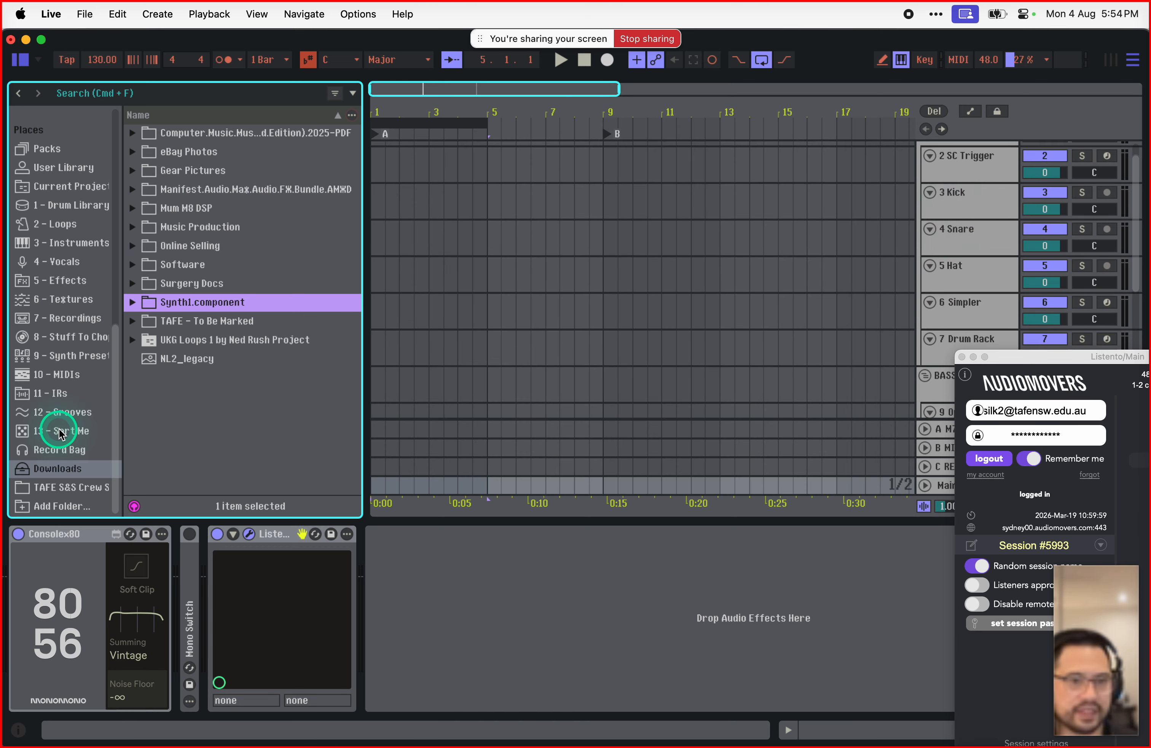
click(75, 488)
click(155, 132)
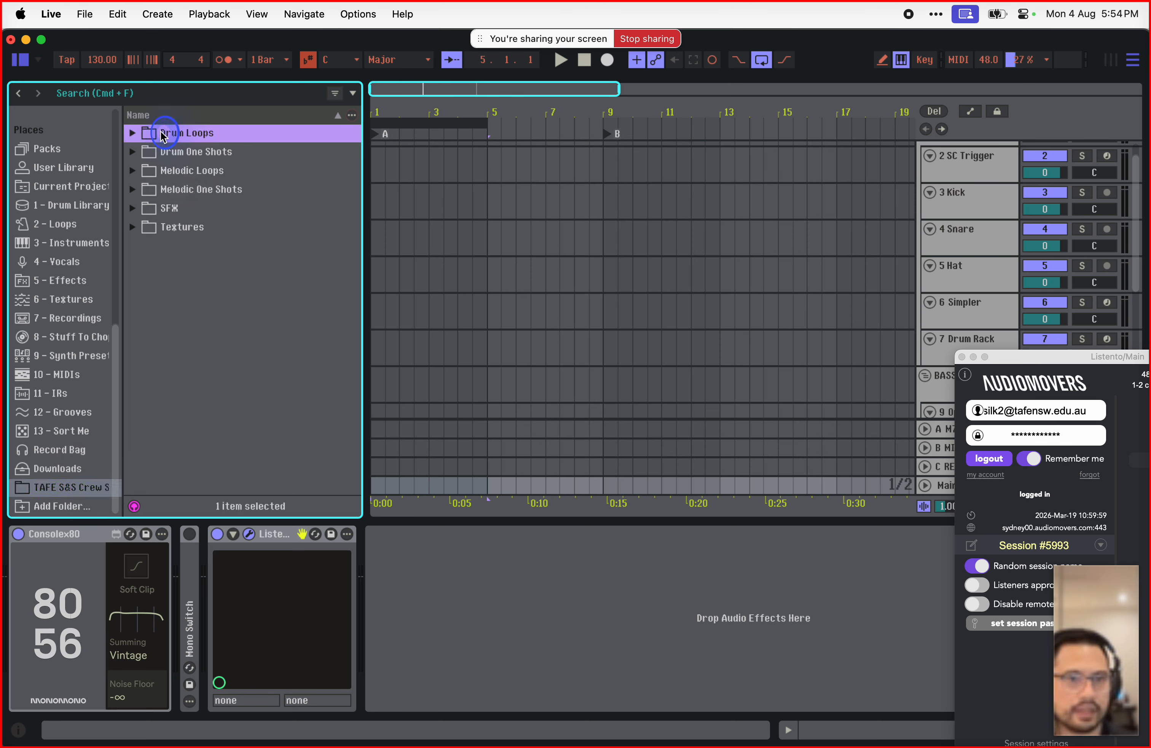
key(Right)
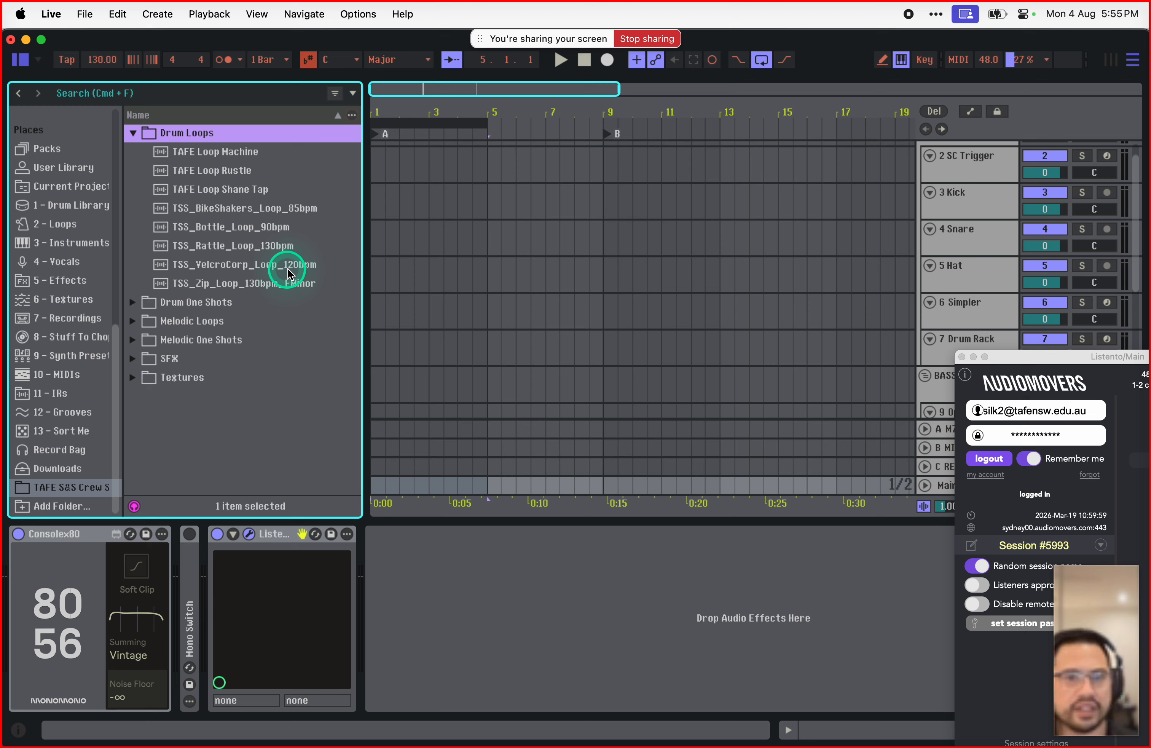
Step: Place TSS_VelcroCorp_Loop_120bpm at the start of the 4 Snare track, solo that track and play it
drag(287, 272, 384, 238)
key(space)
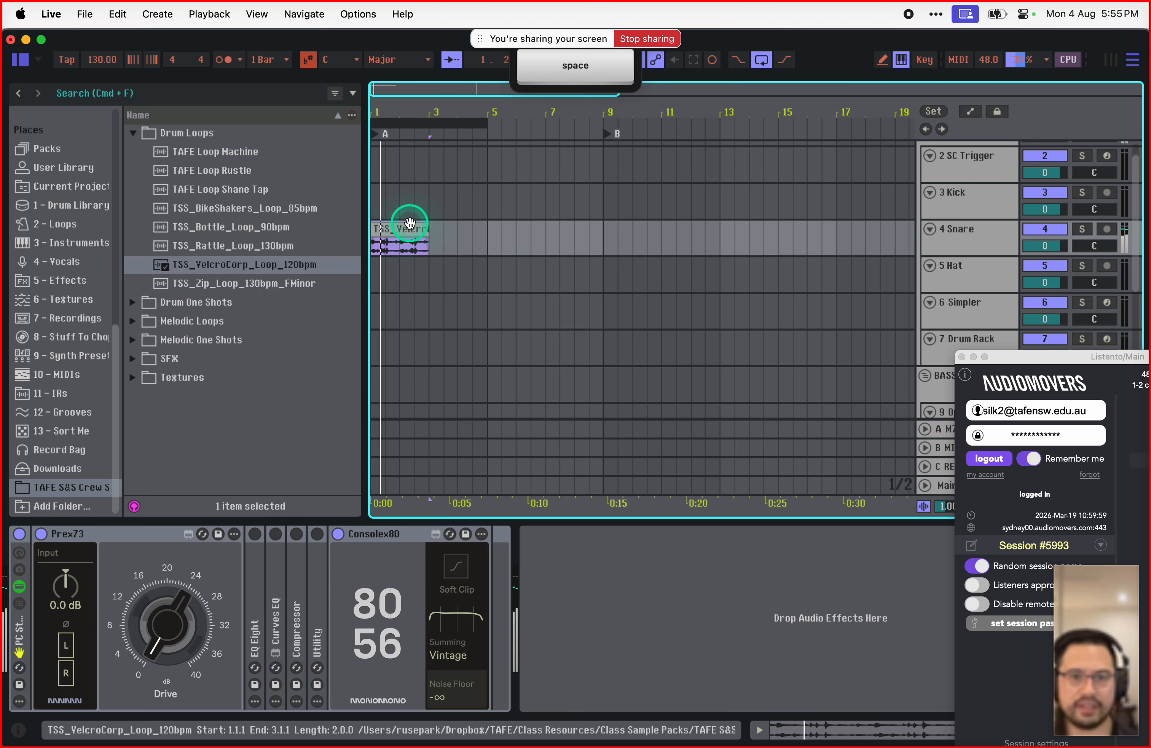
key(space)
click(1083, 229)
key(space)
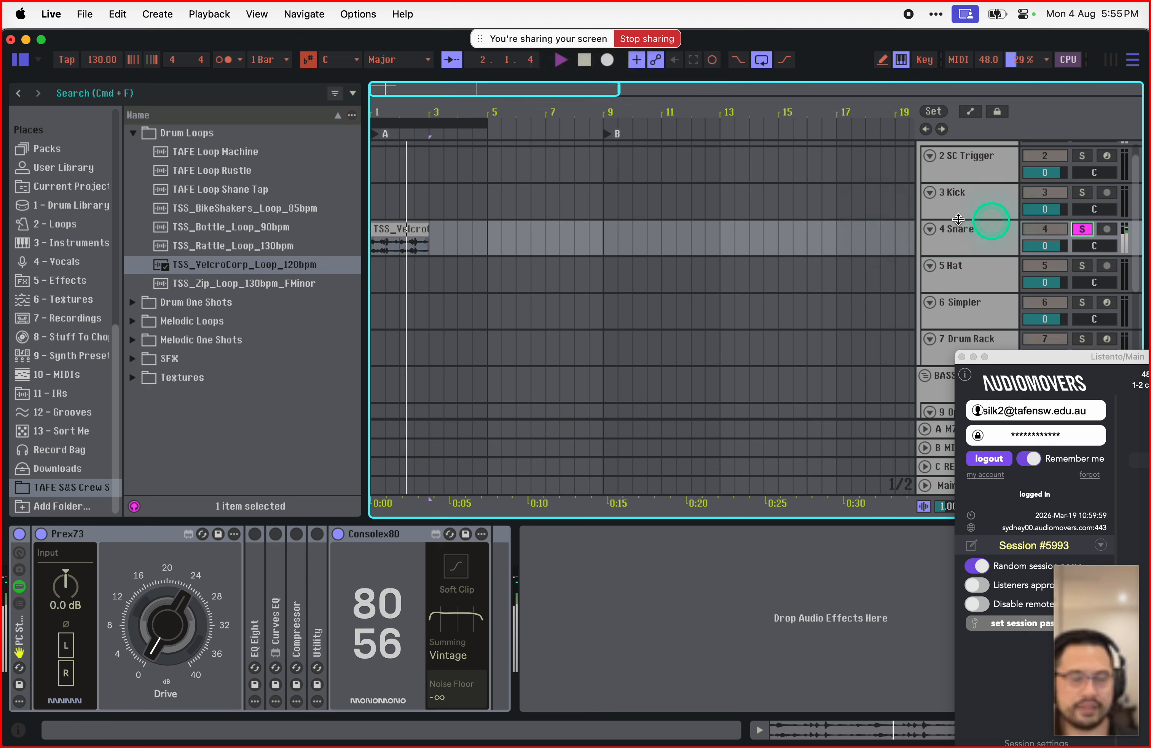
Step: Set the arrangement loop to the length of the TSS_VelcroCorp_Loop_120bpm clip and play it back
key(space)
click(390, 226)
key(super+l)
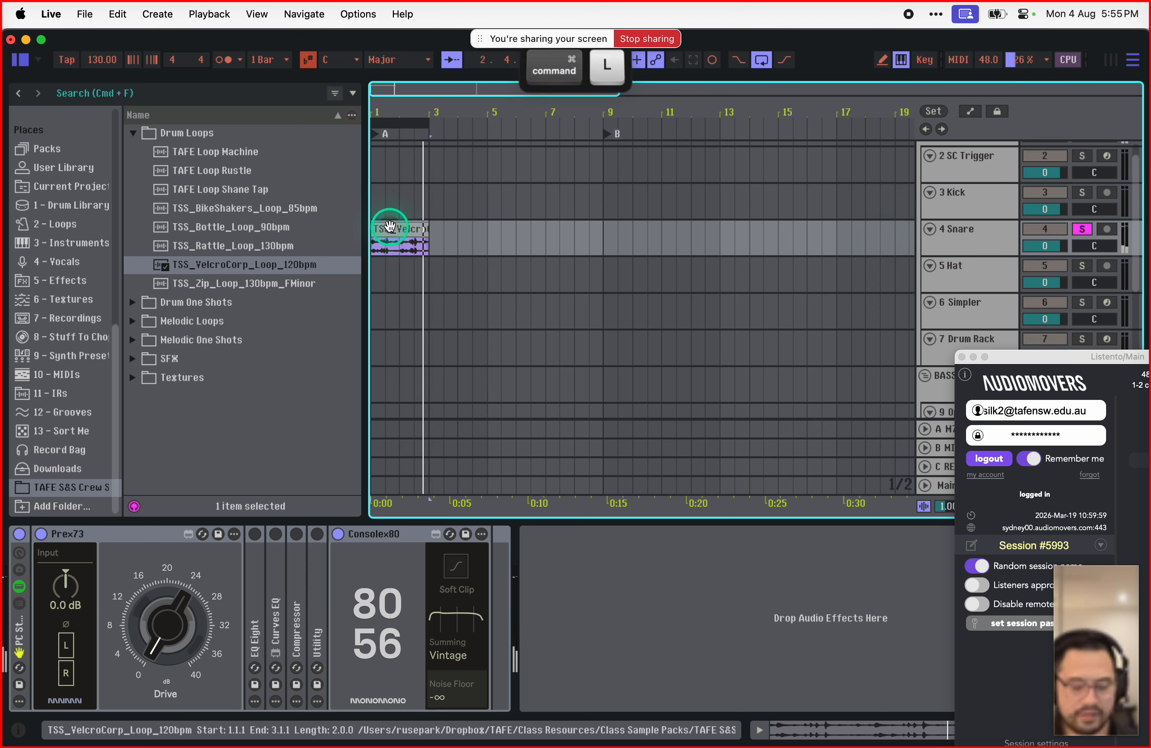
key(space)
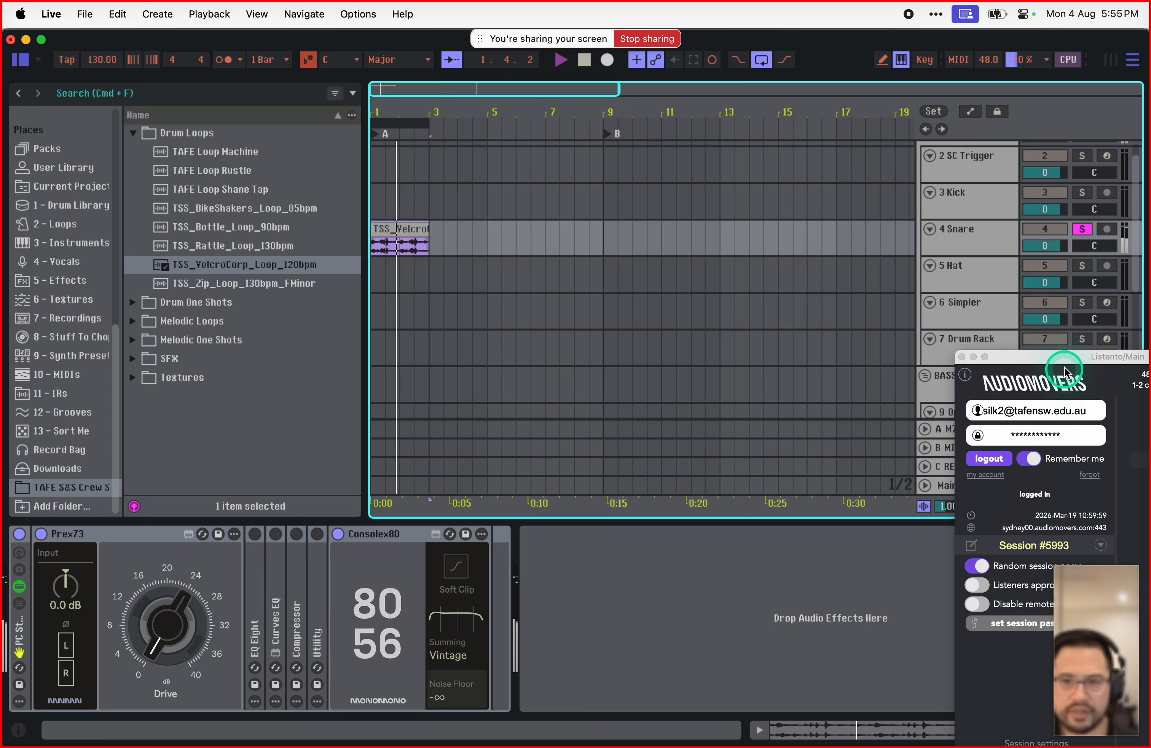
Step: Move the Listento window off the track list and select the Main track to show its devices
drag(1058, 356, 1144, 531)
click(990, 485)
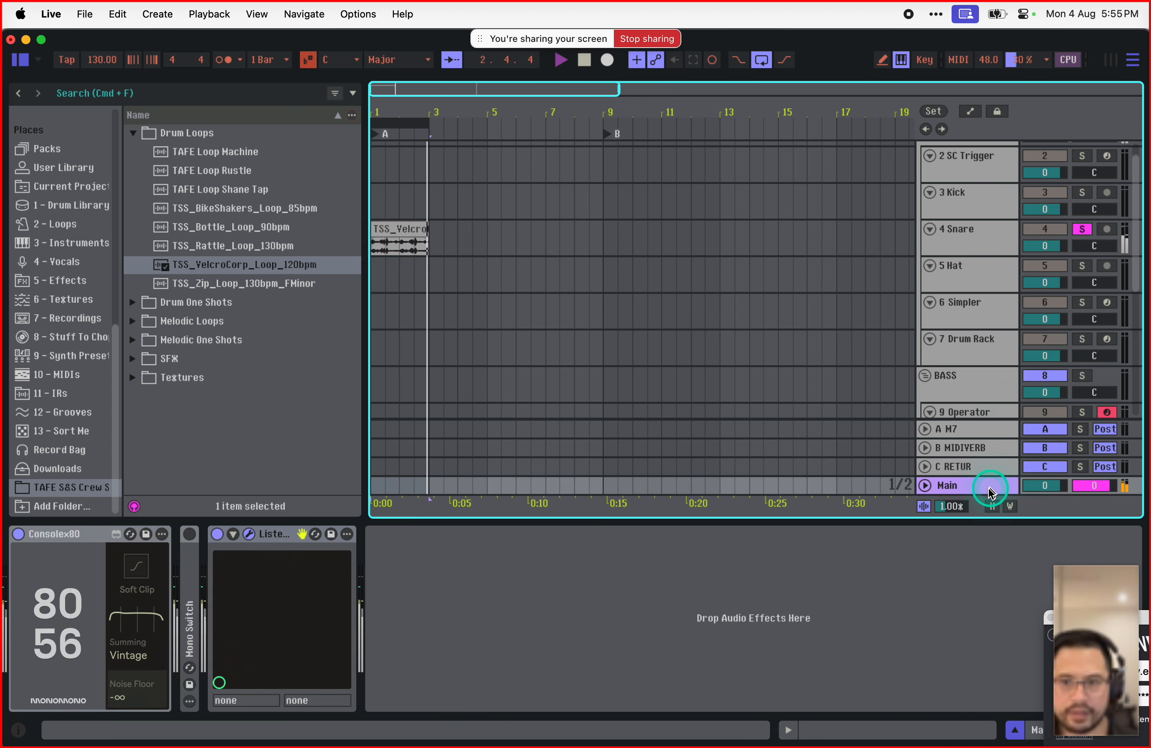
Step: Show the Listento plug-in window on the Main track and start and stop playback to check its stream meters
click(248, 534)
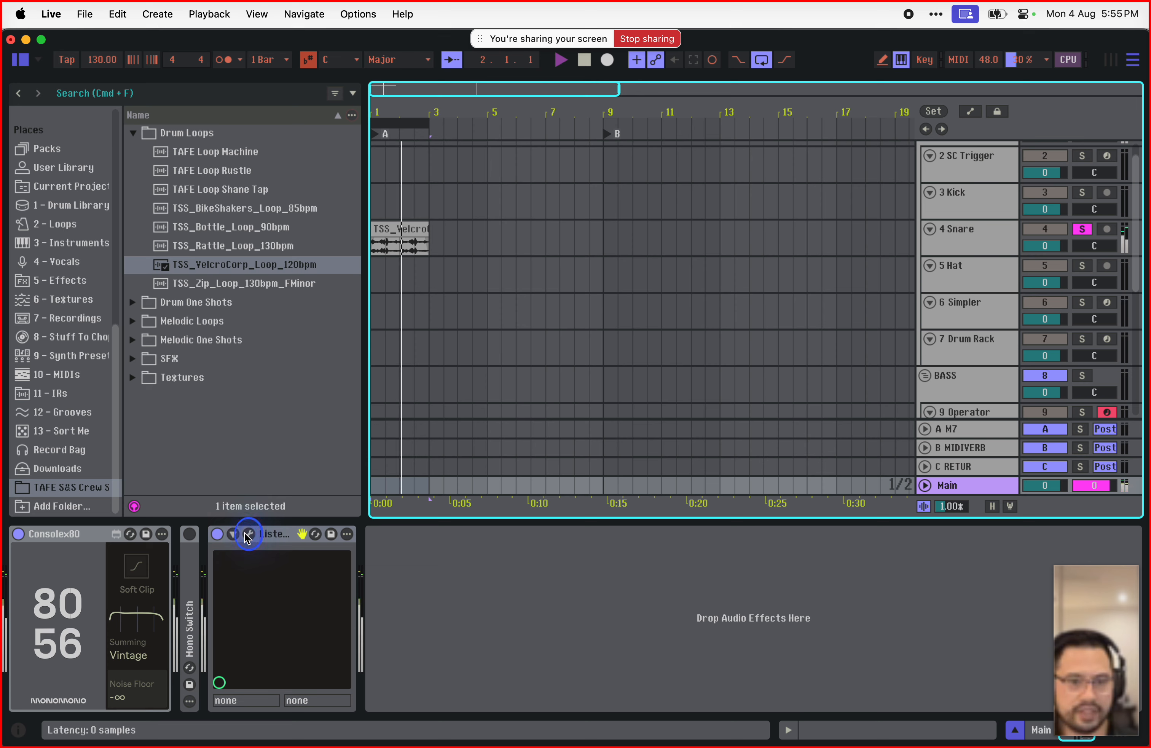
click(248, 535)
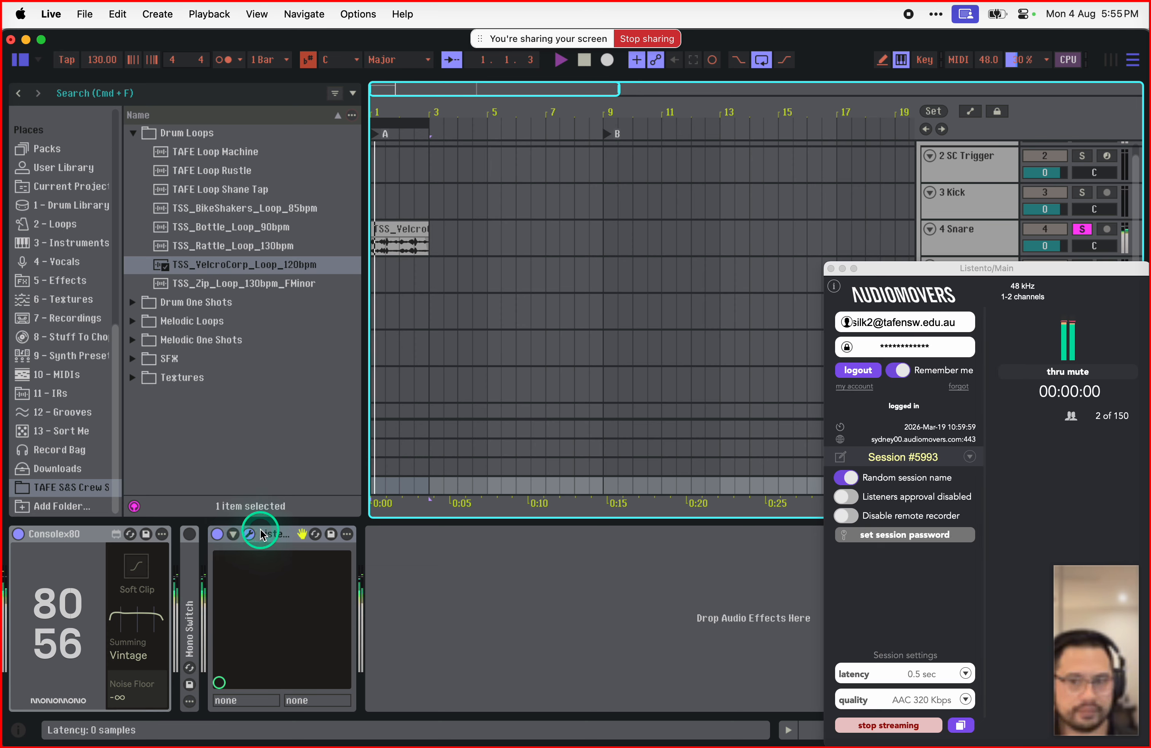
key(space)
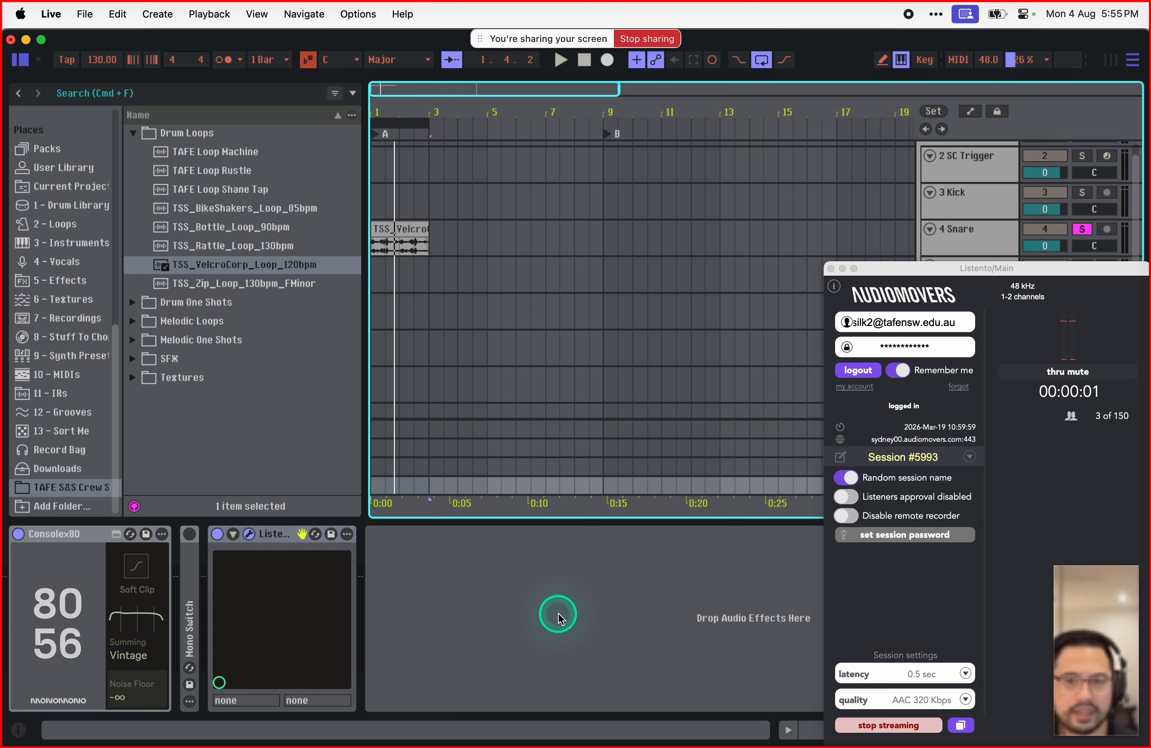
click(544, 619)
key(space)
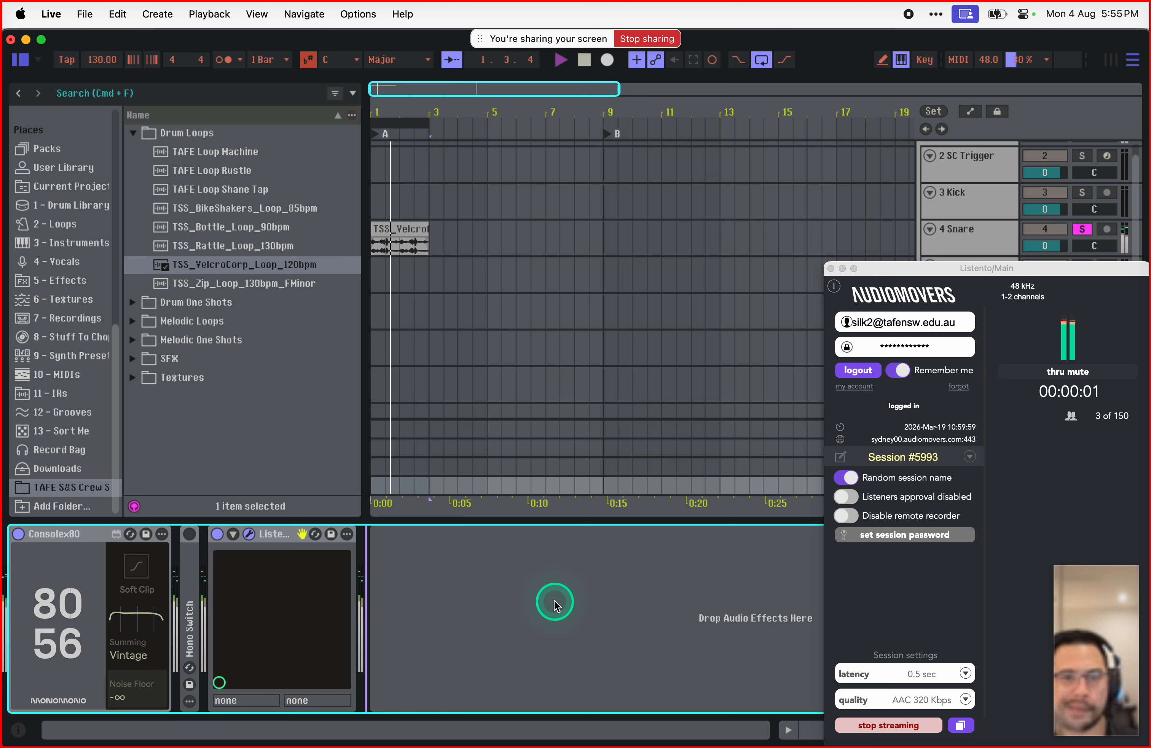
key(space)
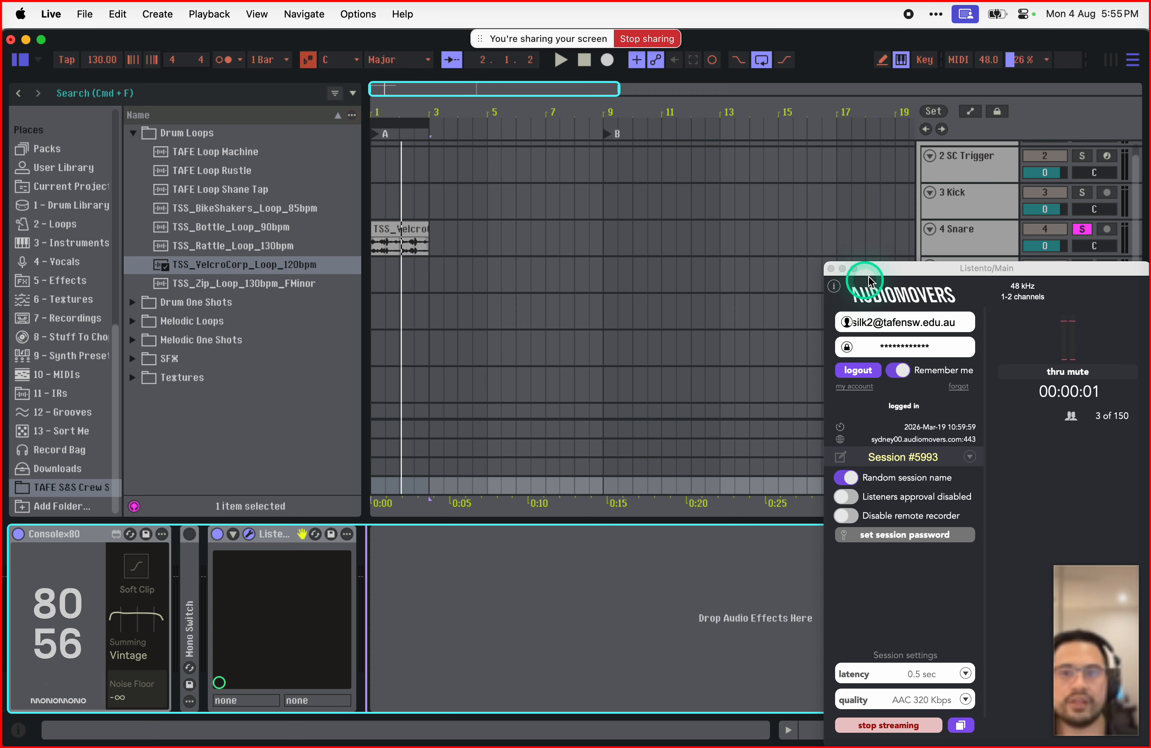
Step: Close the Listento window and play the TSS_VelcroCorp_Loop_120bpm clip on the 4 Snare track briefly
click(891, 270)
drag(892, 271, 953, 271)
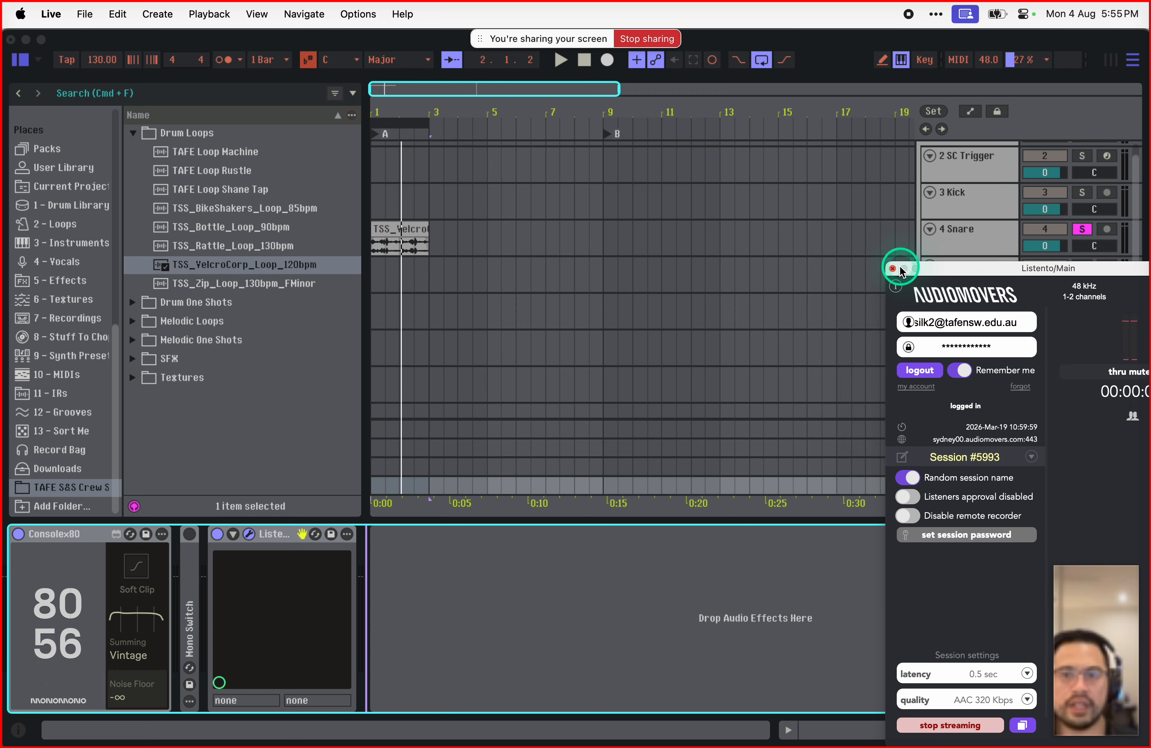
click(893, 269)
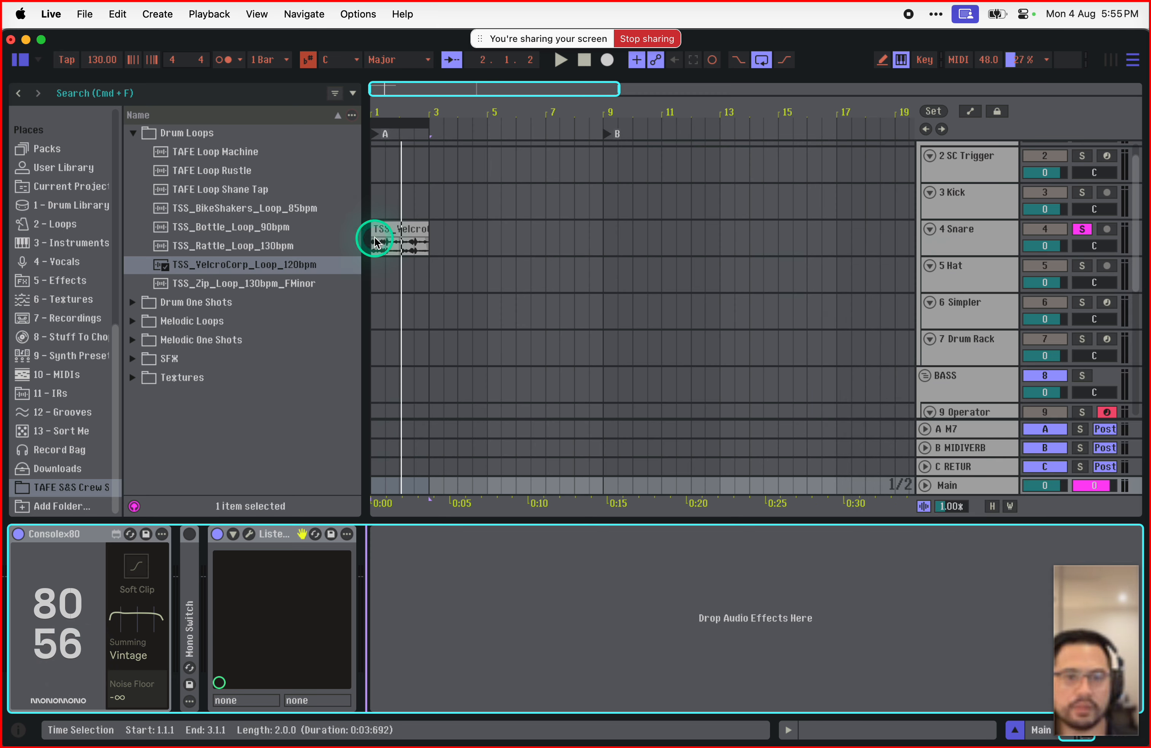
click(381, 229)
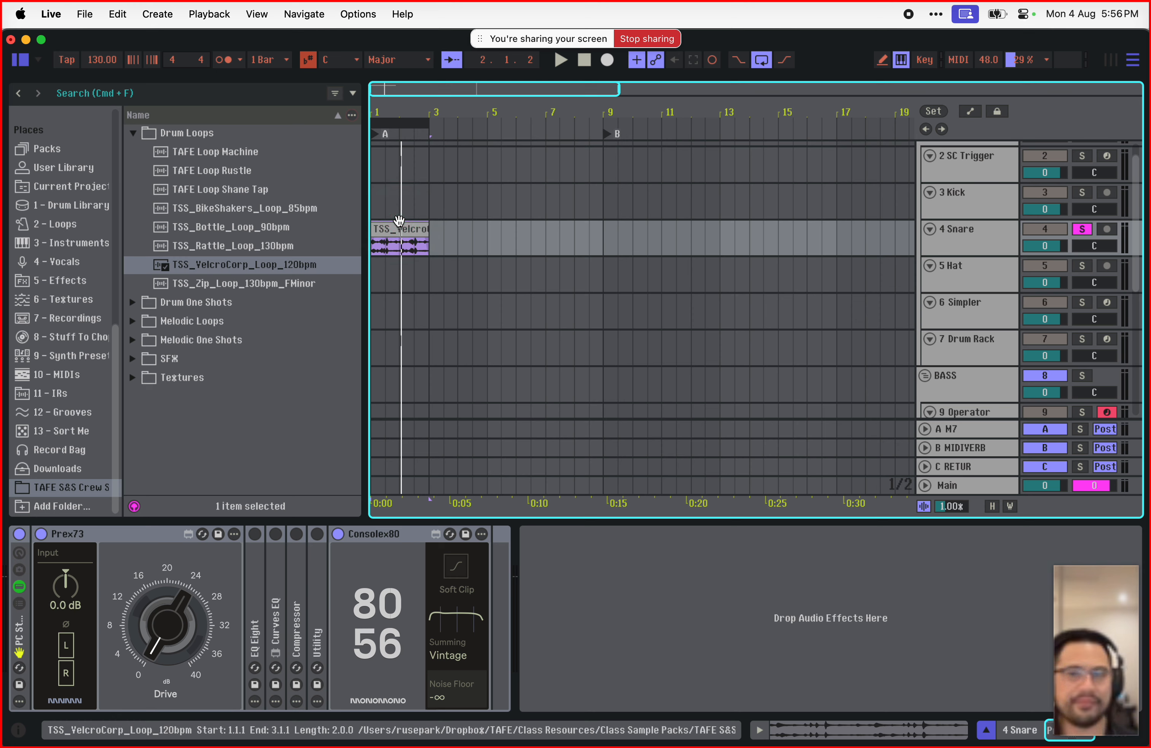
click(377, 244)
key(space)
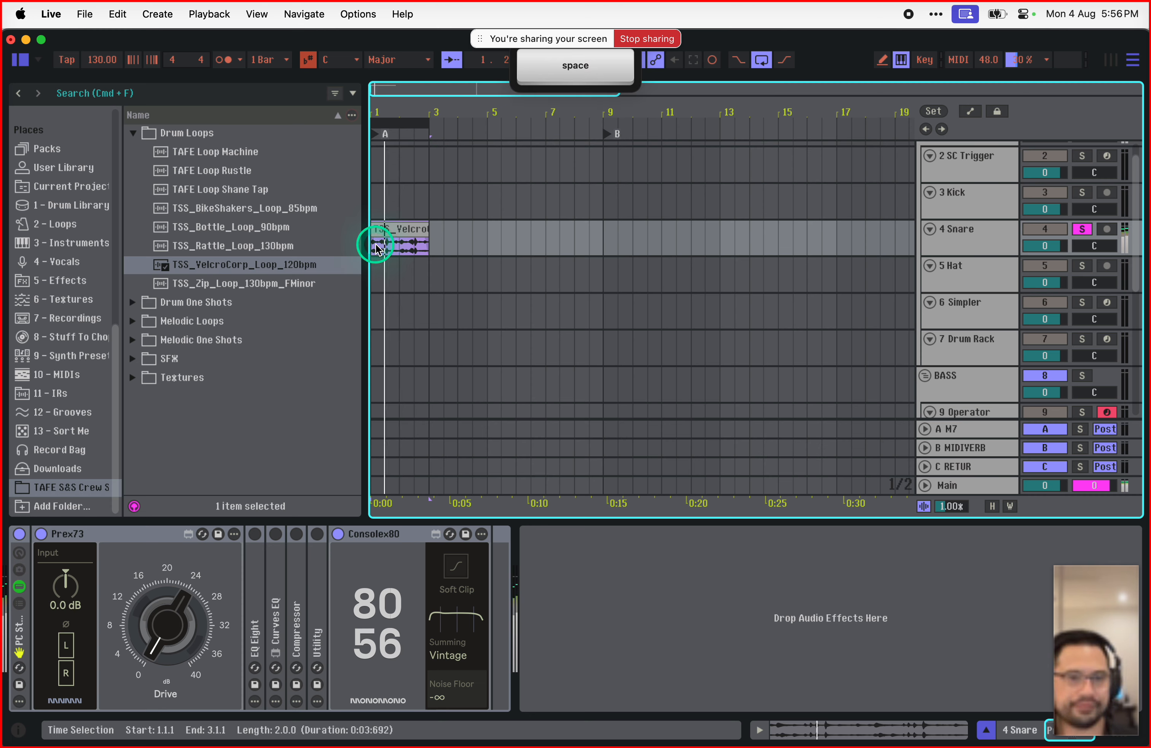
key(space)
Step: Replace the clip at the start of the 4 Snare track with TSS_Zip_Loop_130bpm_FMinor and play it back
click(284, 277)
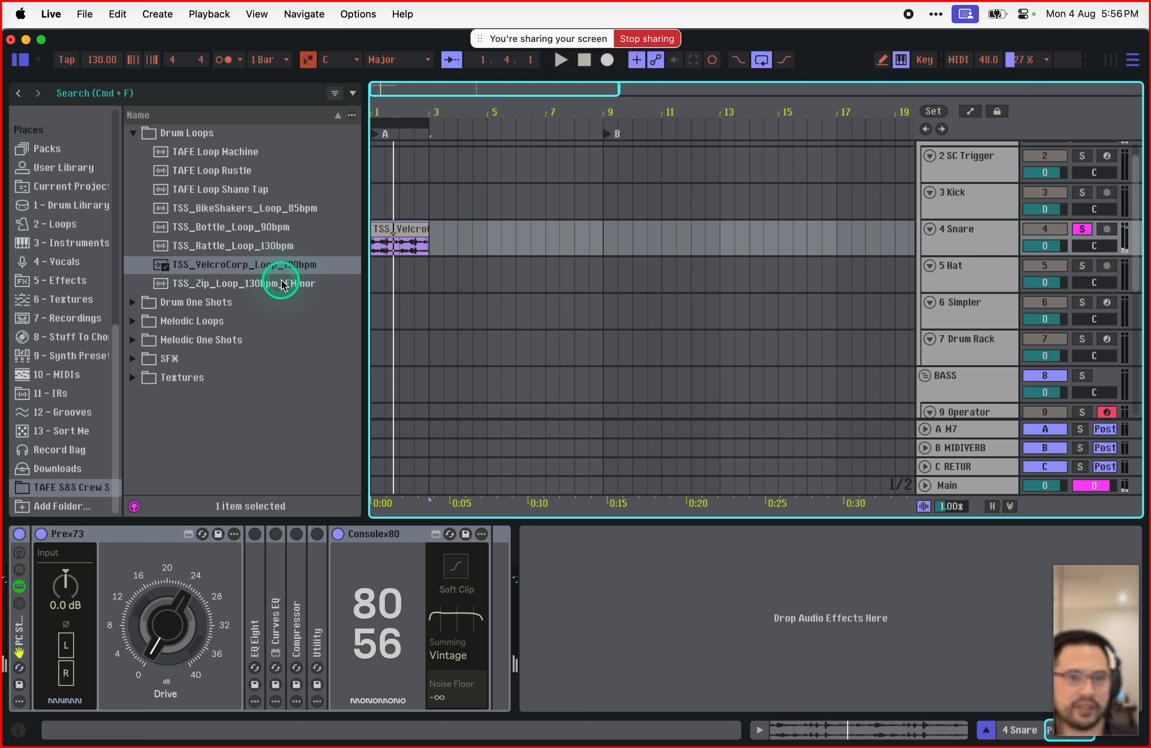
drag(282, 283, 376, 243)
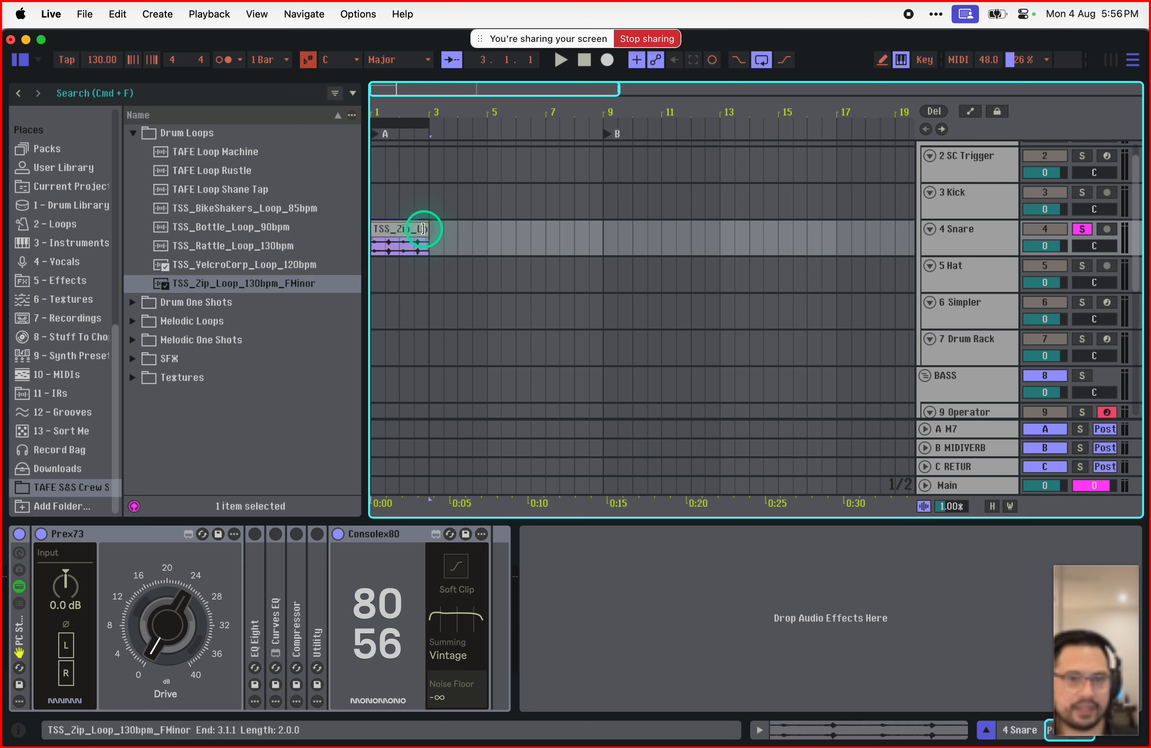
key(space)
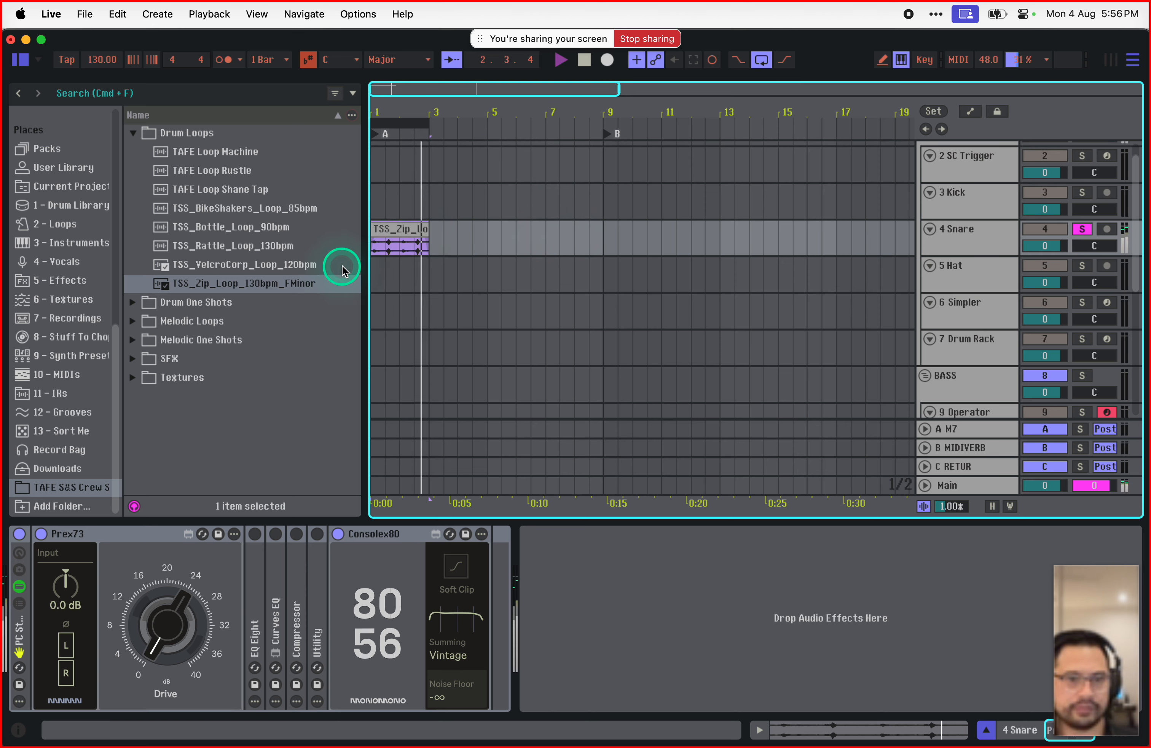
key(space)
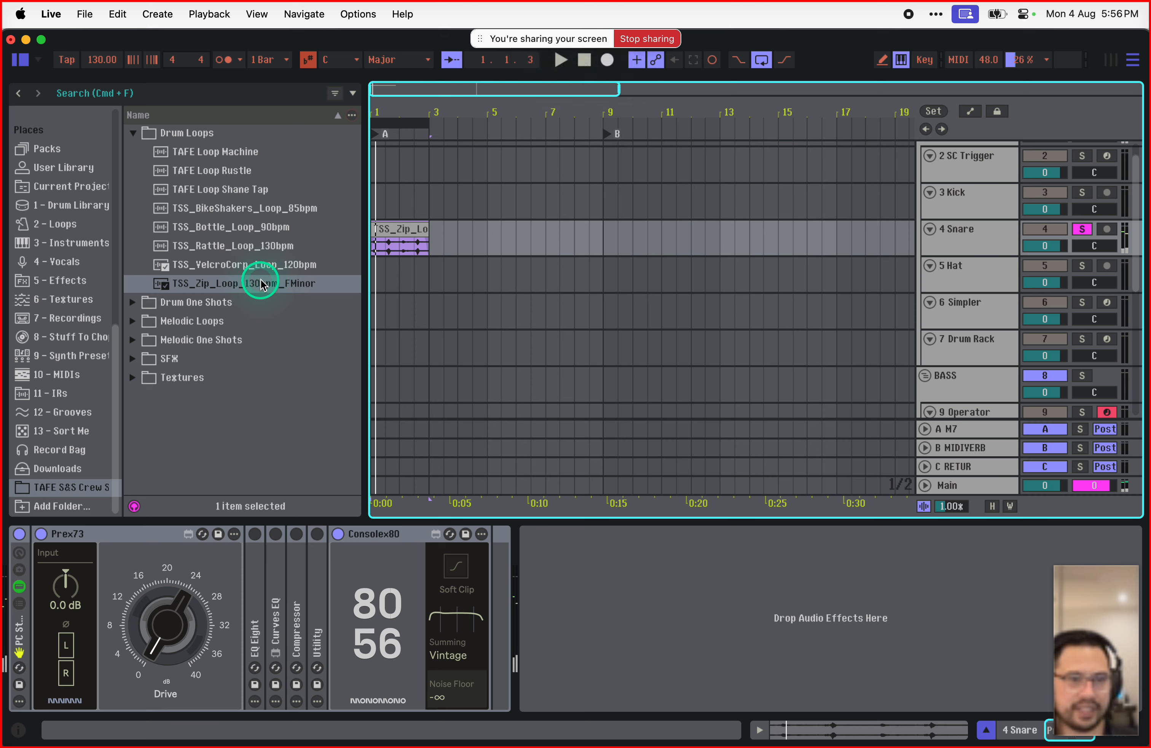
key(space)
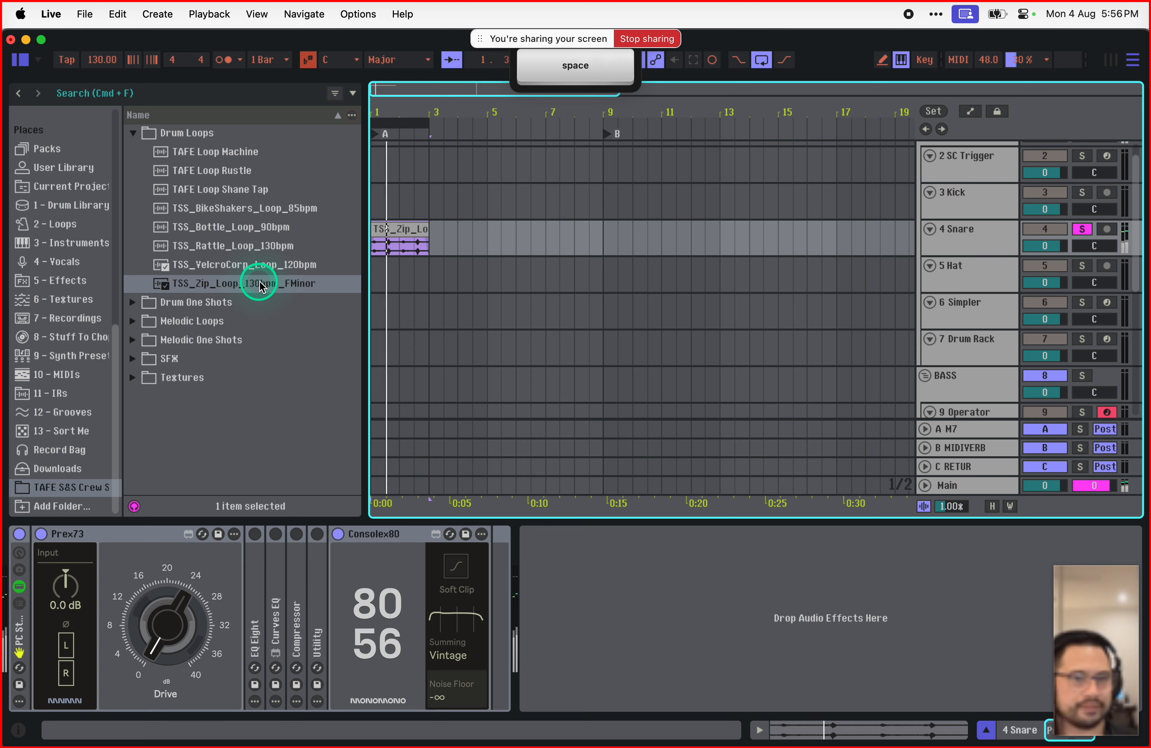
key(space)
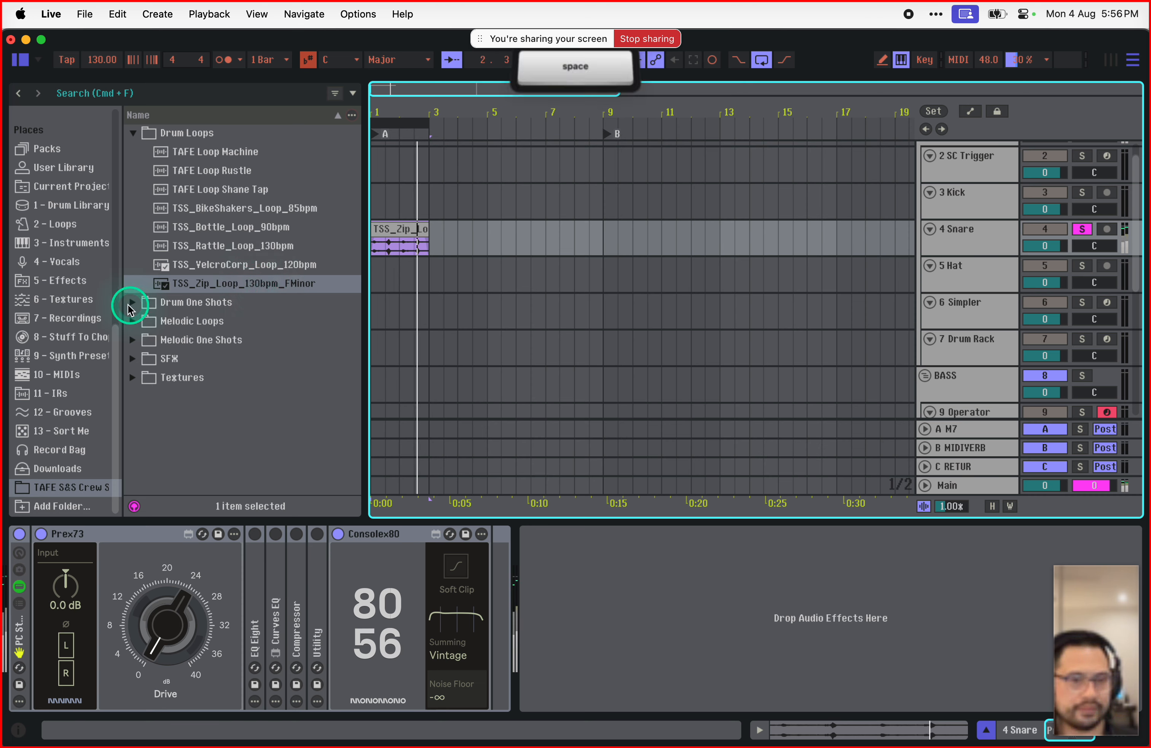
Step: Expand the Drum One Shots folder and delete the TSS_Zip_Loop_130bpm_FMinor clip from the 4 Snare track
click(133, 303)
click(426, 233)
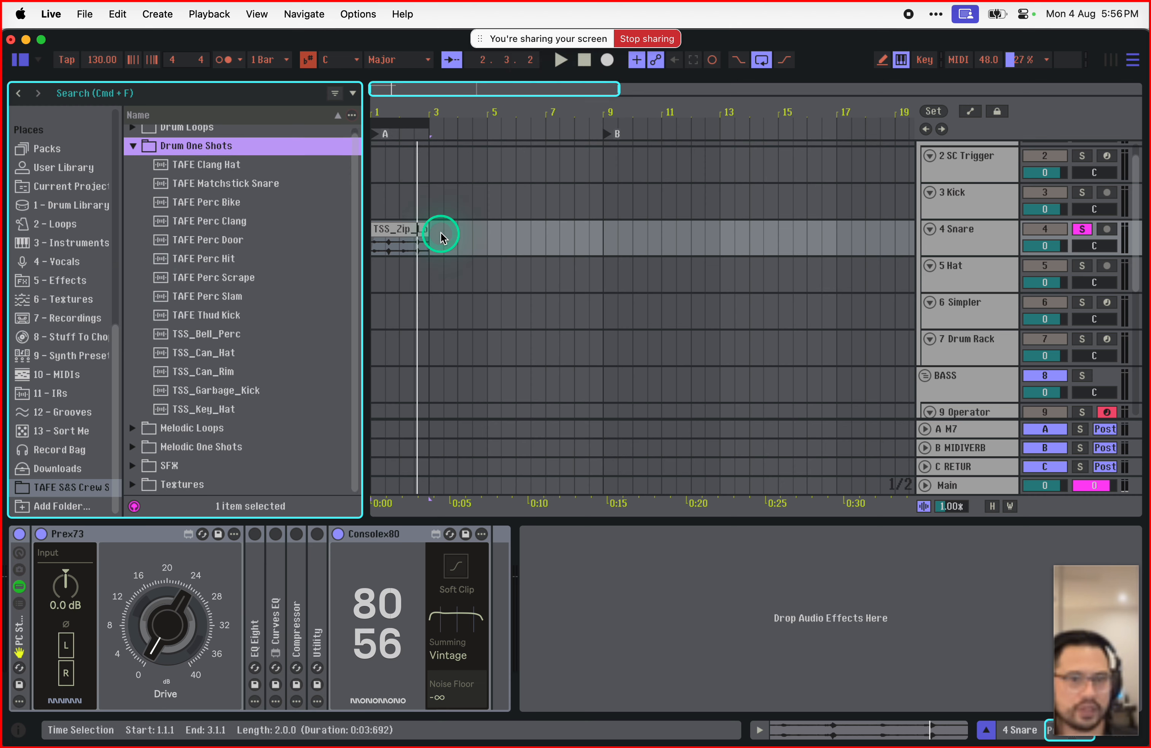
key(Delete)
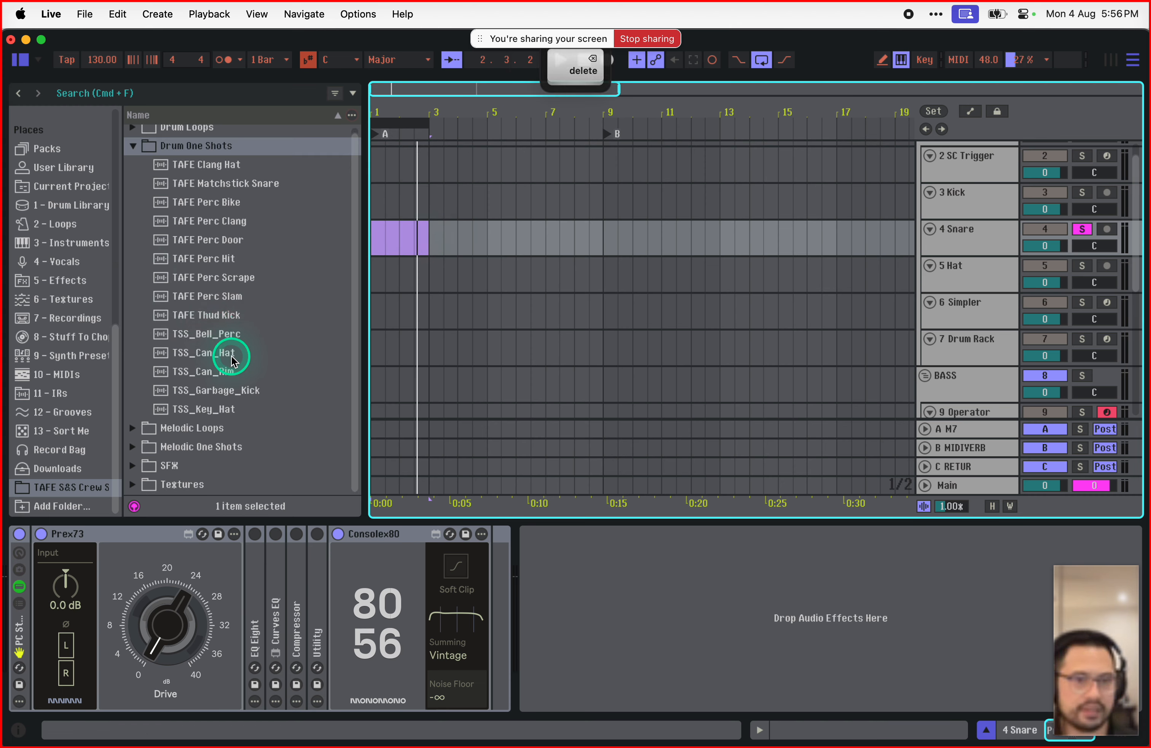
Step: Place TSS_Can_Rim at the start of the 4 Snare track and TSS_Garbage_Kick right behind it, playing each one
drag(223, 371, 374, 237)
key(space)
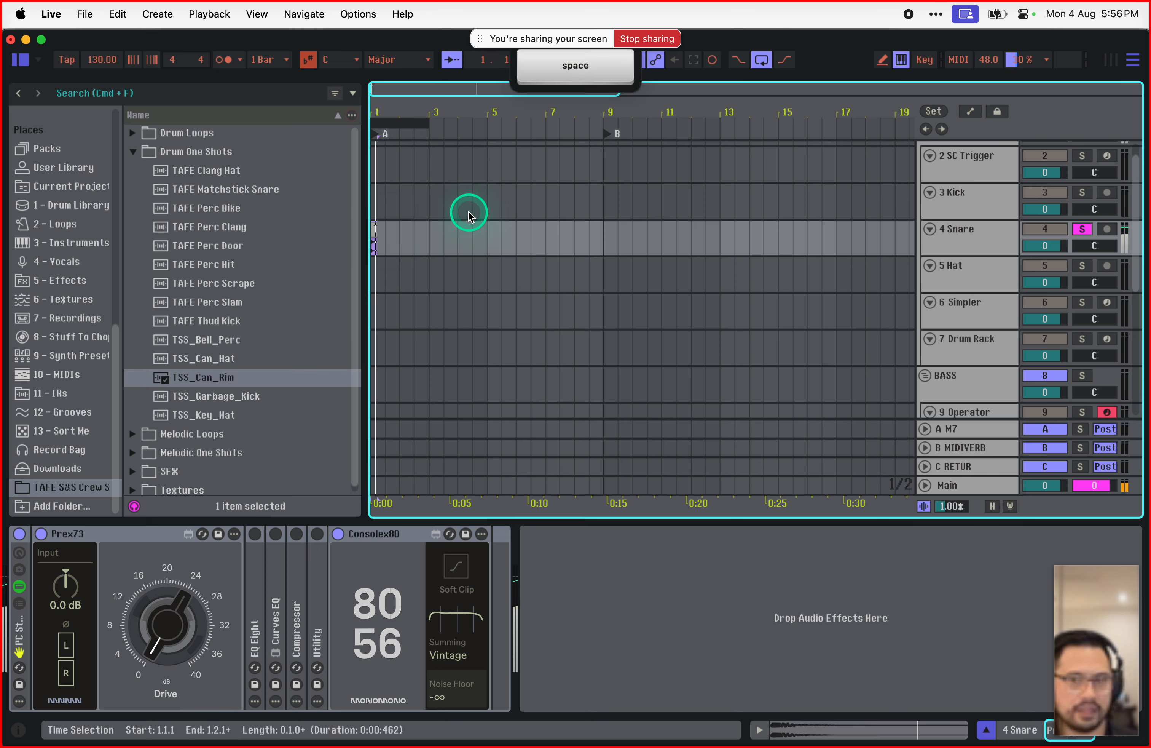
drag(217, 403, 382, 232)
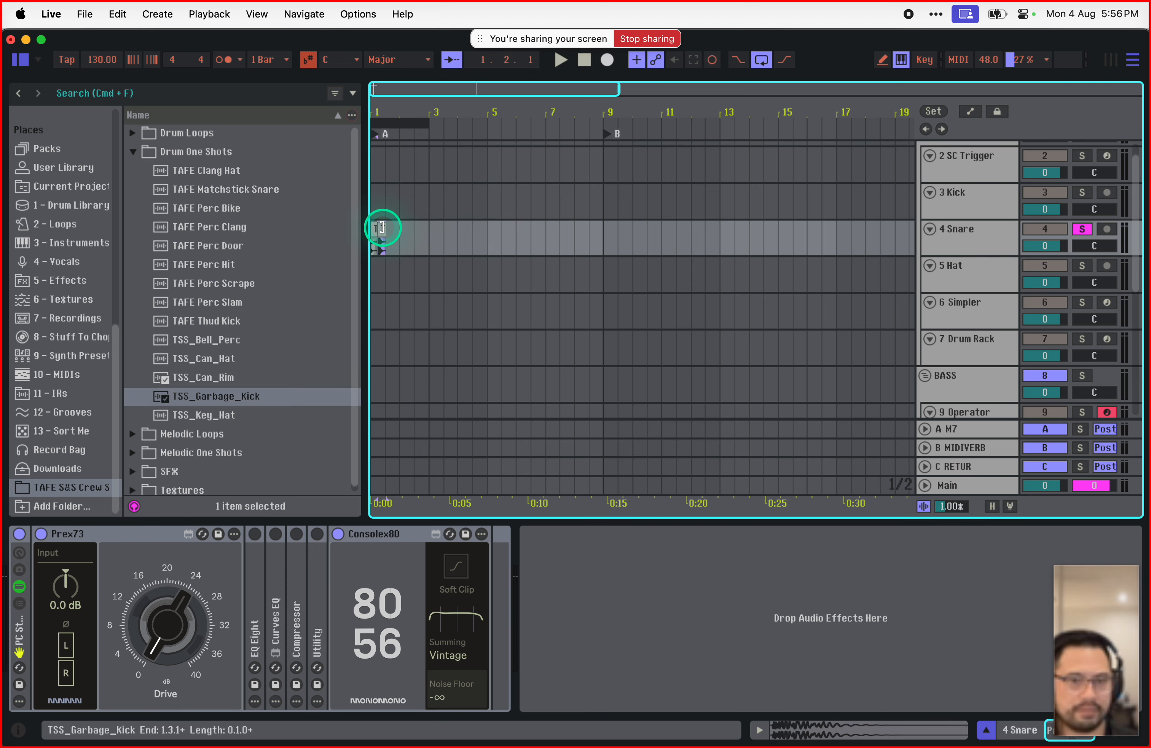
key(space)
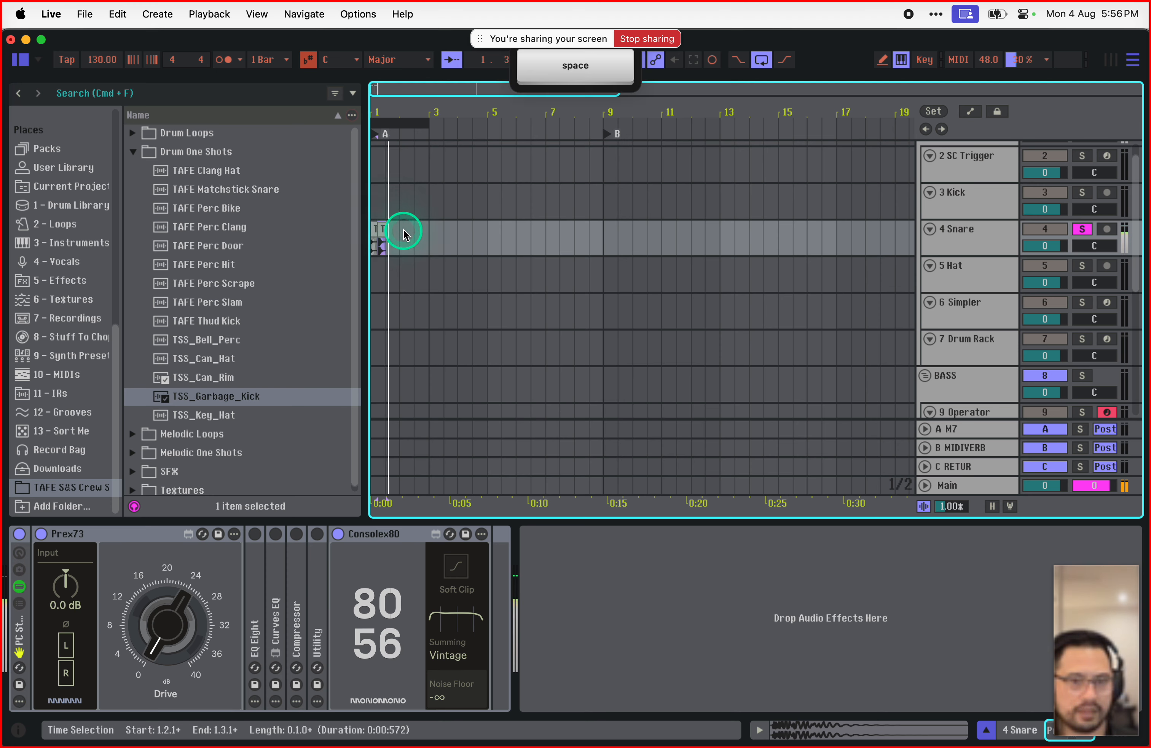
Step: Expand the Melodic Loops folder and preview TSS_Hum_Pad_Eb_90bpm and TSS_BikeBell_Arp_Loop_100bpm
scroll(322, 329, down, 1)
click(133, 427)
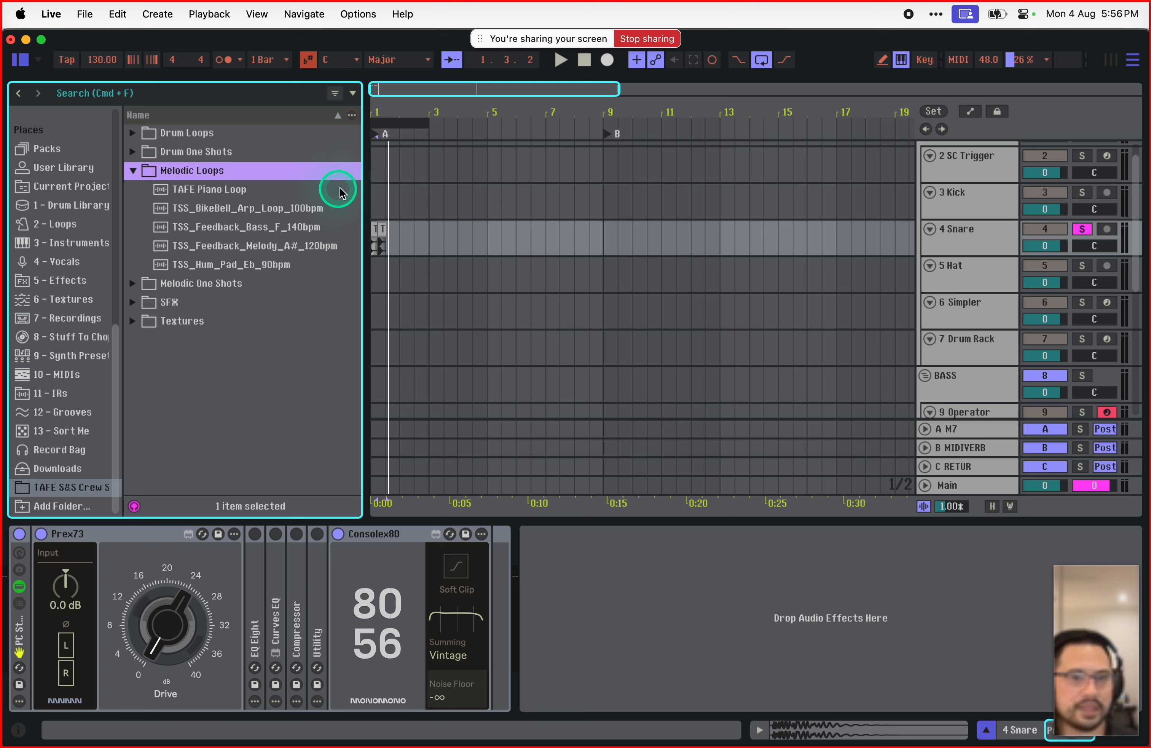
click(251, 264)
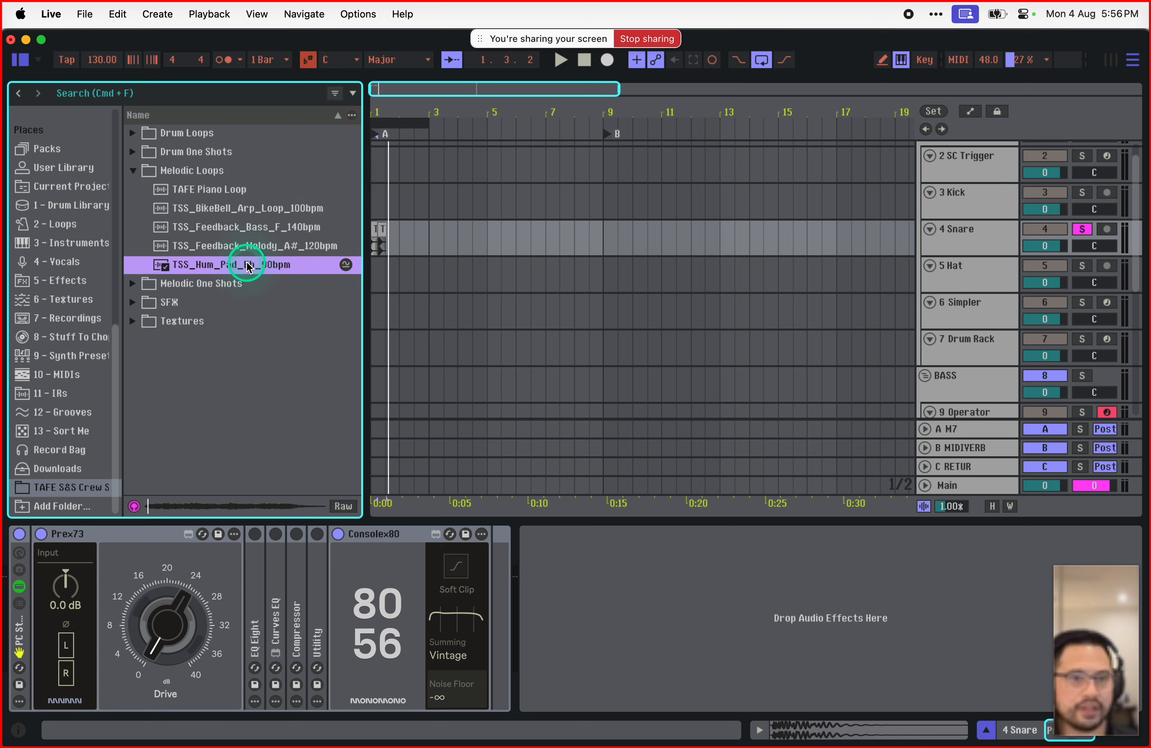
key(space)
click(257, 209)
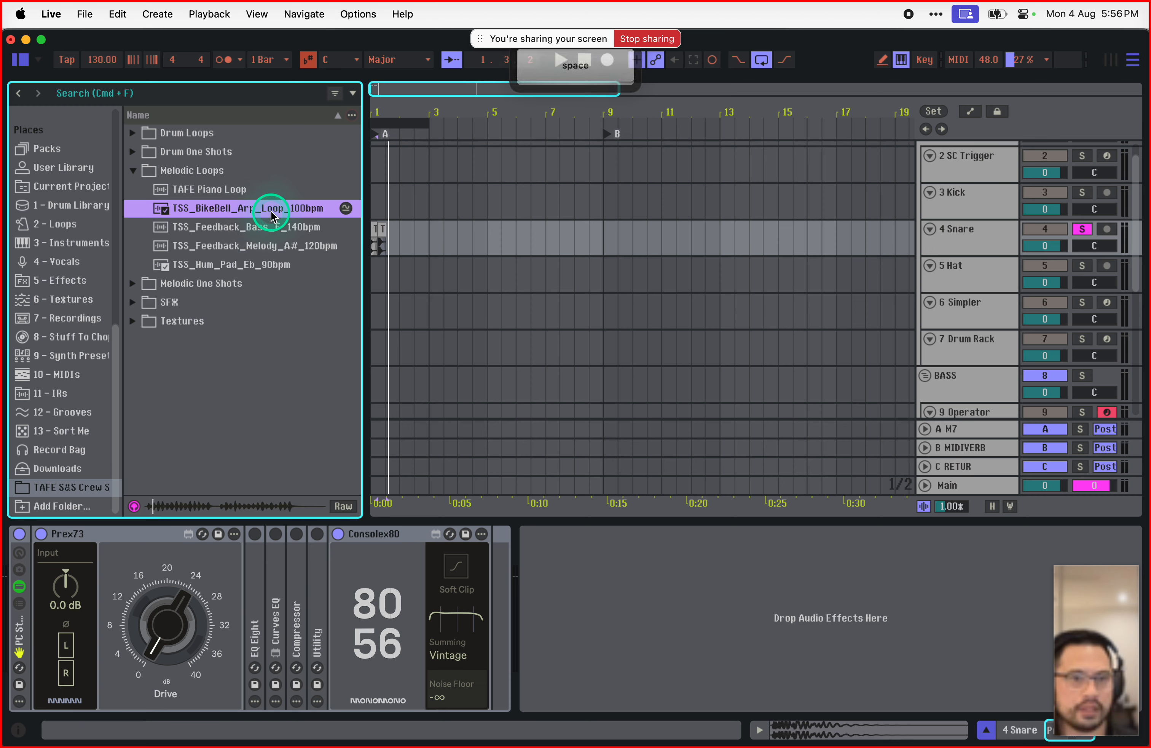
key(space)
Step: Place TSS_BikeBell_Arp_Loop_100bpm at the start of the 4 Snare track, loop the arrangement over its length and play it
drag(300, 217, 376, 242)
key(ctrl+l)
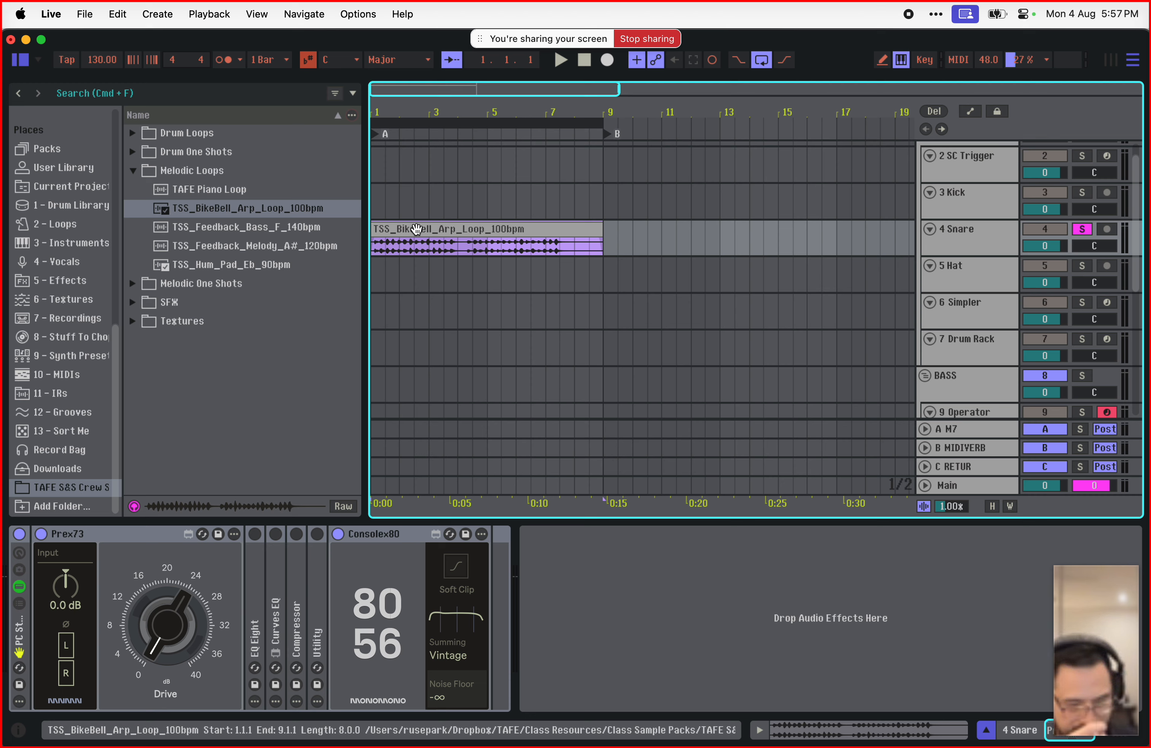
key(space)
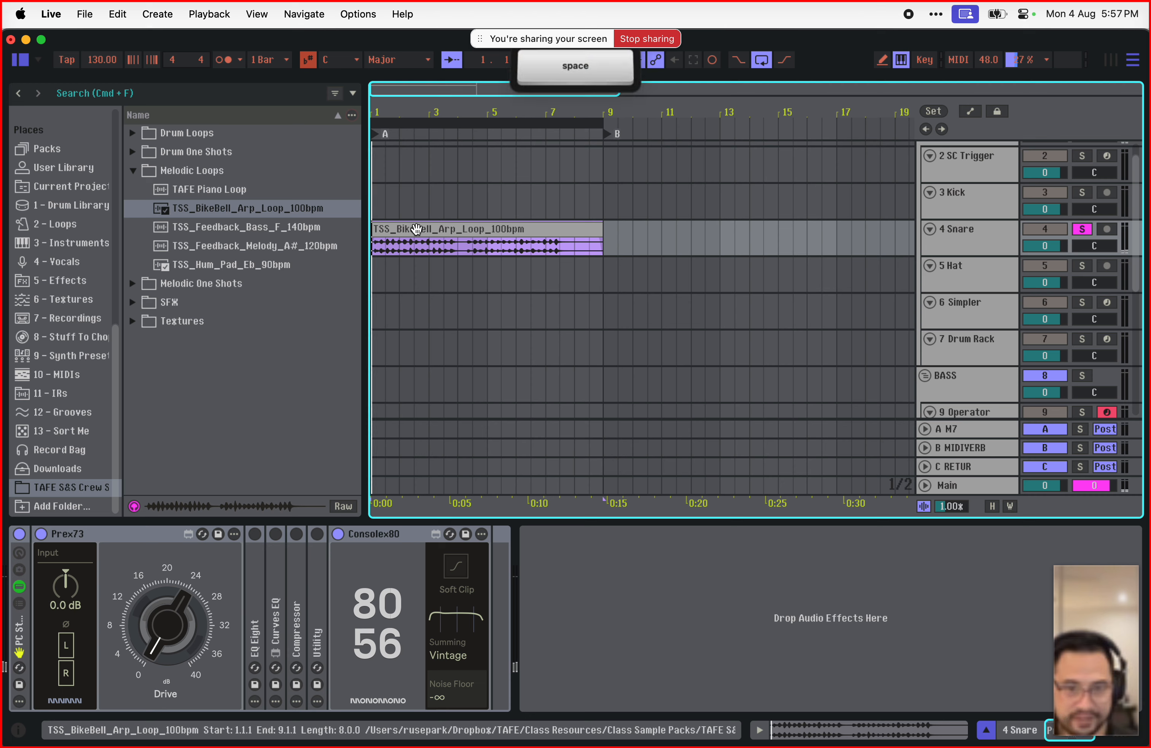
Step: Set the project tempo to 169 BPM while the bike bell loop plays, and stop playback
click(100, 59)
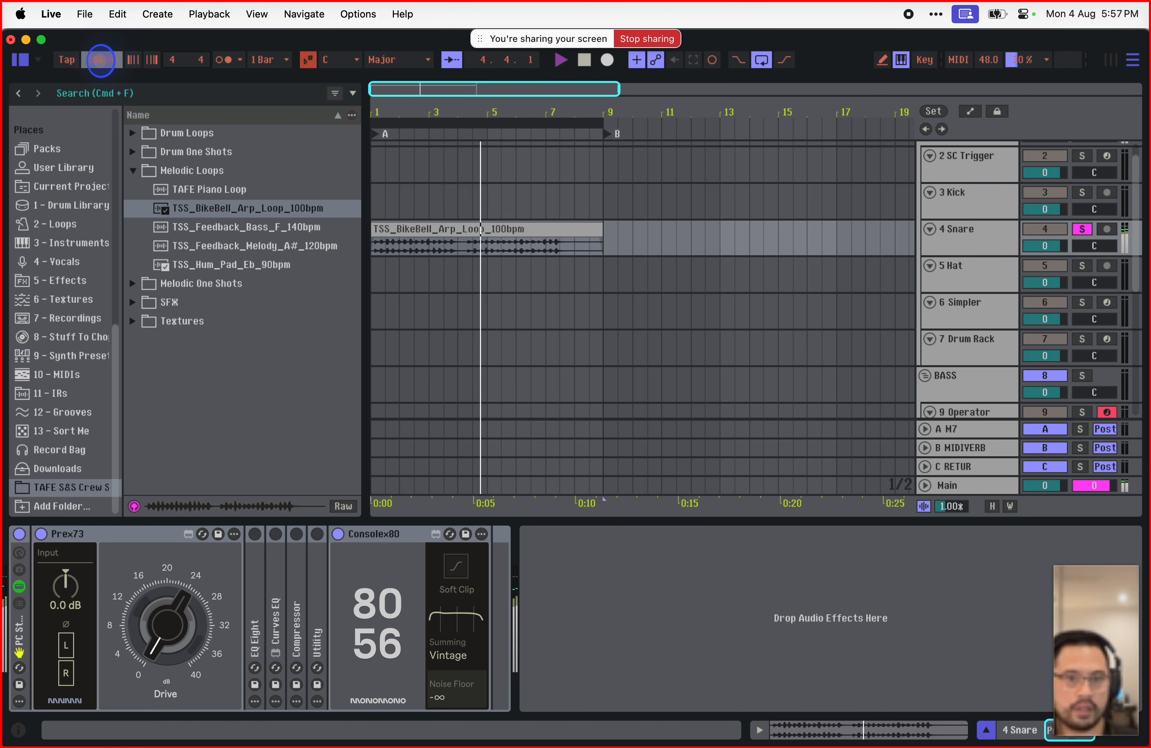
click(792, 183)
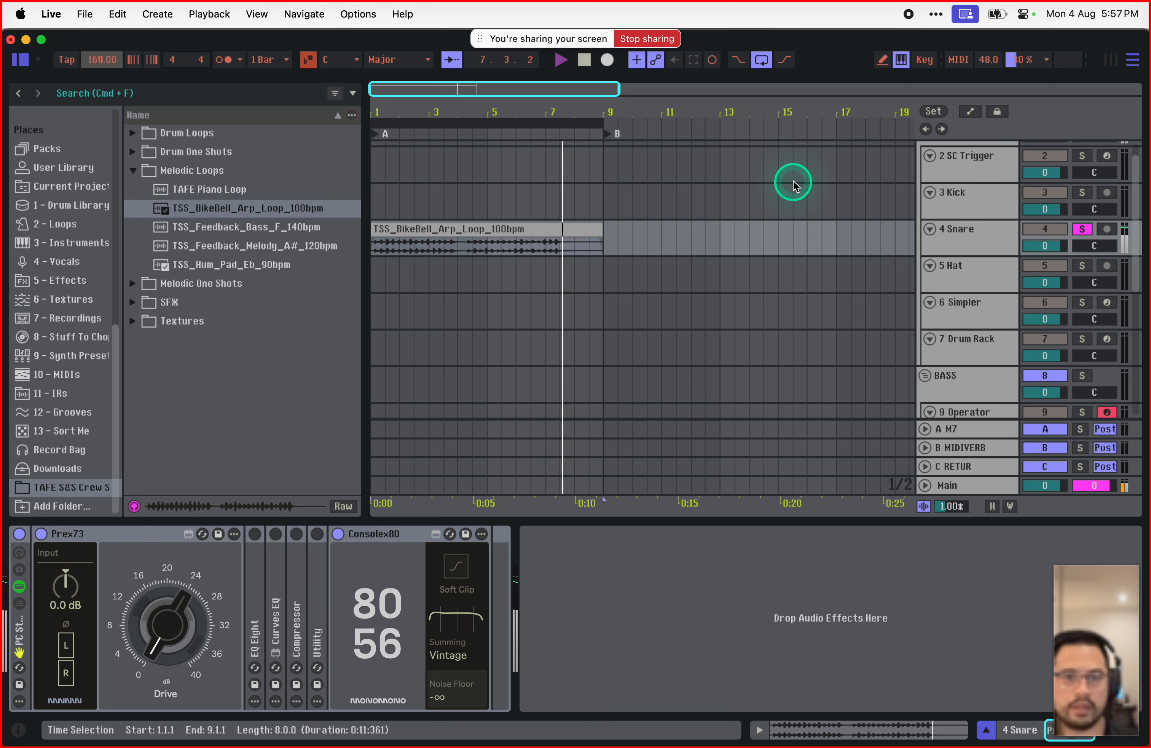
key(space)
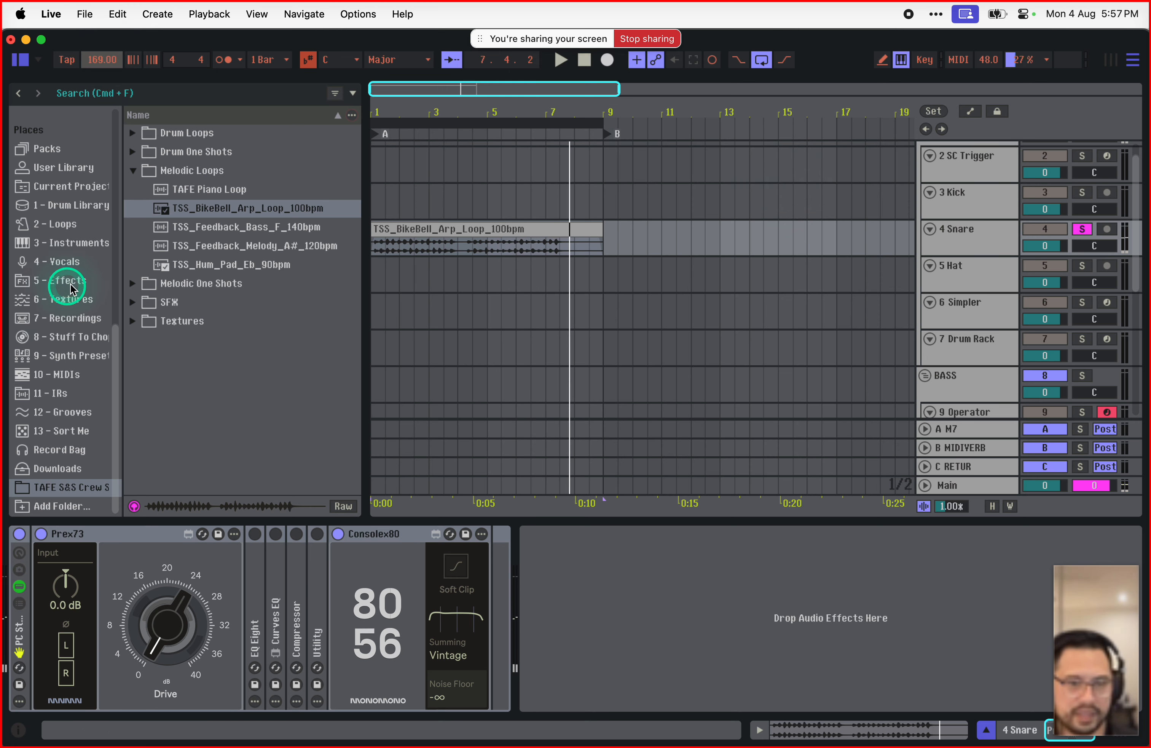
Step: Preview TSS_Scrape_Bass_E from the Melodic One Shots folder and place it at the start of the 4 Snare track
click(136, 283)
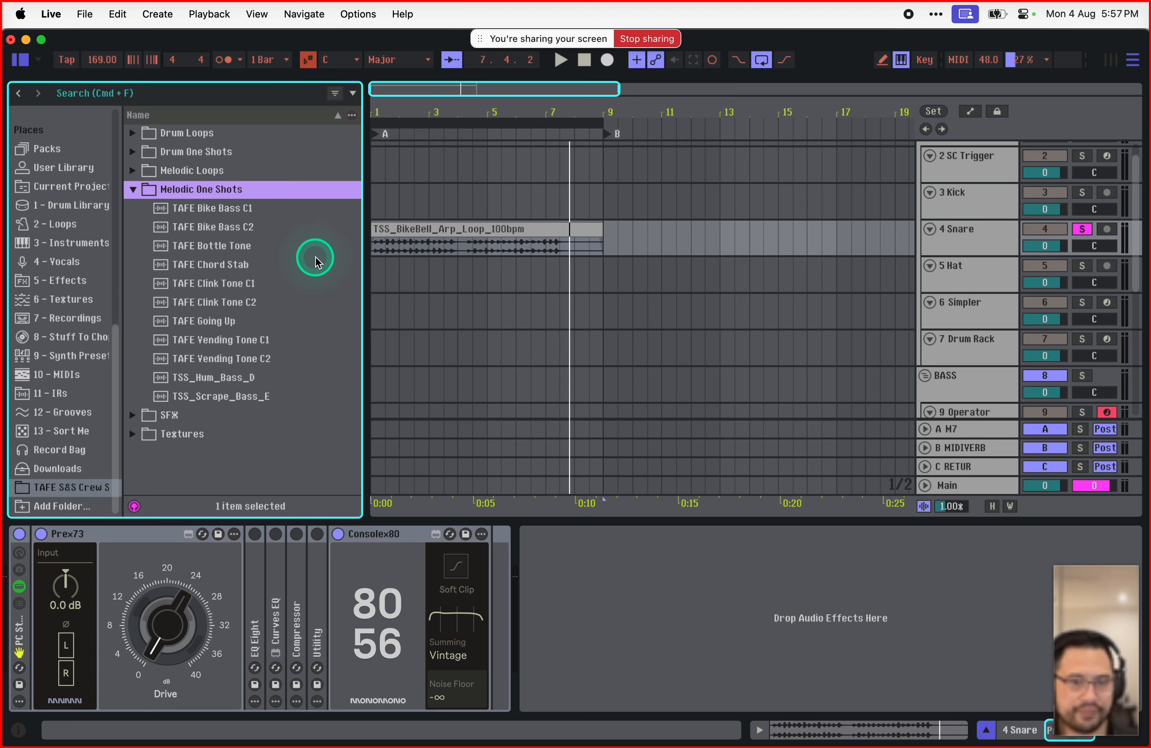
click(270, 397)
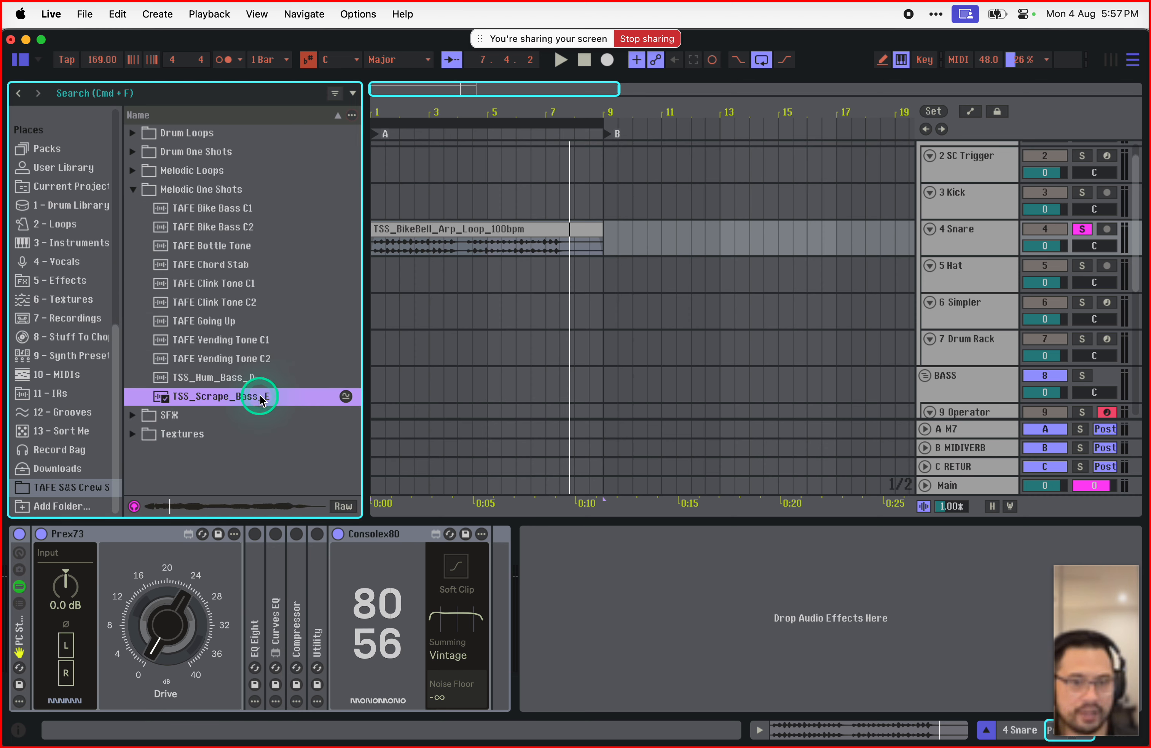
drag(261, 398, 374, 226)
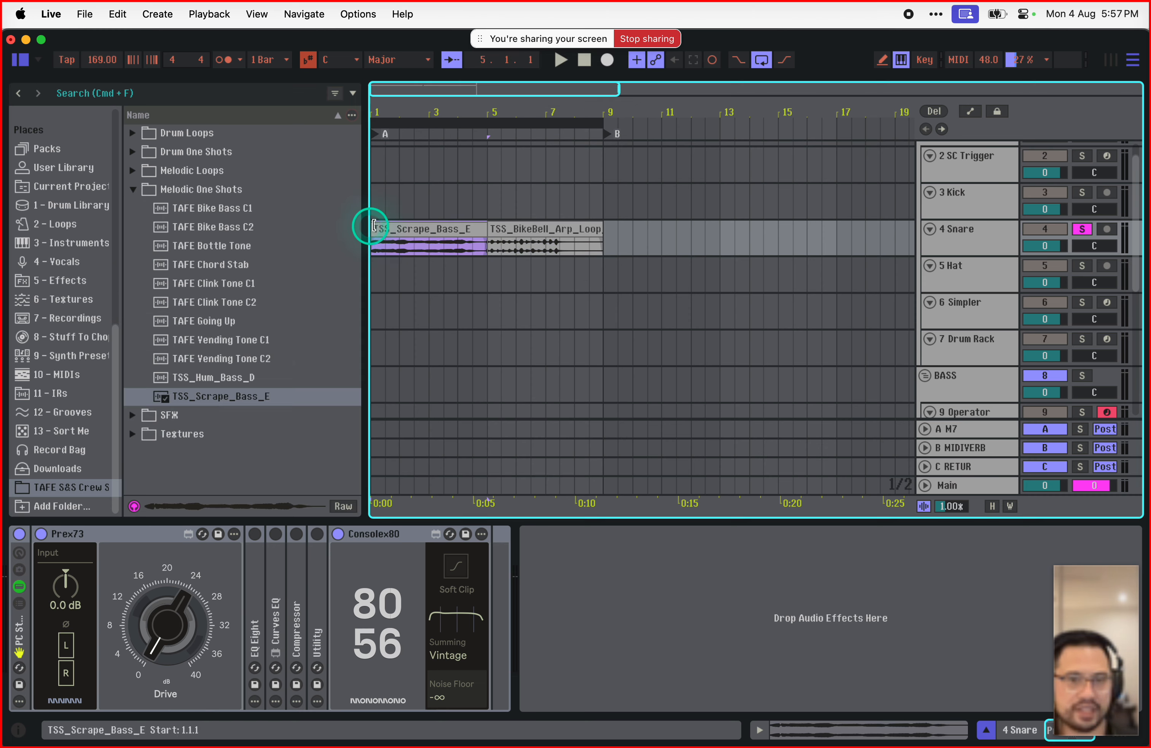
Step: Delete the remaining TSS_BikeBell_Arp_Loop_100bpm clip and play back the TSS_Scrape_Bass_E clip
click(578, 226)
key(BackSpace)
click(441, 231)
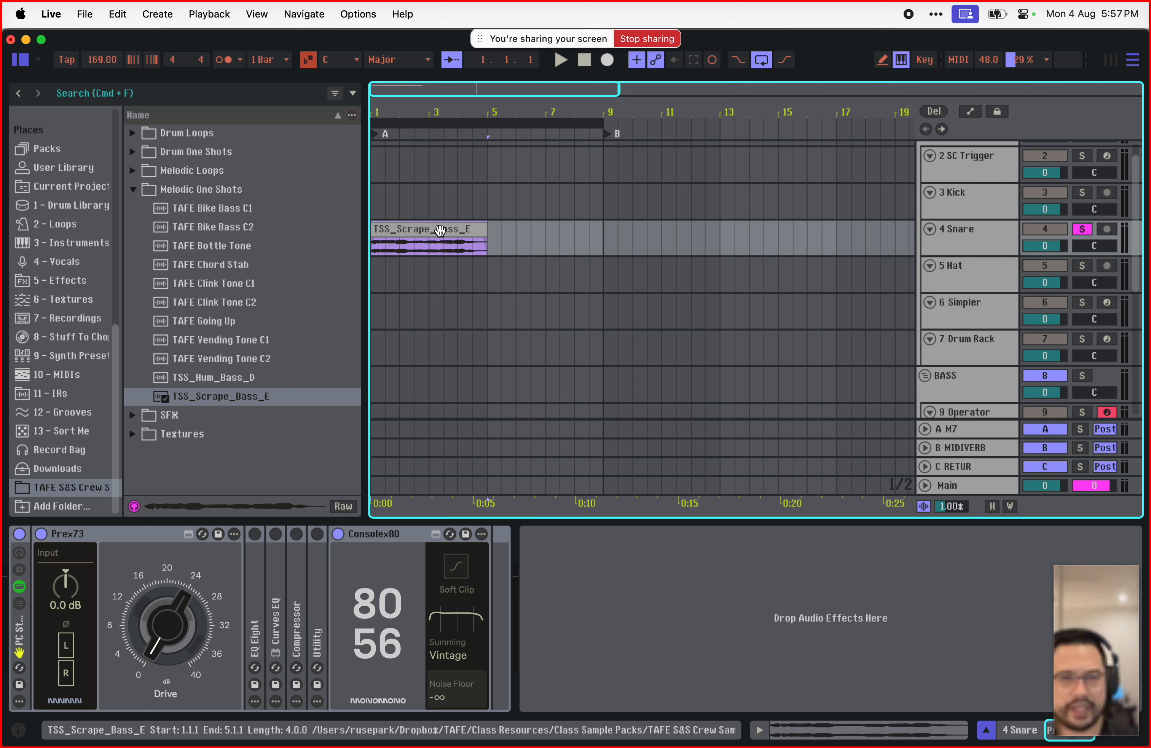
click(447, 227)
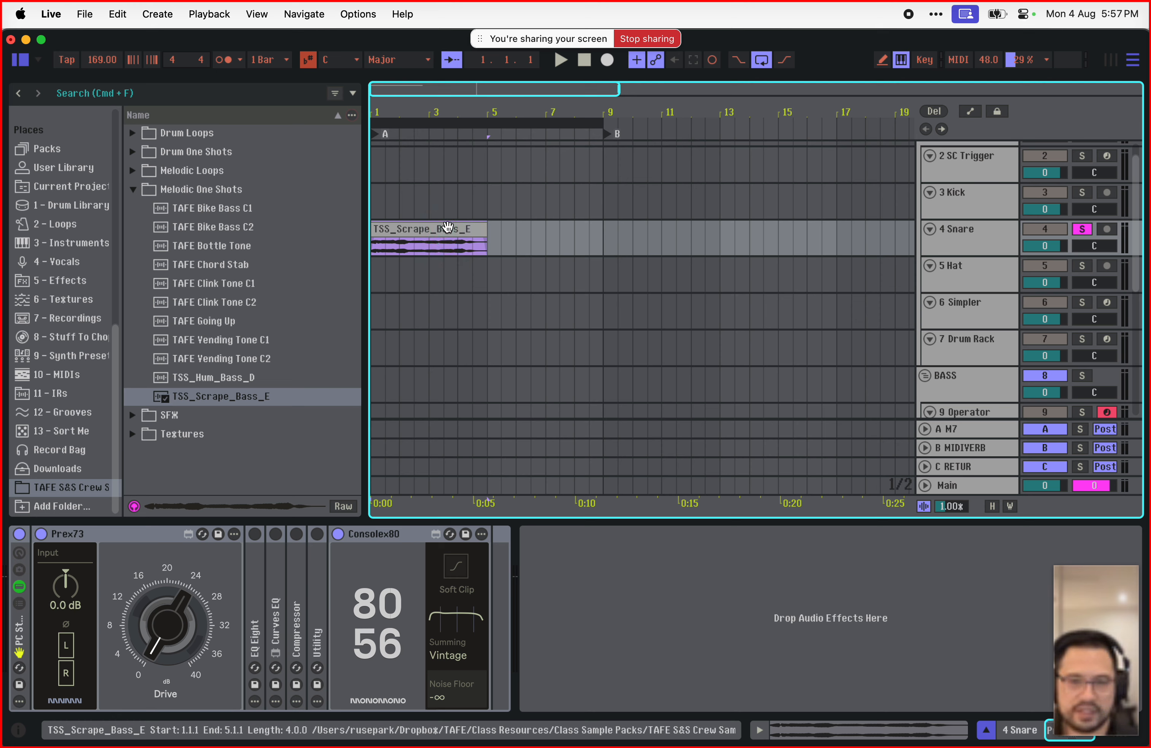
key(space)
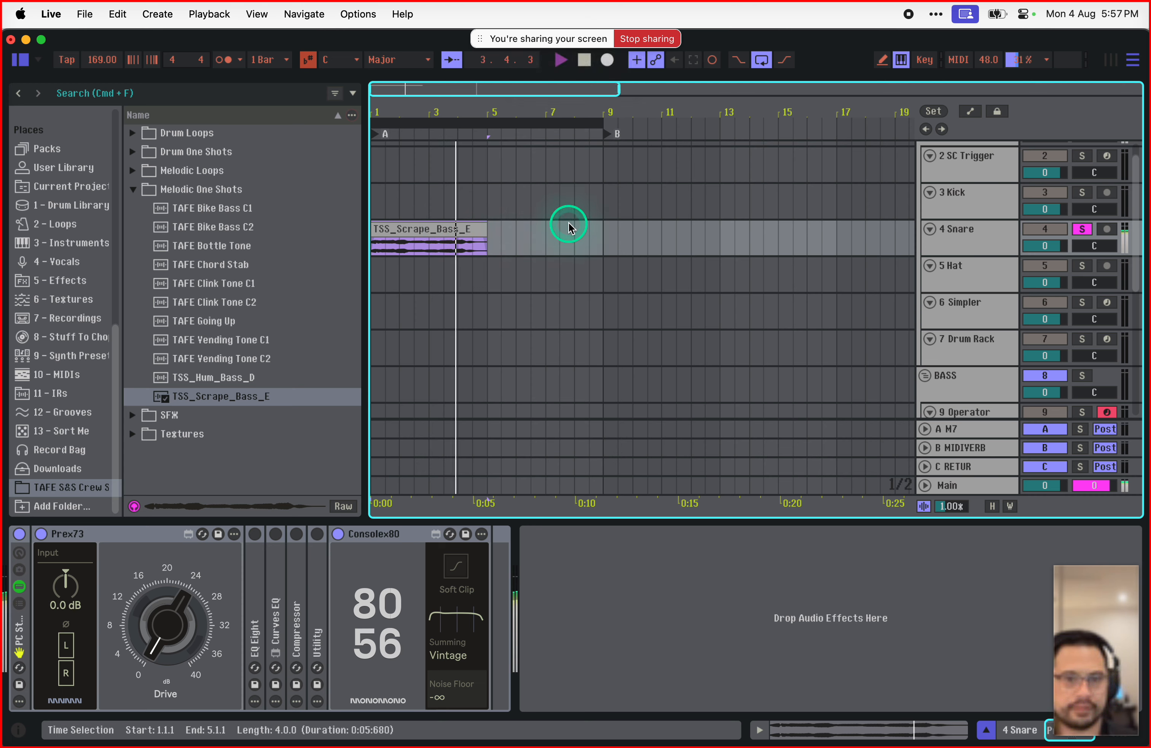
key(space)
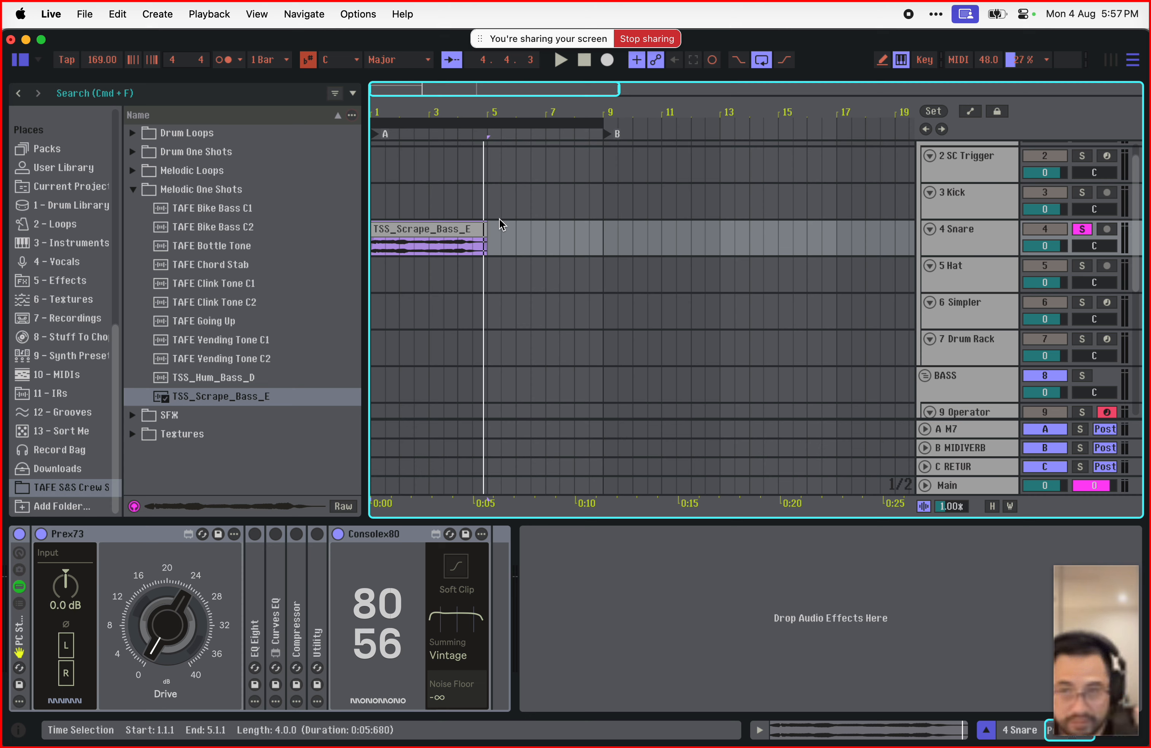
Step: Preview TAFE Clink Tone C1 and TAFE Chord Stab, and load TAFE Bottle Tone into the Simpler on track 6
click(439, 228)
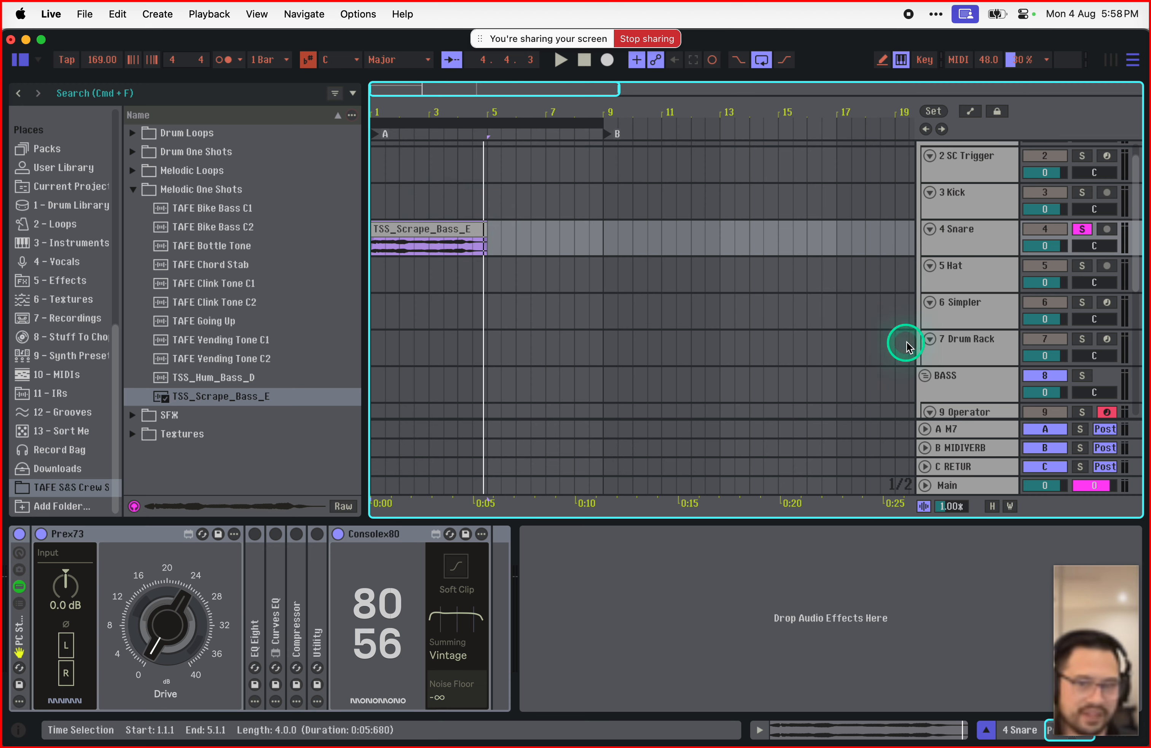
click(968, 310)
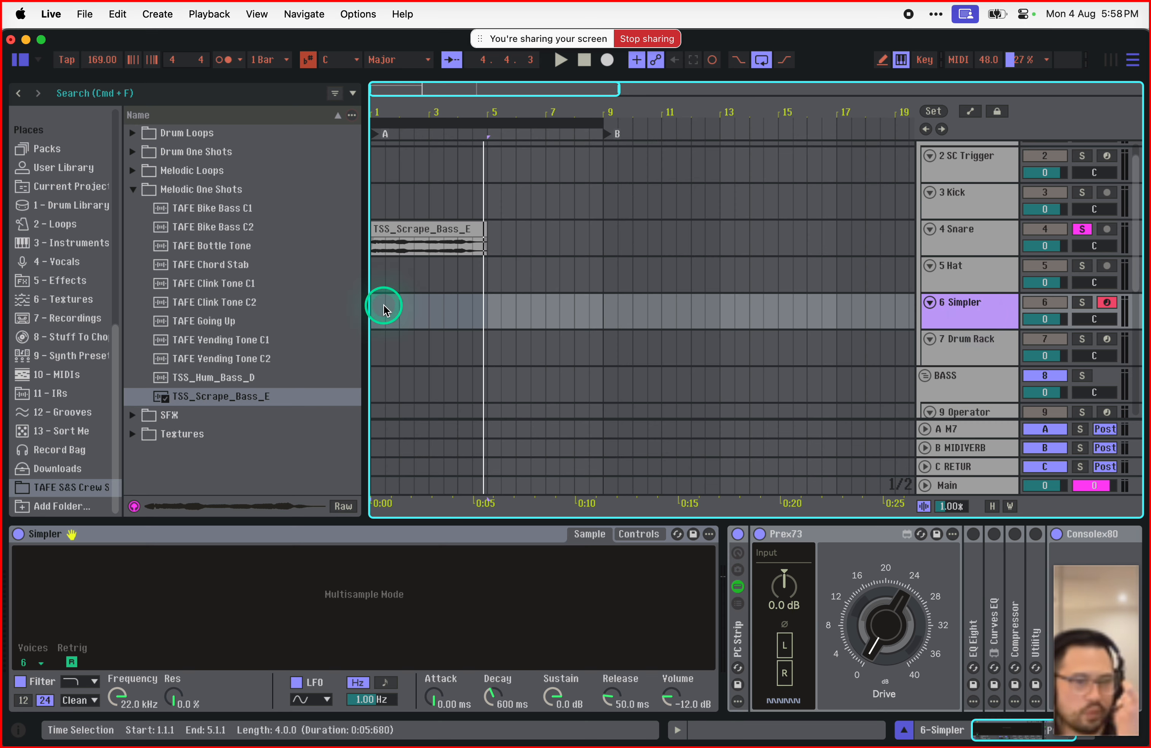
click(437, 228)
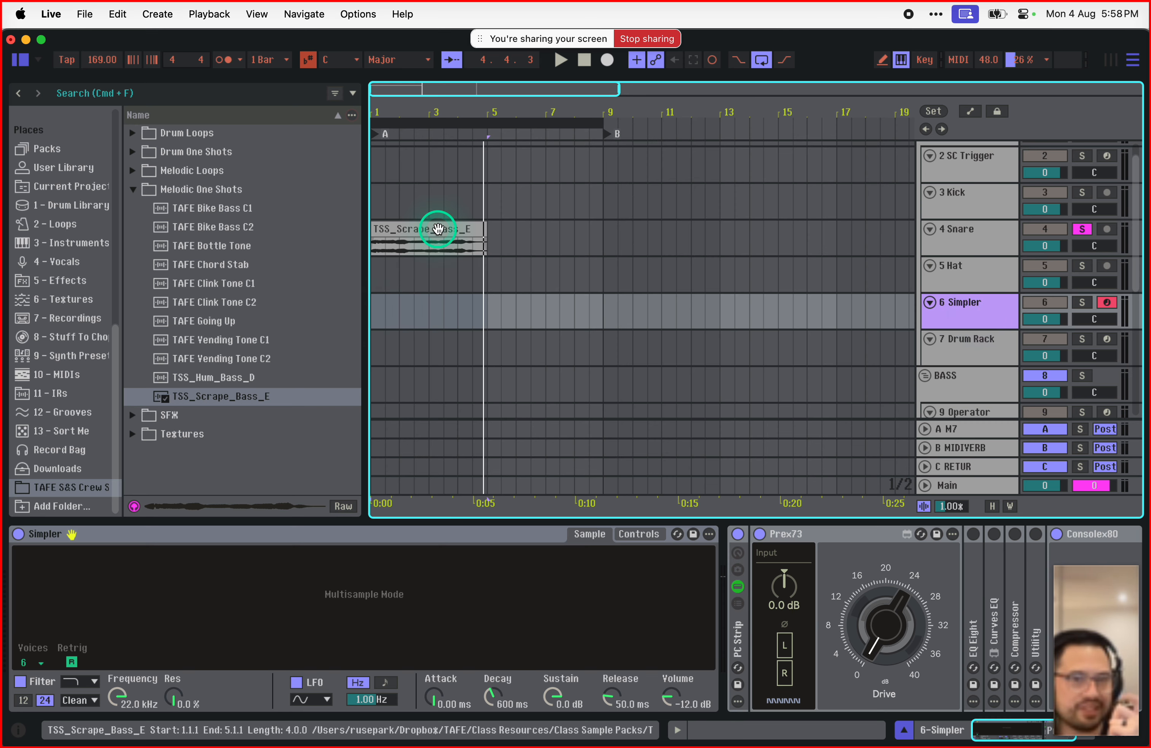
click(624, 248)
click(993, 306)
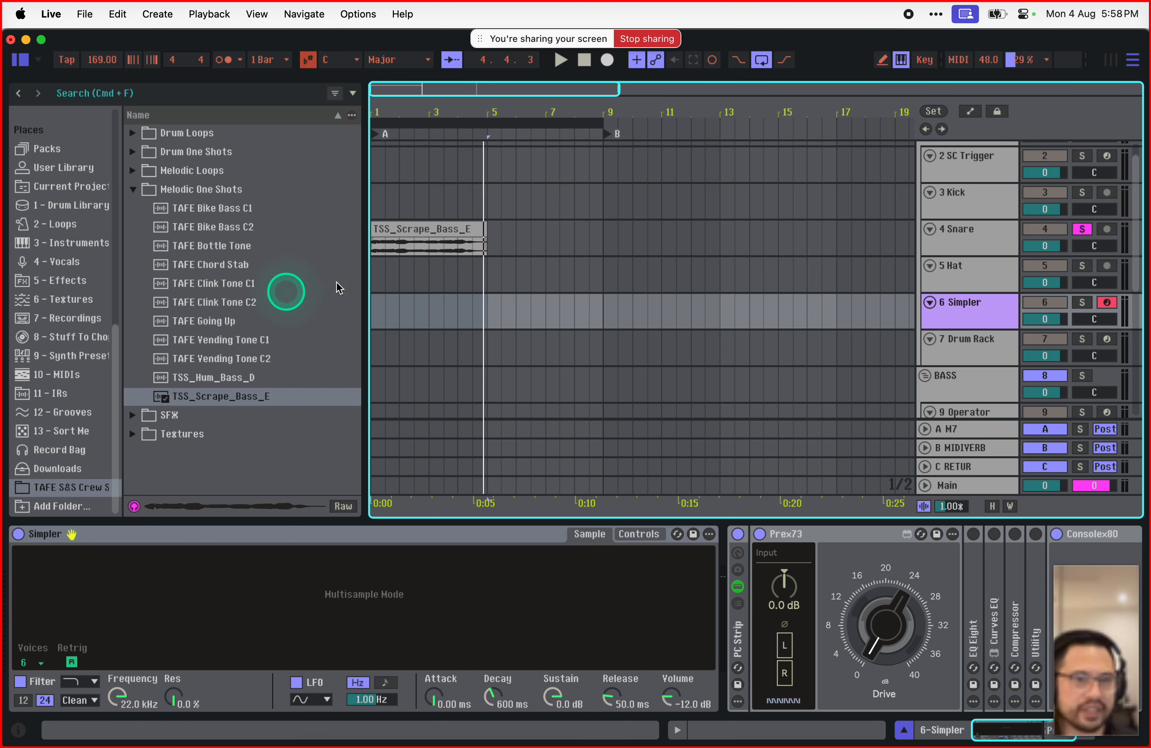
click(224, 285)
click(233, 266)
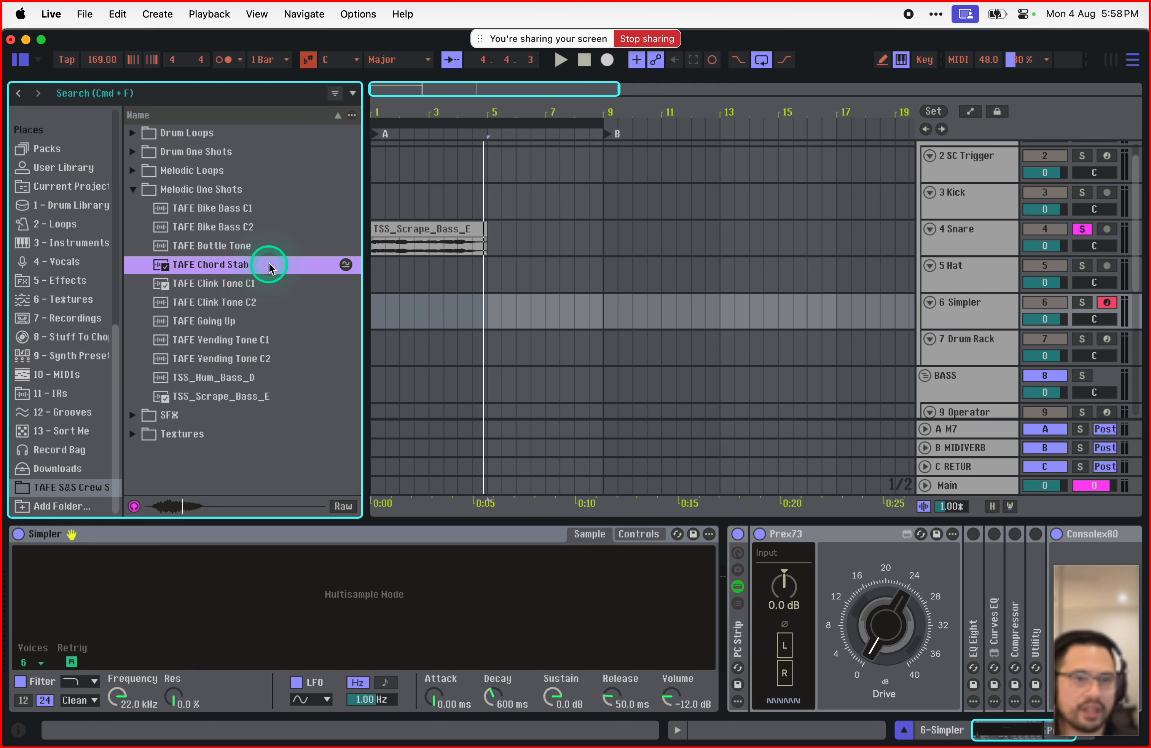
click(237, 248)
drag(236, 252, 347, 563)
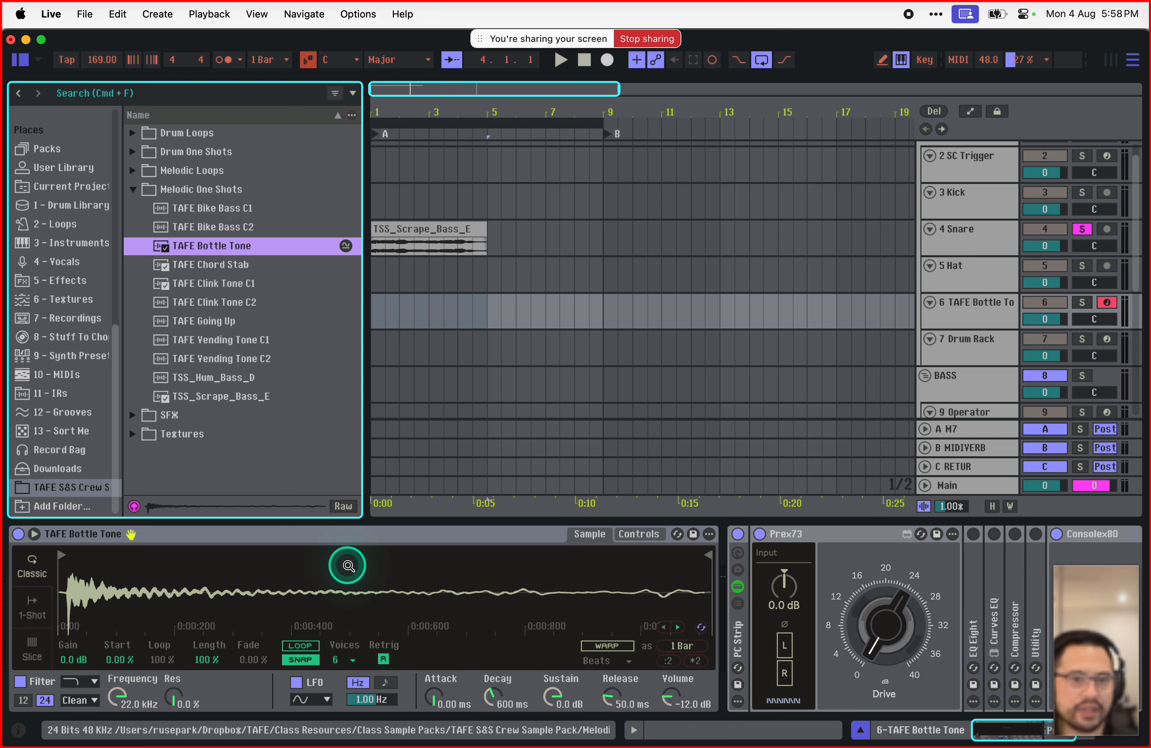
Step: Replace the TSS_Scrape_Bass_E clip on the 4 Snare track with TAFE Bottle Tone at bar 1 and play it back
click(444, 226)
key(Delete)
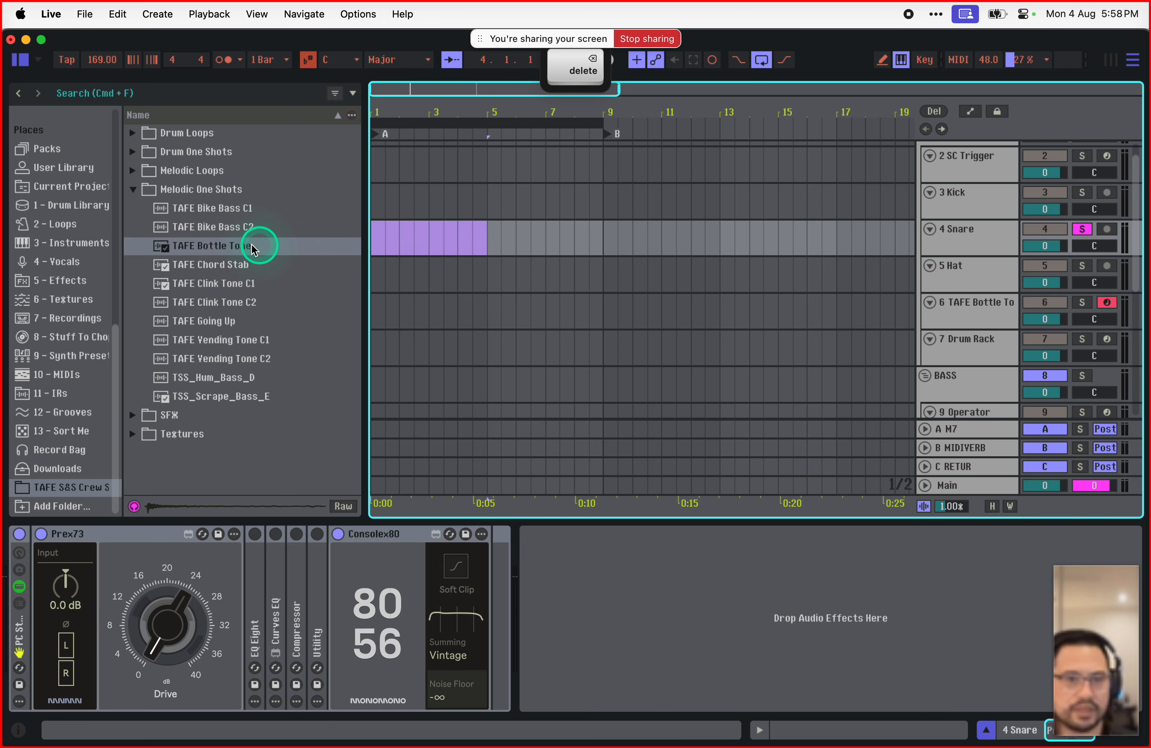
click(976, 291)
click(977, 302)
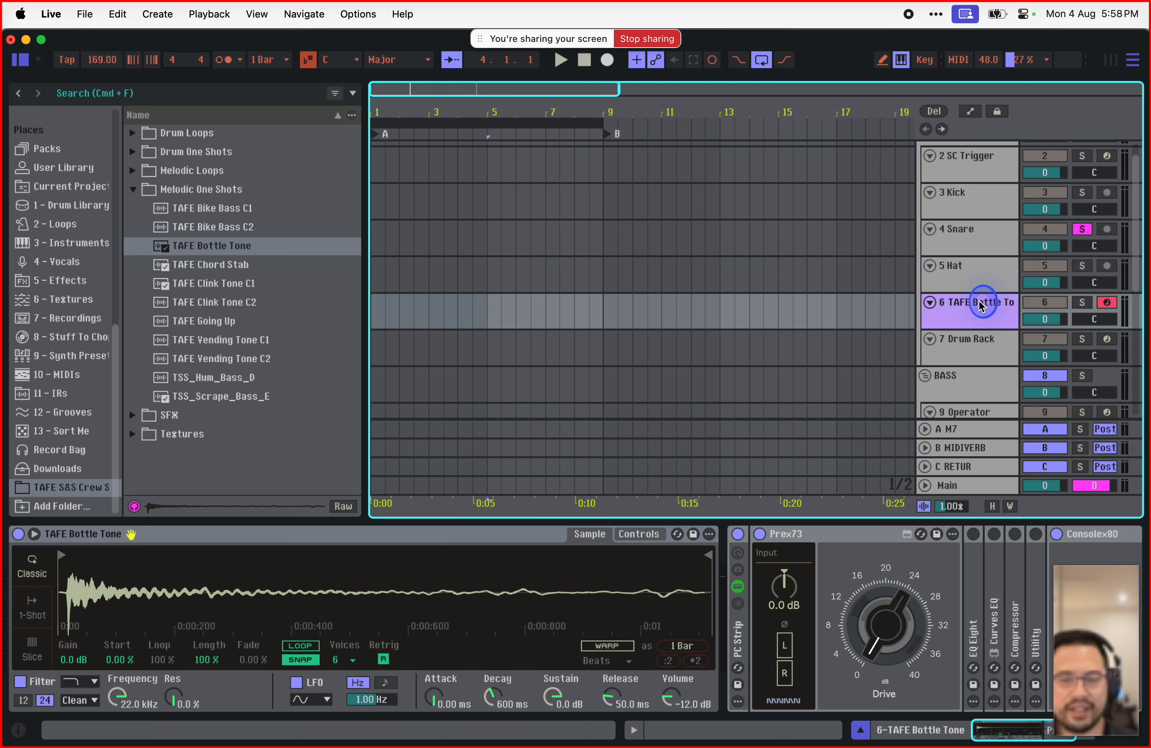
drag(265, 250, 374, 238)
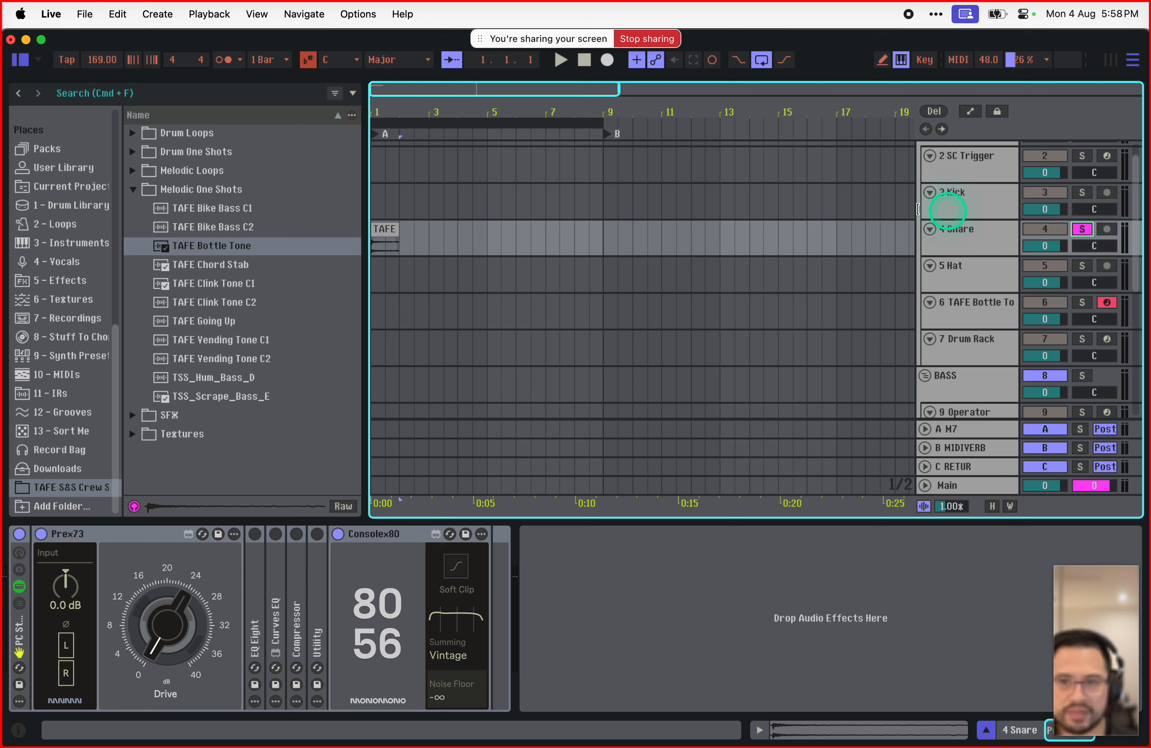
click(743, 235)
key(space)
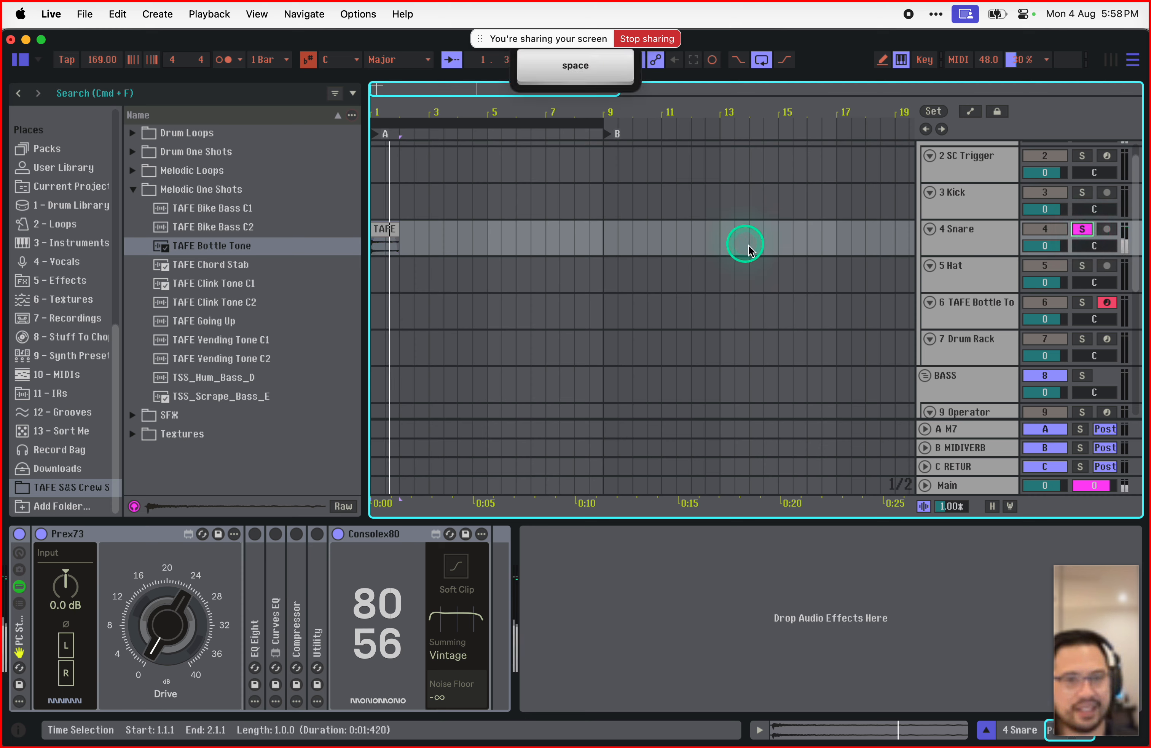
key(space)
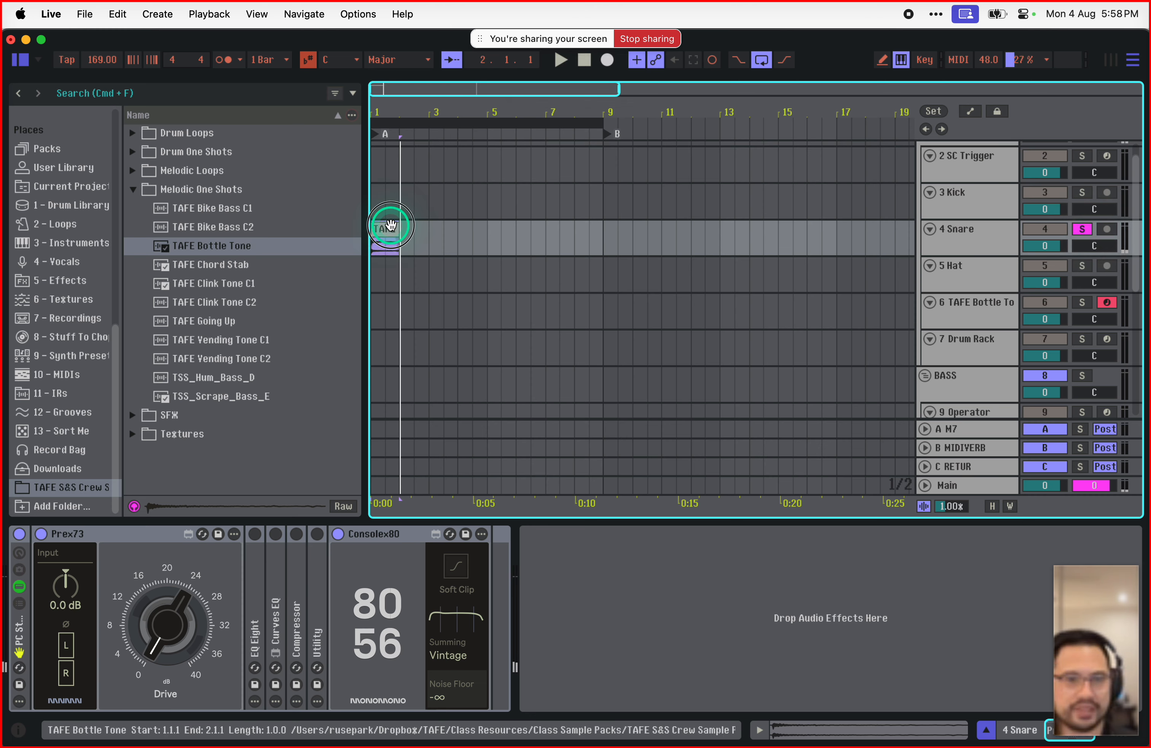
Step: Load the TAFE Bottle Tone clip from the 4 Snare track into the Simpler on track 6
click(1006, 304)
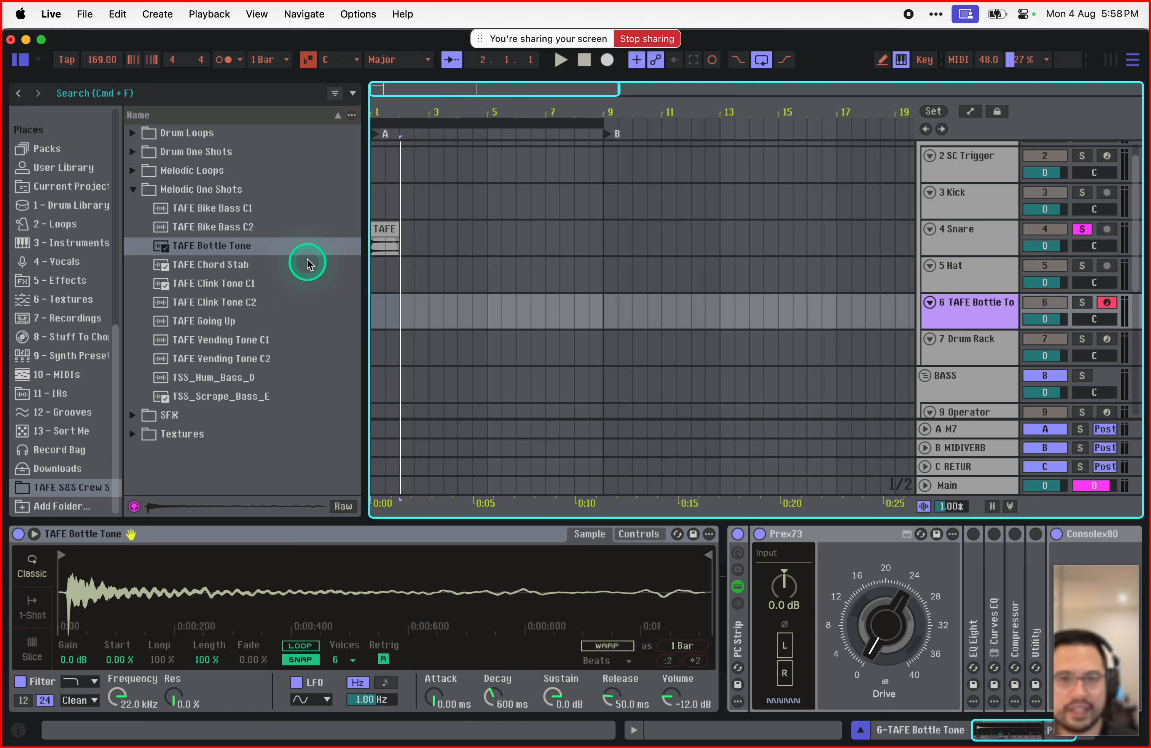
click(372, 227)
click(951, 297)
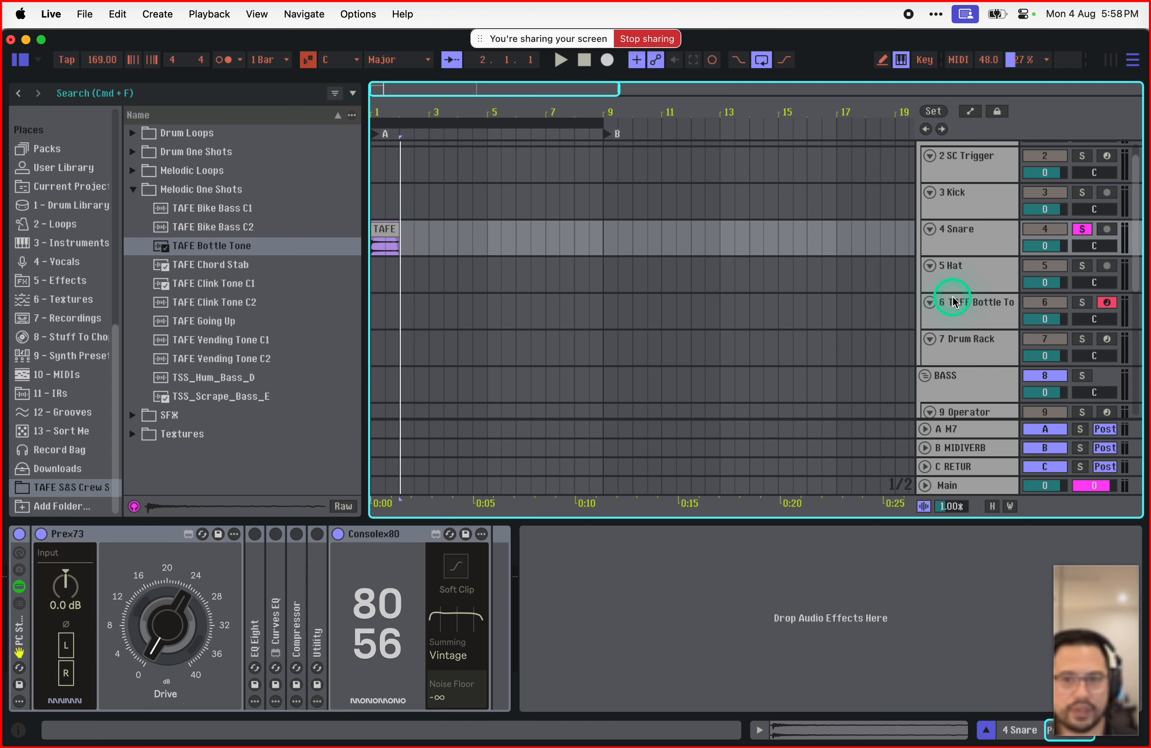
drag(377, 230, 343, 595)
click(954, 299)
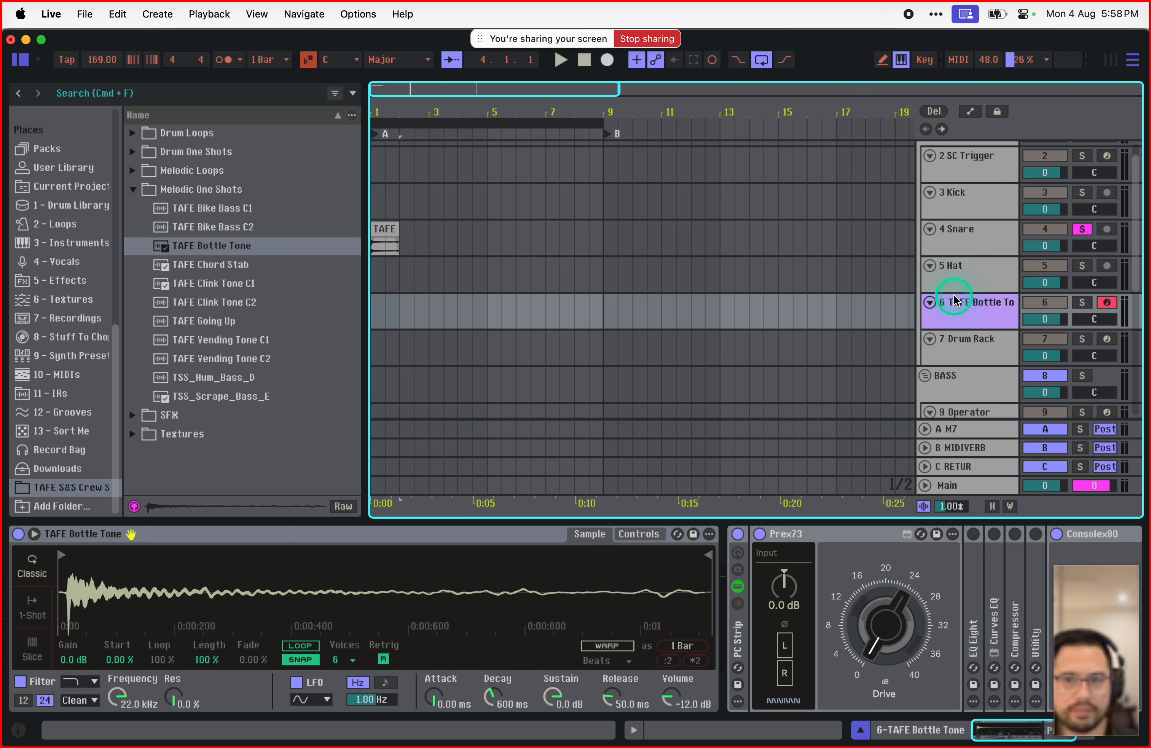
Step: Unsolo the 4 Snare track and play a few notes on the bottle tone instrument
key(g)
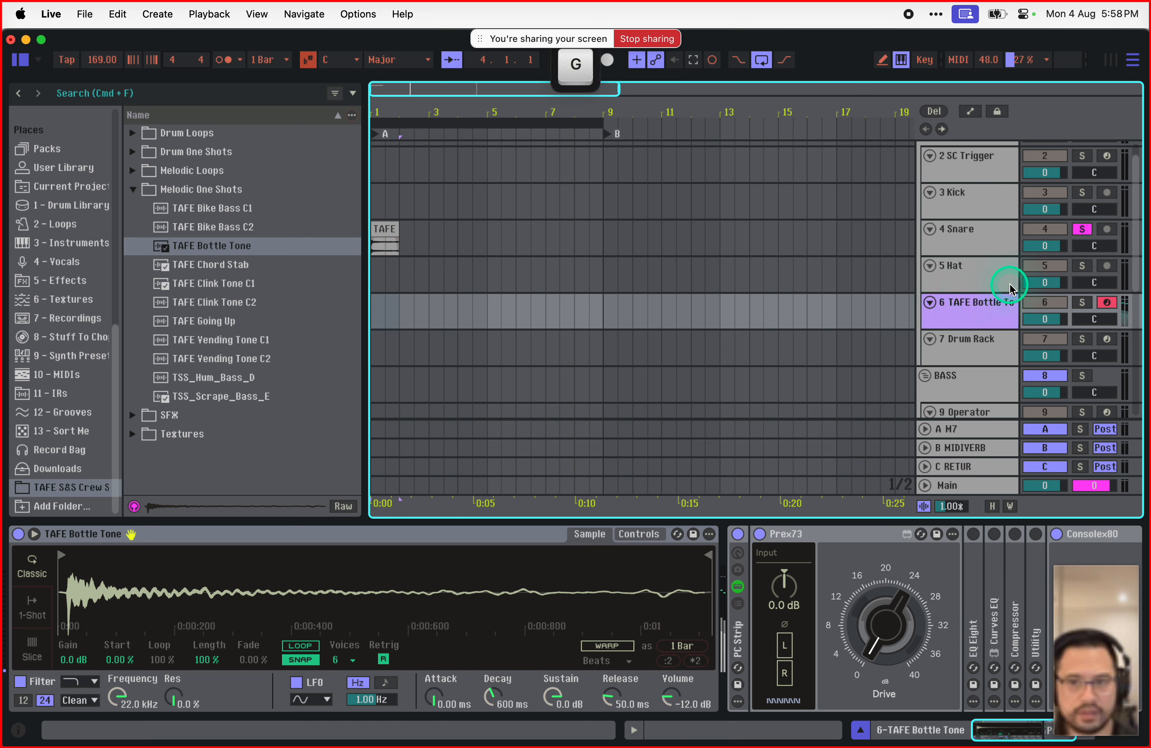
click(1082, 229)
key(a)
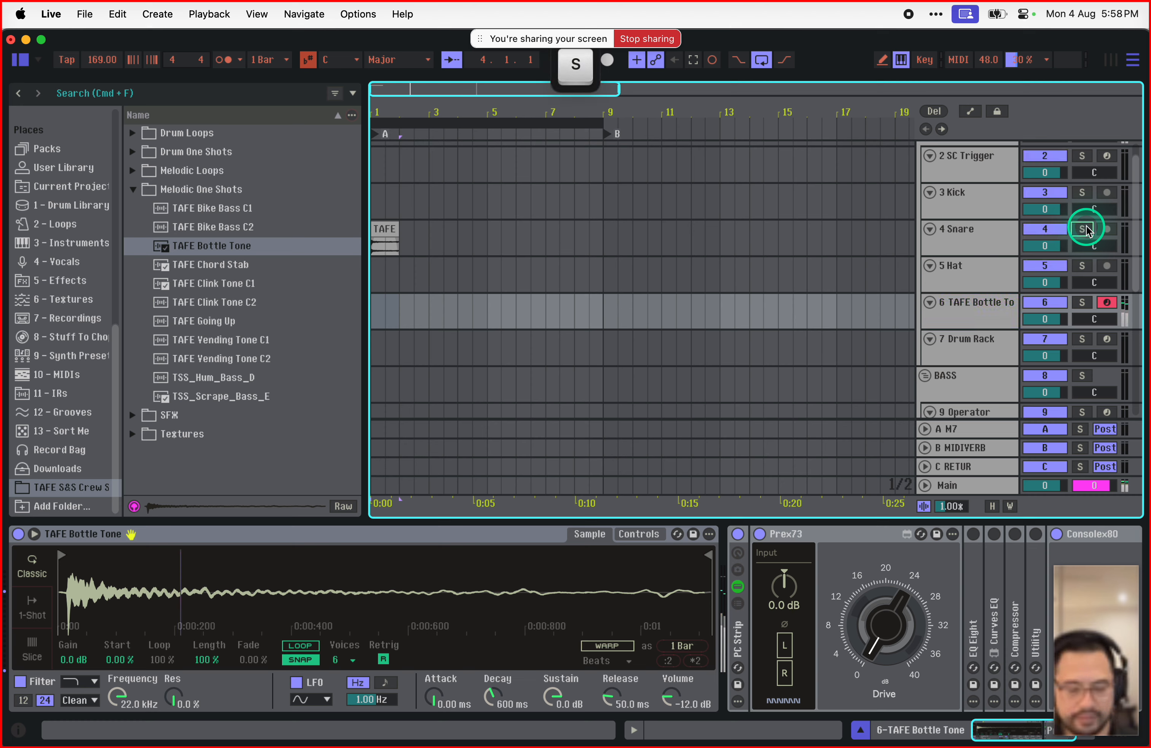
key(h)
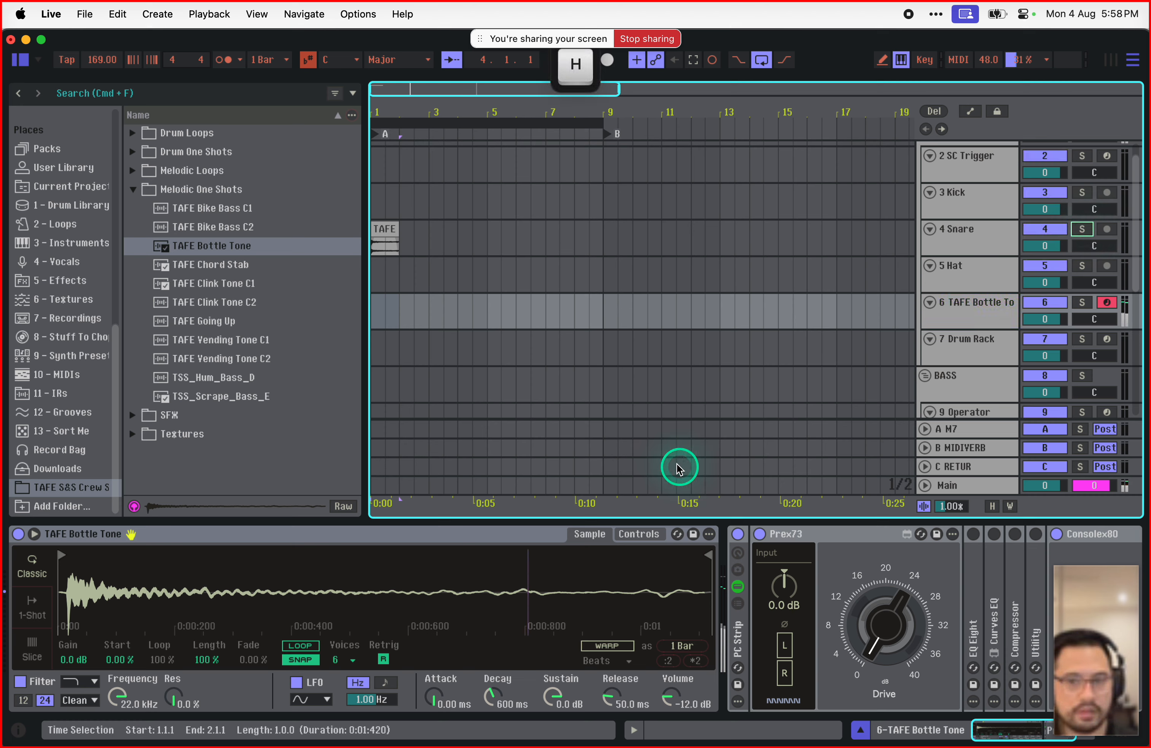
Step: Make track 6 taller, raise its B MIDIVERB send to -6.2 dB and play a note
drag(981, 329, 979, 362)
click(1073, 334)
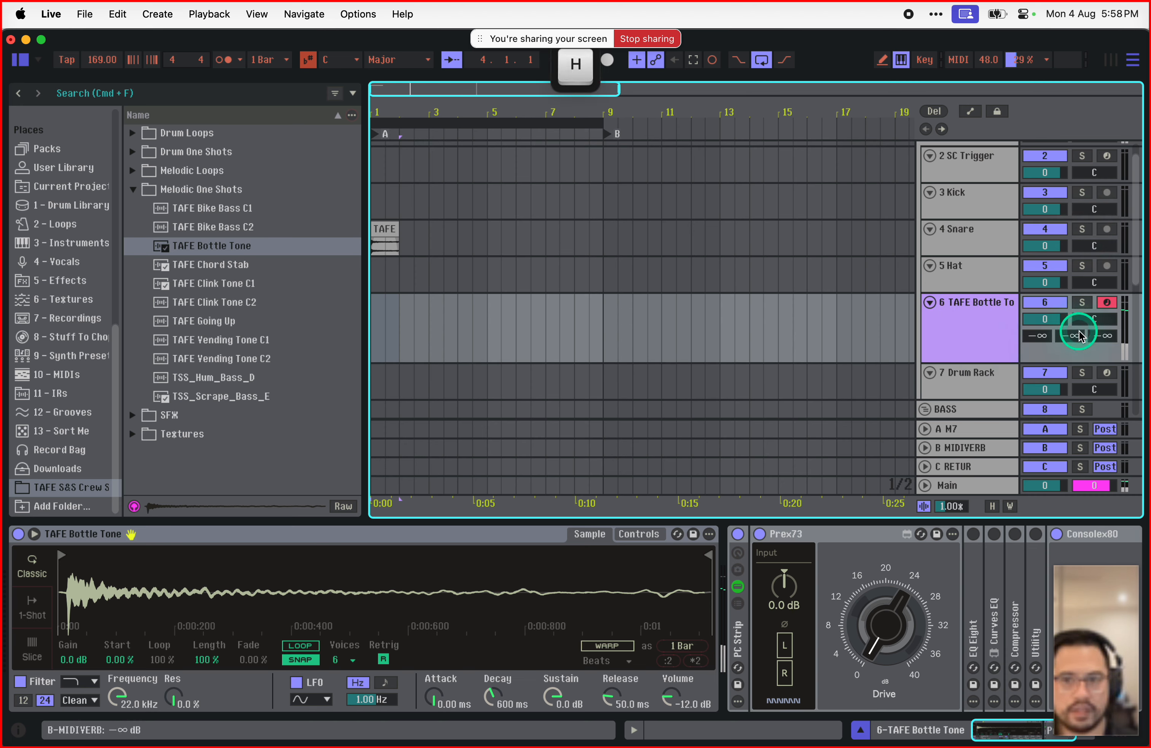
drag(1082, 325, 1082, 311)
key(k)
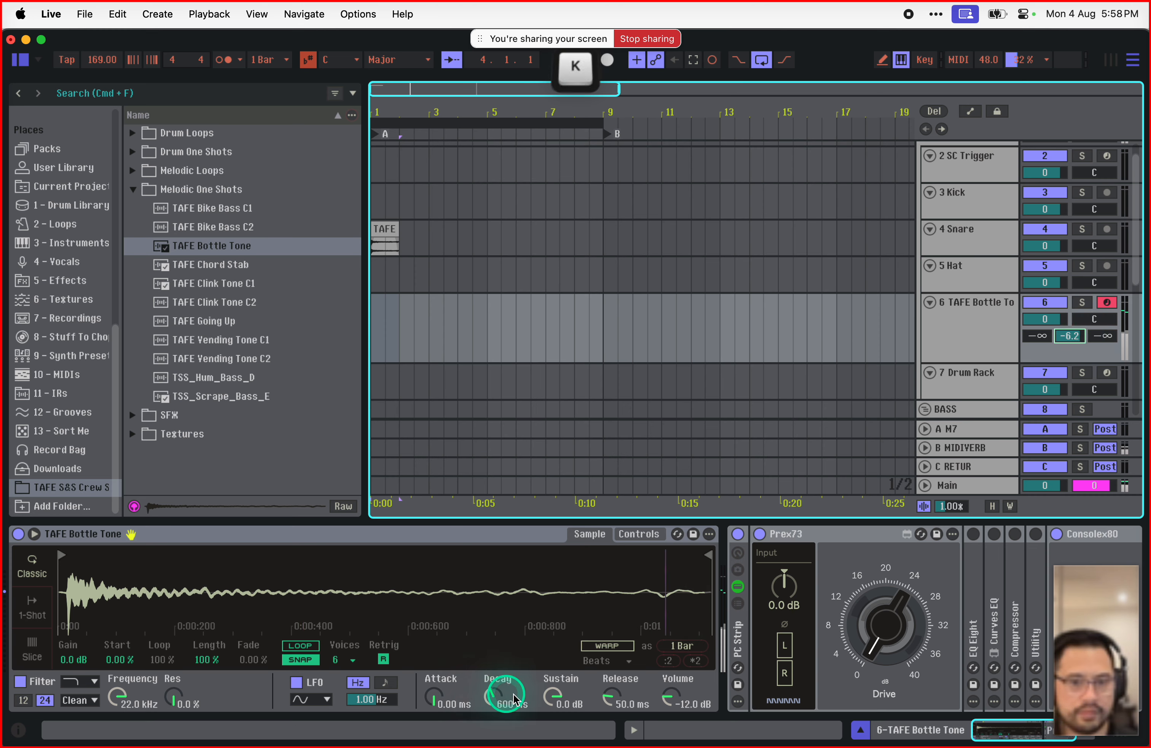
Step: Enable looping in the Simpler's sample view and shorten the sample end to about half of the waveform
click(650, 534)
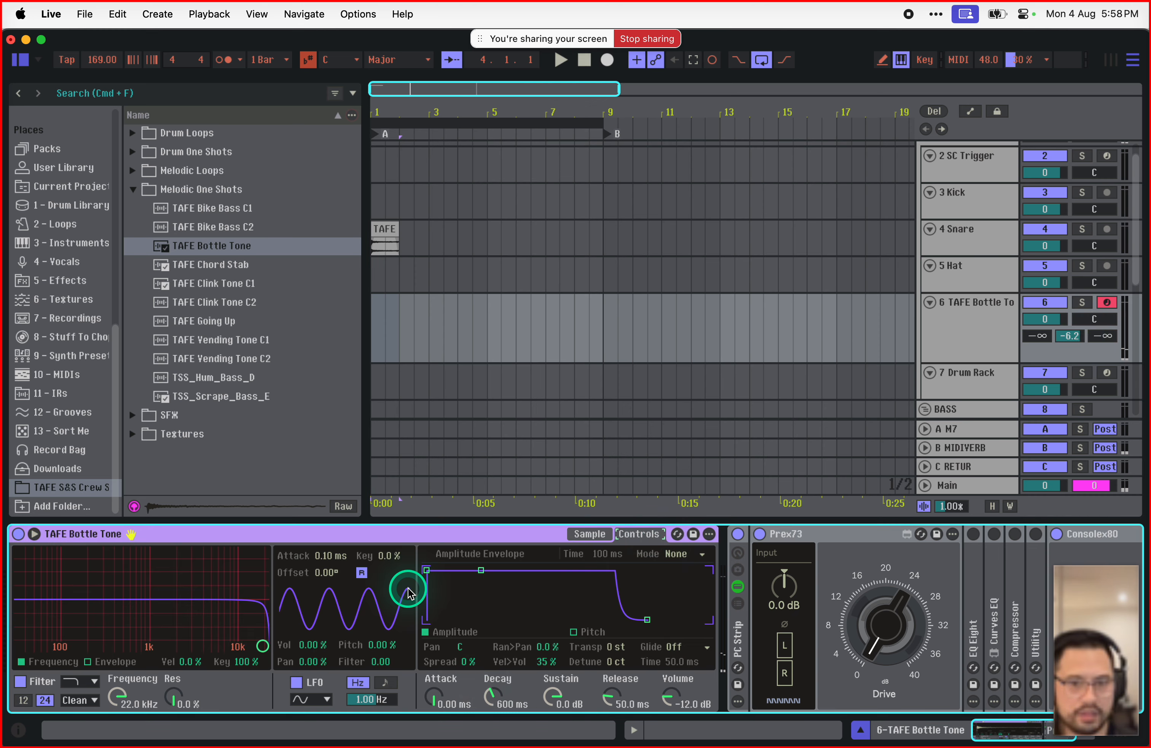
click(589, 534)
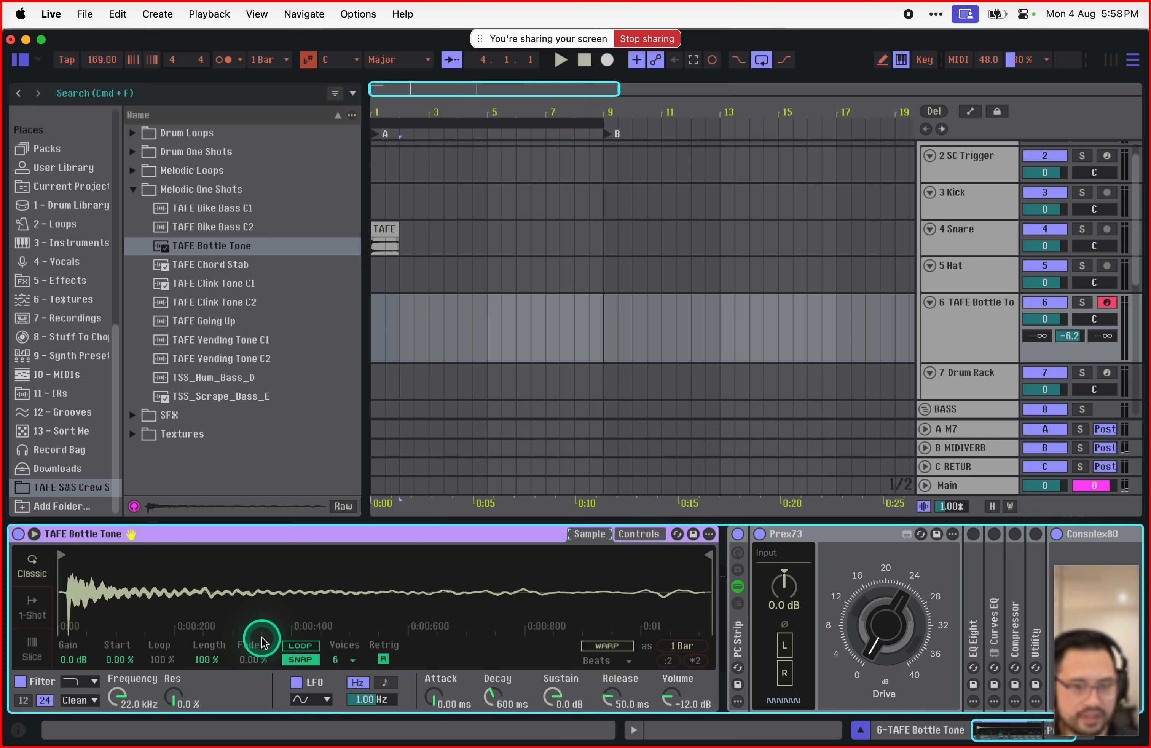
click(298, 651)
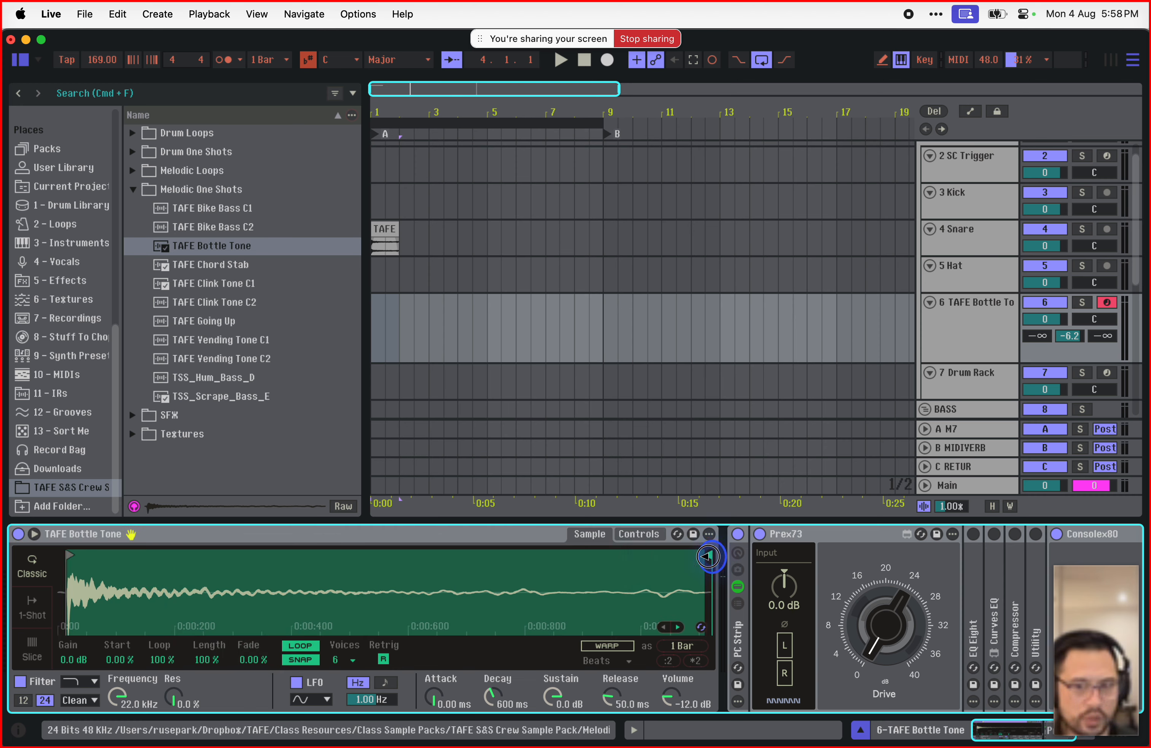
drag(707, 553, 401, 553)
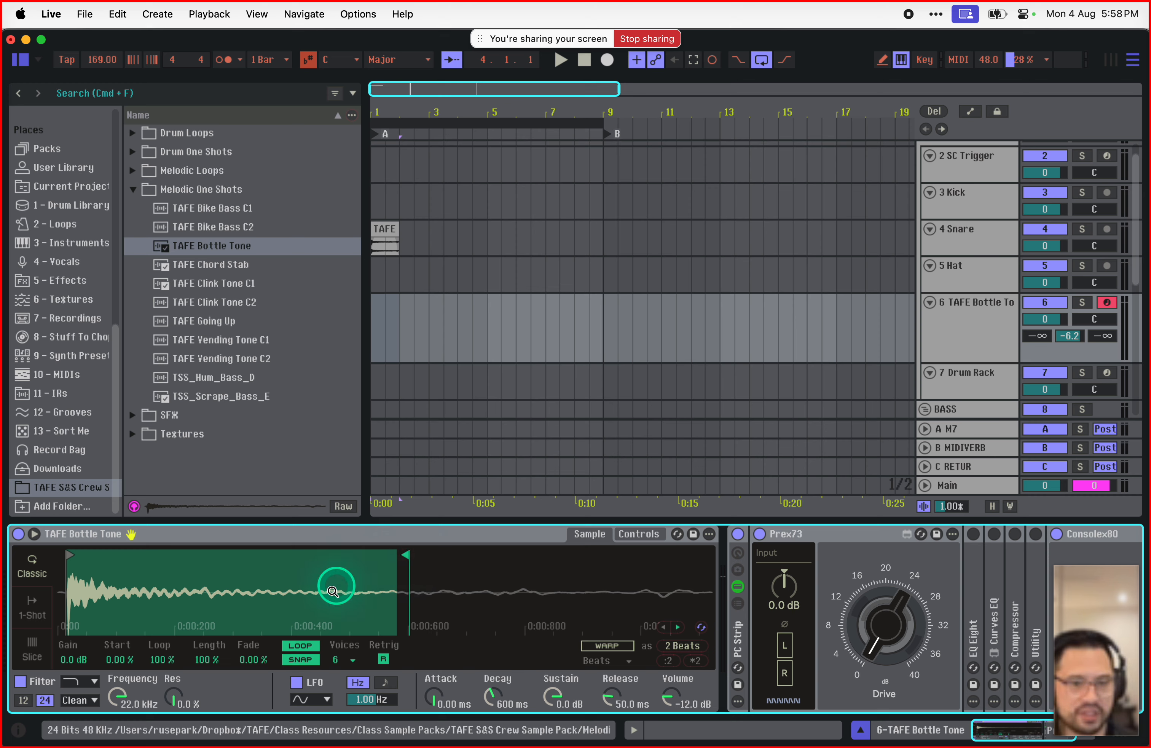
Step: Raise the Simpler's loop fade to about 64.8% and play notes to hear the looped bottle tone
drag(234, 661, 253, 662)
key(j)
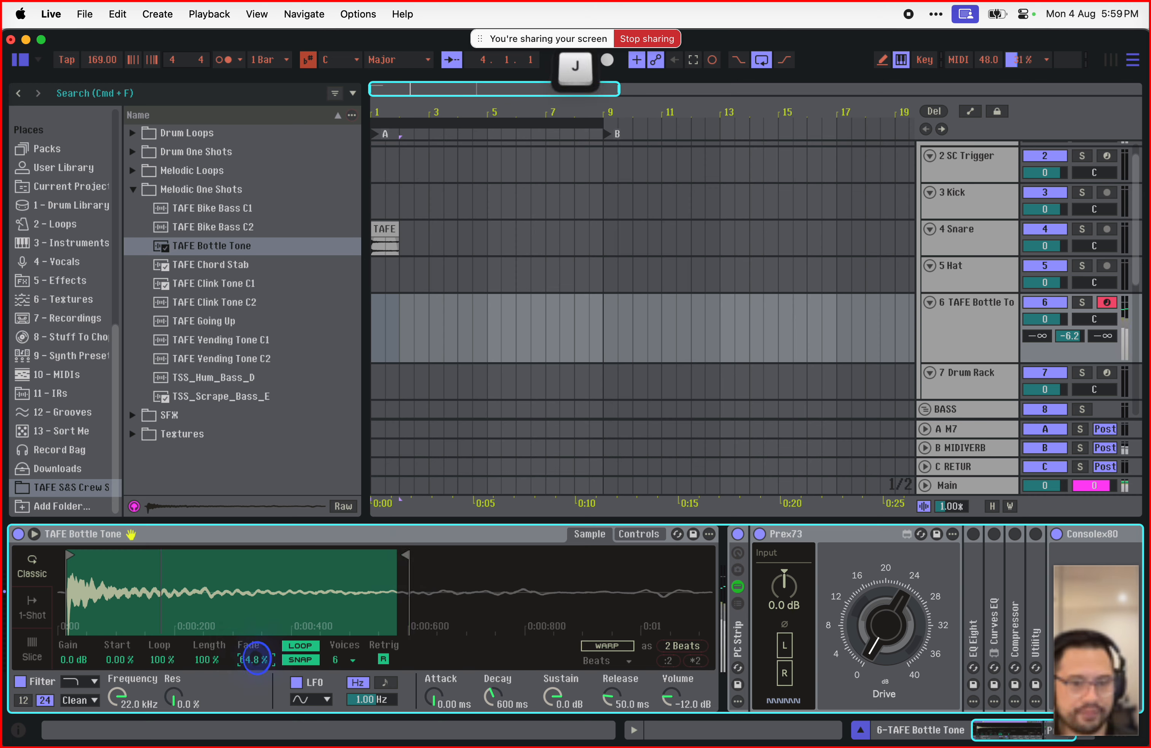
key(s)
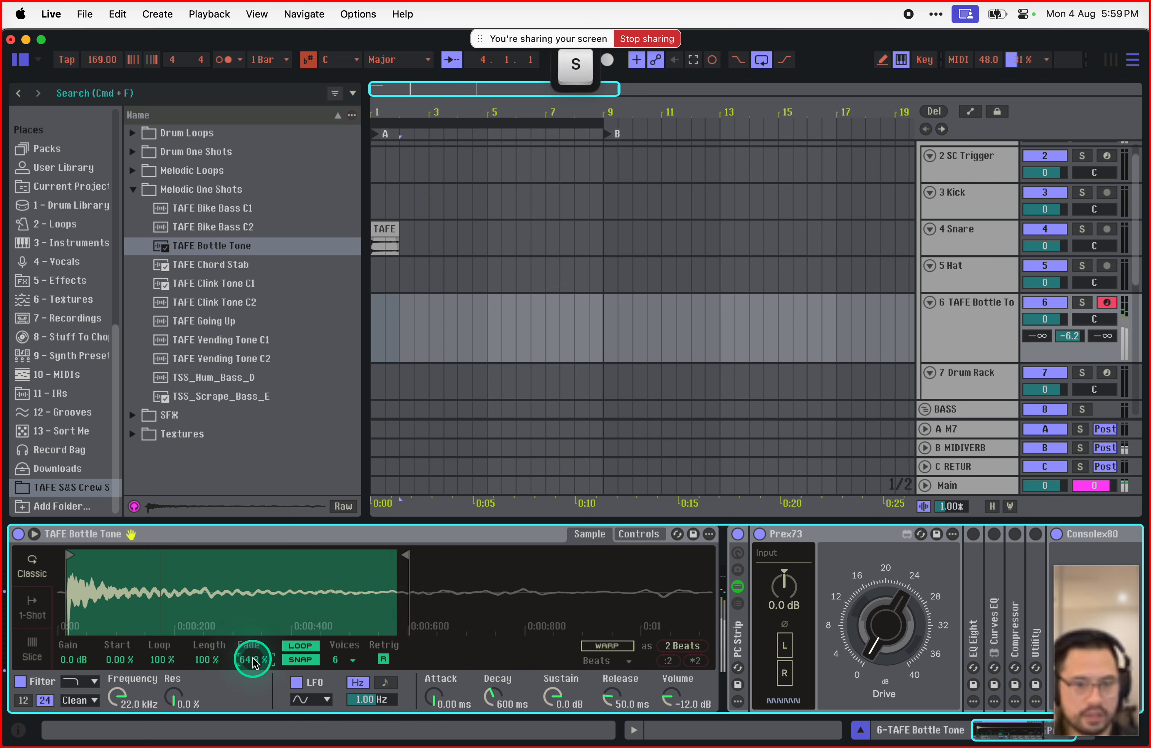
key(a)
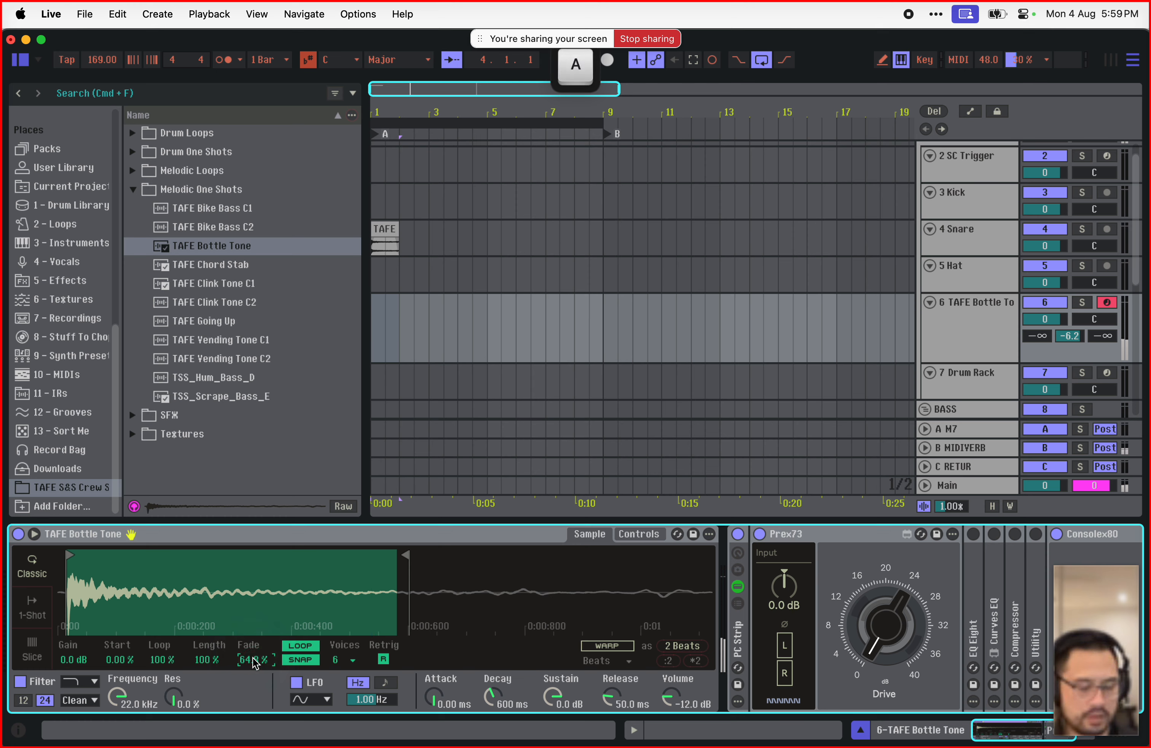
key(g)
Step: Shorten the looped sample to about one beat and play a couple of notes
mouse_move(400, 552)
mouse_down()
mouse_move(83, 565)
mouse_move(352, 569)
mouse_move(257, 569)
mouse_move(263, 667)
mouse_move(258, 582)
mouse_up()
key(d)
key(h)
Step: Set the Simpler's sustain to -11 dB, attack to 5.31 ms and filter frequency to 6.95 kHz
drag(551, 697, 554, 713)
drag(447, 696, 445, 682)
drag(116, 695, 129, 692)
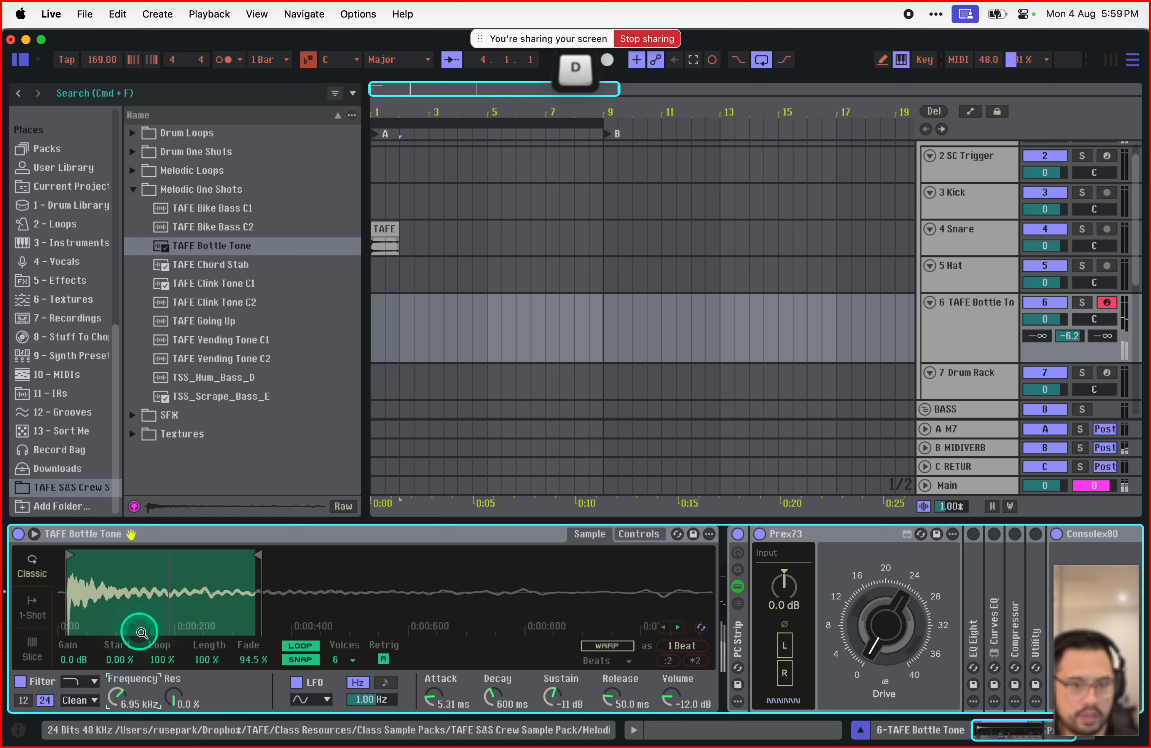
Step: Shorten the looped sample to a tiny sliver at its start and play a melody with the resulting tone
key(k)
mouse_move(258, 555)
mouse_down()
mouse_move(78, 558)
mouse_move(69, 569)
mouse_up()
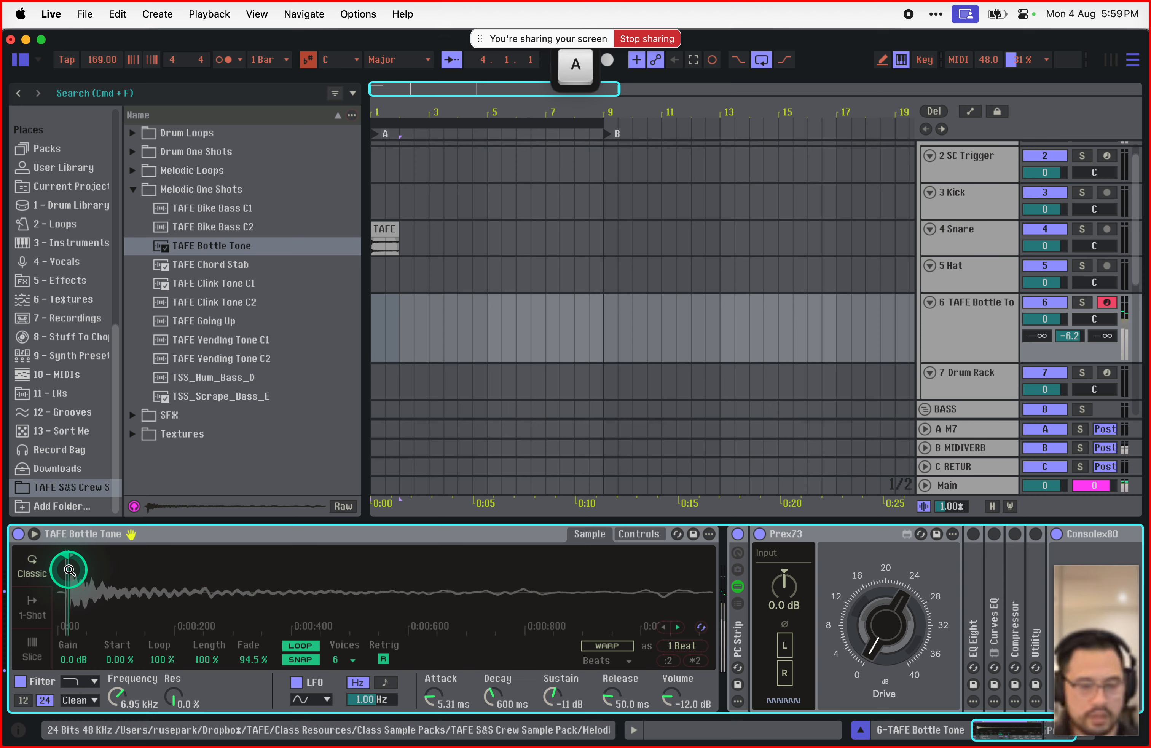
key(s)
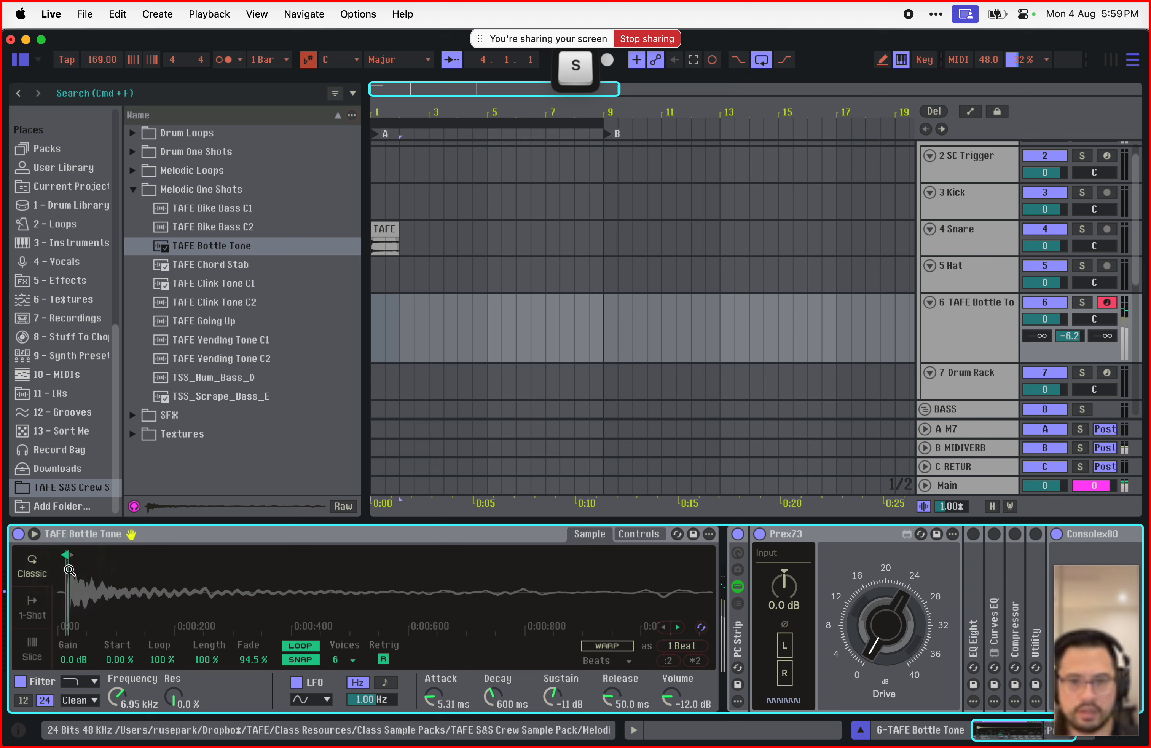
key(a)
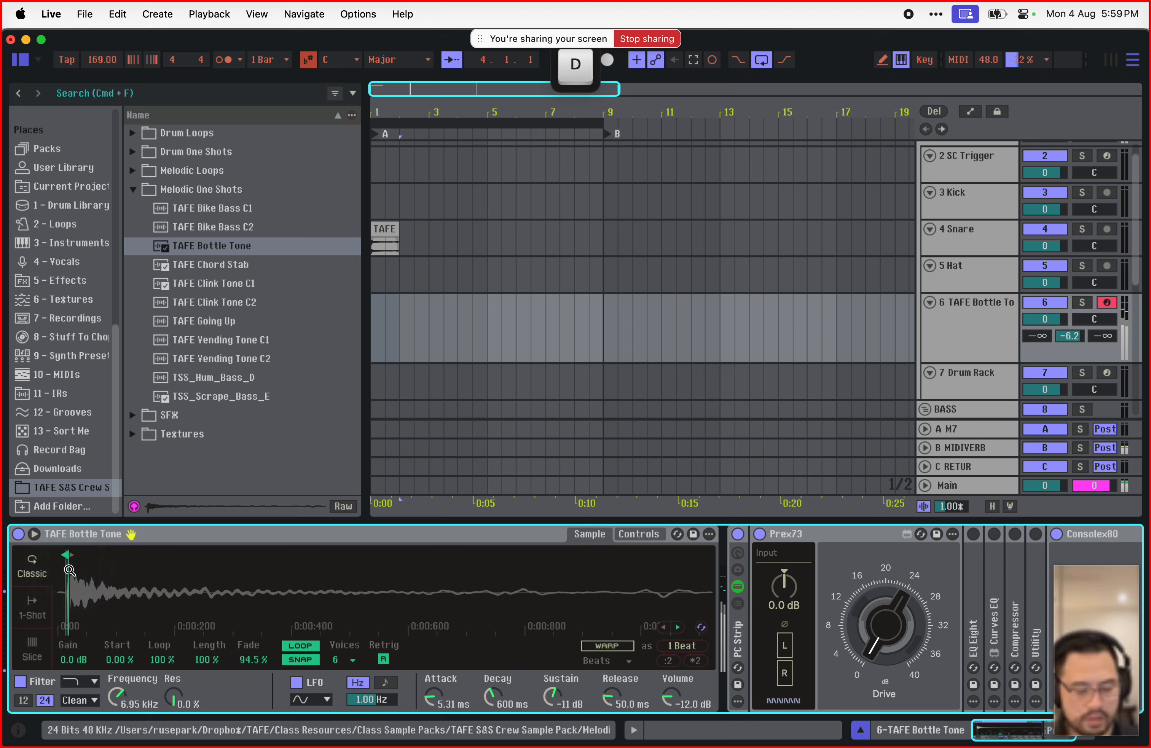
key(f)
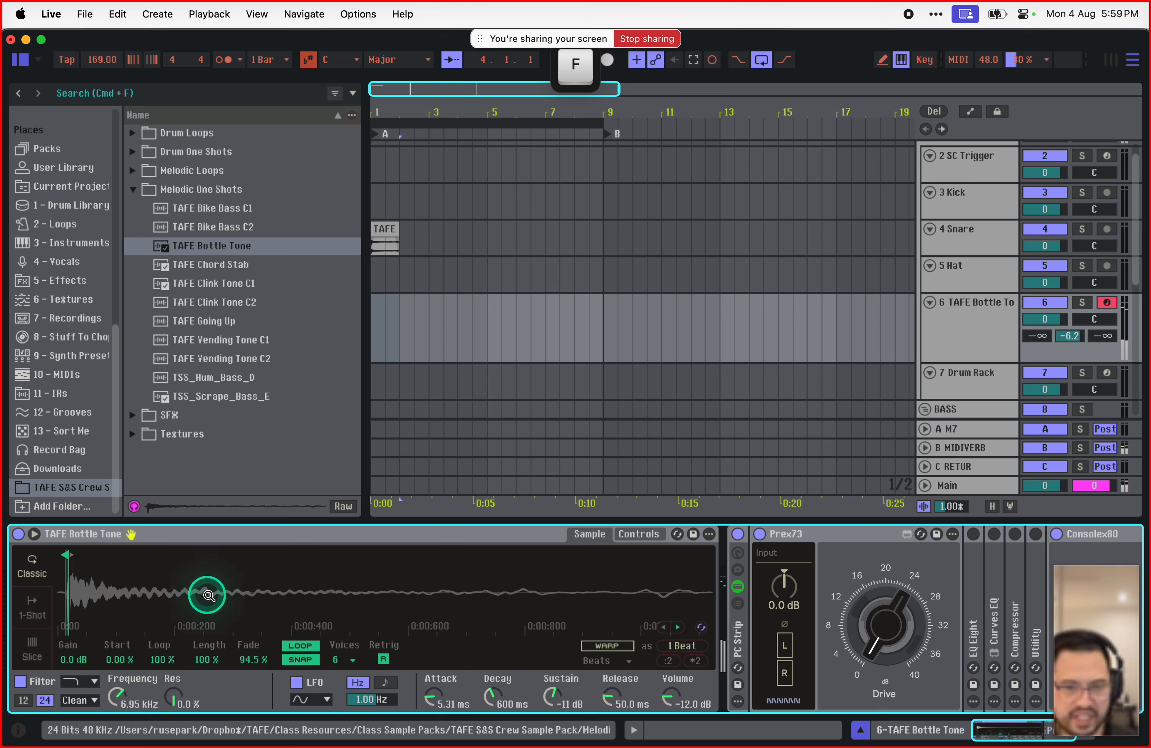
key(k)
Step: Set the Simpler's volume to -10.3 dB while playing notes
click(677, 696)
key(d)
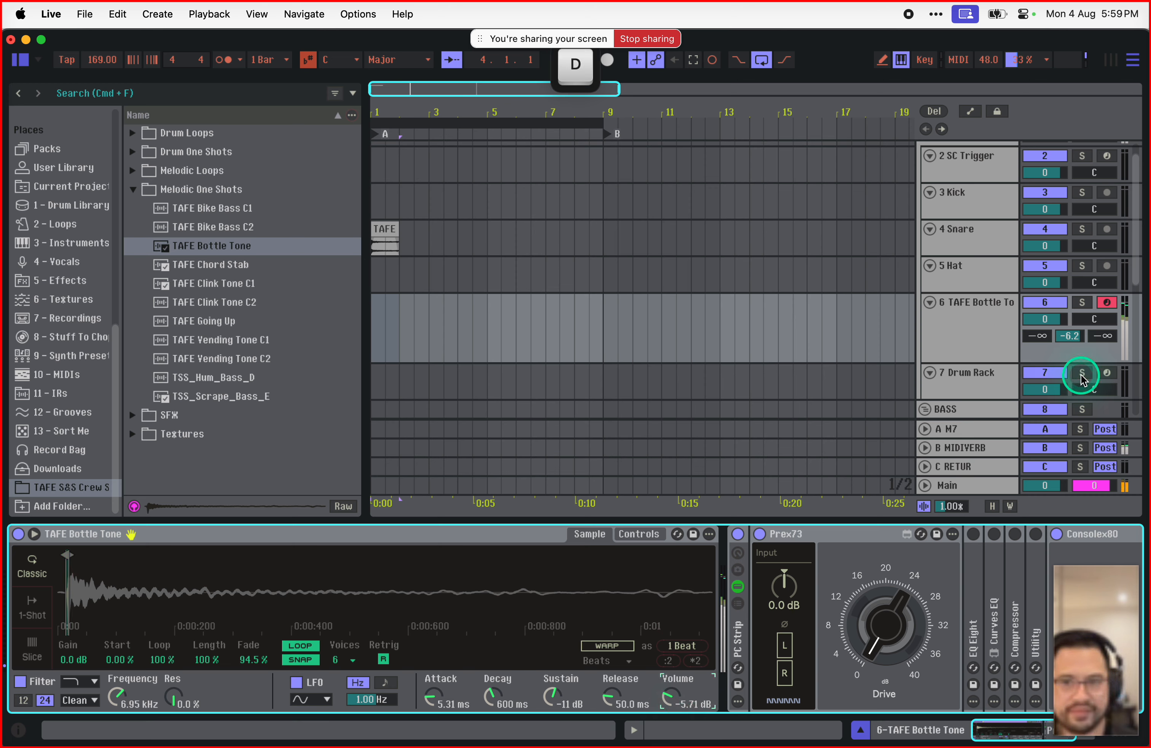
key(h)
drag(677, 694, 677, 706)
key(k)
key(h)
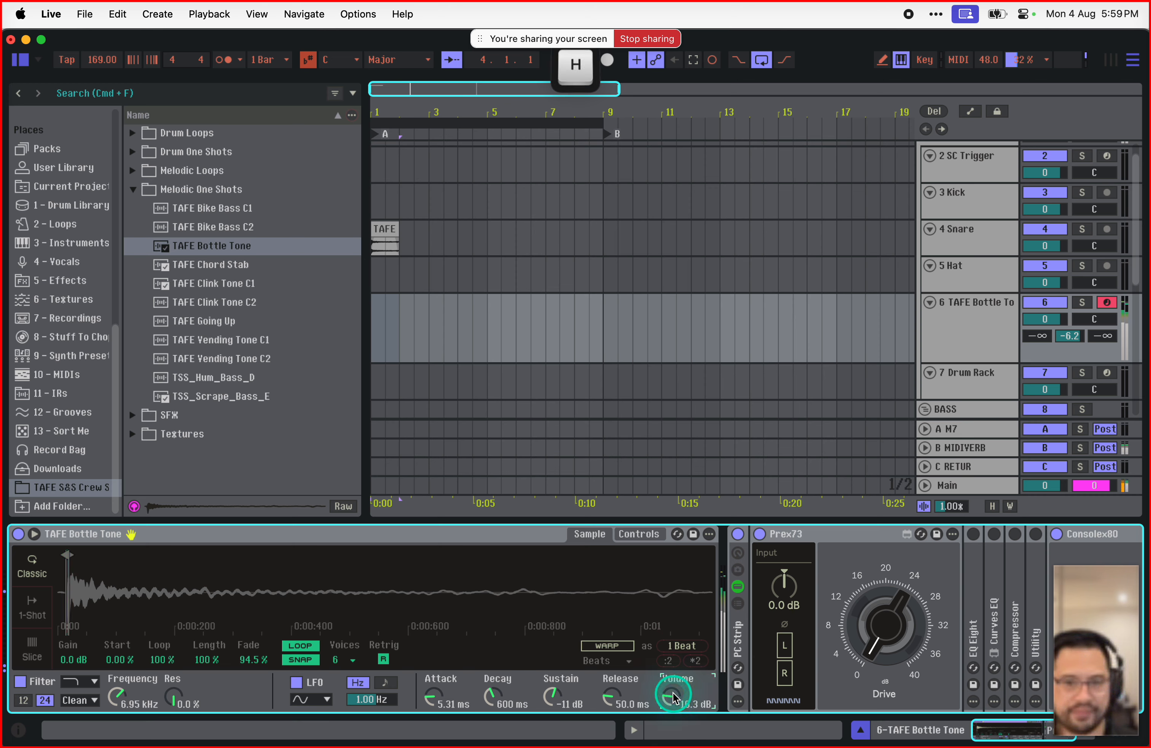
Step: Play a few more notes and reset track 6's B MIDIVERB send to −∞ dB
key(g)
key(b)
key(f)
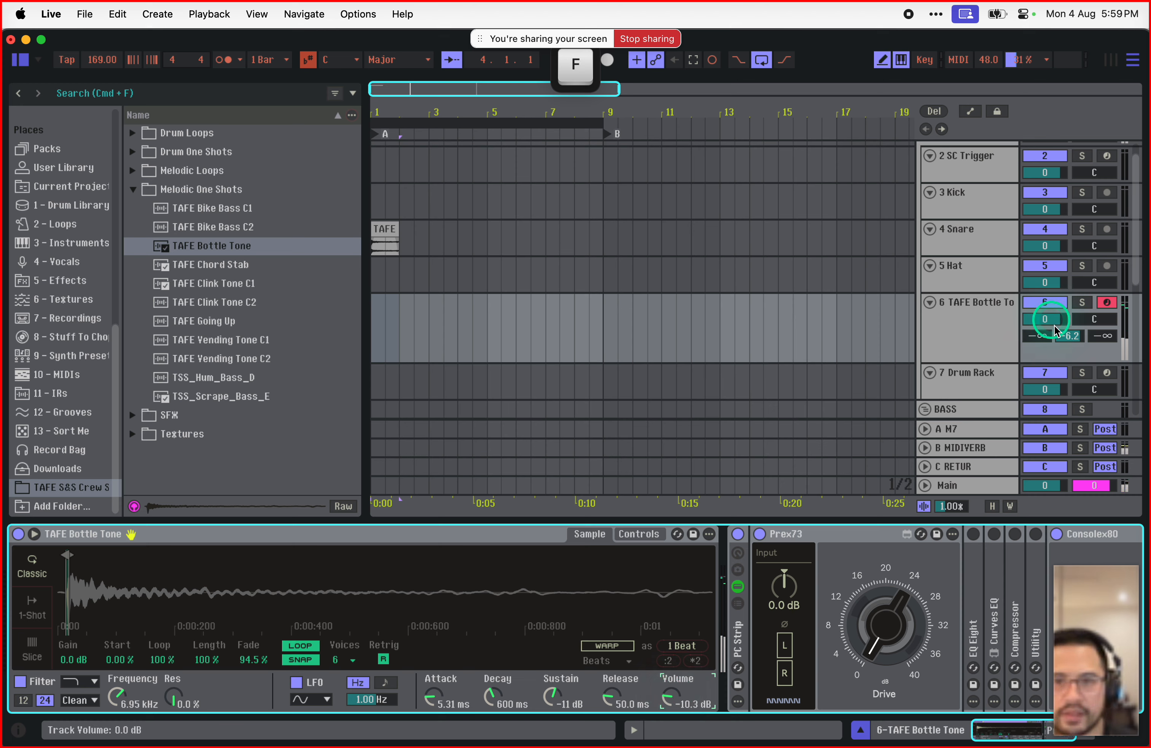
double_click(1081, 340)
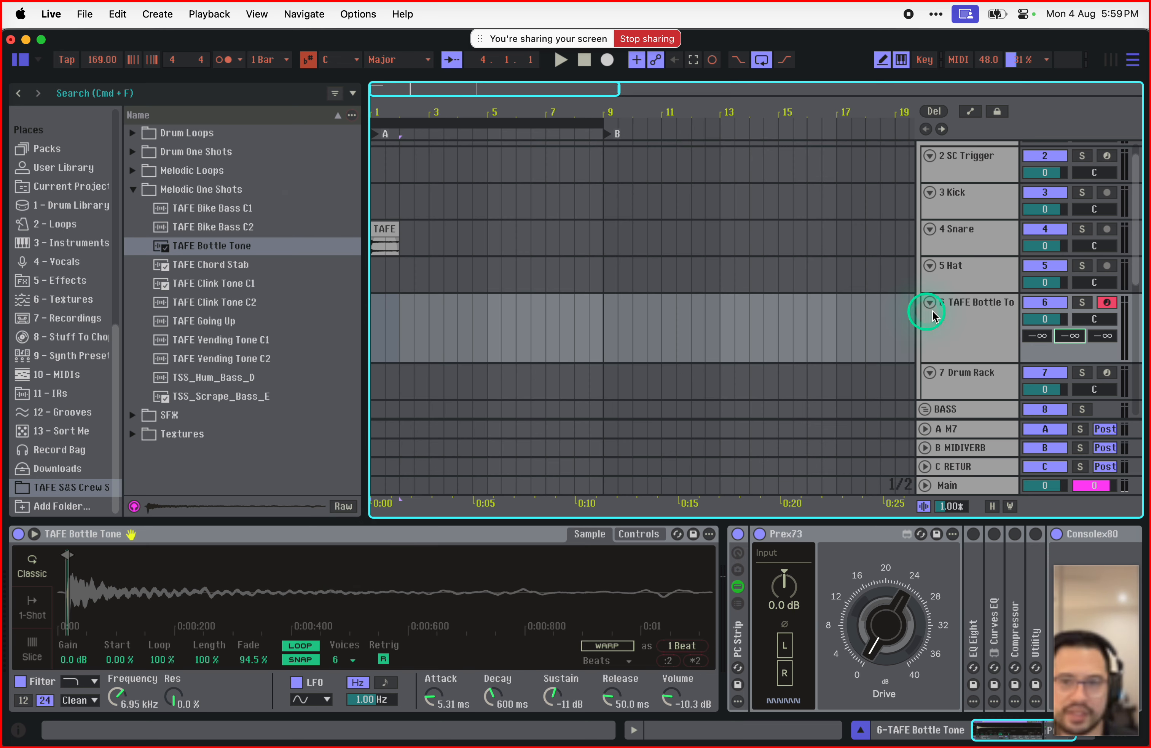
Step: Delete the TAFE Bottle Tone track and the clip in bar 1 of the Snare track
click(952, 315)
key(BackSpace)
click(379, 231)
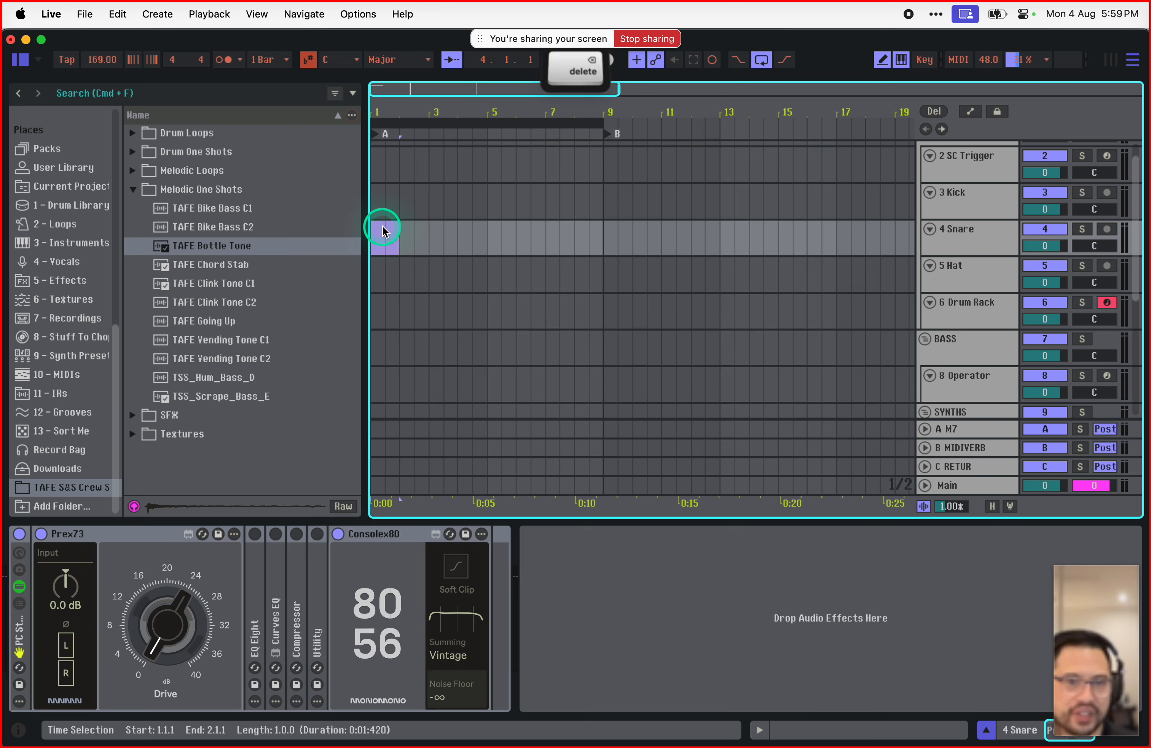
key(BackSpace)
Step: Minimize the Teams calendar window and switch to OneNote to read the "Creating your own samples" notes
key(super+Tab)
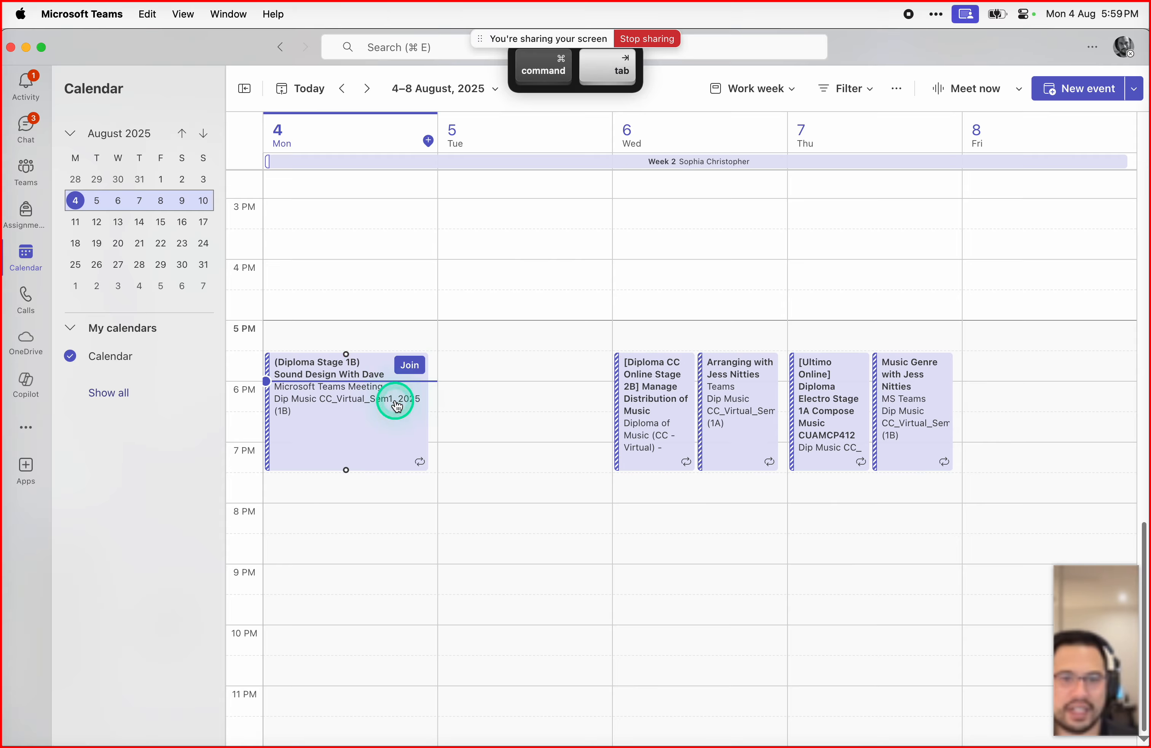
click(26, 47)
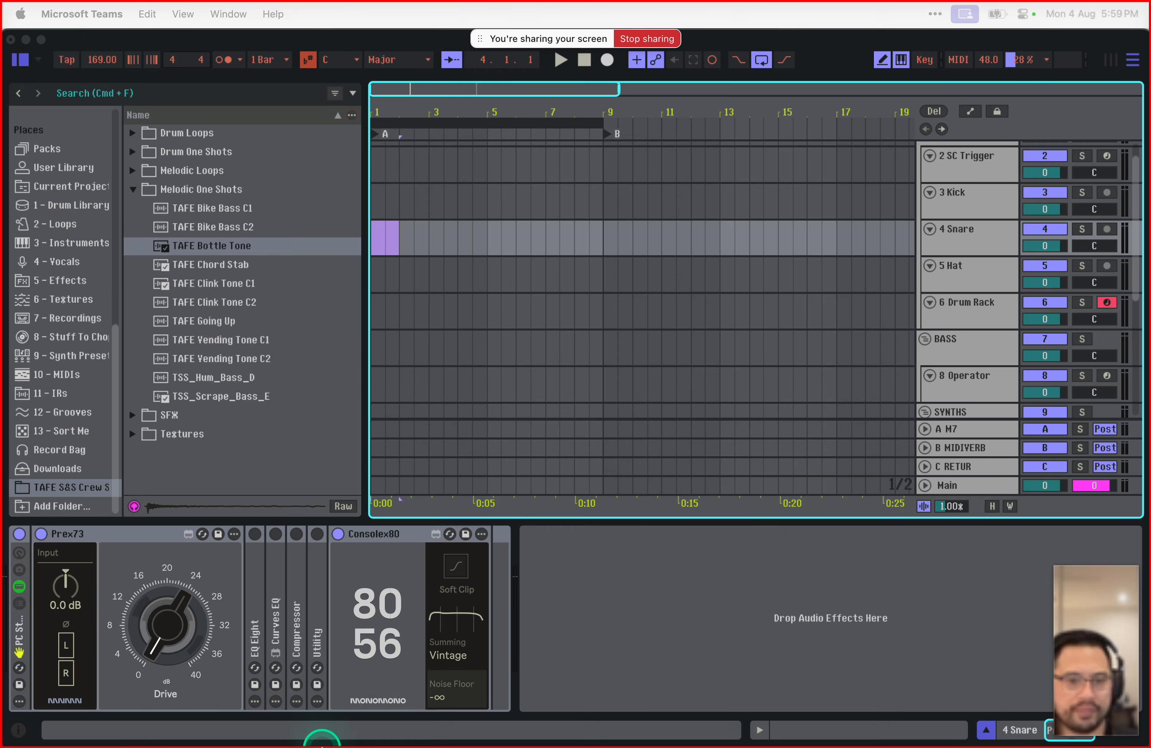
mouse_move(313, 744)
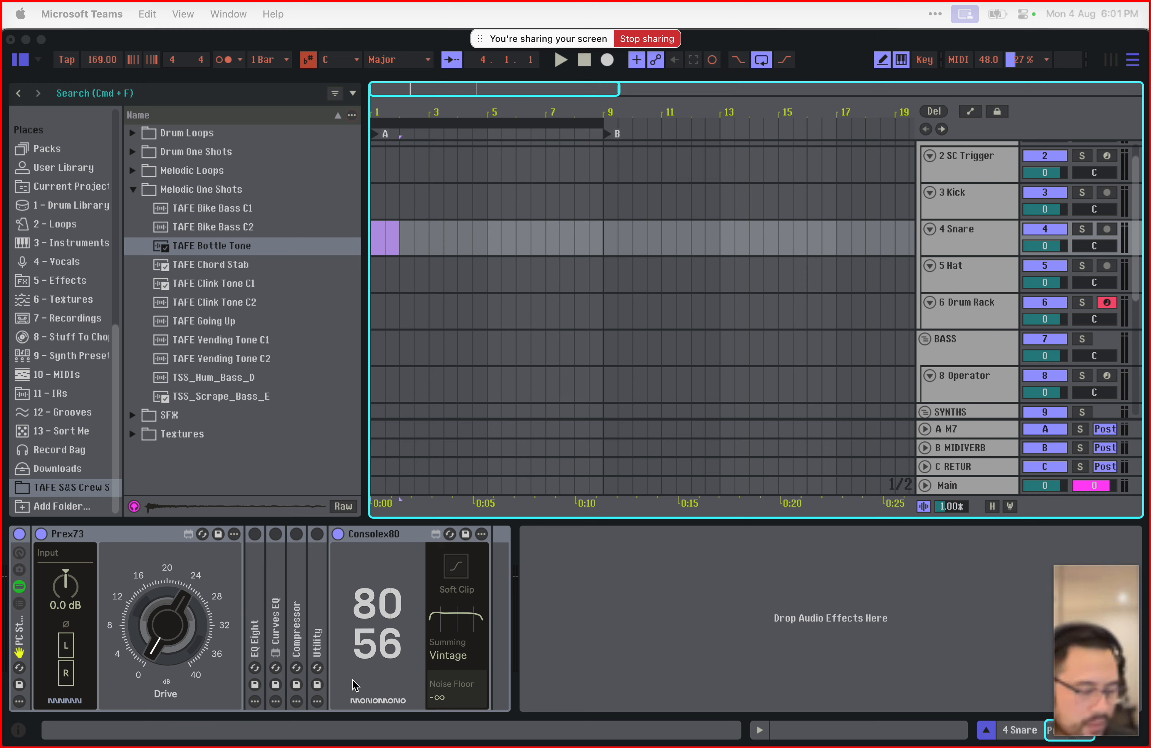
mouse_move(264, 743)
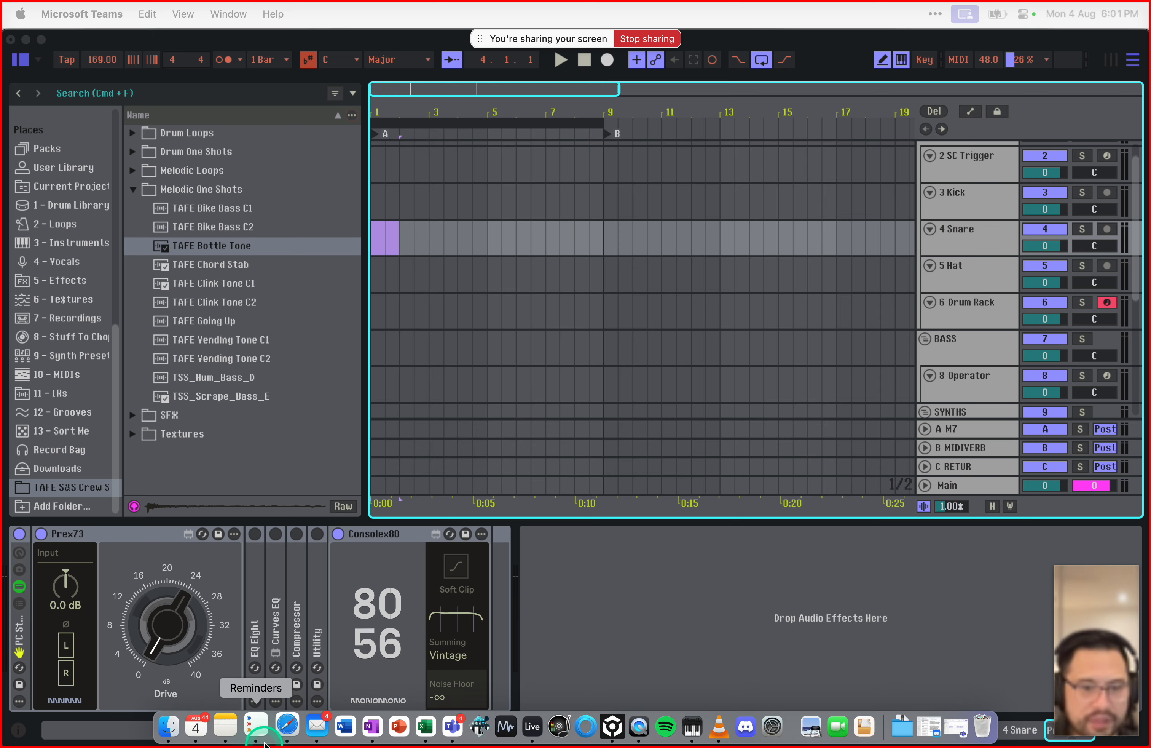
click(358, 726)
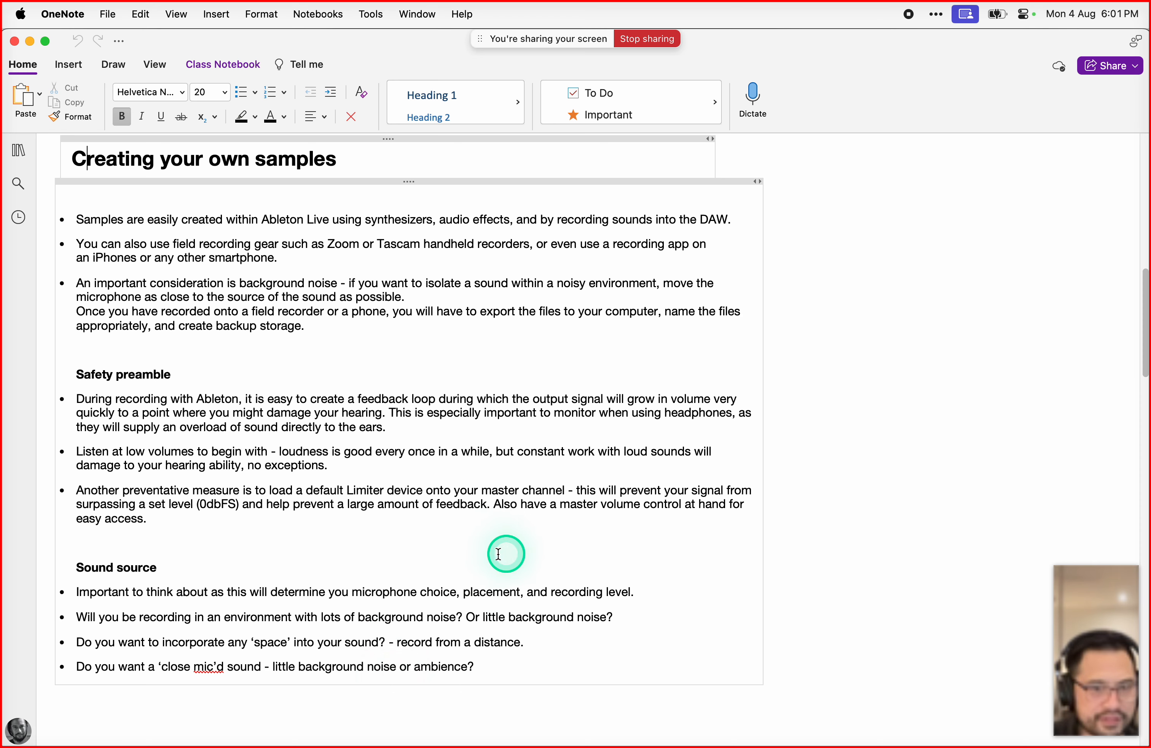
scroll(413, 447, down, 3)
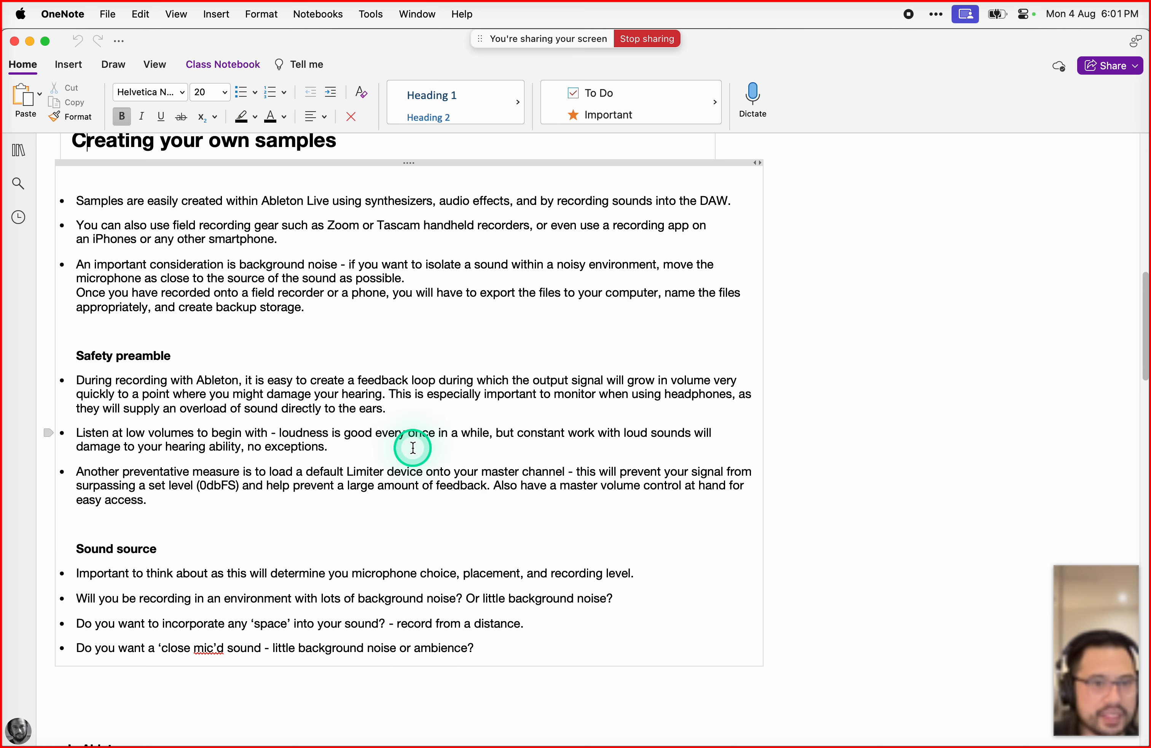
scroll(413, 447, up, 2)
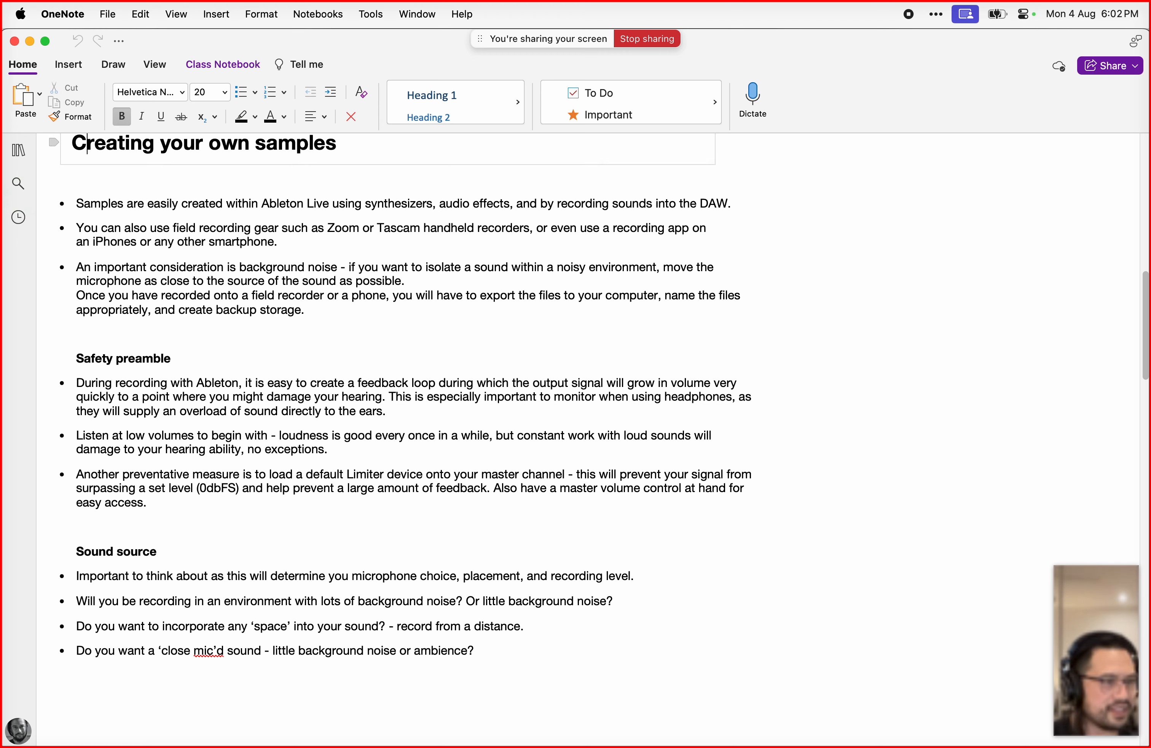
drag(233, 8, 743, 5)
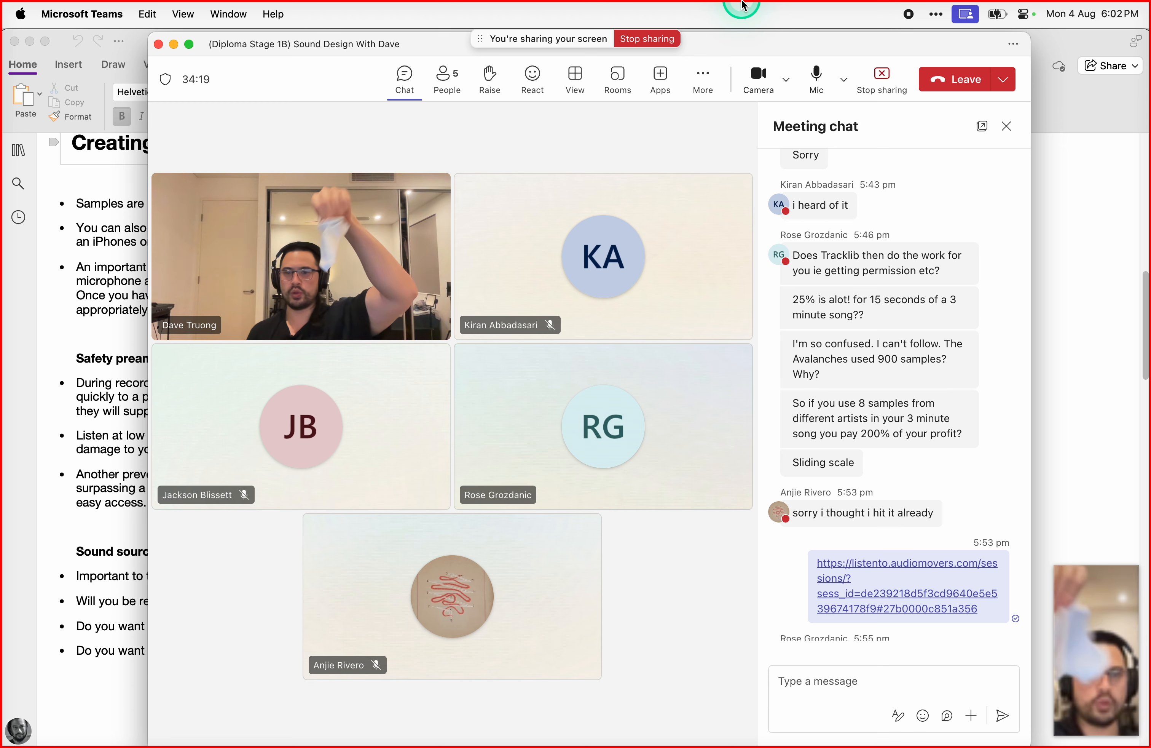
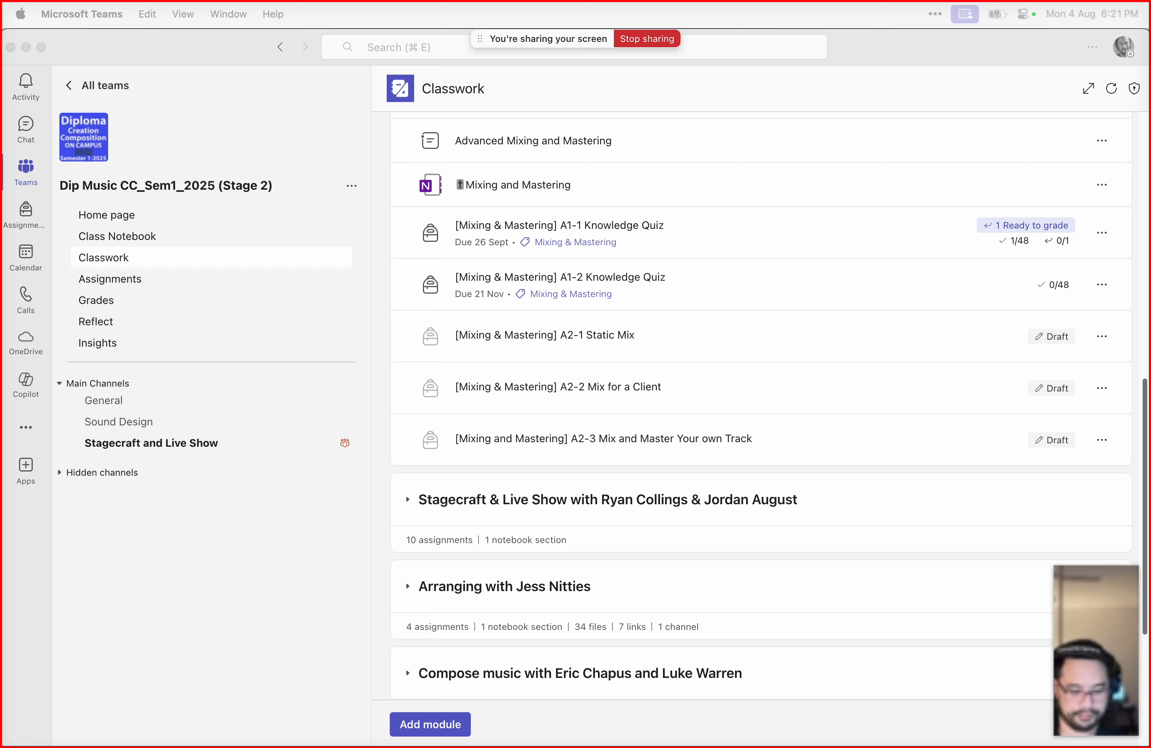
text(Yu)
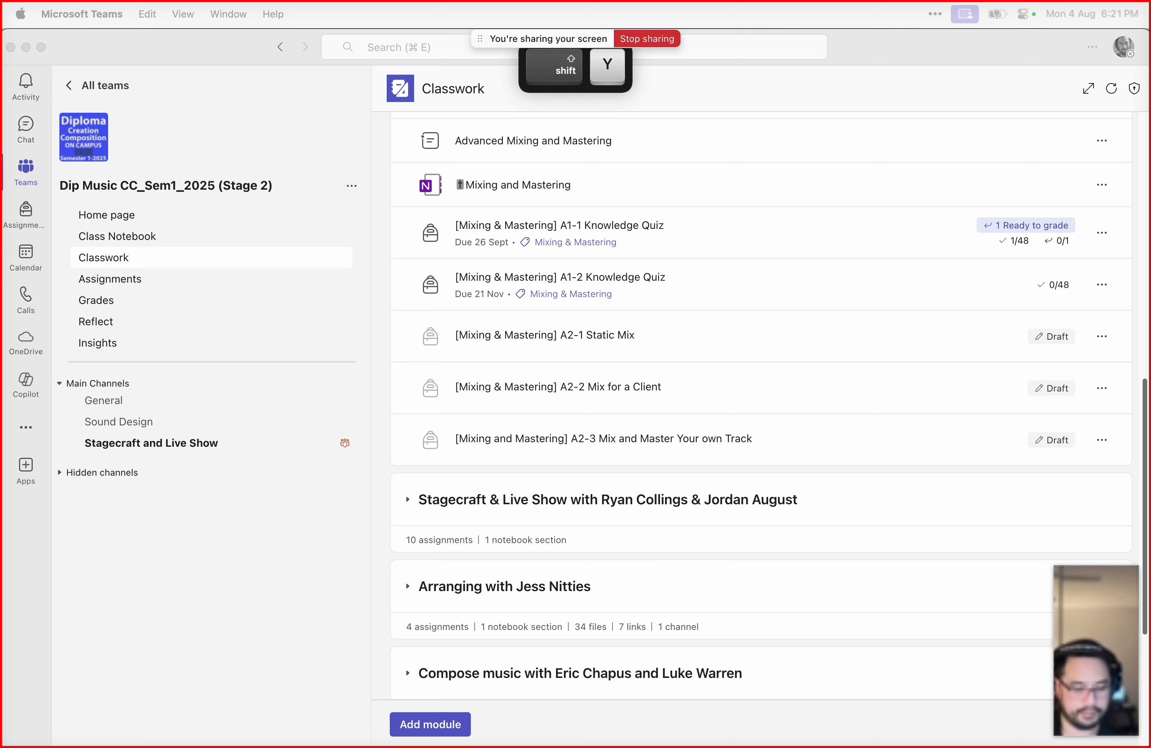
text(!)
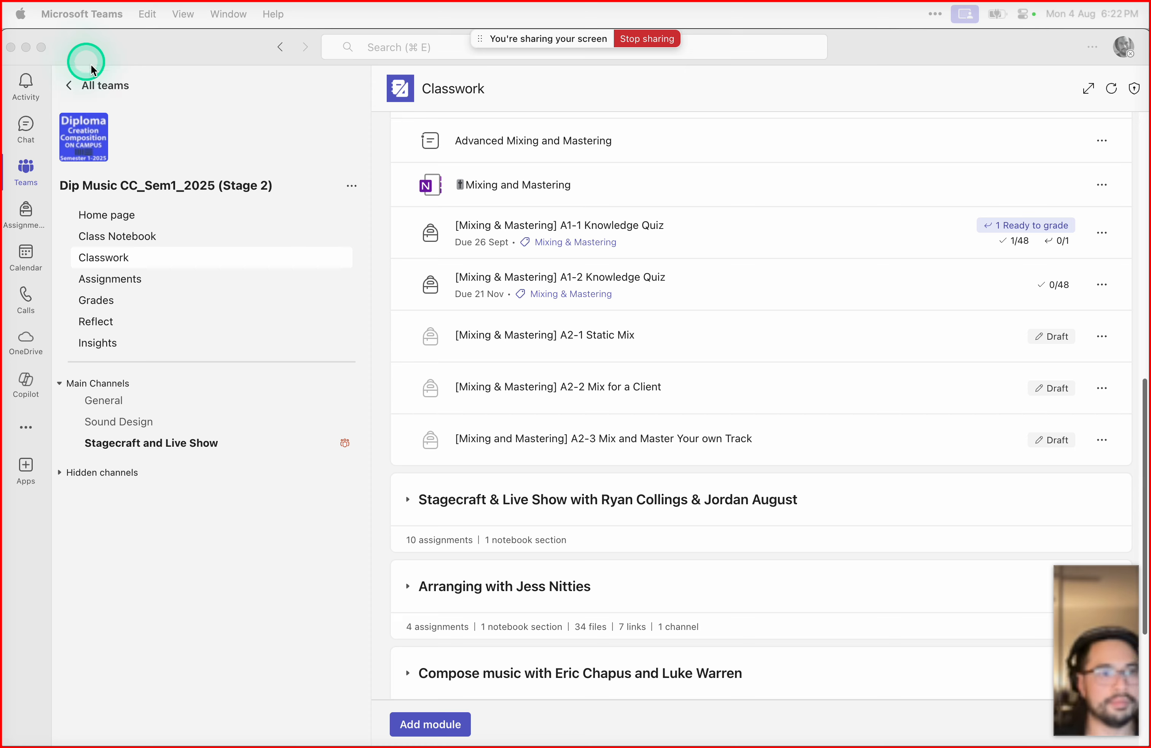
Step: Open the Classwork of the Dip Music CC_Virtual_Sem1_2025 (1B) team and expand its Sound Design module
click(97, 84)
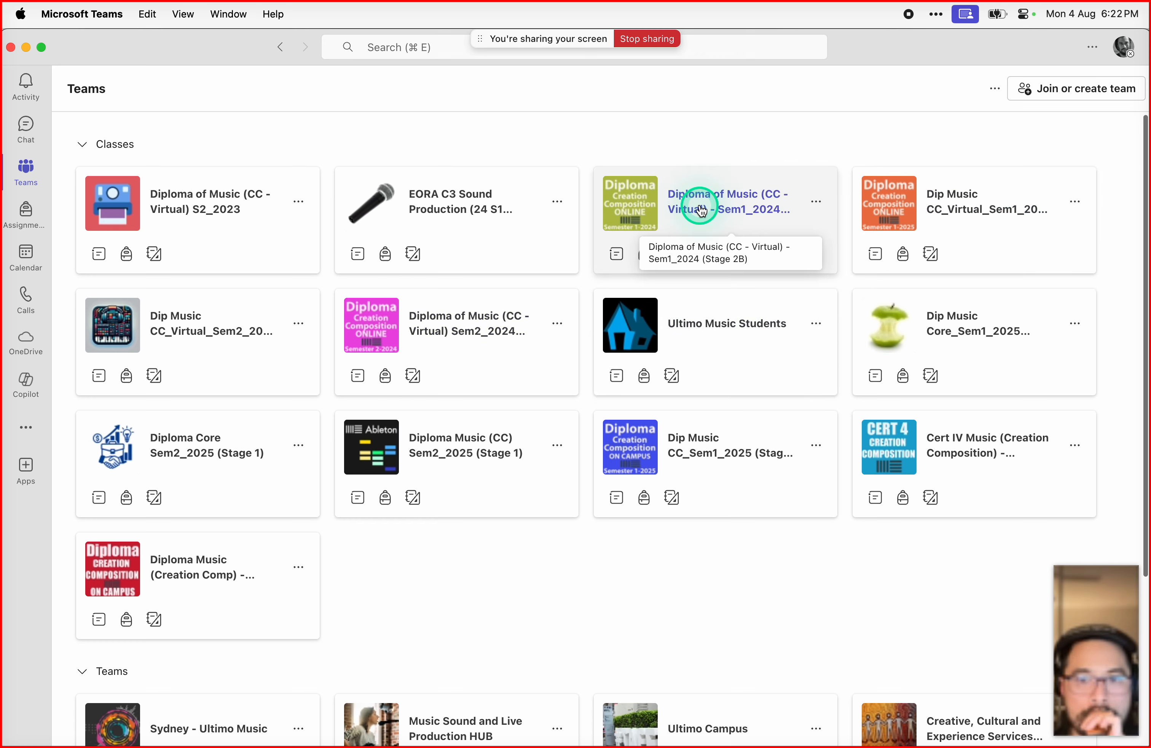
click(1013, 214)
click(196, 257)
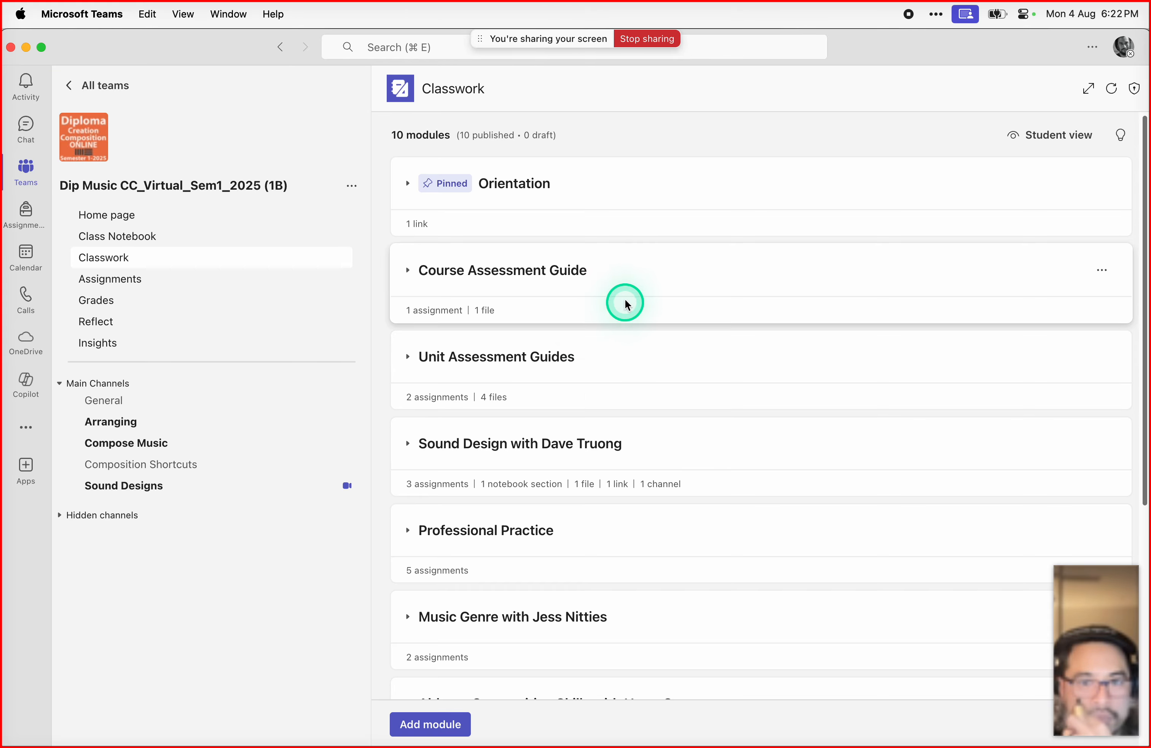
scroll(626, 340, down, 3)
scroll(628, 362, down, 5)
click(683, 180)
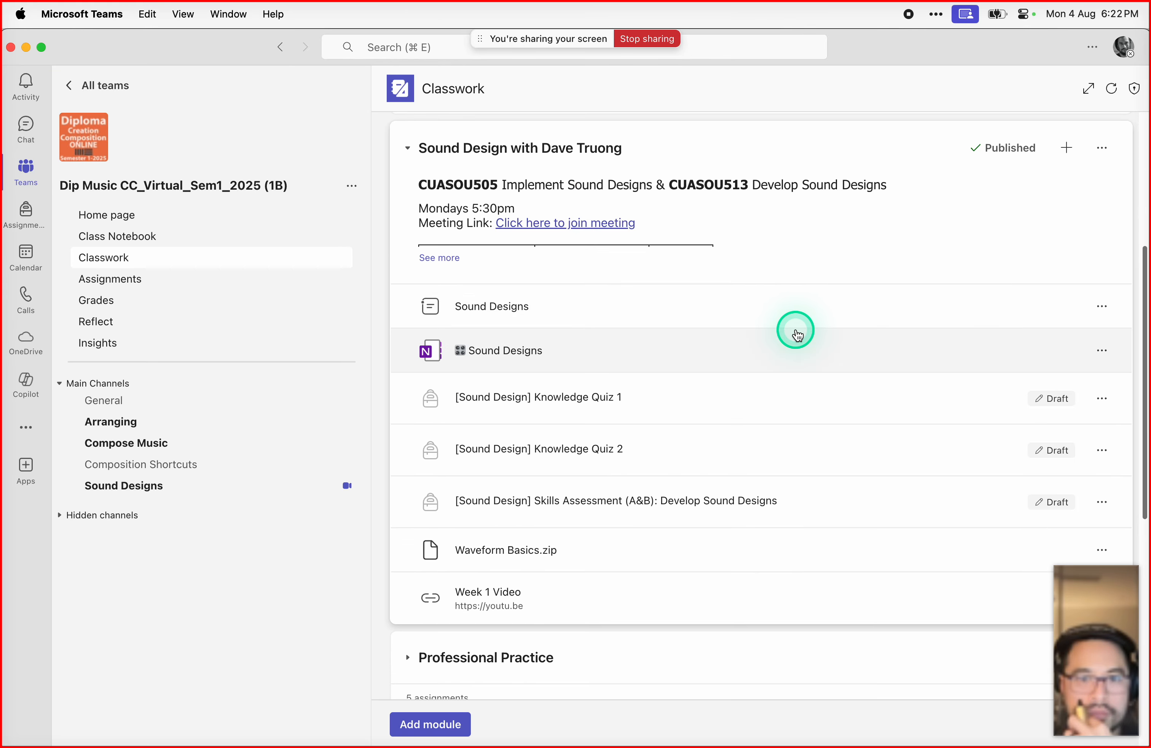
Step: Open the [Sound Design] Knowledge Quiz 1 draft, set its due date to Sun, 10 Aug 2025 and assign it
click(1102, 399)
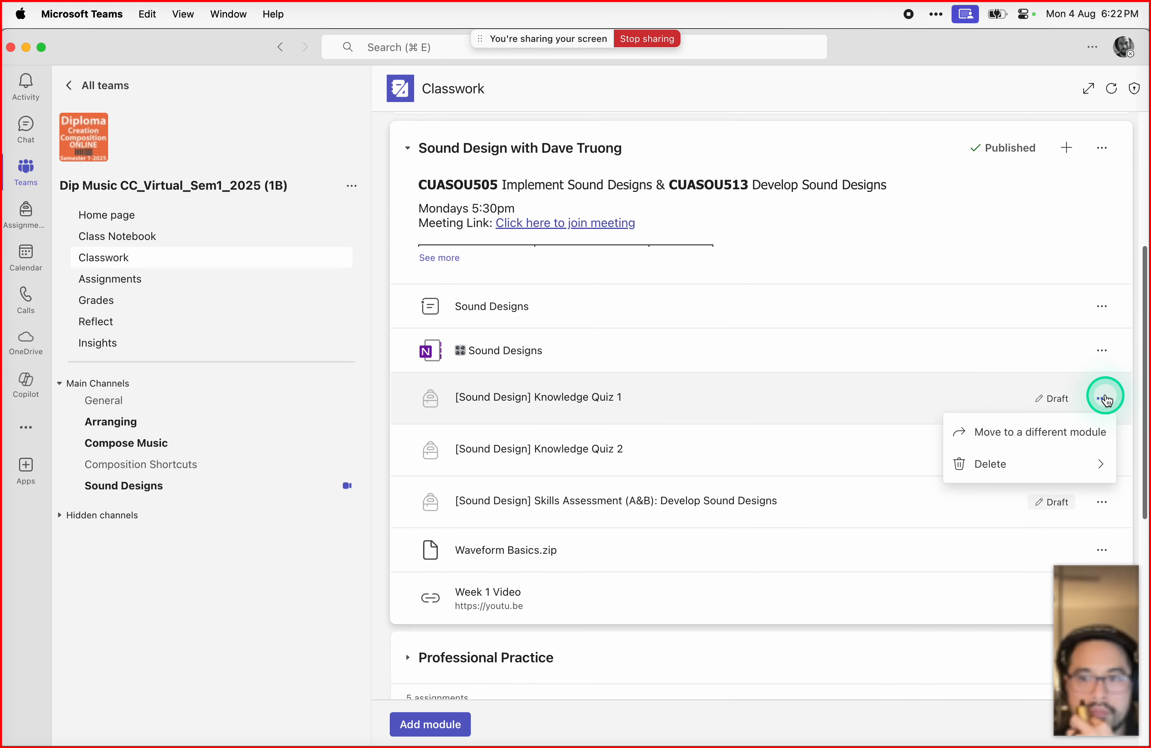
click(800, 399)
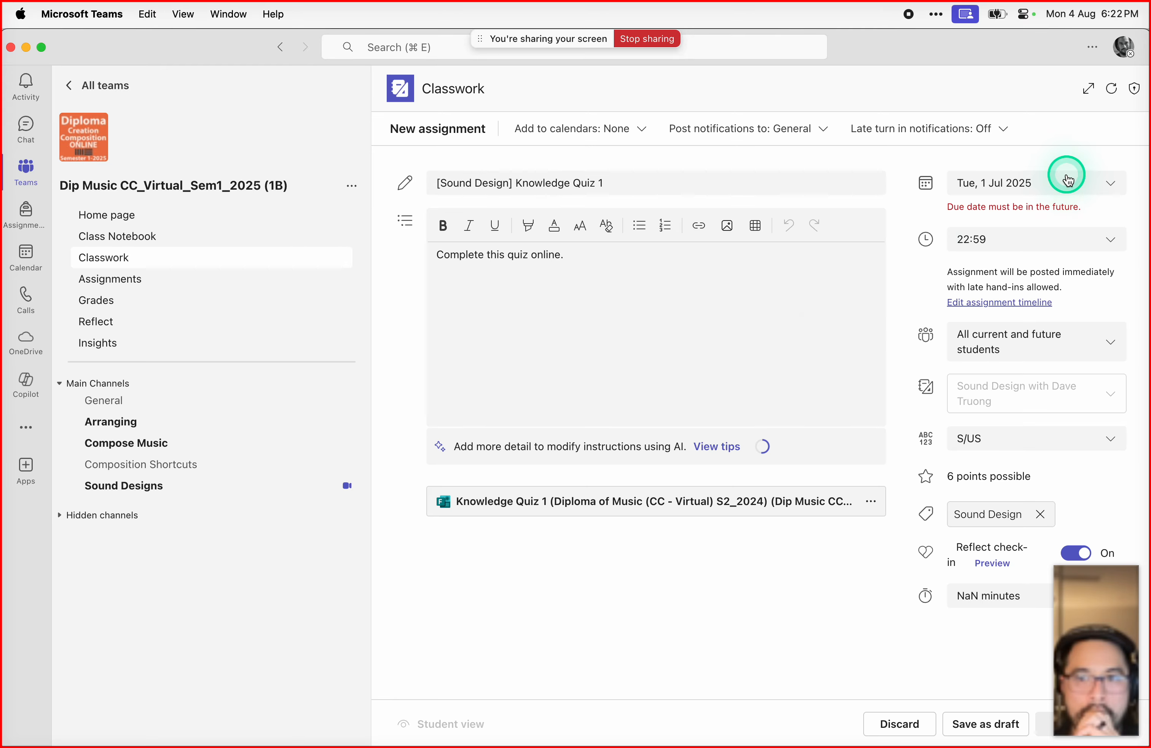
click(1070, 182)
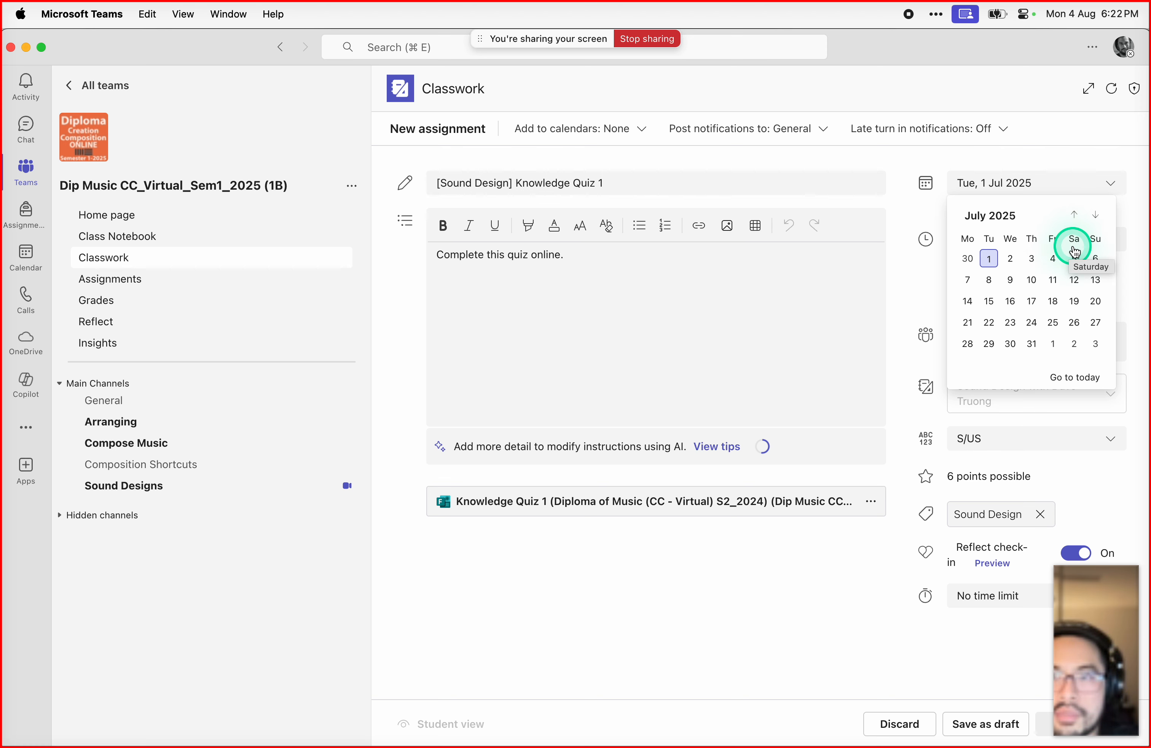
click(1095, 214)
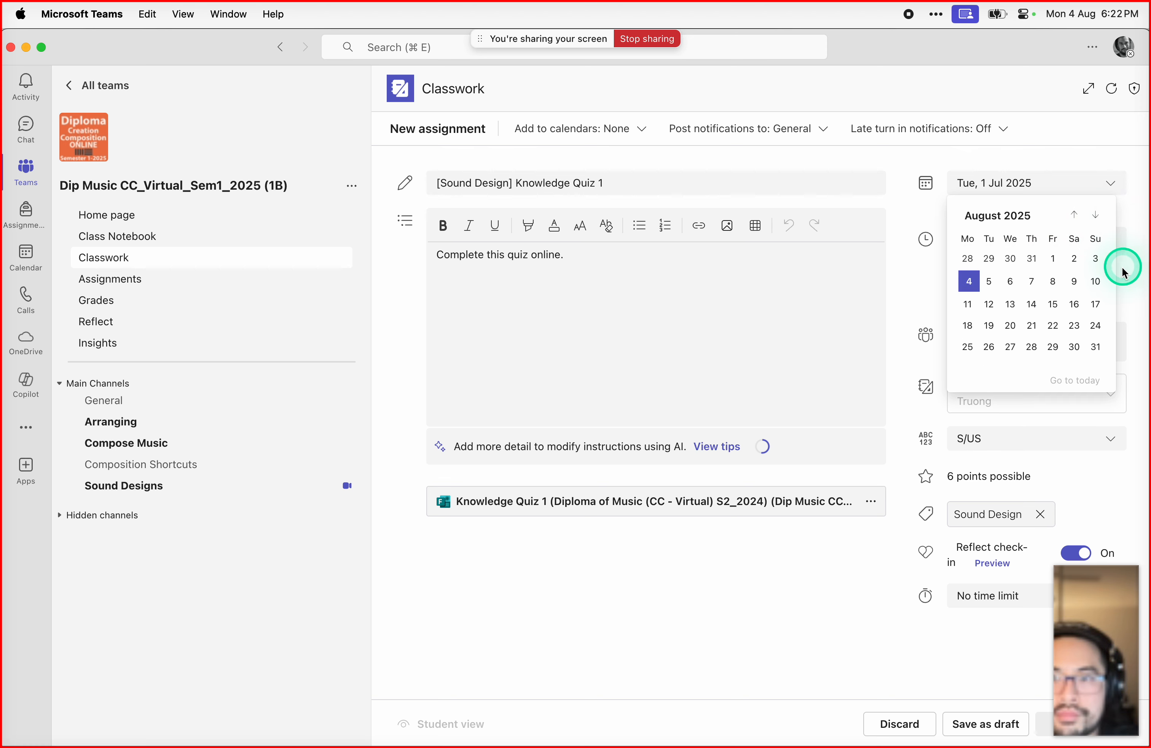
click(1107, 282)
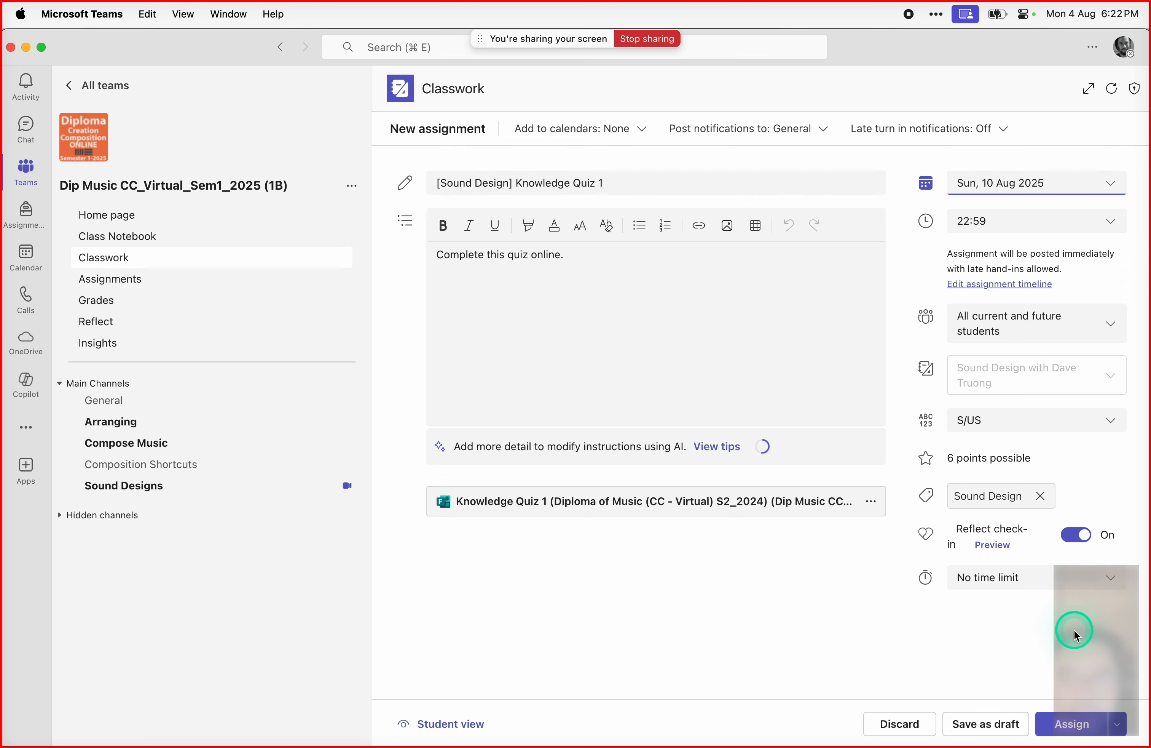
click(1046, 723)
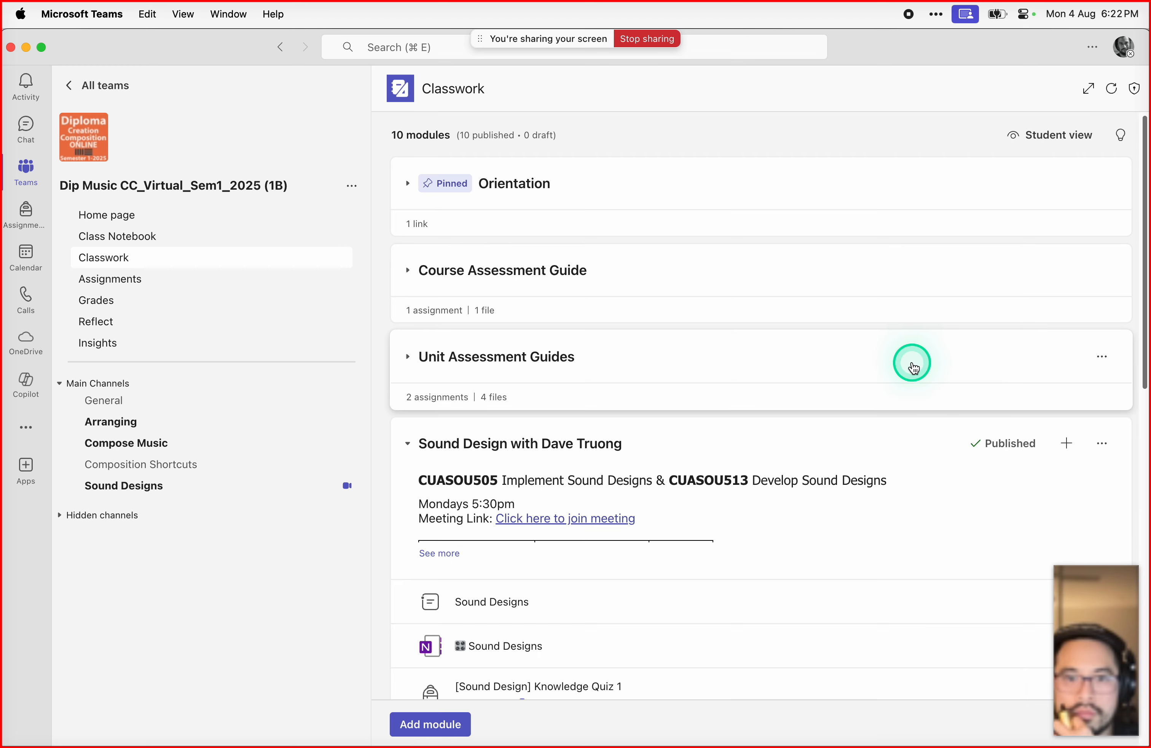
Step: Open the [Sound Design] Knowledge Quiz 2 draft and look up its week in the Lessons Overview 2024 S21 spreadsheet in Safari
scroll(913, 367, down, 7)
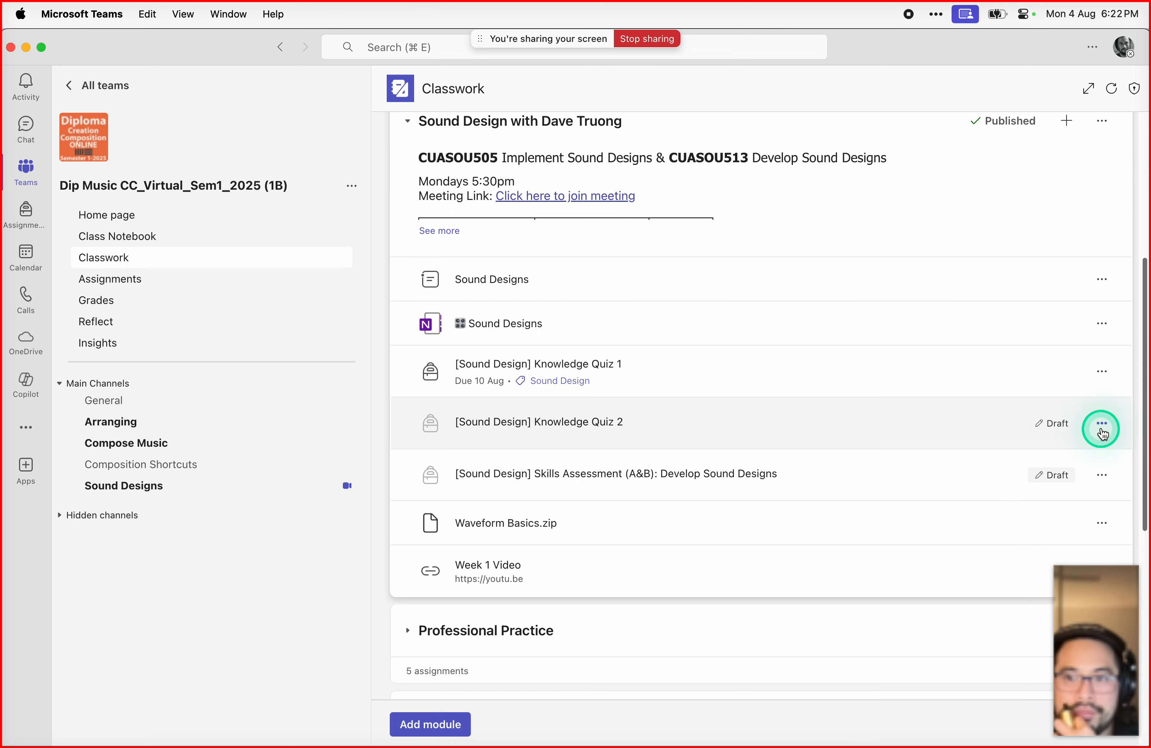
click(937, 427)
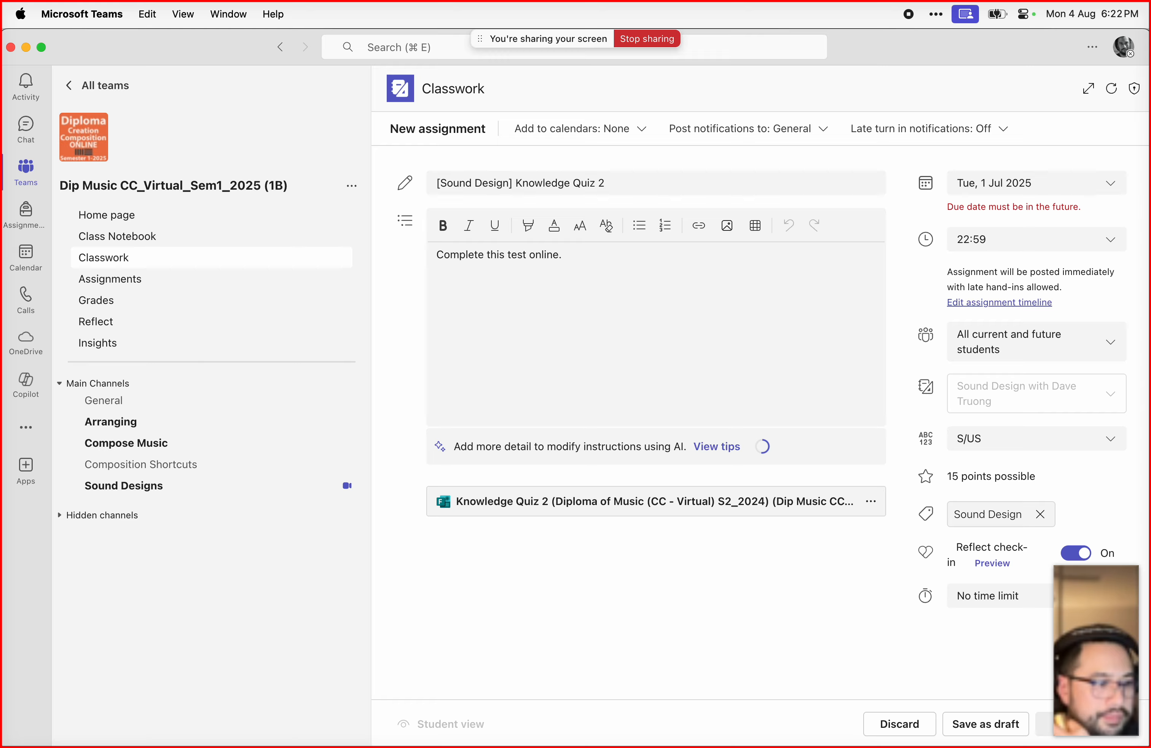
key(super+Tab)
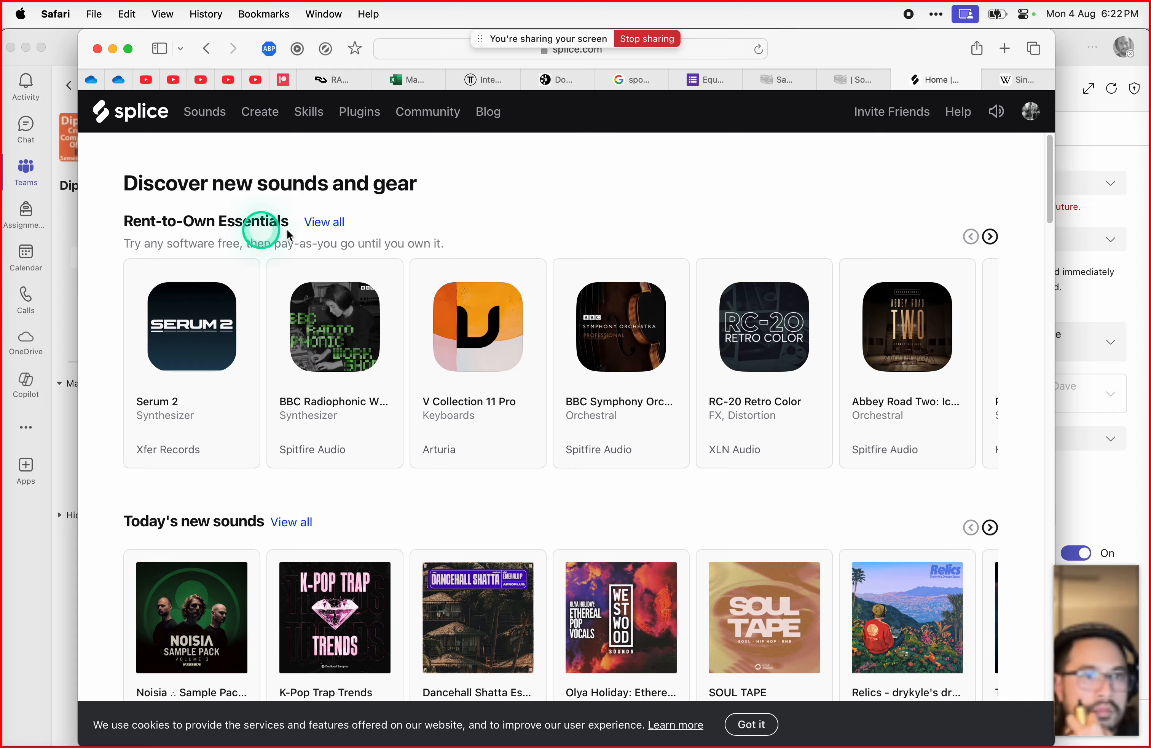
click(119, 80)
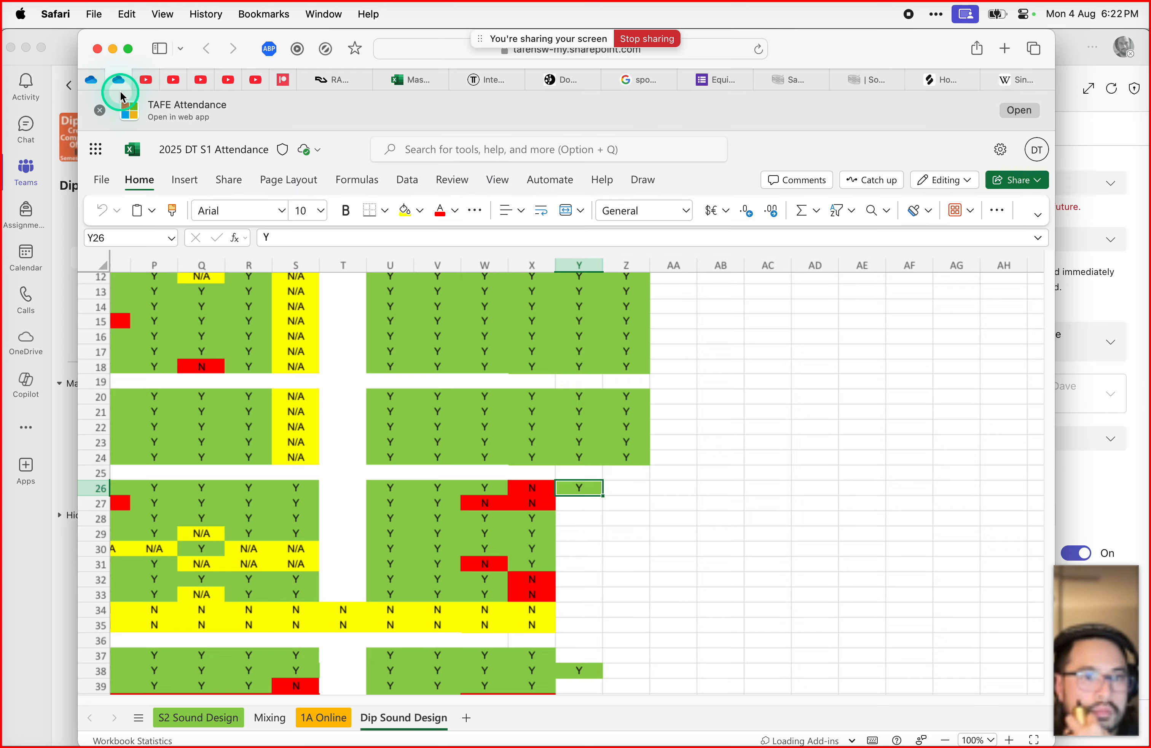
click(93, 81)
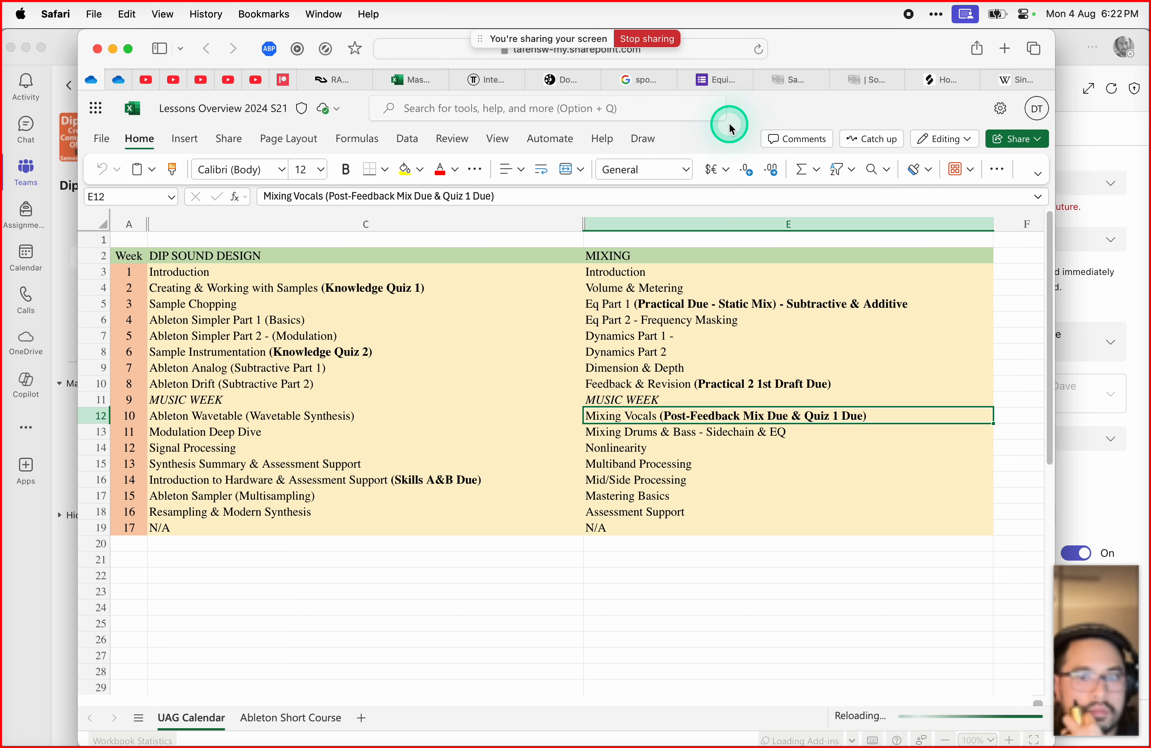
click(1148, 168)
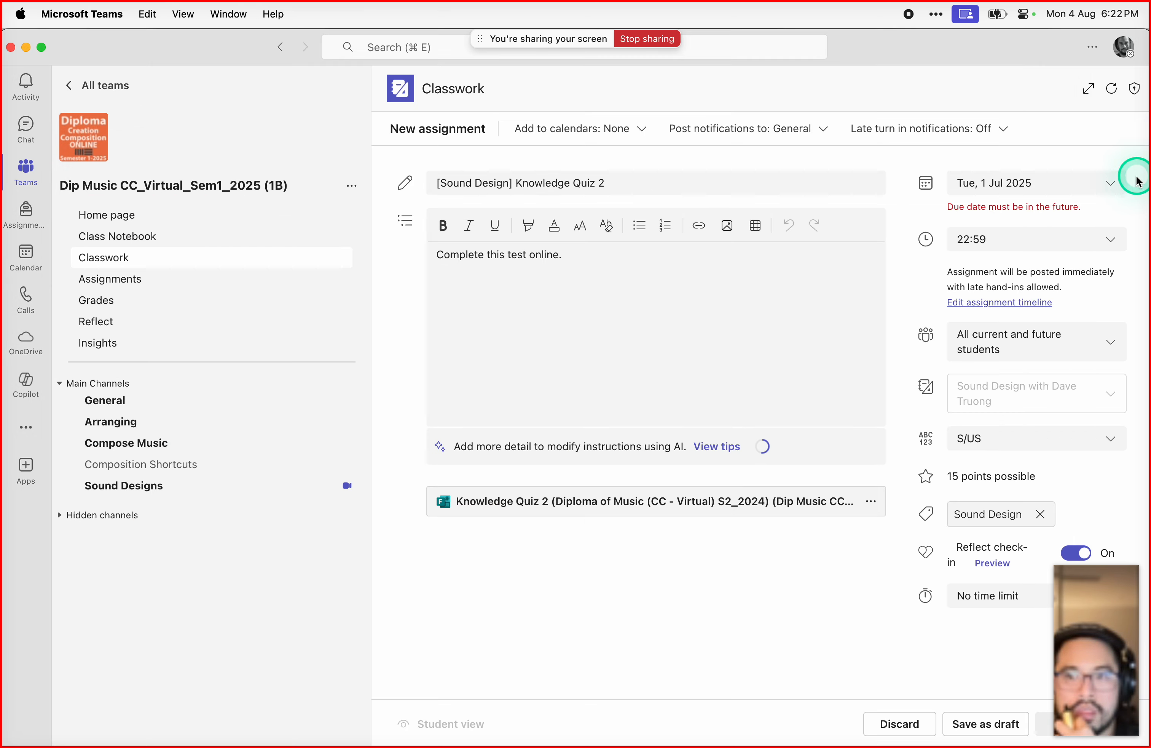
Step: Check the teaching week dates for August 2025 in the Calendar app, then minimize it
mouse_move(378, 732)
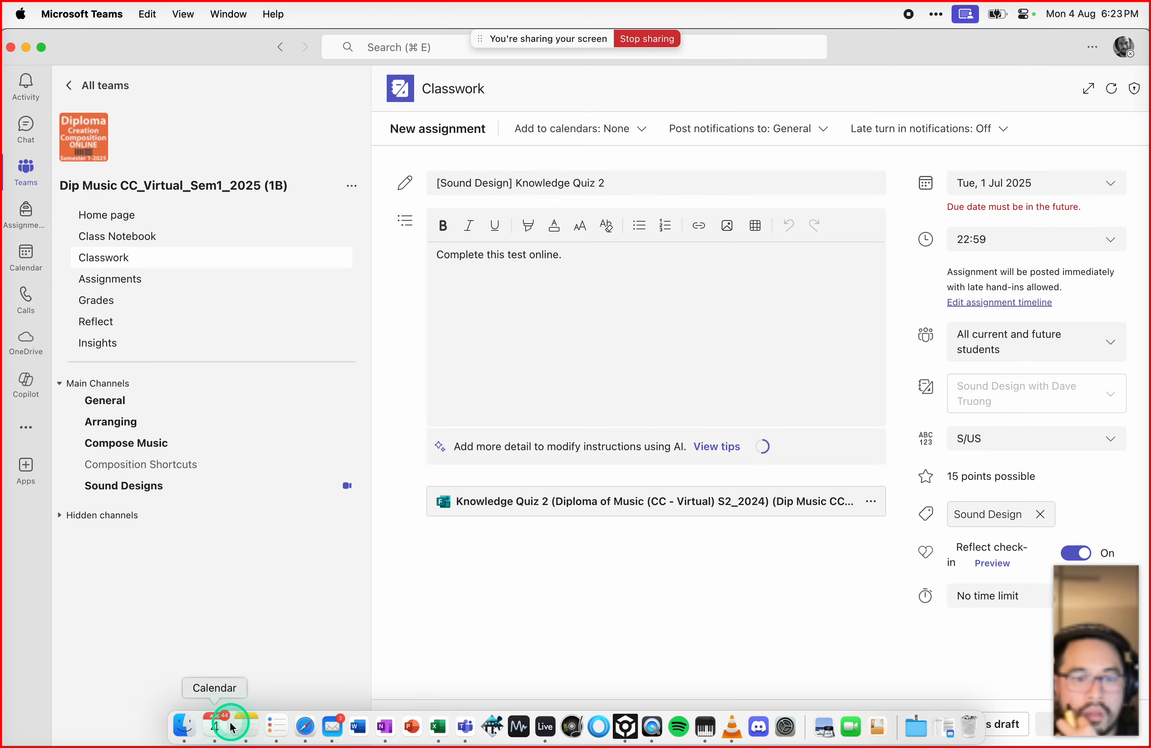
click(209, 726)
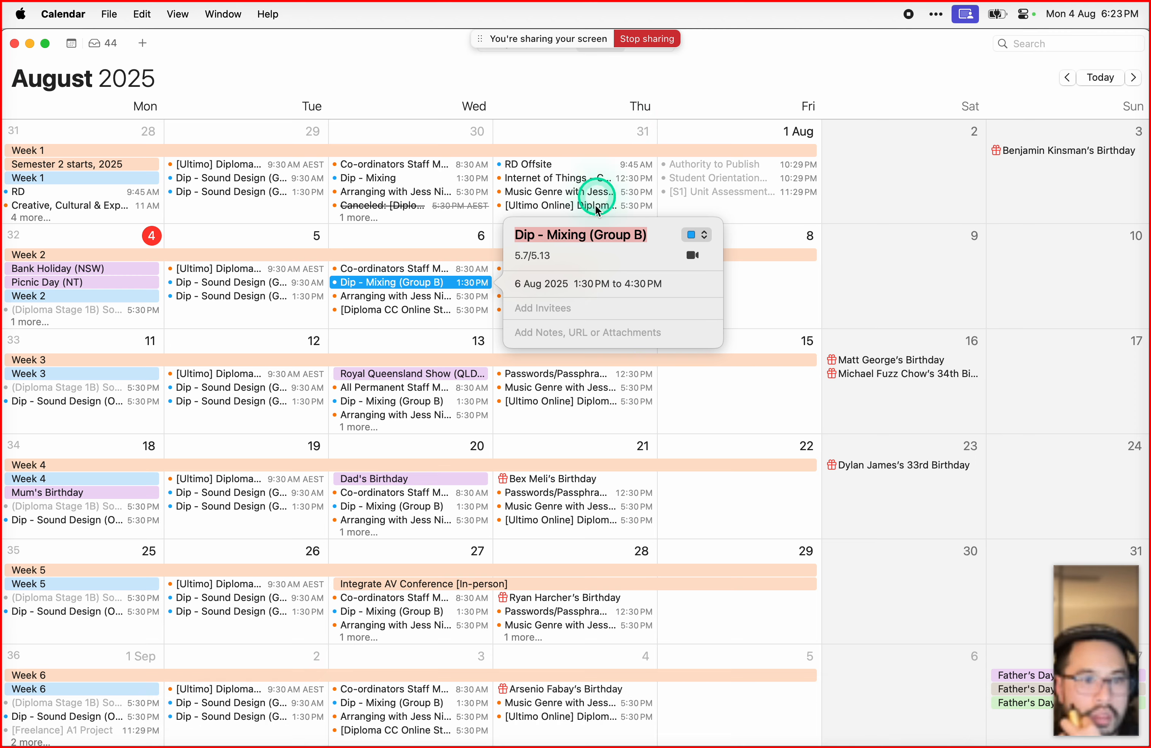
scroll(596, 206, down, 1)
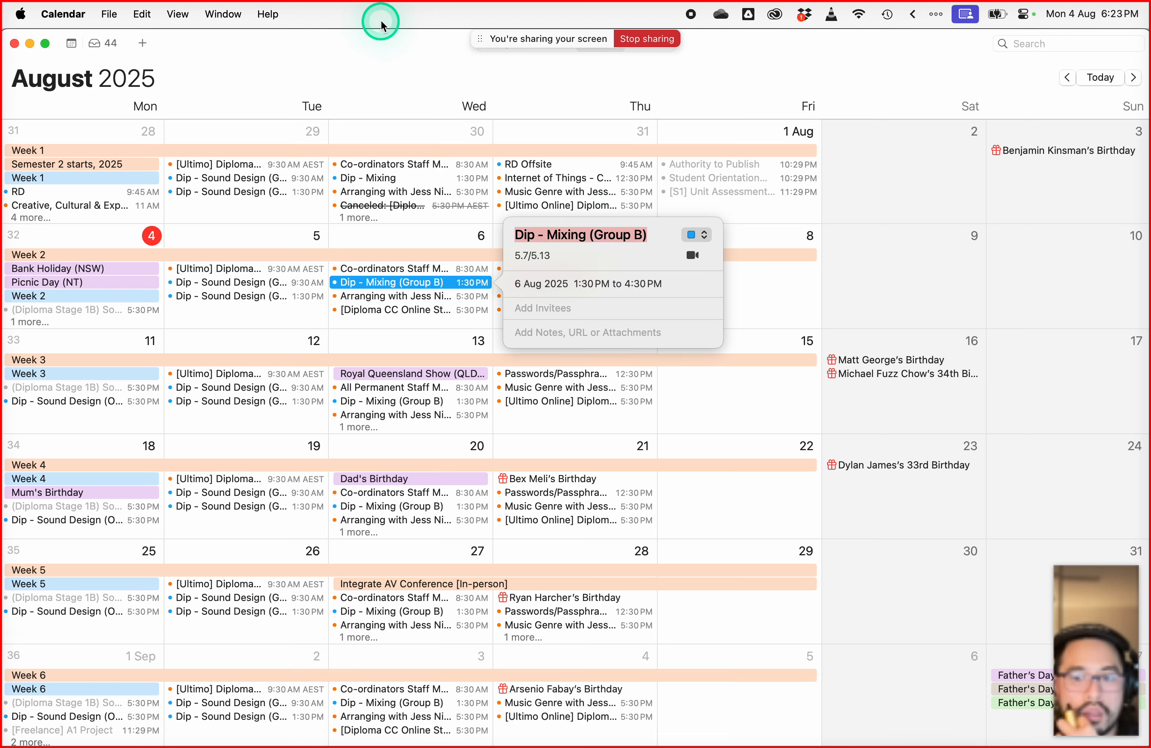
click(29, 45)
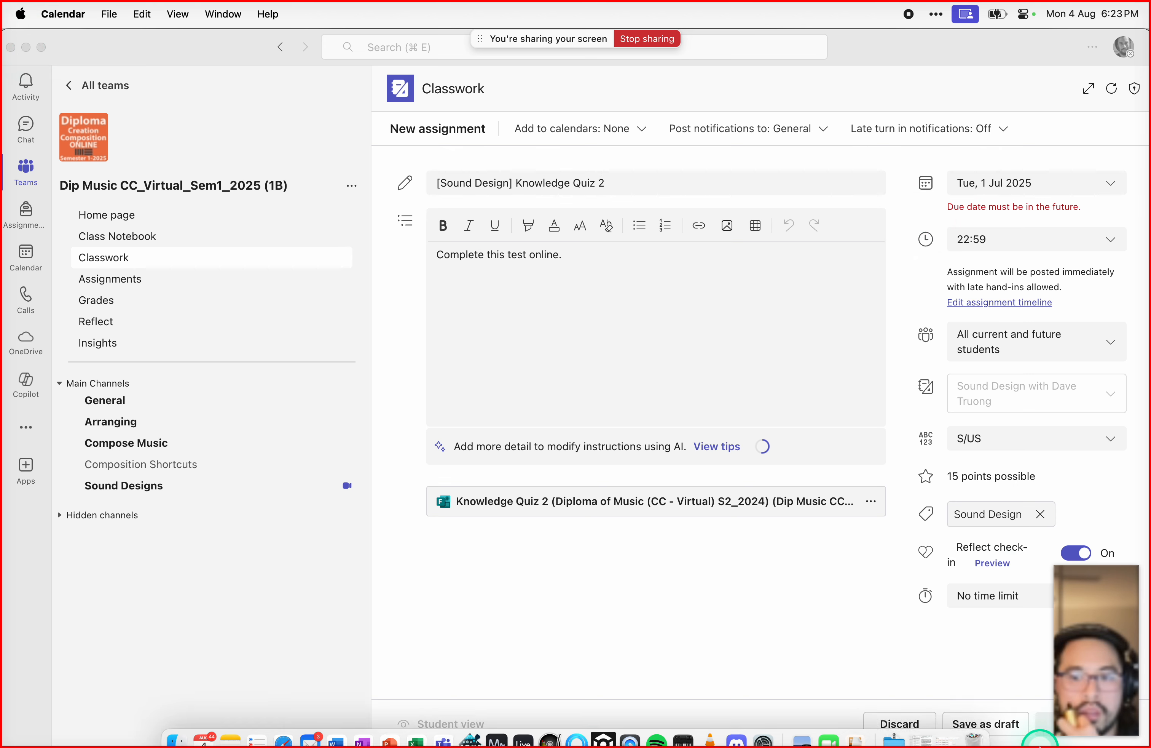
Step: Set the [Sound Design] Knowledge Quiz 2 due date to Sun, 7 Sep 2025, checking the teaching weeks in Calendar, and assign it
click(1012, 192)
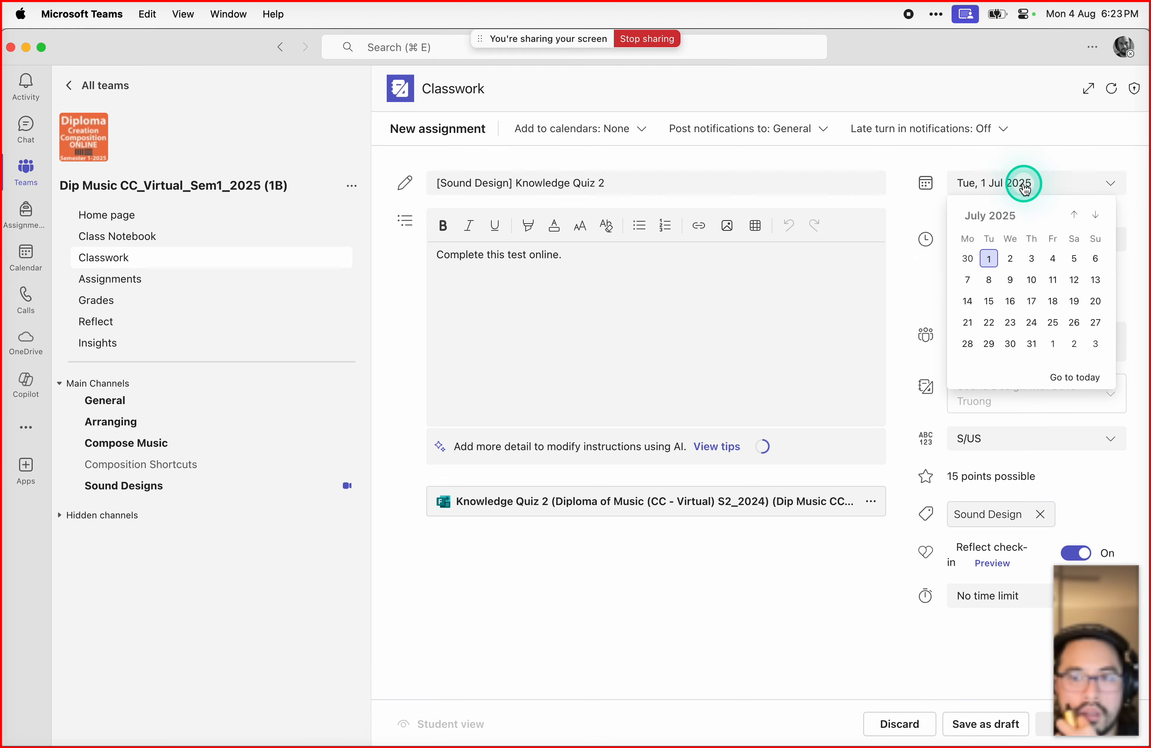
click(1097, 217)
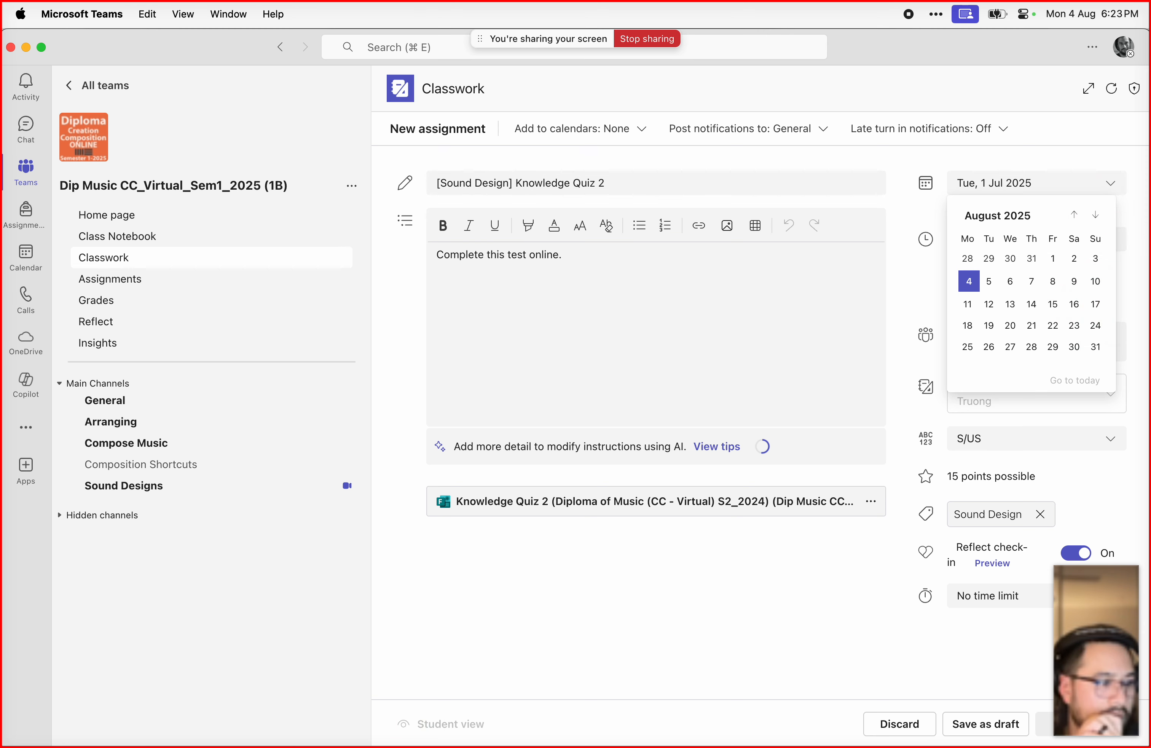
key(super+Tab)
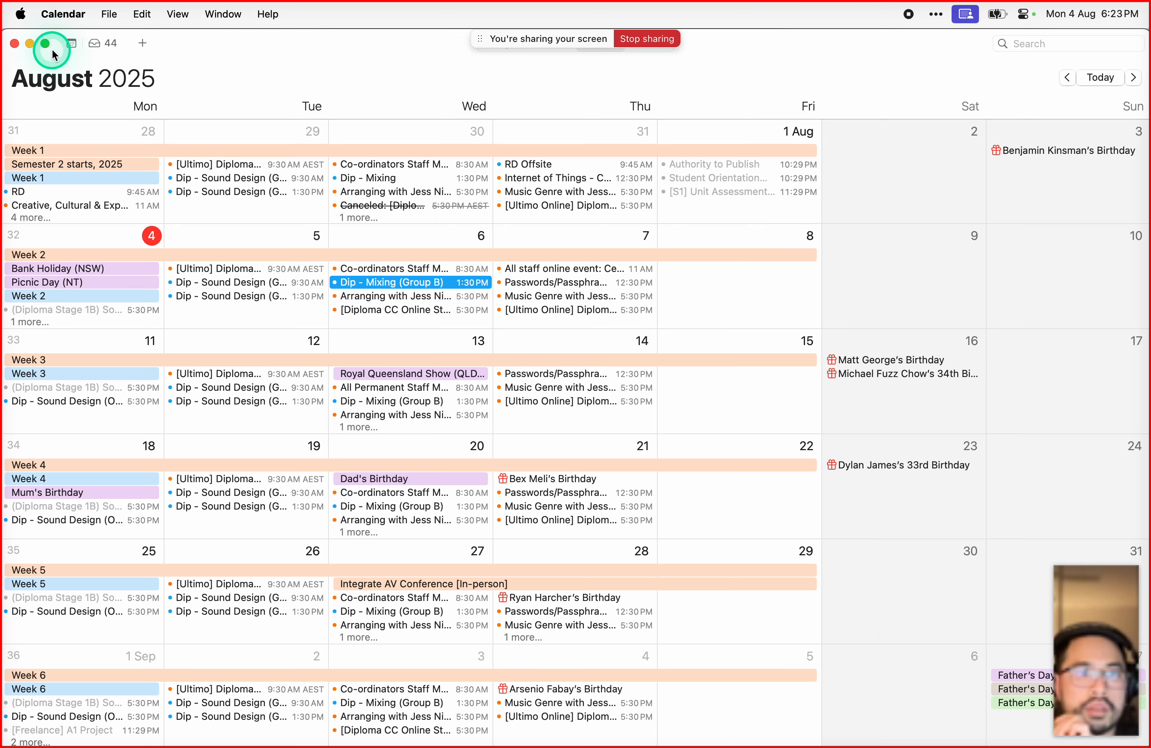
click(29, 43)
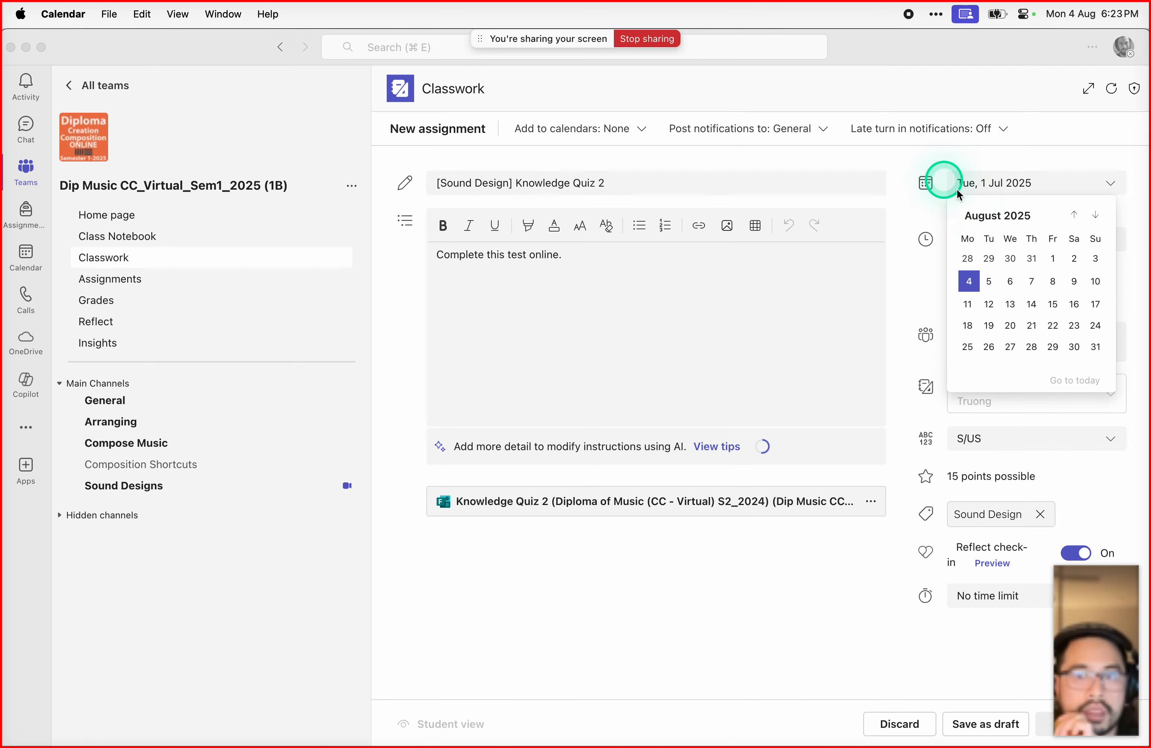
click(1097, 216)
click(1096, 258)
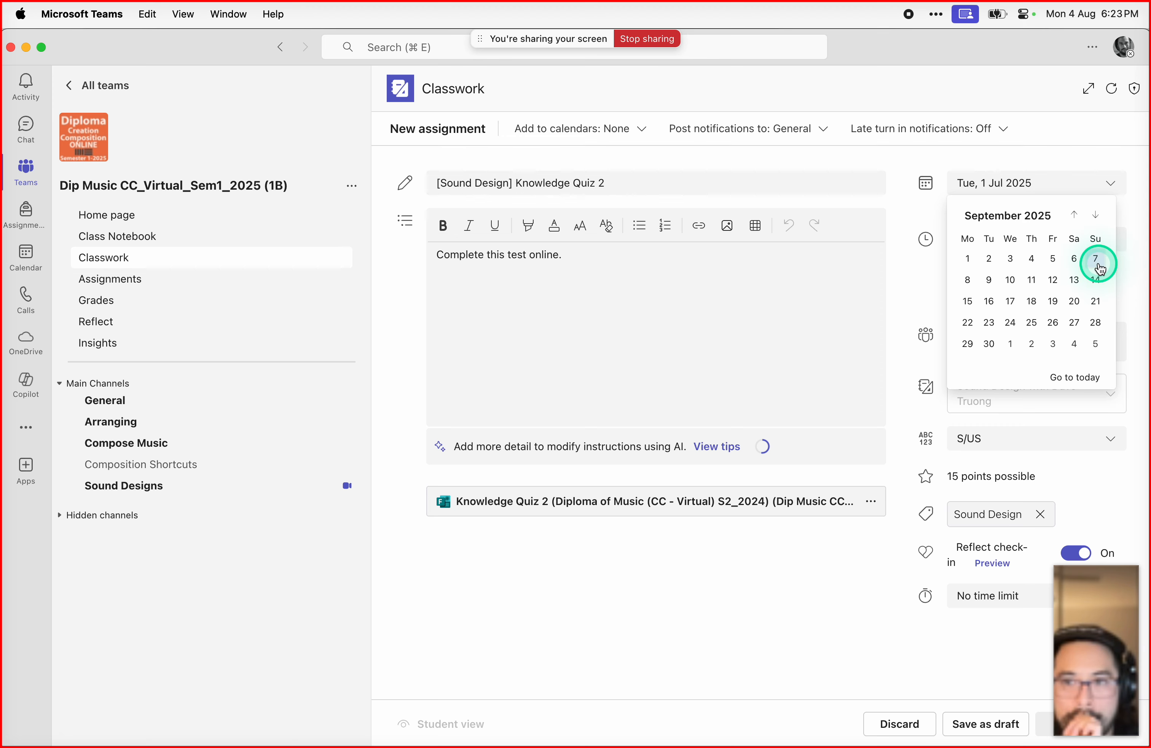
click(876, 526)
click(831, 633)
click(1053, 722)
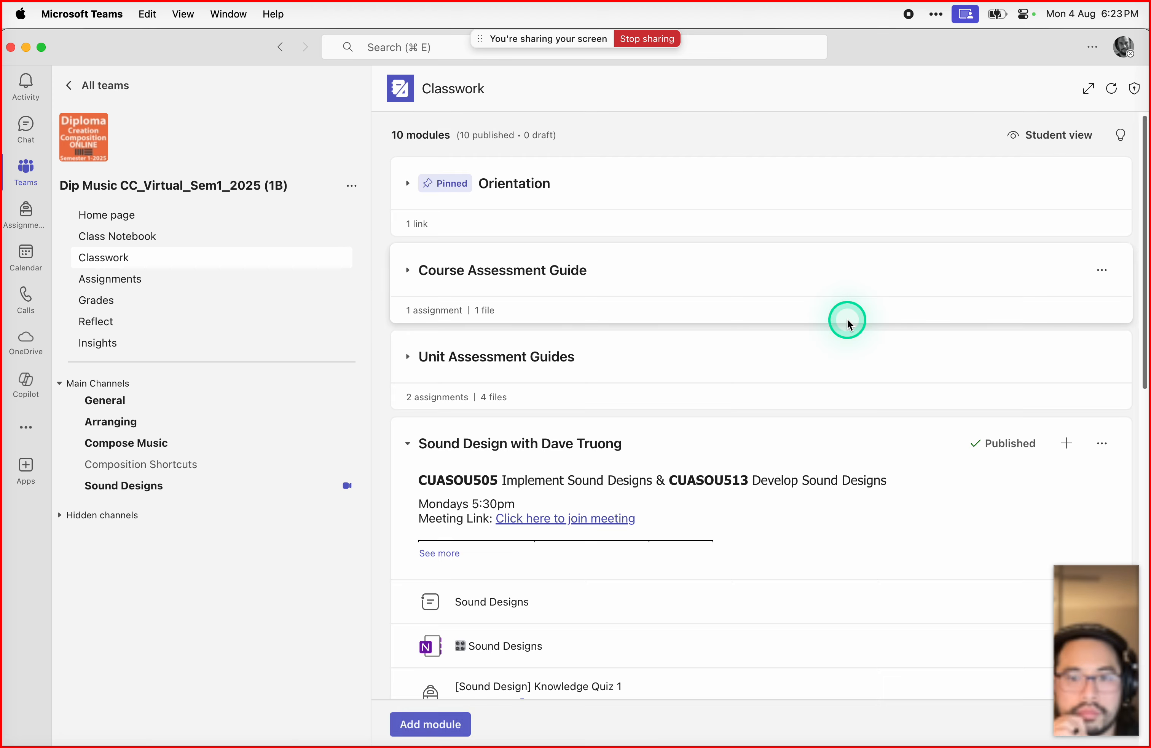
scroll(850, 340, down, 5)
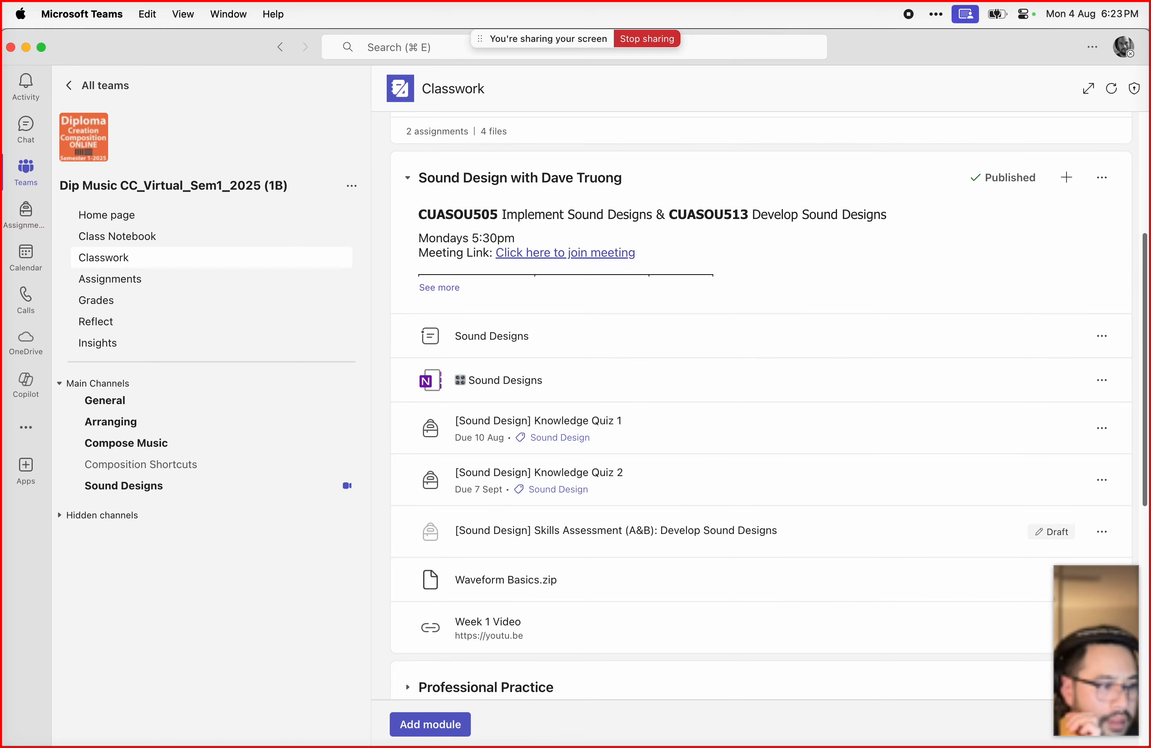
Step: Look up the Skills A&B due week in the Lessons Overview 2024 S21 spreadsheet in Safari and find that week's dates in Calendar
key(super+Tab)
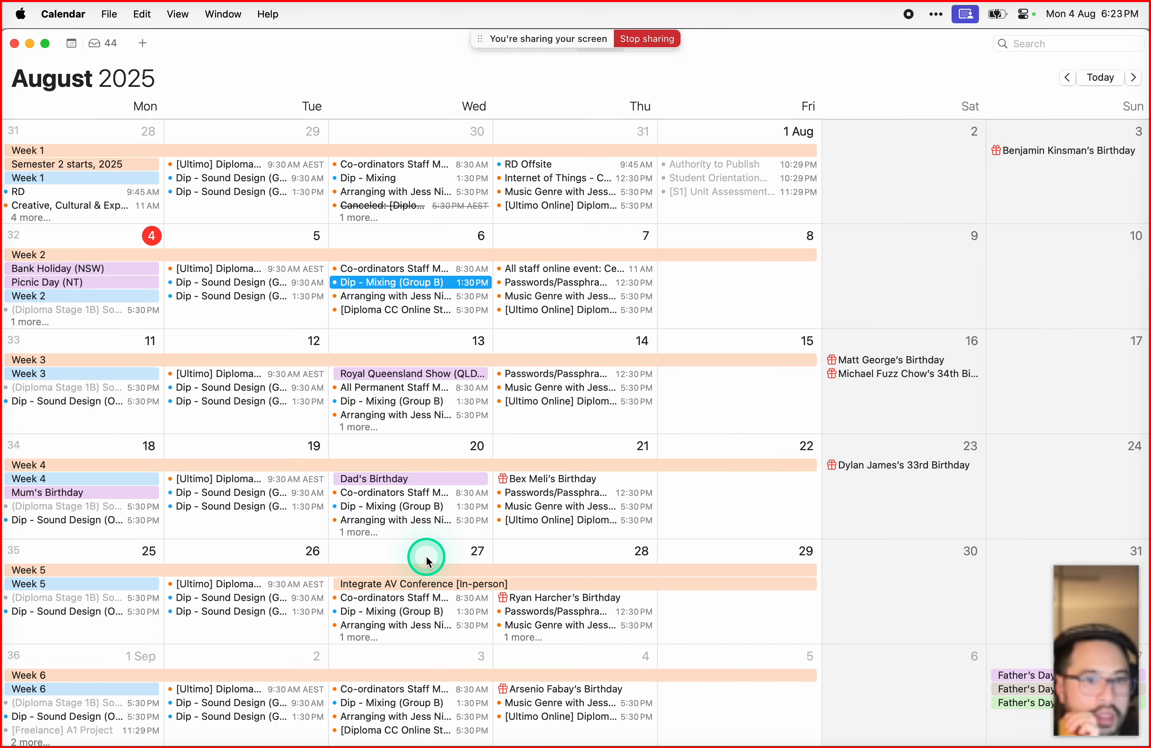
scroll(426, 548, down, 5)
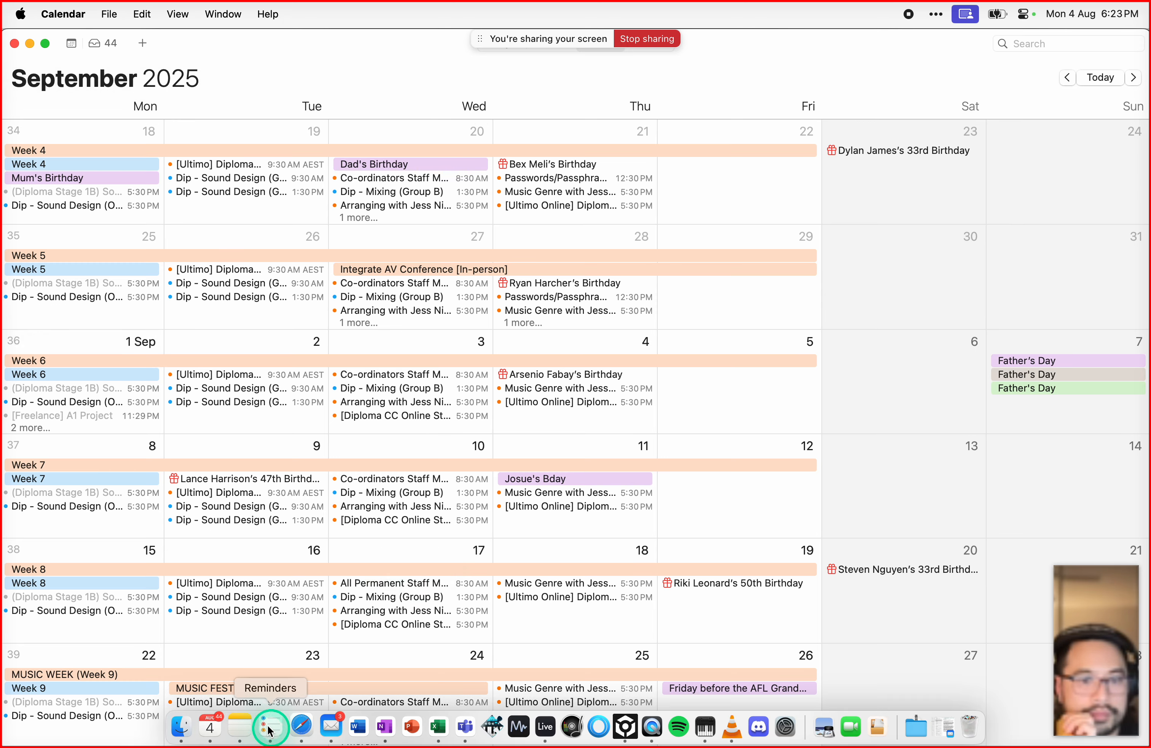
click(301, 725)
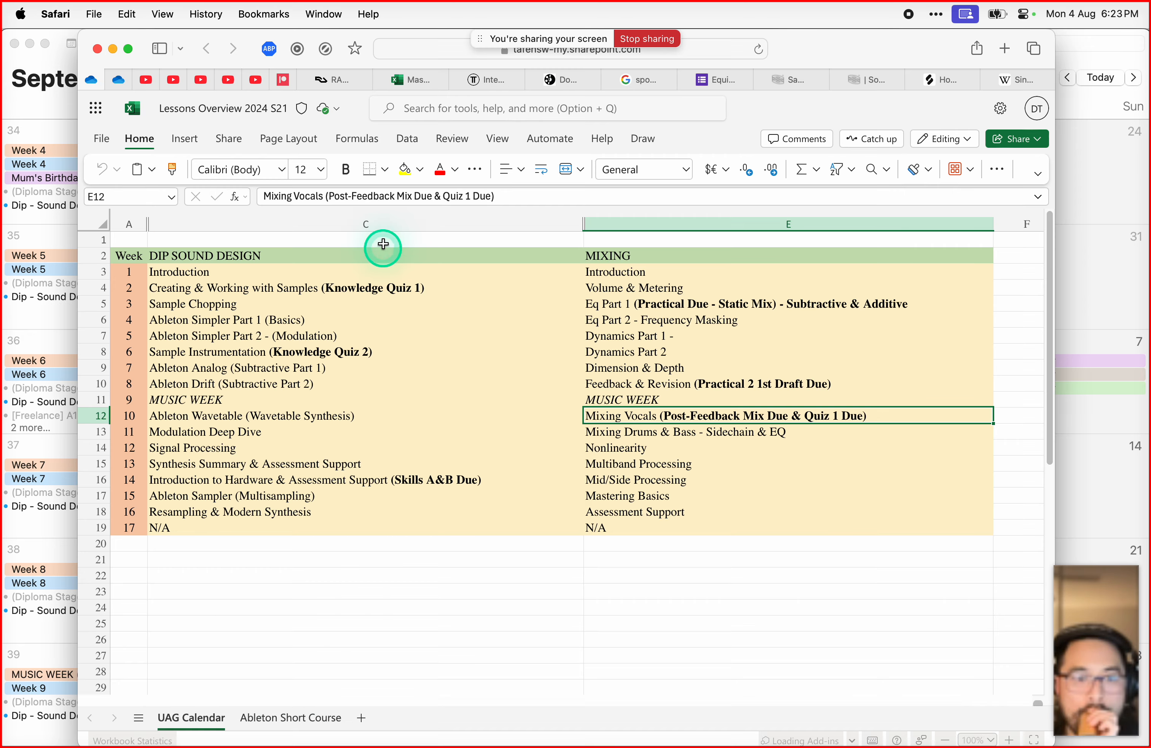
click(115, 48)
scroll(390, 514, down, 10)
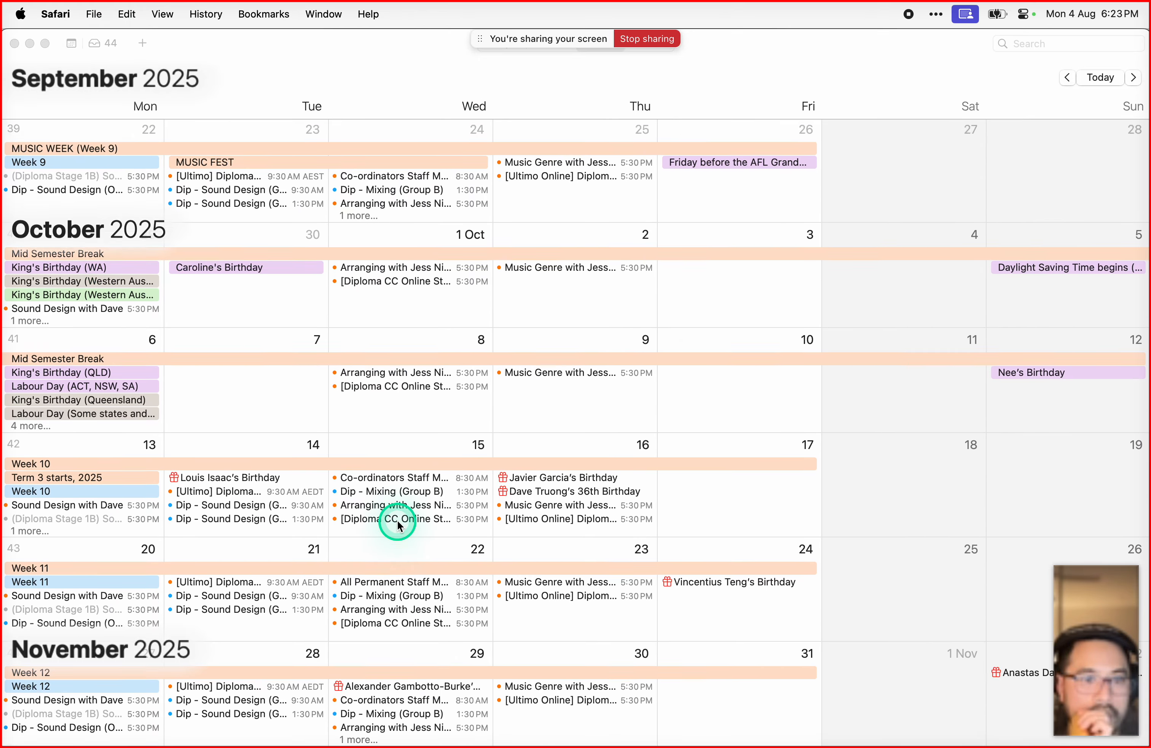
scroll(397, 524, down, 6)
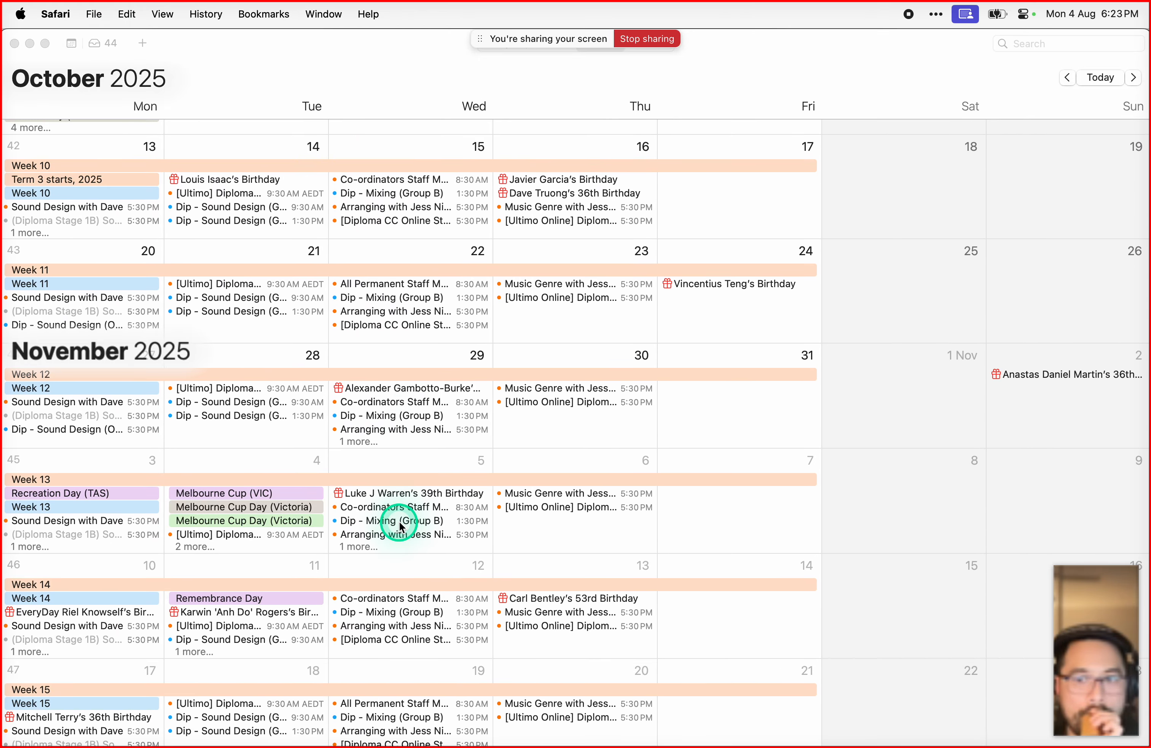
scroll(400, 522, down, 2)
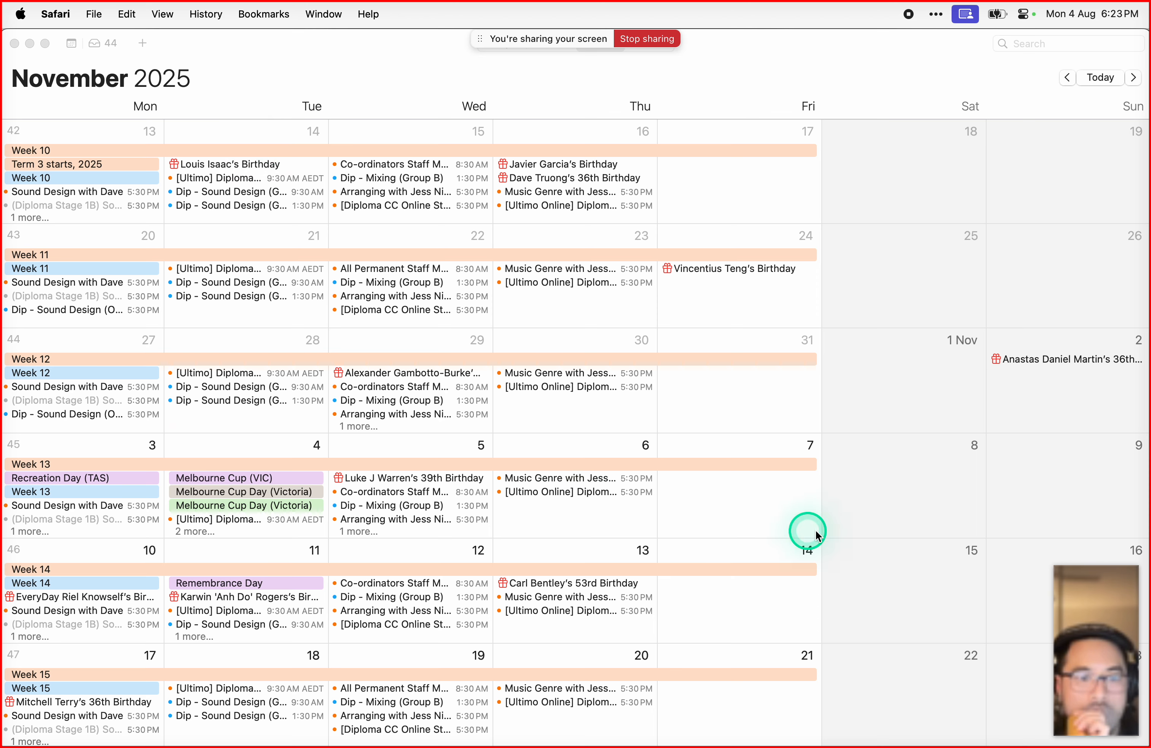
scroll(964, 489, down, 3)
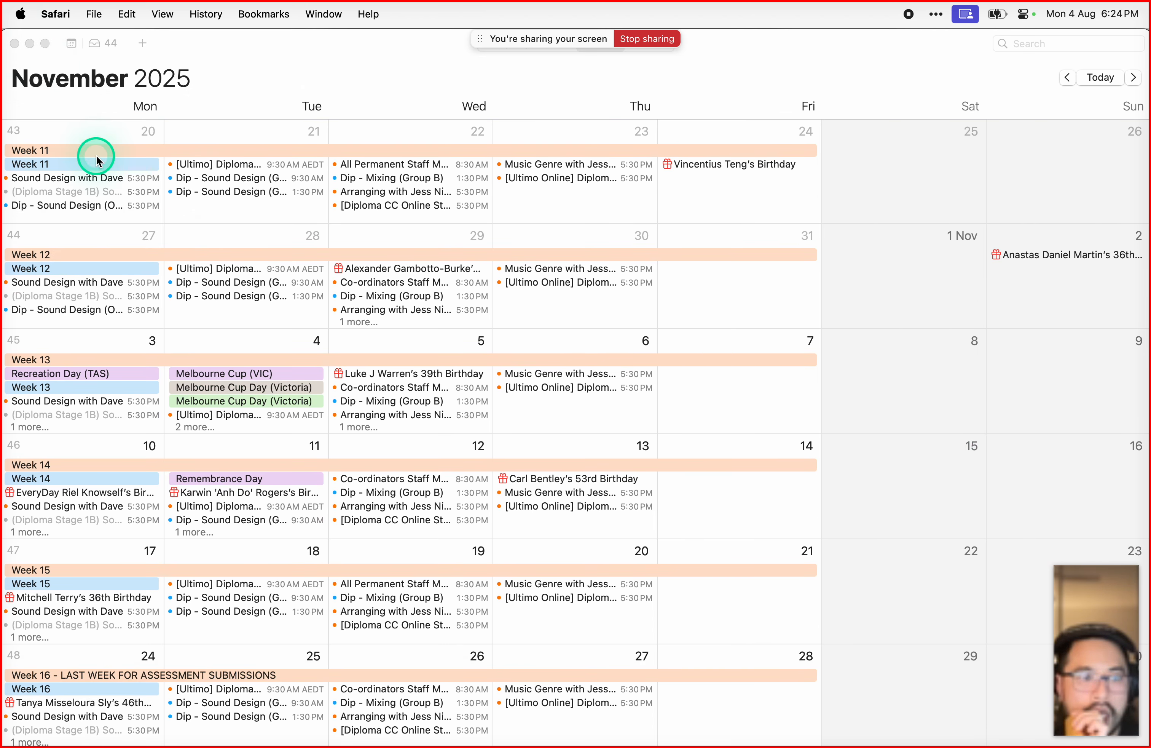
scroll(96, 156, up, 1)
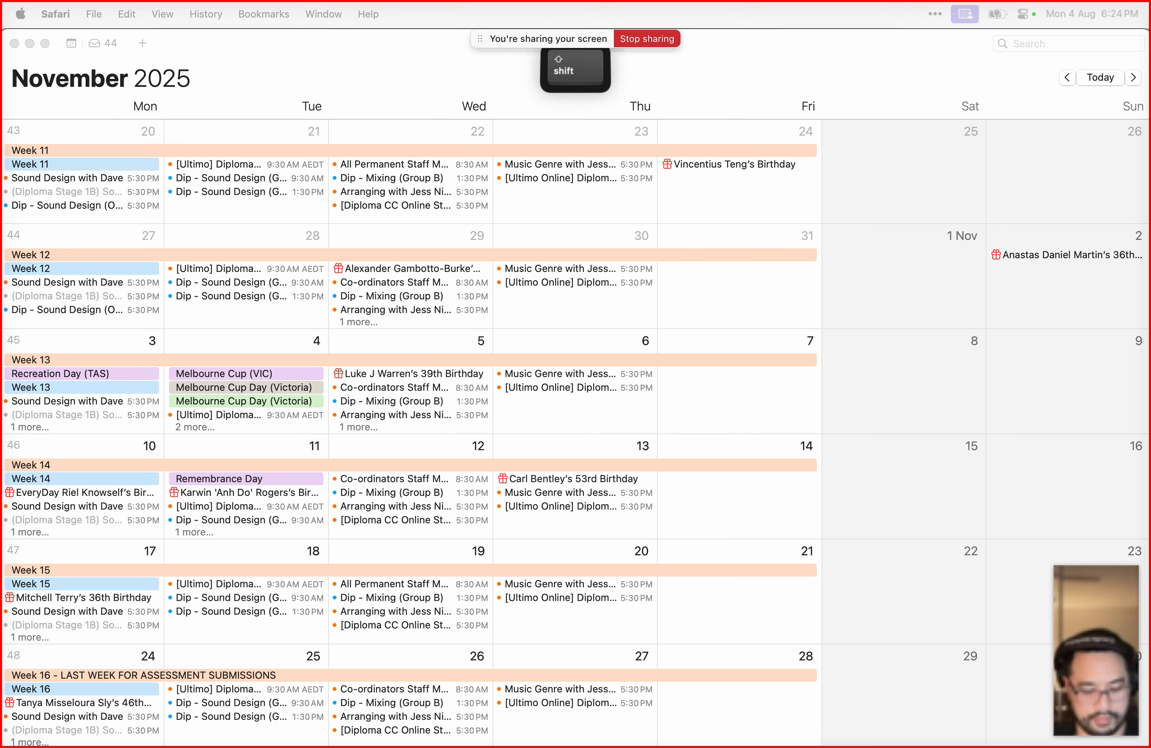
key(shift+y)
key(space)
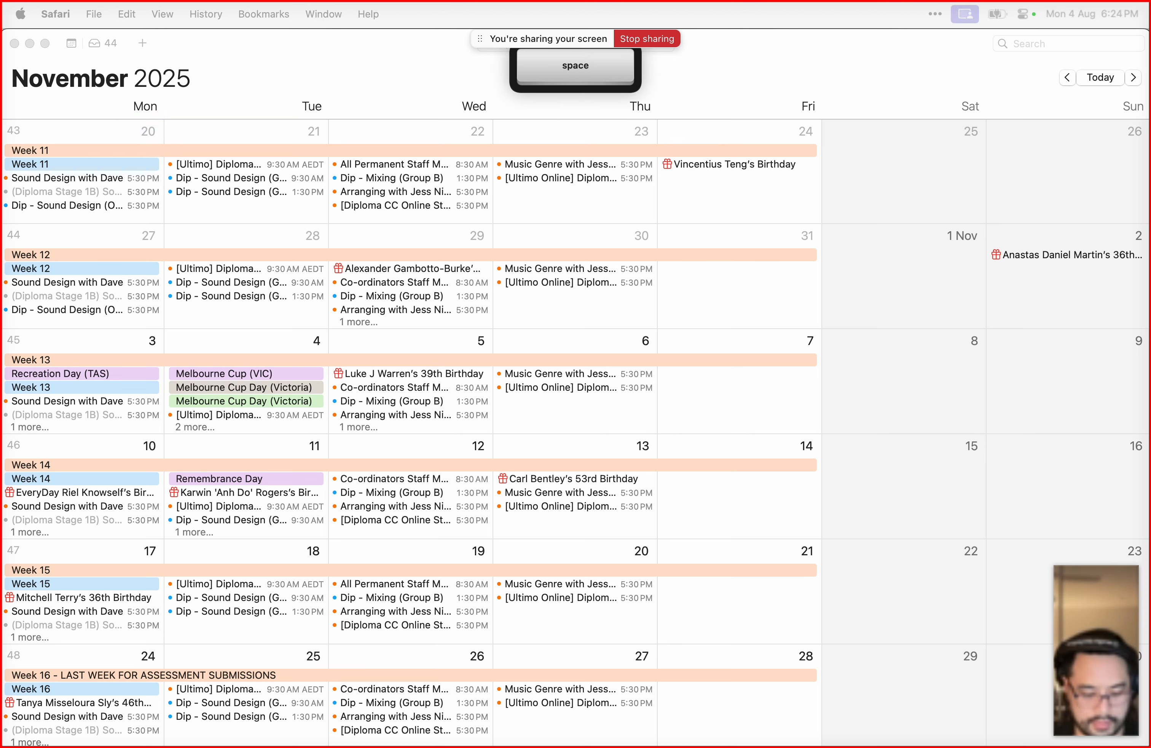
text(prr.)
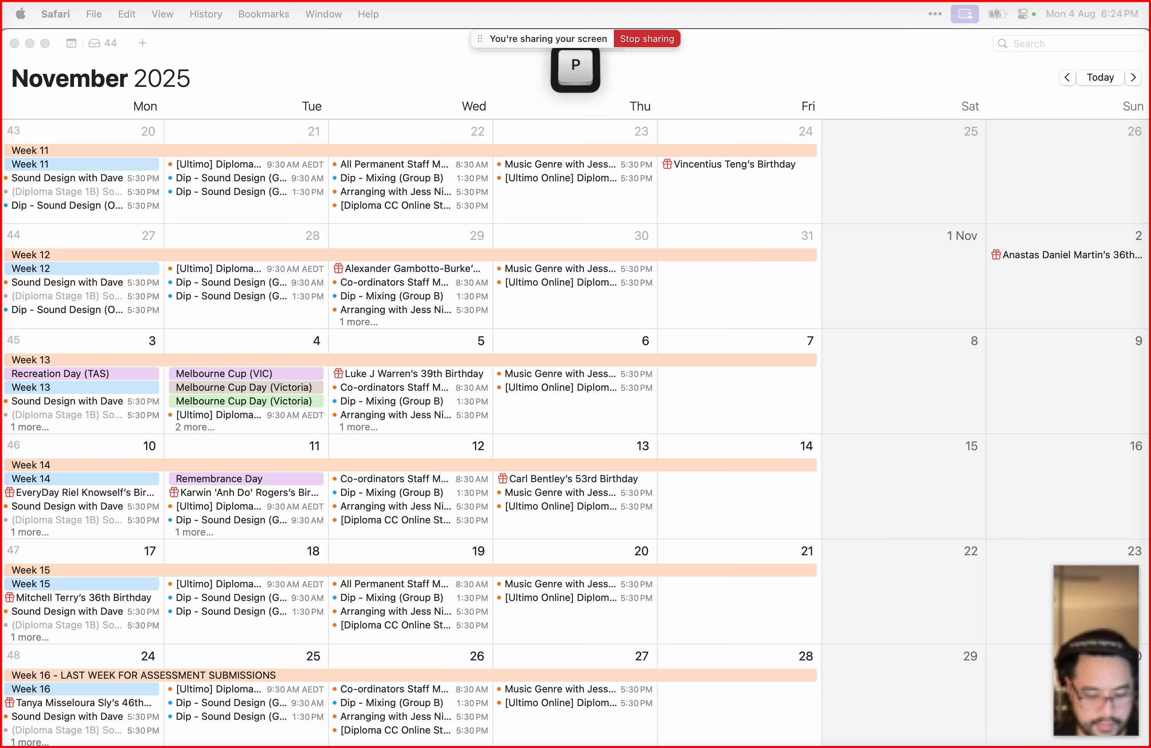
text( Ile)
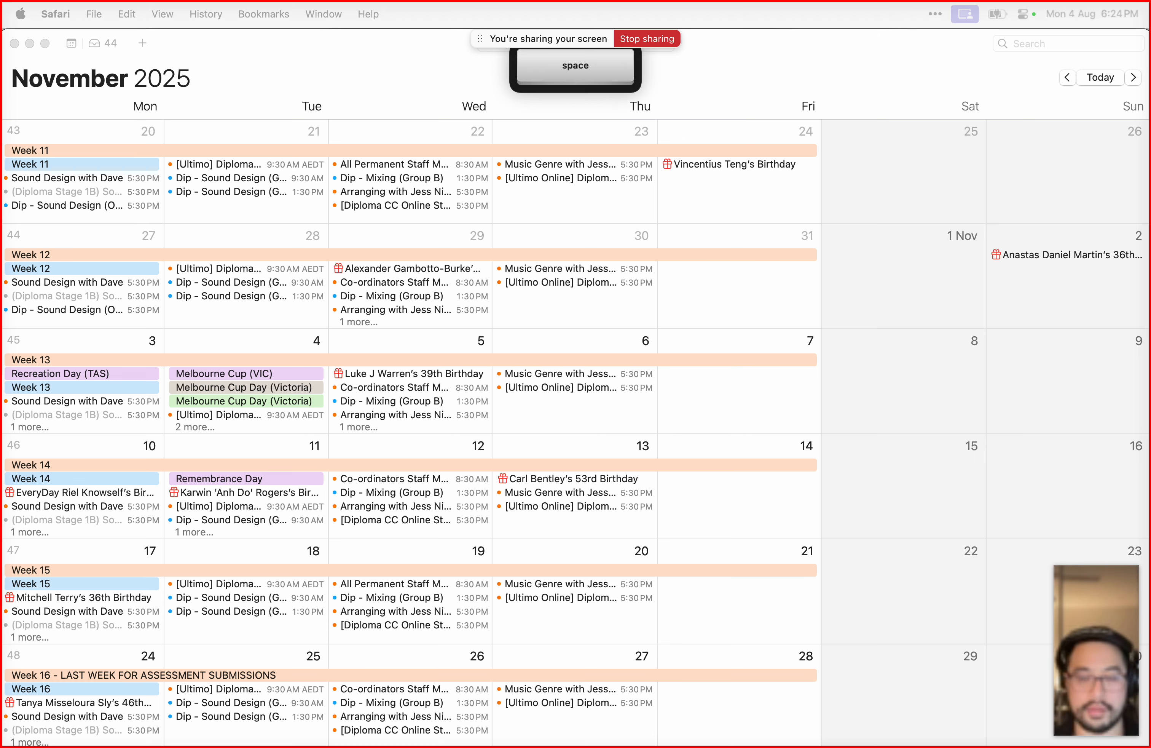
key(Return)
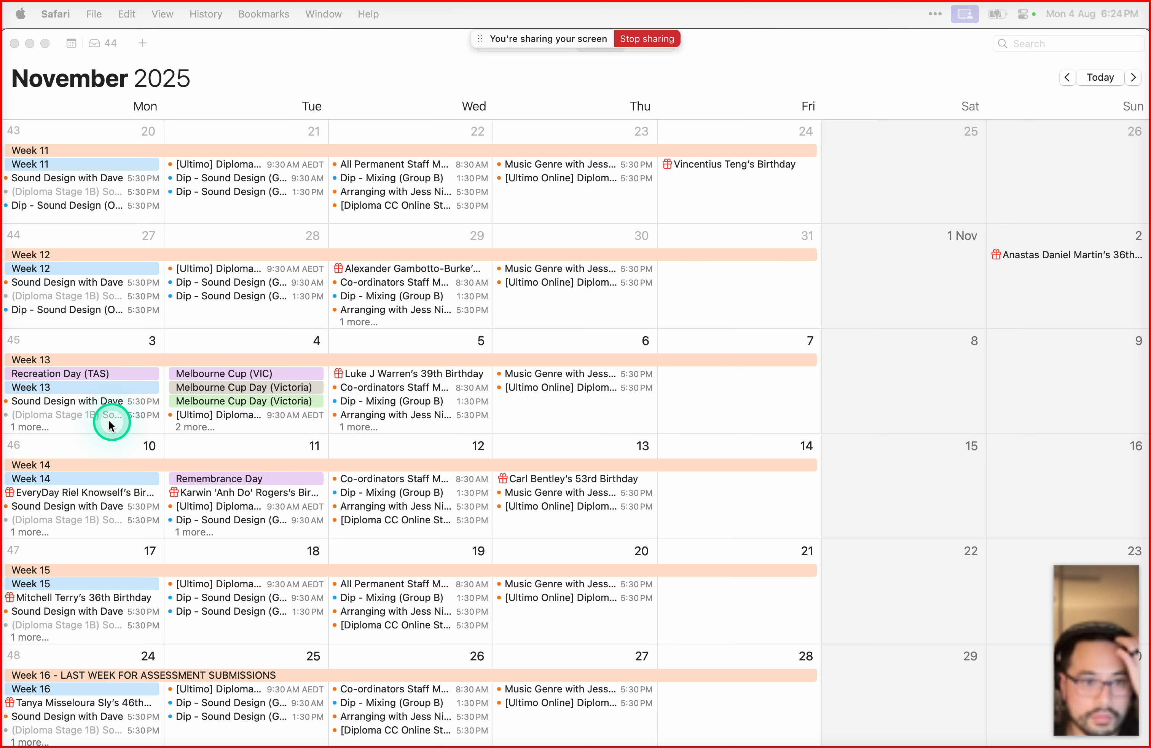
Step: Back in Teams, open the [Sound Design] Skills Assessment (A&B) draft and set its due date to Sun, 16 Nov 2025
click(28, 45)
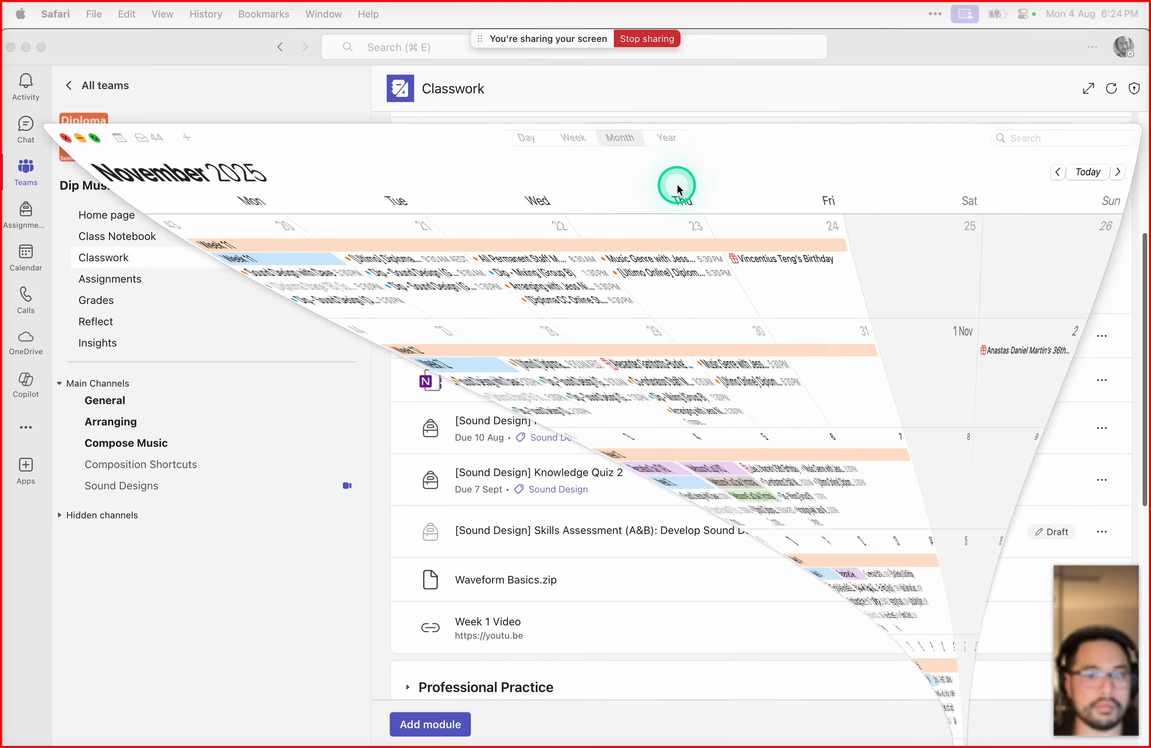
click(1095, 537)
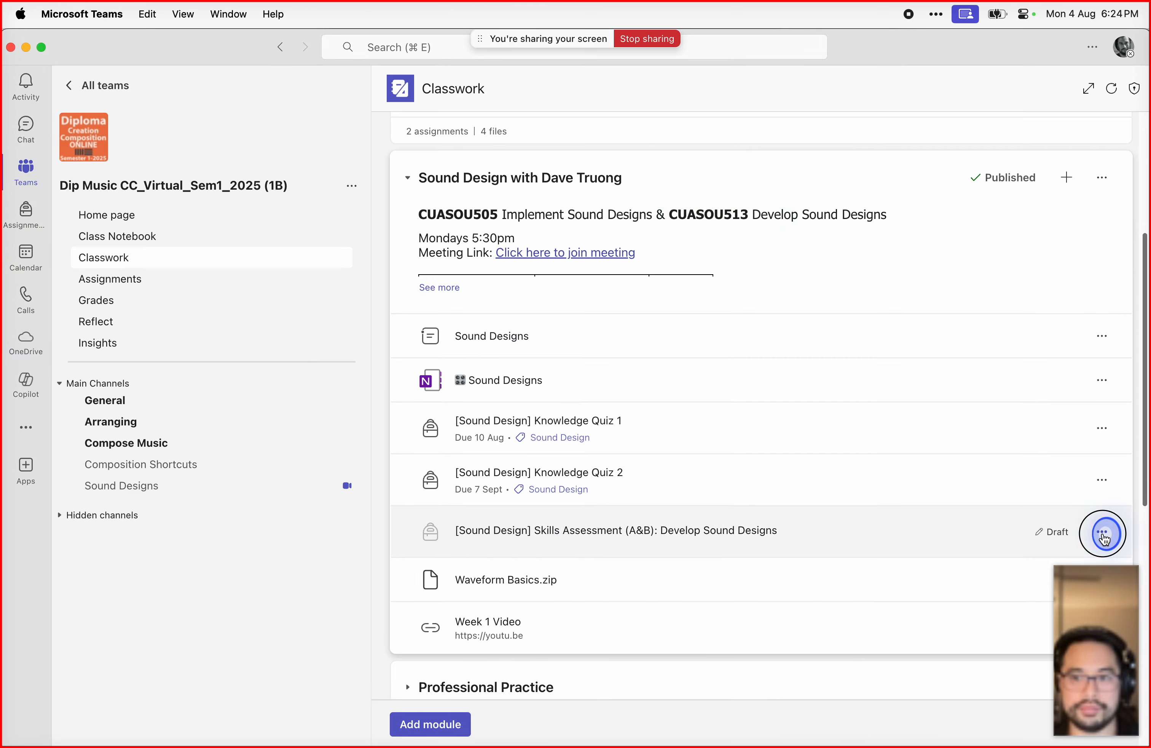
click(721, 536)
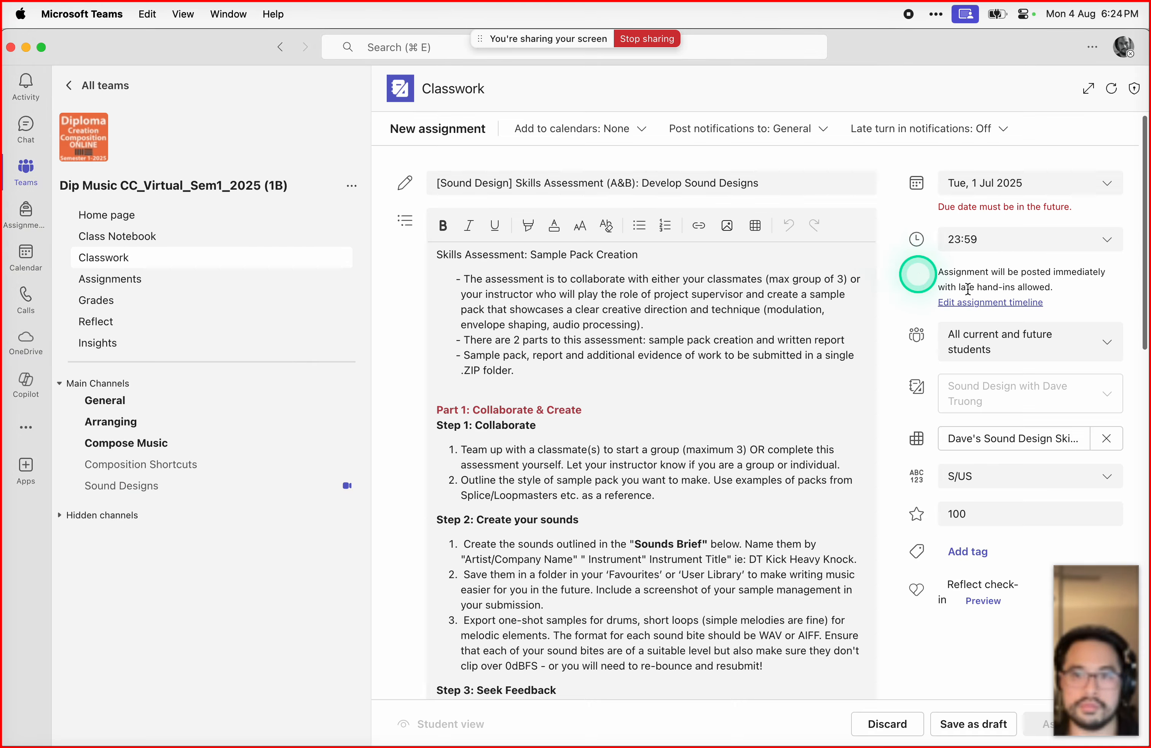
click(1043, 183)
click(1097, 212)
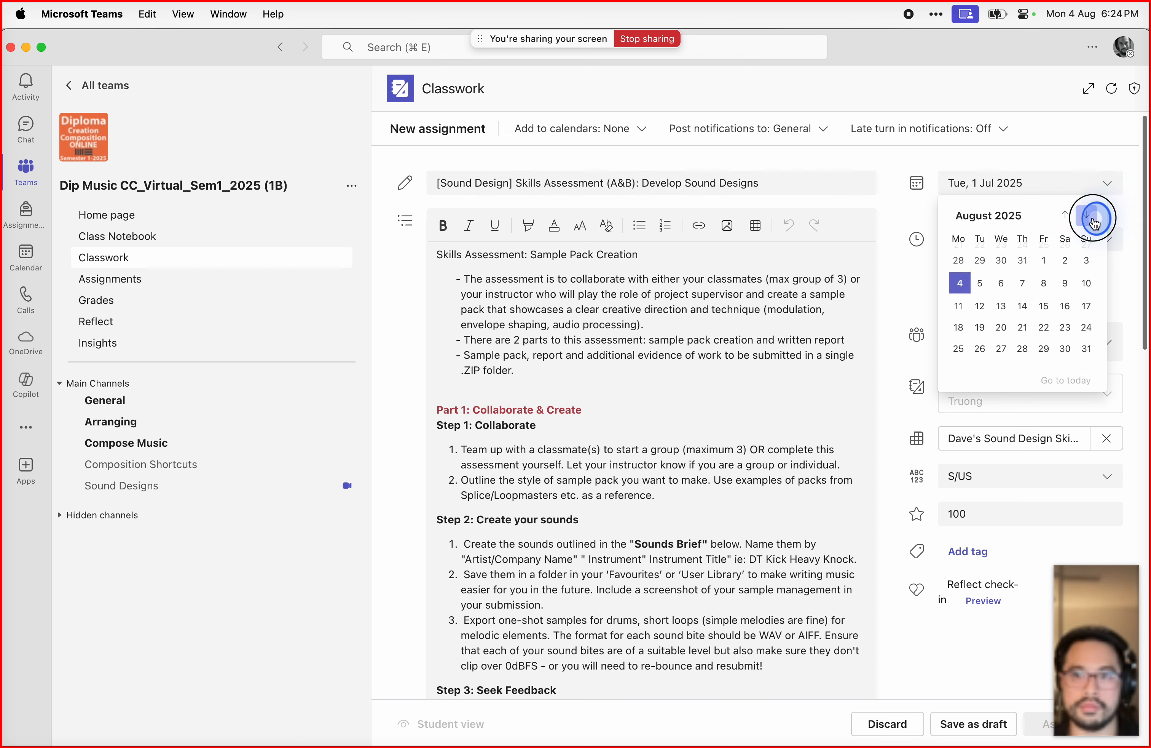
click(1087, 214)
click(1088, 214)
click(1087, 214)
click(1081, 299)
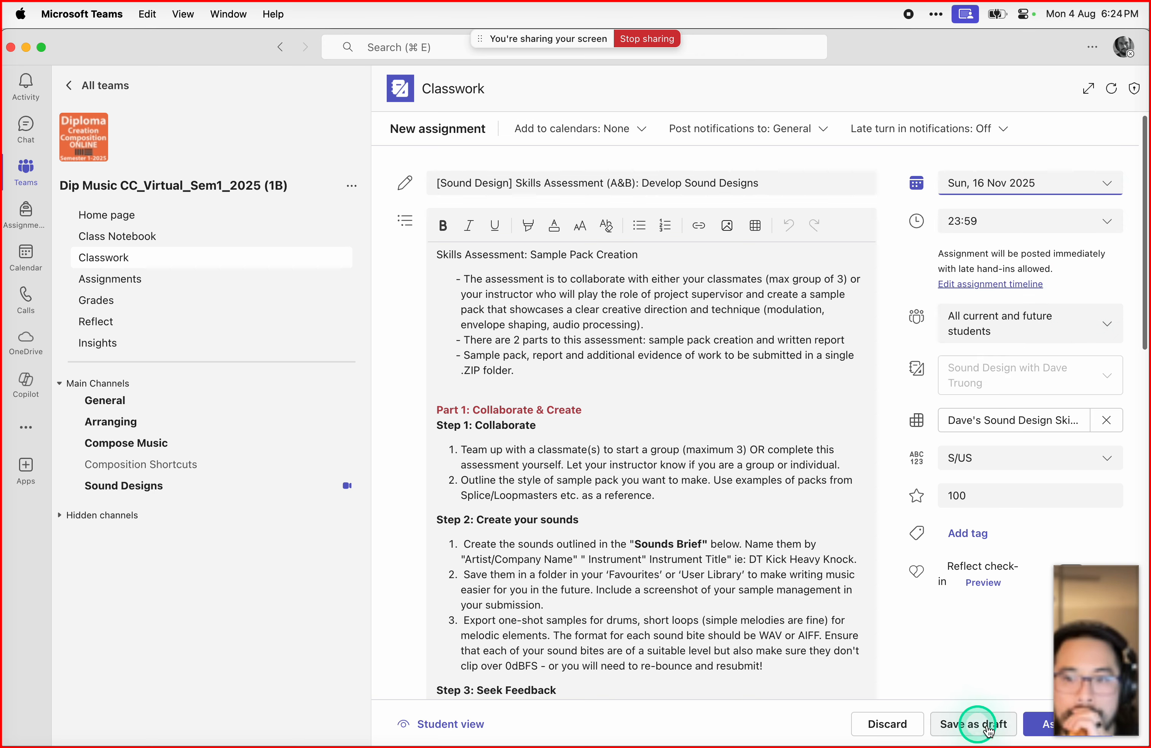
click(1038, 727)
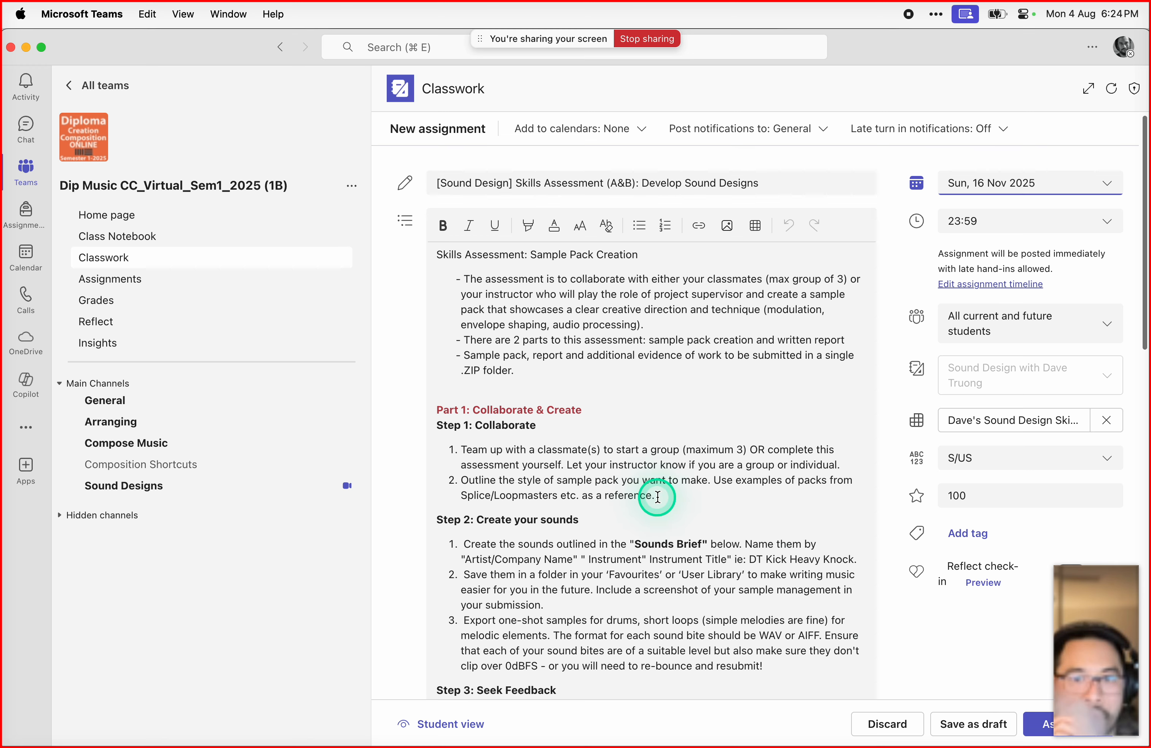
Step: Review the Skills Assessment brief and student selection, and check the semester's final weeks in the Calendar app
scroll(667, 495, down, 3)
scroll(670, 493, up, 3)
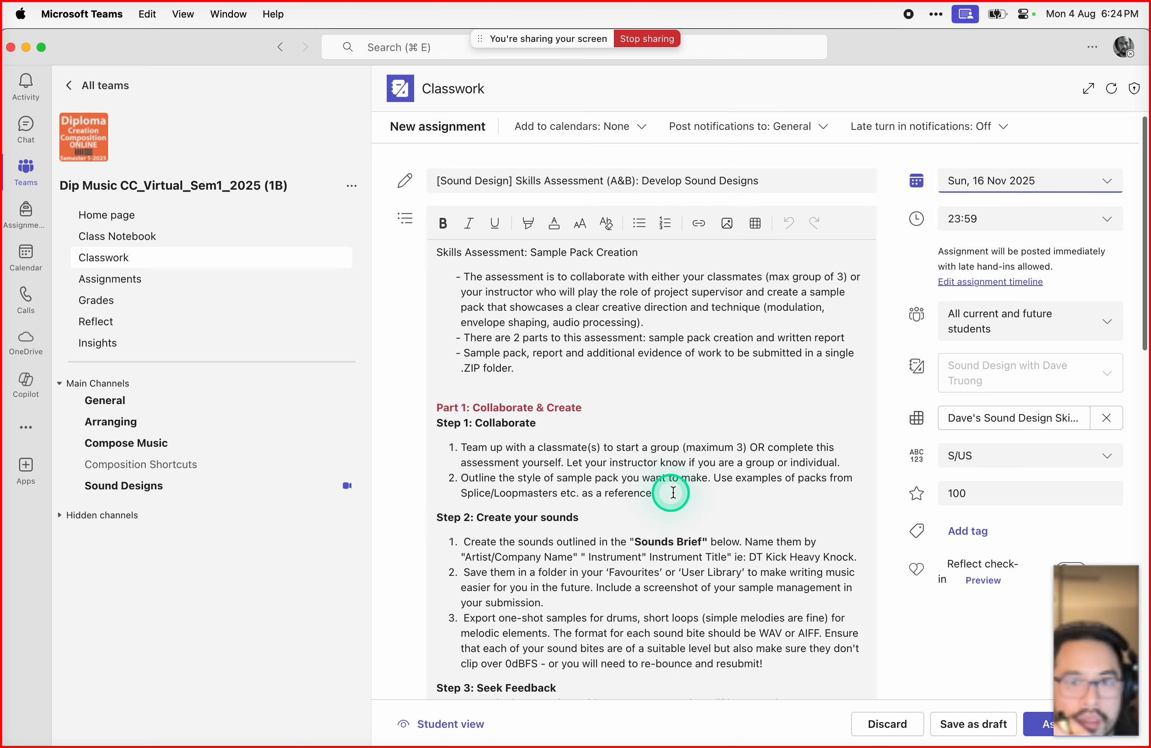
scroll(673, 492, down, 15)
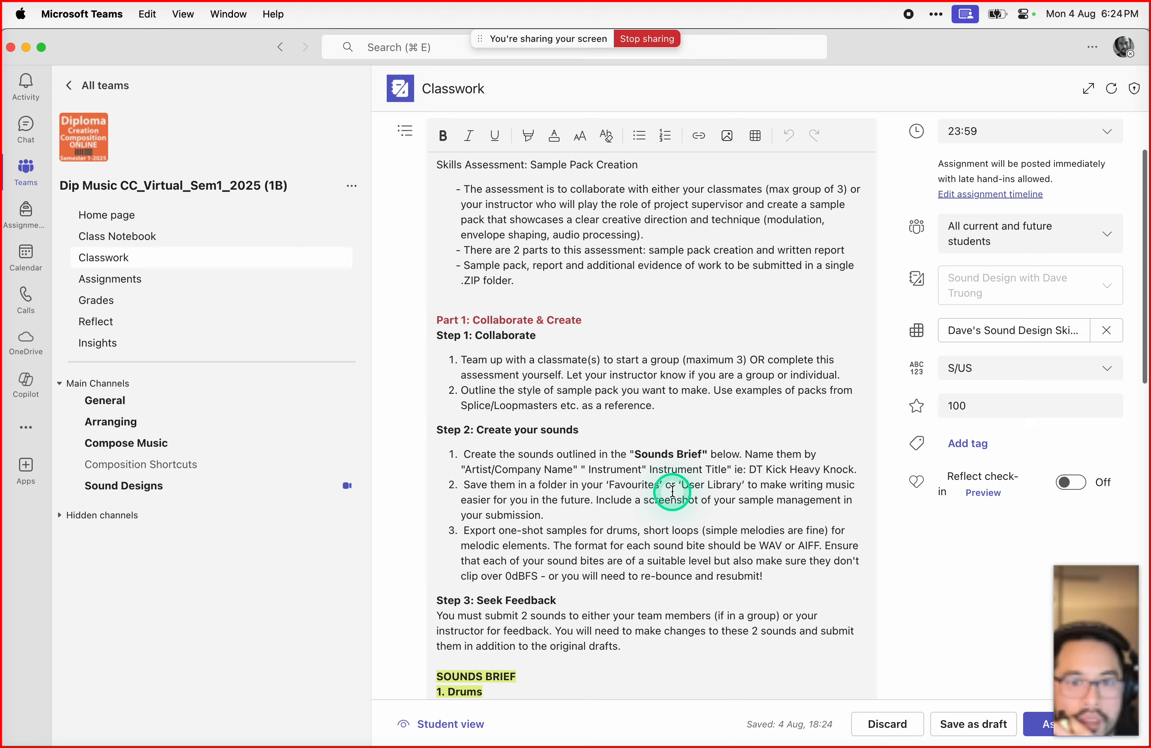
scroll(673, 492, down, 6)
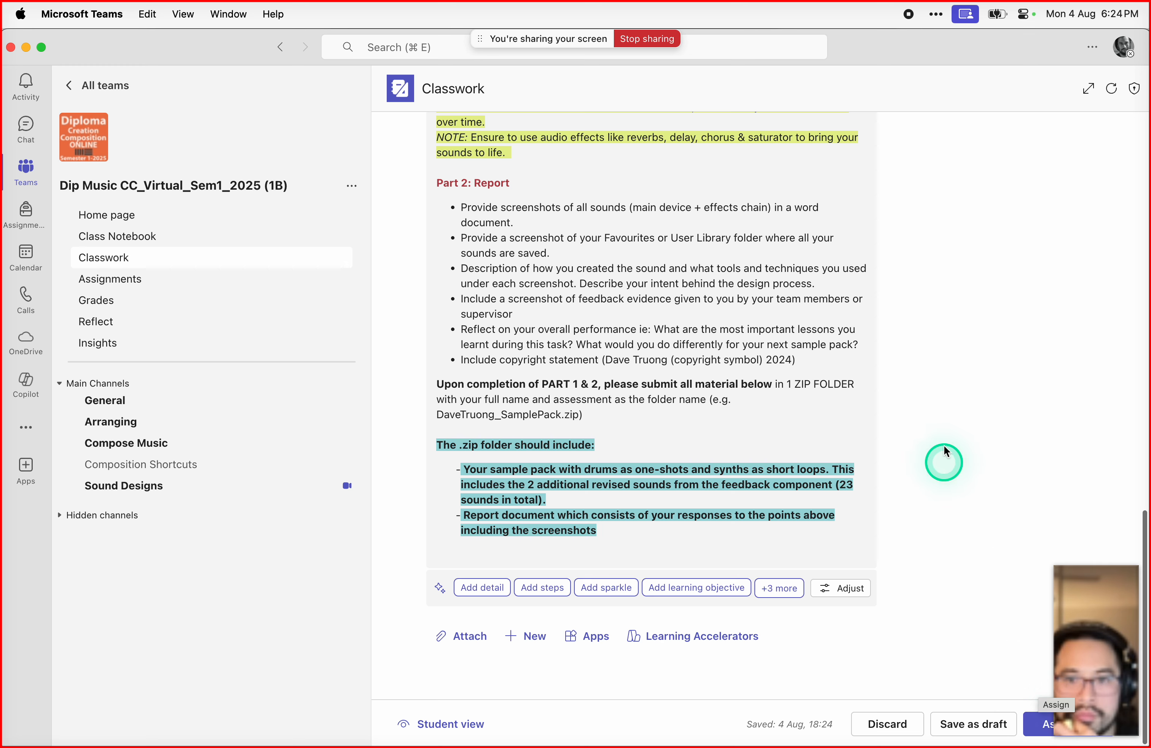
scroll(945, 457, up, 20)
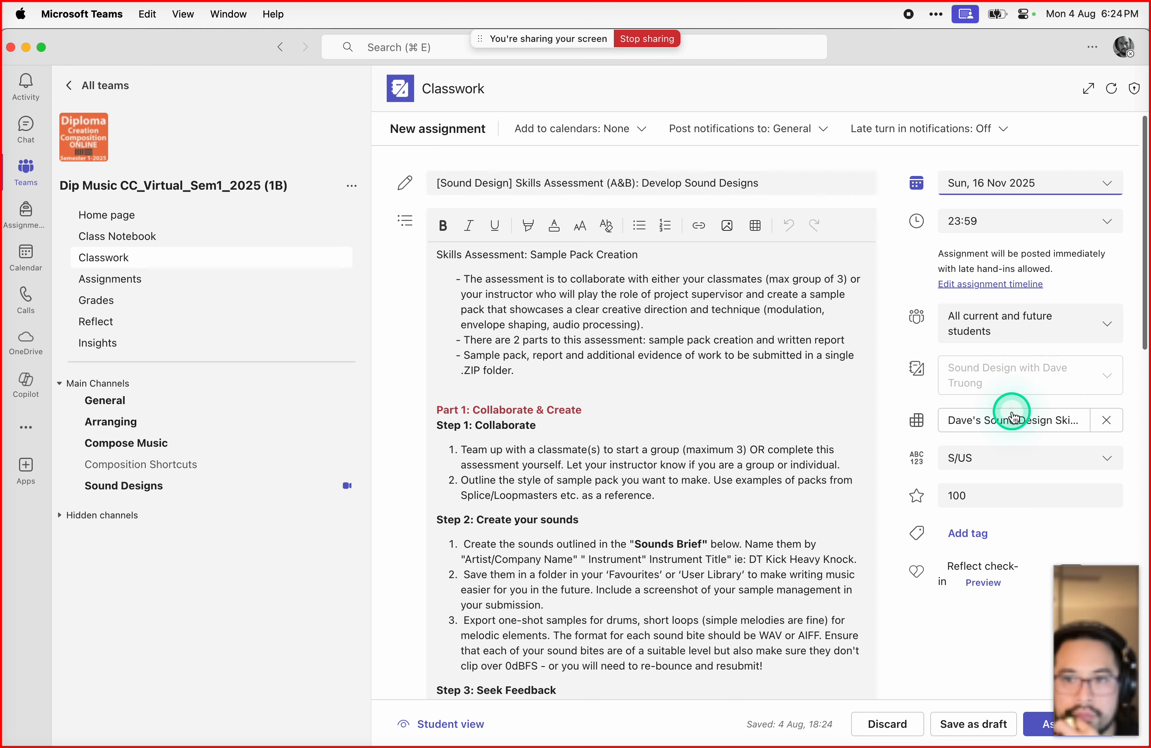
click(1023, 320)
click(1023, 319)
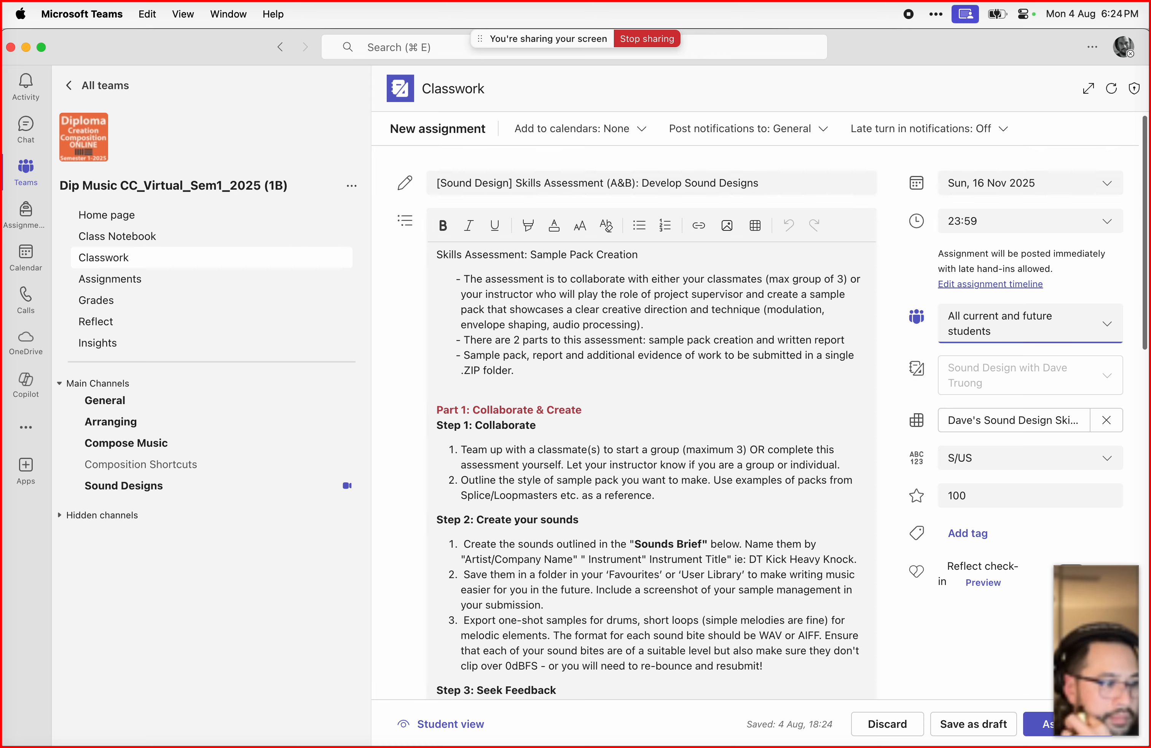
key(super+Tab)
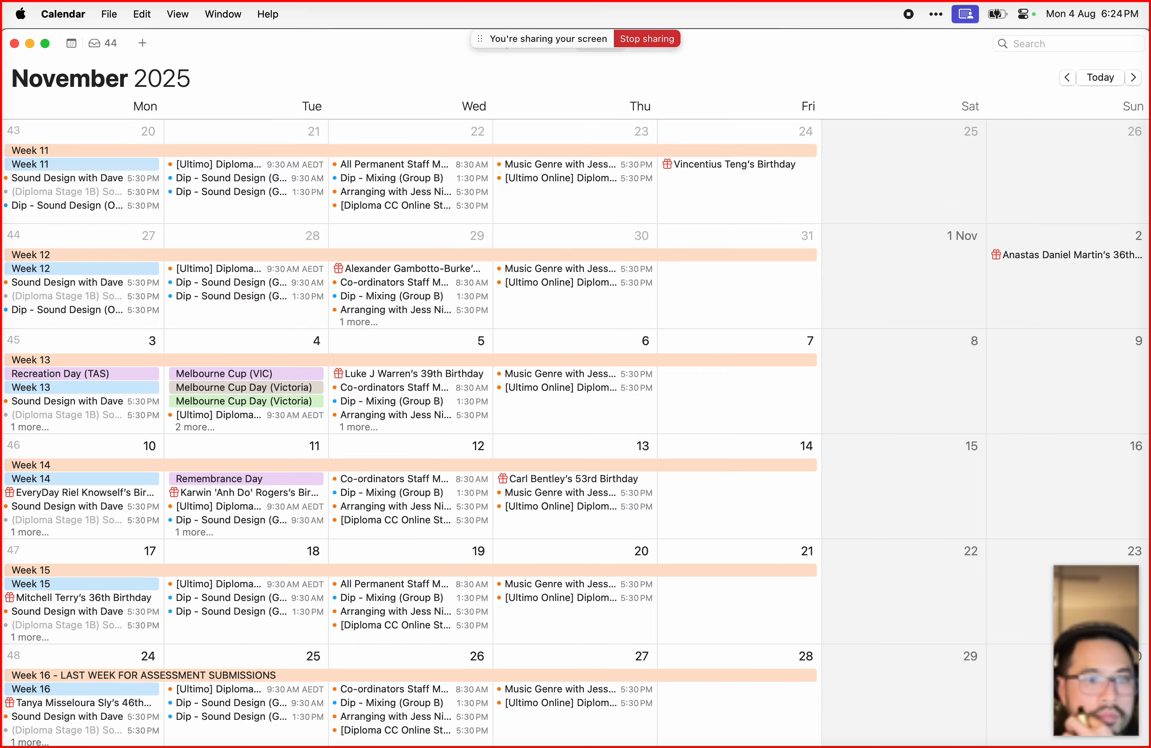
scroll(212, 429, down, 5)
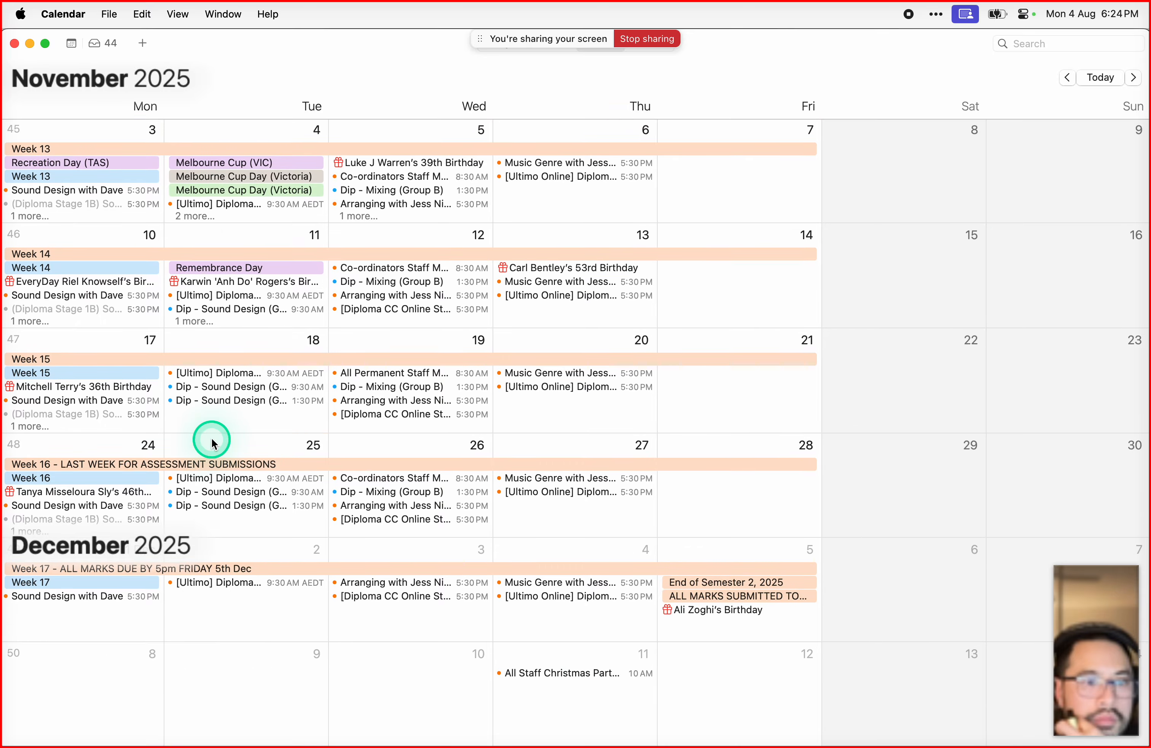
click(28, 44)
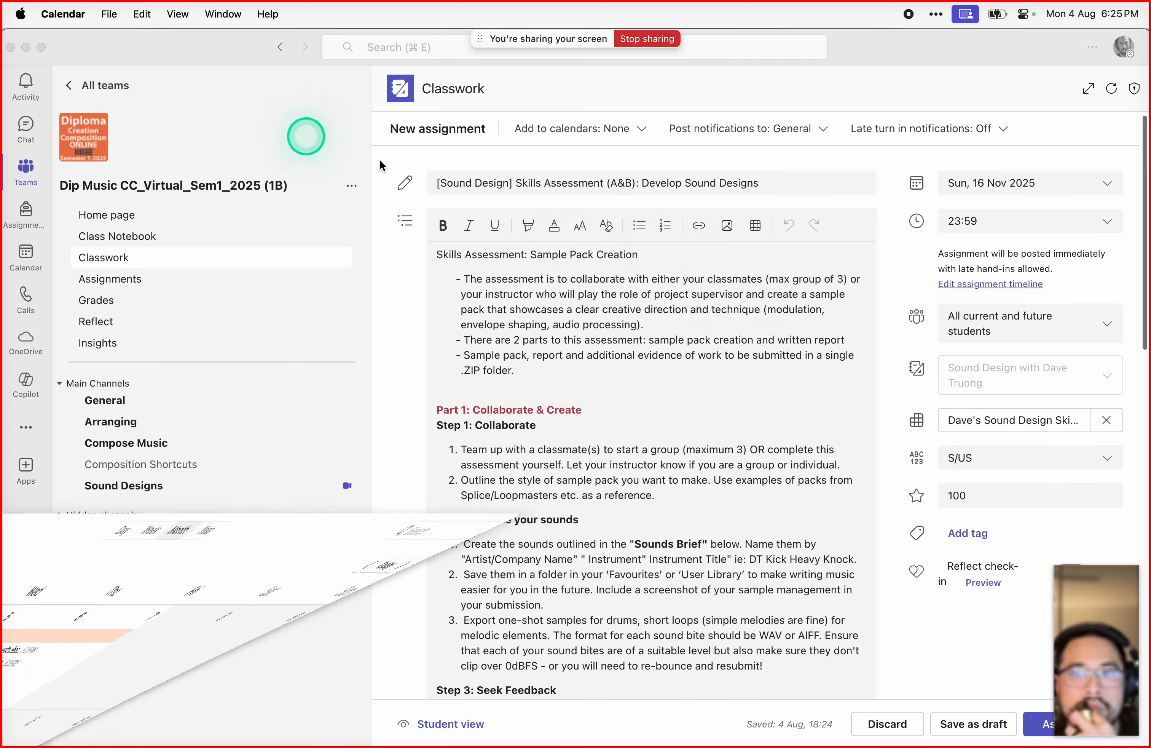
Step: Assign the [Sound Design] Skills Assessment (A&B): Develop Sound Designs and return to the Sound Design module in Classwork
click(1037, 732)
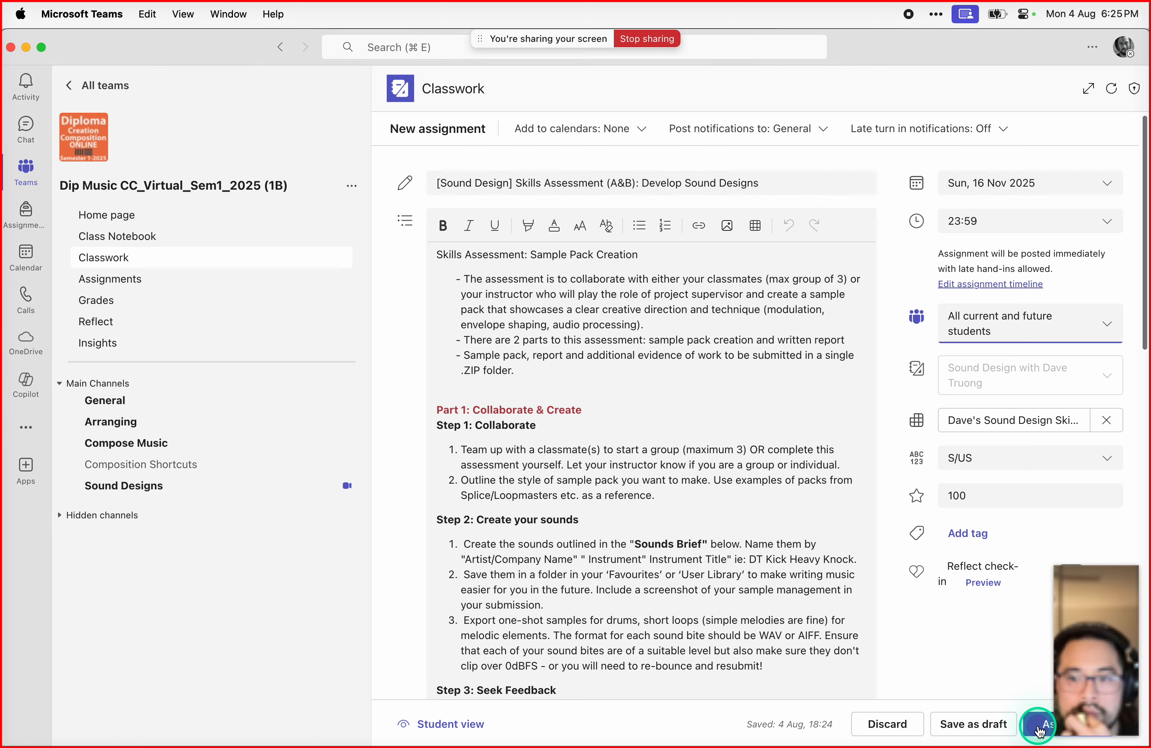
click(1036, 724)
scroll(757, 437, down, 10)
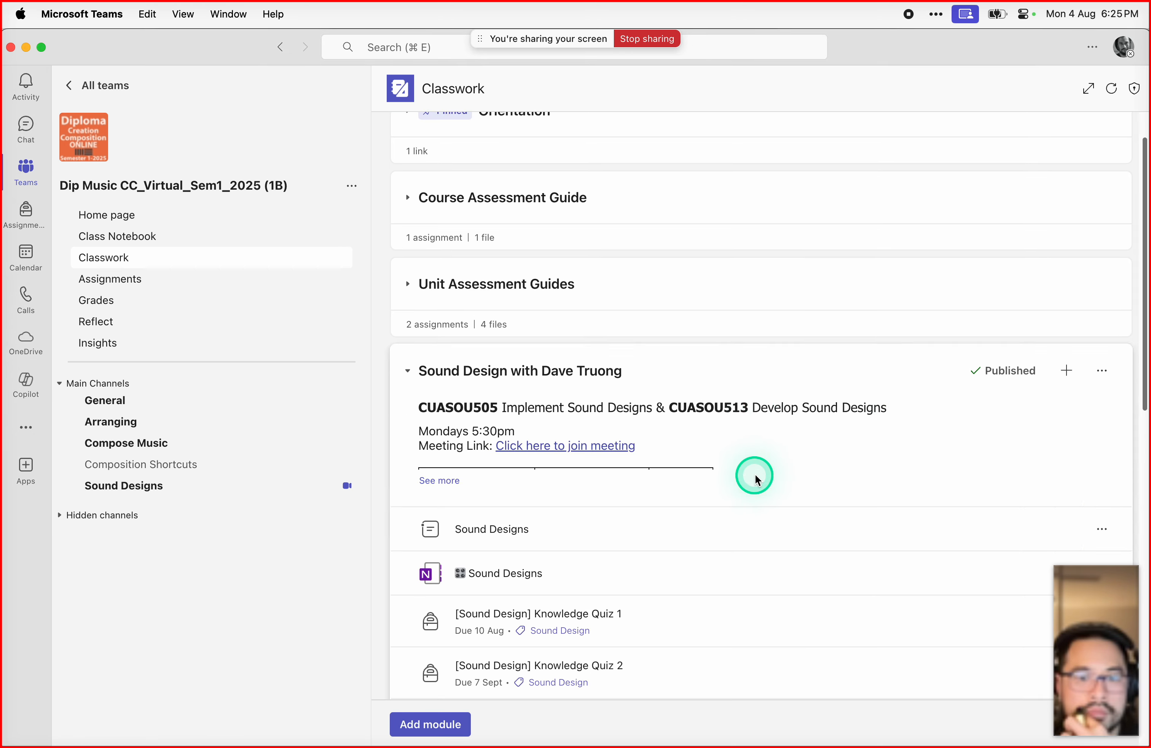
Step: Review the assessments and due dates listed in the Sound Design module in Classwork and minimise the Teams window
scroll(765, 467, up, 3)
scroll(760, 469, down, 2)
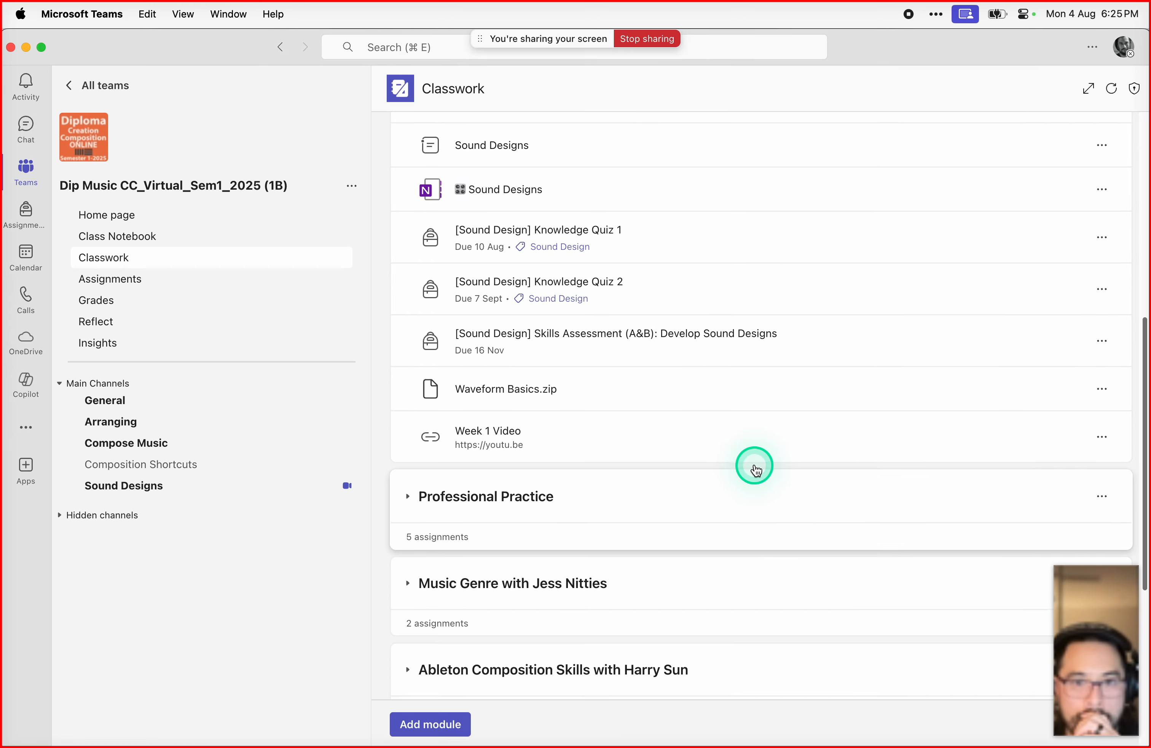
scroll(755, 469, up, 2)
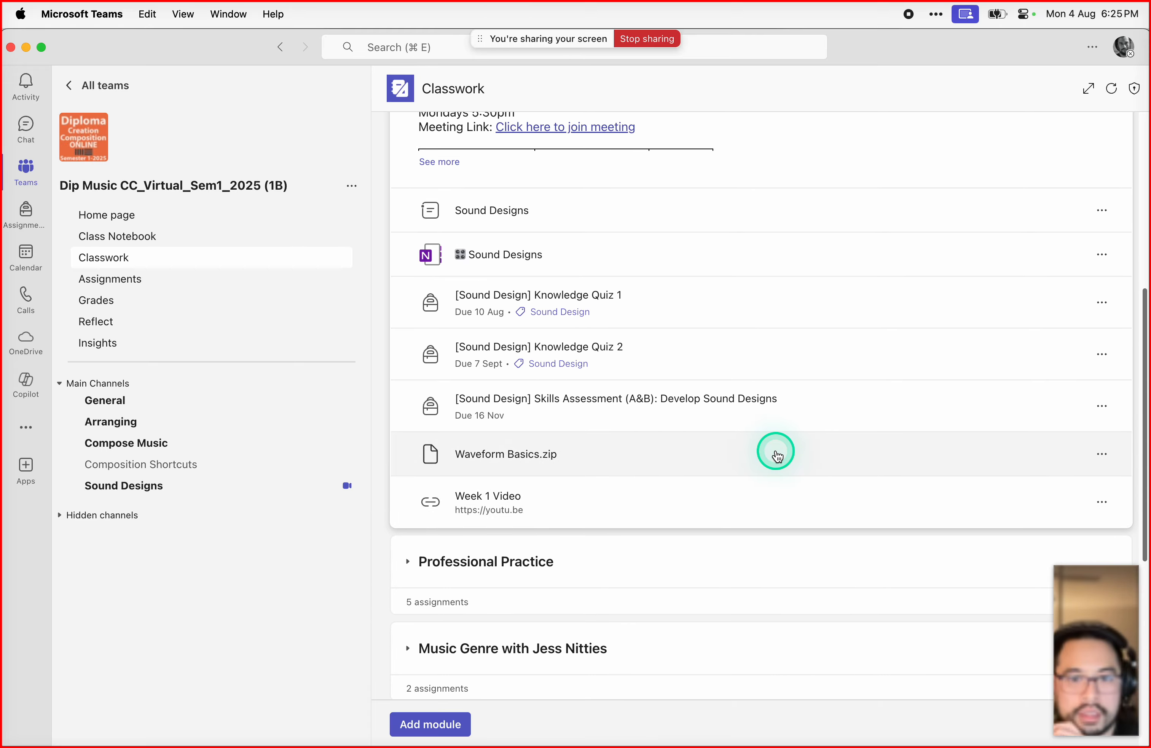
scroll(775, 451, up, 1)
click(27, 47)
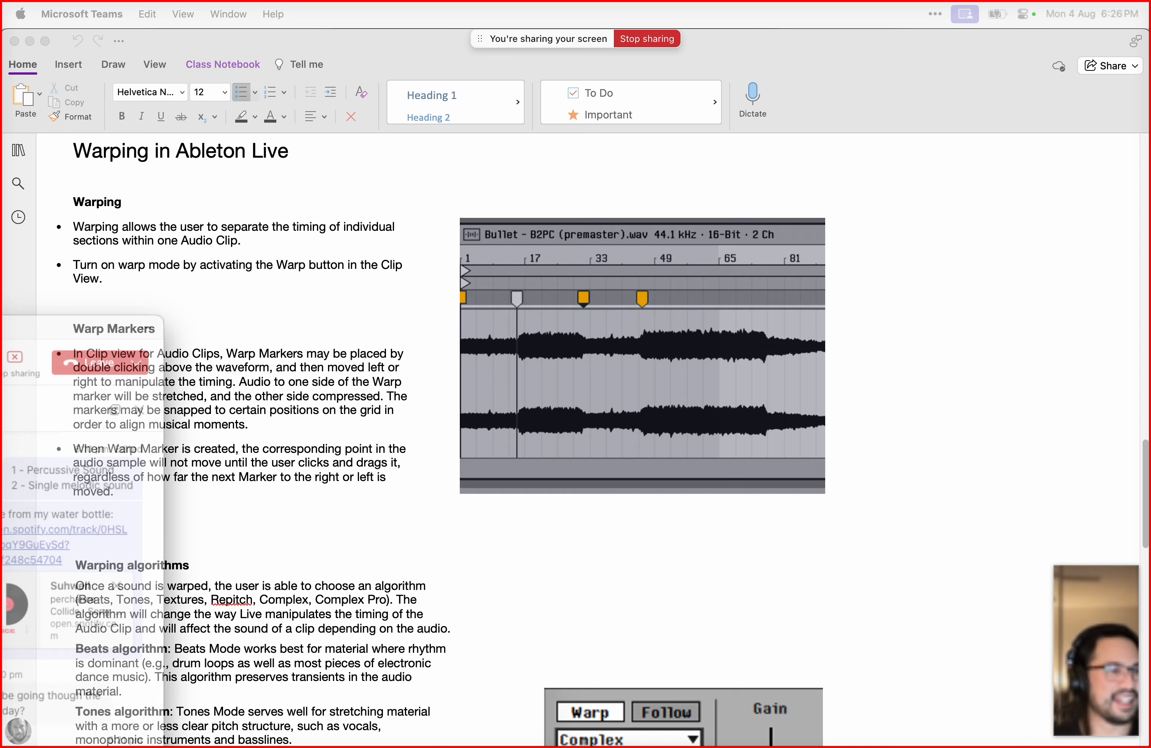
Step: Bring up the Sound Design meeting window, read the latest chat messages about the assessments and sounds, and move the window off the screen
drag(1, 7, 437, 5)
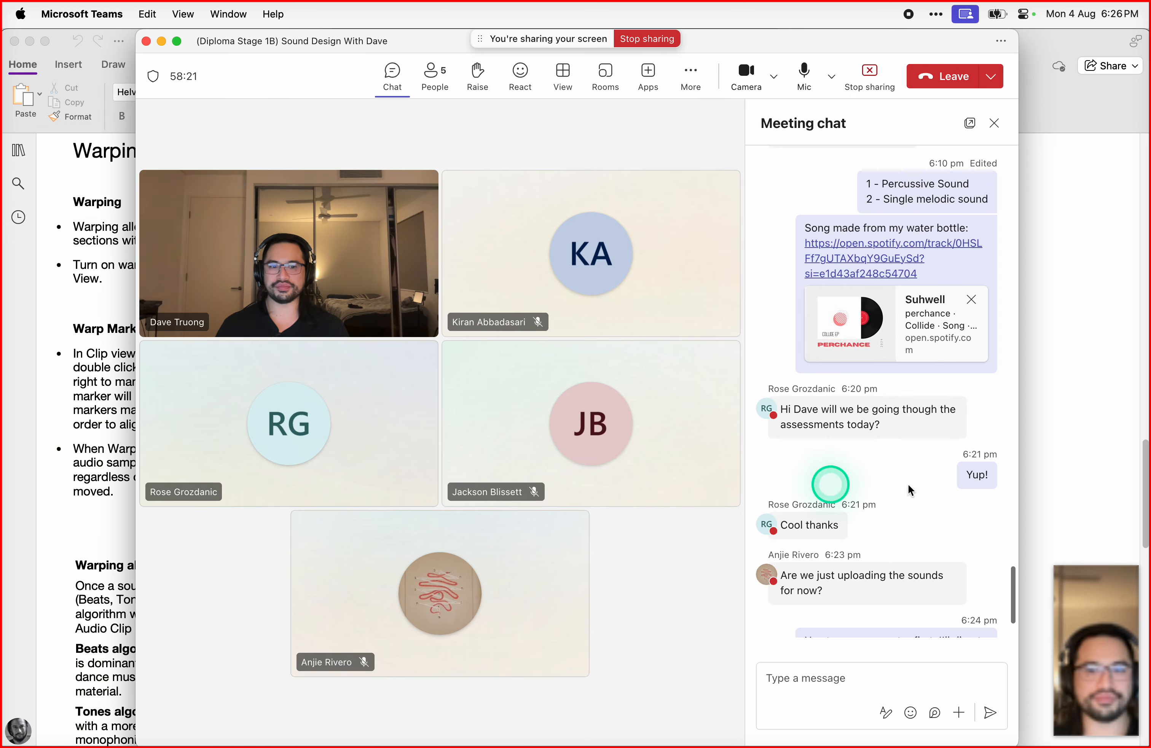
scroll(959, 523, down, 3)
mouse_move(959, 523)
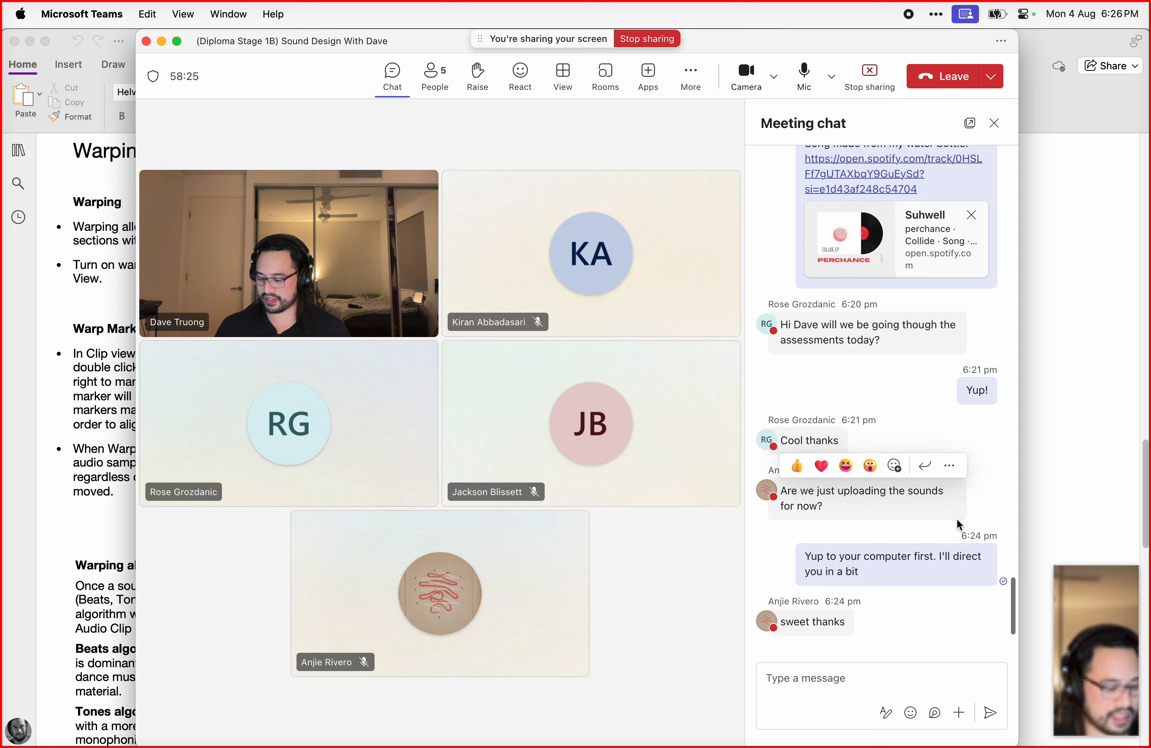
click(647, 493)
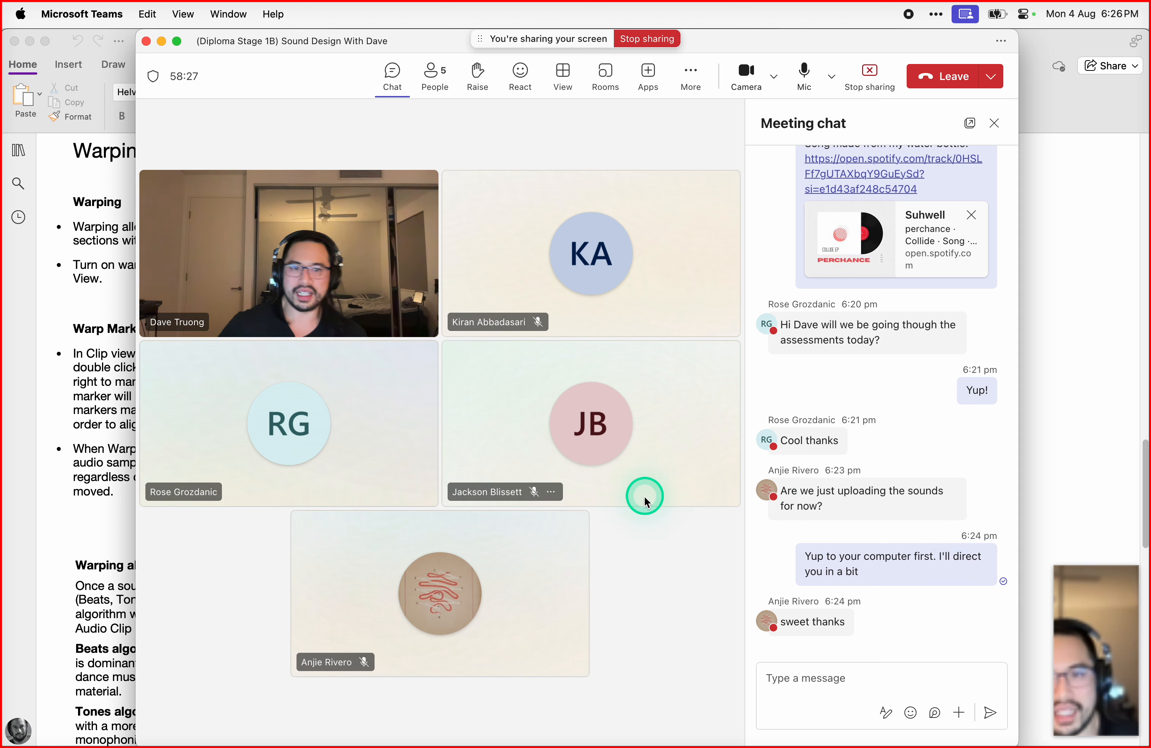
click(715, 102)
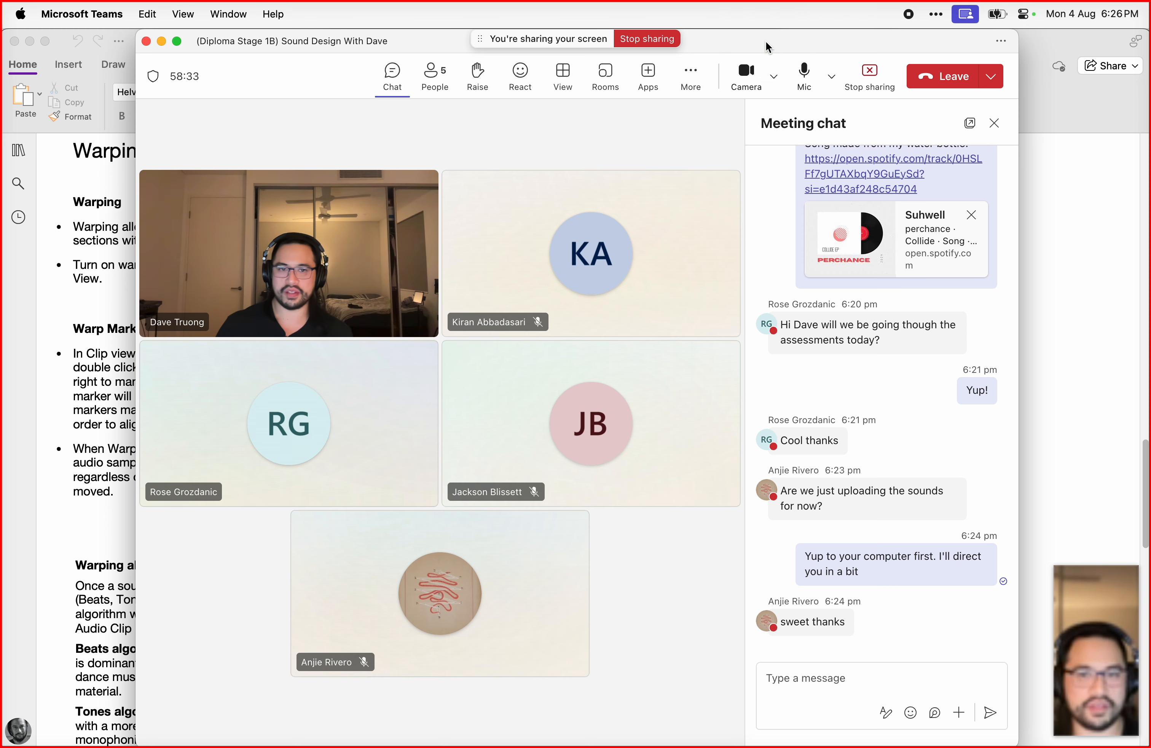
drag(771, 36, 757, 33)
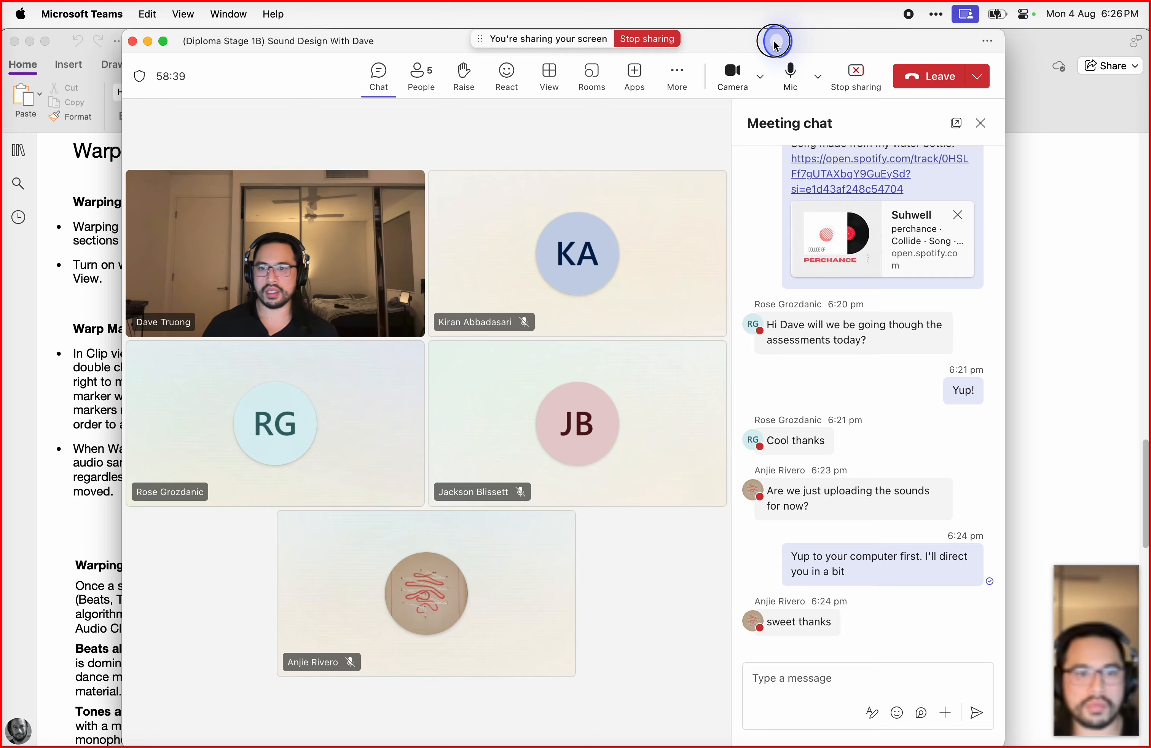
drag(774, 42, 145, 745)
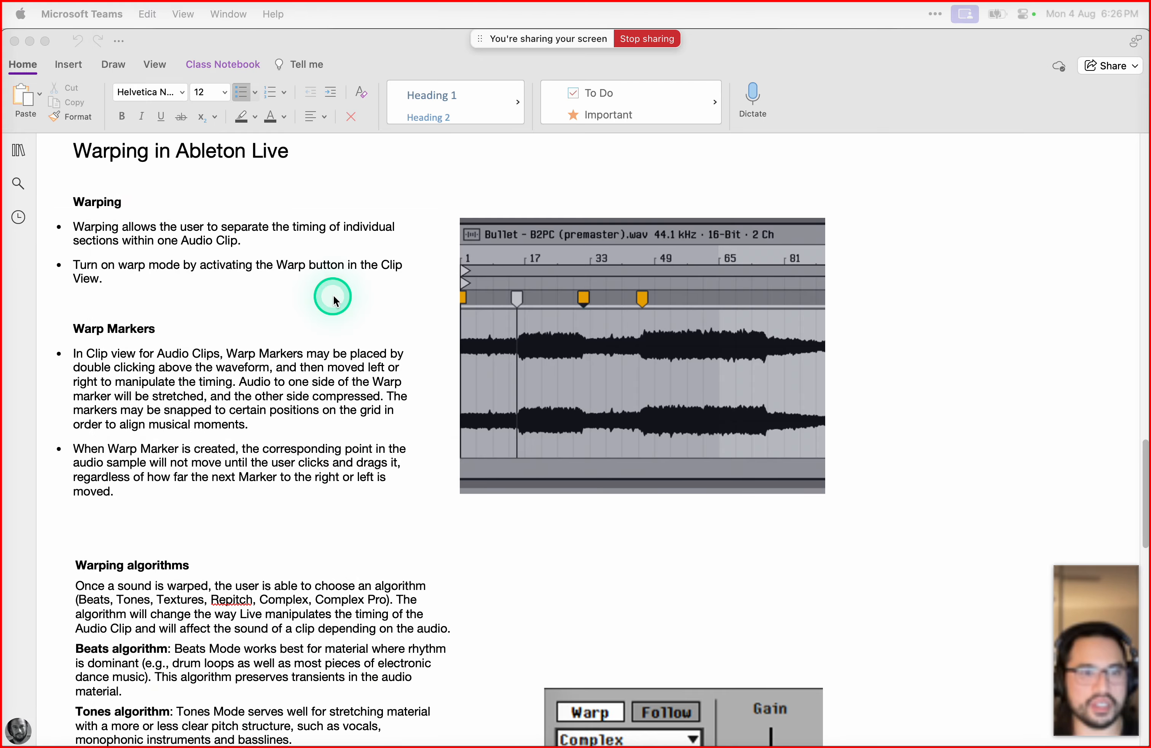
Step: Clear the OneNote, Ableton Live and rekordbox windows off the screen and dismiss the Mirror Magnet welcome window
click(30, 40)
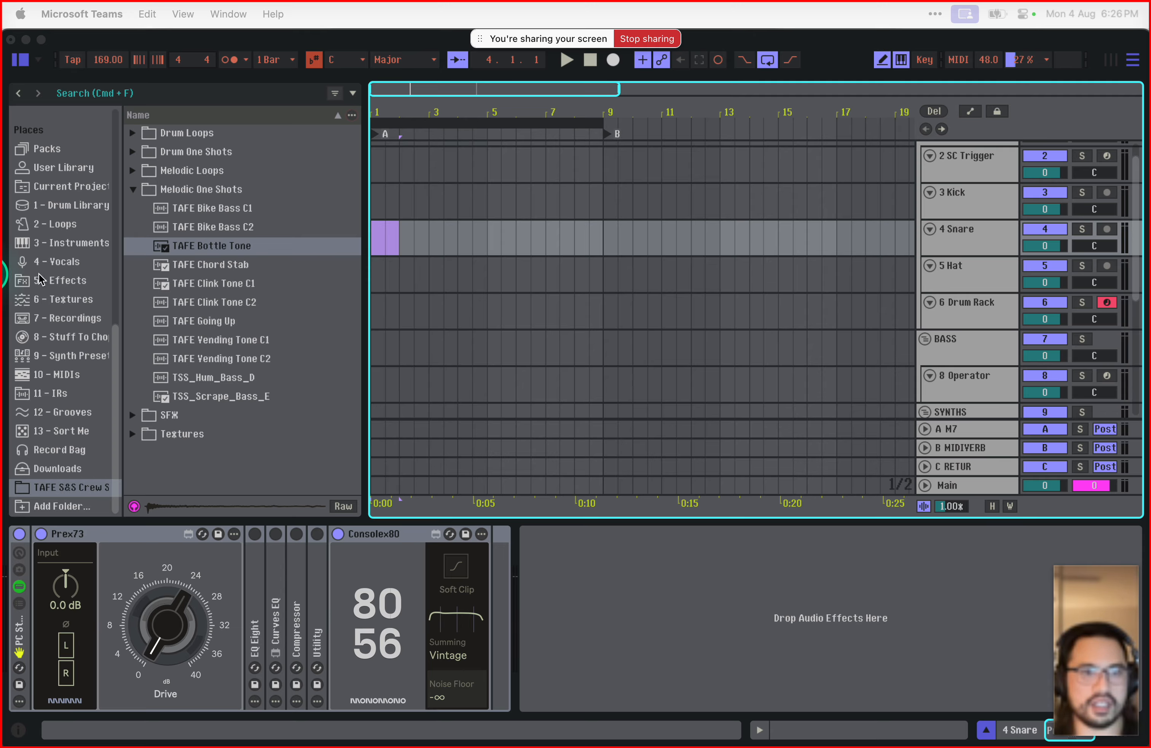
click(27, 40)
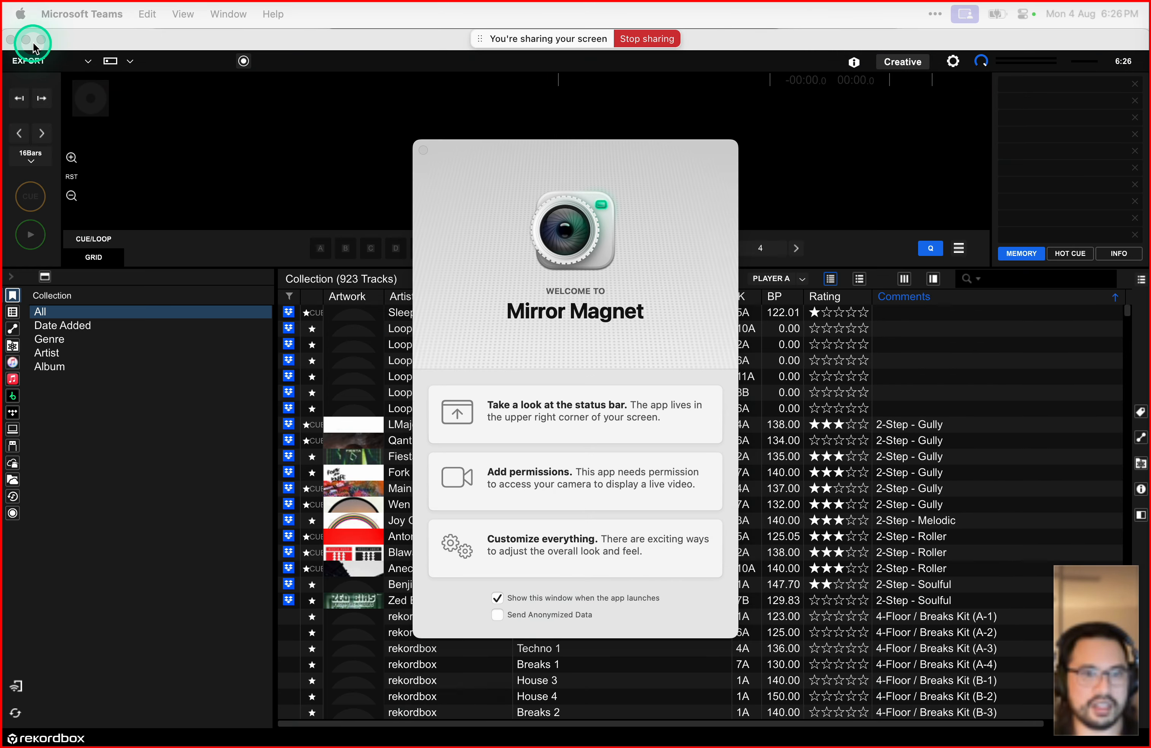
click(423, 150)
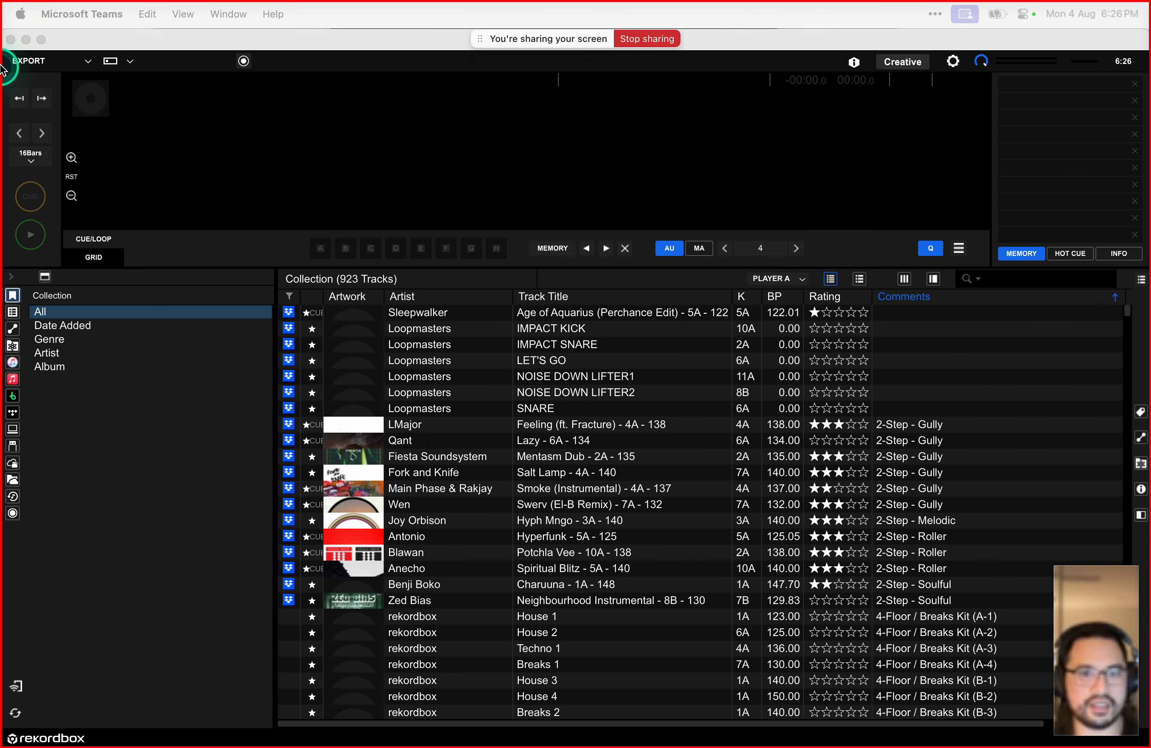
click(87, 32)
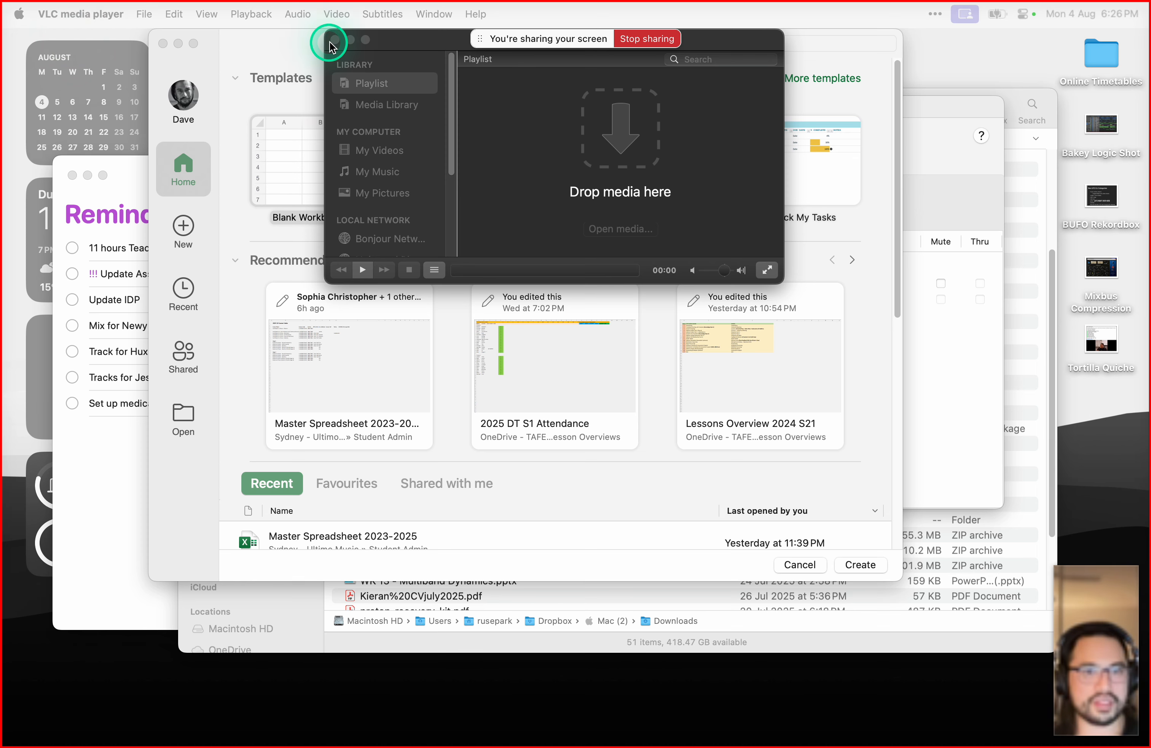
Step: Close VLC, quit Excel, and close the remaining Audio MIDI Setup, Finder and Reminders windows to clear the desktop
click(329, 42)
click(286, 47)
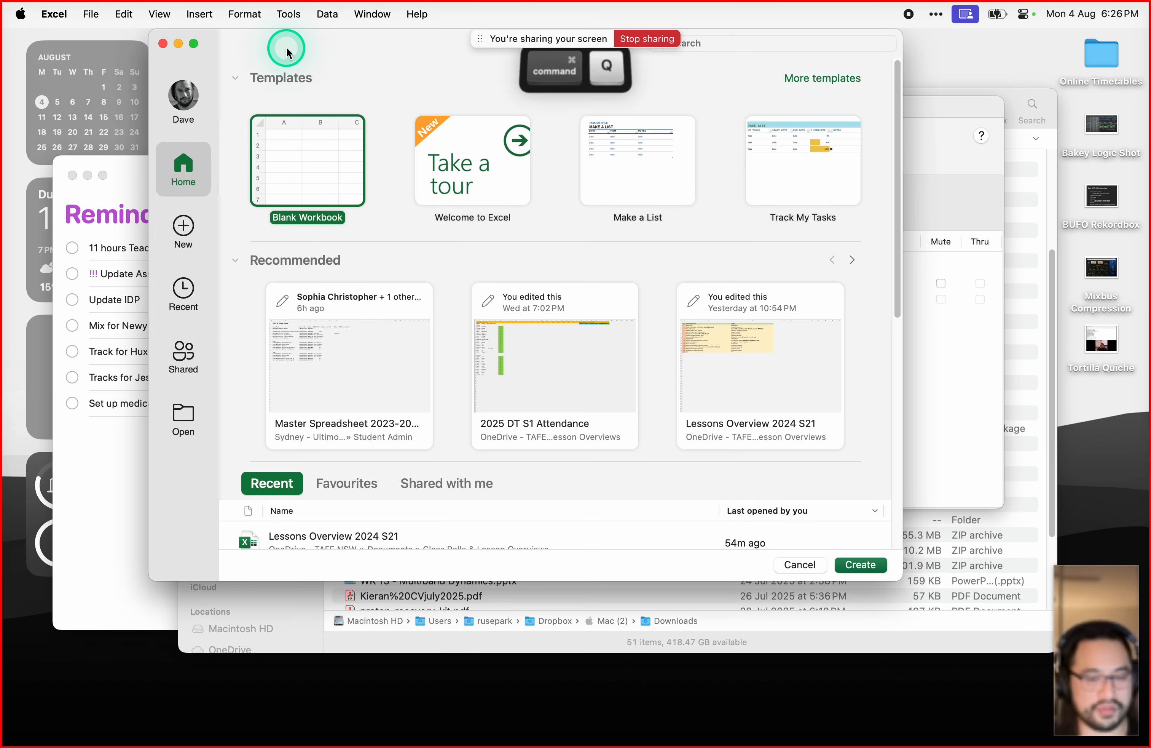
key(super+q)
click(410, 106)
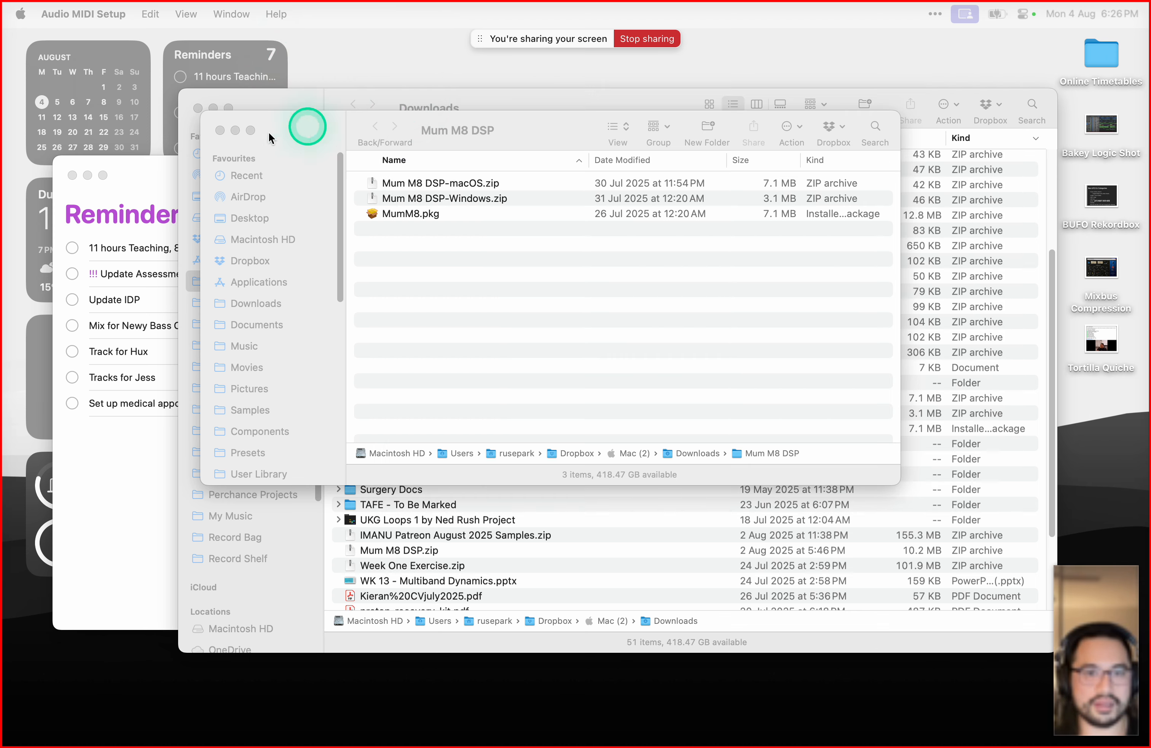
click(220, 130)
click(198, 107)
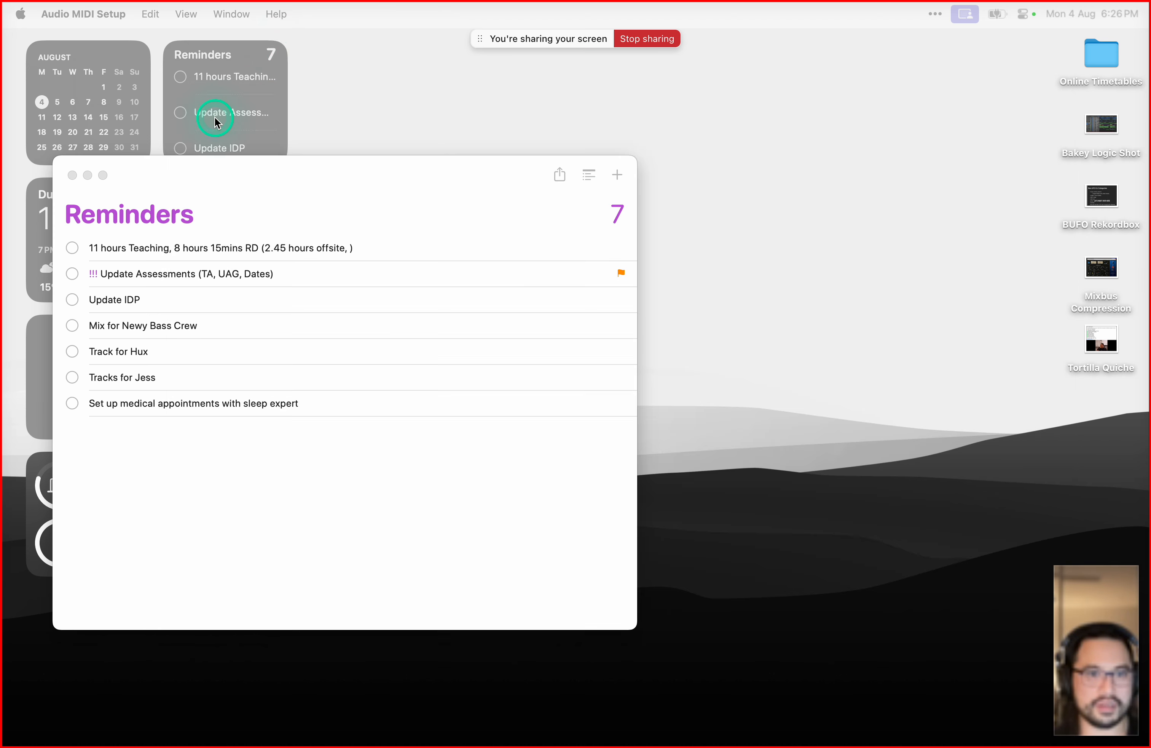
click(72, 175)
click(750, 175)
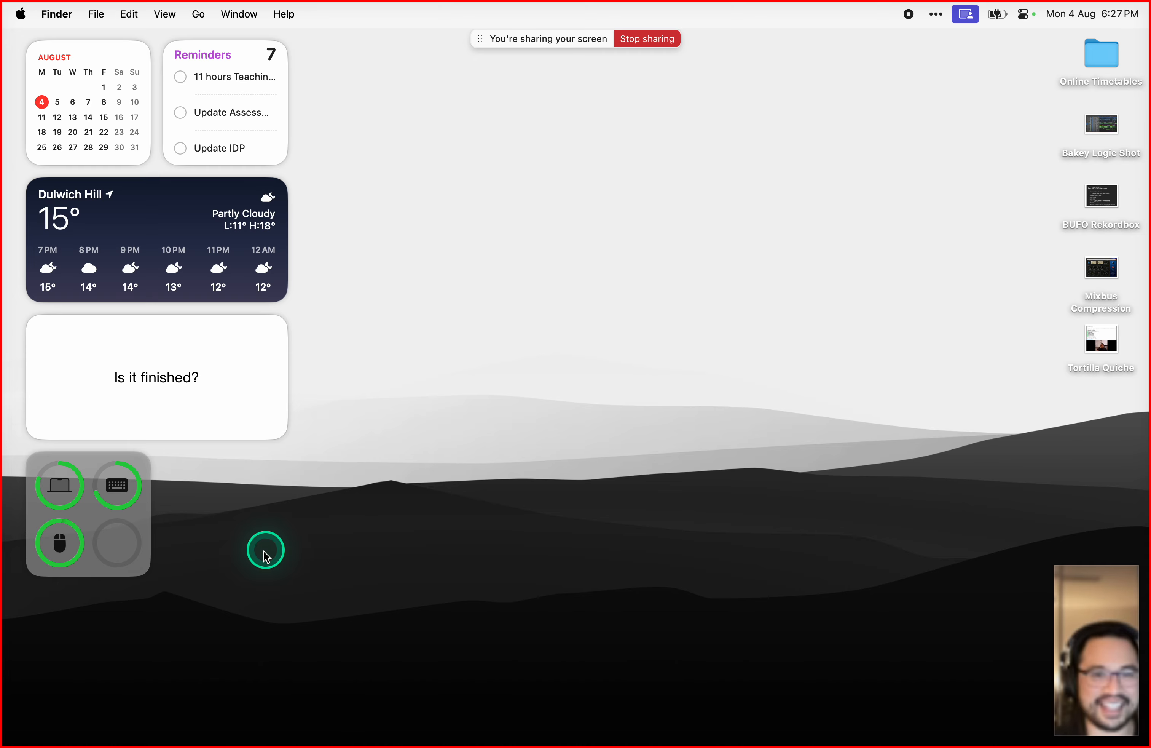
Step: Create a new folder on the desktop and name it Samples
right_click(619, 277)
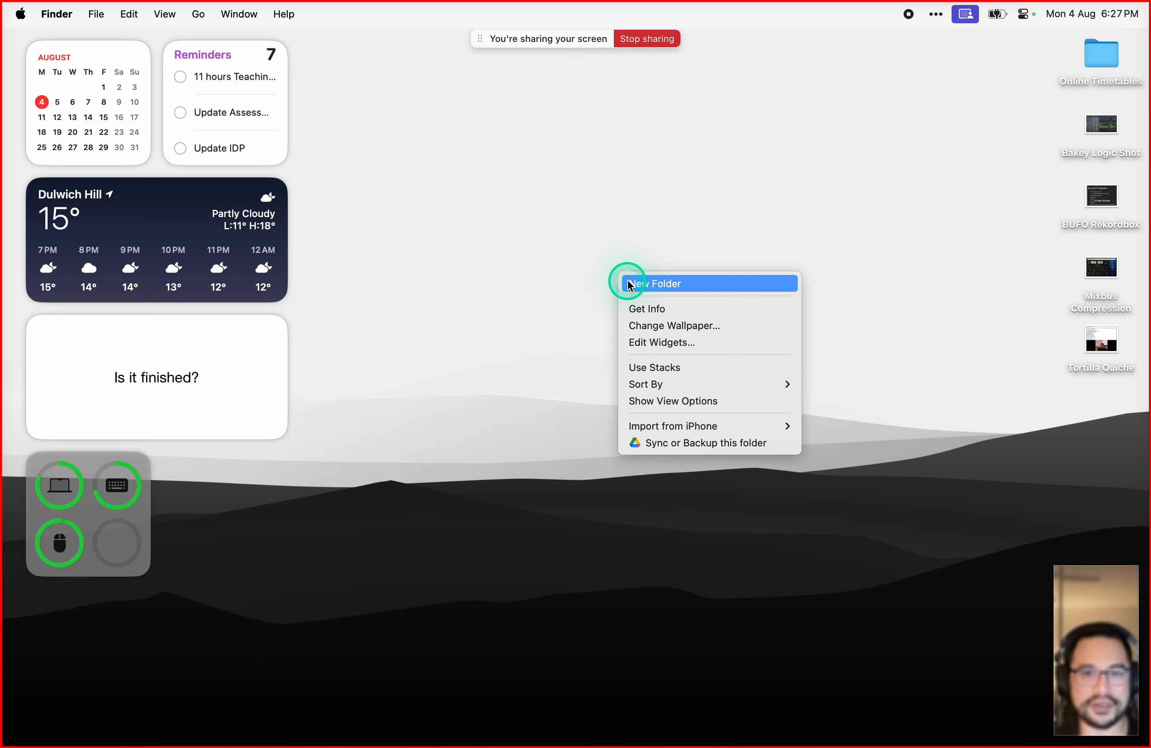
click(631, 280)
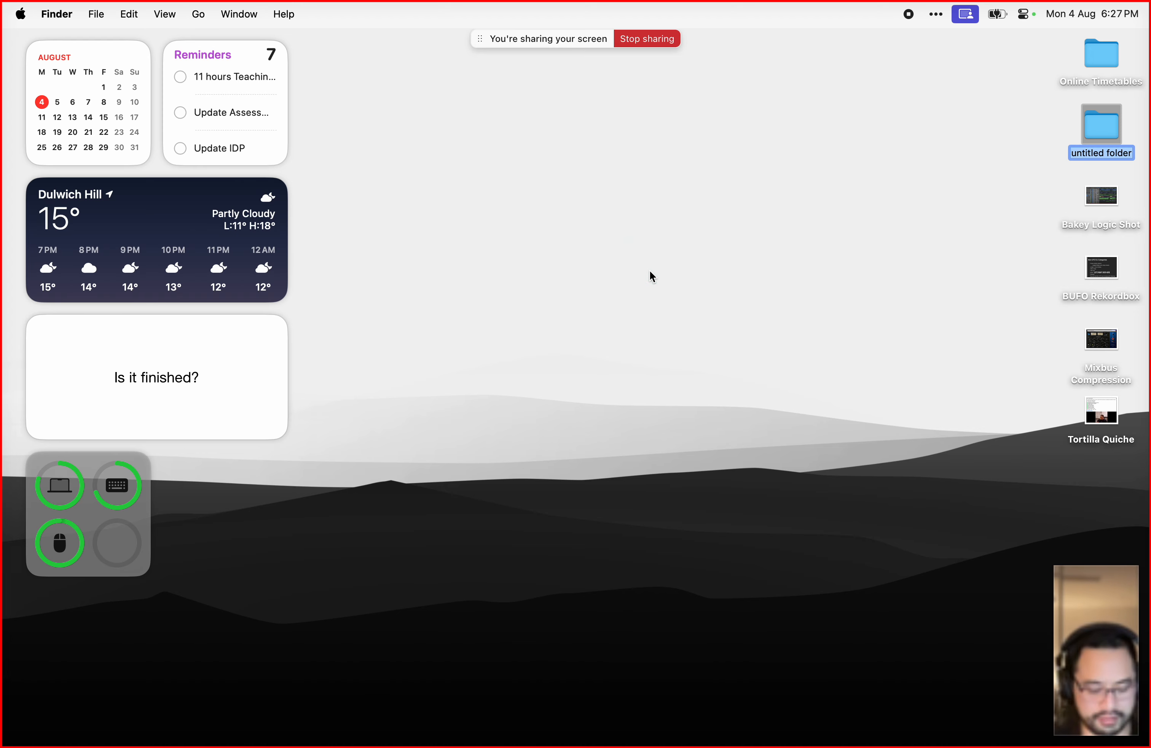
text(Sa)
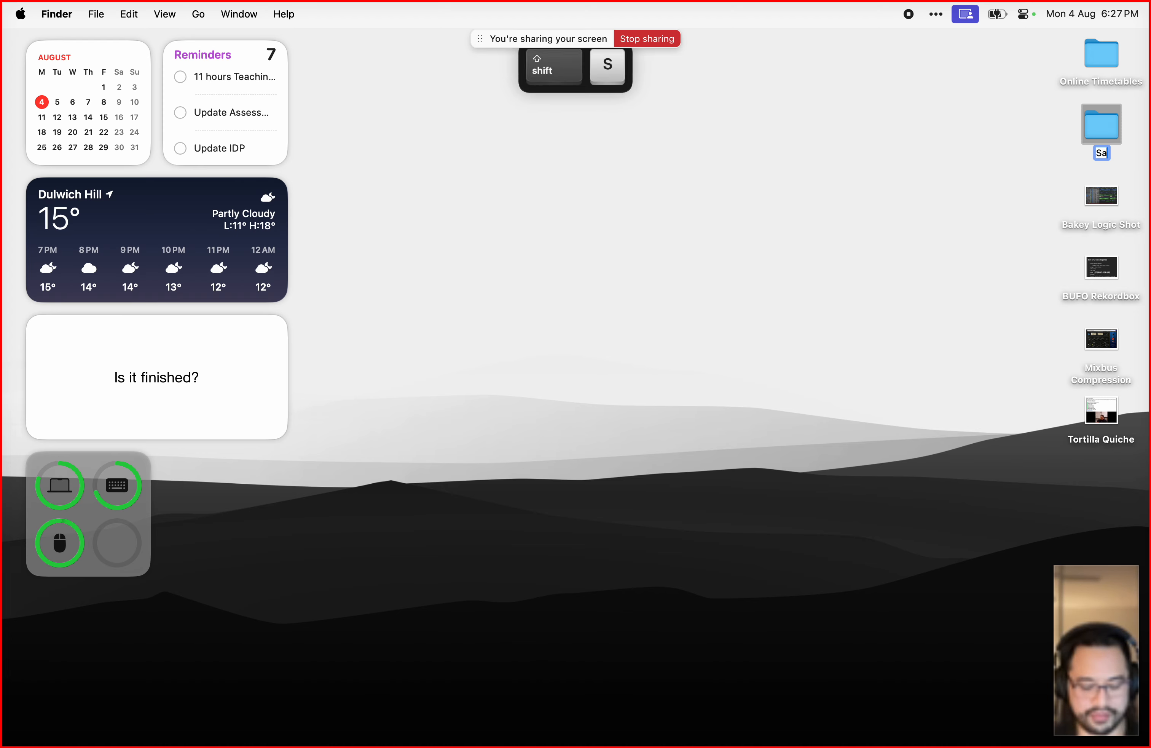
text(mples)
key(Return)
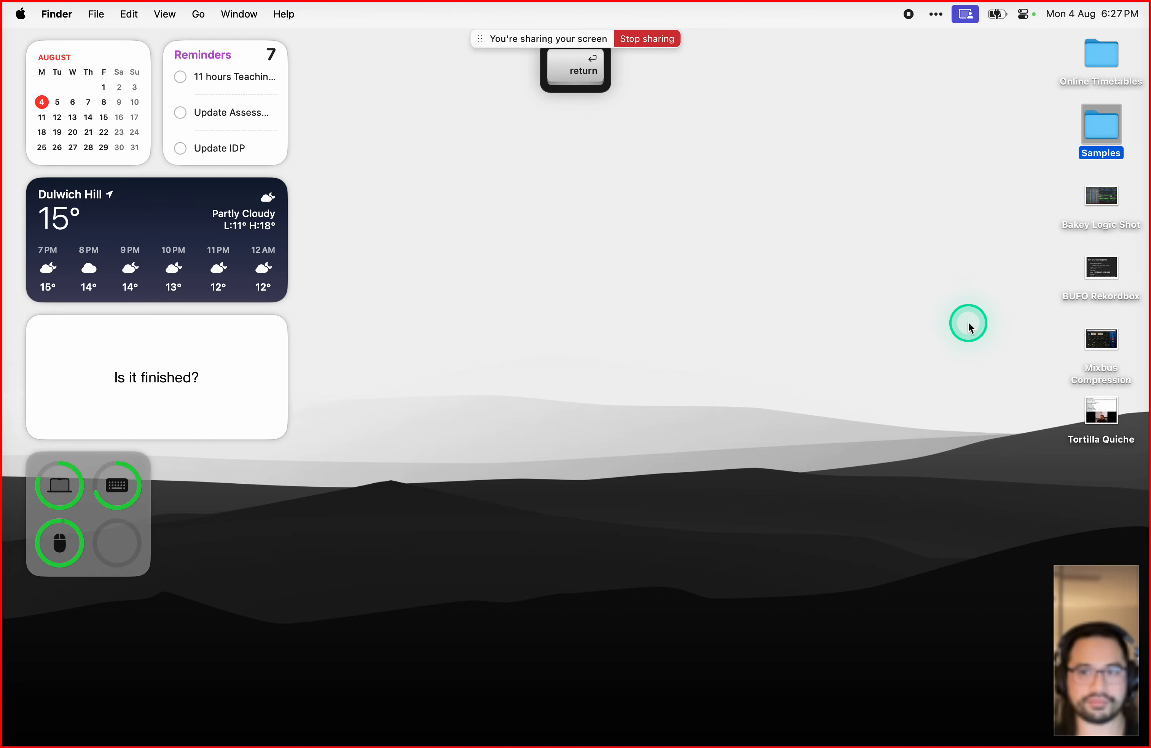
Step: Check inside the new Samples folder on the desktop and rename it with the owner's first name in possessive form before "Samples"
key(super+o)
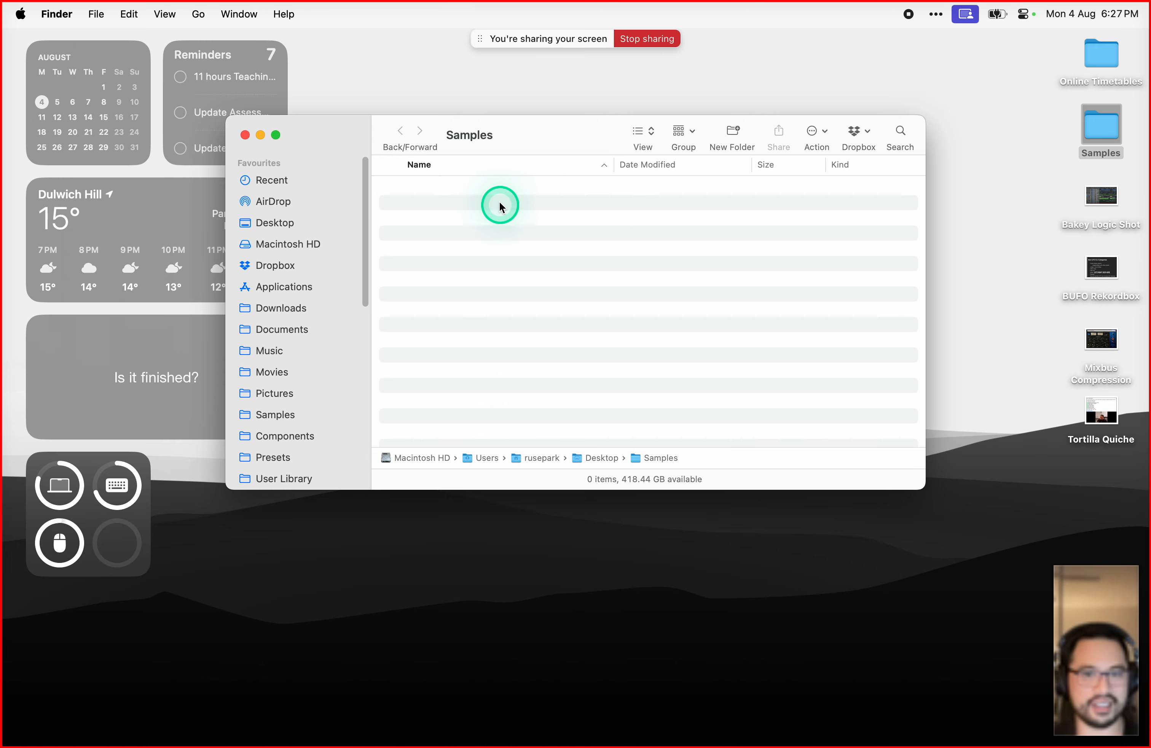
click(245, 135)
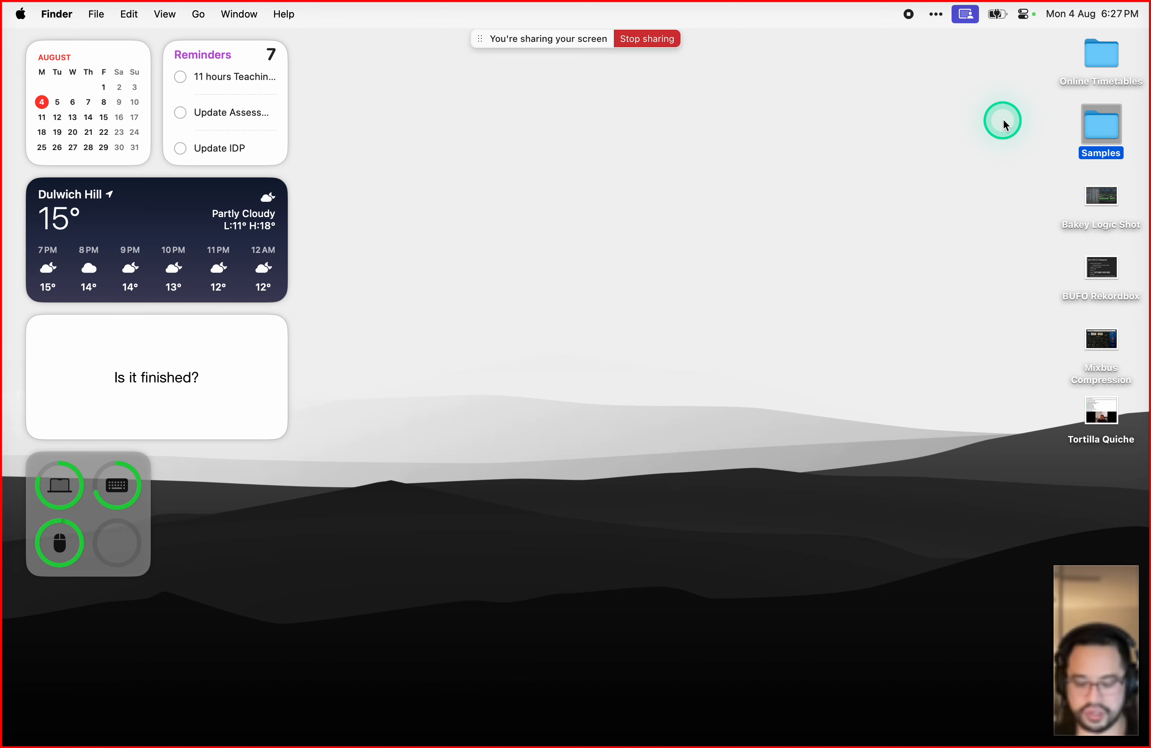
key(Return)
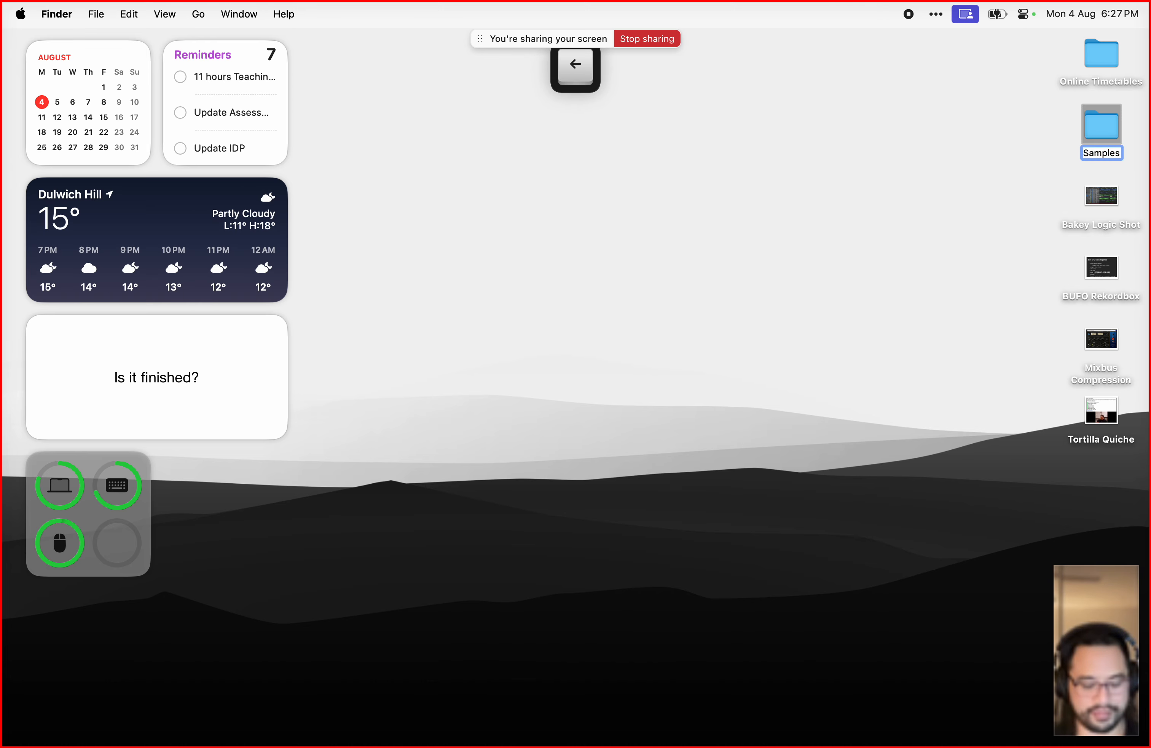
text(Dave's)
key(Return)
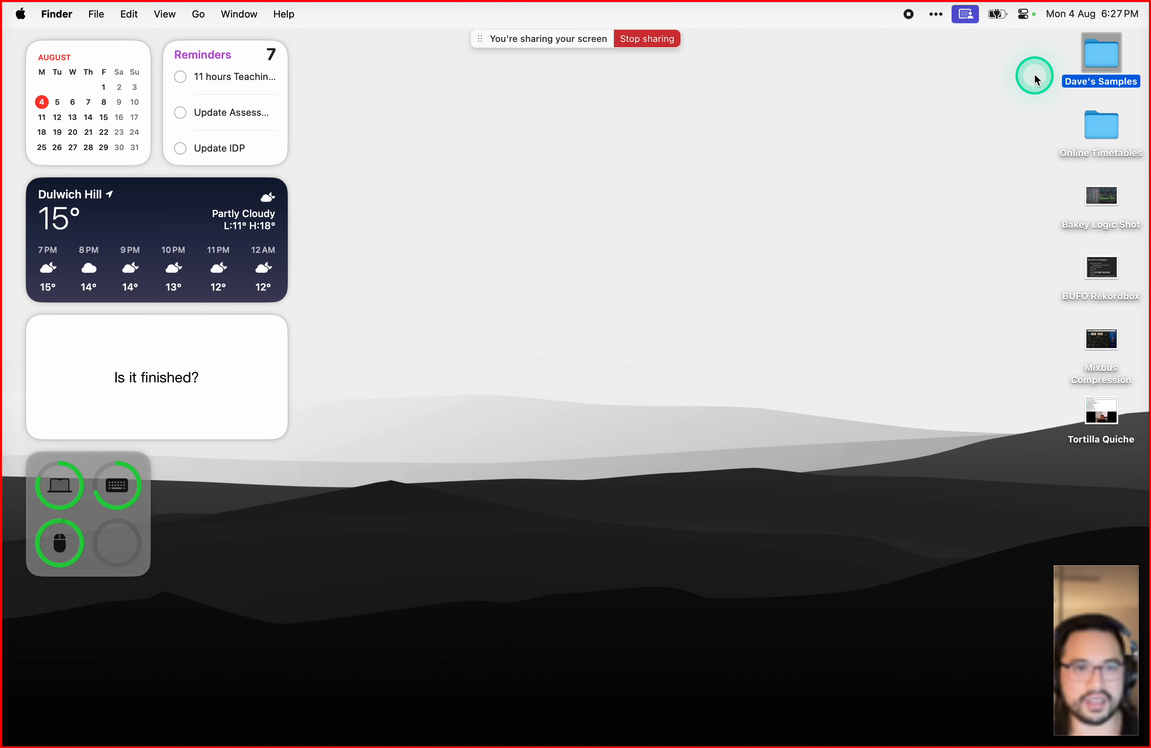
right_click(1086, 65)
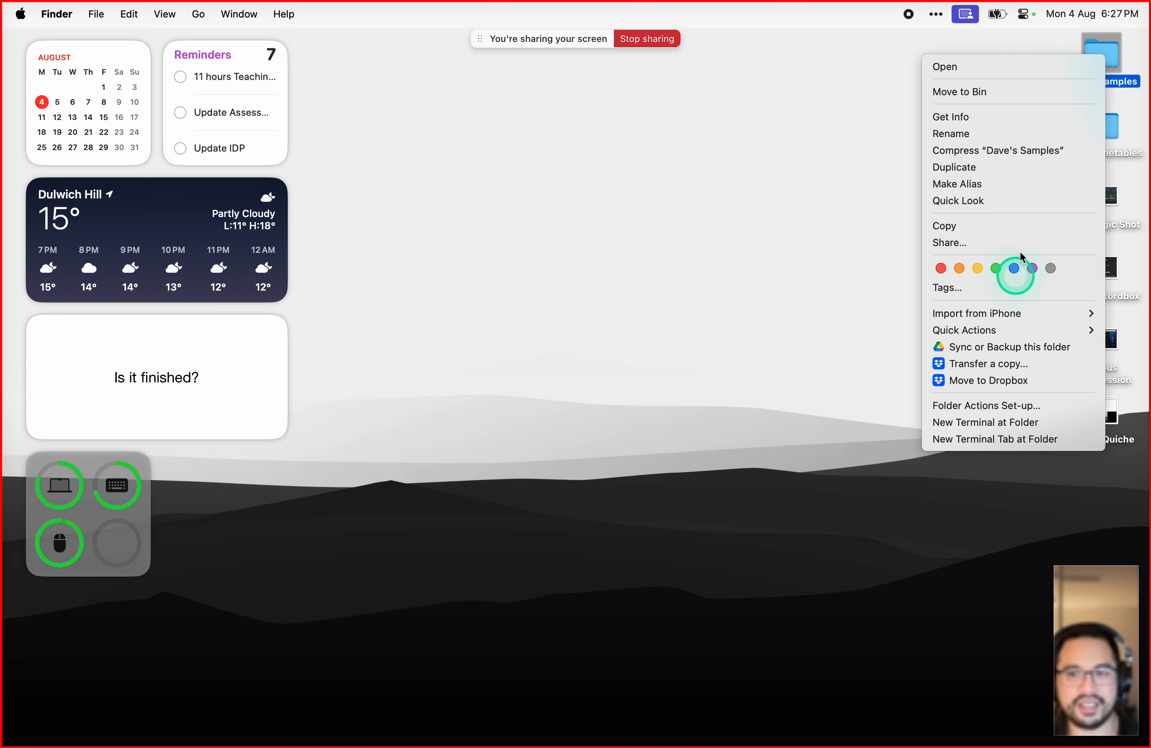
click(680, 225)
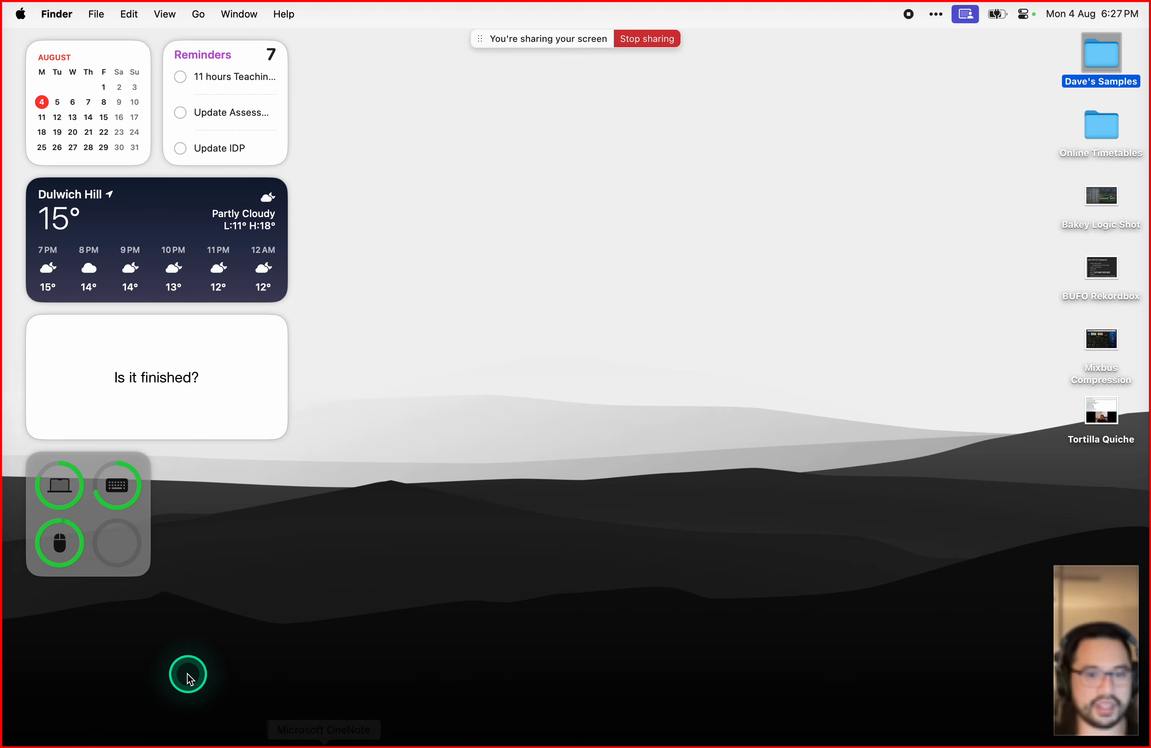
Step: Open a new Finder window and select the Dropbox folder in the home folder
click(130, 724)
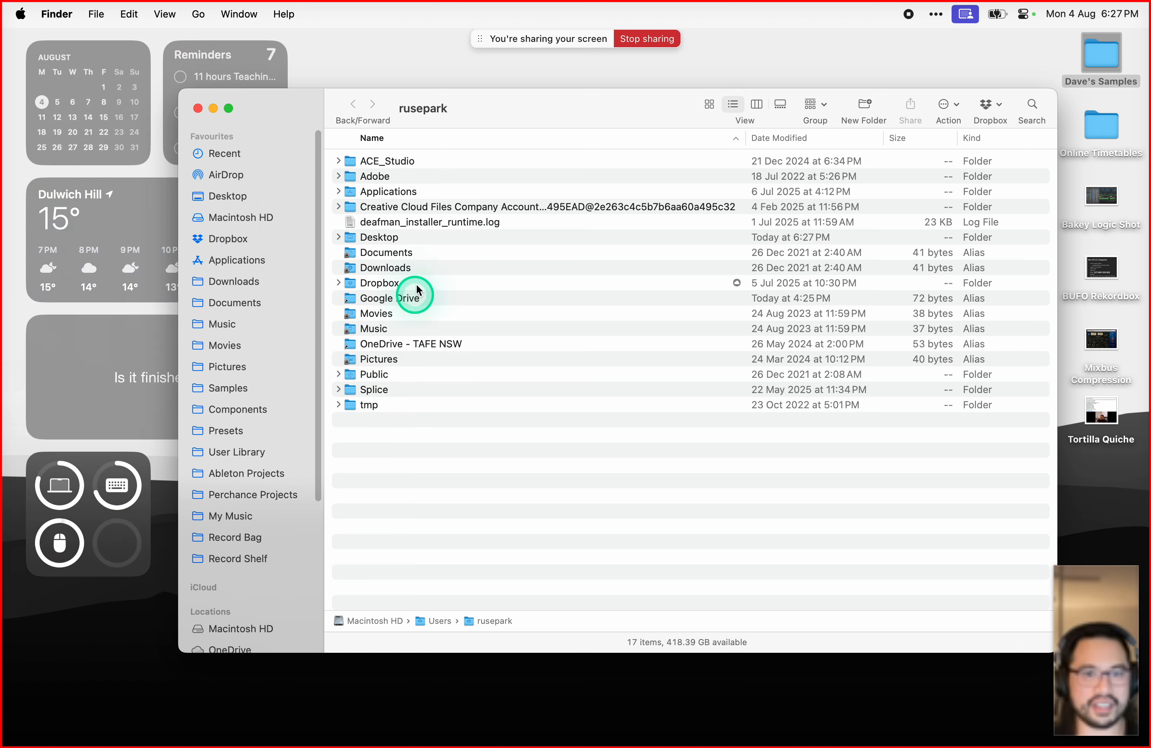
click(421, 268)
key(Up)
key(Up)
key(Down)
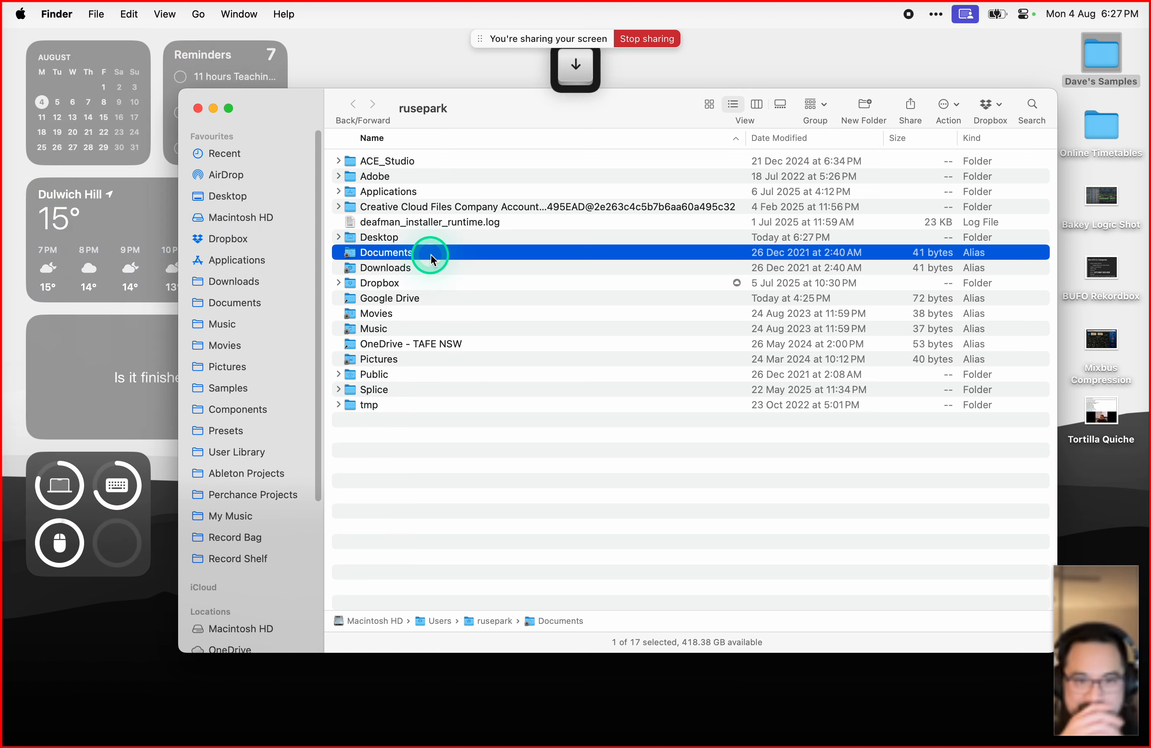
key(Up)
key(Up)
key(Up)
key(Down)
key(Down)
click(434, 284)
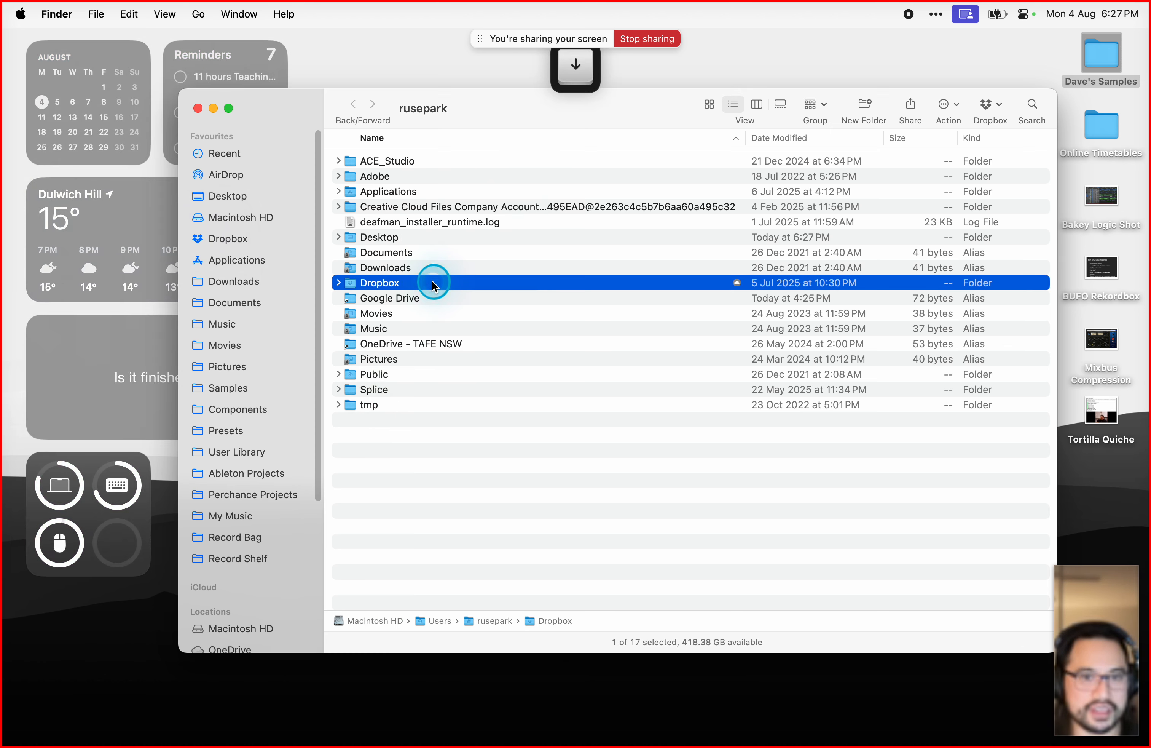
Step: Expand the Dropbox folder and open its TAFE subfolder
key(Right)
scroll(533, 350, down, 3)
click(504, 350)
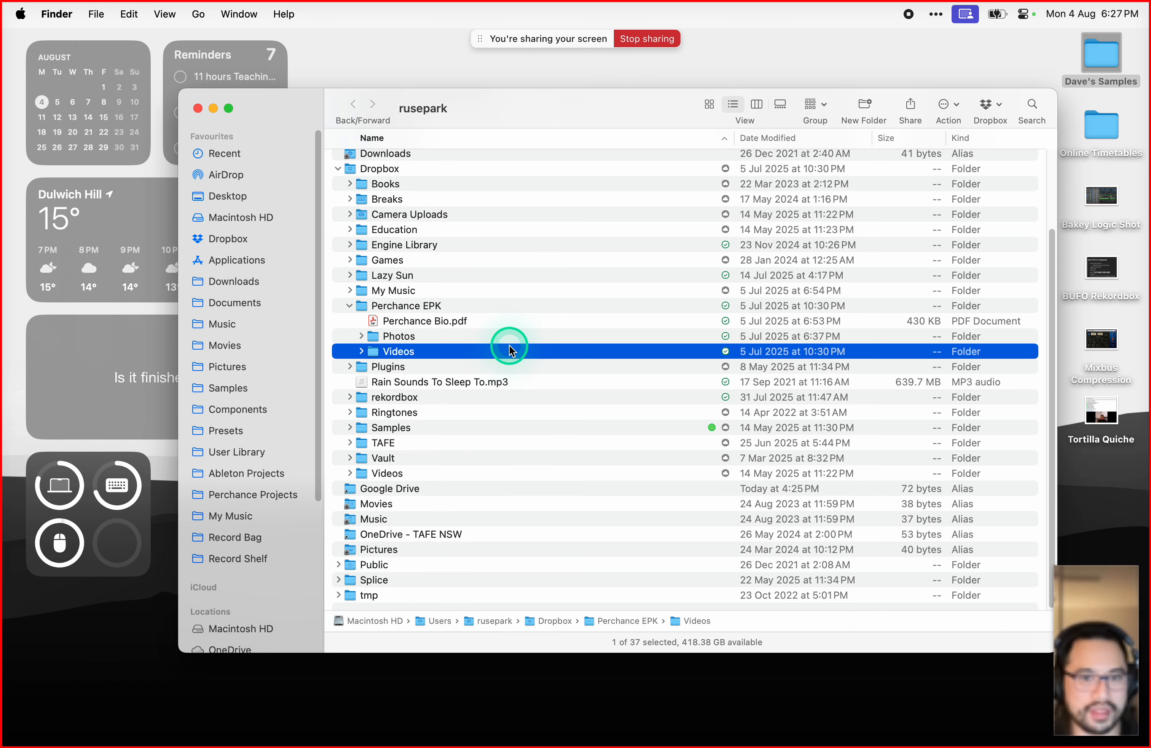
key(Down)
key(Down)
click(452, 443)
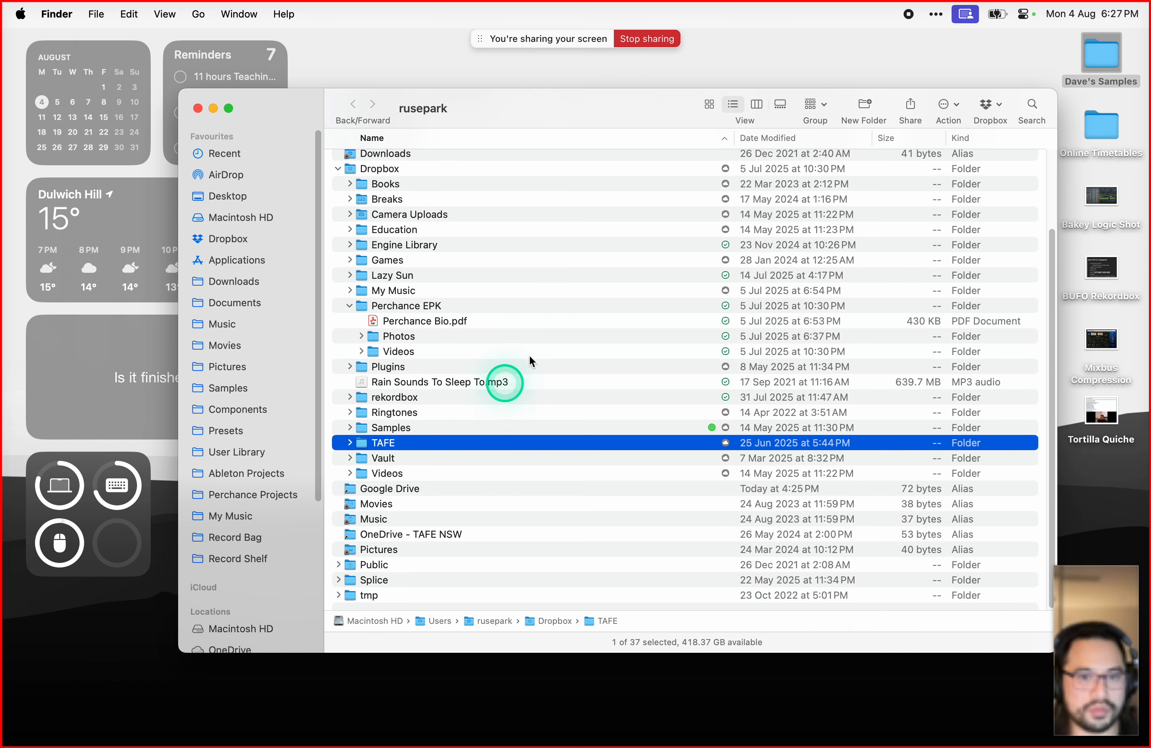
key(super+Down)
Step: Find the sample pack folders in the TAFE folder and select TAFE SamplePack Online Group 2024
scroll(588, 330, down, 5)
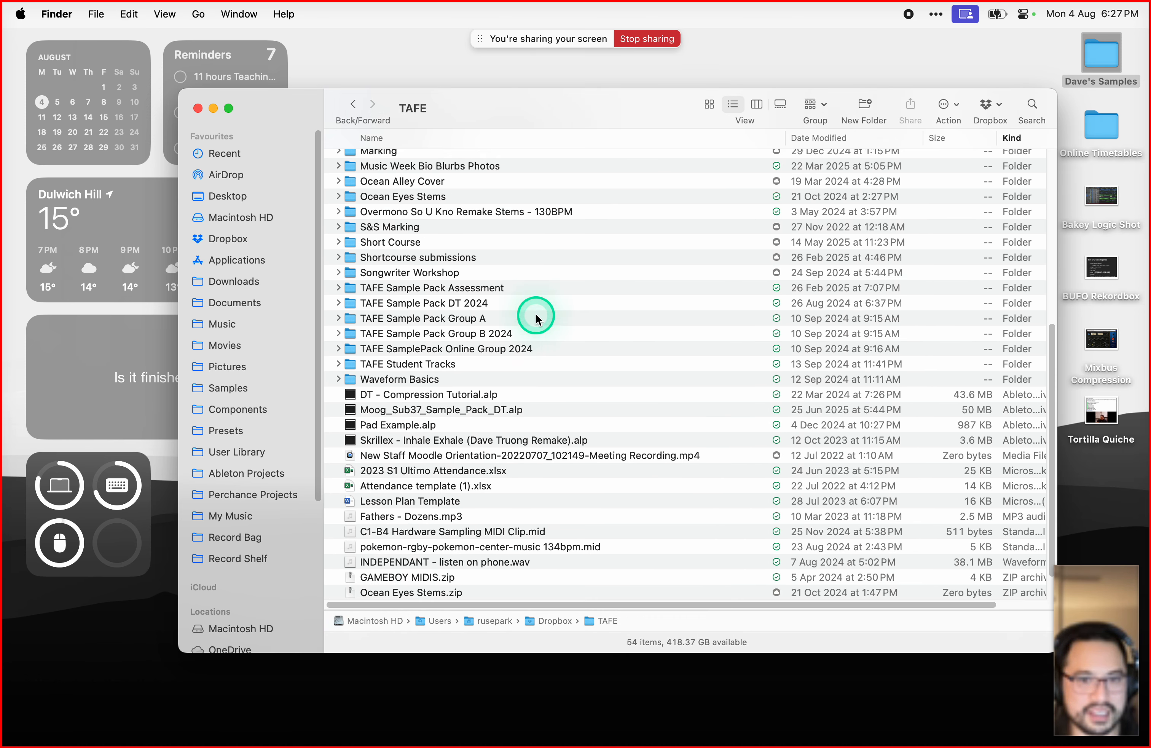
click(515, 364)
key(Down)
key(Up)
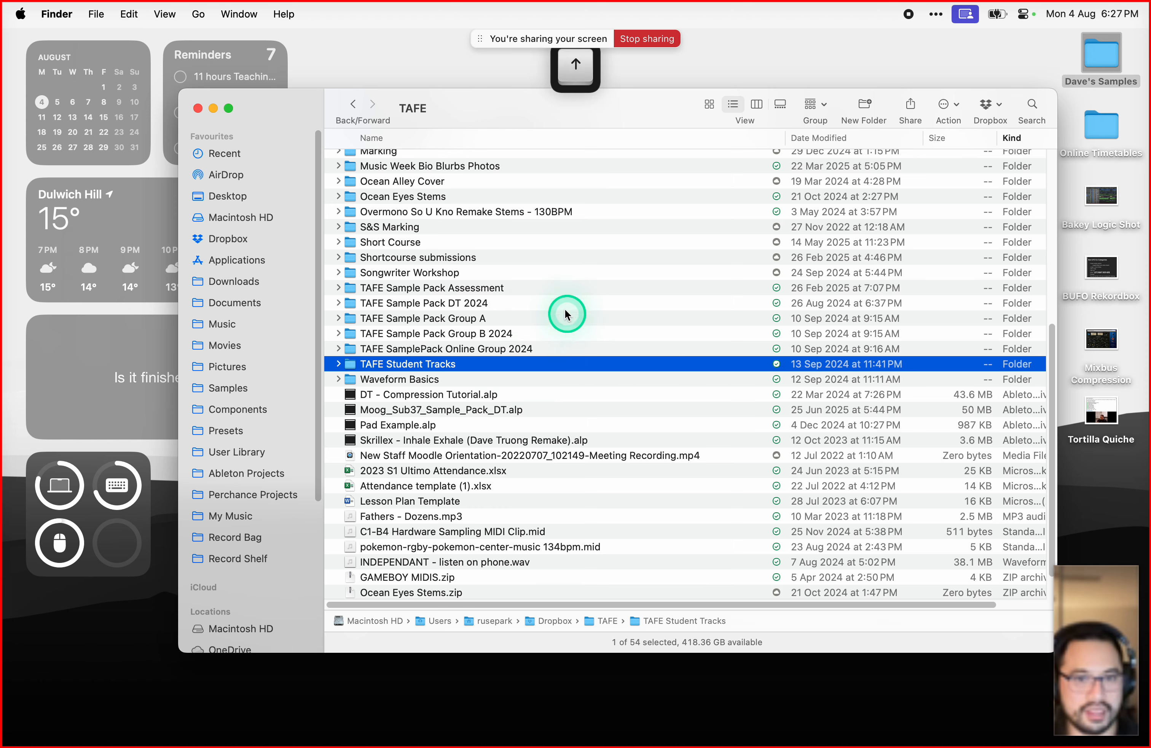
click(555, 302)
key(Down)
key(Down)
key(Down)
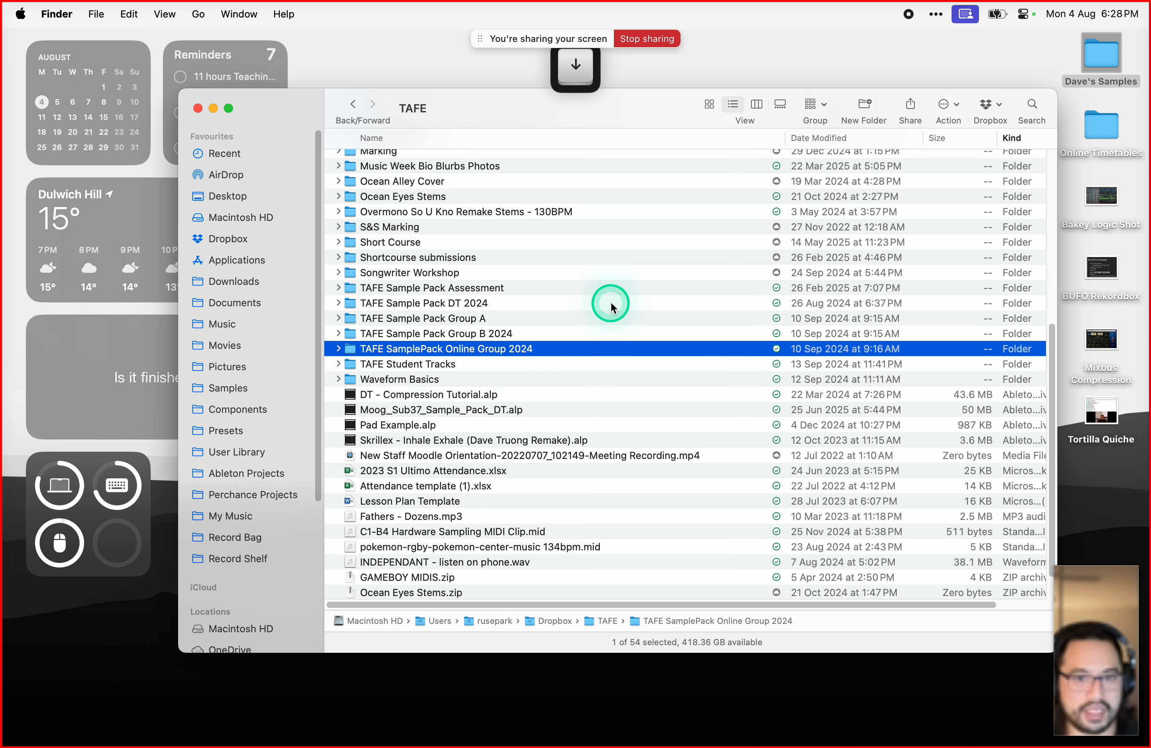
Step: Expand TAFE SamplePack Online Group 2024, go into its Clean subfolder and preview Mark tone.aif
key(Right)
key(Down)
key(Down)
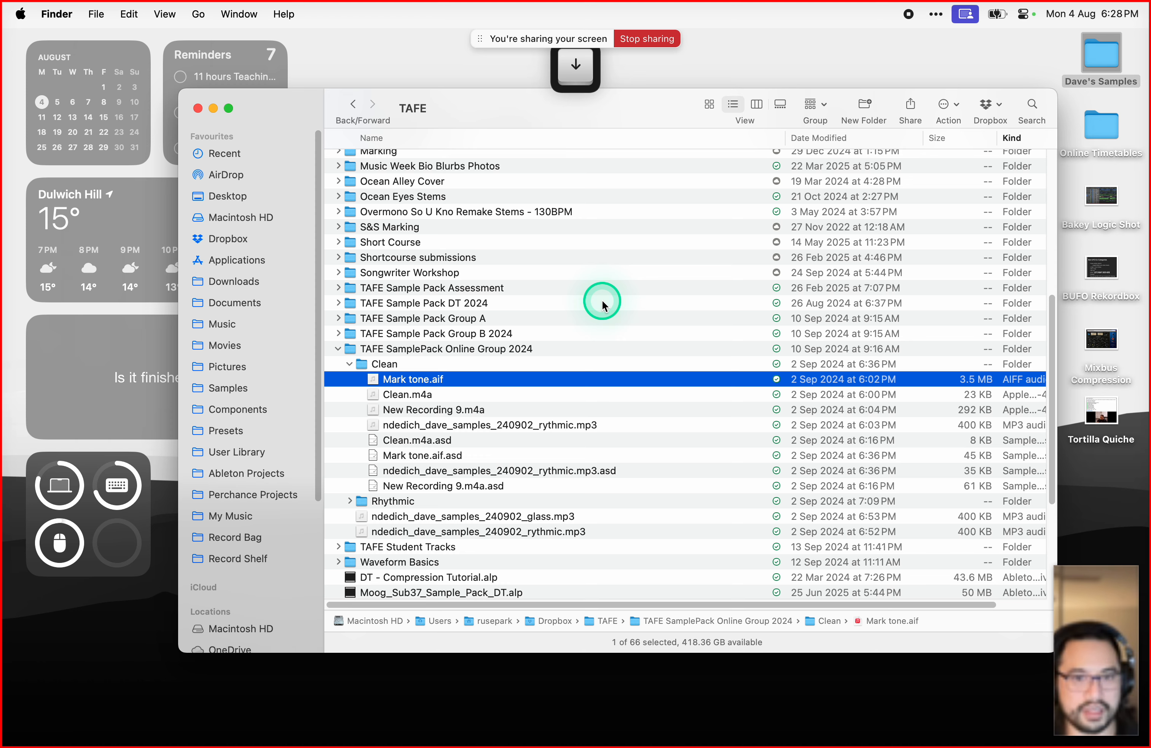
key(space)
key(space)
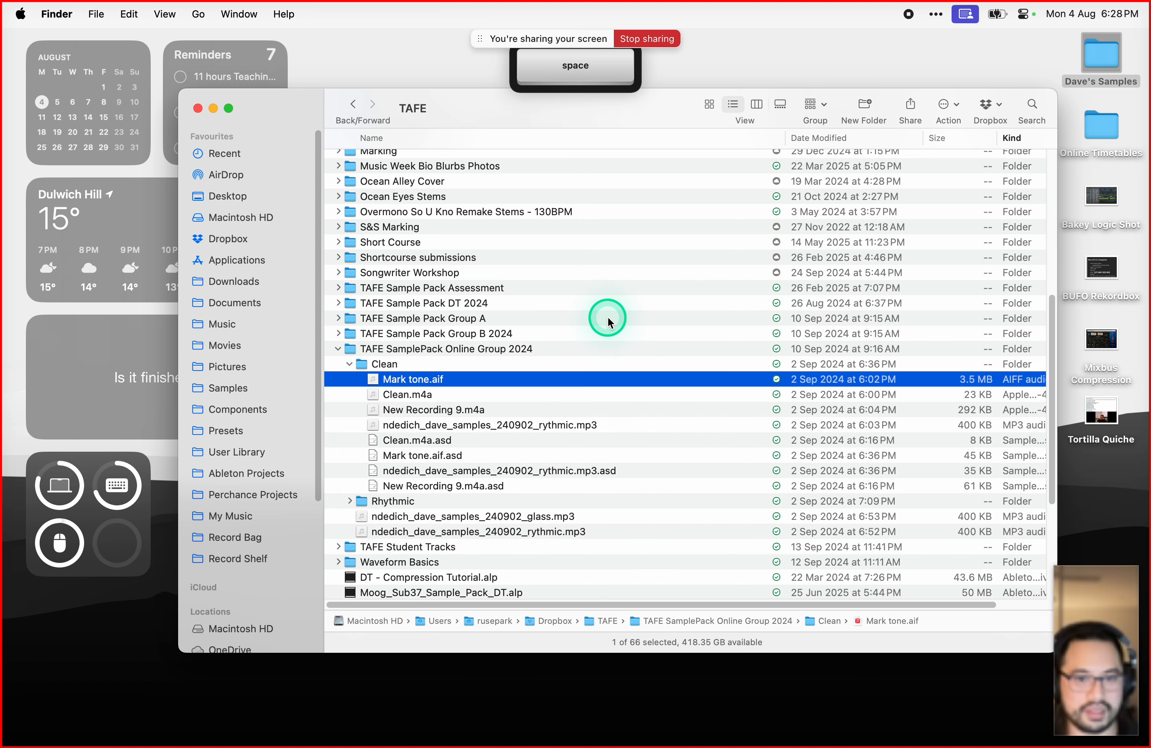
Step: Browse the files in the online group's Clean folder, return to Mark tone.aif and preview it again
key(Down)
key(Down)
key(Down)
key(Down)
key(Down)
key(Down)
key(Down)
key(Down)
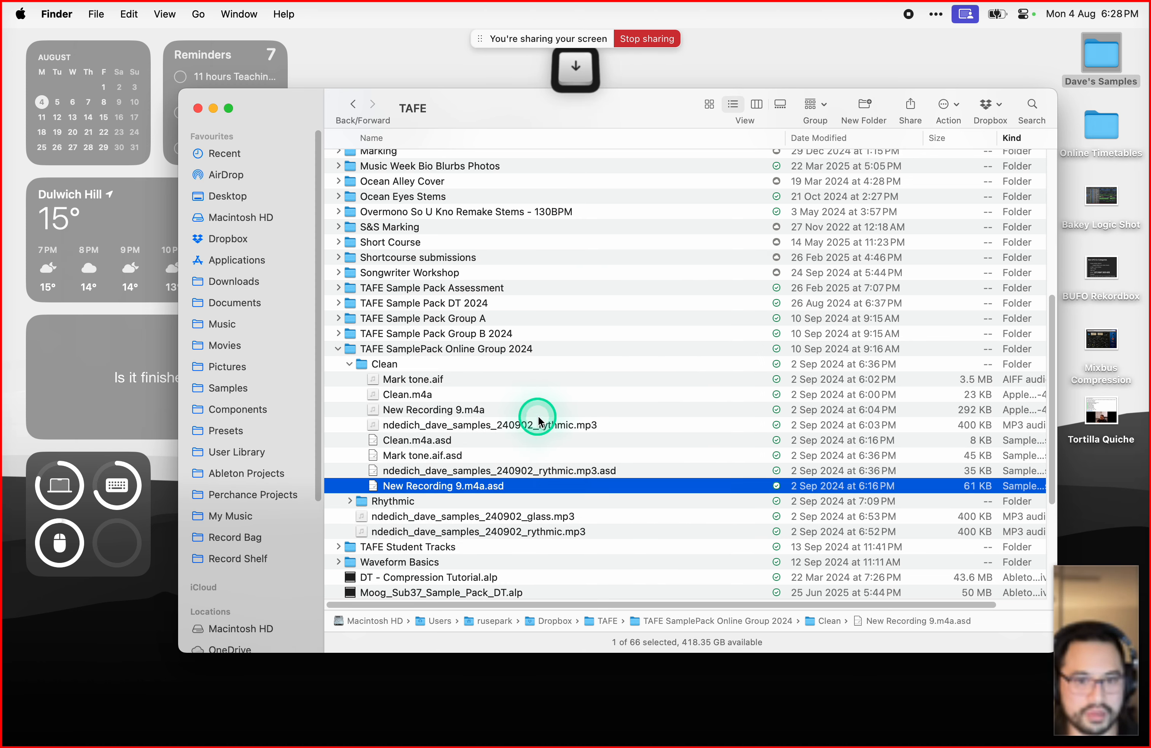
key(Up)
key(Up)
key(Up)
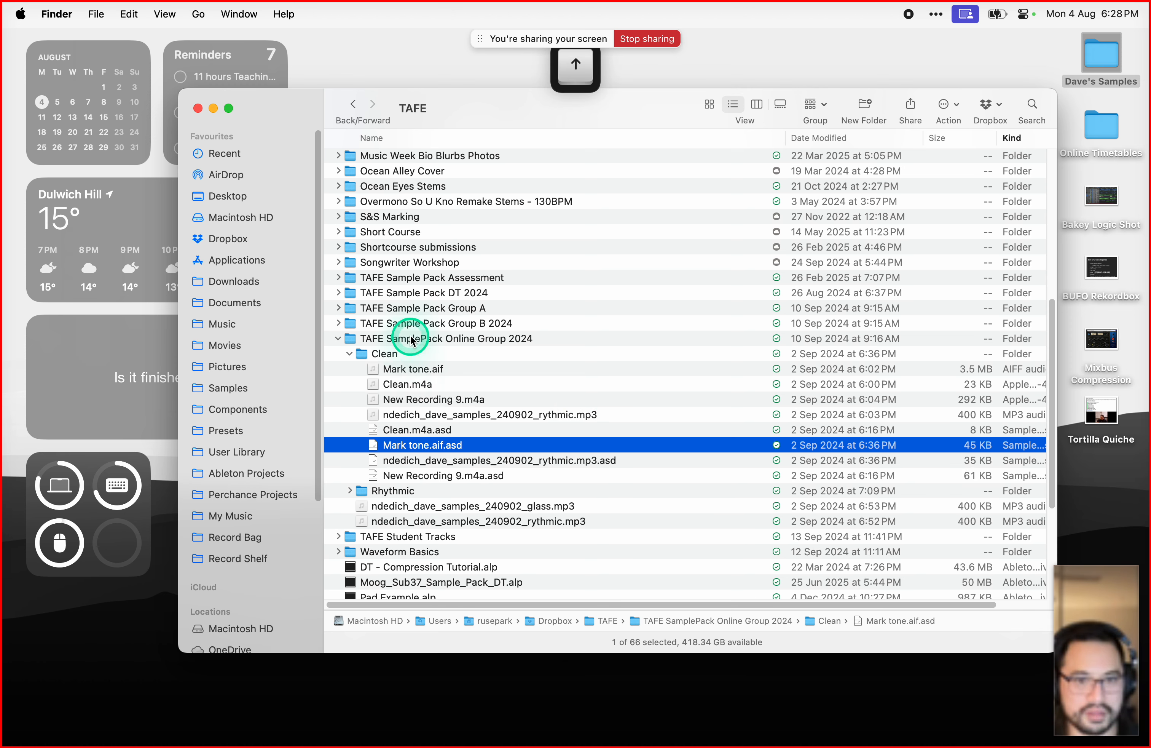
key(Up)
key(Up)
key(Up)
key(Up)
key(Up)
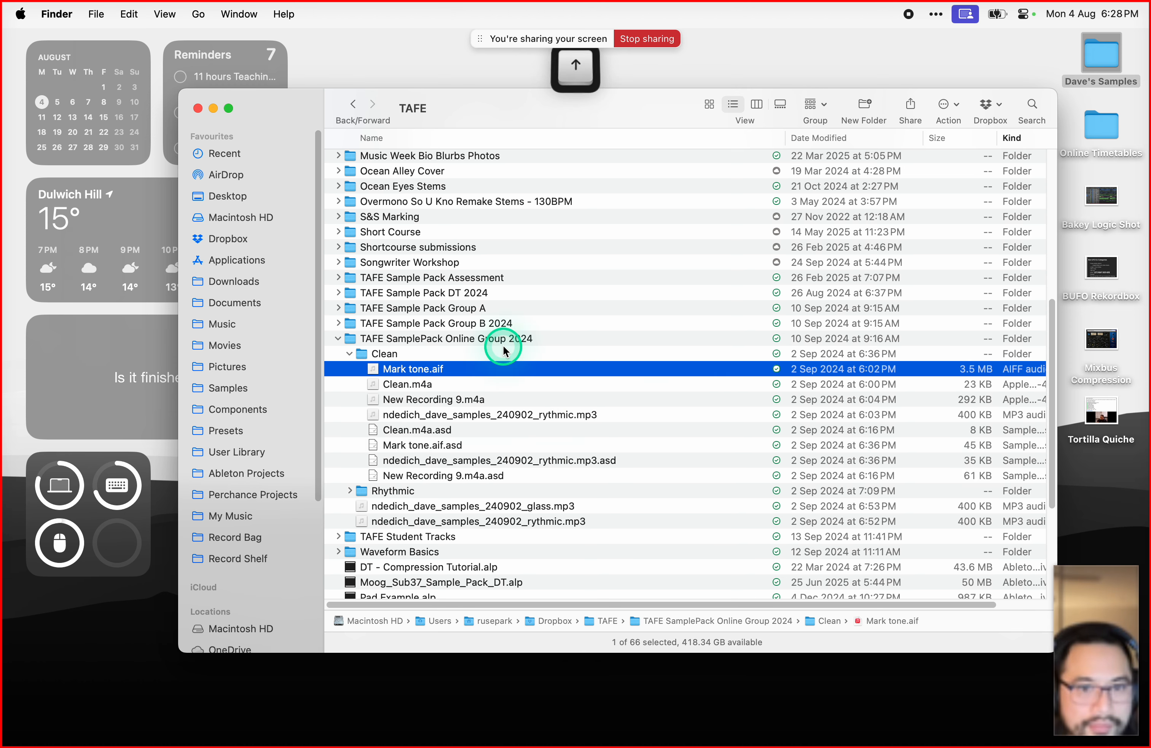
key(space)
drag(546, 482, 616, 481)
key(space)
Step: Expand the TAFE Sample Pack Group B 2024 folder and its Clean subfolder
key(Up)
key(Up)
key(Up)
key(Right)
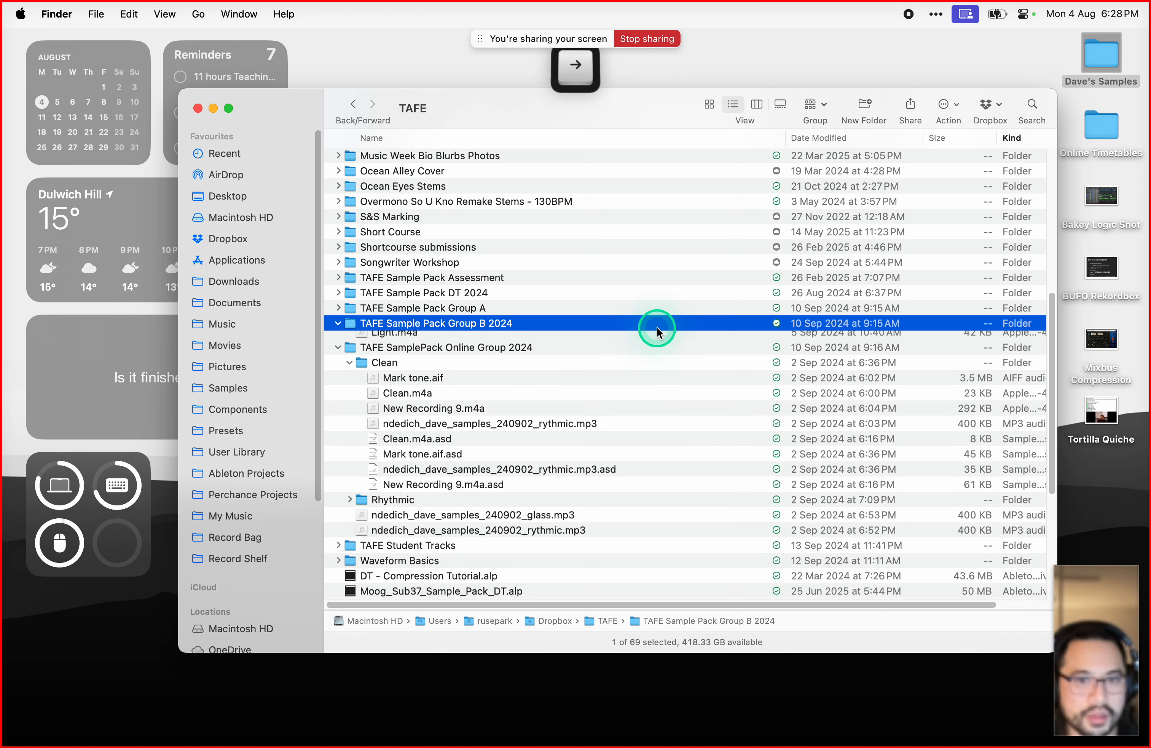
key(Down)
key(Down)
key(Up)
key(Right)
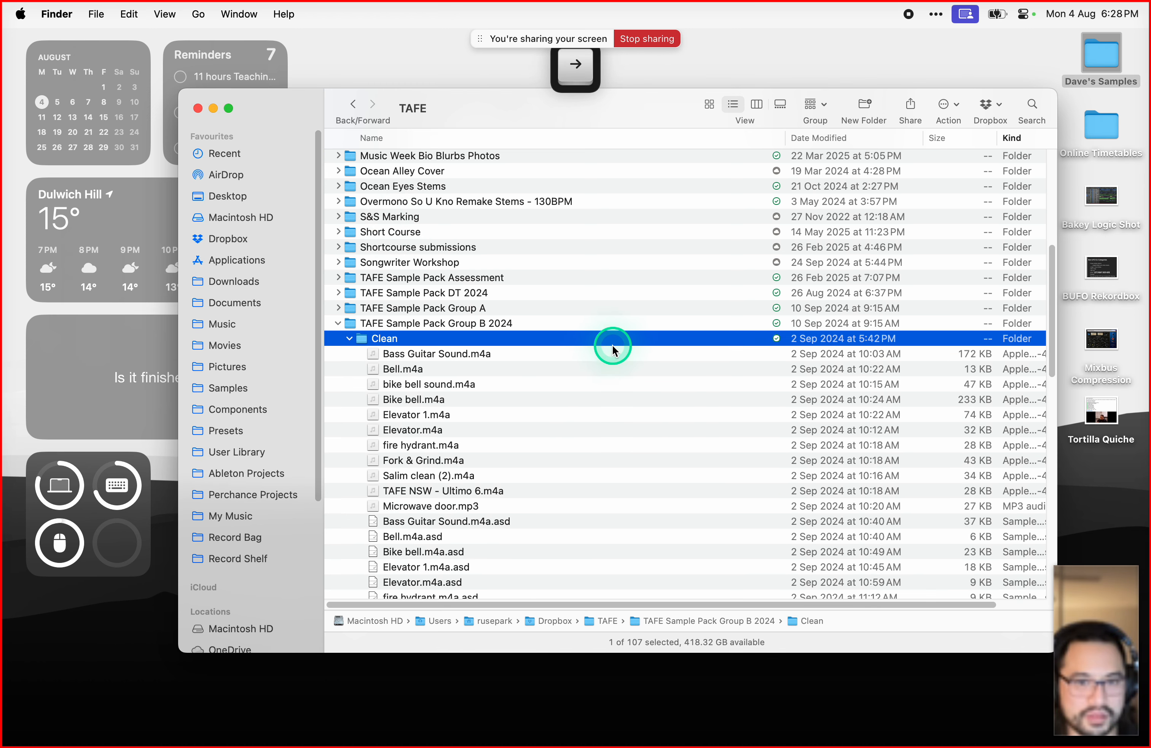
Step: Move the eleven audio files from Bass Guitar Sound.m4a through Microwave door.mp3 into the personal samples folder on the desktop and close the TAFE window
scroll(559, 383, down, 1)
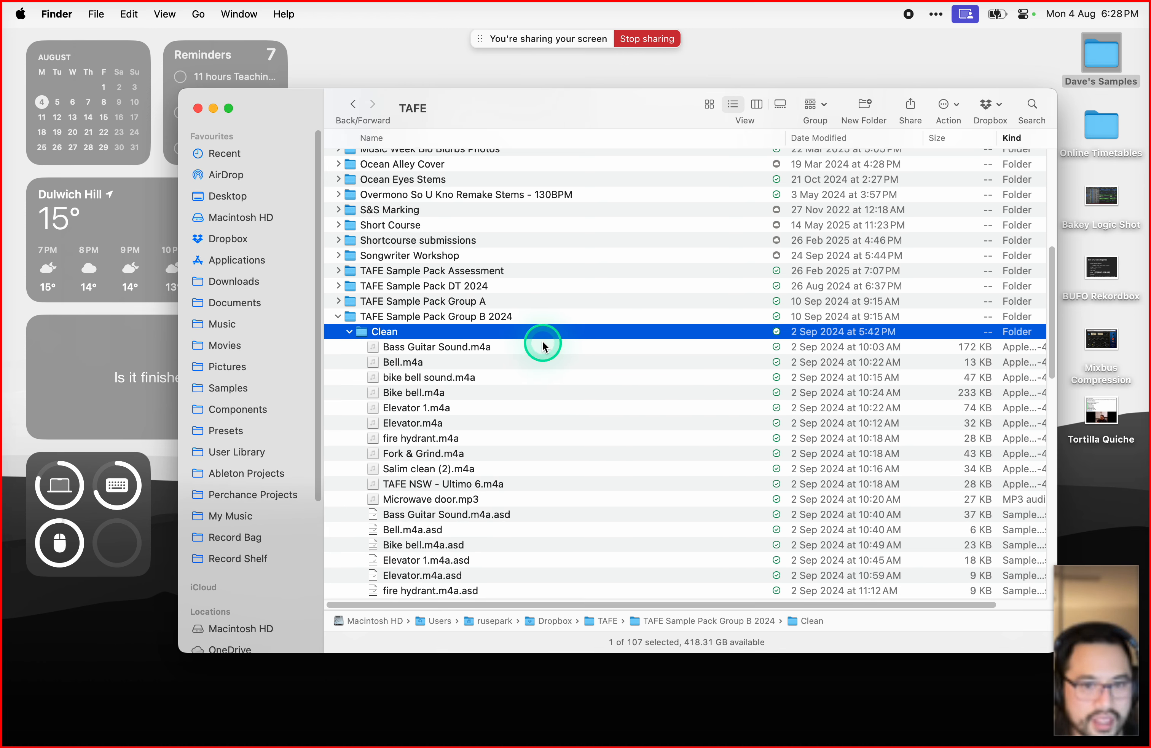
click(543, 345)
shift+click(520, 499)
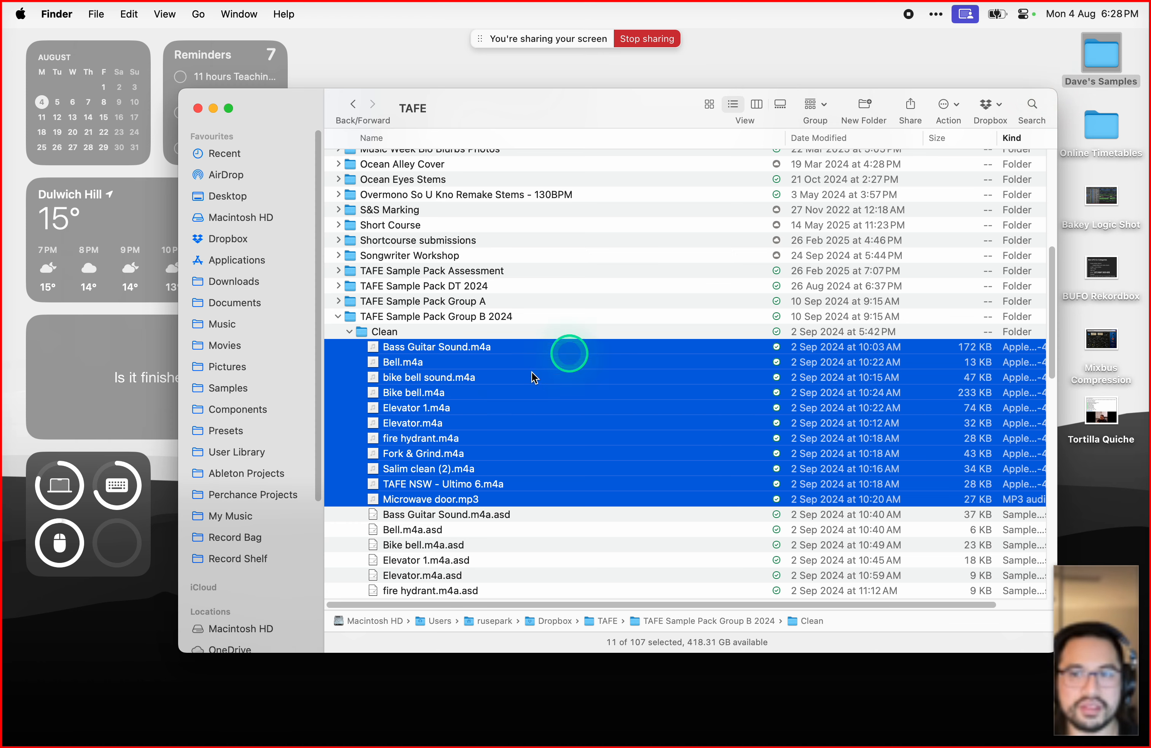
drag(414, 392, 1096, 55)
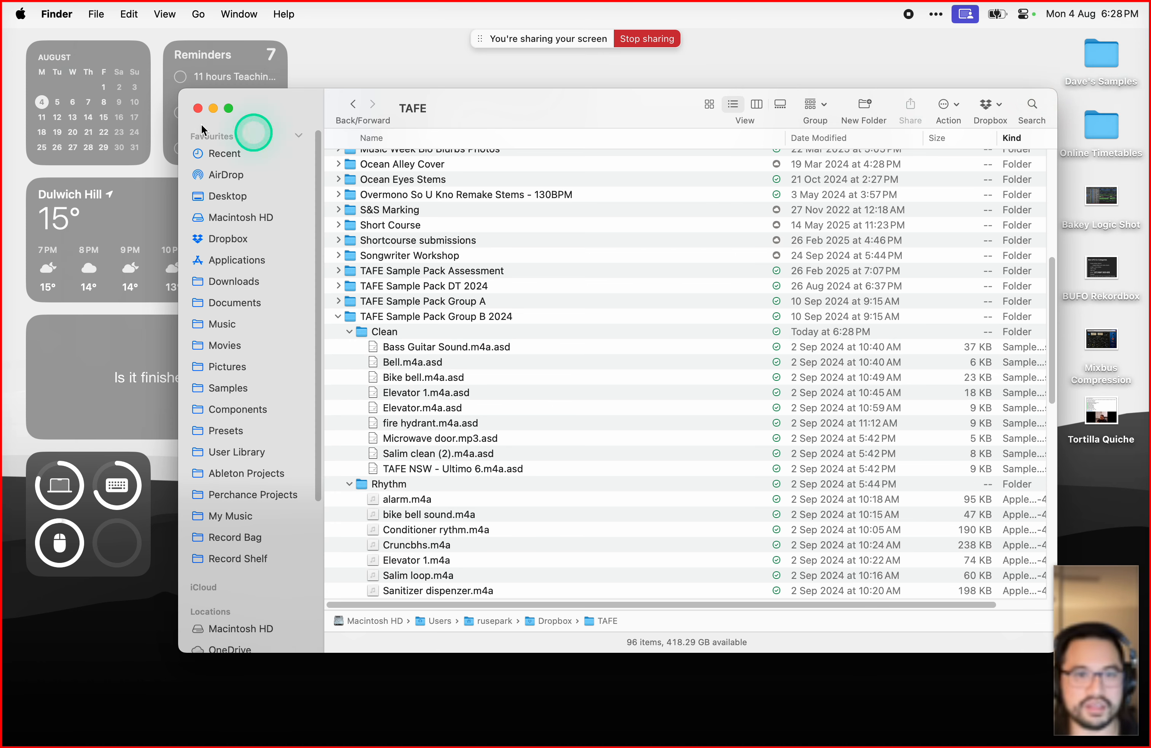
click(198, 108)
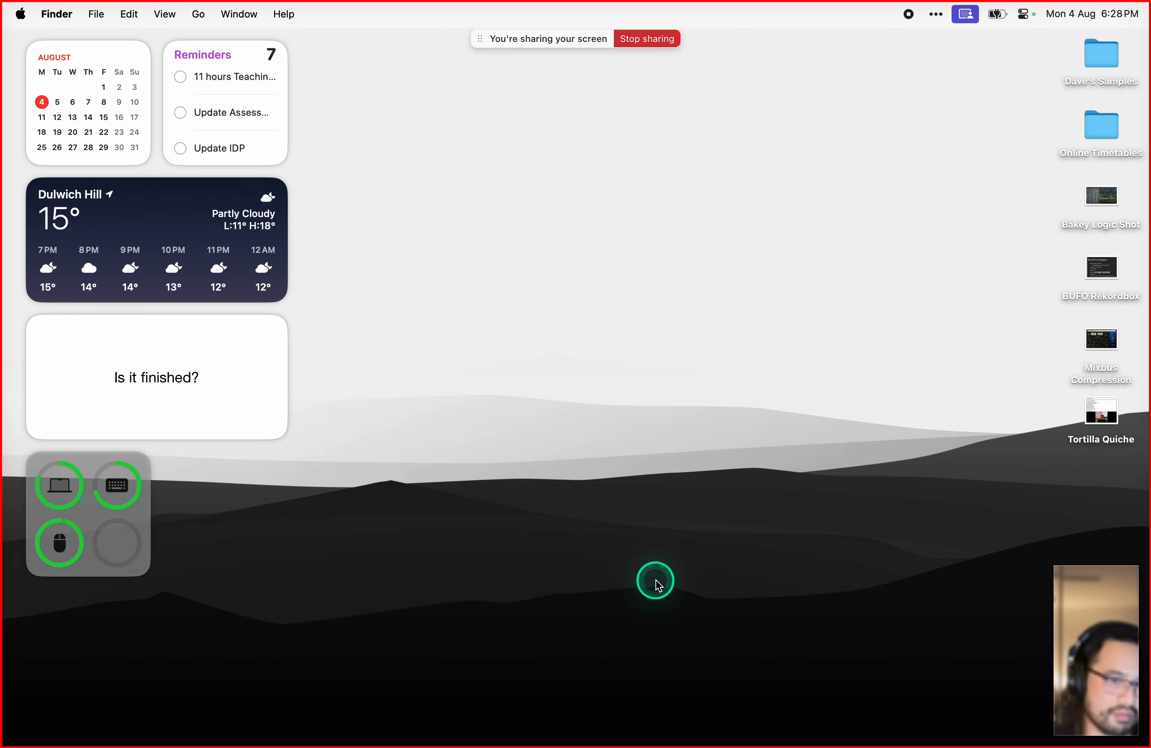
Step: Switch to Ableton Live and add the personal samples folder from the desktop to the browser's Places
mouse_move(504, 742)
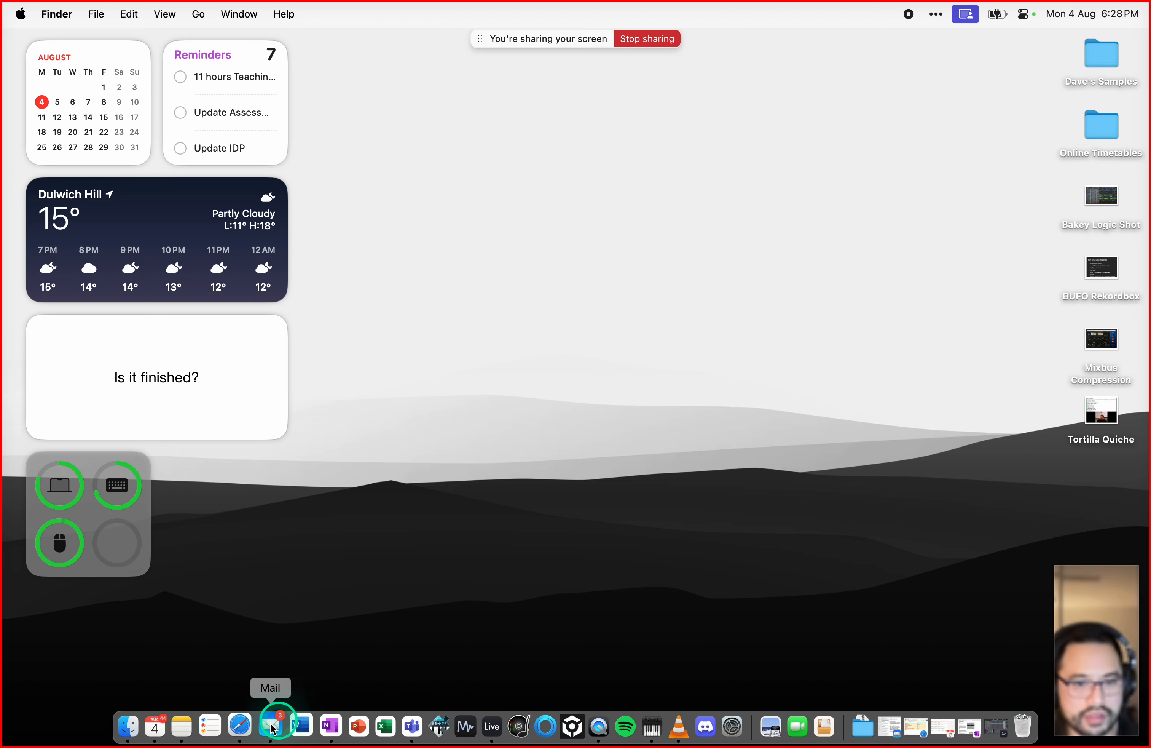
click(492, 729)
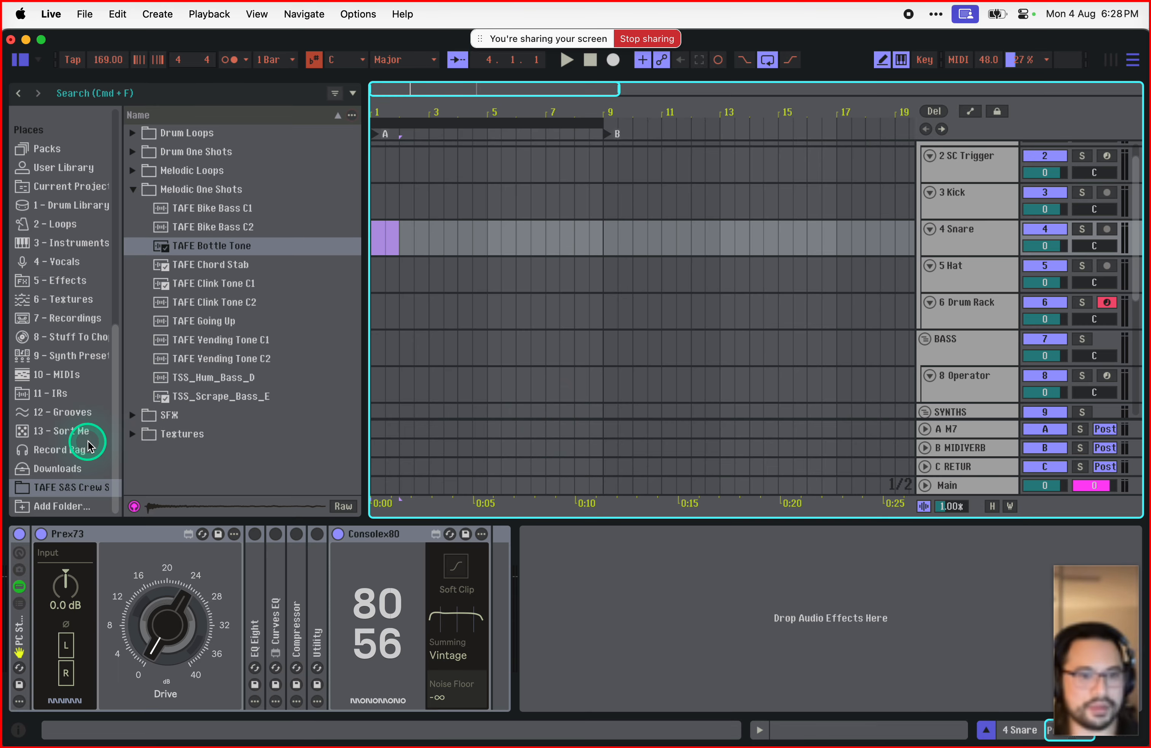
scroll(73, 432, up, 10)
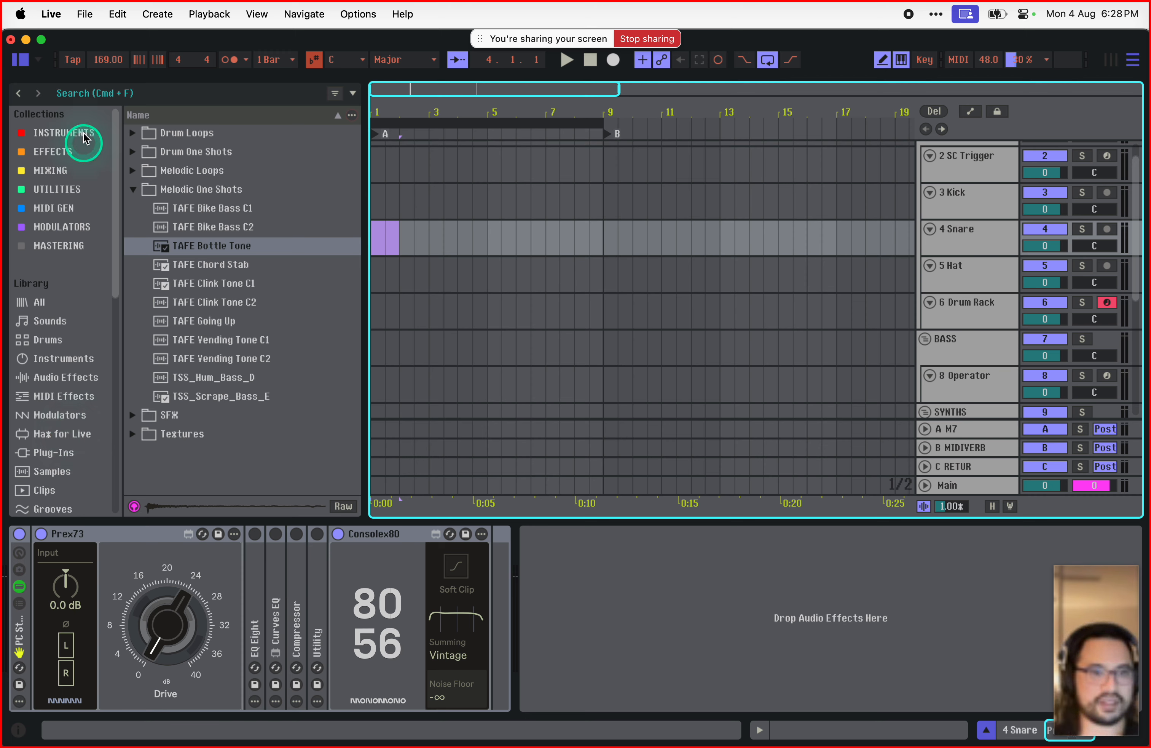
scroll(63, 330, down, 10)
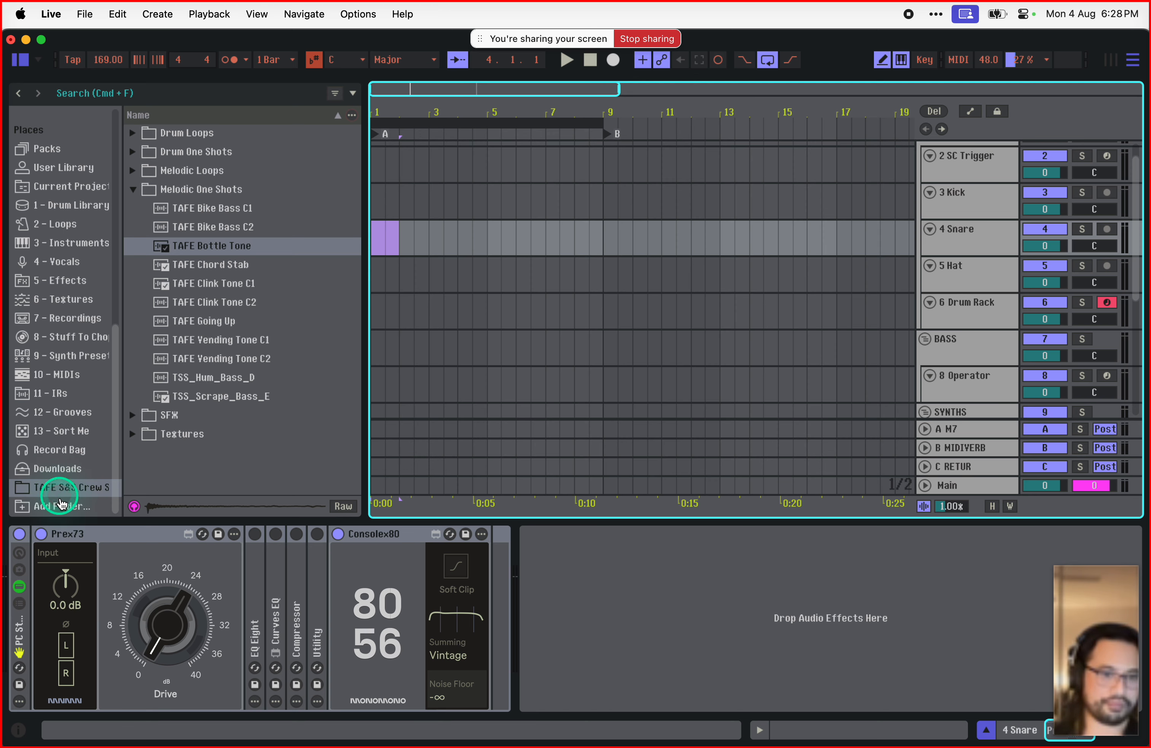
click(68, 507)
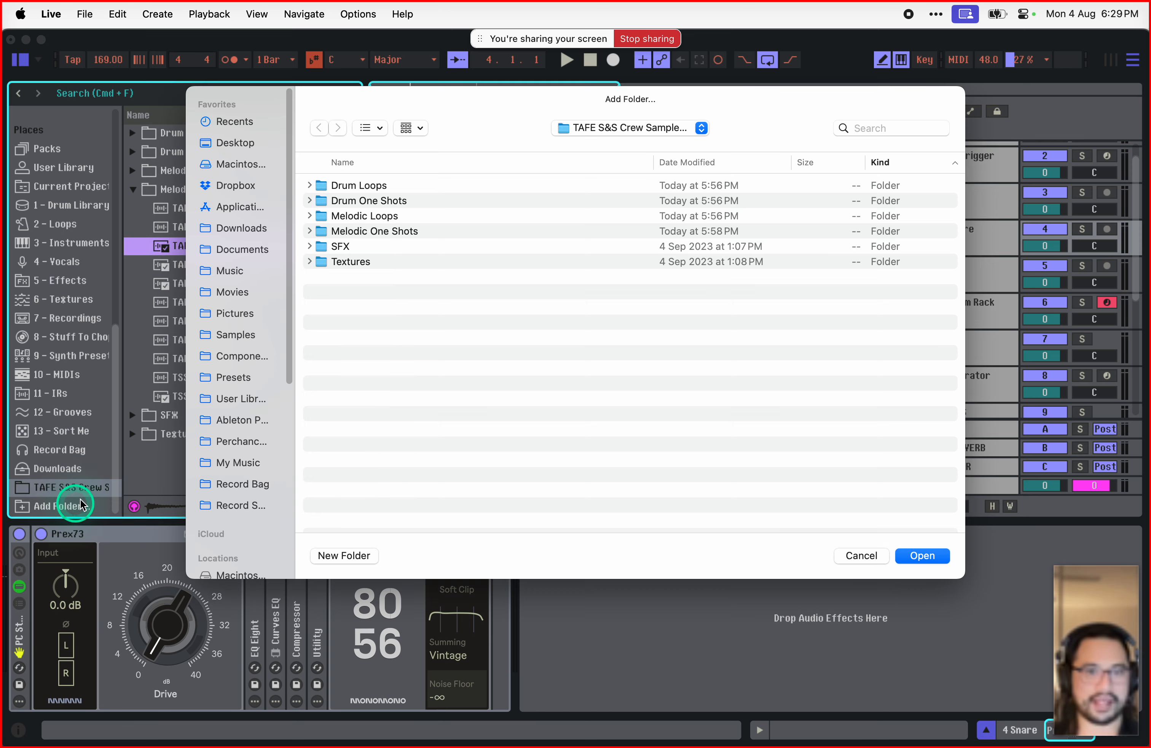
click(251, 143)
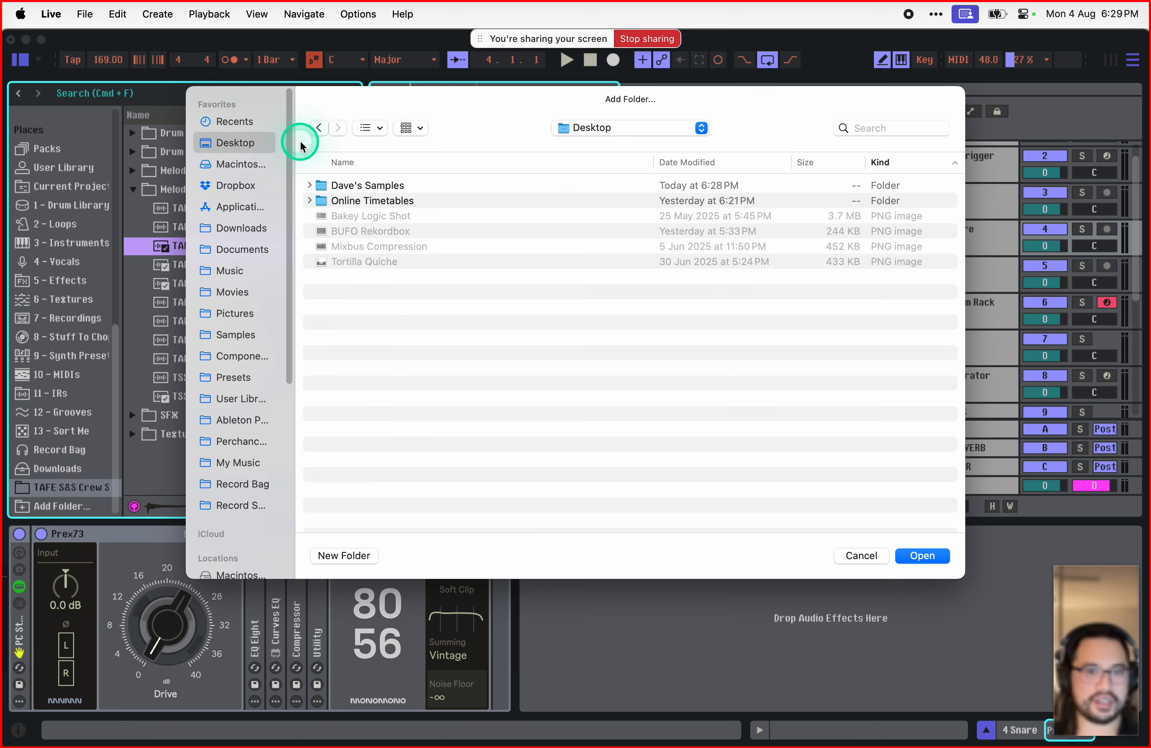
click(421, 199)
click(424, 185)
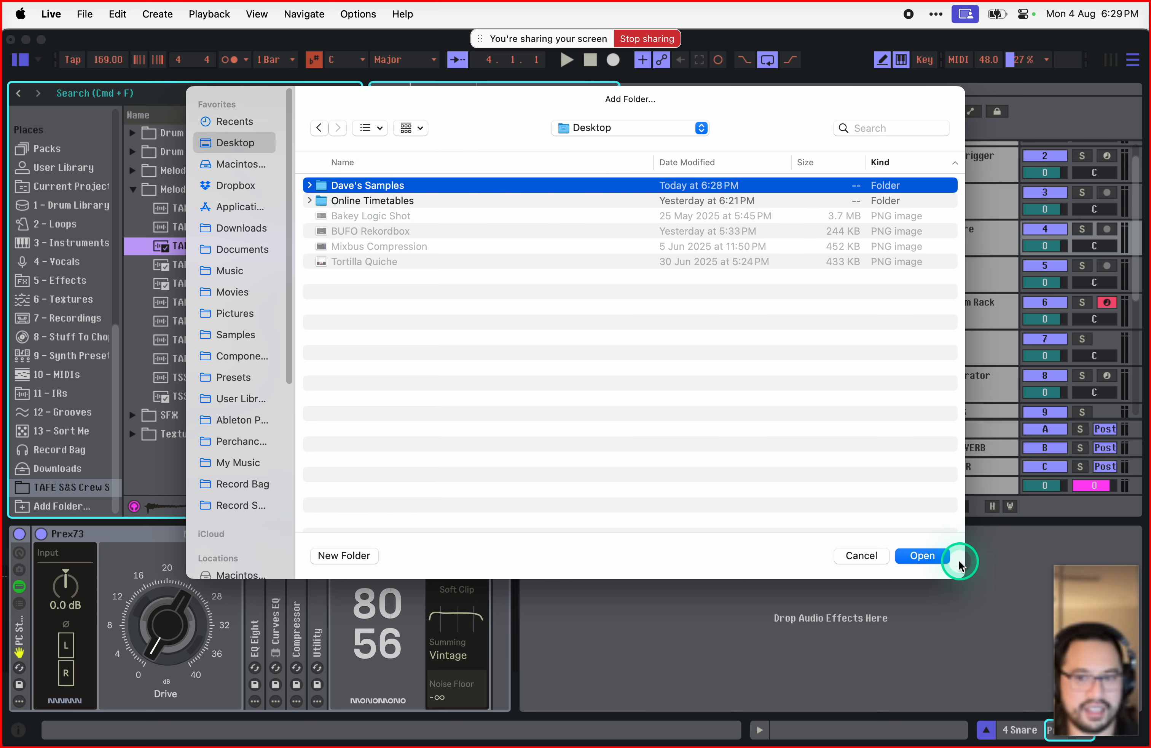
click(933, 557)
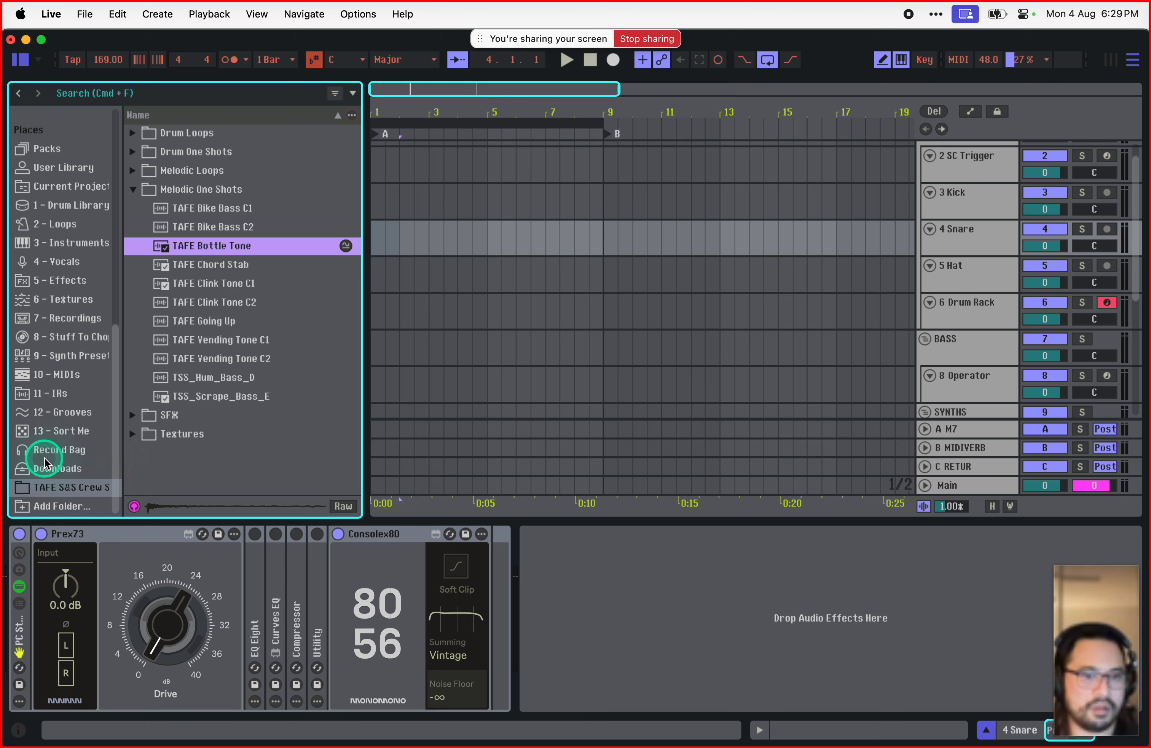
Step: Open the newly added samples folder under Places and look over its samples and the Places list
scroll(39, 459, up, 1)
scroll(44, 462, down, 2)
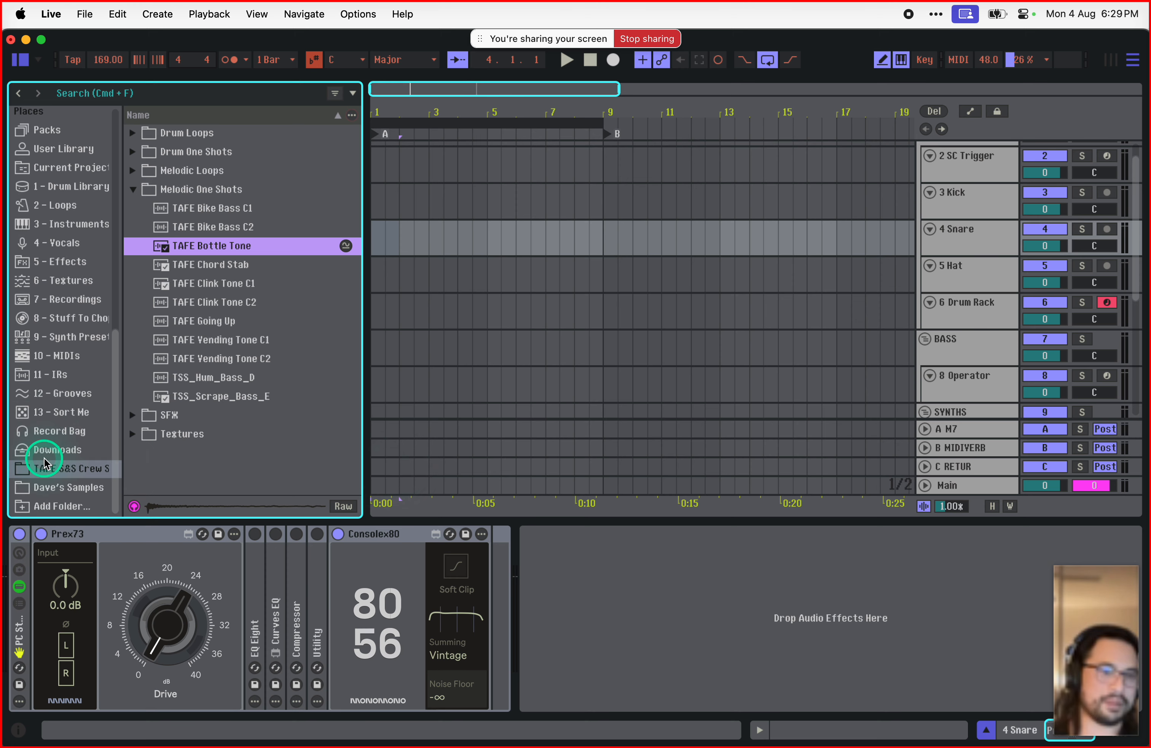
click(61, 489)
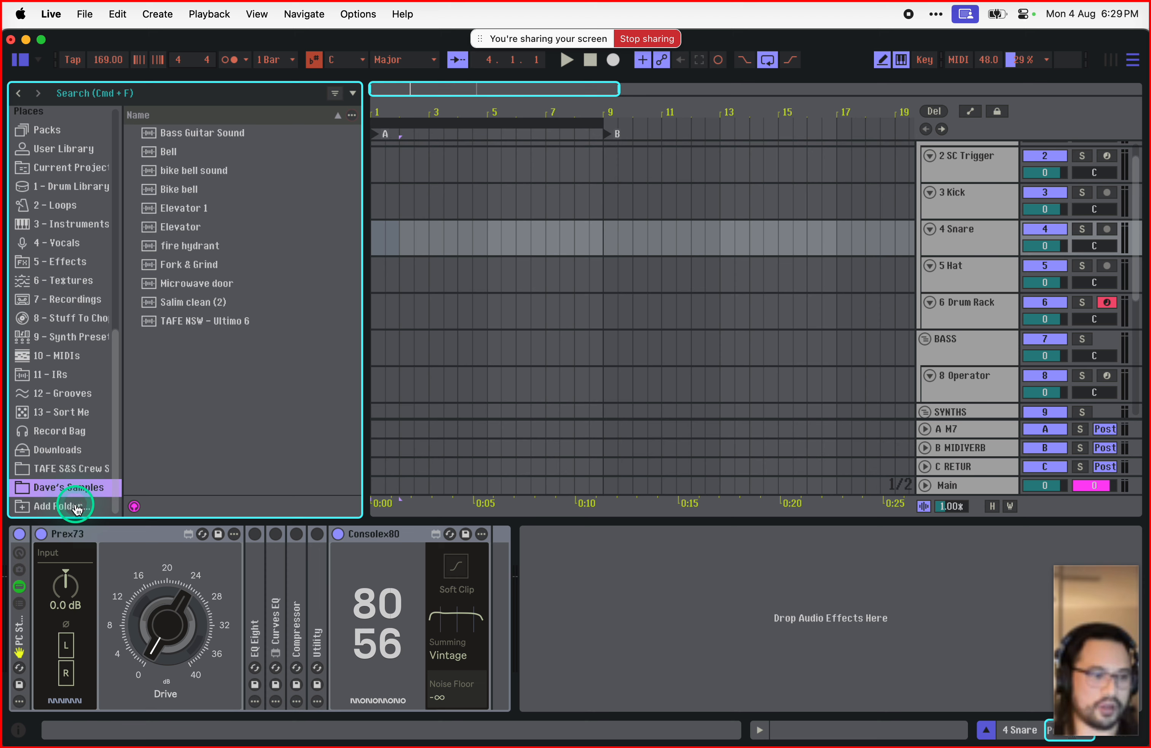
drag(79, 494, 108, 484)
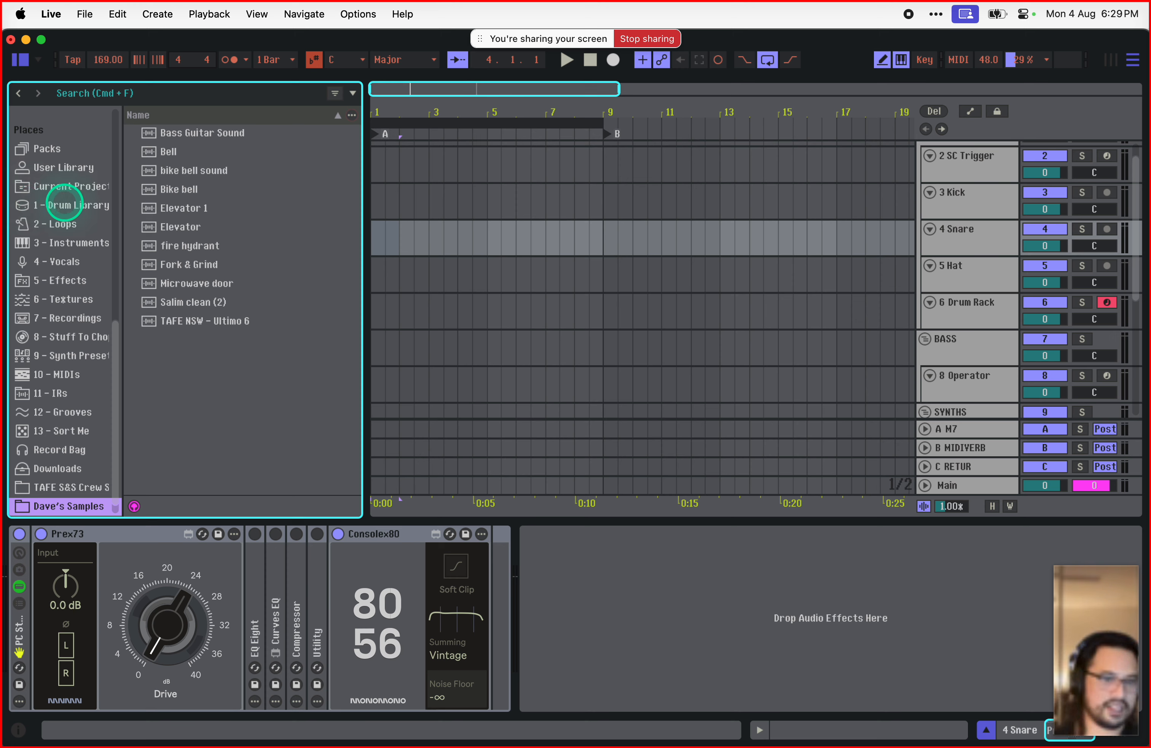
scroll(59, 243, down, 1)
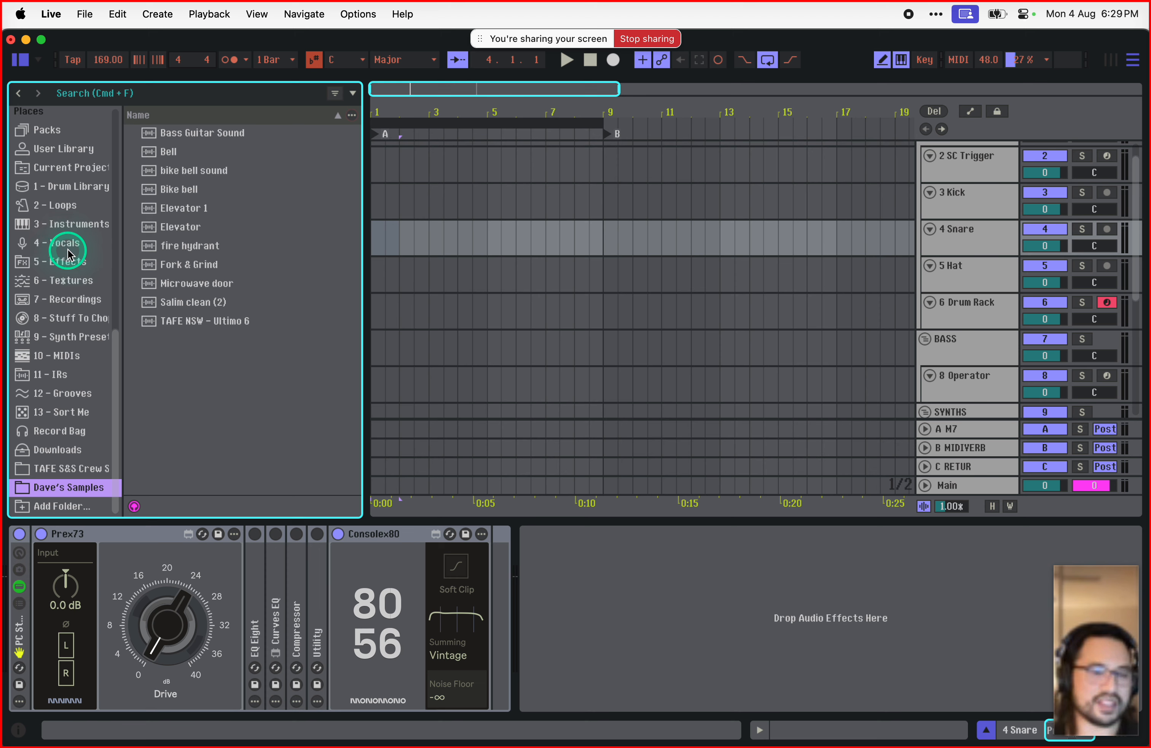
scroll(65, 250, up, 5)
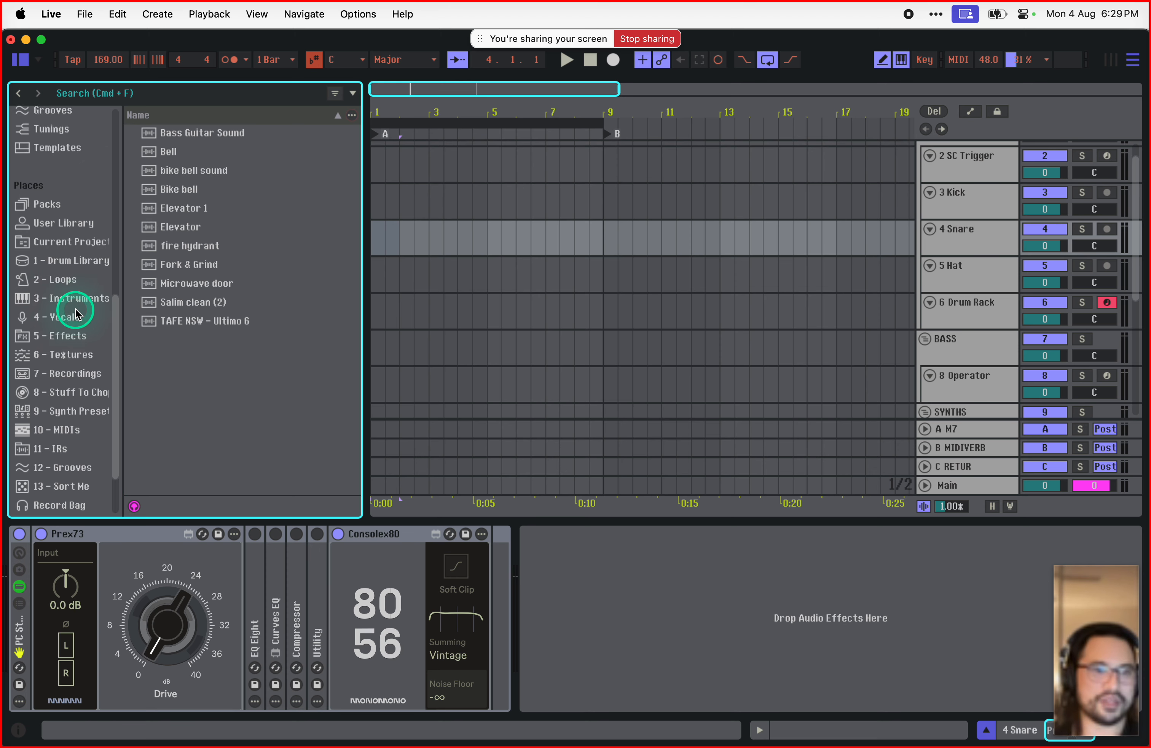
scroll(76, 314, down, 5)
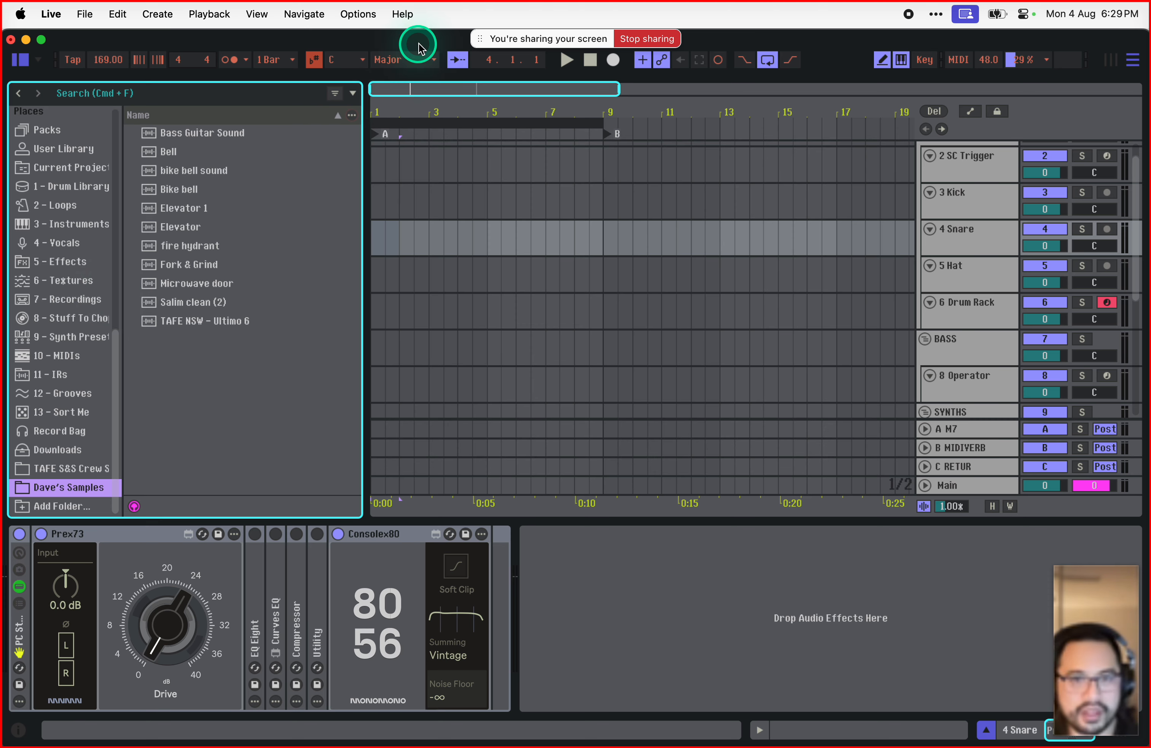
Step: Shift the Live window aside and open the desktop samples folder in Finder, positioned clear of the arrangement's first bars
drag(418, 41, 243, 86)
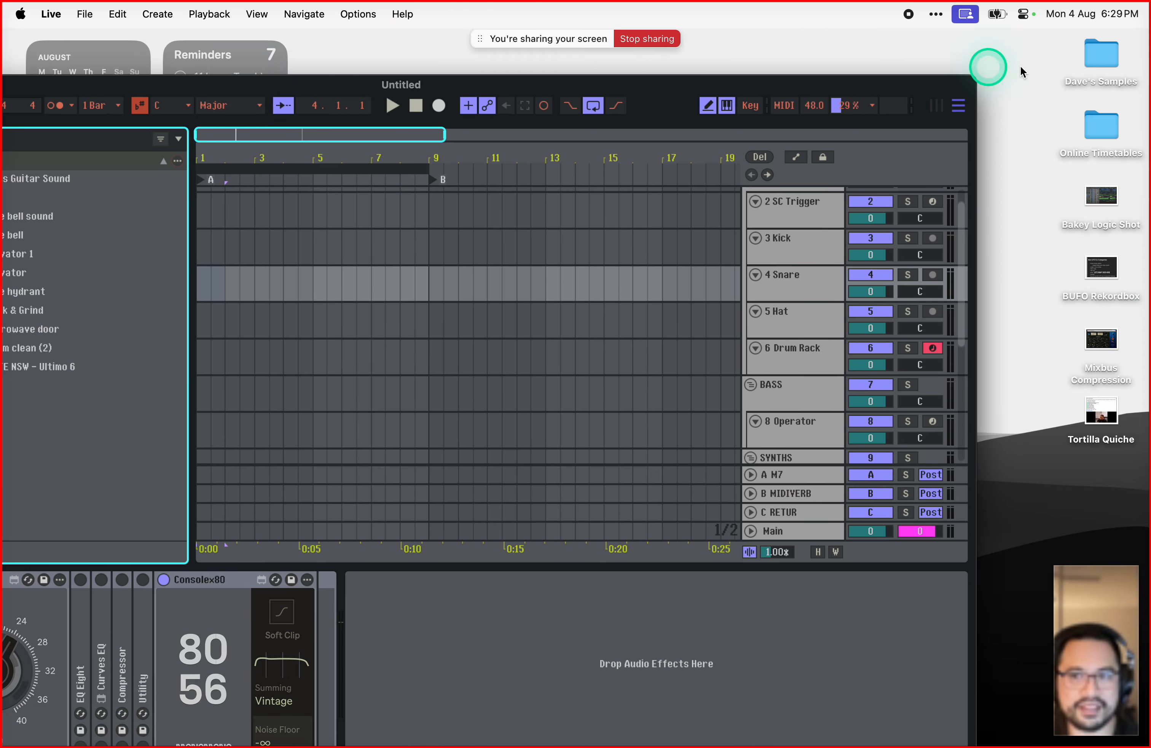
double_click(1093, 59)
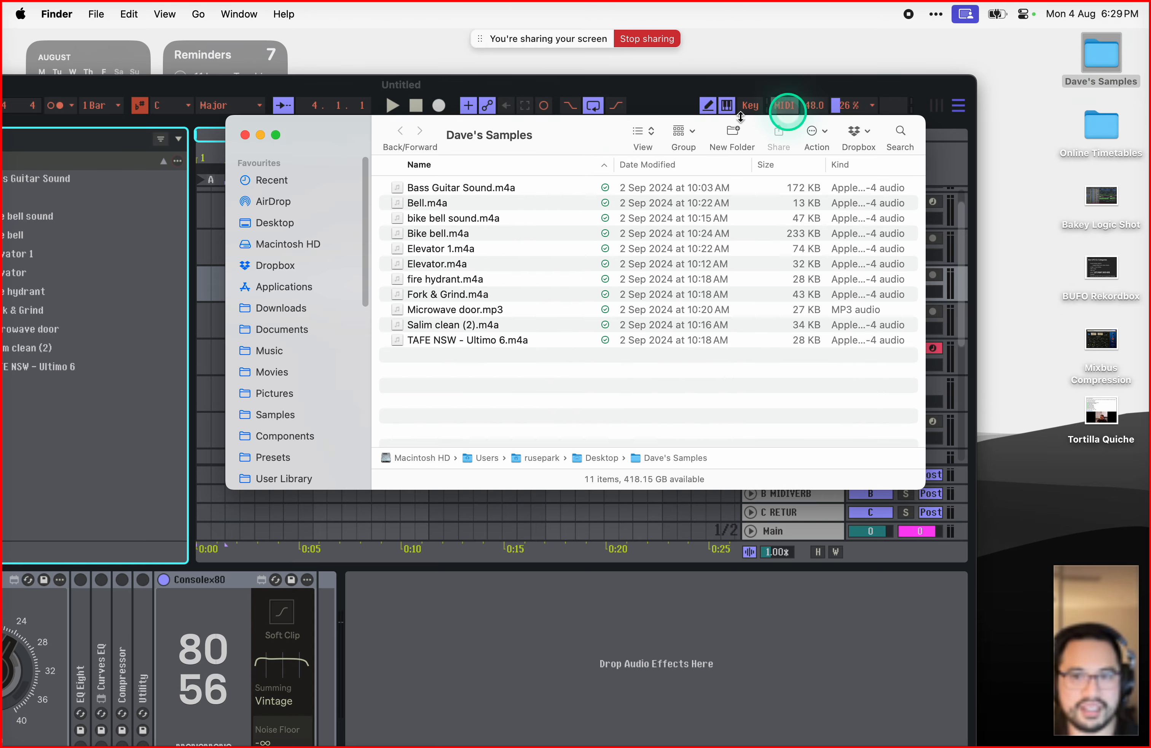
drag(326, 135, 590, 213)
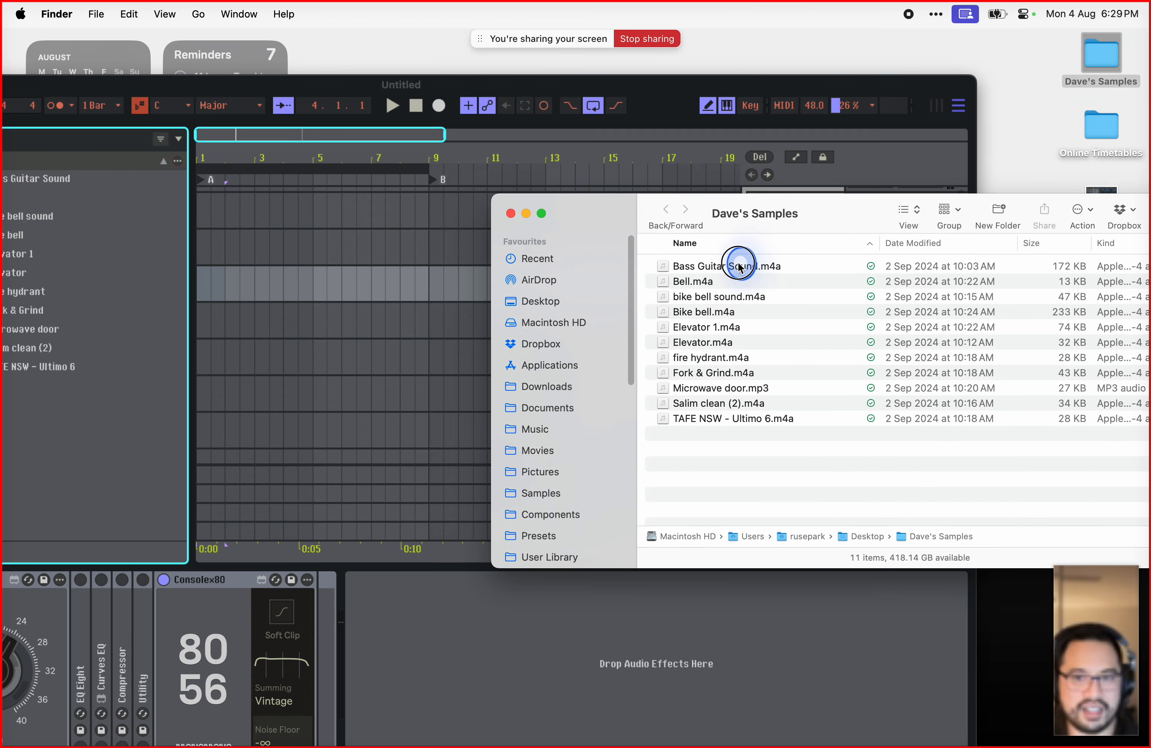
Step: Place Bass Guitar Sound.m4a from Finder at bar 1 of the 4 Snare track, delete the clip and move the Live window back
drag(739, 265, 204, 277)
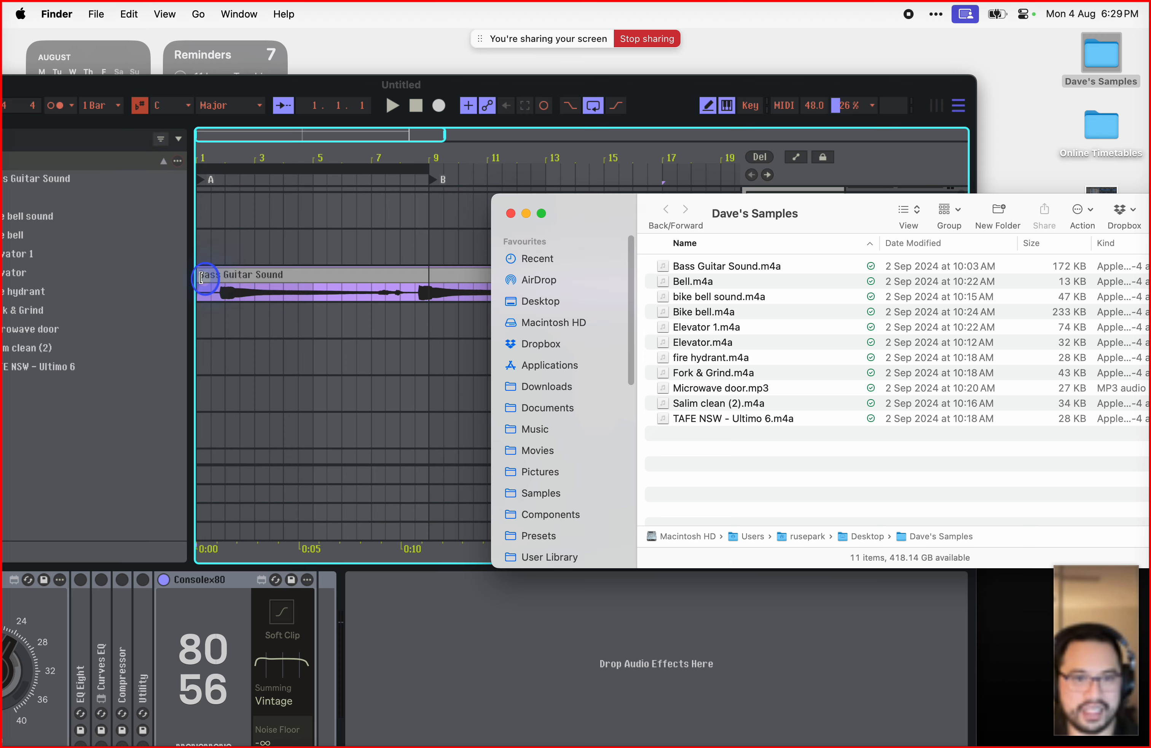
click(268, 276)
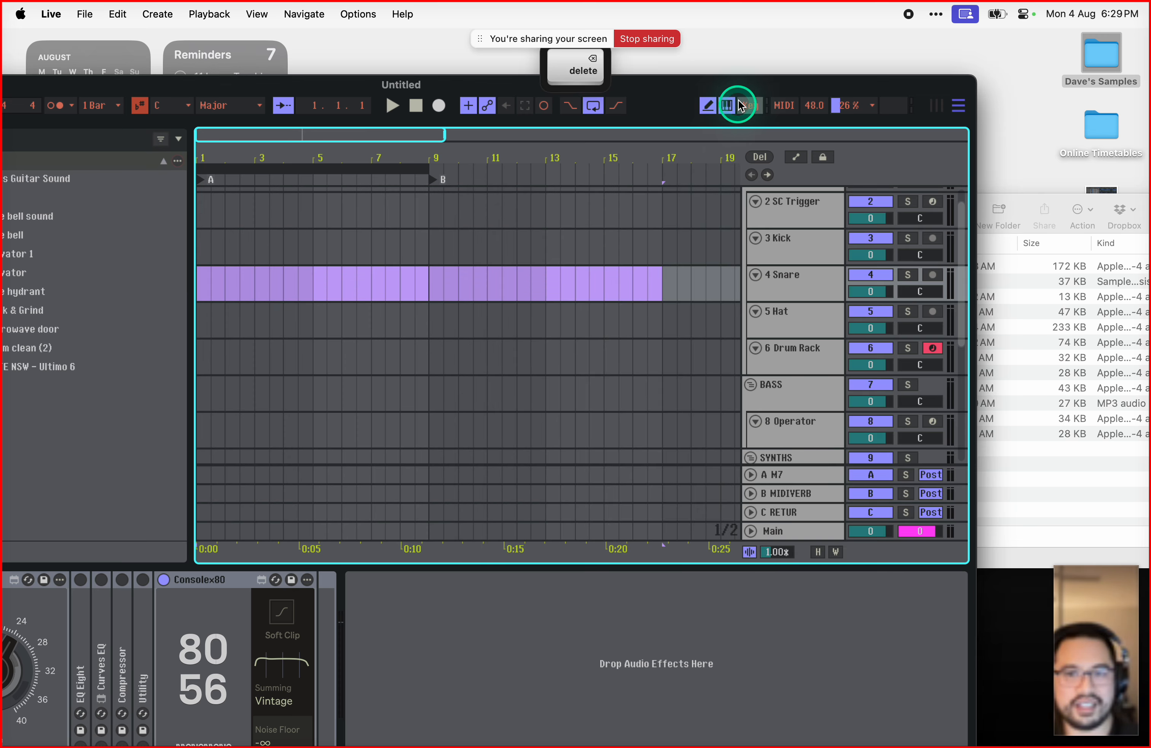
drag(743, 90, 949, 6)
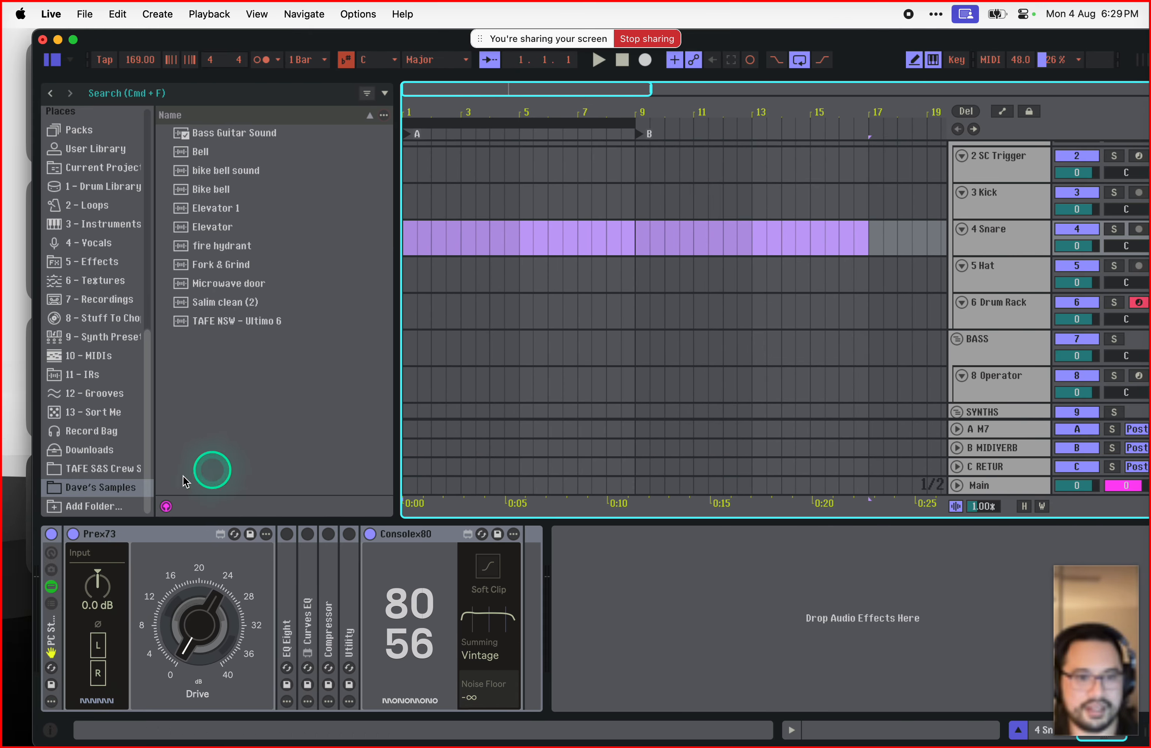
Step: Place Bass Guitar Sound from Live's browser at bar 1 of the 4 Snare track and delete the clip
click(138, 486)
drag(249, 136, 410, 243)
click(486, 260)
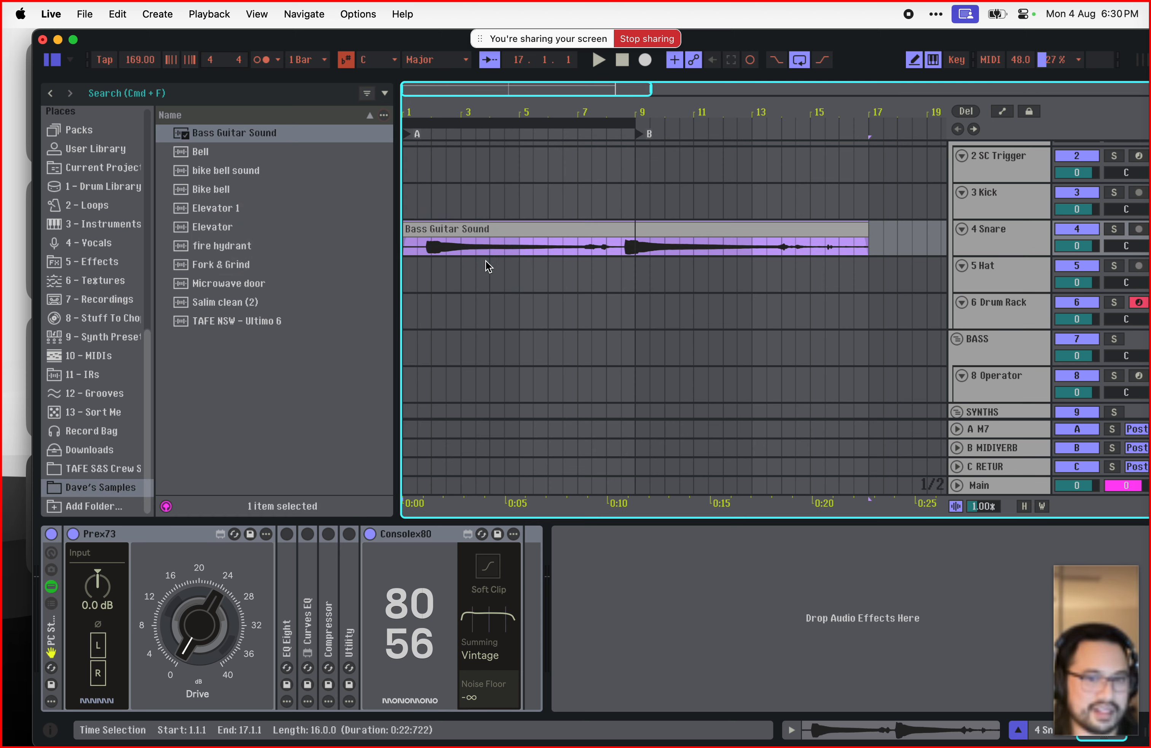
click(398, 160)
click(441, 208)
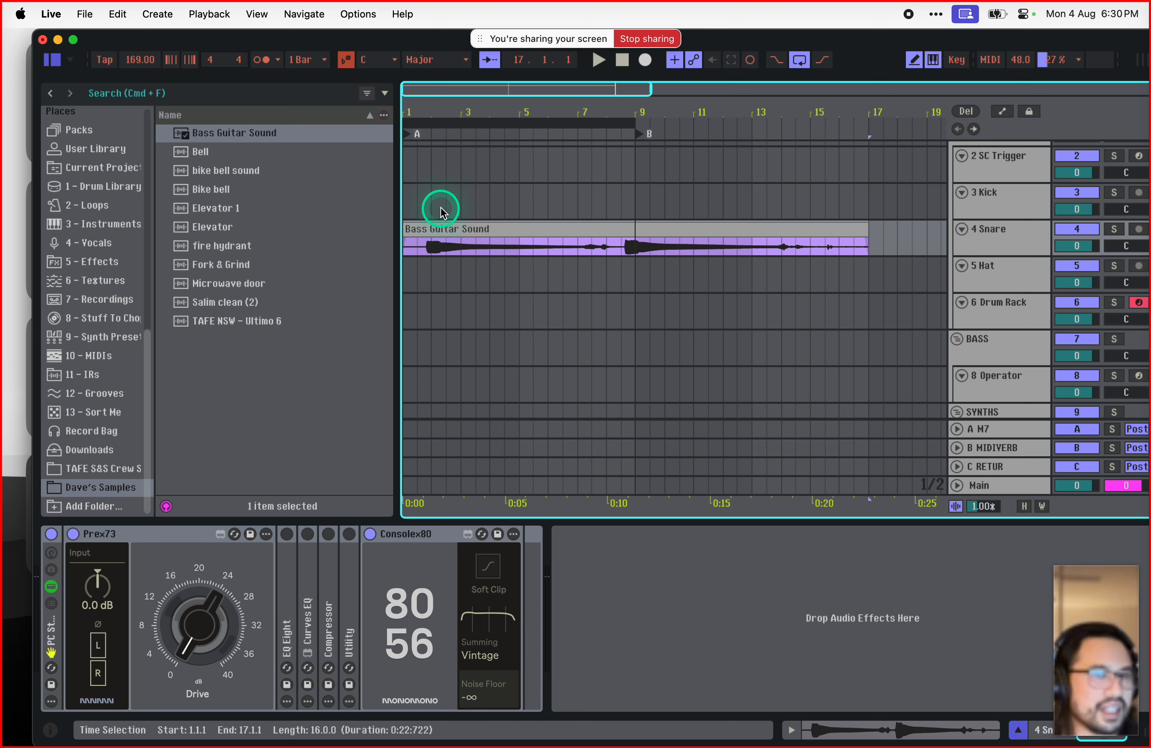
click(453, 221)
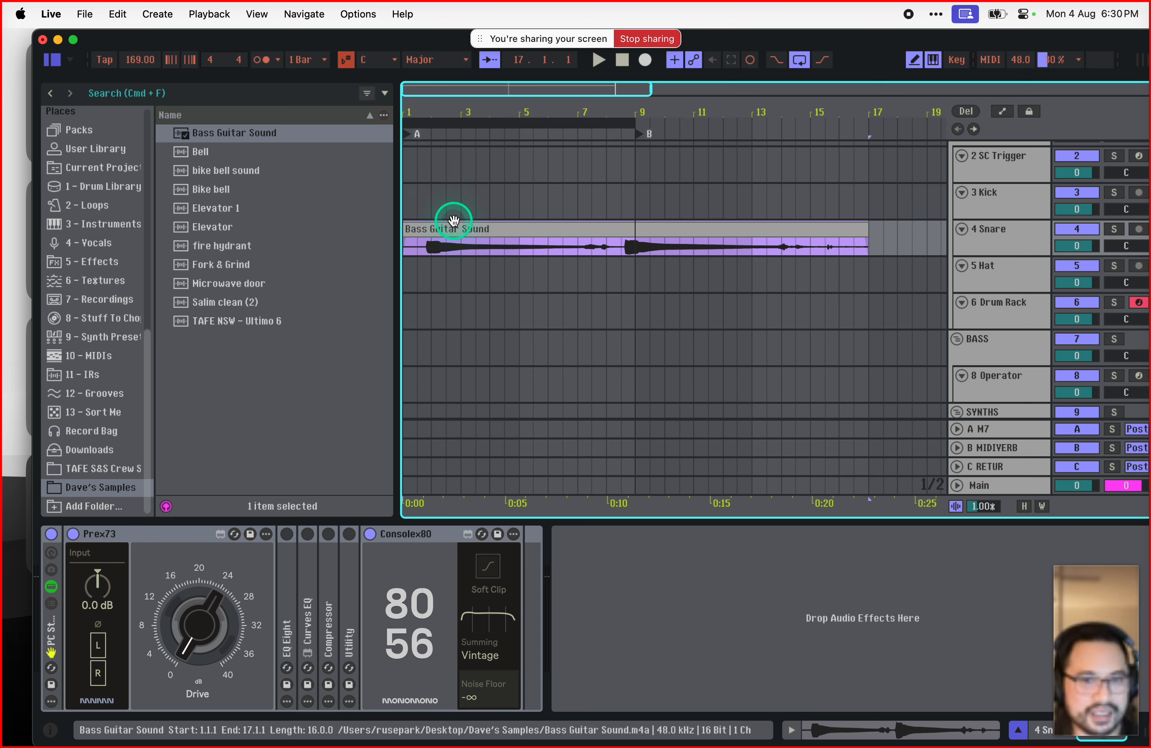
key(Delete)
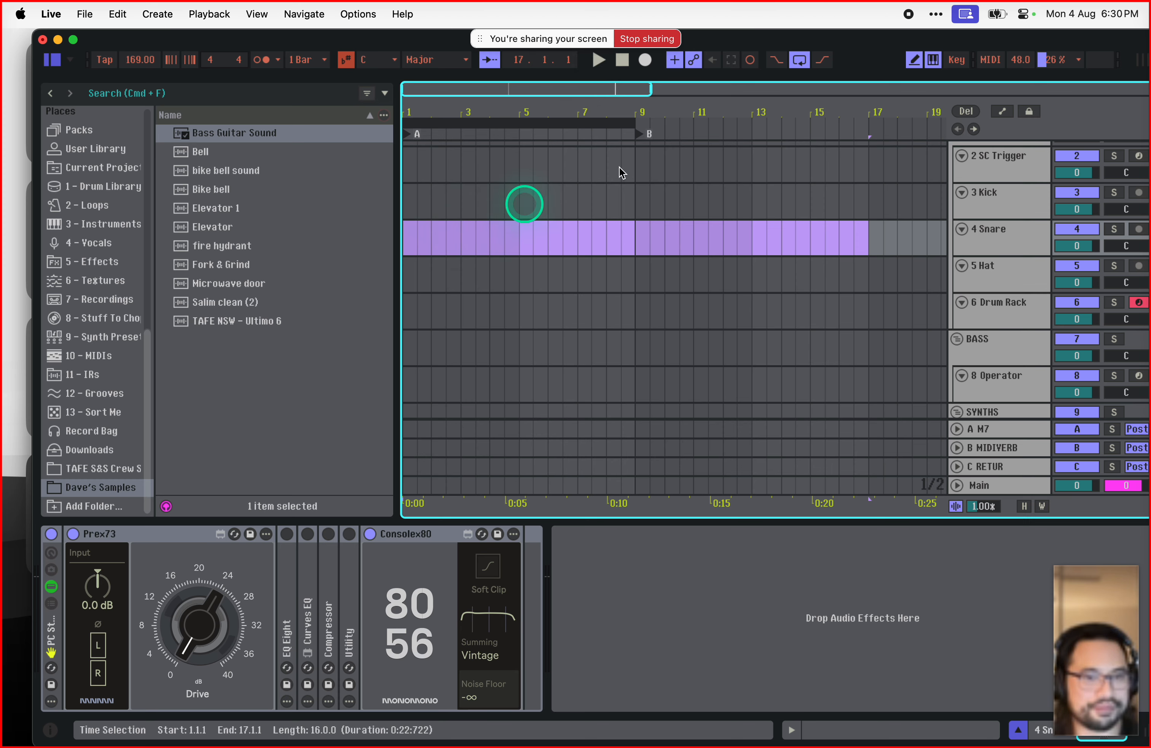
Step: Try to place all the audio files from the desktop samples folder at bar 1 of the arrangement, and move the Live window back
drag(970, 43, 888, 57)
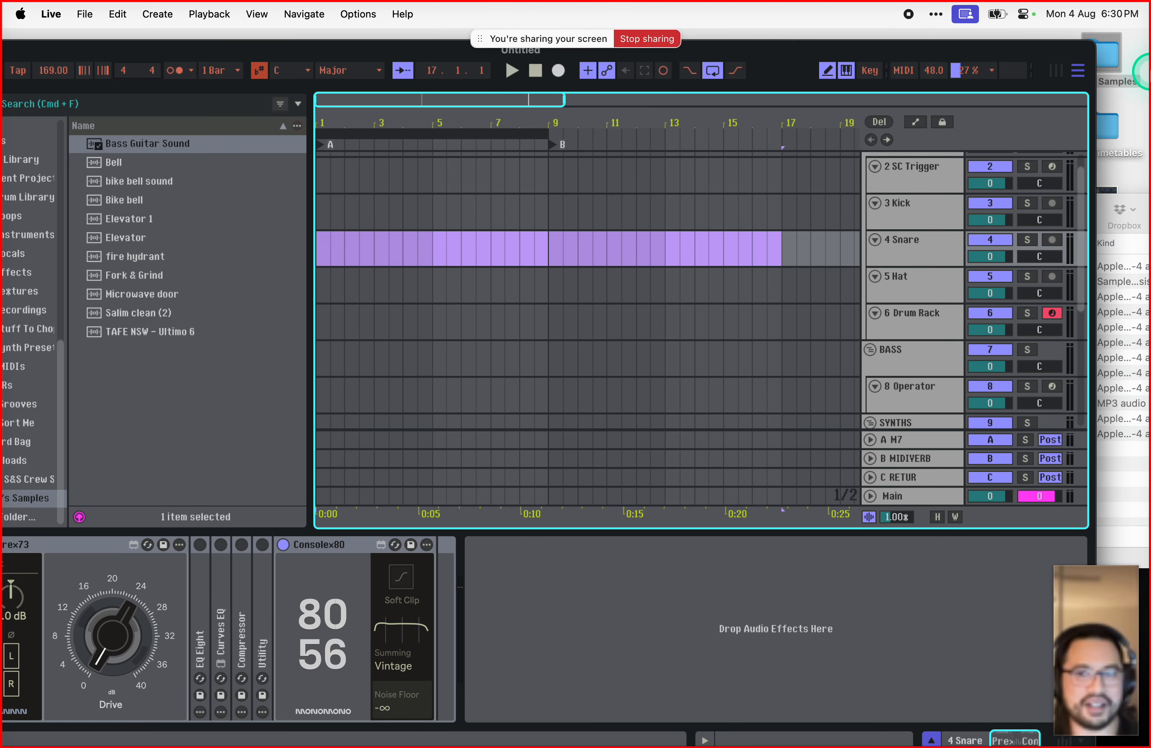
double_click(1110, 56)
drag(817, 483, 320, 169)
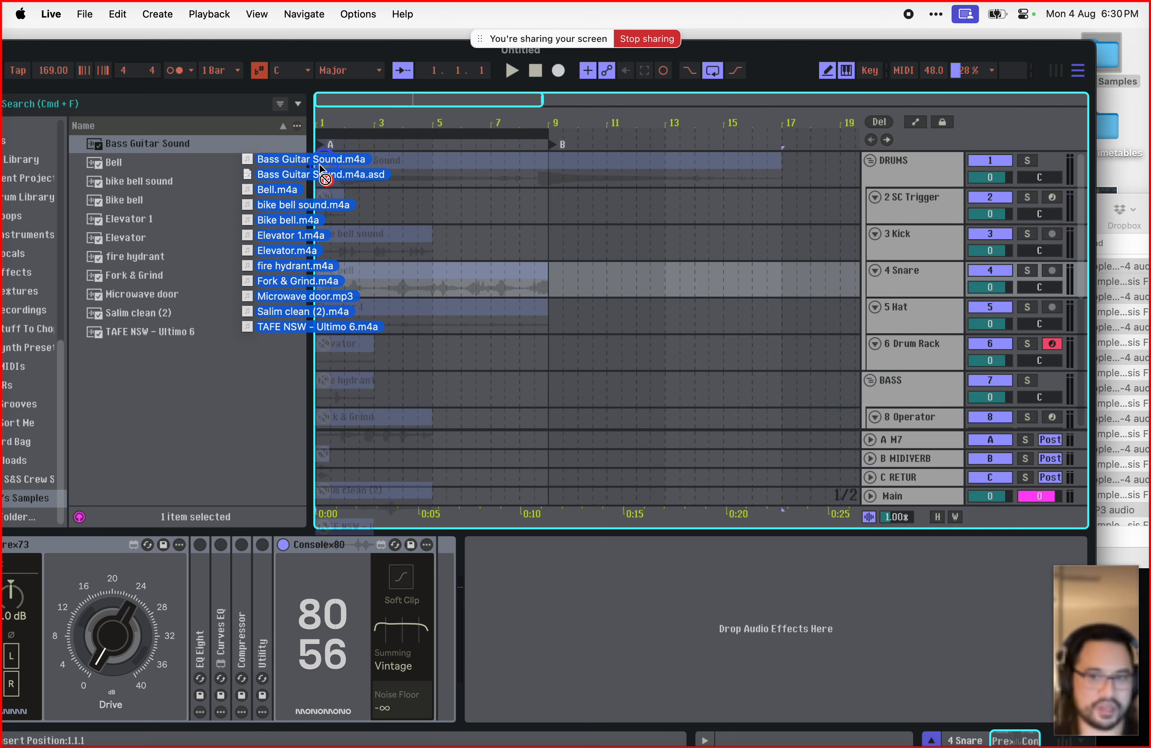
drag(320, 165, 321, 168)
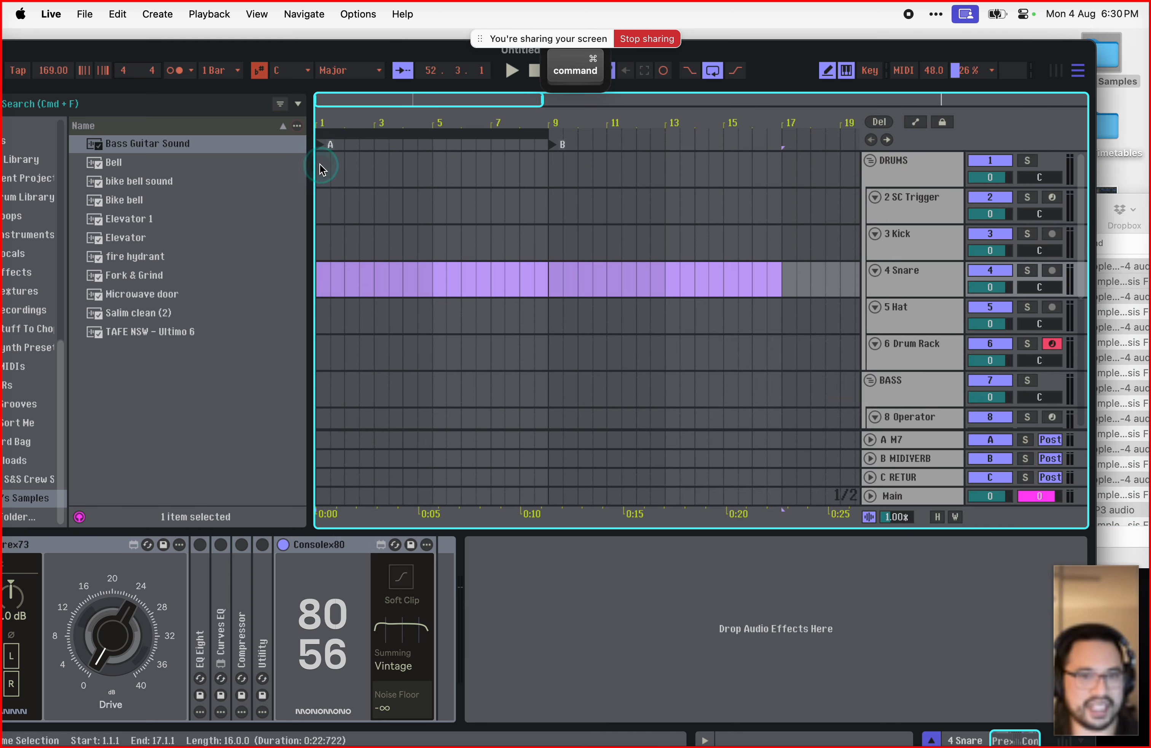
drag(359, 43, 403, 18)
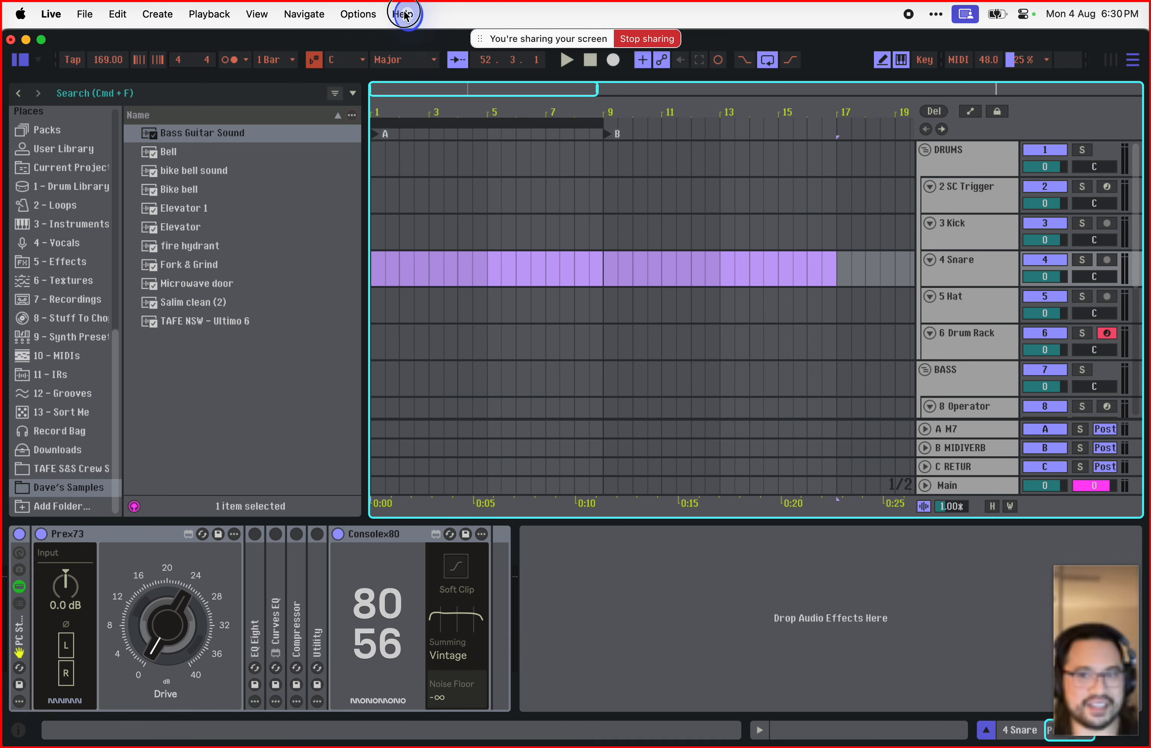
Step: Compare the samples folder in Places with its files in Finder, look over the main Samples library's folder structure and close Finder
click(65, 488)
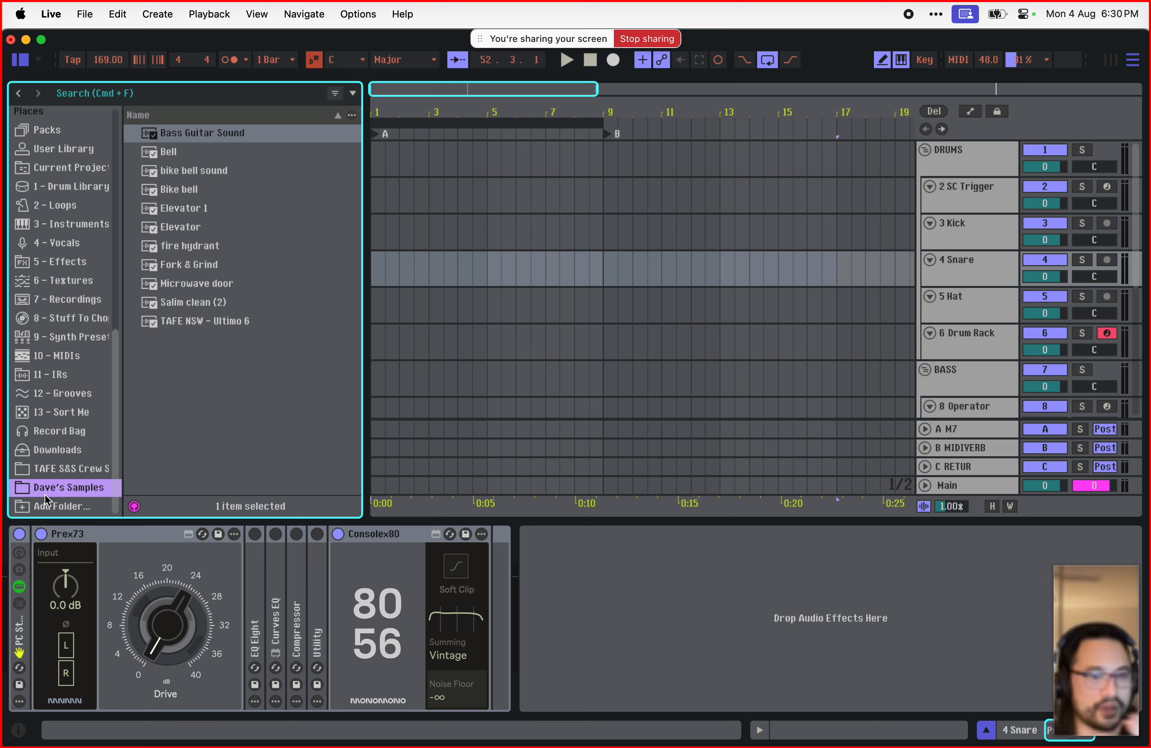
mouse_move(340, 740)
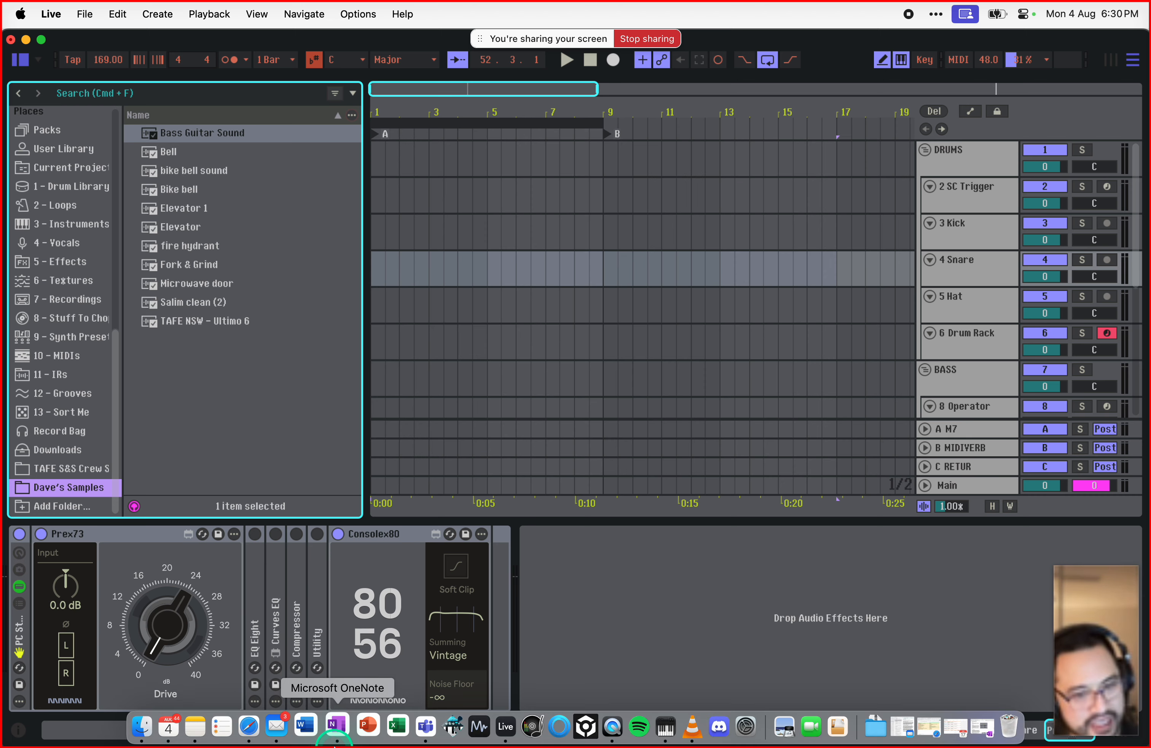
click(146, 726)
drag(596, 221, 507, 168)
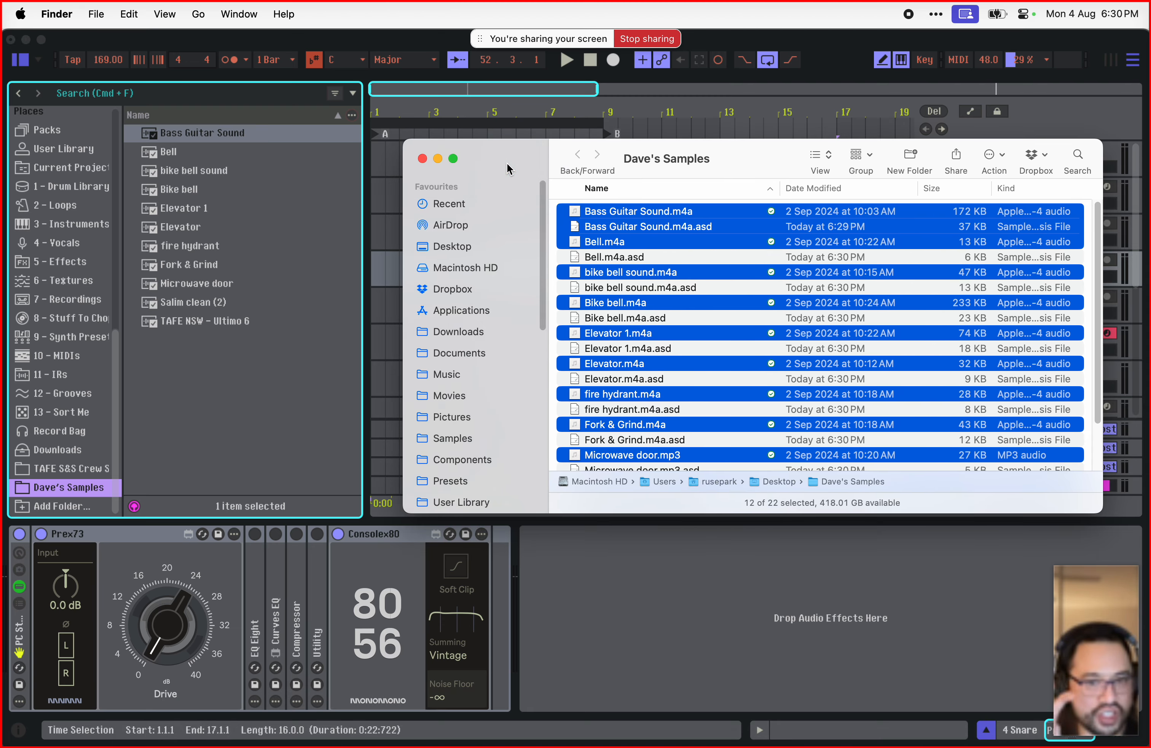
scroll(533, 378, down, 10)
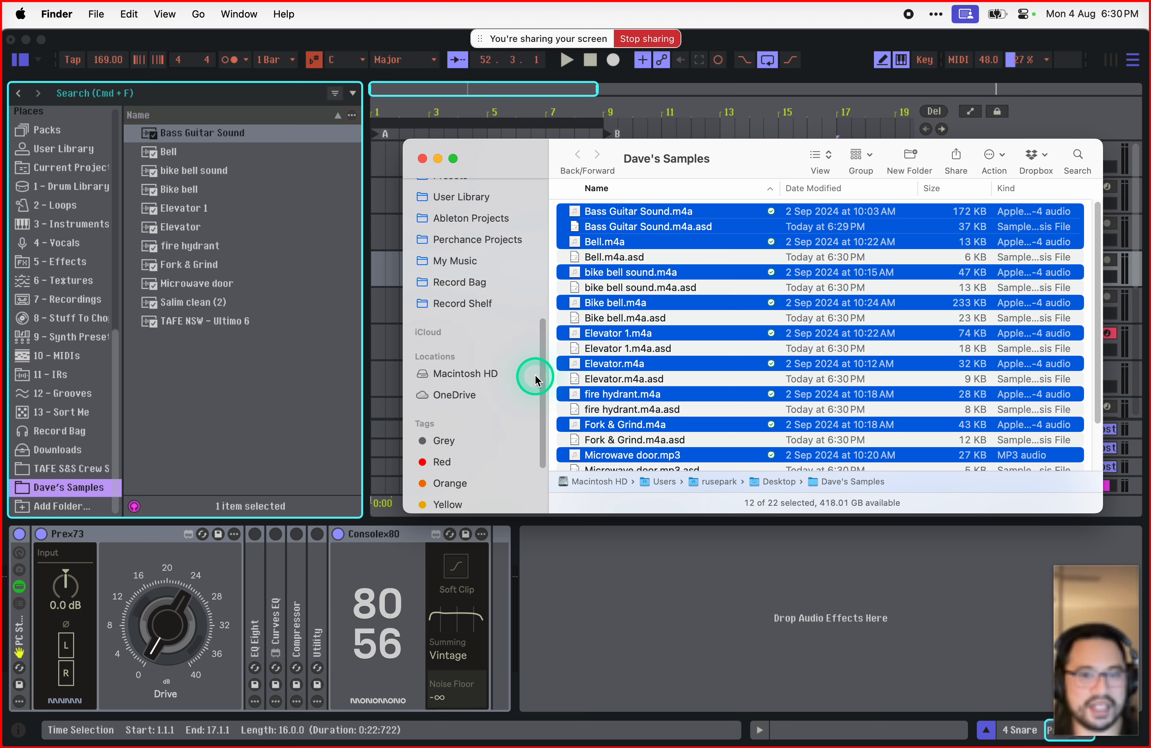
scroll(535, 379, up, 10)
scroll(535, 379, down, 5)
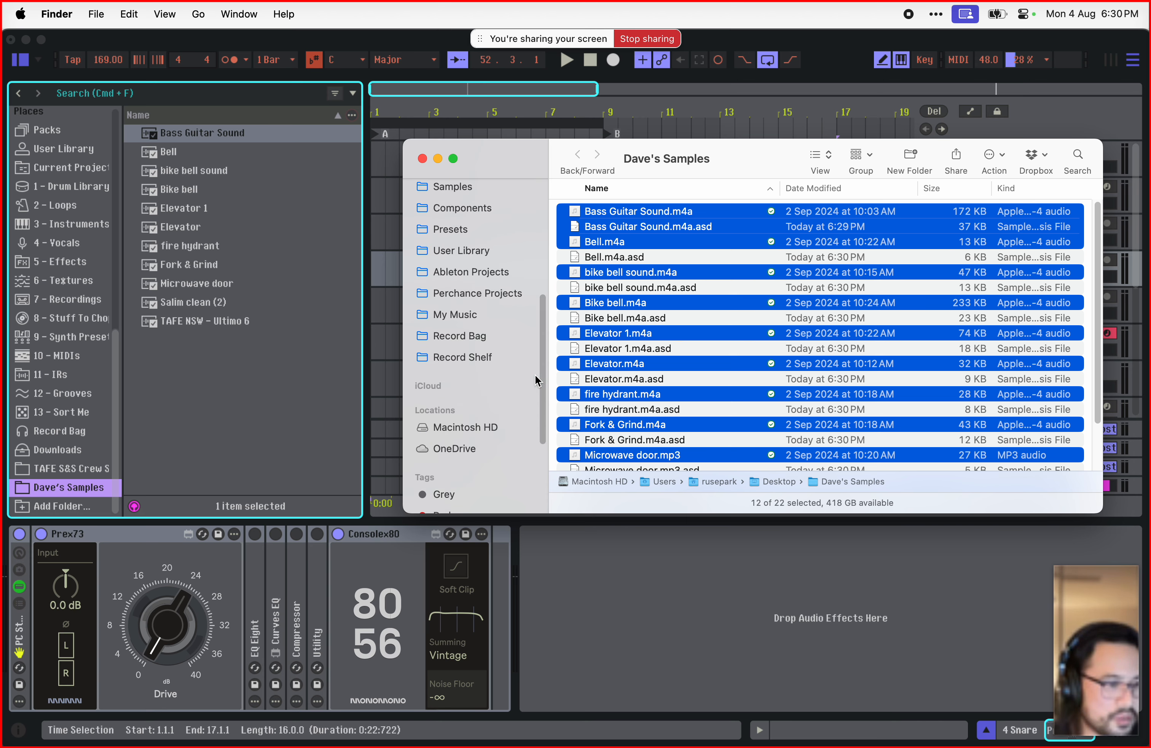
scroll(536, 381, up, 2)
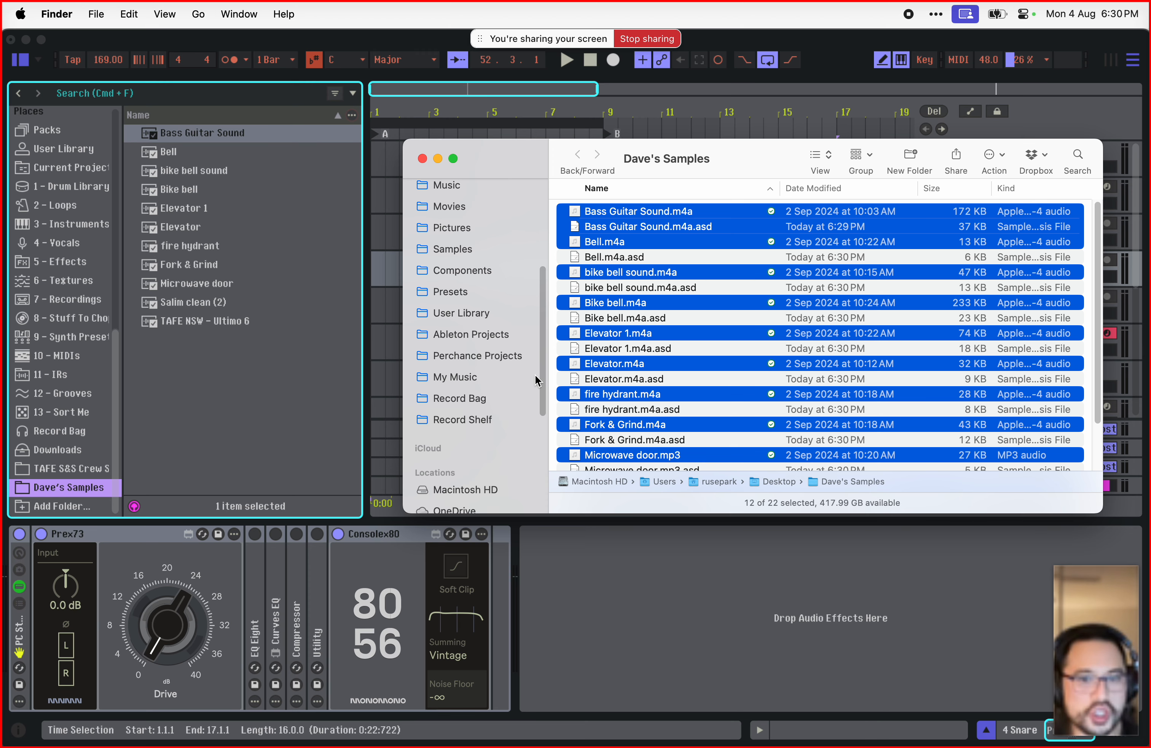
scroll(535, 376, up, 3)
click(497, 346)
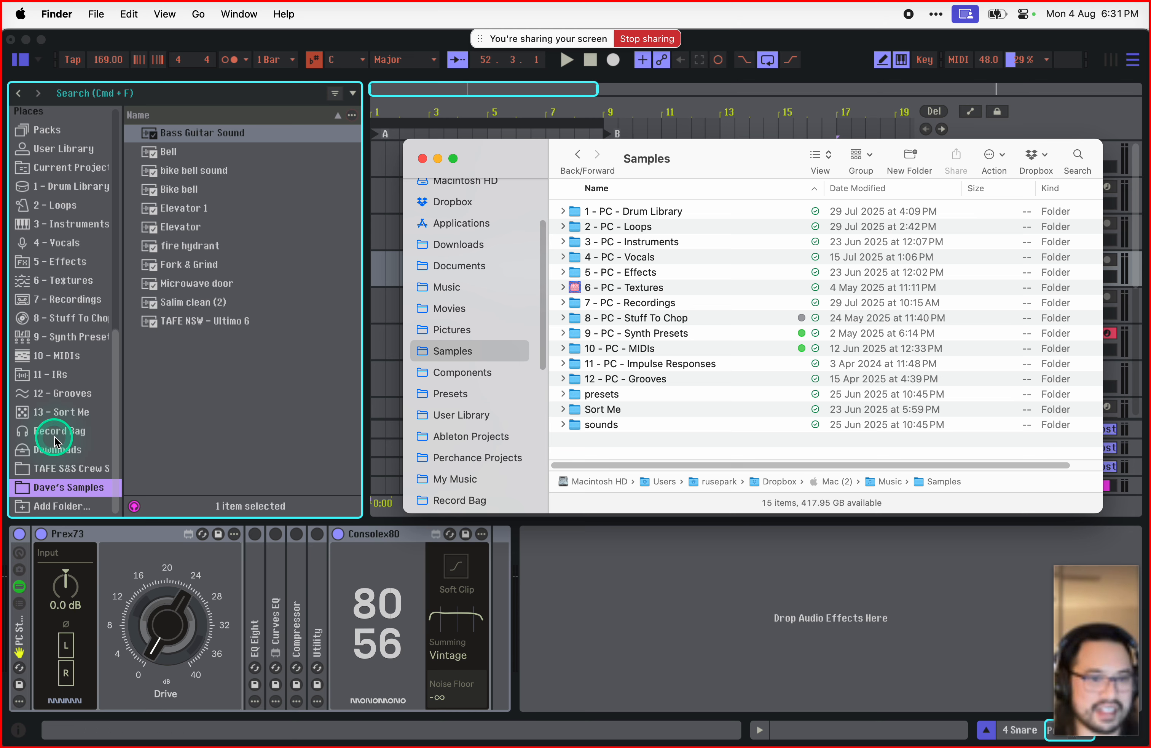
scroll(72, 315, up, 2)
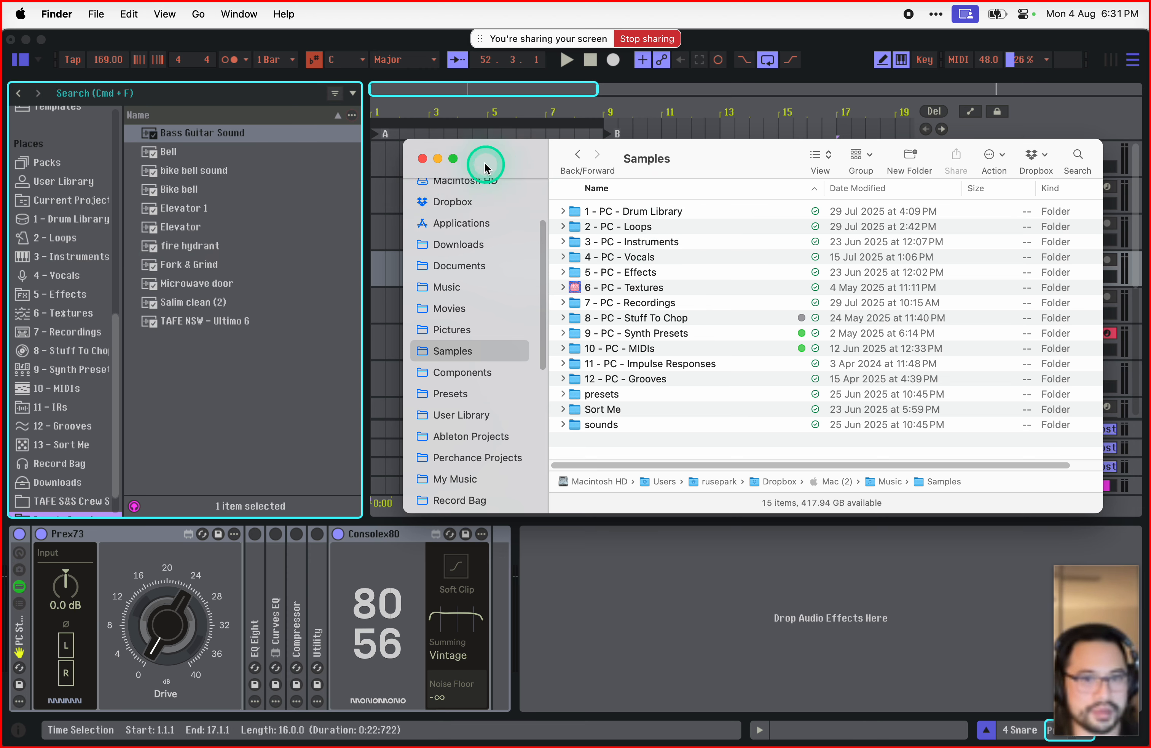
click(423, 159)
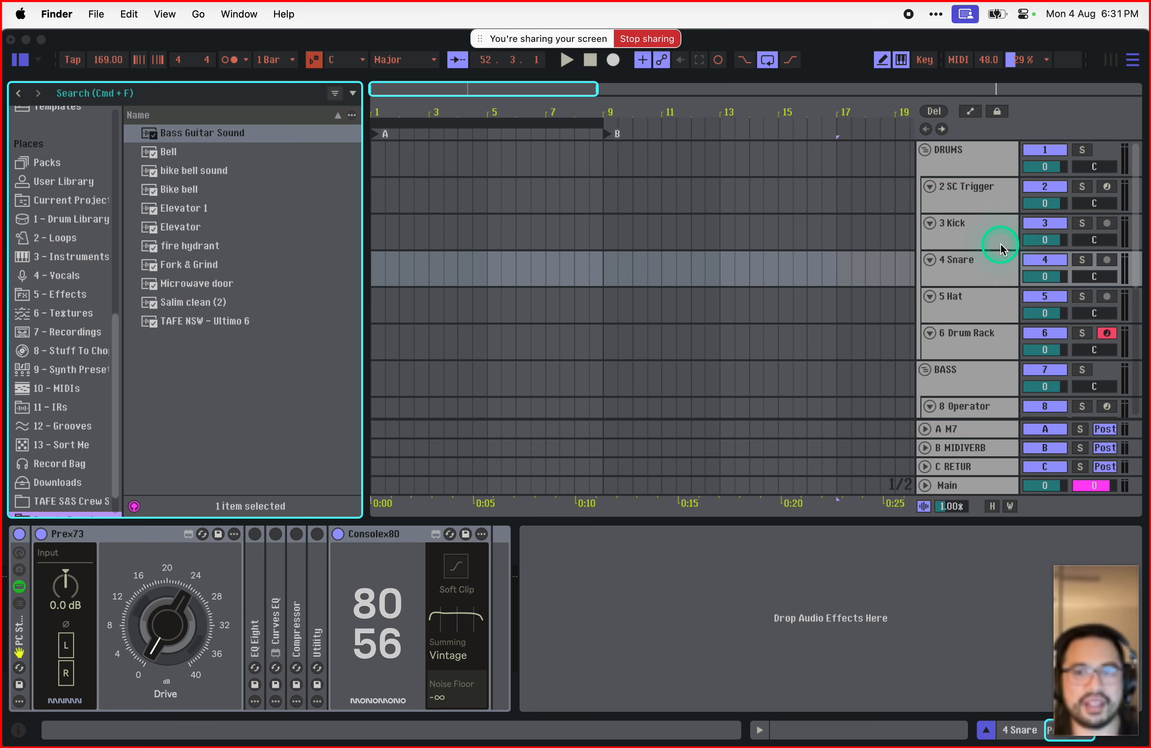
Step: Return to Live and audition the Bike bell sample
click(1007, 265)
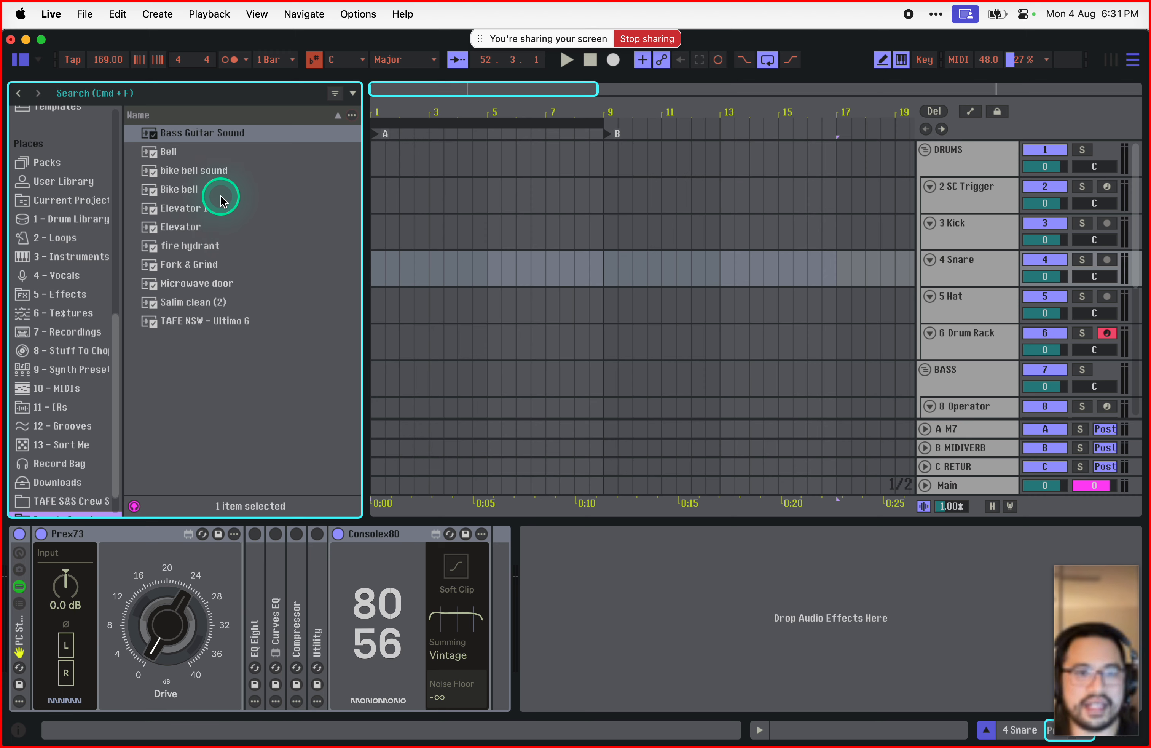
click(244, 190)
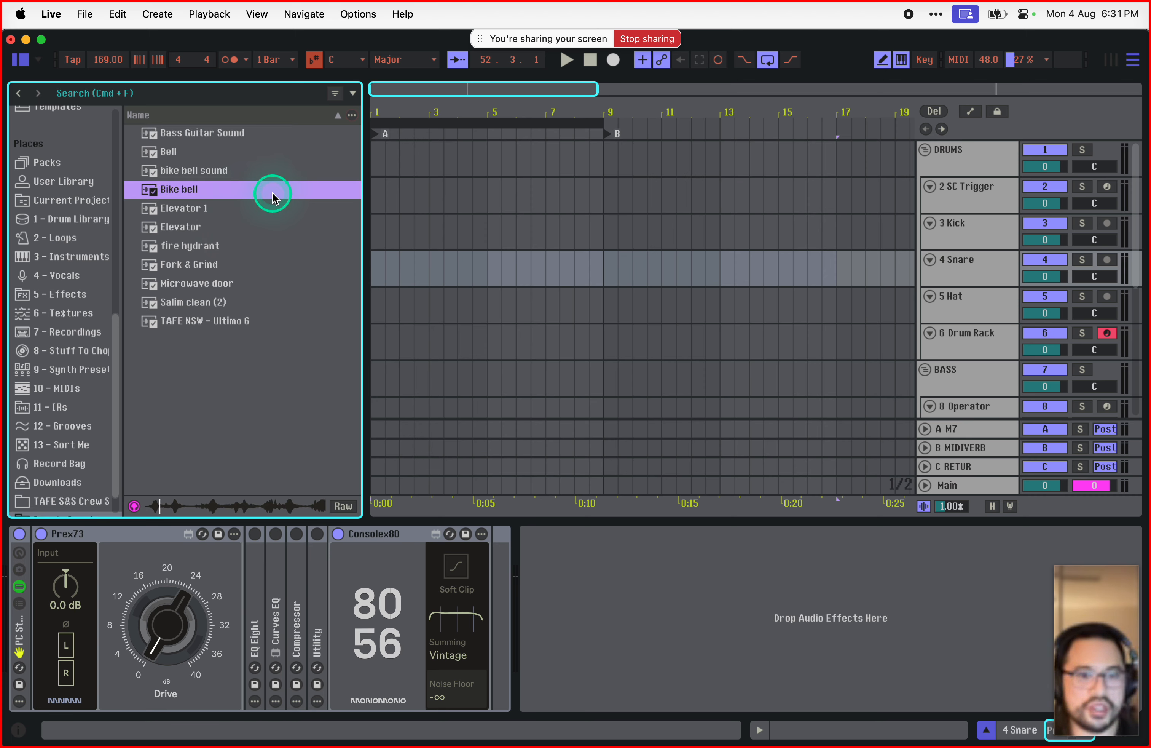
key(space)
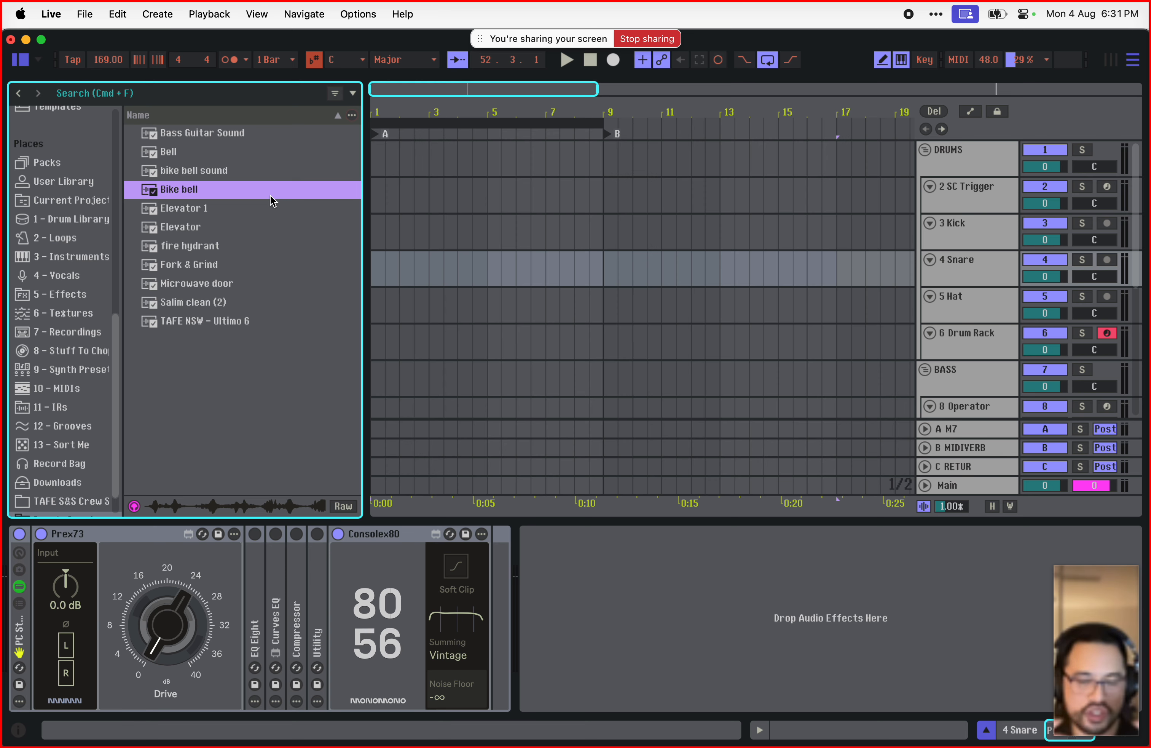
Step: Delete the Hat and Drum Rack tracks and all groups between them and the PREMASTER track
click(987, 228)
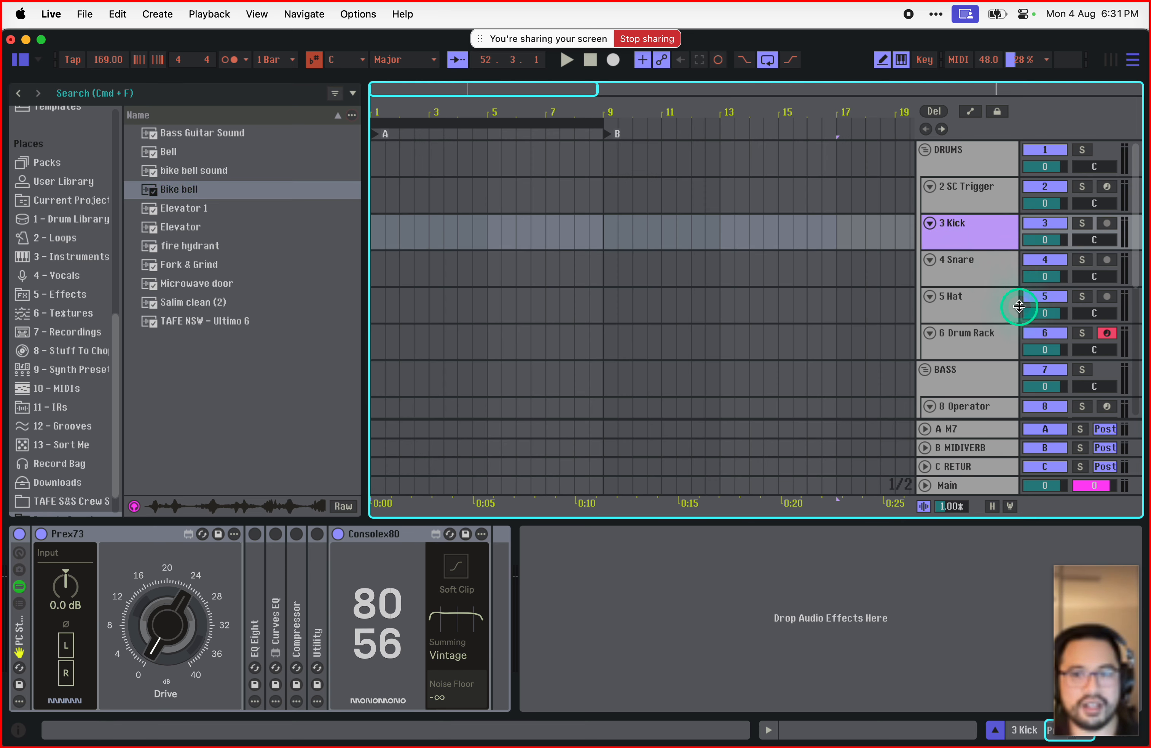
click(949, 301)
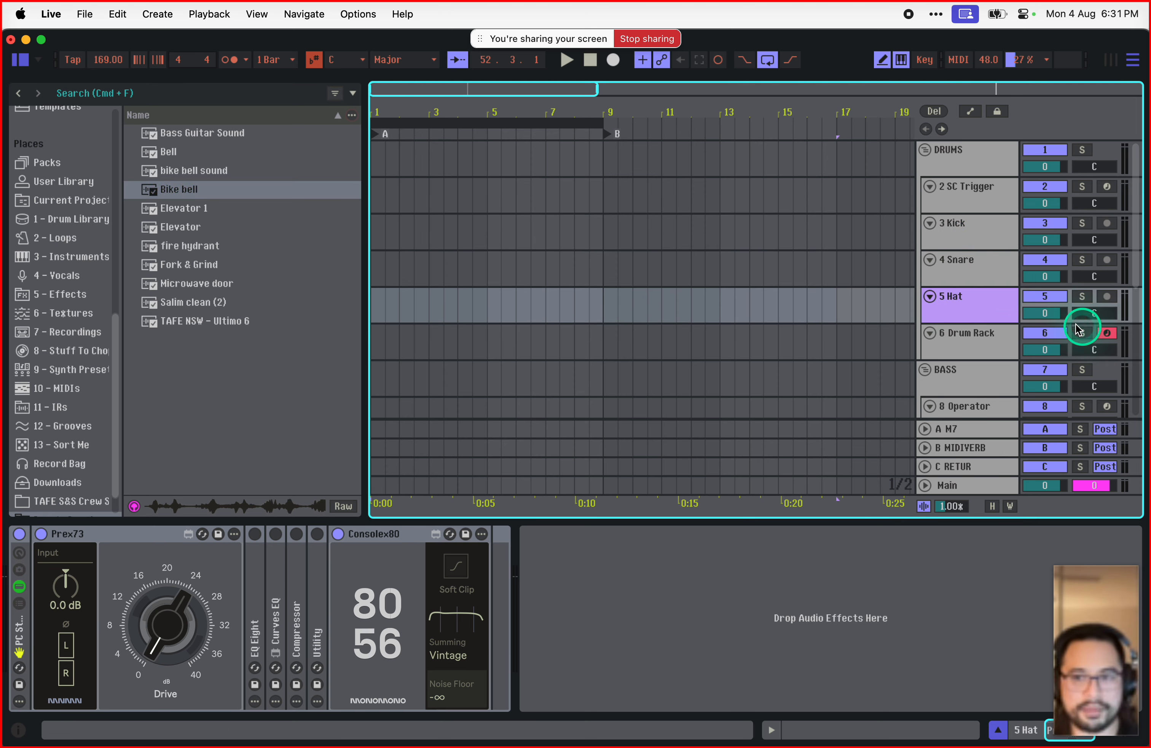
key(BackSpace)
key(BackSpace)
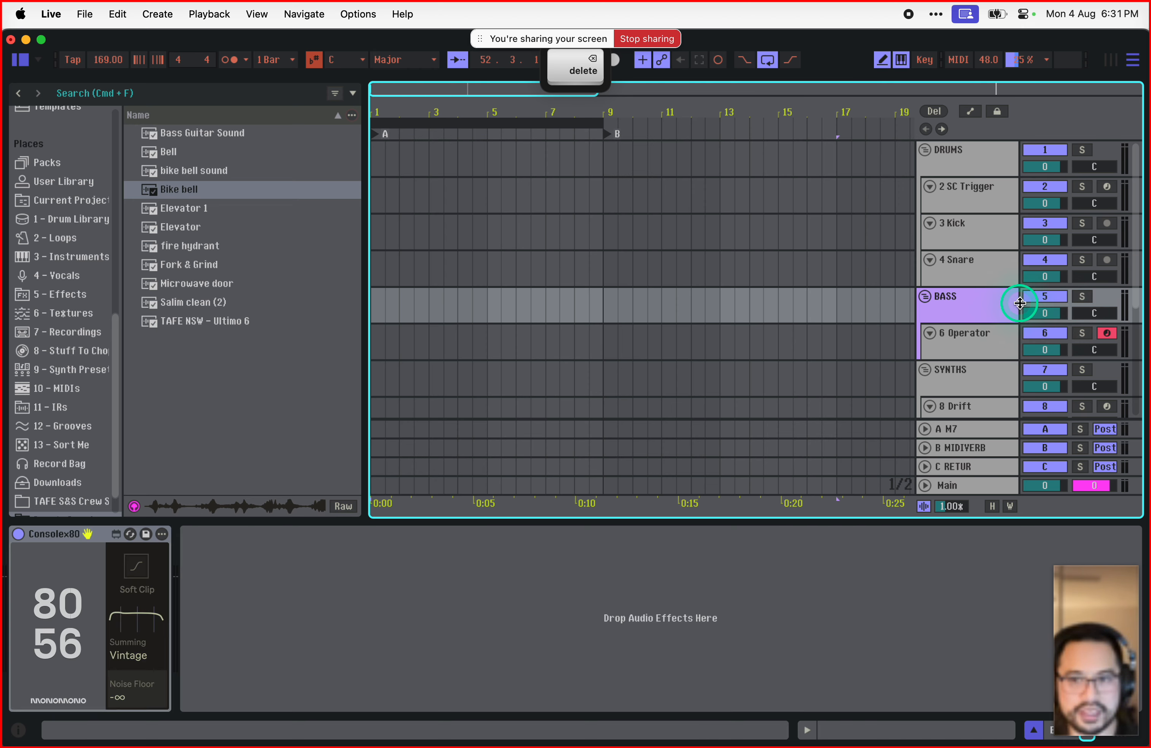
key(BackSpace)
key(BackSpace)
key(BackSpace)
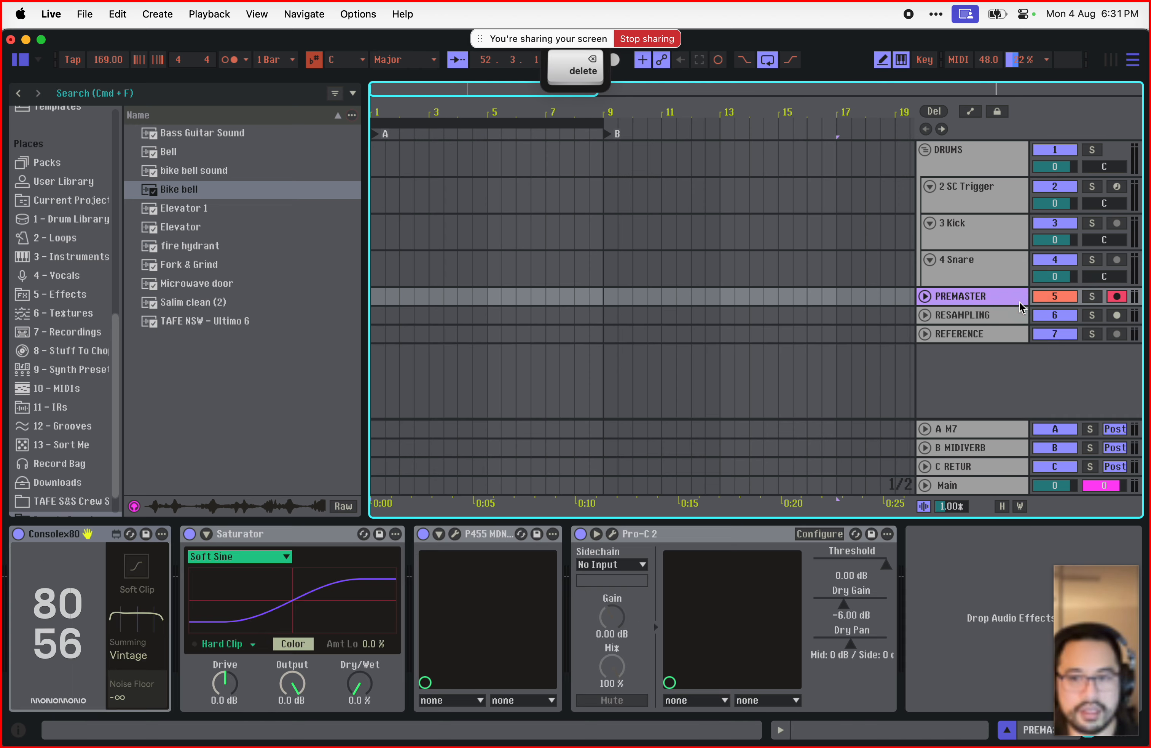
Step: Audition several samples from the folder, including Elevator 1 and Bass Guitar Sound
click(978, 230)
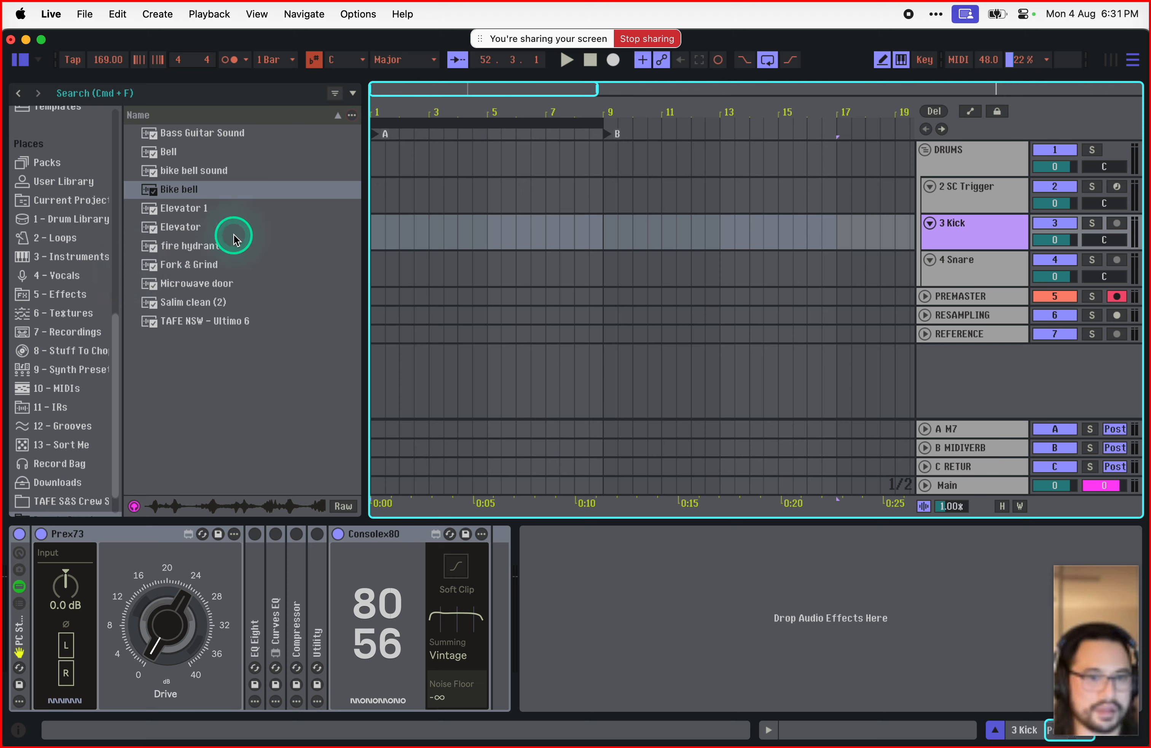
click(253, 300)
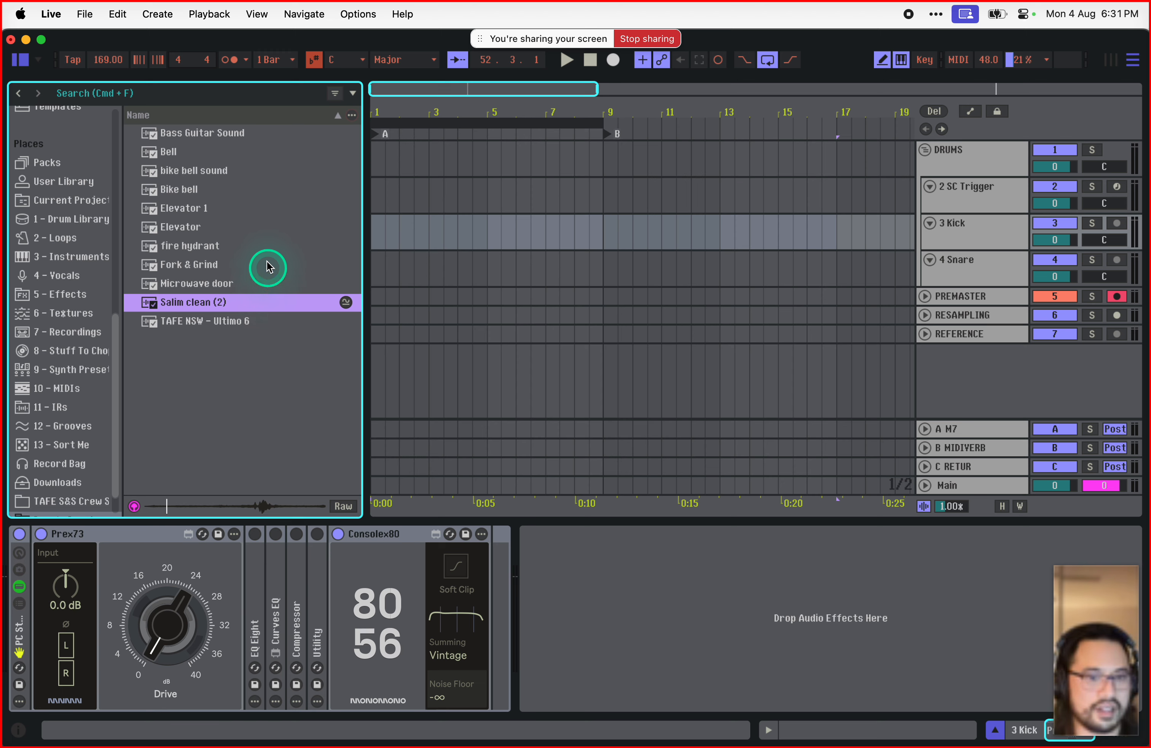
click(249, 208)
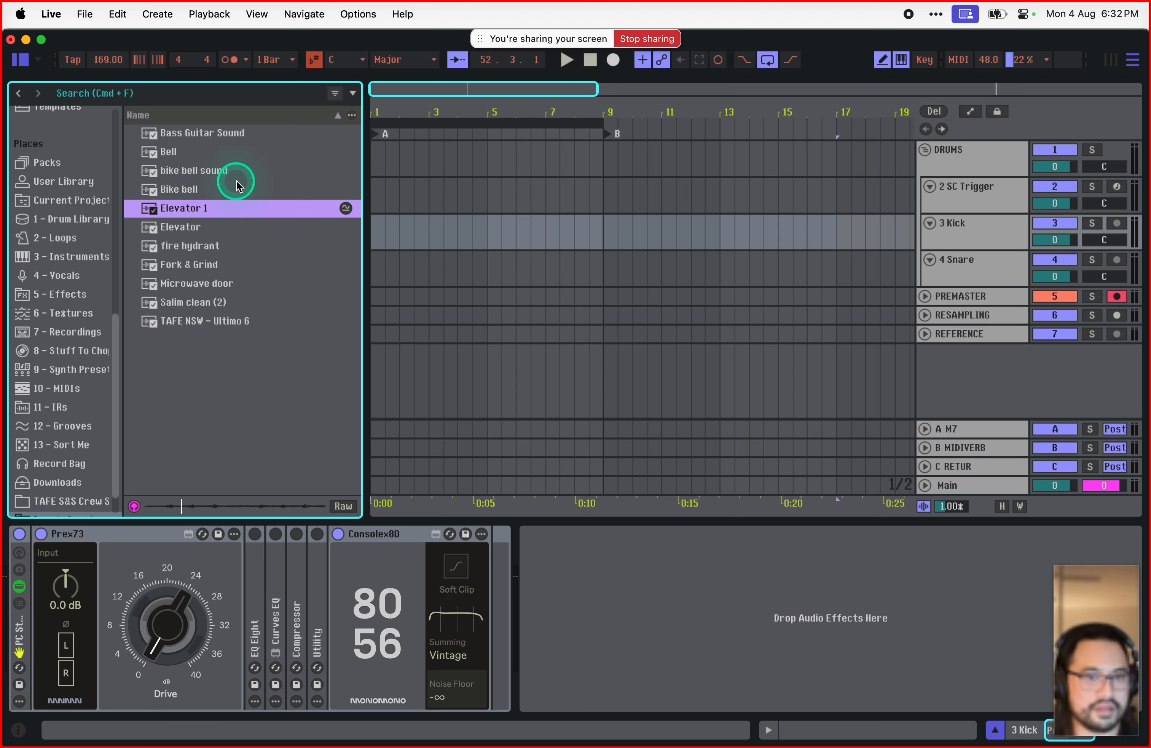
click(213, 150)
click(222, 139)
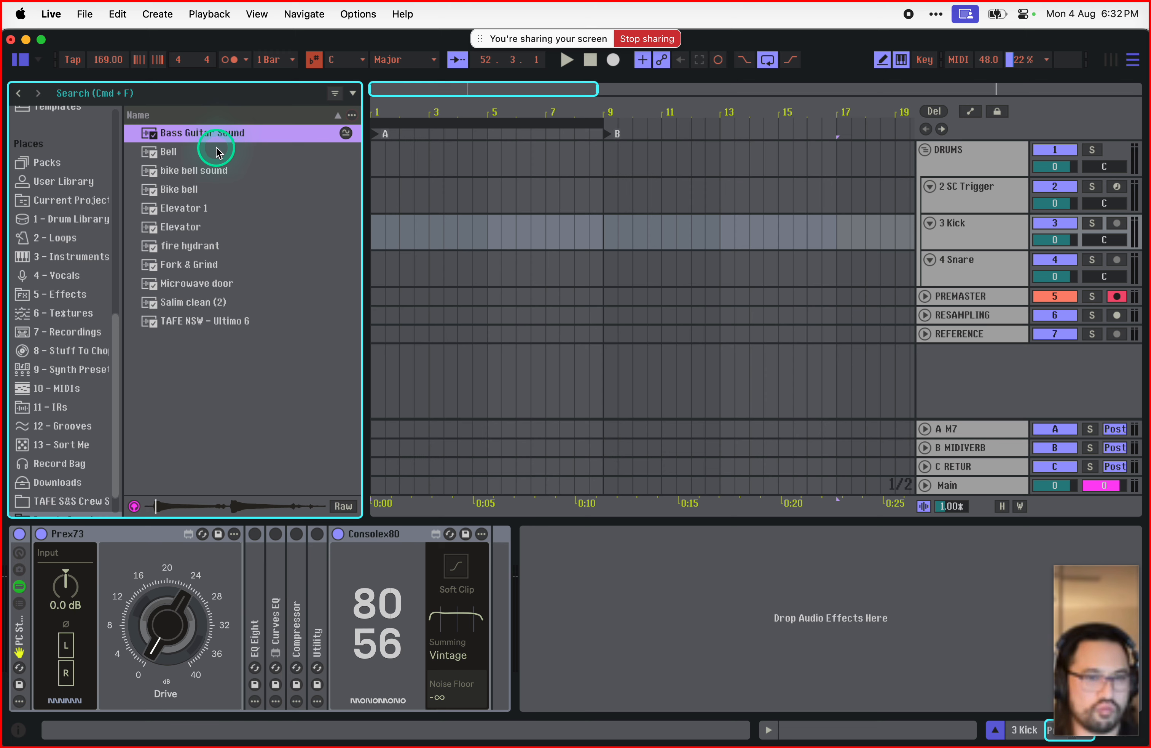
Step: Place the Bell sample on the Kick track and Fork & Grind on the Snare track, both at bar 1
click(211, 153)
drag(210, 160, 381, 234)
click(217, 264)
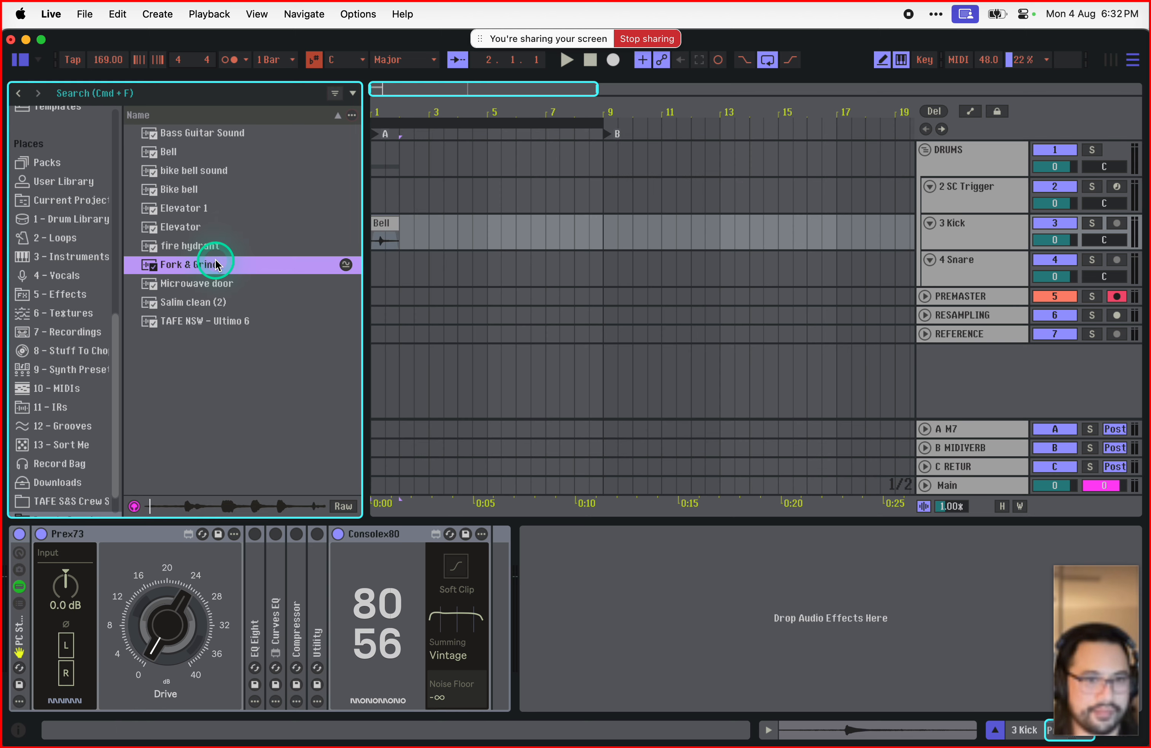
drag(216, 264, 376, 271)
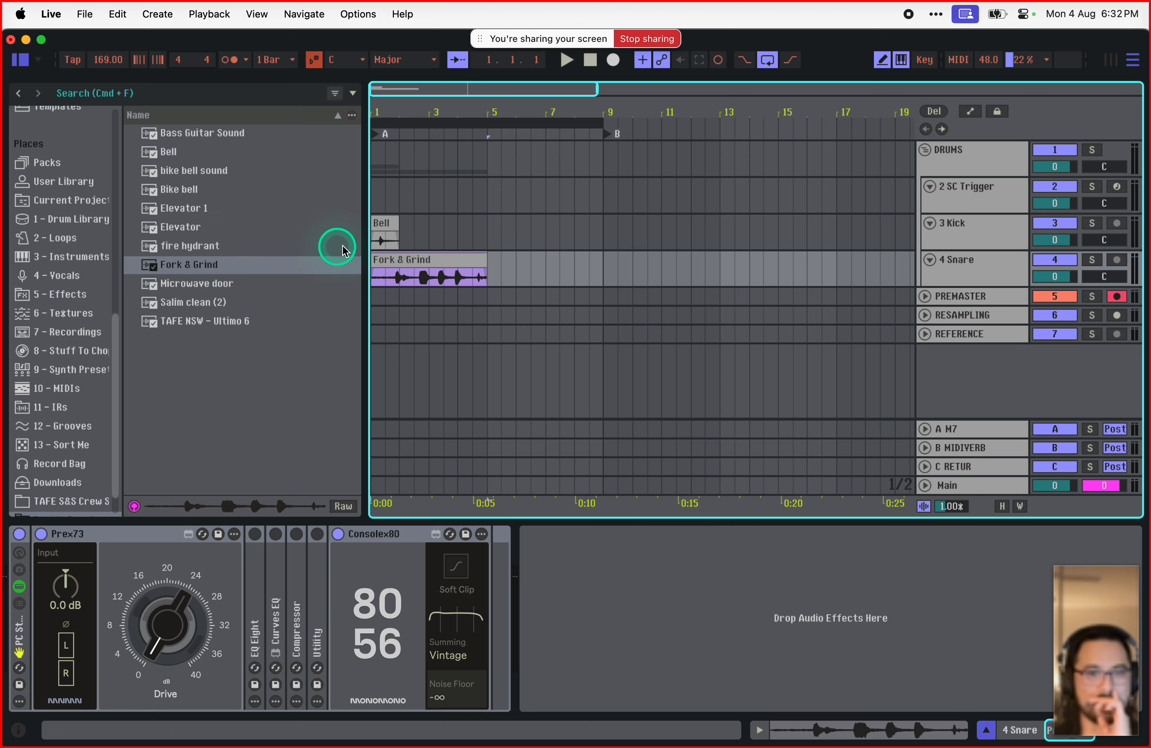
click(380, 226)
click(424, 257)
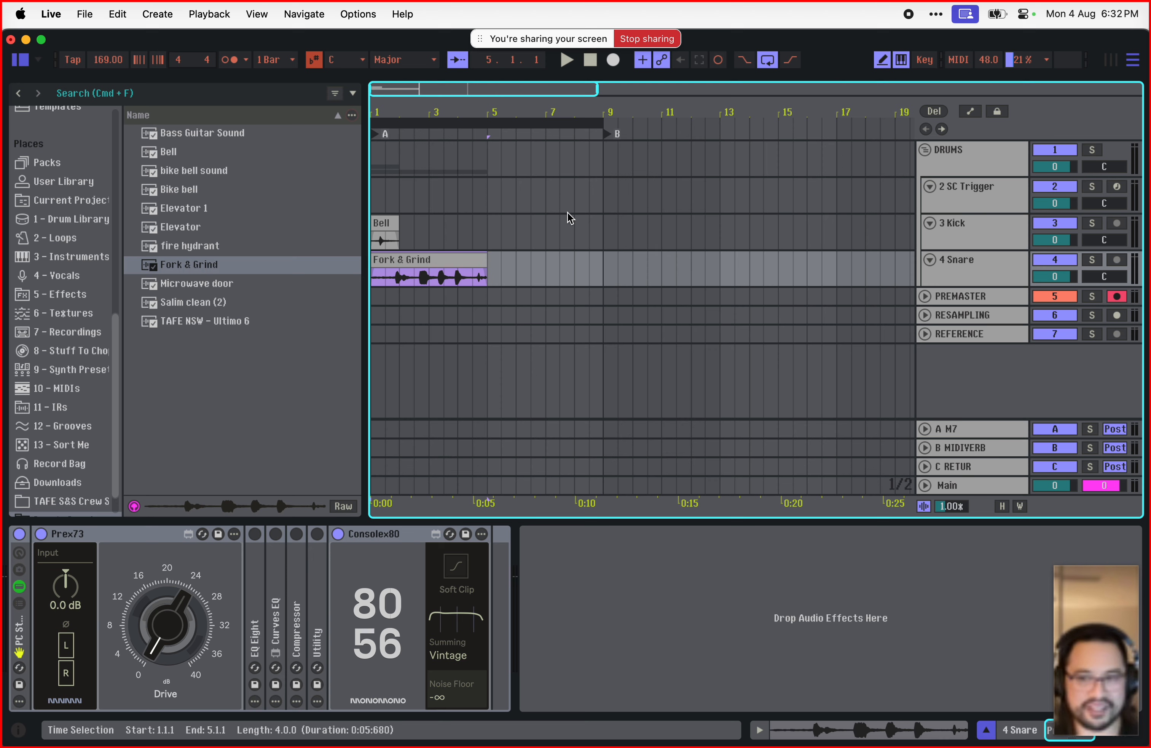
Step: Delete the SC Trigger track from the DRUMS group
click(987, 291)
click(966, 196)
key(BackSpace)
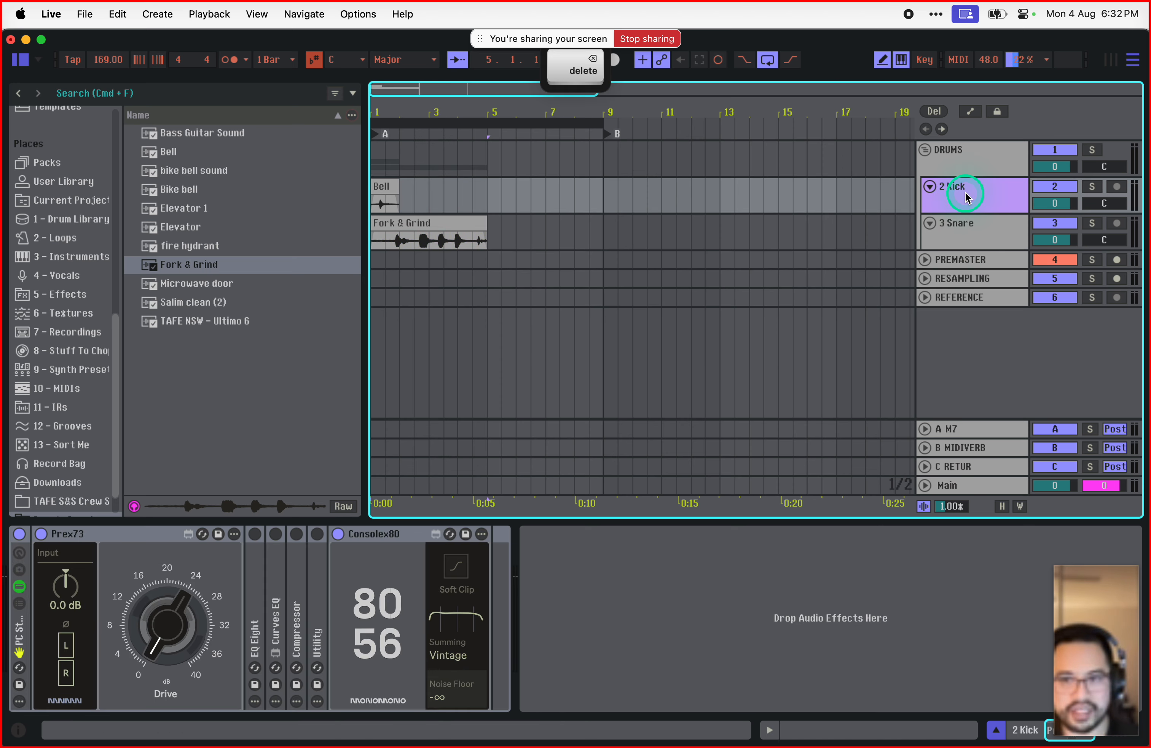
Step: Clear the custom names of the DRUMS group and its Kick and Snare tracks so they fall back to automatic names
click(979, 162)
key(super+r)
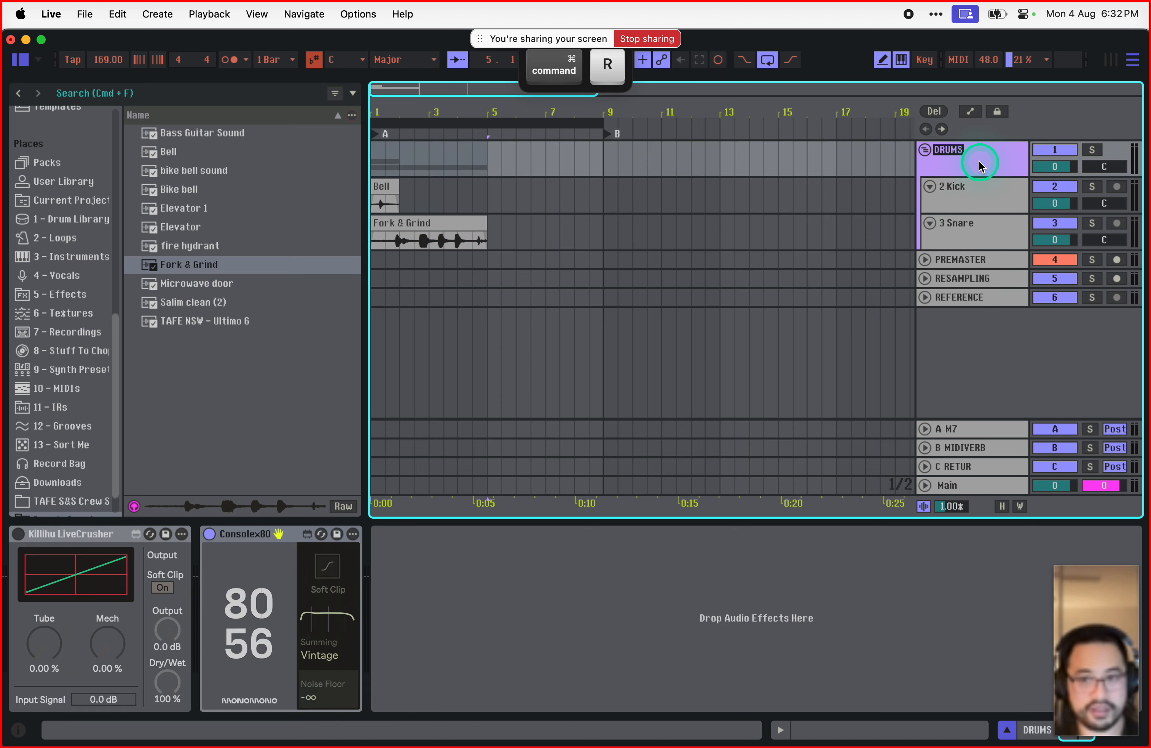
key(BackSpace)
key(Return)
click(976, 190)
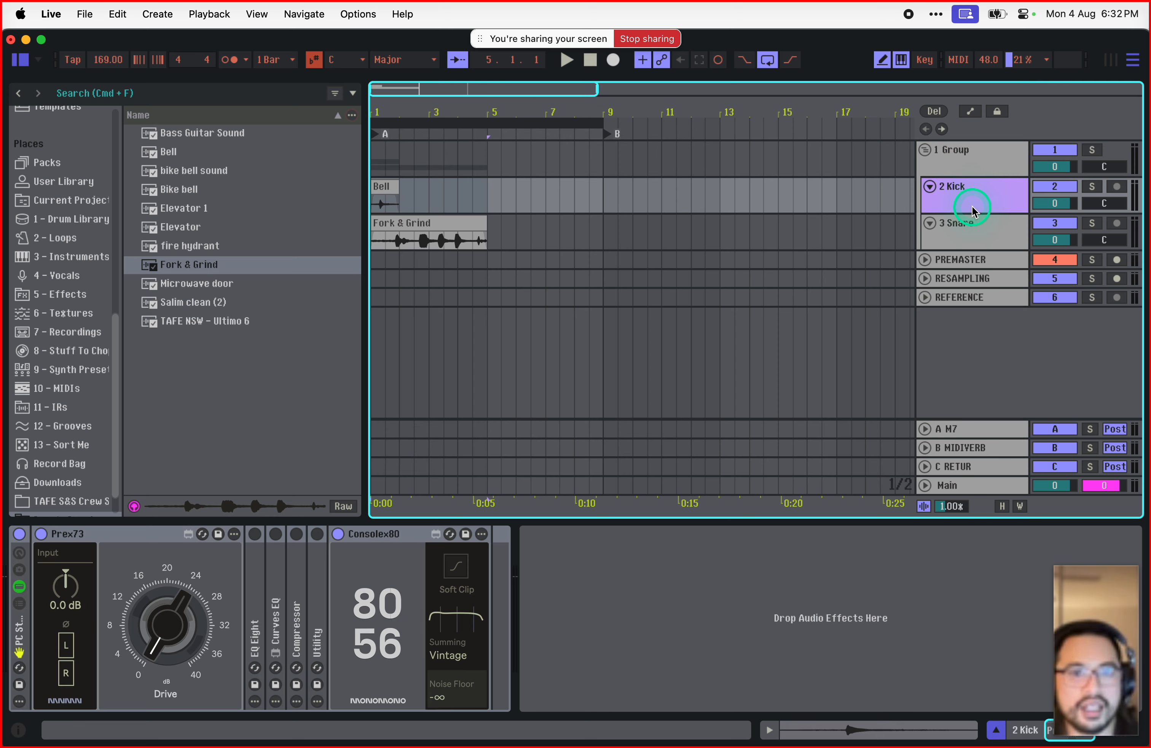
key(super+r)
key(BackSpace)
key(Return)
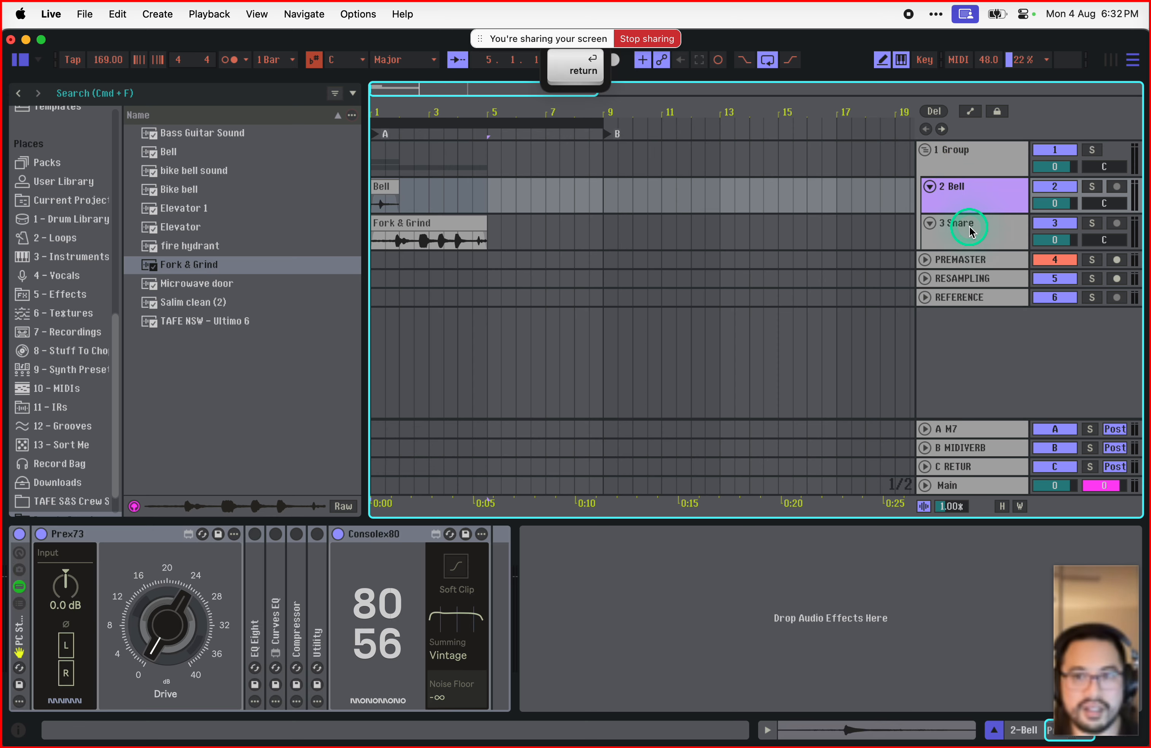
click(971, 228)
key(super+r)
key(BackSpace)
key(Return)
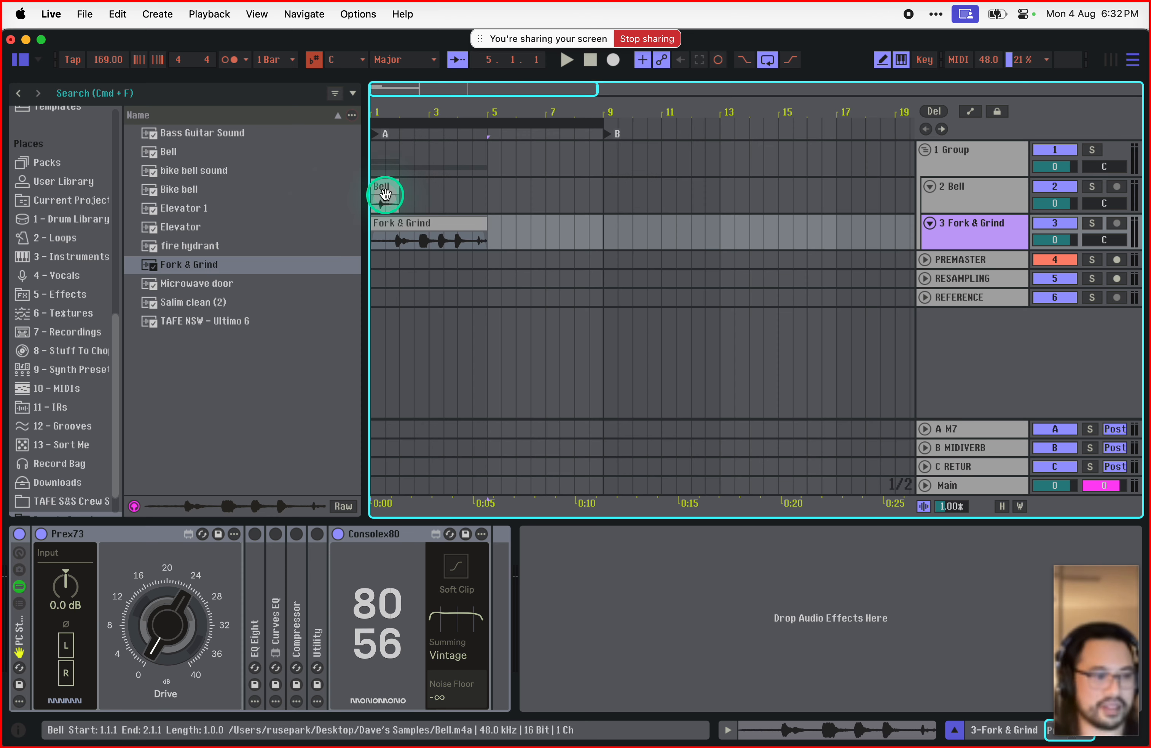
Step: Deactivate the Fork & Grind track and select the Bell clip at bar 1
drag(392, 95, 444, 103)
click(1074, 224)
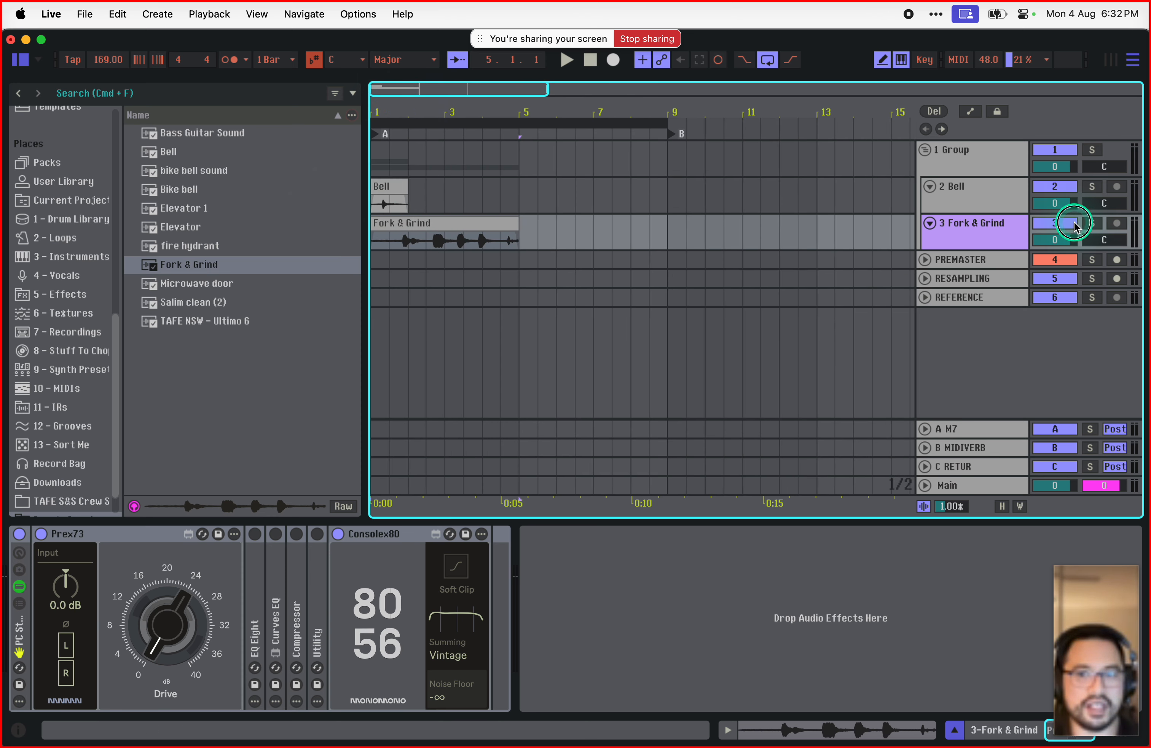
click(1074, 222)
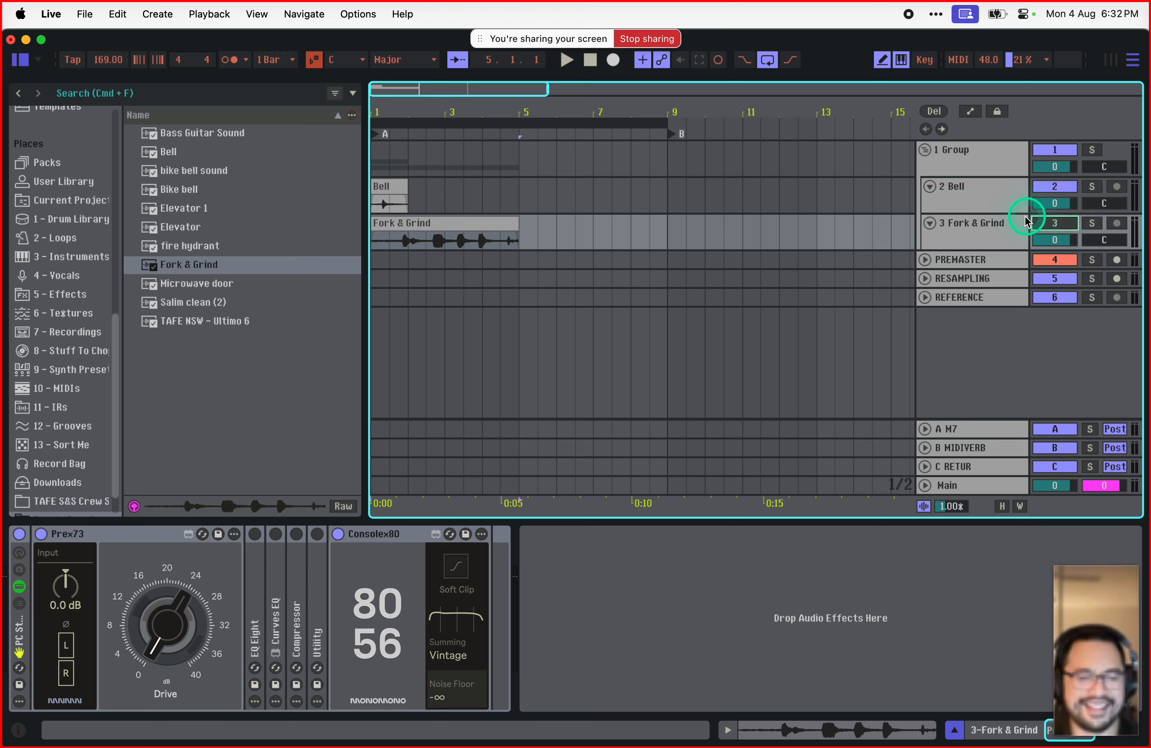
click(387, 189)
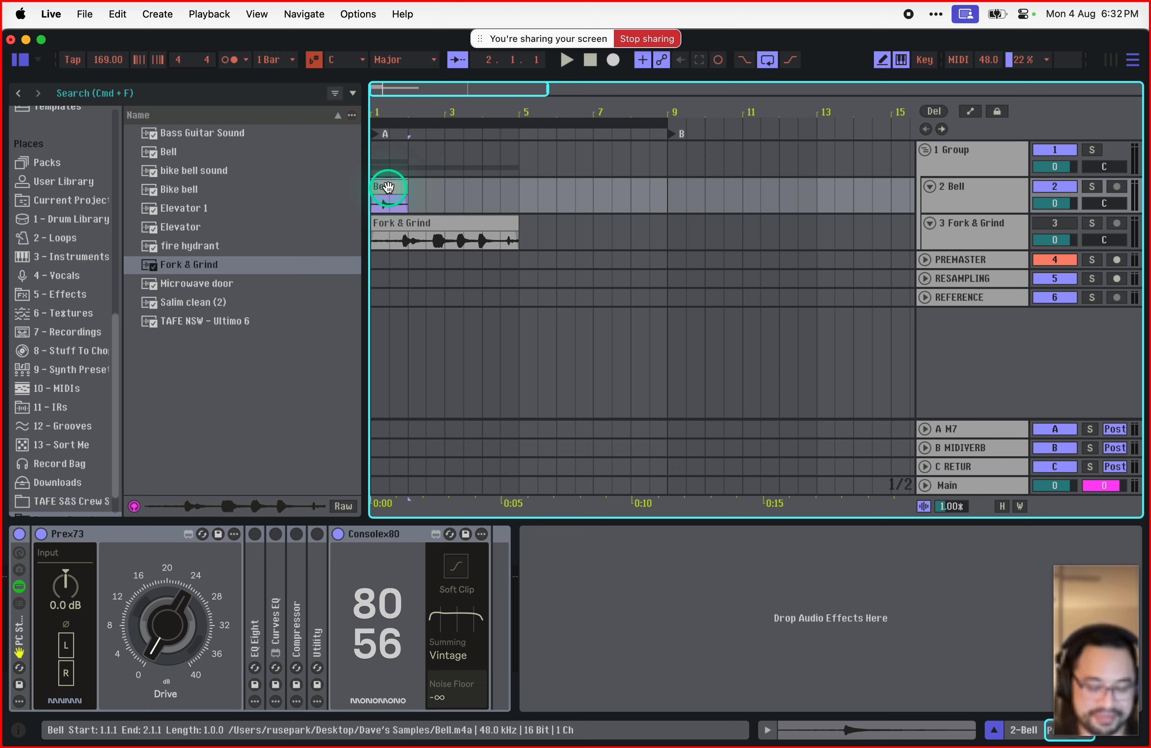
Step: Audition the Bell clip from bar 1 and stop playback
click(388, 190)
click(402, 184)
key(space)
key(space)
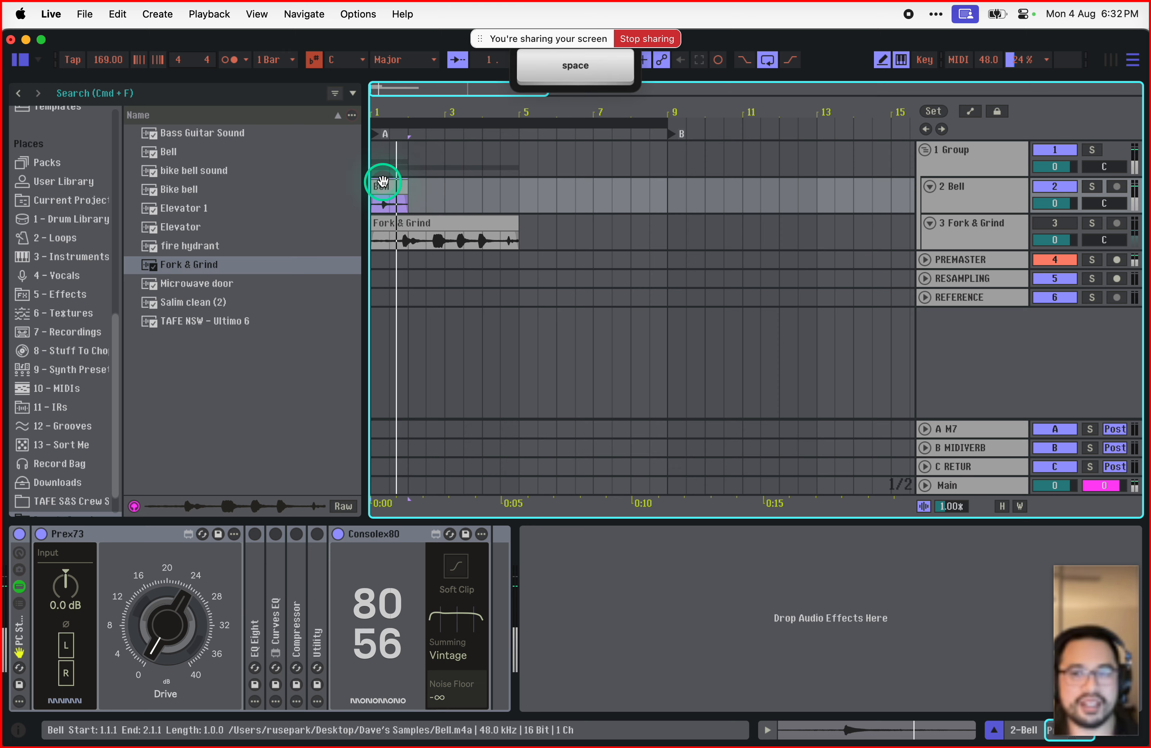
Step: Increase the Bell track's height to enlarge the waveform in the arrangement
drag(978, 210, 936, 277)
click(386, 192)
click(500, 186)
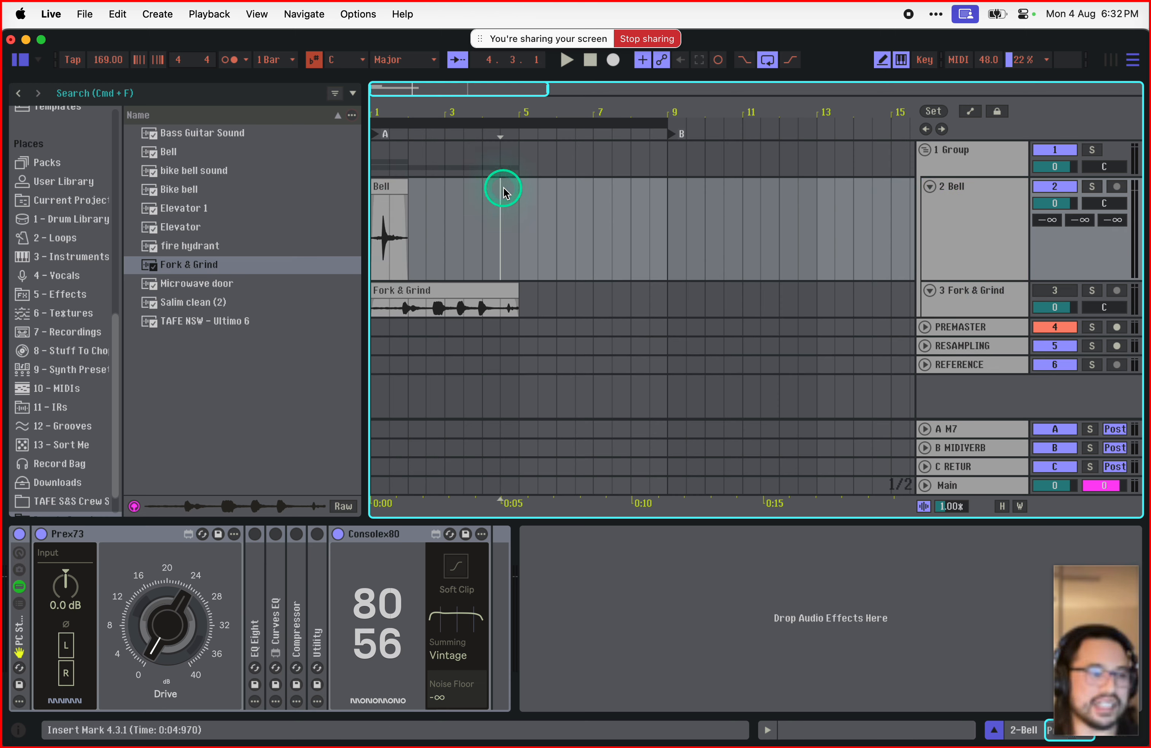
click(386, 88)
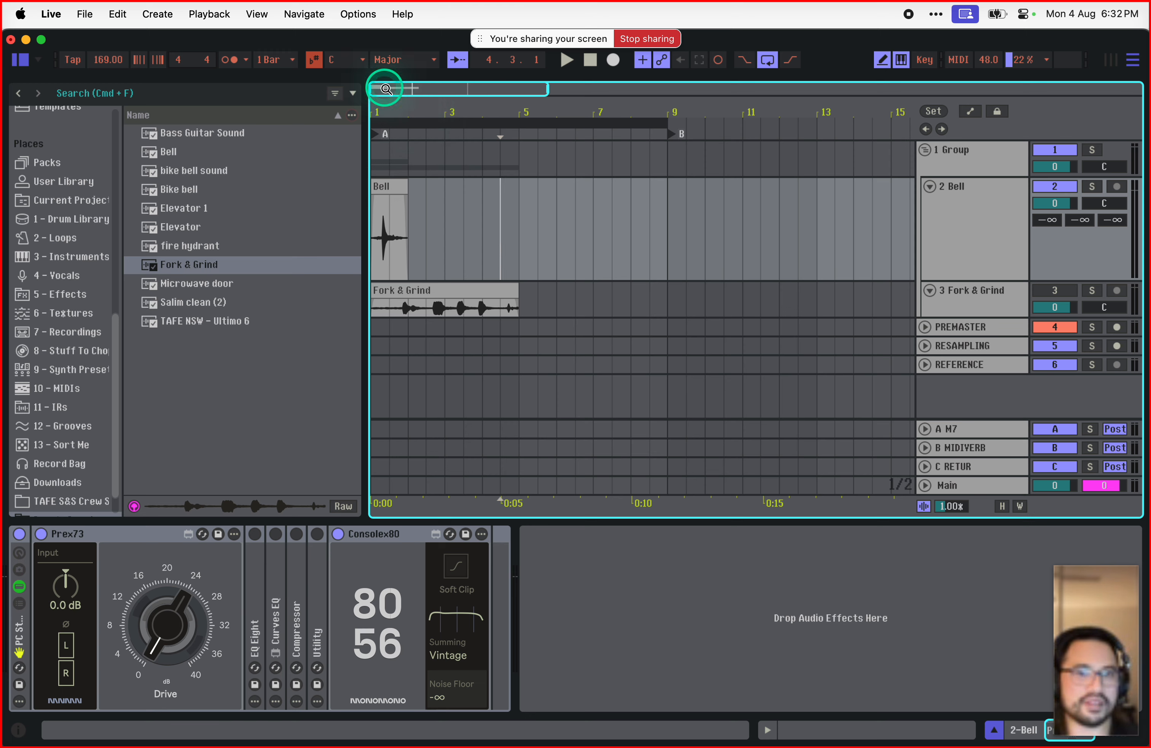
mouse_move(386, 88)
mouse_down()
mouse_move(366, 104)
mouse_move(394, 87)
mouse_move(385, 96)
mouse_up()
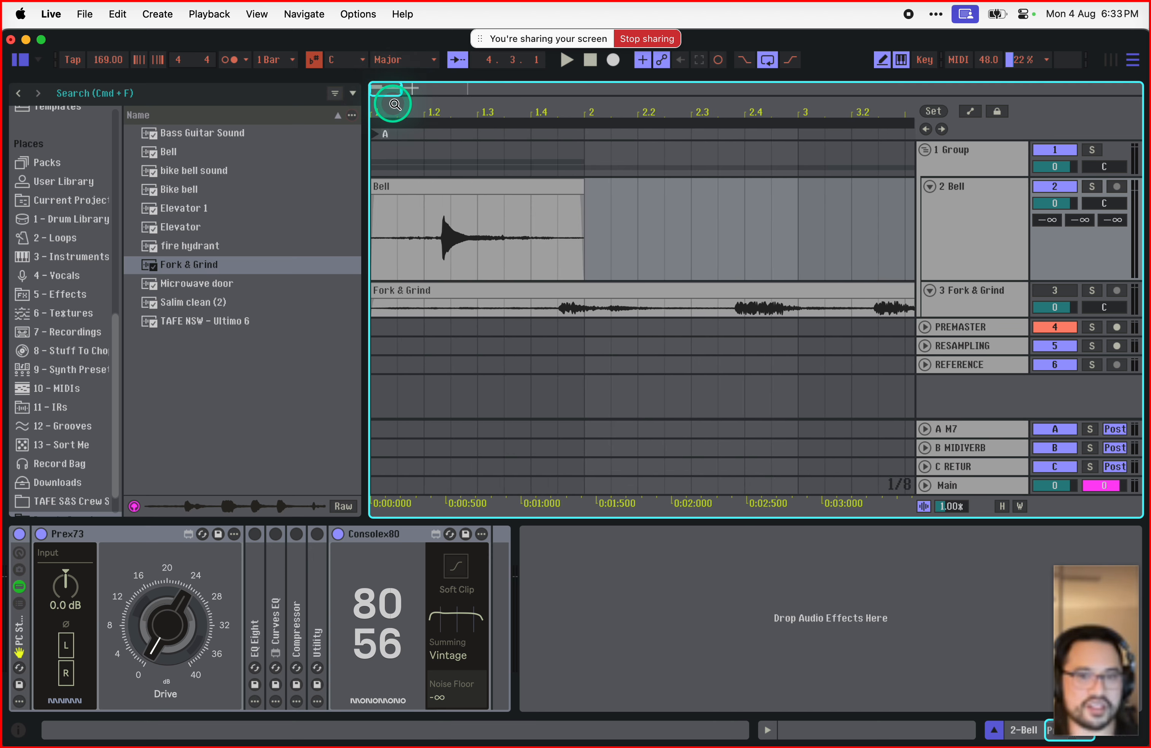
Step: Audition the enlarged Bell clip from its start again and stop playback
click(411, 190)
key(space)
key(space)
Step: Point out the silence before the bell hit with the insert marker and select the whole Bell clip
click(374, 219)
drag(430, 217, 339, 221)
click(433, 210)
click(486, 210)
click(437, 212)
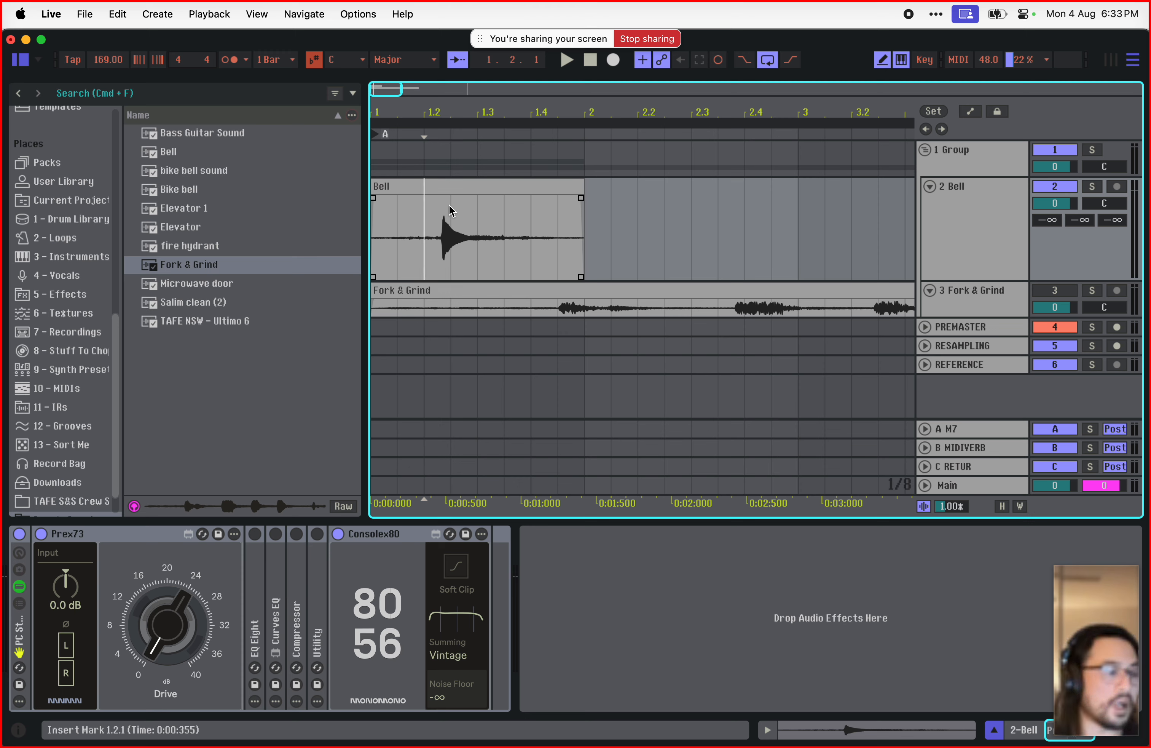
click(468, 208)
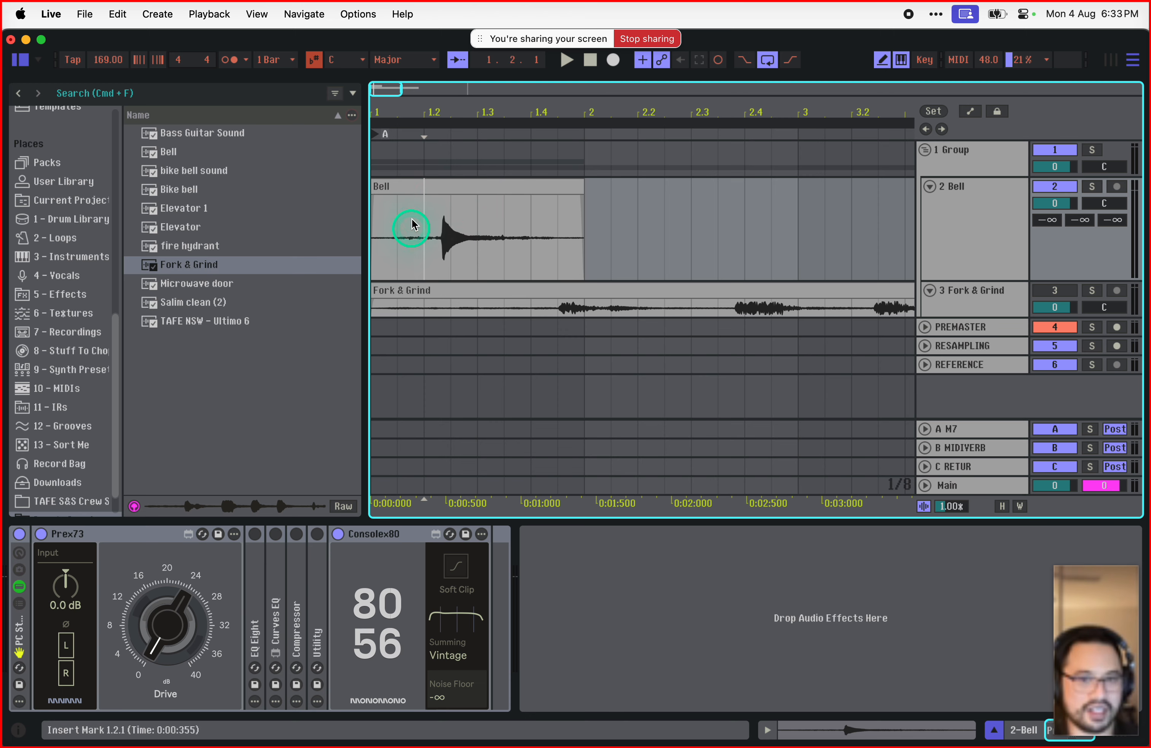
click(433, 190)
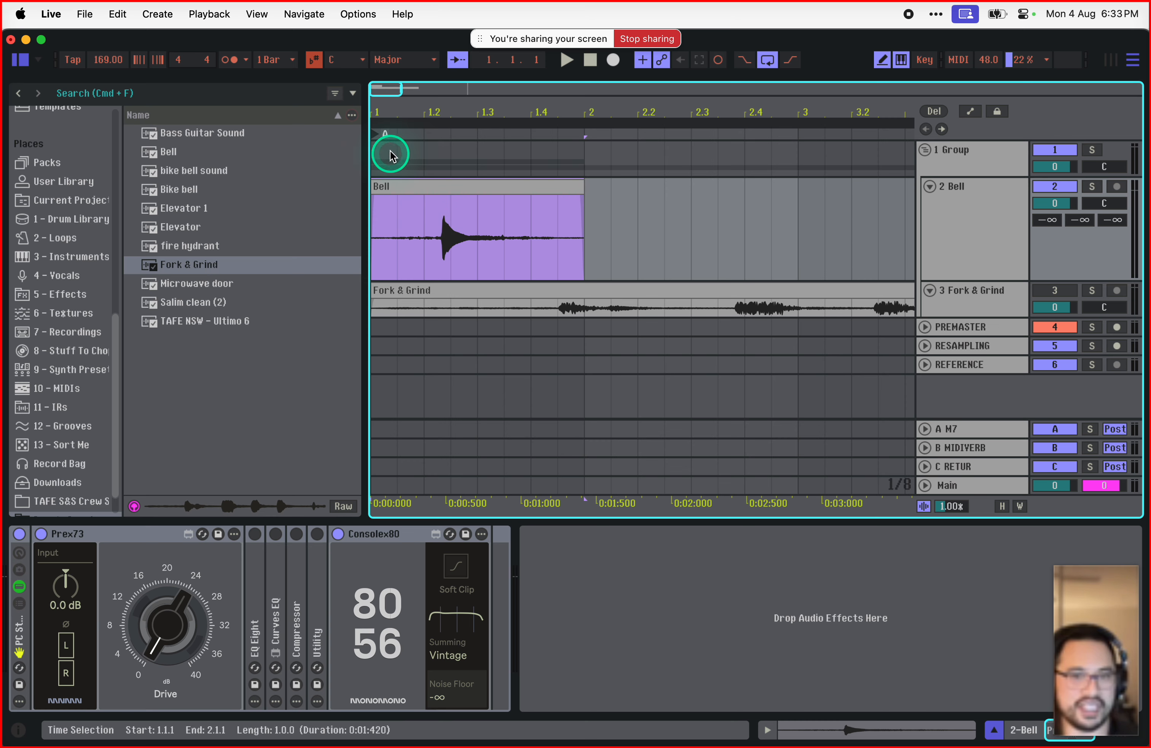
Step: Hide the browser so the Bell clip spans the full width of the arrangement
mouse_move(380, 88)
mouse_down()
mouse_move(401, 93)
mouse_move(367, 90)
mouse_move(378, 90)
mouse_up()
drag(365, 147, 7, 160)
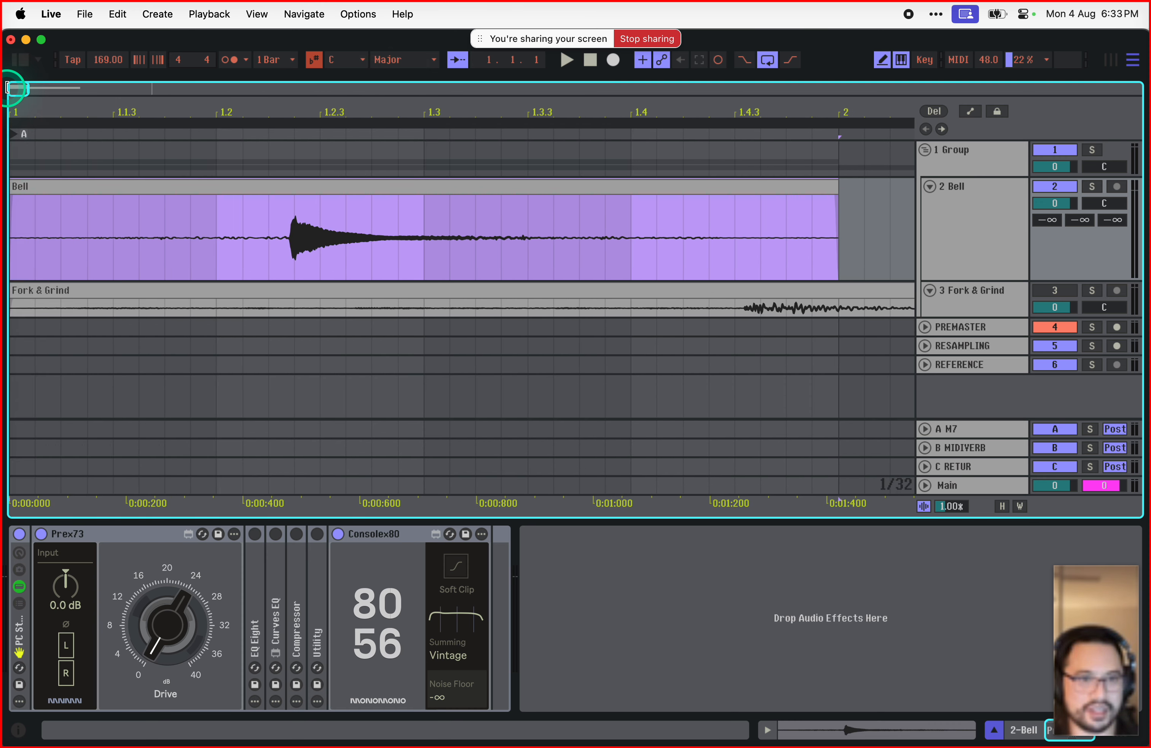
drag(12, 88, 17, 88)
drag(15, 86, 16, 85)
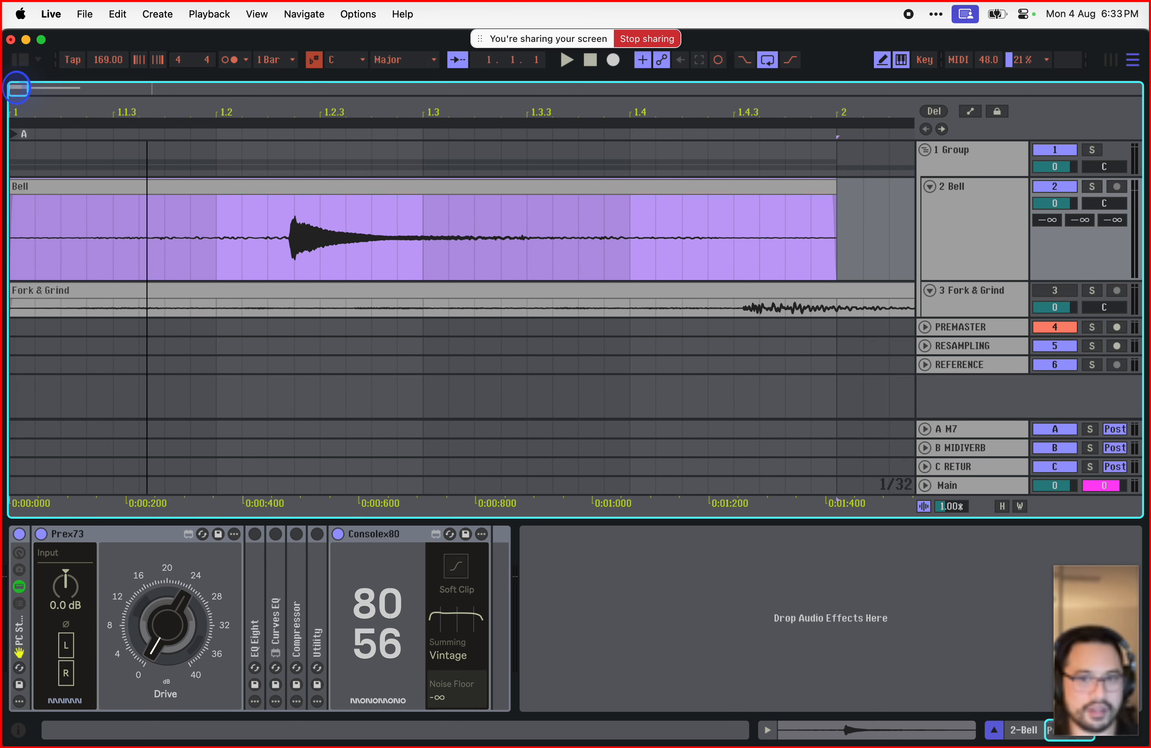
Step: Place the insert marker at 1.2.2 in the Bell clip, just before the bell hit
click(182, 224)
click(242, 225)
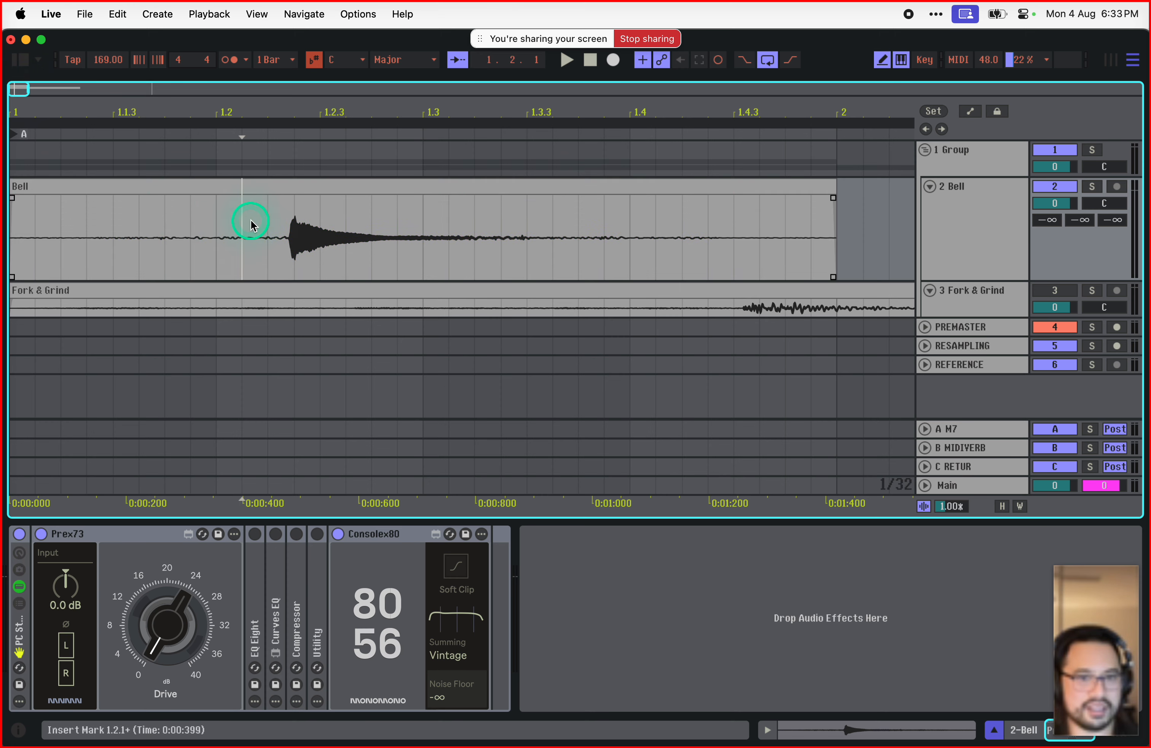
click(256, 223)
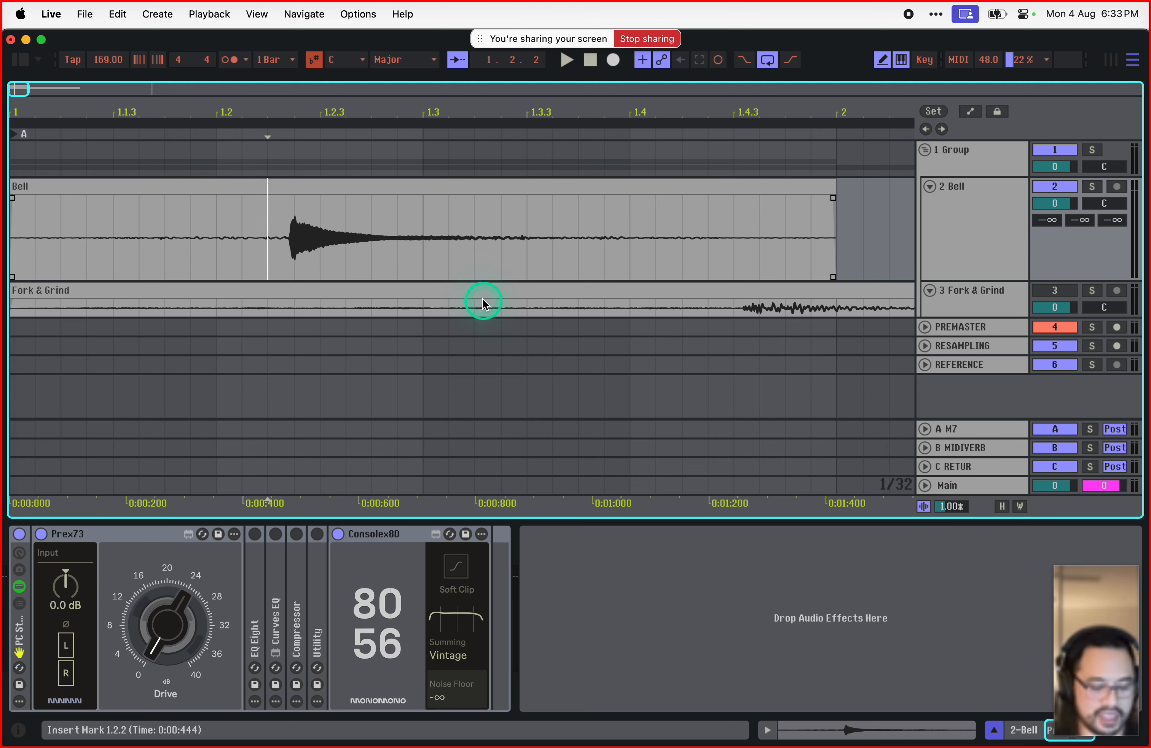
Step: Toggle grid snapping off and on, ending with it on, and select the snapped range from 1.1.3 to about 1.2.1 in the Bell clip
key(cmd+4)
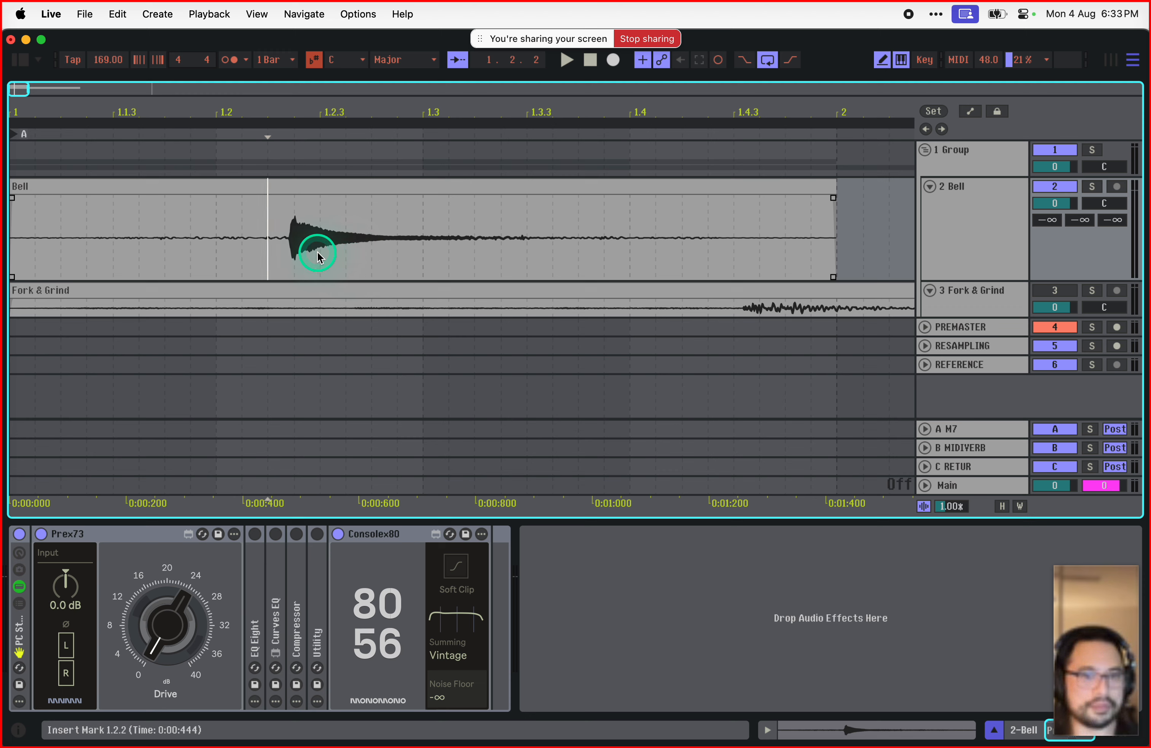
key(super+4)
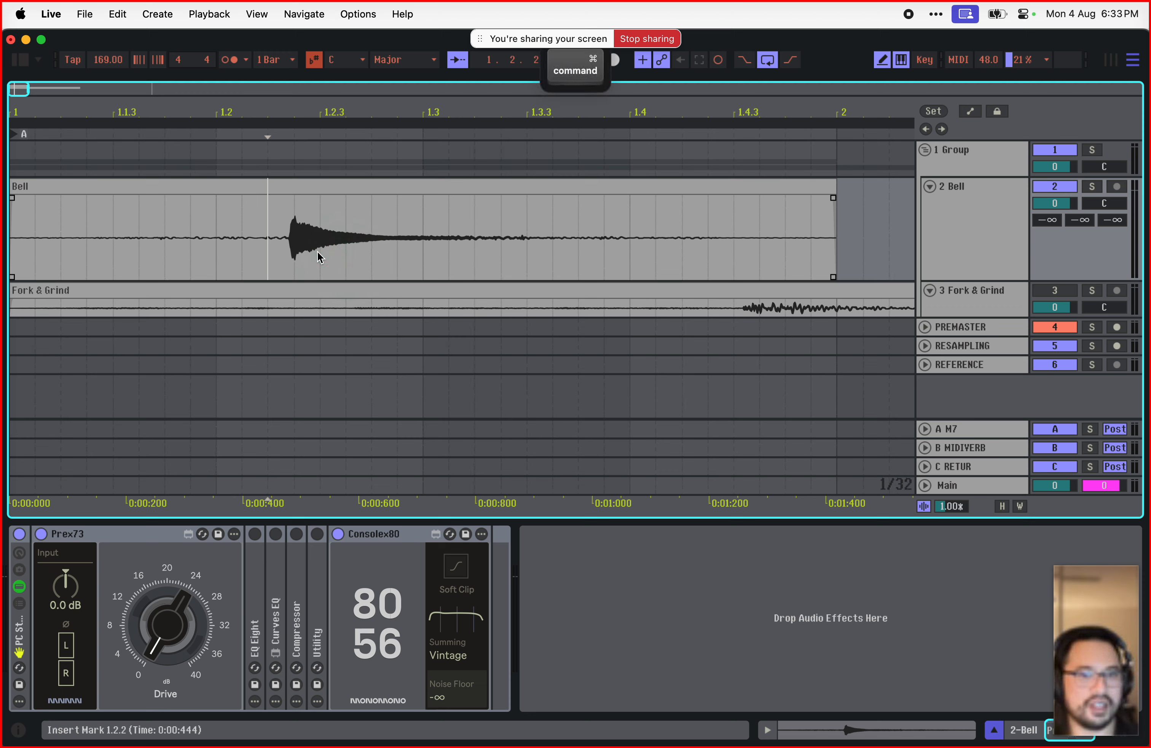
key(super+4)
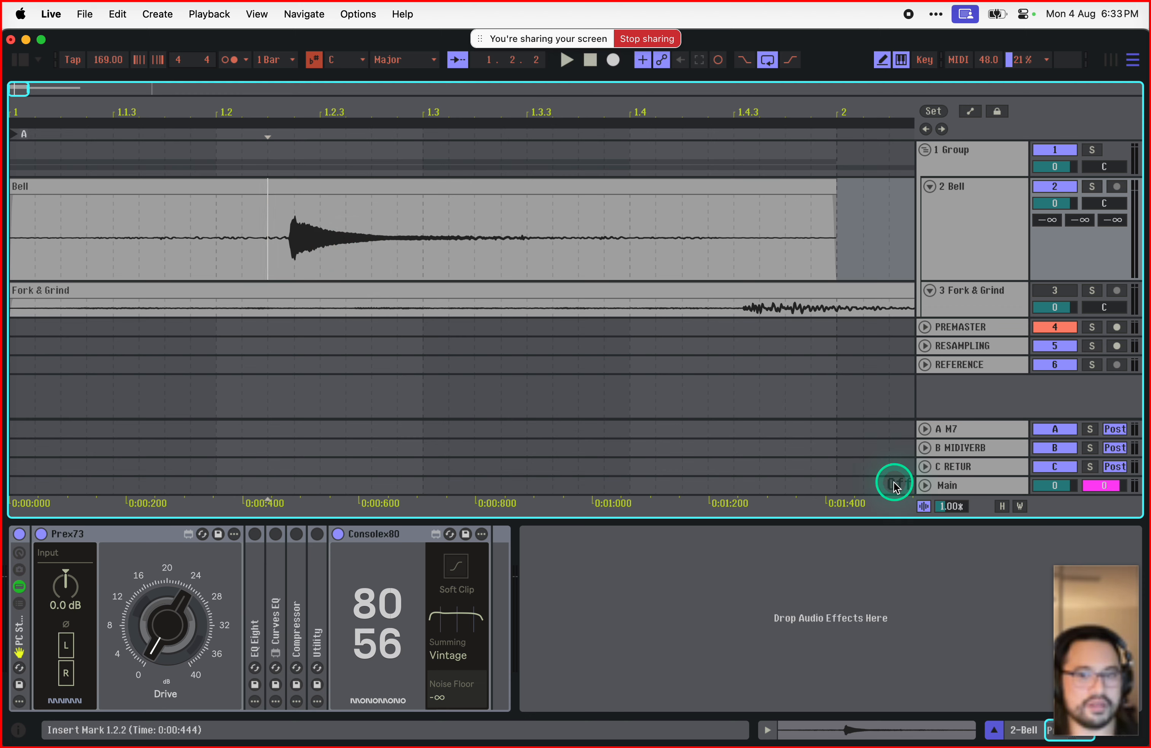
key(super+4)
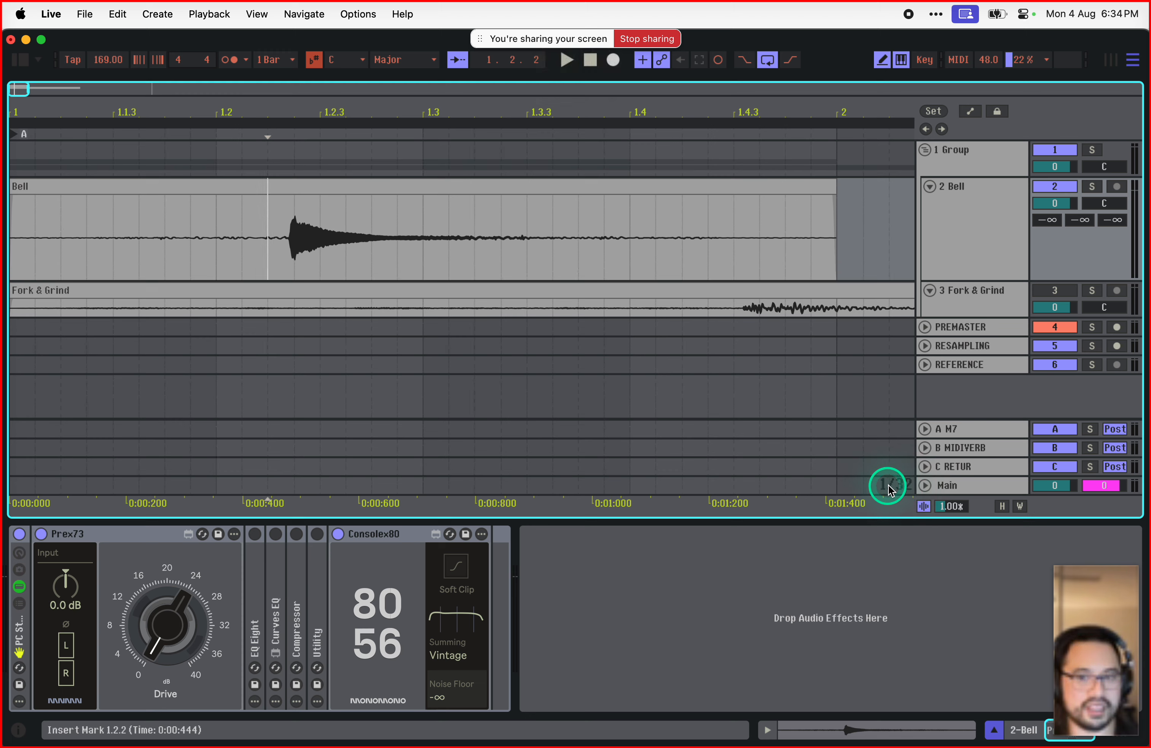
key(super+4)
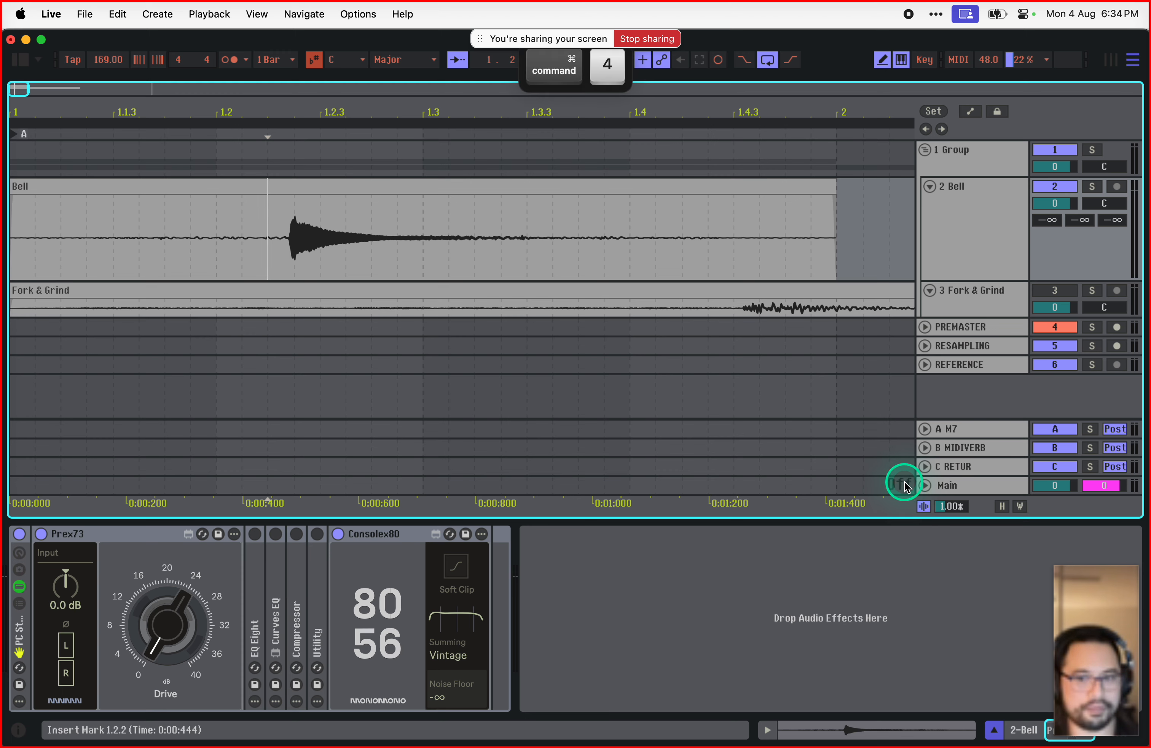
key(super+4)
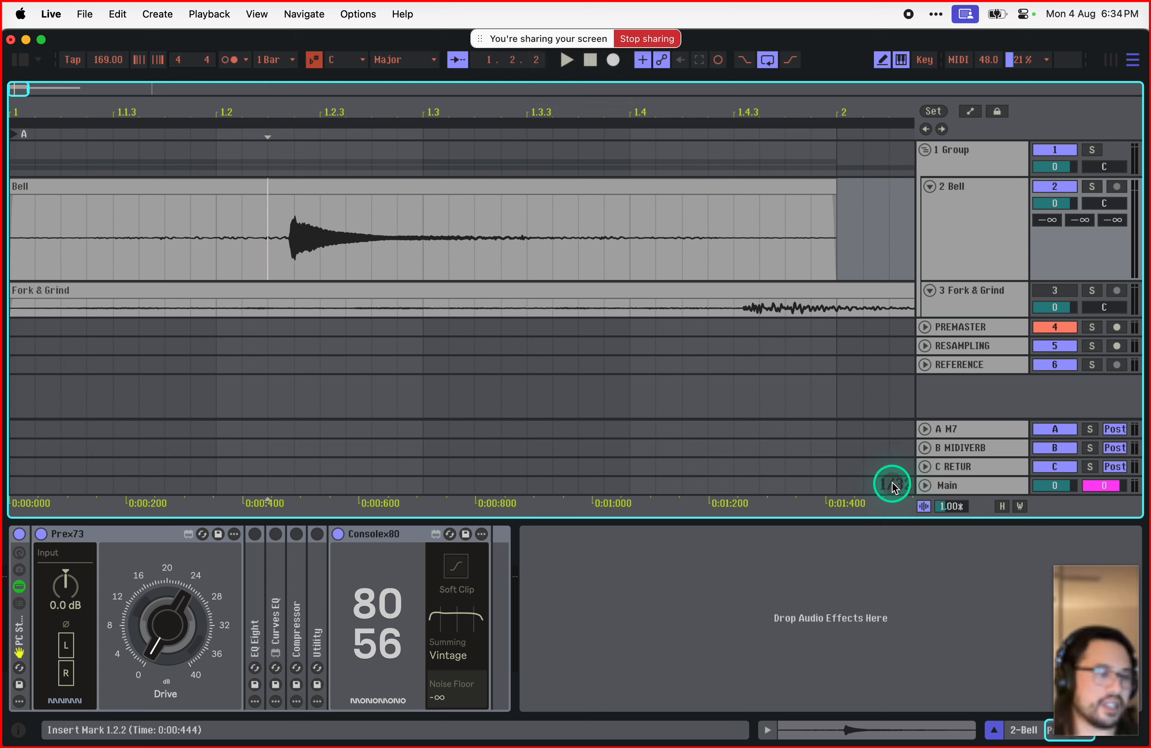
drag(191, 221, 249, 223)
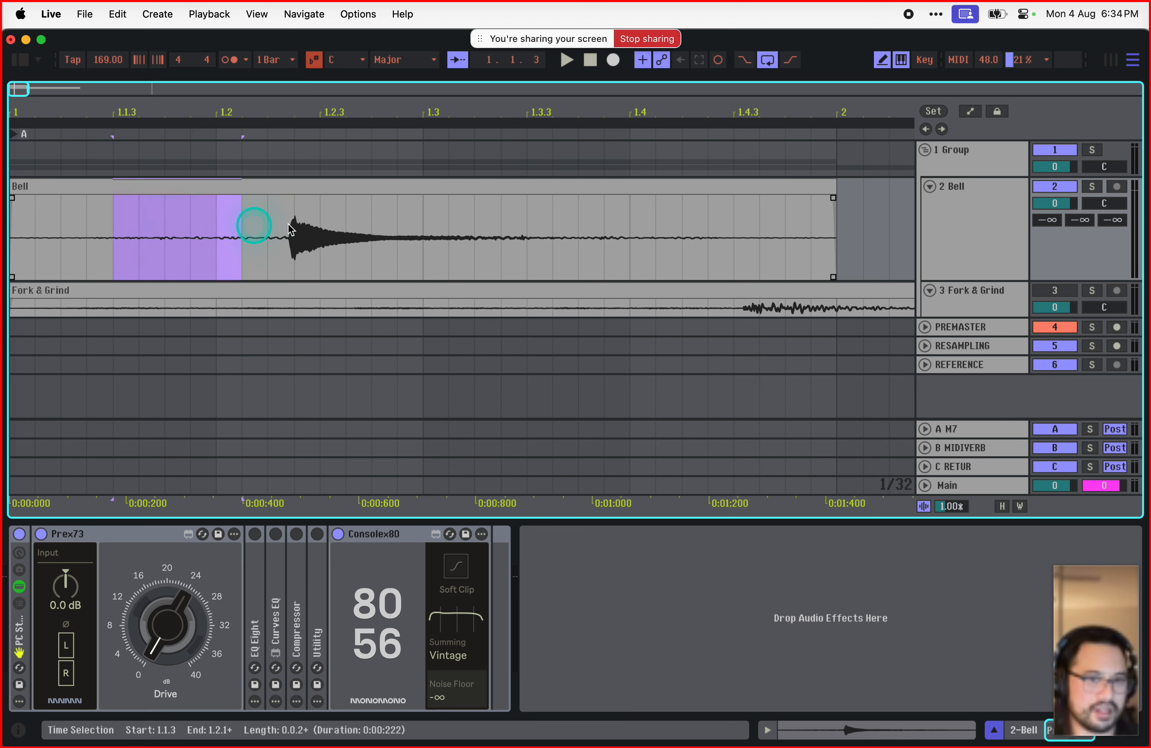
Step: Turn off grid snapping and make free selections in the Bell clip, ending with the bell hit from about 1.2.1 to 1.2.4
key(super+4)
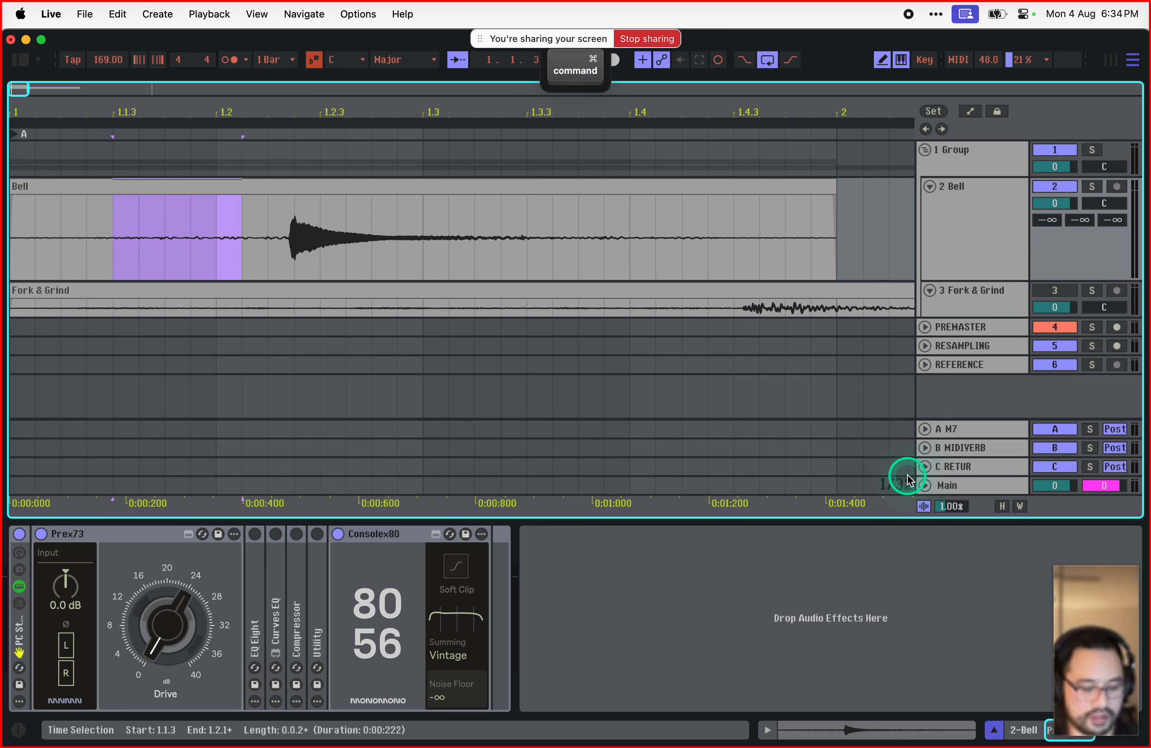
click(133, 266)
drag(99, 264, 308, 268)
drag(537, 274, 591, 275)
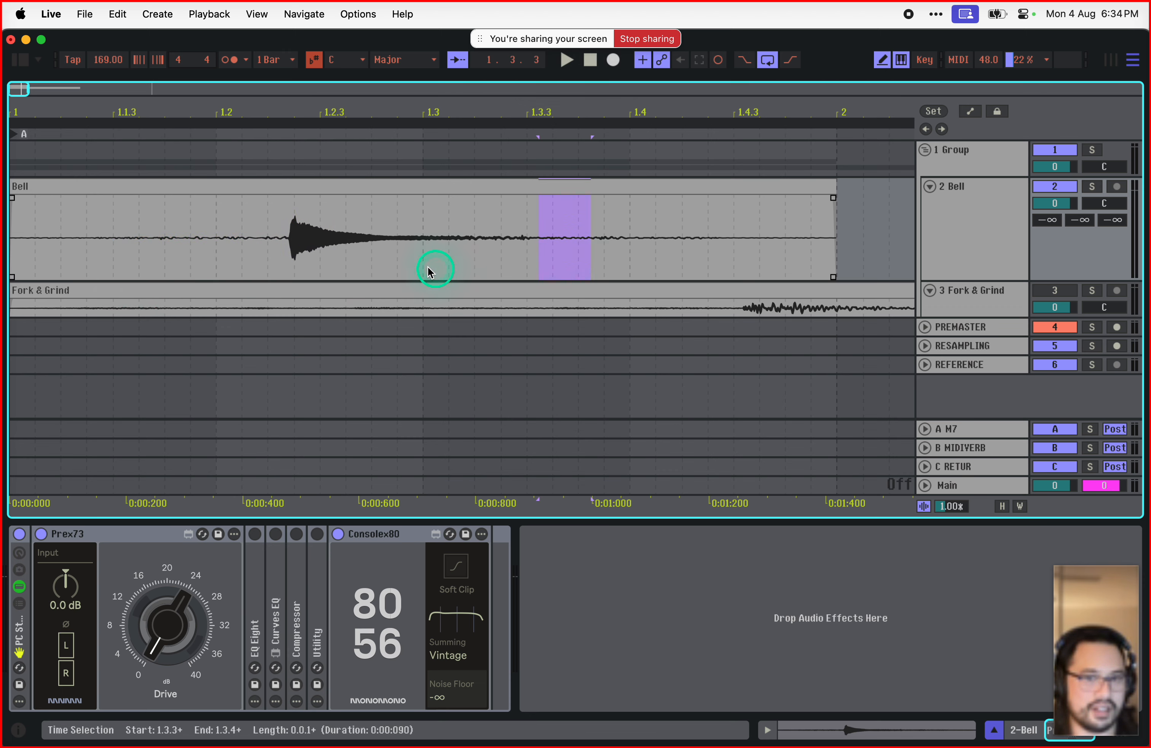
drag(420, 270, 510, 270)
click(337, 271)
drag(253, 270, 376, 280)
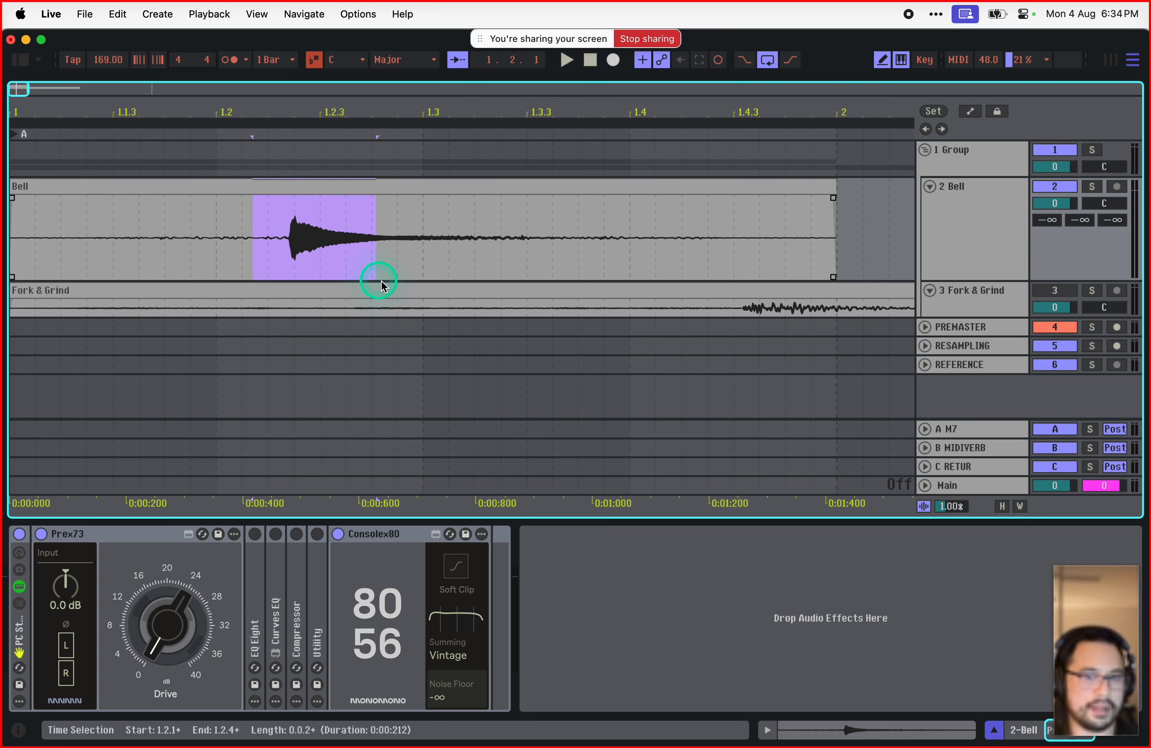
click(249, 265)
drag(249, 265, 398, 272)
click(569, 257)
drag(195, 264, 436, 265)
click(586, 257)
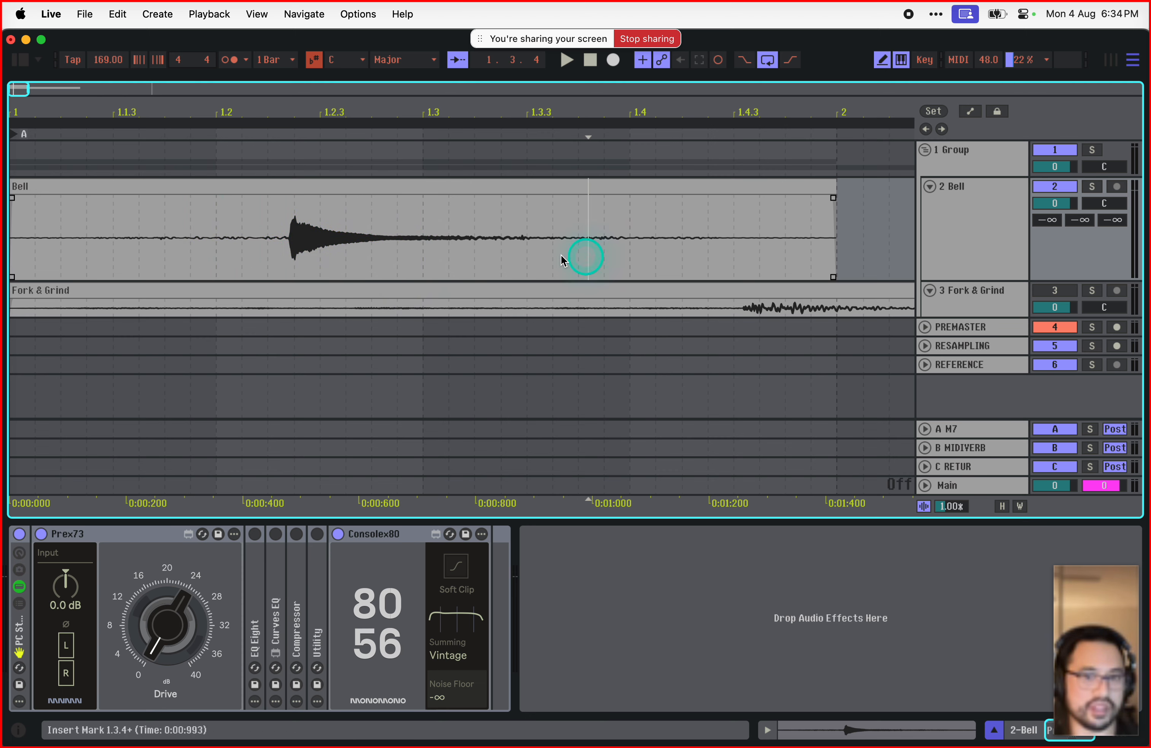
Step: Play the Bell clip from just before the onset of its hit
click(286, 253)
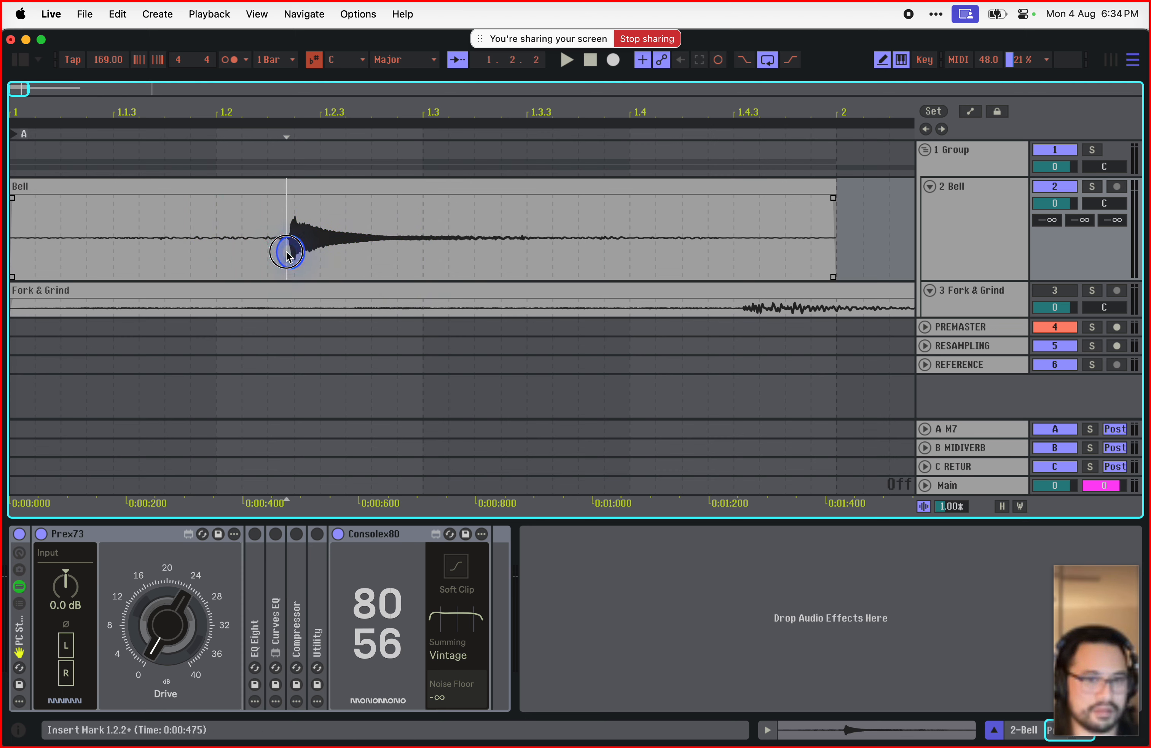
click(286, 251)
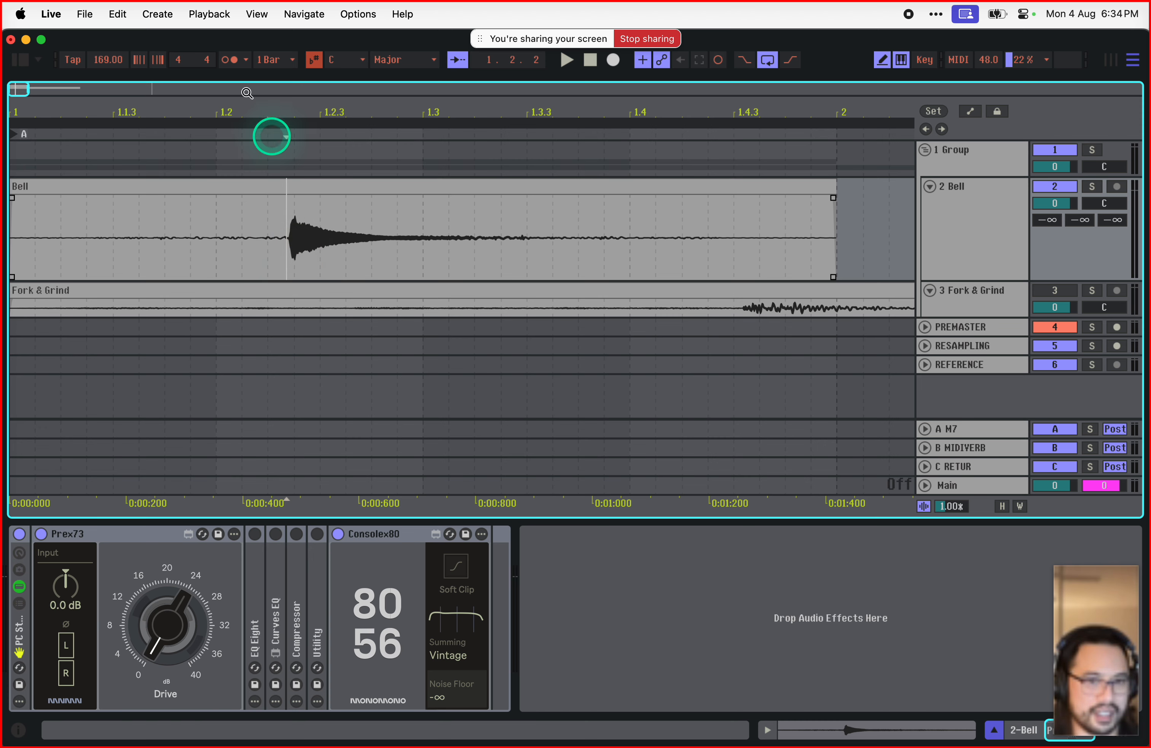
drag(14, 88, 17, 89)
click(540, 263)
key(space)
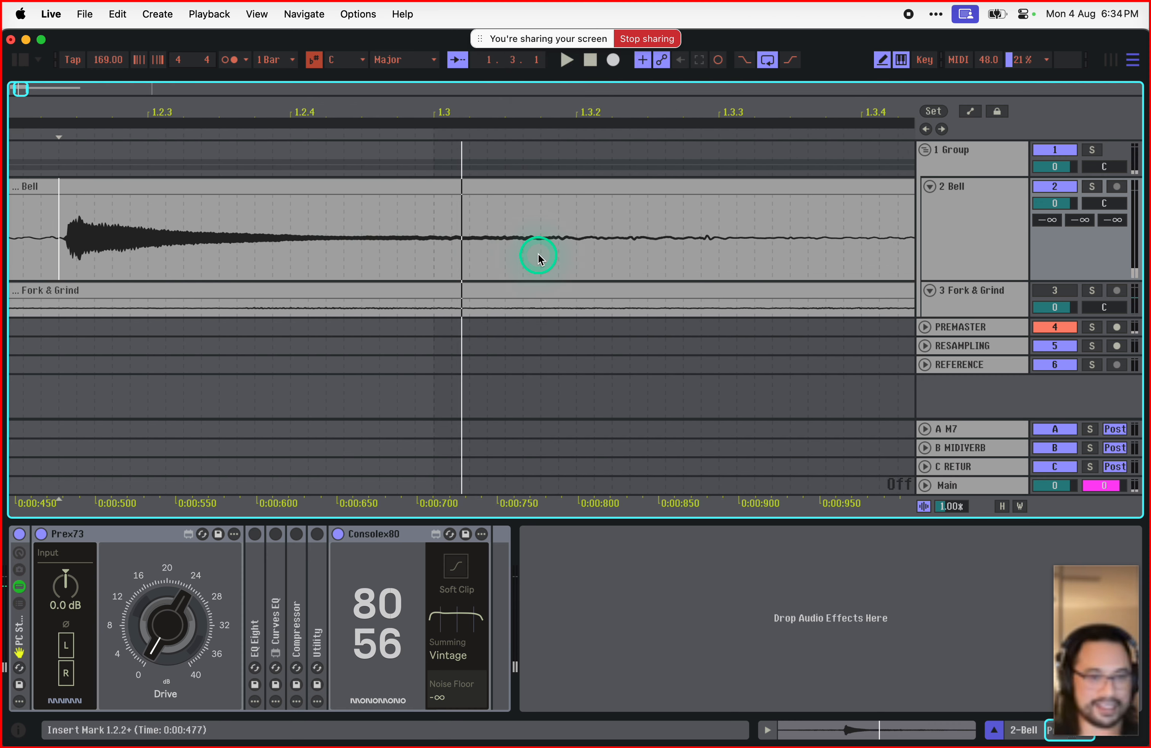
key(space)
key(space)
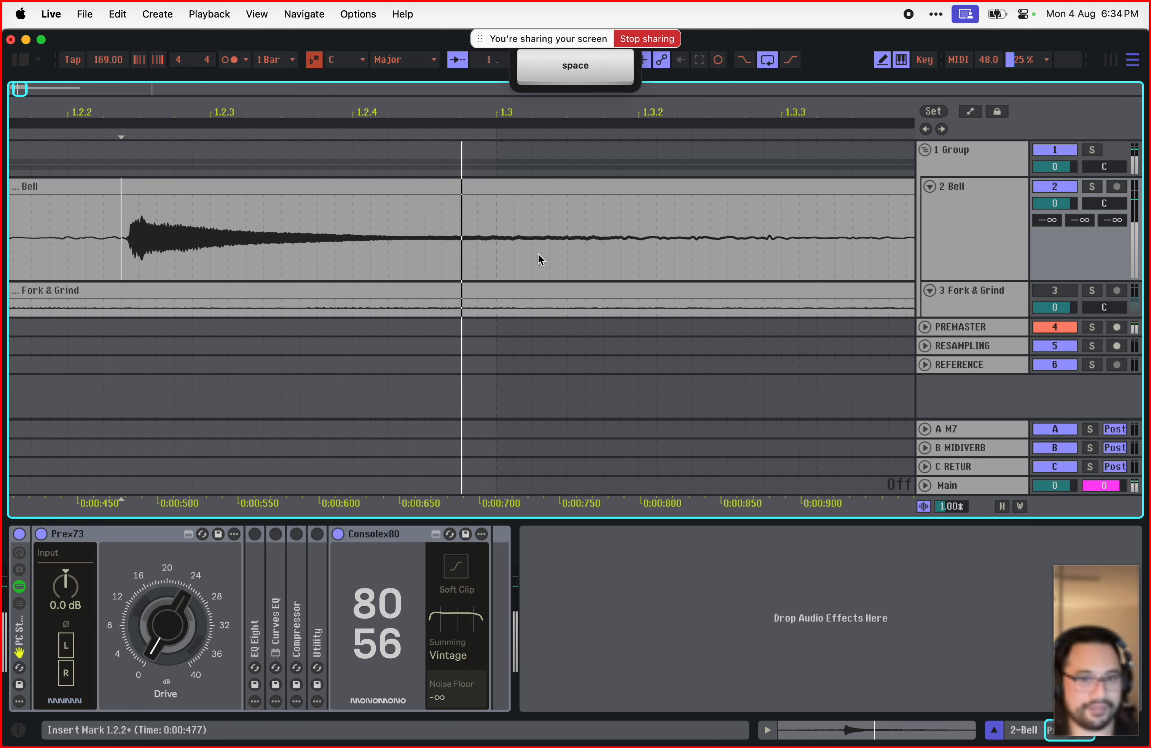
Step: Split the Bell clip right at the onset of the hit, at about 0:00:480
mouse_move(23, 86)
mouse_down()
mouse_move(9, 88)
mouse_move(25, 87)
mouse_up()
click(268, 220)
key(space)
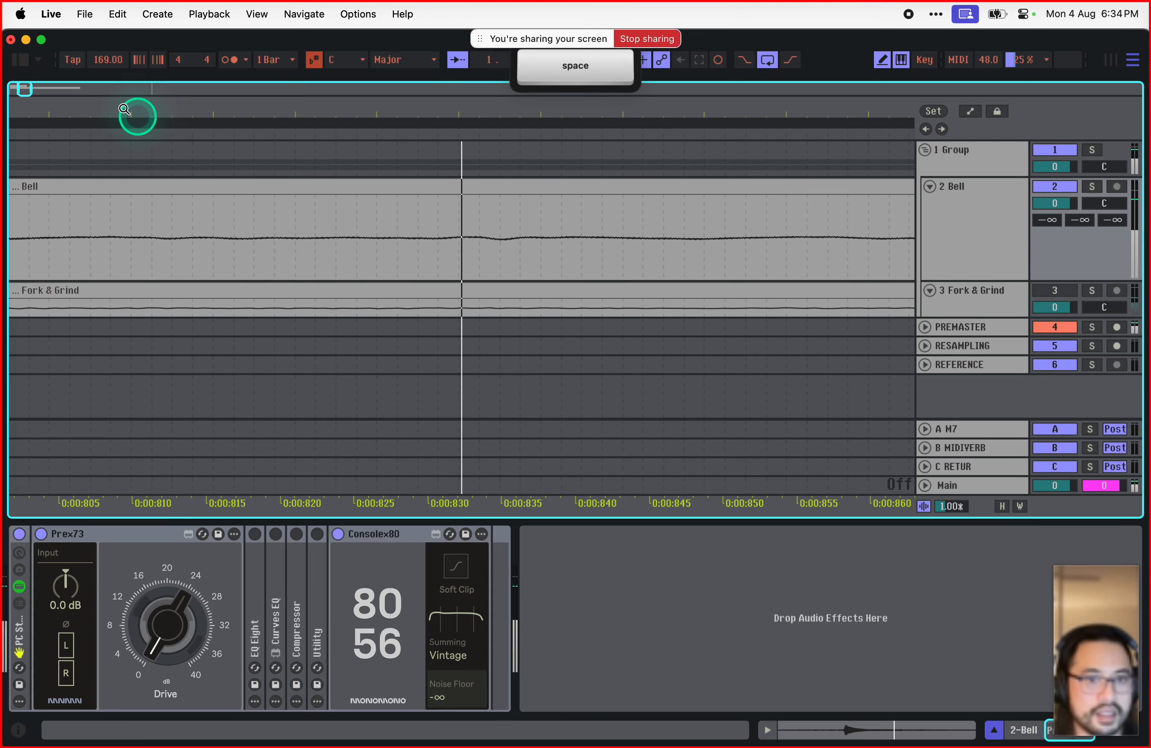
drag(27, 89, 21, 88)
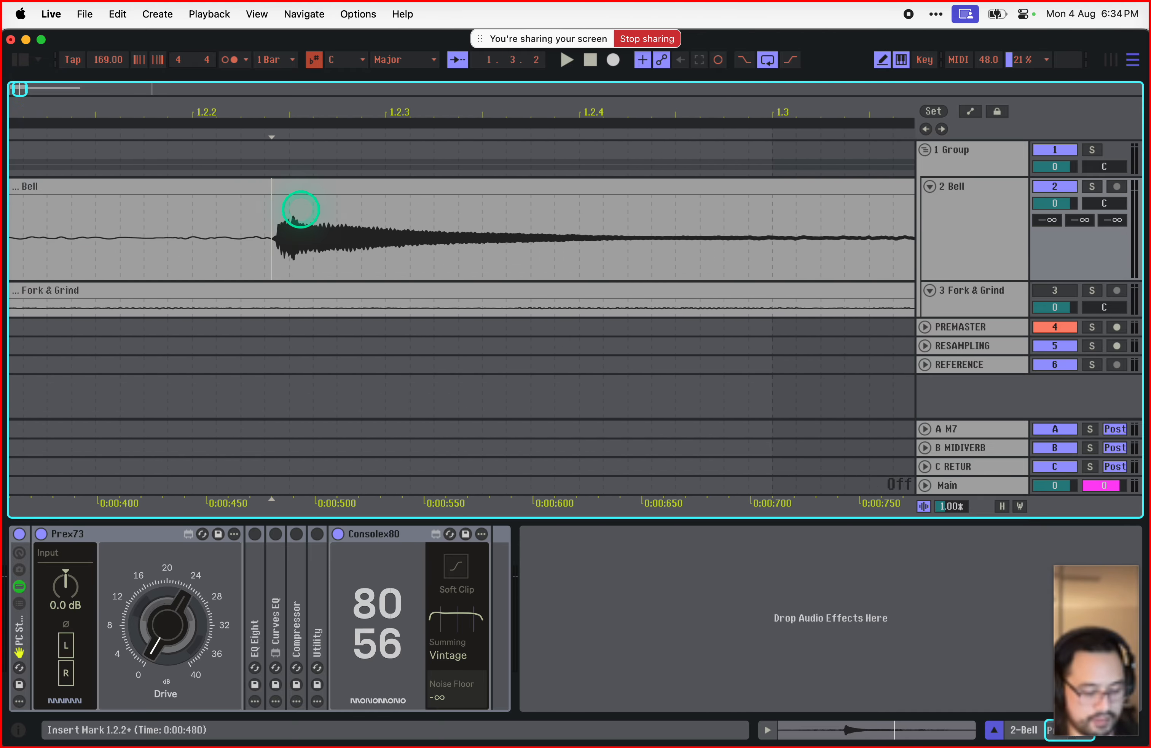
key(super)
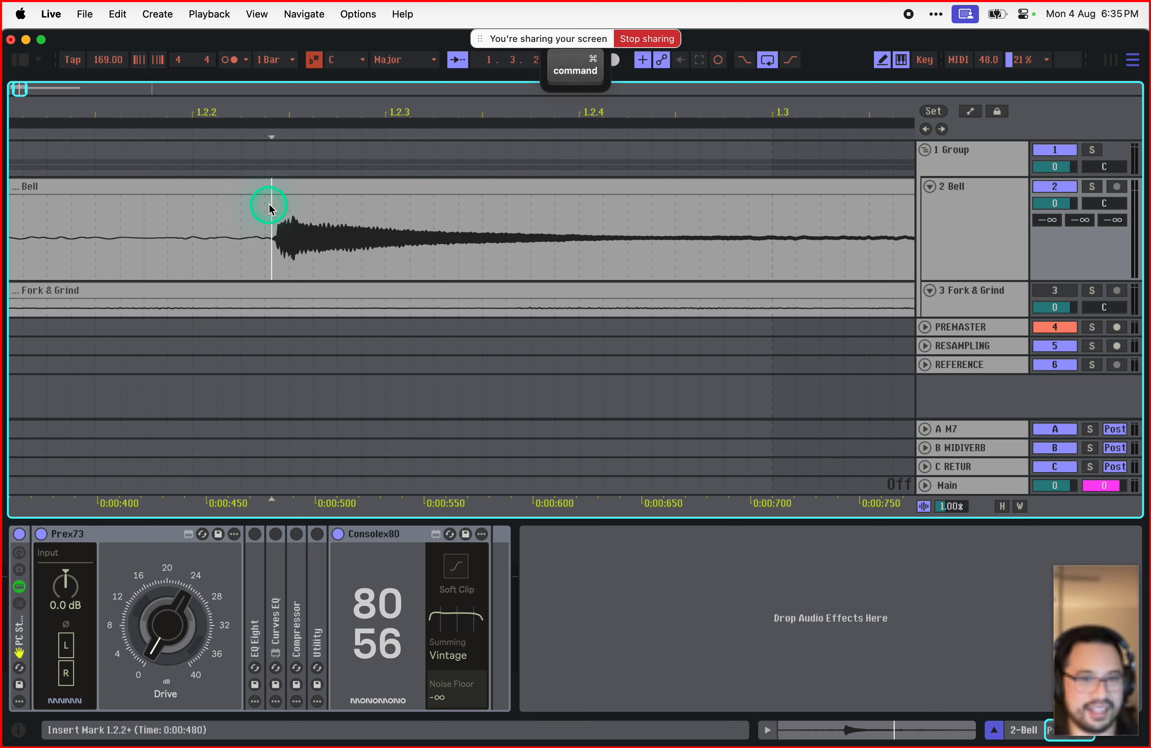
key(super+e)
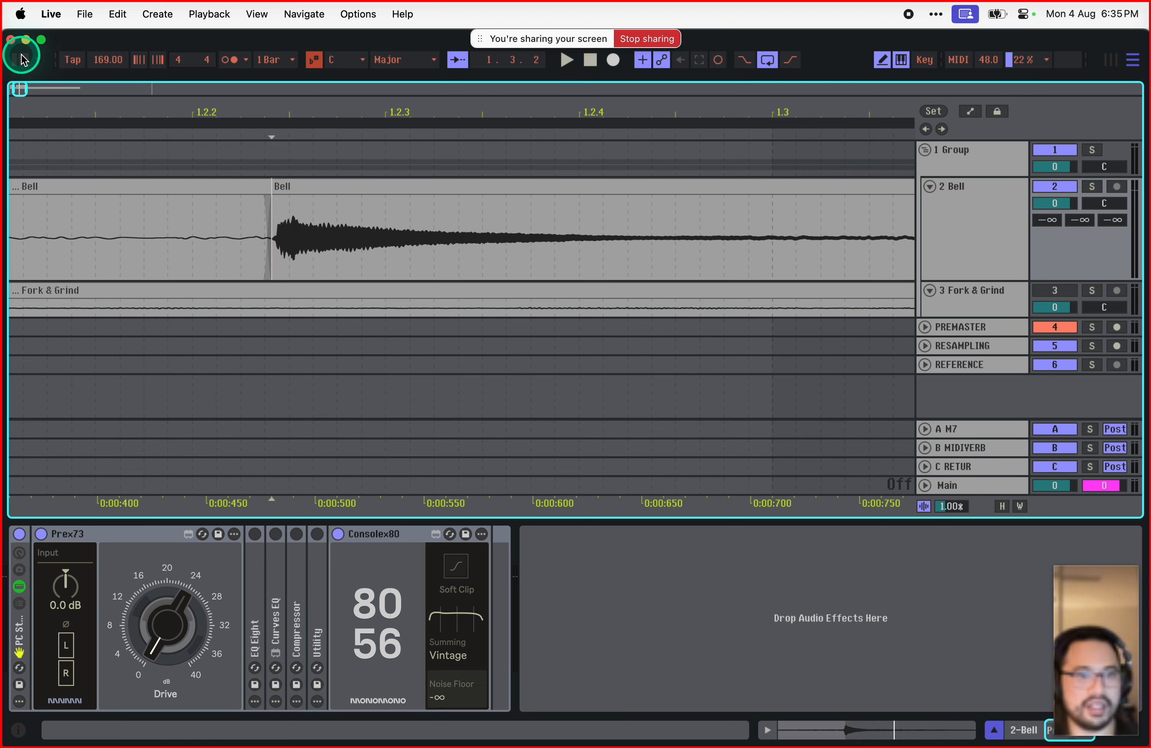
Step: Turn on grid snapping at 1/32 and delete the quiet Bell clip segment before the hit
drag(21, 90, 18, 90)
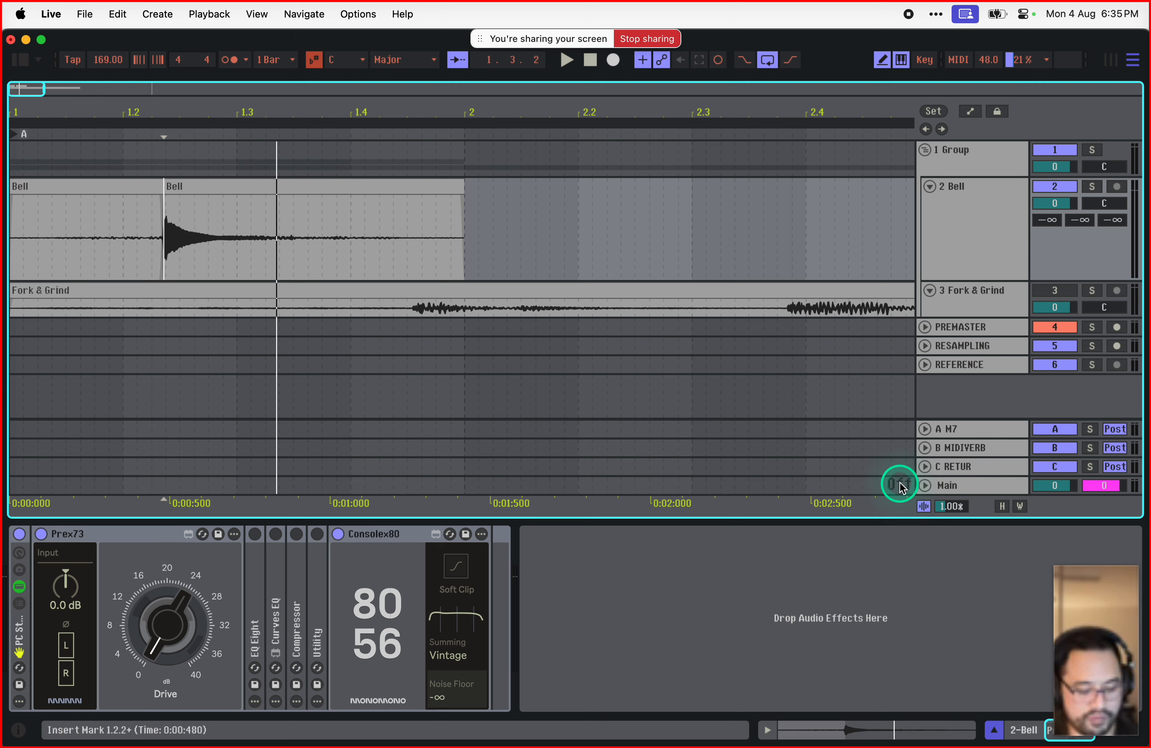
key(super+4)
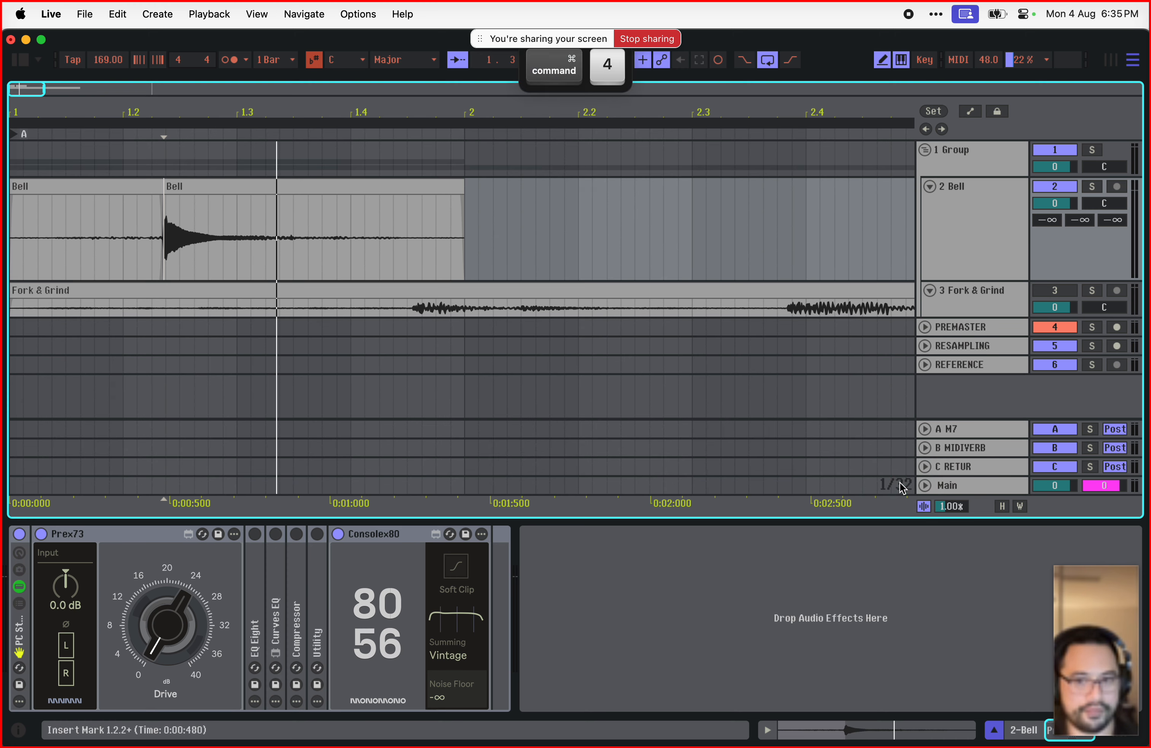
click(90, 184)
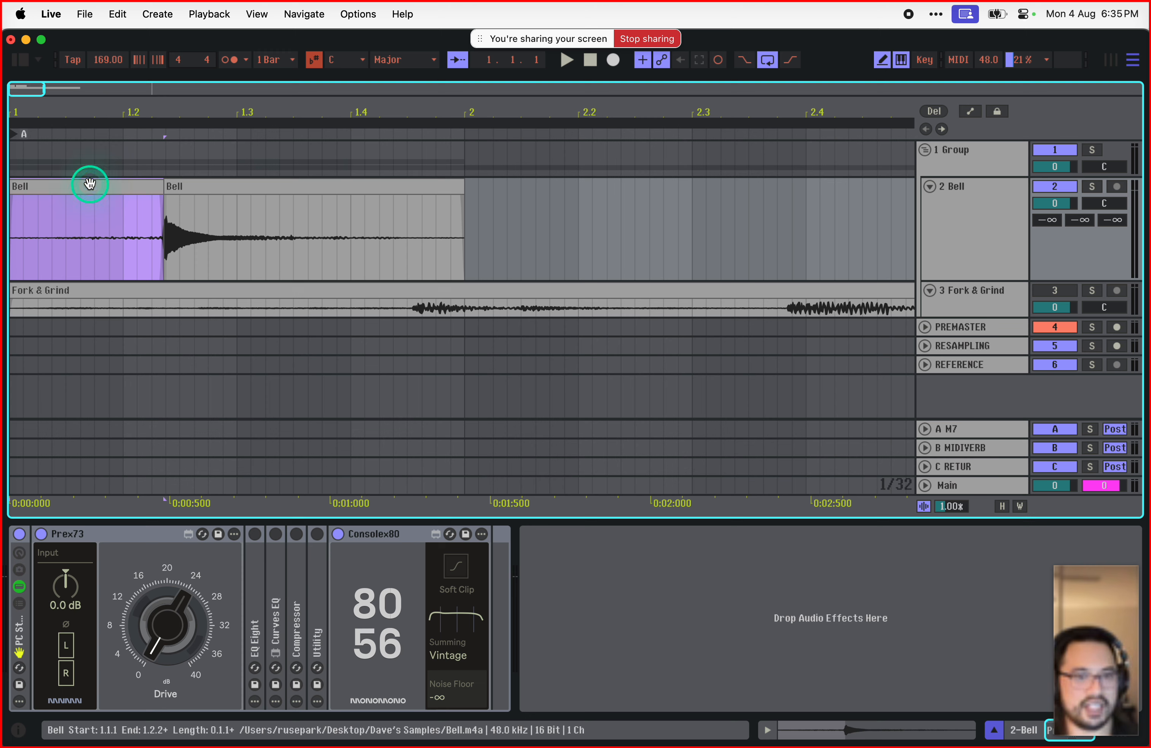
key(Delete)
Step: Move the remaining Bell clip to the start of the timeline at 1.1.1 and play it back
click(237, 185)
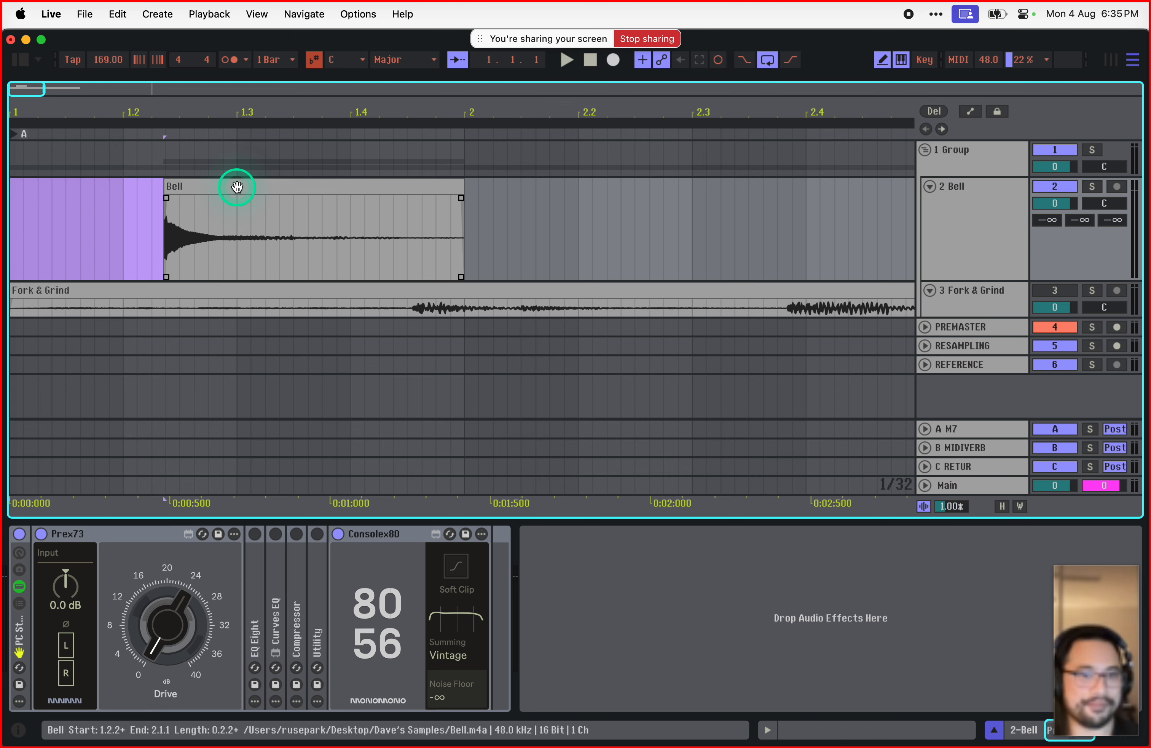
drag(246, 191, 57, 185)
key(space)
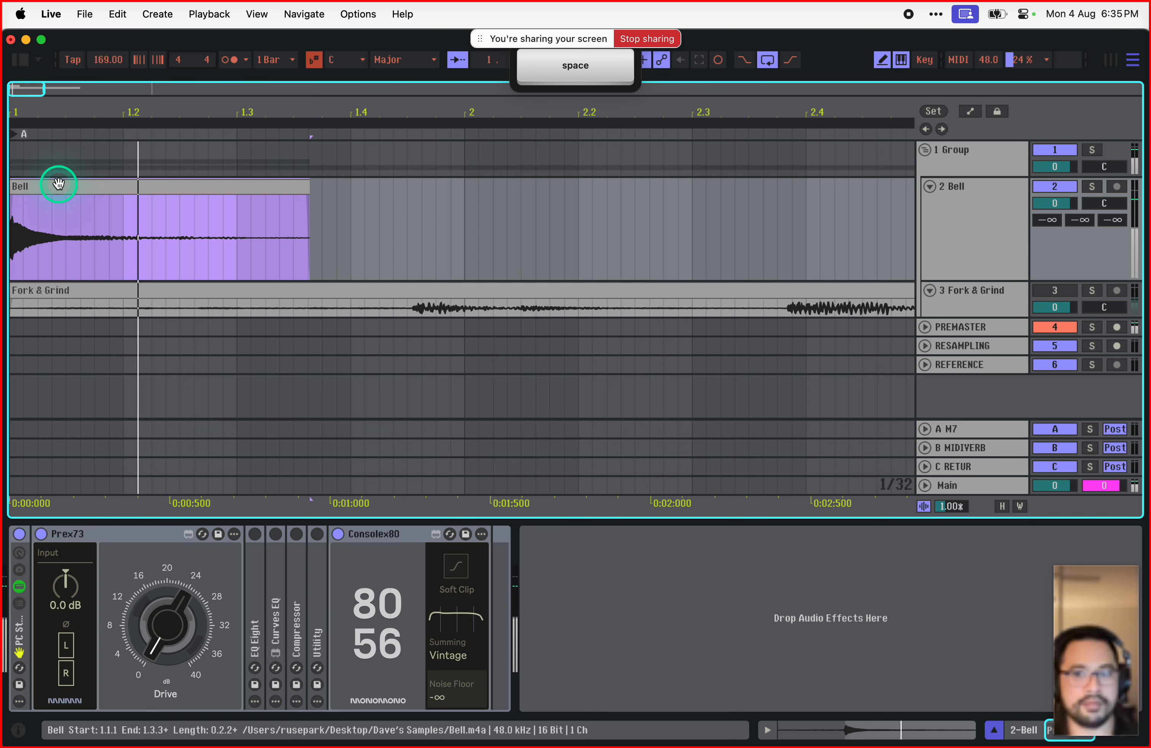
click(85, 234)
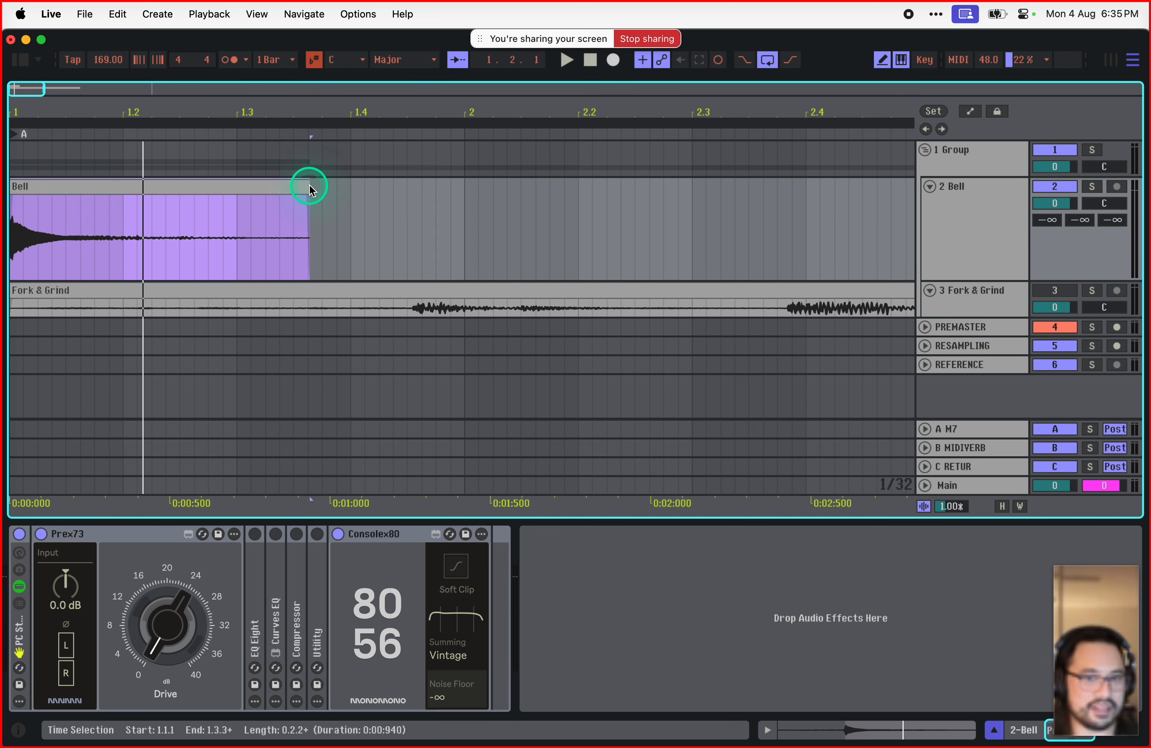
Step: Trim the end of the Bell clip to 1.2.1 so it lasts one beat
drag(305, 184, 126, 194)
click(84, 266)
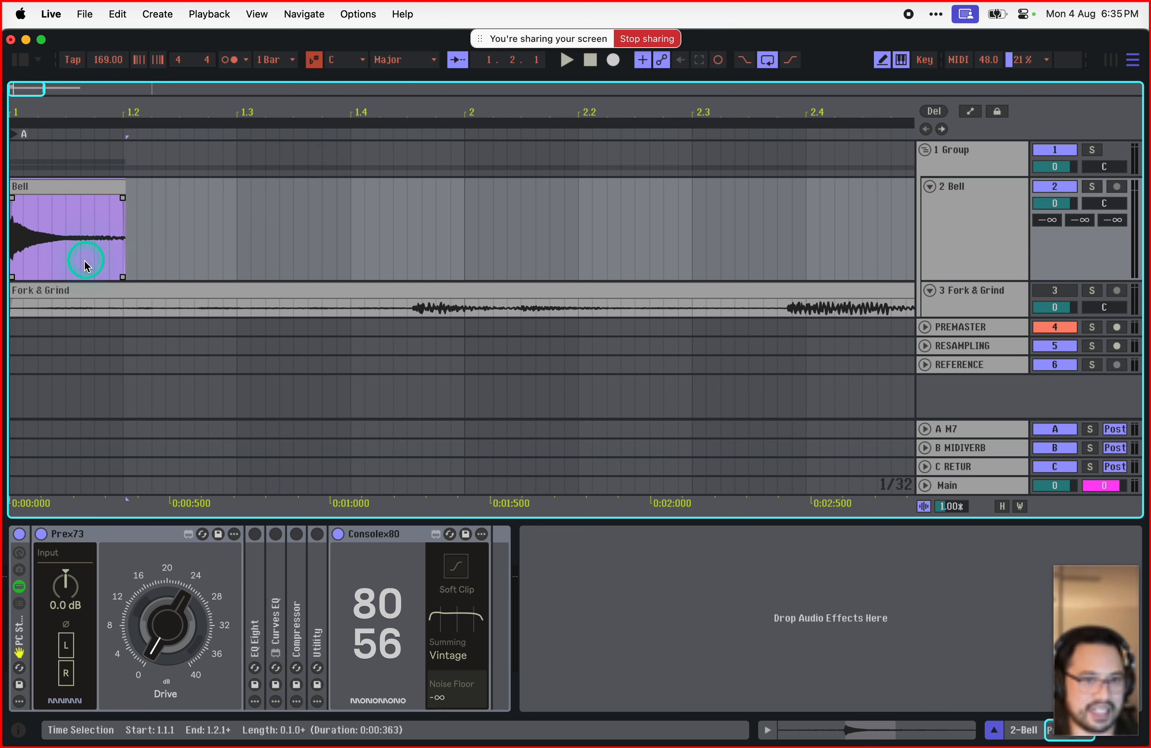
click(124, 187)
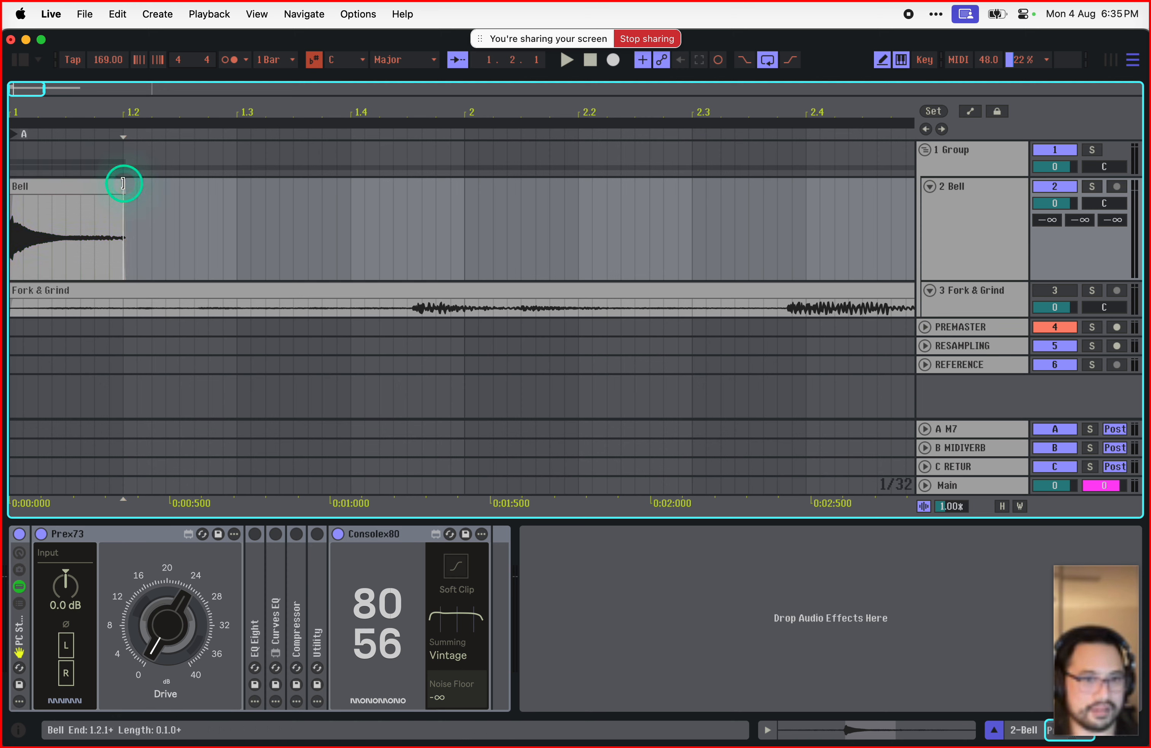
click(117, 186)
Step: Play the trimmed Bell clip repeatedly to check its start and ending
key(space)
key(space)
key(space)
key(space)
key(space)
key(space)
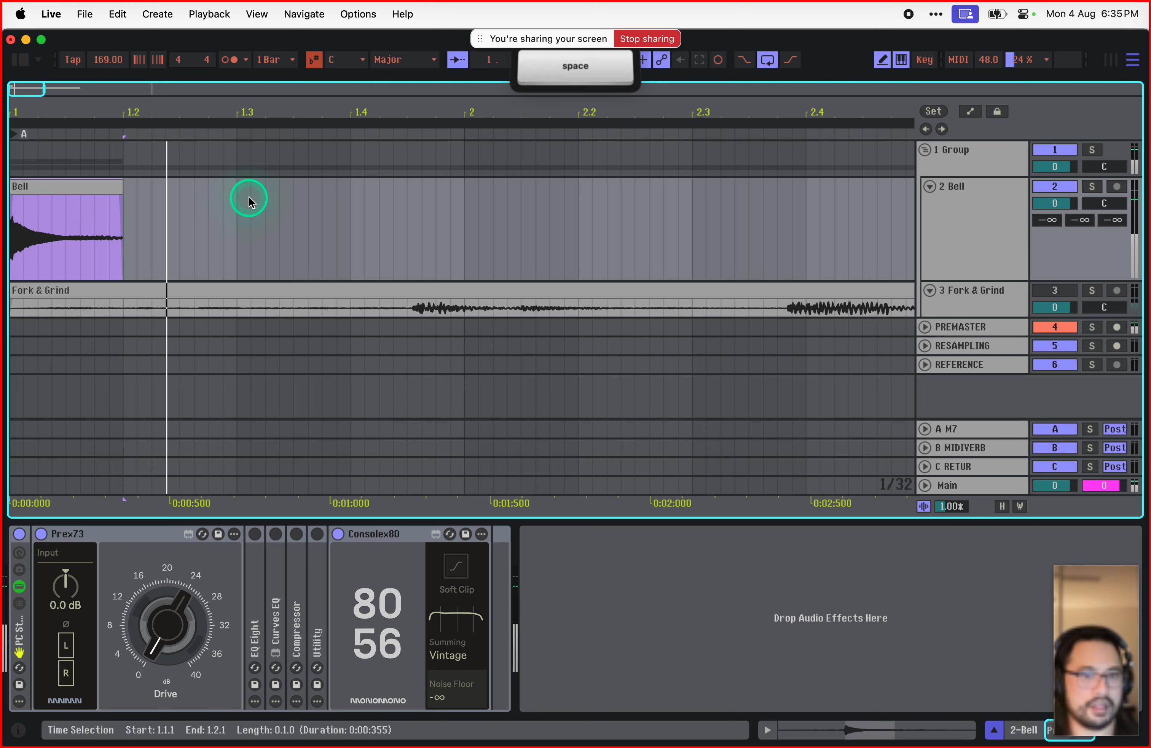
key(space)
key(space)
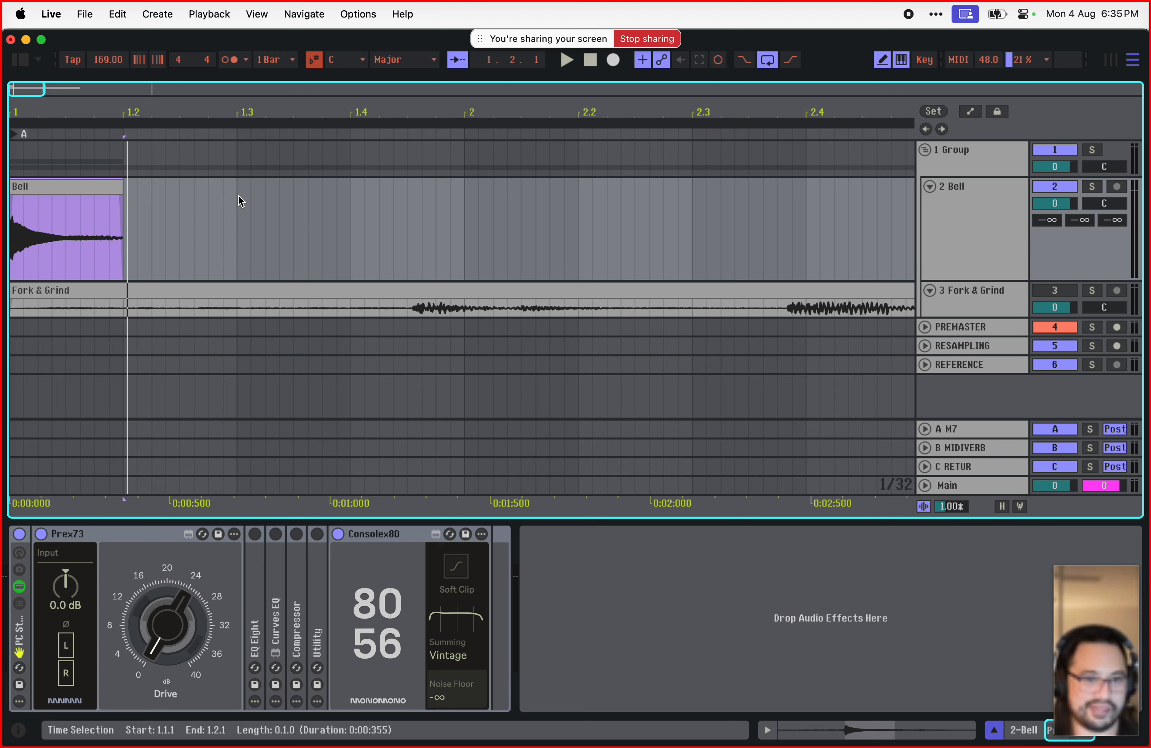
click(180, 213)
key(space)
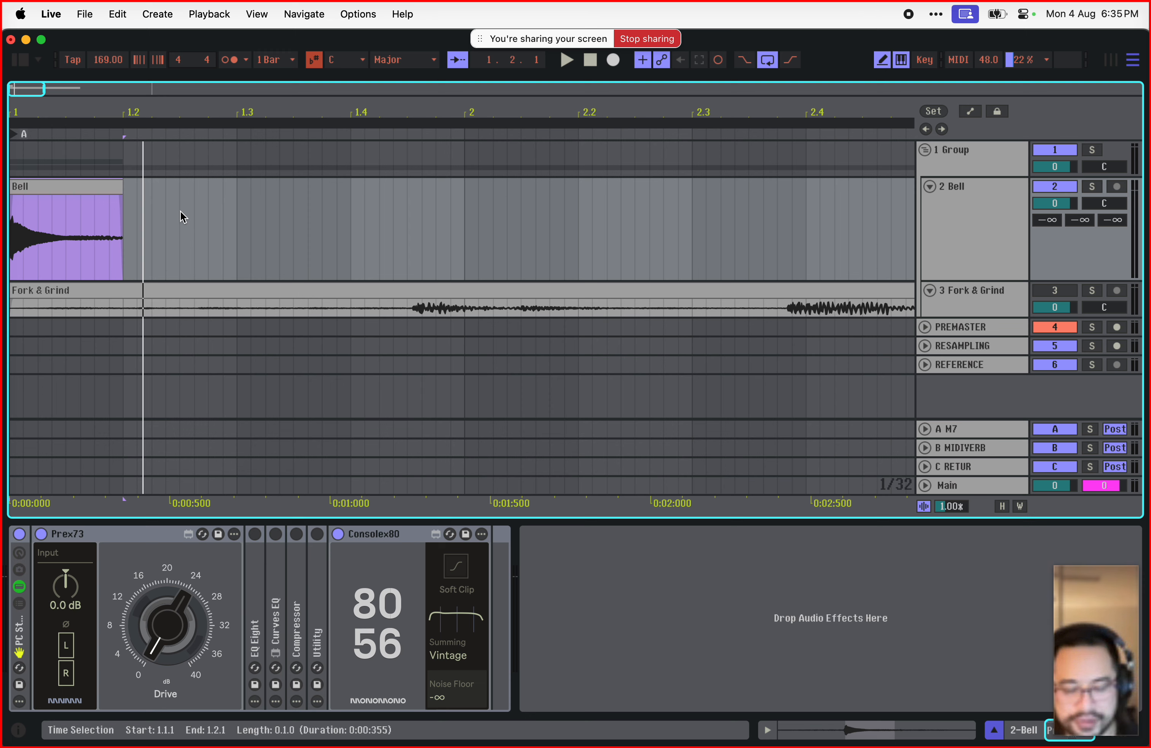
click(51, 204)
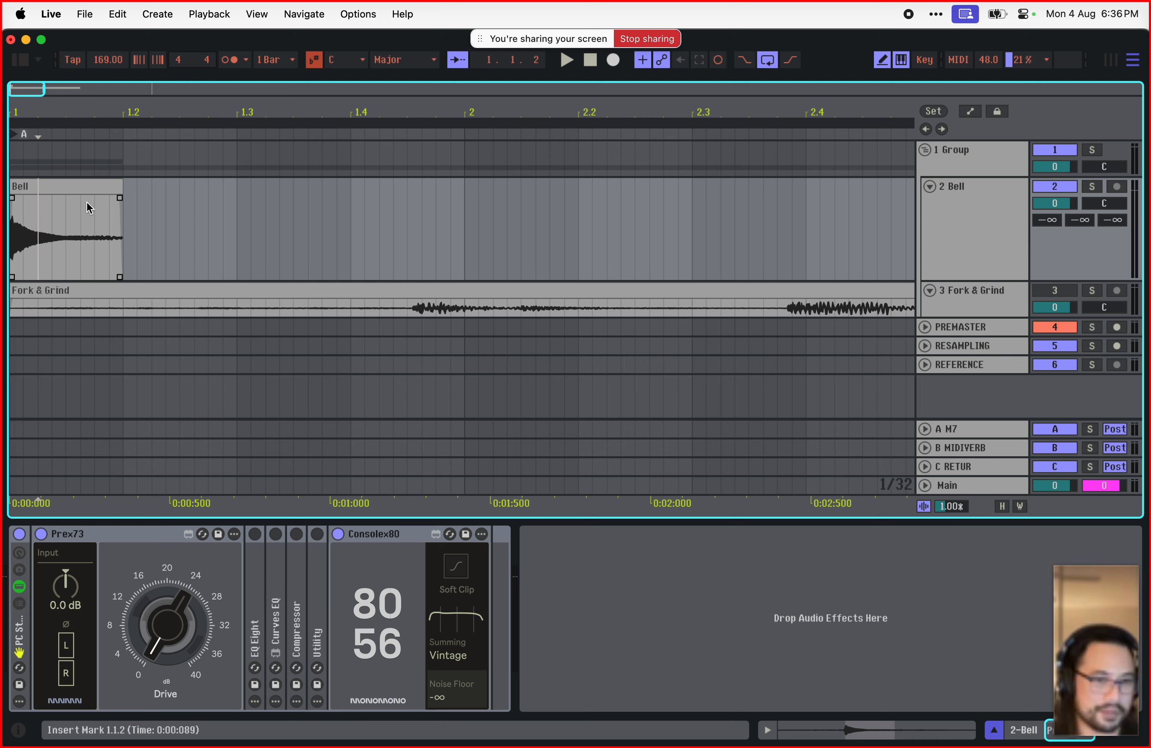
click(88, 191)
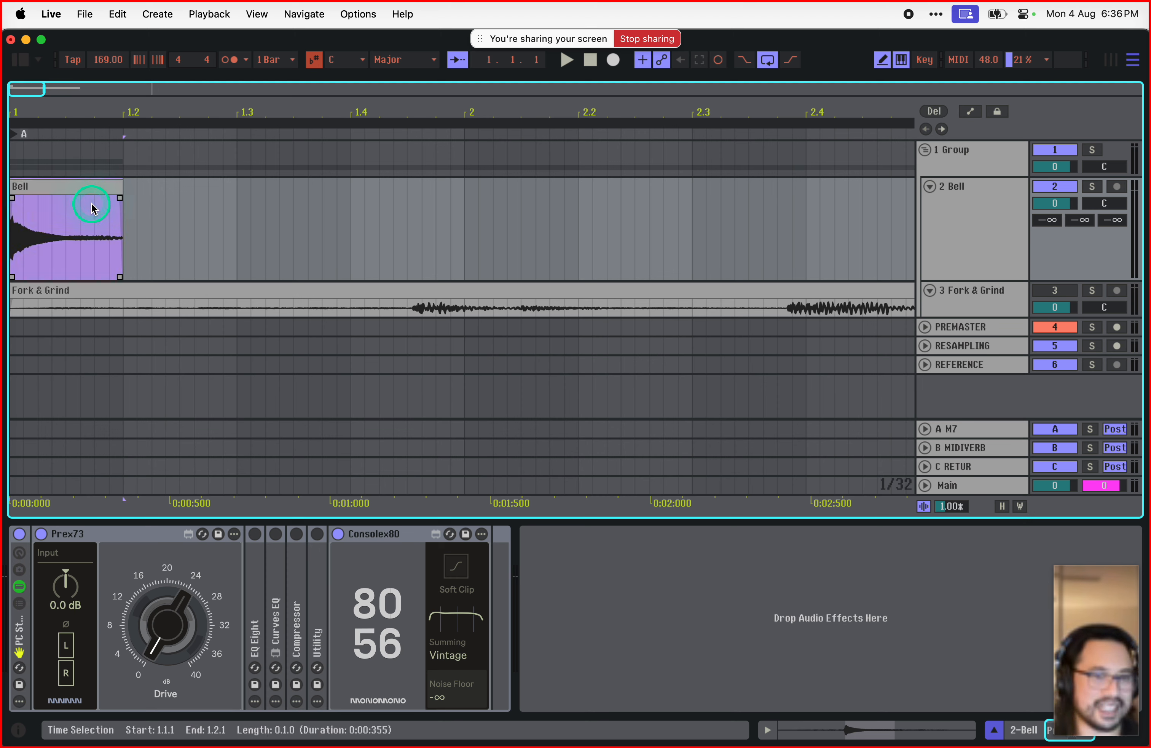
click(53, 203)
click(60, 193)
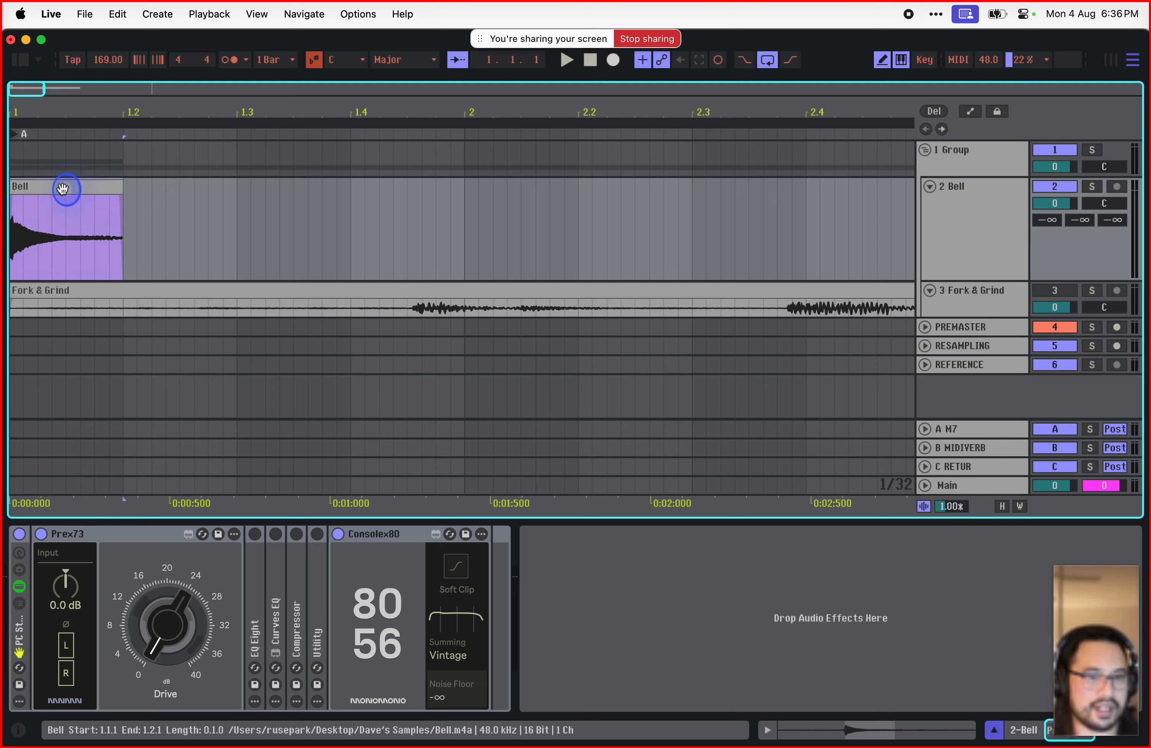
mouse_move(56, 187)
mouse_down()
mouse_move(83, 187)
mouse_move(47, 187)
mouse_move(82, 198)
mouse_move(38, 196)
mouse_up()
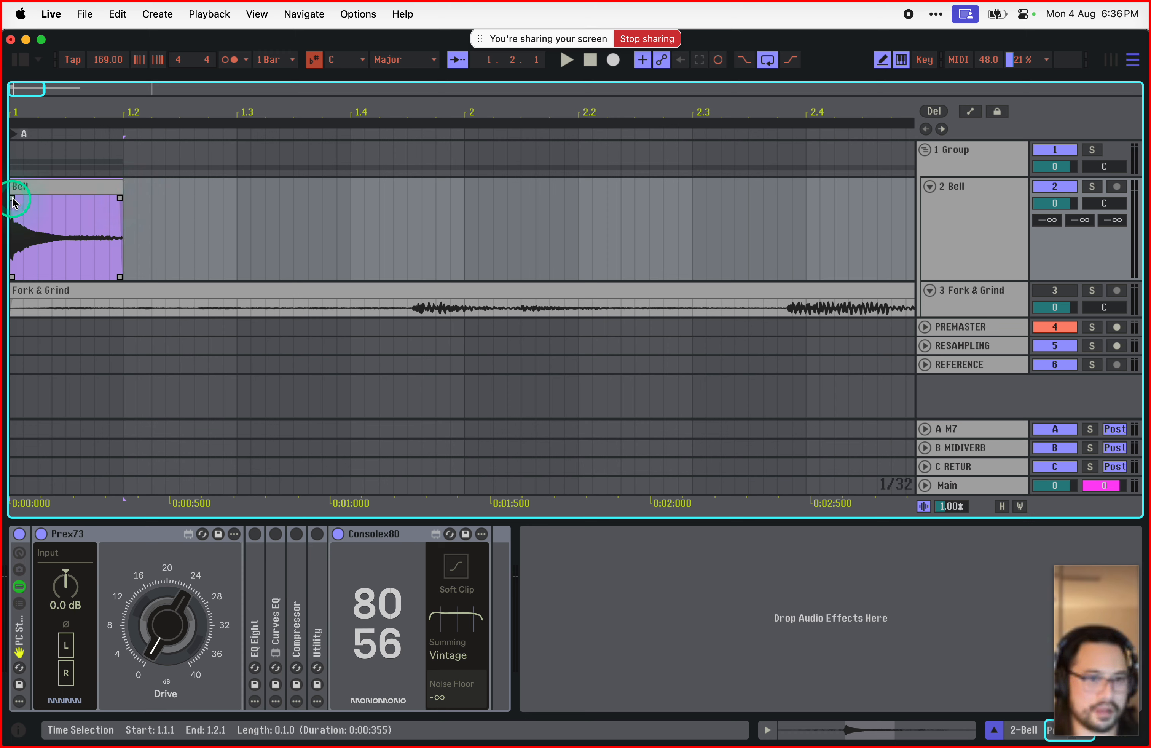
Step: Add a fade-out to the Bell clip covering about its last two thirds
mouse_move(12, 197)
mouse_down()
mouse_move(77, 197)
mouse_move(4, 185)
mouse_up()
mouse_move(119, 197)
mouse_down()
mouse_move(76, 198)
mouse_move(118, 188)
mouse_up()
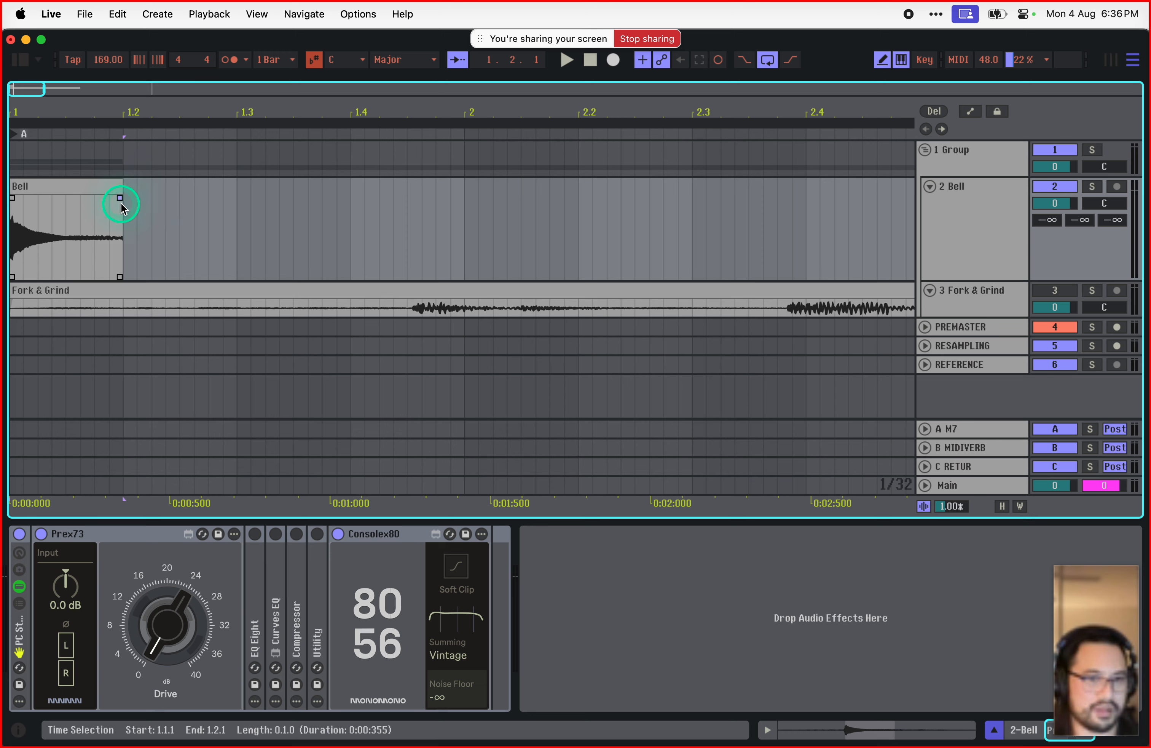
drag(119, 199, 46, 198)
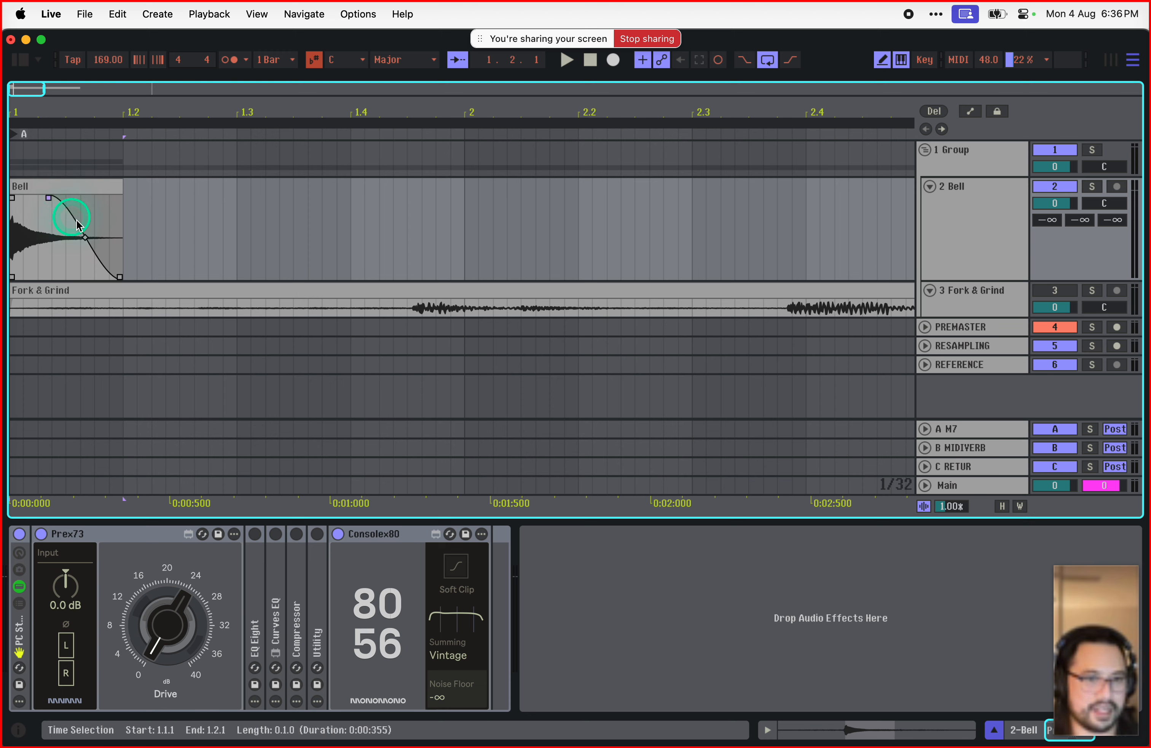
click(37, 190)
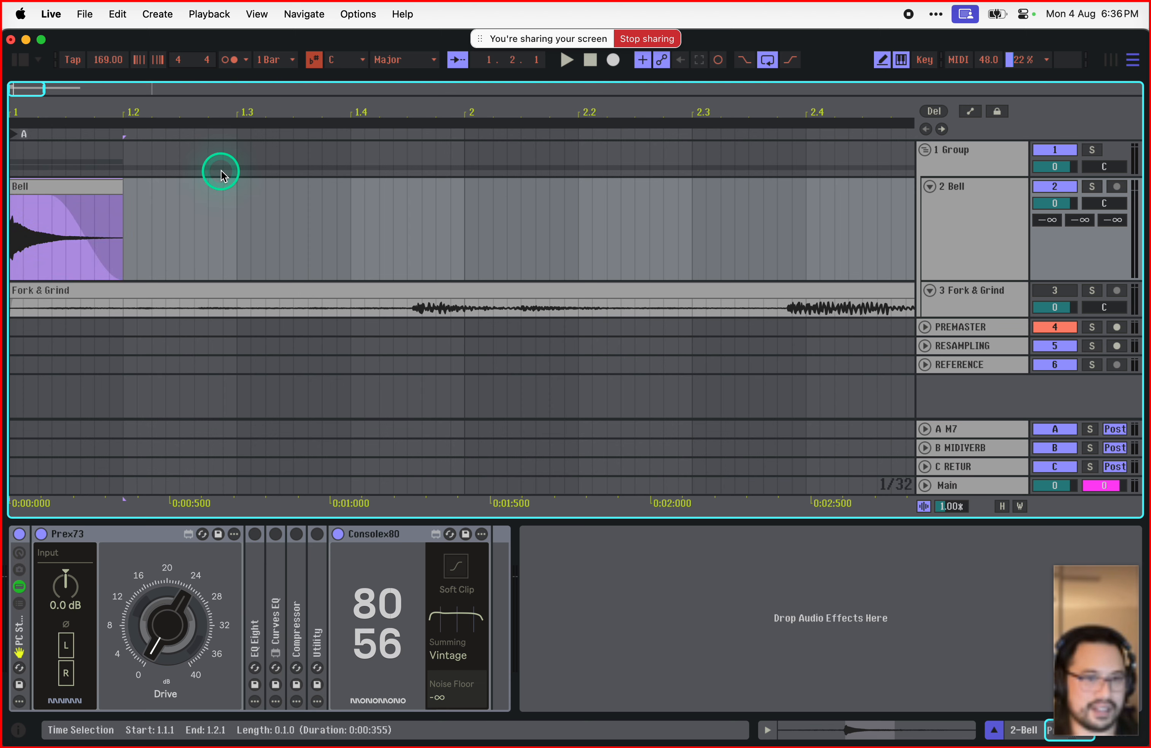
Step: Play the faded Bell clip and shorten its fade-out slightly
key(space)
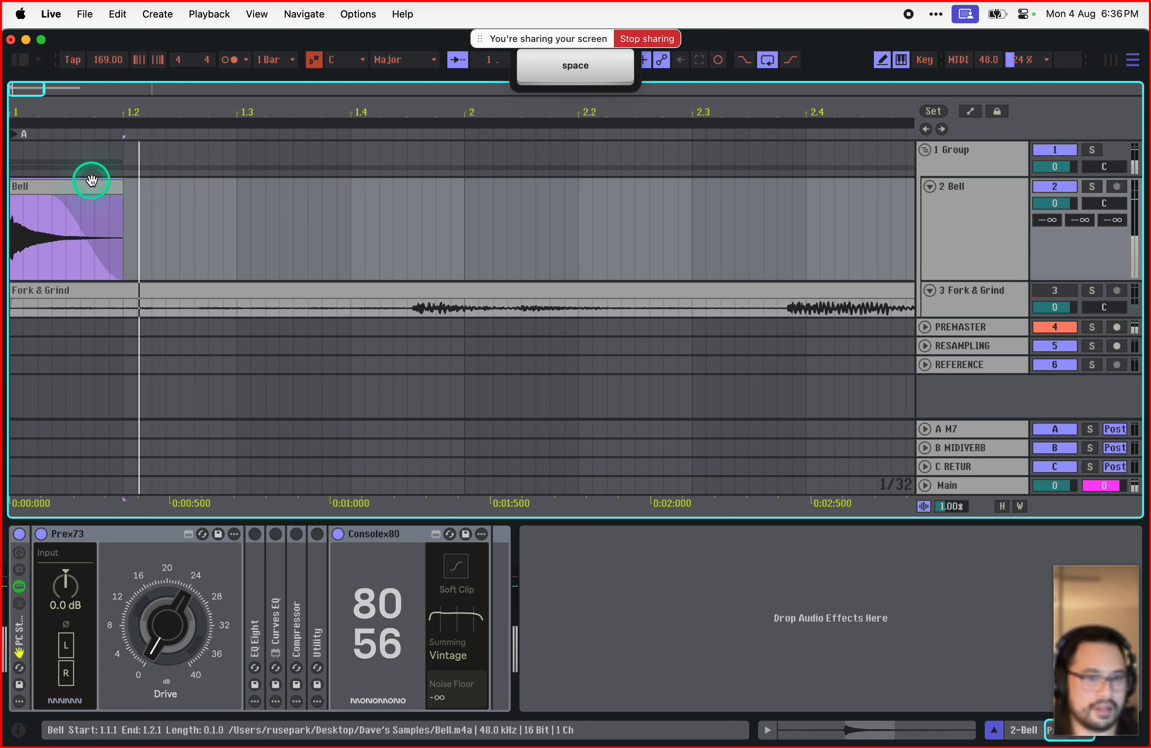
key(space)
drag(48, 200, 43, 218)
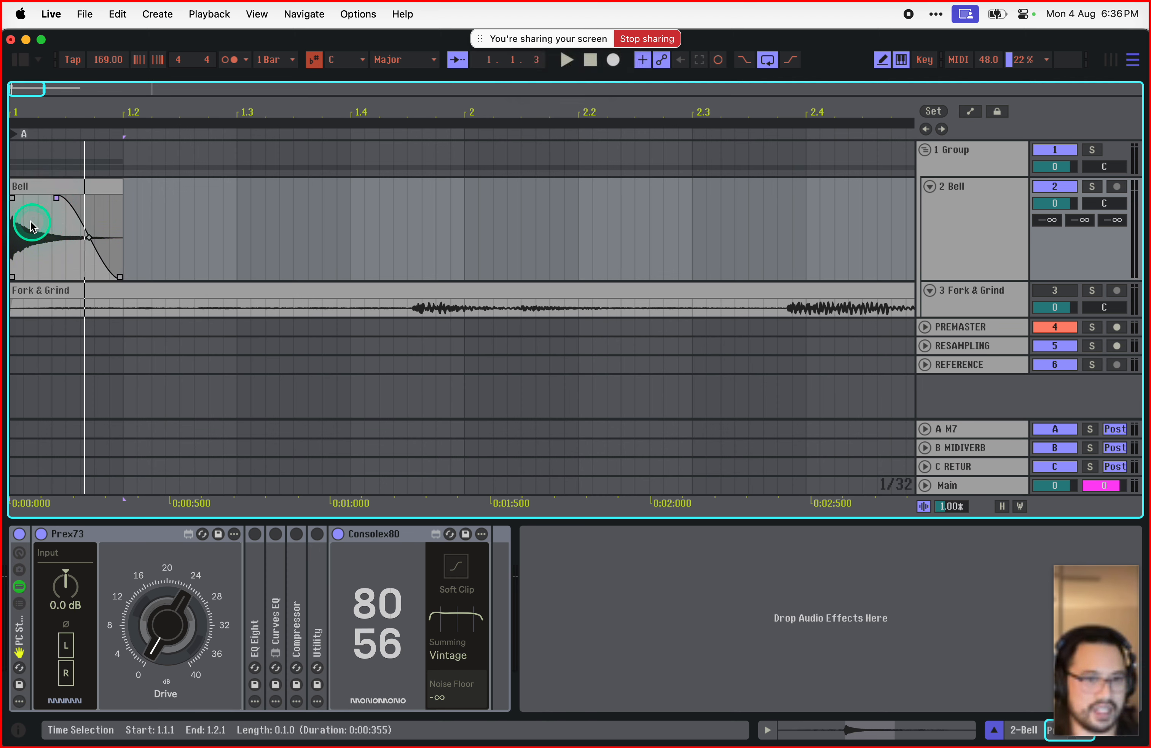
key(space)
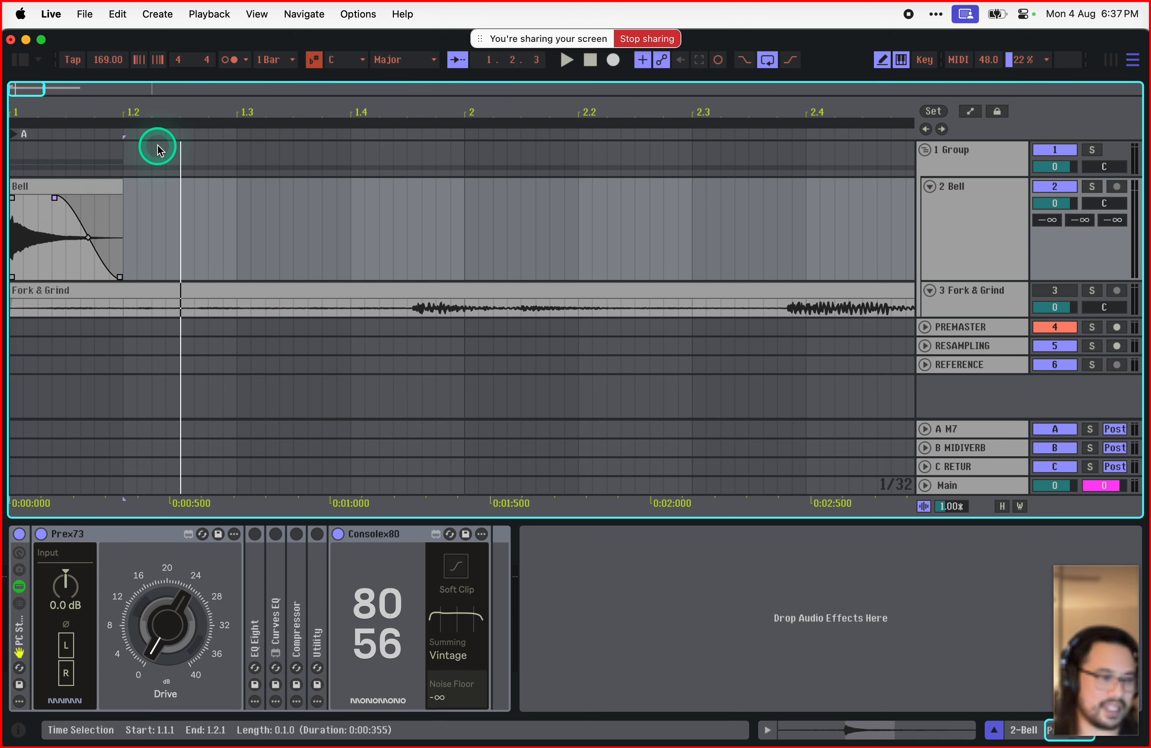
key(space)
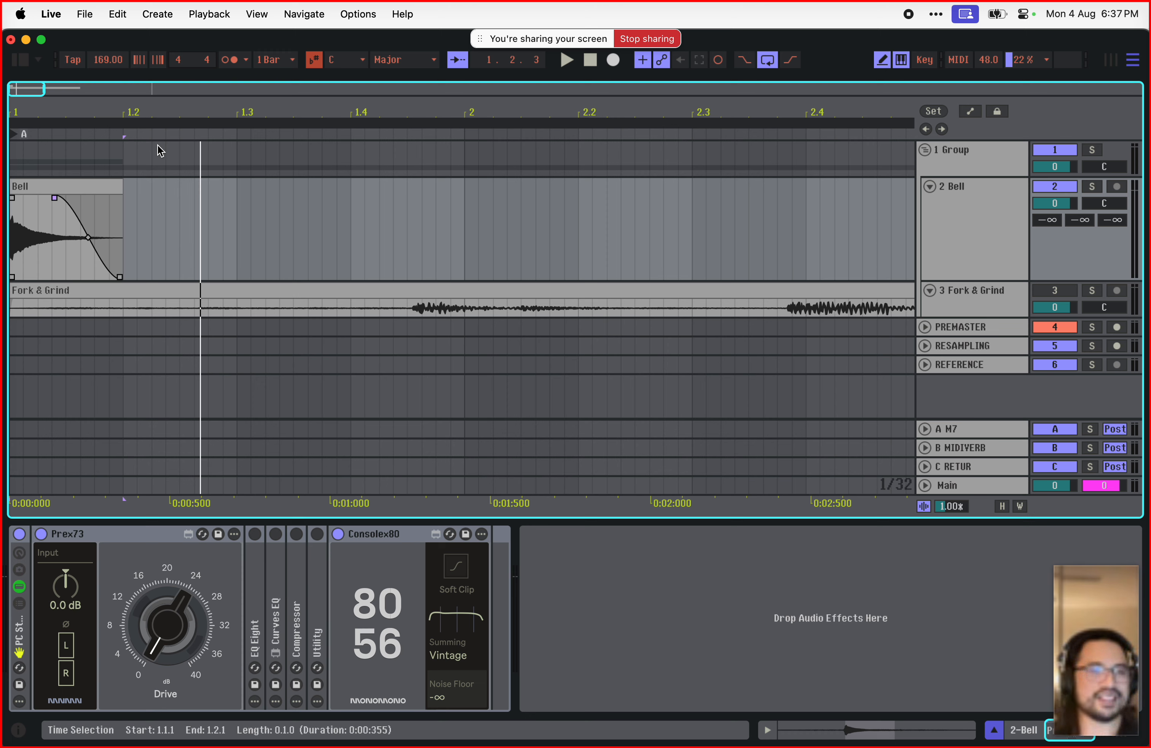
Step: Play the finished Bell clip once more and bounce its track in place
click(27, 190)
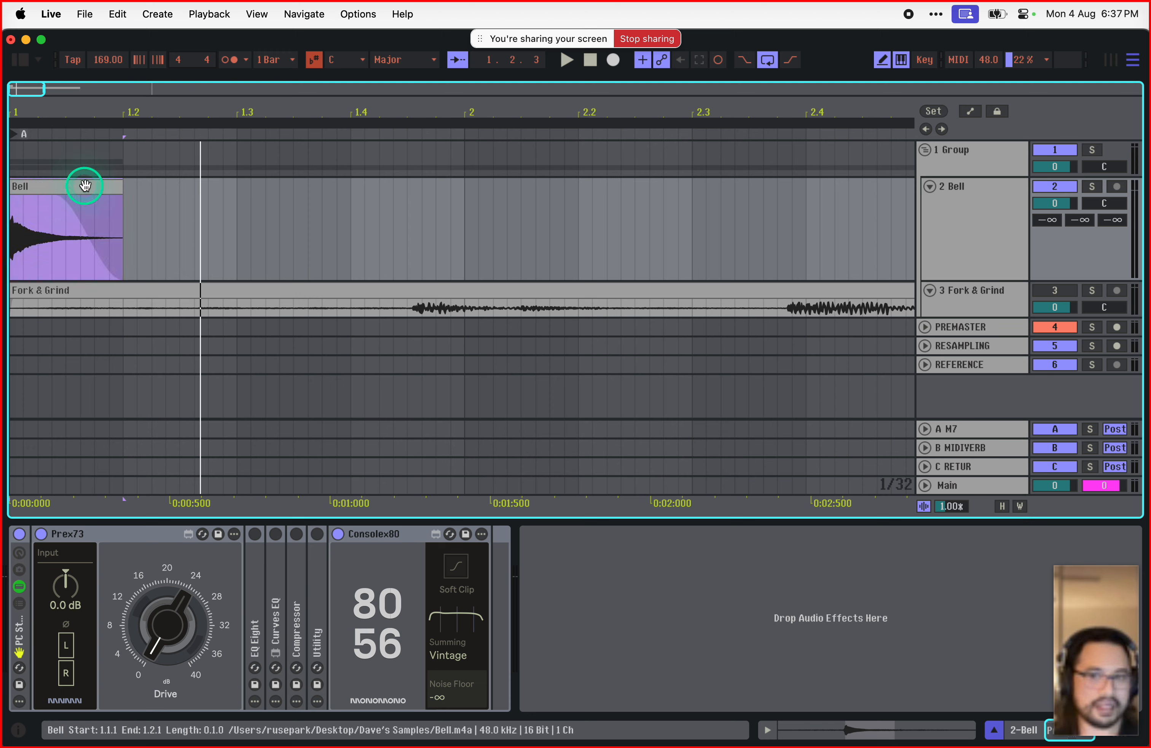
key(space)
key(space)
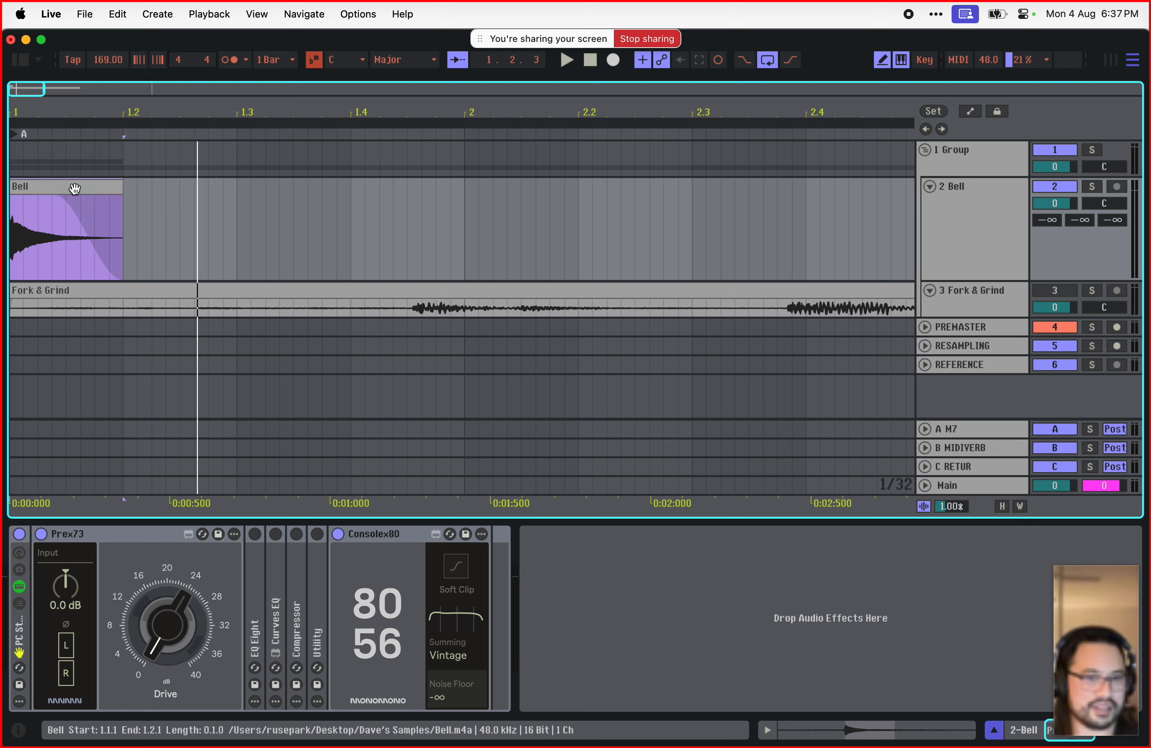
right_click(74, 189)
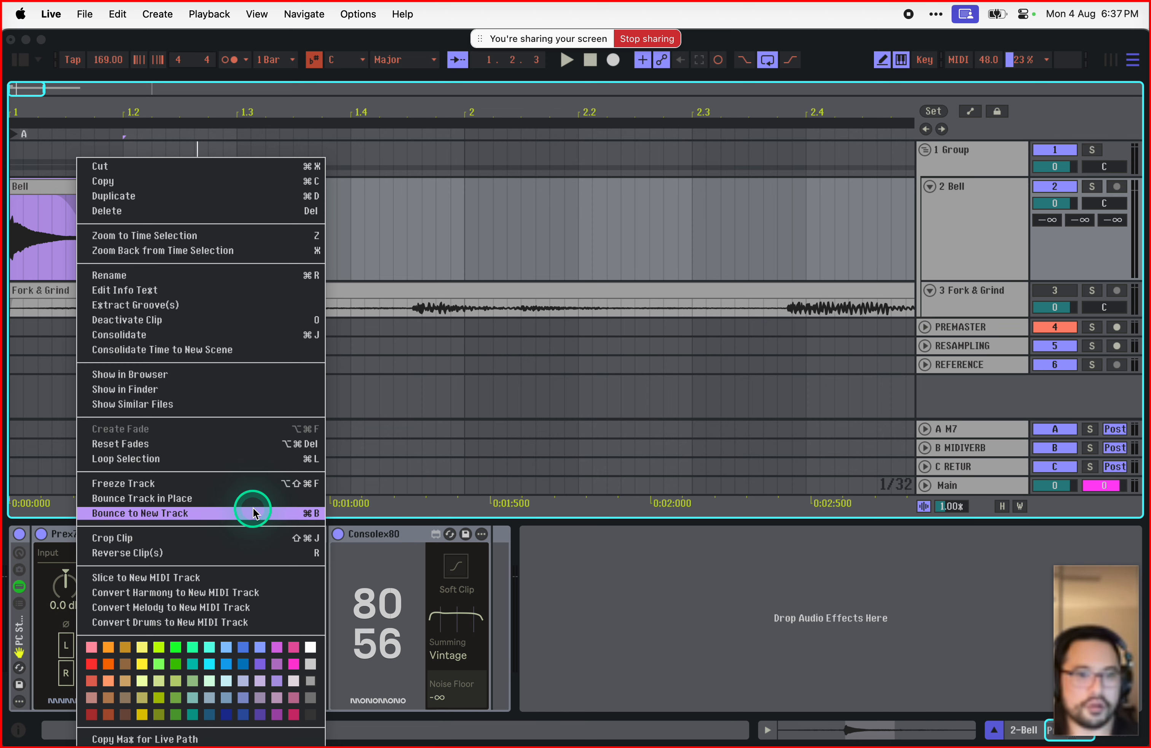
click(218, 497)
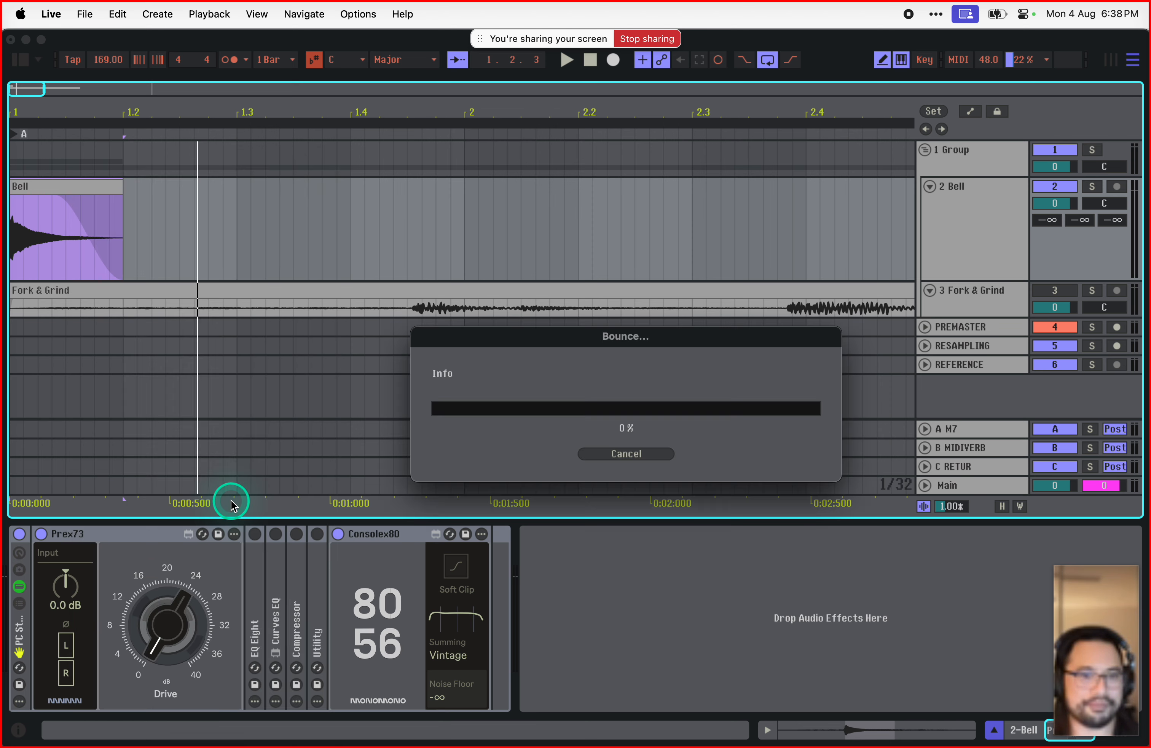
Step: Delete the bounce tail clip directly after the bounced Bell clip
click(137, 208)
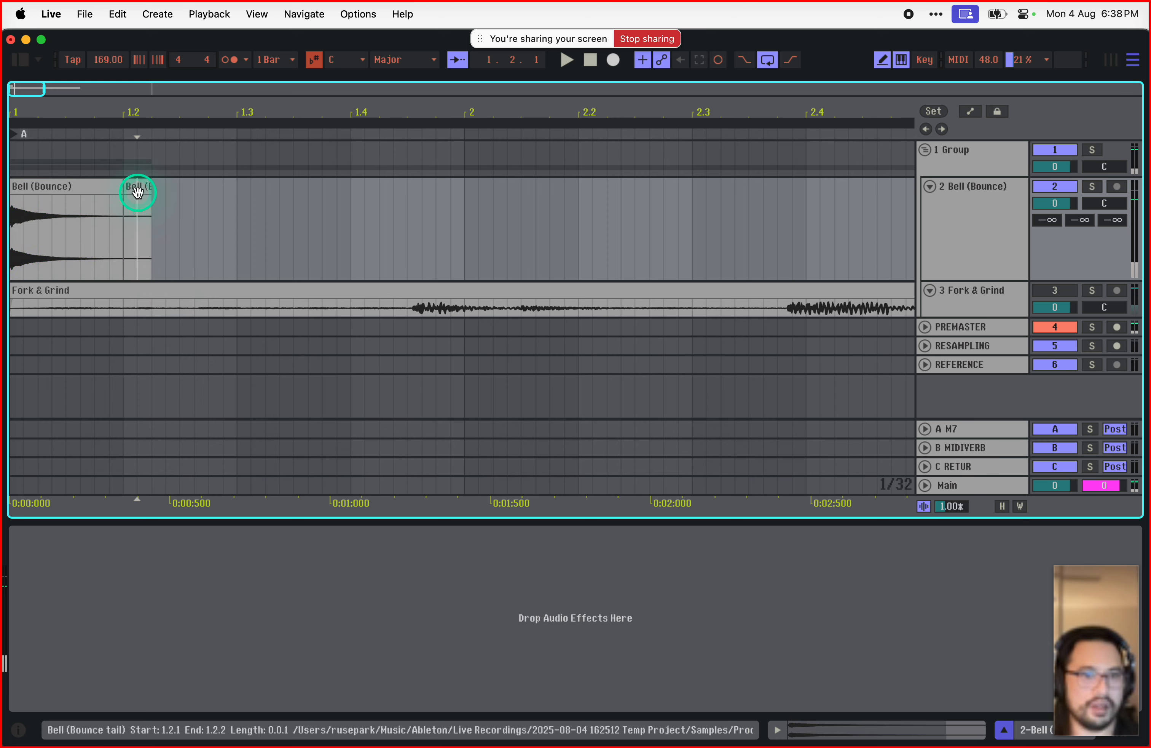
click(86, 187)
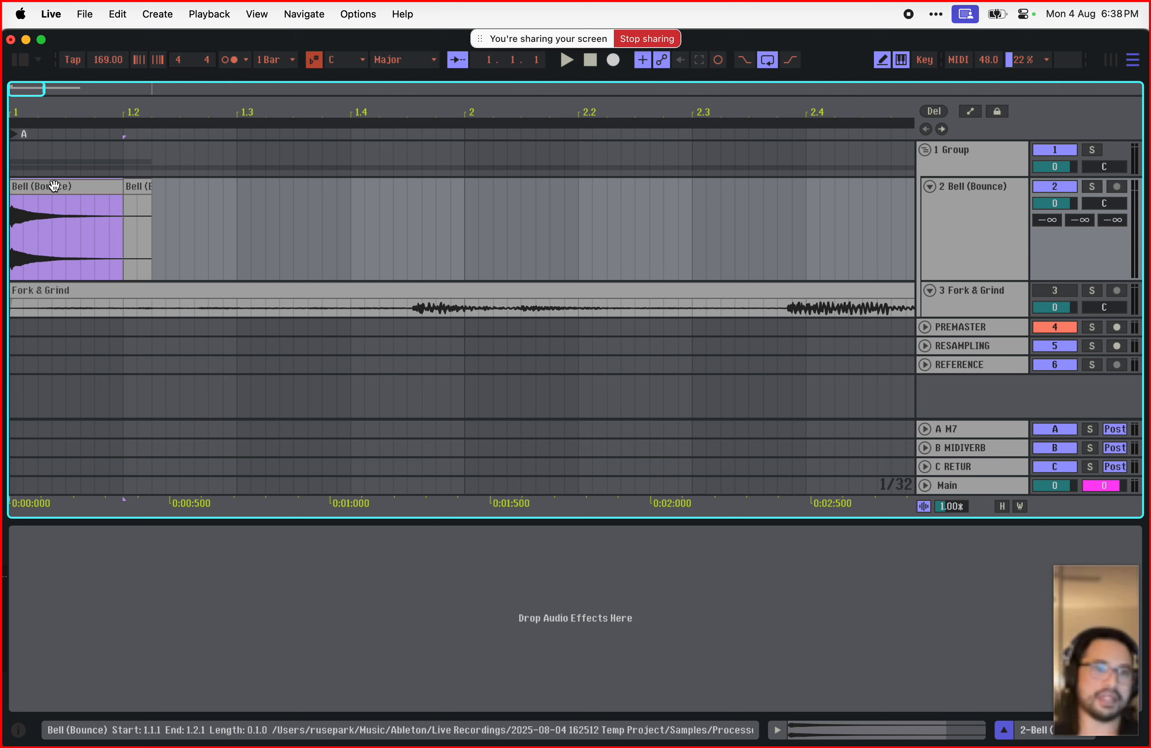
click(170, 185)
click(129, 185)
click(97, 185)
click(129, 185)
click(125, 185)
key(=)
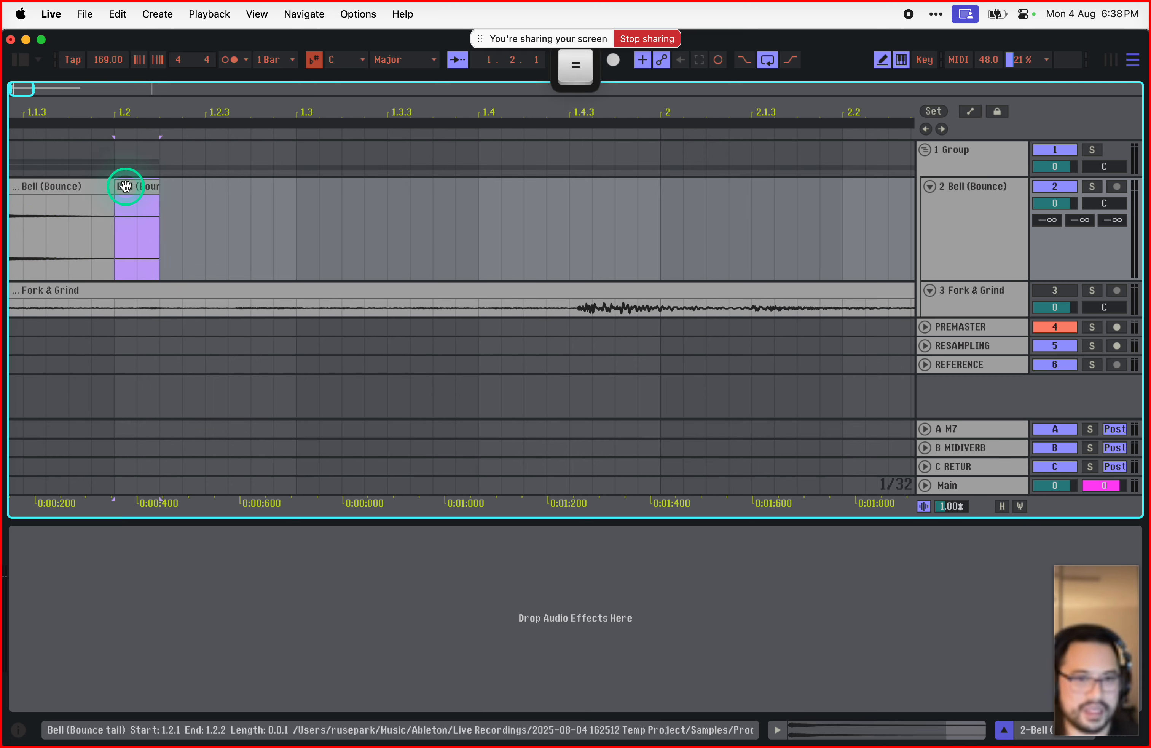
key(BackSpace)
Step: Play the bounced Bell clip from its start to check the sound
drag(37, 95, 12, 88)
click(77, 188)
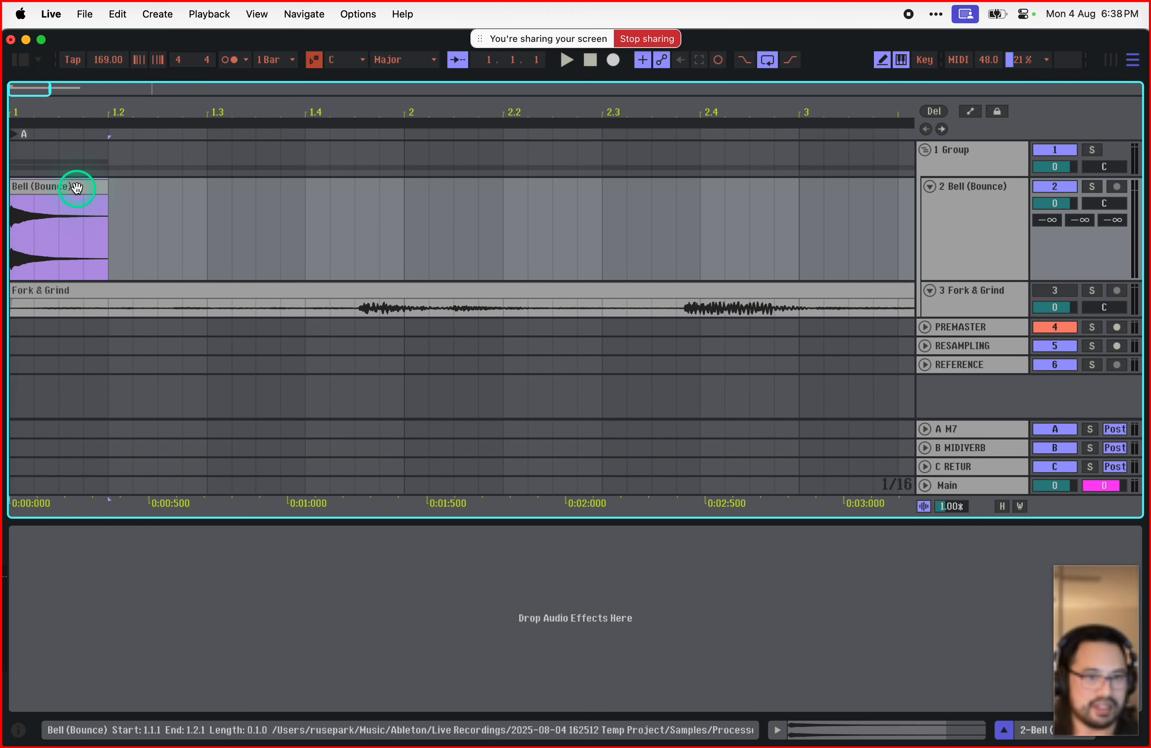
key(space)
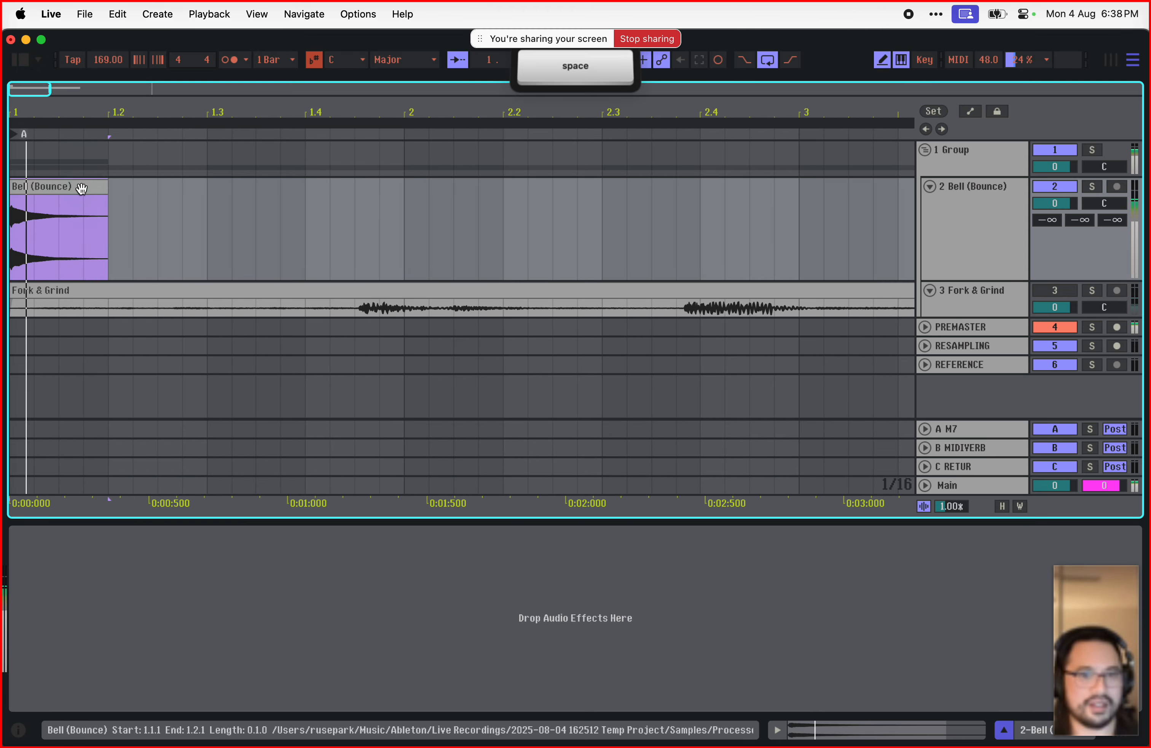
drag(28, 94, 109, 179)
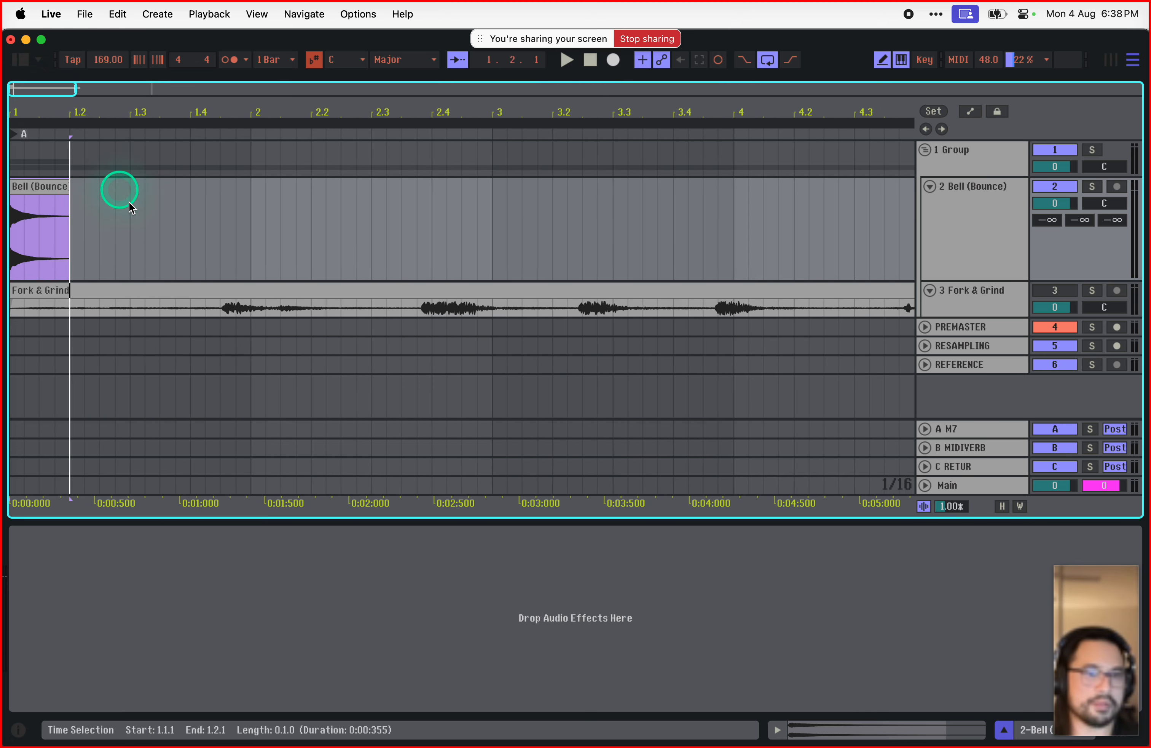
click(146, 217)
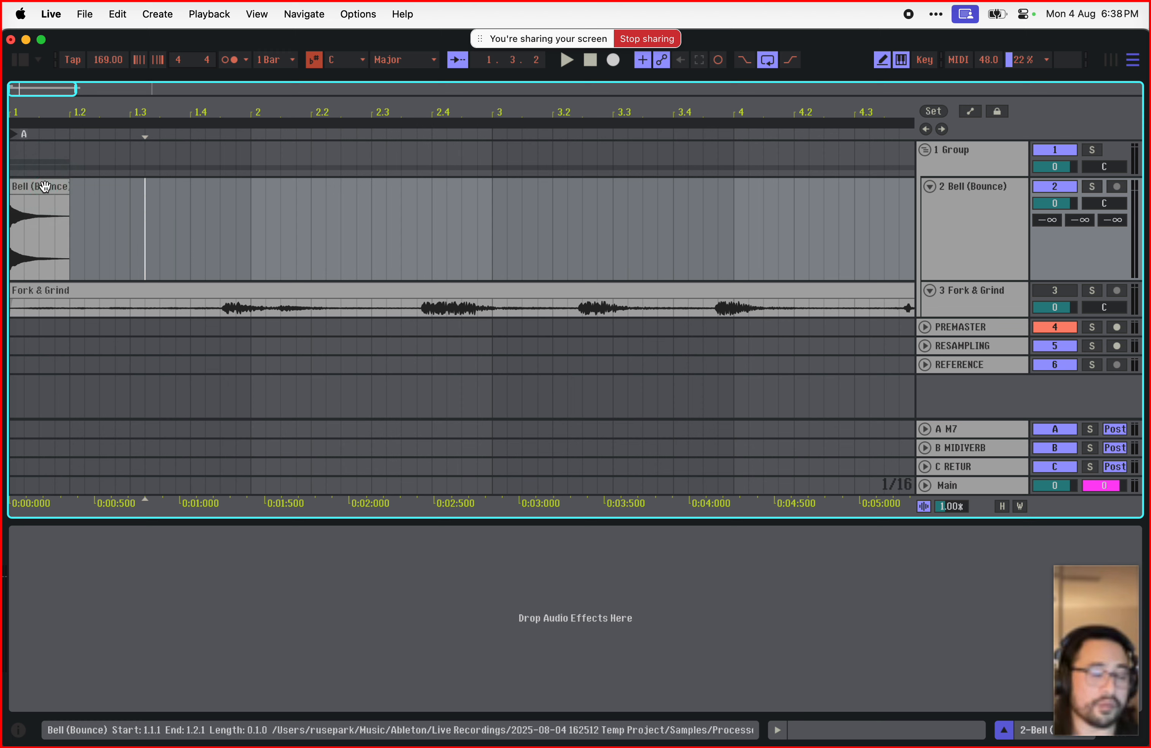
drag(45, 186, 168, 188)
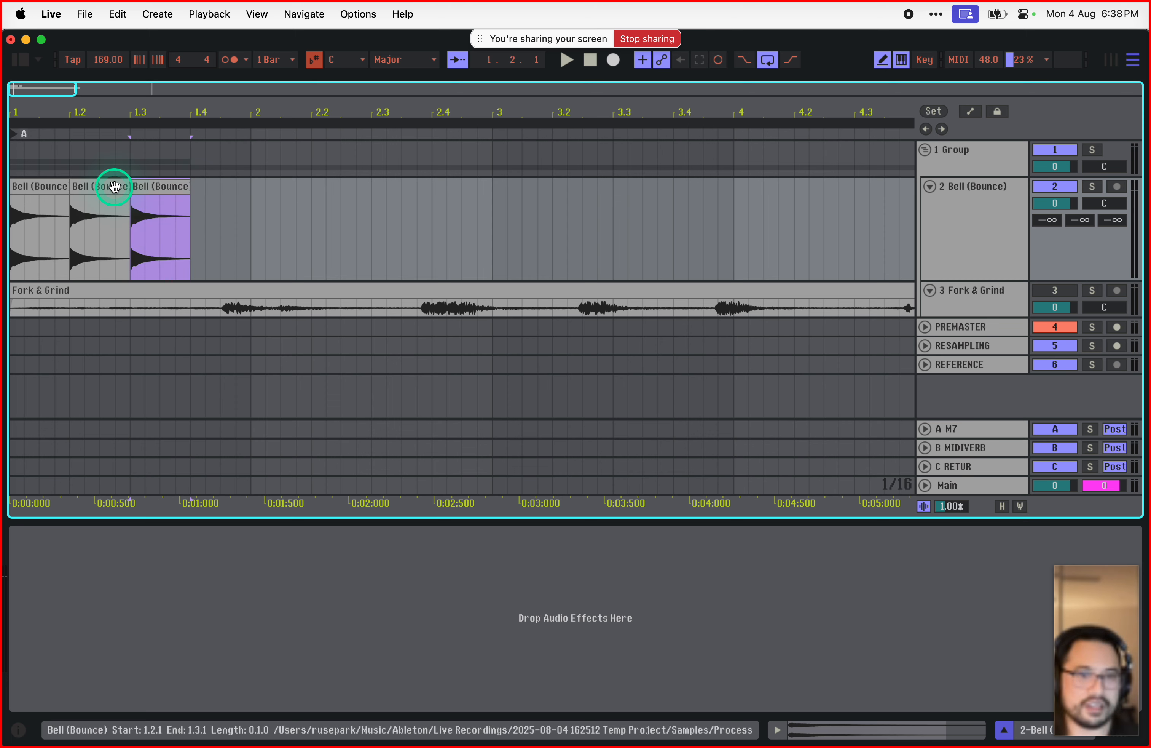
key(BackSpace)
click(116, 189)
key(BackSpace)
Step: Duplicate the bounced Bell clip into a two-bar rhythm with copies at 1.2.3, 1.4, 2.1, 2.2.3 and 2.4
drag(39, 185, 12, 218)
key(super+c)
key(super+d)
Step: Shorten the Bell clip at the start of bar 2 to 0.0.2 and duplicate it directly after itself
click(318, 195)
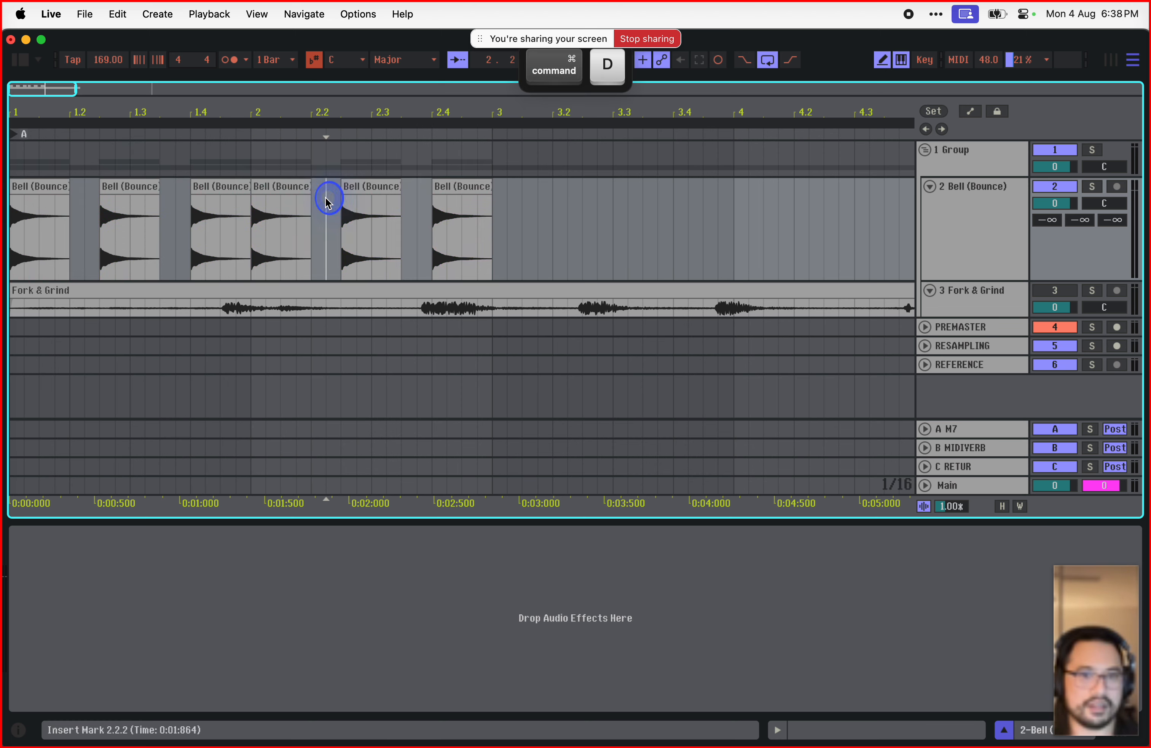
drag(314, 193, 279, 185)
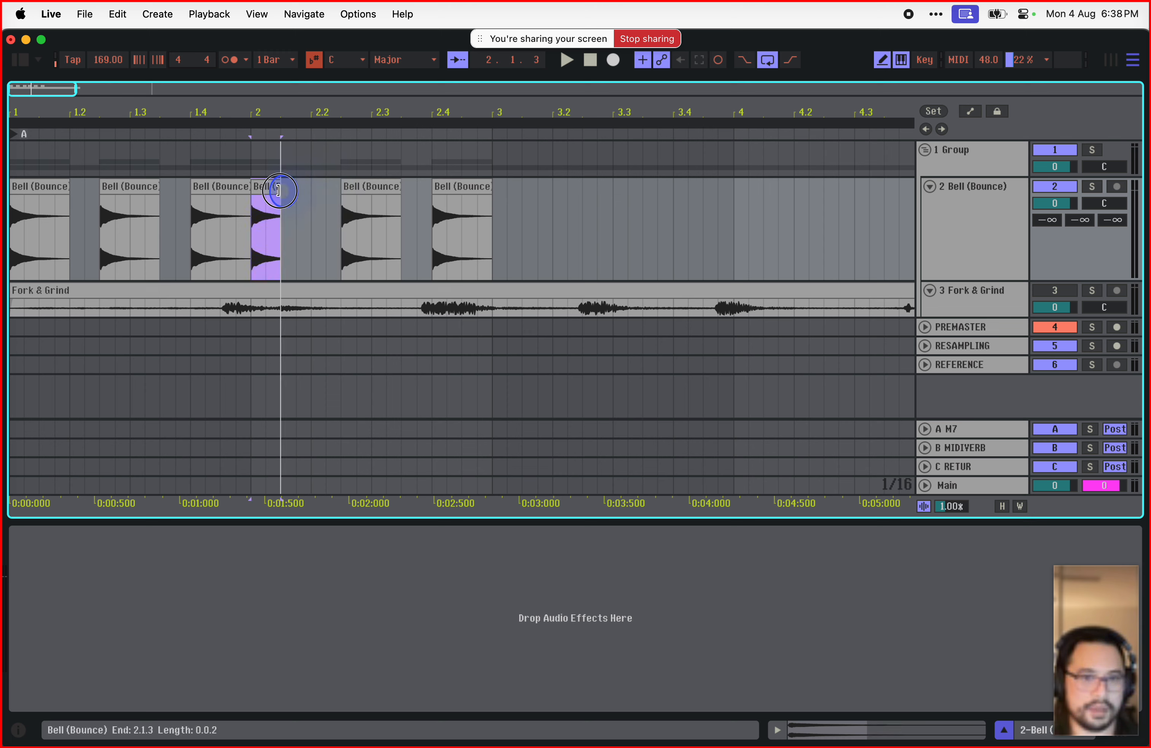
key(super+d)
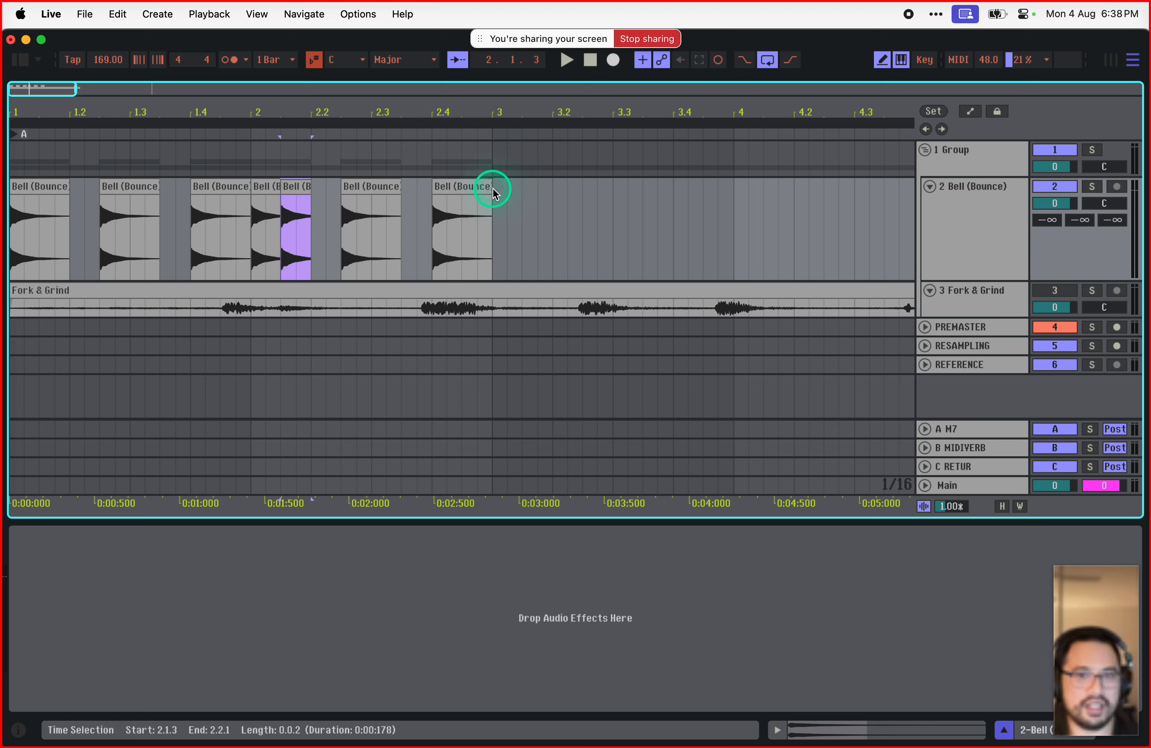
Step: Duplicate the whole two-bar Bell pattern into bars 3 and 4
drag(495, 189, 2, 219)
key(super+d)
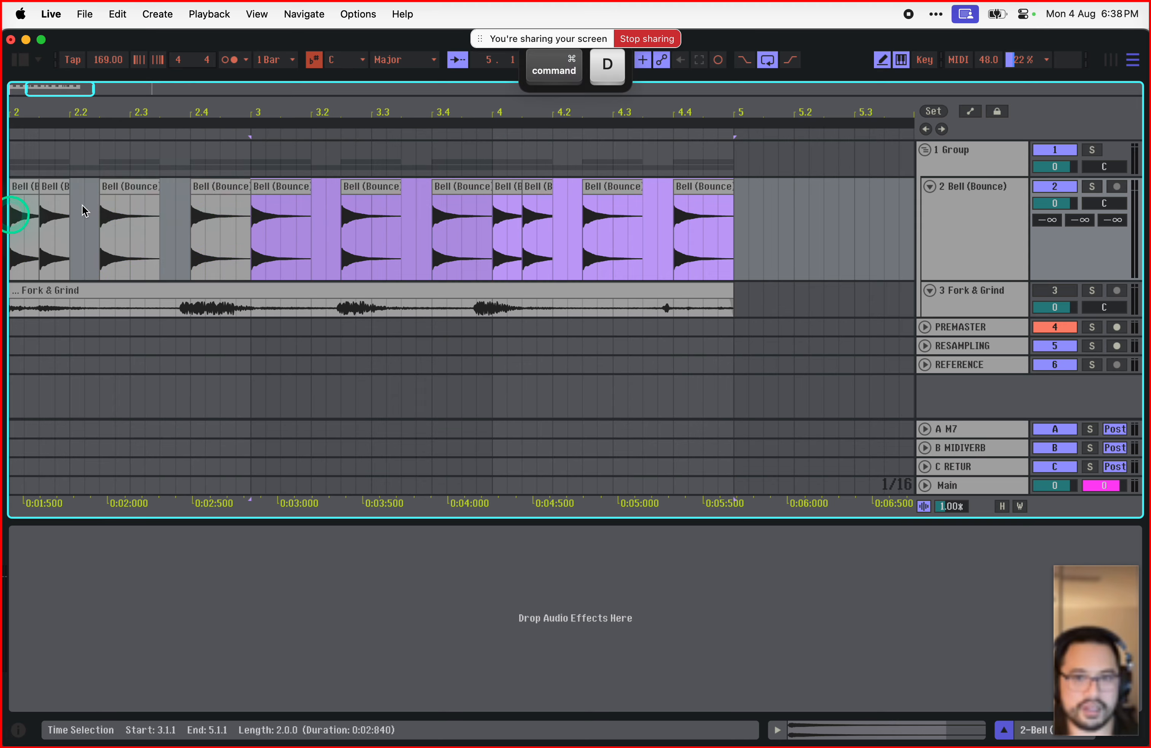
Step: Play the four-bar Bell pattern from the beginning
drag(53, 90, 51, 85)
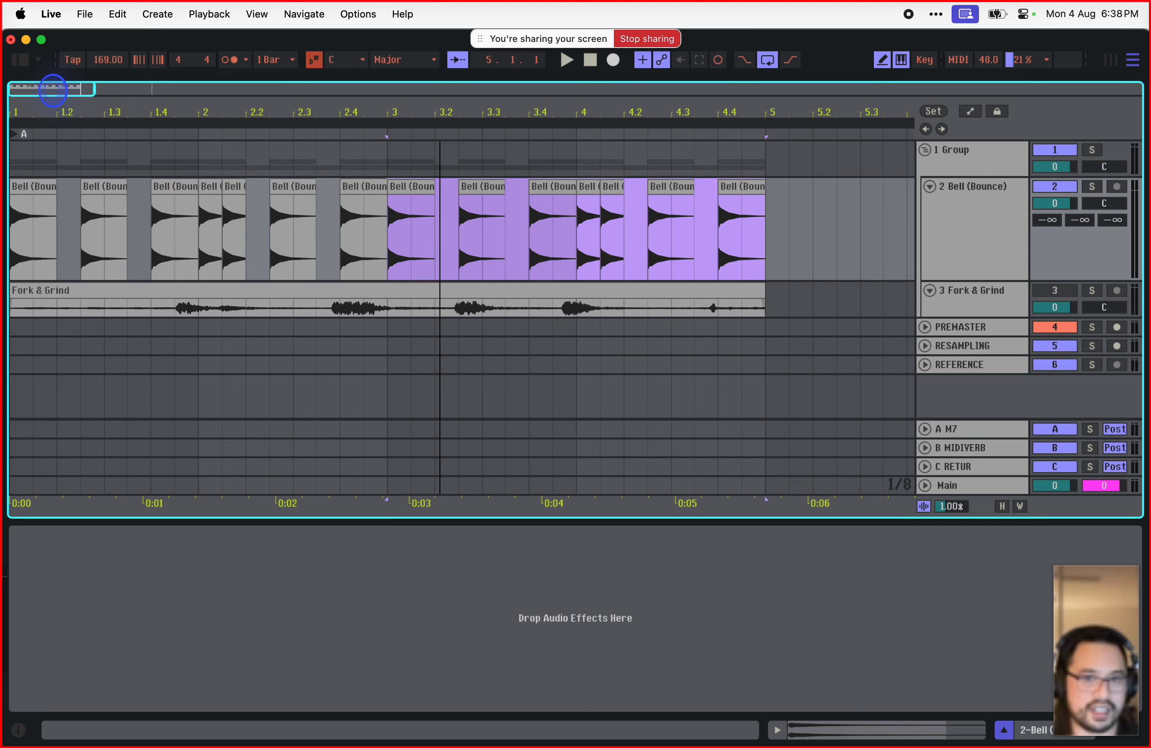
click(36, 185)
key(space)
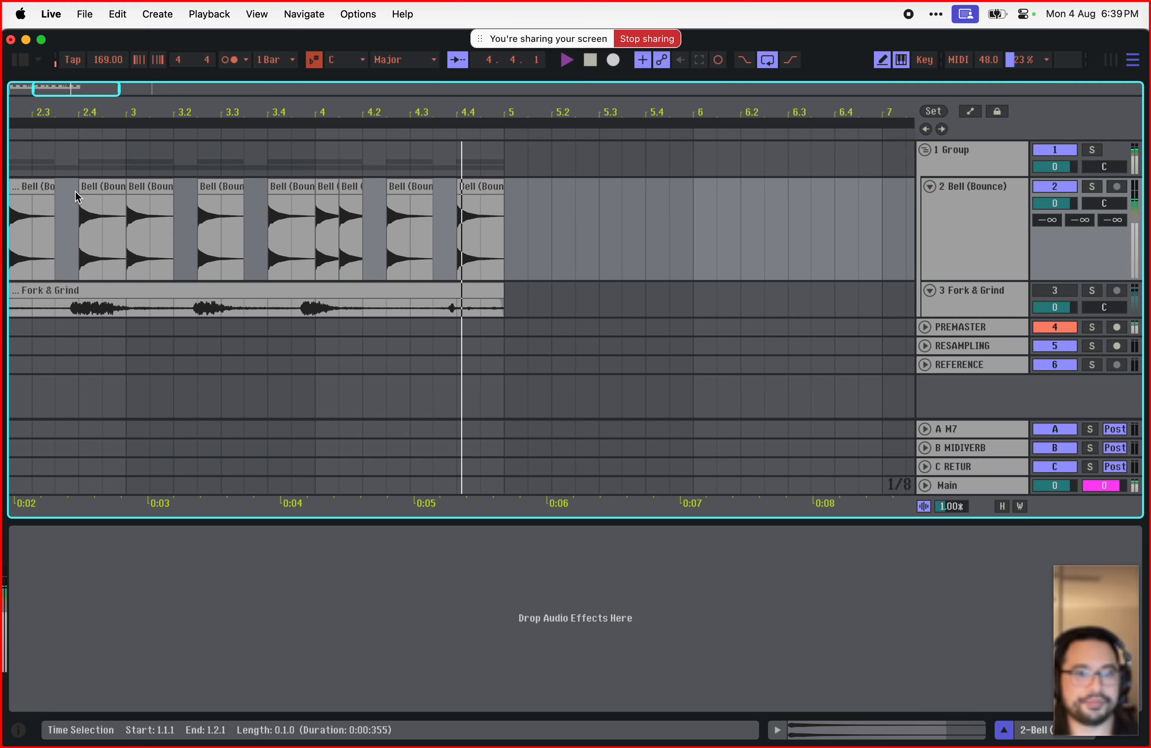
key(space)
Step: Reverse the Bell clip at 2.4.1 and play the pattern from there
drag(98, 87, 45, 85)
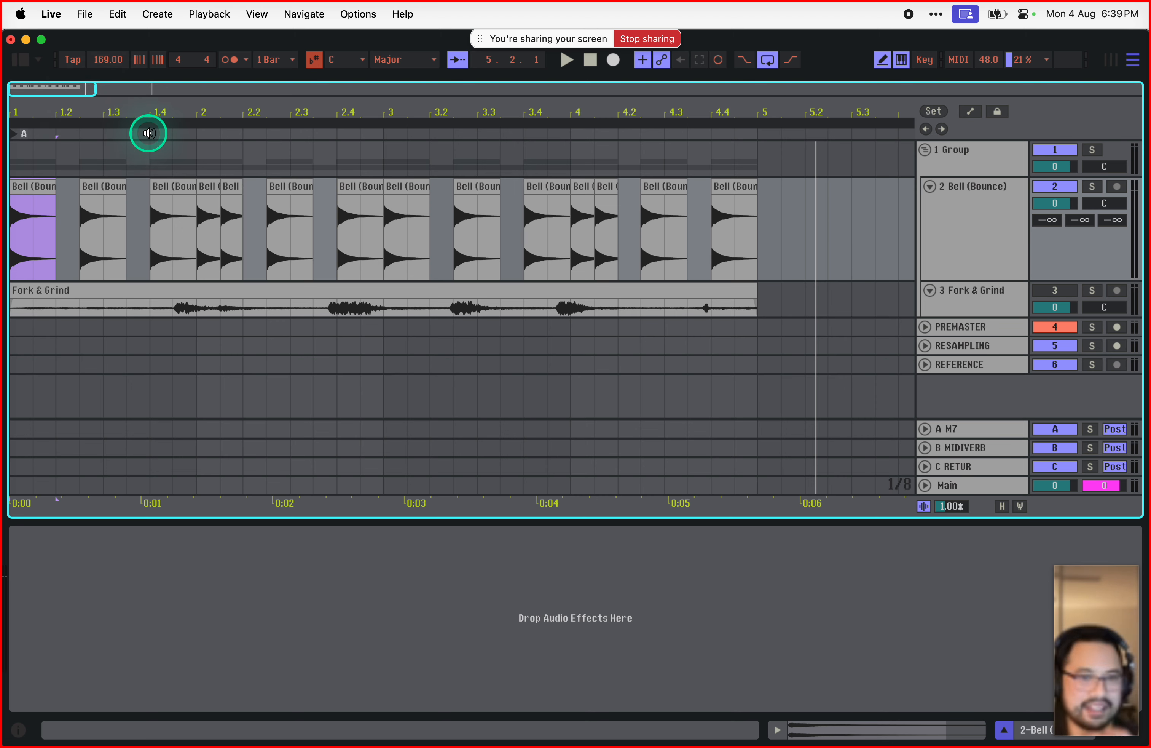
click(363, 188)
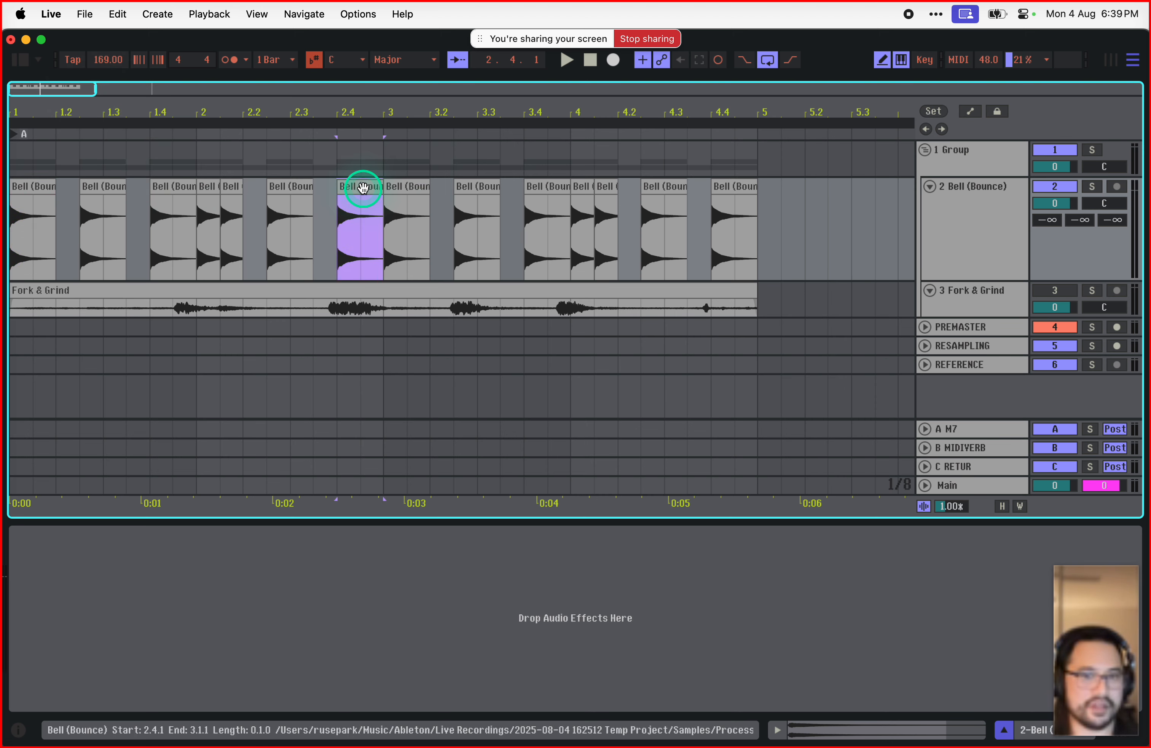
double_click(363, 188)
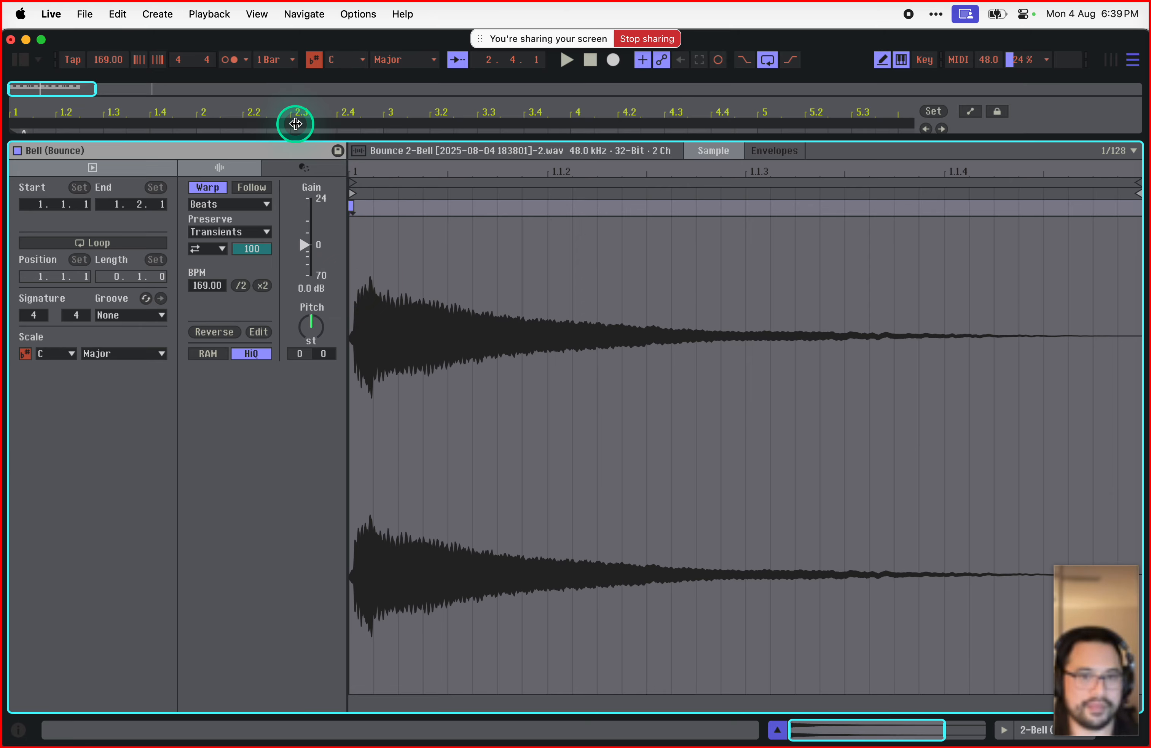
drag(292, 134, 279, 344)
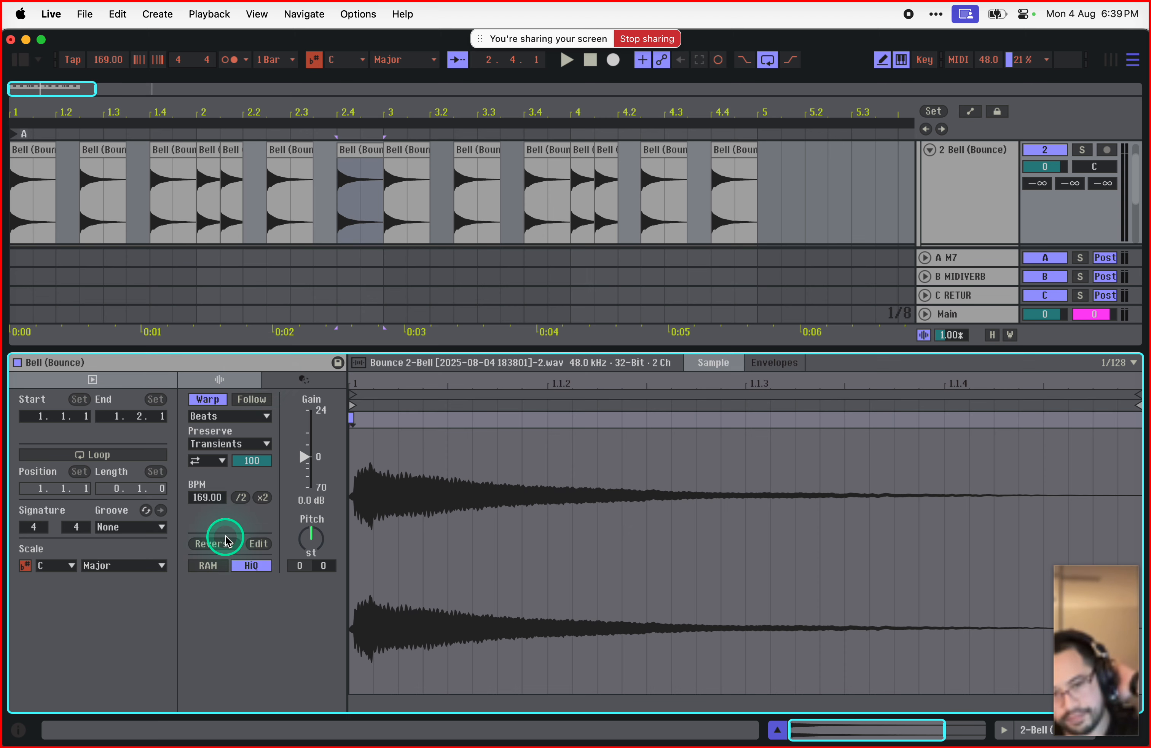
click(226, 543)
key(space)
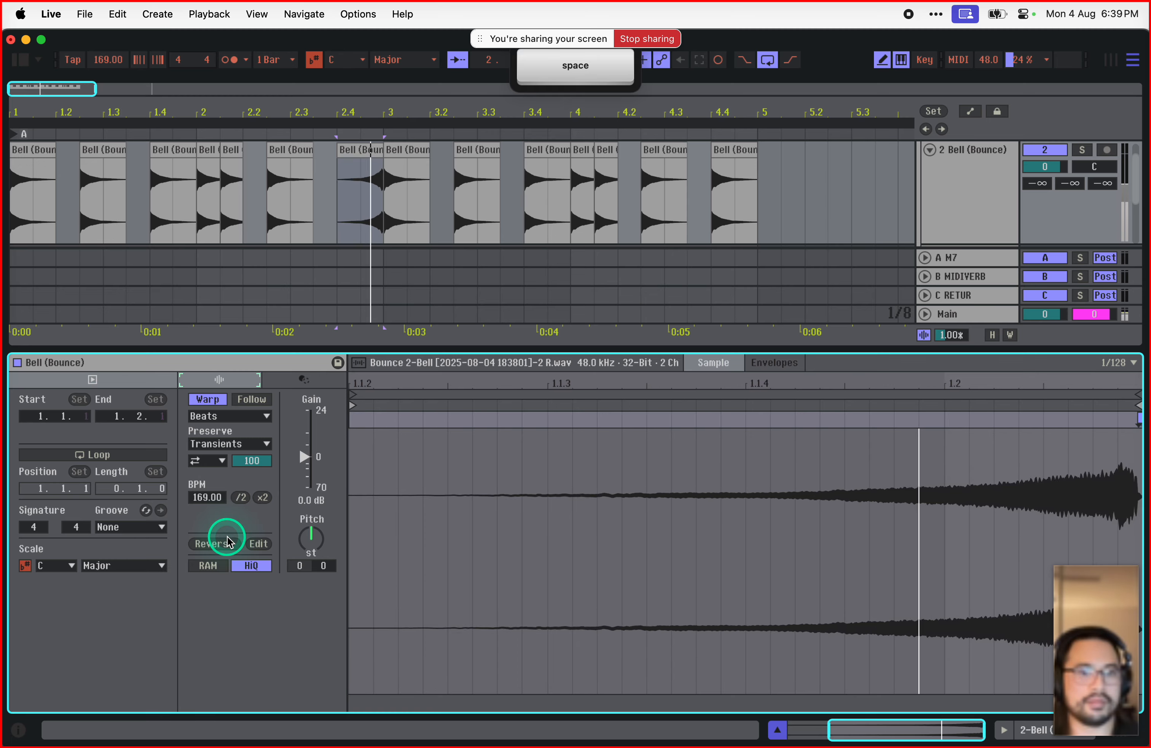
Step: Lower the reversed Bell clip's gain to -5.3 dB and play the pattern
click(334, 149)
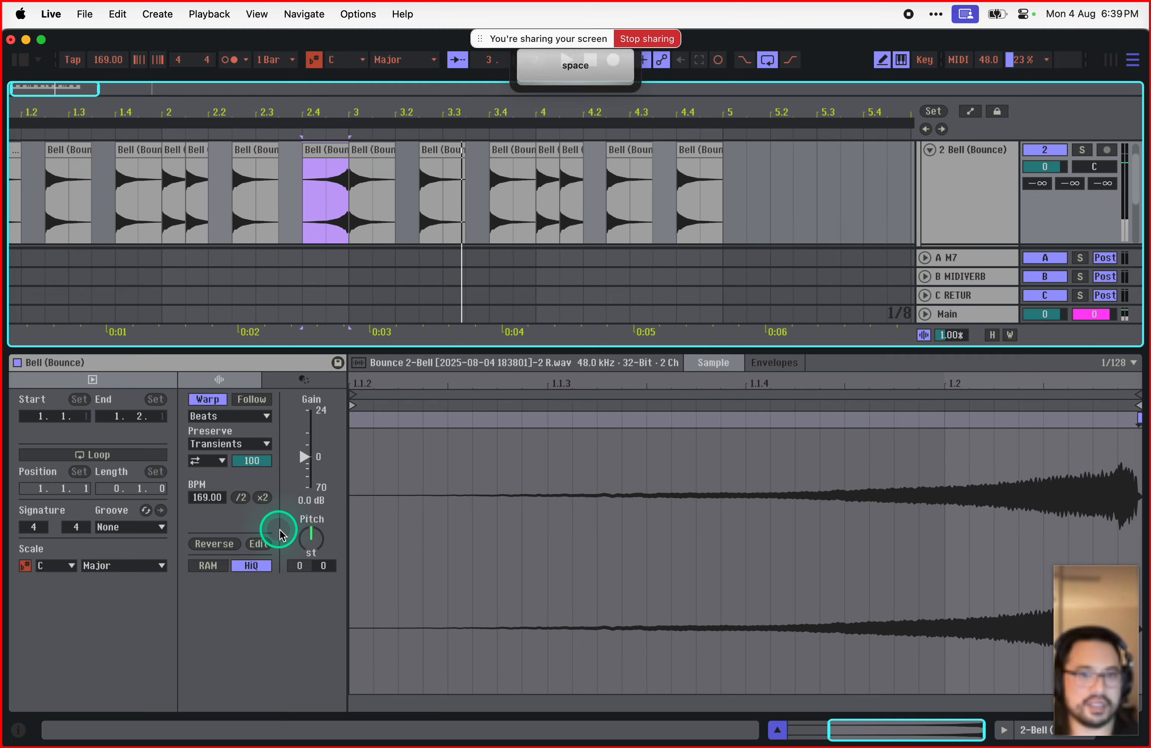
drag(303, 457, 304, 463)
key(space)
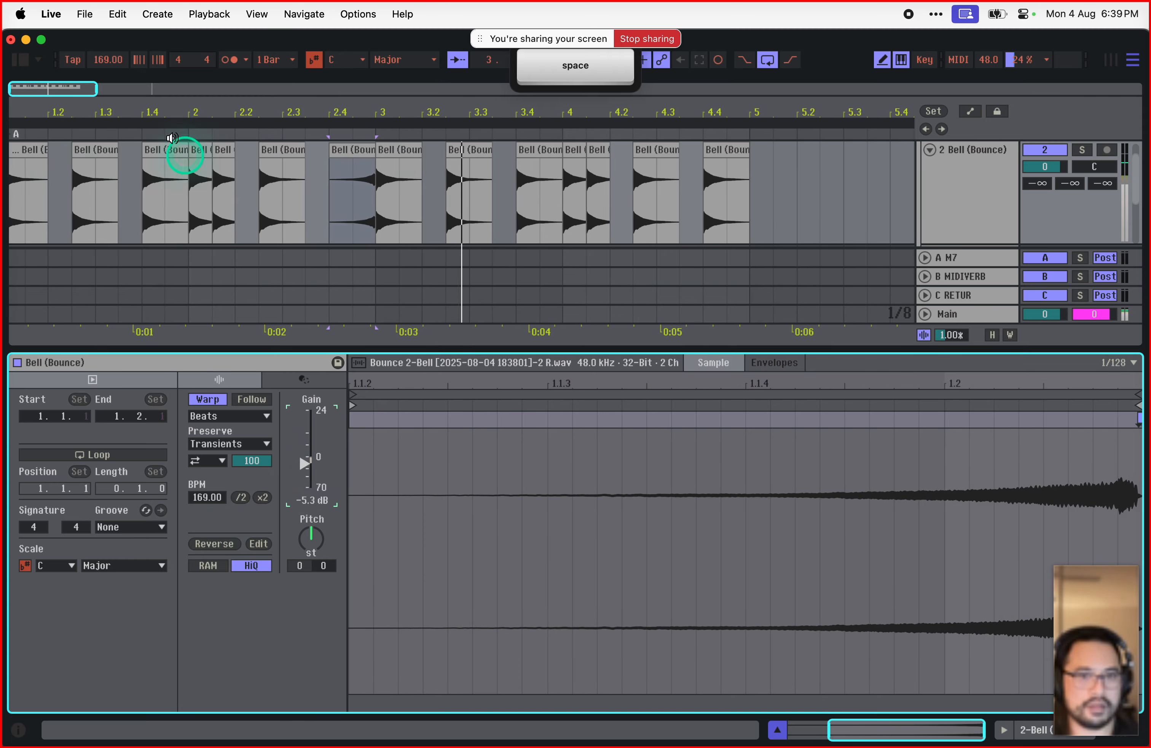
key(space)
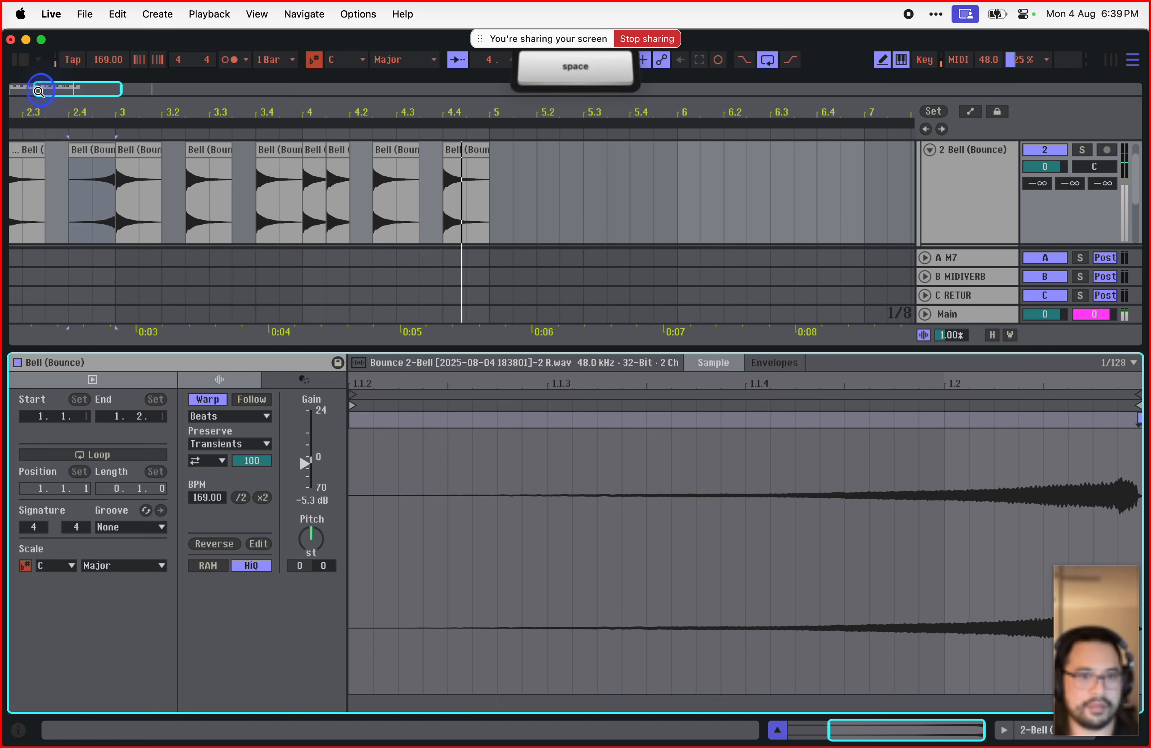
Step: Lower the gain of the short Bell clip at 2.1.1 to -6.3 dB and play from it
click(47, 88)
drag(47, 88, 28, 85)
click(204, 149)
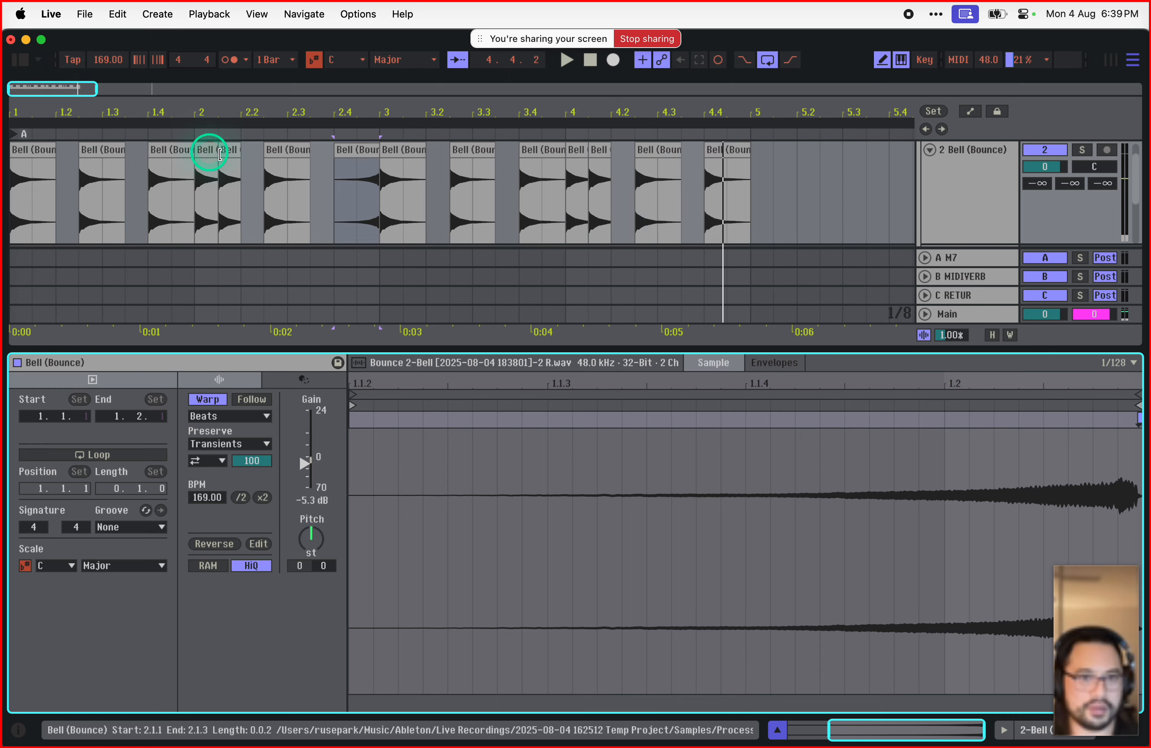
drag(305, 459, 305, 470)
key(space)
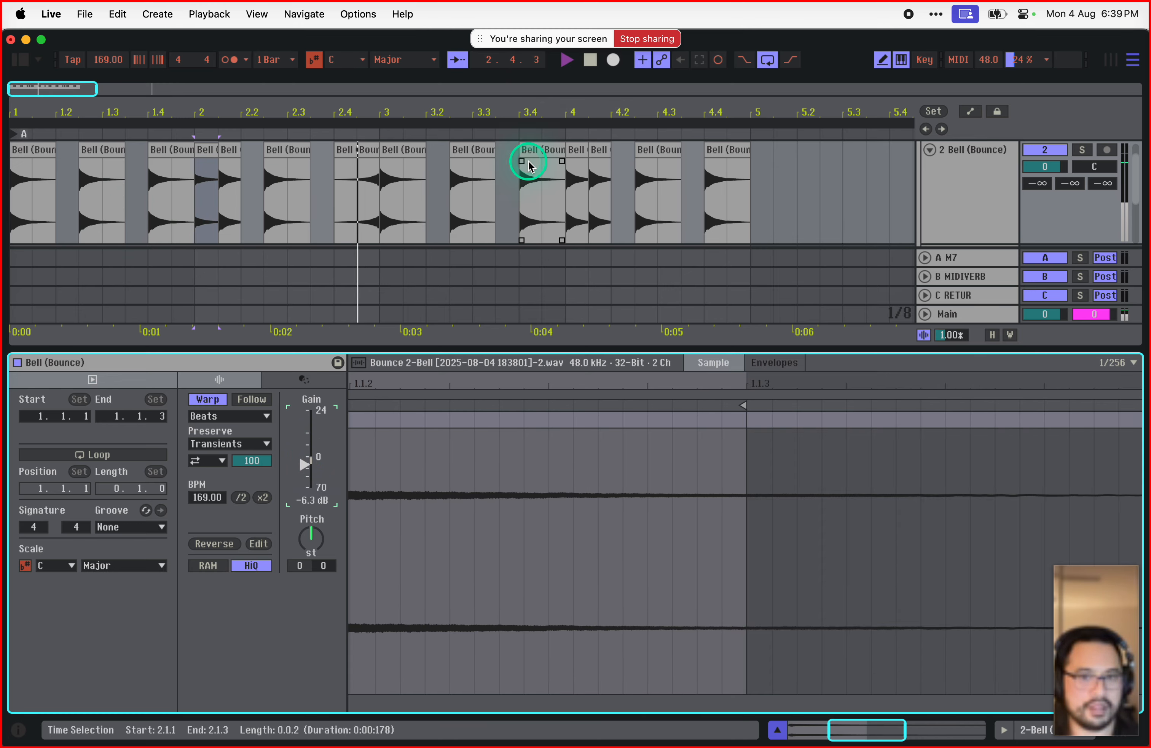
Step: Lower the gain of the short Bell clip at 4.1.3 to -4.1 dB and play from it
click(602, 151)
drag(306, 458, 306, 464)
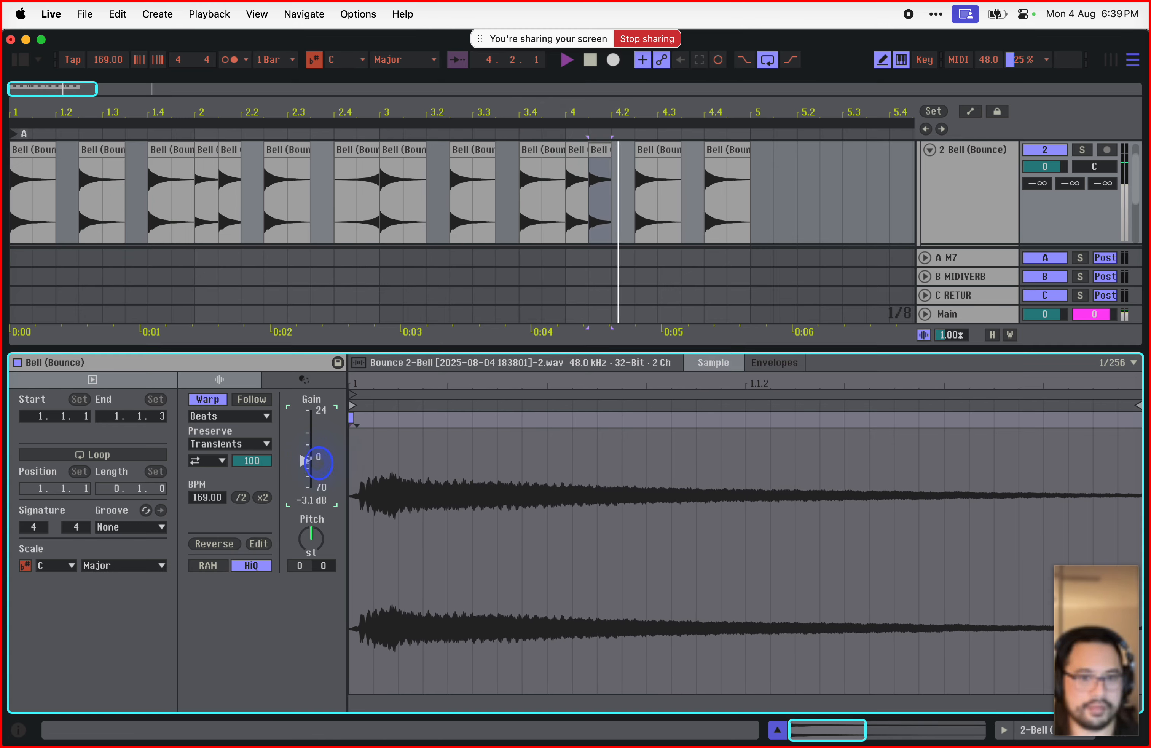
key(space)
key(space)
key(space)
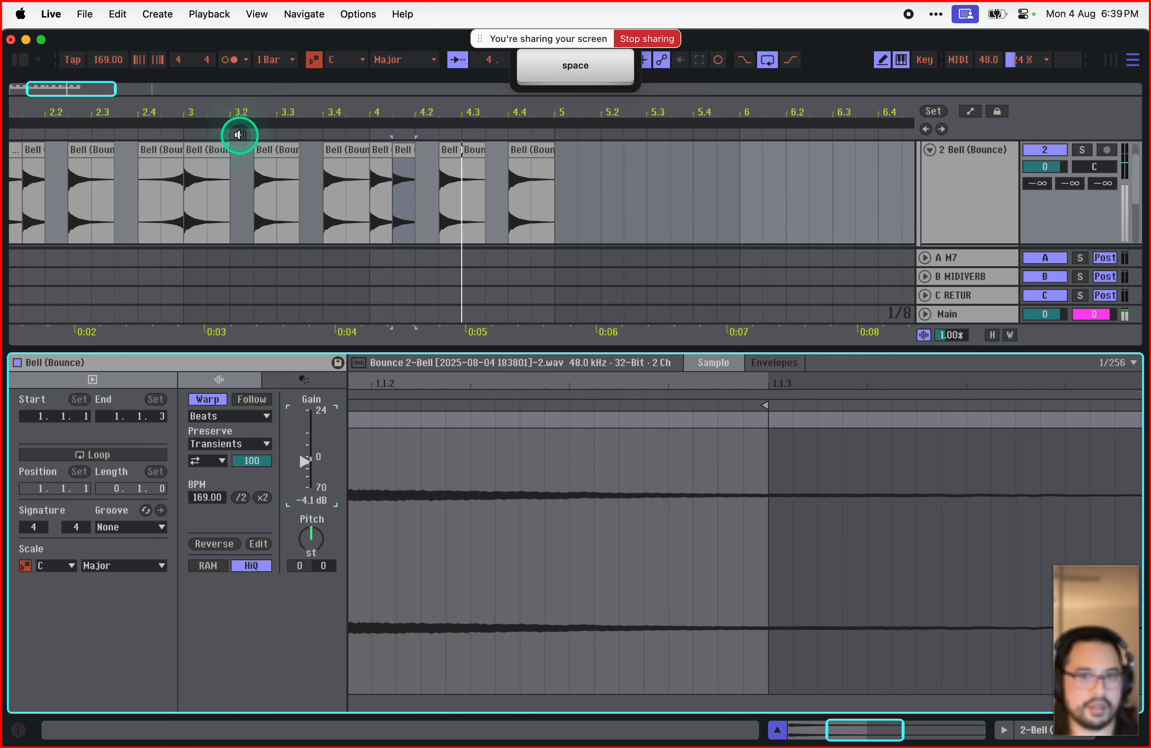
key(space)
Step: Try consolidating all the Bell clips into one clip and undo the consolidation
drag(93, 86, 97, 88)
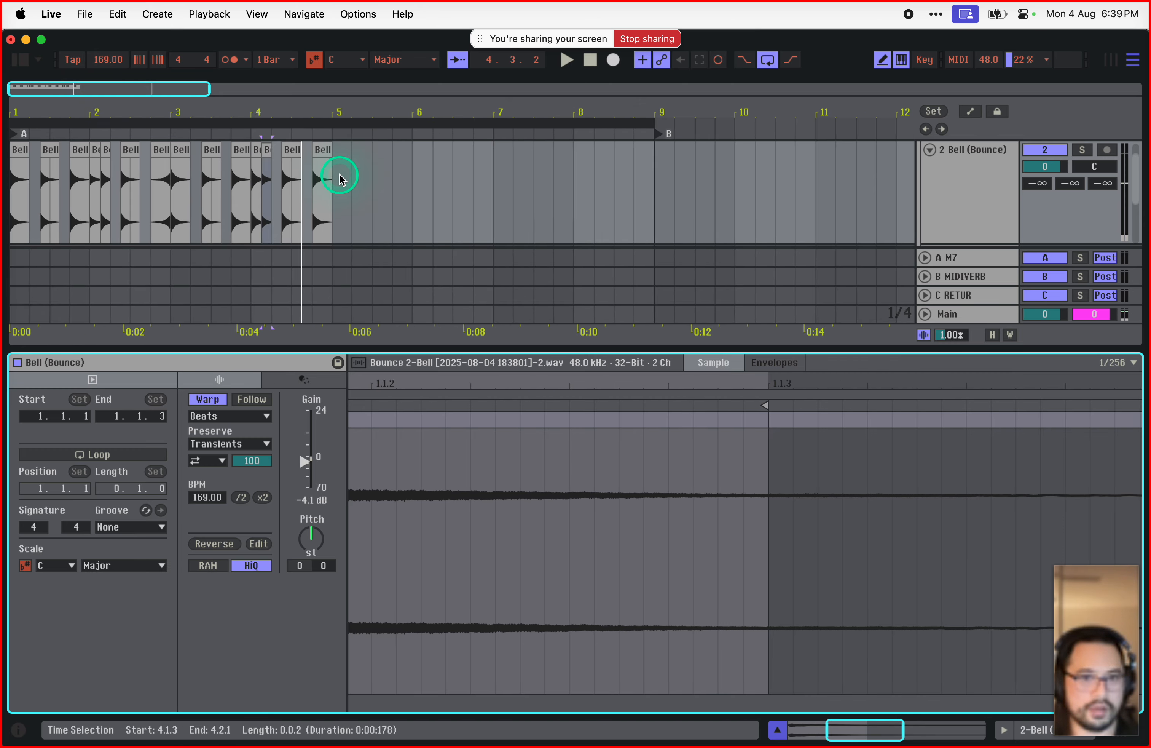
key(super+a)
key(super+j)
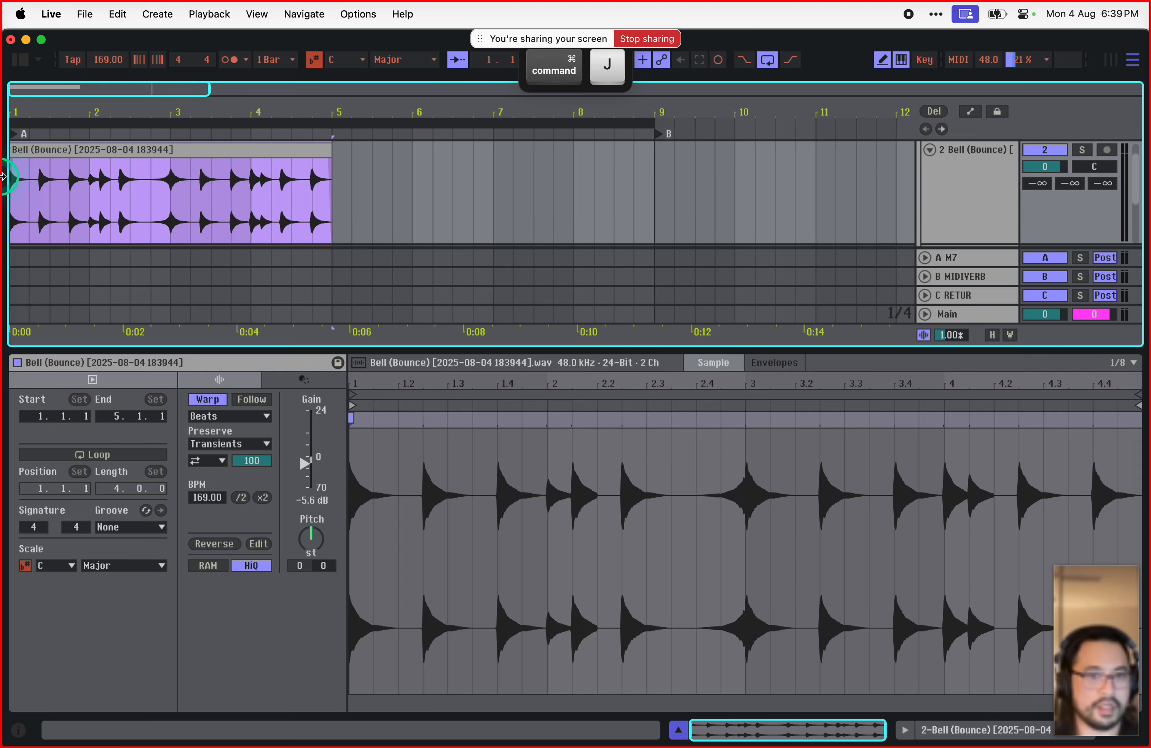
click(354, 185)
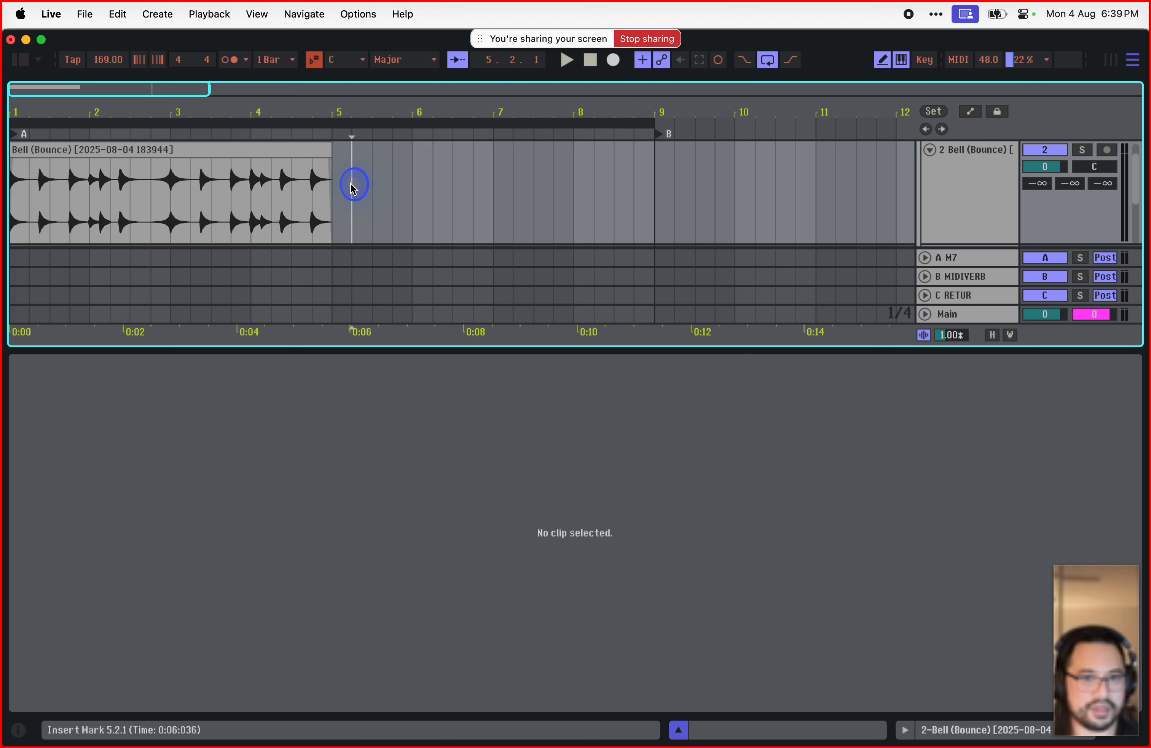
click(336, 175)
key(super+z)
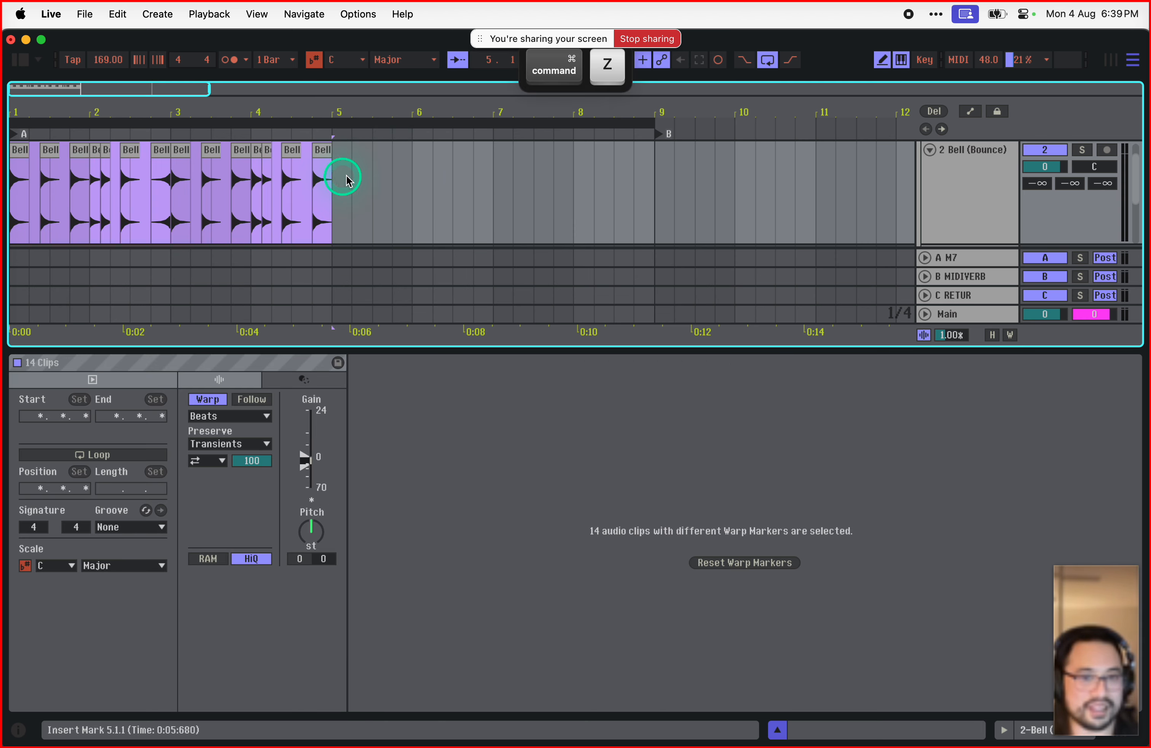
Step: Set the arrangement loop around the four-bar Bell pattern and play it
key(super+l)
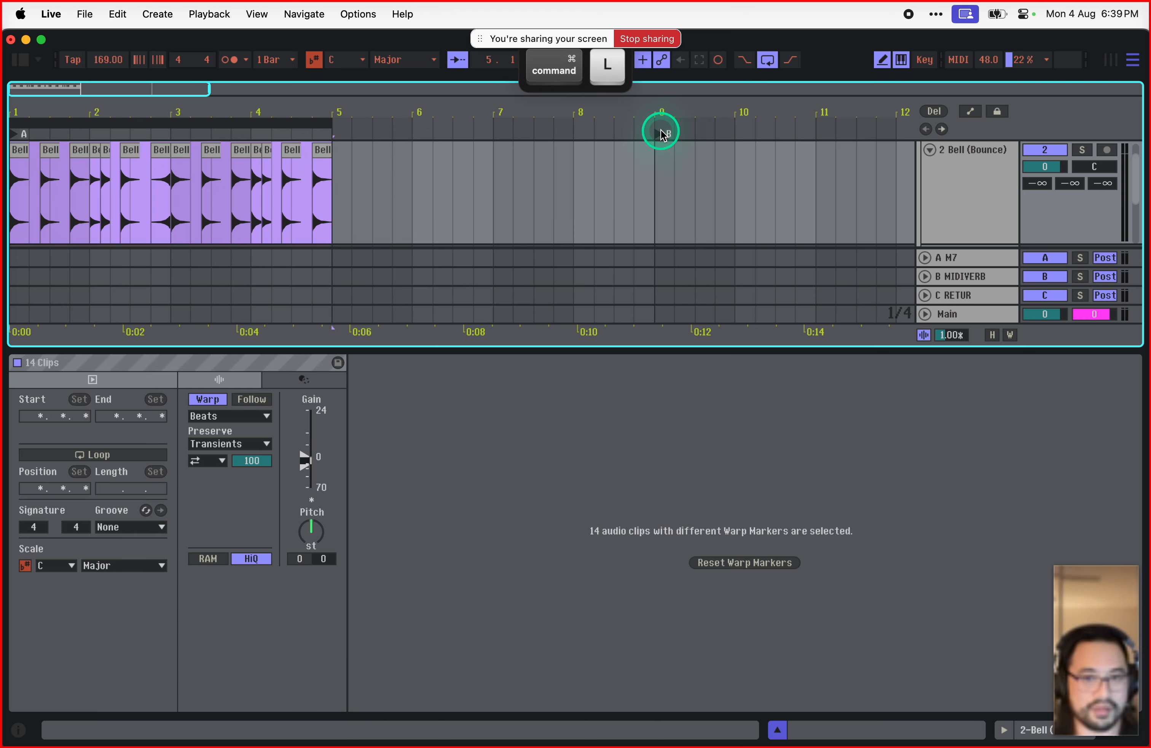
drag(28, 90, 31, 93)
key(space)
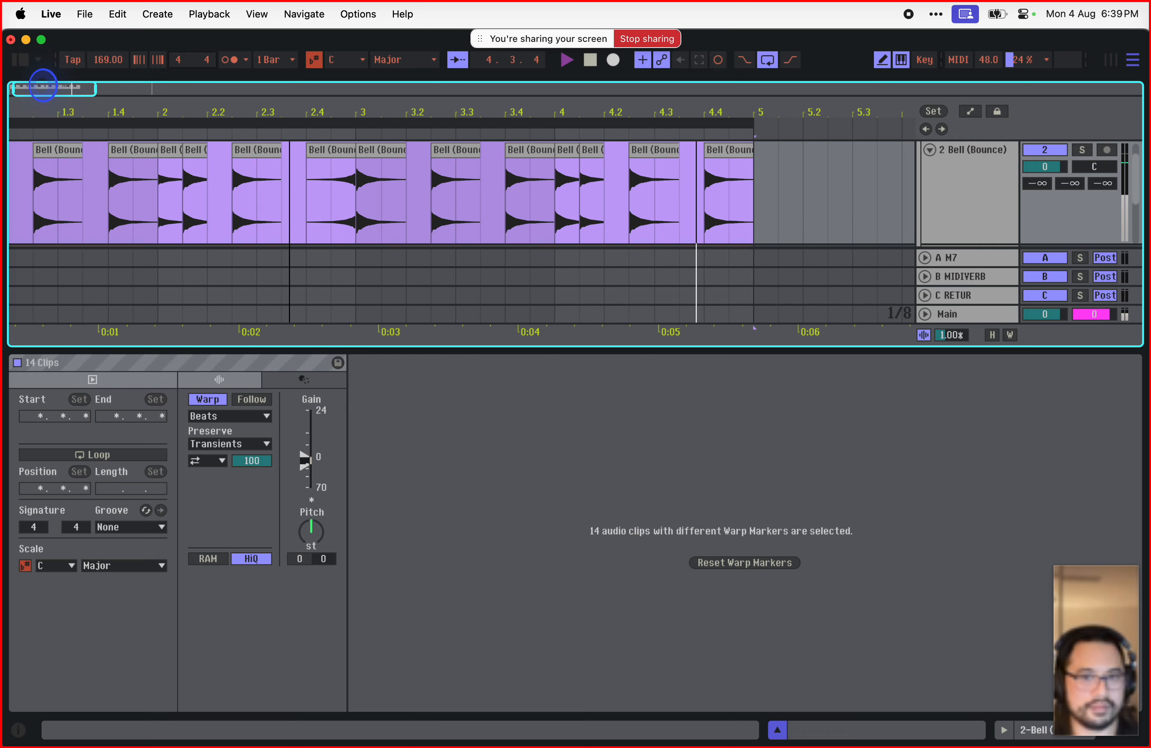
key(space)
drag(63, 90, 62, 92)
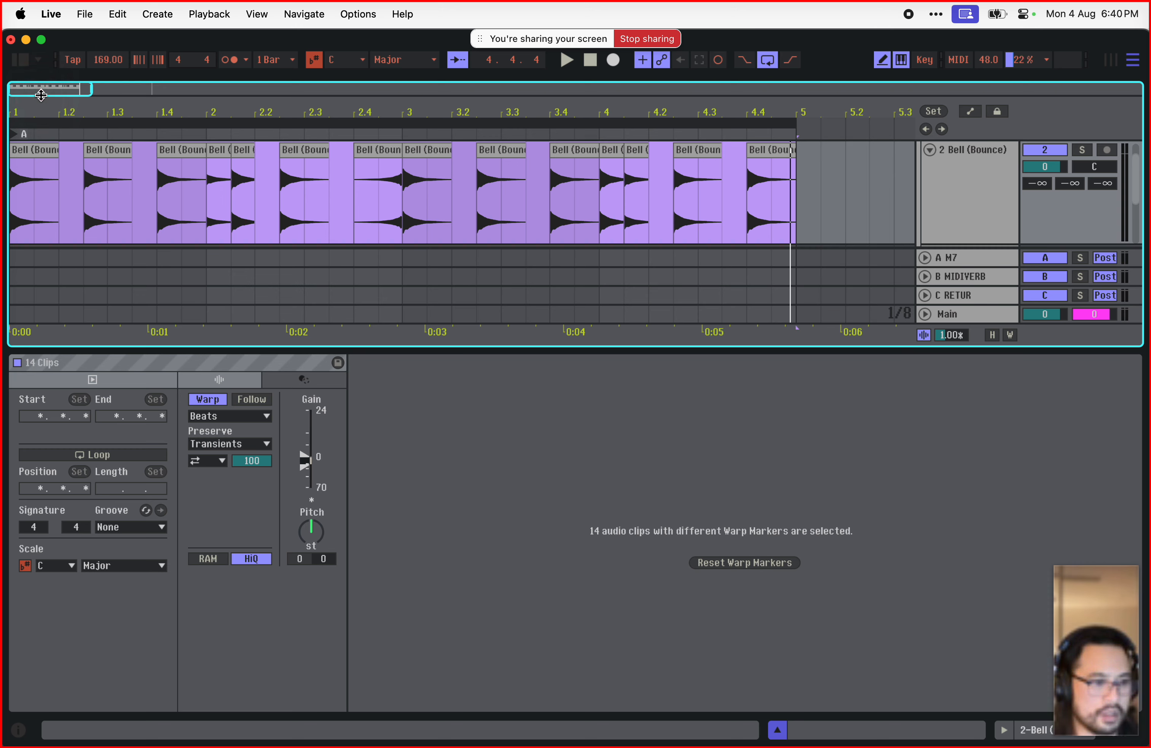
Step: Switch to Microsoft Teams
mouse_move(577, 736)
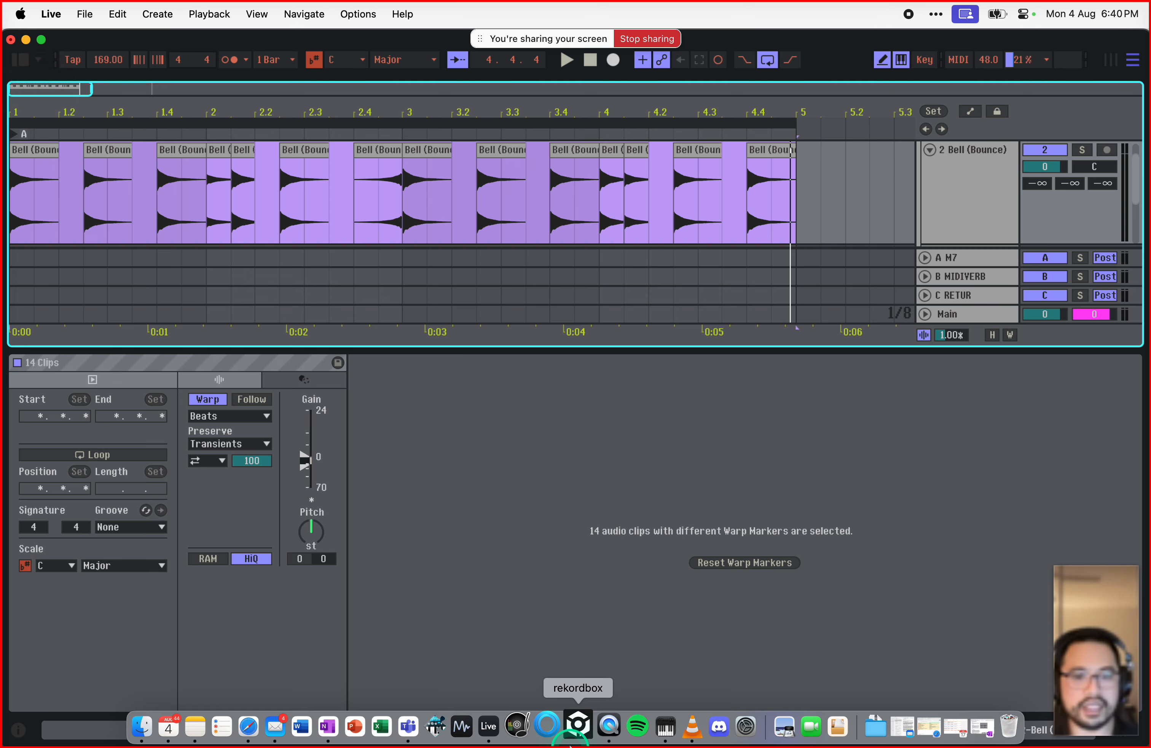
click(407, 726)
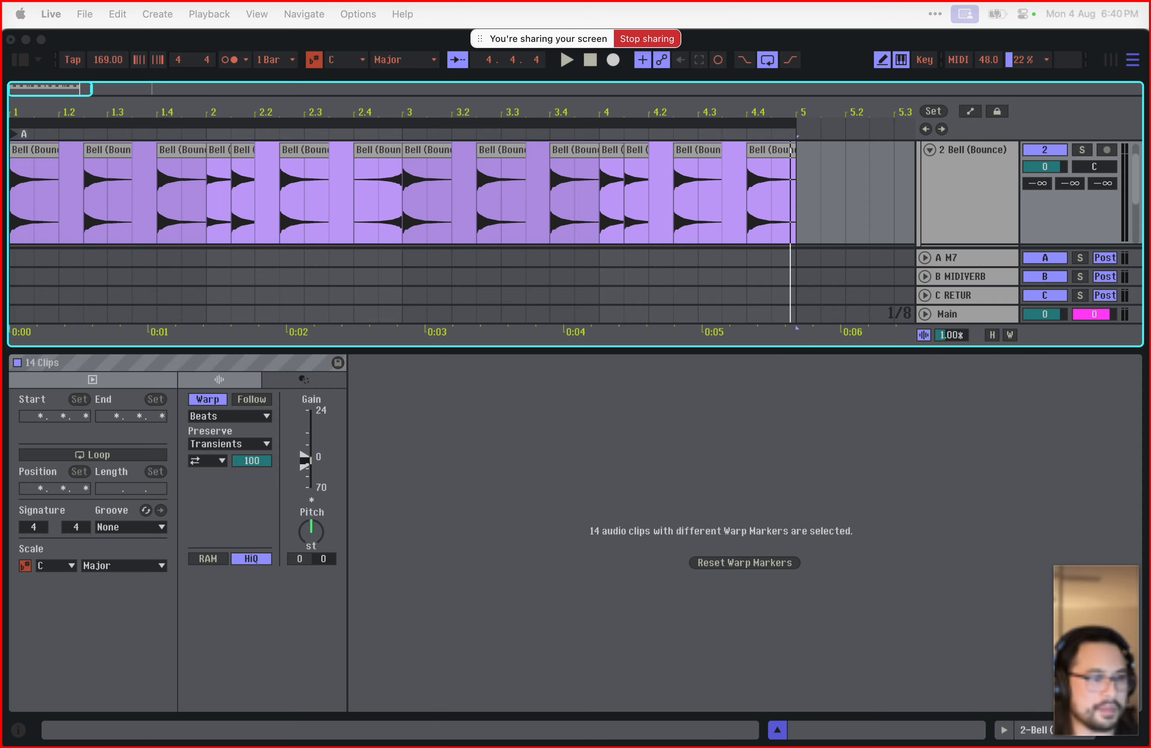
Step: Look through the Sound Designs module in the team's Classwork
drag(2, 398, 82, 34)
click(177, 257)
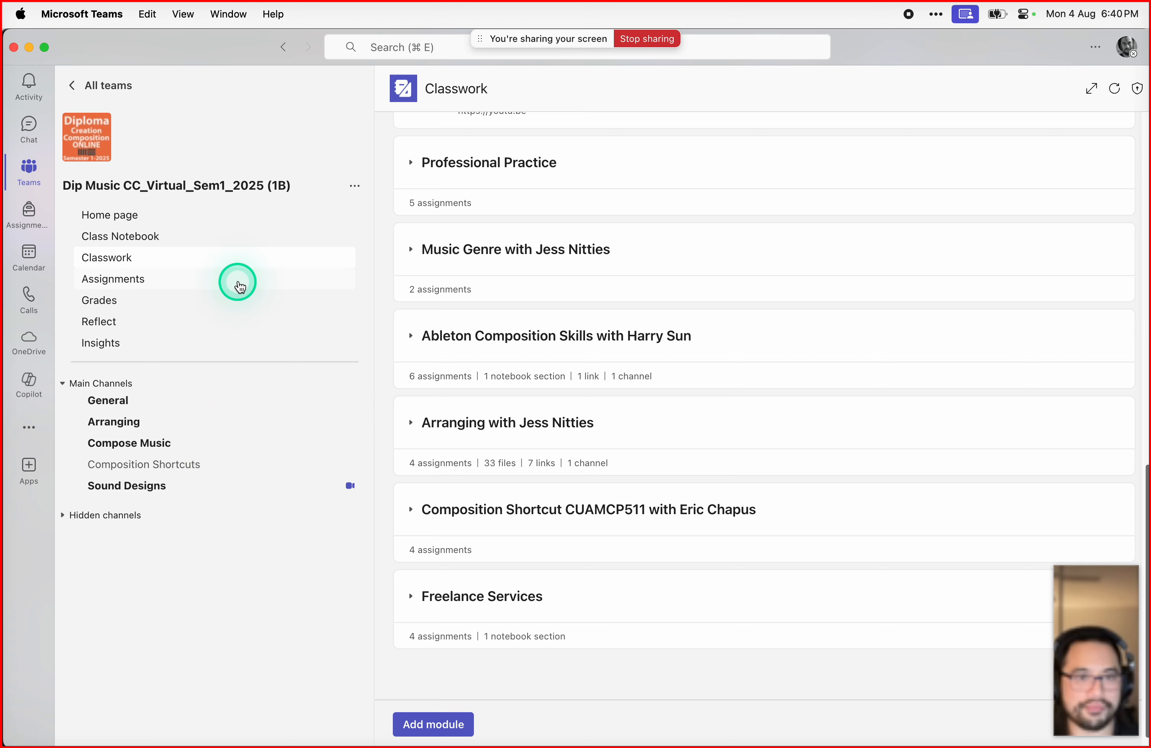
scroll(668, 417, up, 3)
scroll(629, 363, up, 10)
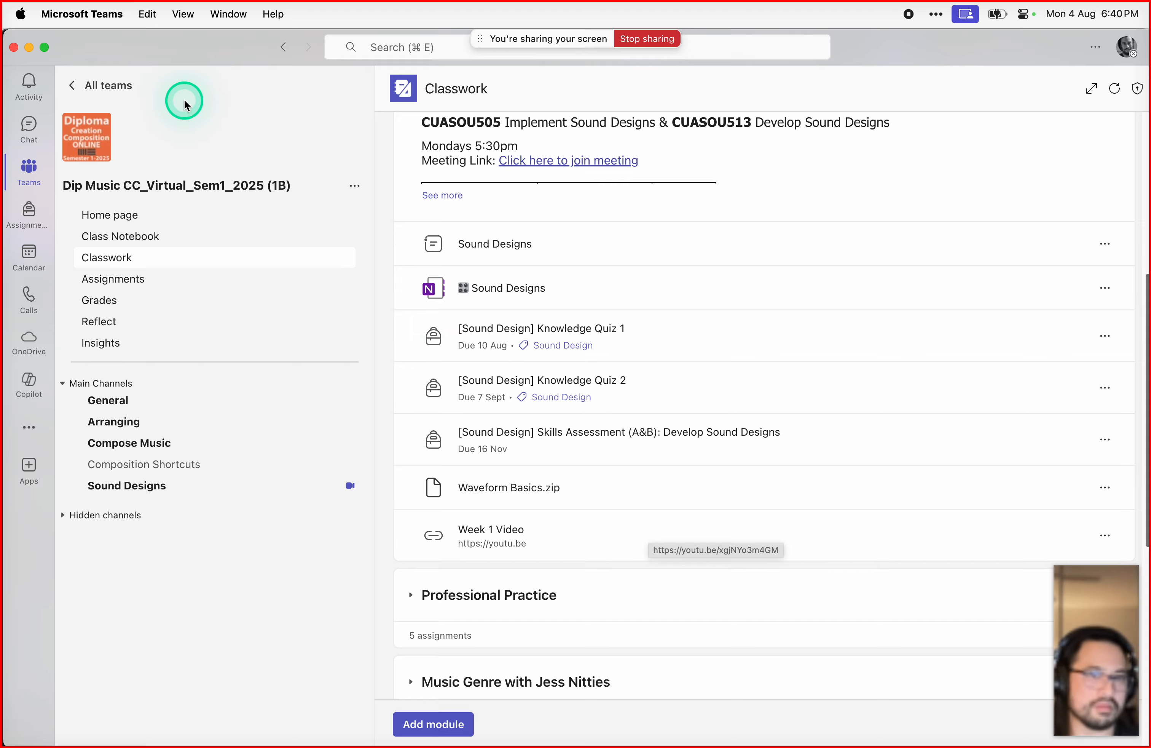
Step: Return to Ableton Live and play the looped Bell pattern briefly
click(30, 46)
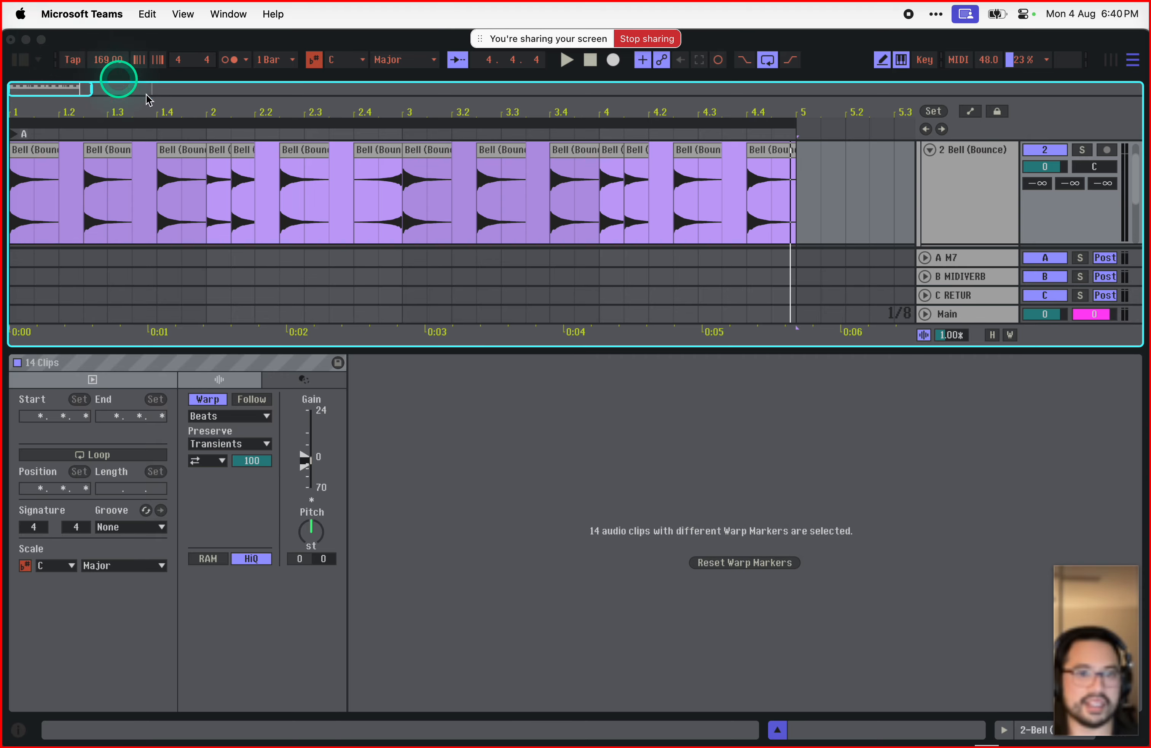
click(1002, 220)
click(680, 215)
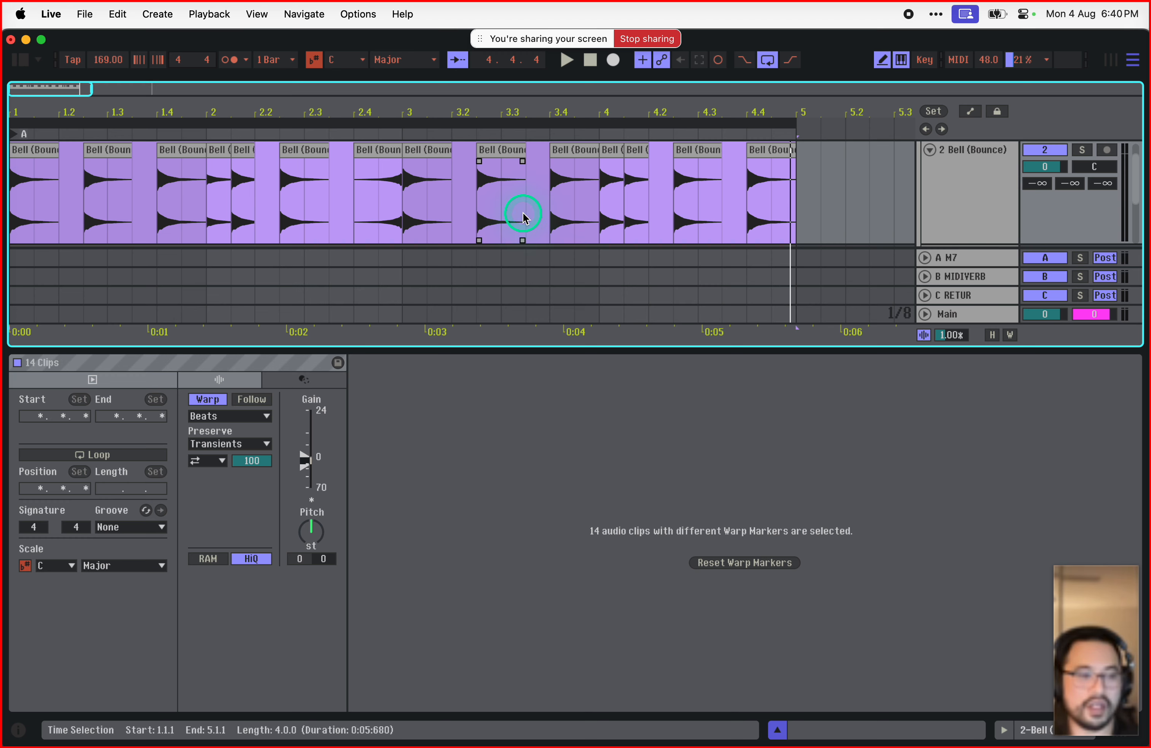
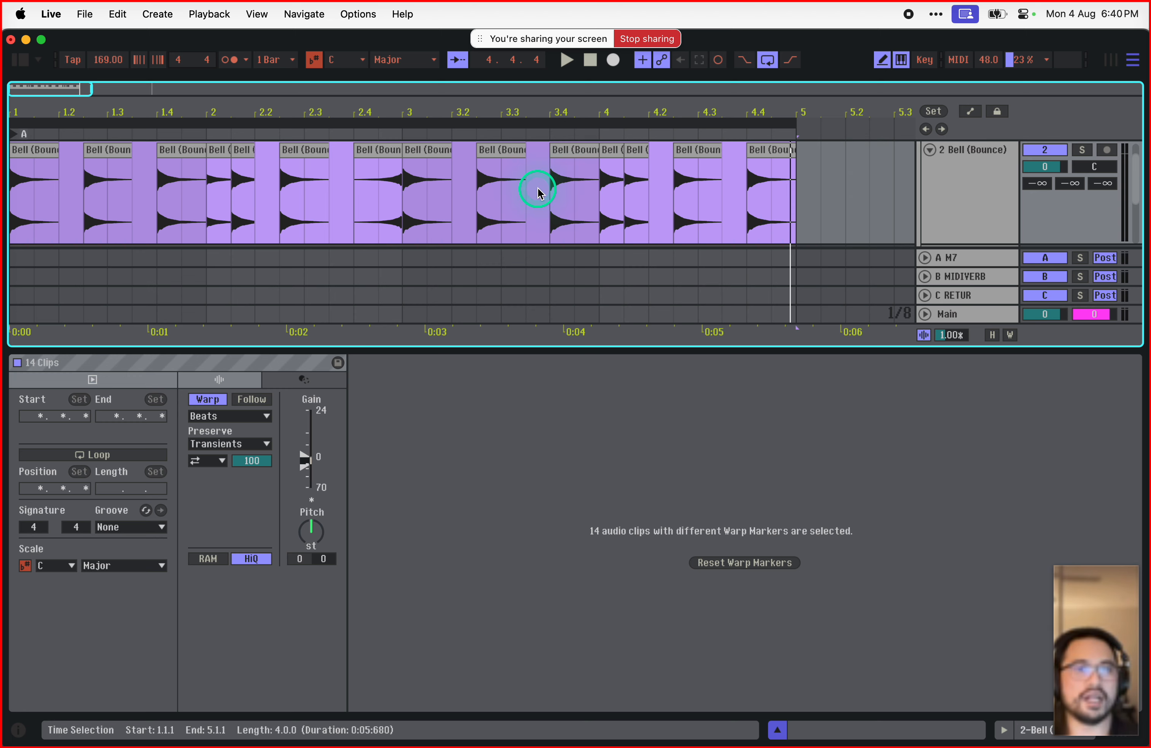
key(space)
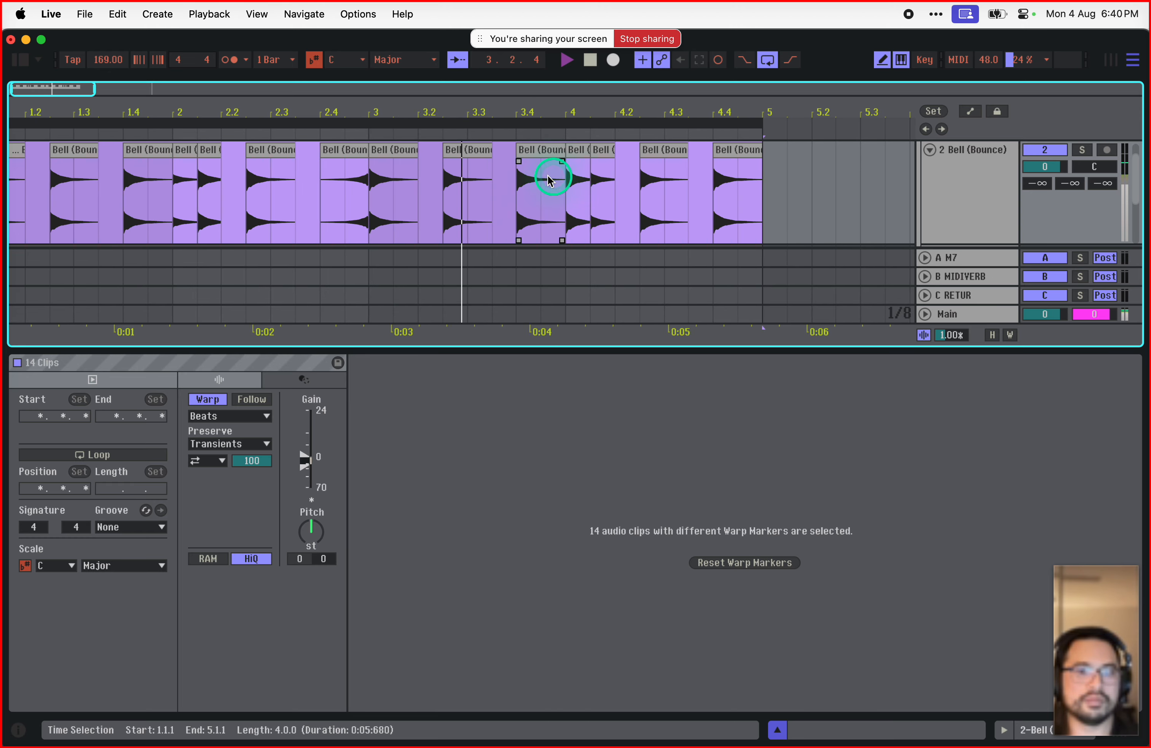
key(space)
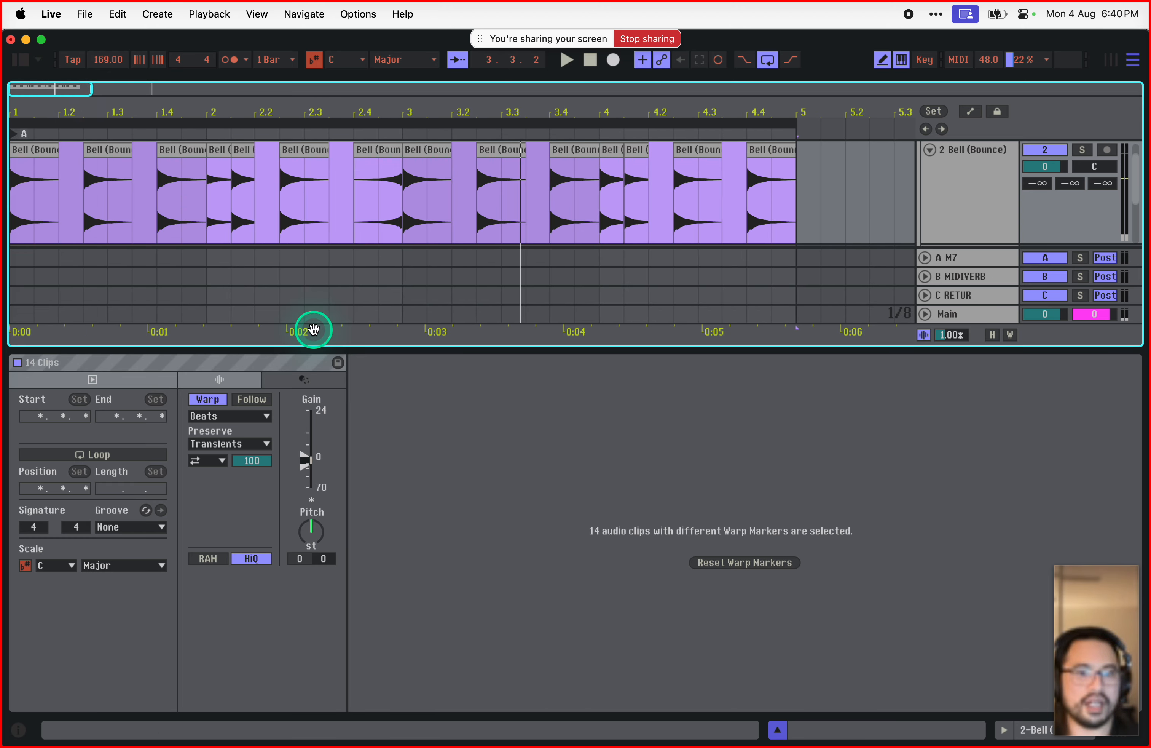
Step: Transpose all the Bell clips between 1.1.1 and 5.1.1 to -4 st and play them
click(745, 180)
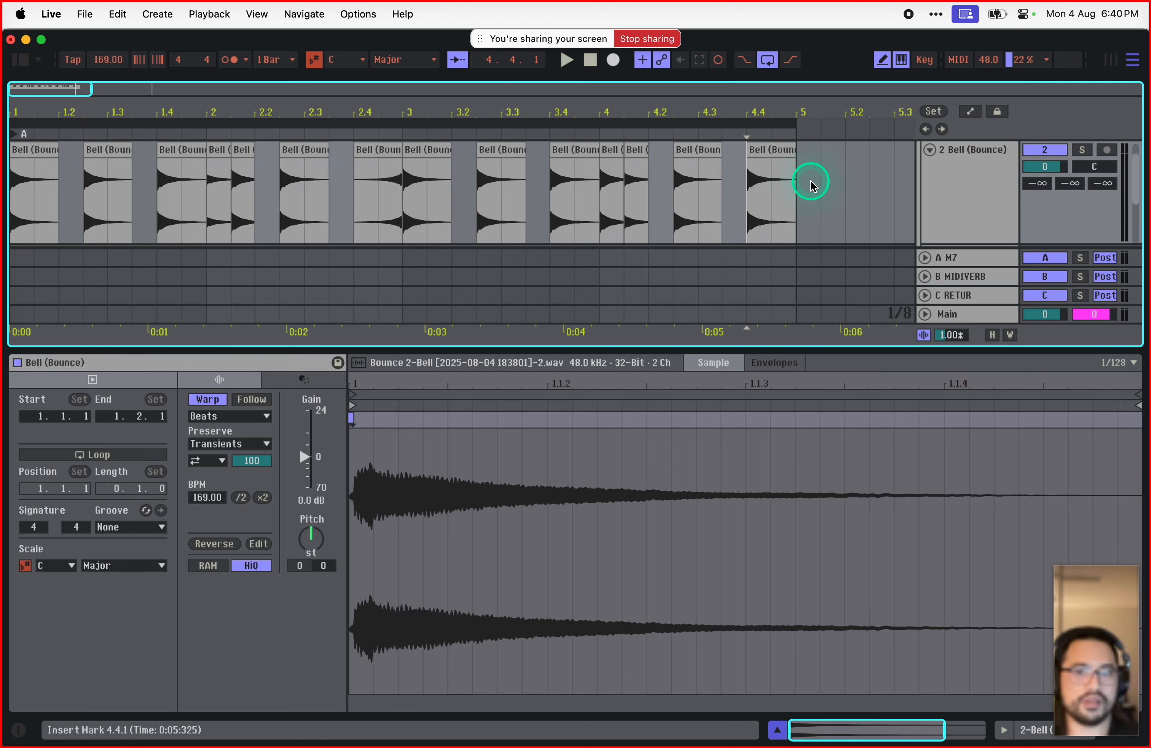
drag(807, 180, 14, 174)
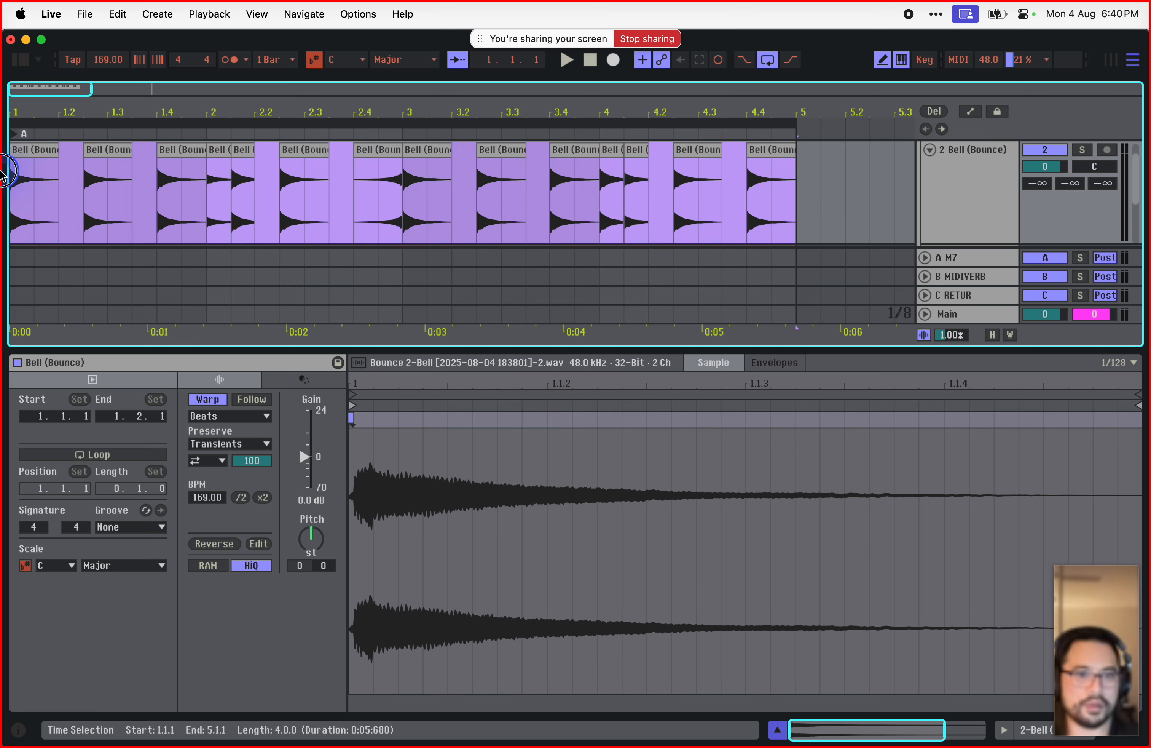
click(835, 174)
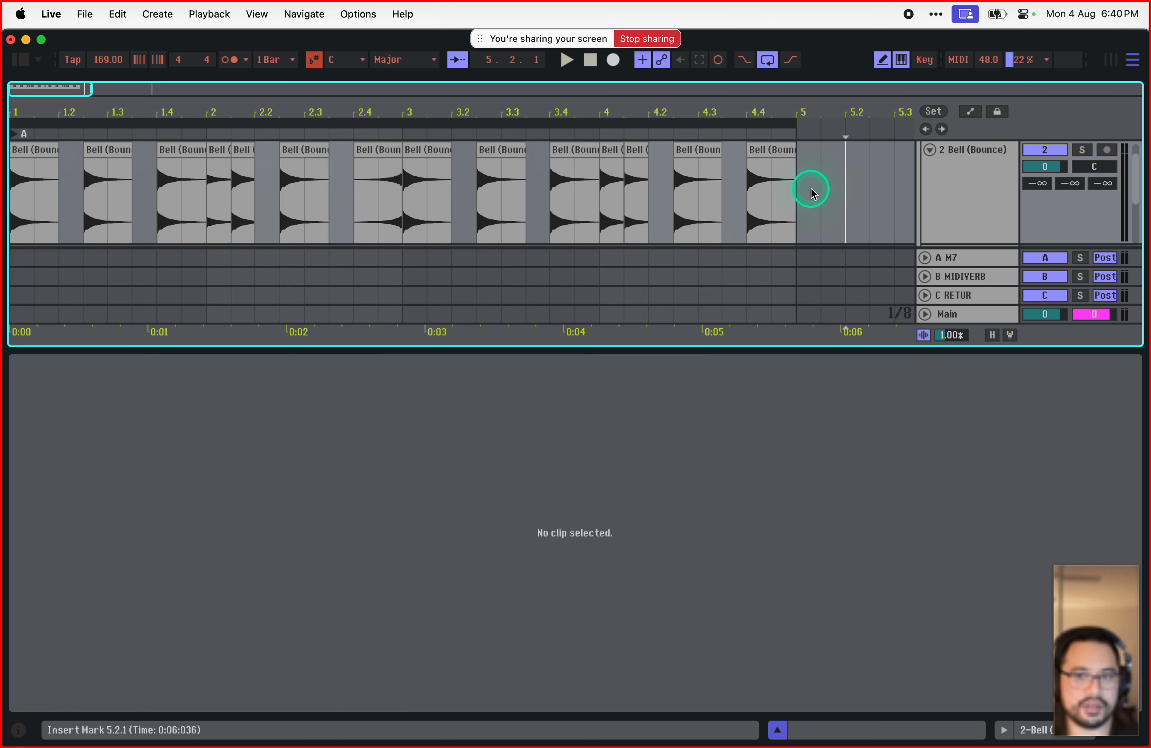
click(808, 192)
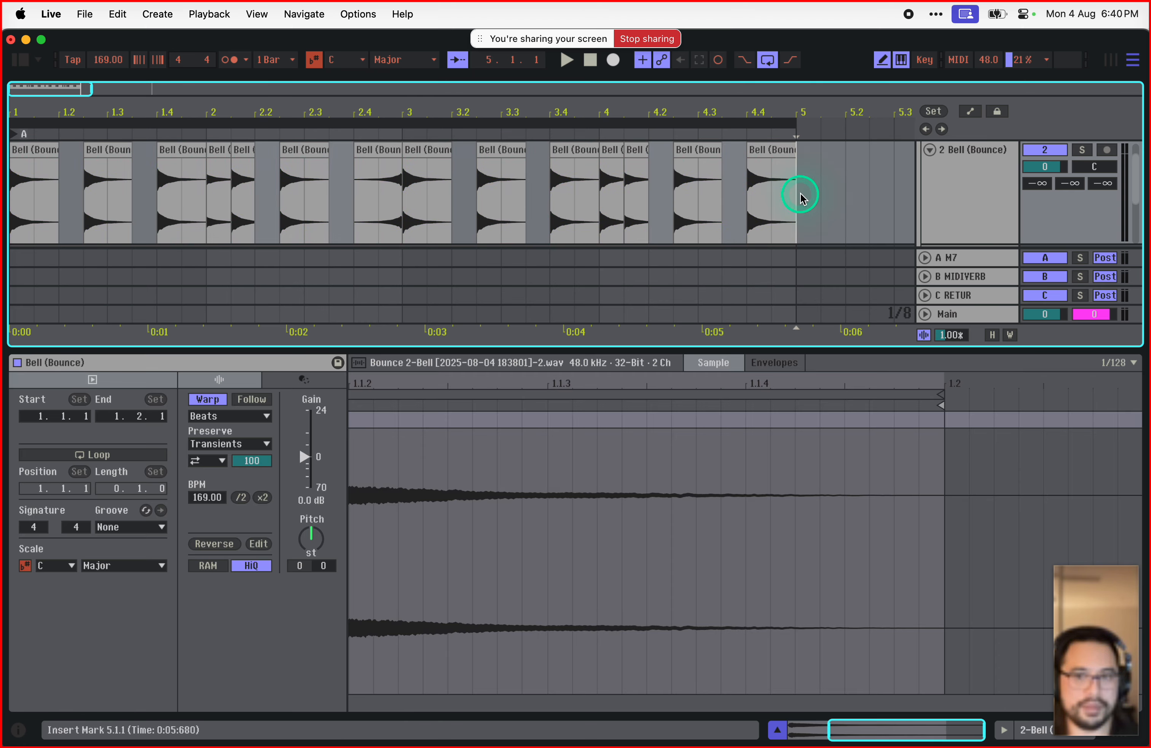
drag(801, 197, 11, 213)
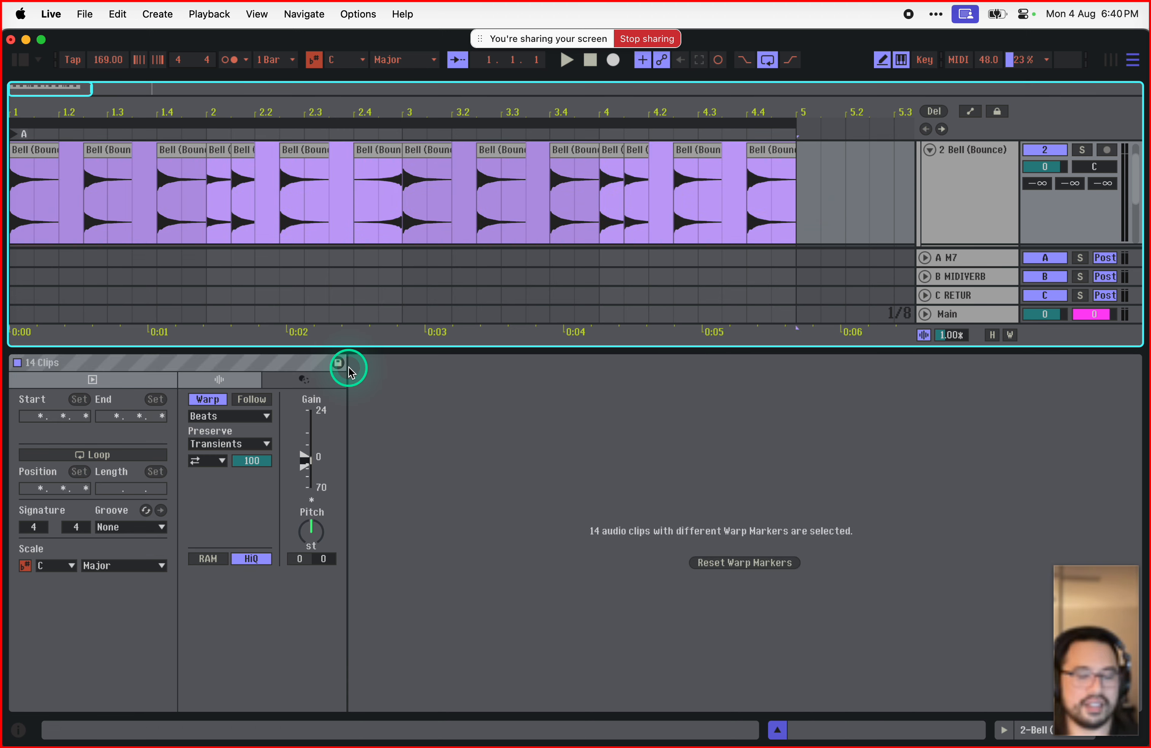
drag(315, 533, 314, 539)
key(space)
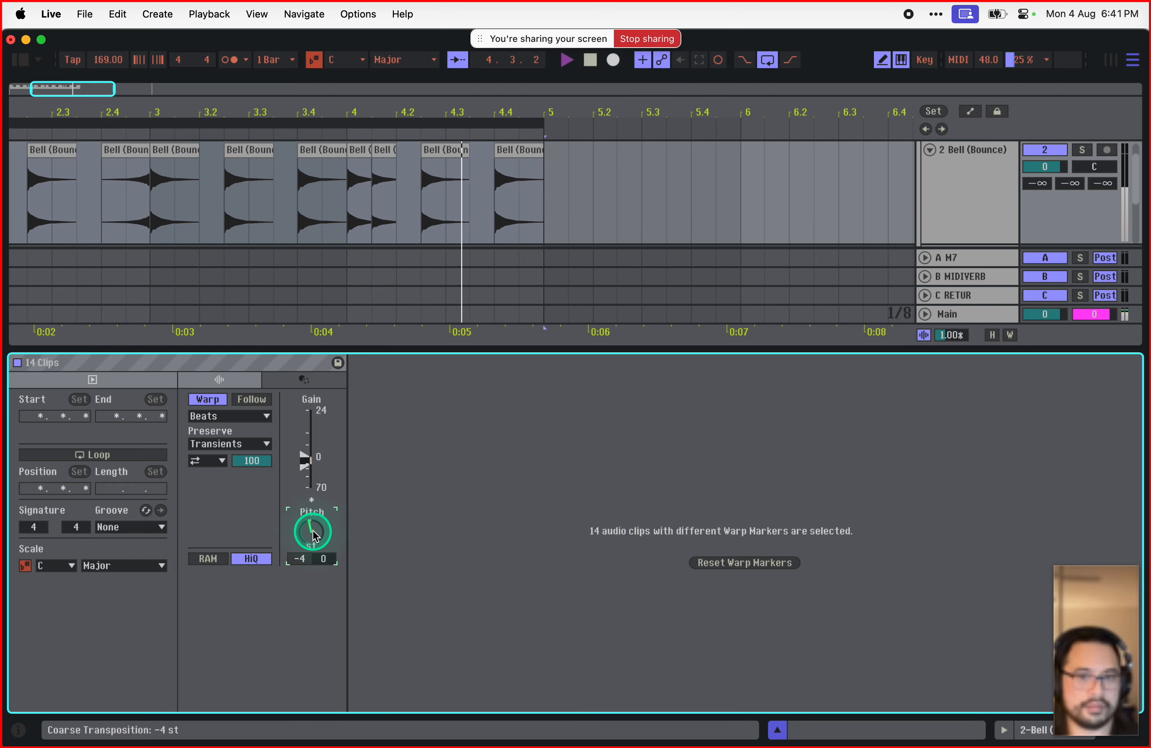
key(space)
click(835, 209)
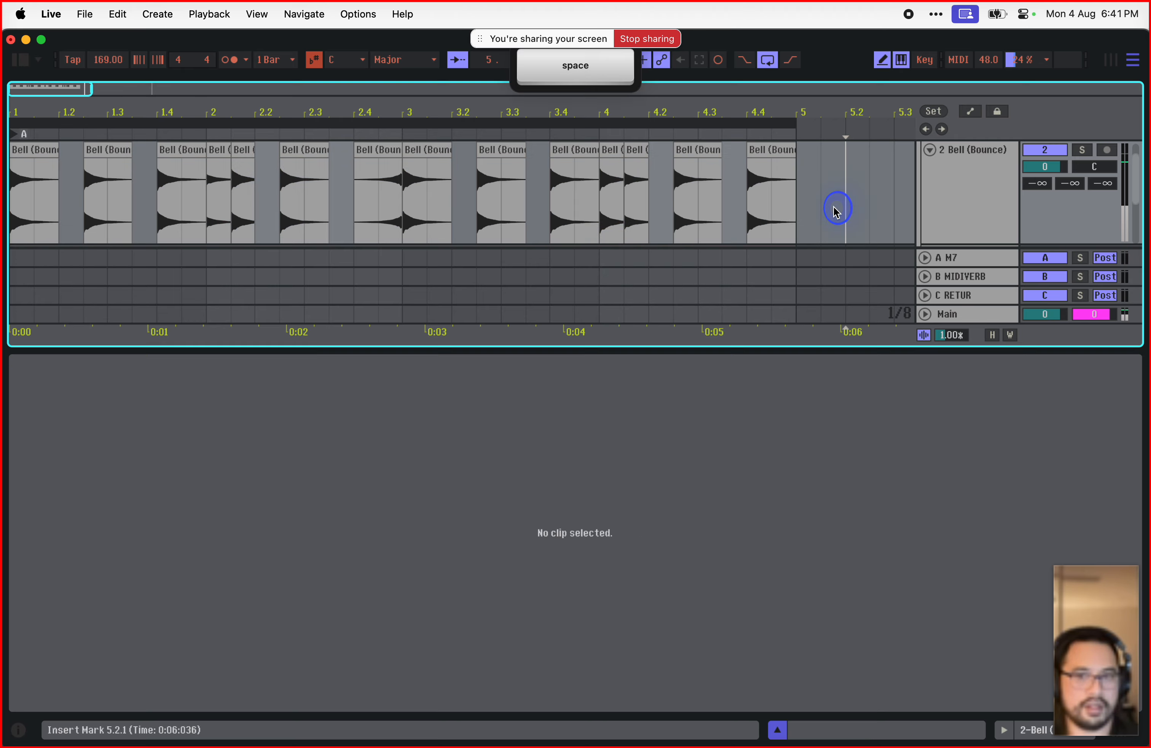
Step: Inspect the first three Bell clips and play the pattern from the first clip
click(40, 166)
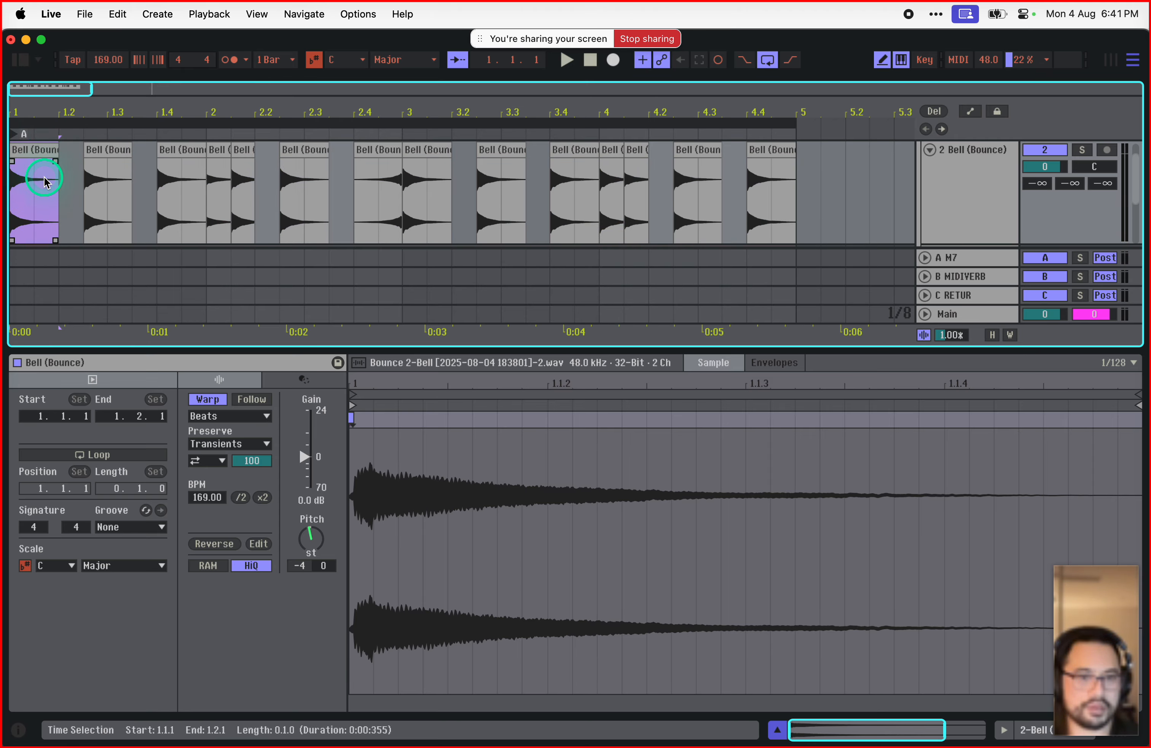
click(98, 148)
click(163, 149)
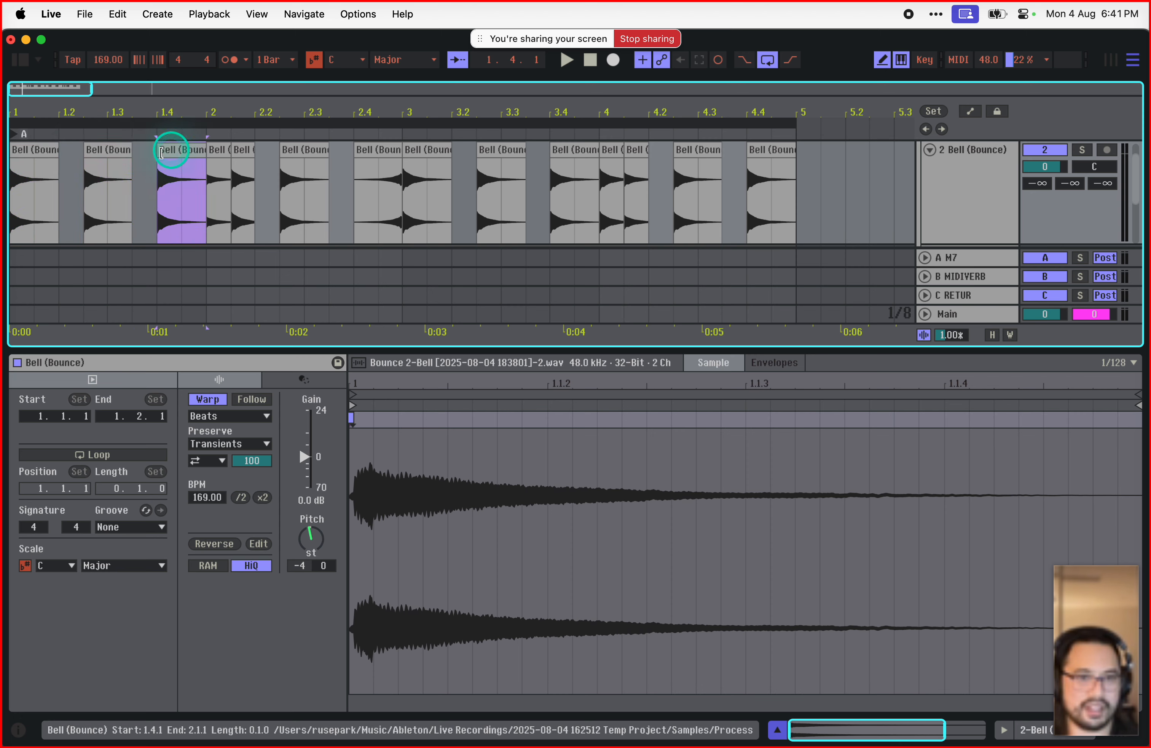
click(21, 151)
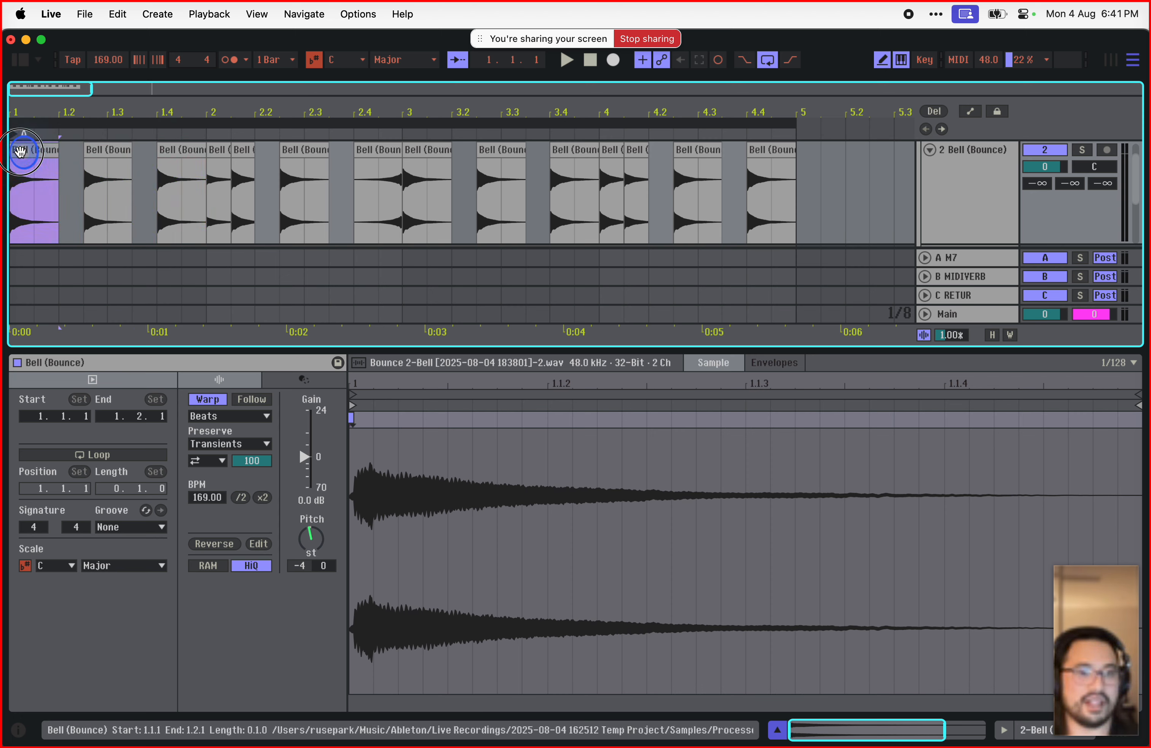
click(20, 146)
key(space)
Step: Set the transposition of the Bell clip at 1.2.3 to -7 st and play from the first clip
click(103, 154)
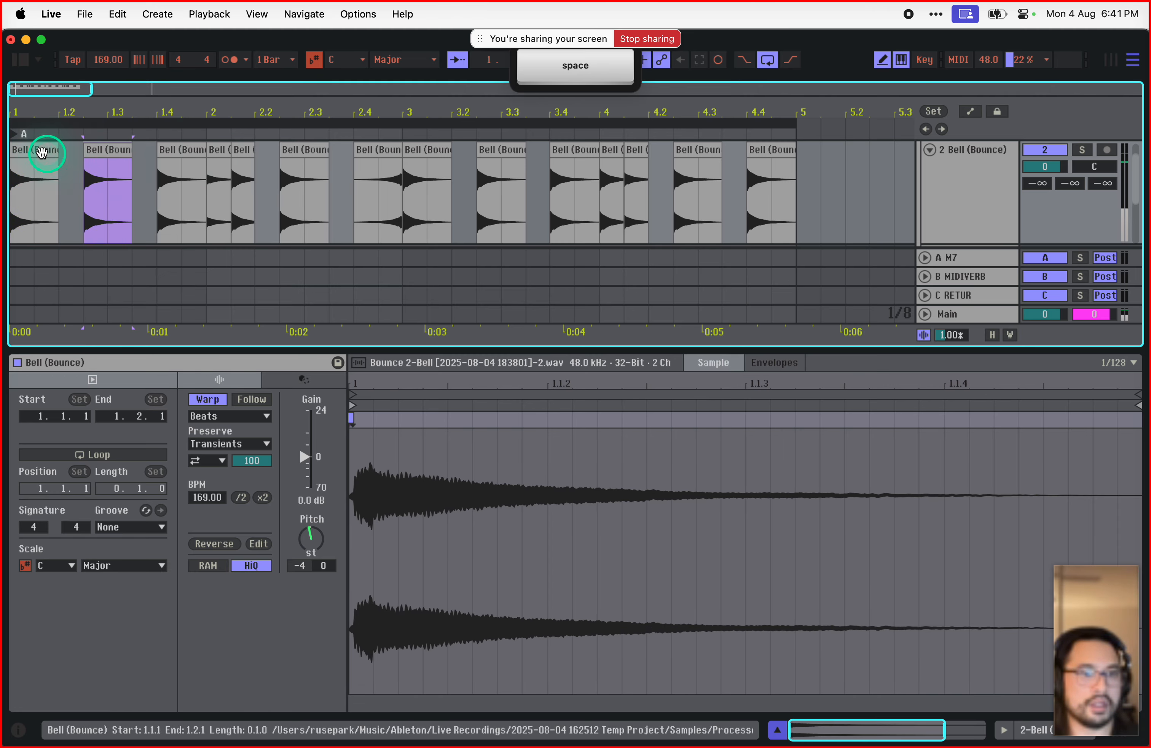
click(317, 533)
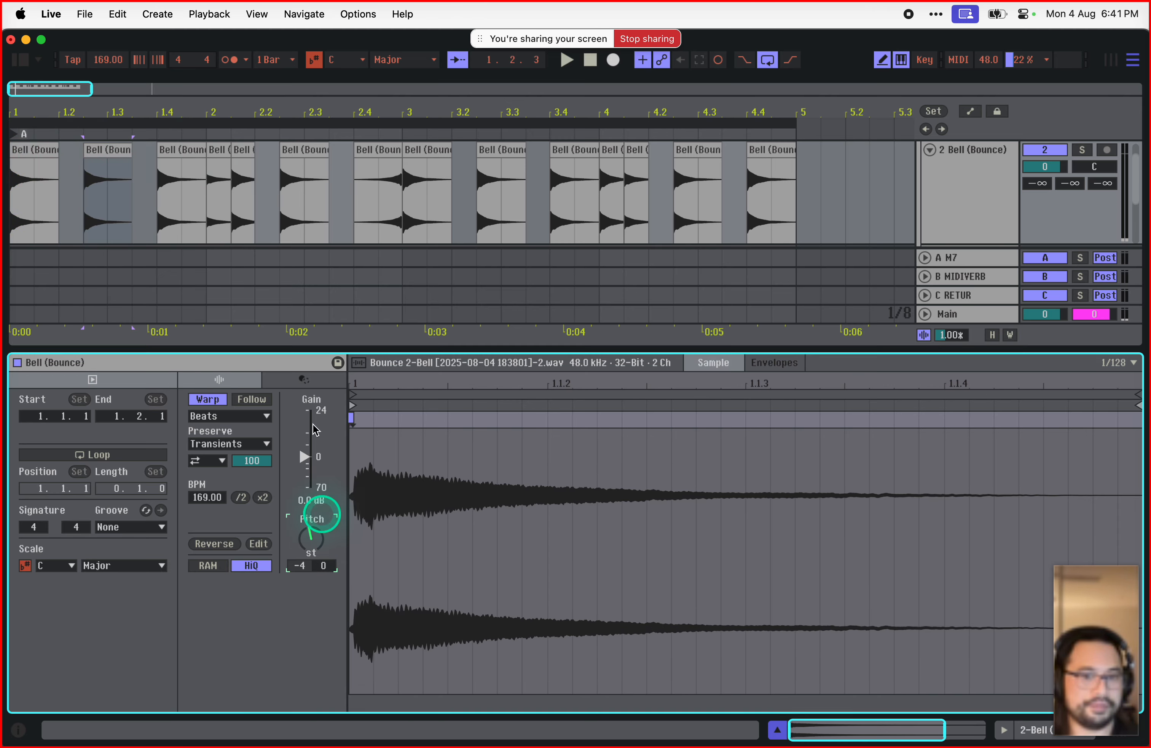
click(18, 153)
click(124, 148)
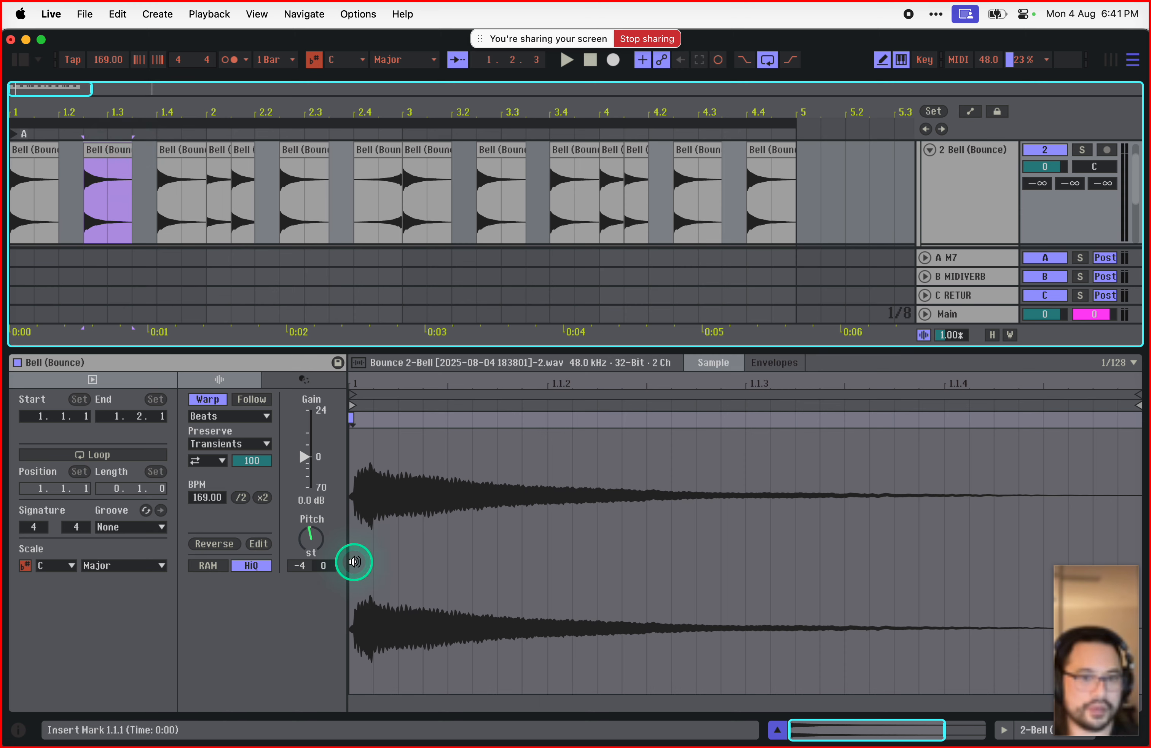
click(310, 538)
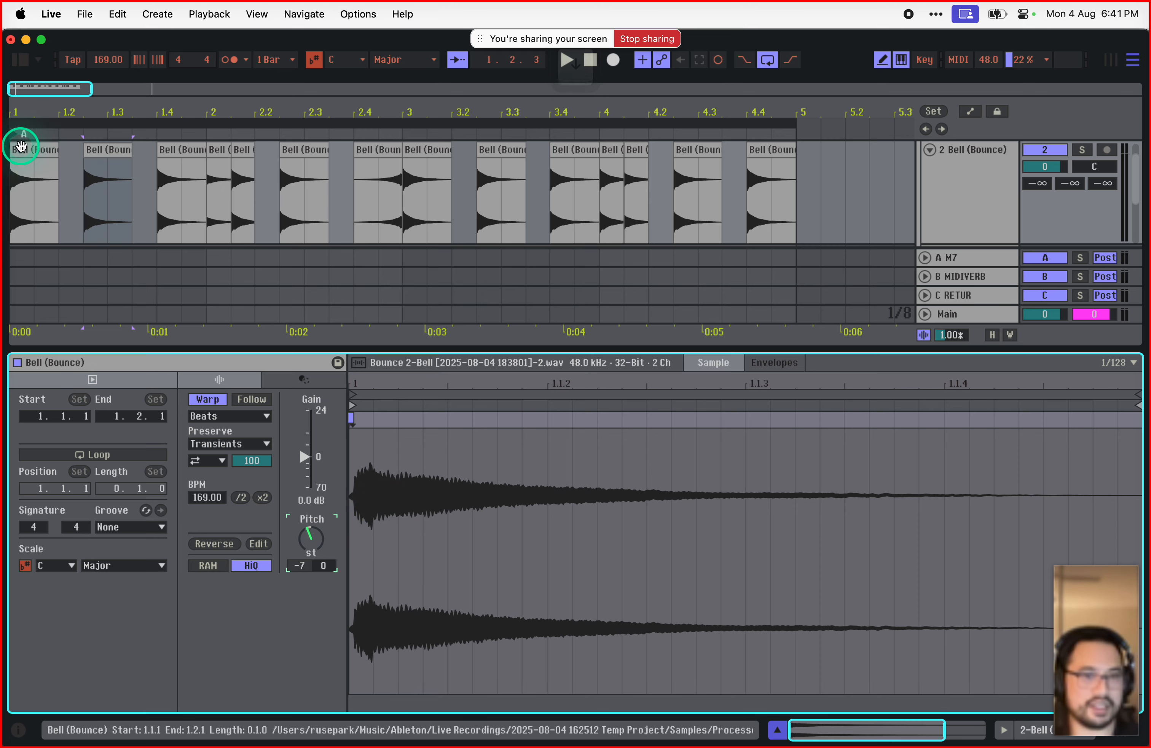
click(30, 149)
key(space)
key(space)
Step: Set the transposition of the Bell clip at 1.2.3 to -9 st and replay the pattern from the first clip
click(121, 148)
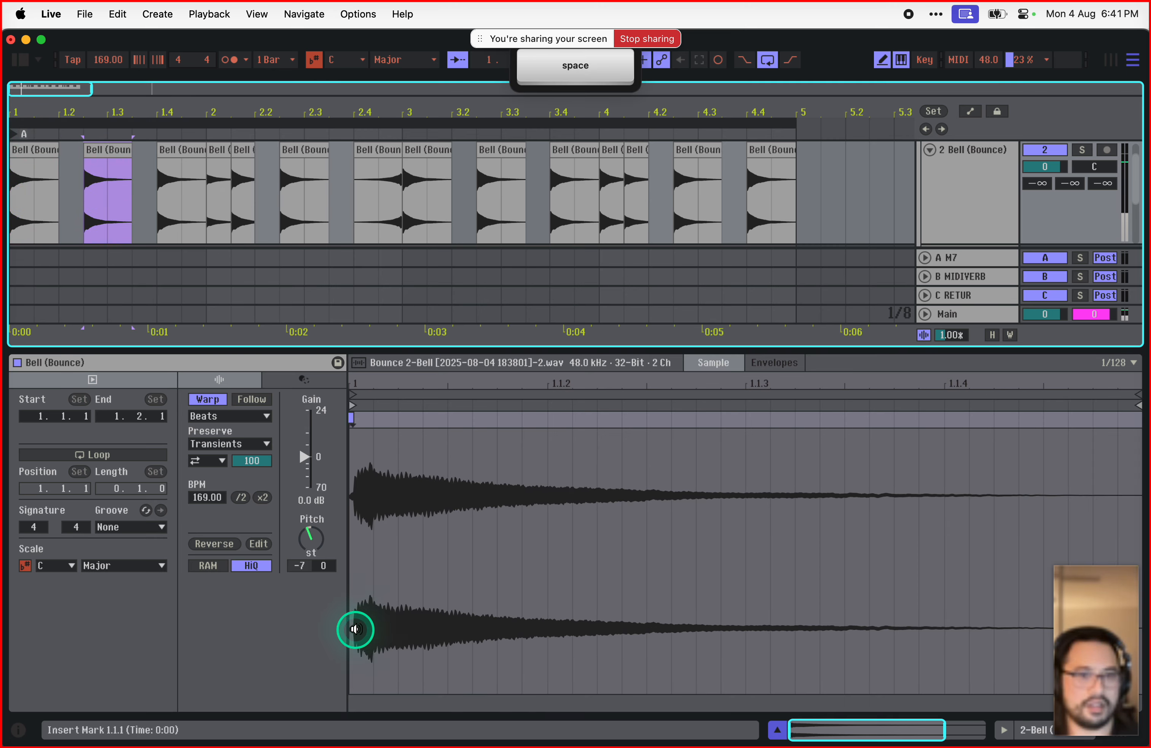
click(309, 549)
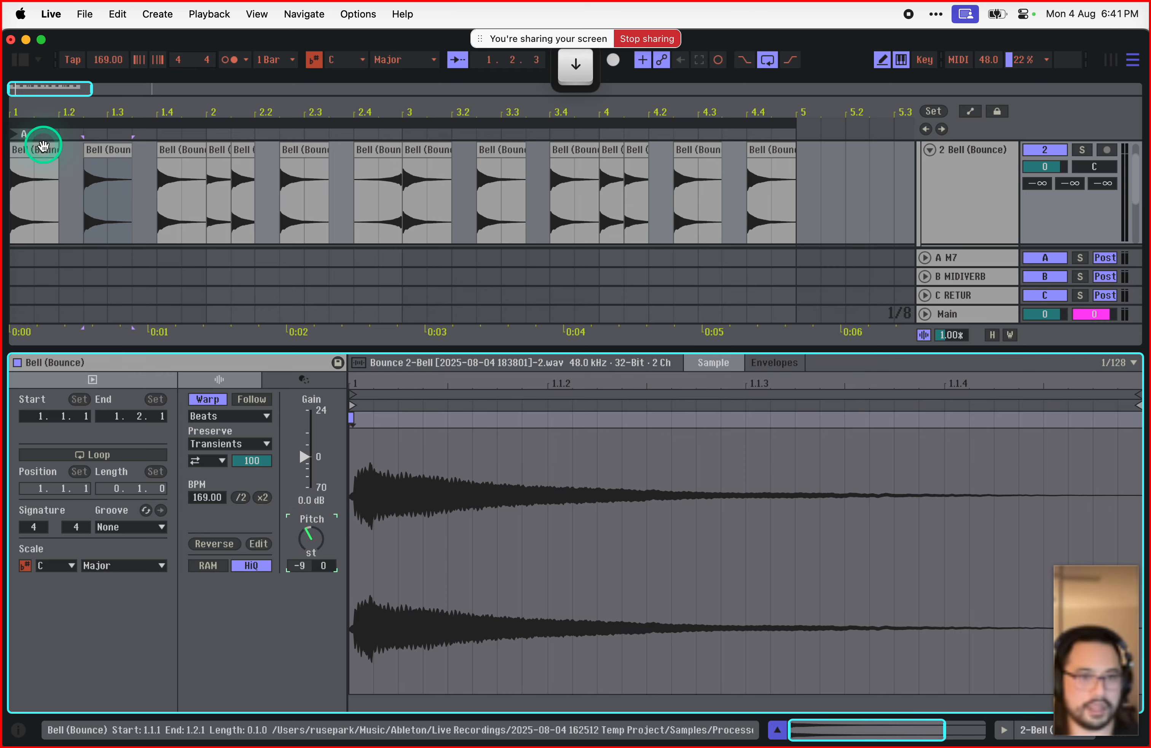
click(57, 155)
key(space)
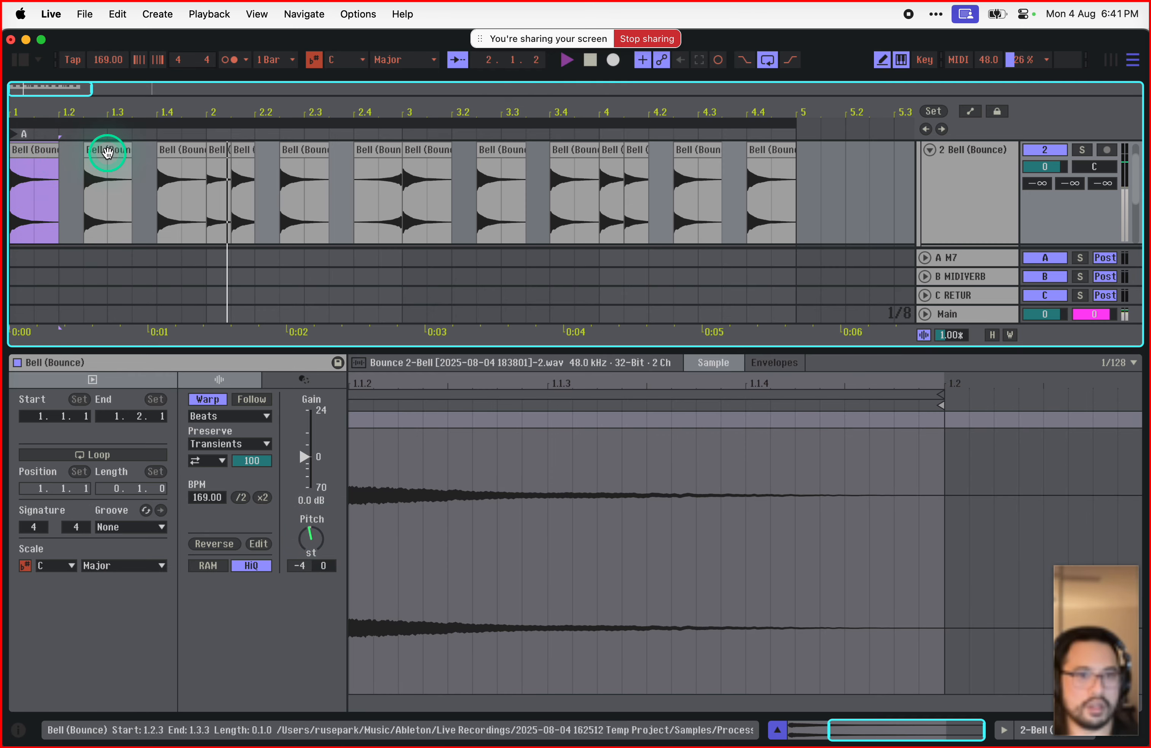
key(space)
key(space)
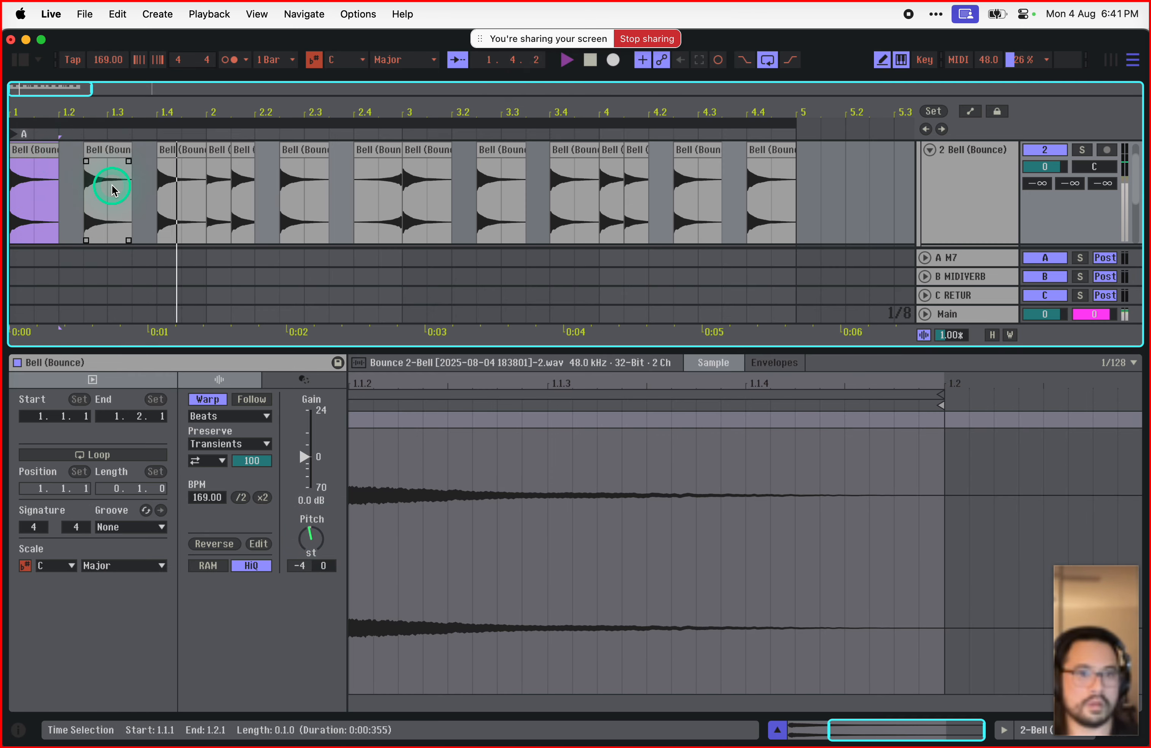
key(space)
key(space)
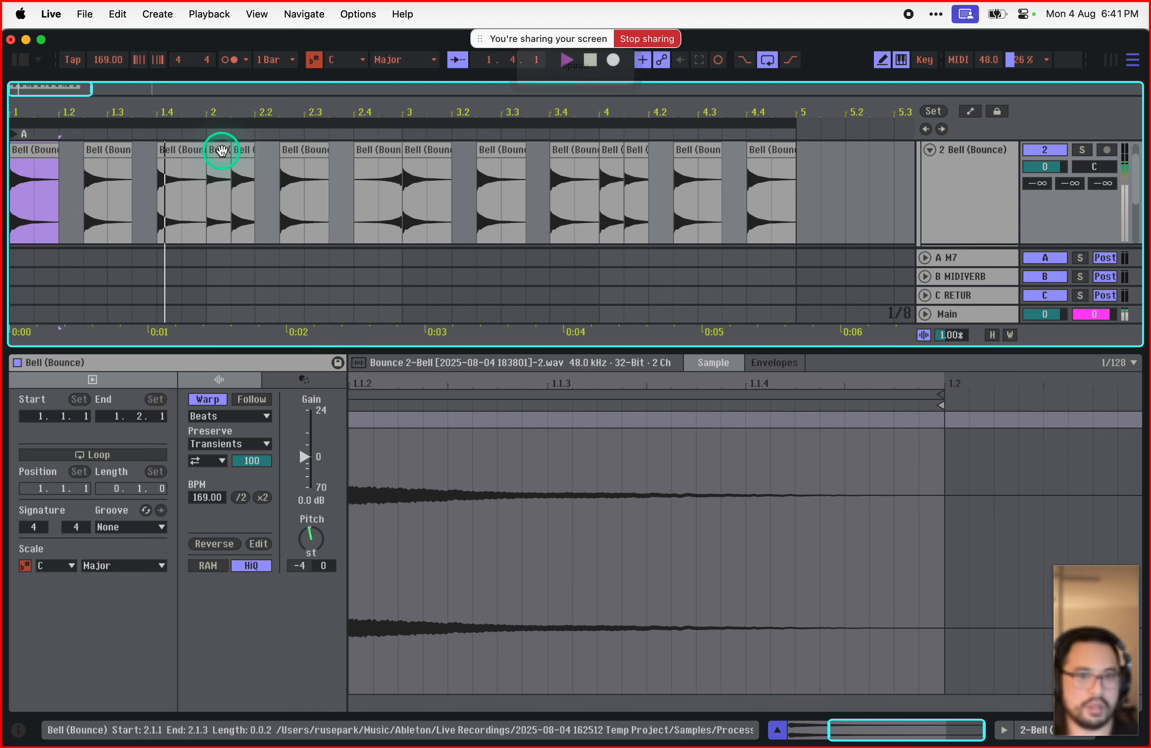
Step: Set the transposition of the short Bell clip at 2.1.1 to -9 st and play from the first clip
key(space)
click(221, 150)
click(314, 538)
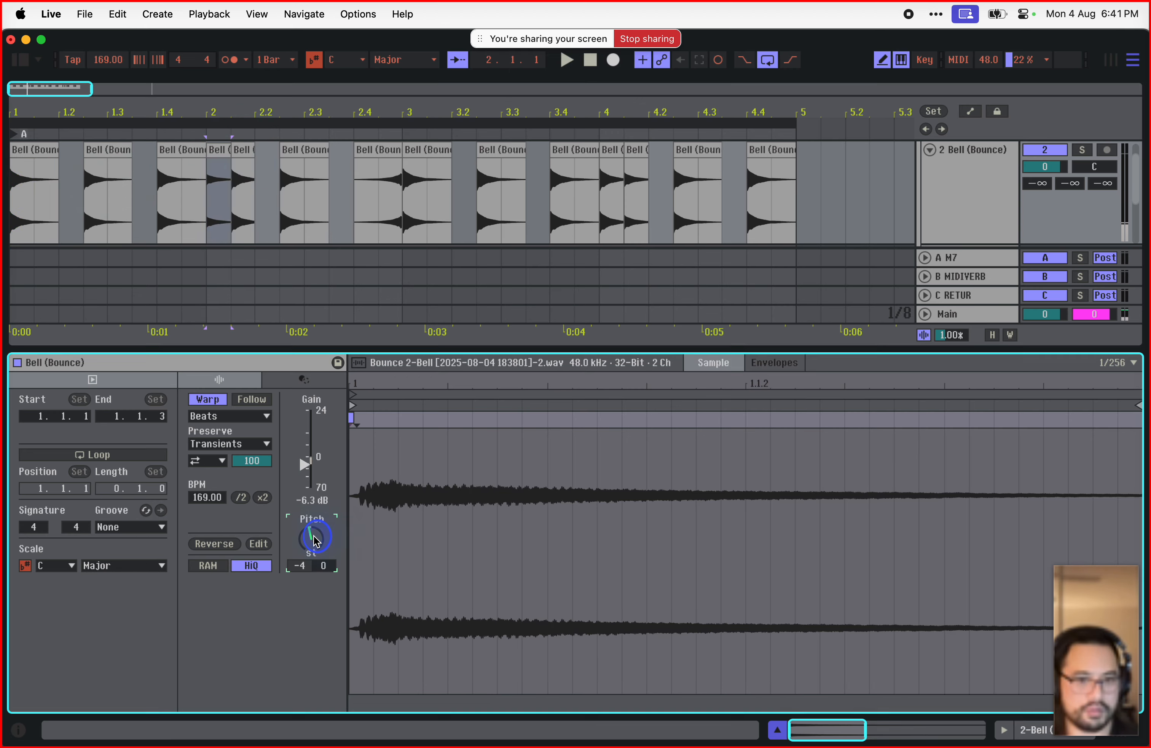
key(Return)
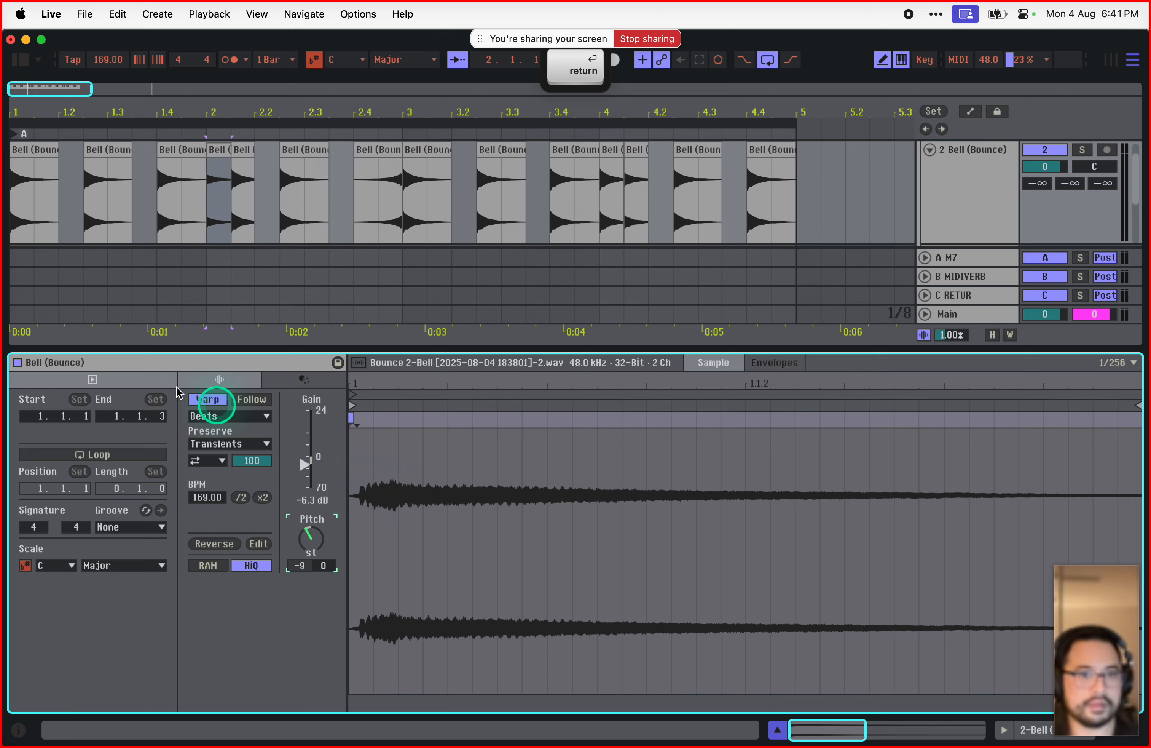
click(30, 149)
key(space)
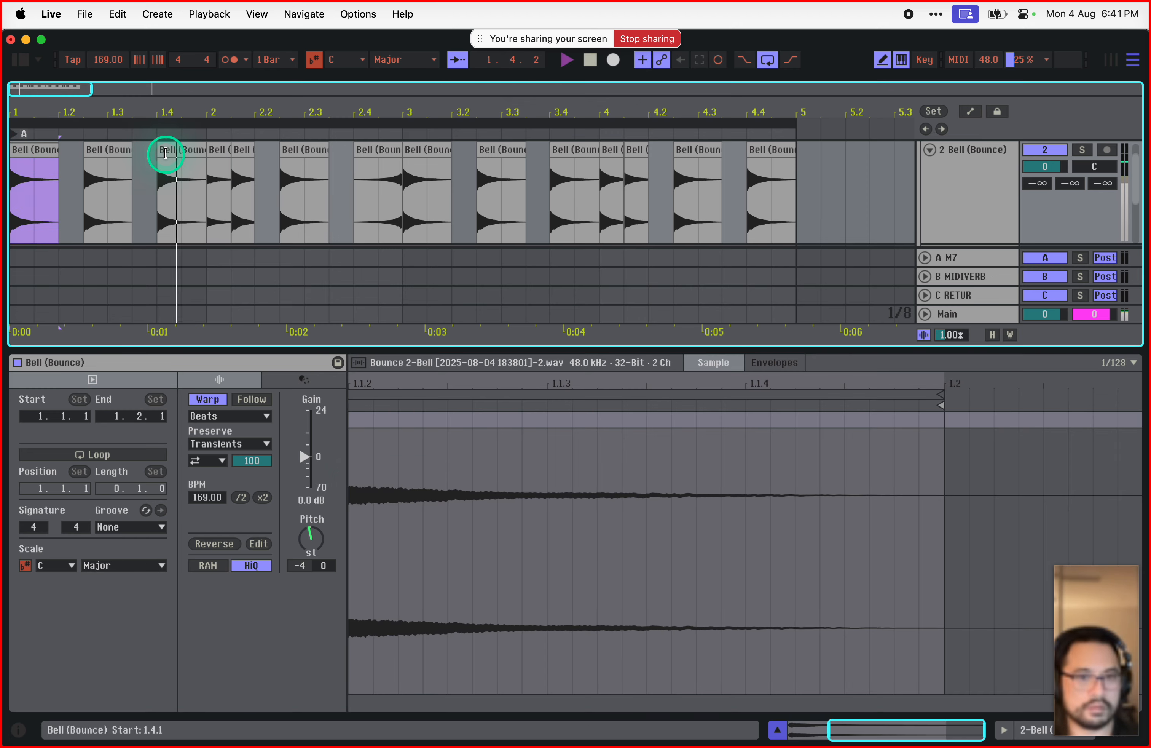
key(space)
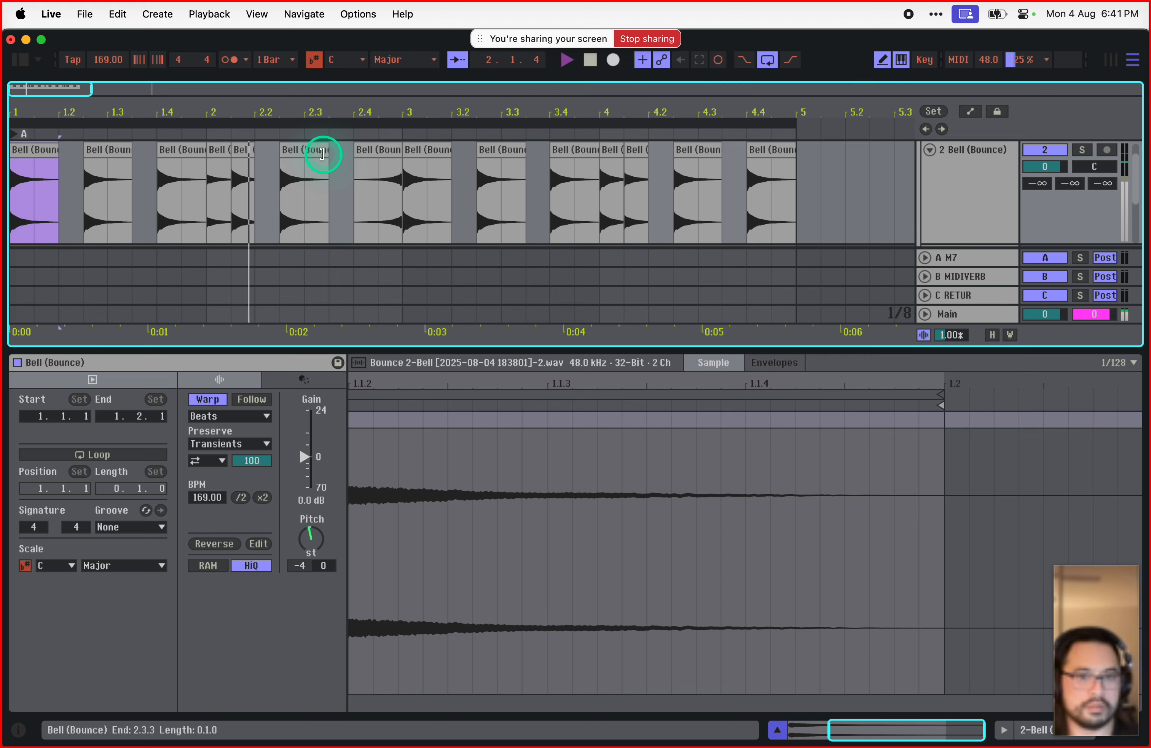
key(space)
Step: Reset the transposition of the Bell clip at 2.2.3 to 0 st and play the pattern from the first clip
click(297, 152)
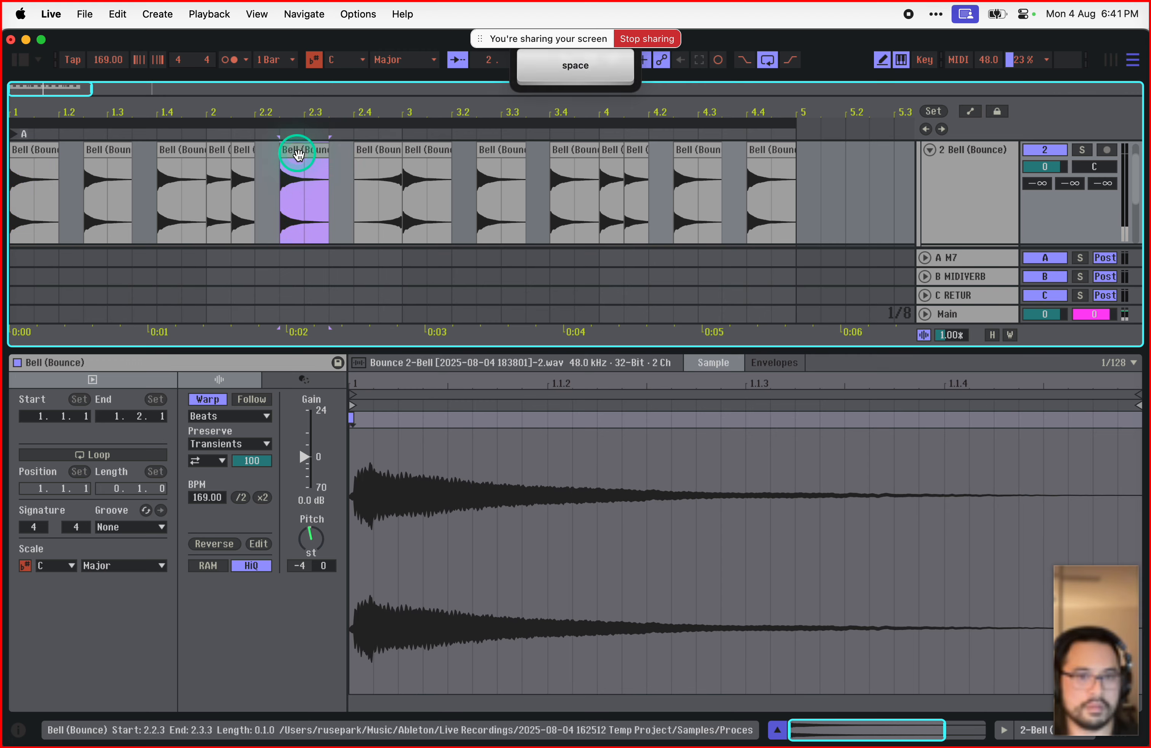
click(327, 469)
click(515, 435)
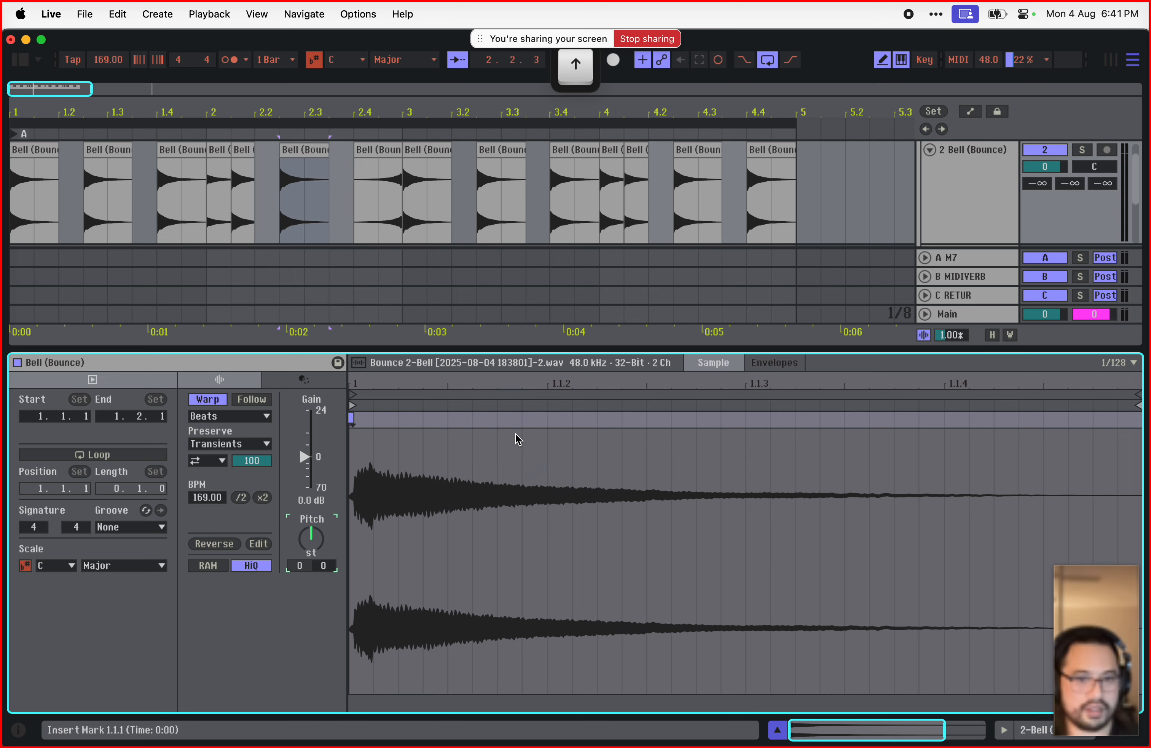
key(space)
click(34, 149)
key(space)
key(space)
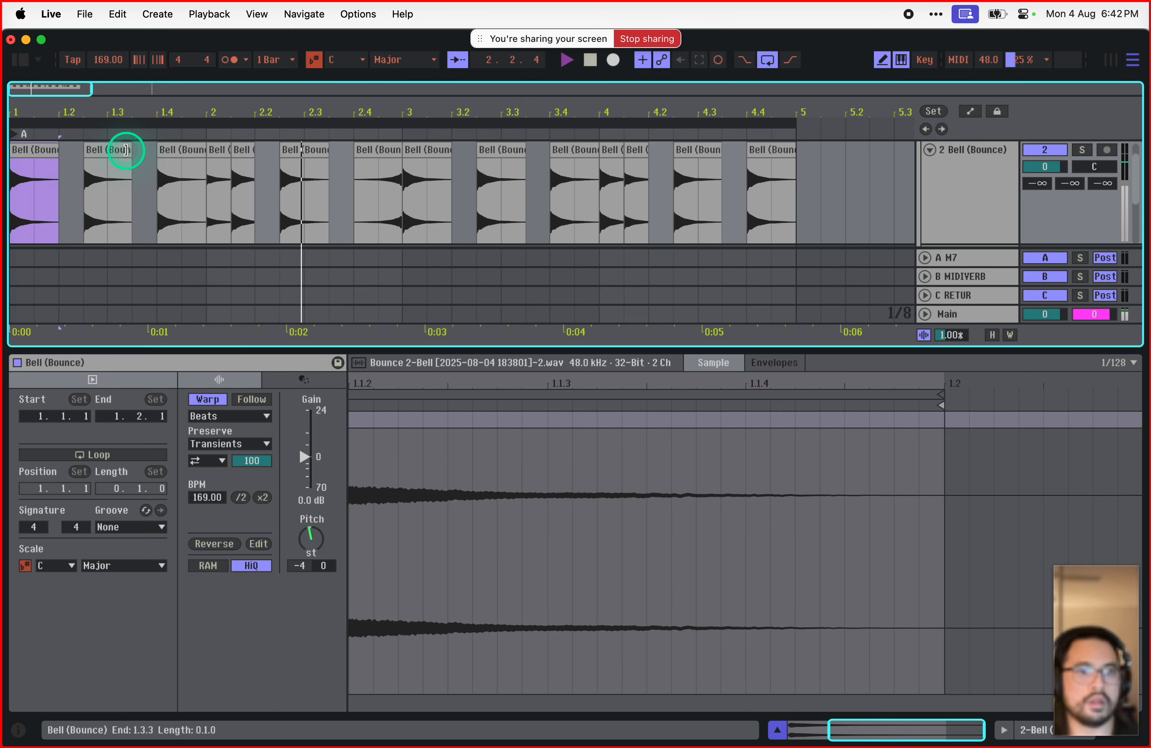
drag(68, 90, 68, 73)
key(space)
Step: Check the reversed Bell clip before bar 3 and play the whole pattern from the first clip
click(243, 152)
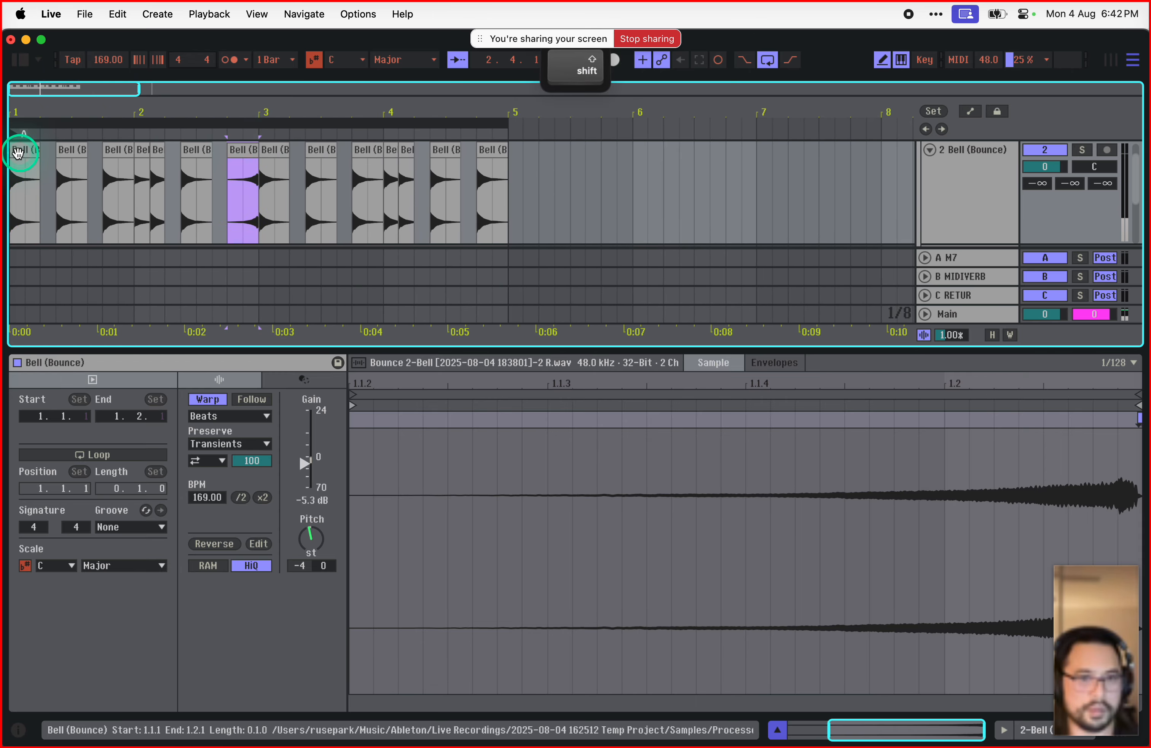
shift+click(20, 152)
key(super+a)
click(21, 151)
key(space)
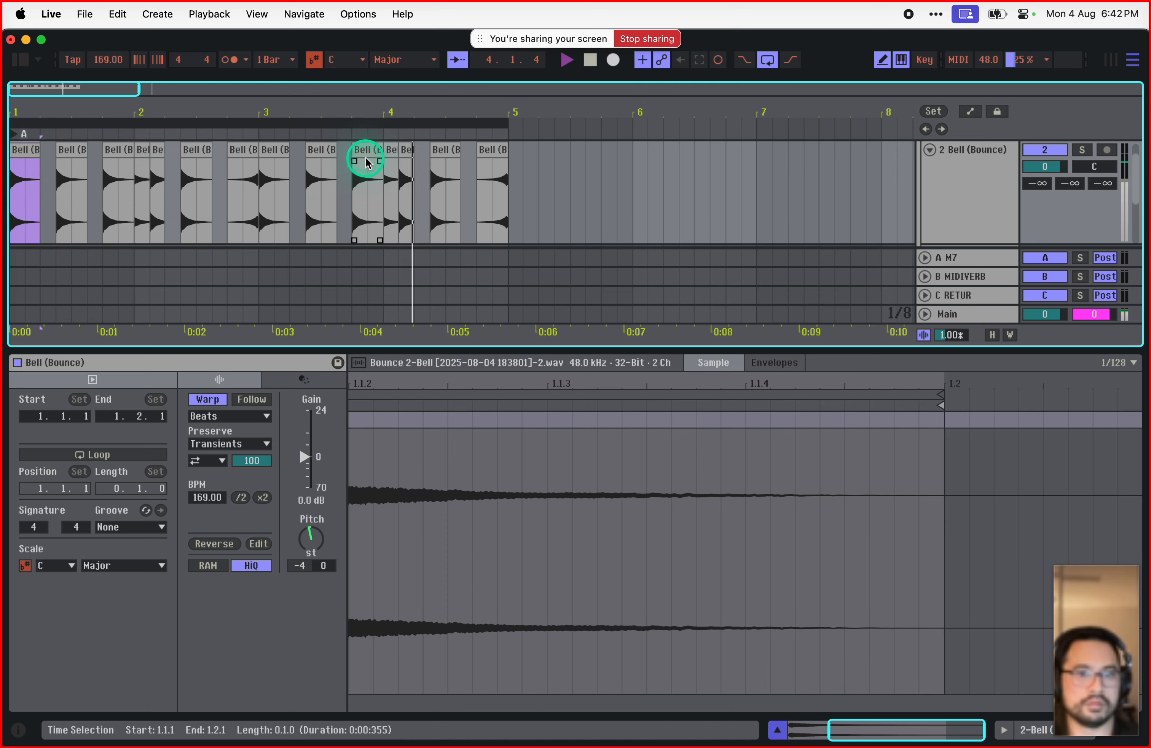
Step: Shorten the Bell clip at 4.2.3 to an eighth note (0.0.2) and place a copy of it at 4.3.3
key(space)
click(443, 153)
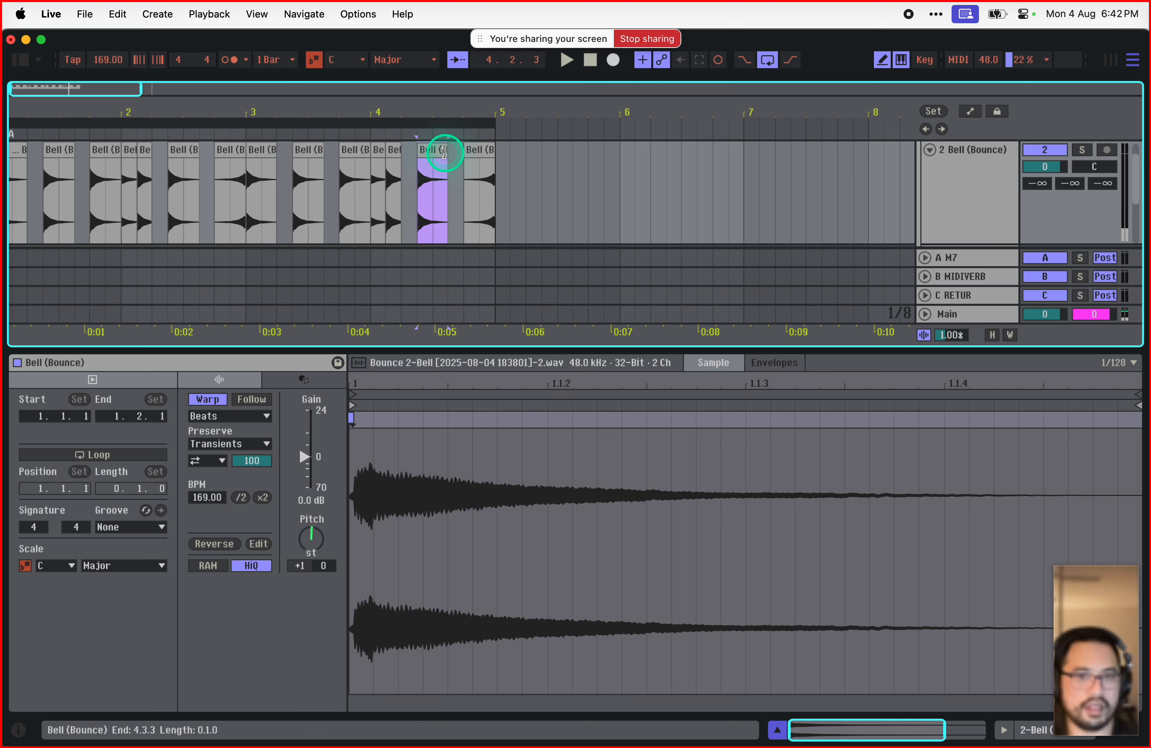
drag(124, 81, 123, 83)
click(846, 177)
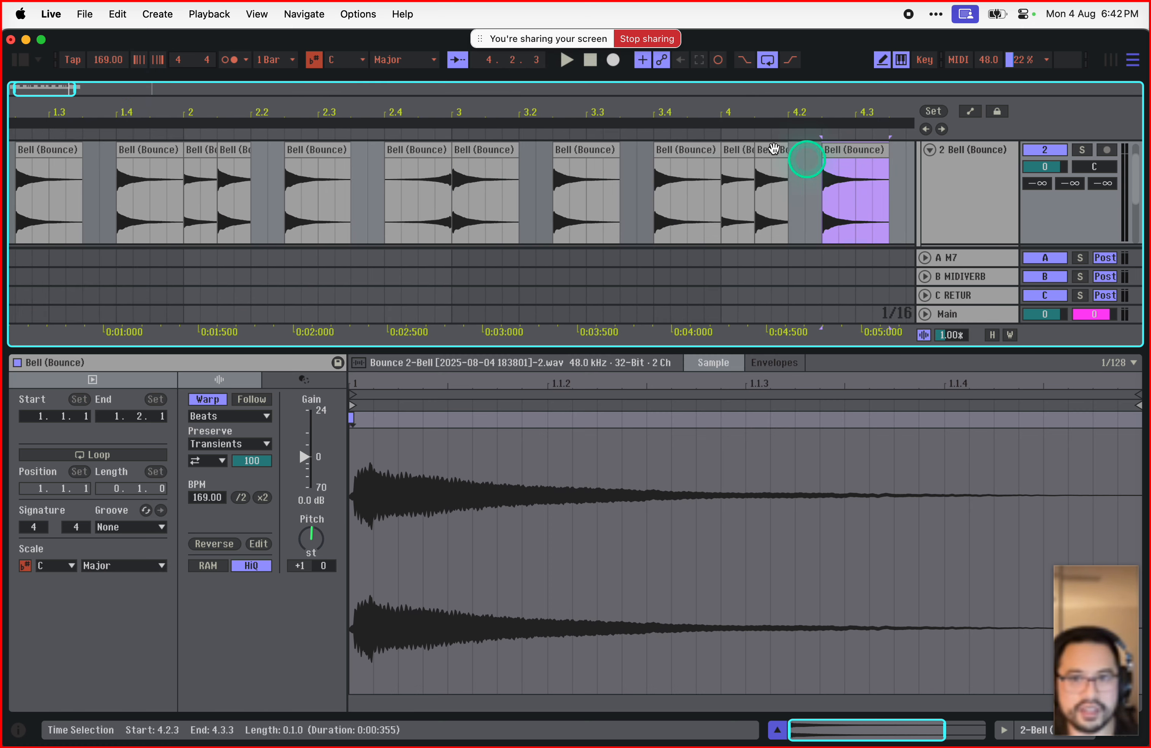
drag(40, 89, 57, 89)
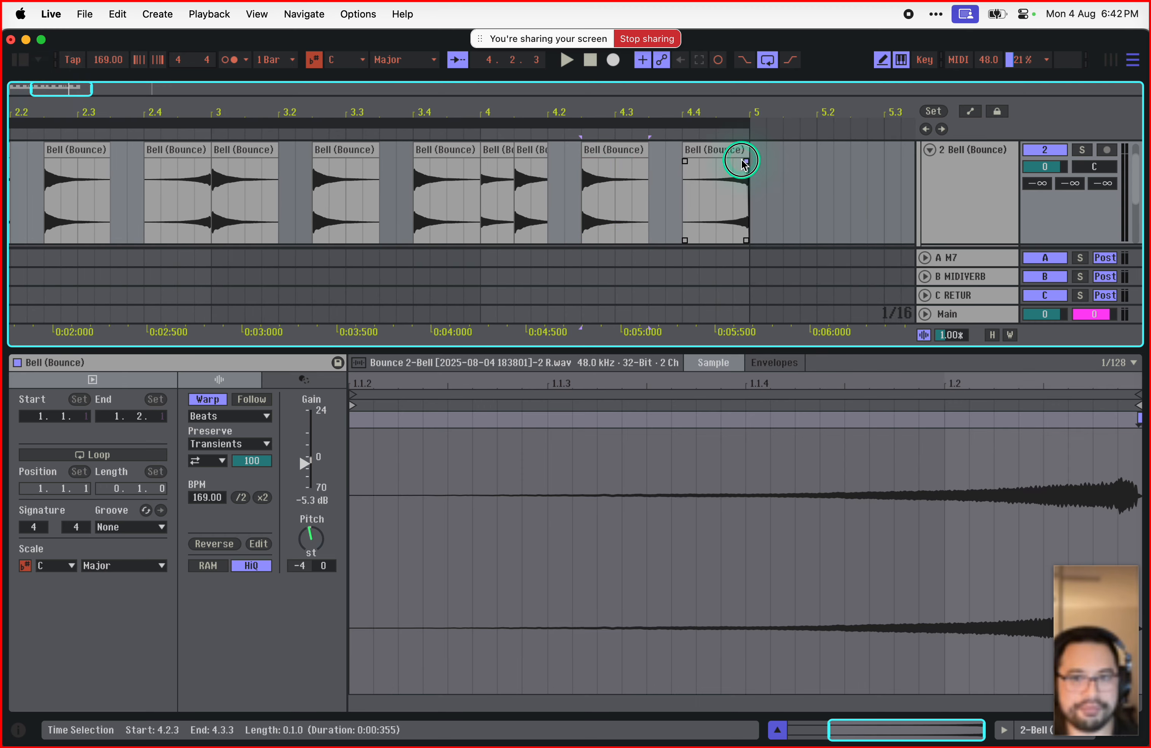
click(609, 150)
drag(647, 152, 659, 188)
click(592, 187)
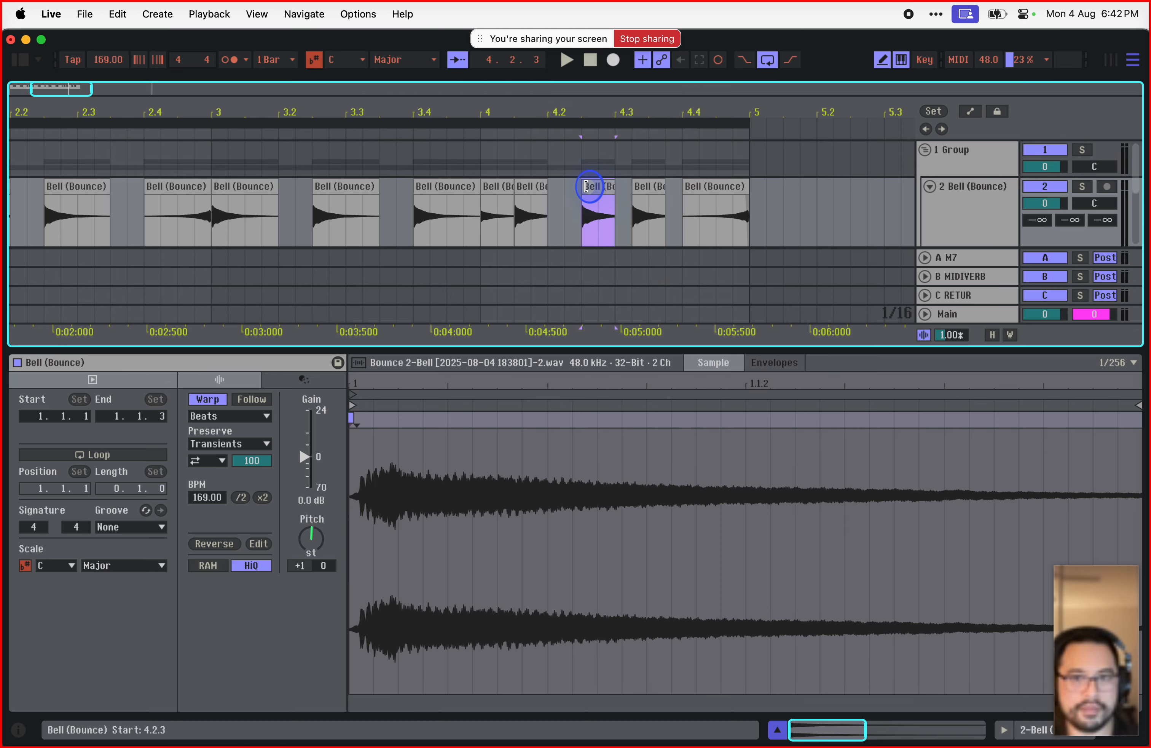
key(space)
drag(422, 192, 439, 188)
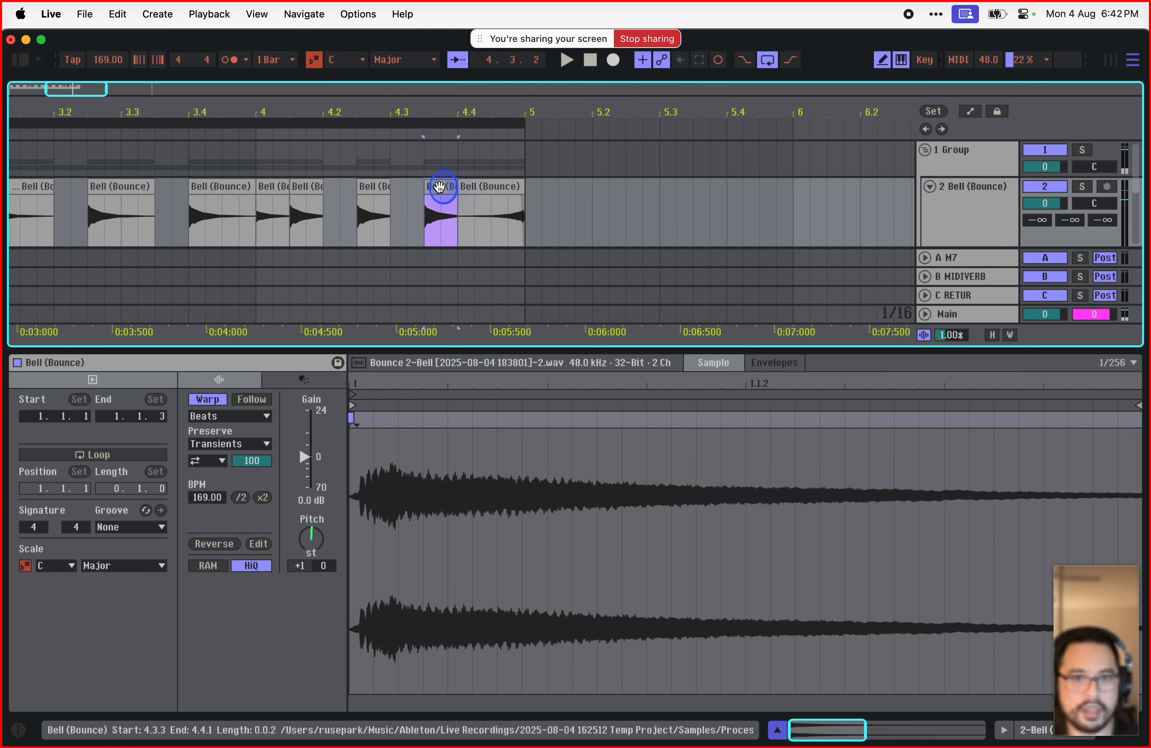
Step: Lower the transposition of the short Bell clip at 4.3.3 and play the pattern from 3.4.3
click(320, 534)
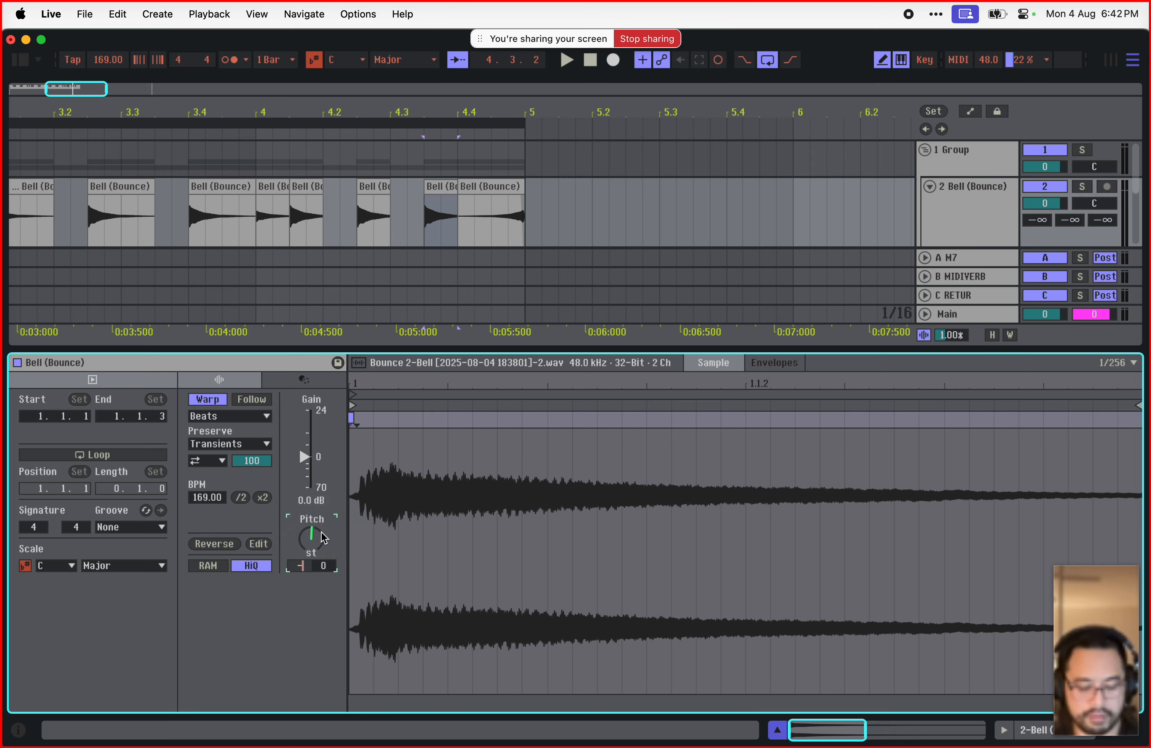
key(space)
key(space)
click(187, 206)
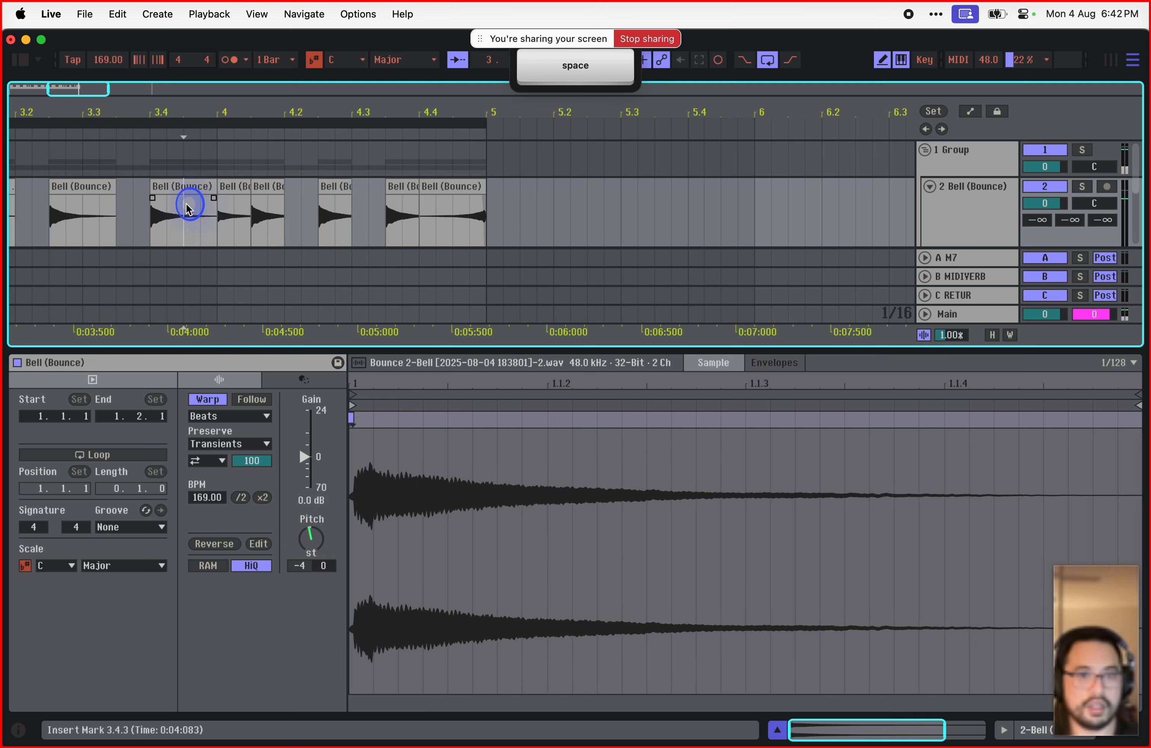
key(space)
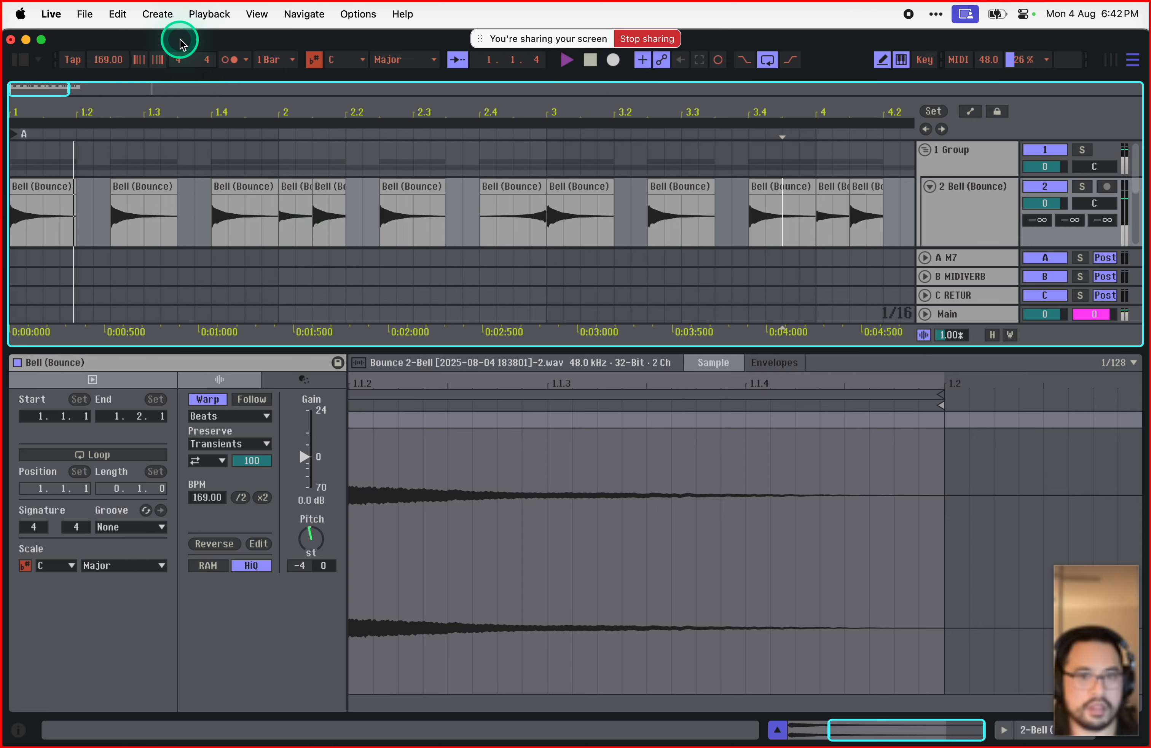
Step: Enlarge the arrangement area until the Fork & Grind track shows below the whole Bell pattern, and stop playback
double_click(66, 87)
drag(443, 346, 442, 482)
drag(66, 92, 118, 116)
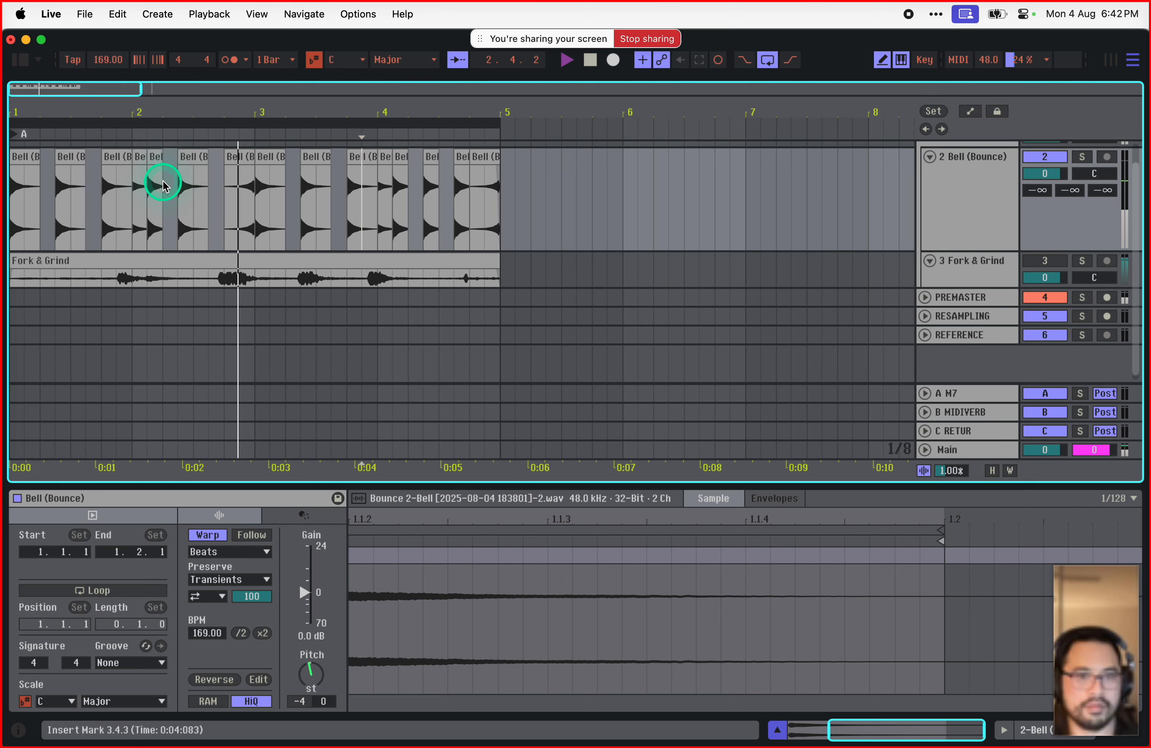
key(space)
Step: Select all Bell clips across the four bars, lower their transposition together to the -15 to -5 st range, and play them
click(523, 181)
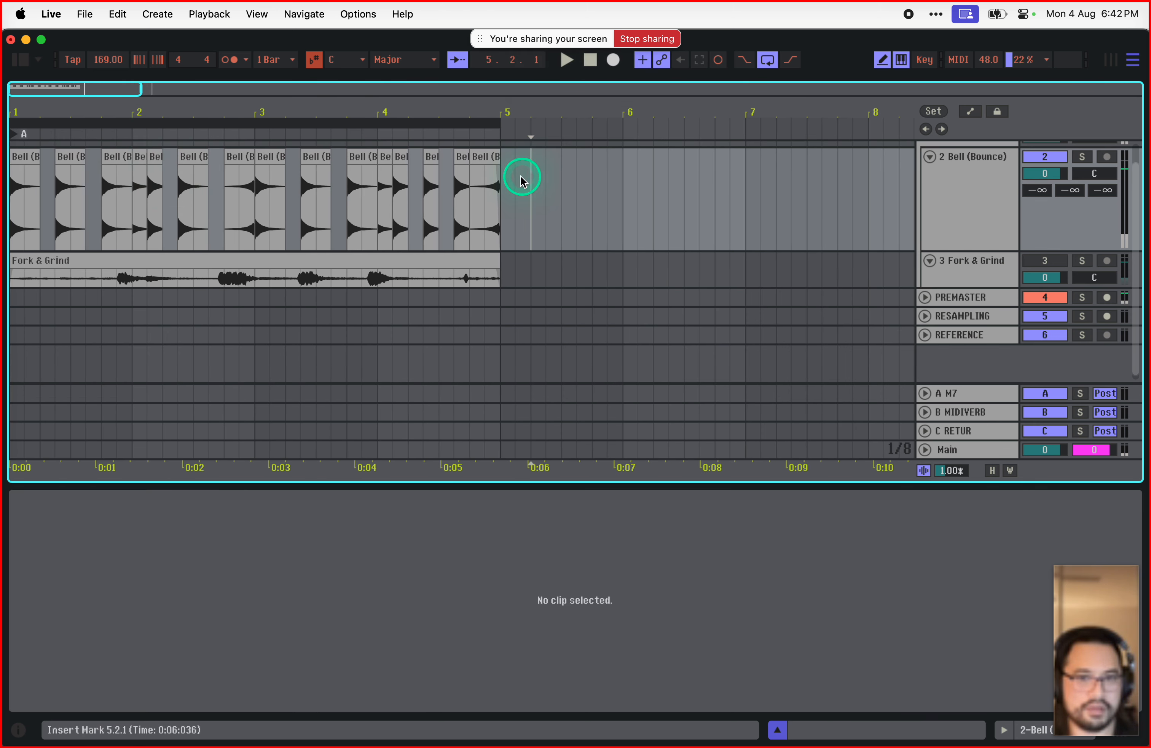
click(503, 178)
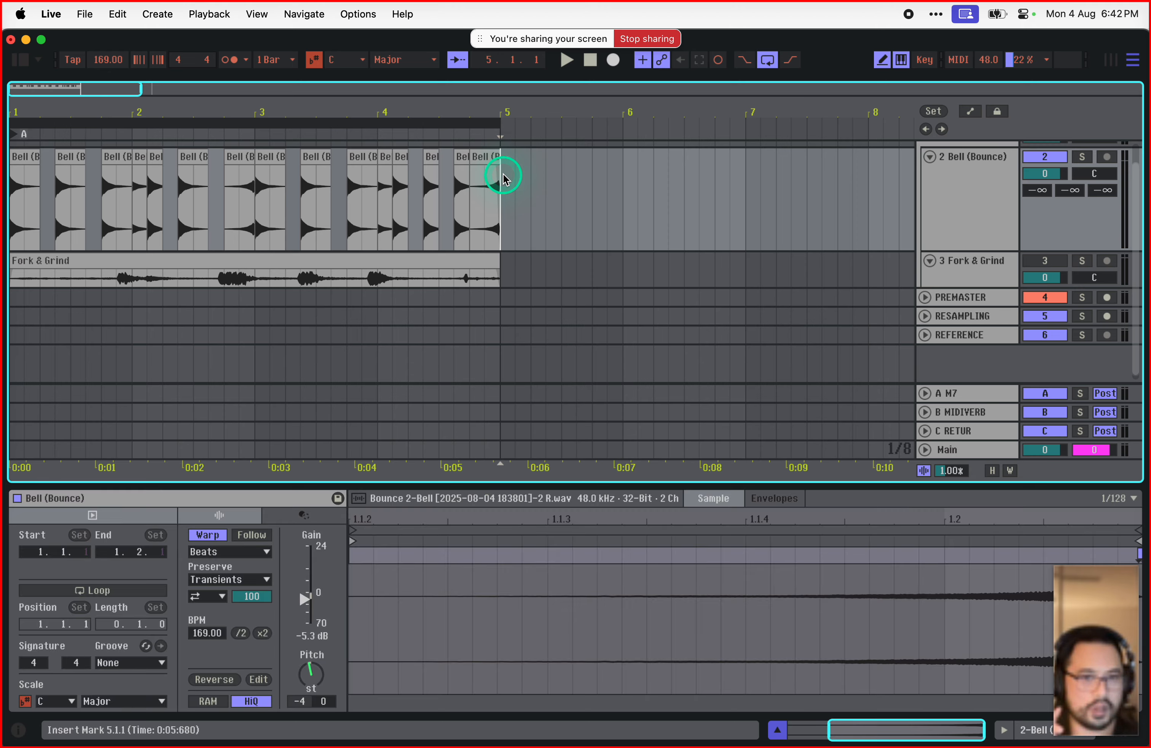
drag(503, 178, 11, 188)
click(317, 674)
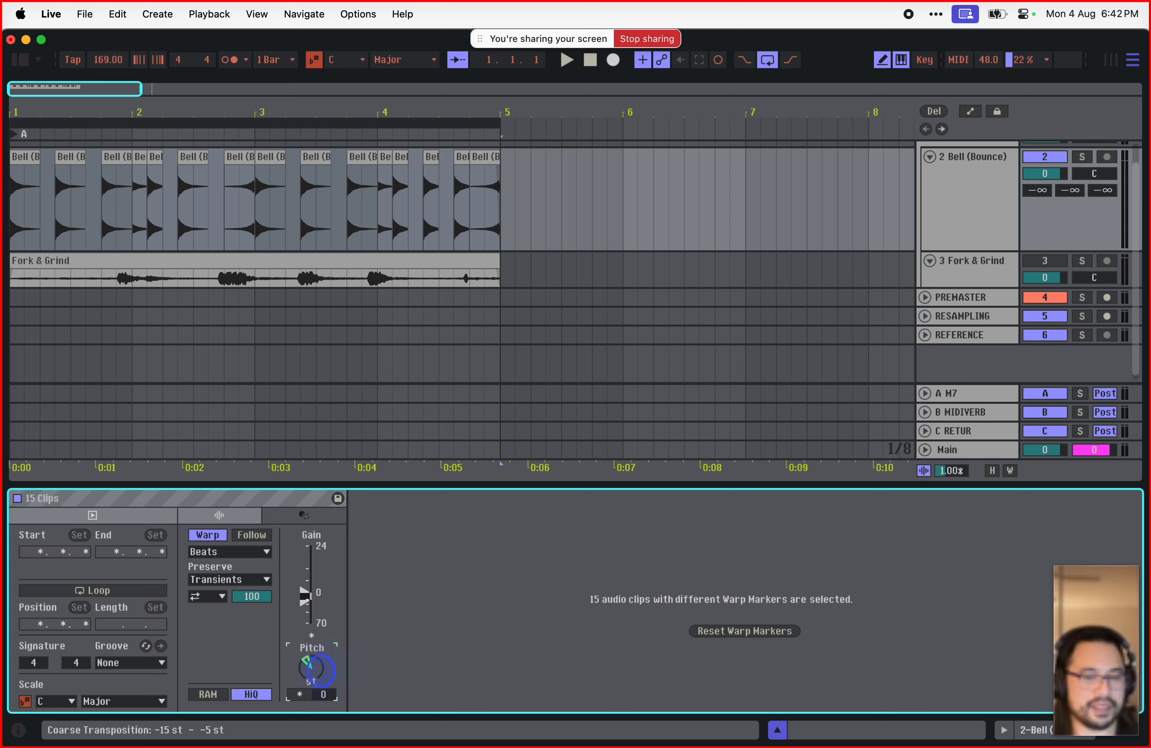
key(space)
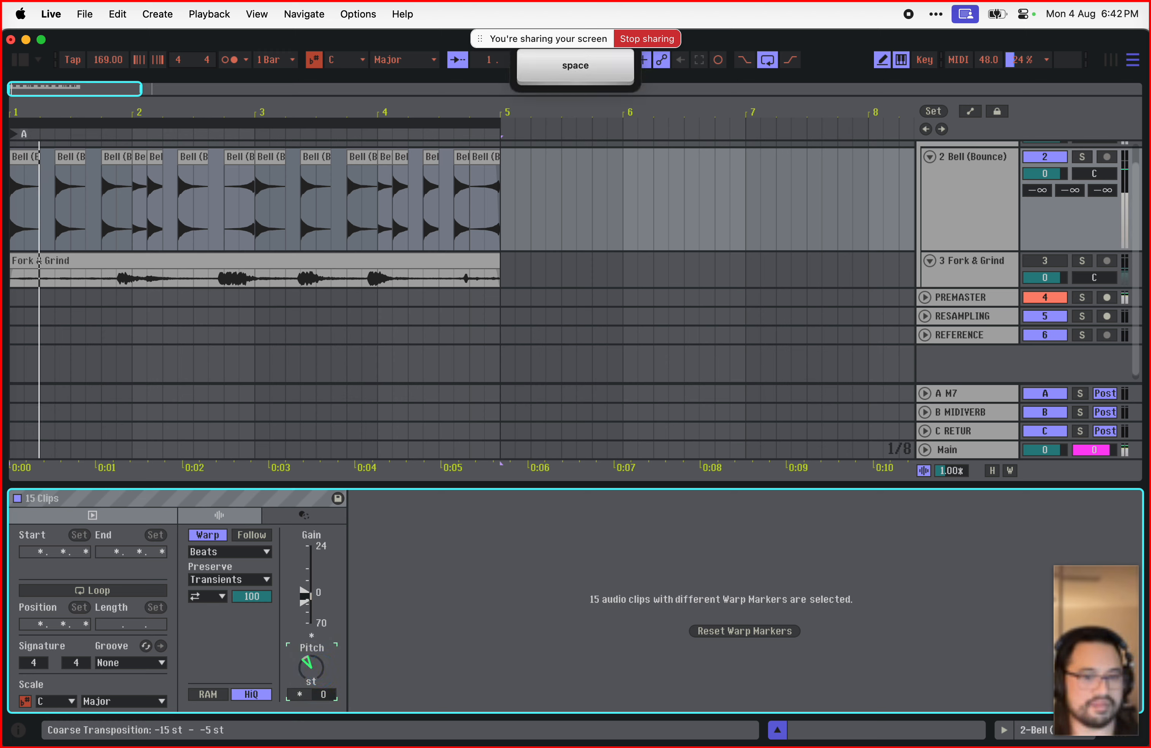
key(space)
Step: Try transposing all selected Bell clips up to the -3 to 7 st range and play the pattern
drag(317, 673, 320, 675)
key(space)
key(space)
key(space)
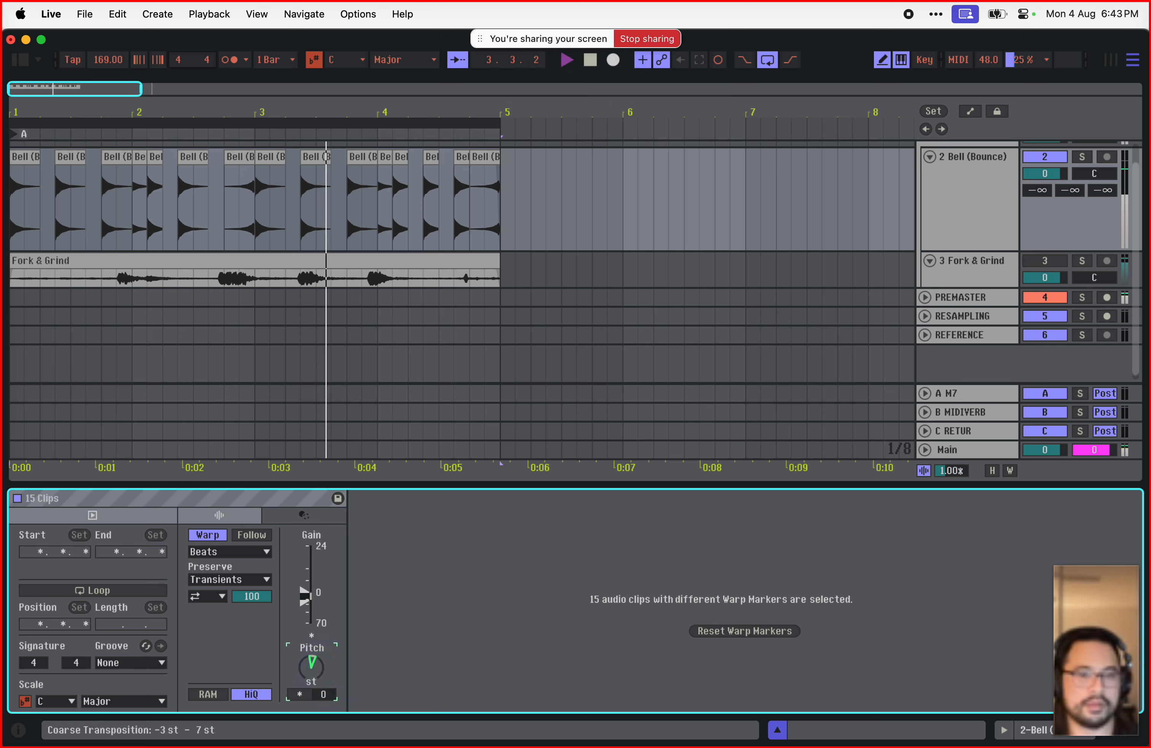
Step: Transpose all selected Bell clips down to the -17 to -7 st range and stop playback after listening
key(space)
drag(320, 671, 321, 670)
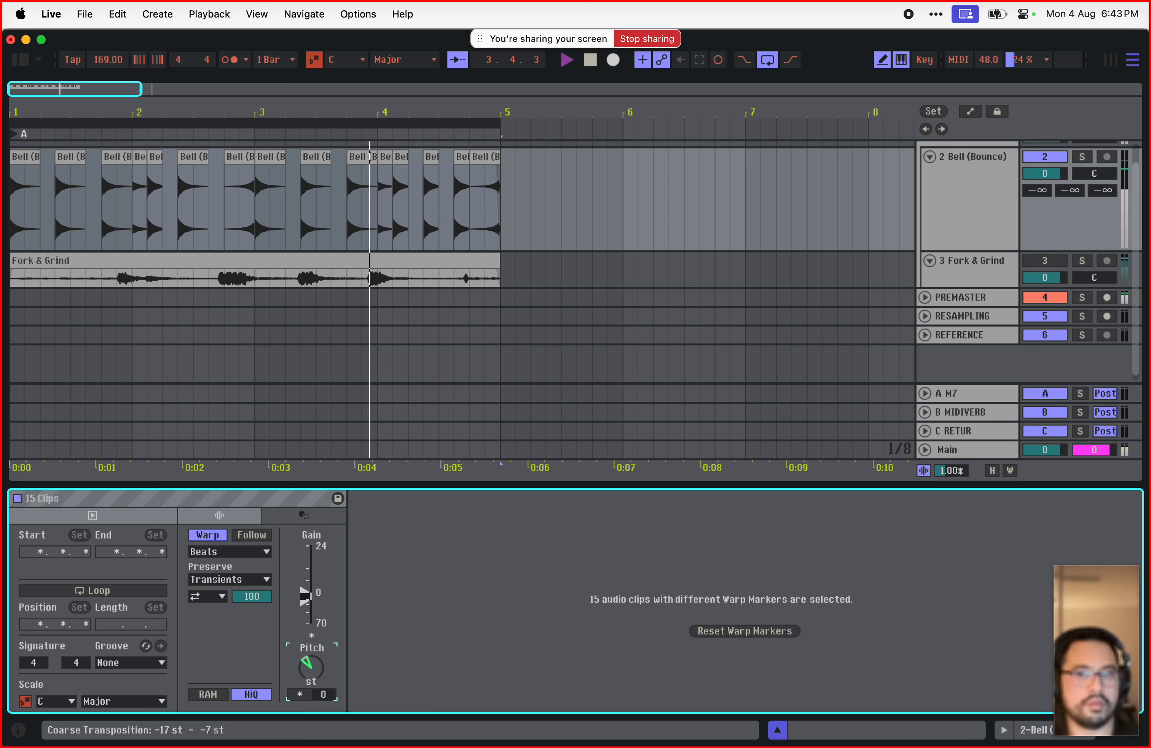
key(space)
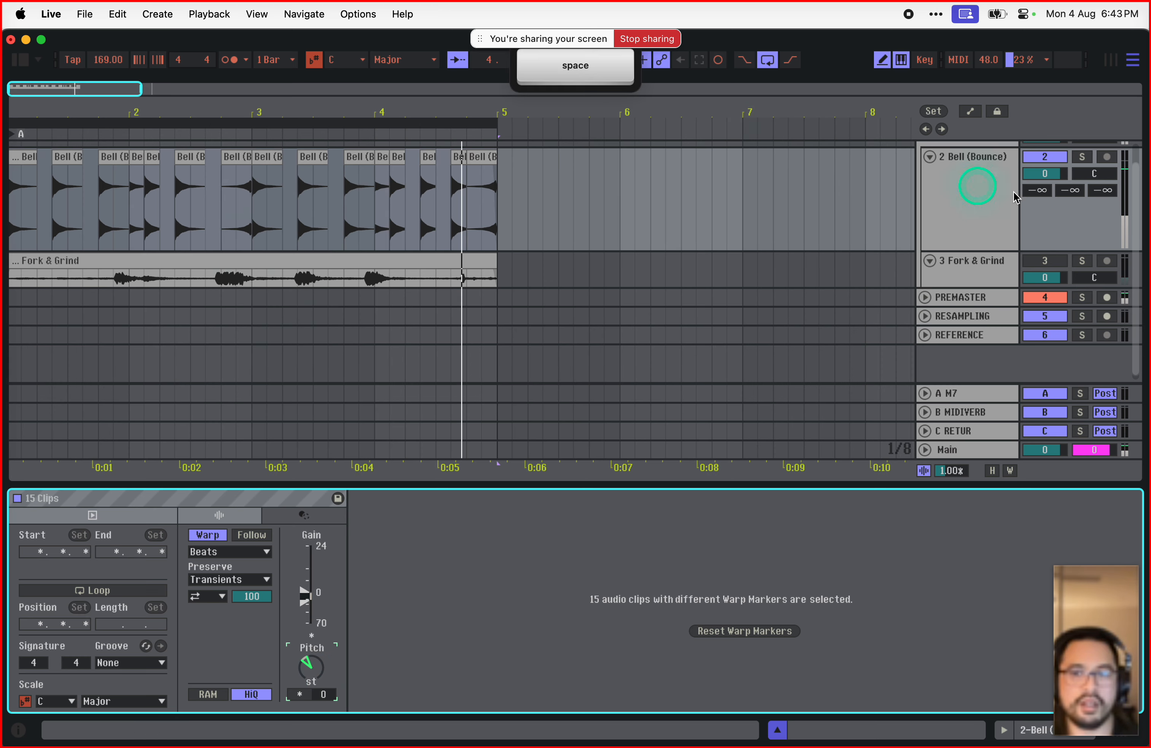
Step: Try the Bell track's sends to B MIDIVERB at about -15 dB and C RETUR at -17.2 dB, and turn both back off
drag(1075, 197, 1070, 185)
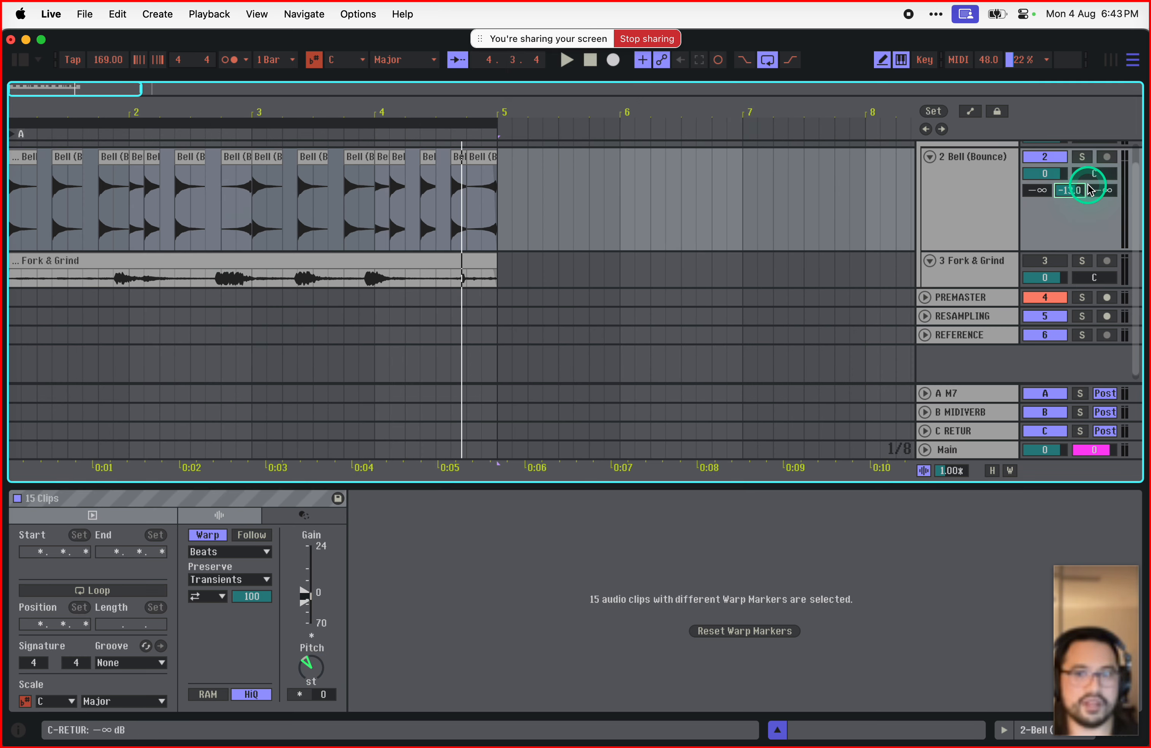
key(space)
mouse_move(1095, 191)
mouse_down()
mouse_move(1077, 197)
mouse_move(1092, 192)
mouse_up()
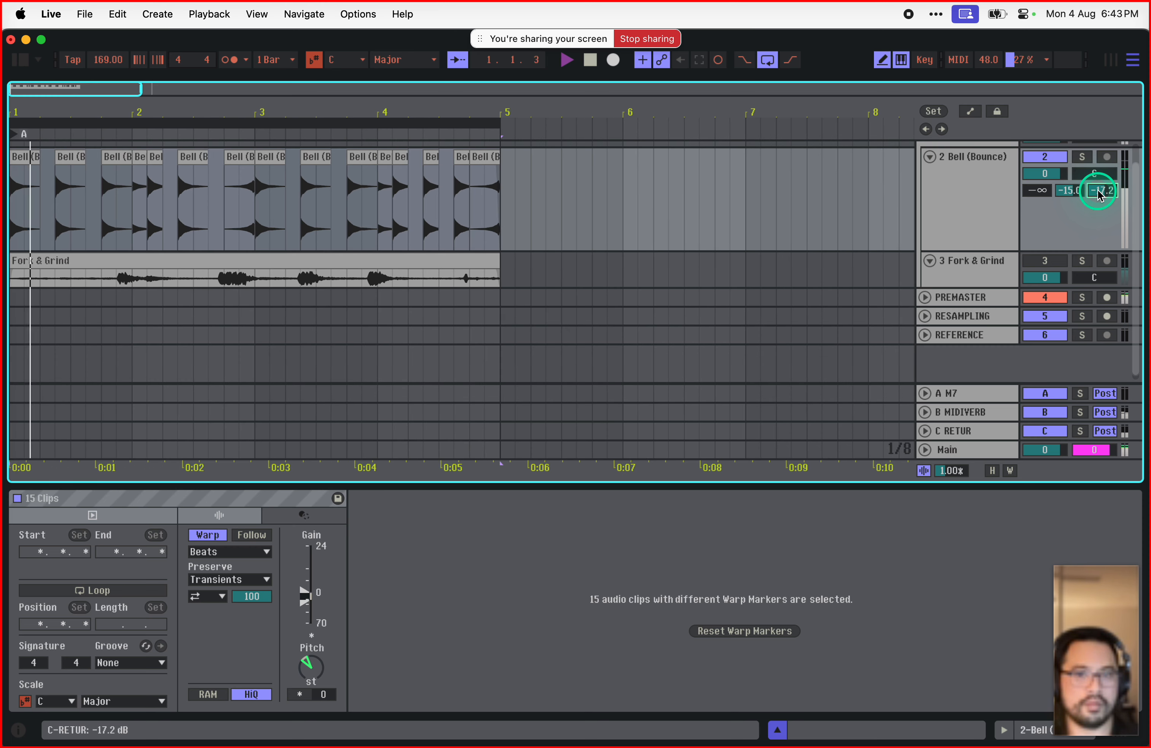
drag(1098, 194, 1100, 237)
drag(1056, 186, 1058, 194)
key(space)
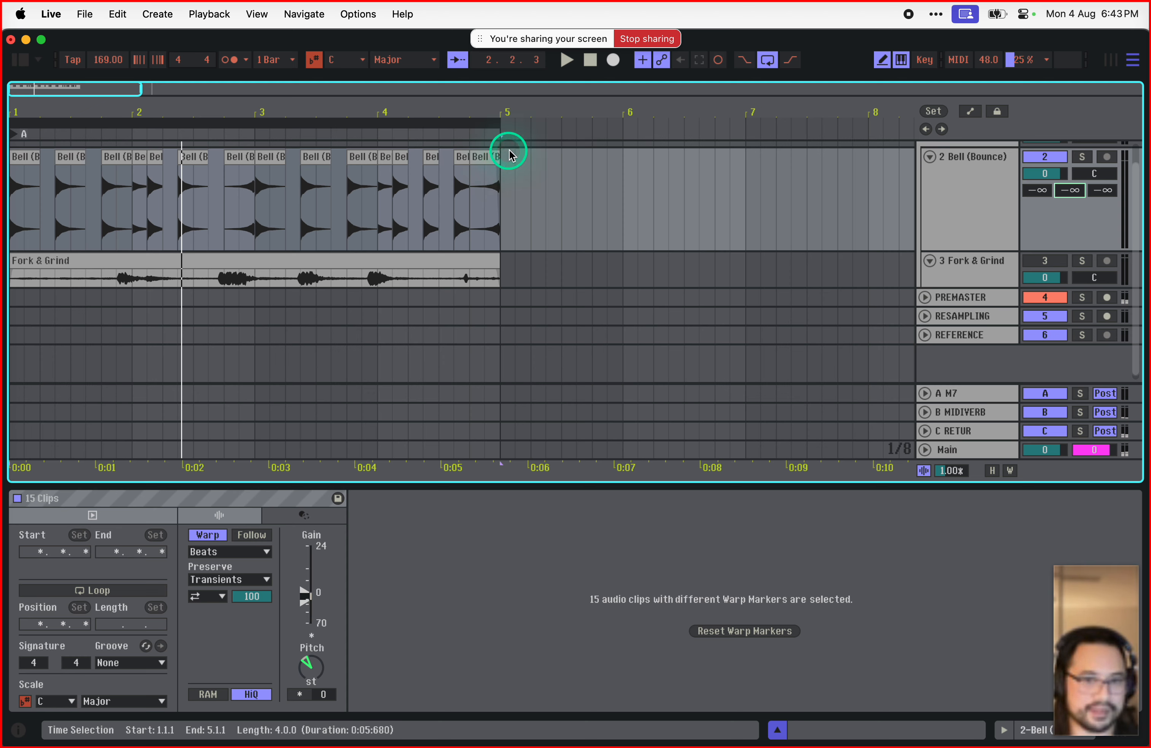
Step: Lower the gain of the Bell clip at 1.4.1 to -2.6 dB
click(67, 161)
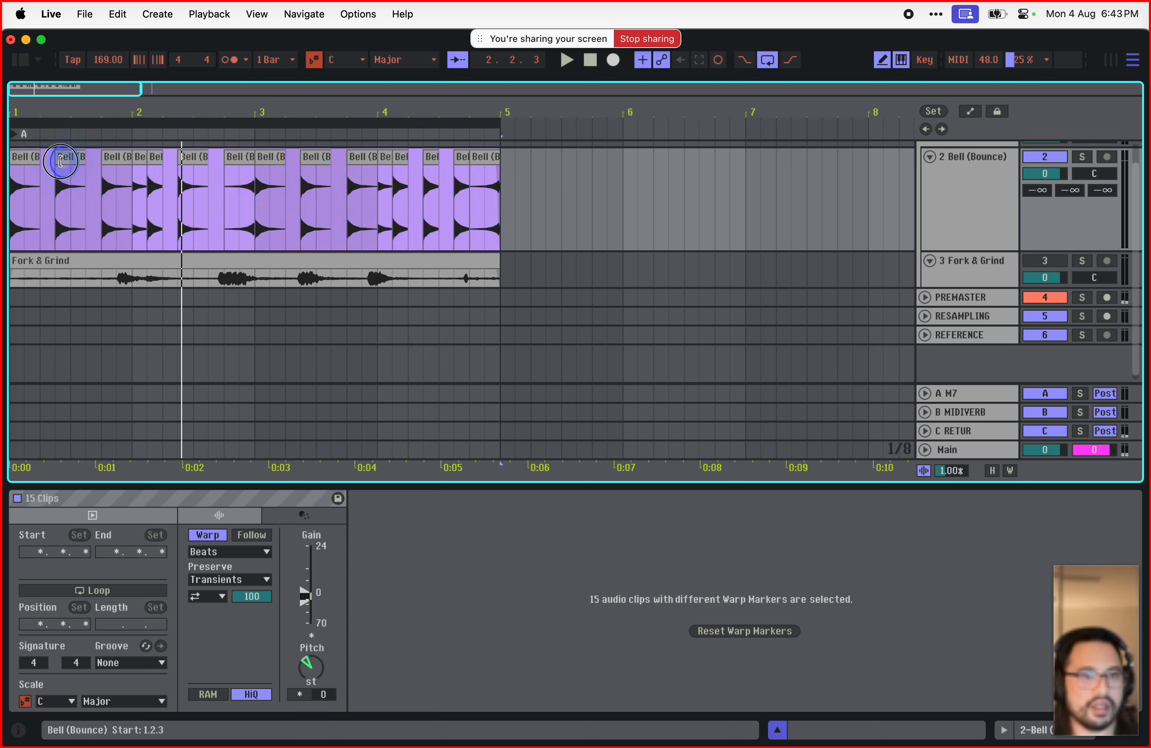
click(115, 157)
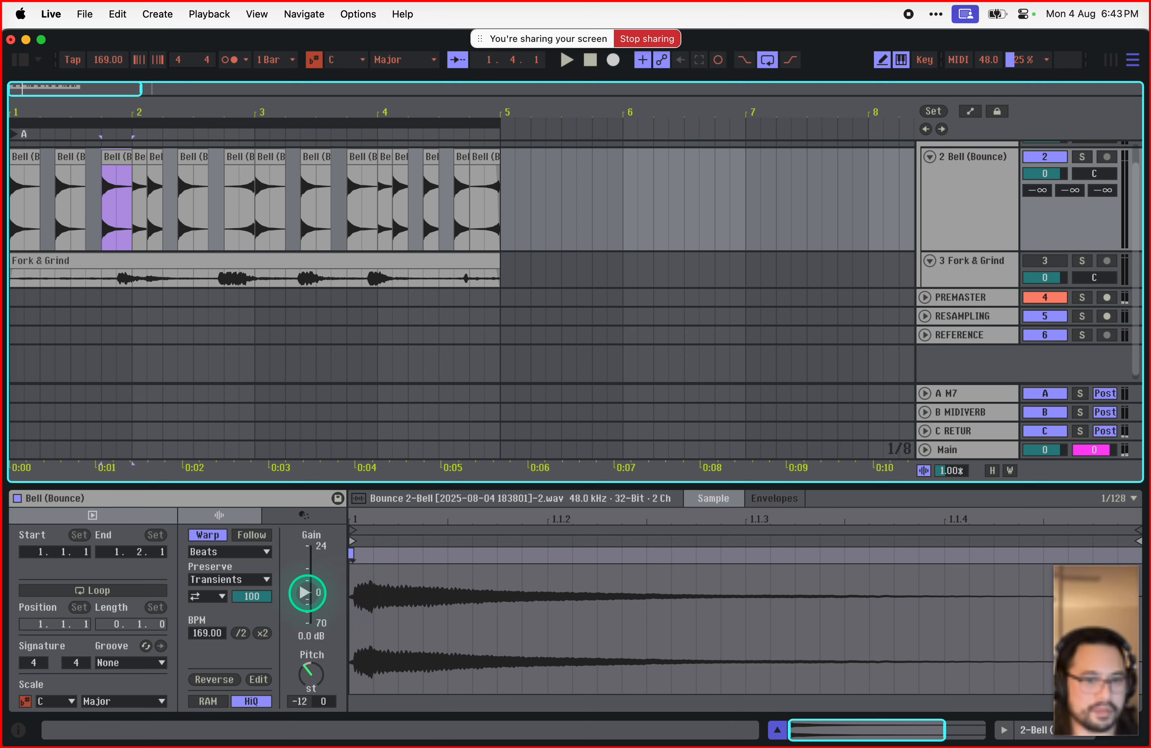
click(305, 593)
Step: Set the gain of the first Bell clip to -2.9 dB and play the pattern
click(26, 193)
click(339, 496)
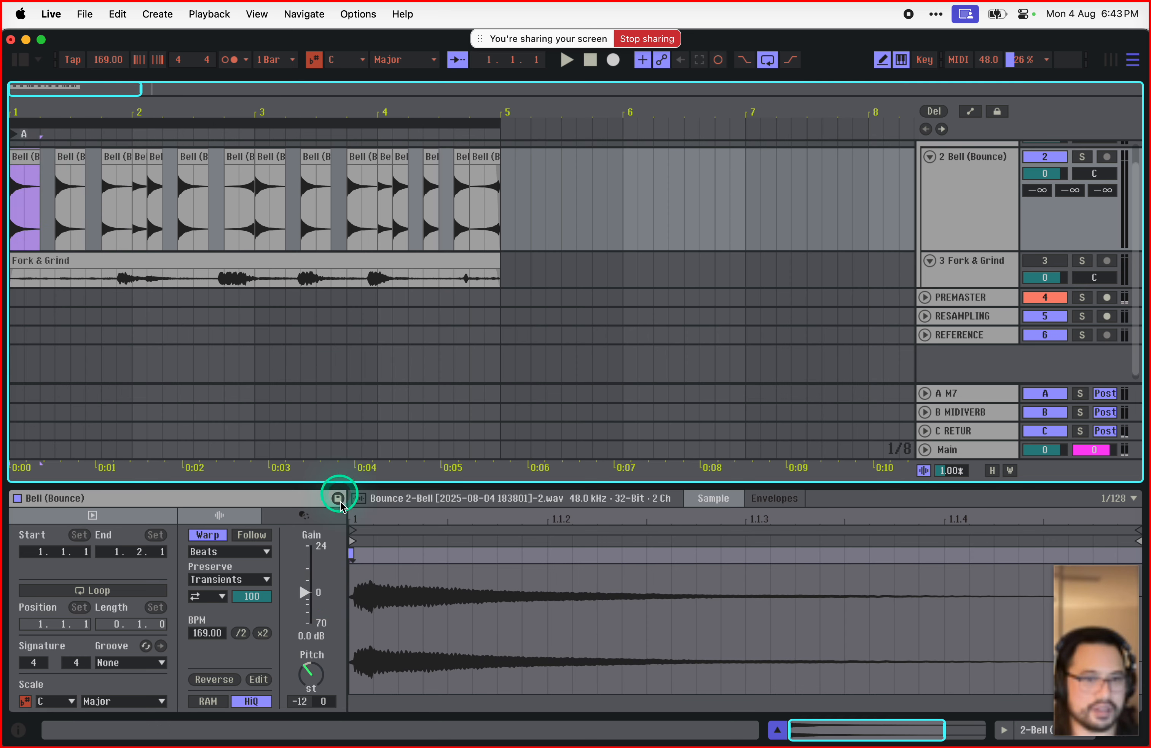
click(297, 593)
drag(306, 617, 305, 594)
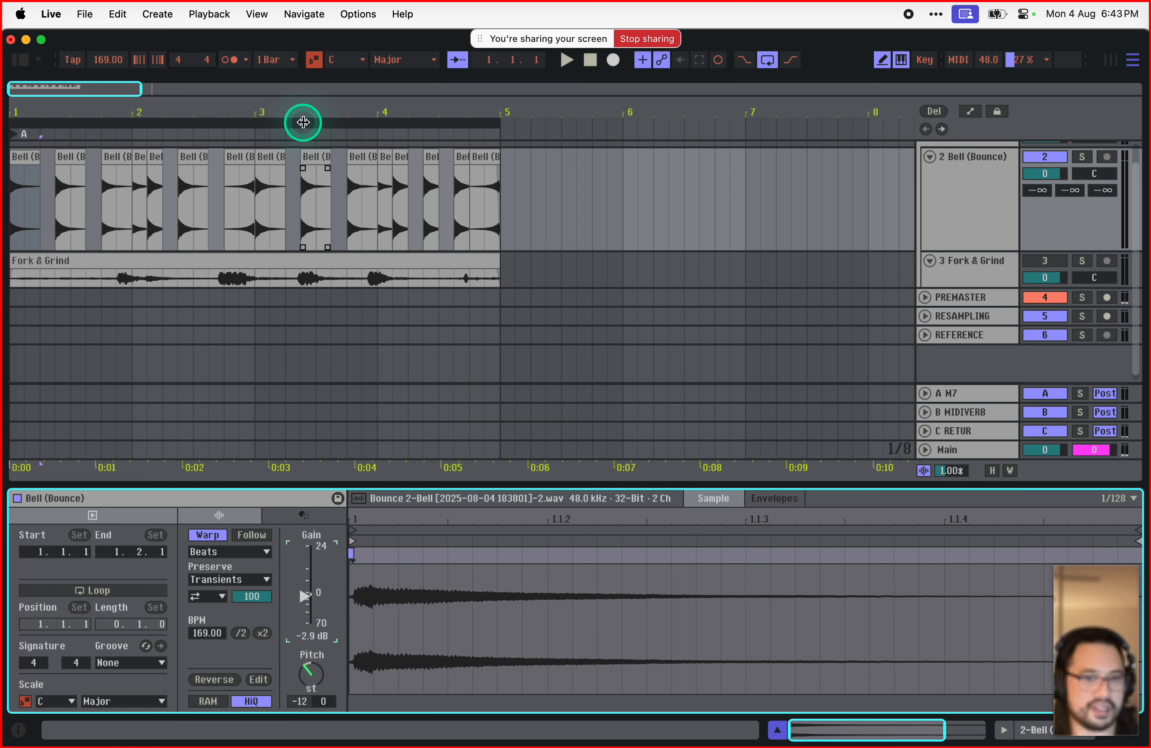
key(space)
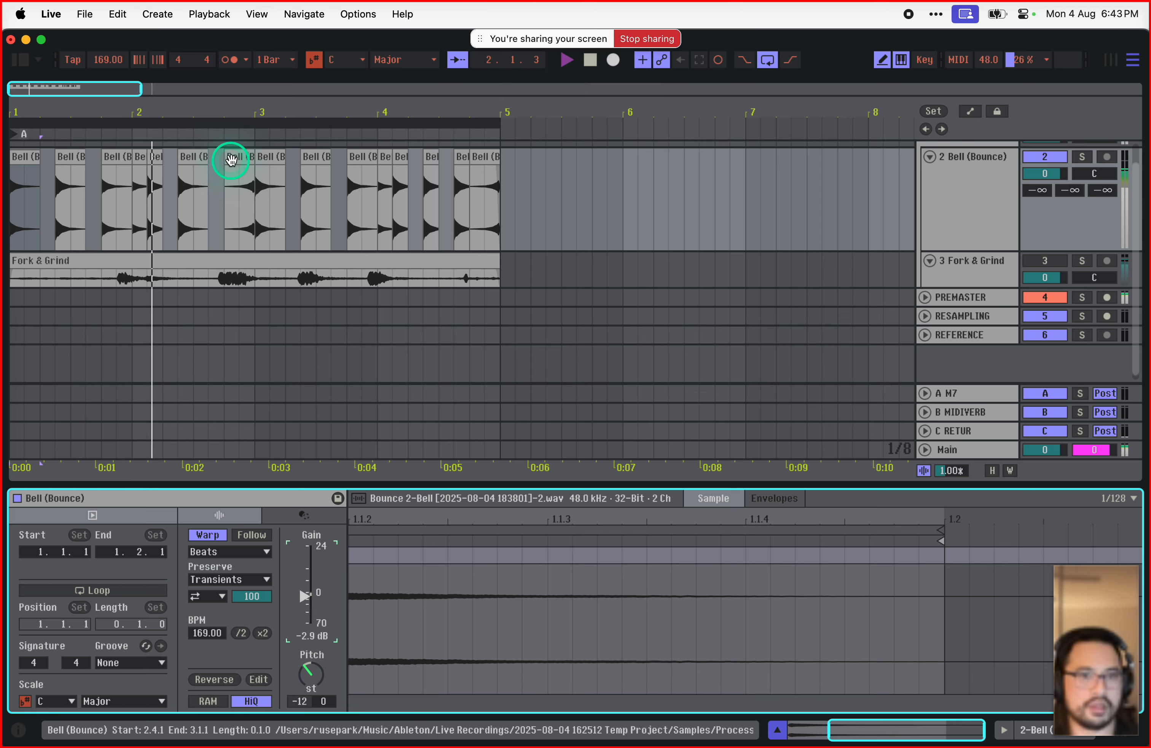
key(space)
key(space)
Step: Adjust the gain of the Bell clip at 2.2.3, trying 3.2 dB before lowering it again, and replay from the first clip
click(184, 159)
drag(304, 591, 305, 586)
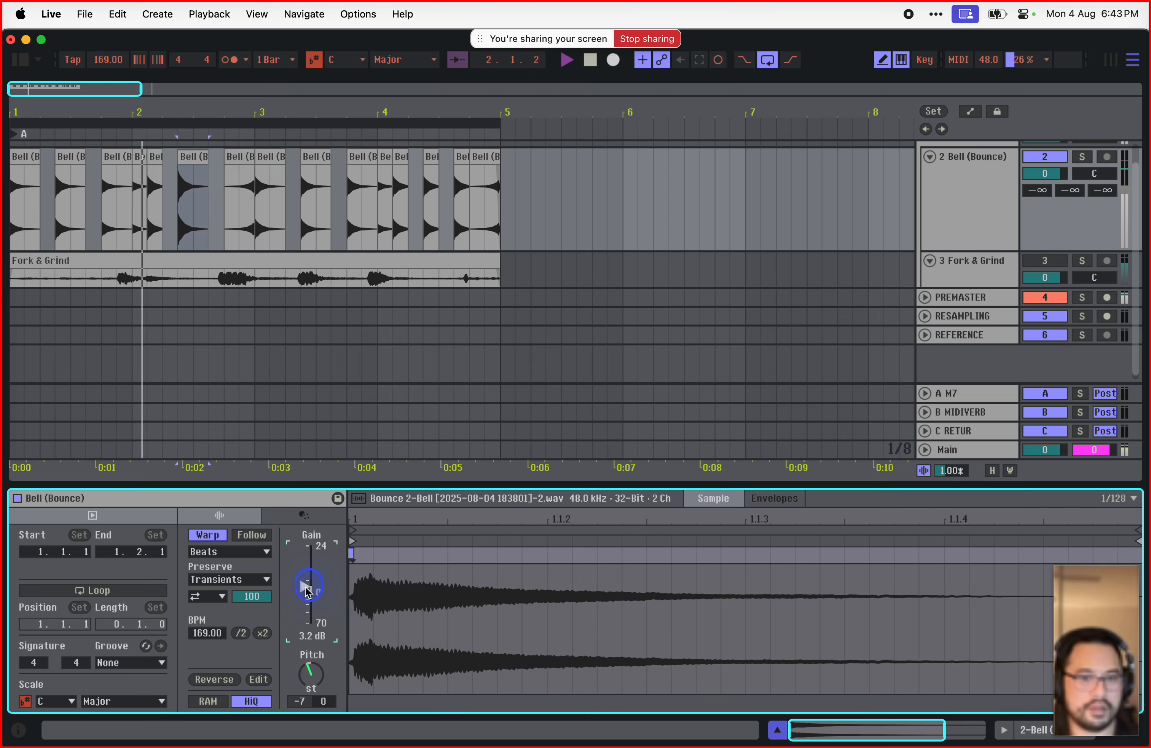
key(space)
drag(303, 587, 305, 591)
key(space)
key(space)
key(space)
click(20, 161)
key(space)
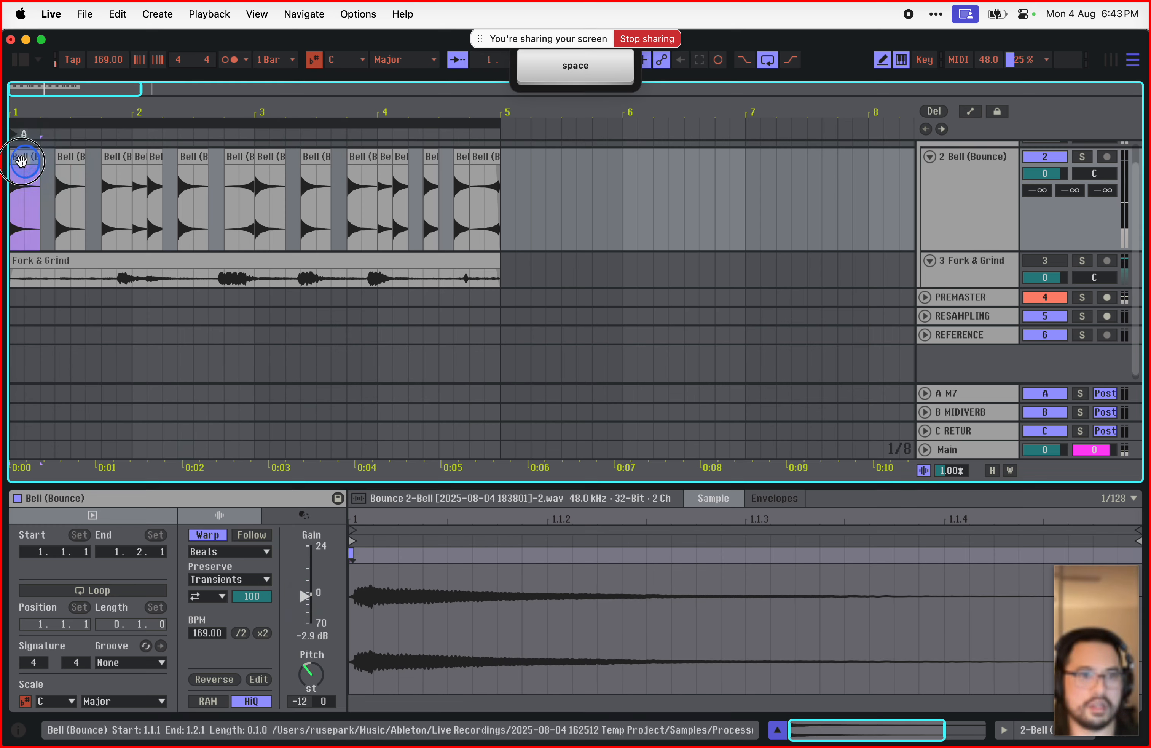
Step: Lower the gain of the Bell clip at 1.4.1 a little further and play the pattern from the first clip
click(120, 161)
key(space)
key(space)
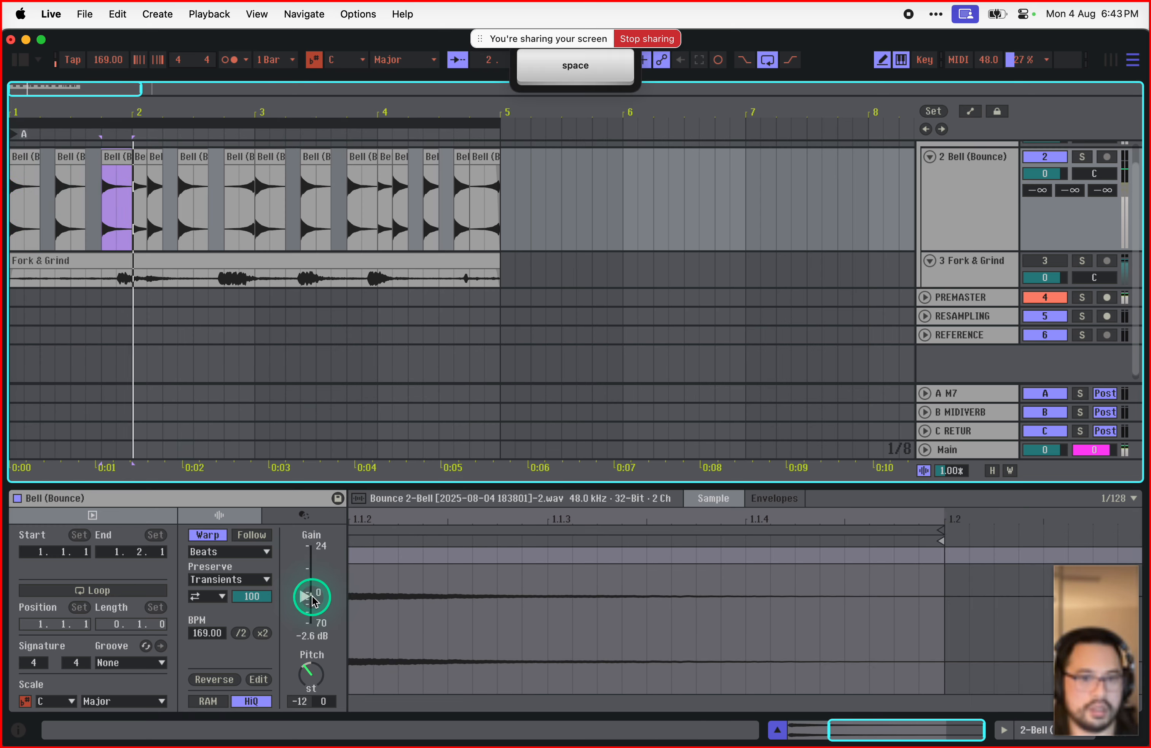
drag(307, 596, 305, 599)
key(space)
key(space)
click(42, 166)
key(space)
key(space)
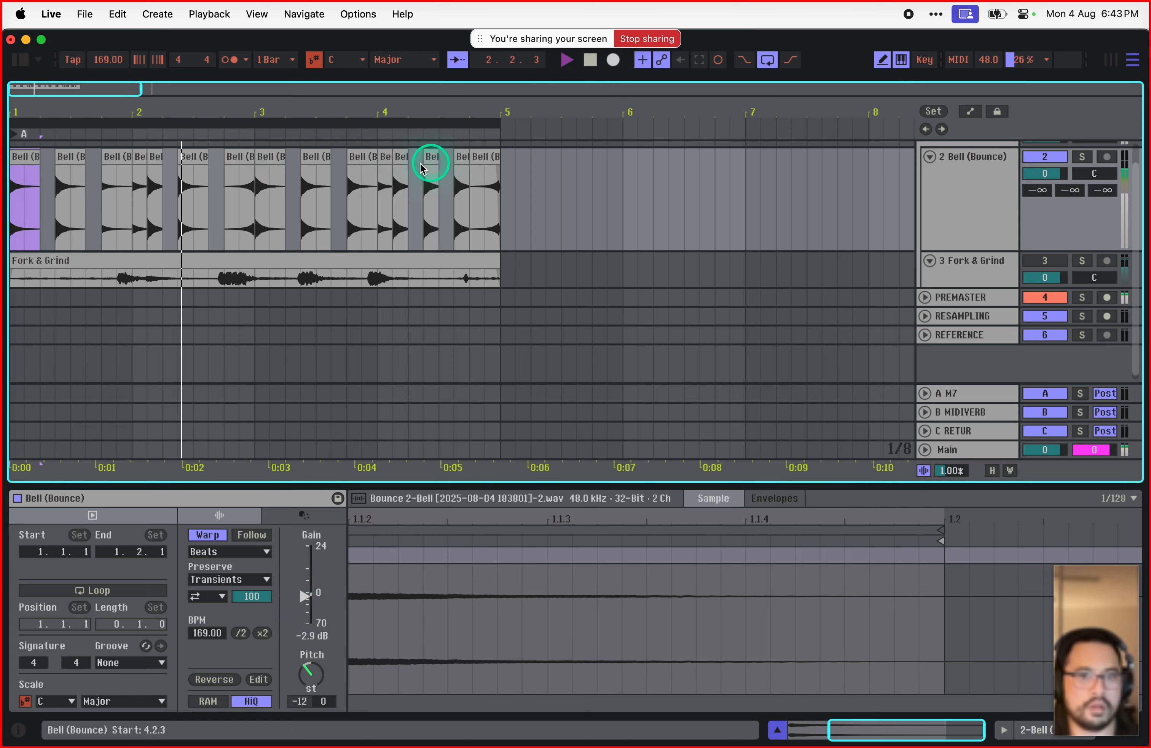
Step: Set the gain of the Bell clip at 3.4.1 to -4.2 dB during playback
click(360, 161)
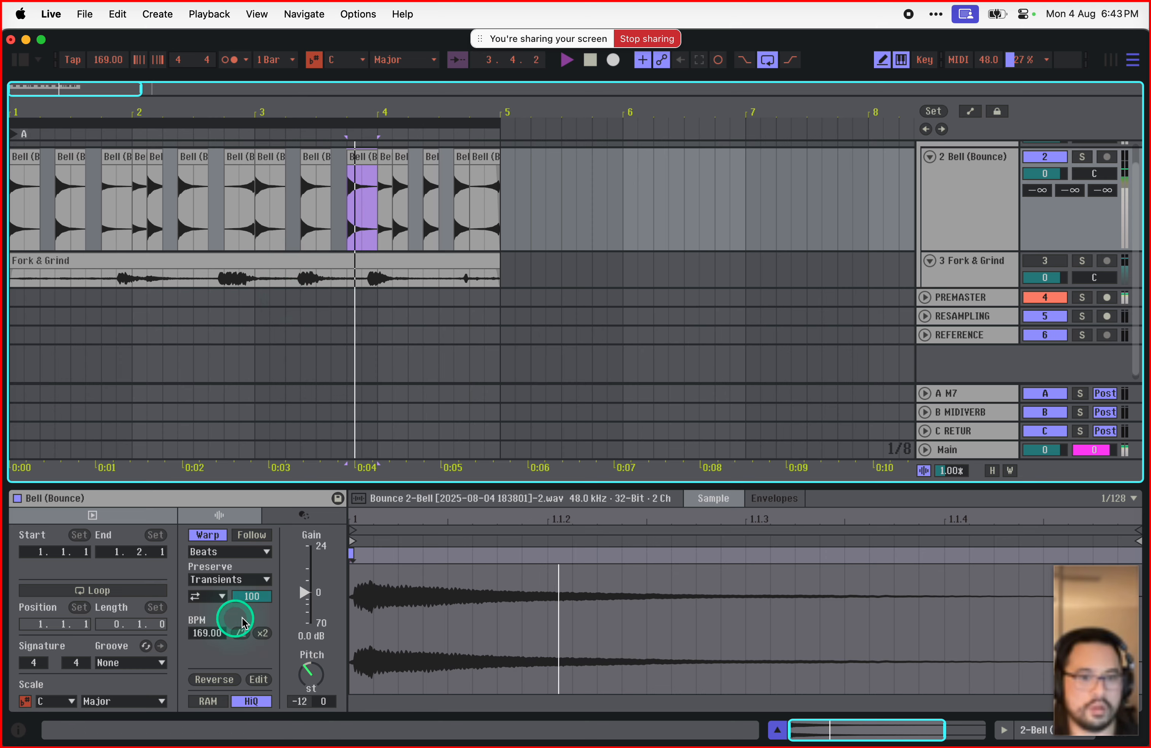
drag(303, 593, 304, 599)
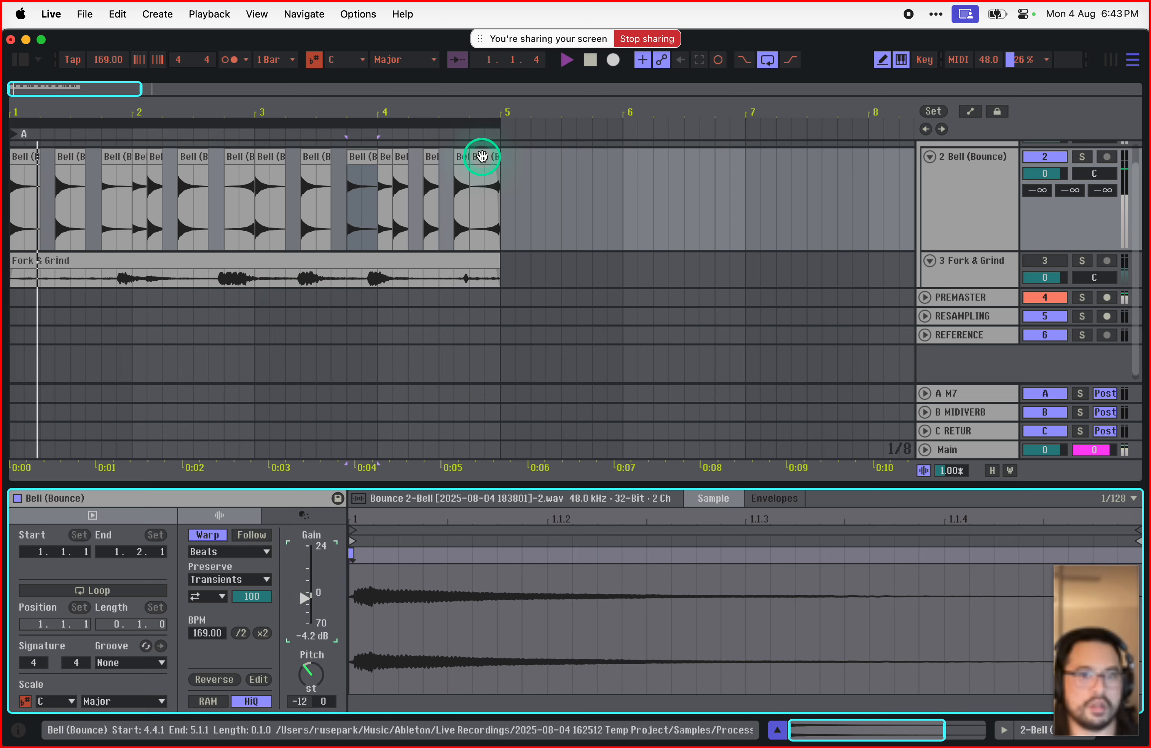
click(455, 155)
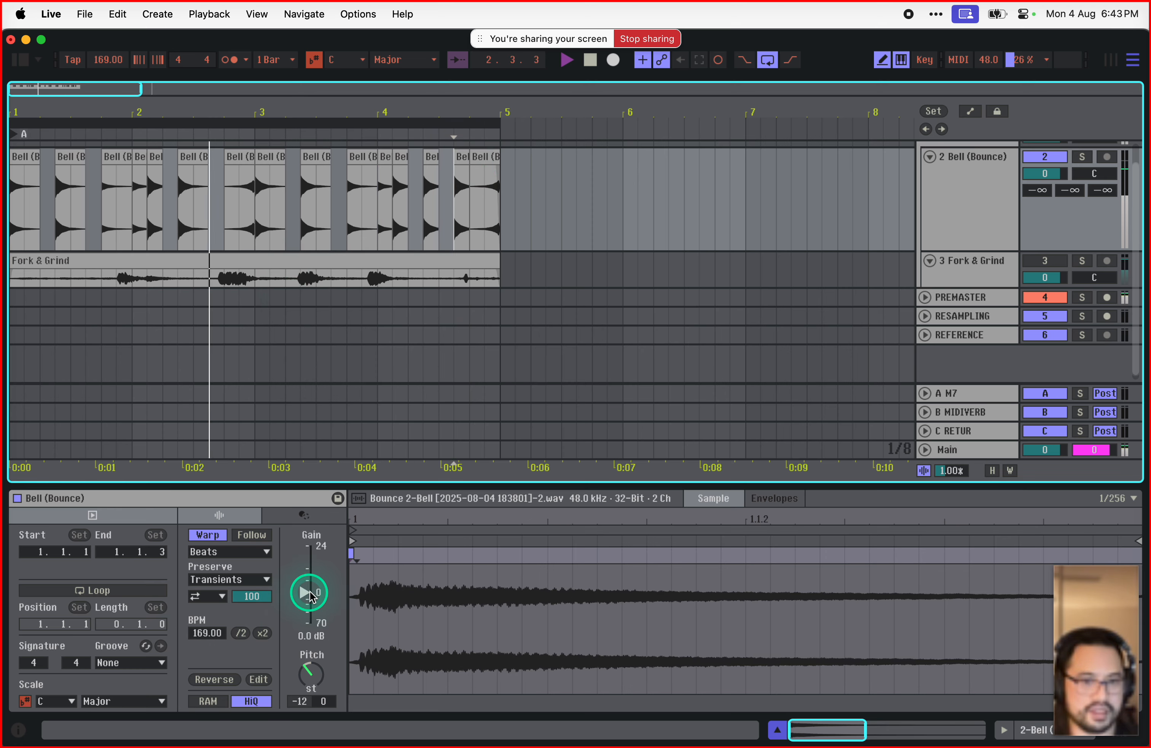
Step: Set the gain of the short Bell clip at 4.1.3 to -3.3 dB, stop playback, and select the first Bell clip
click(399, 159)
drag(308, 588, 314, 597)
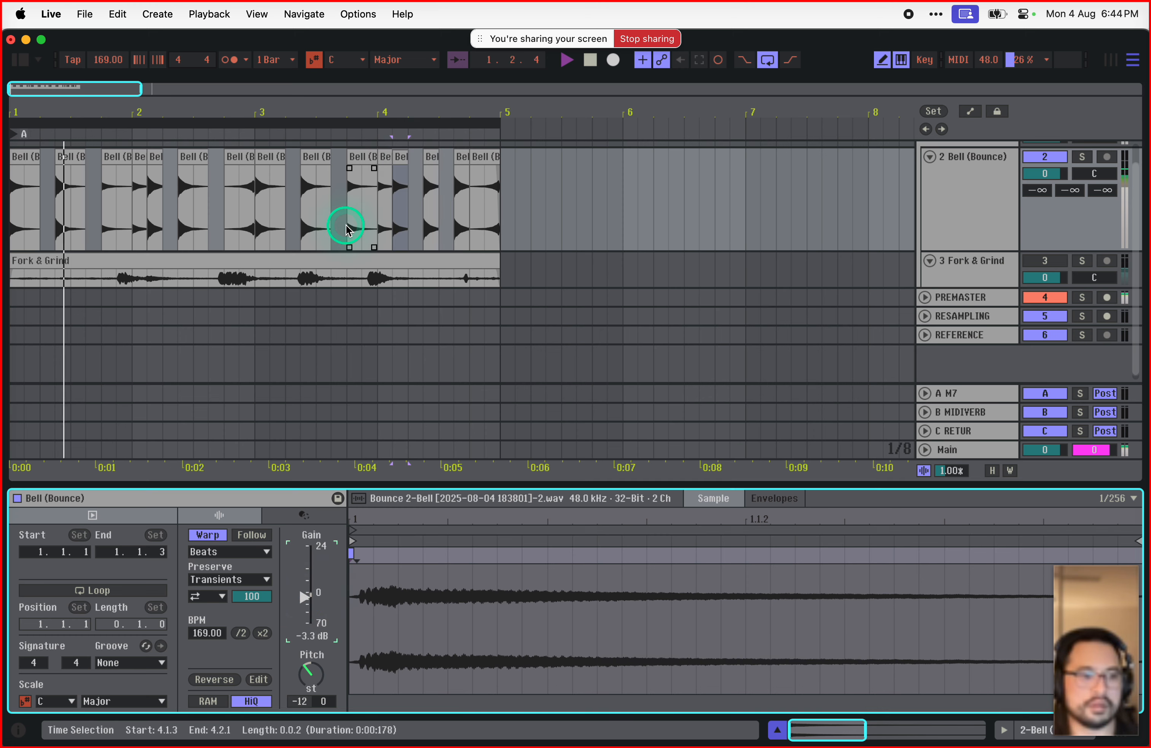
key(space)
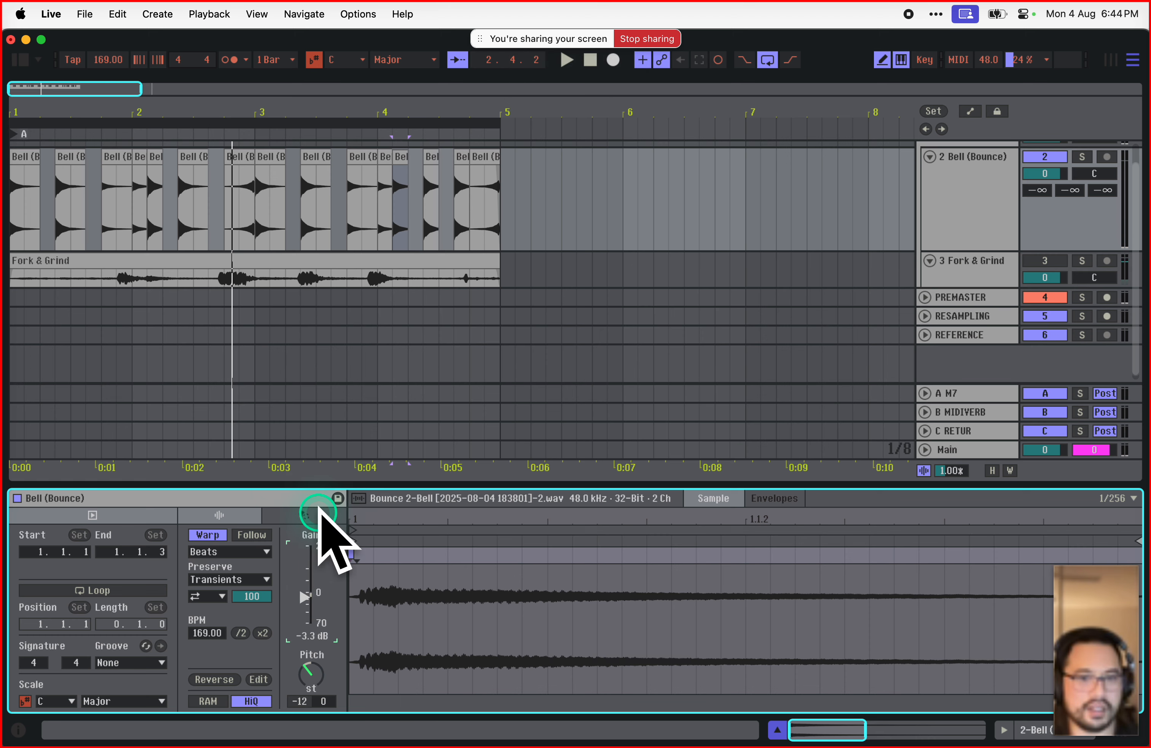
click(22, 158)
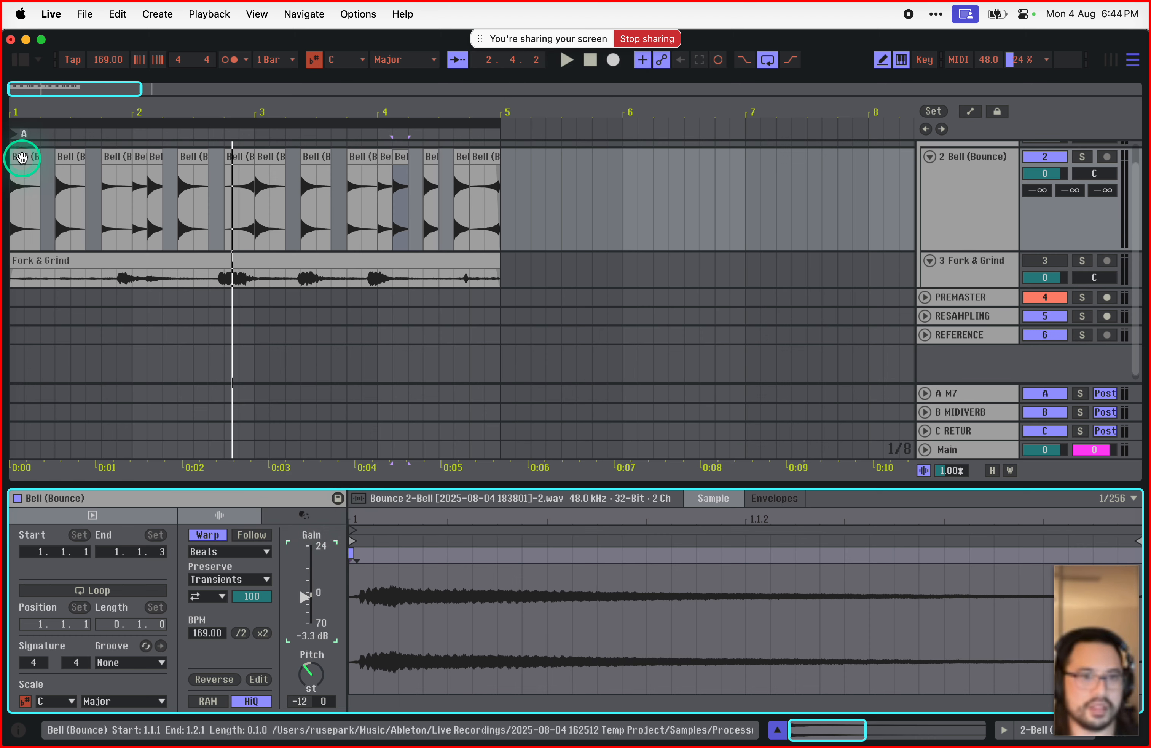
click(21, 158)
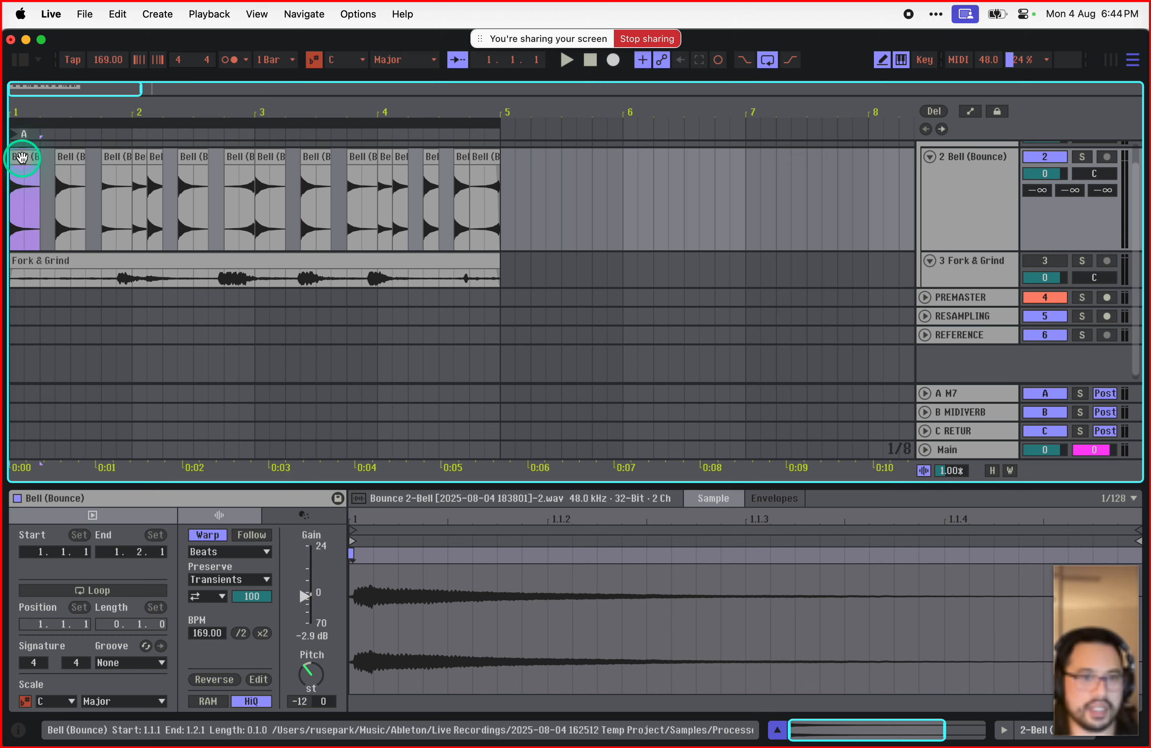
Step: Collapse the clip detail view and reopen it for the first Bell clip
click(368, 542)
drag(381, 484, 369, 735)
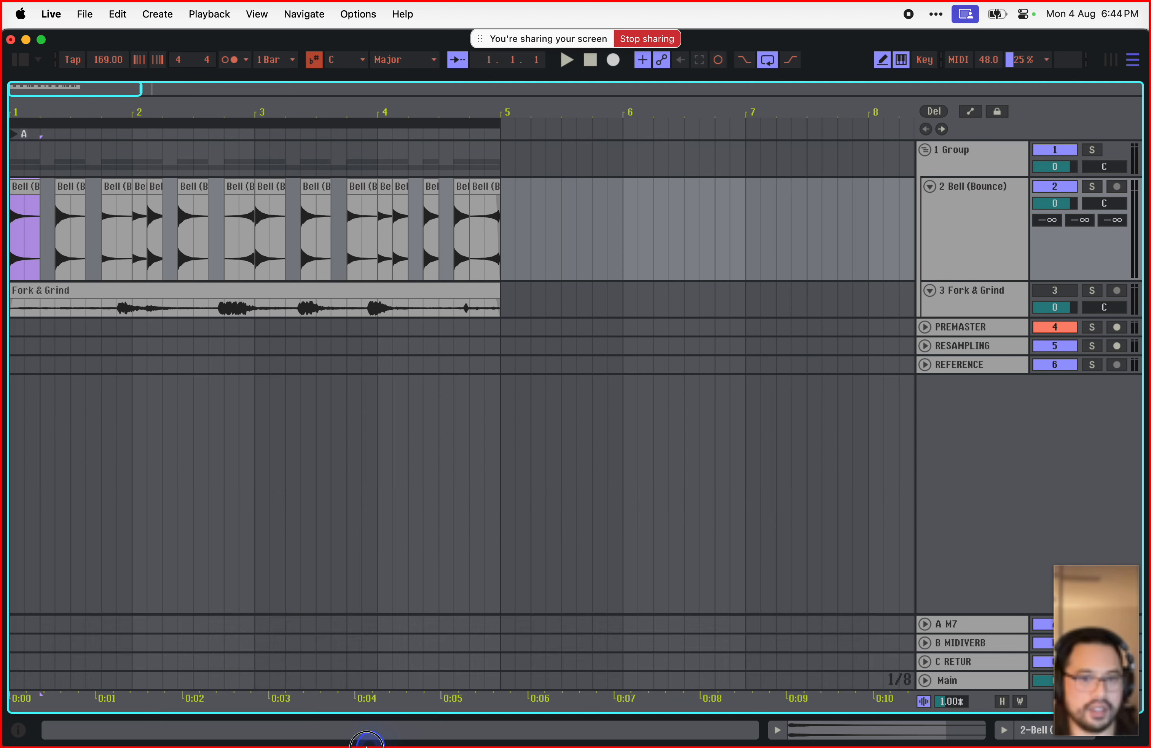
click(27, 187)
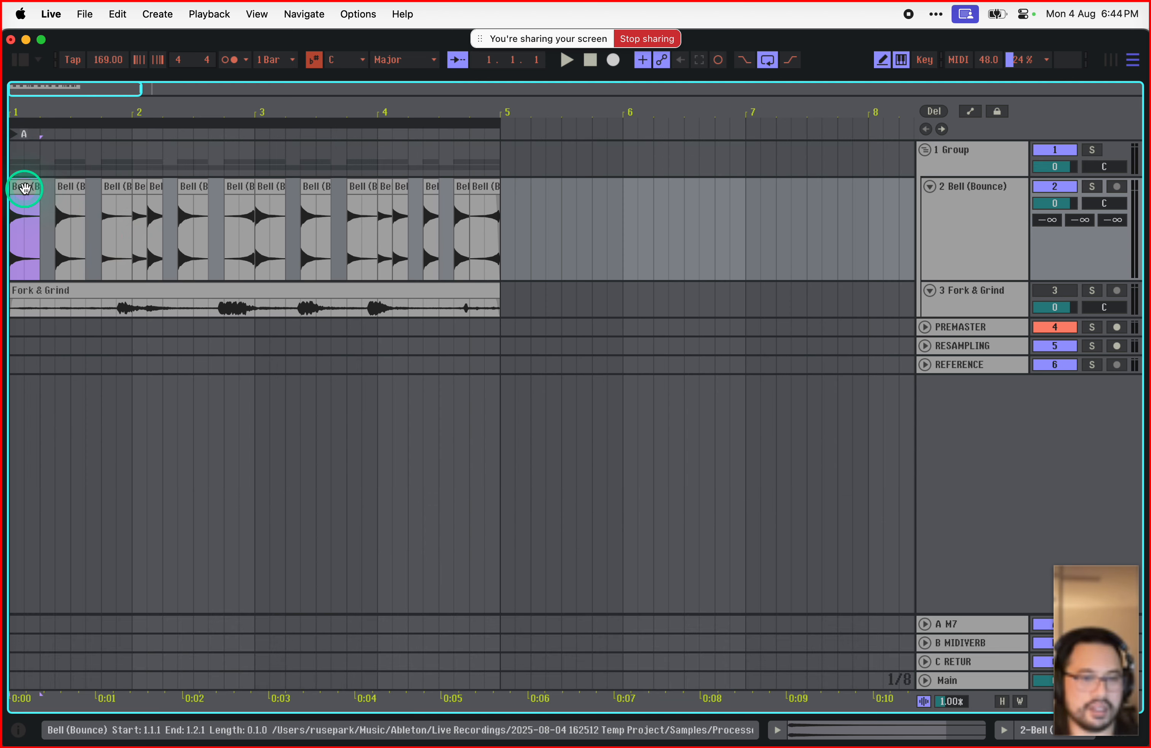
double_click(24, 187)
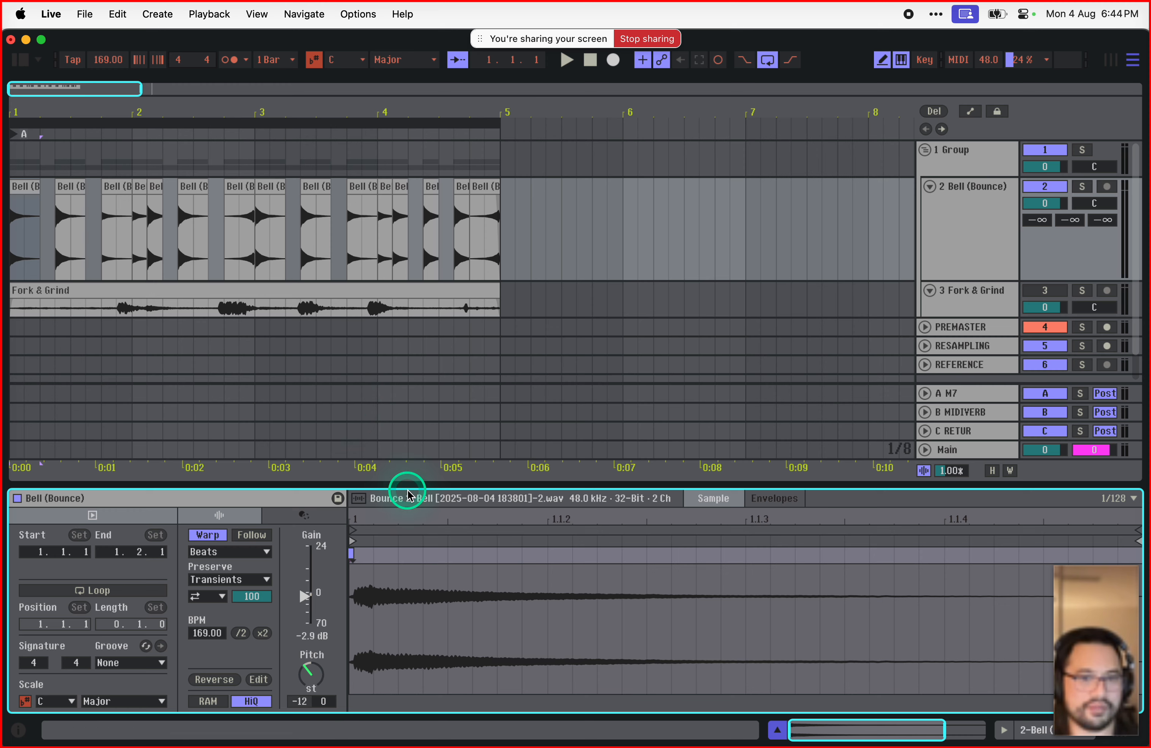
Step: Enlarge the clip detail view to full height, return it to normal size, and collapse it again
drag(409, 486, 451, 80)
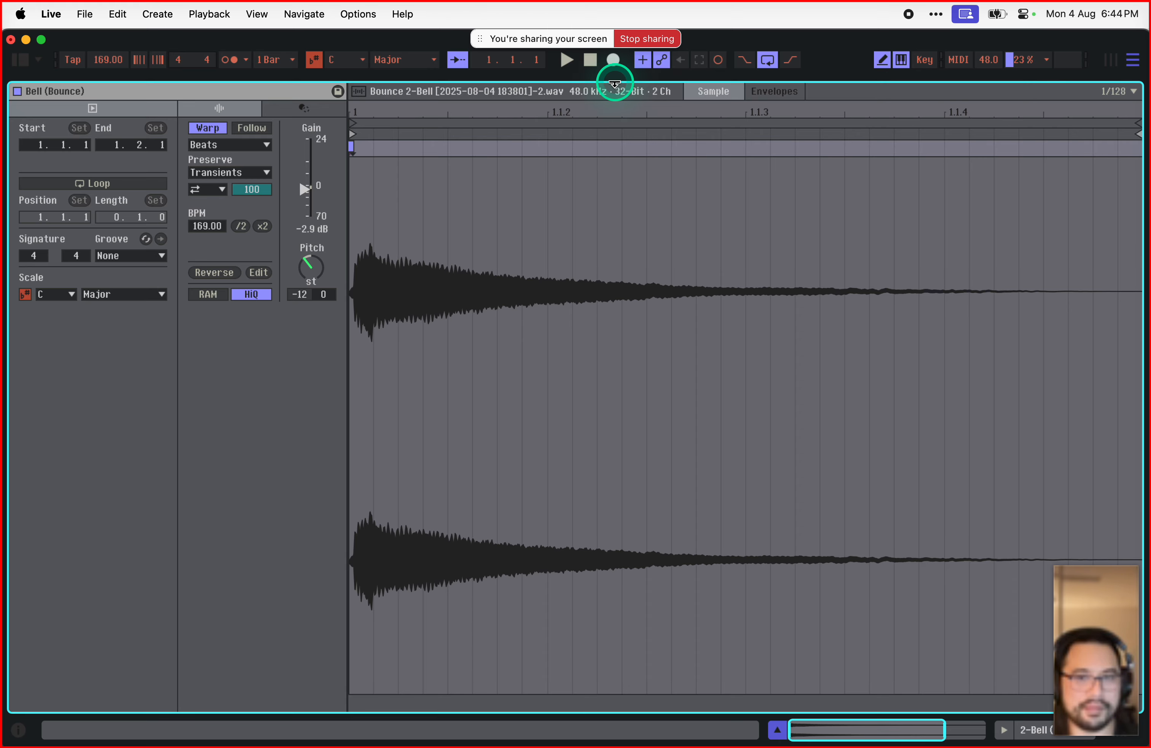
drag(621, 83, 499, 743)
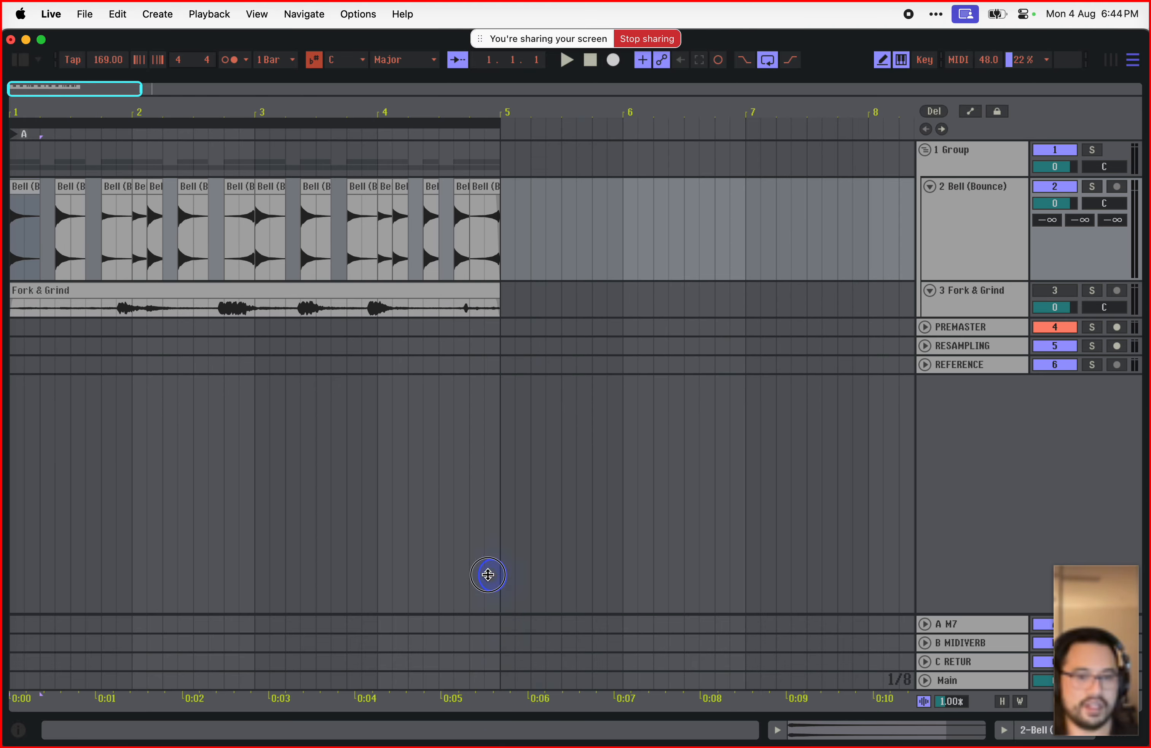
drag(488, 575, 470, 500)
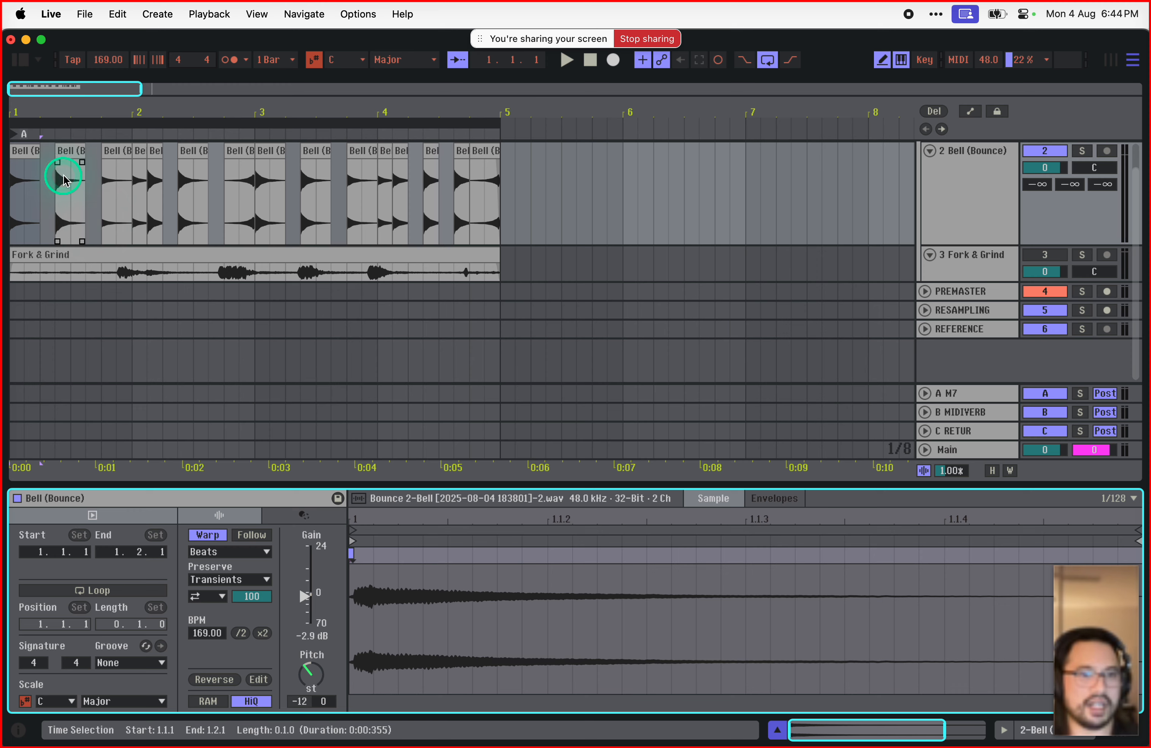
drag(285, 486, 280, 740)
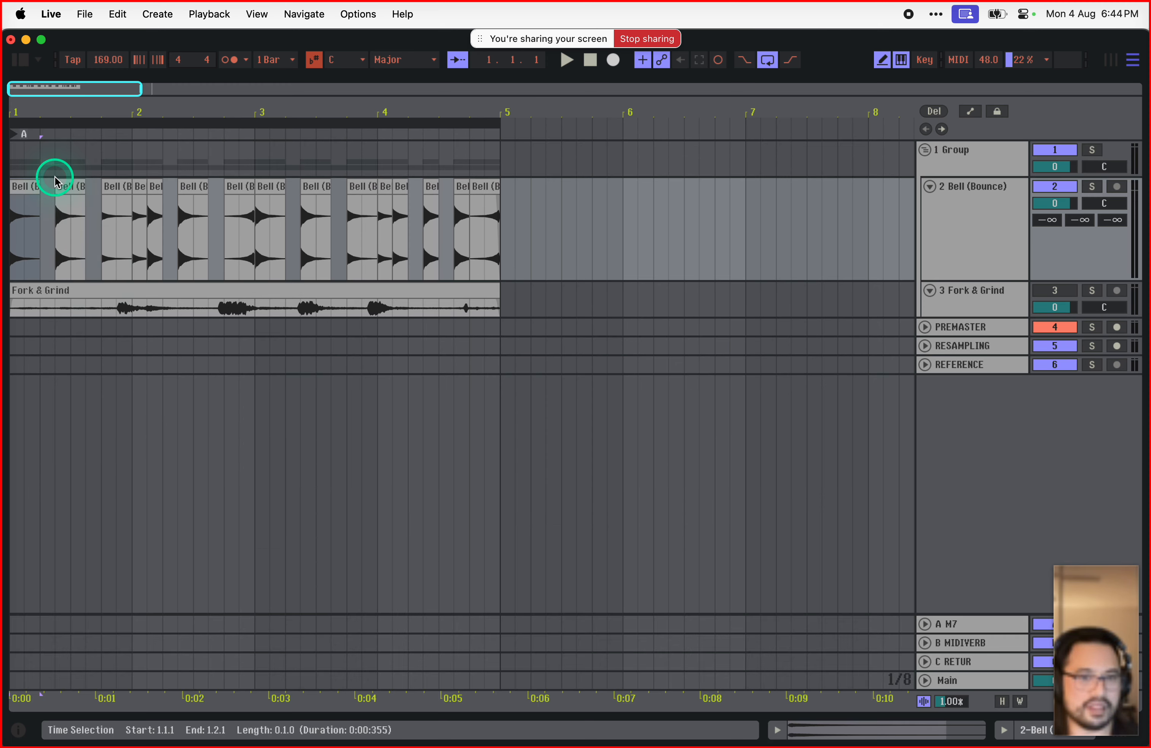
Step: Open the clip details of the Fork & Grind clip and switch them to the first Bell clip
click(48, 208)
click(36, 189)
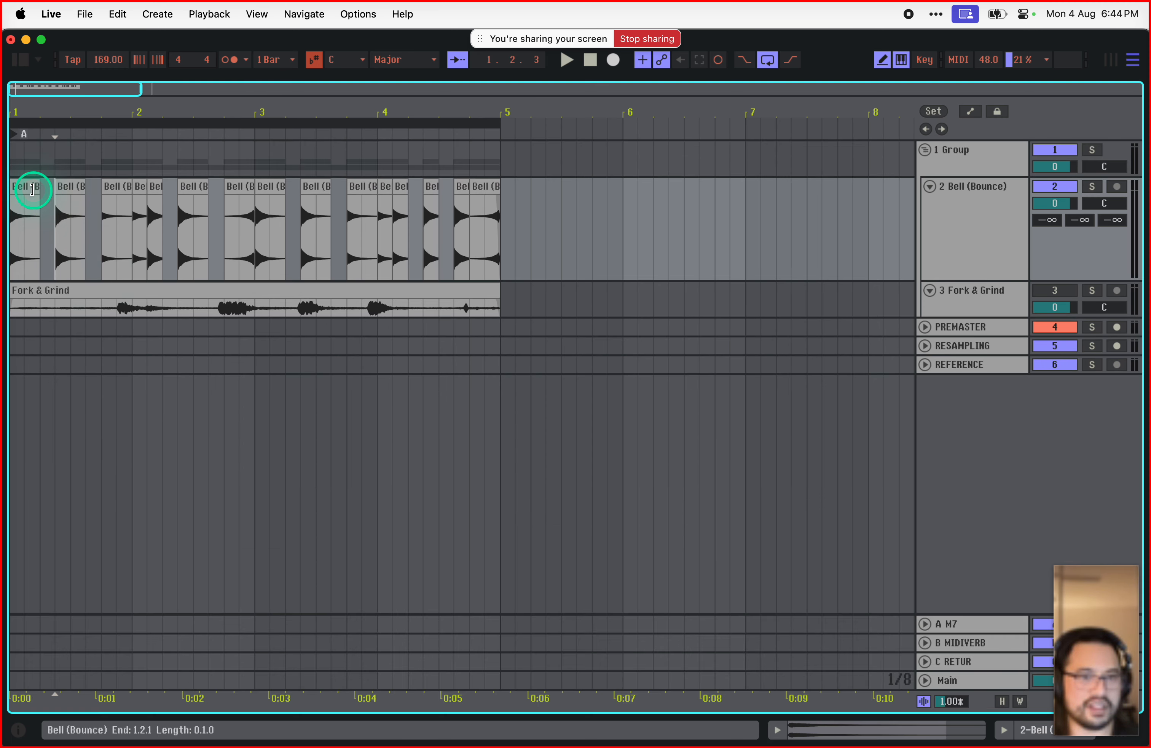
click(121, 296)
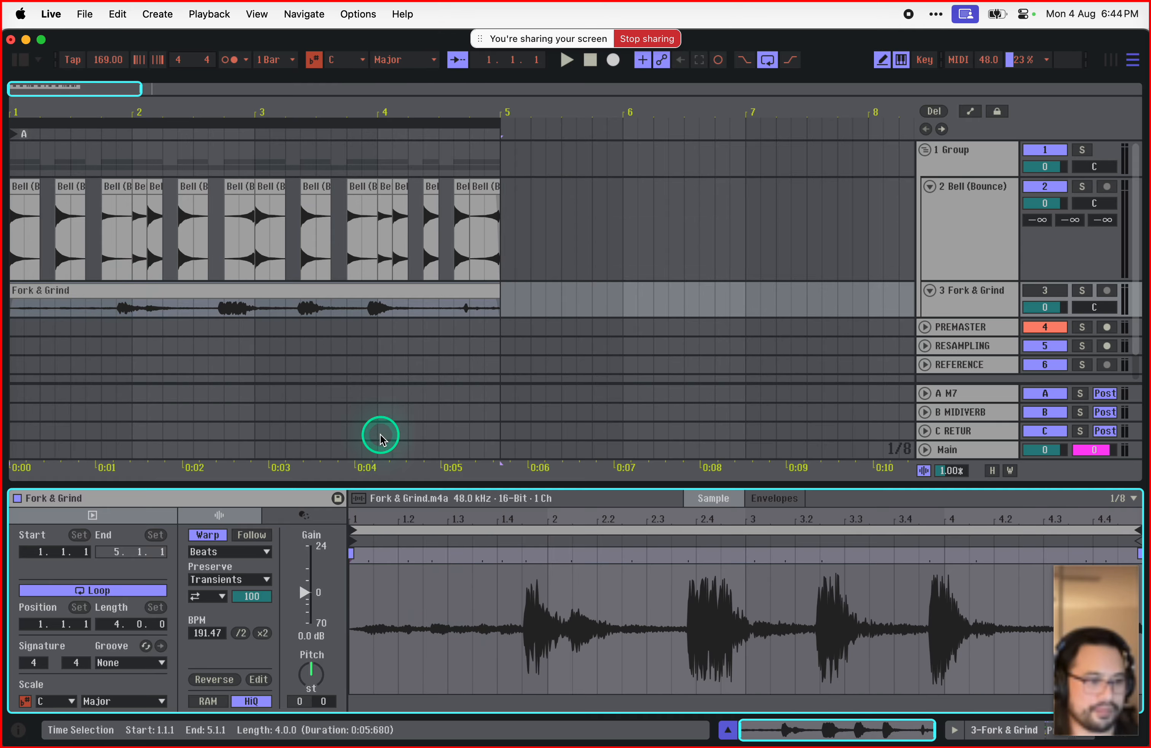
click(30, 187)
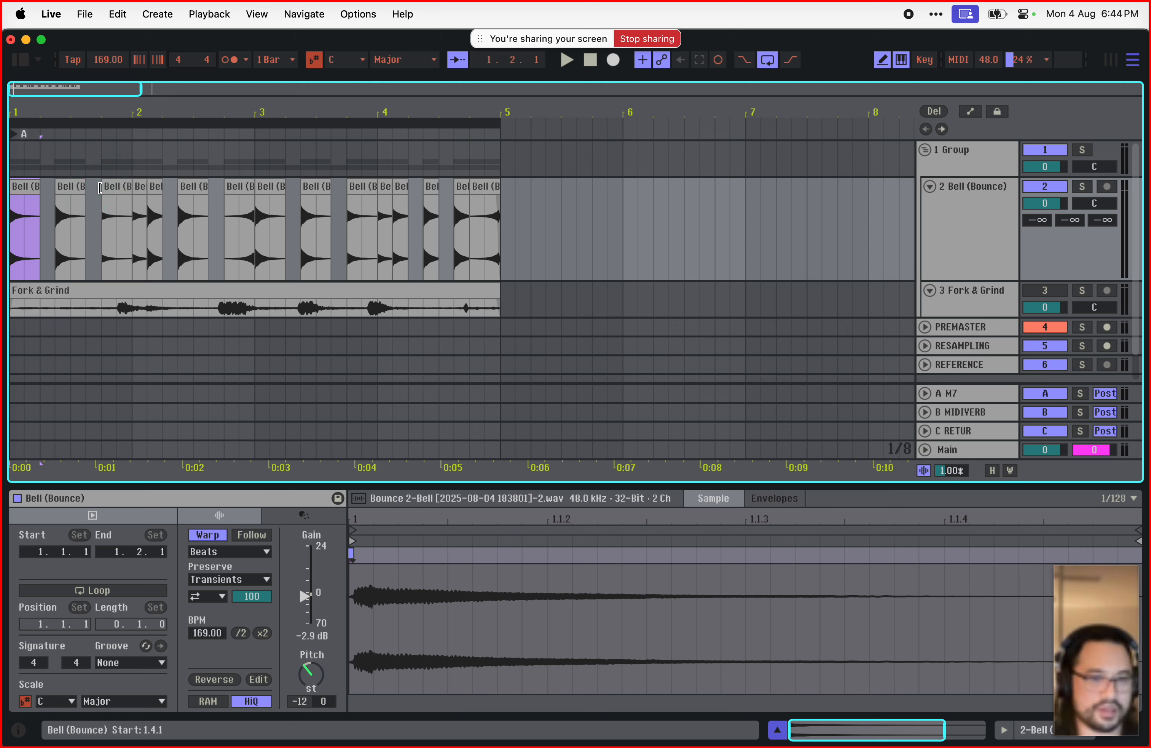
click(135, 184)
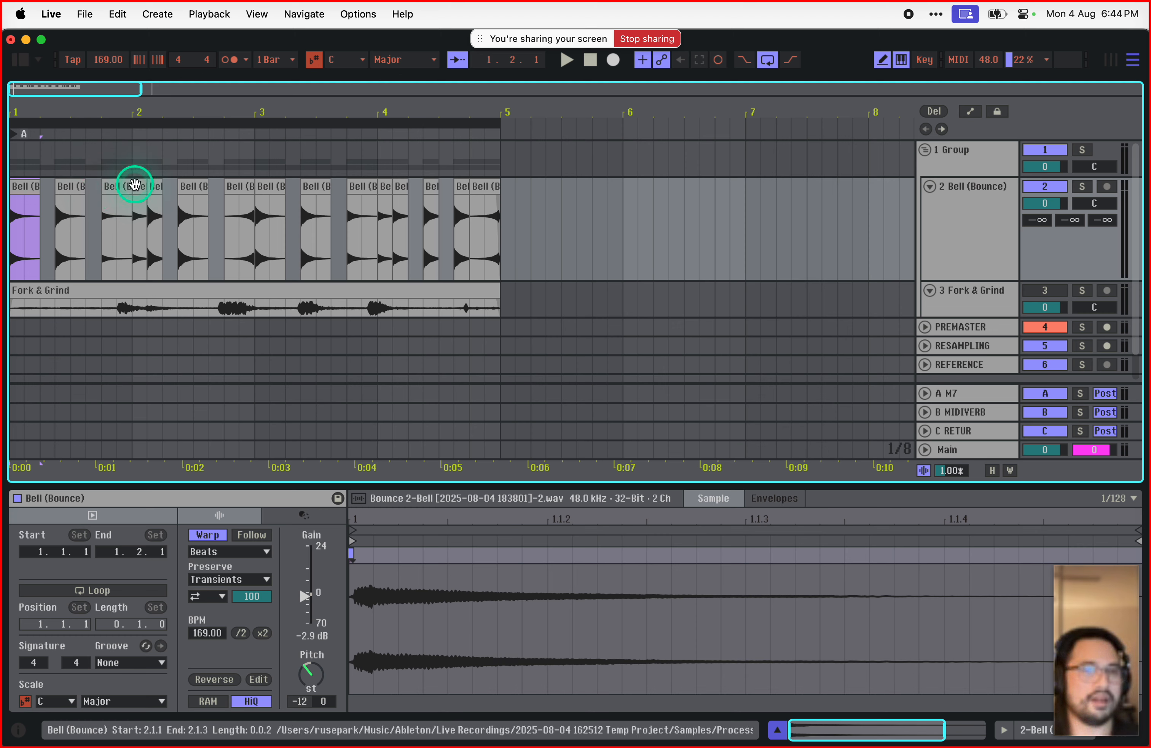
click(139, 172)
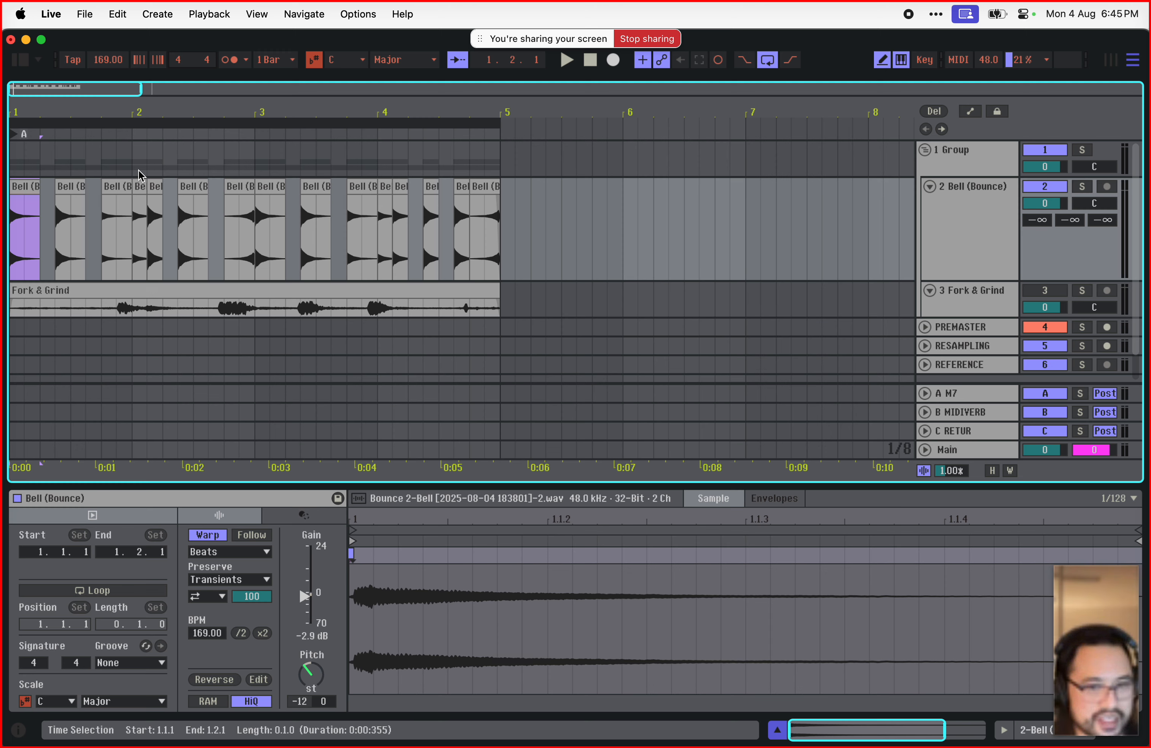
click(415, 168)
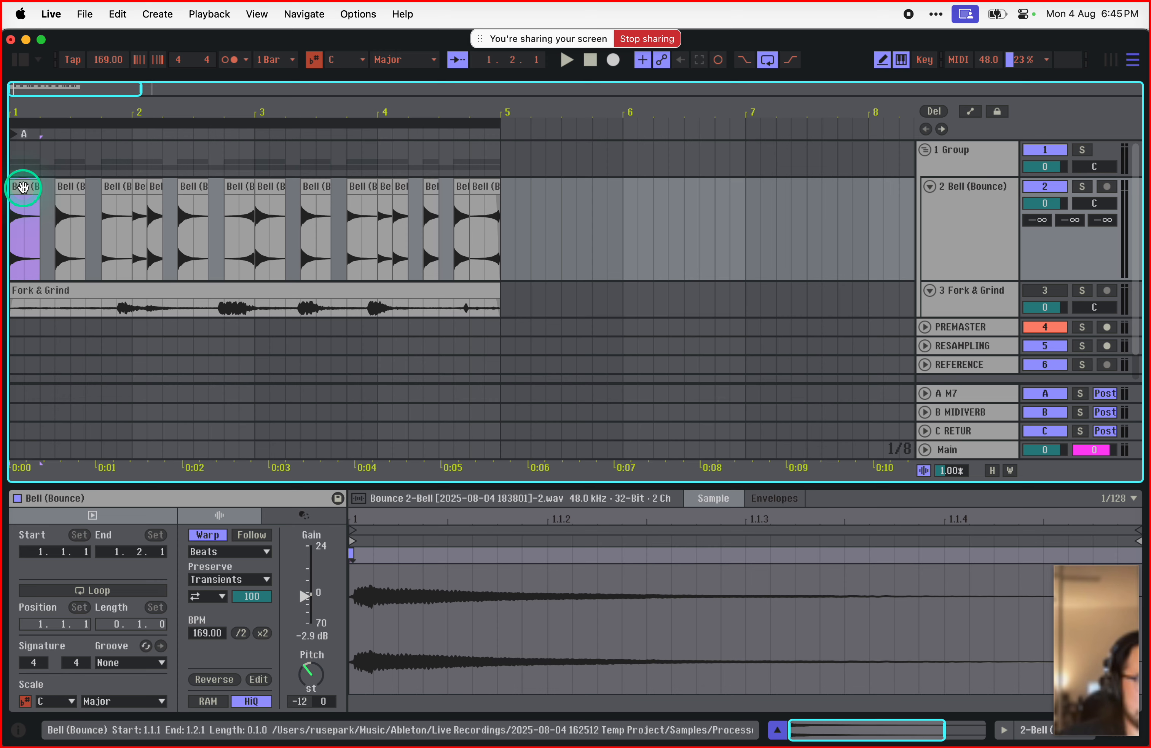
Step: Place the insert marker inside the first Bell clip and toggle grid snapping off and back on
drag(28, 97, 30, 87)
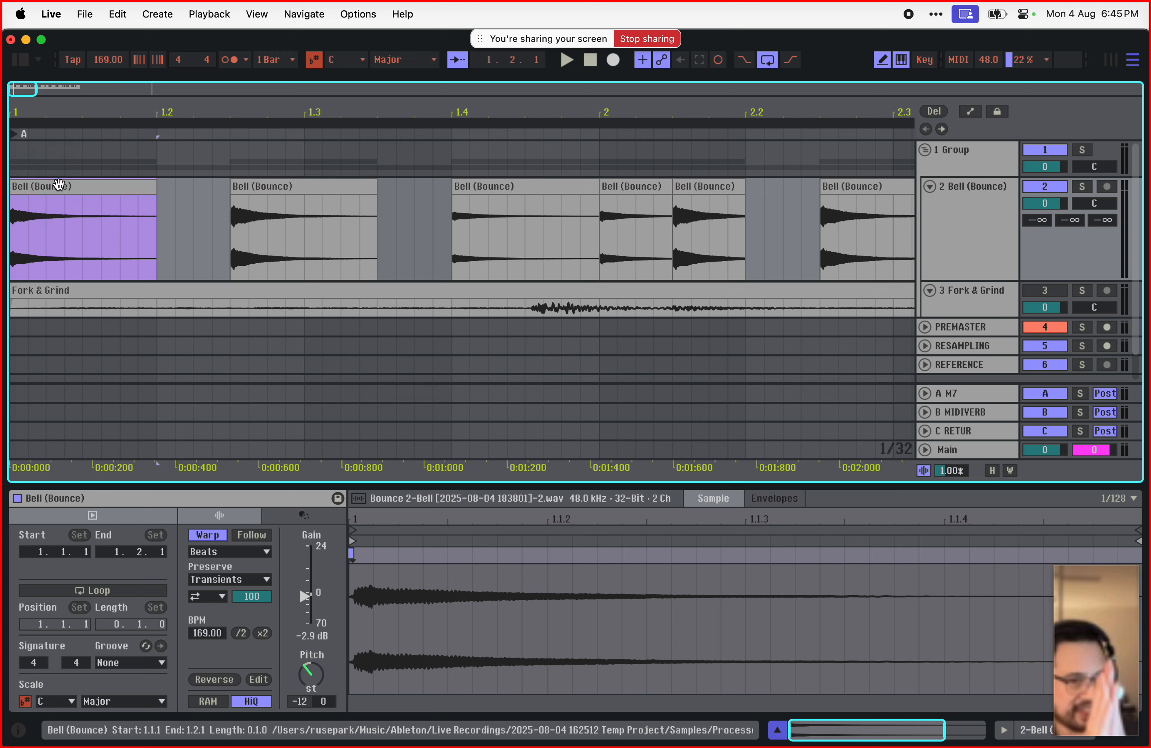
click(103, 225)
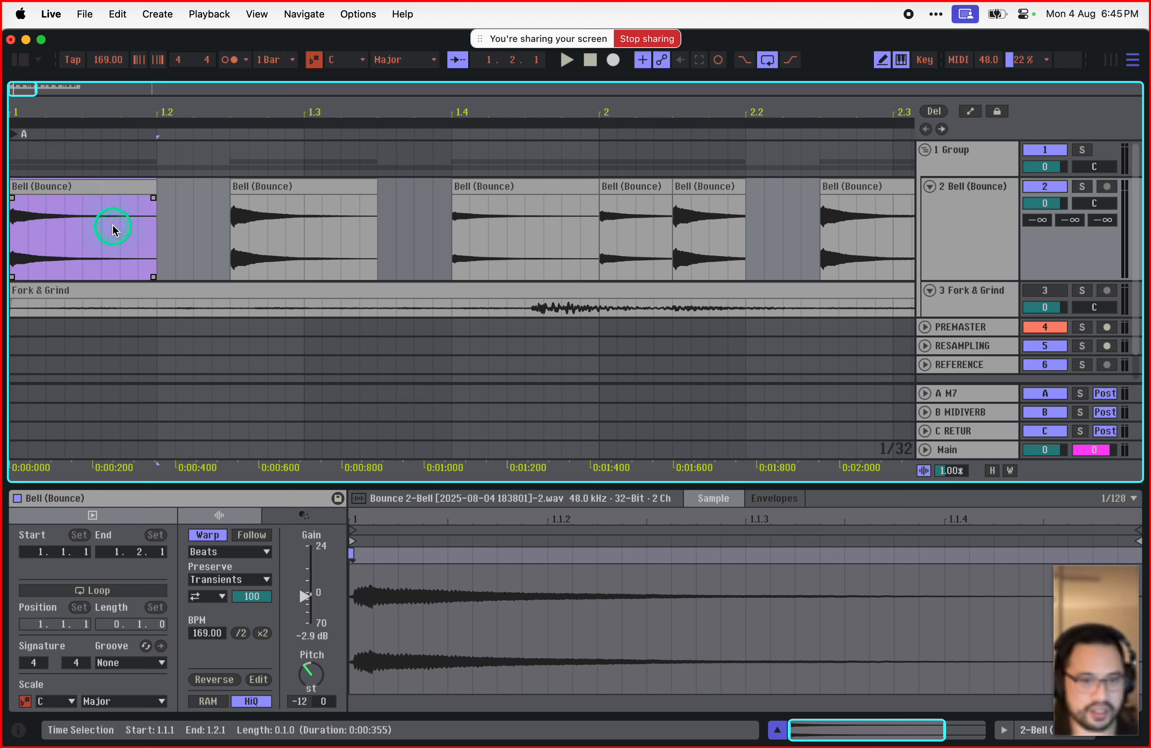
key(super+4)
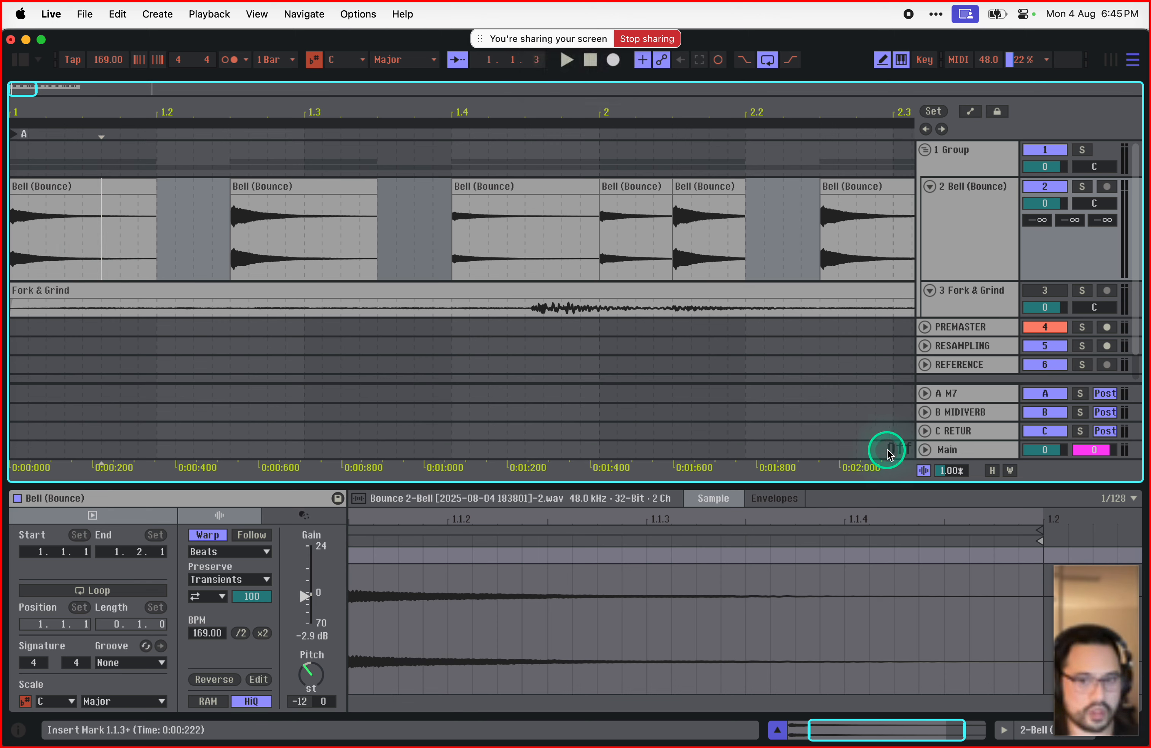
key(super+4)
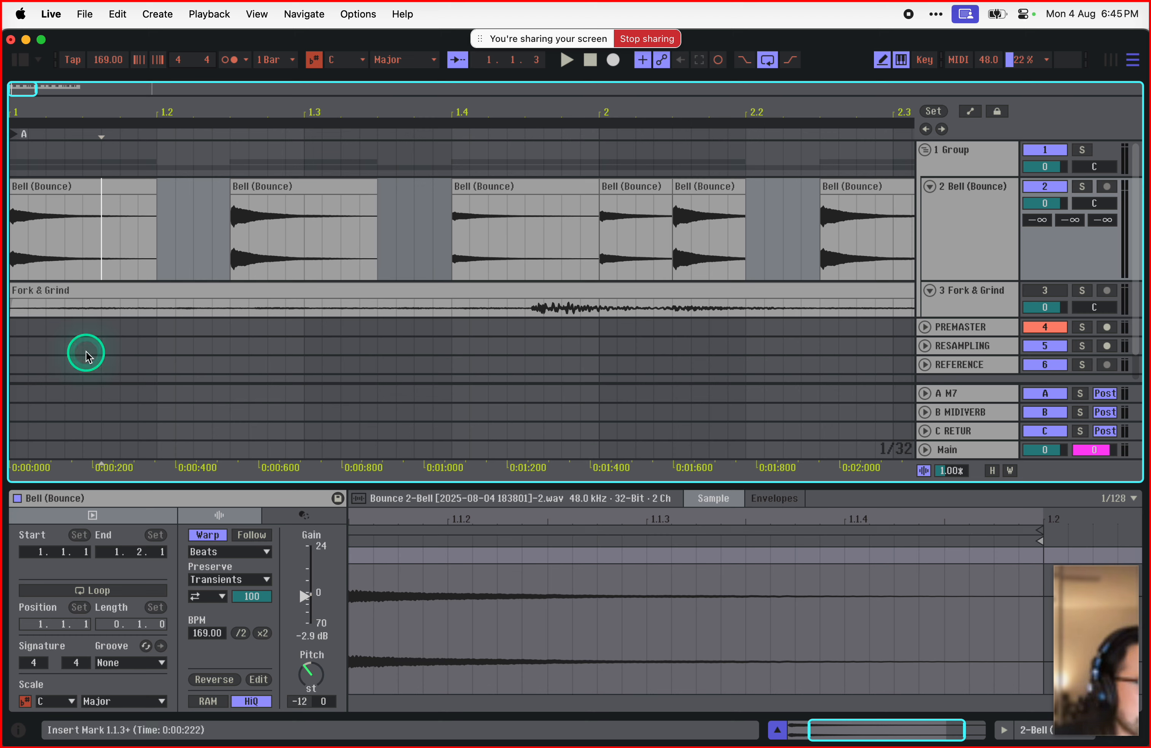
Step: Switch to Safari, search the web for "m4a pc converter" in a new tab, and close that tab to return to Live
mouse_move(191, 744)
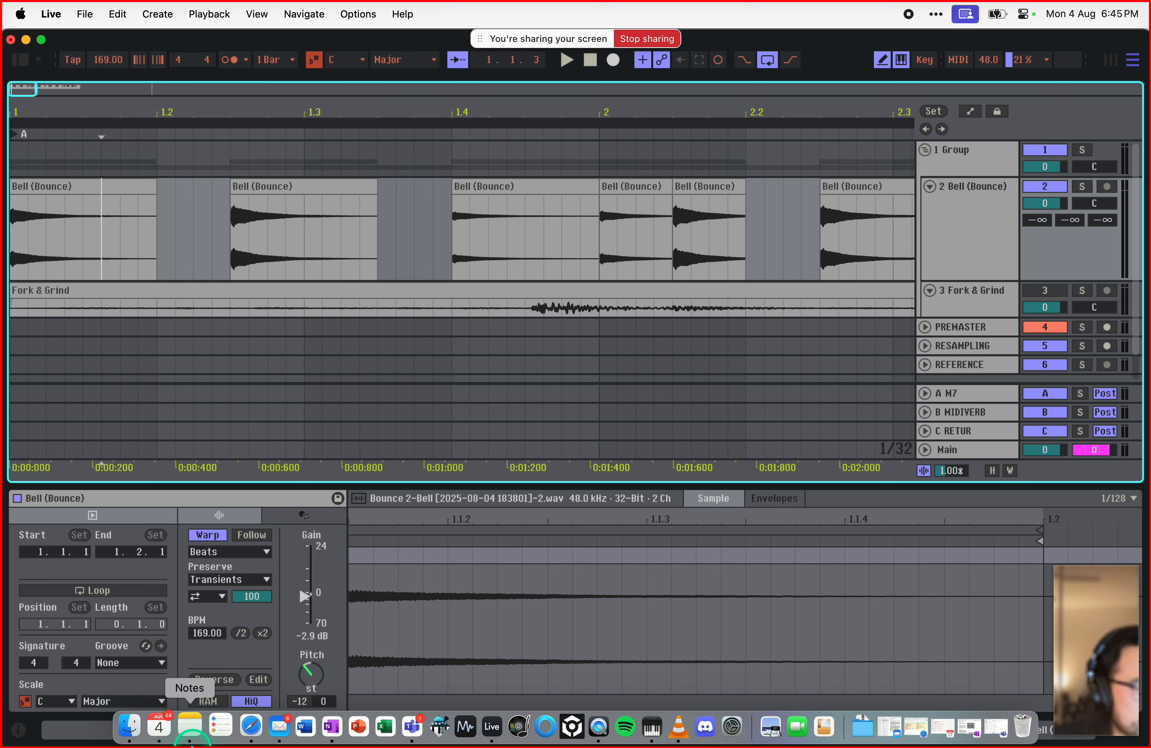
click(132, 723)
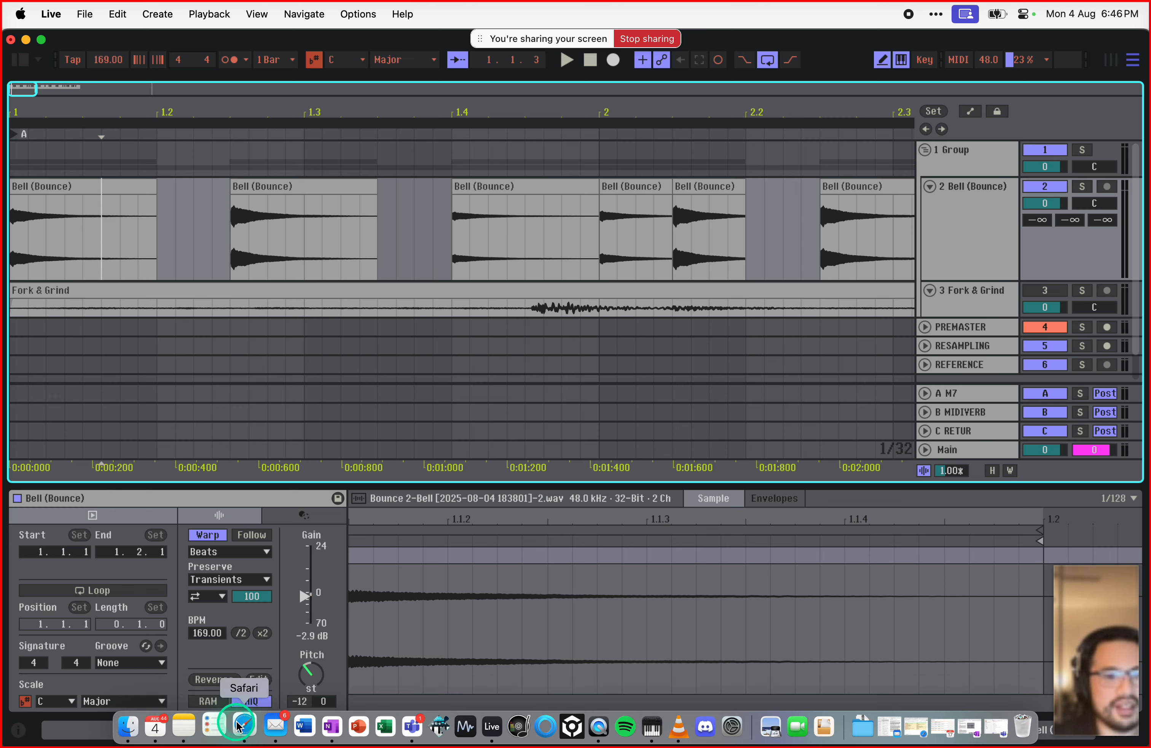
click(242, 726)
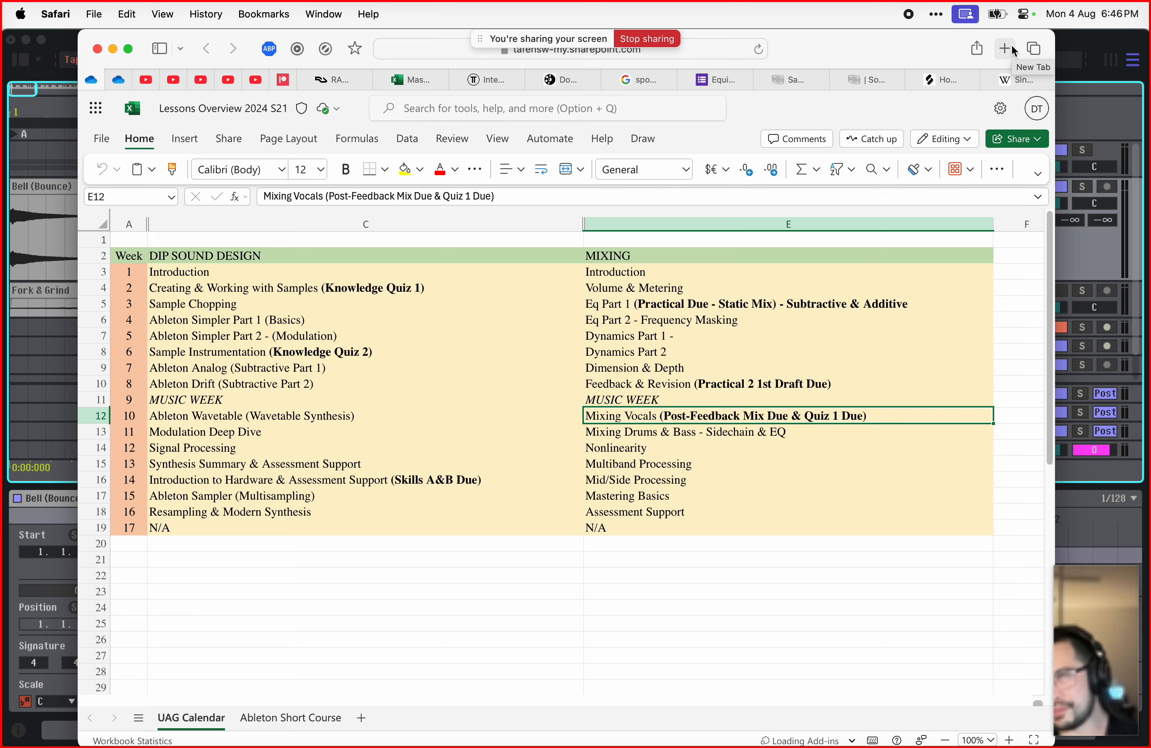
click(1012, 50)
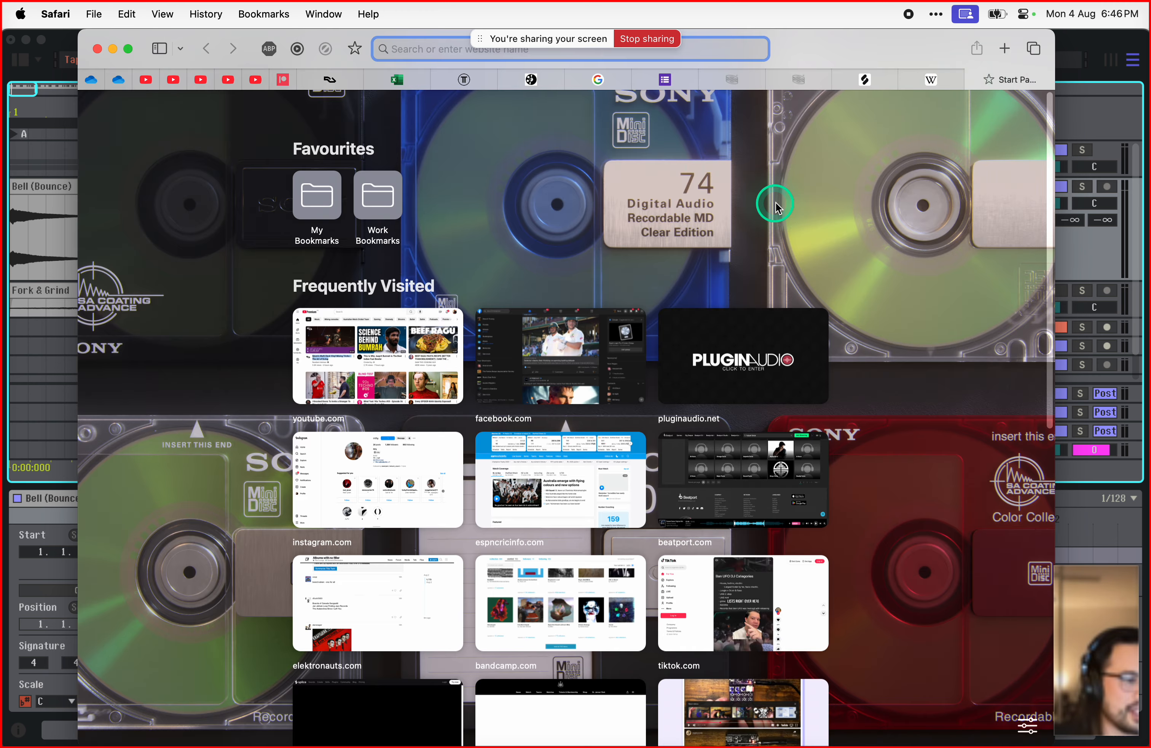
text(m)
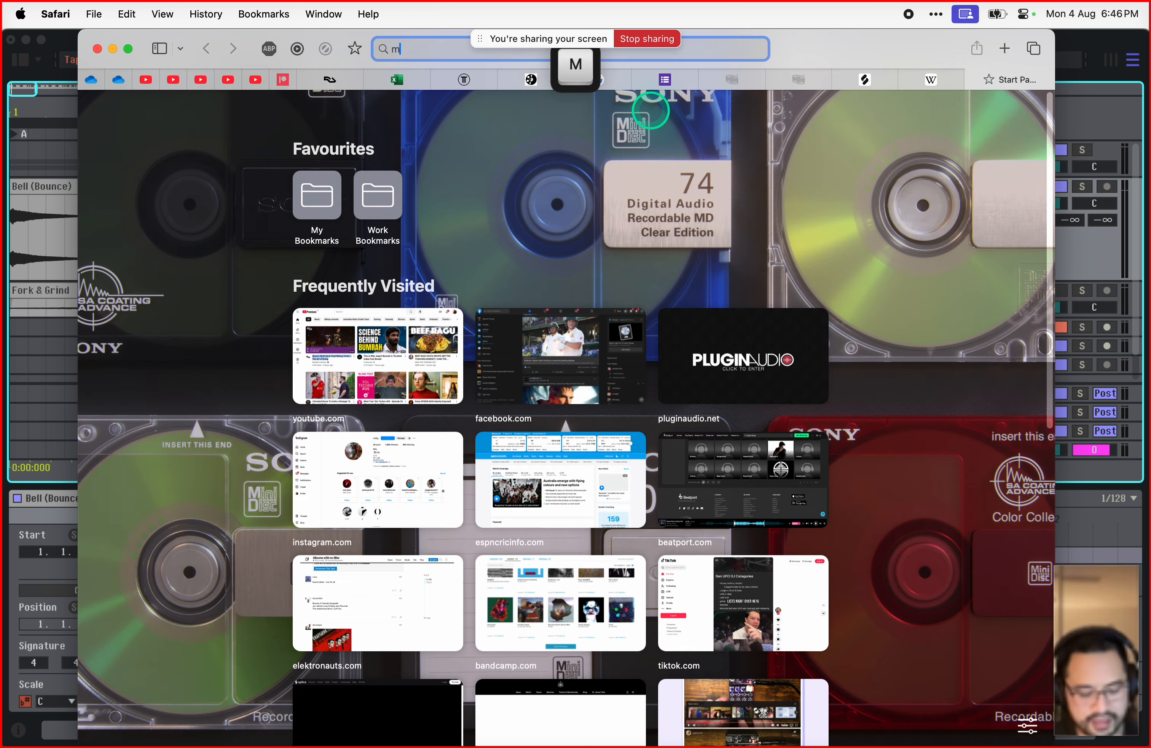
text(4a pc convert)
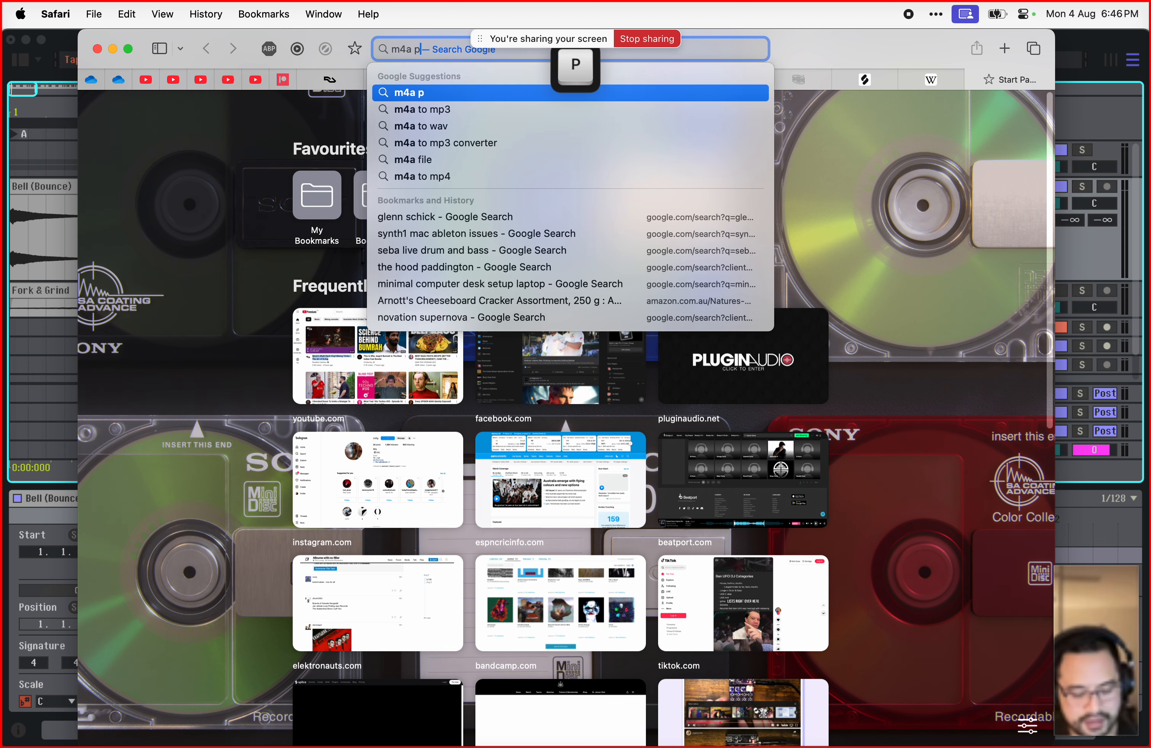
text(ert)
key(Return)
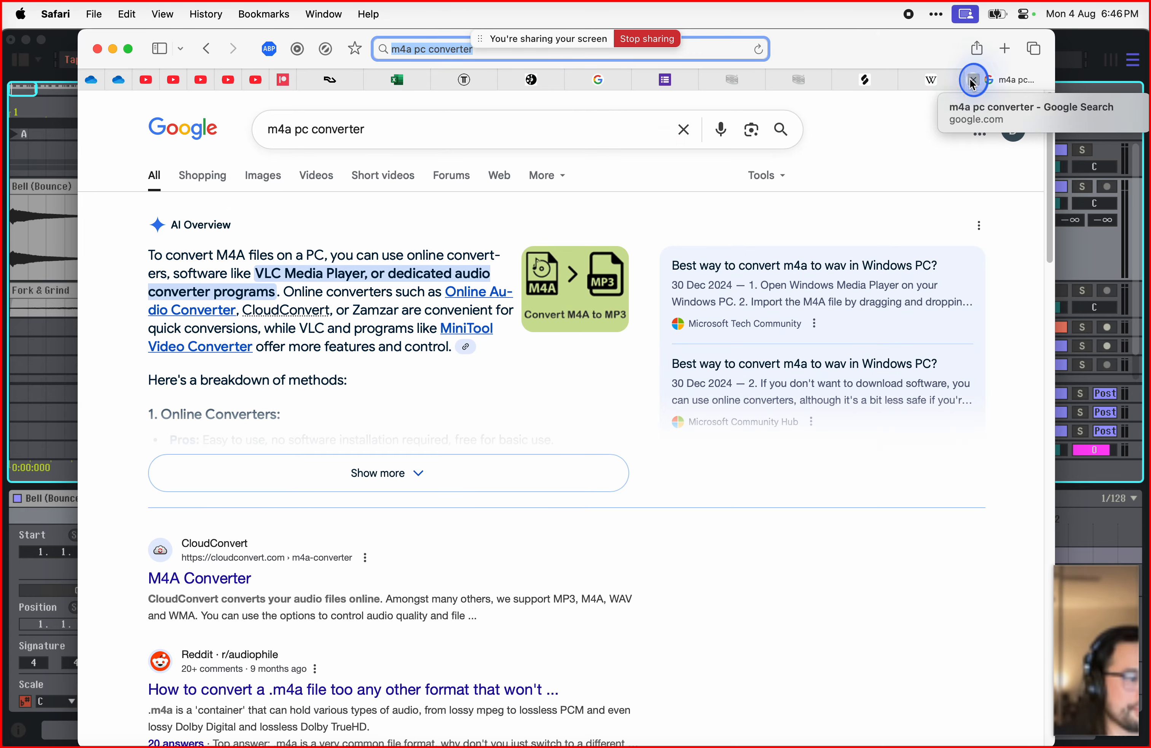
click(973, 80)
click(1103, 41)
Step: Launch VLC media player and force quit Discord
key(super+space)
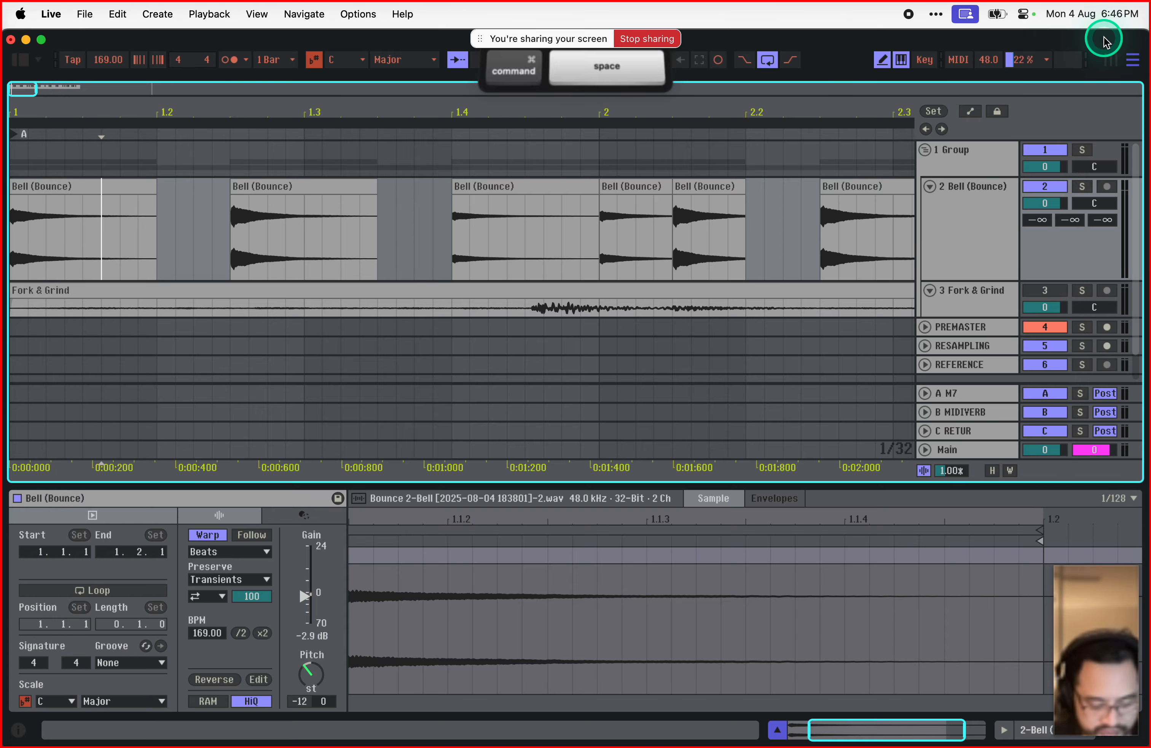
text(vlc)
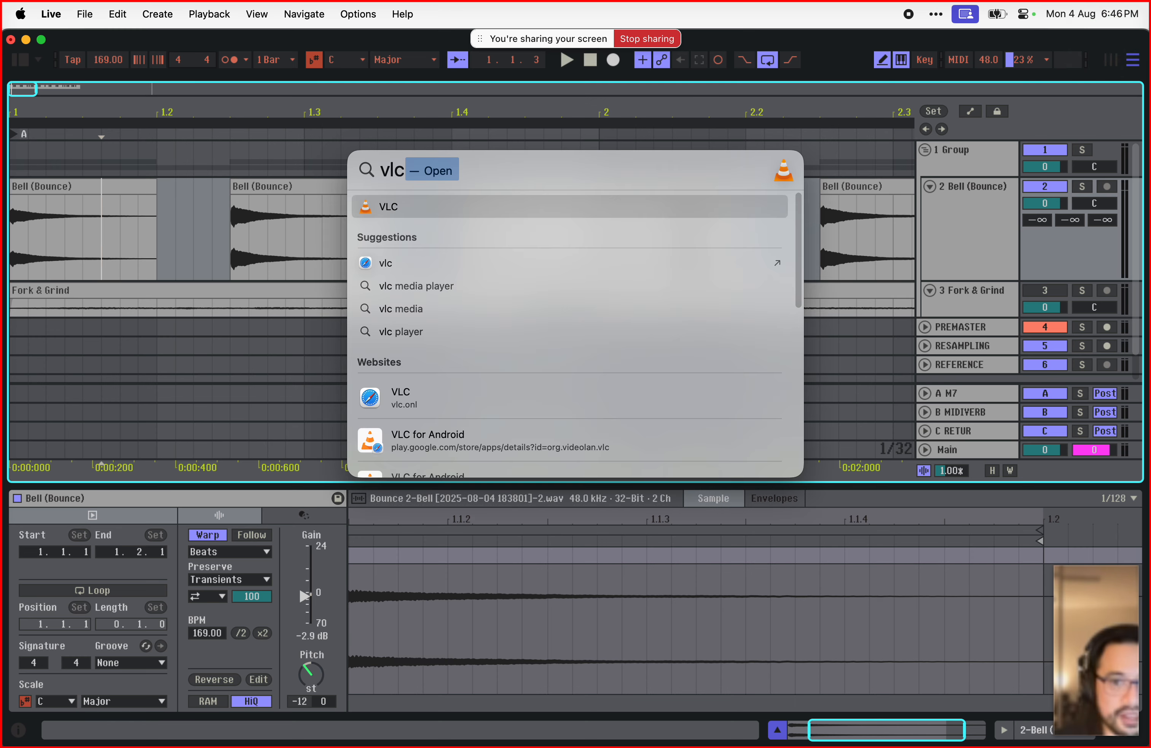
key(Return)
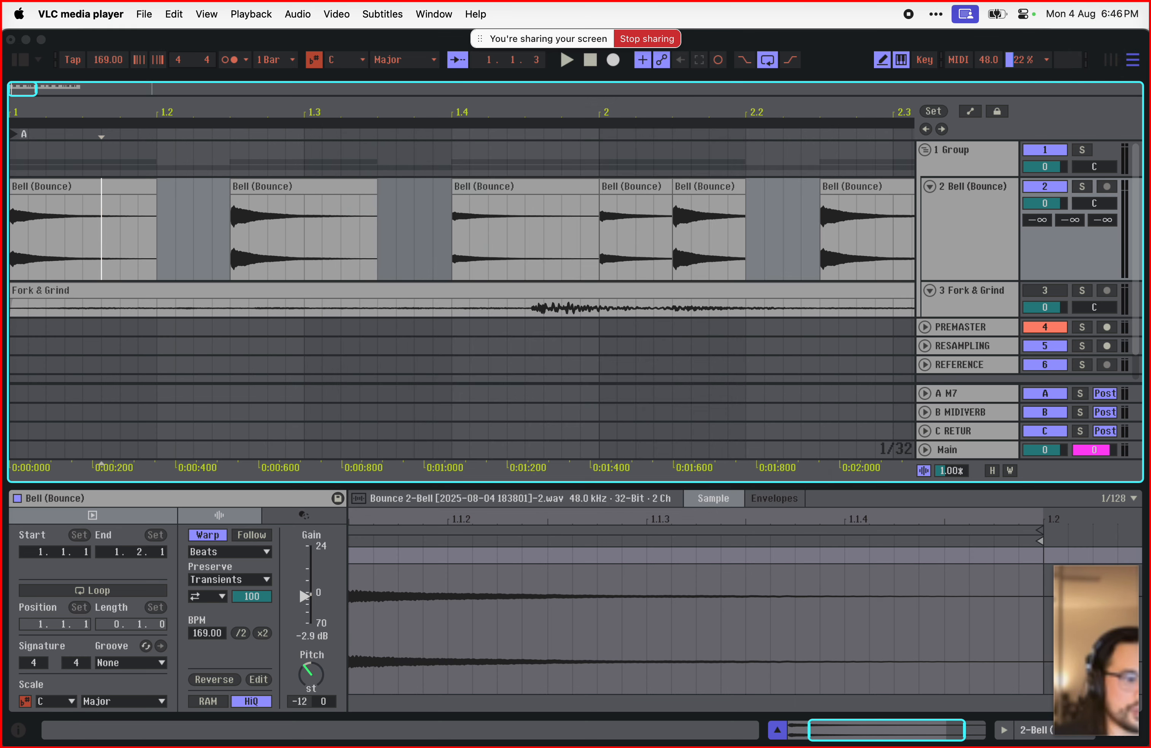
mouse_move(270, 744)
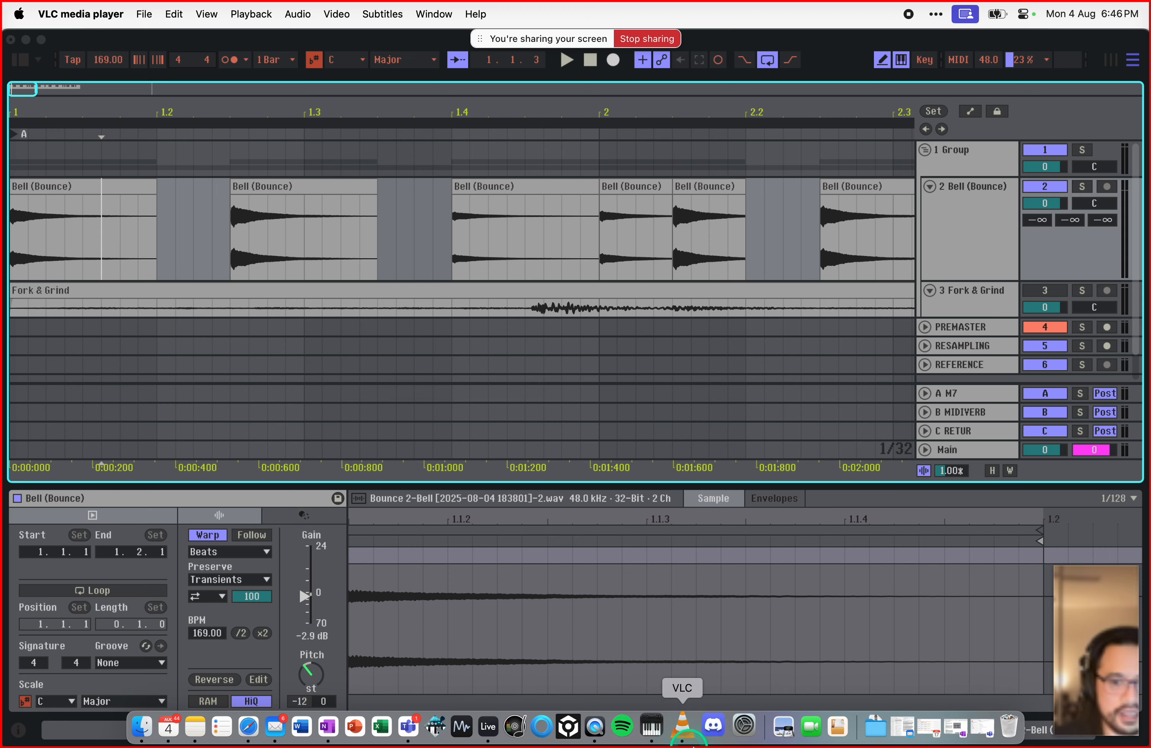
right_click(702, 735)
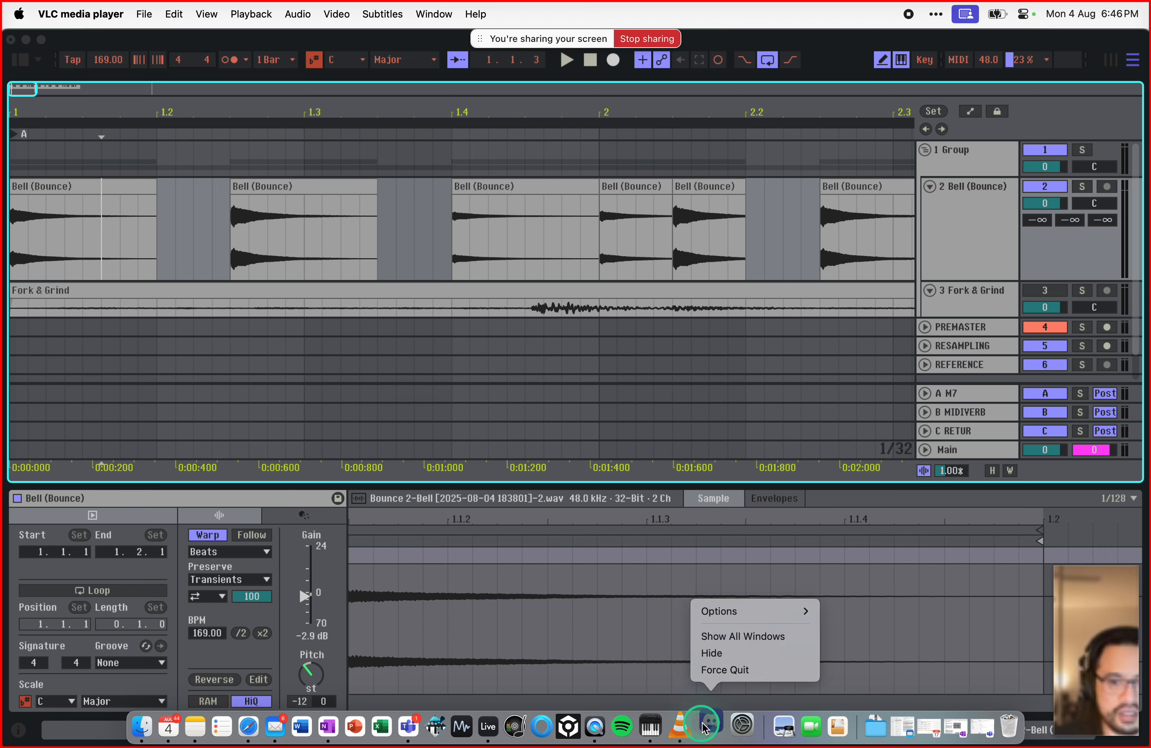
click(730, 668)
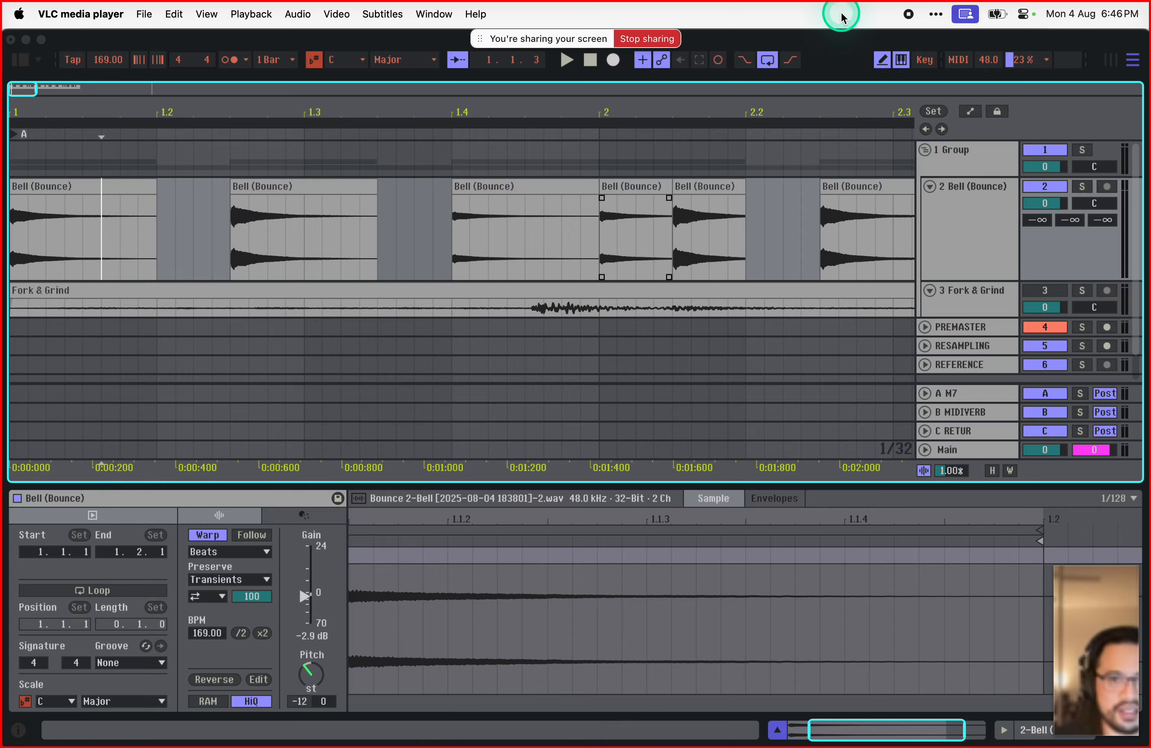
Step: Move the Live window aside, minimise the Safari window behind it, and move Live back up to fill the screen
drag(871, 37, 875, 346)
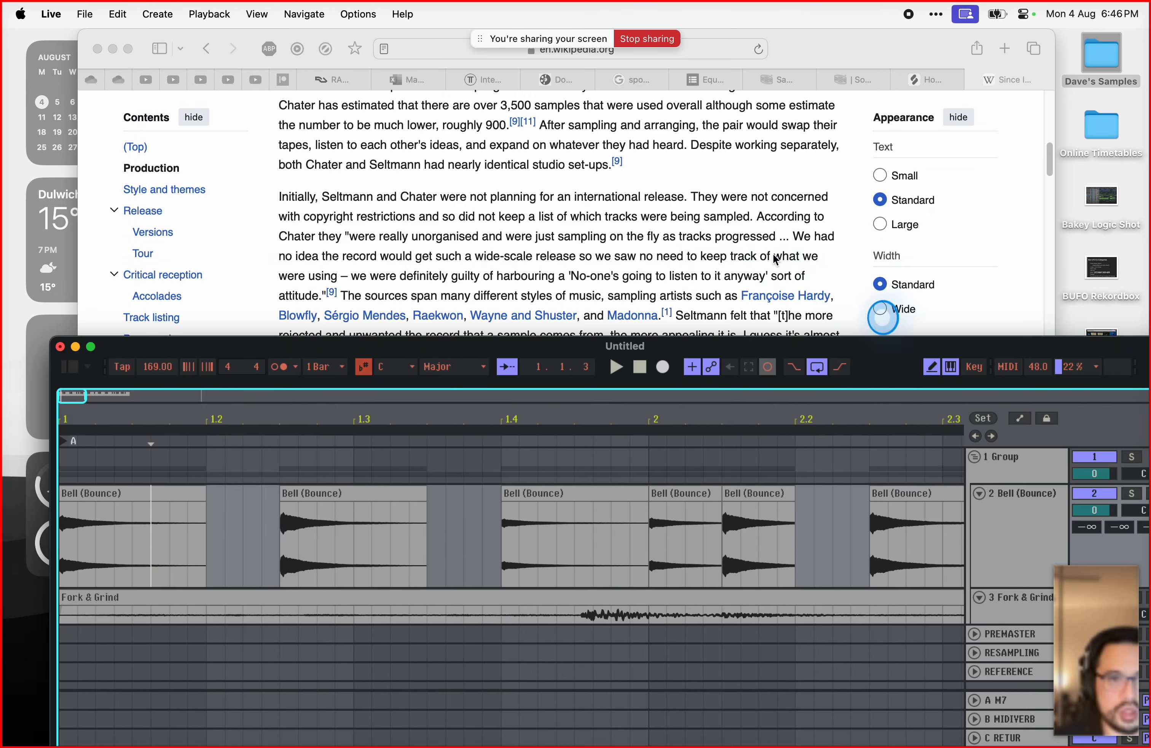
click(113, 49)
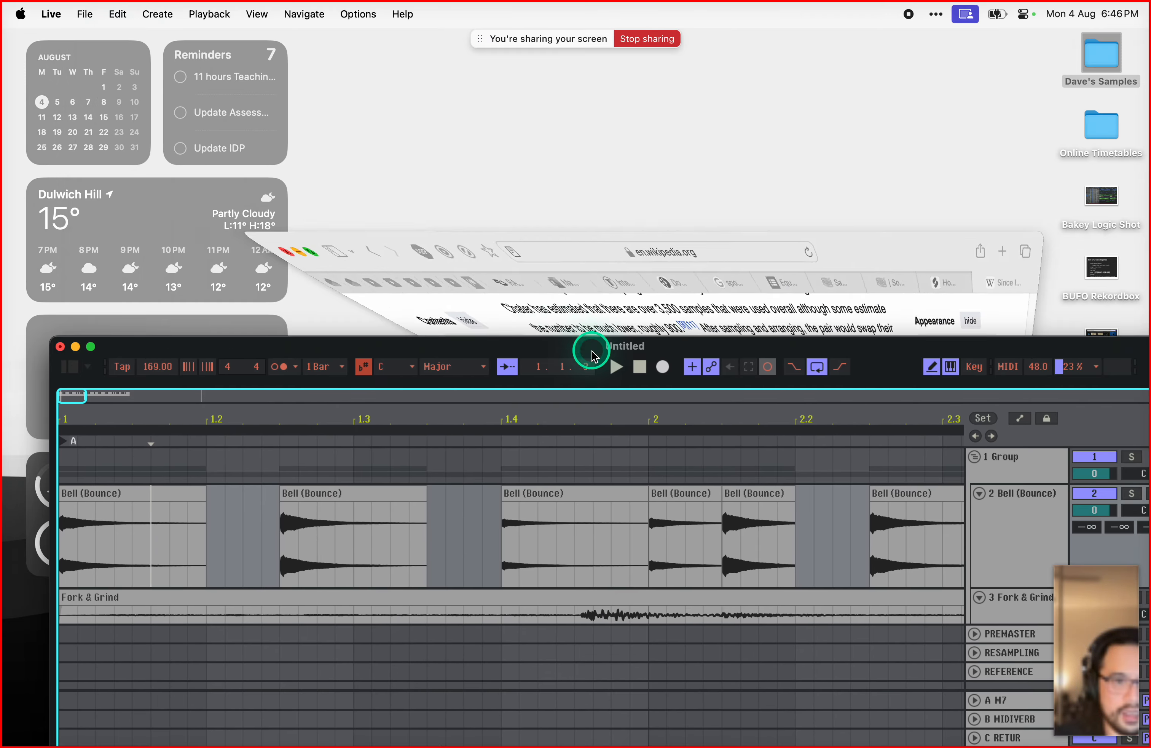
drag(580, 352, 584, 450)
double_click(585, 450)
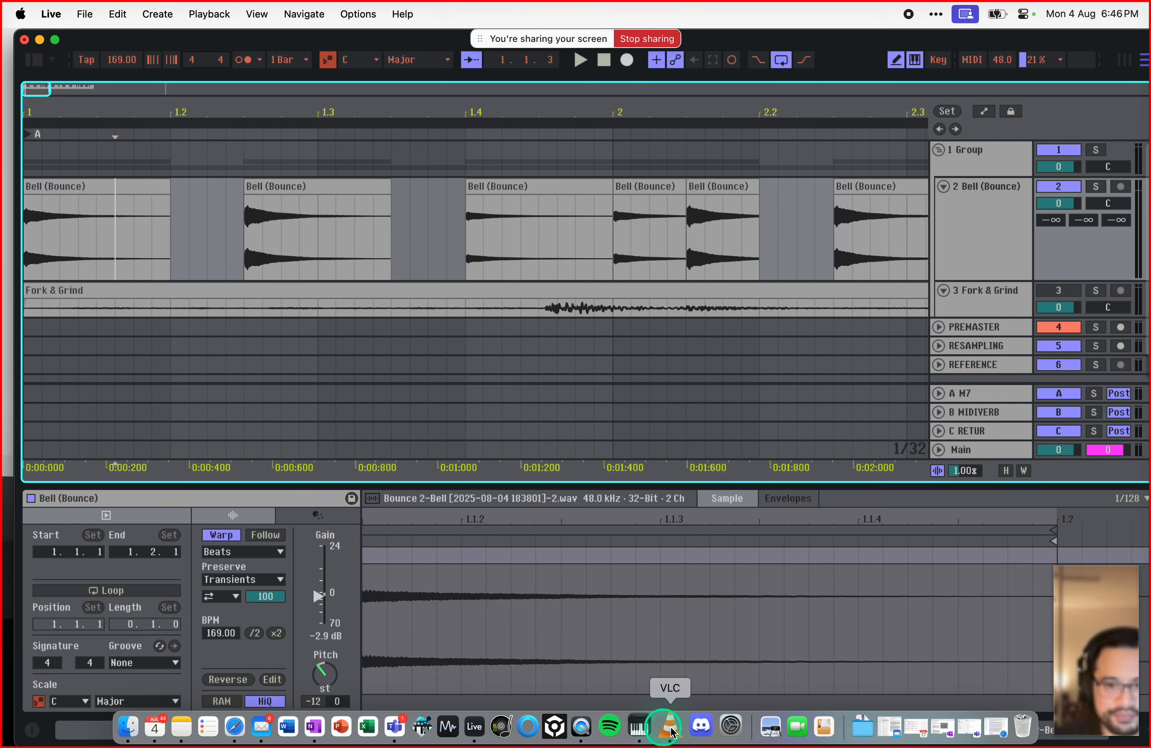
Step: Try to bring up all open VLC windows
right_click(670, 727)
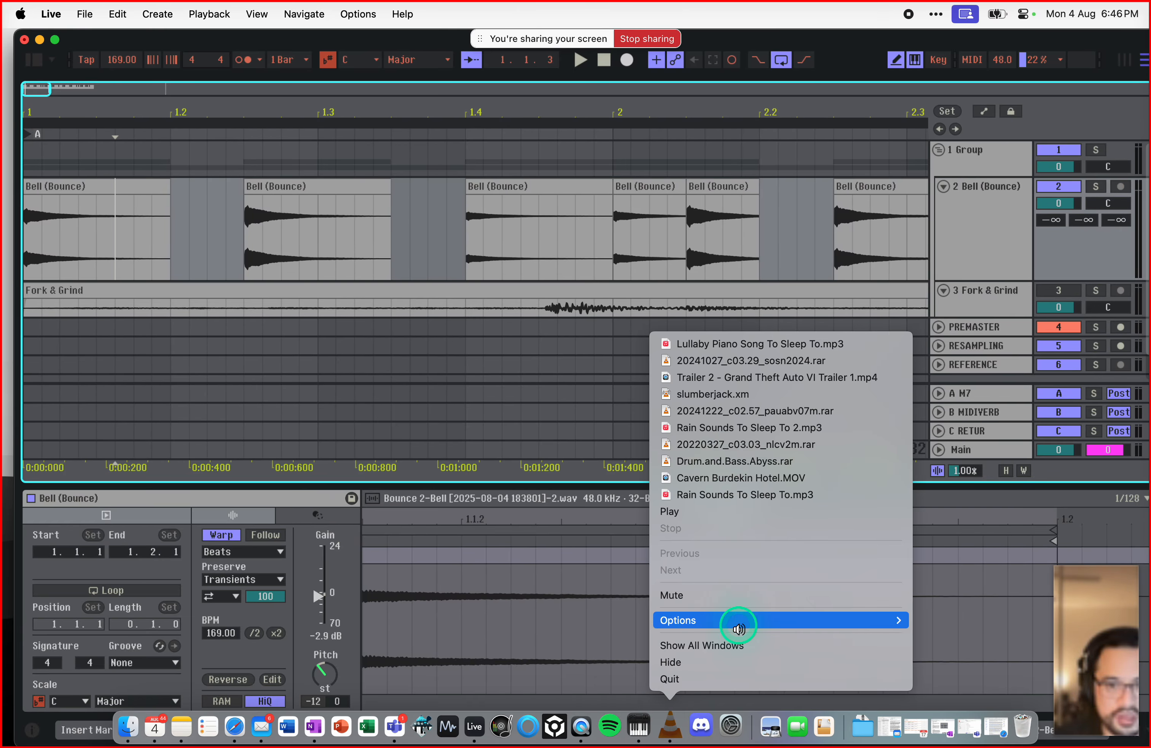
click(739, 646)
click(642, 541)
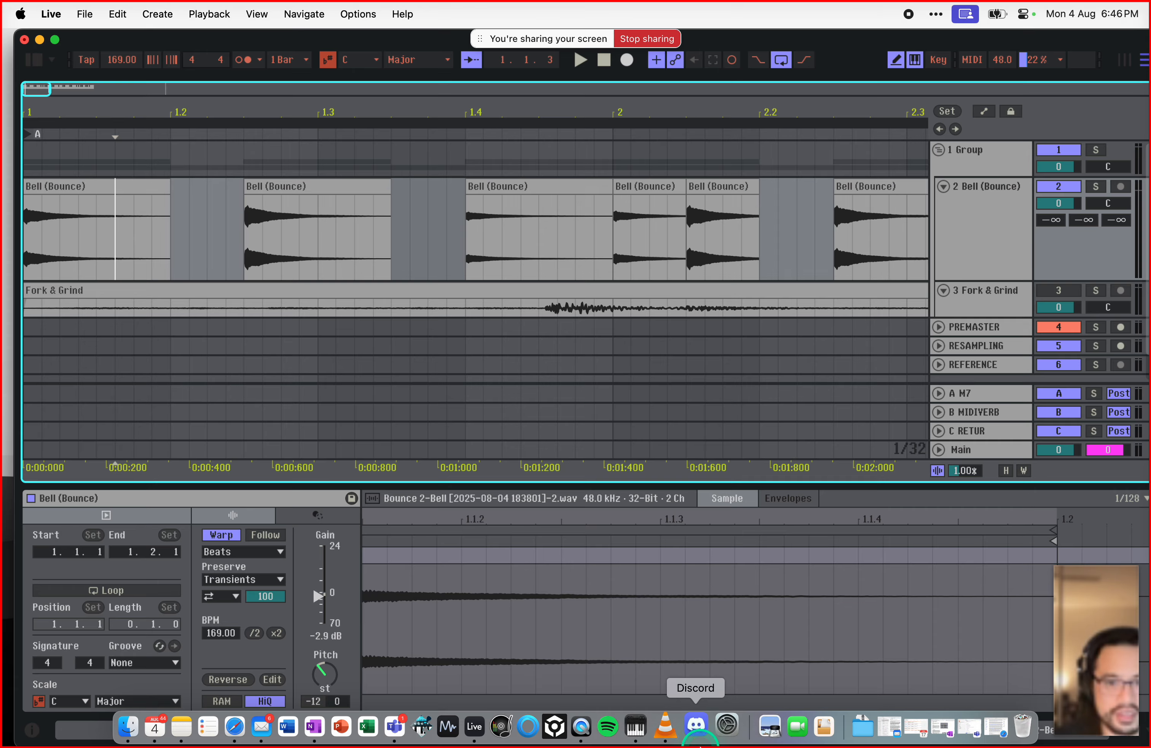
Step: Play the recent file Rain Sounds To Sleep To.mp3 in VLC and try to show all of VLC's windows
right_click(661, 727)
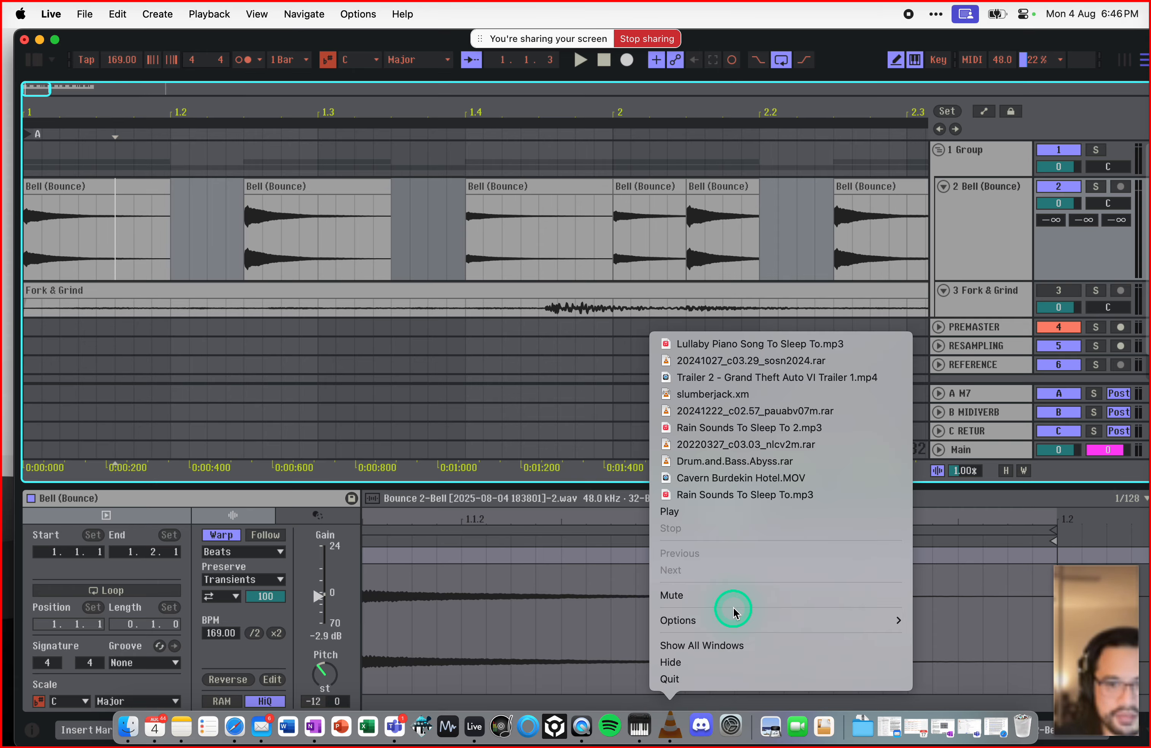
mouse_move(736, 626)
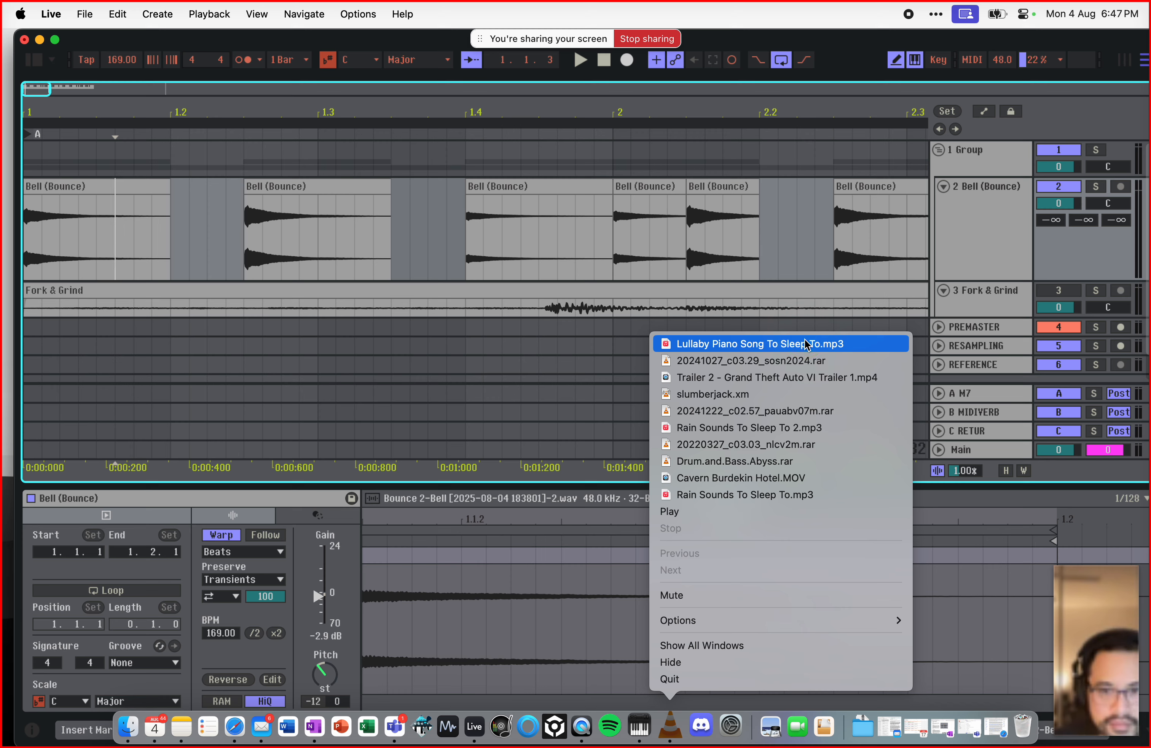
click(771, 495)
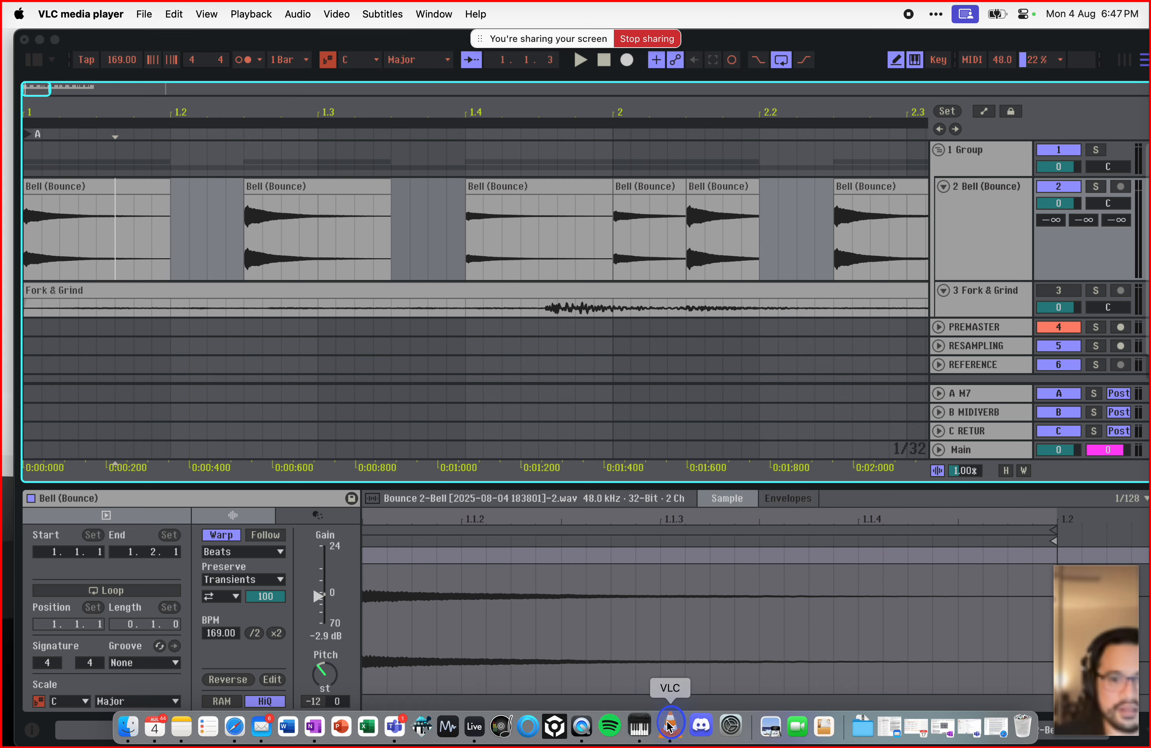
right_click(673, 734)
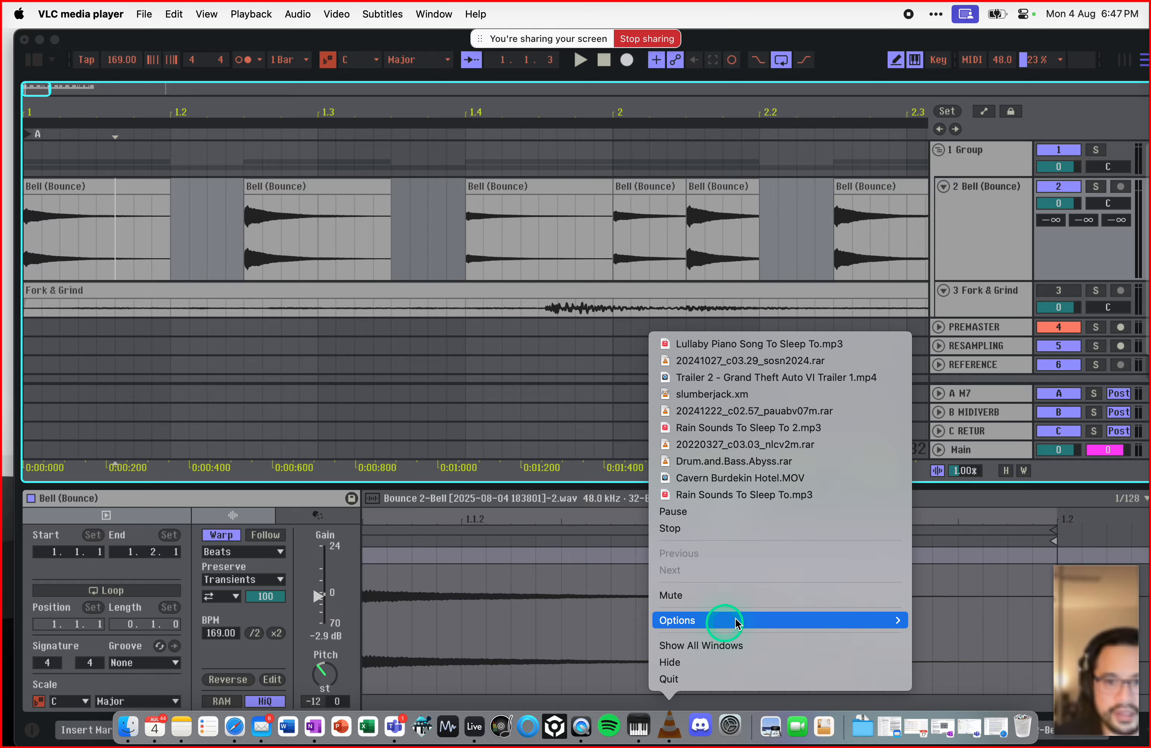
click(752, 645)
click(759, 530)
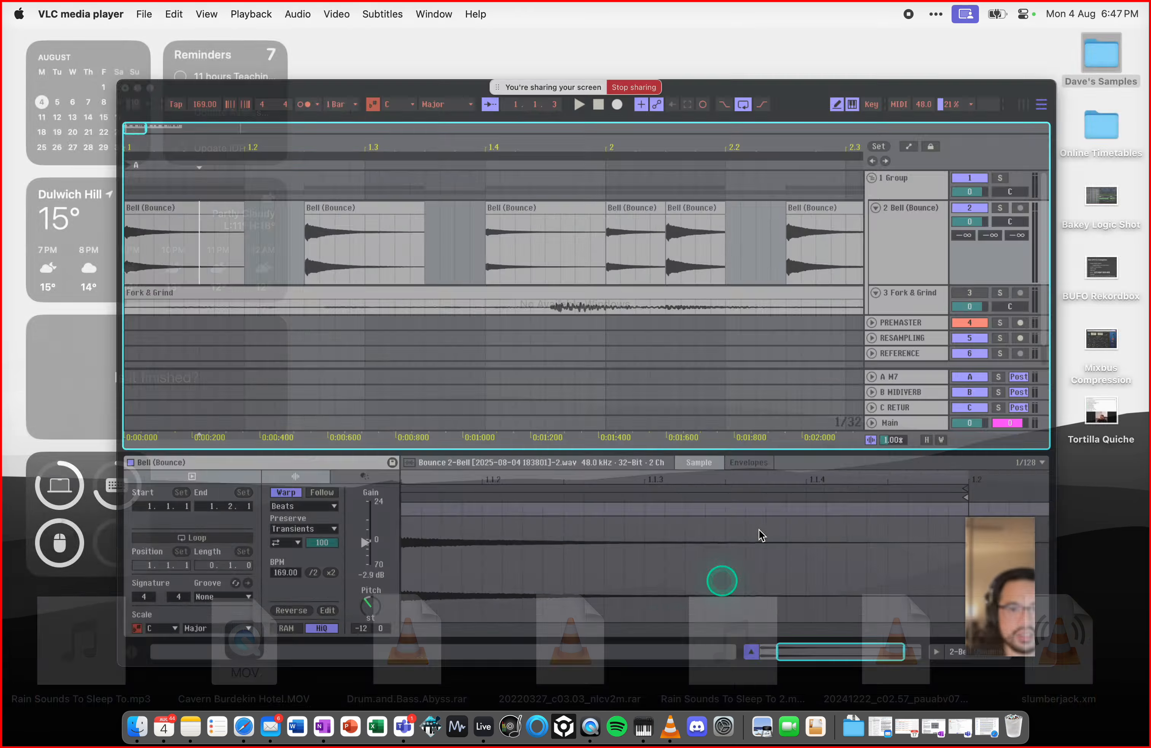
Step: Bring up VLC's main window, place it clear of the screen-sharing bar, and pause playback
click(943, 15)
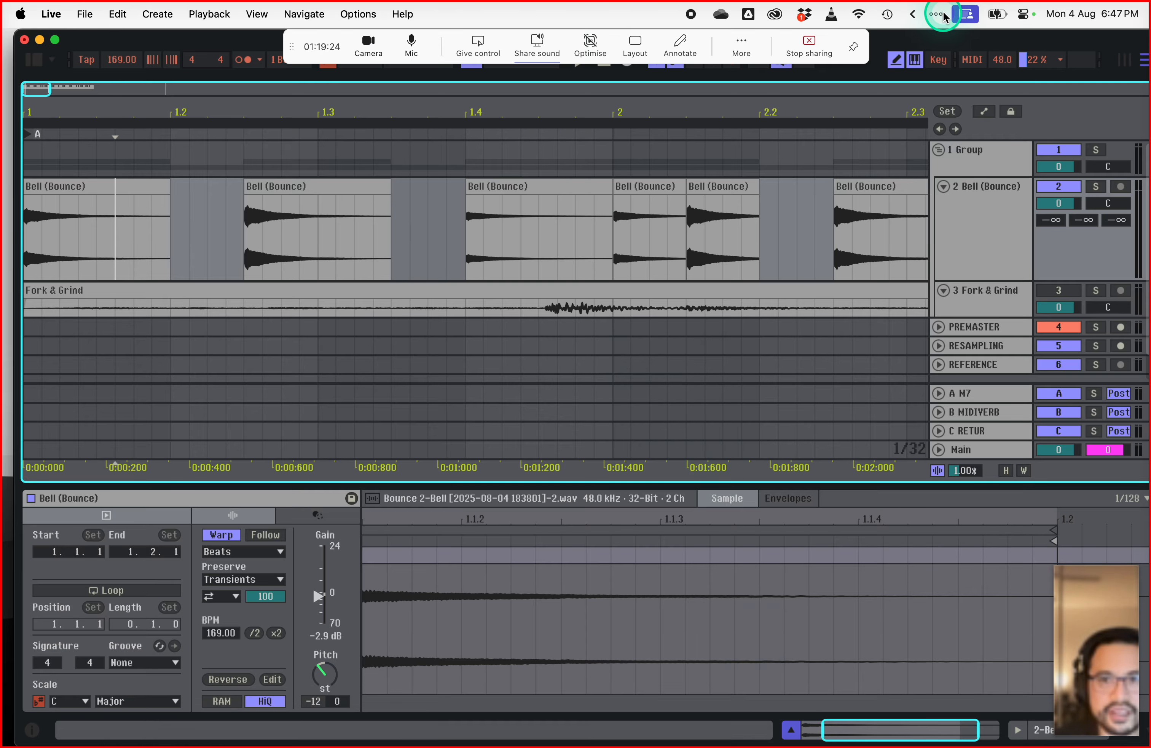
click(831, 16)
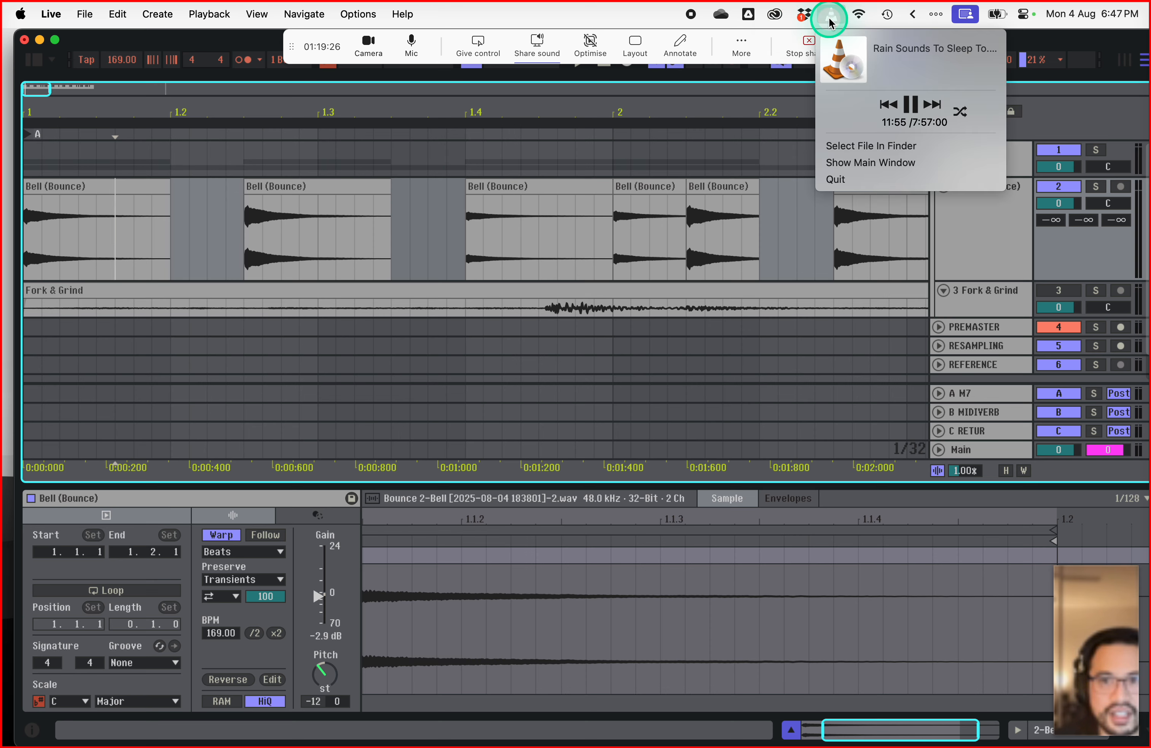
click(881, 164)
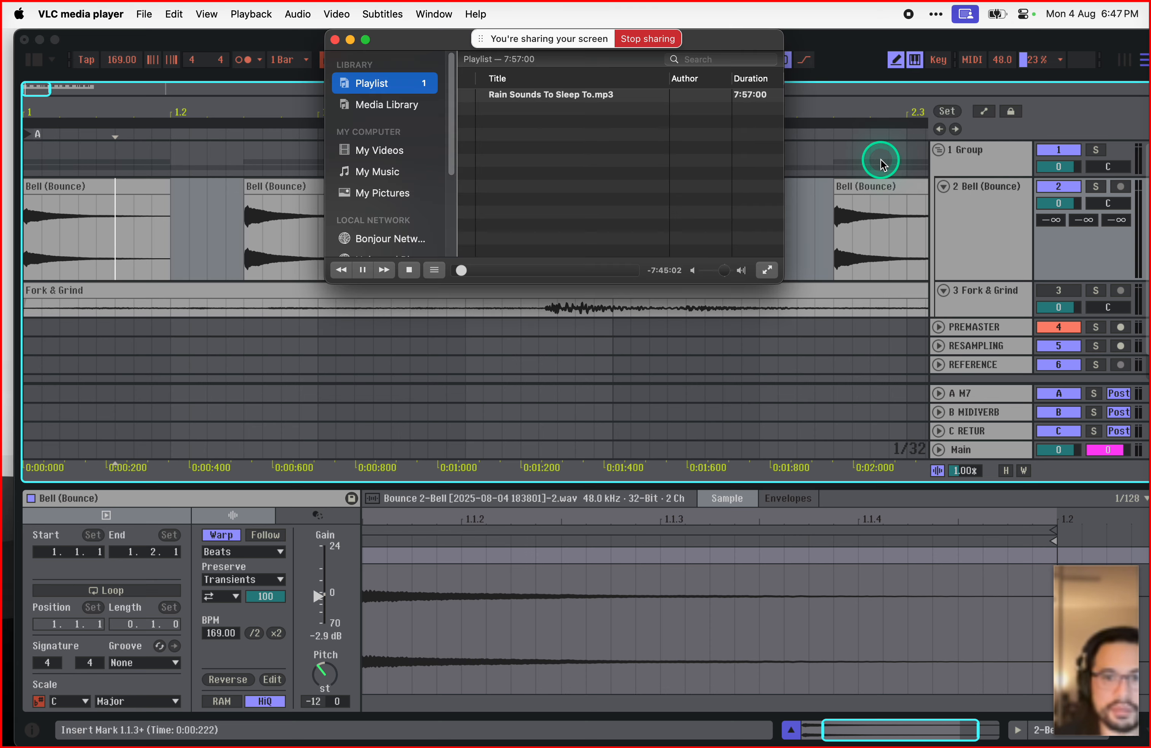
drag(730, 42, 687, 210)
key(space)
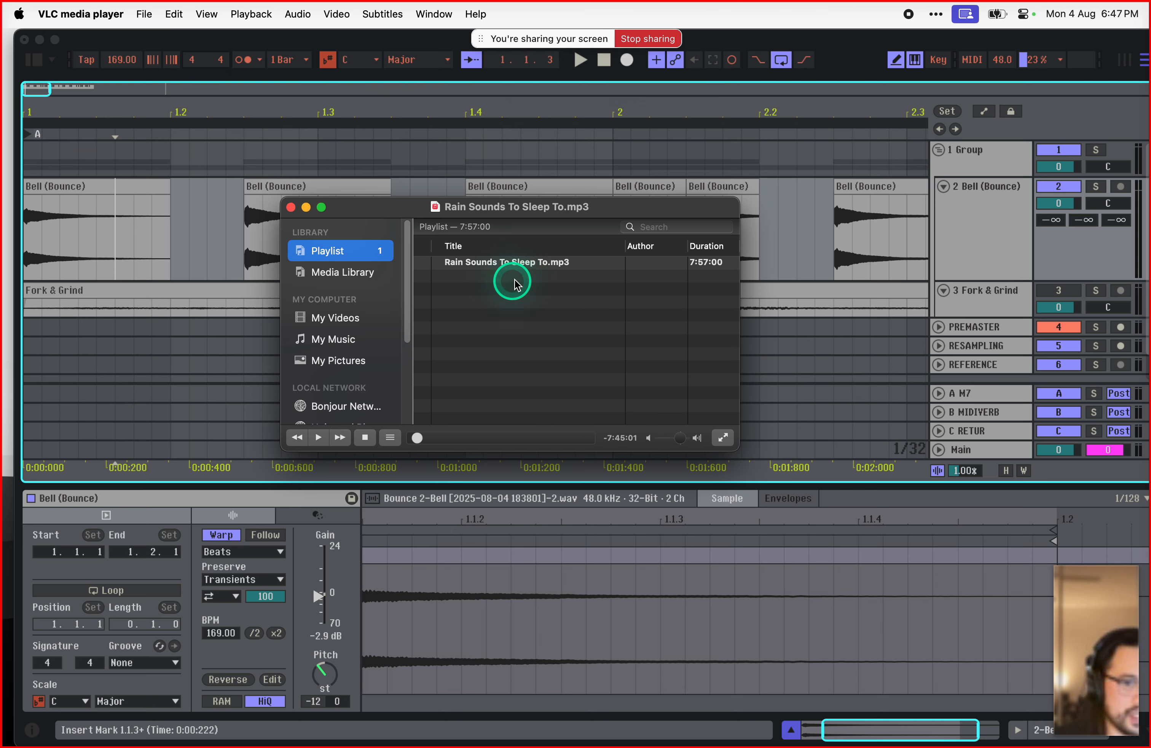
Step: Open VLC's Convert & Stream window and load Rain Sounds To Sleep To.mp3 from the playlist into it
right_click(538, 264)
click(495, 265)
click(505, 265)
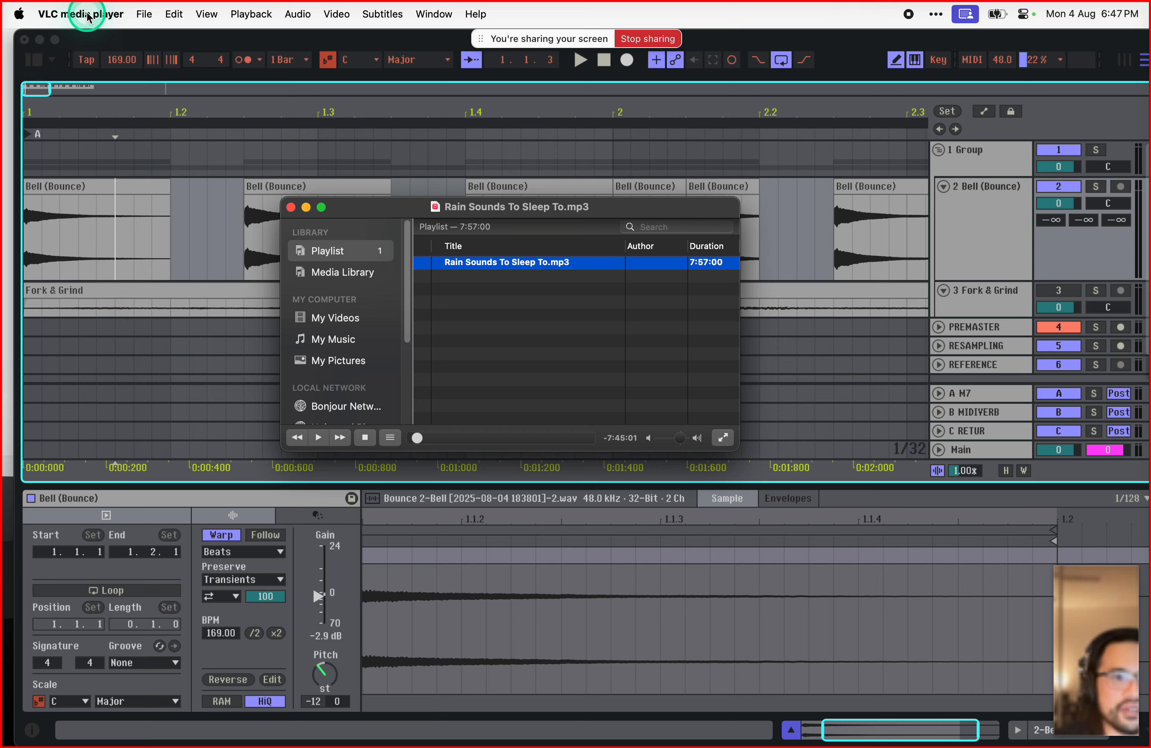
click(293, 14)
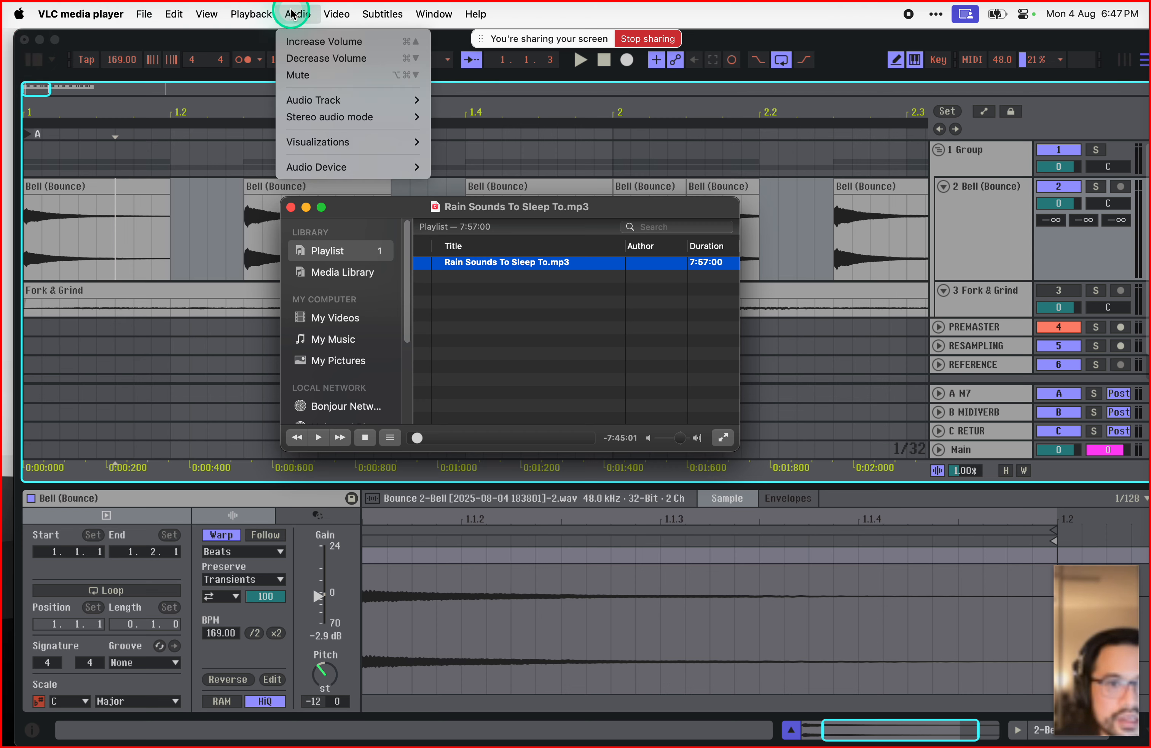
mouse_move(138, 21)
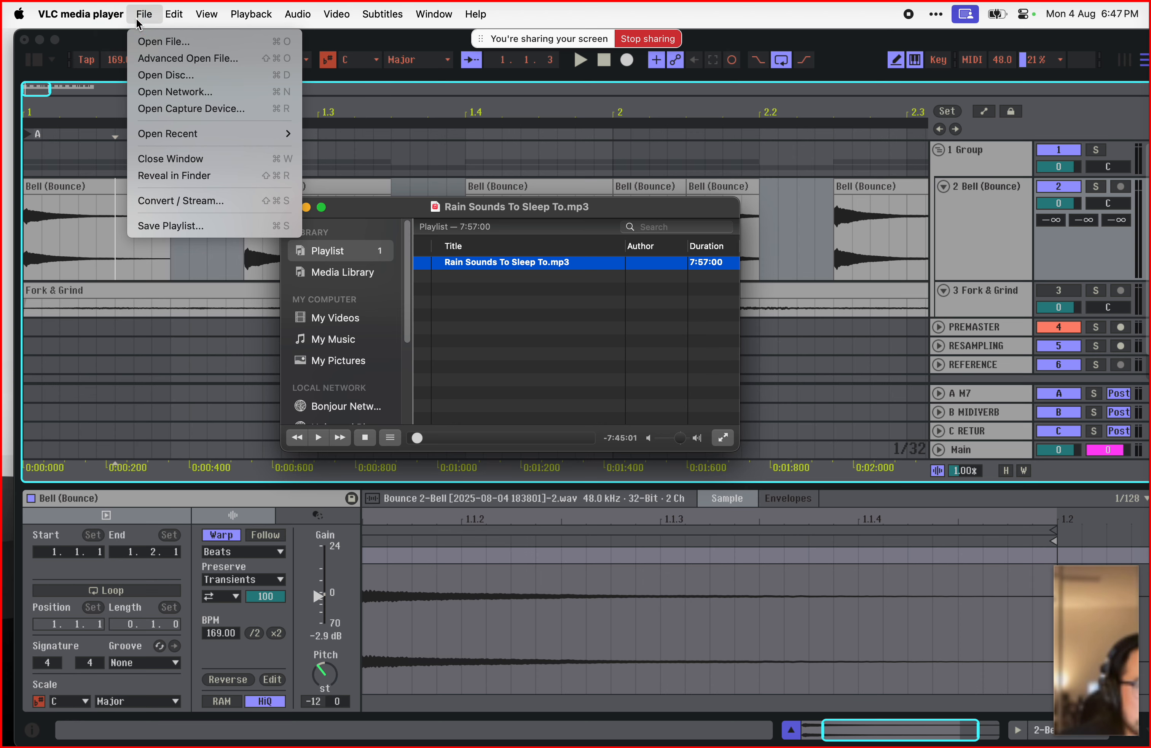
click(228, 201)
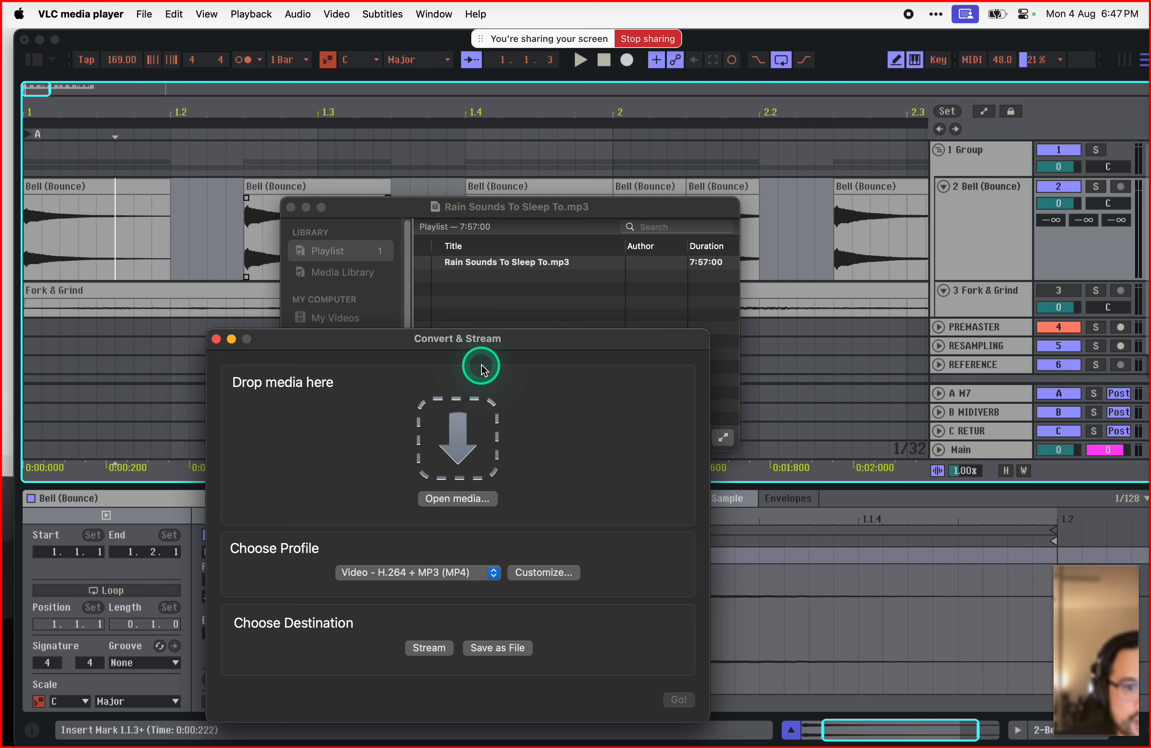
drag(470, 266, 450, 432)
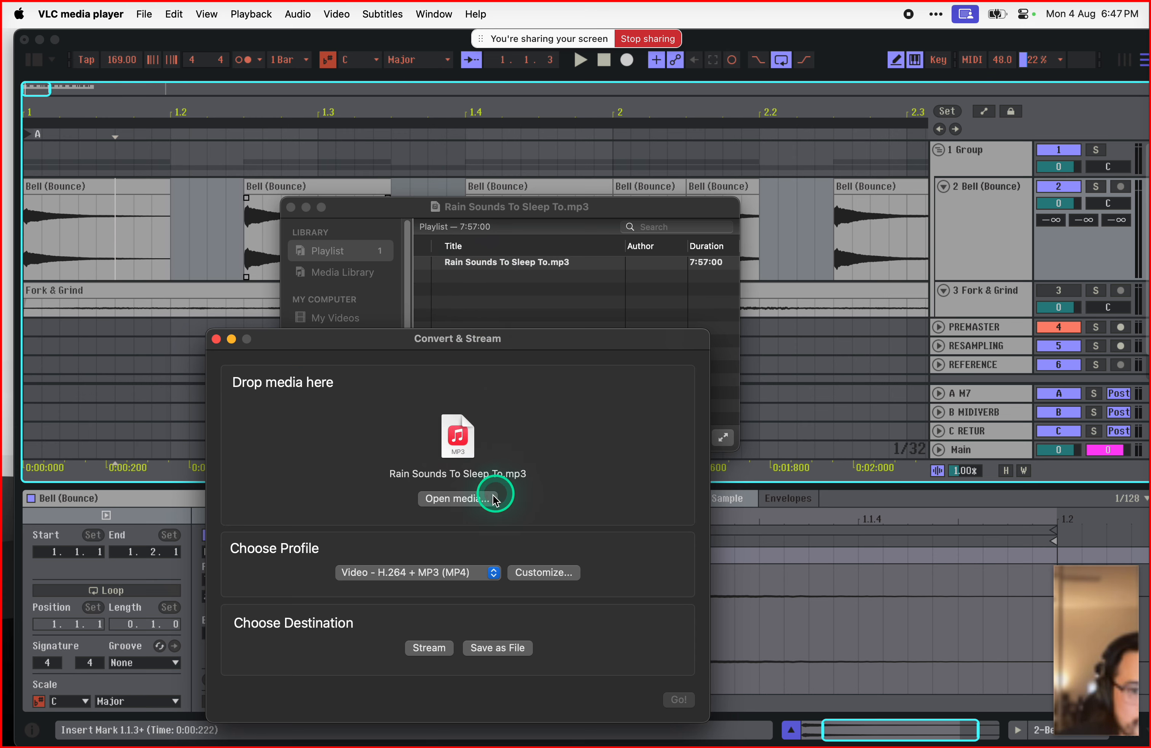
Step: Examine the conversion profiles offered for the loaded file, including Audio - MP3, without changing the current profile
click(422, 573)
click(752, 492)
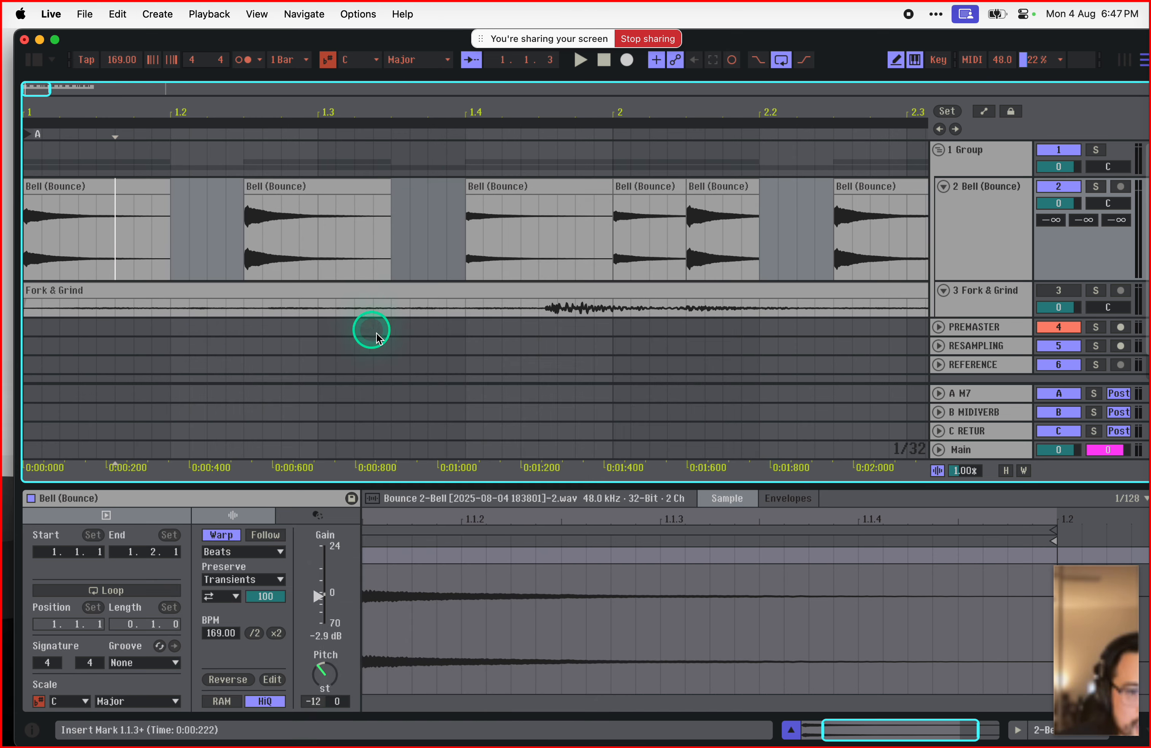
mouse_move(323, 743)
click(678, 726)
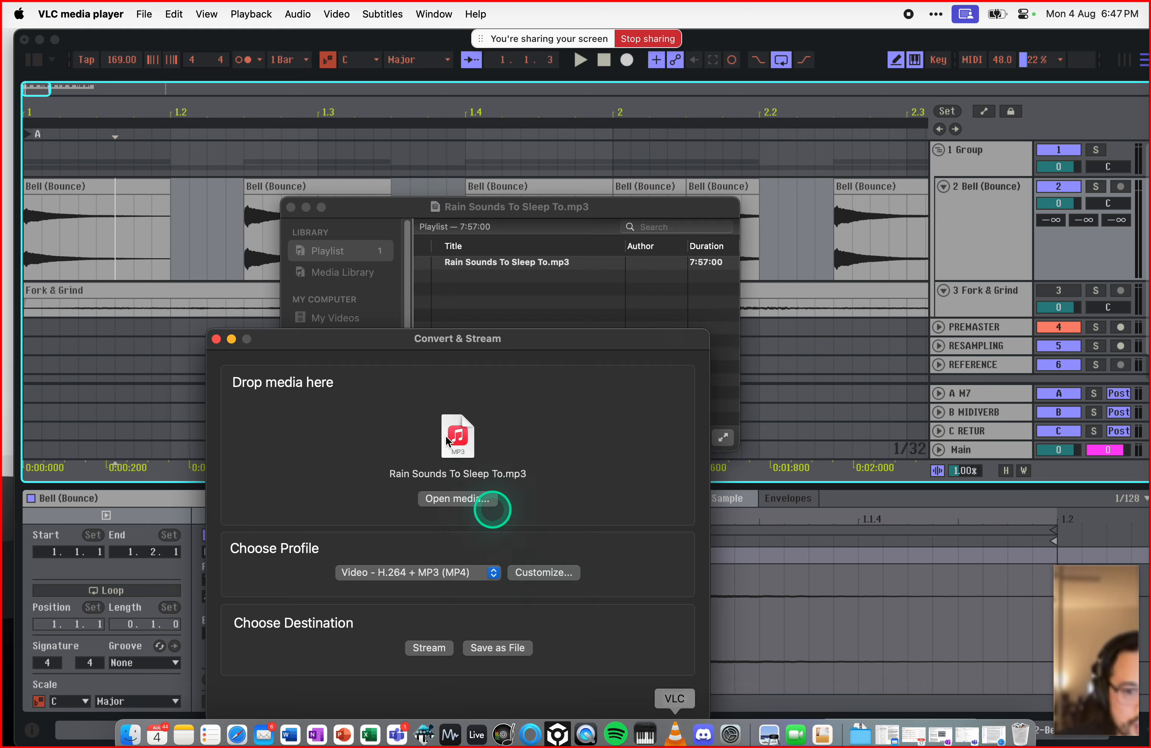
click(435, 573)
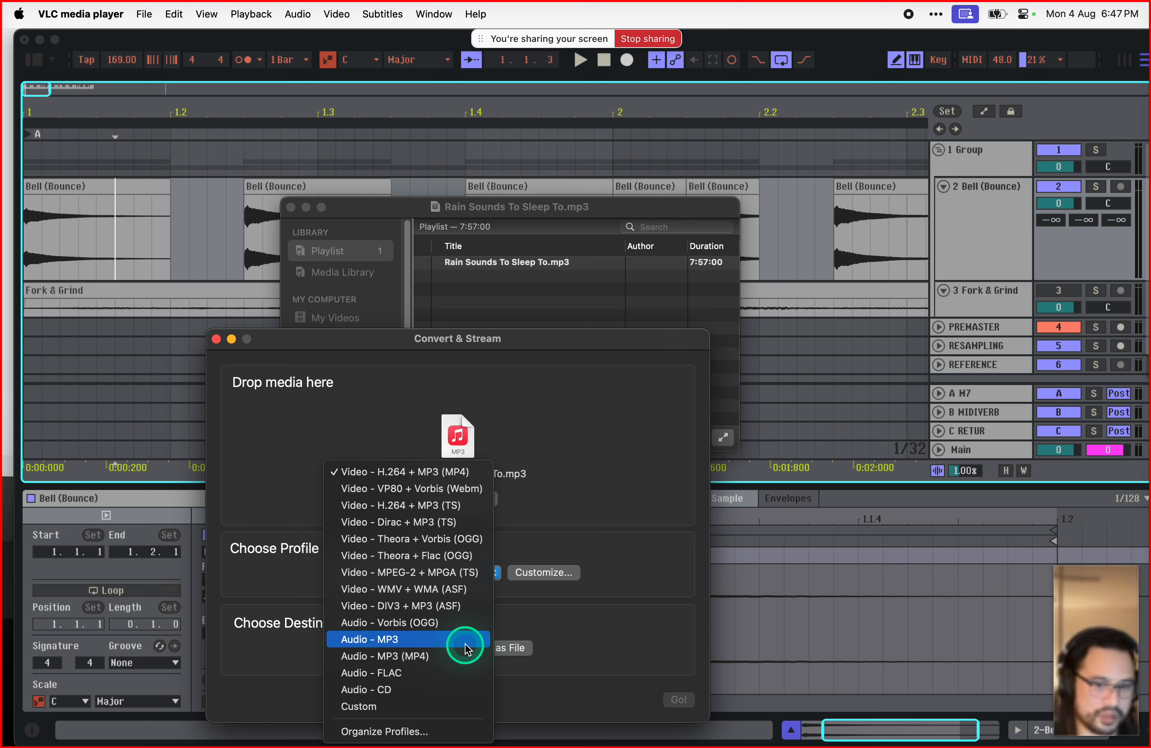
click(588, 499)
drag(398, 344, 485, 283)
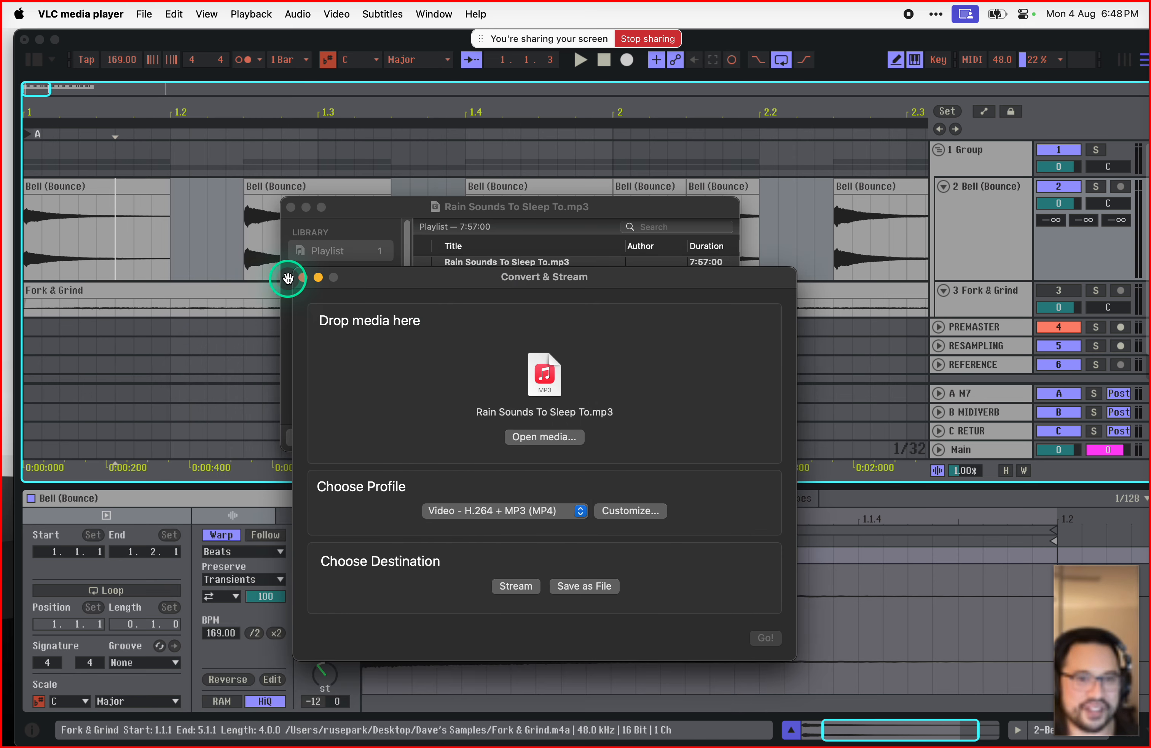
Step: Close the Convert & Stream window and VLC's playlist window, and return to Live
click(288, 277)
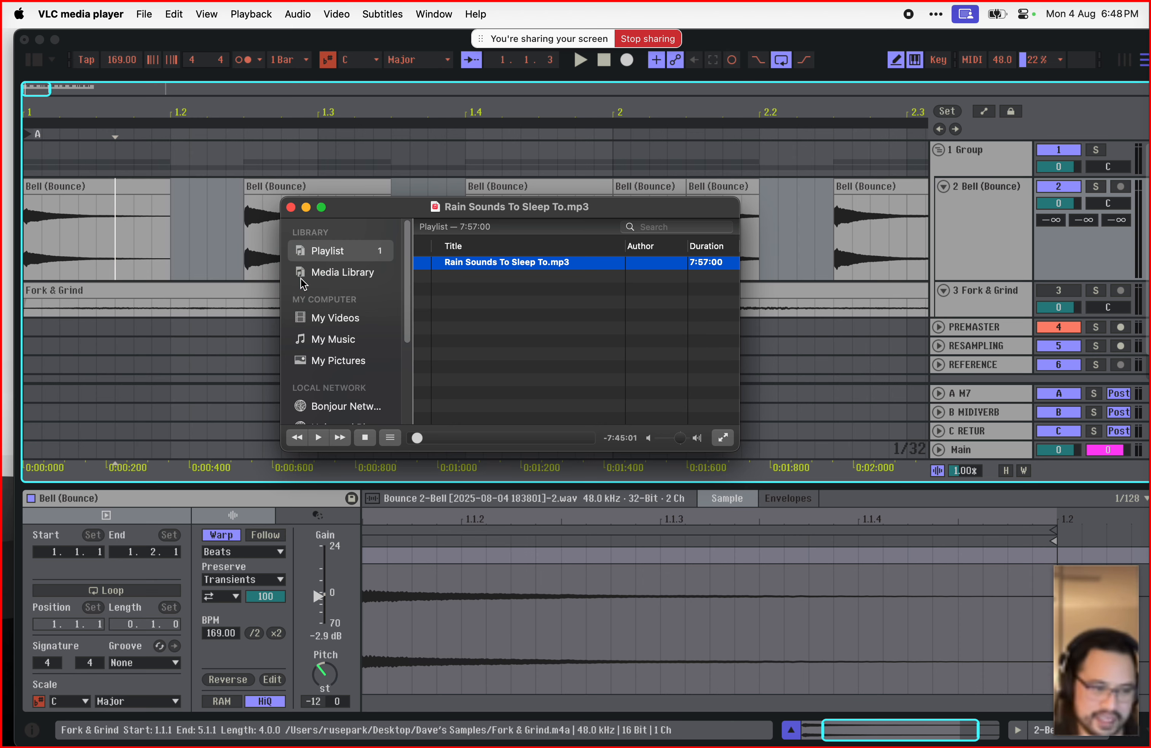
click(194, 155)
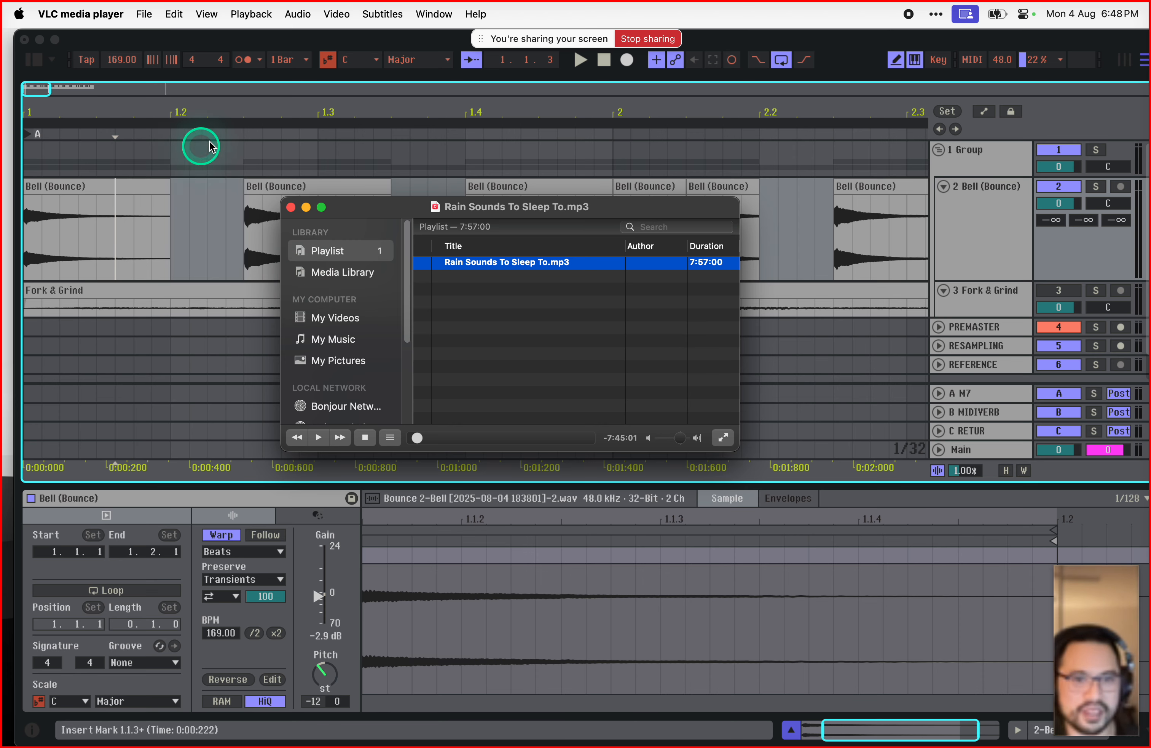
click(291, 207)
click(168, 137)
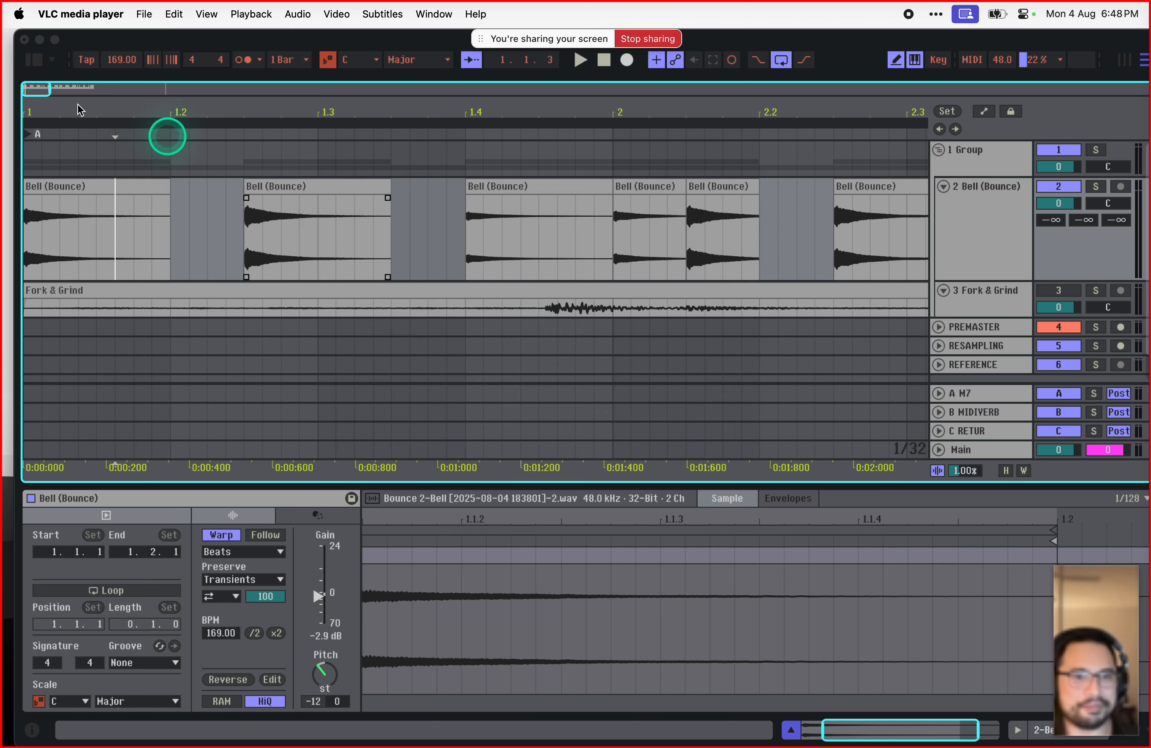
Step: Fit the whole four-bar pattern in Live's arrangement view and select the first Bell (Bounce) clip
click(31, 91)
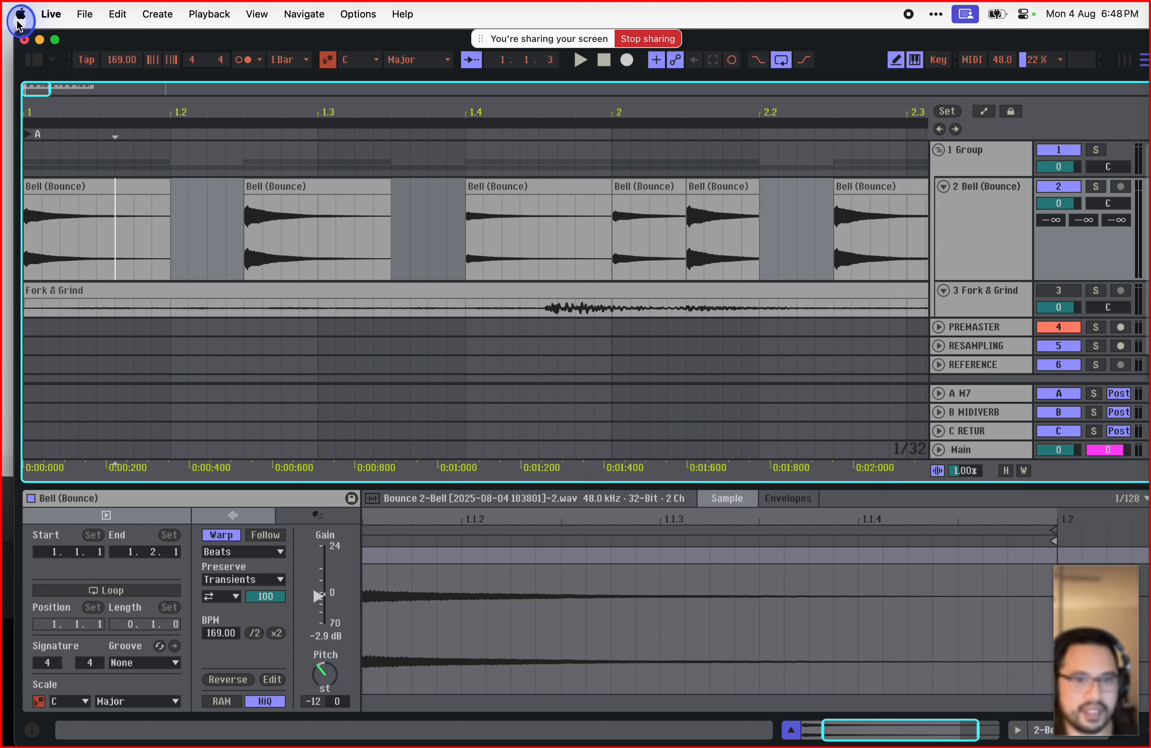
drag(49, 90, 75, 90)
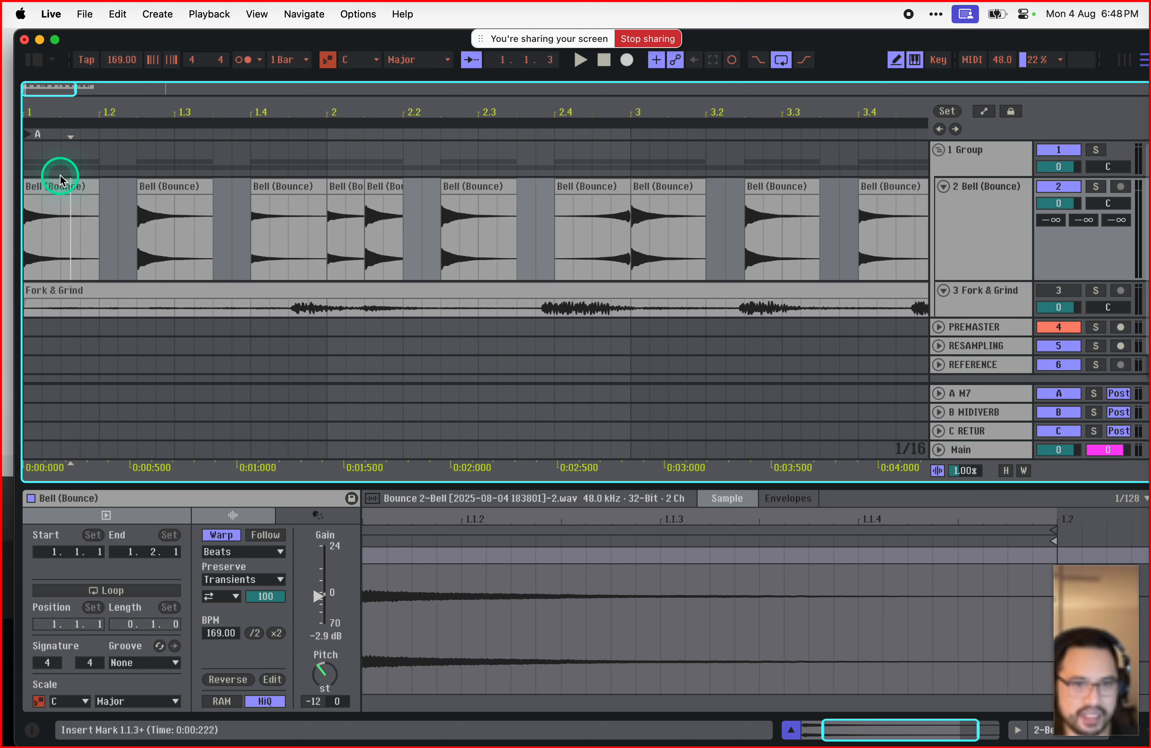
drag(42, 88, 48, 80)
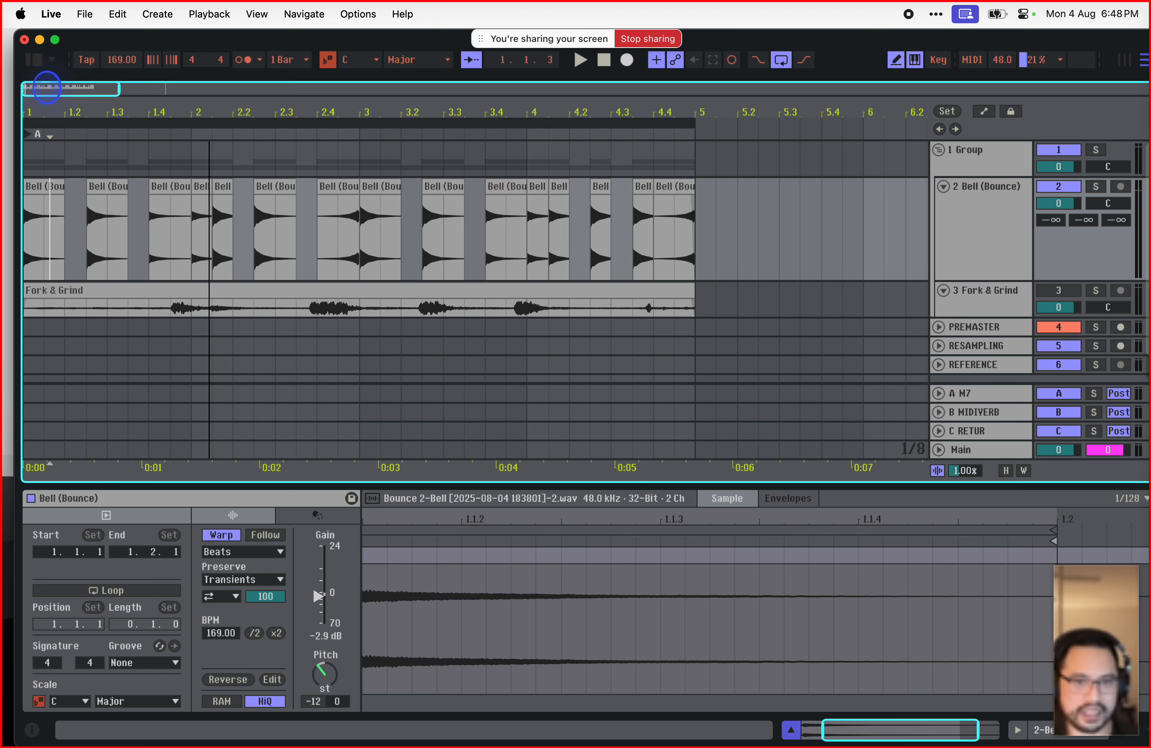
click(47, 188)
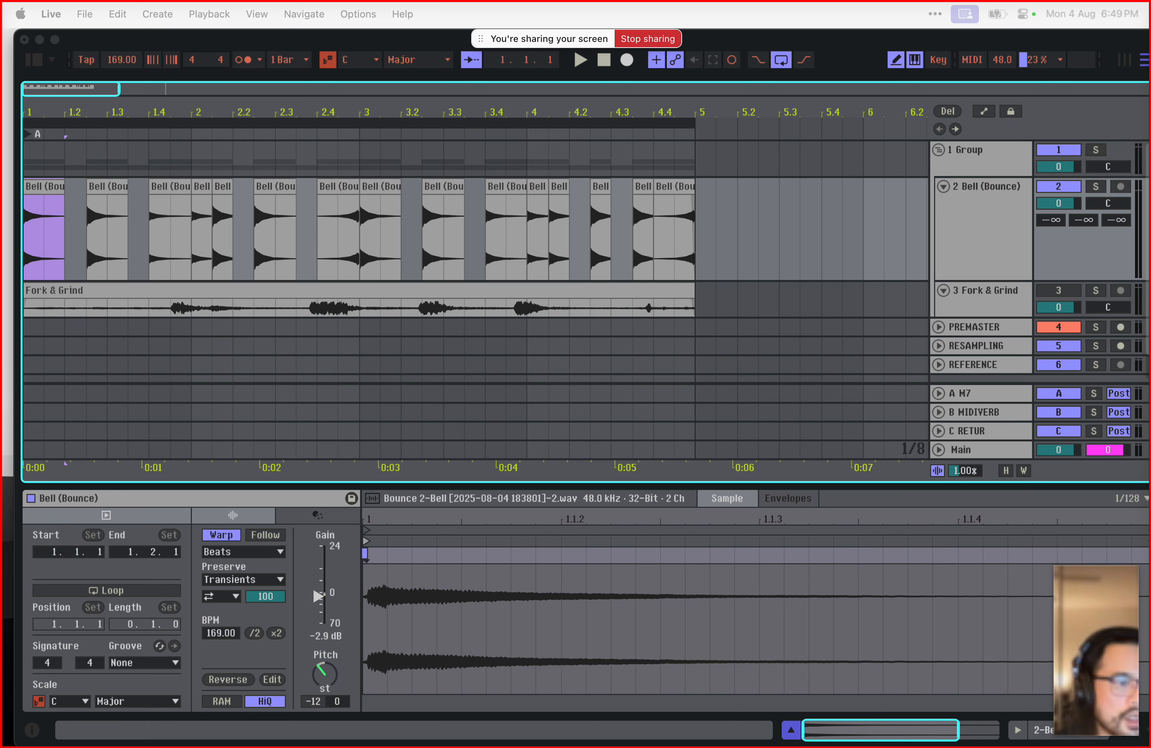
Step: Switch to VLC, reopen the Convert & Stream window, and set the conversion profile to Custom
mouse_move(533, 744)
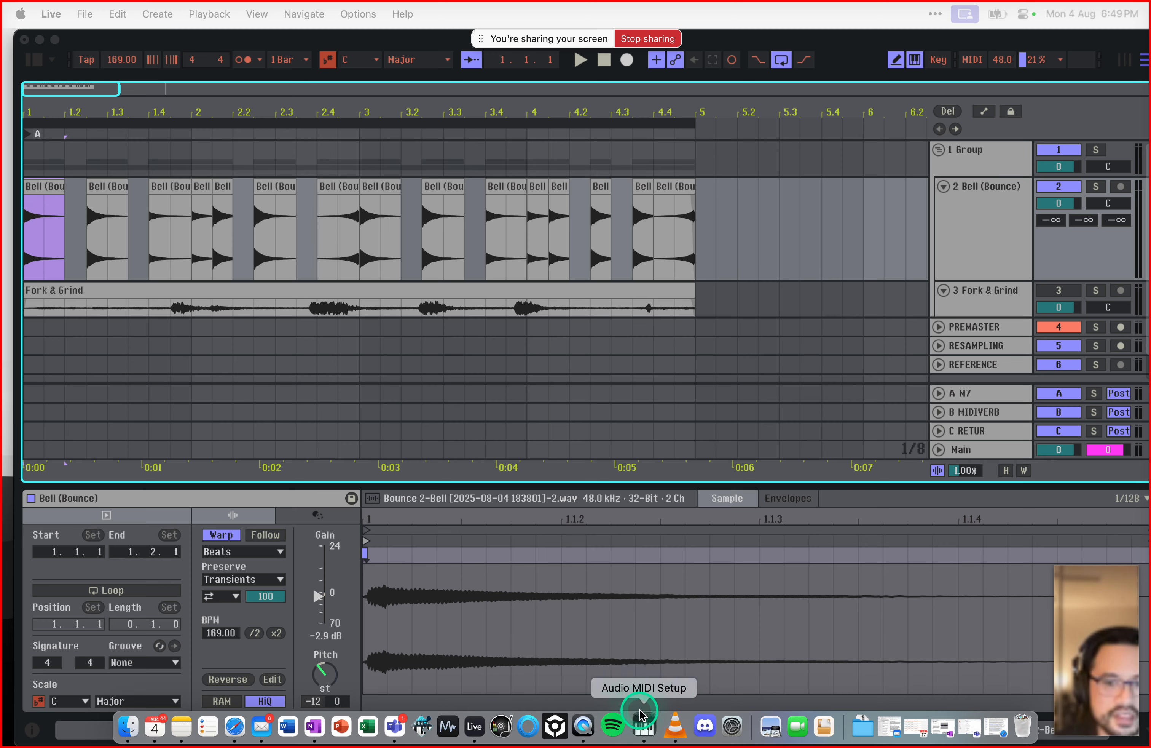
click(663, 713)
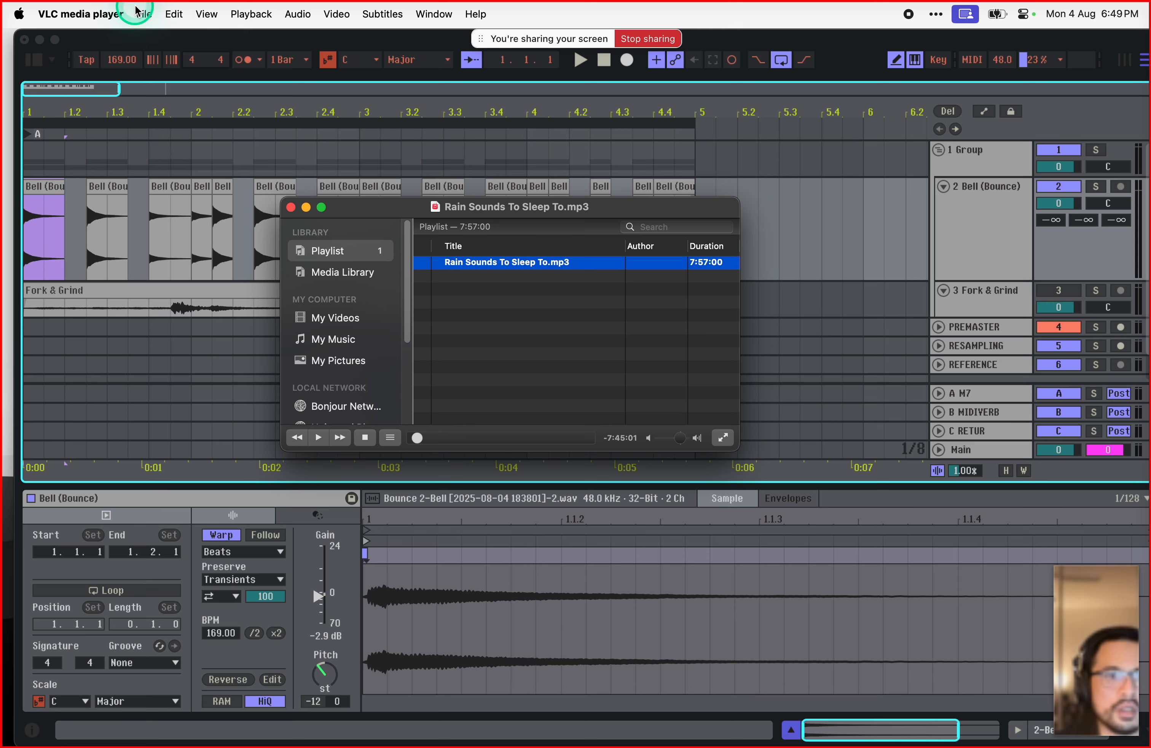
click(148, 14)
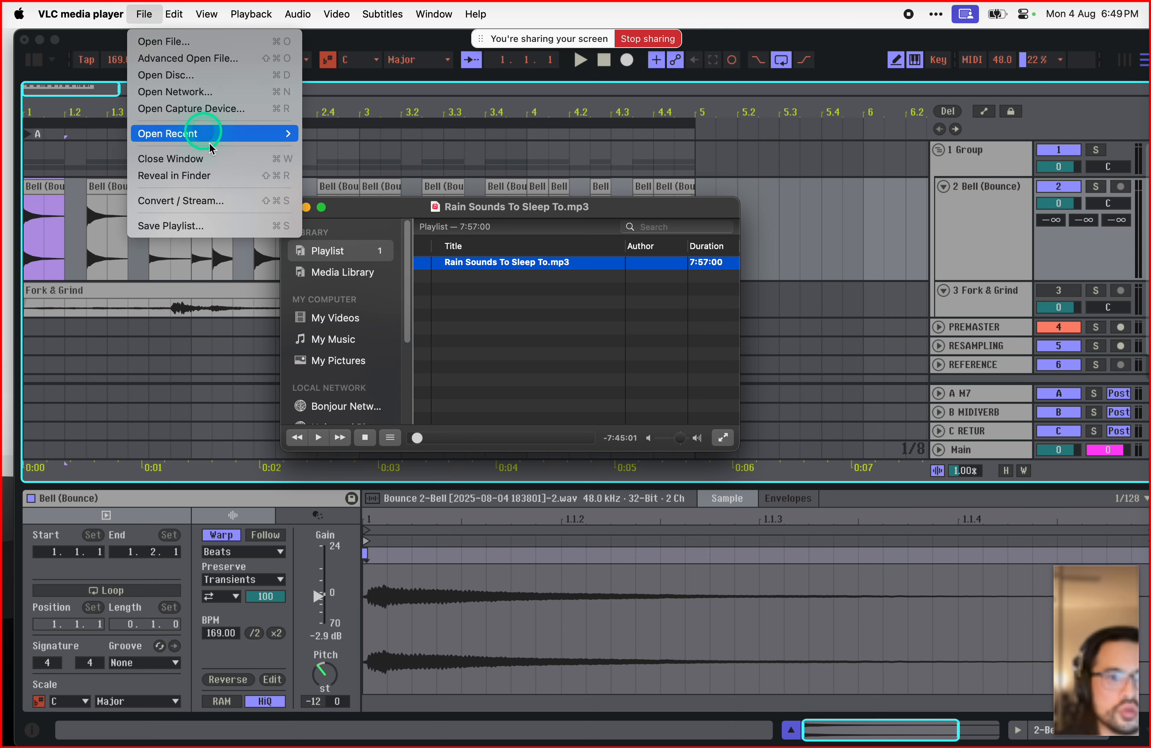
click(343, 222)
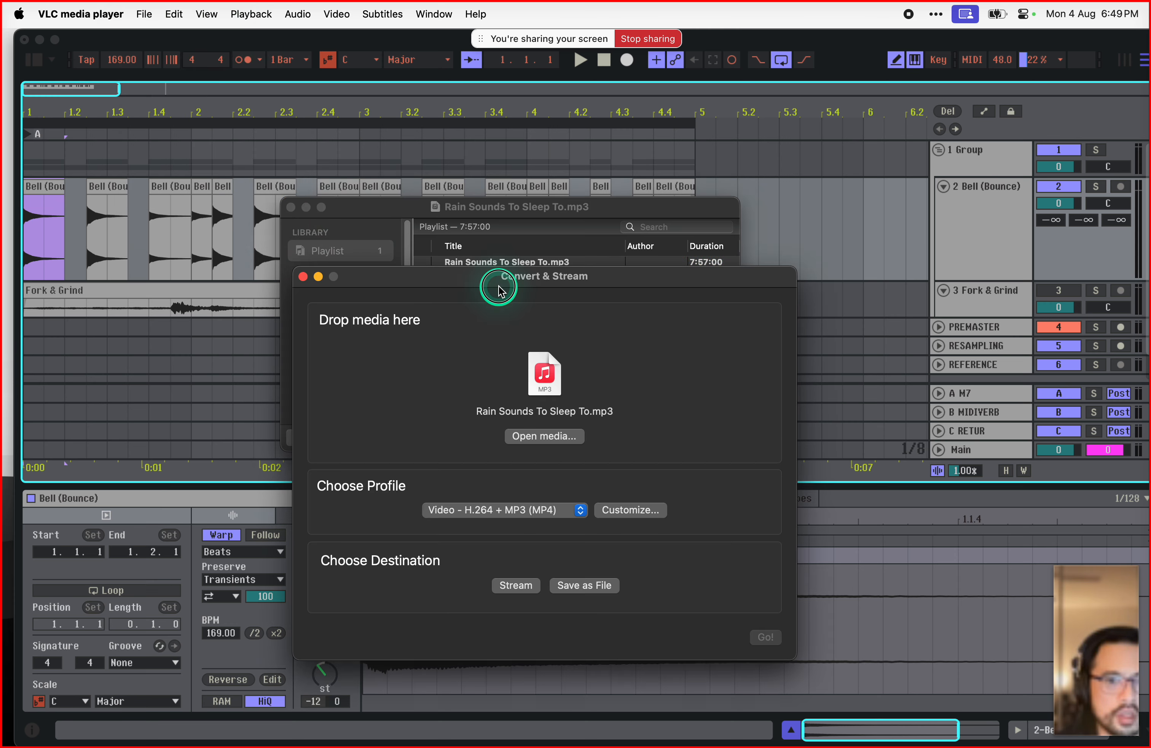
click(516, 342)
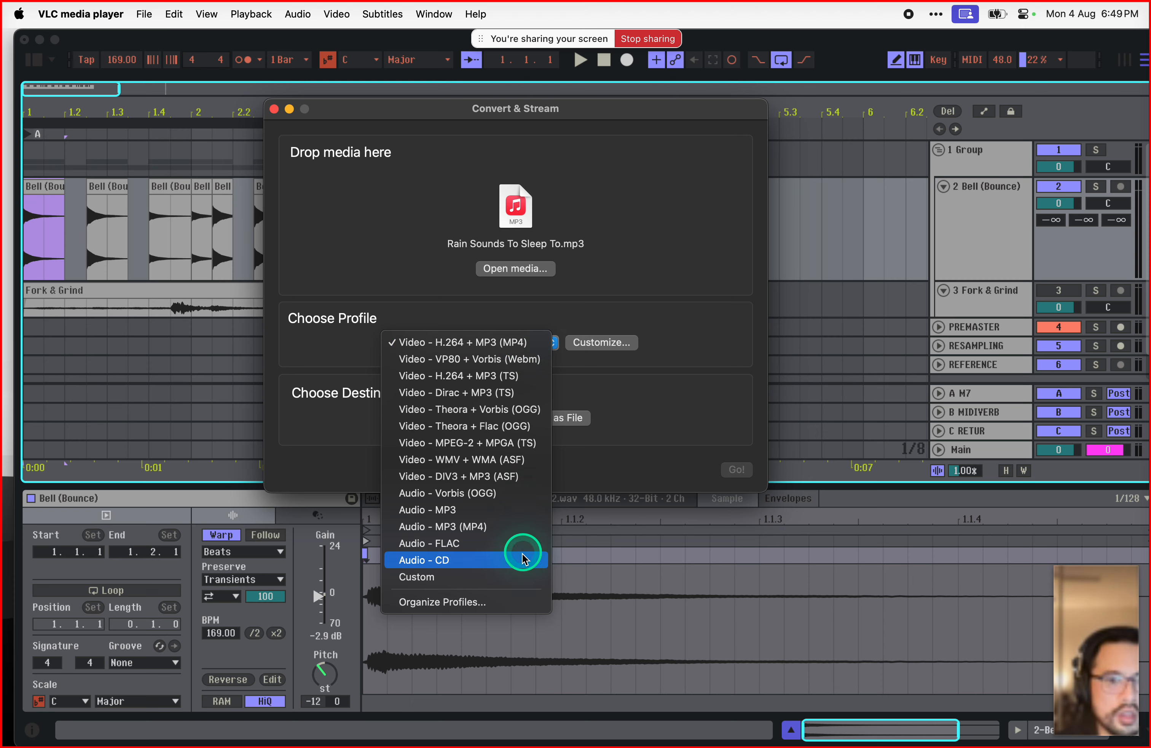
click(507, 586)
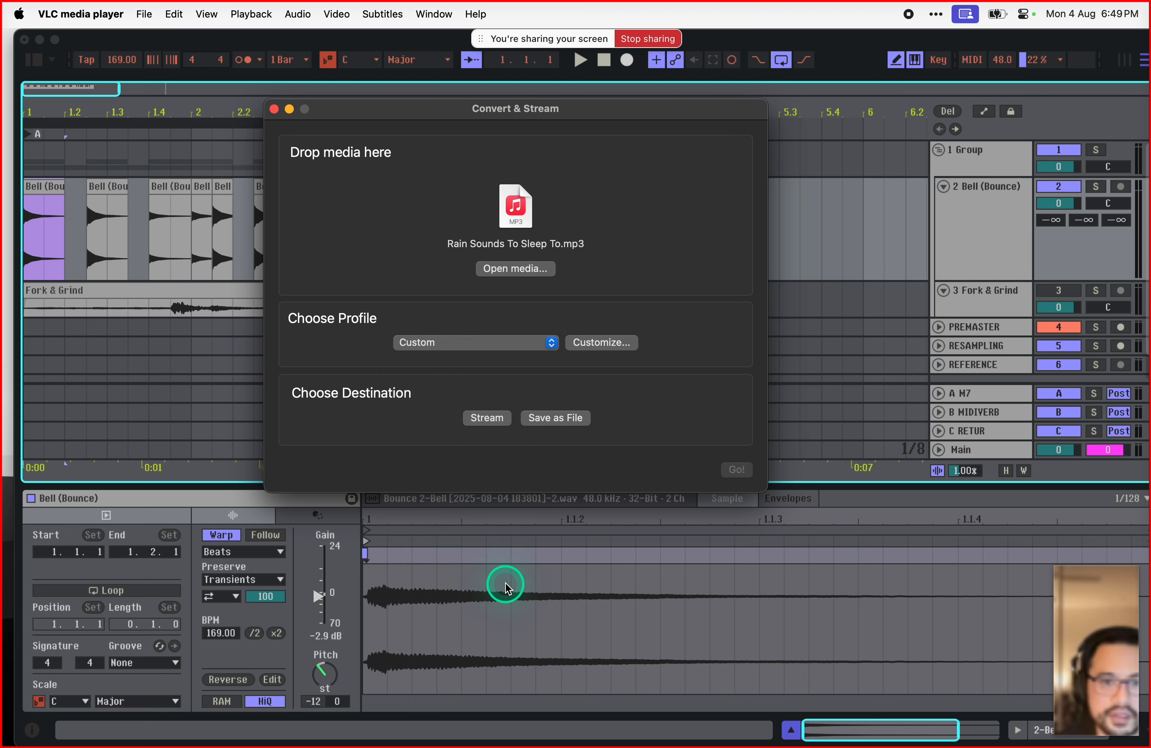
Step: Examine the custom profile's encapsulation formats and available audio codecs, keeping MPEG Audio selected
click(585, 340)
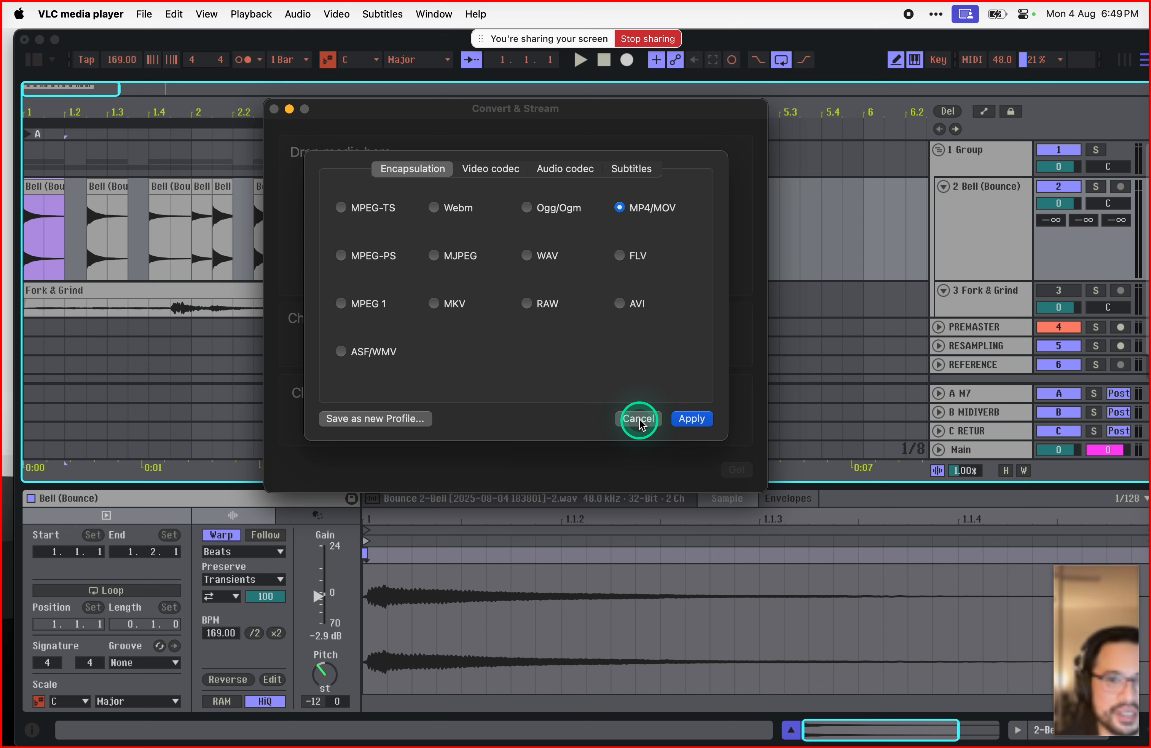
click(565, 169)
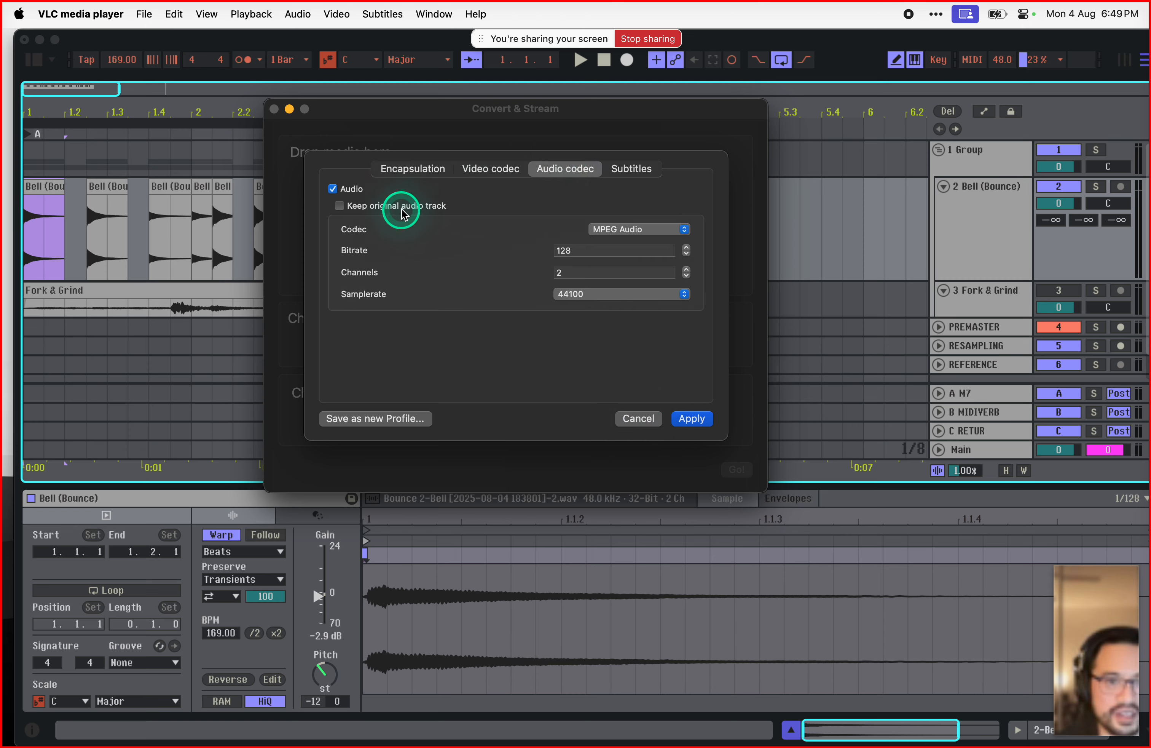
click(665, 230)
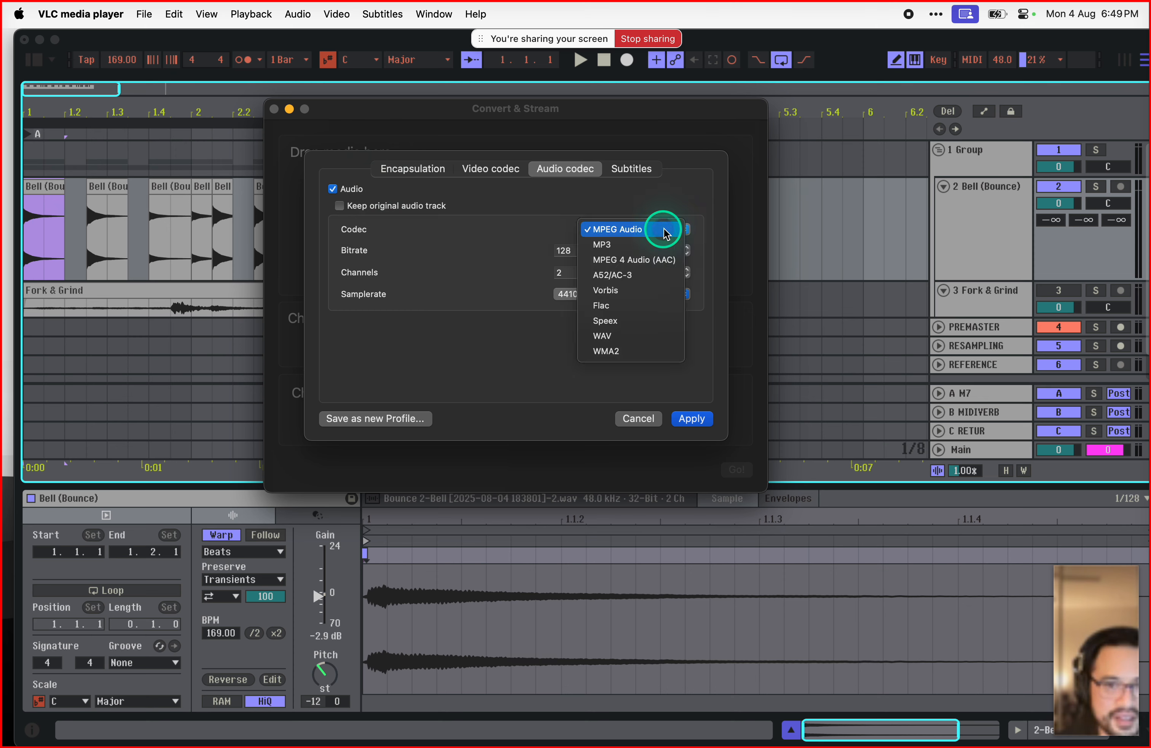
click(663, 196)
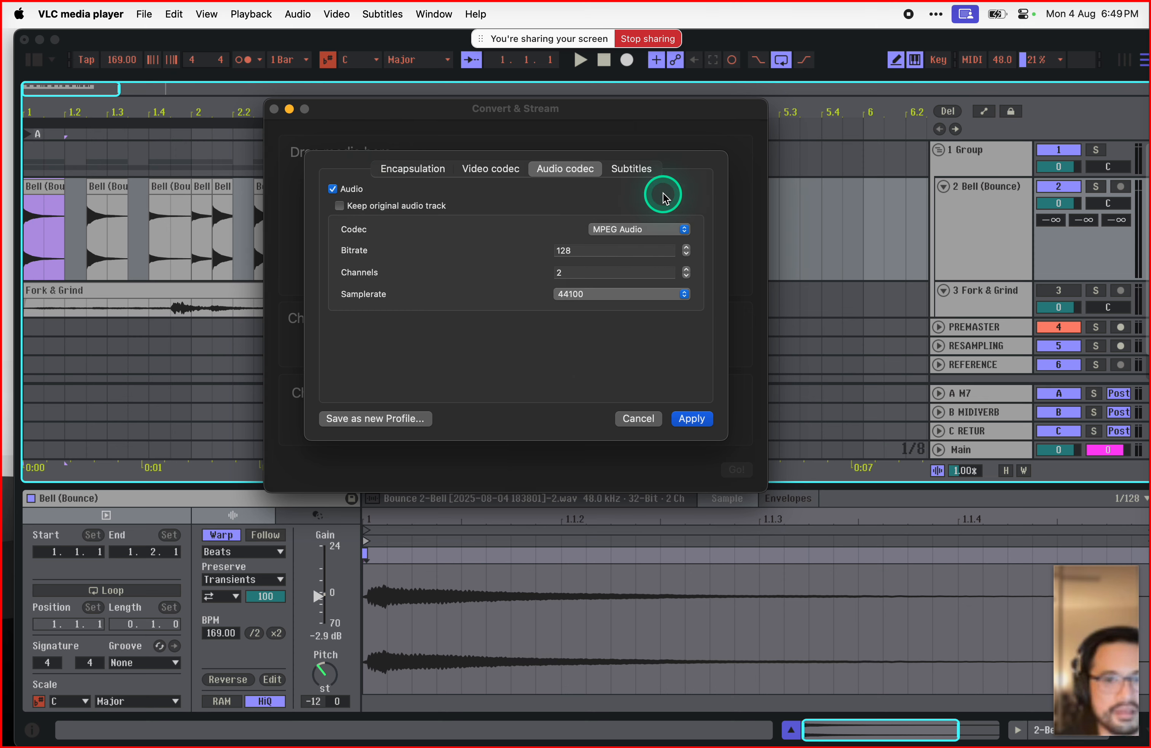
Step: Discard the custom profile settings, close VLC's Convert & Stream and playlist windows, and return to Live
click(656, 228)
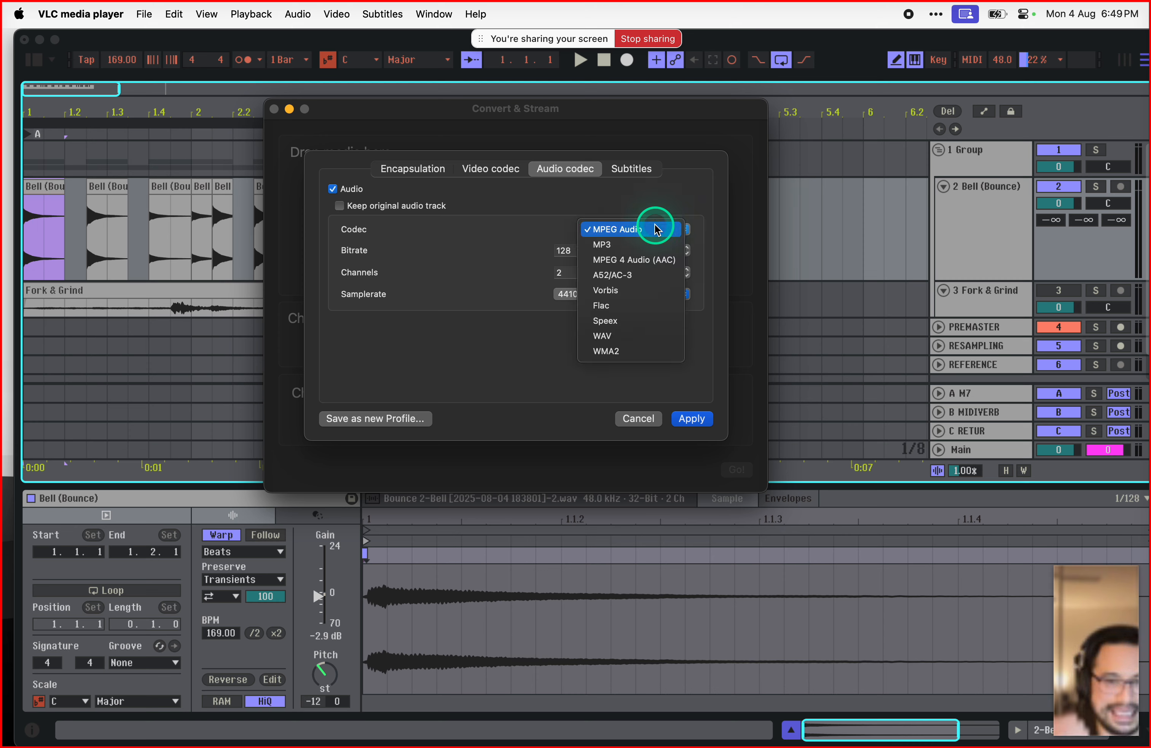
click(659, 200)
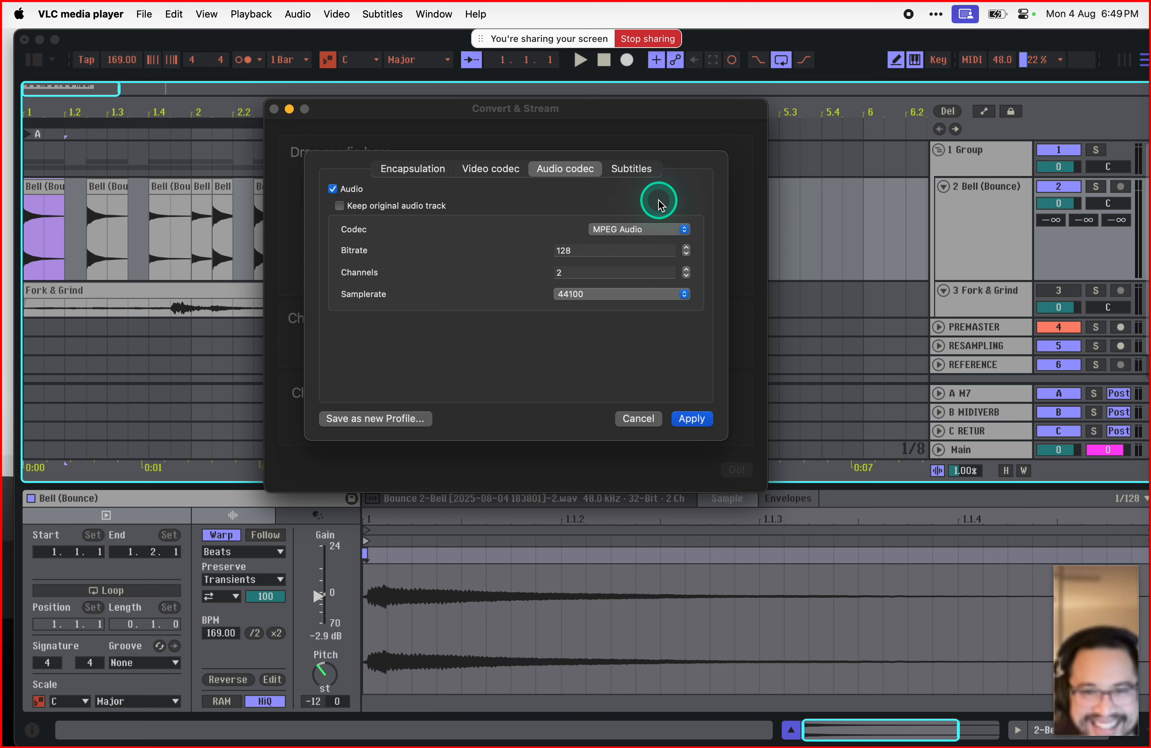
click(637, 418)
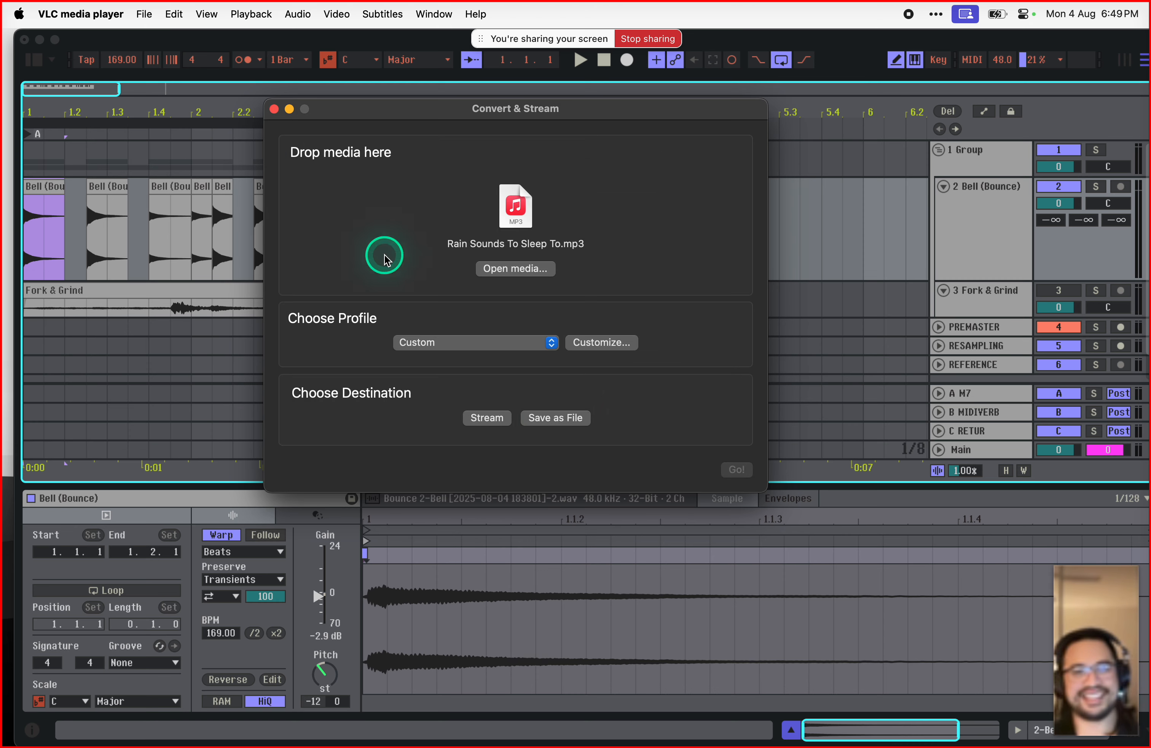
click(274, 109)
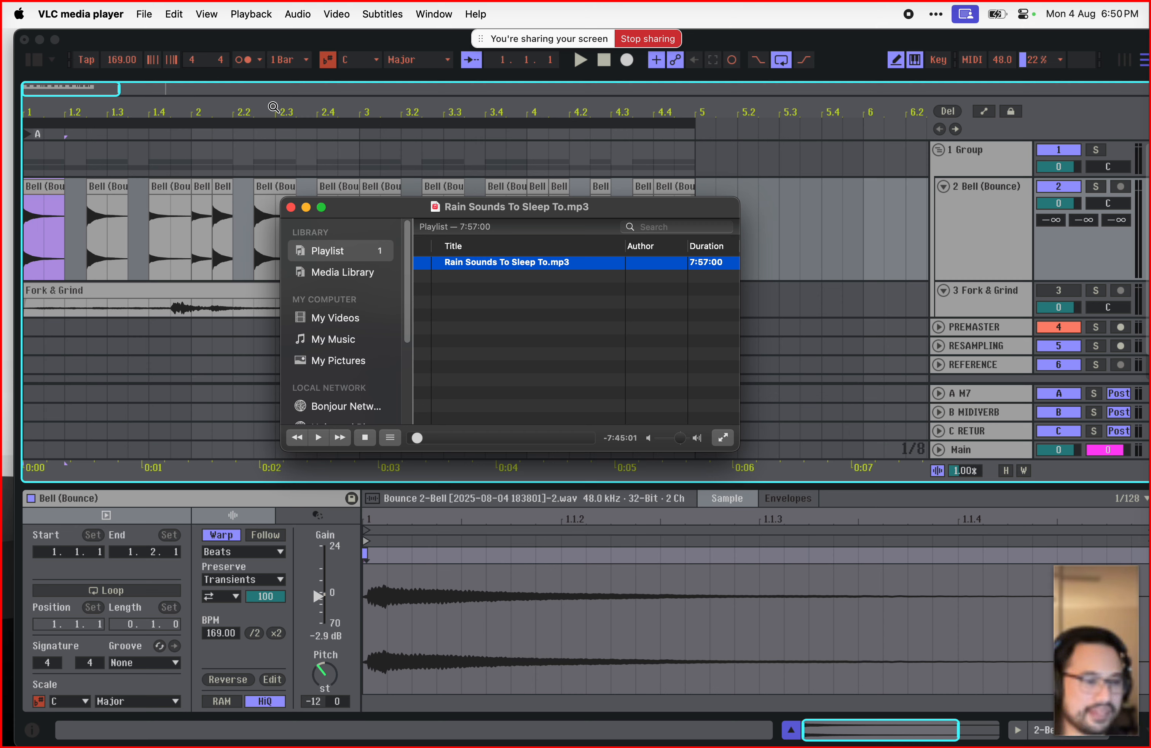
click(290, 206)
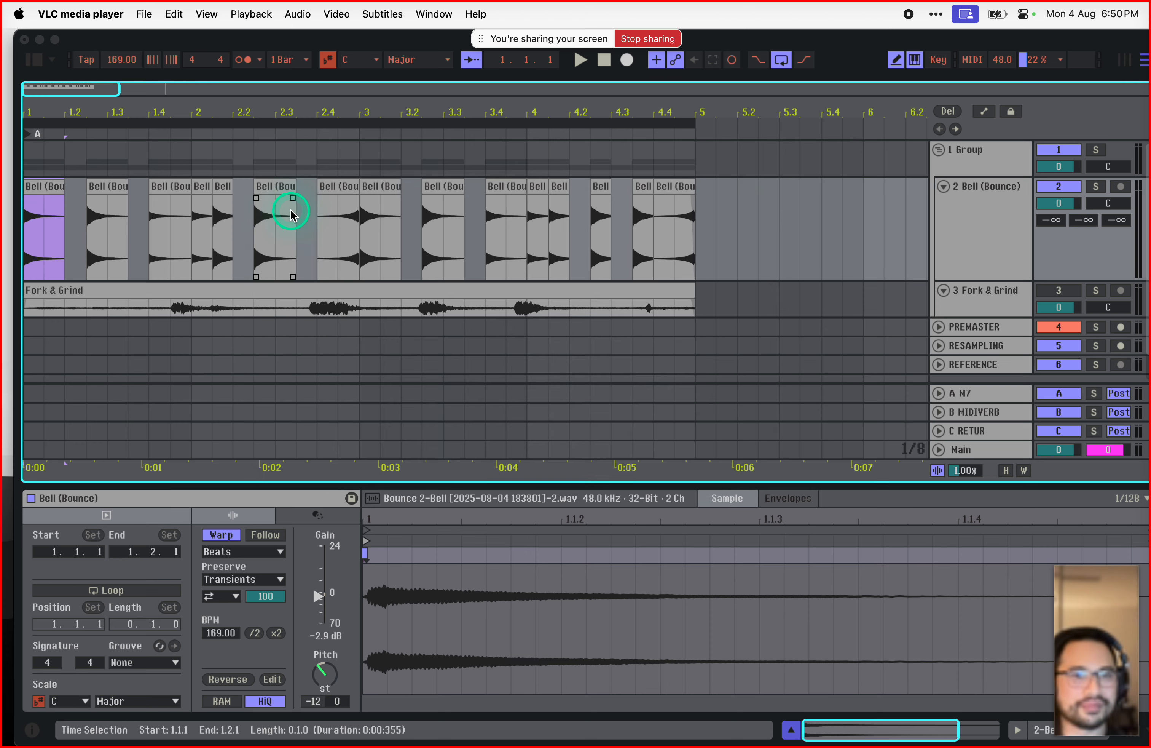
click(53, 196)
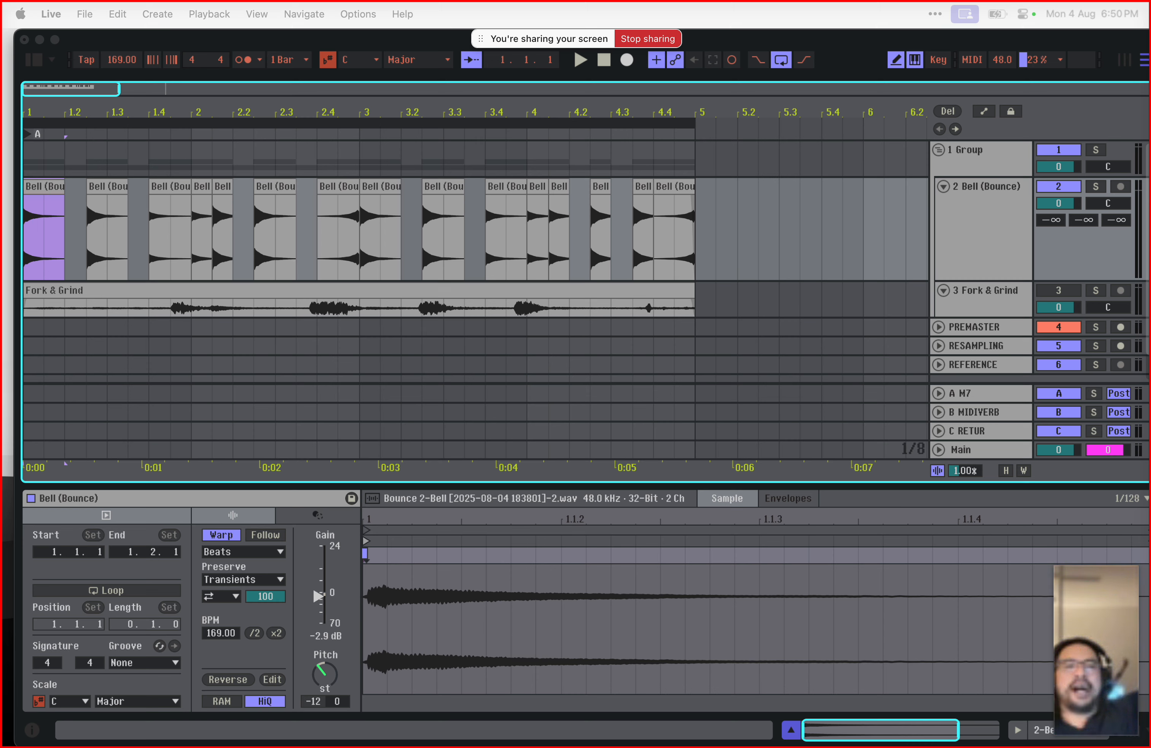
Step: Deactivate the Bell (Bounce) track and activate the Fork & Grind track
click(1068, 190)
click(1067, 187)
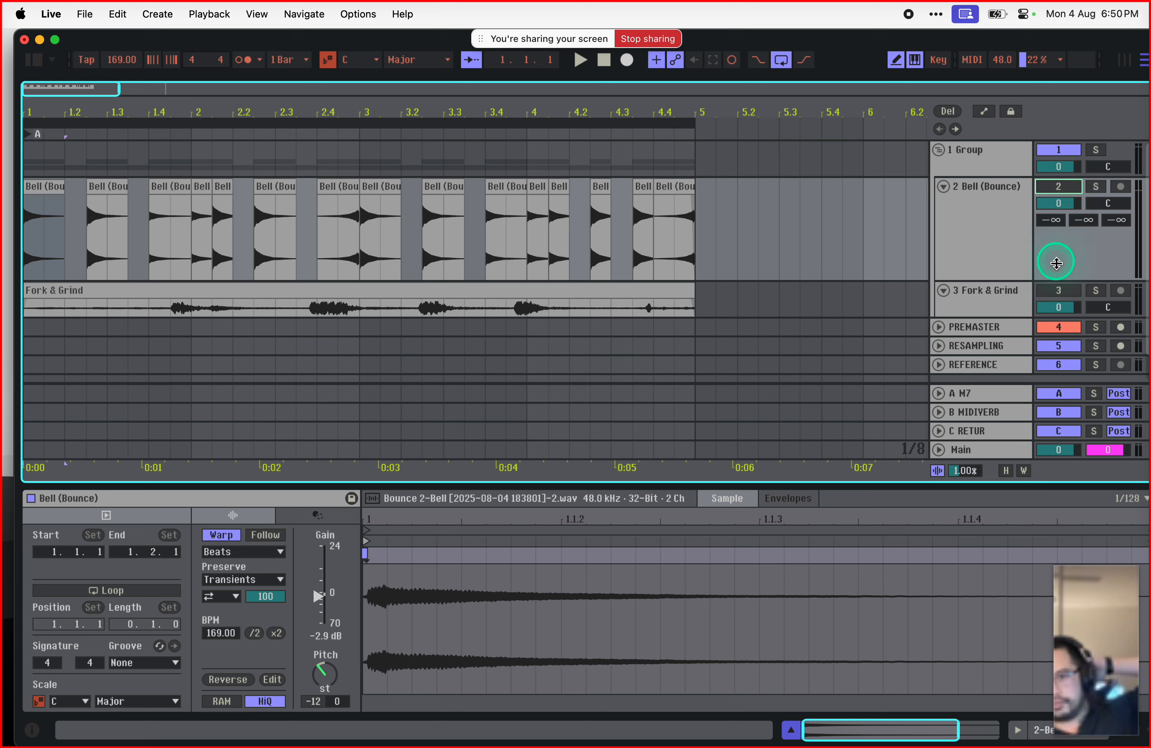
click(1058, 290)
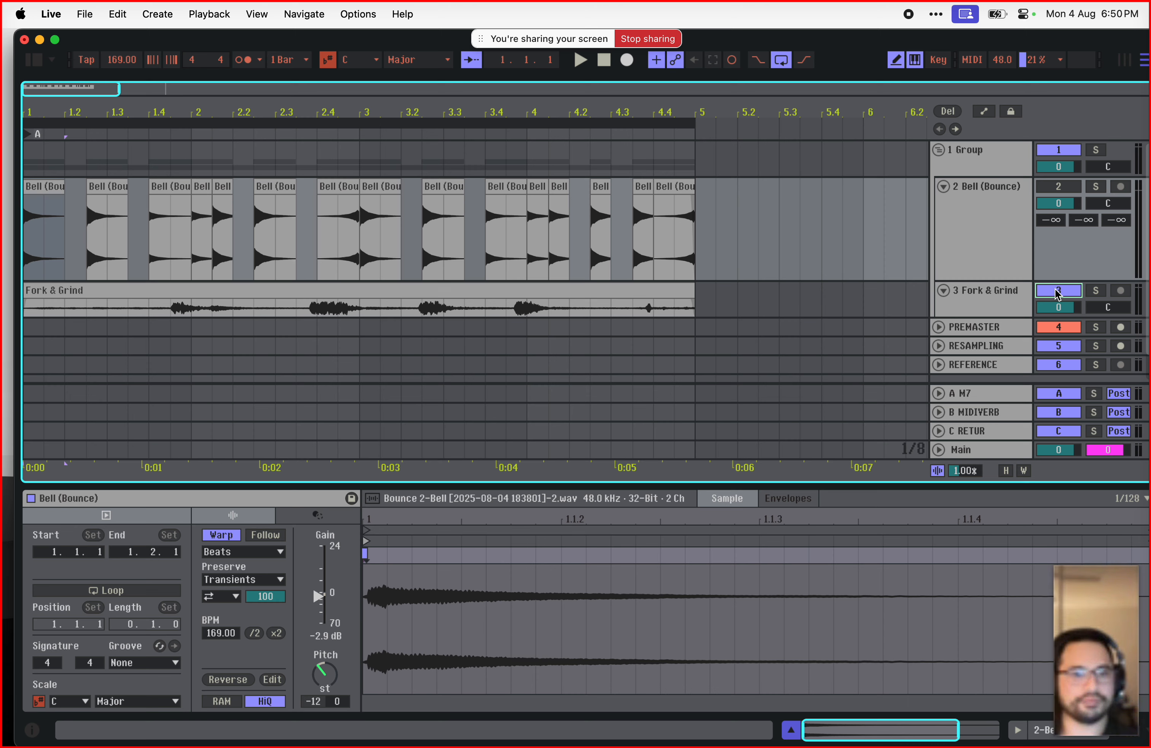
Step: Switch to OneNote, review Parts 1 and 2 of the Exercise section in the class notes, and minimize the window
click(948, 745)
mouse_move(947, 745)
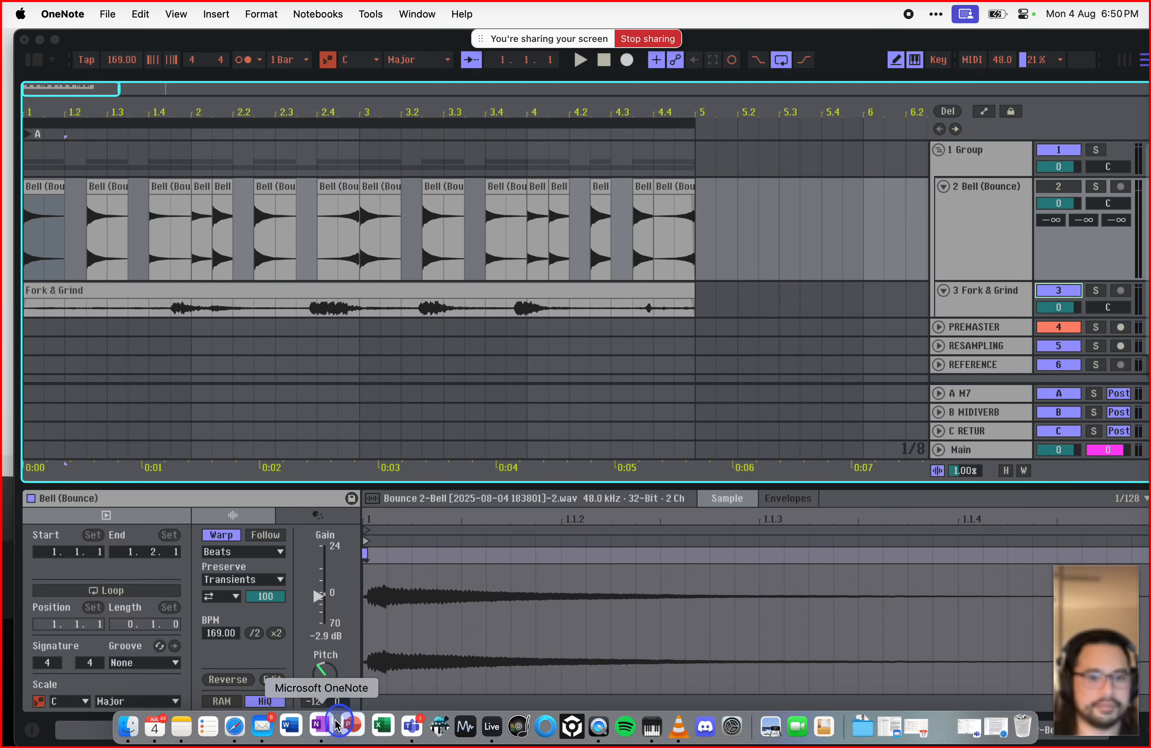
click(314, 726)
scroll(630, 451, down, 10)
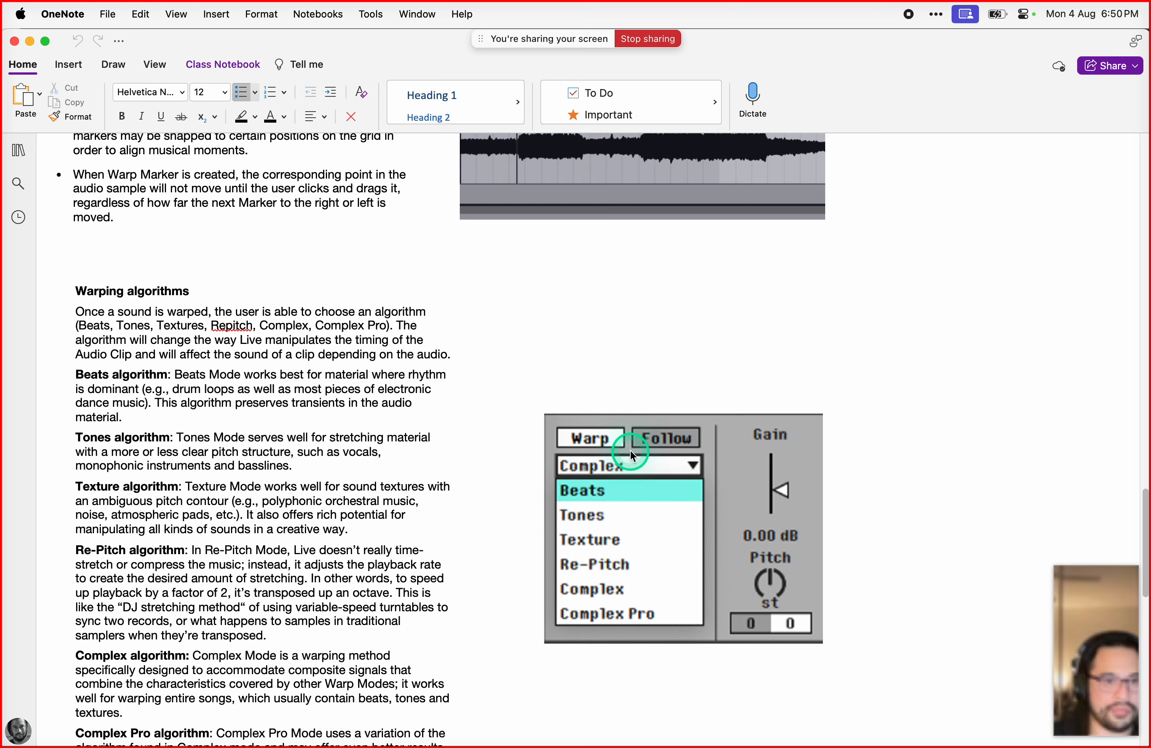
scroll(631, 450, down, 8)
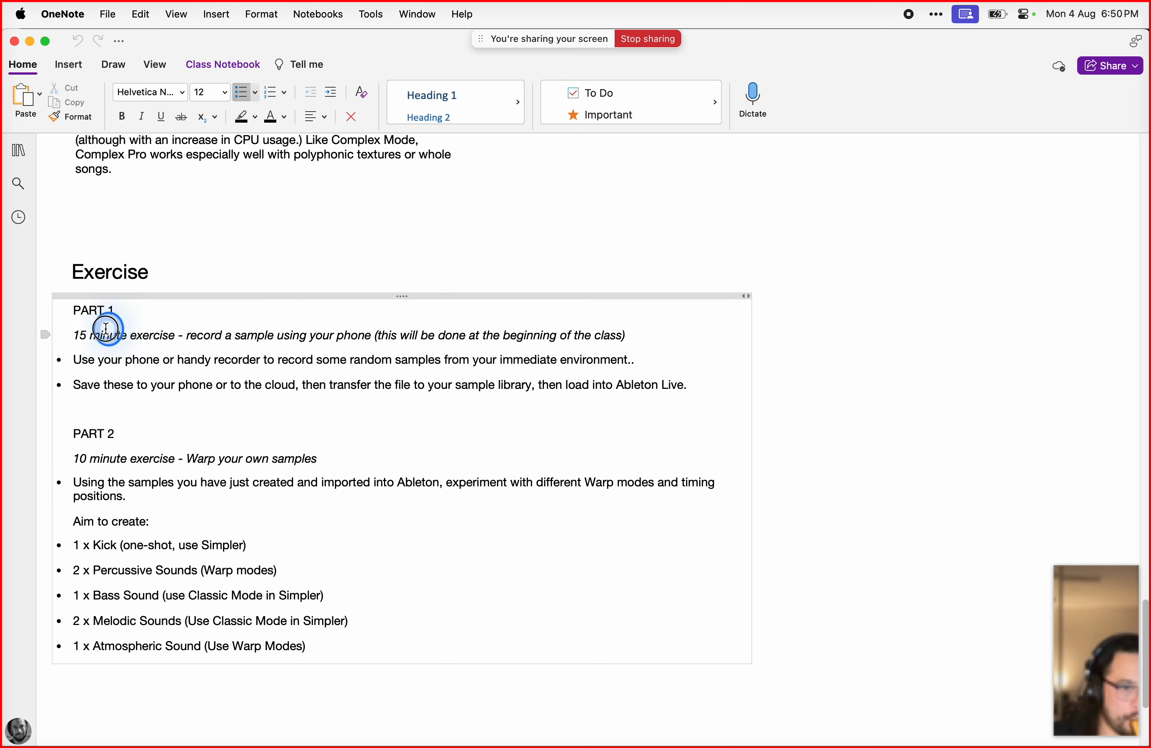
drag(103, 335, 410, 396)
click(480, 405)
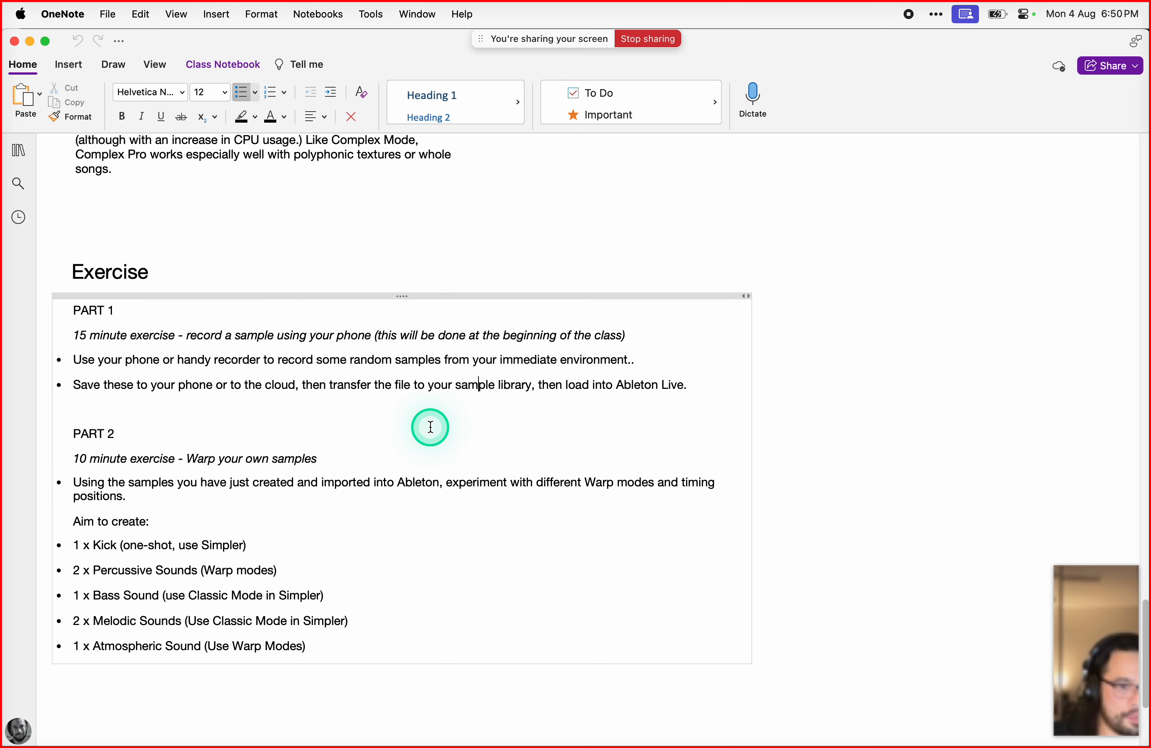
drag(108, 433, 379, 561)
click(149, 175)
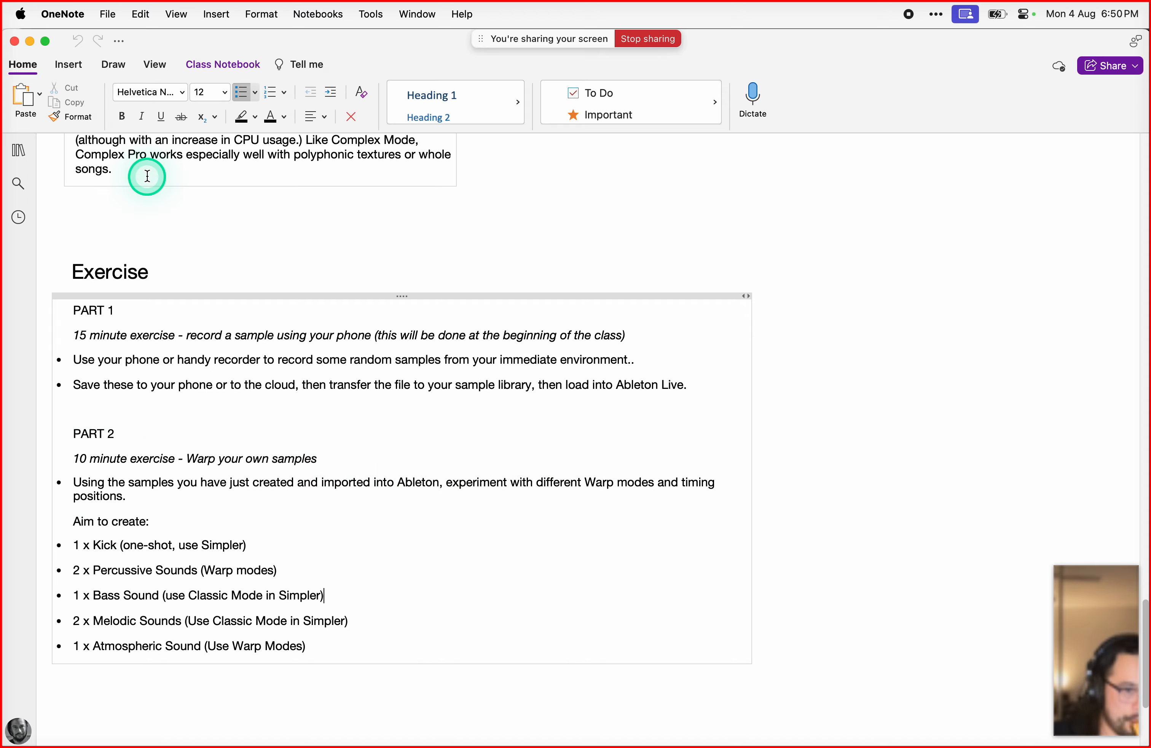
click(30, 41)
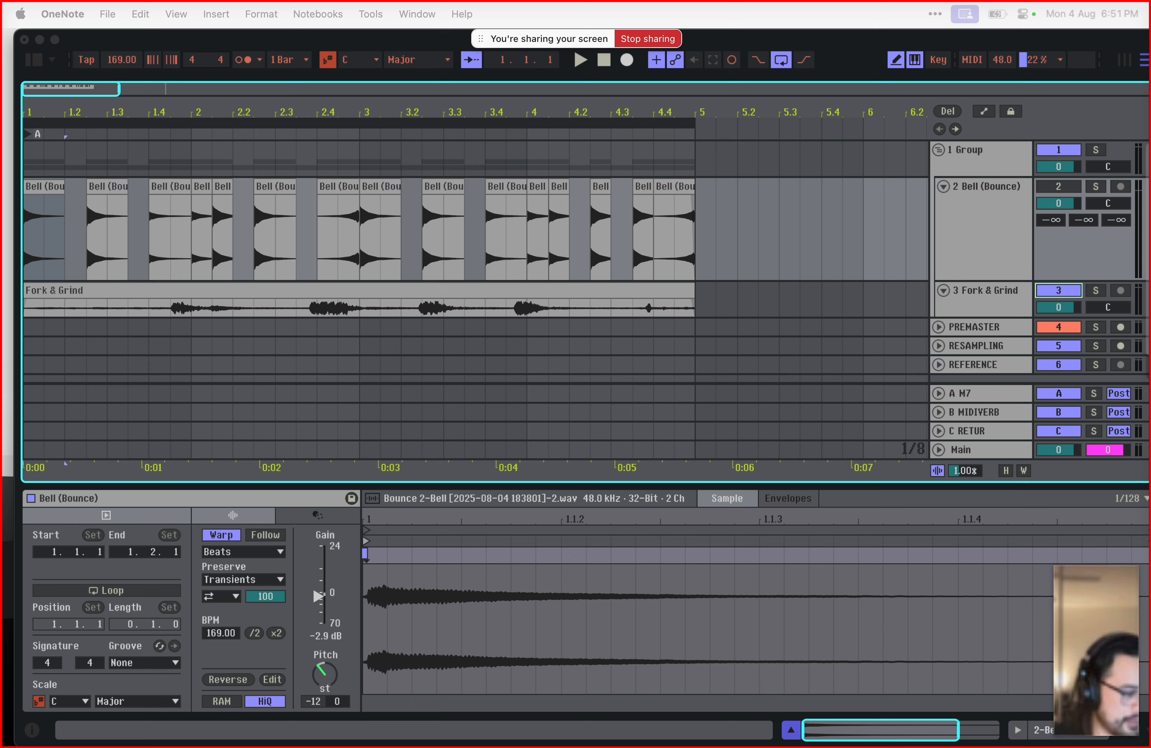
Step: Increase the height of the Fork & Grind track in Live's arrangement and leave that track selected
scroll(374, 380, down, 1)
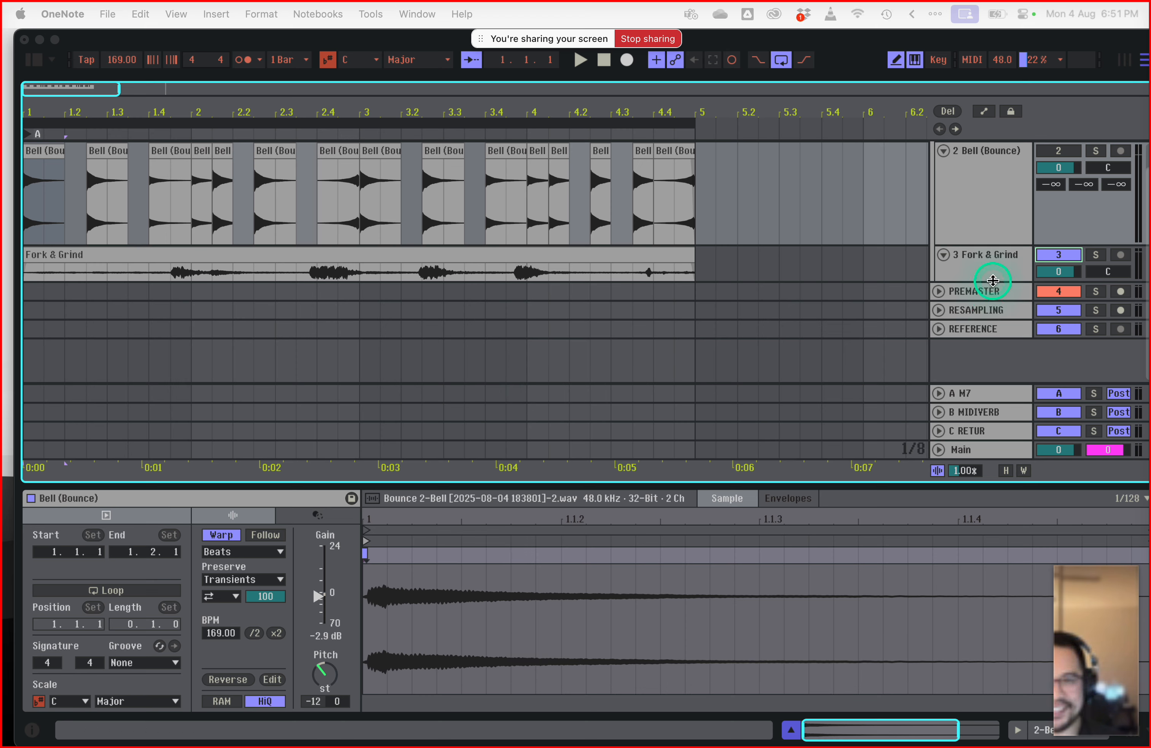
click(992, 295)
drag(994, 287, 964, 365)
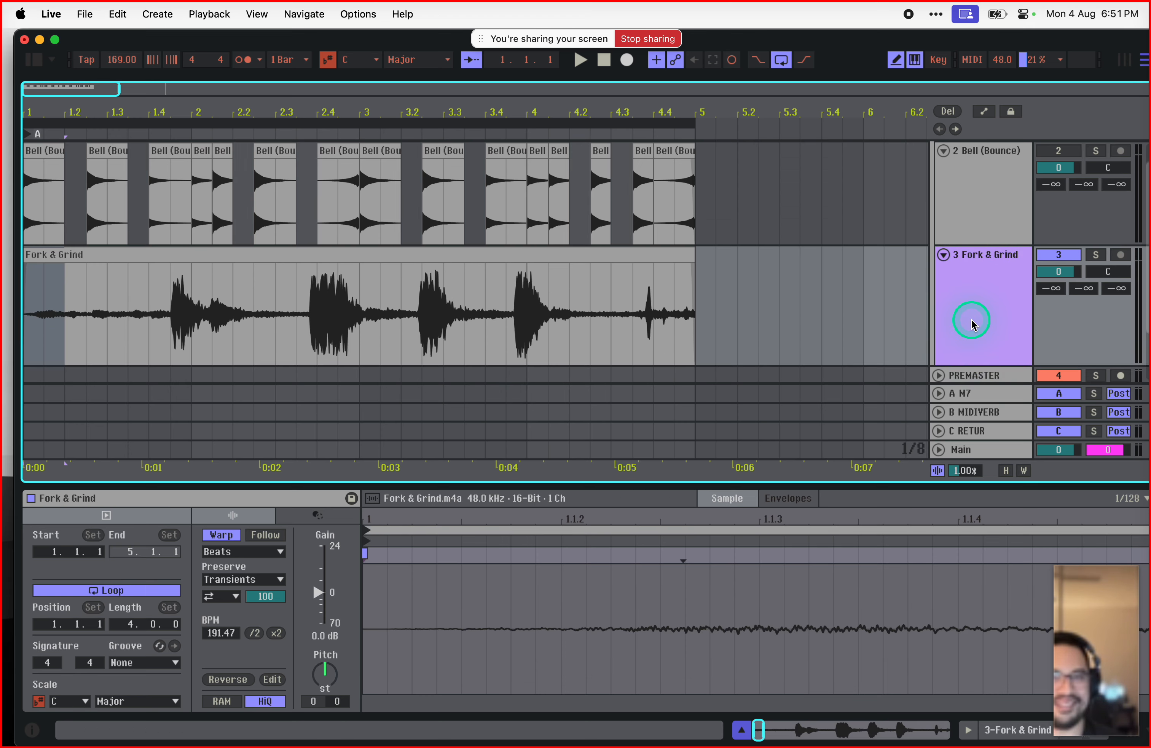
scroll(971, 335, down, 2)
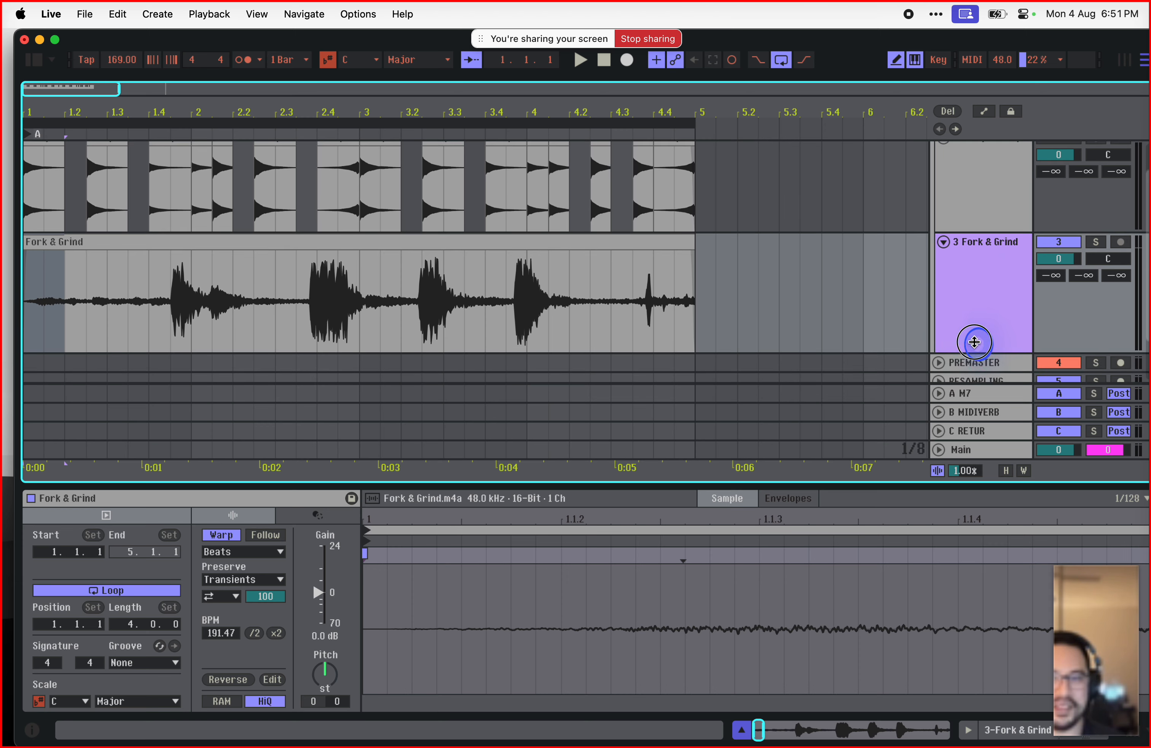
drag(971, 339, 973, 328)
click(317, 179)
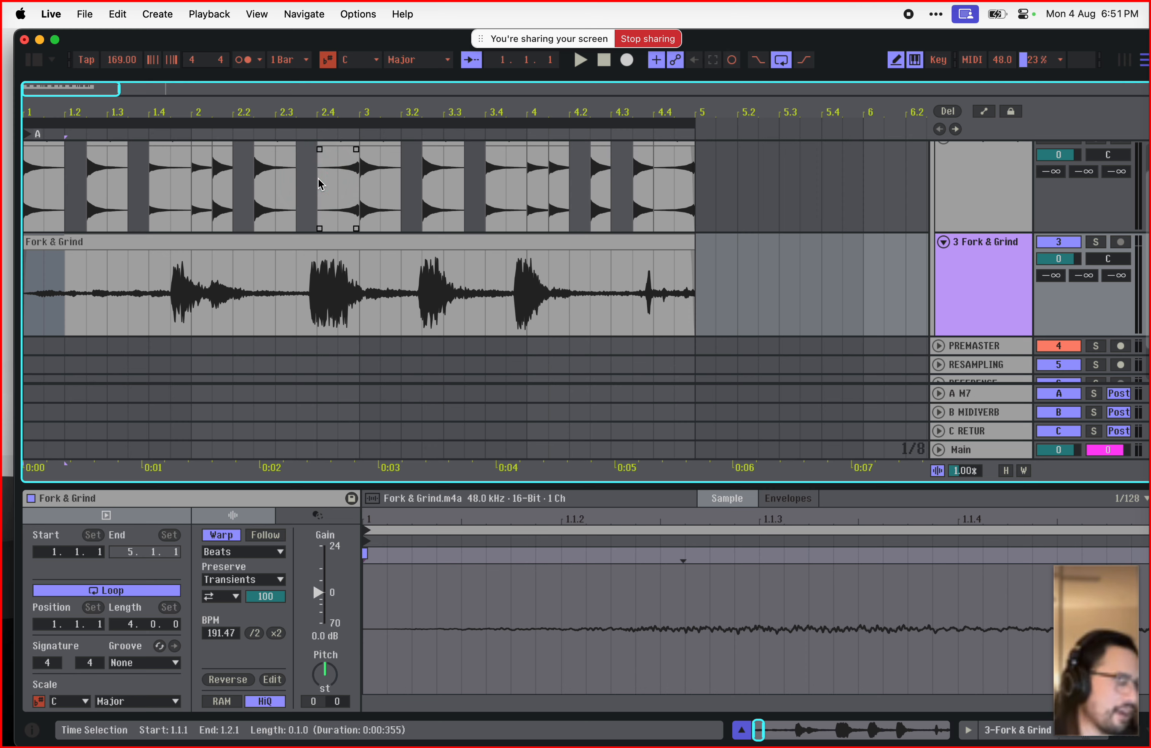
scroll(744, 182, up, 2)
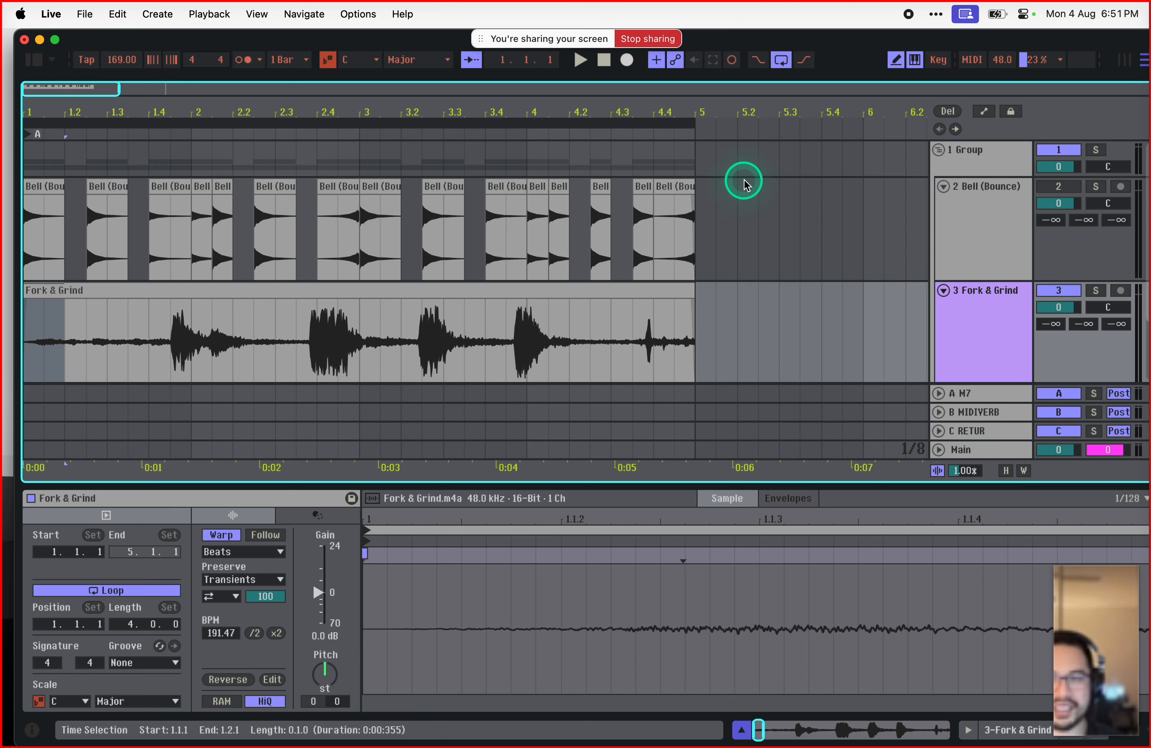
click(1003, 207)
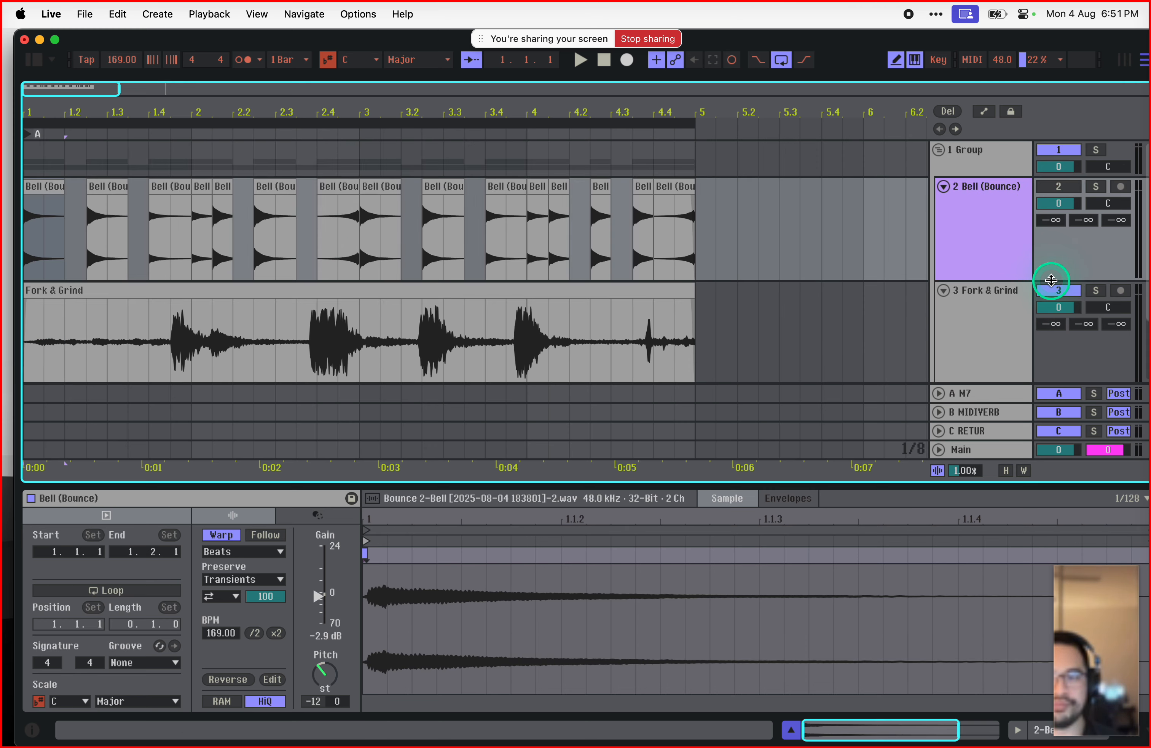
click(1018, 297)
click(173, 347)
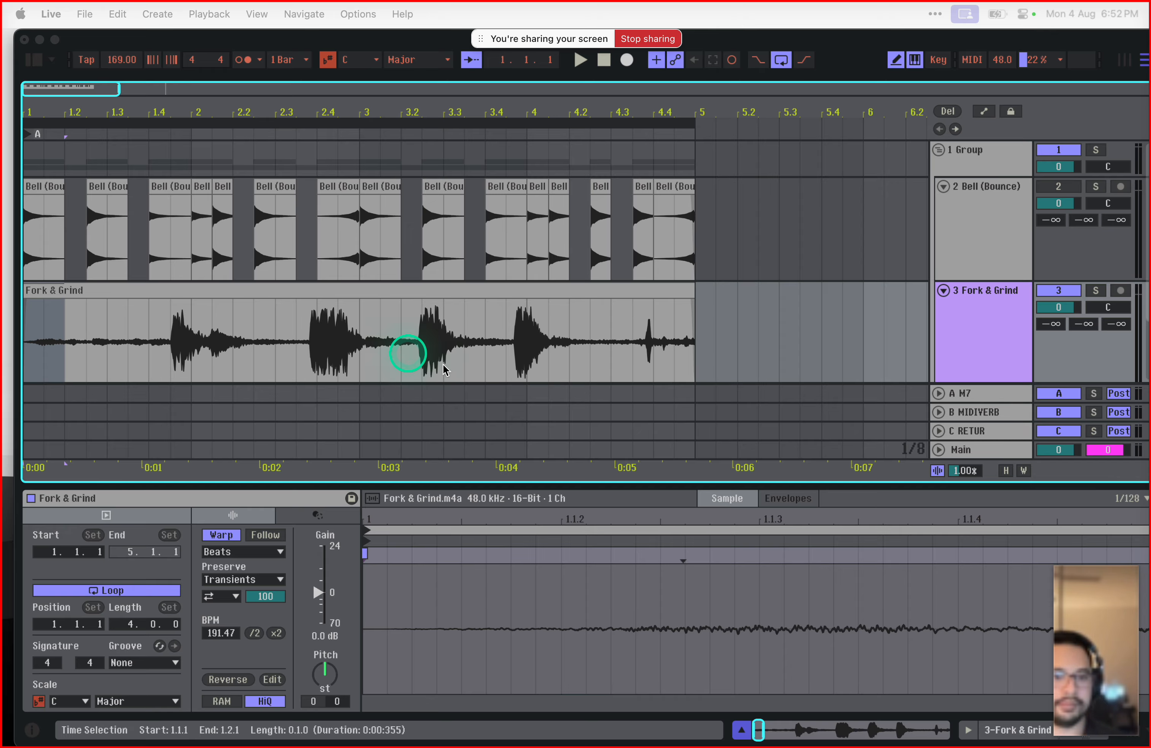
Step: Switch to Microsoft Teams, read the unread group chat and the Creation/Composition Group Chat, and minimize the window
mouse_move(497, 745)
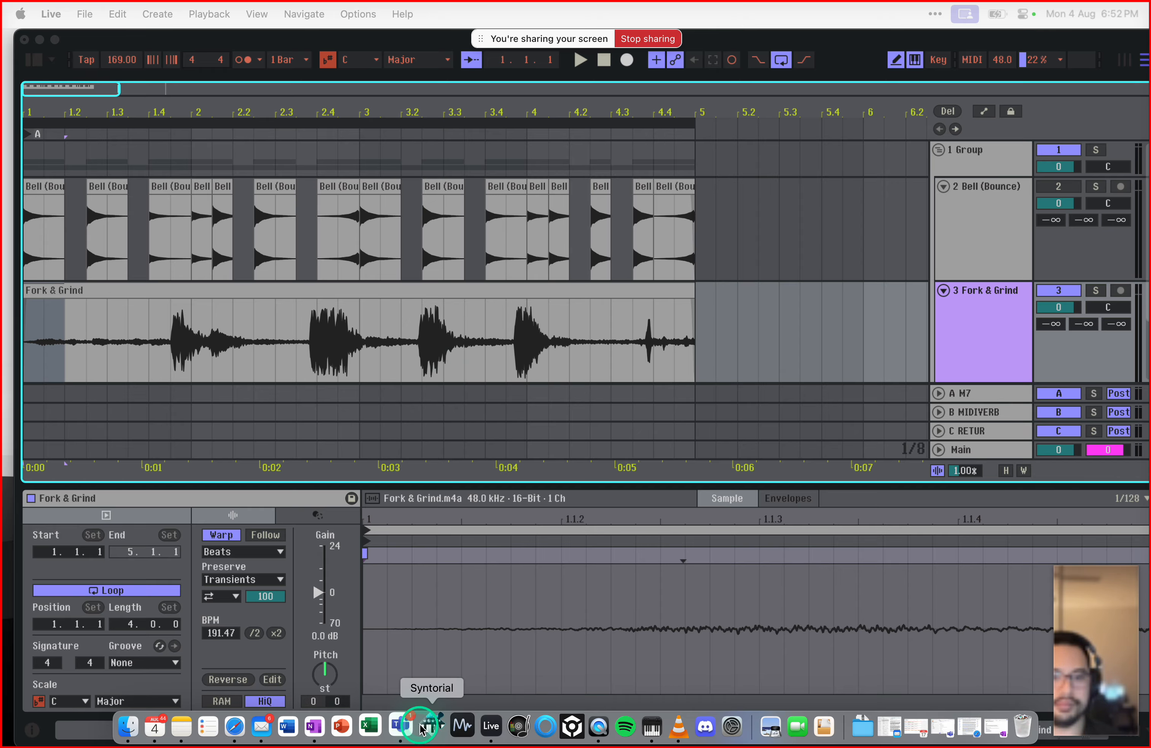
click(407, 726)
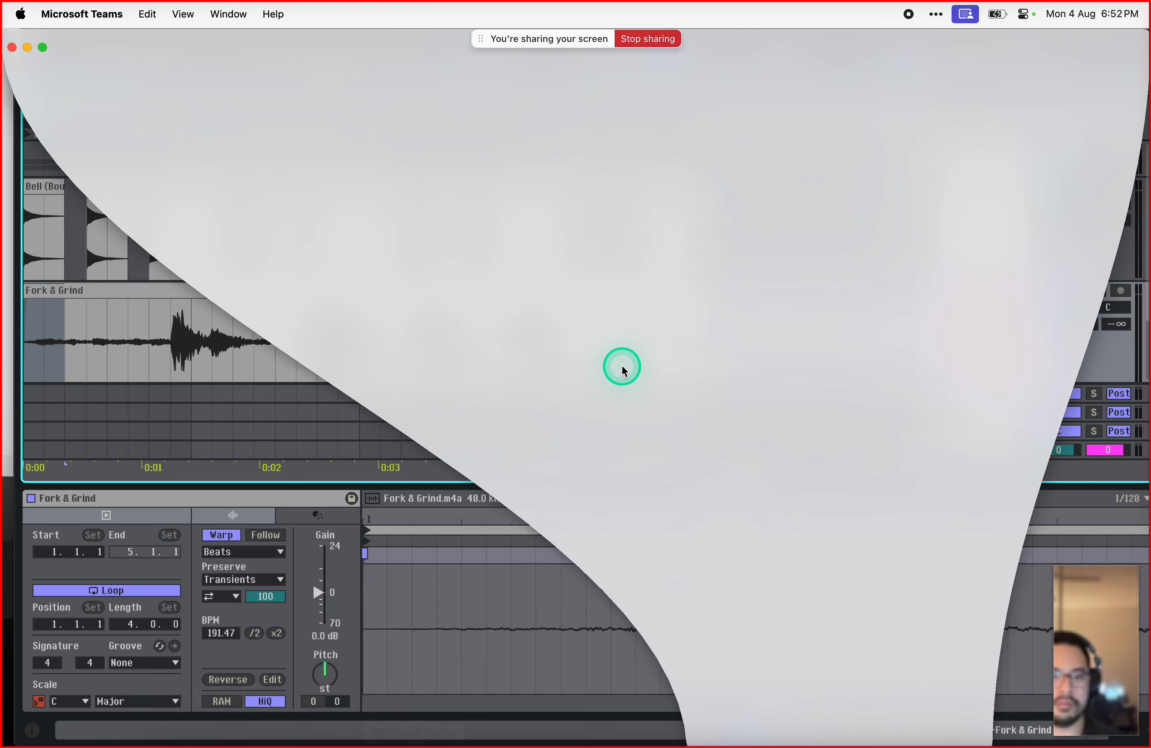
click(47, 143)
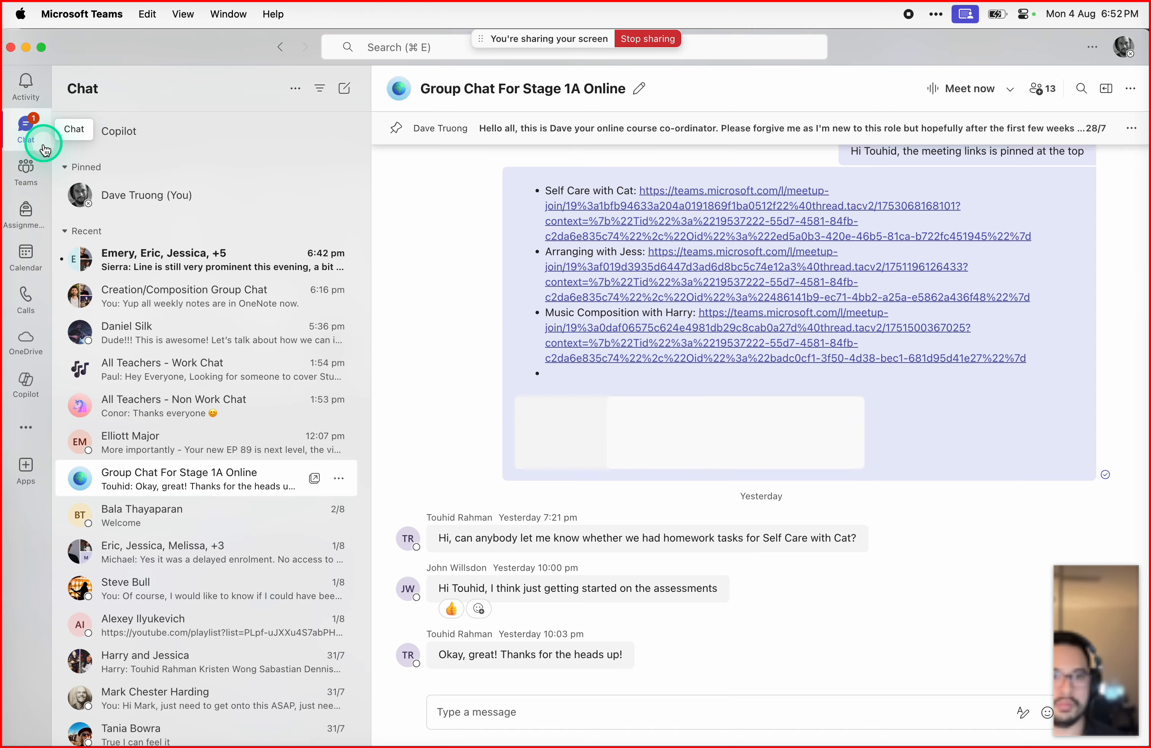
click(203, 259)
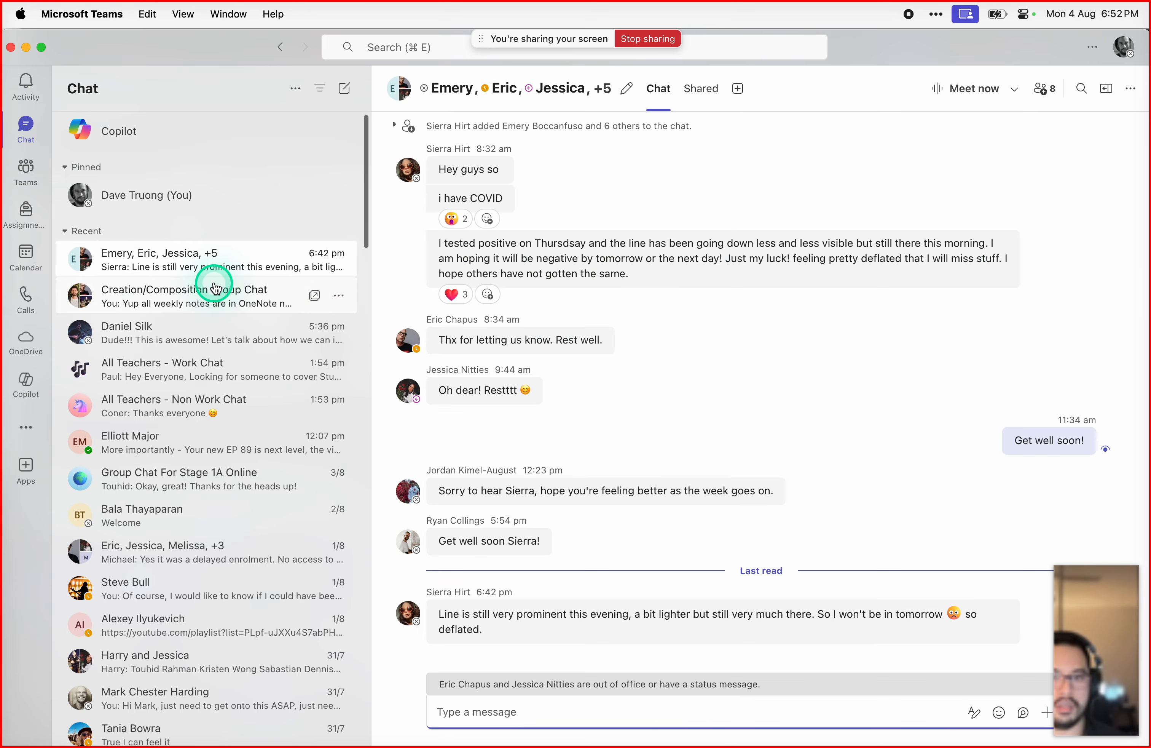
click(219, 305)
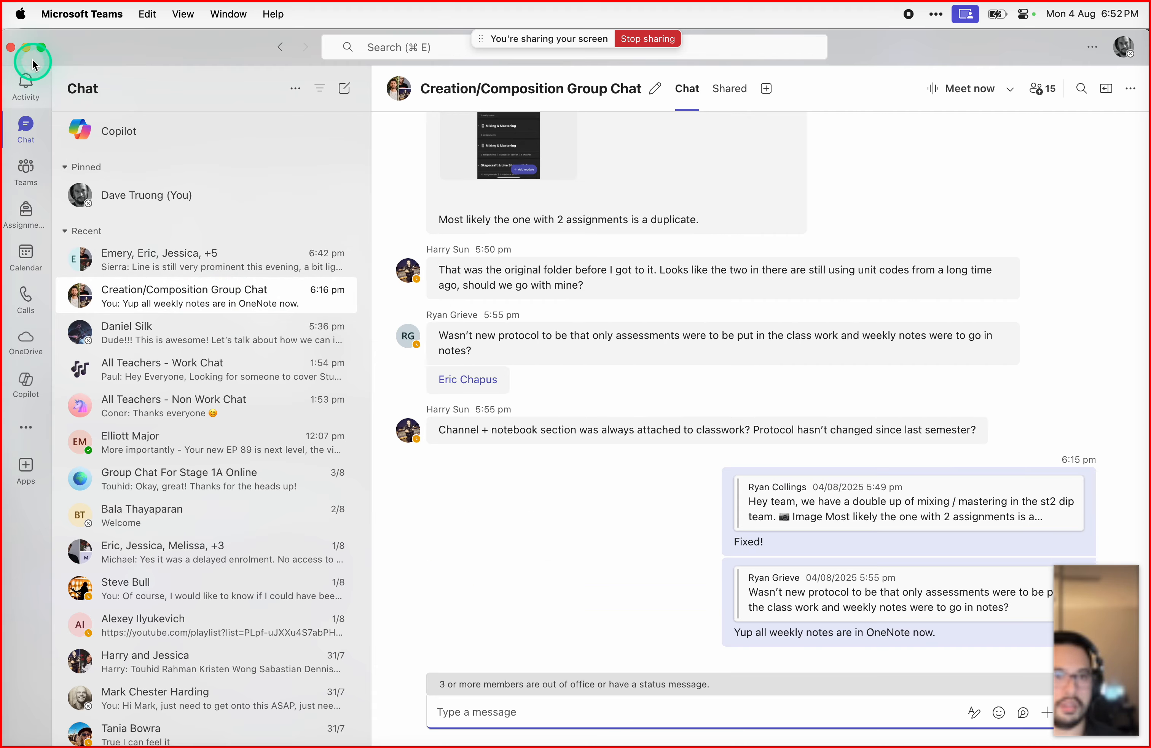
click(26, 47)
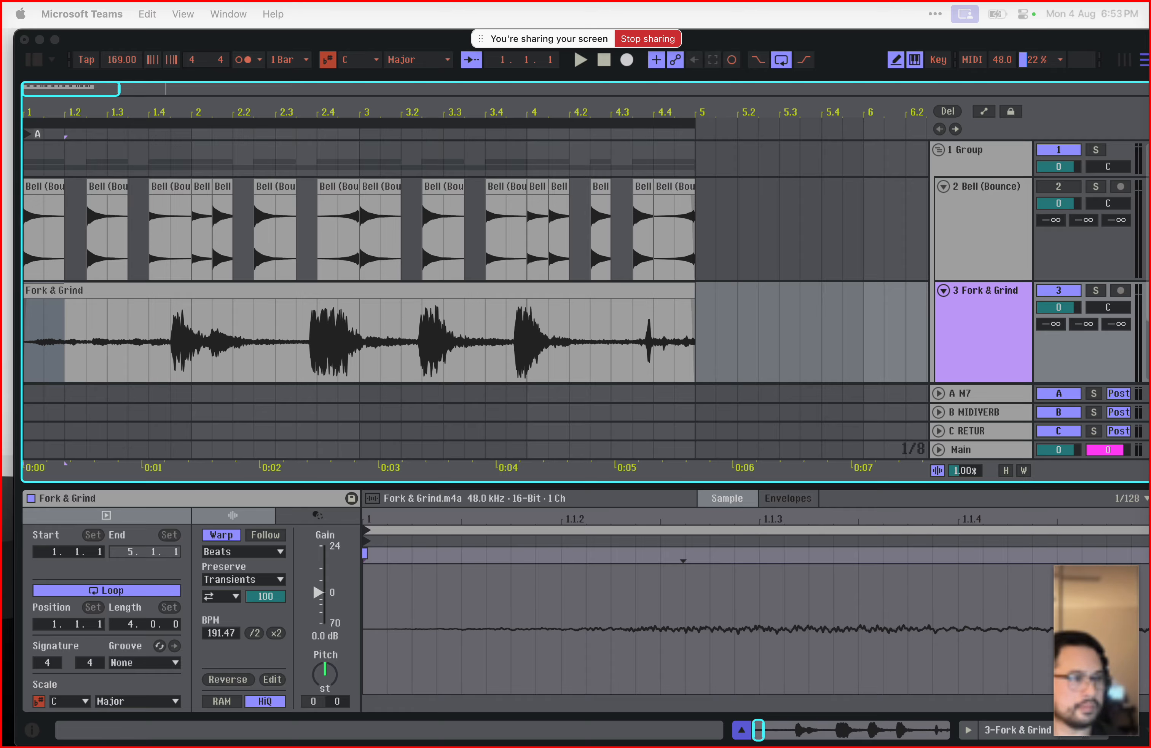
key(F11)
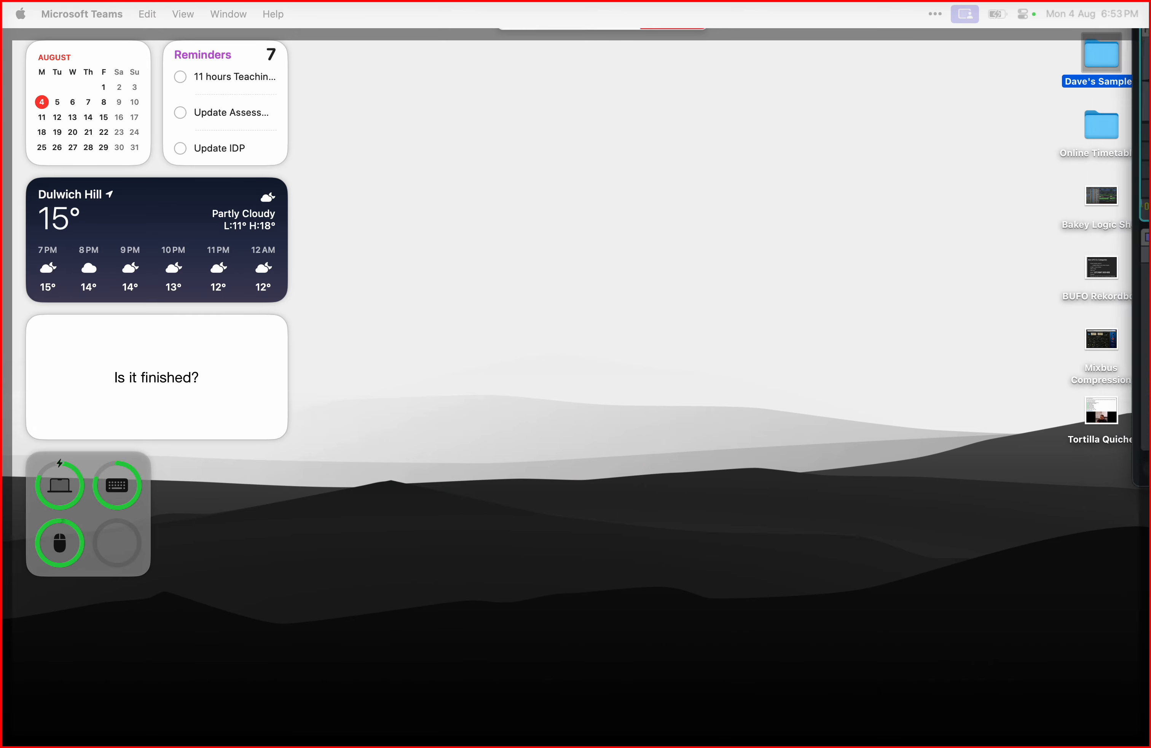
key(F11)
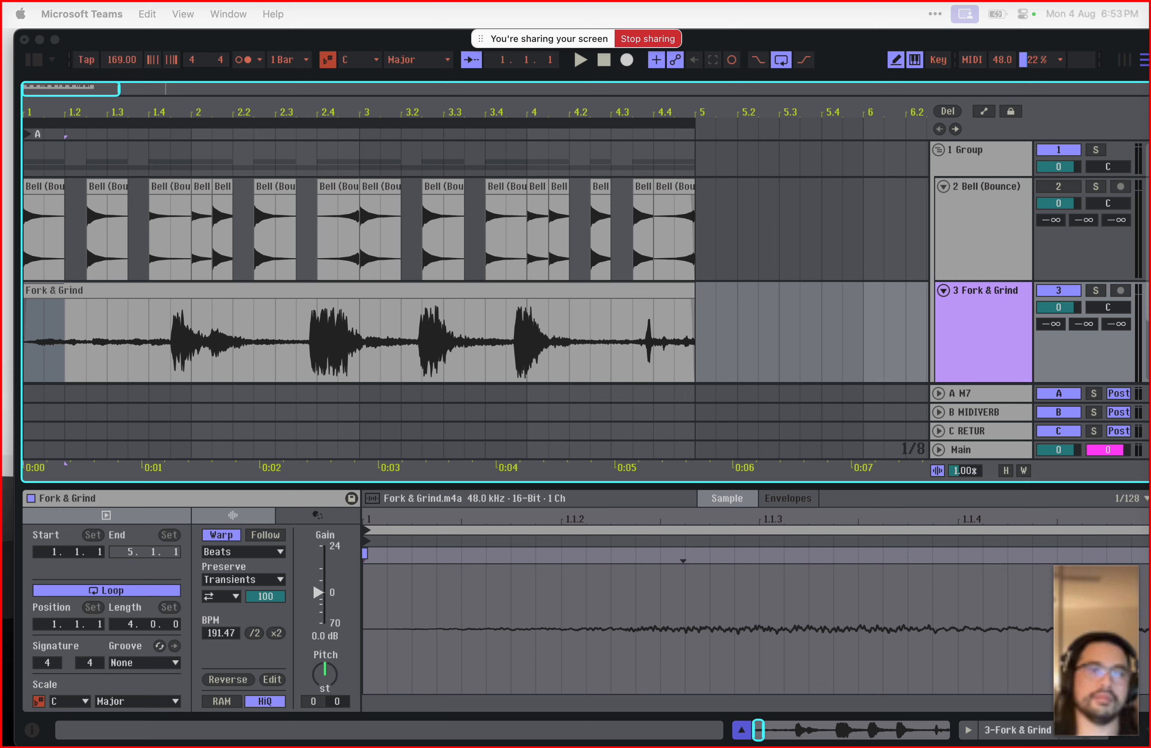
Step: Return to Live and select the whole four-bar Fork & Grind clip
click(732, 225)
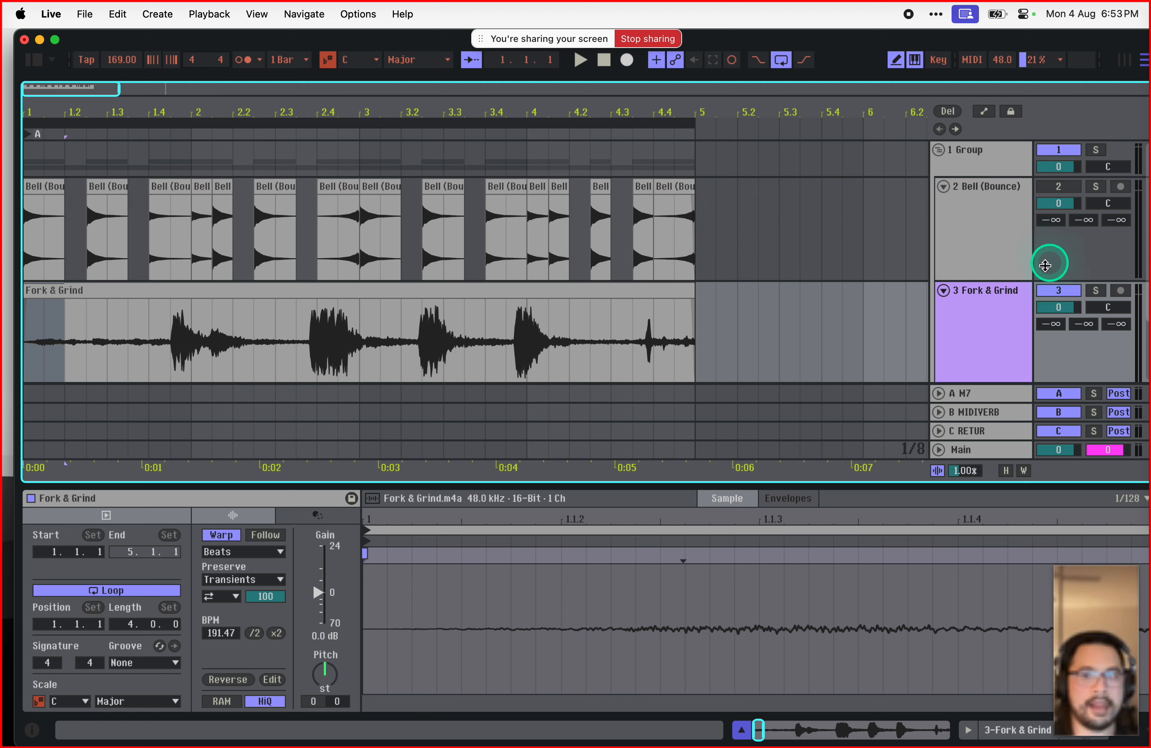
click(152, 291)
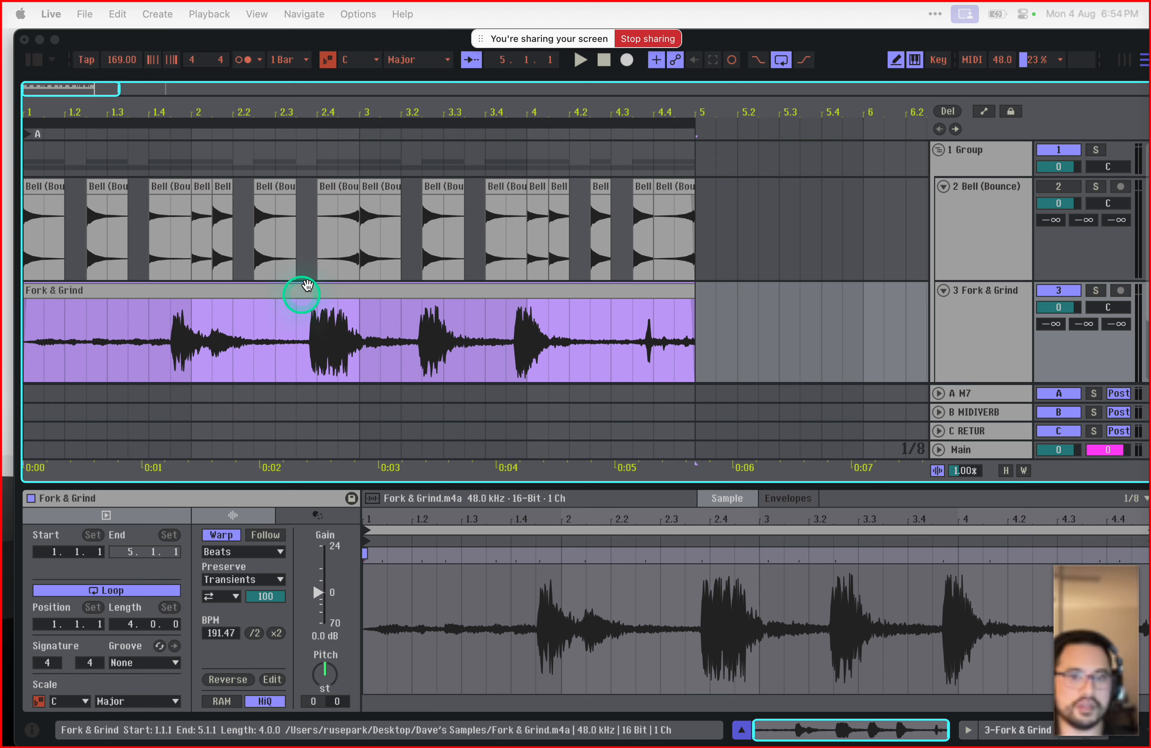
click(311, 270)
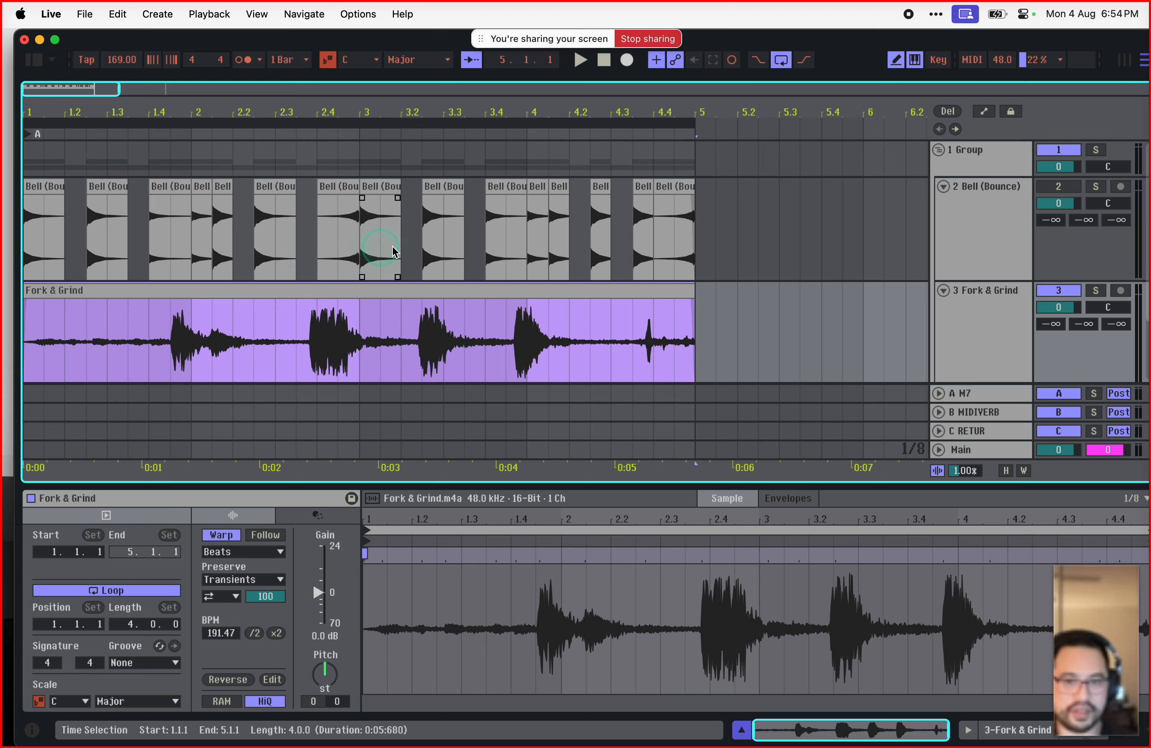
scroll(650, 326, down, 3)
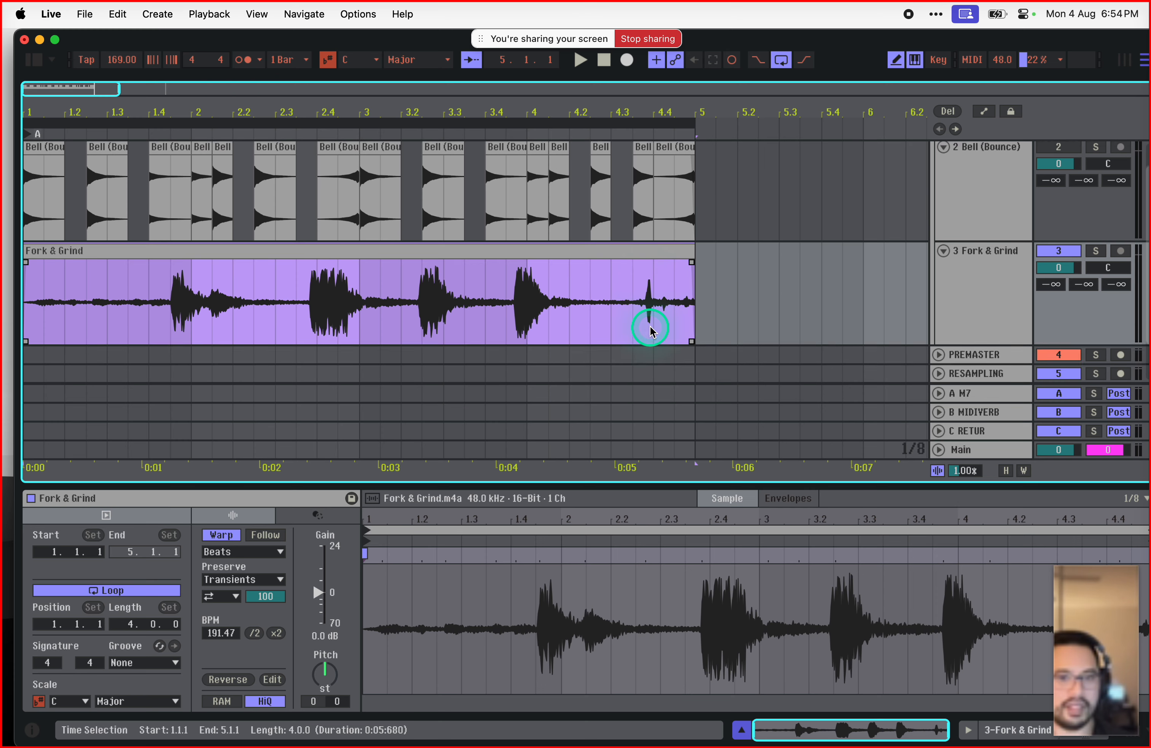
scroll(650, 327, up, 3)
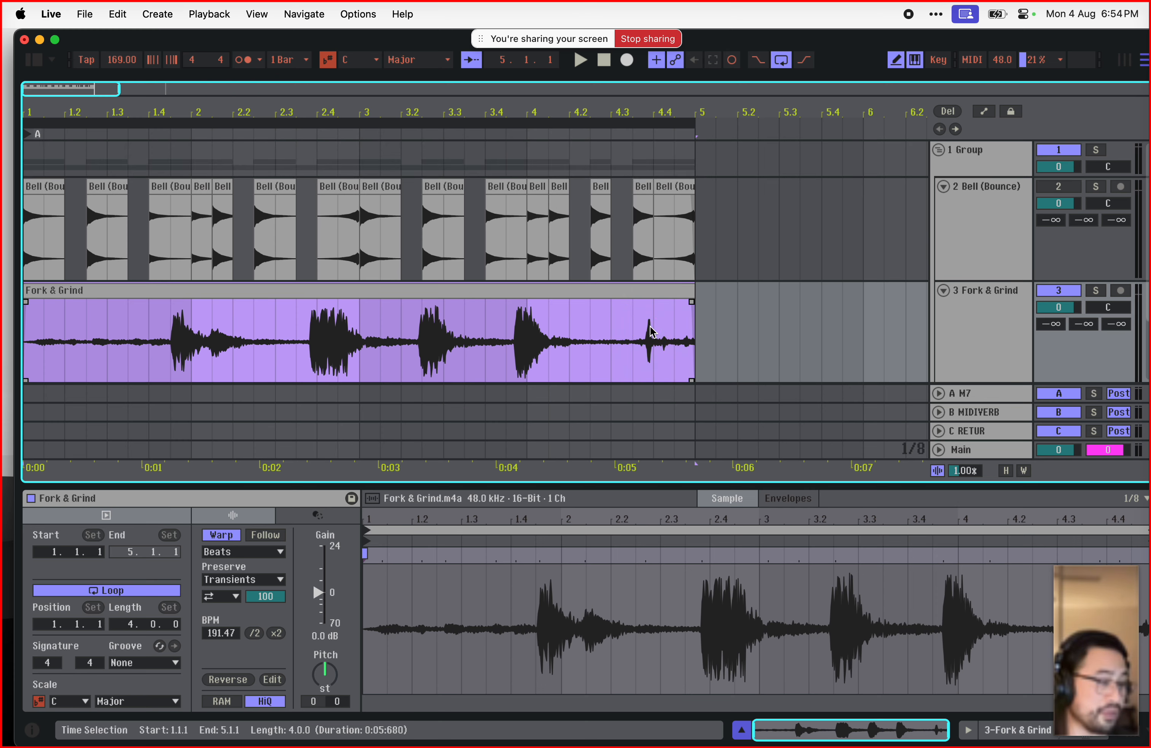
click(664, 278)
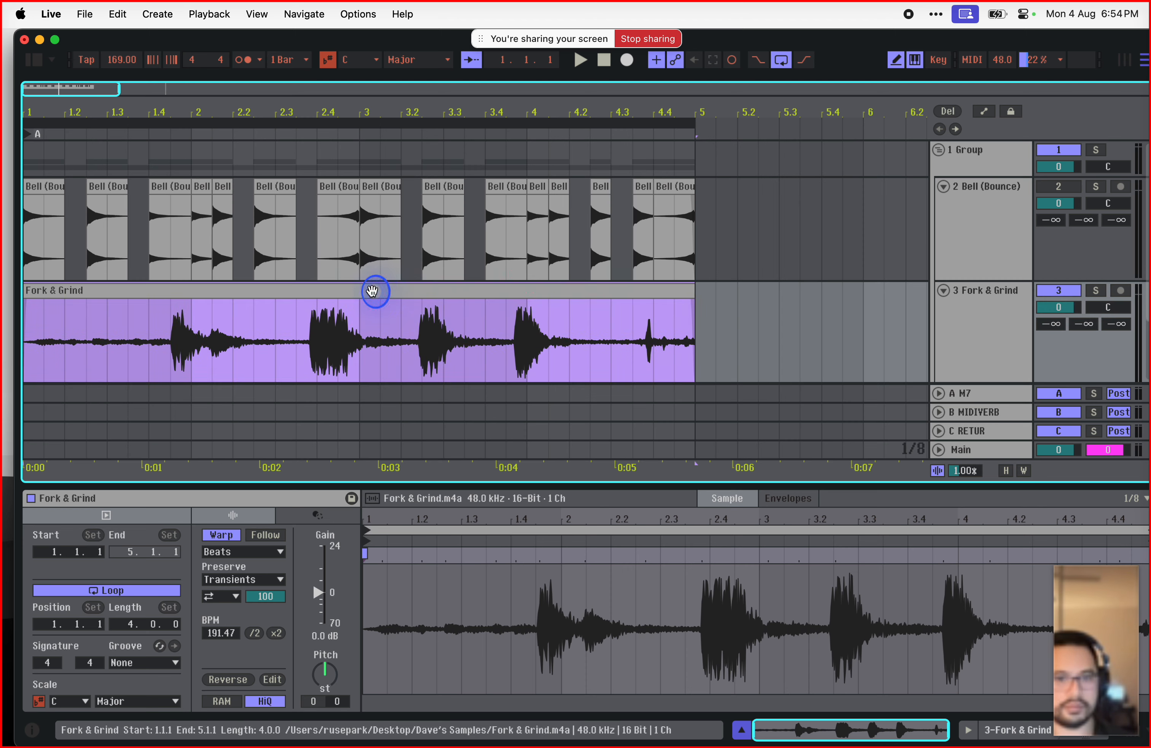
Step: Play back the arrangement from the start, stop it, and select the Fork & Grind clip
key(space)
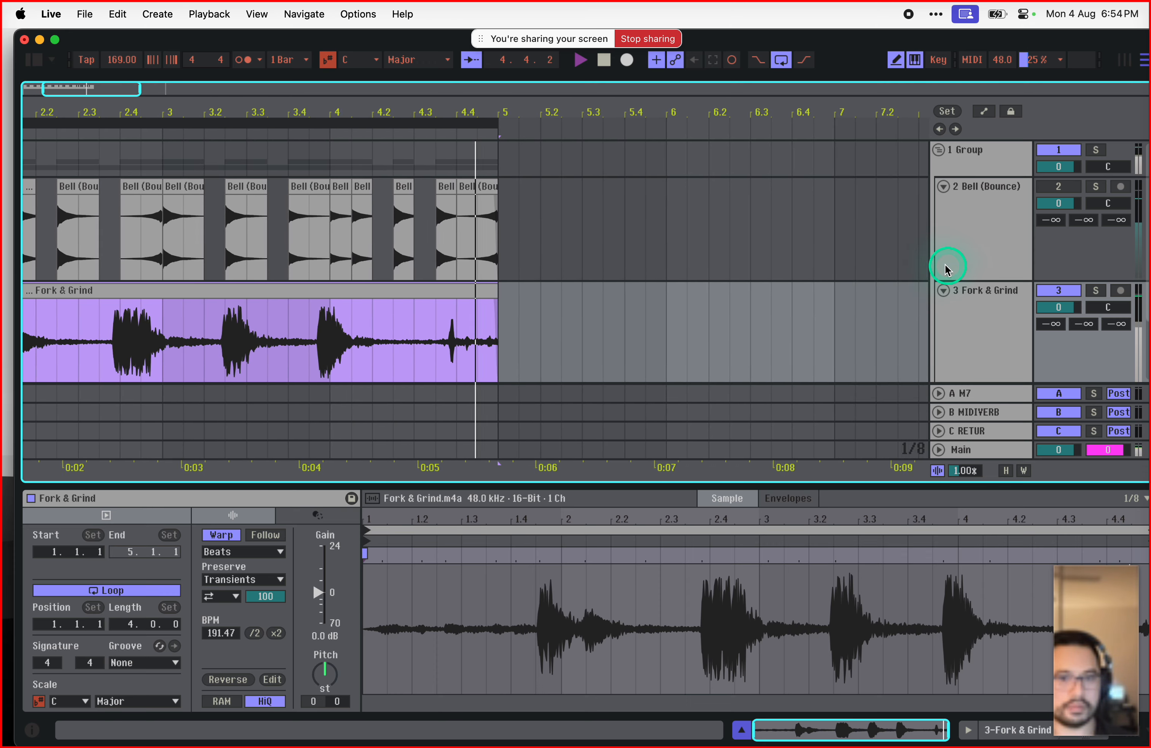
key(space)
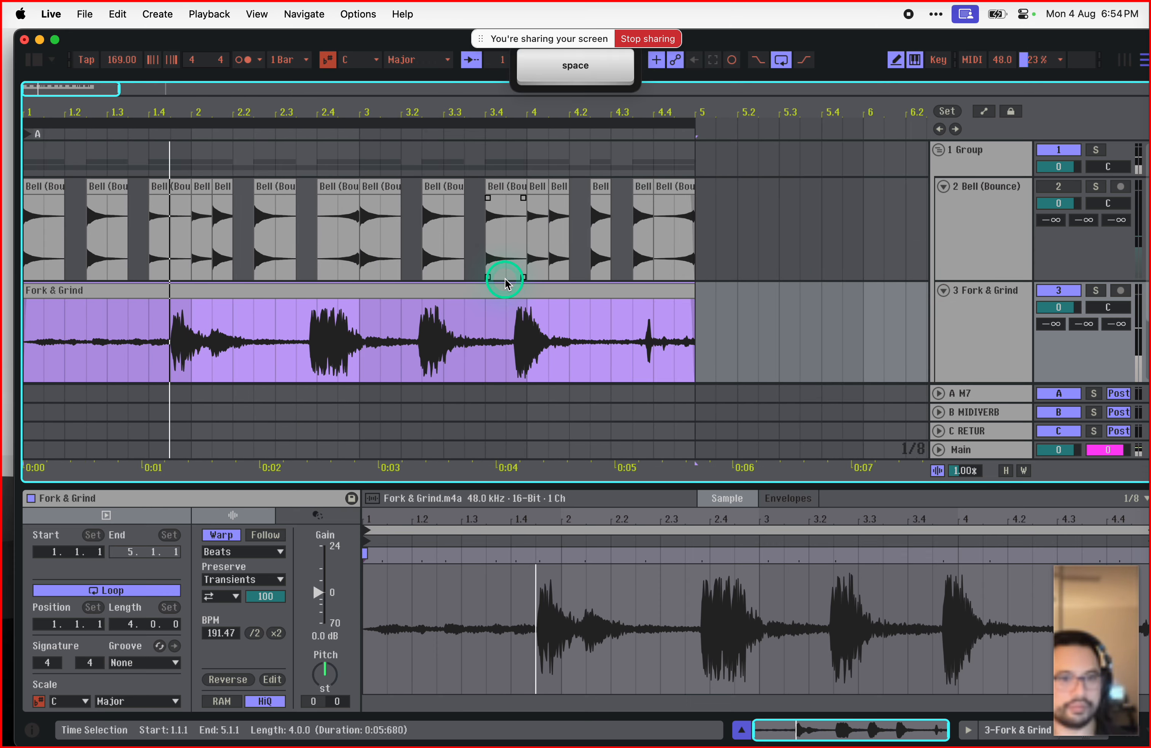
click(434, 293)
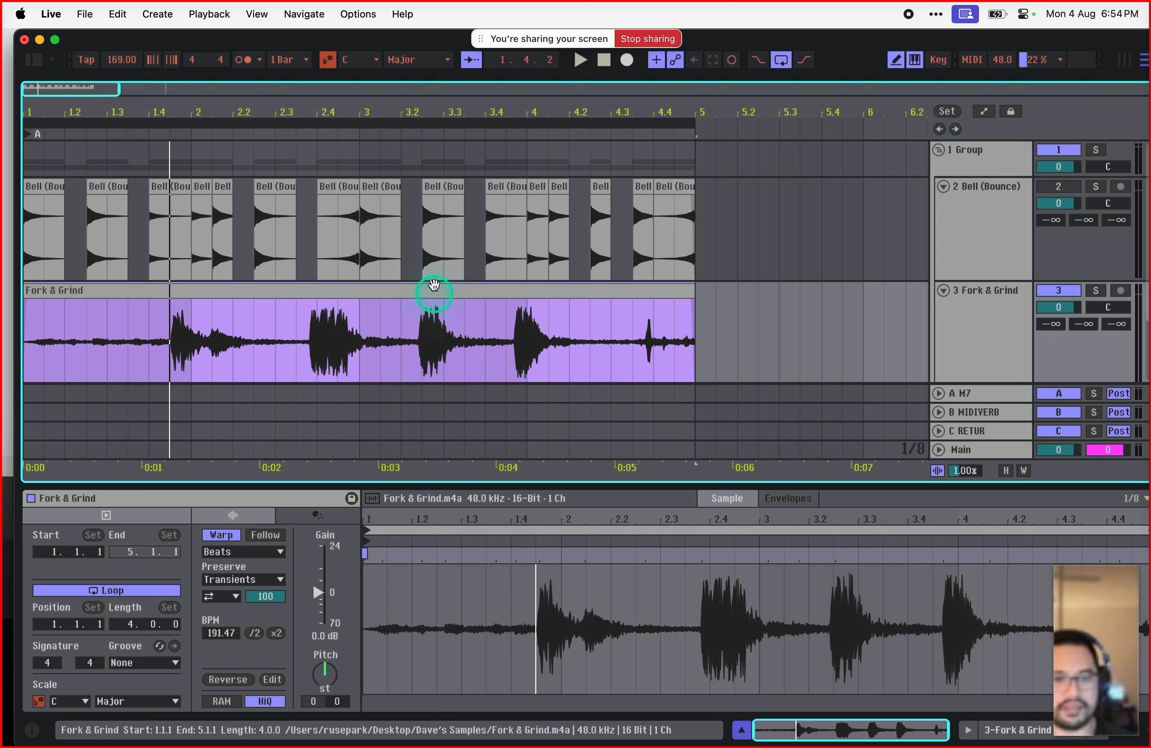
click(436, 293)
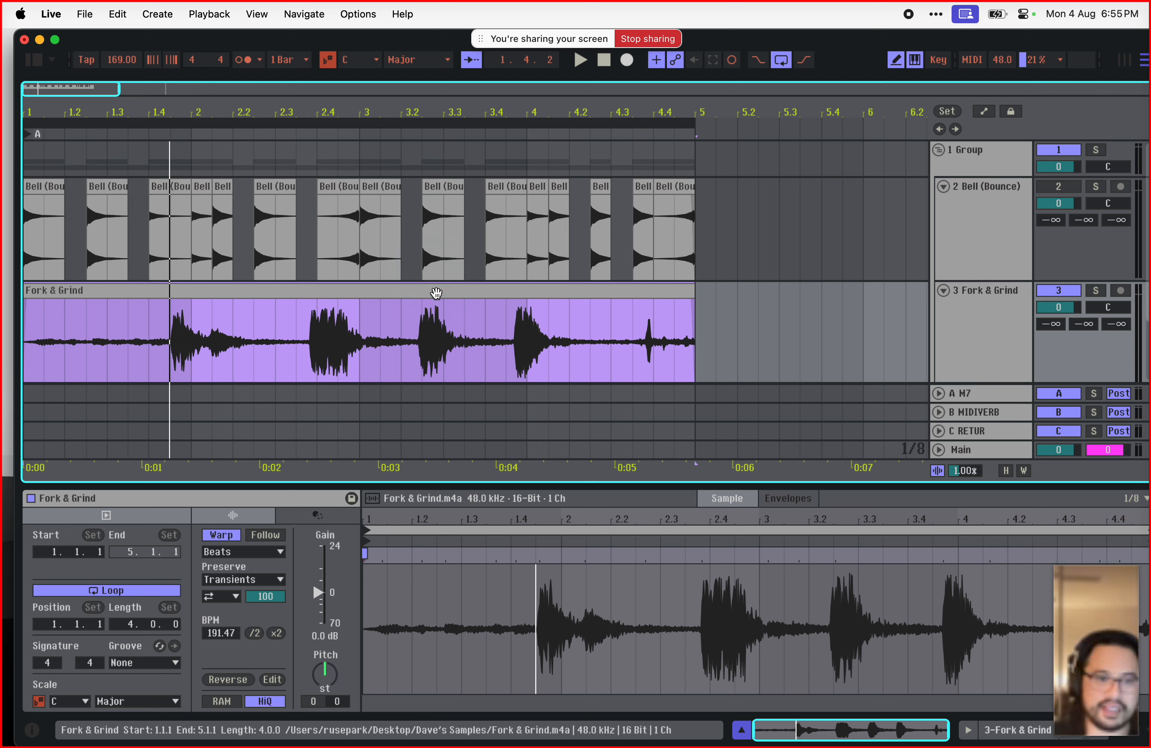
click(383, 356)
click(263, 487)
click(359, 319)
click(365, 292)
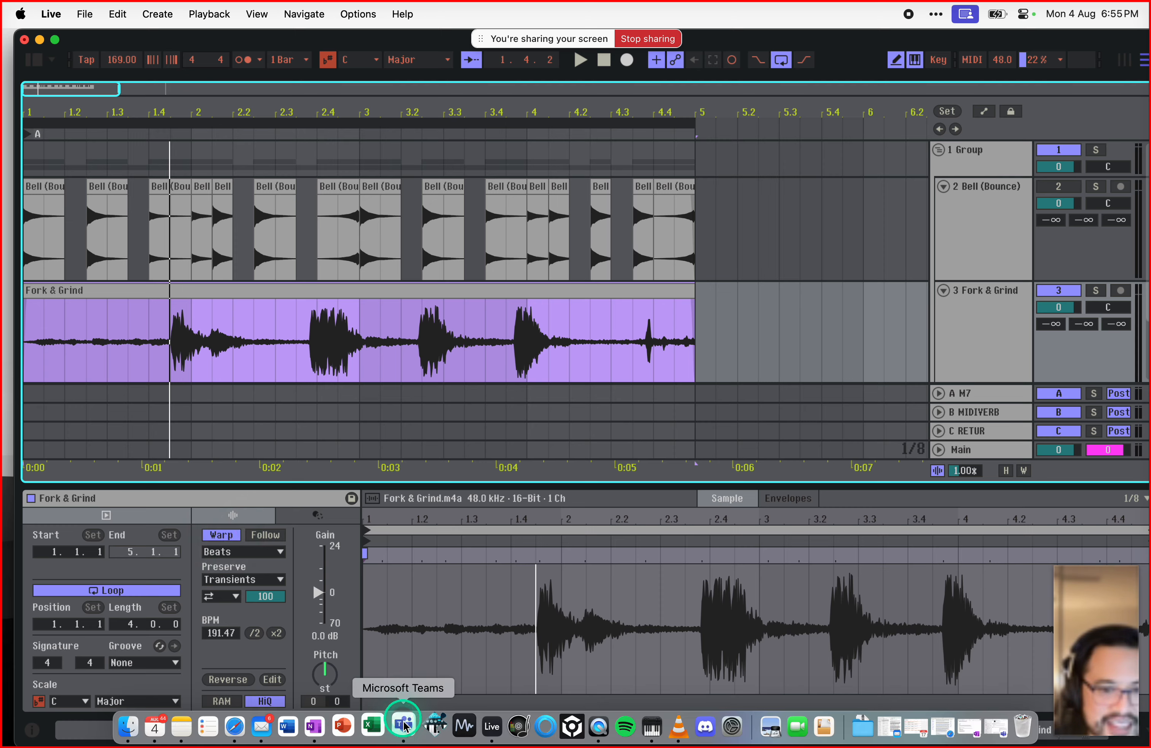
Step: Switch to Microsoft Teams, check the Creation/Composition Group Chat, and minimize the window
click(403, 725)
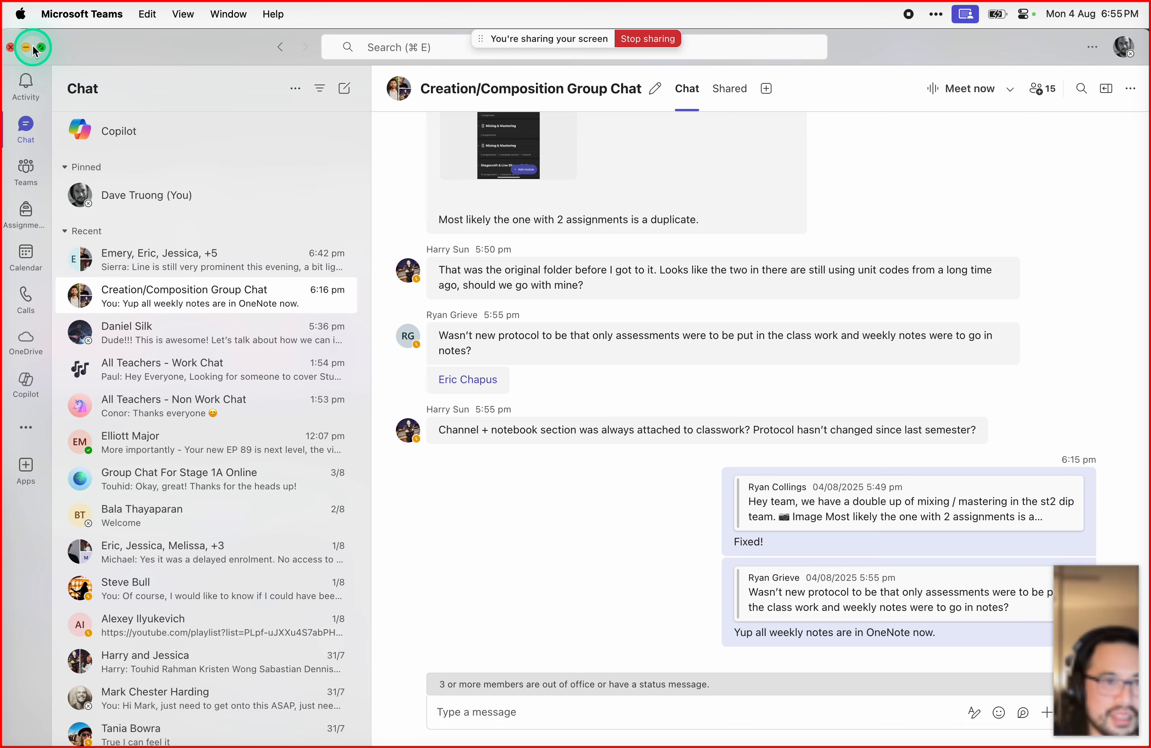
click(27, 47)
Step: Switch to OneNote, review the Warping and Warp Markers notes under Warping in Ableton Live, and minimize the window
mouse_move(383, 725)
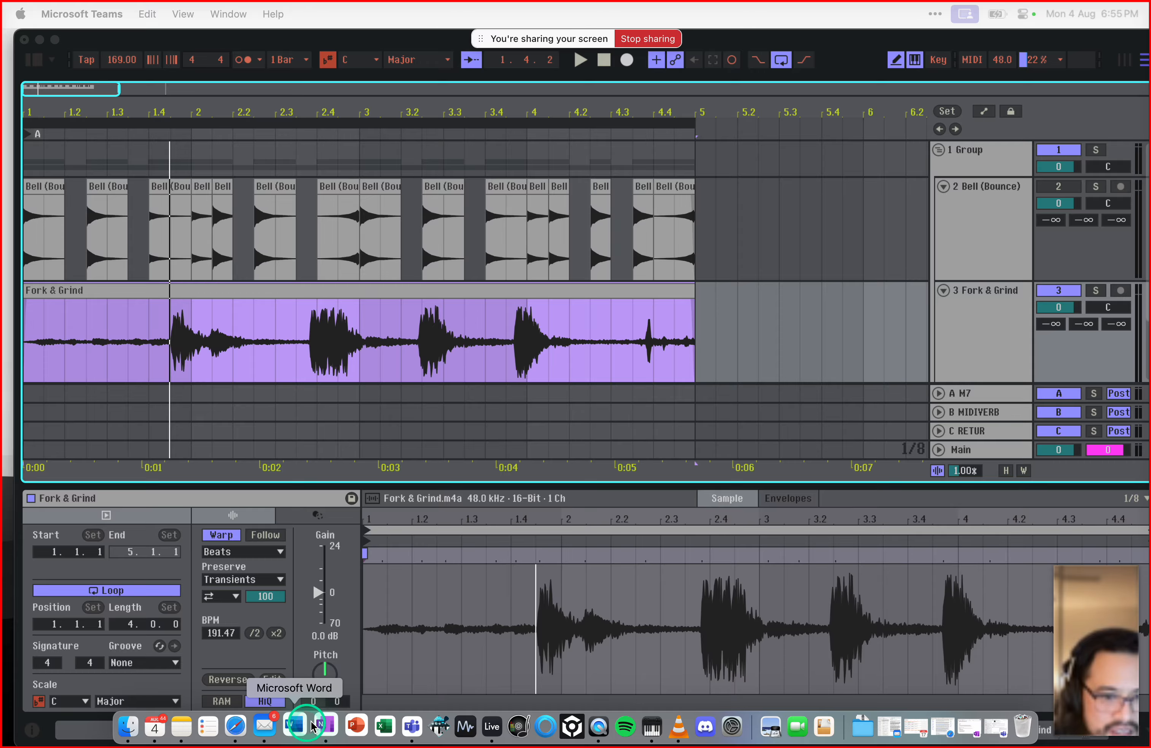
click(325, 726)
scroll(499, 392, up, 5)
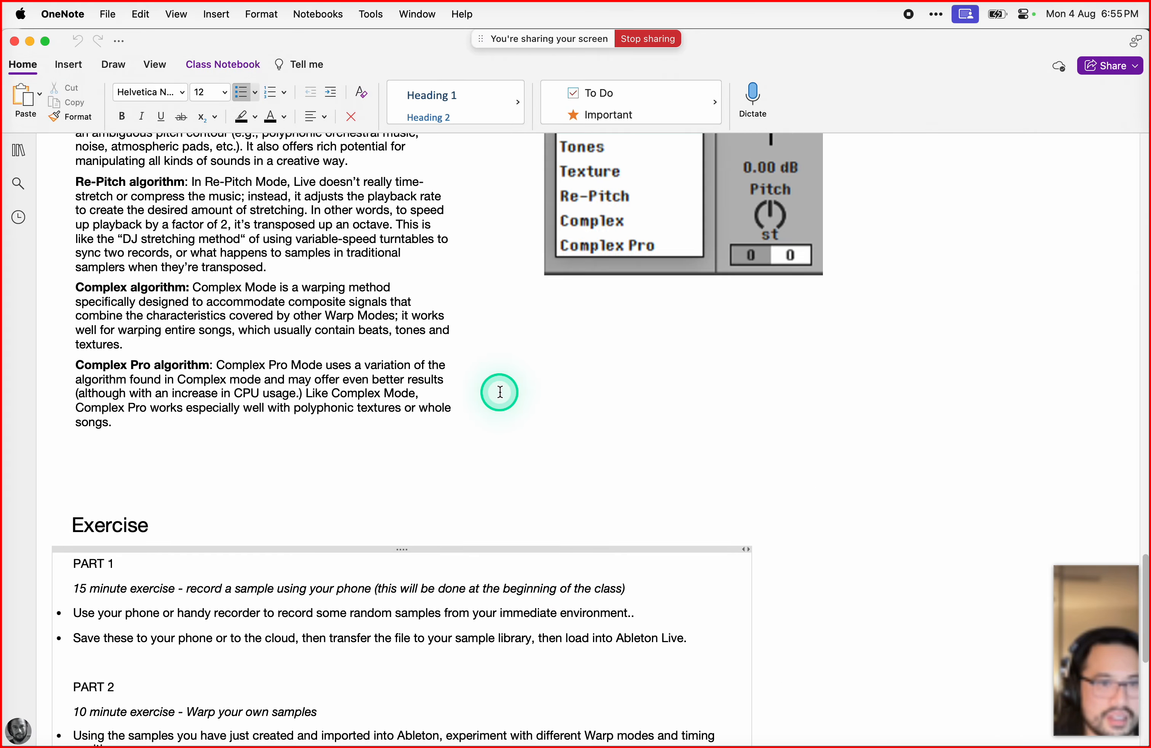
scroll(500, 391, up, 10)
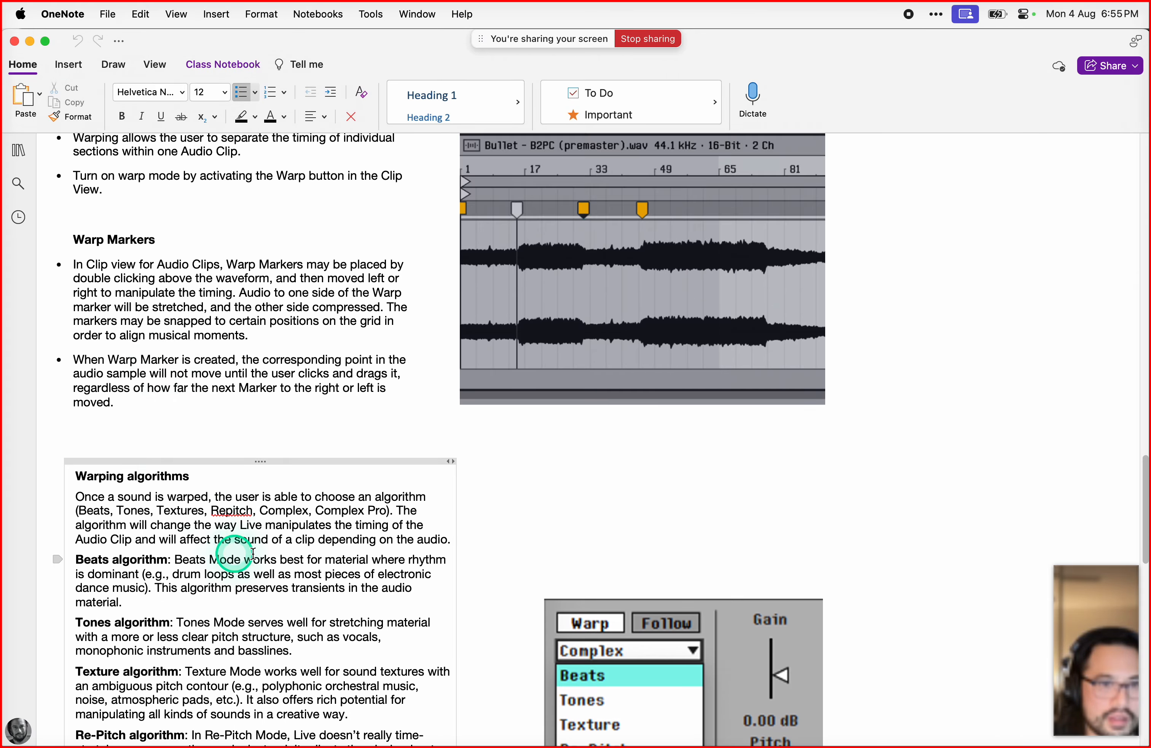
scroll(235, 553, up, 3)
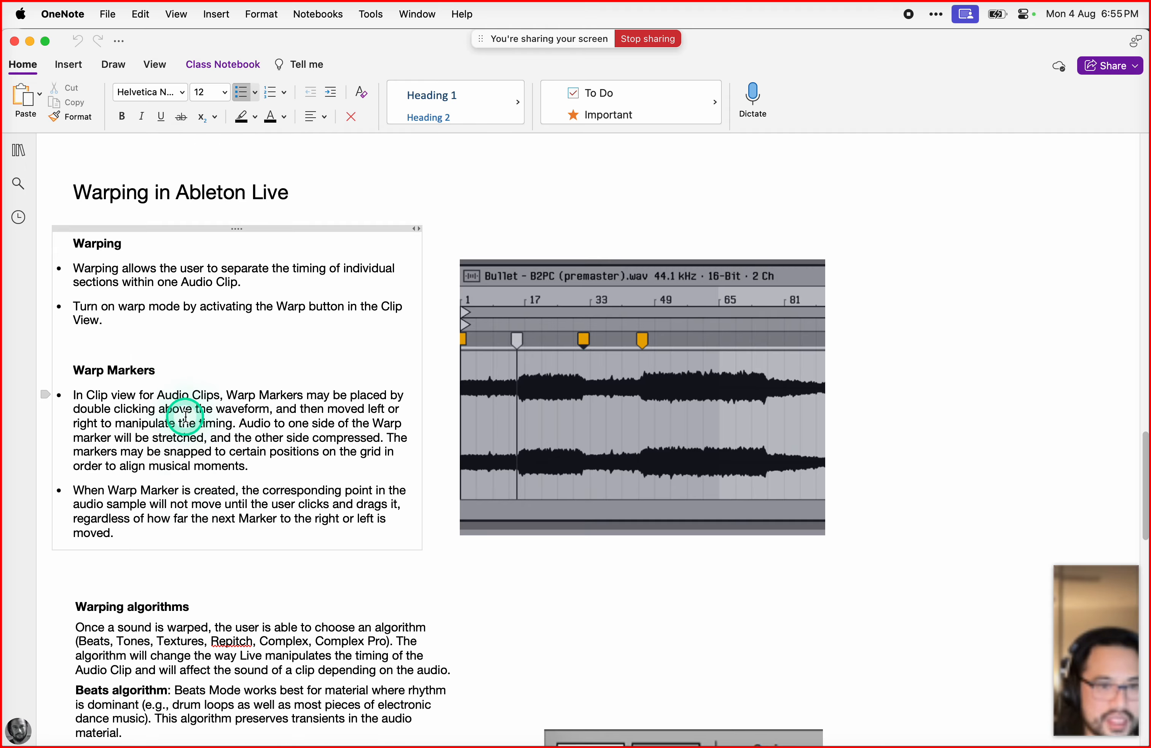
click(30, 42)
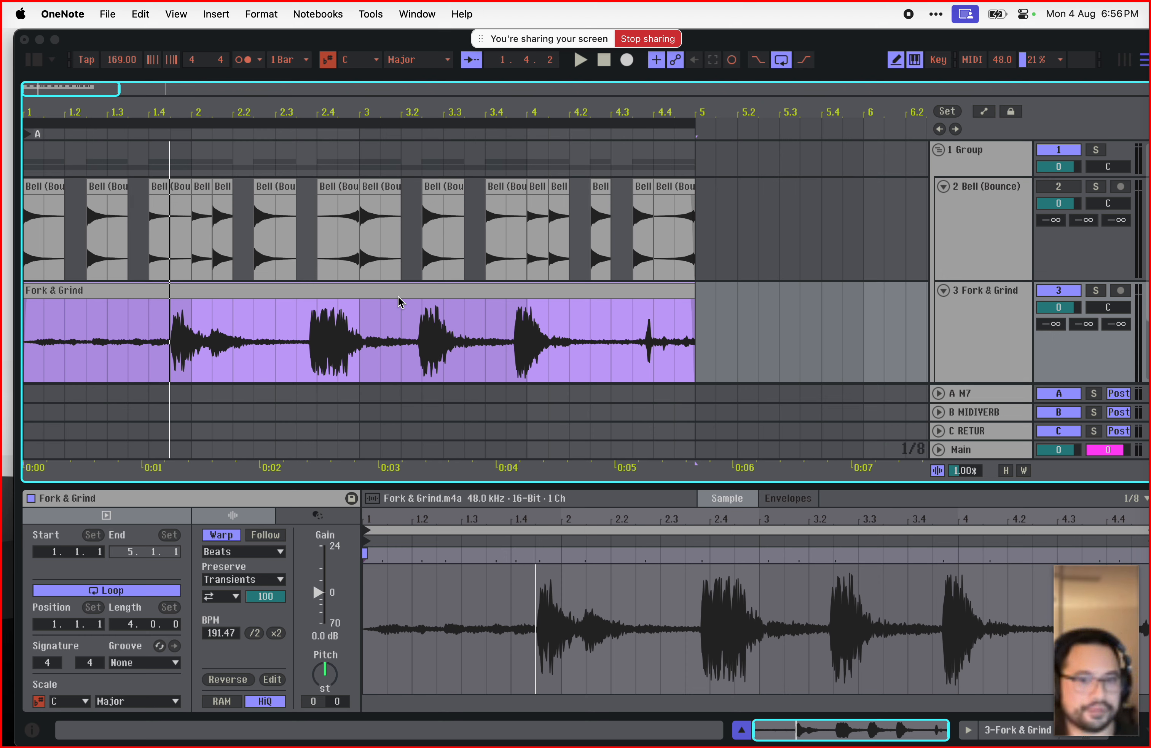
Step: Return to Live and set Loop/Warp Short Samples to Unwarped One Shot in the Record, Warp & Launch settings
click(413, 343)
click(396, 288)
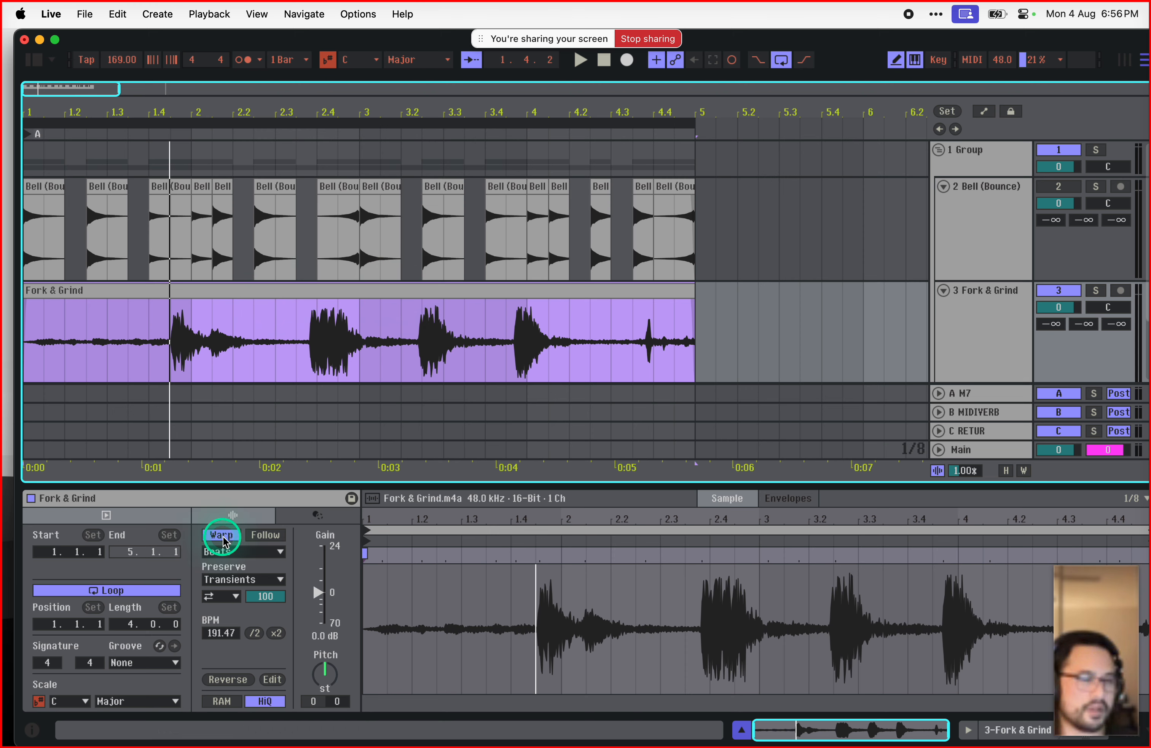
click(306, 335)
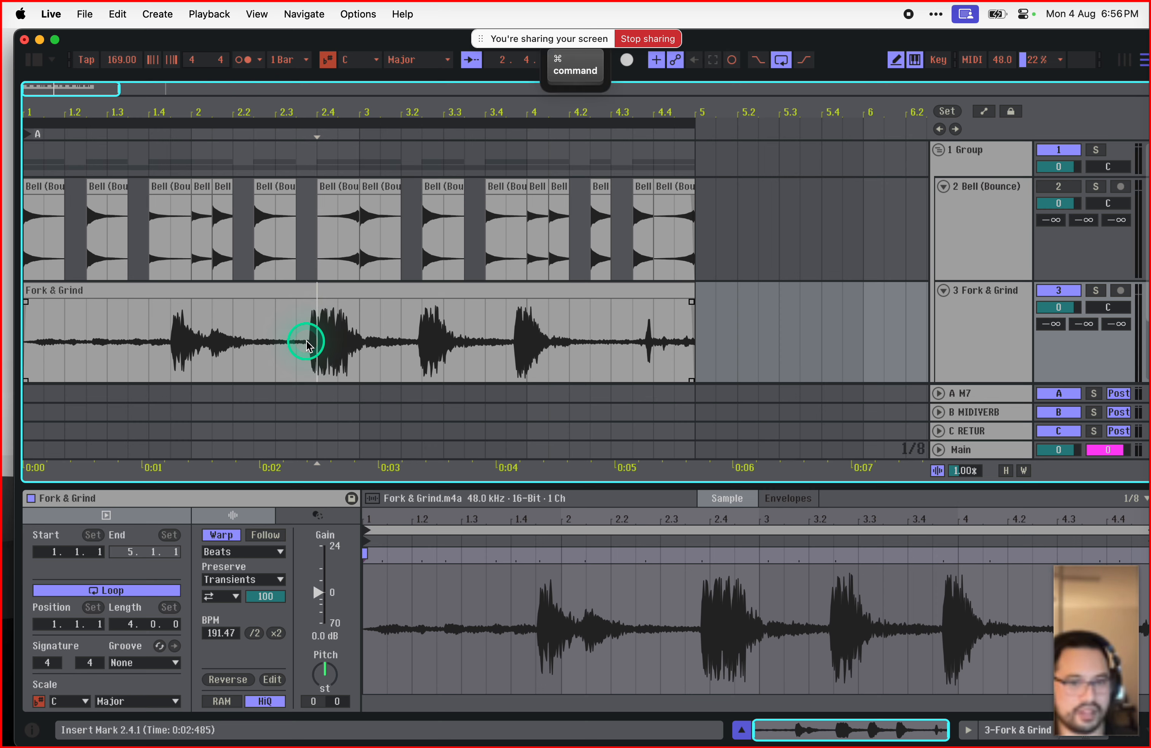
key(super+comma)
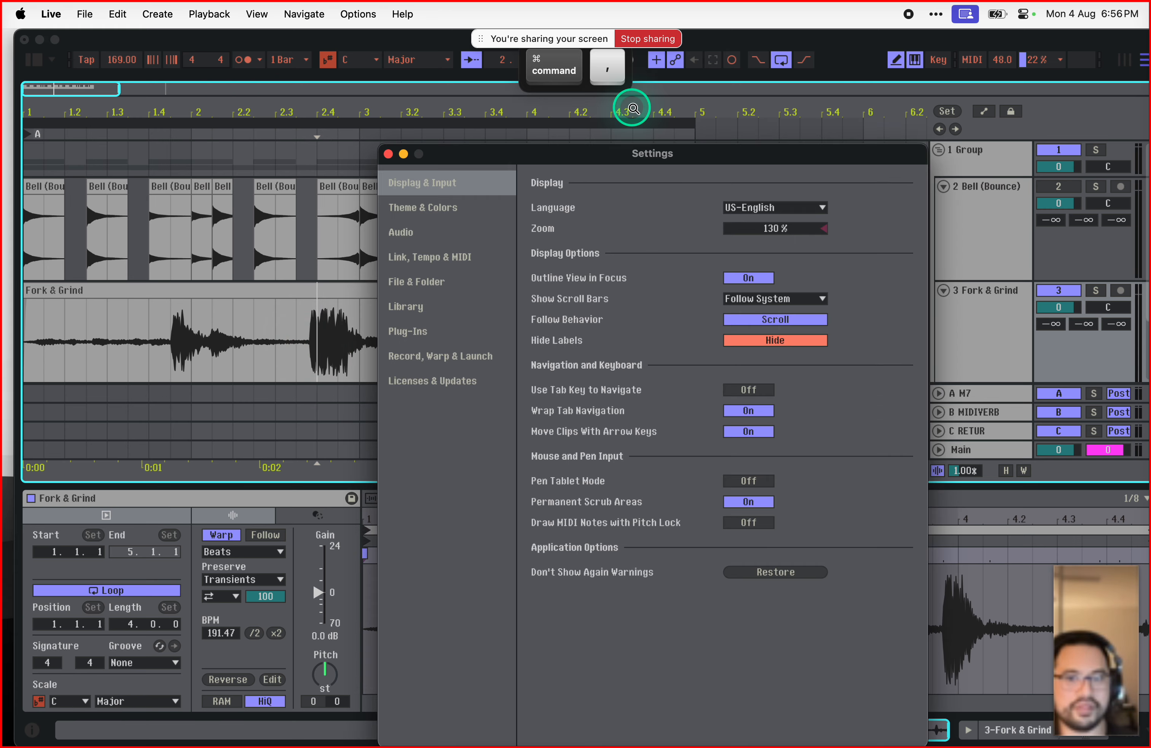
drag(609, 157, 454, 80)
click(270, 305)
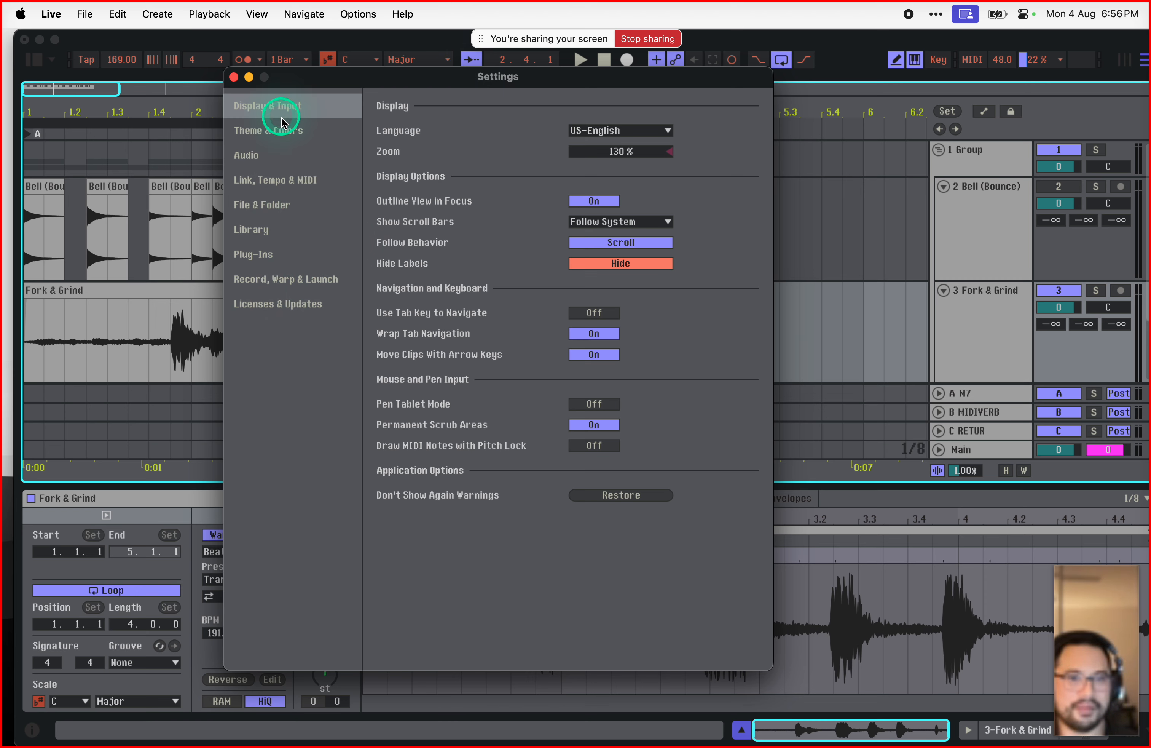
click(293, 282)
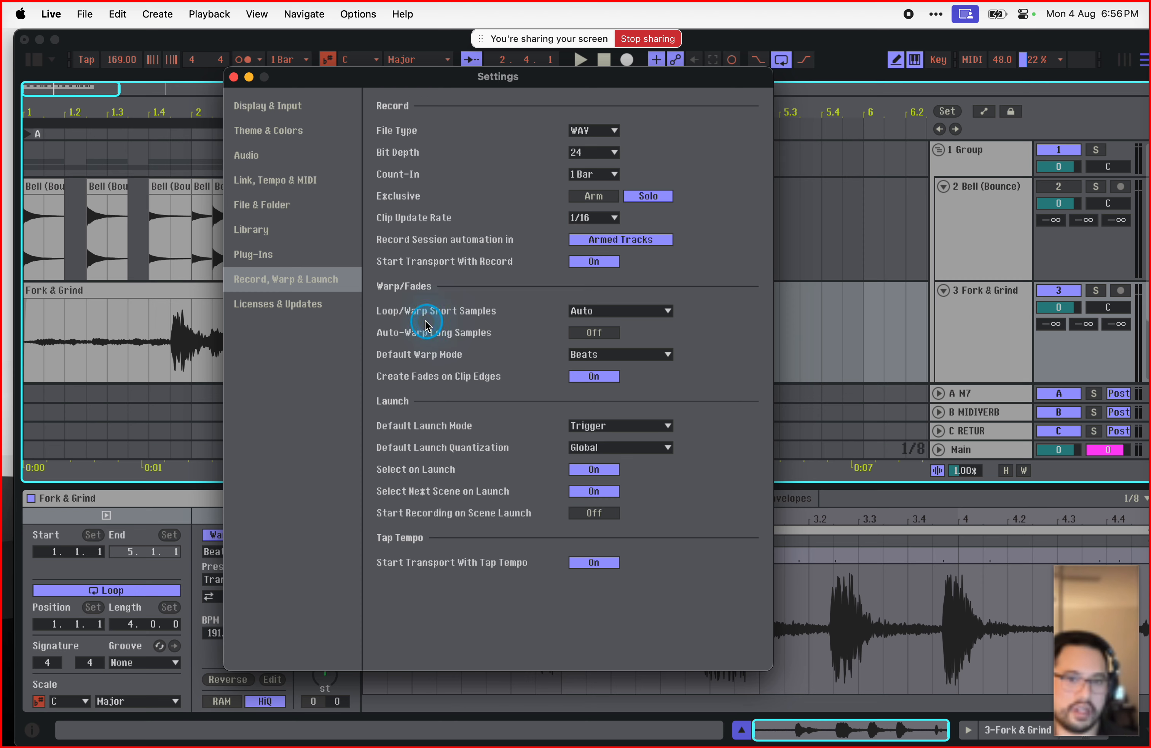
click(658, 312)
click(696, 352)
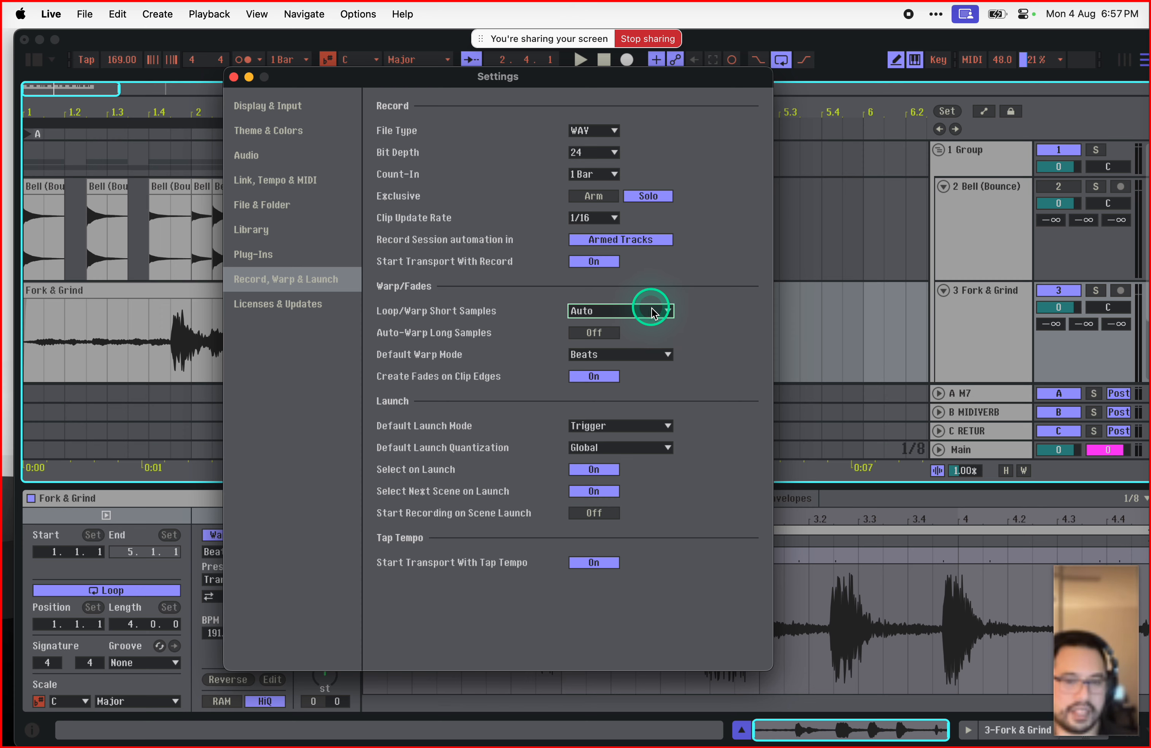
click(655, 312)
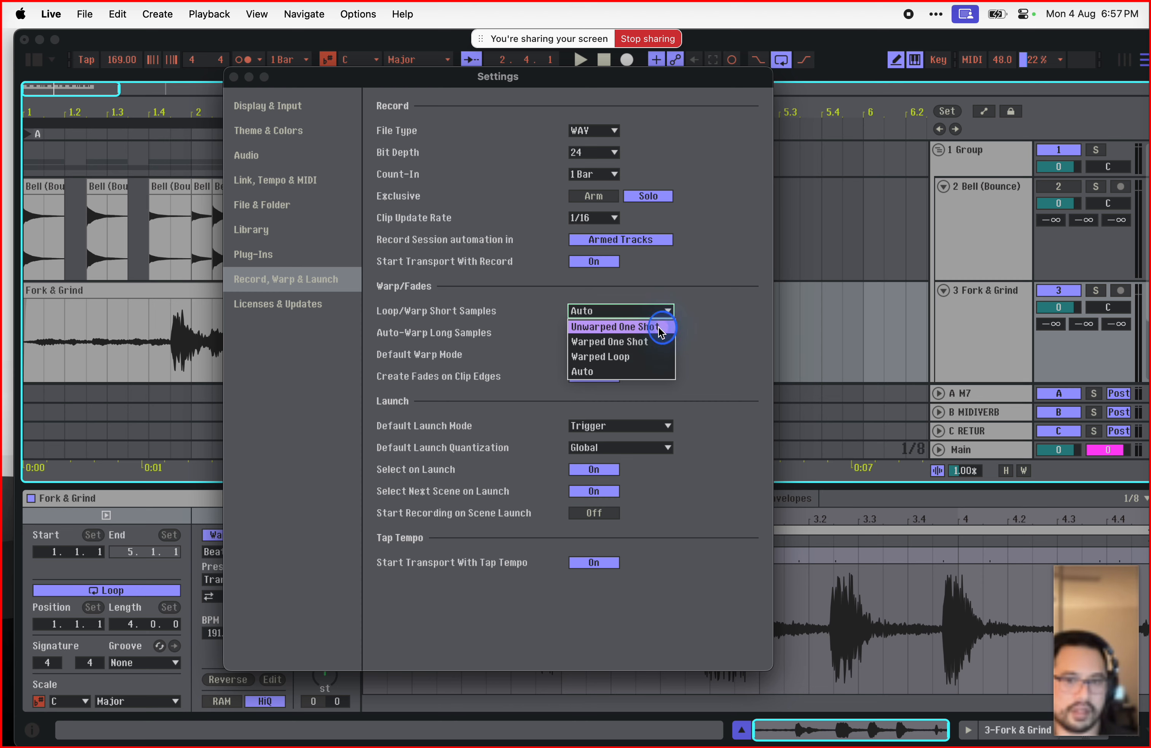
click(658, 329)
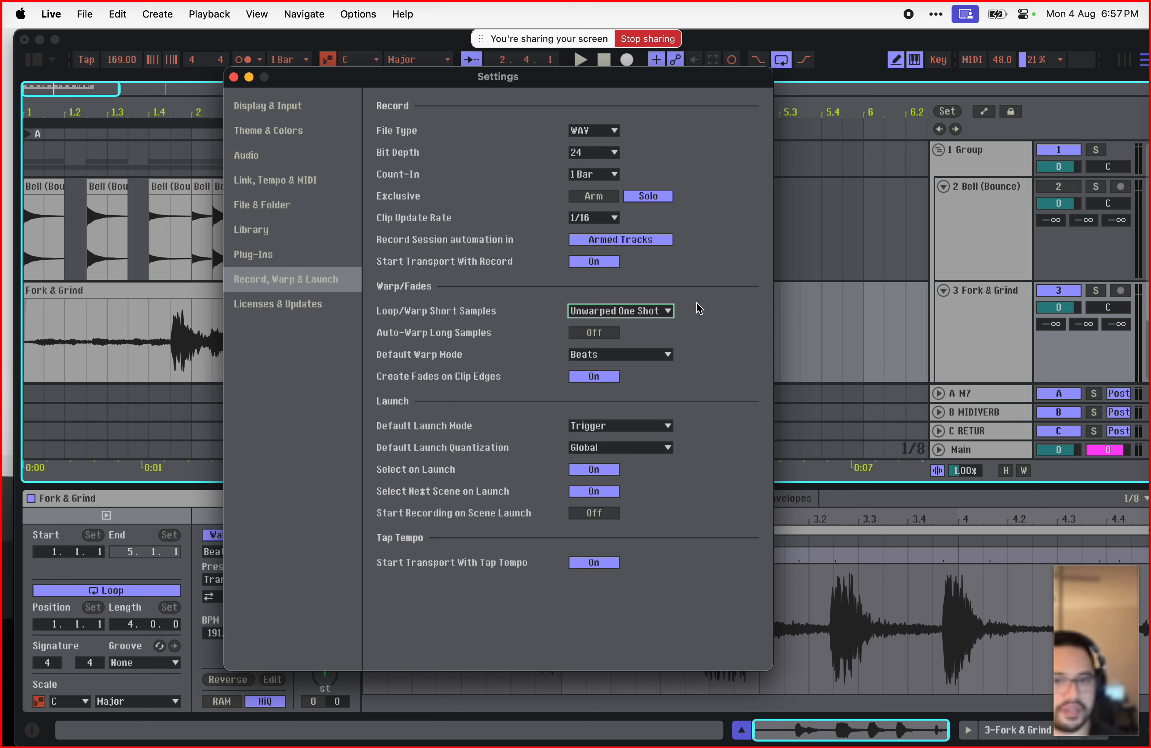
Step: Look through the Default Warp Mode choices in the Warp/Fades settings and leave the mode on Beats
click(637, 308)
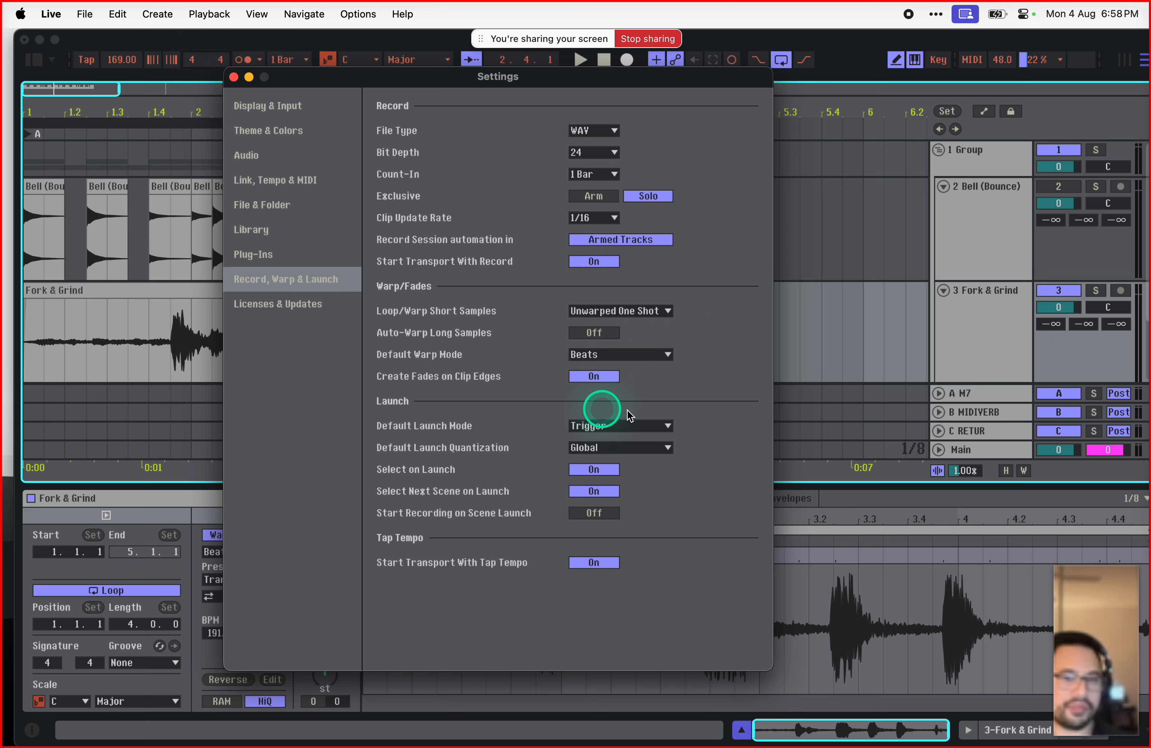
click(645, 362)
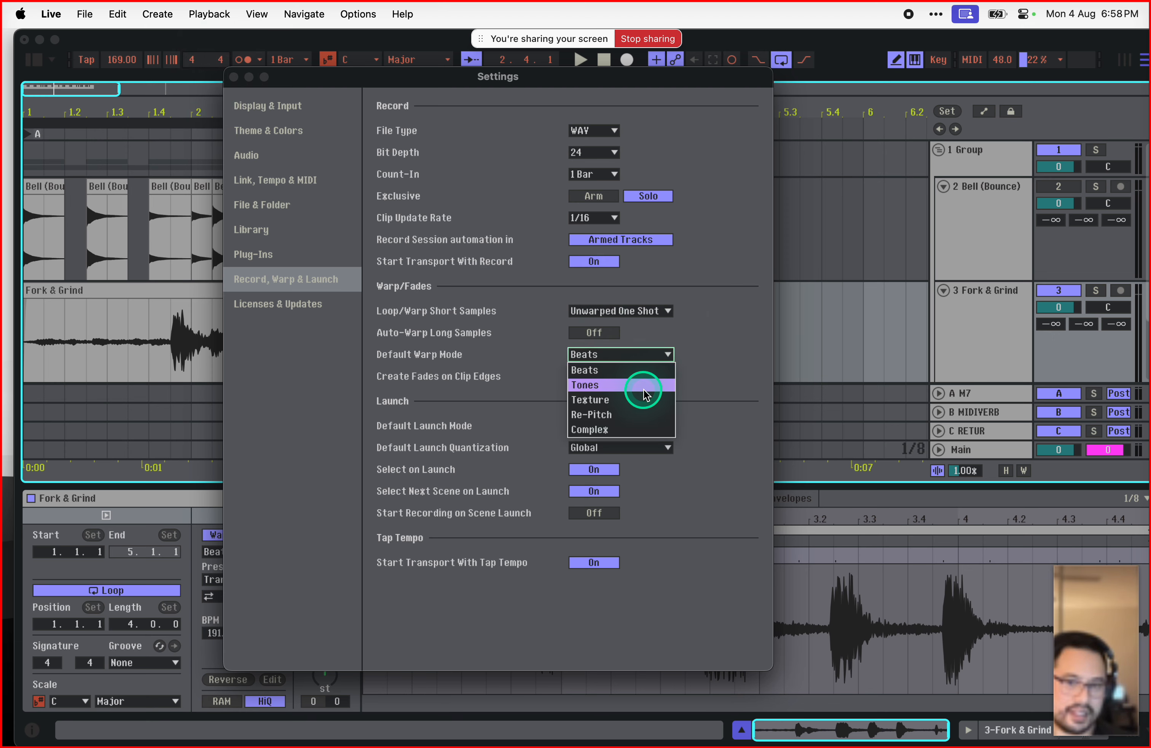
click(690, 357)
Step: Switch to OneNote, read the Warping algorithms descriptions from Beats to Complex Pro, and minimize the window
key(super+Tab)
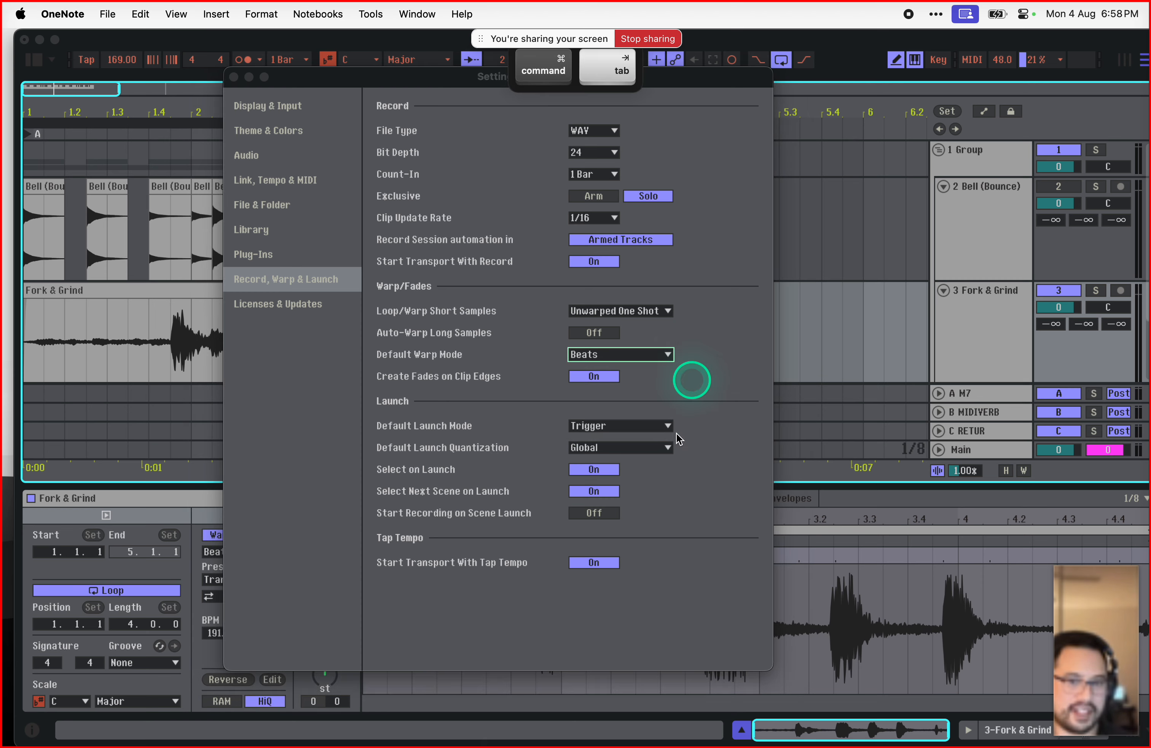
mouse_move(408, 723)
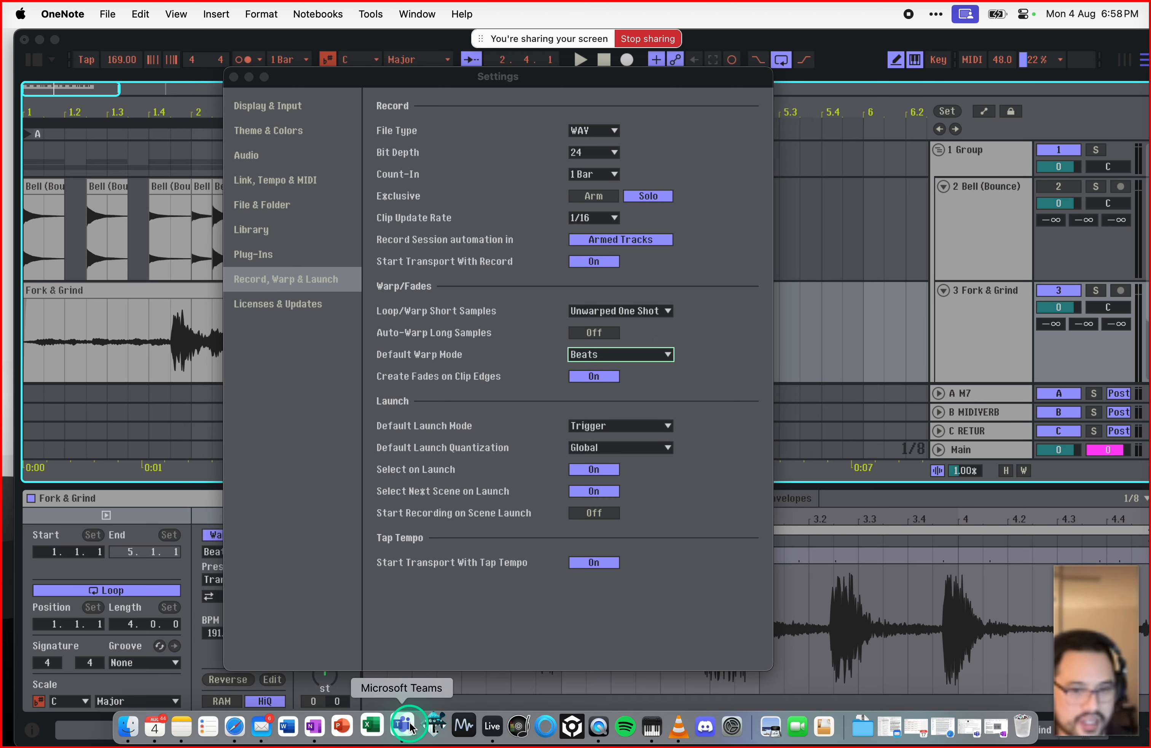
click(314, 726)
scroll(257, 391, down, 2)
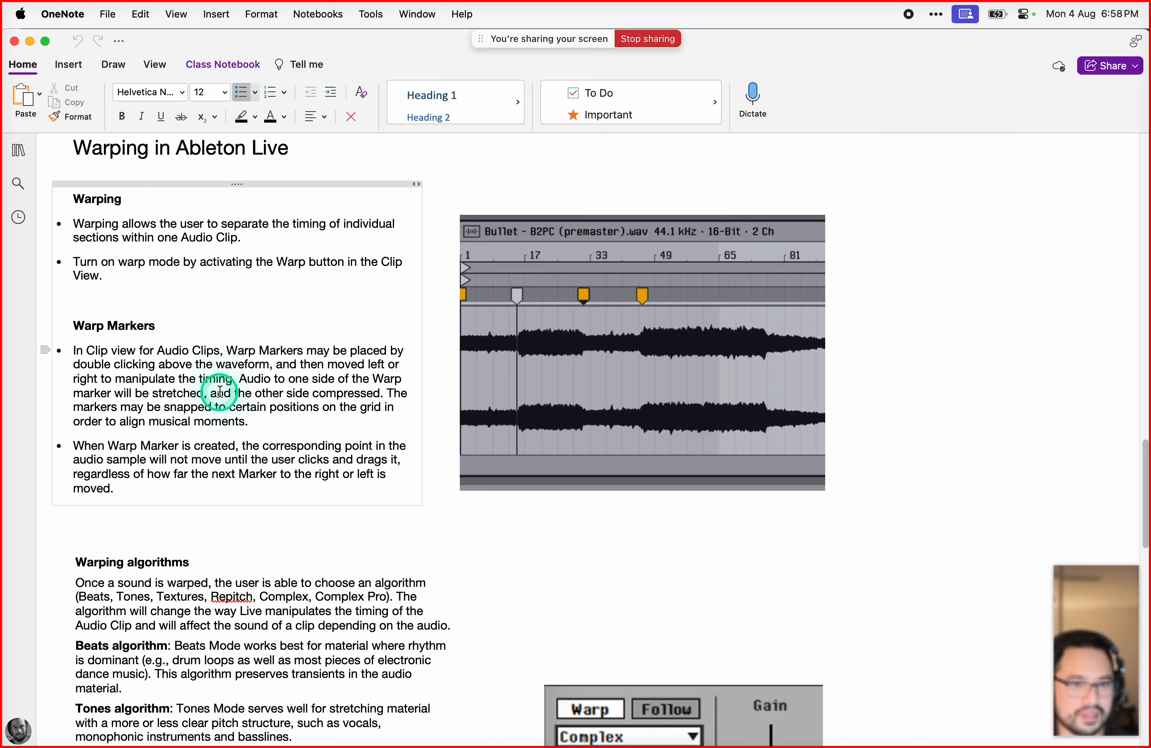
scroll(220, 391, down, 4)
scroll(159, 476, down, 2)
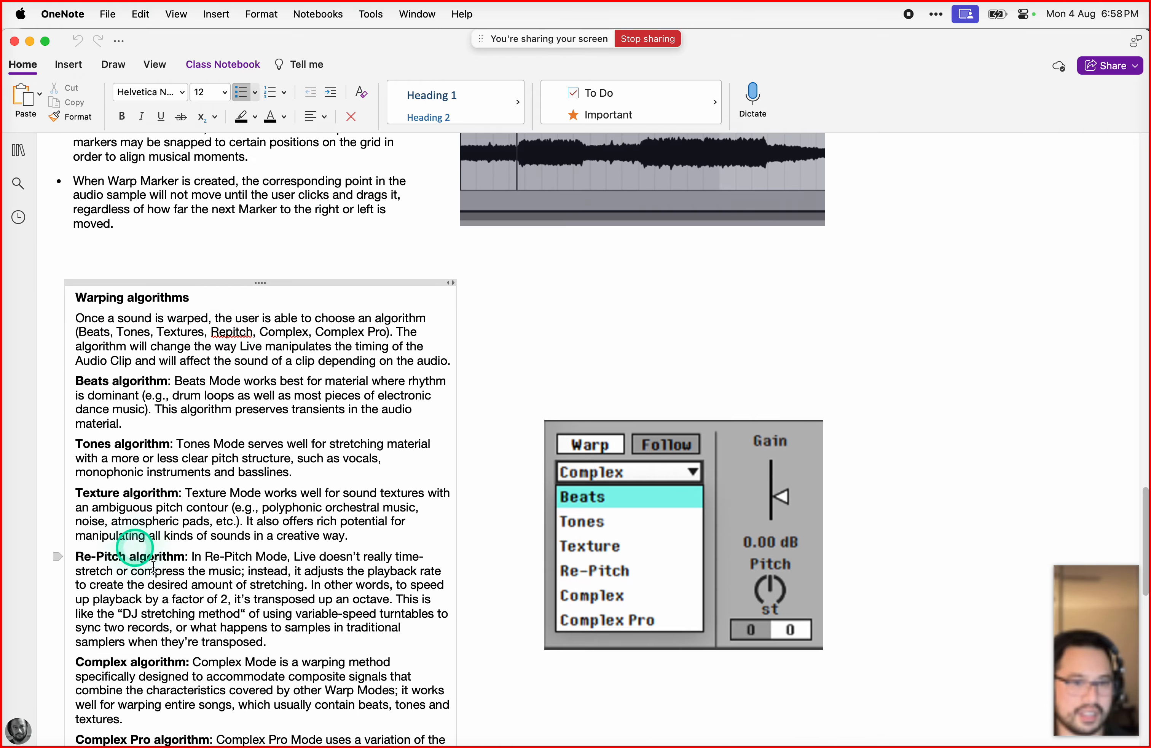
scroll(242, 578, down, 3)
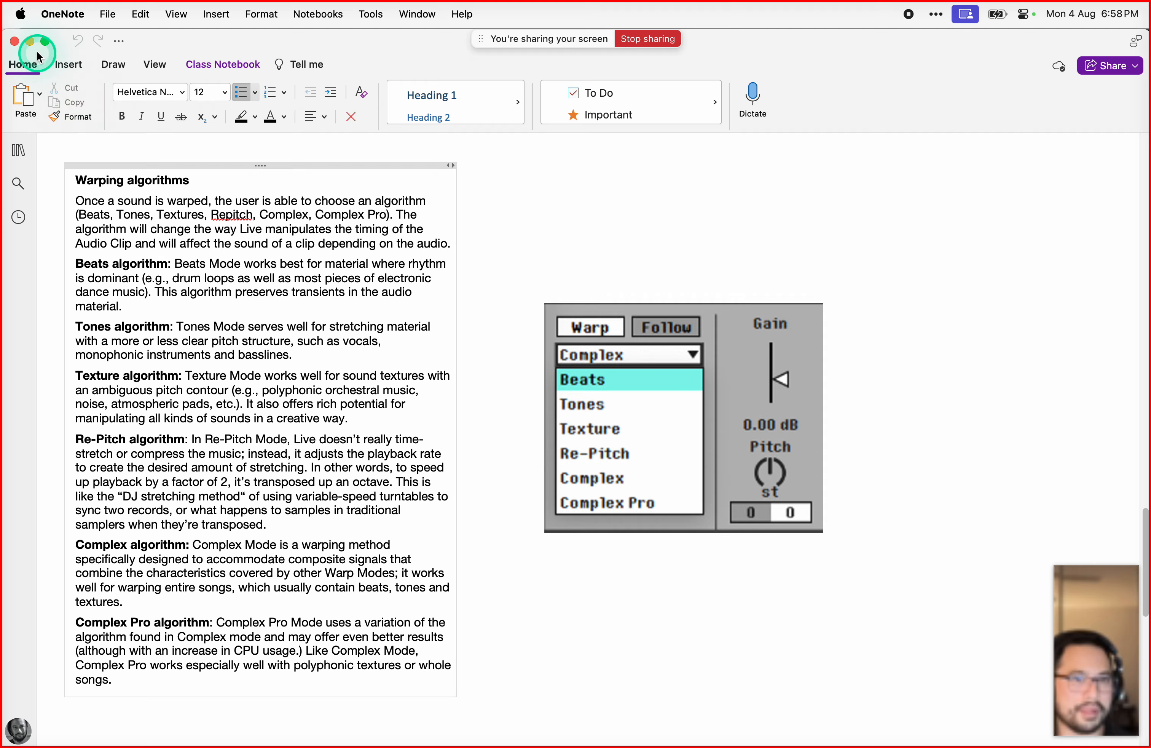
click(29, 41)
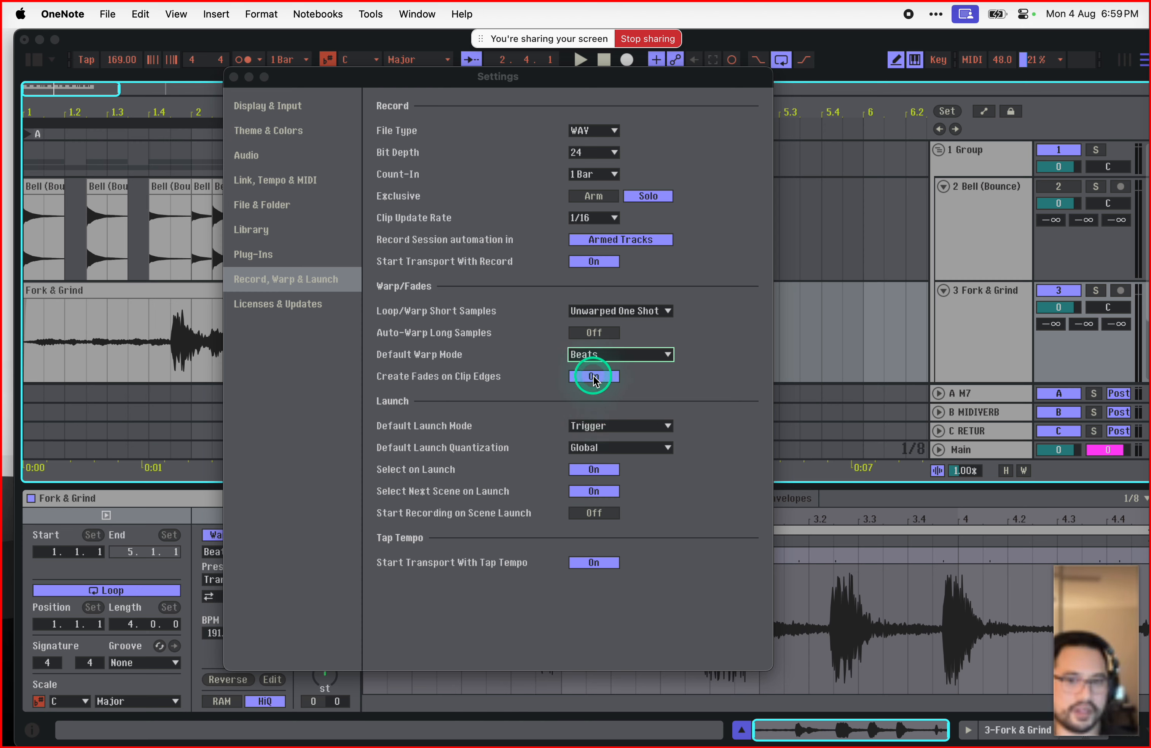
Step: Close Live's Settings, select the Bell (Bounce) clip at 2.2.3, and activate the Bell (Bounce) track
click(234, 78)
mouse_move(51, 111)
mouse_down()
mouse_move(67, 97)
mouse_move(53, 89)
mouse_up()
click(282, 188)
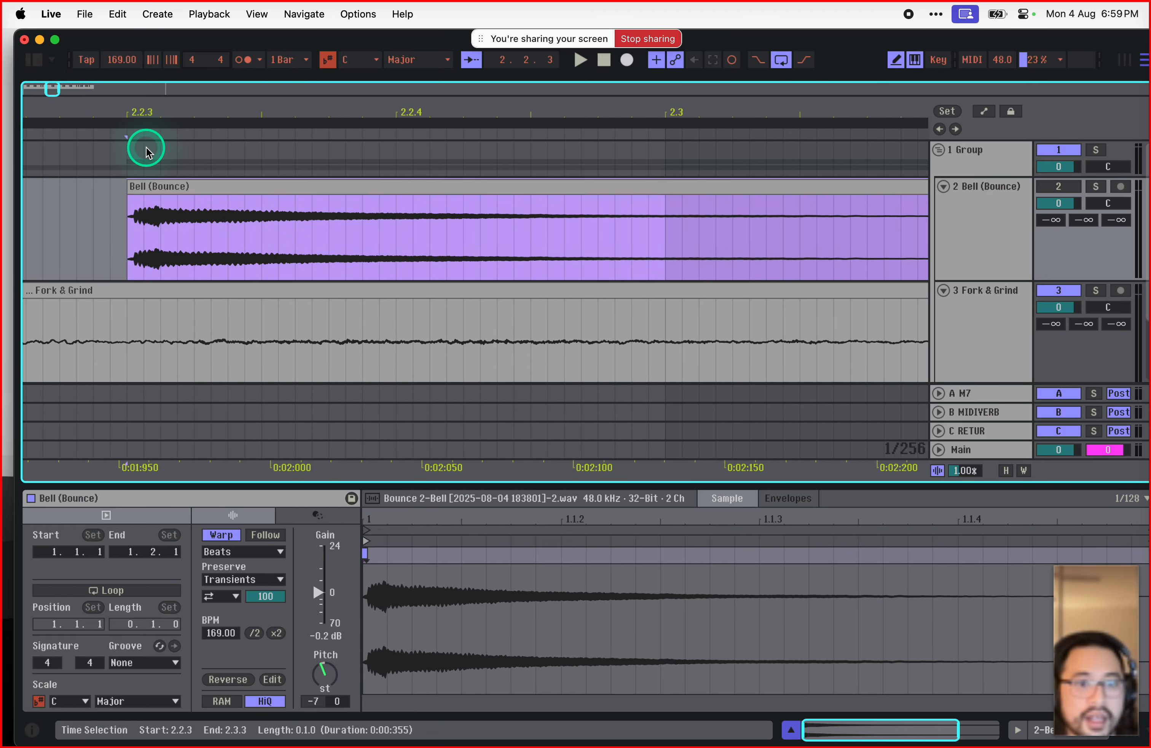
drag(46, 89, 52, 90)
click(1040, 189)
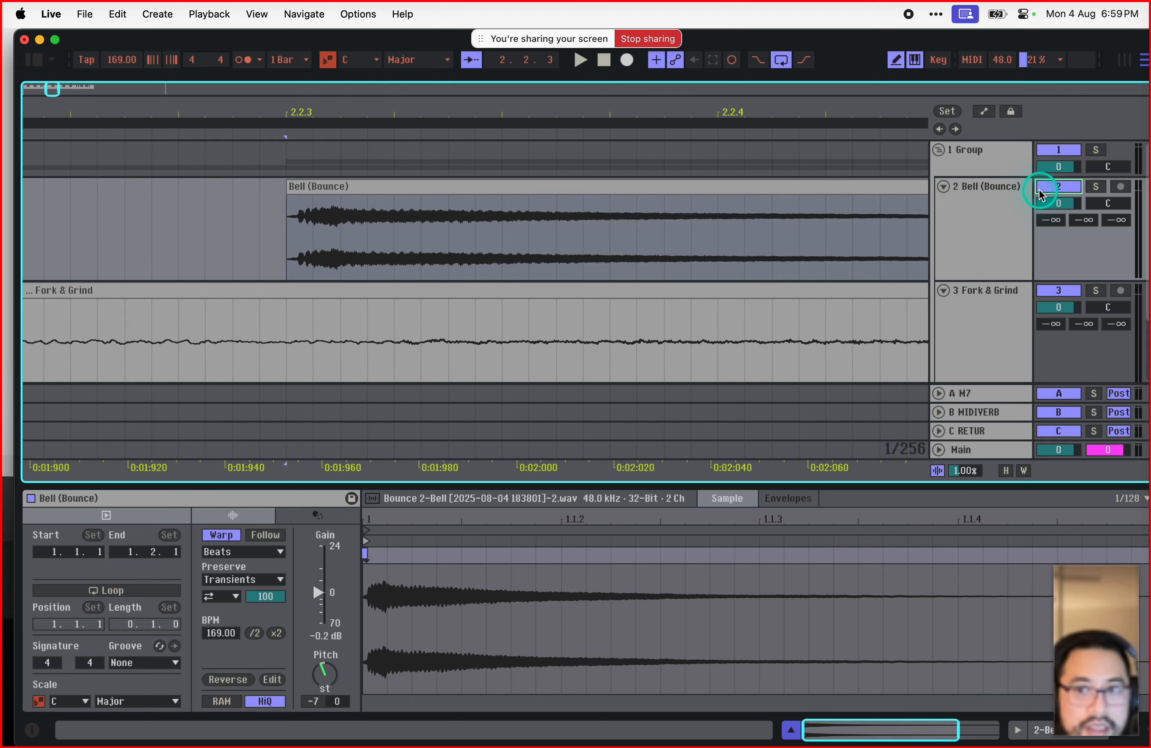
Step: Select the Bell (Bounce) clip at 2.2.3 and examine the waveform at its starting edge up close
click(436, 190)
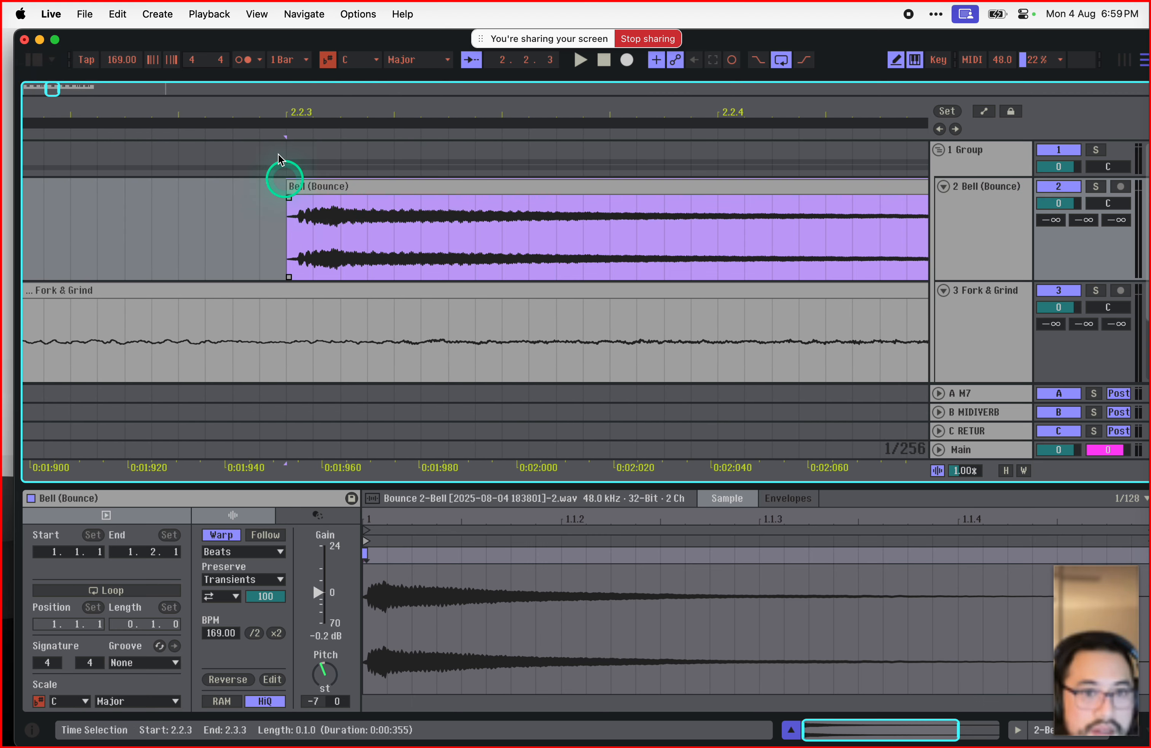
drag(45, 86, 53, 89)
click(630, 238)
click(609, 193)
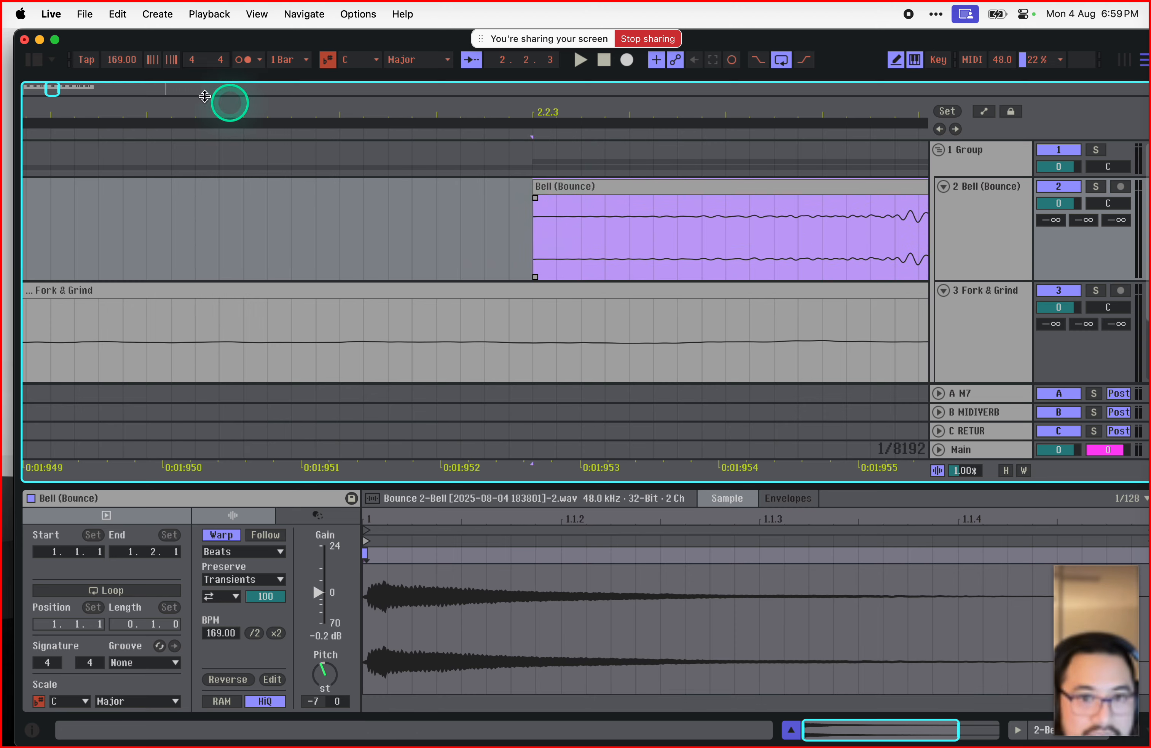
drag(51, 87, 2, 169)
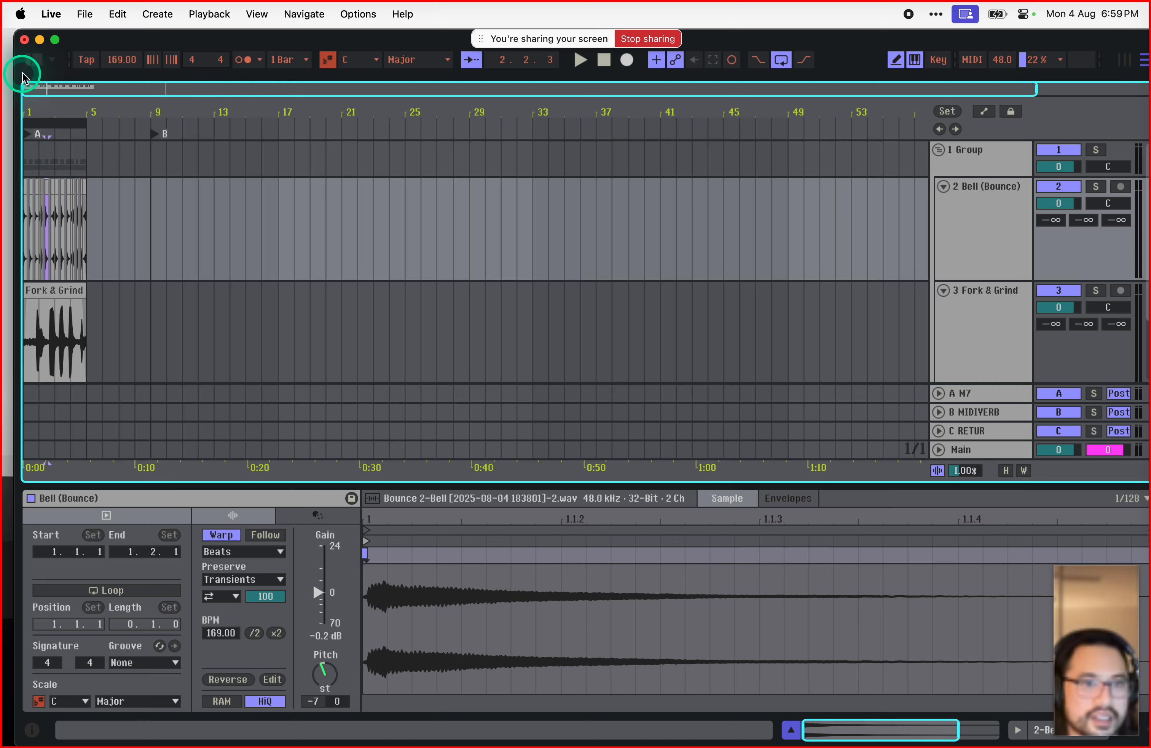
Step: Show the browser, widen it, and open the 1 - Kicks folder in the drum library place
click(33, 60)
scroll(46, 340, up, 5)
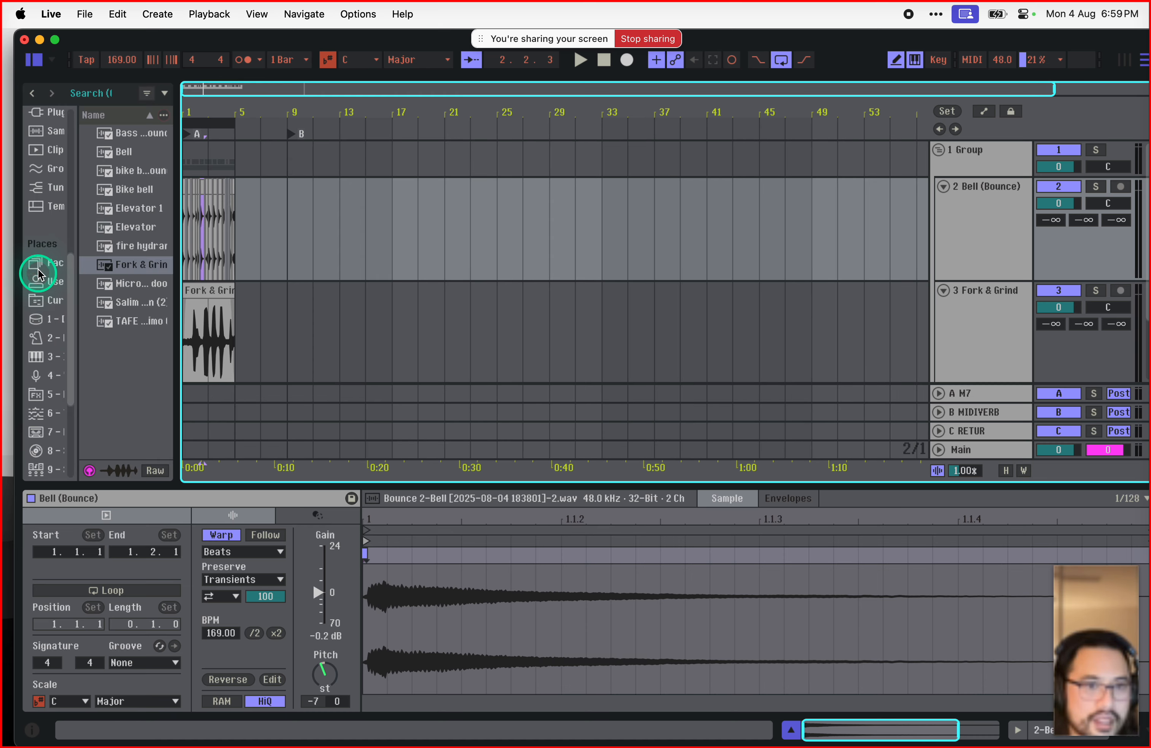
click(56, 319)
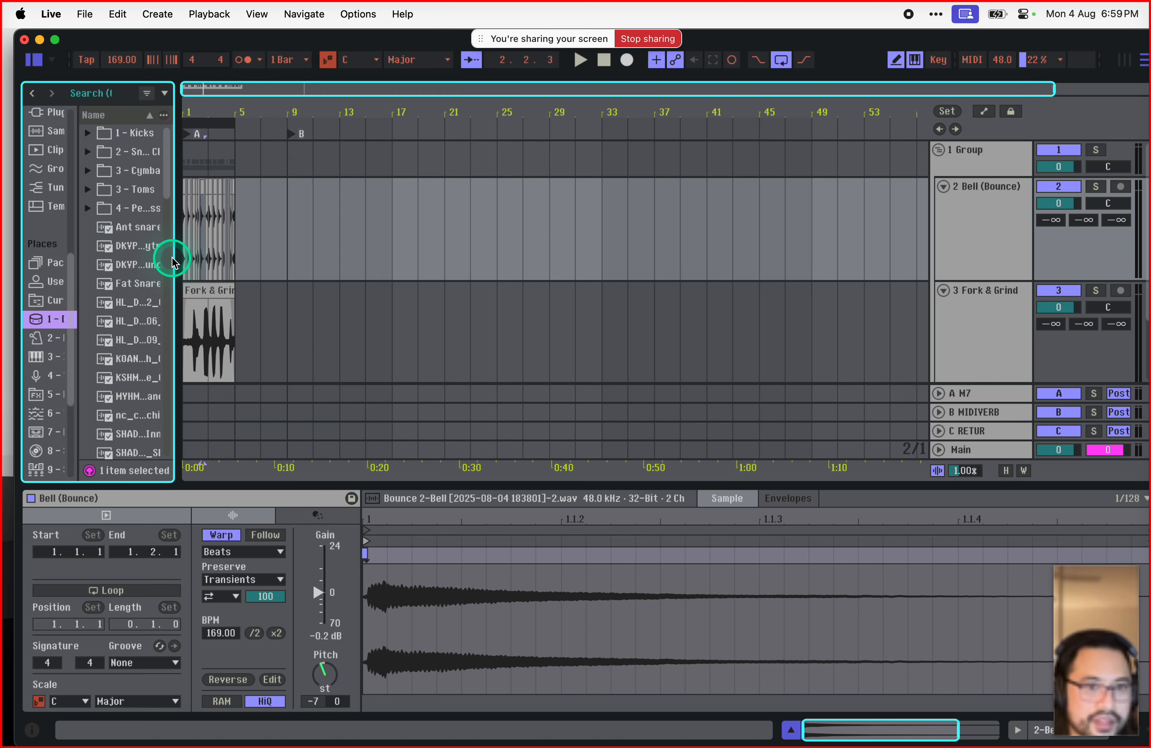
drag(174, 258, 217, 252)
click(132, 133)
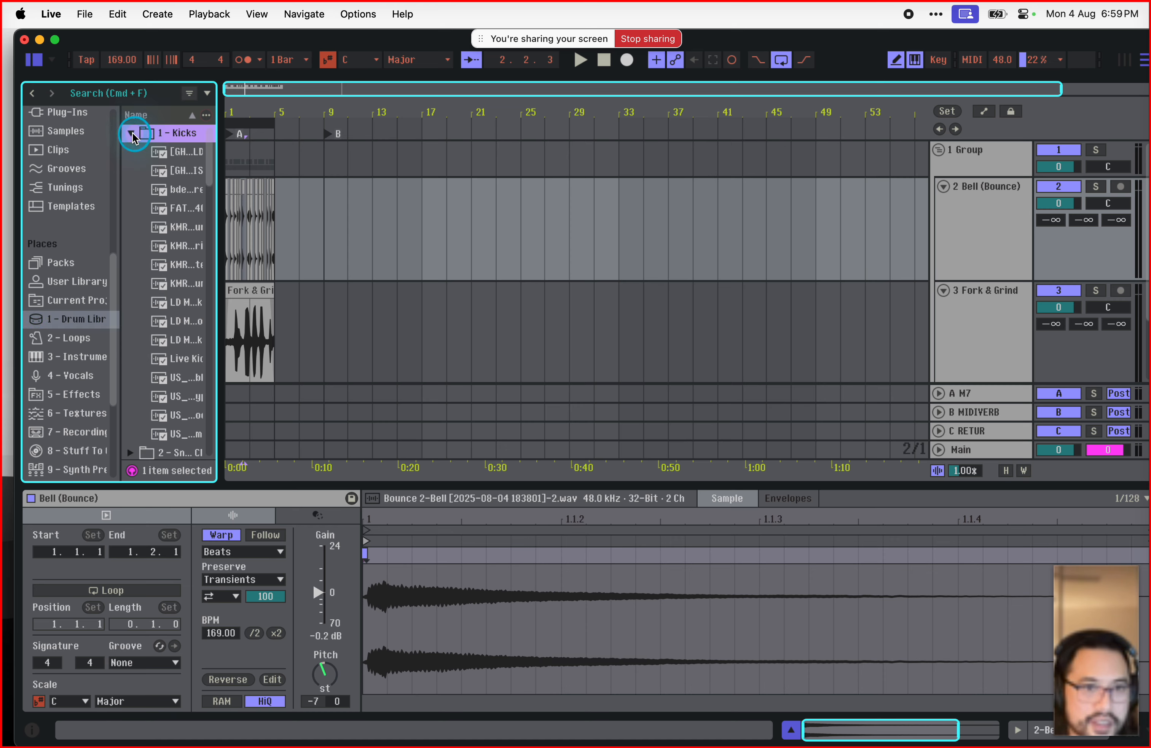
Step: Widen the browser and place the FATBD05 A4CD kick sample on the Bell (Bounce) track at bar 11
drag(224, 185, 487, 199)
click(350, 209)
mouse_move(468, 97)
mouse_down()
mouse_move(475, 16)
mouse_move(479, 87)
mouse_up()
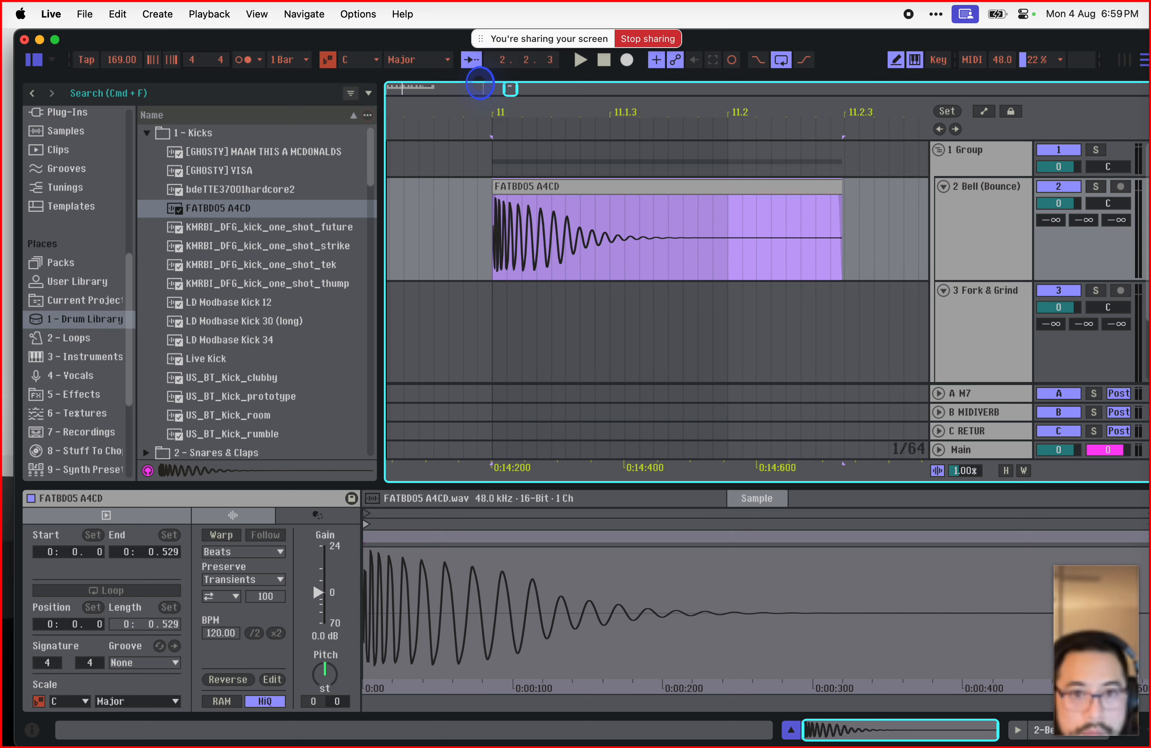
click(801, 206)
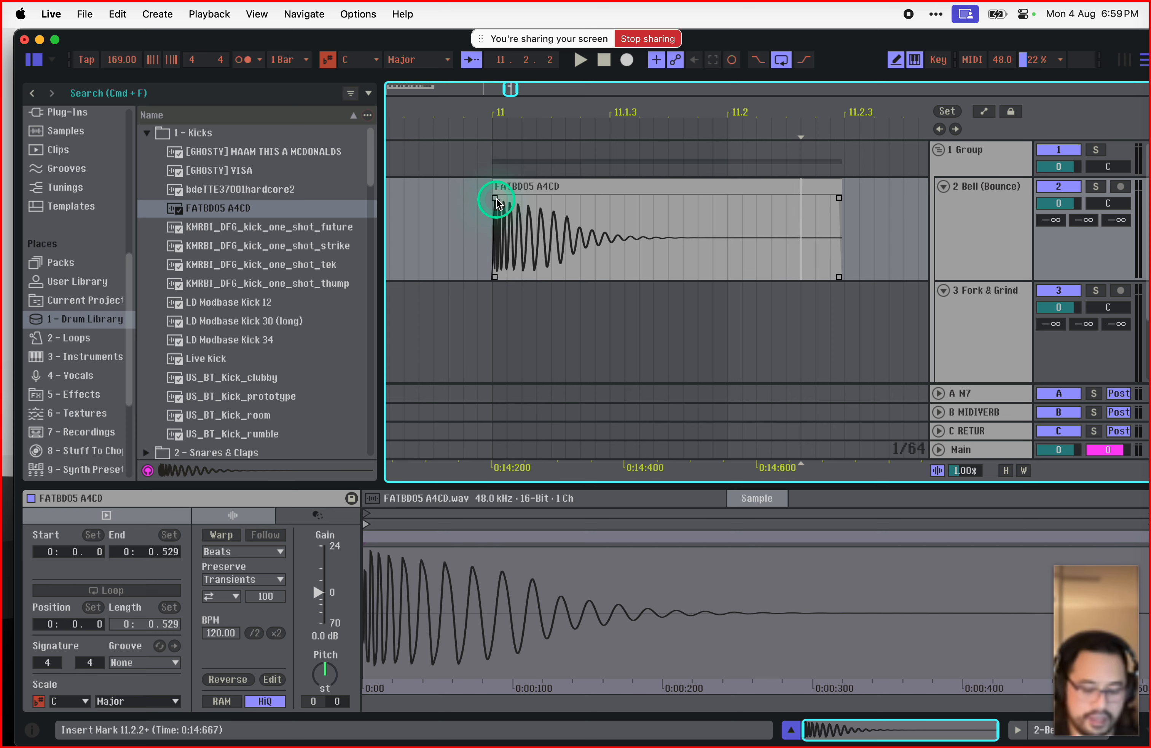
Step: Review the Warp/Fades options on the Record, Warp & Launch page of Settings, then close Settings
key(ctrl+comma)
click(570, 243)
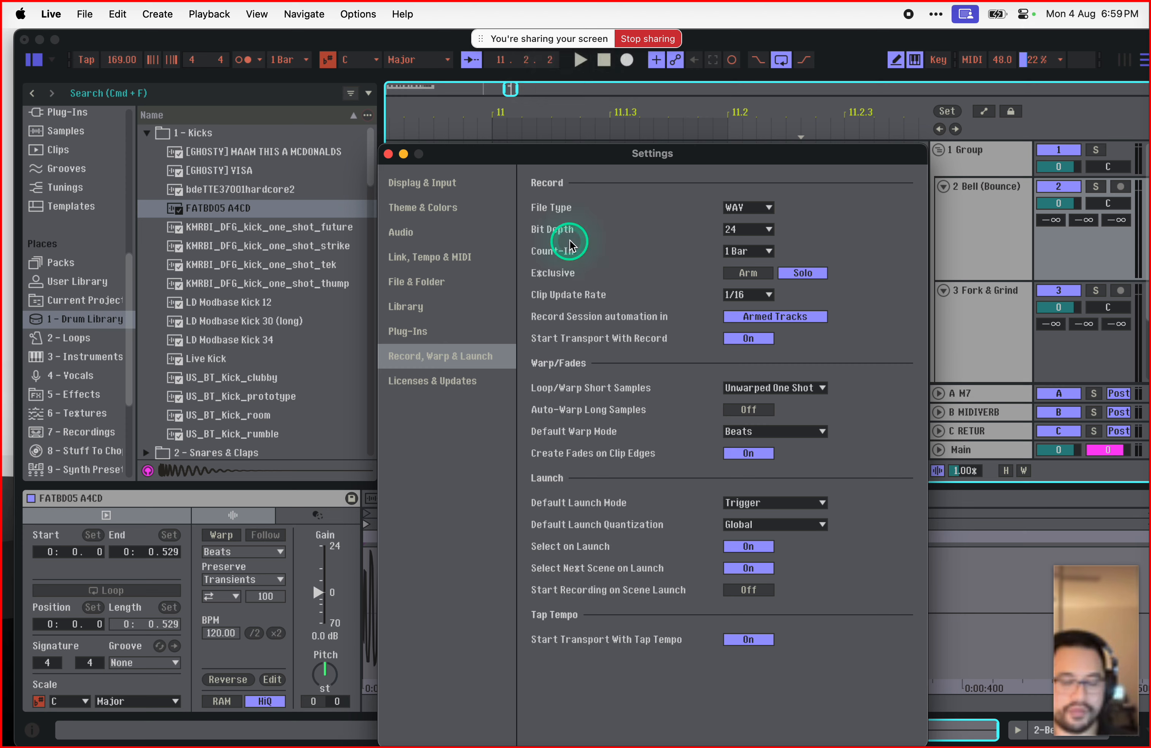
click(444, 330)
click(451, 356)
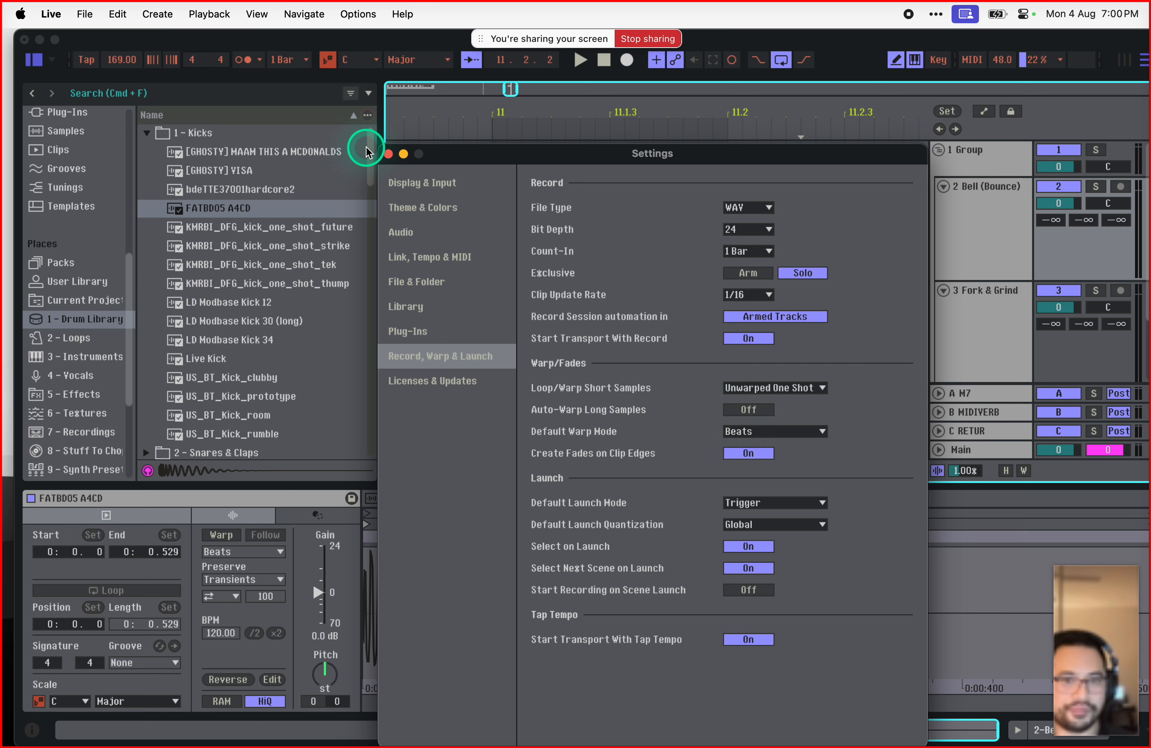
click(388, 154)
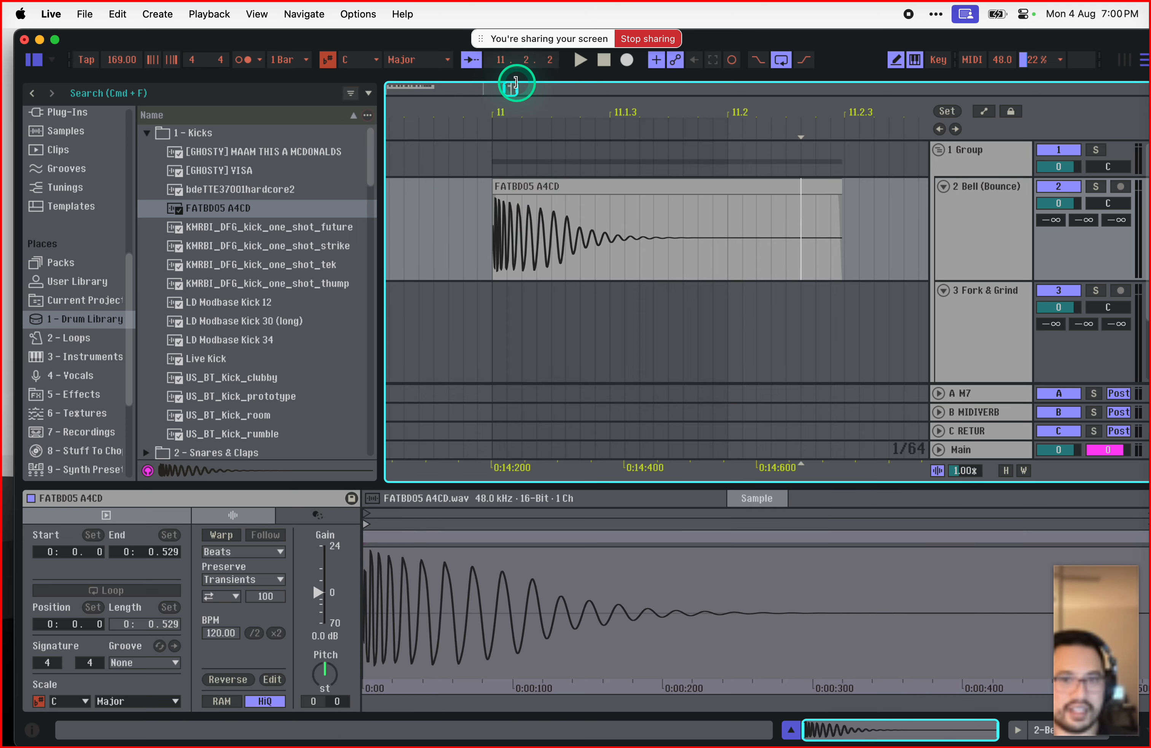
Step: Examine the fade-in at the start of the FATBD05 A4CD clip up close and select the clip
drag(513, 88, 510, 88)
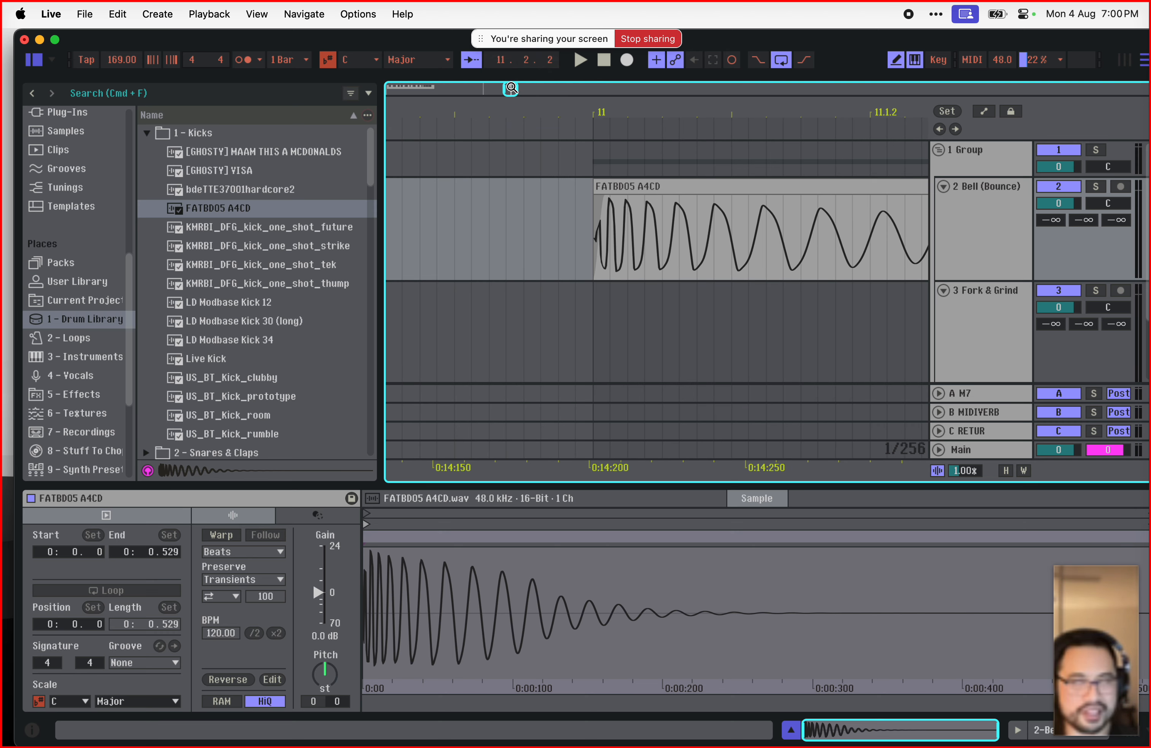
click(610, 228)
drag(554, 222, 680, 223)
mouse_move(607, 197)
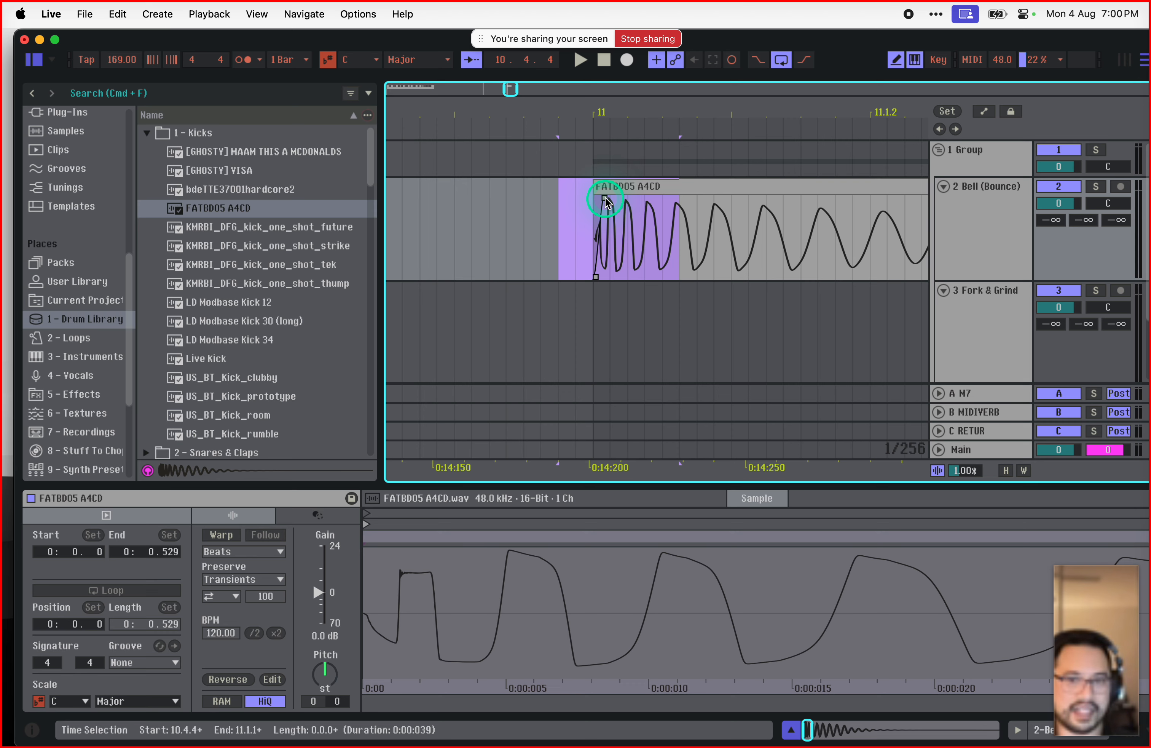
click(572, 218)
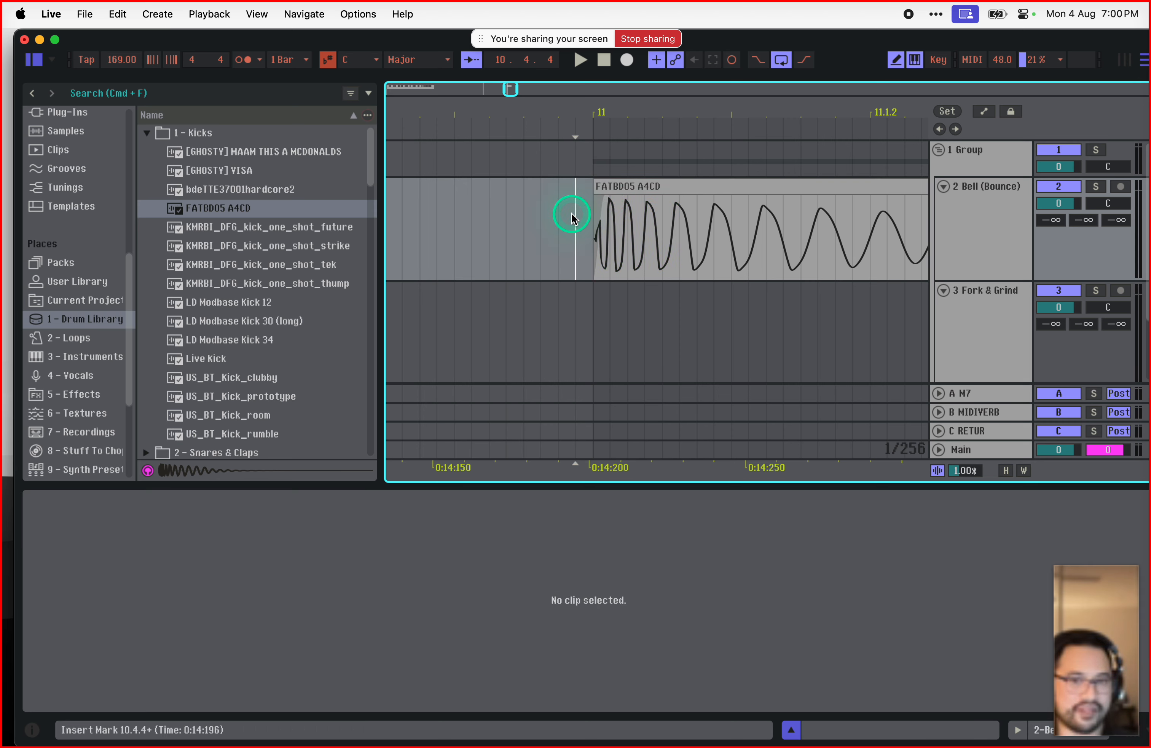
click(610, 204)
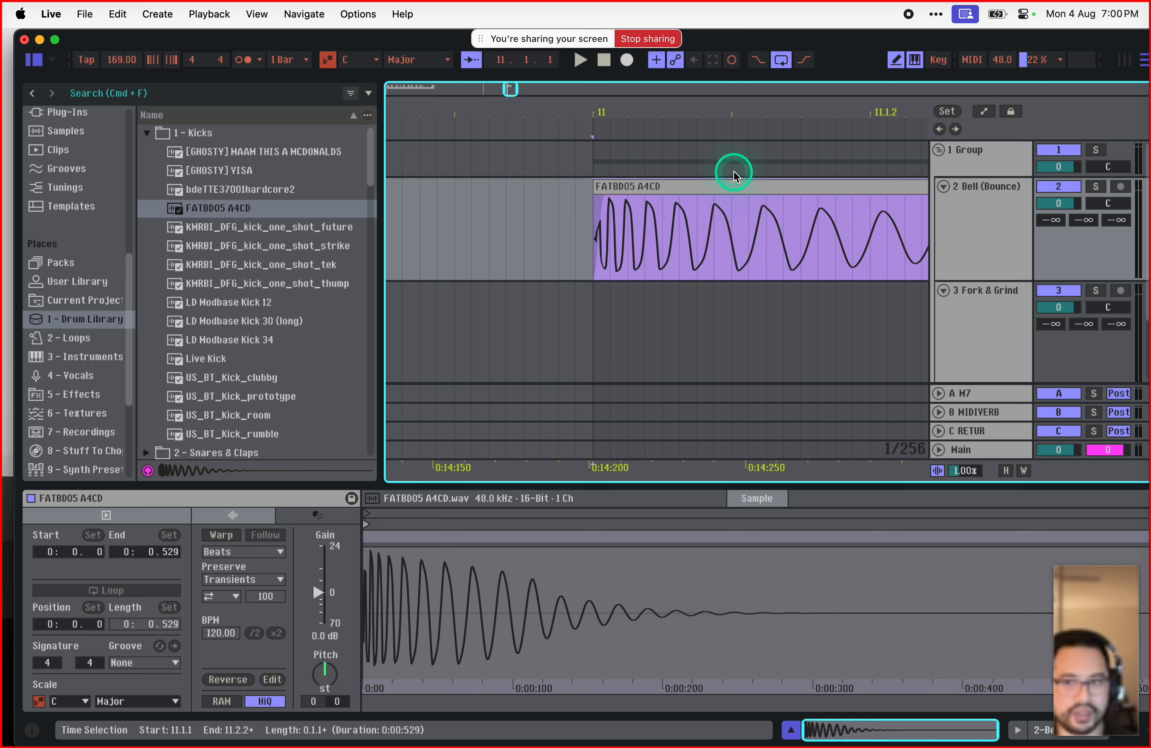
Step: Play the kick clip with its fade-in, shorten the fade to the clip's very start, and play it again
key(space)
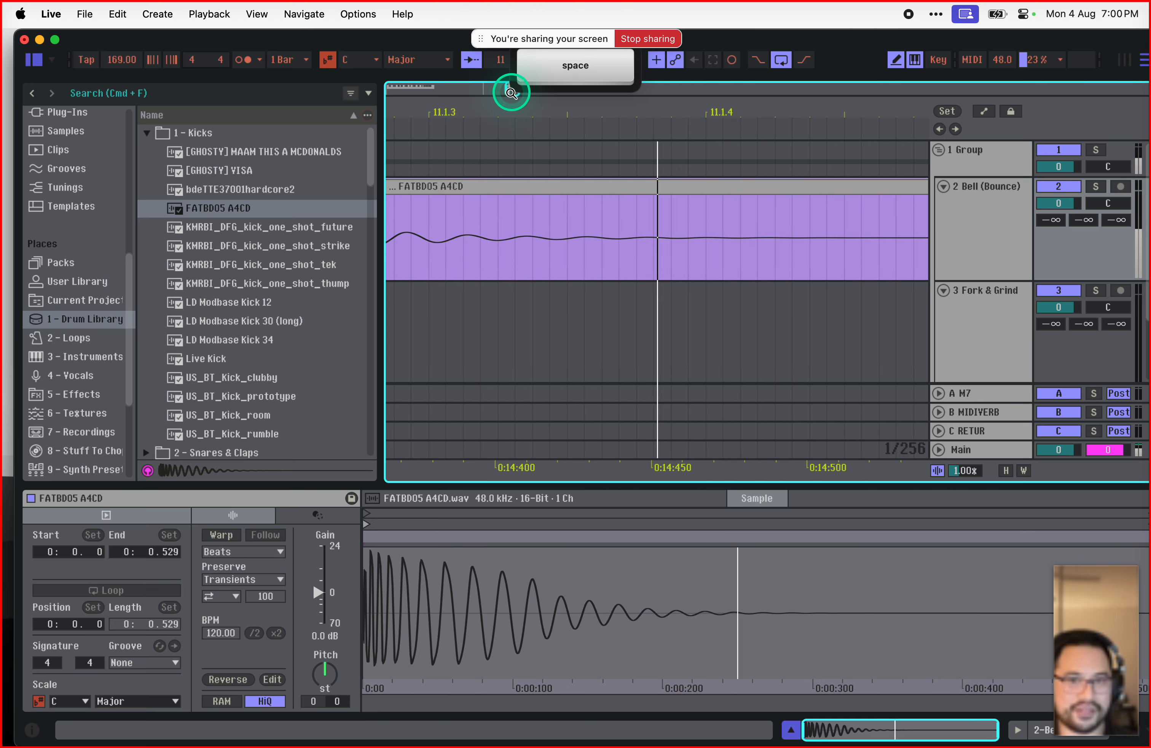
mouse_move(509, 91)
mouse_down()
mouse_move(498, 90)
mouse_move(509, 89)
mouse_up()
click(769, 214)
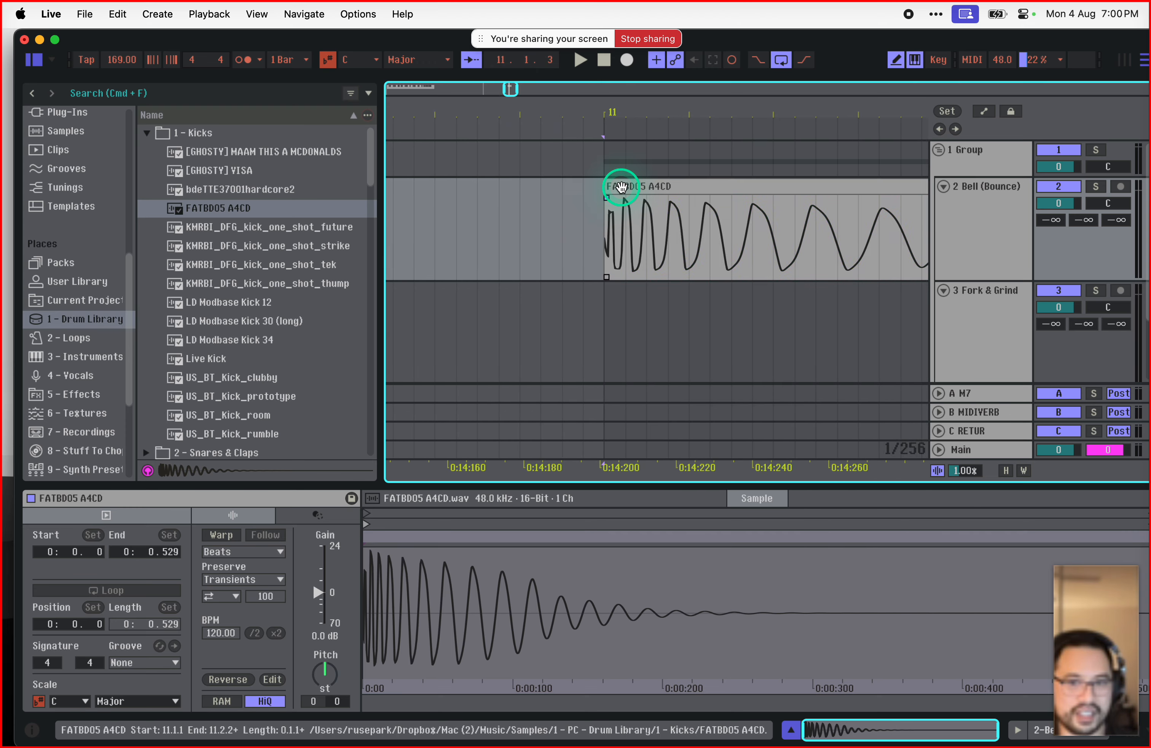
key(space)
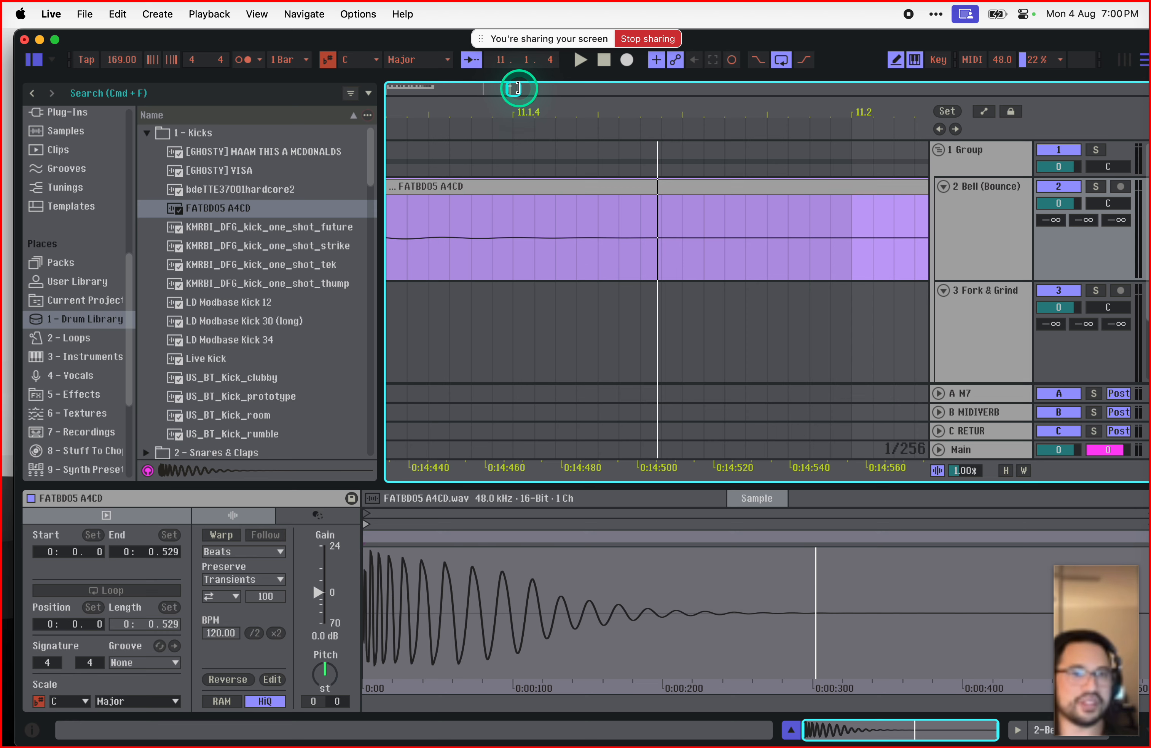
Step: Recheck the Create Fades on Clip Edges option in Settings and close the window
drag(518, 89, 514, 85)
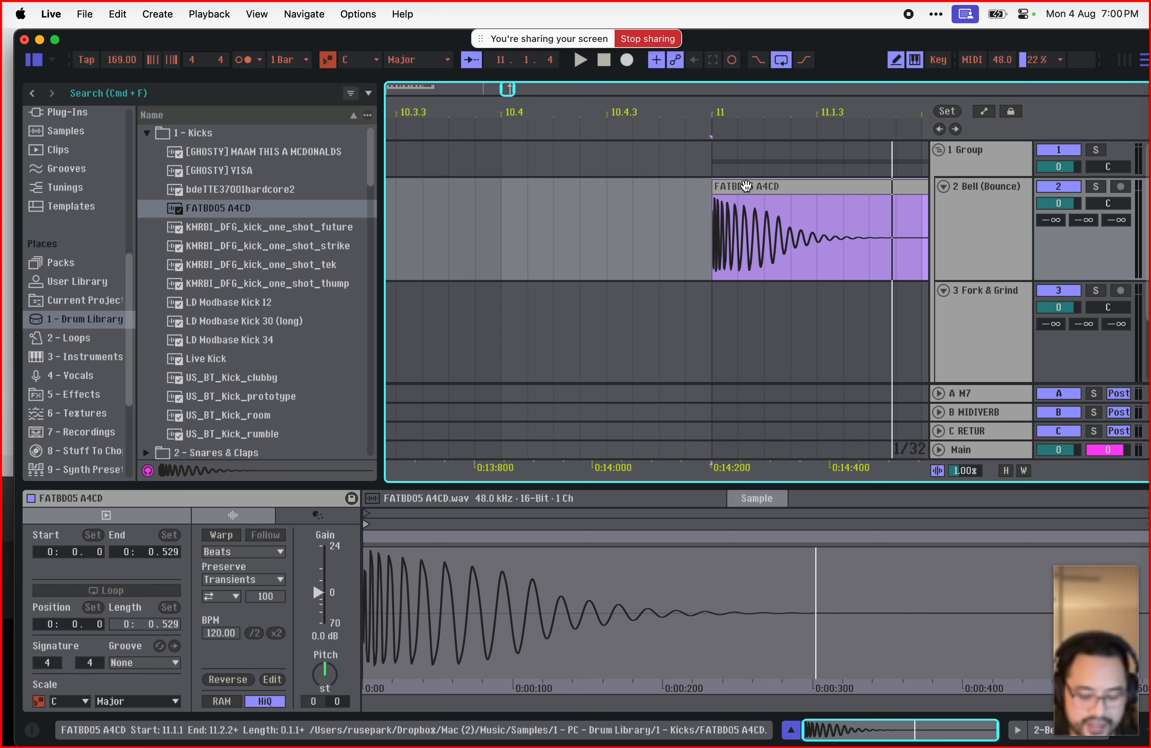
key(super+comma)
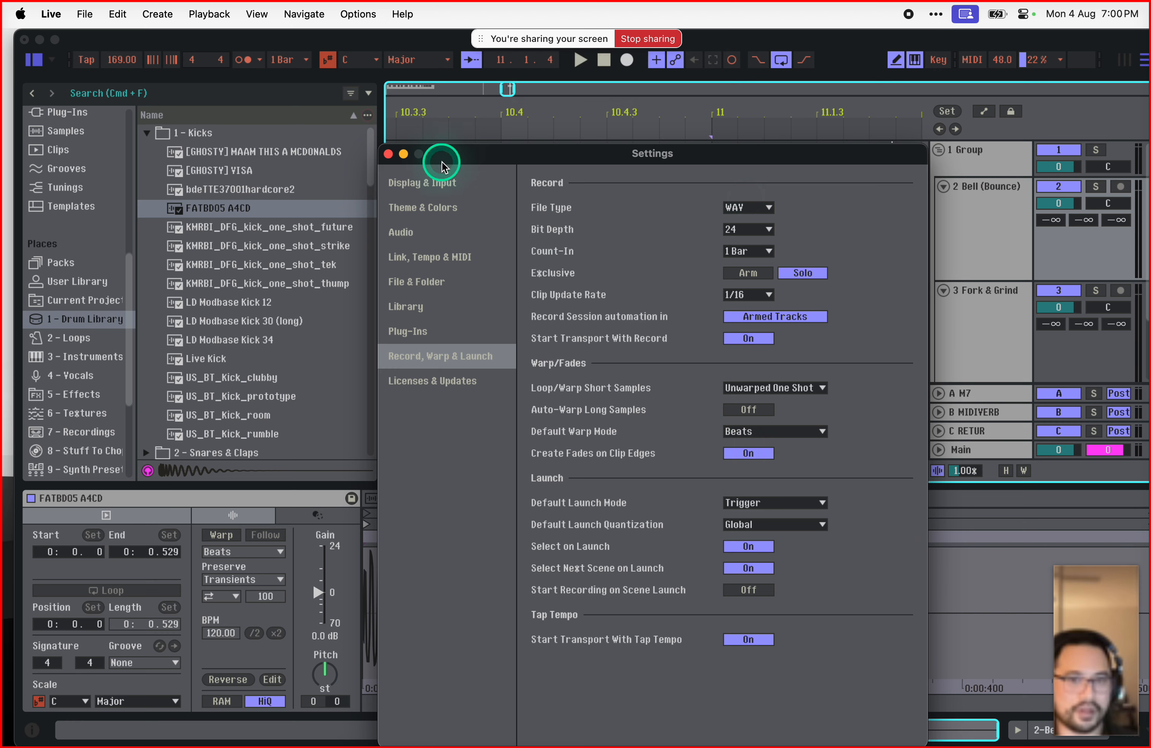
click(388, 153)
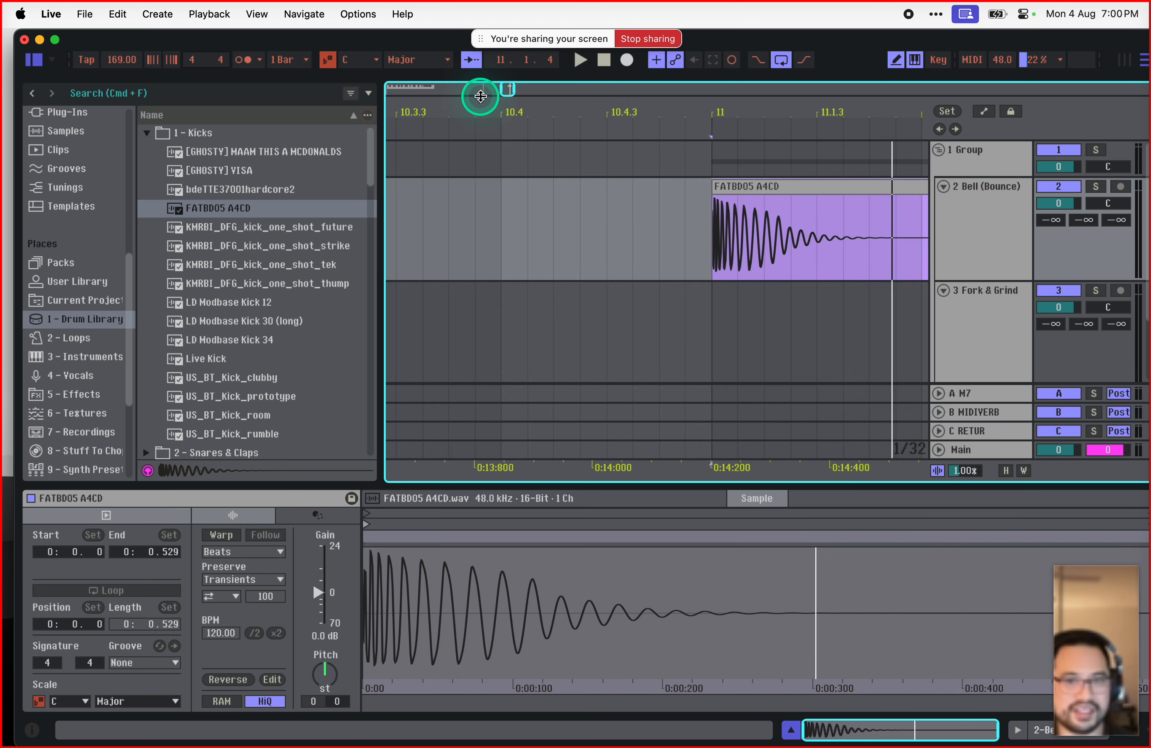
Step: Place overlapping copies of the FATBD05 A4CD clip on the Bell (Bounce) track between bars 11 and 12
drag(506, 88, 508, 89)
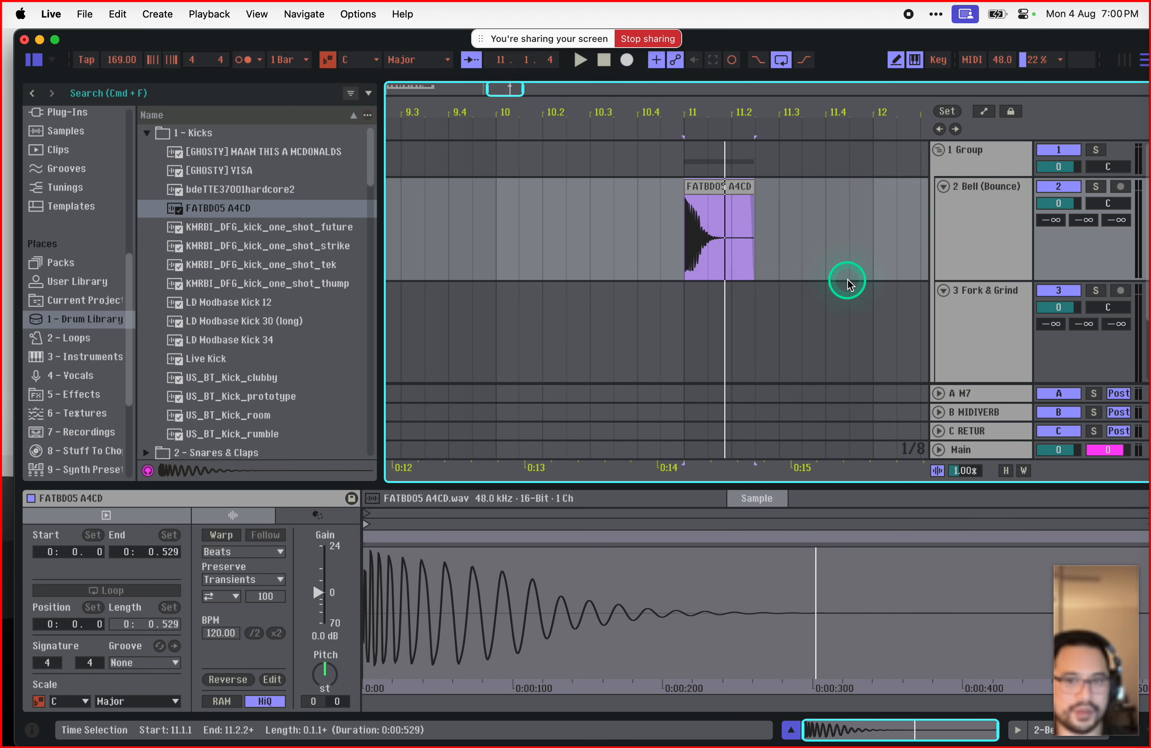
click(701, 186)
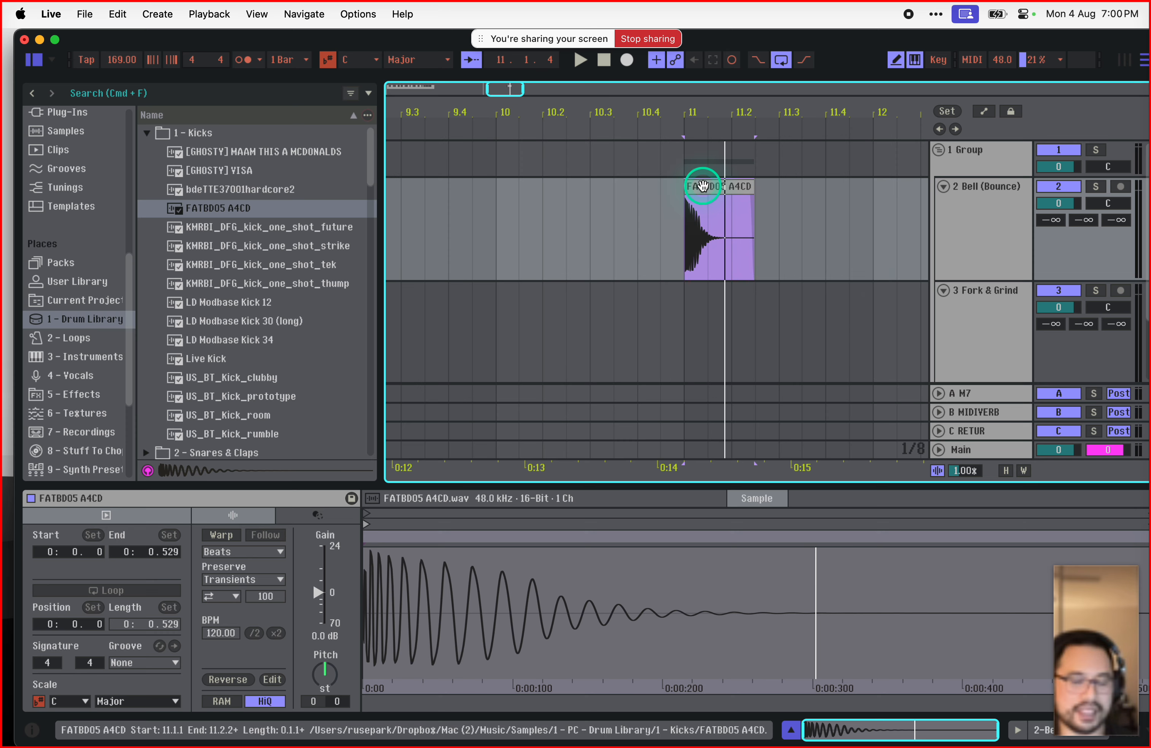
drag(701, 186, 738, 188)
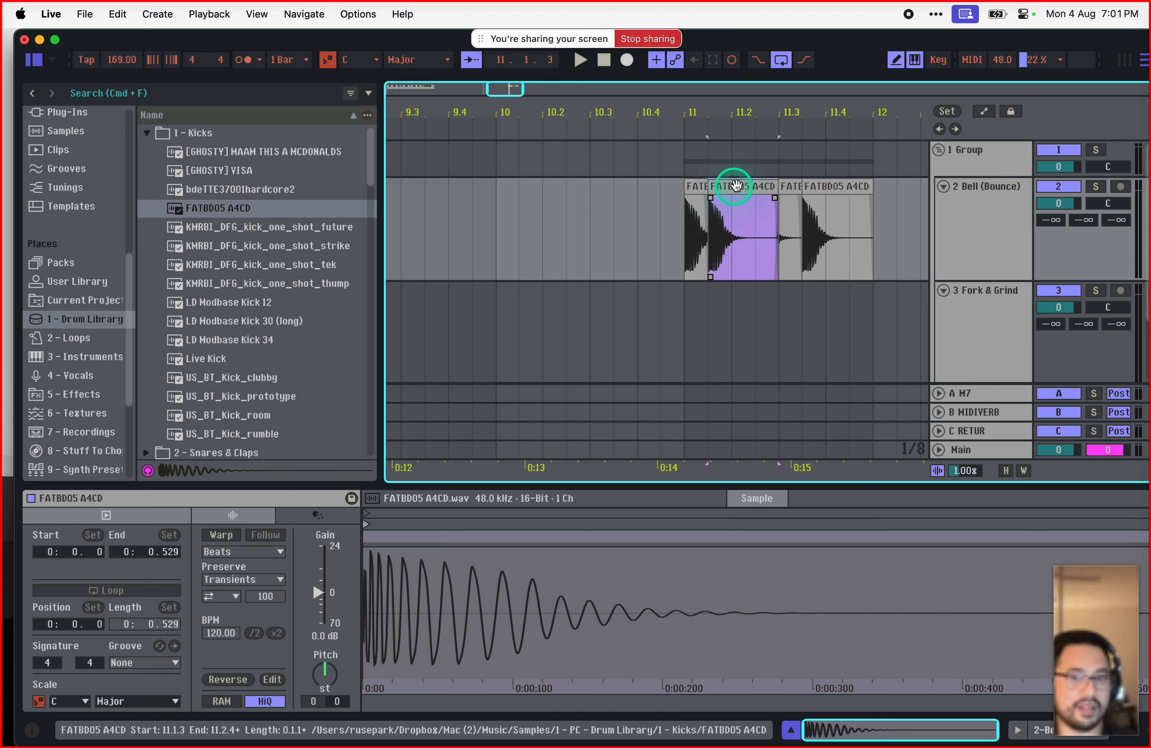
Step: Select the kick clips between 10.4.1 and 12.1.1, glance at the Warp/Fades settings once more, and delete the clips
drag(882, 187, 671, 210)
key(cmd+comma)
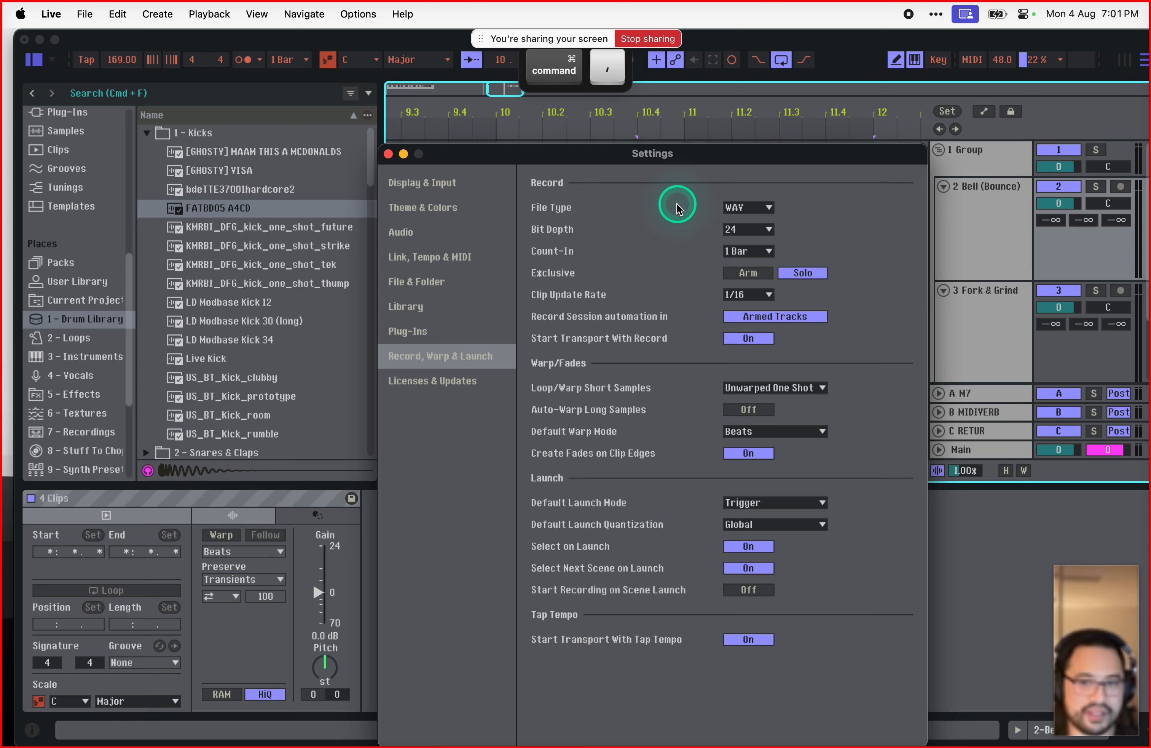
click(389, 155)
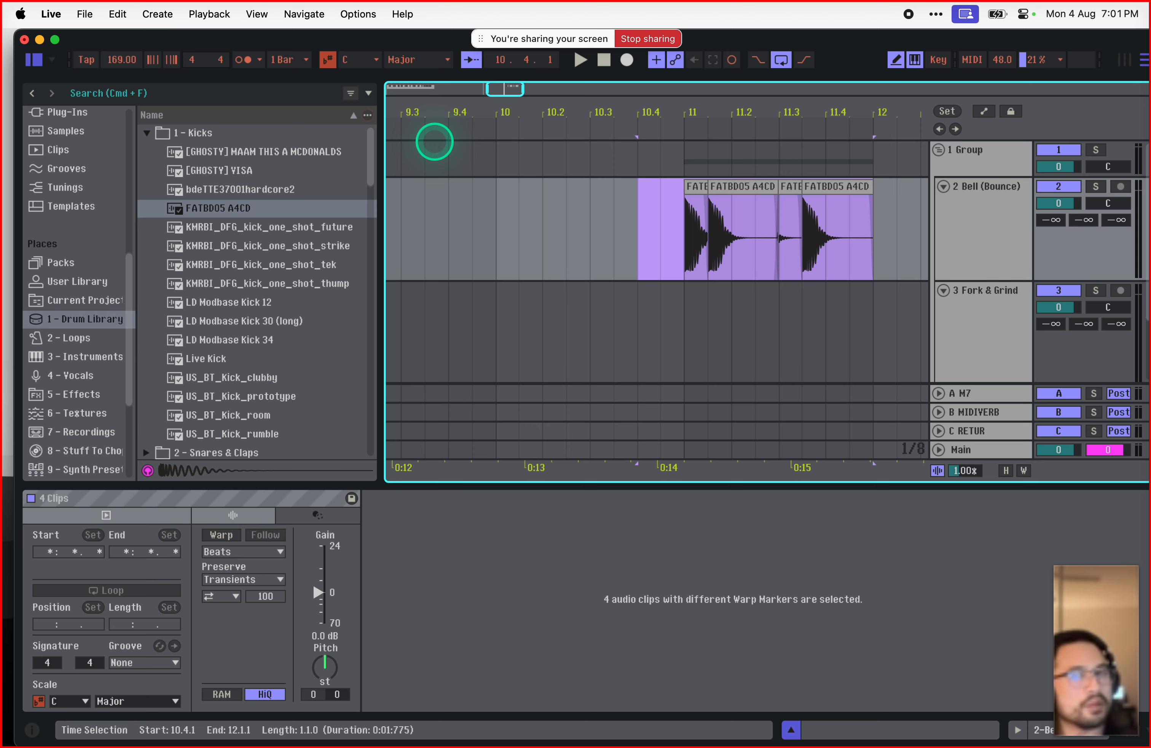
key(Delete)
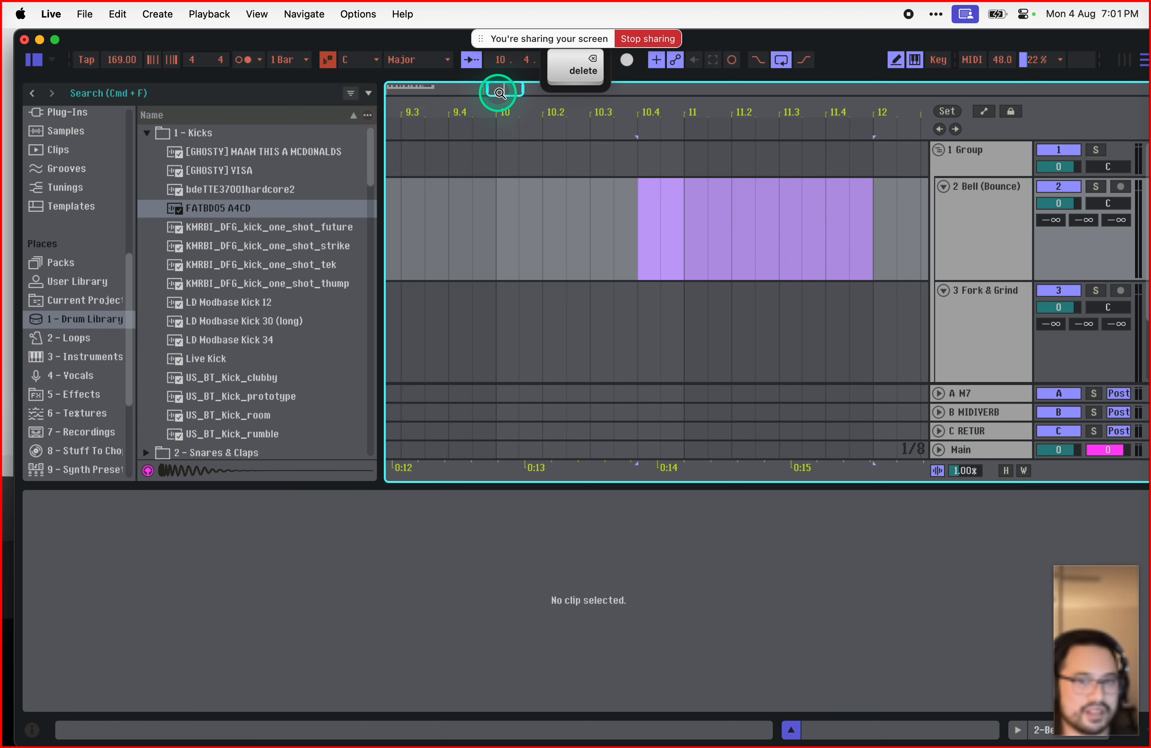
Step: Open the Fork & Grind clip in the Clip View and make the Clip View taller
drag(396, 90, 403, 90)
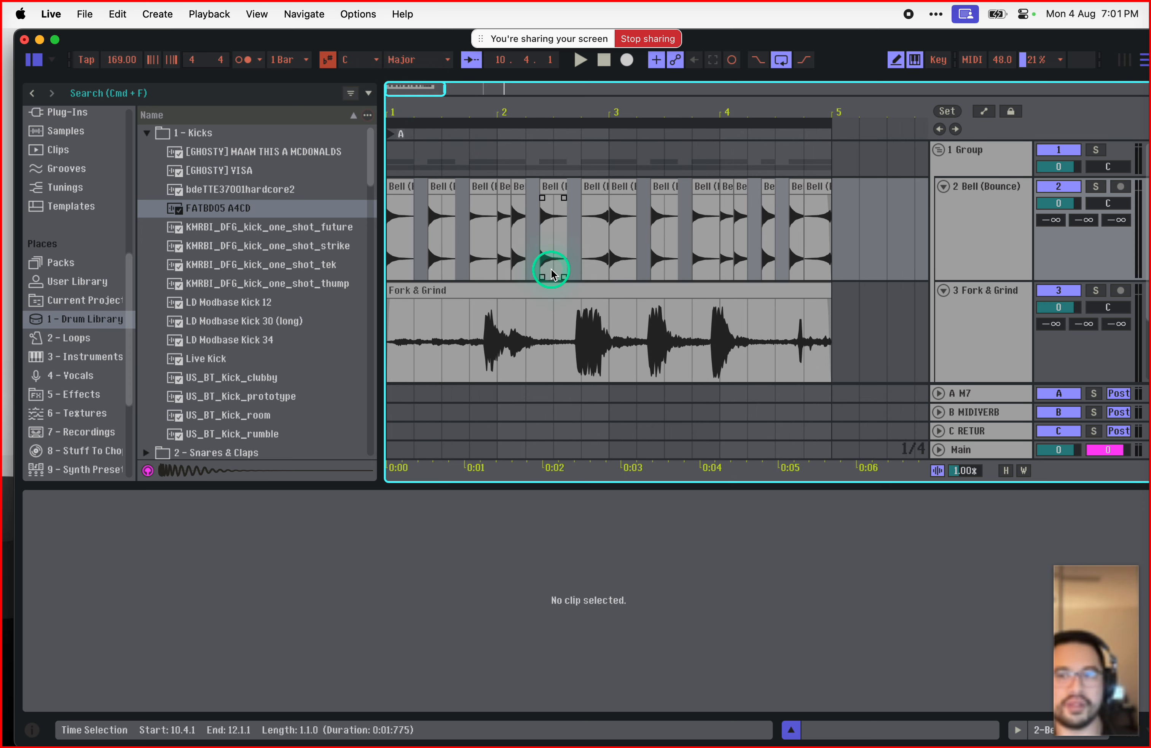
click(516, 305)
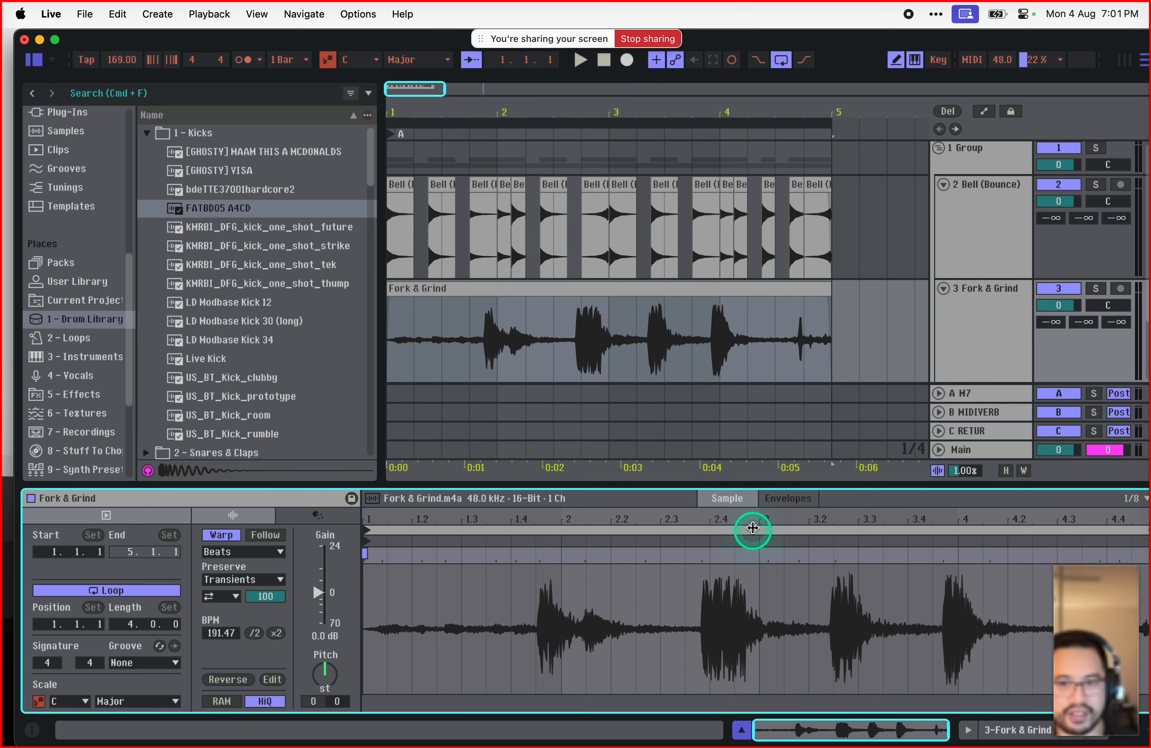
drag(751, 488, 750, 441)
Step: Play the Fork & Grind clip without and with the metronome, then stop playback and turn the metronome off
key(space)
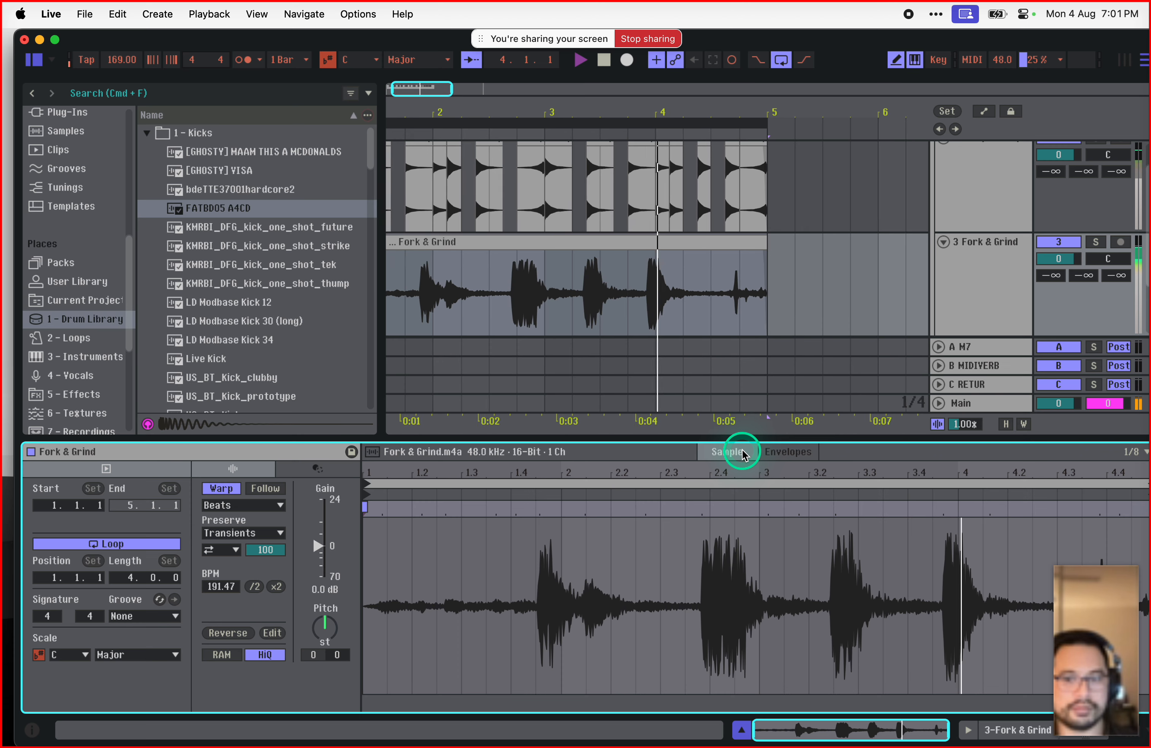
key(space)
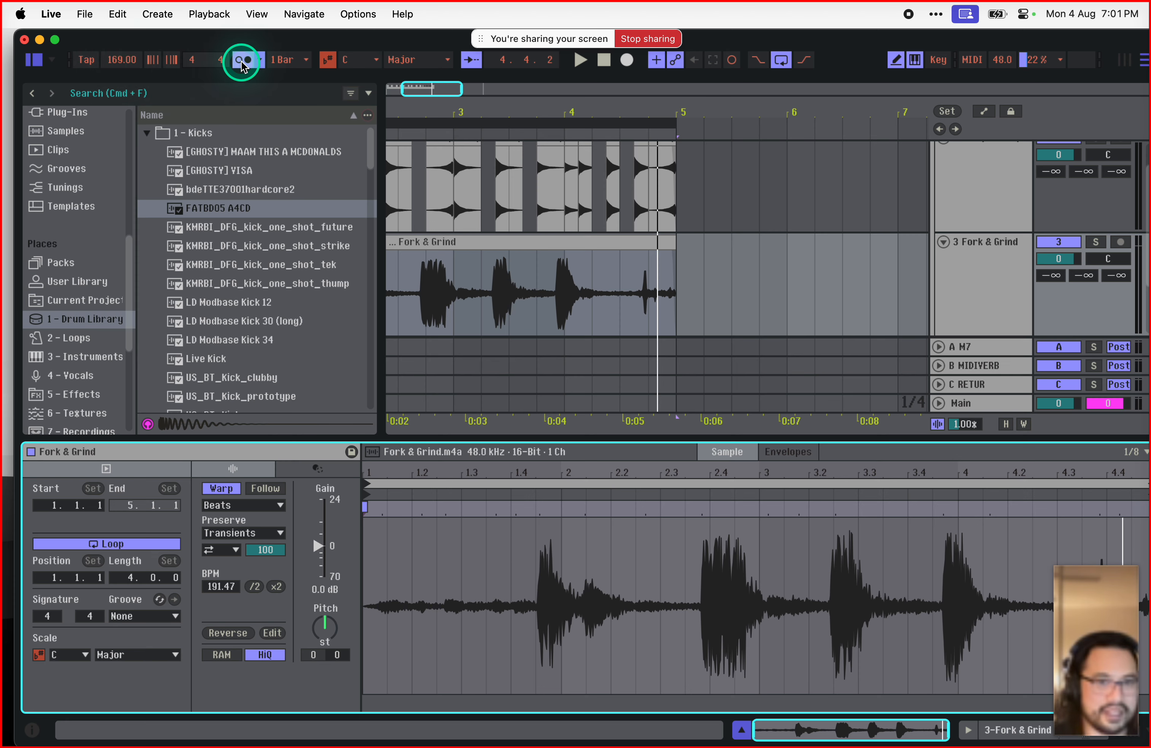
key(space)
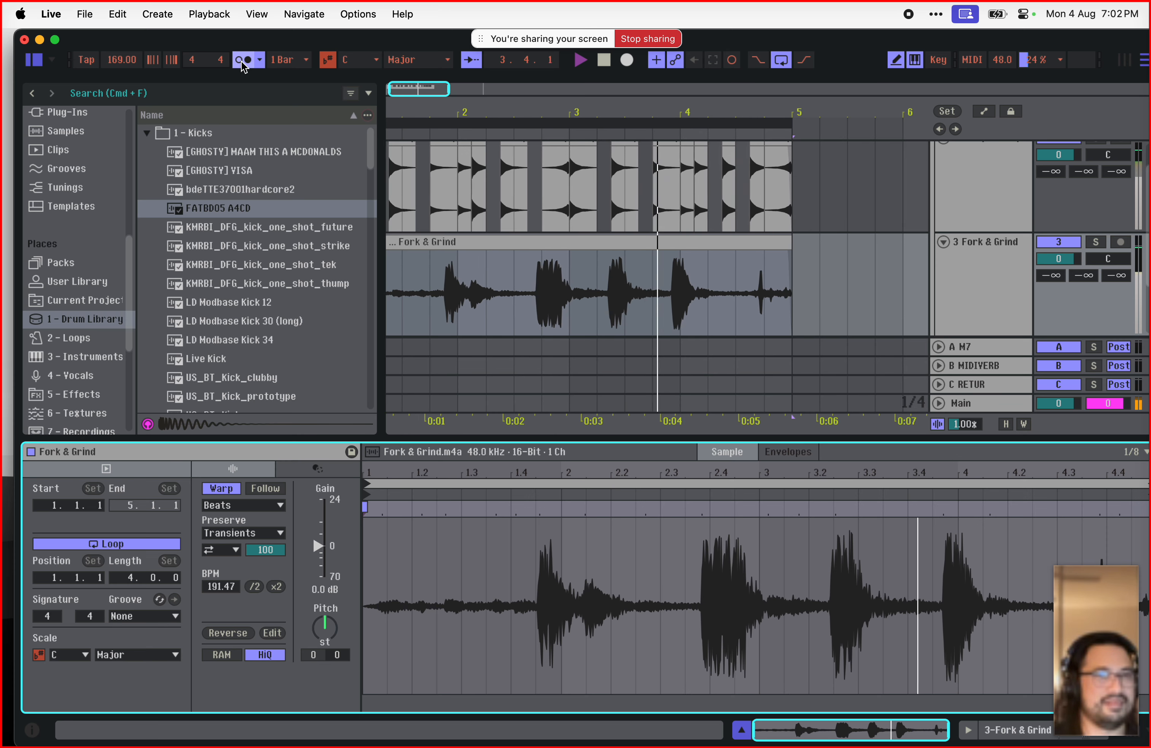
key(space)
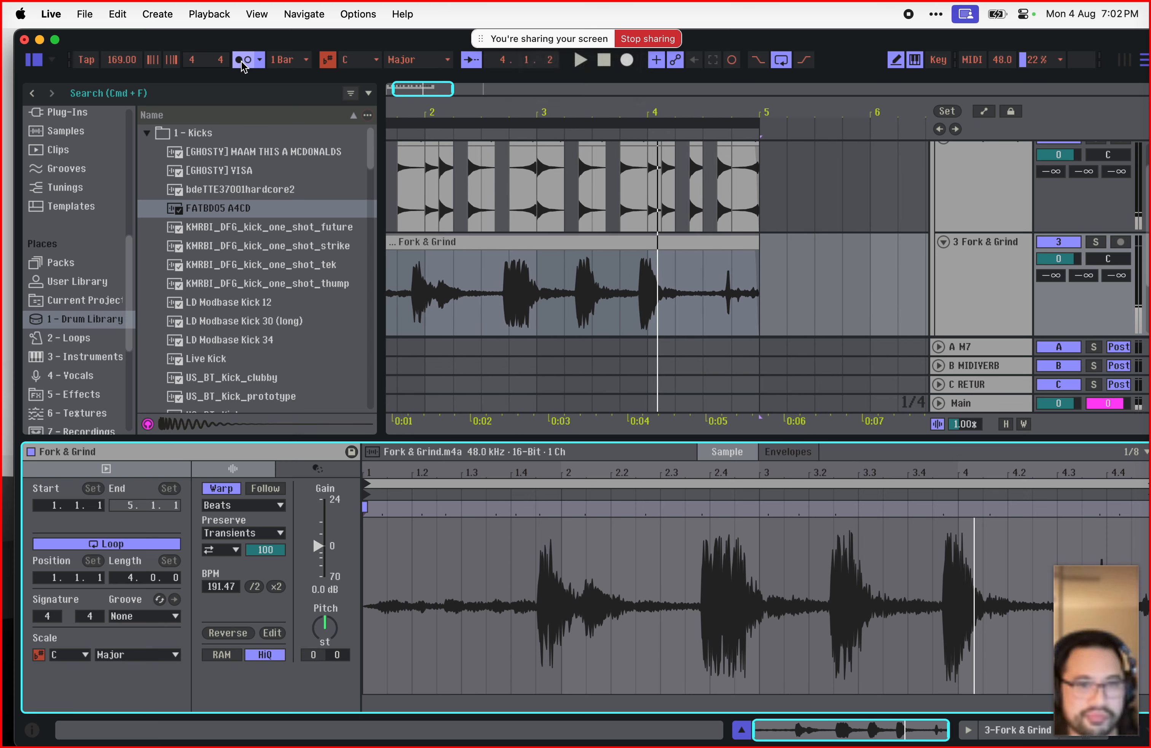
click(242, 62)
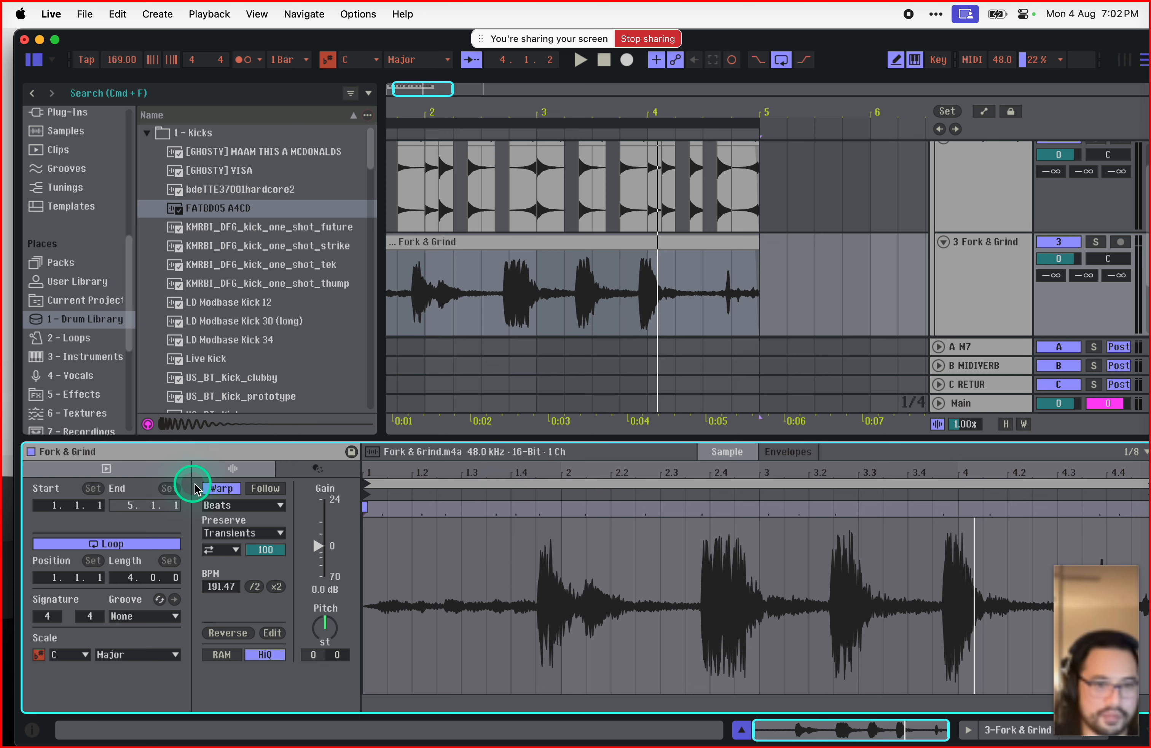
Step: Turn Warp off and on again for the Fork & Grind clip and set the insert mark at 1.1.1
click(221, 488)
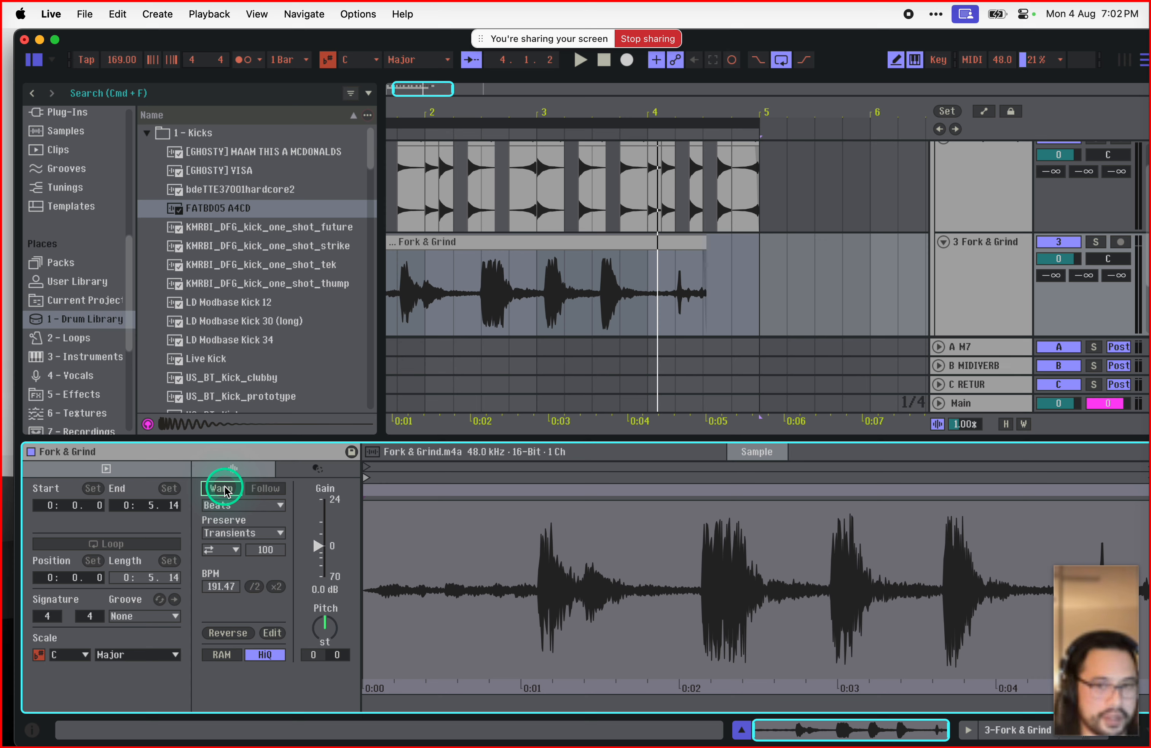
click(223, 489)
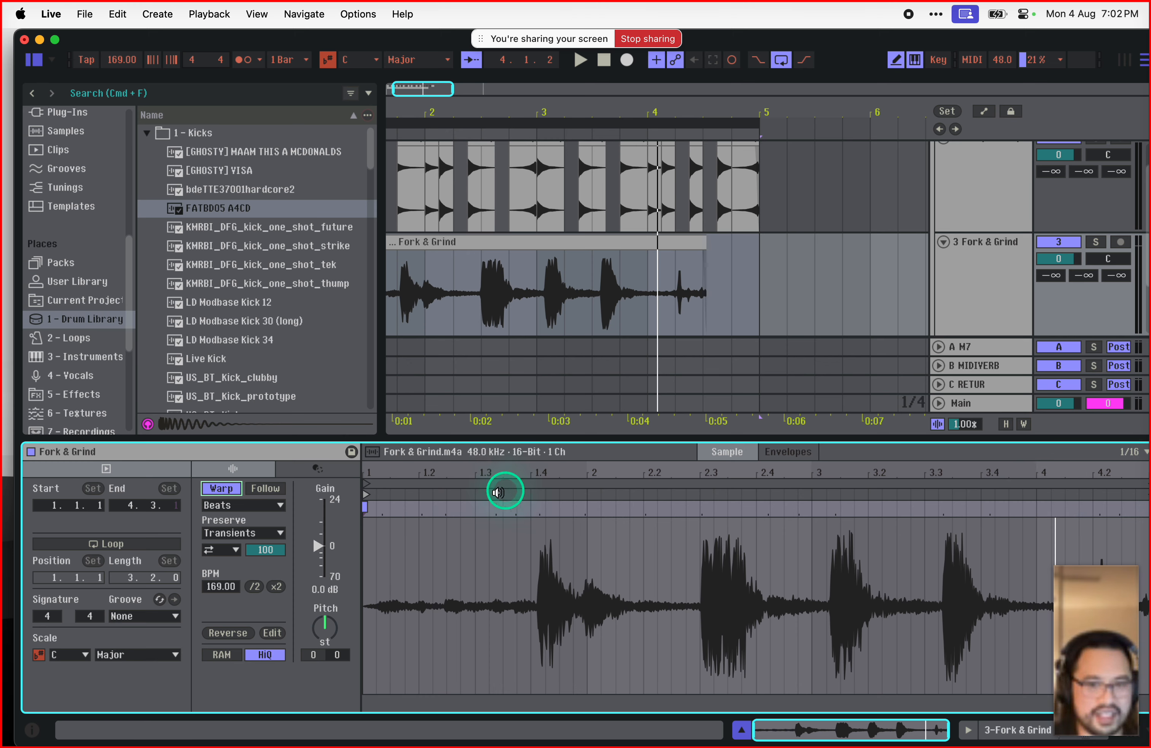
click(376, 506)
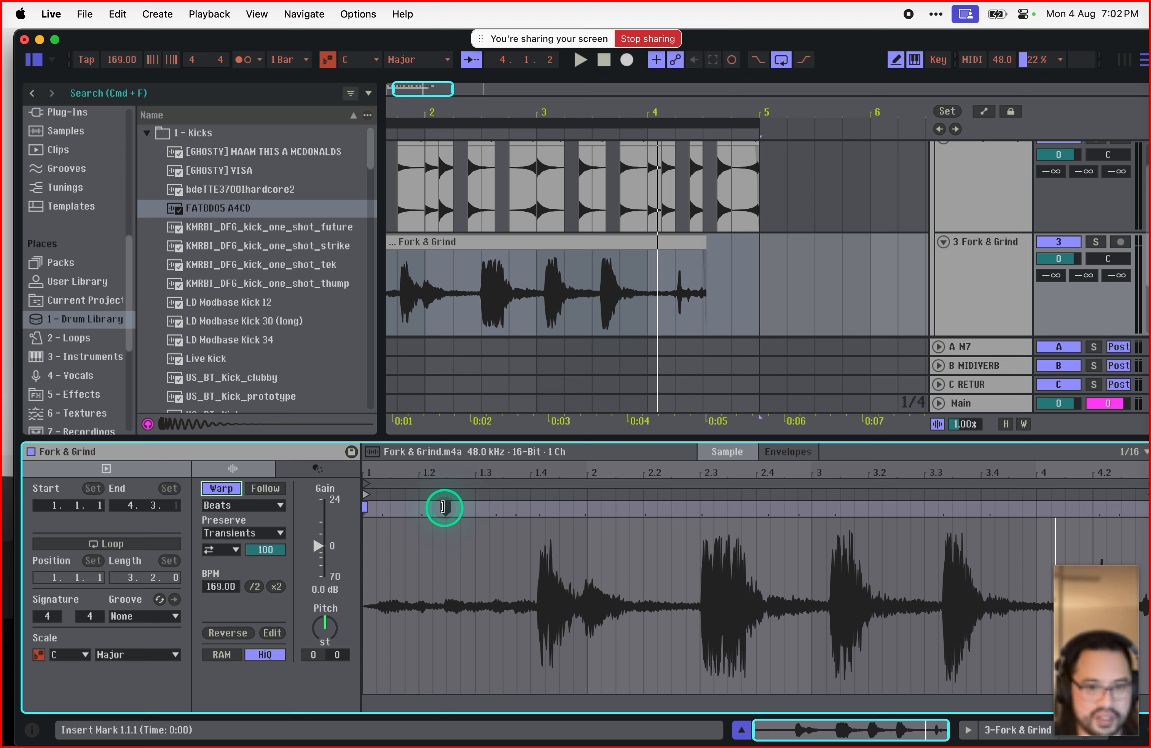
Step: Examine the transient markers around beat 1.4 in the Fork & Grind sample and set the insert mark just before the hit
double_click(497, 509)
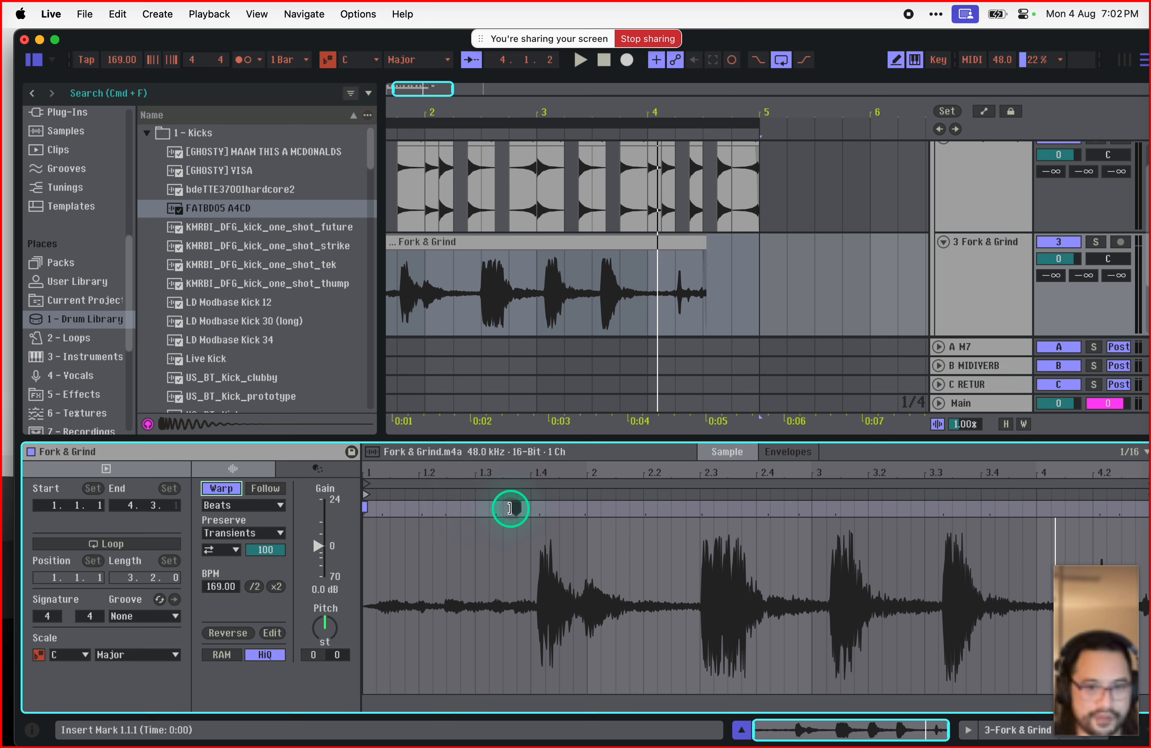
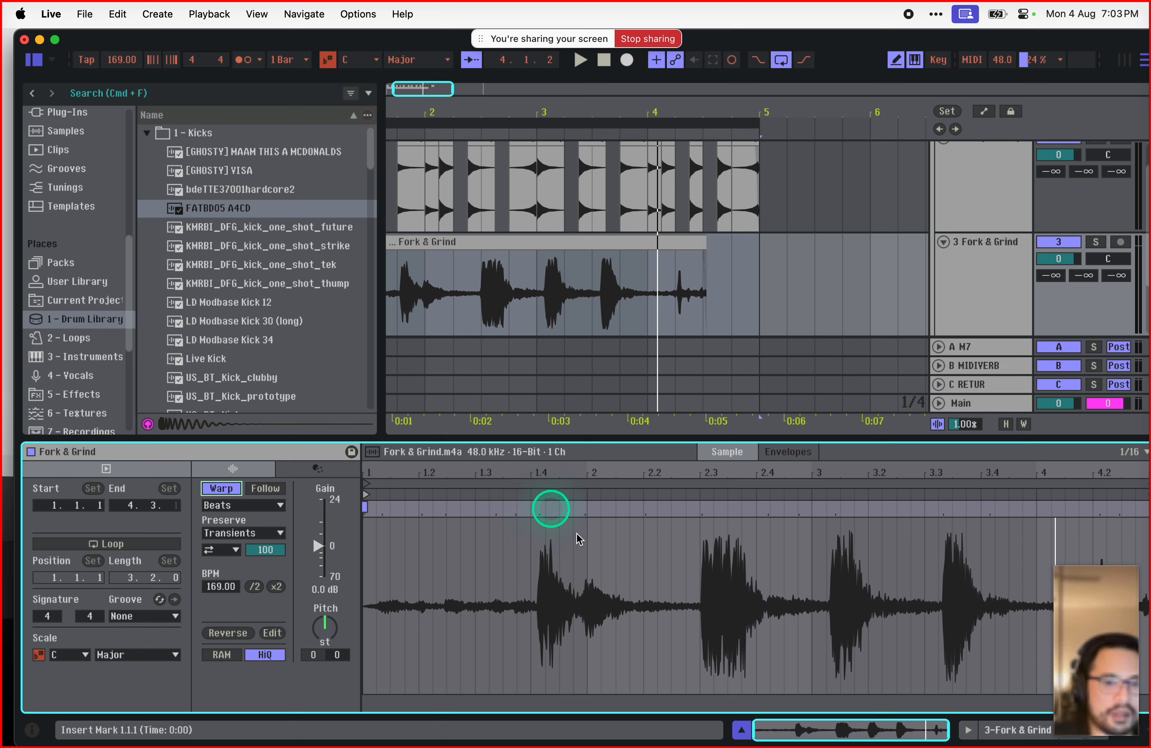
drag(776, 723, 770, 721)
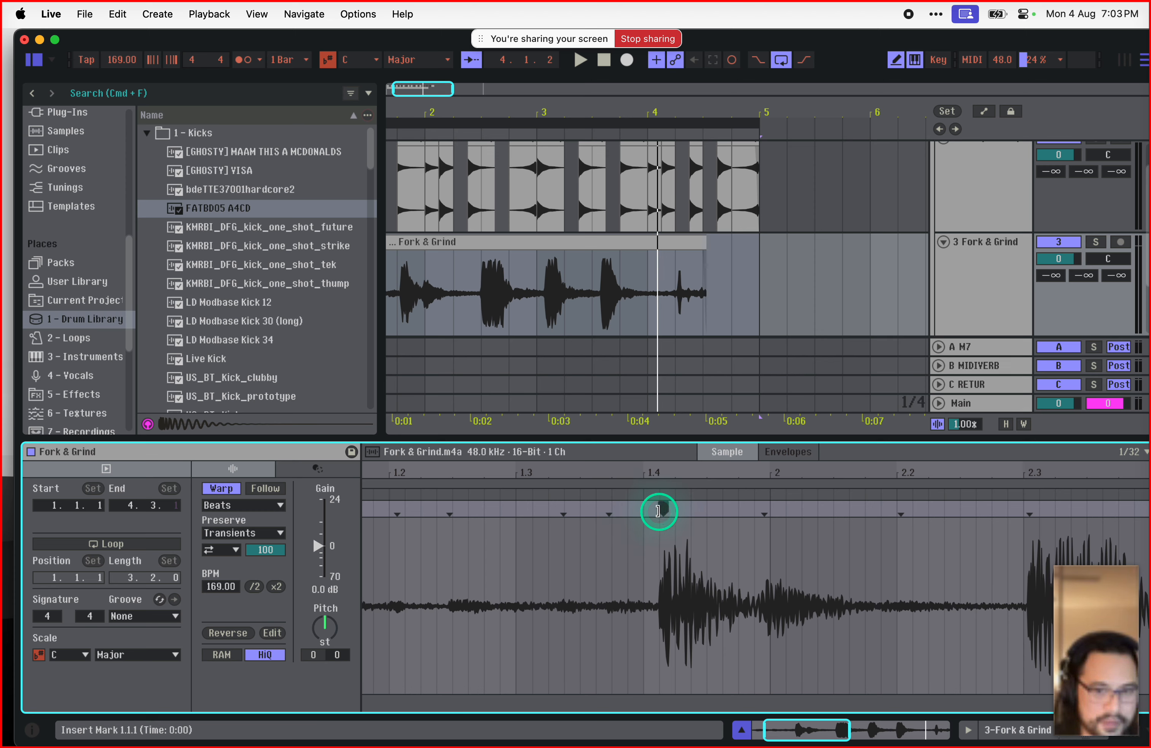
click(631, 510)
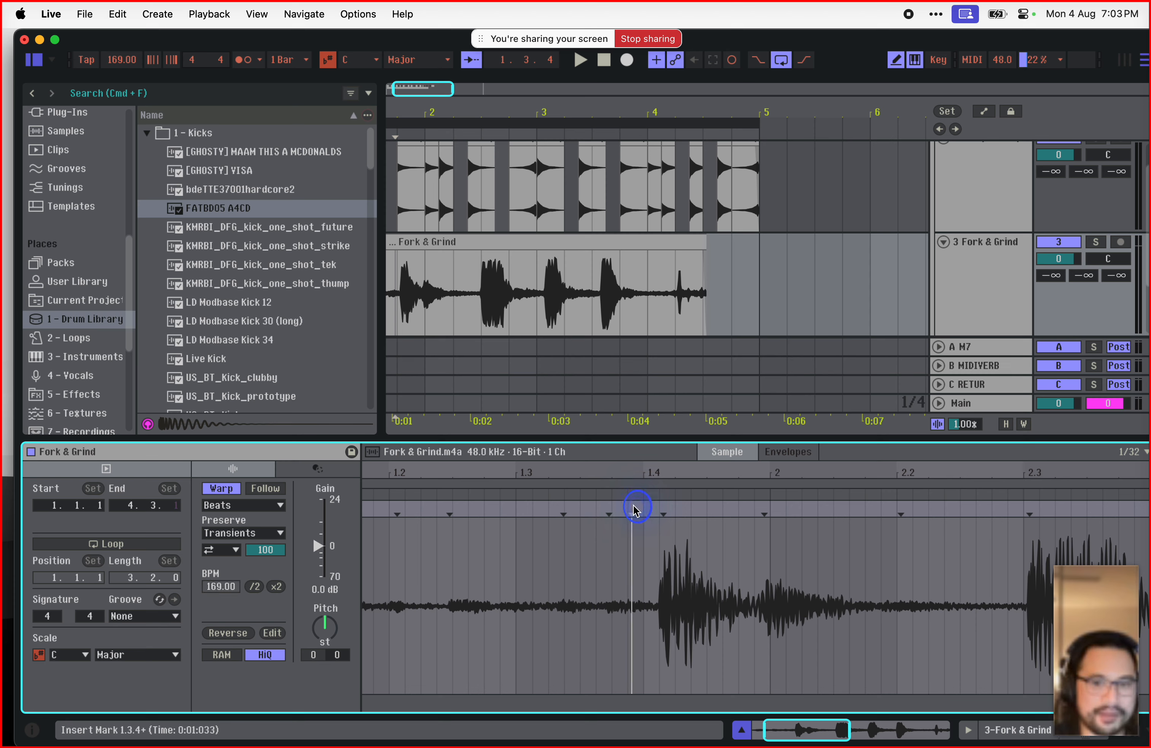
Step: Add warp markers at the transients of the four loud hits in the Fork & Grind sample
drag(829, 728, 827, 677)
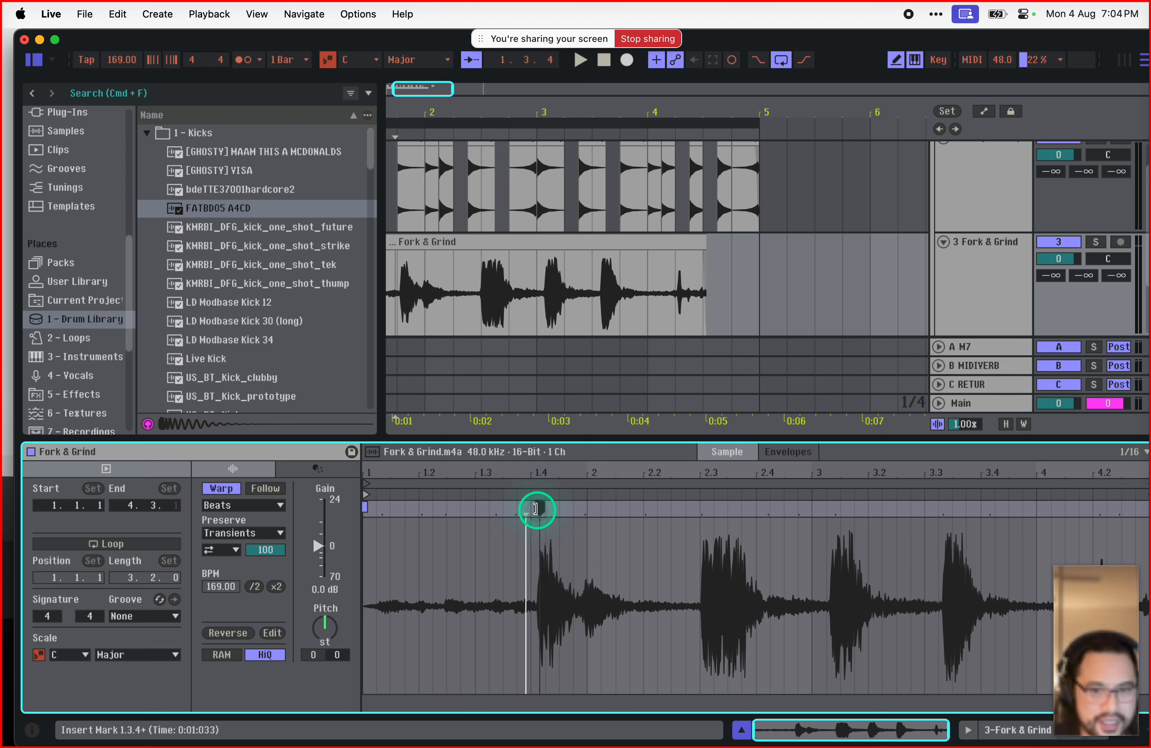
double_click(536, 508)
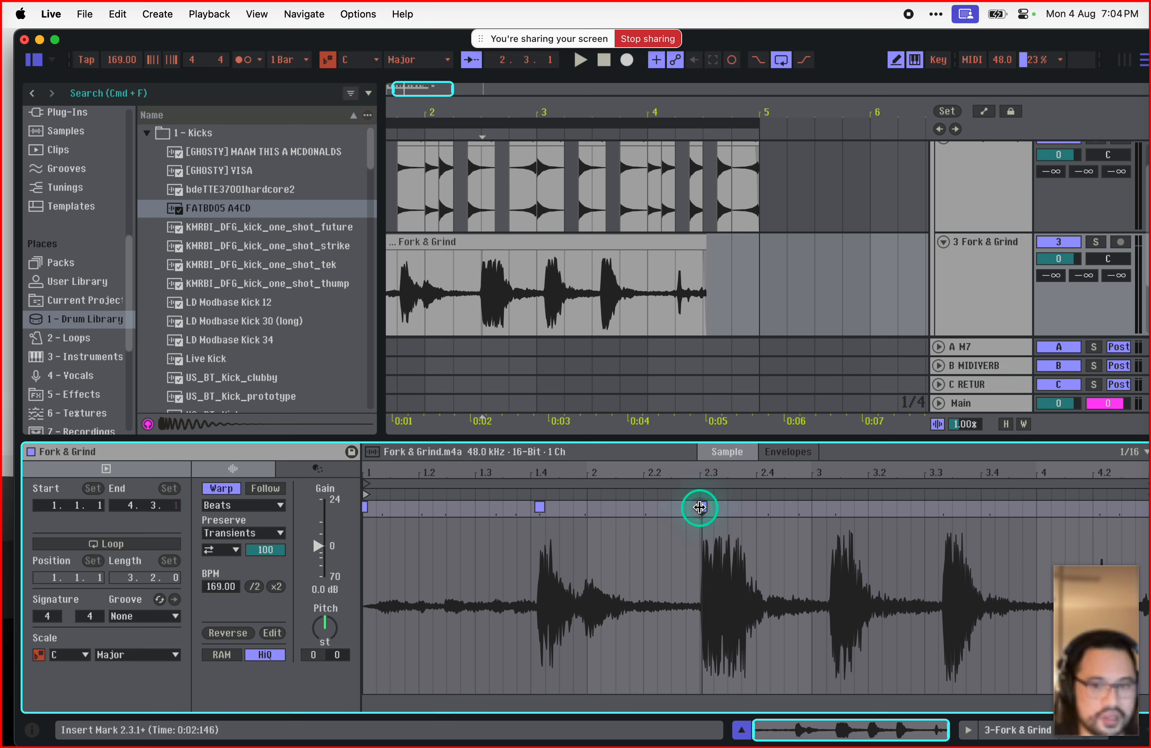
double_click(700, 507)
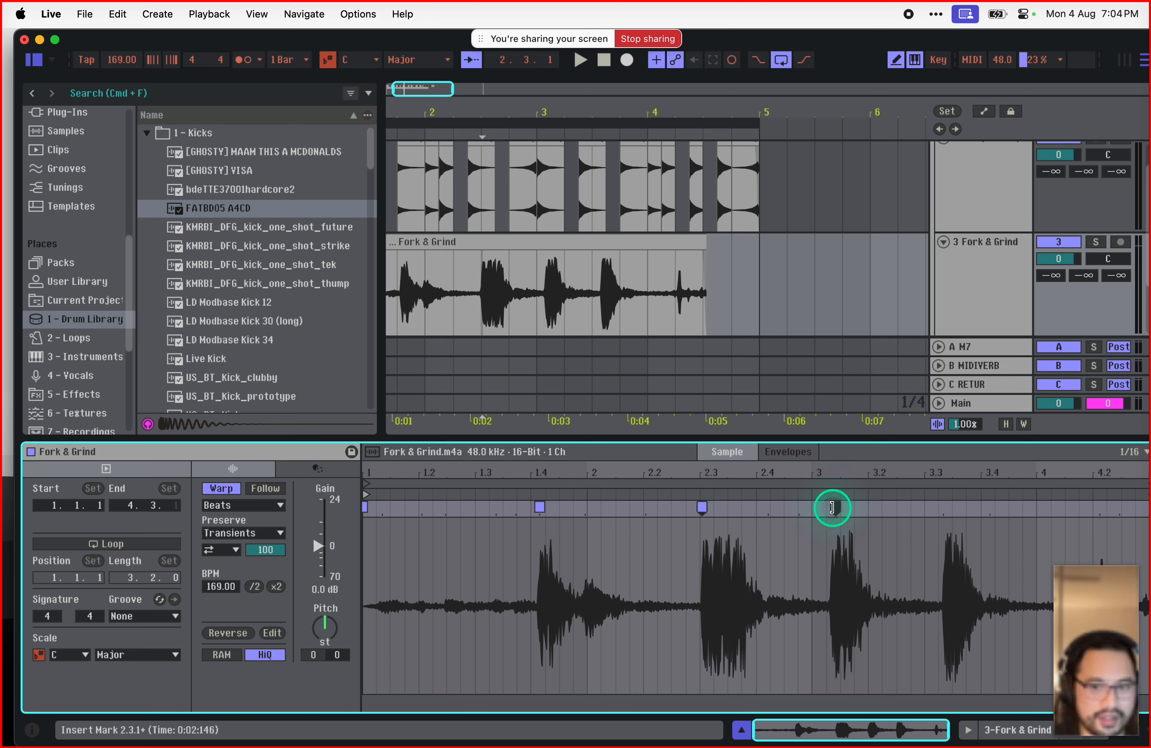
double_click(832, 506)
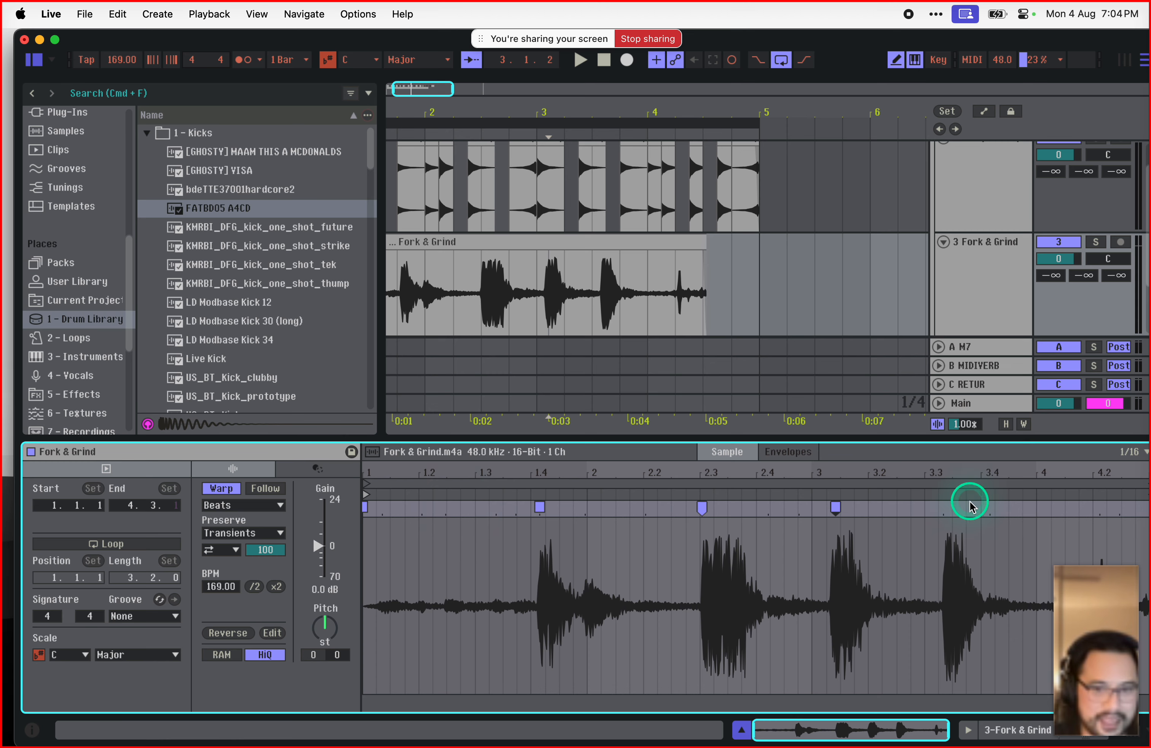
double_click(940, 508)
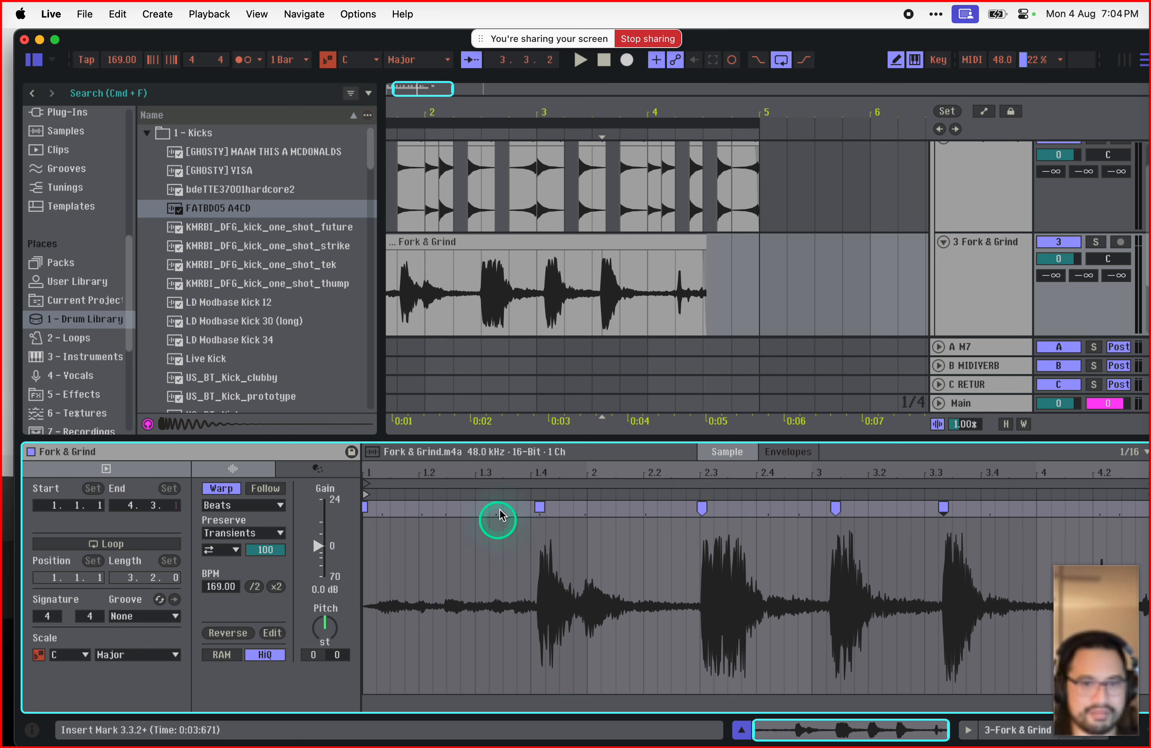
Step: Split the Fork & Grind clip at the first hit, then move the quiet intro to 5.1.1 and the remaining part to 1.1.1
drag(411, 89, 404, 90)
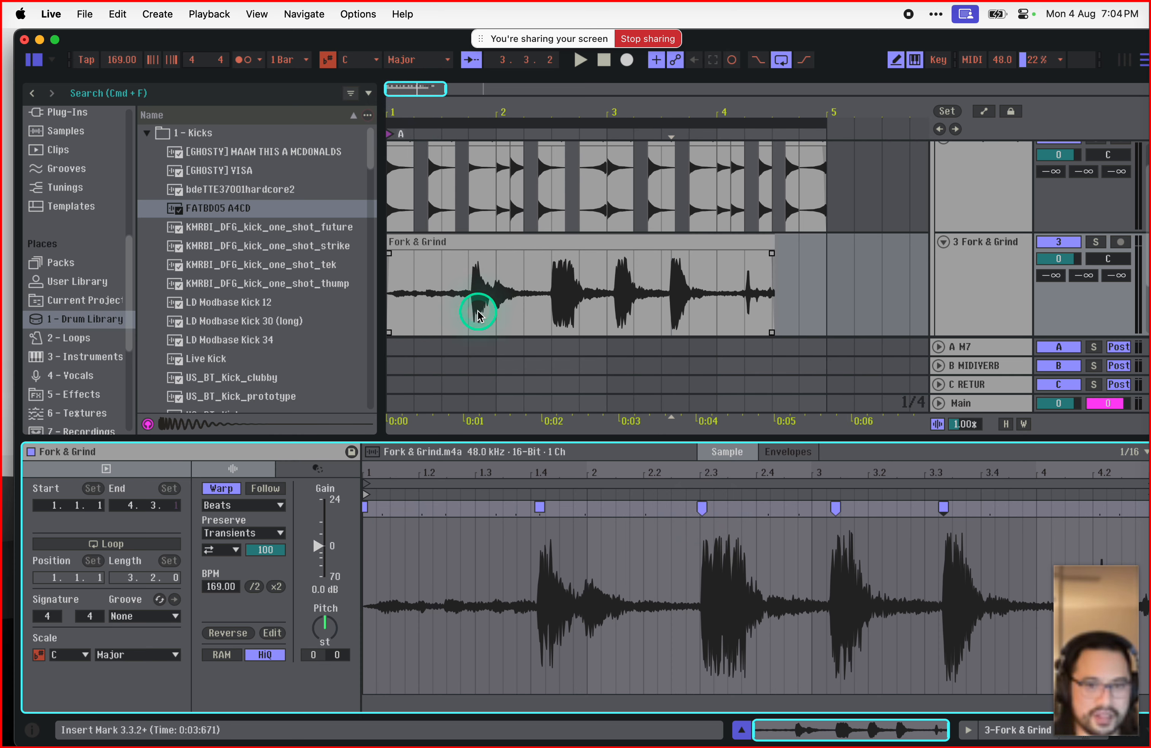
click(473, 311)
key(cmd+e)
drag(424, 245, 864, 250)
drag(604, 247, 492, 249)
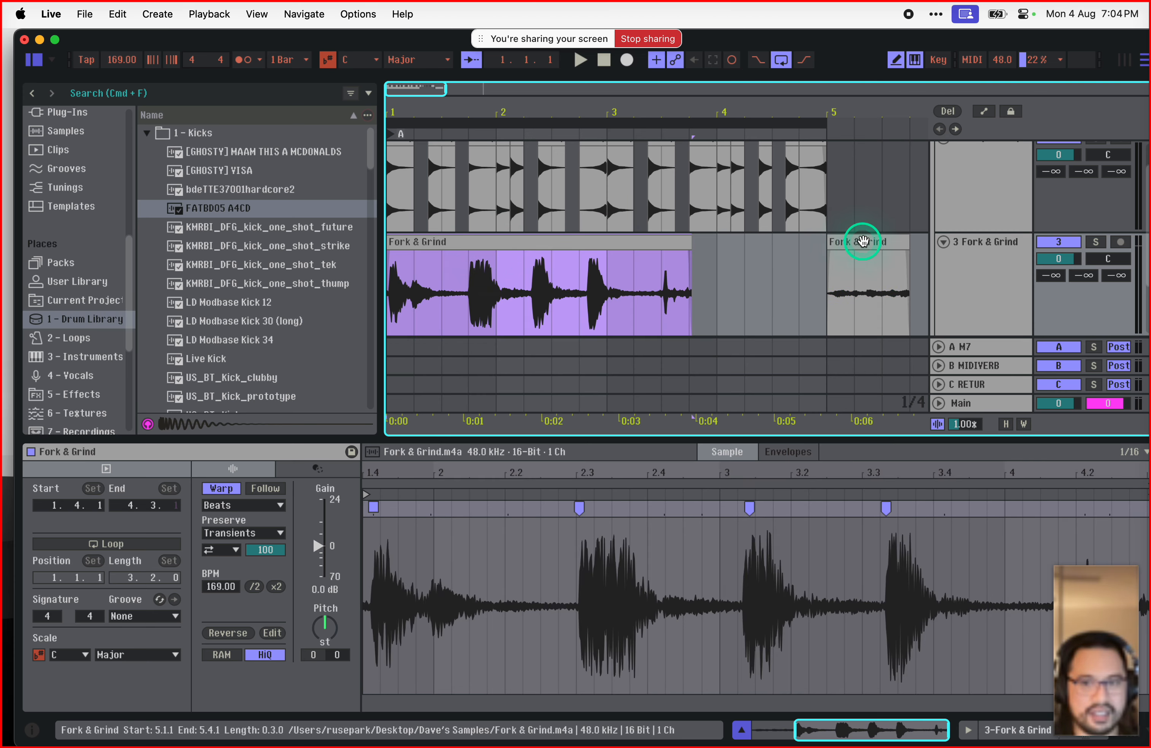
click(872, 249)
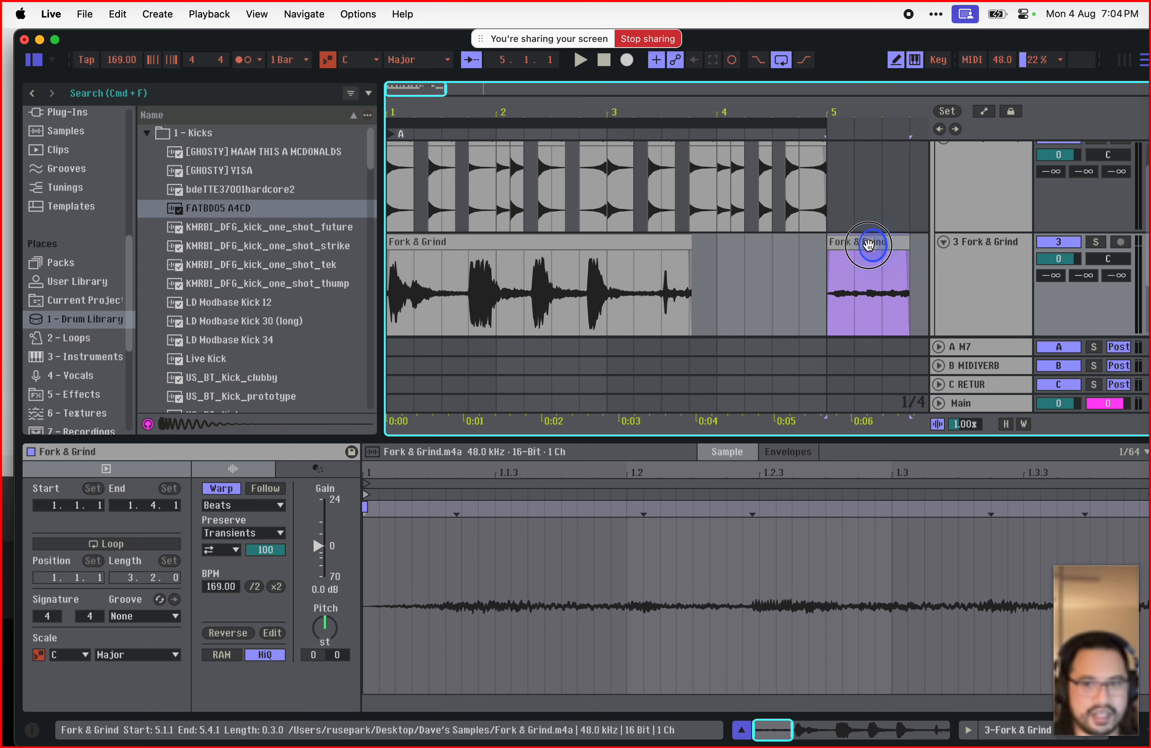
click(586, 253)
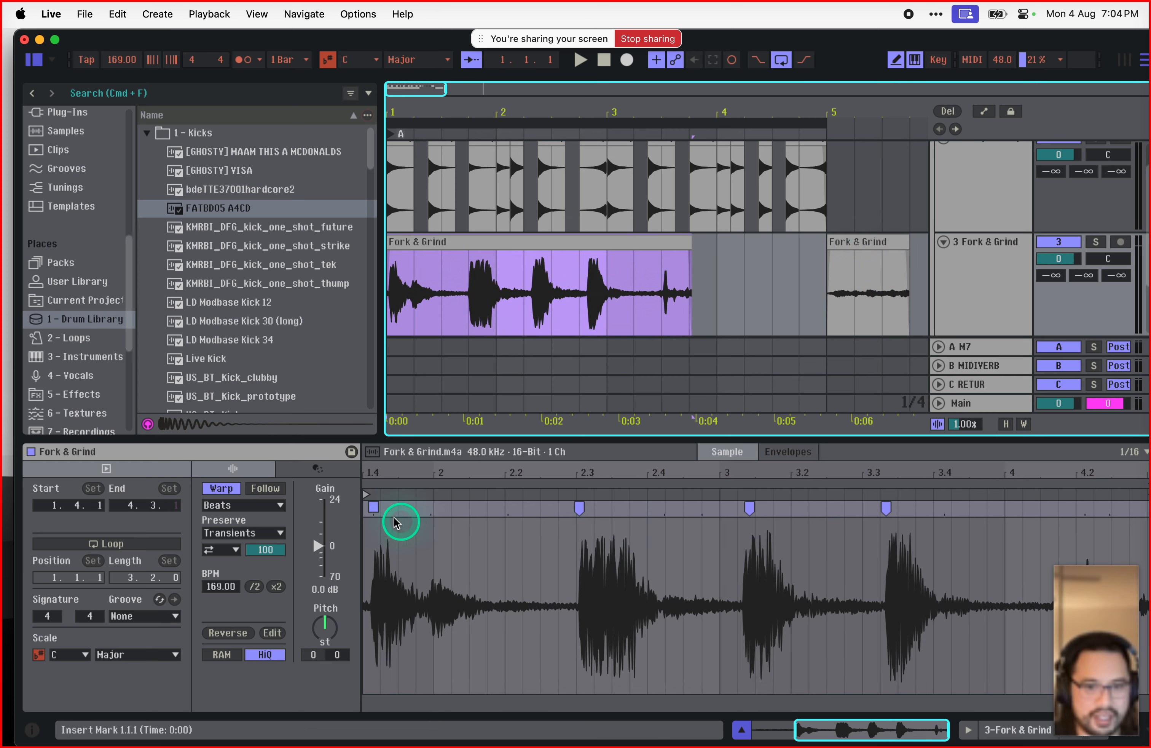
Step: Align the first hit's warp marker with beat 1.4.1 at the start of the trimmed Fork & Grind clip
drag(839, 730, 834, 732)
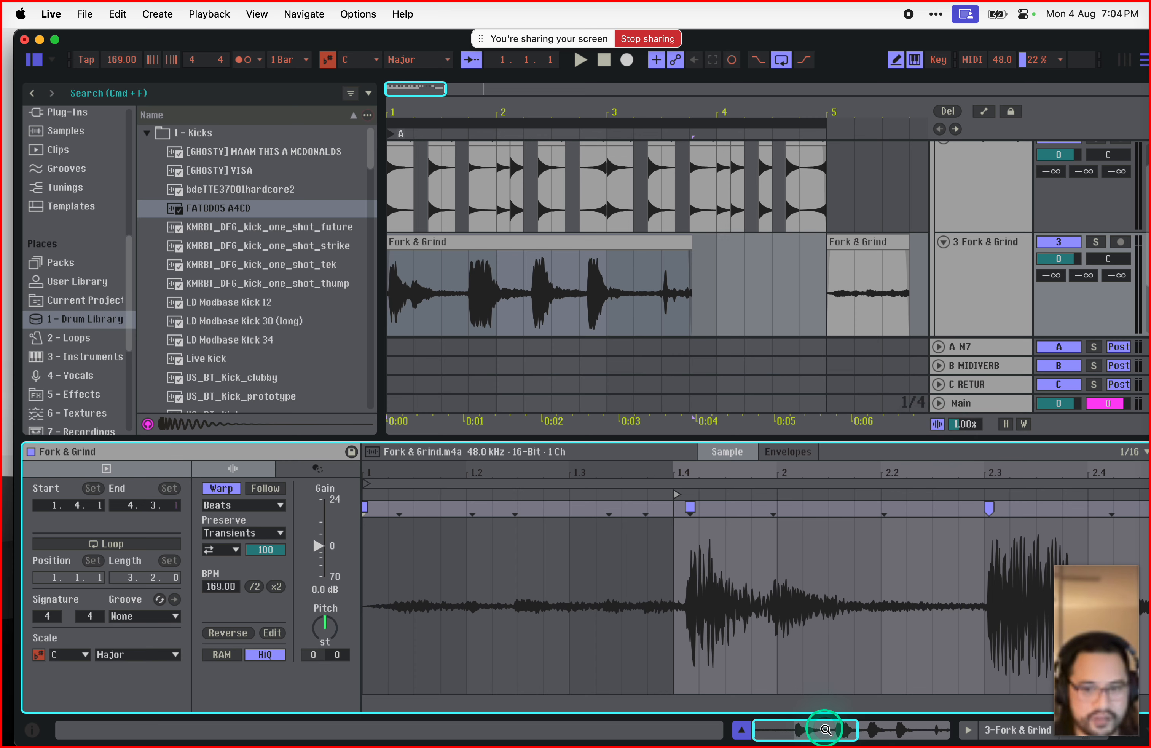
drag(824, 730, 825, 729)
click(476, 511)
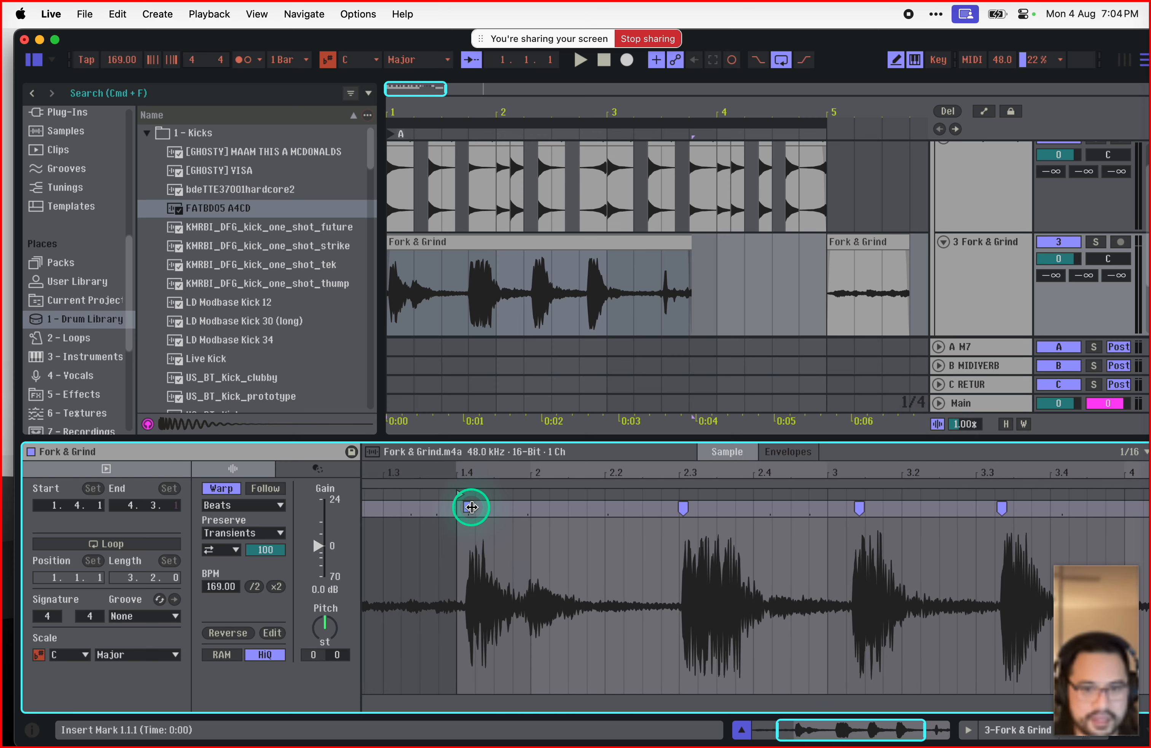
drag(469, 507, 465, 506)
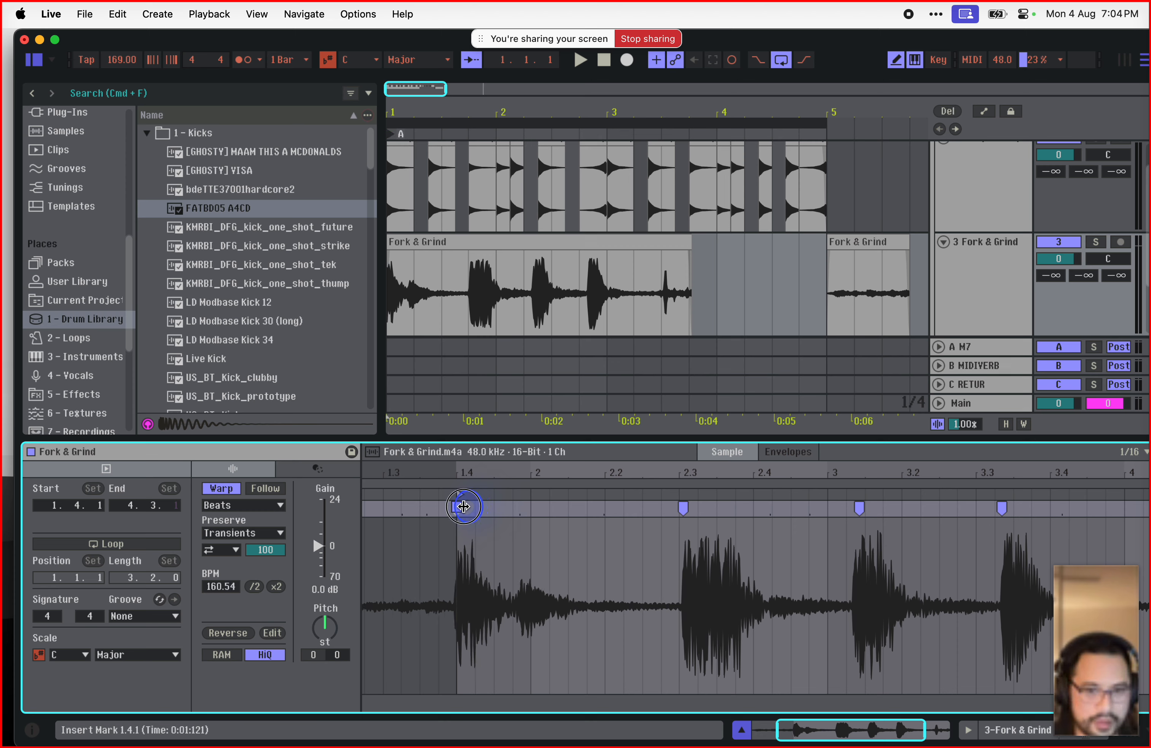
Step: Move the second hit's warp marker to 2.1.3 and the third hit's to 2.3.1, and play the clip
click(691, 510)
mouse_move(687, 508)
mouse_down()
mouse_move(509, 507)
mouse_move(609, 506)
mouse_move(527, 509)
mouse_up()
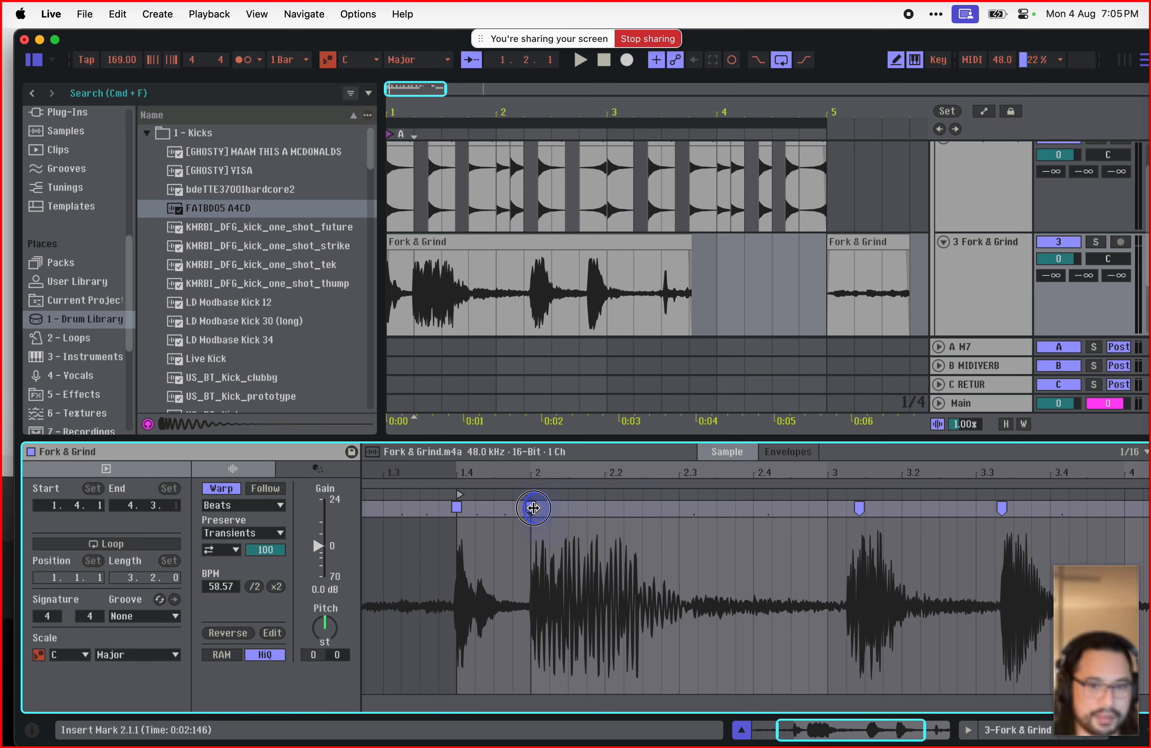
key(space)
mouse_move(533, 507)
mouse_down()
mouse_move(981, 507)
mouse_move(805, 509)
mouse_up()
key(space)
drag(900, 730, 949, 730)
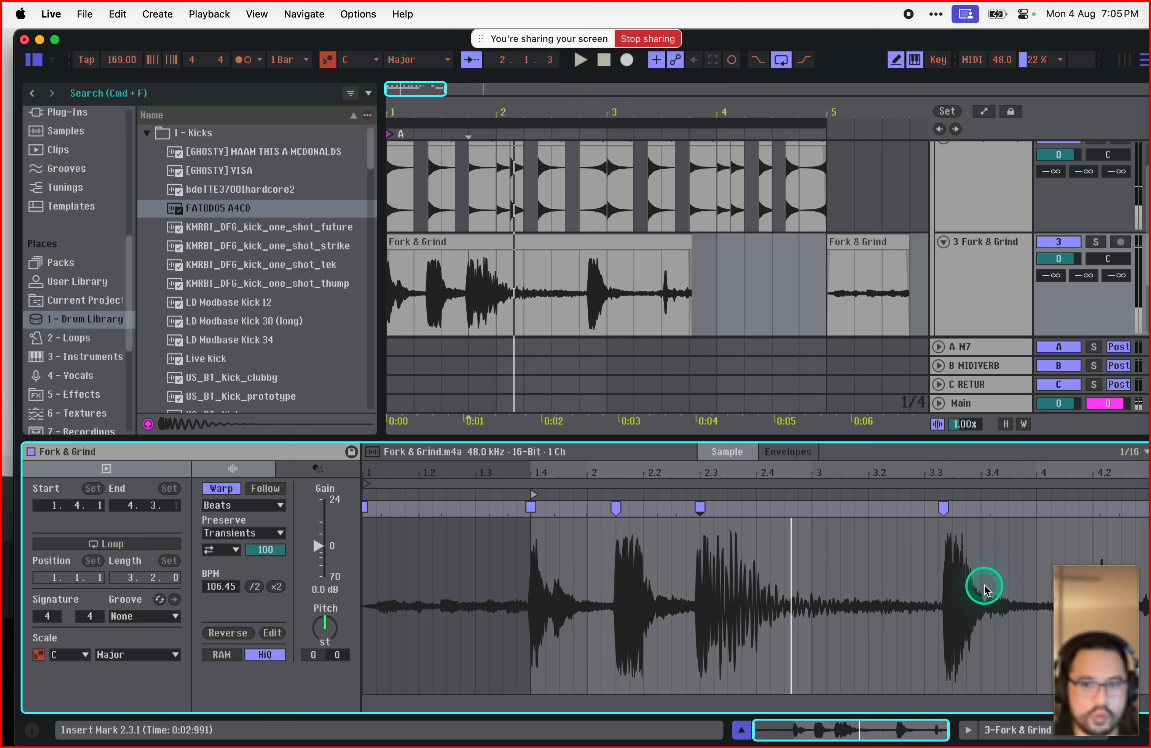
Step: Move the fourth hit's warp marker to 2.4.3, warp the small fifth hit to 3.1.3, and play the result
key(space)
drag(944, 508, 784, 521)
key(space)
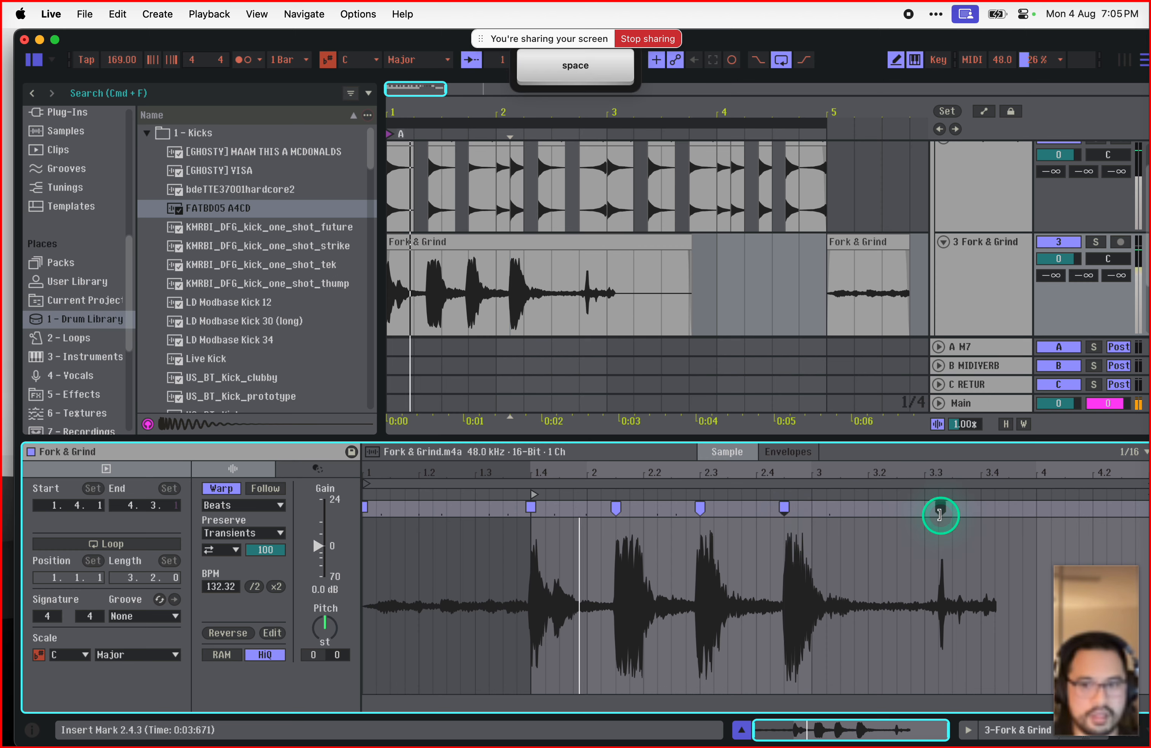
mouse_move(940, 509)
mouse_down()
mouse_move(819, 512)
mouse_move(842, 513)
mouse_up()
key(space)
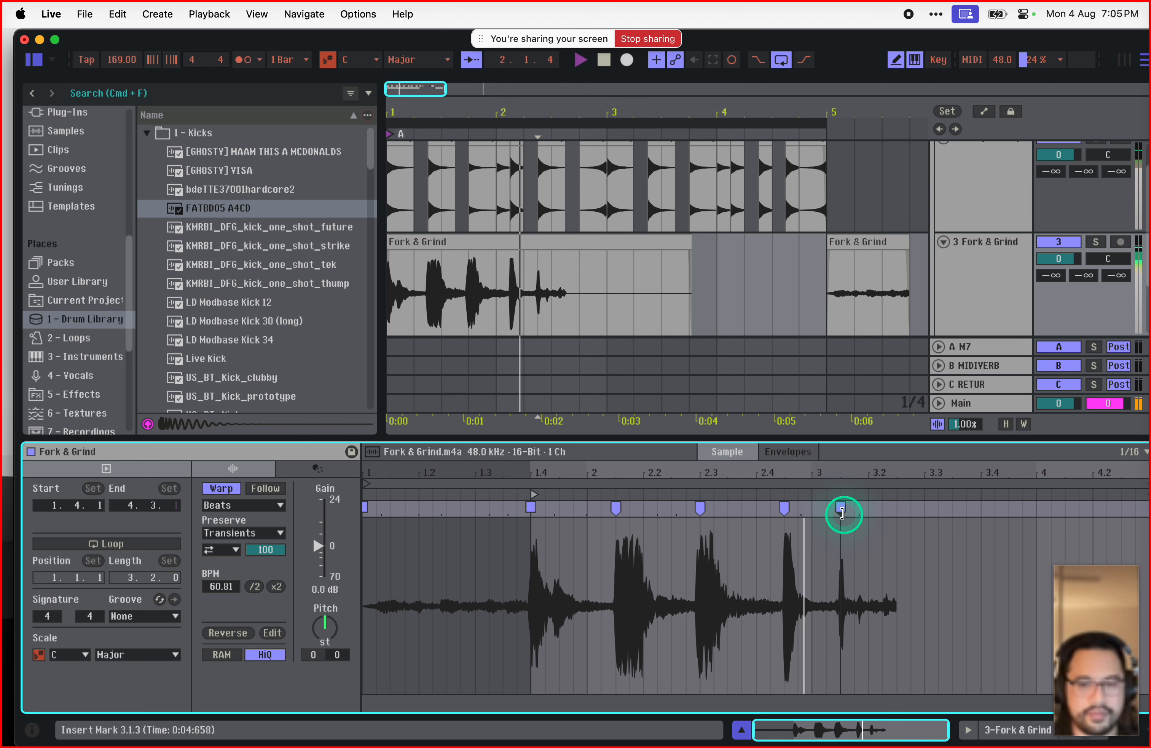
key(space)
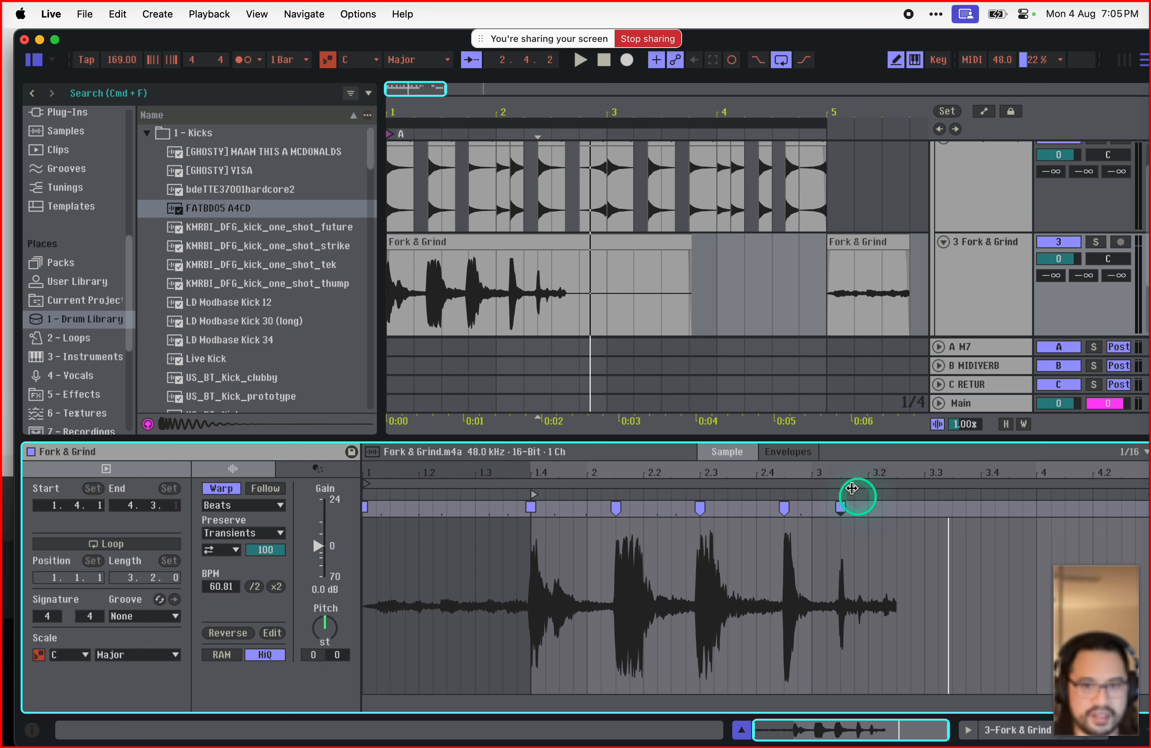
Step: Shorten the warped Fork & Grind clip so that it ends at bar 3 in the arrangement
click(687, 244)
drag(687, 244, 618, 241)
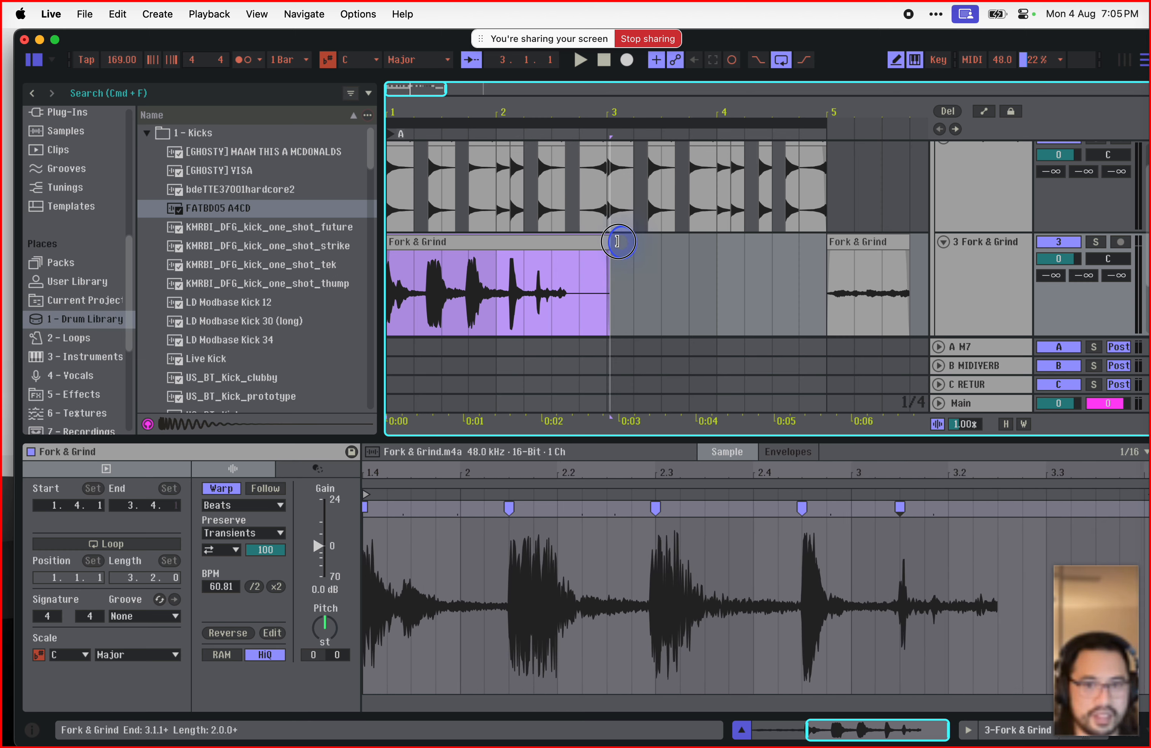
Step: Trim the first Fork & Grind clip's end to 3.1.1 and split the clip at 1.4.1 and 2.1.1
click(569, 275)
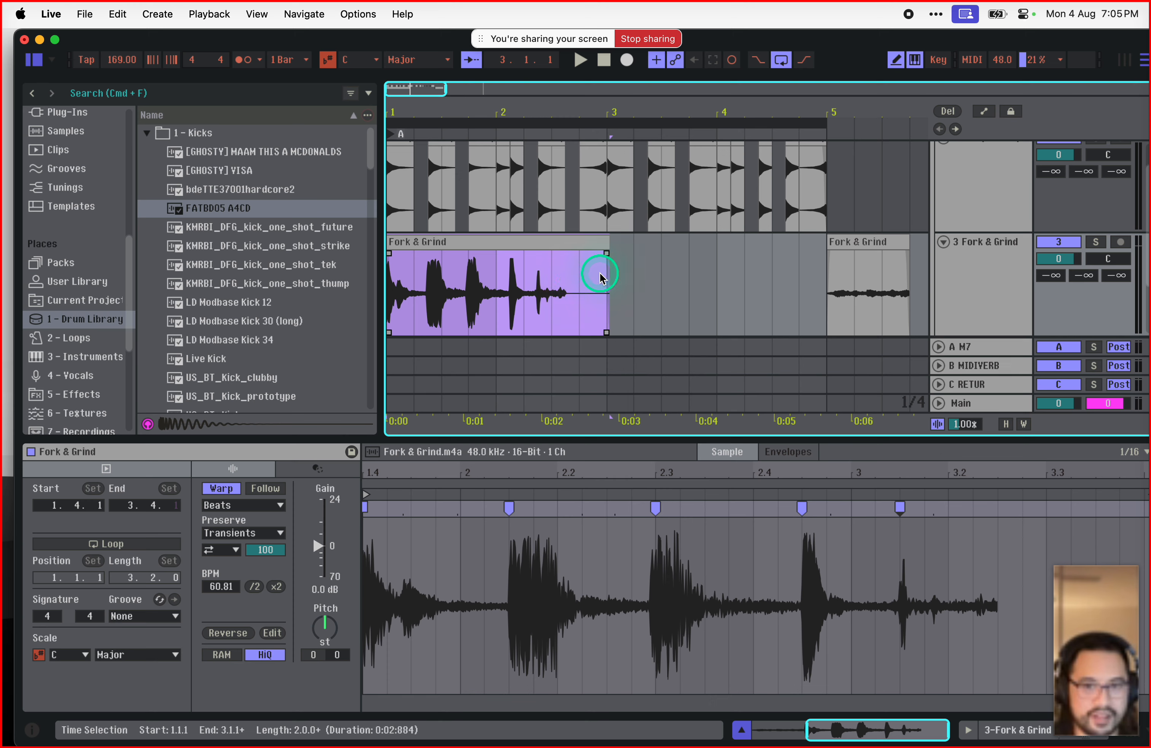
mouse_move(611, 242)
mouse_down()
mouse_move(568, 244)
mouse_move(613, 238)
mouse_move(607, 249)
mouse_up()
click(552, 295)
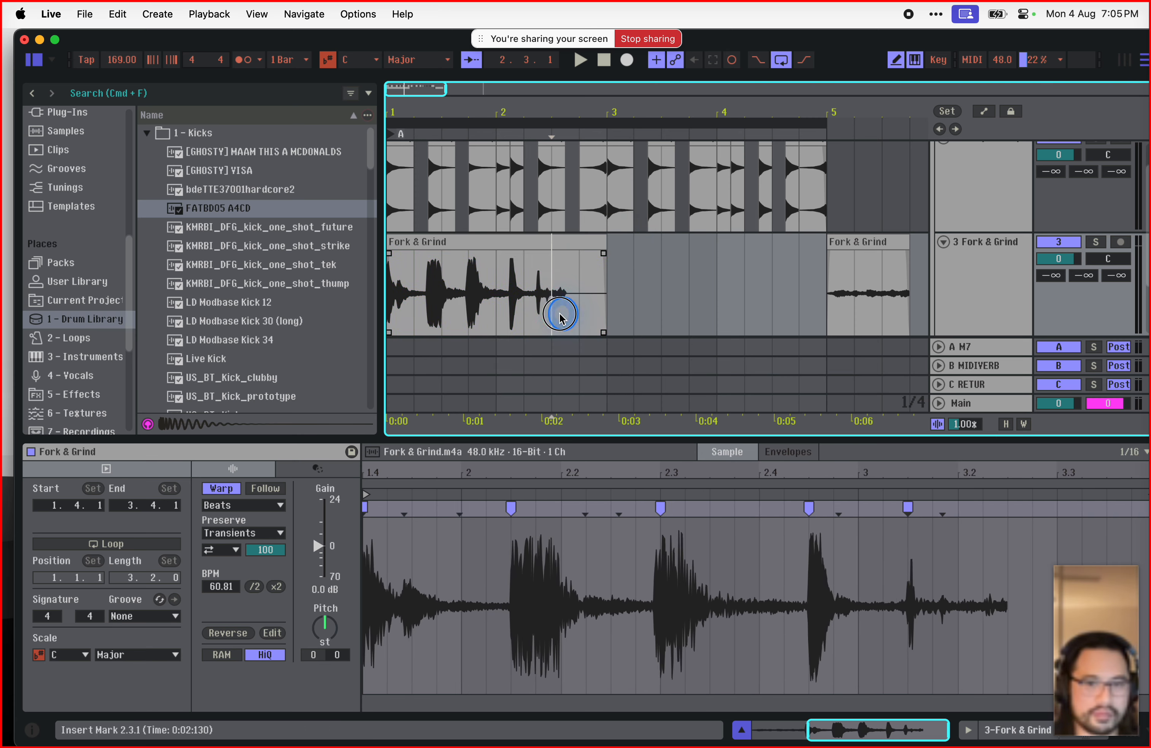
click(512, 323)
click(478, 328)
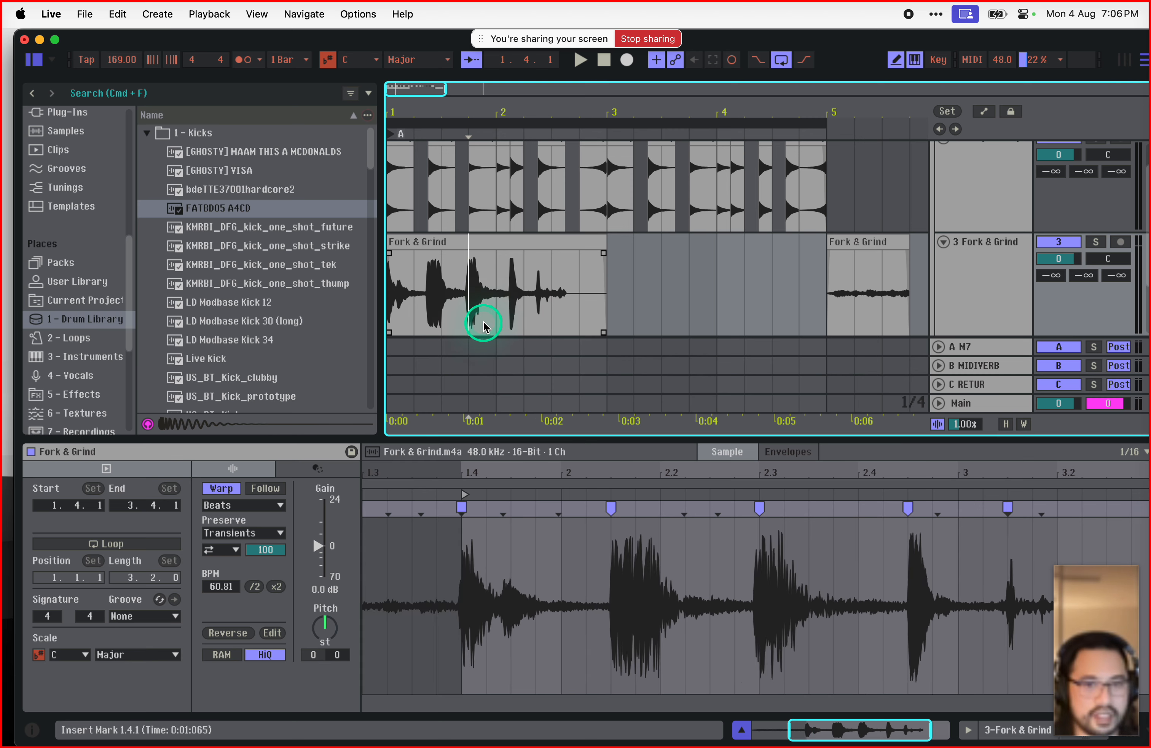
key(cmd+e)
click(502, 299)
key(cmd+e)
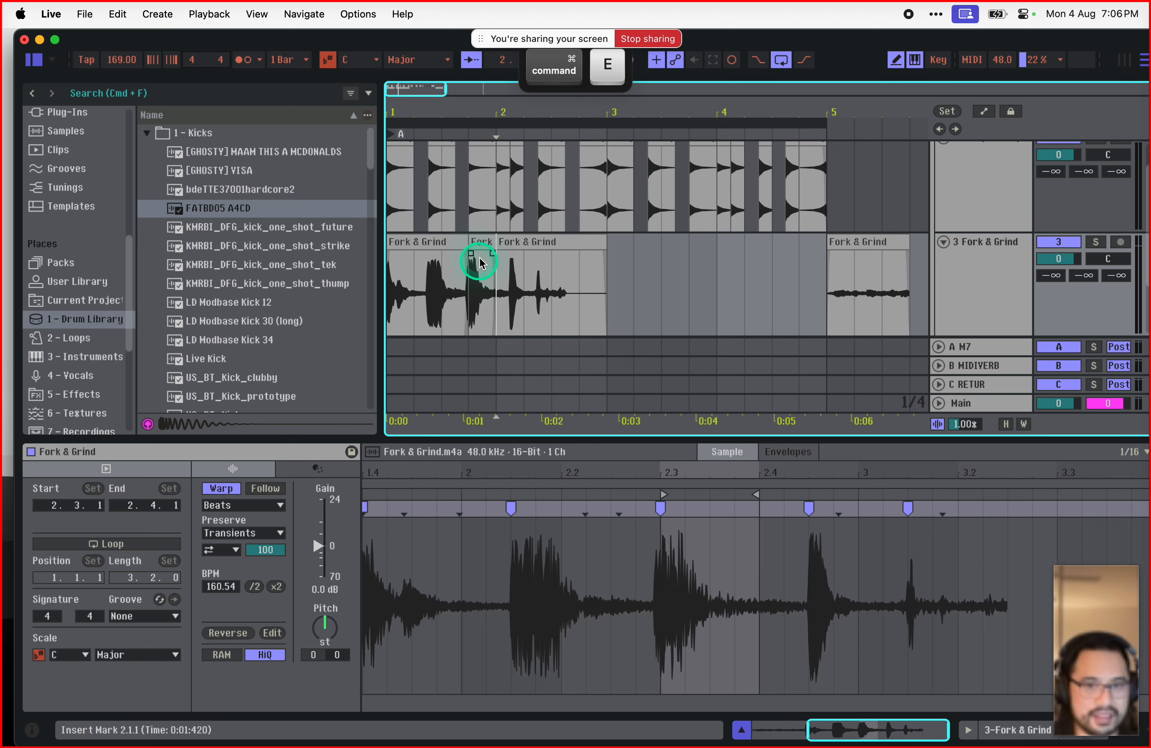
Step: Copy the short Fork & Grind slice starting at 1.4.1 to 2.4.1 on the same track
click(478, 243)
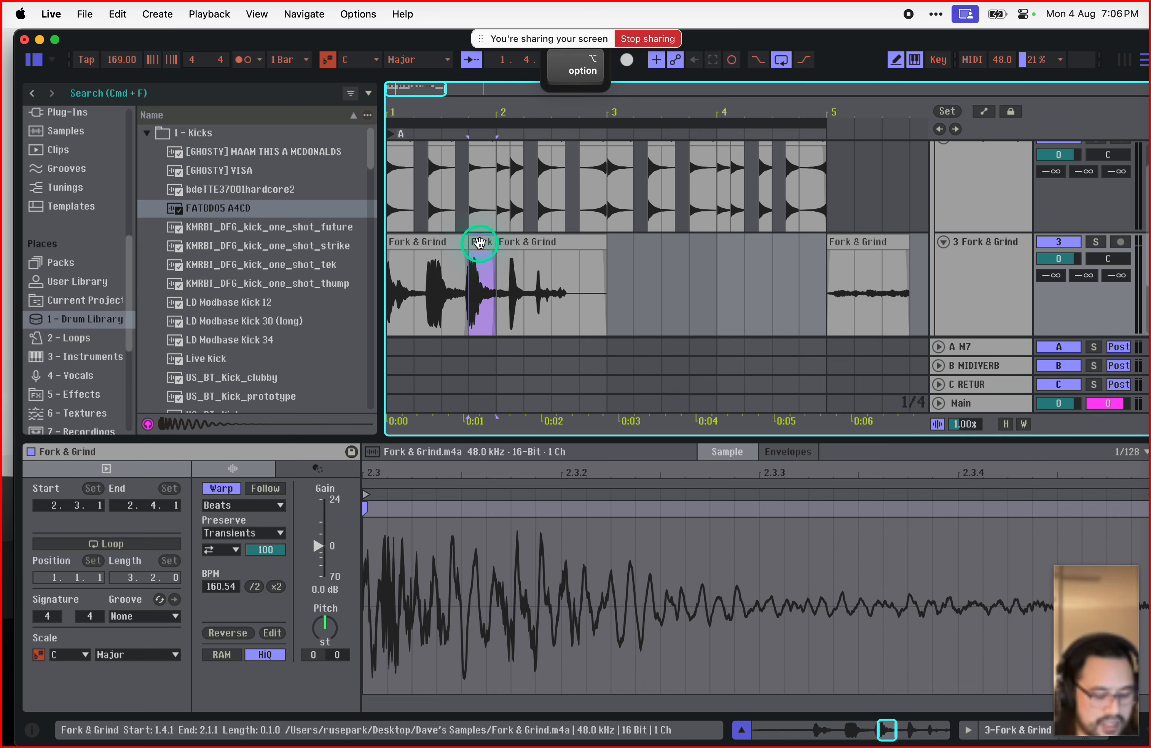
drag(477, 241, 587, 249)
click(490, 256)
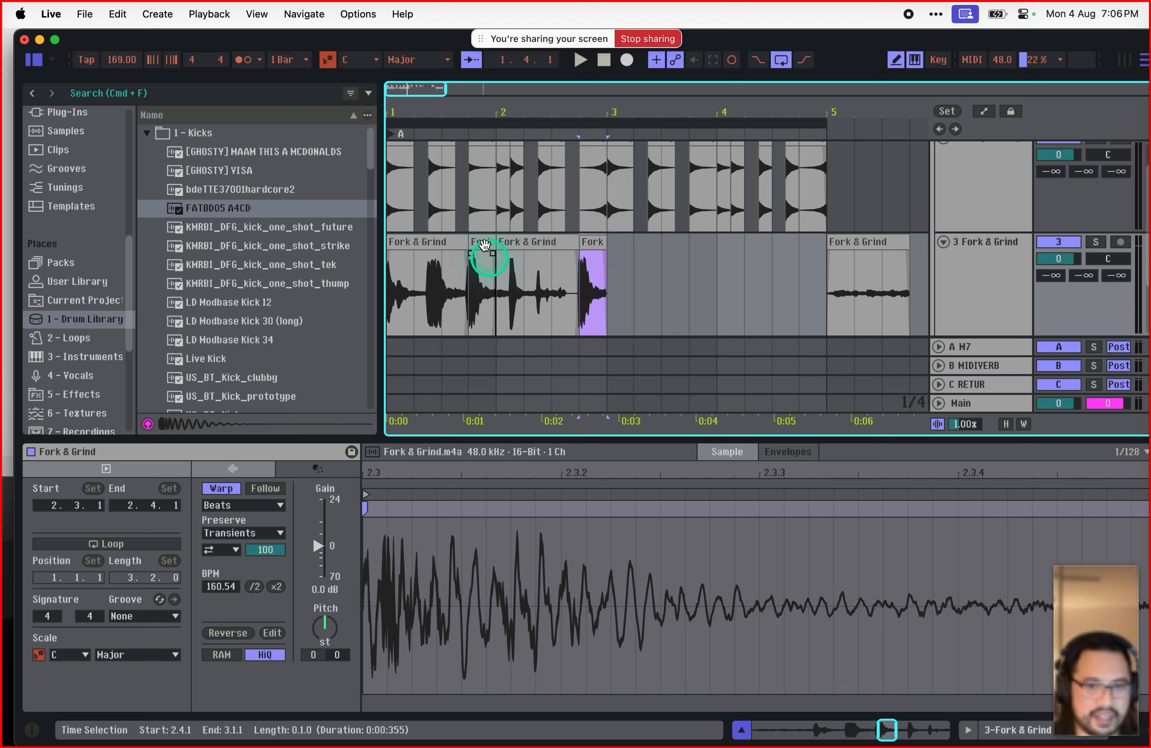
Step: Audition the pattern from the start and move the copied Fork & Grind slice to 2.3.1
click(409, 245)
key(space)
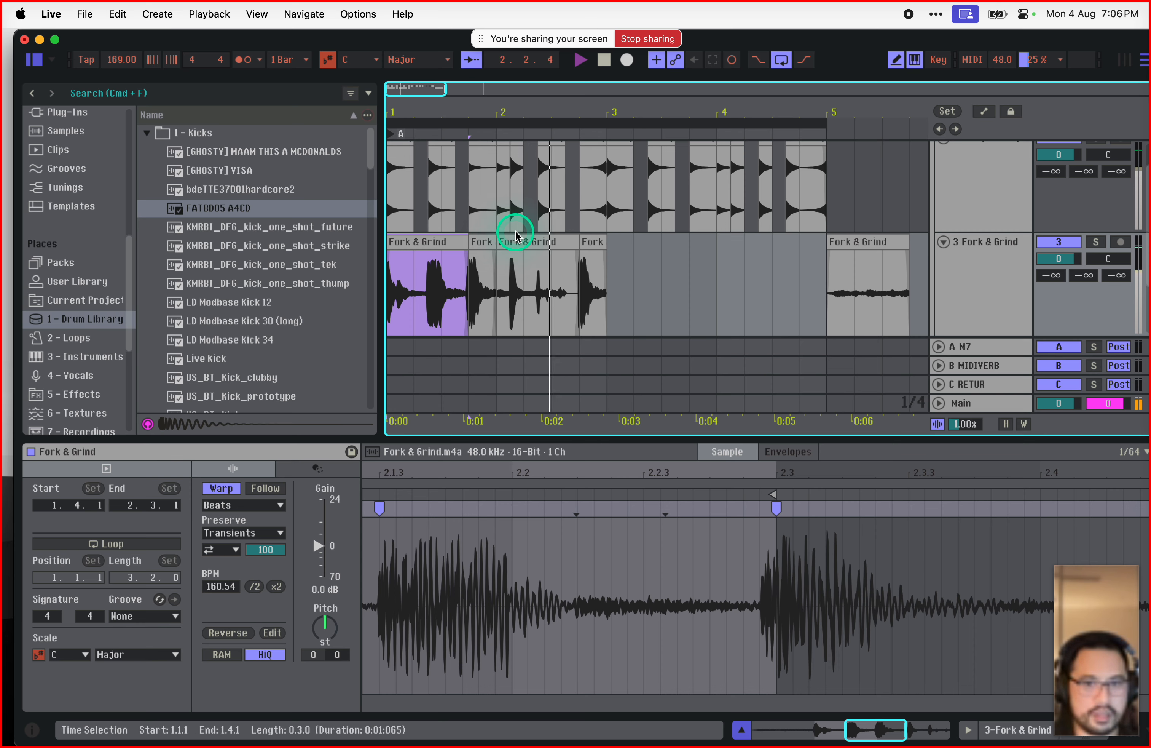
key(space)
key(space)
key(space)
drag(599, 244, 568, 247)
click(412, 239)
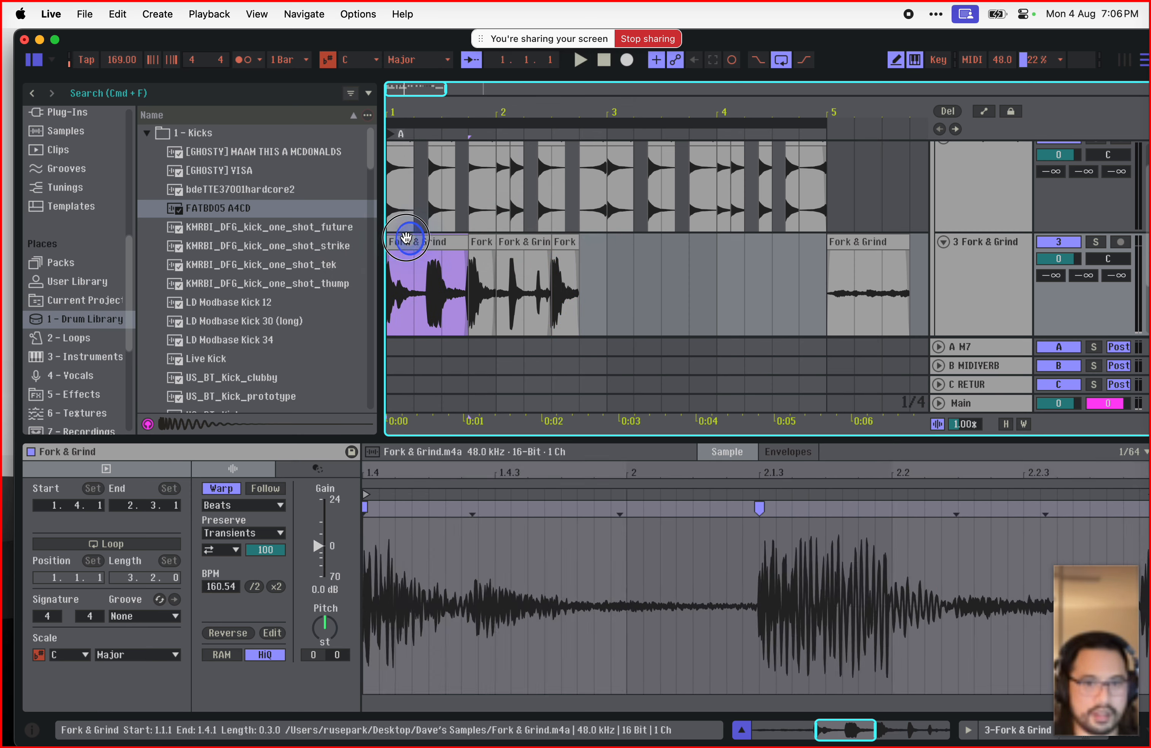
key(space)
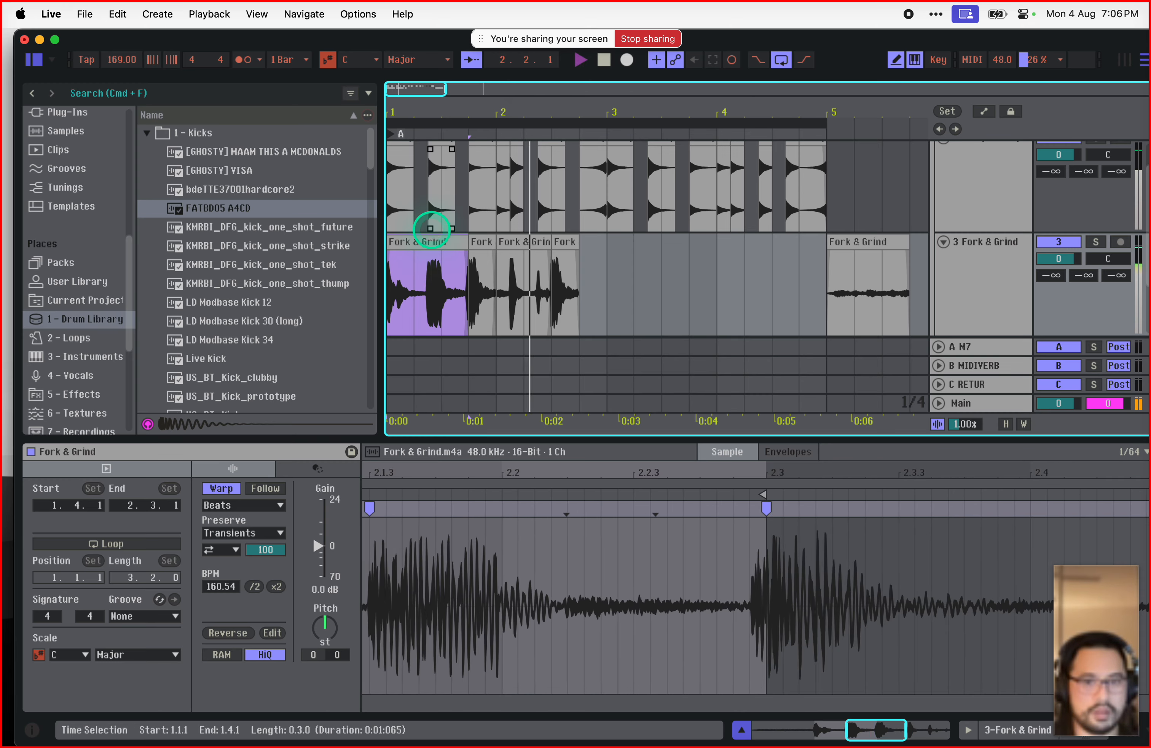
key(space)
Step: Duplicate the Fork & Grind time range from 1.1.1 to 3.1.1 so the pattern repeats from bar 3
click(605, 249)
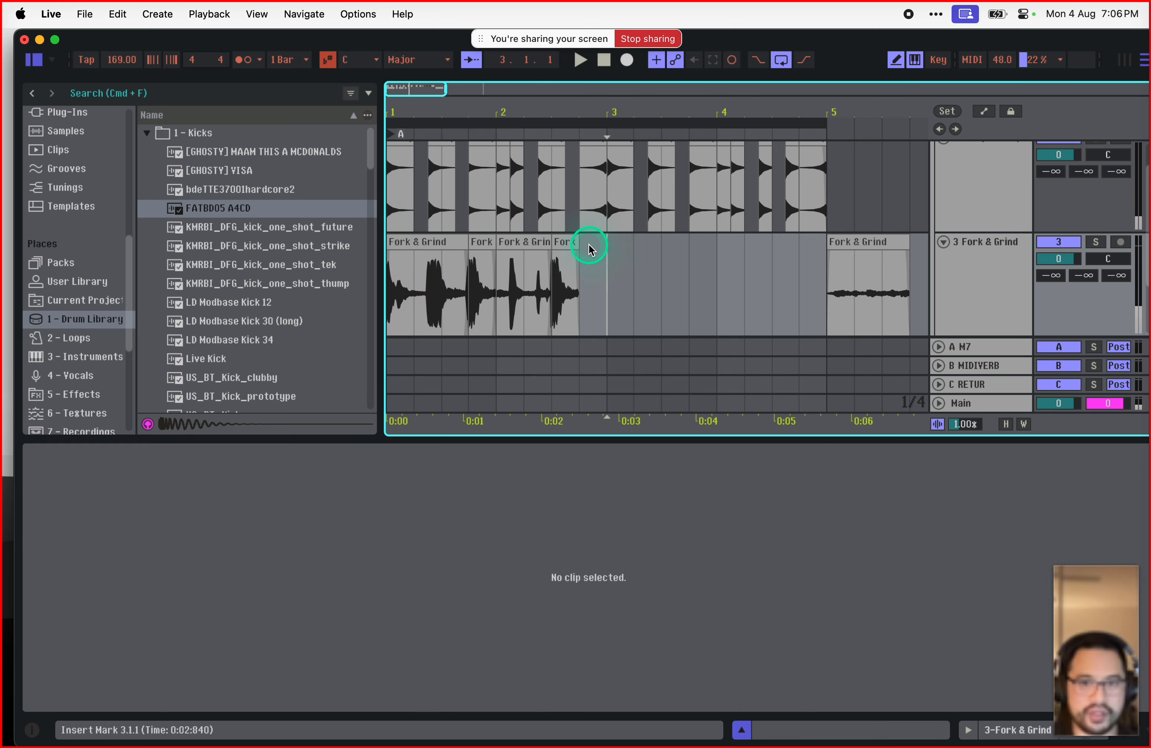
click(593, 247)
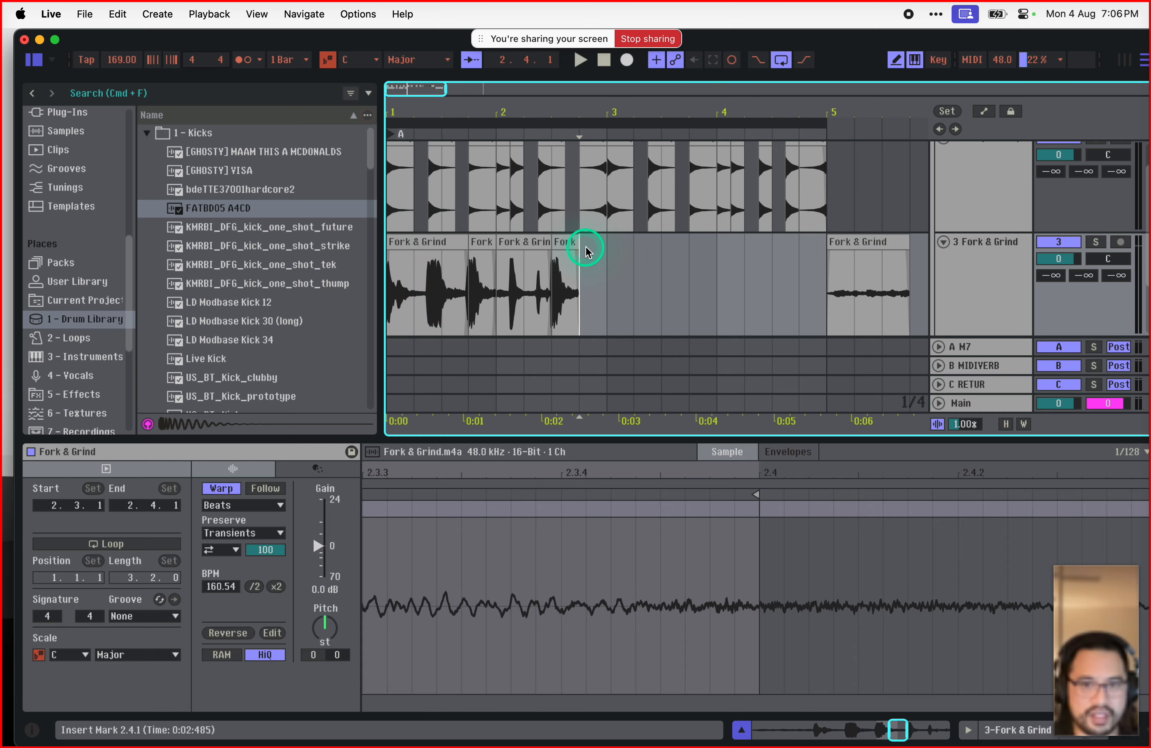
drag(604, 249, 329, 249)
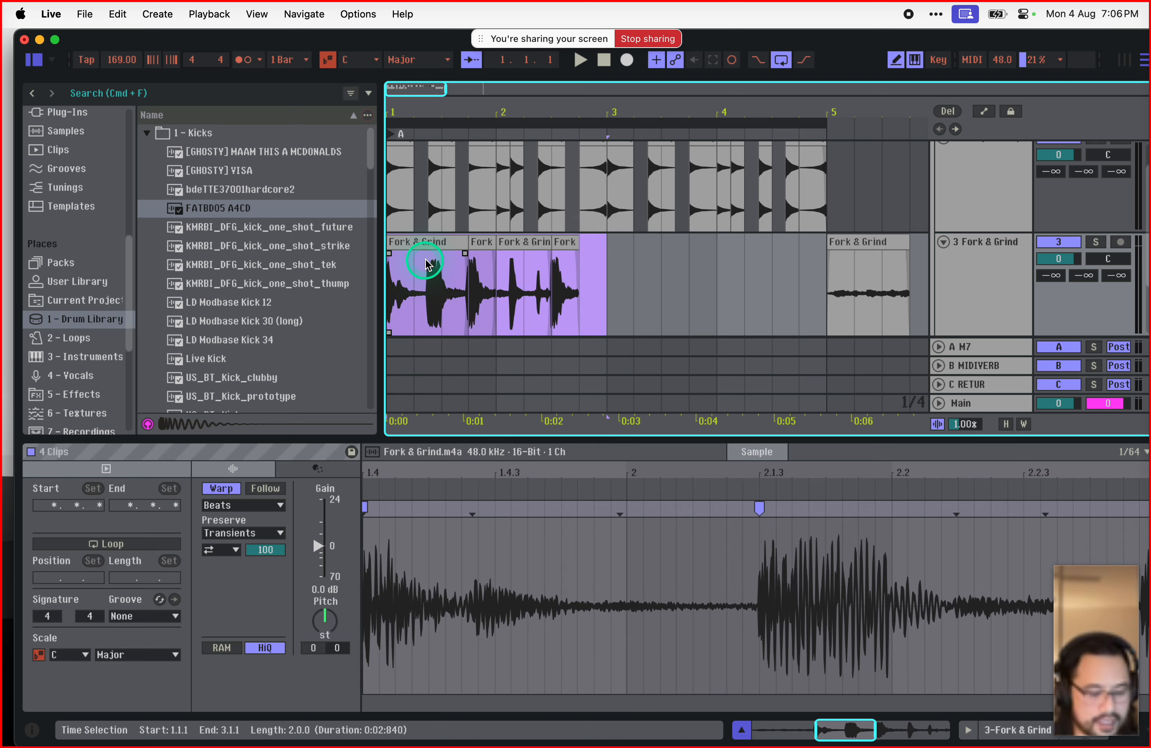
key(super+d)
Step: Play the repeated pattern and copy the slice at 4.3.1 to 4.4.1 to fill the end of bar 4
click(432, 246)
key(space)
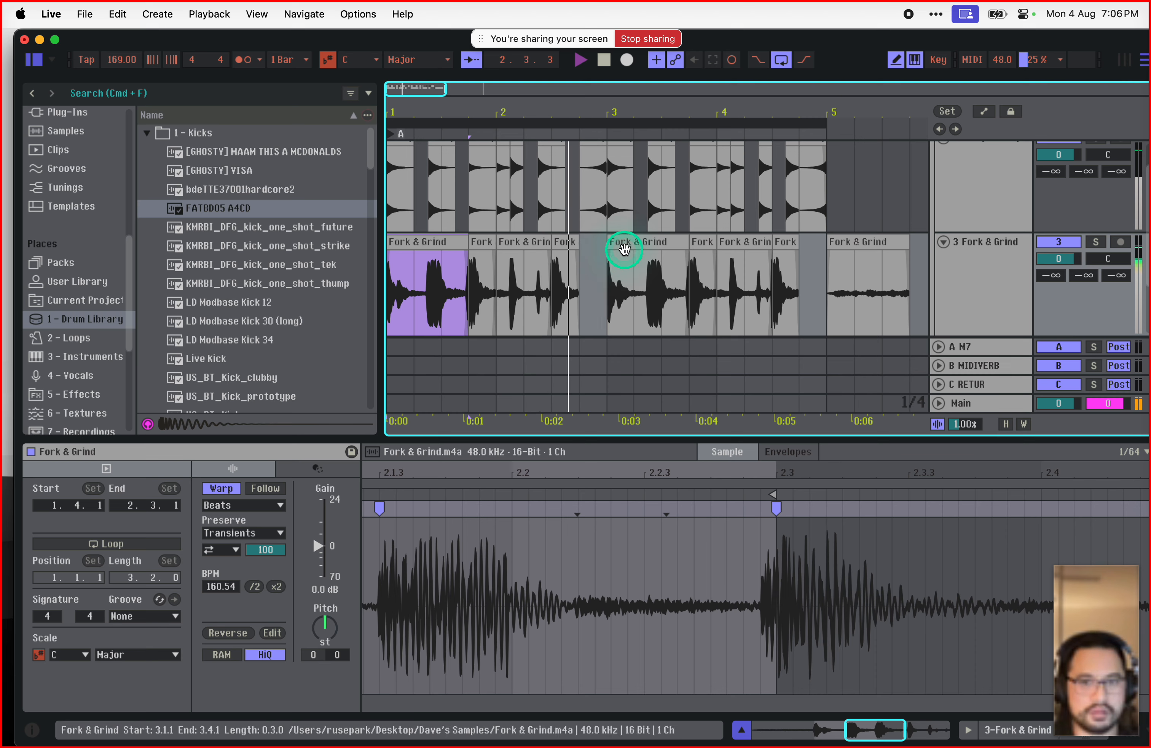
click(781, 255)
key(space)
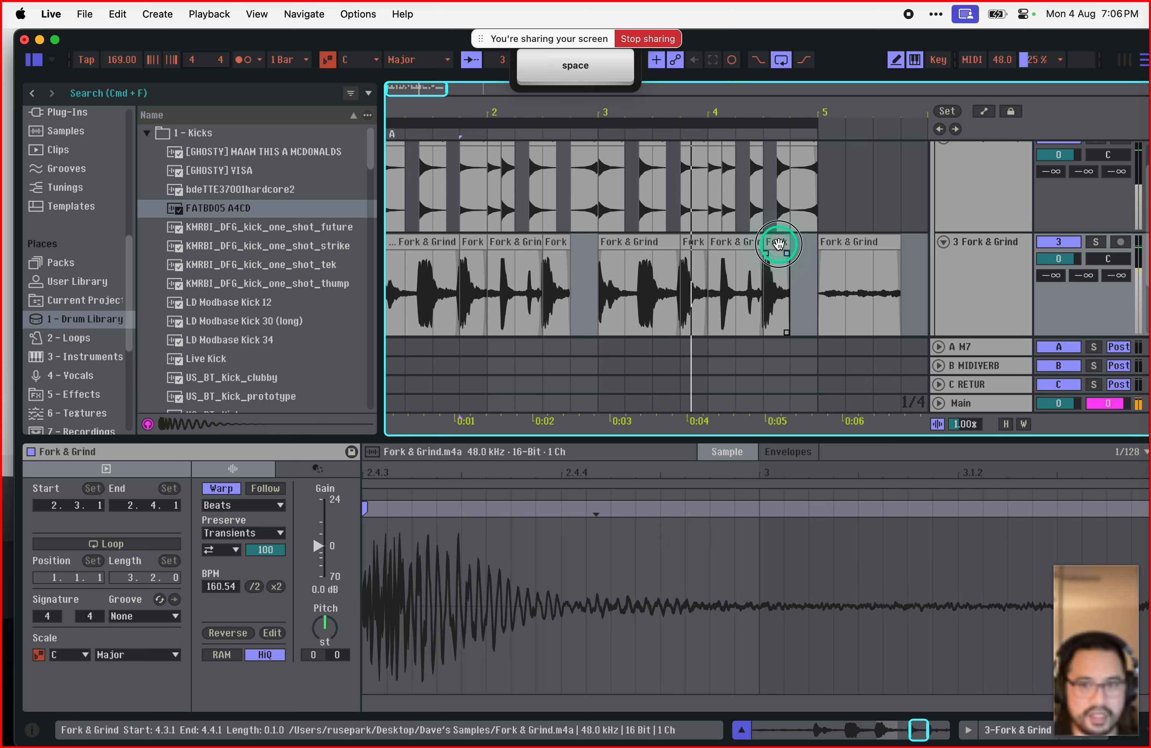
drag(778, 239, 804, 244)
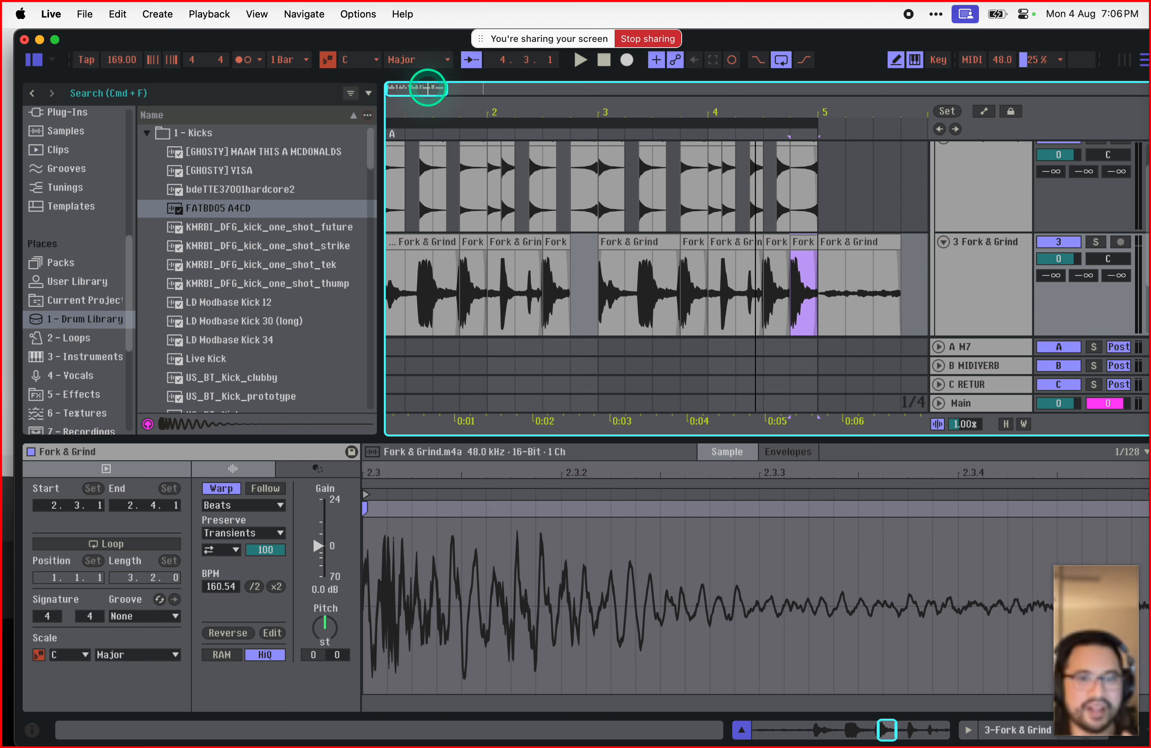
Step: Play the arrangement from 1.1.1 to hear the Fork & Grind pattern with the Bell (Bounce) track
drag(427, 88, 425, 92)
click(404, 243)
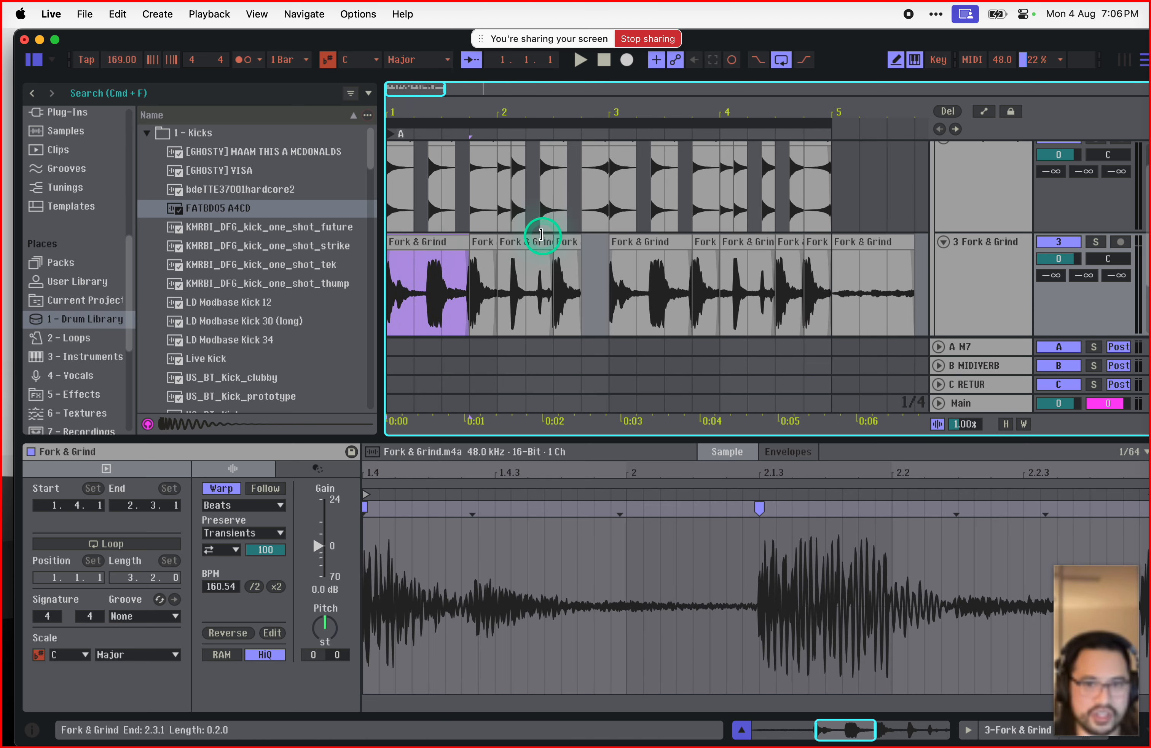
key(space)
scroll(747, 245, up, 1)
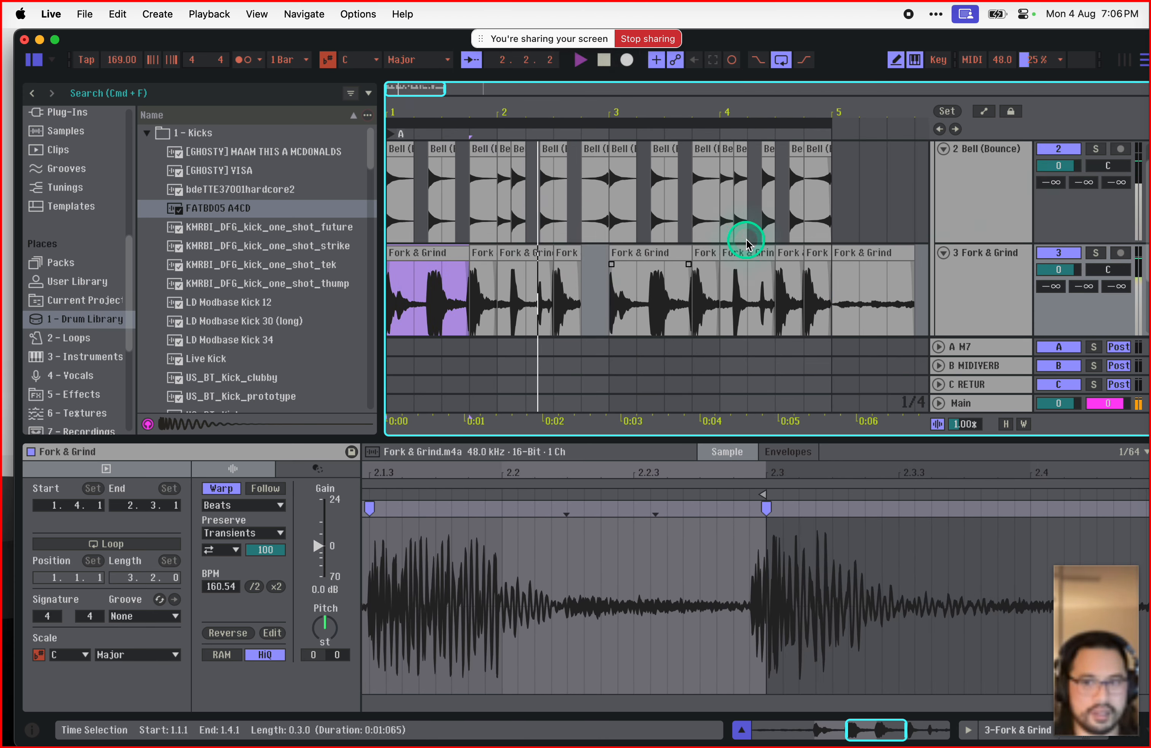
key(space)
Step: Mute the Bell (Bounce) track and play the Fork & Grind pattern without it
click(1052, 149)
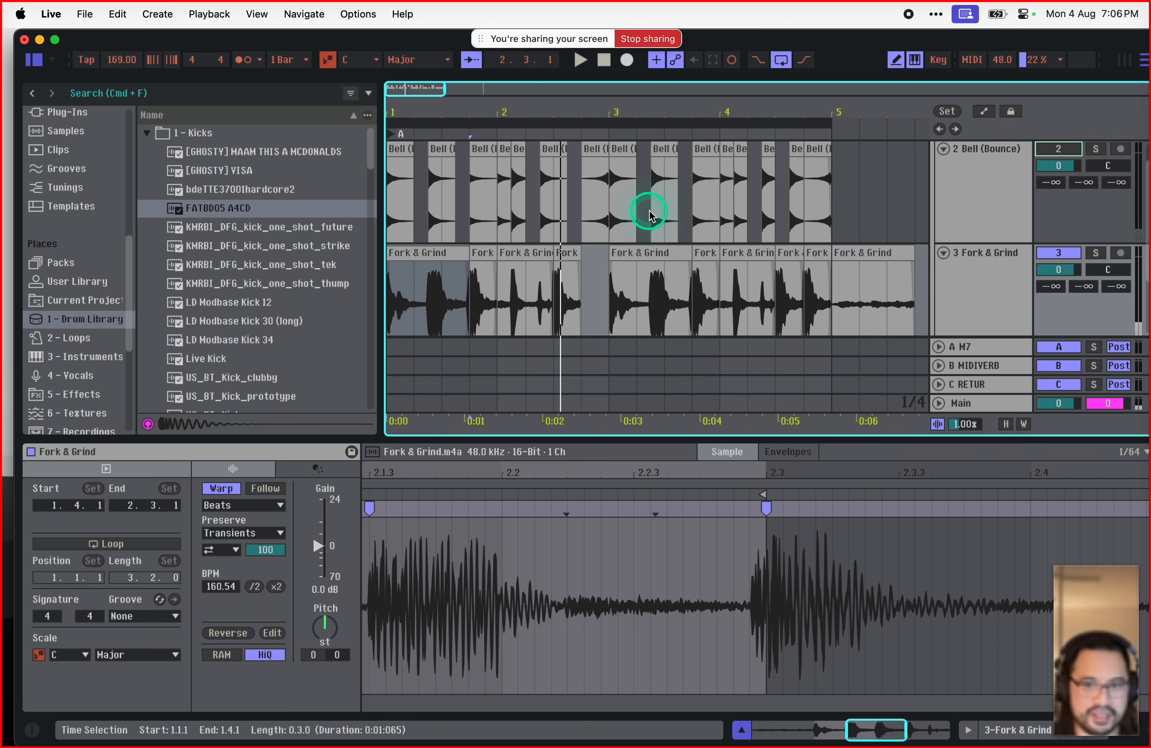
scroll(649, 214, down, 2)
click(1001, 218)
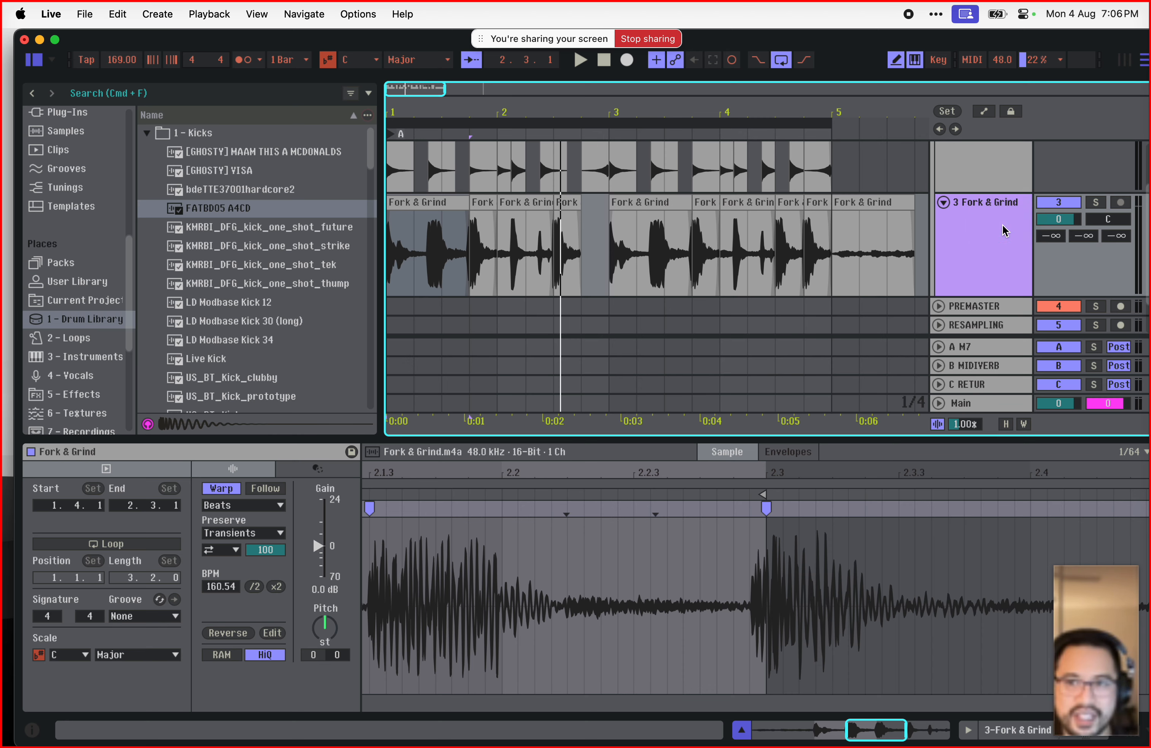
key(space)
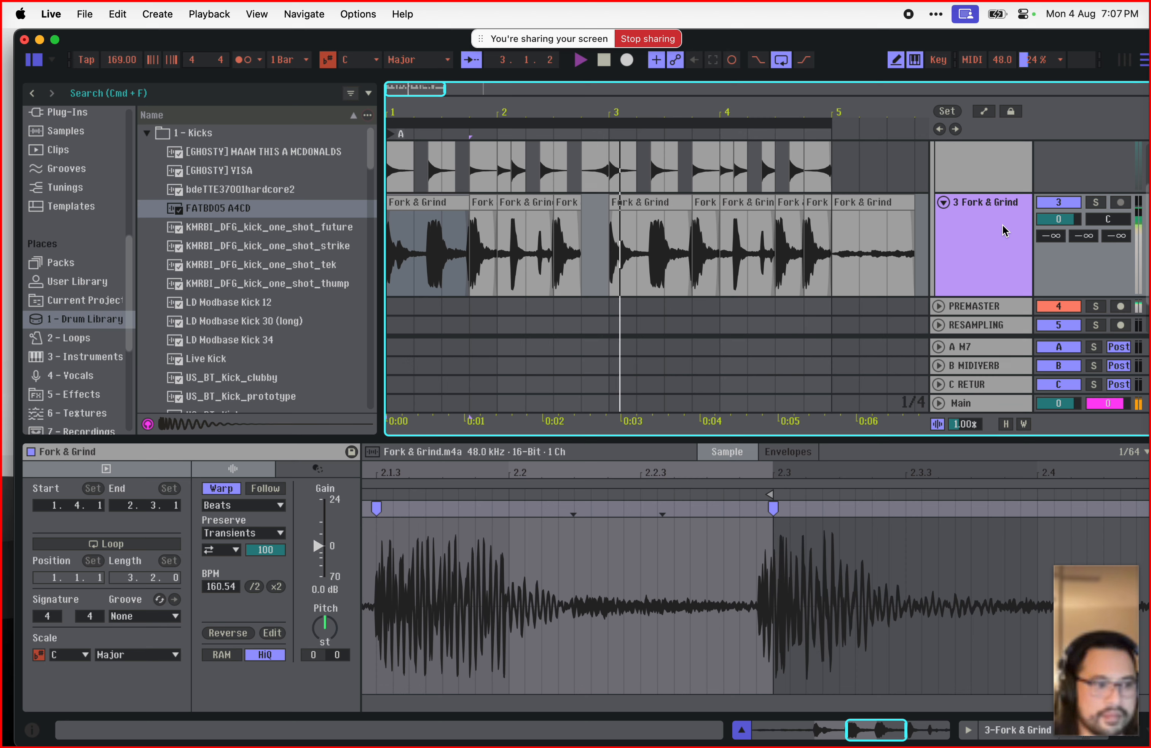
key(space)
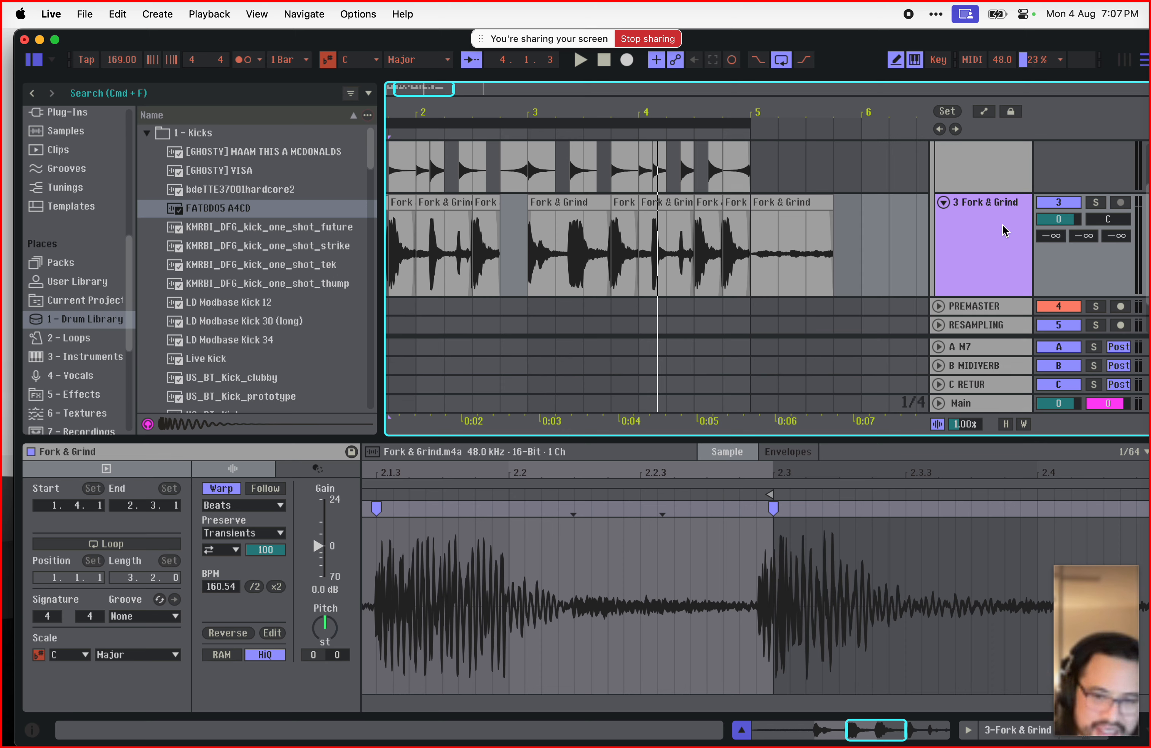
Step: Enlarge the arrangement area and examine the first Fork & Grind clip's warp markers across its whole waveform
drag(986, 438, 971, 511)
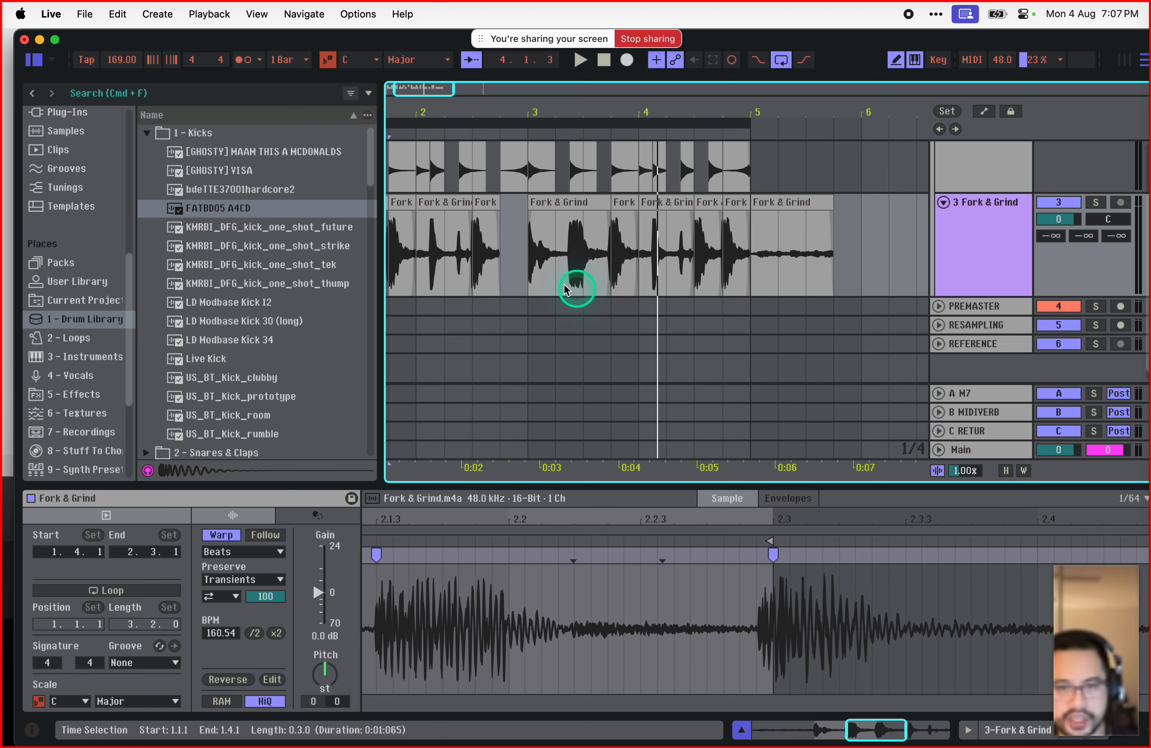
drag(410, 84, 437, 79)
drag(873, 721, 881, 728)
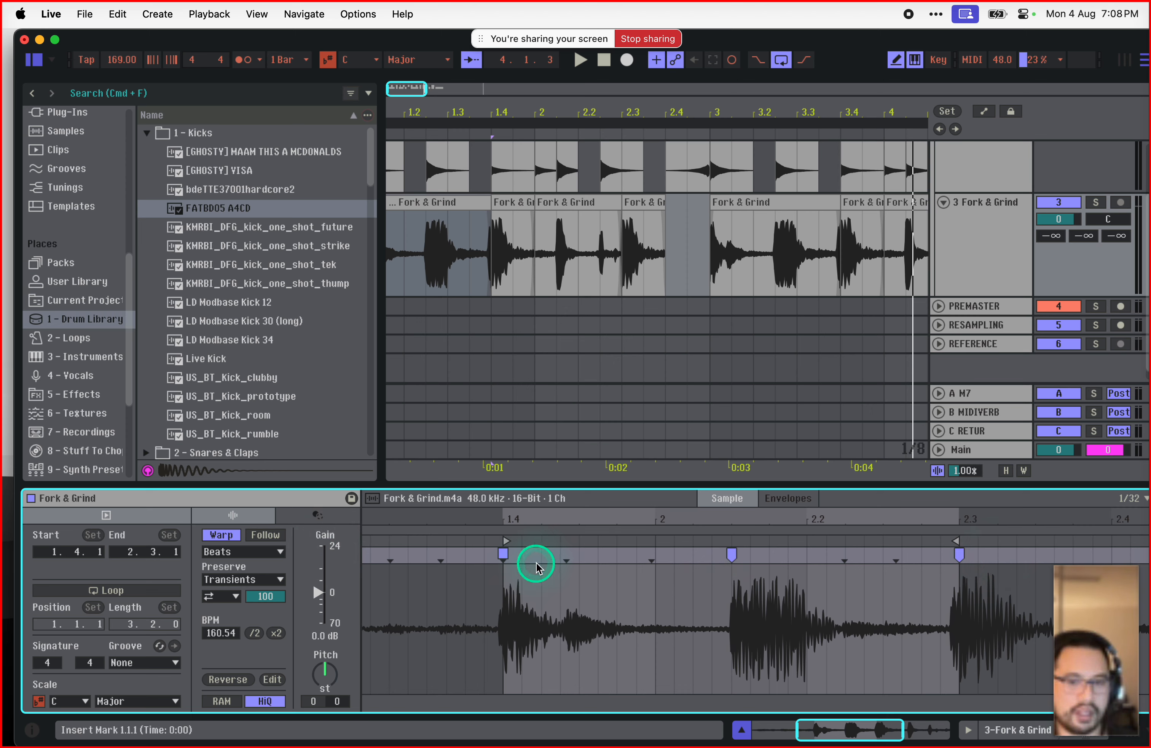
drag(874, 737, 875, 733)
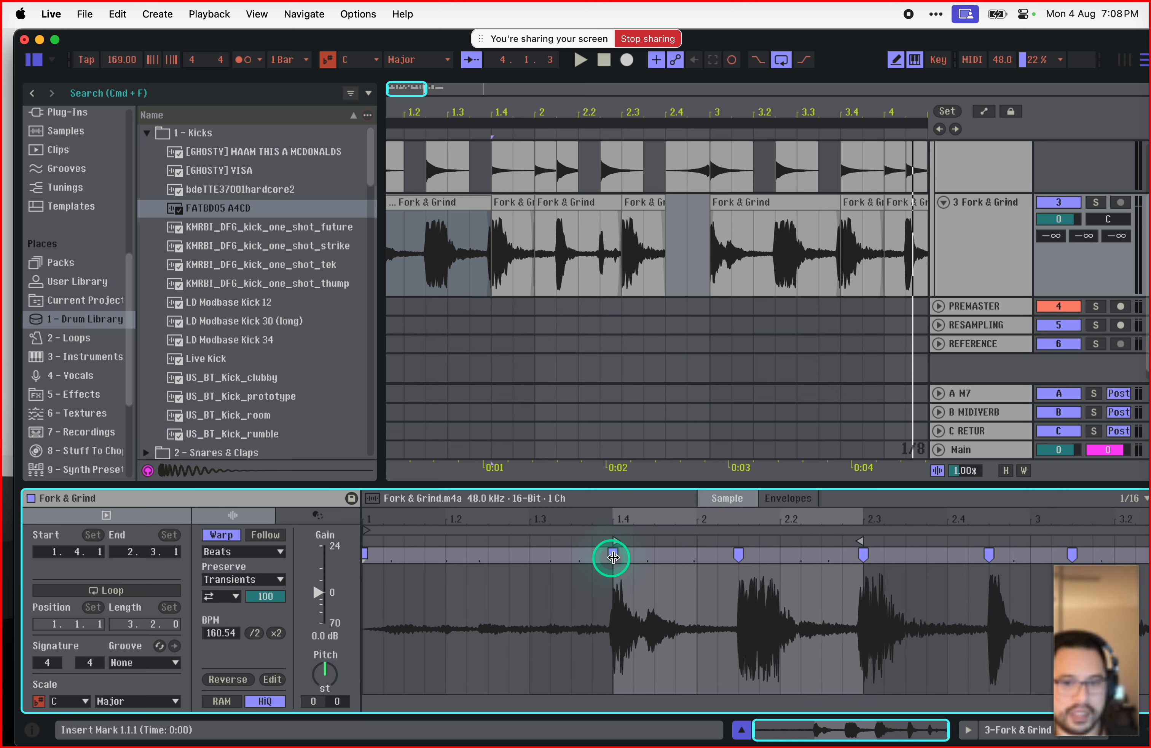
Step: Delete the four warp markers after 1.4 in the first Fork & Grind clip and place one on the second hit at 2.1.3
double_click(736, 555)
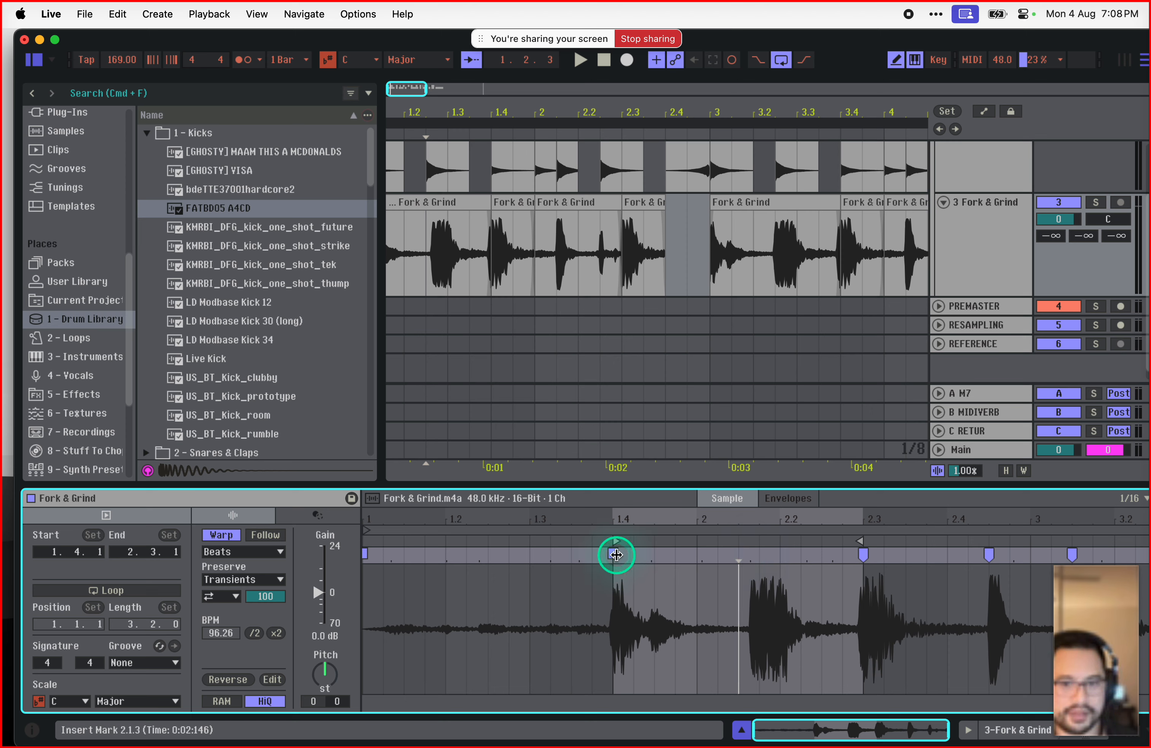
click(864, 554)
double_click(863, 554)
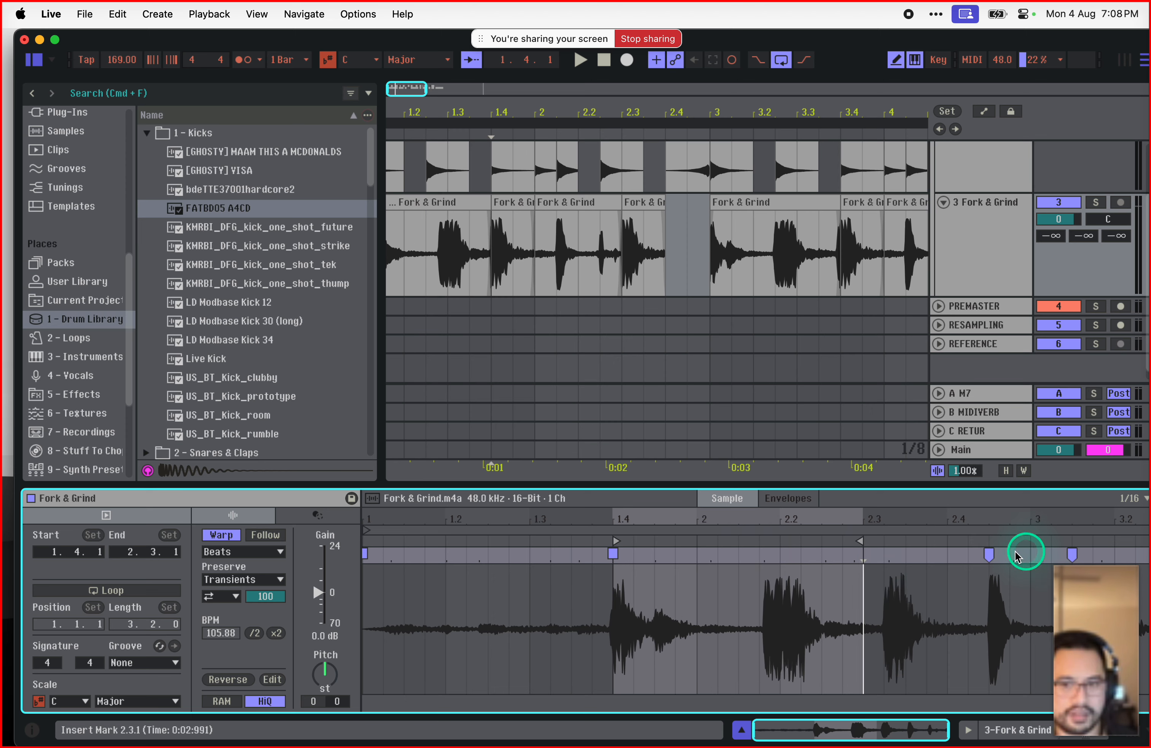
double_click(990, 553)
double_click(1068, 555)
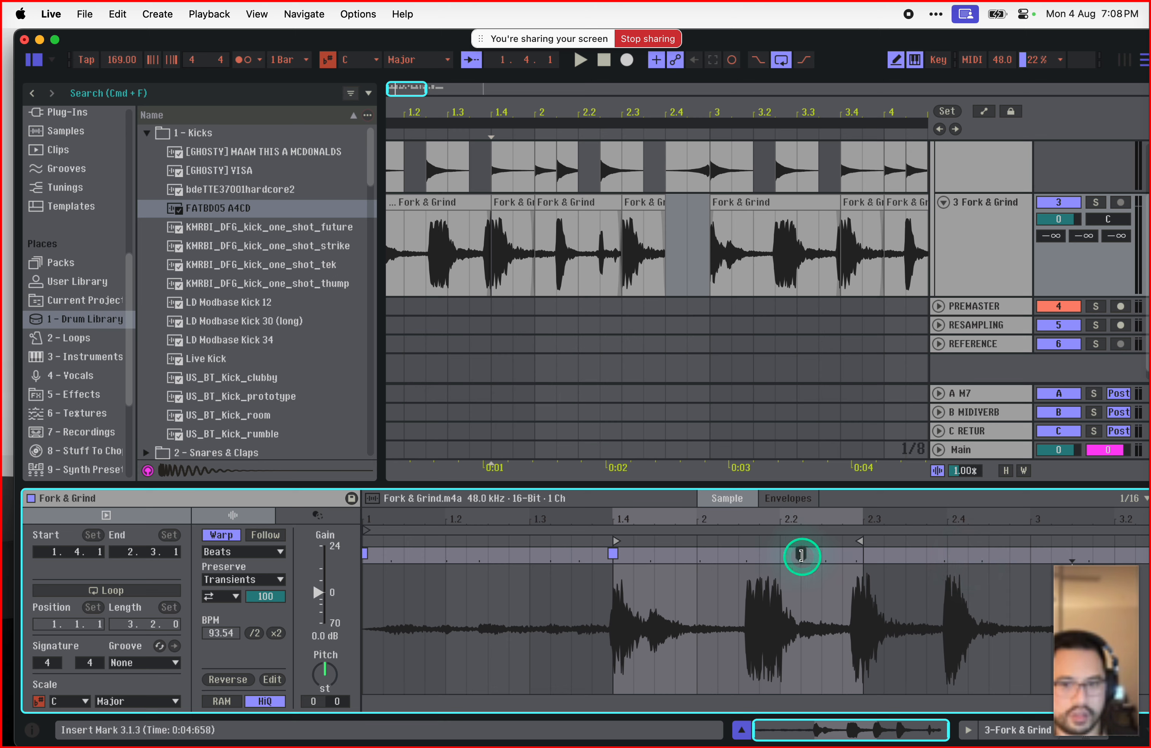
mouse_move(751, 559)
mouse_down()
mouse_move(699, 561)
mouse_move(766, 560)
mouse_move(728, 564)
mouse_up()
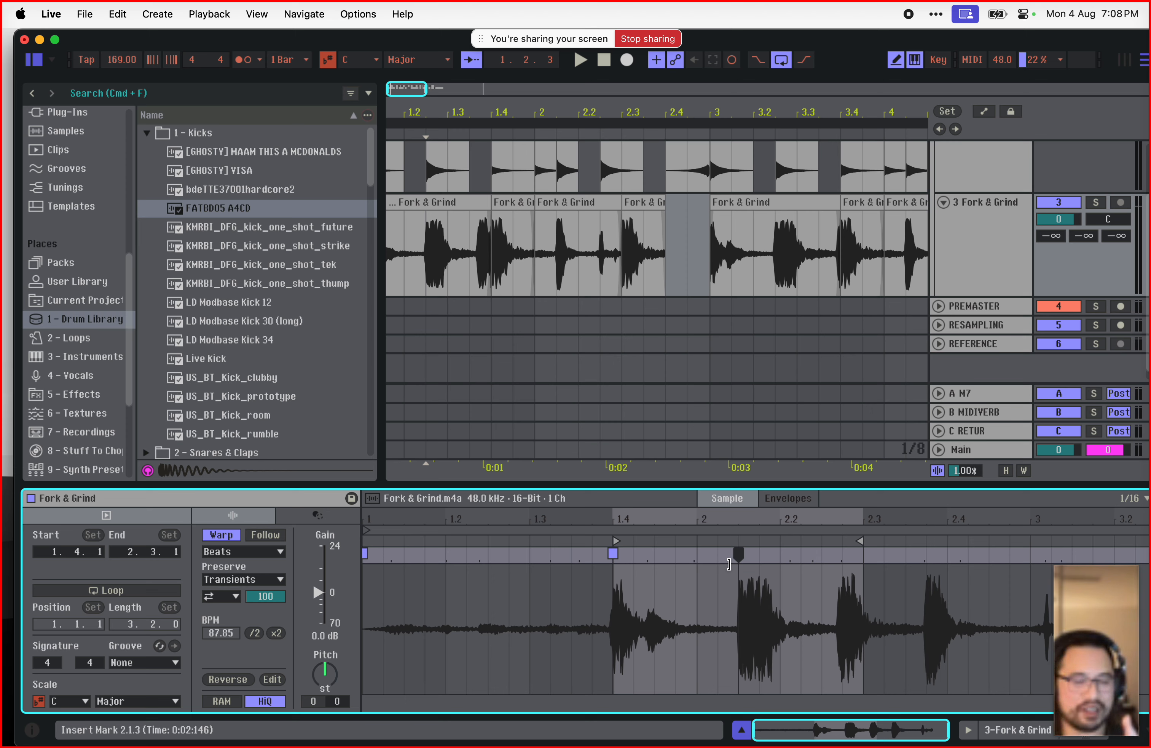
Step: Undo the new warp marker and the warp marker deletions in the first Fork & Grind clip
click(730, 566)
key(super+z)
key(super+z)
key(super+z)
key(super+z)
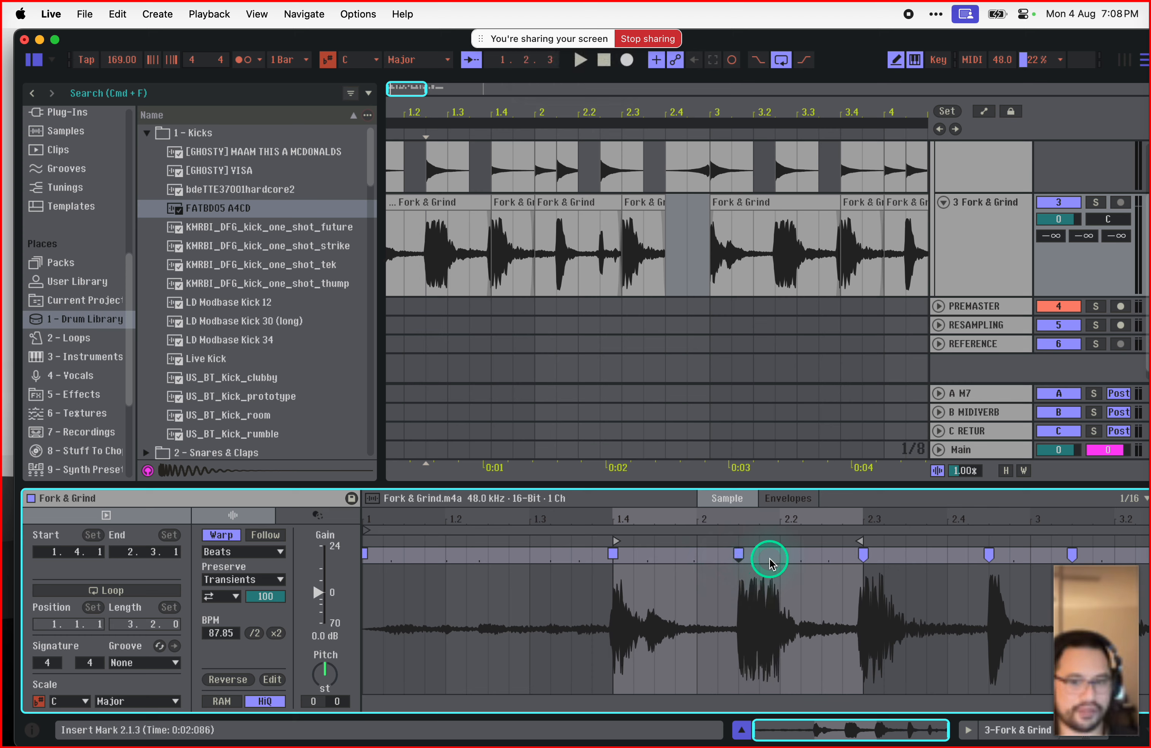
click(739, 555)
mouse_move(739, 555)
mouse_down()
mouse_move(752, 555)
mouse_move(723, 561)
mouse_move(758, 560)
mouse_move(715, 564)
mouse_move(738, 554)
mouse_up()
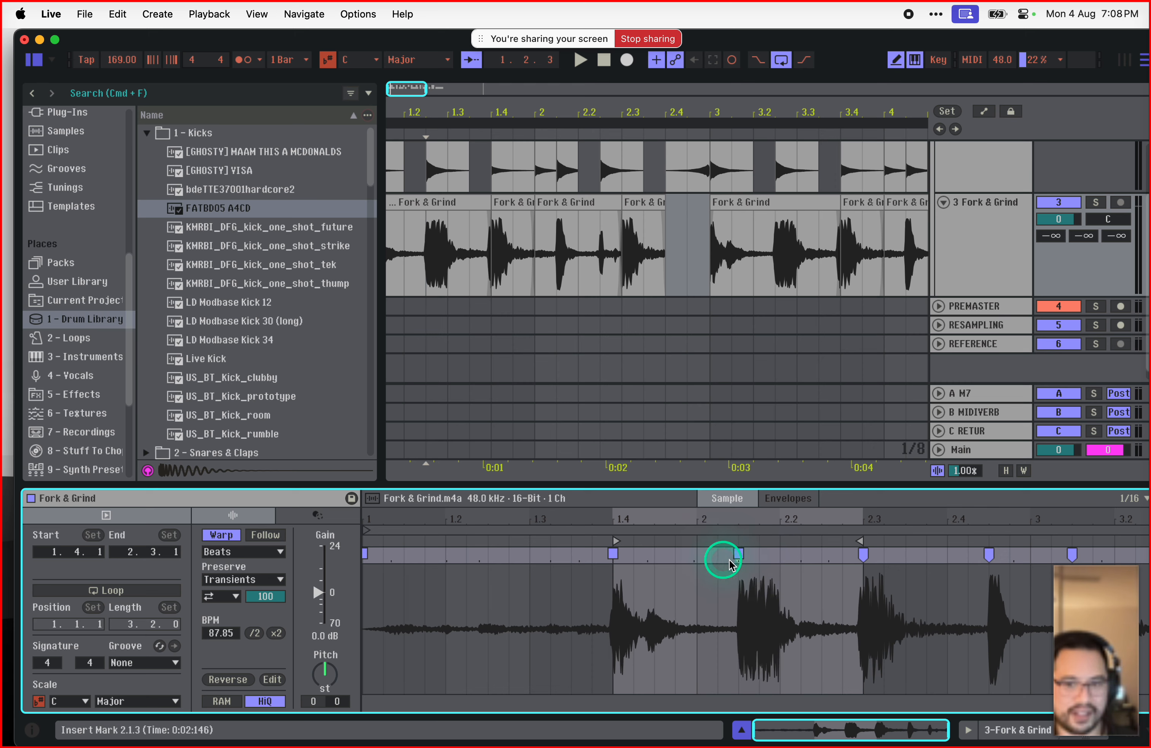
click(737, 553)
mouse_move(738, 554)
mouse_down()
mouse_move(720, 553)
mouse_move(738, 554)
mouse_up()
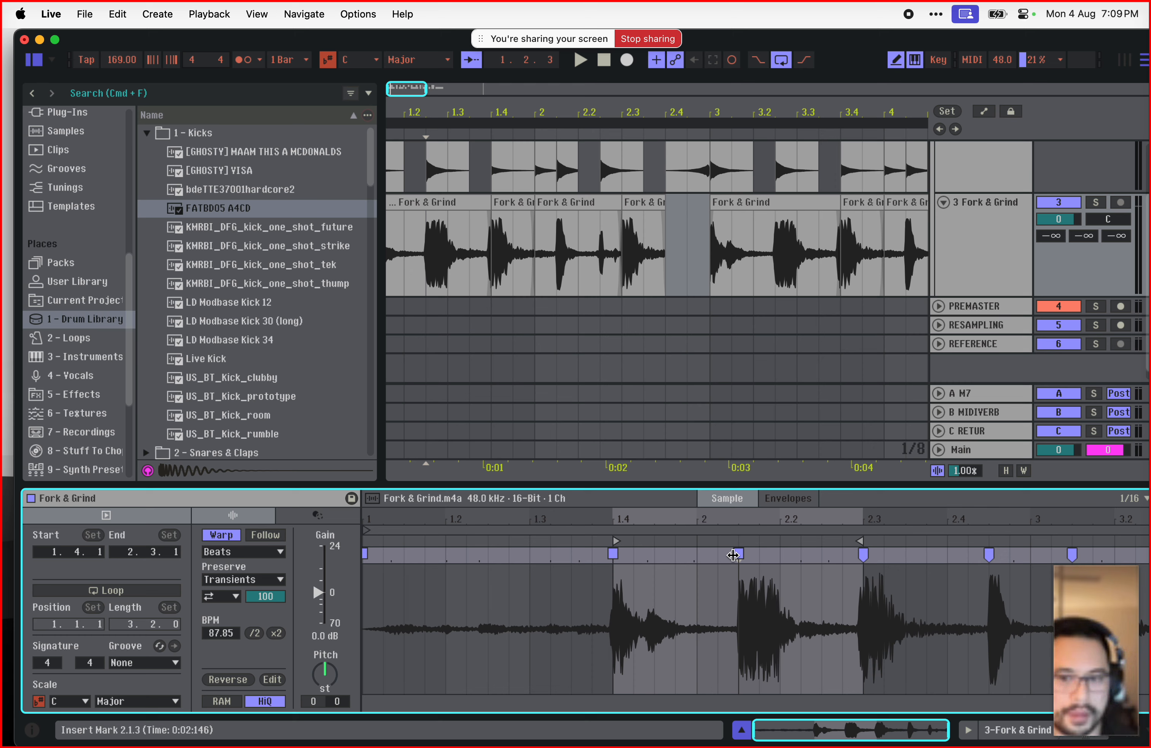
click(740, 552)
drag(739, 552, 739, 553)
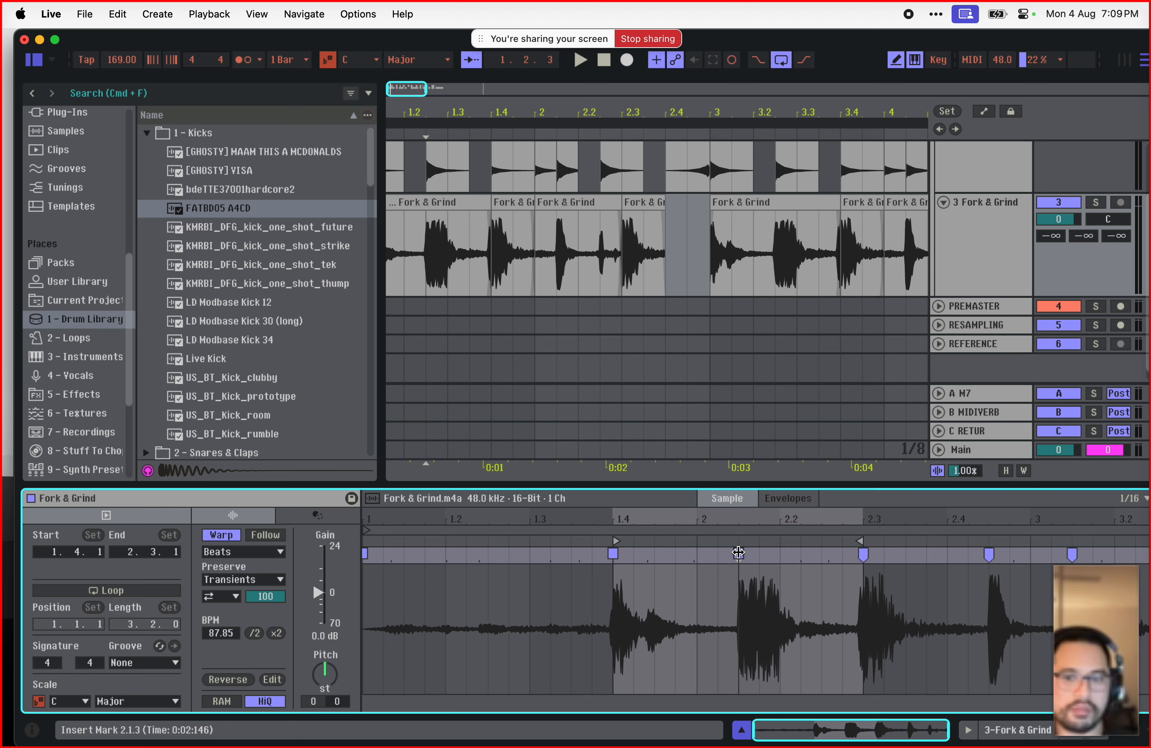
Step: Zoom the arrangement out to the whole pattern and play it from the first Fork & Grind clip
drag(401, 110, 395, 68)
click(411, 202)
key(space)
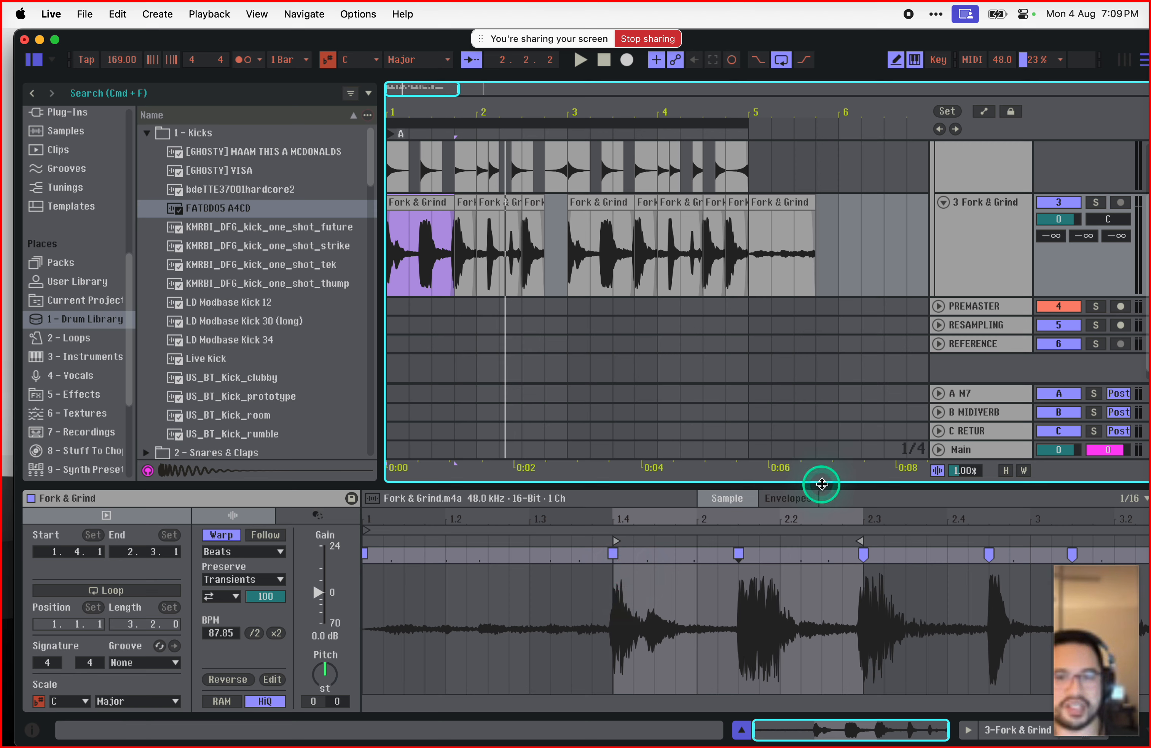
Step: Create an audio track below track 3 and move the quiet Fork & Grind clip at 5.1.1 to bar 1 on it
scroll(807, 301, down, 1)
click(791, 194)
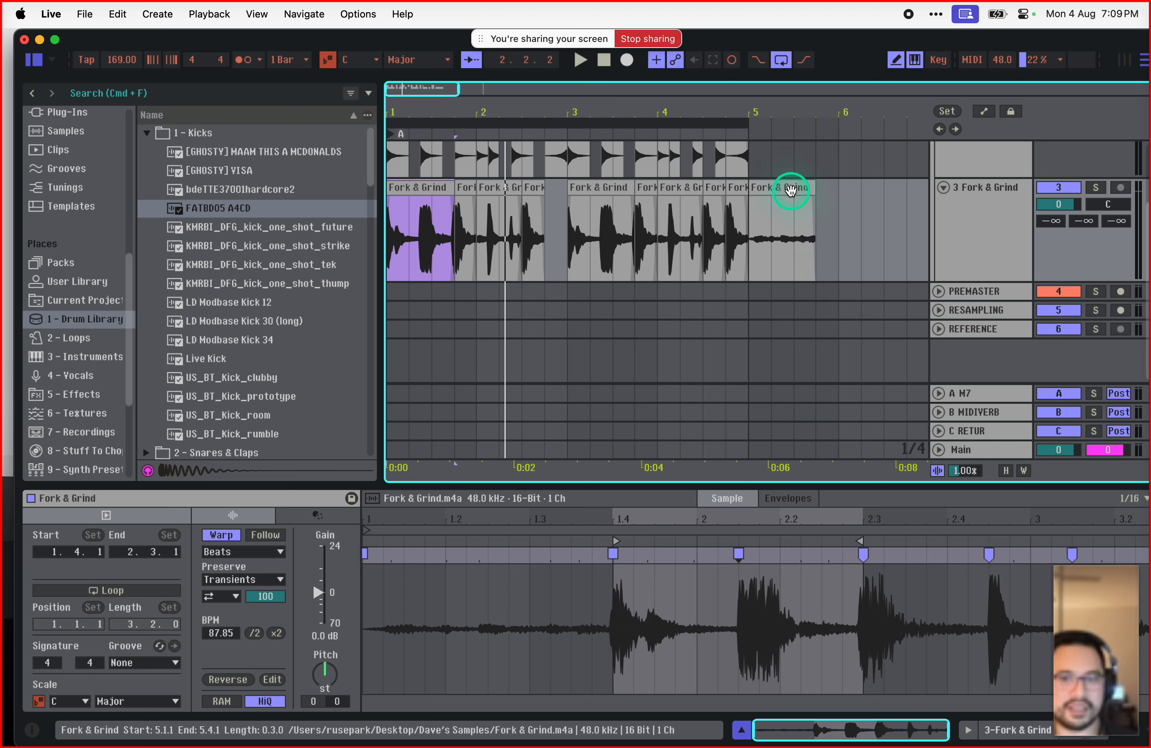
click(967, 214)
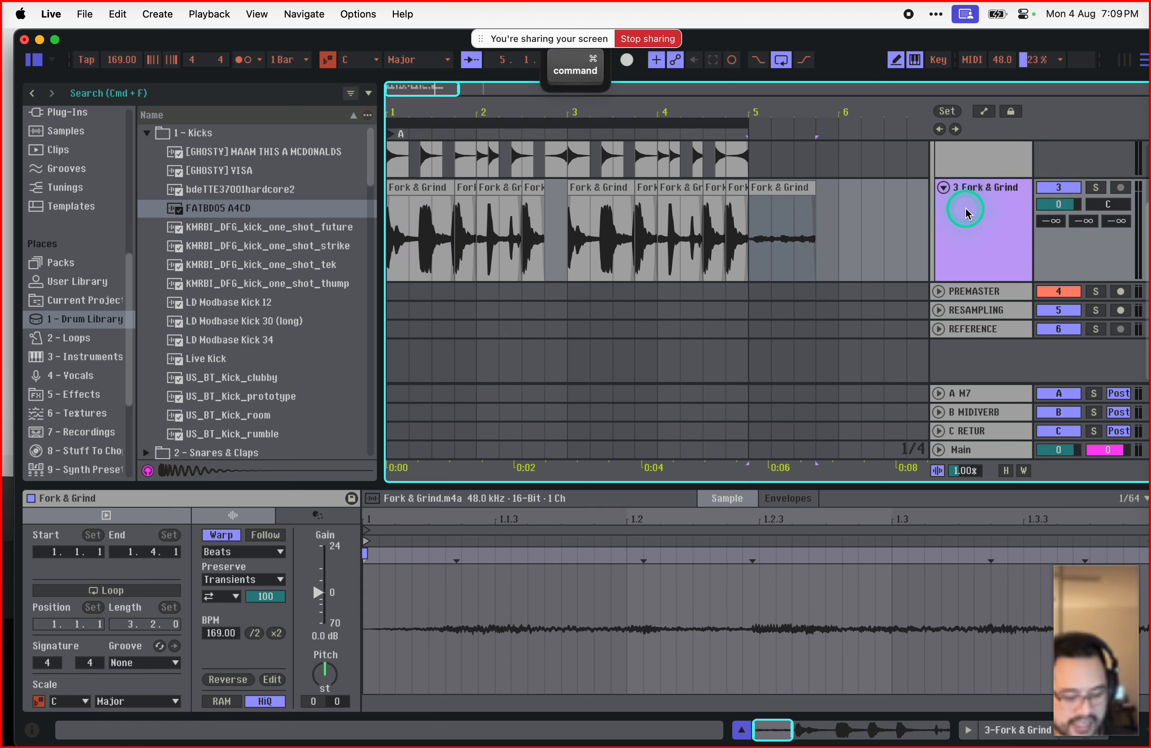
key(super+t)
click(767, 200)
drag(767, 201, 403, 291)
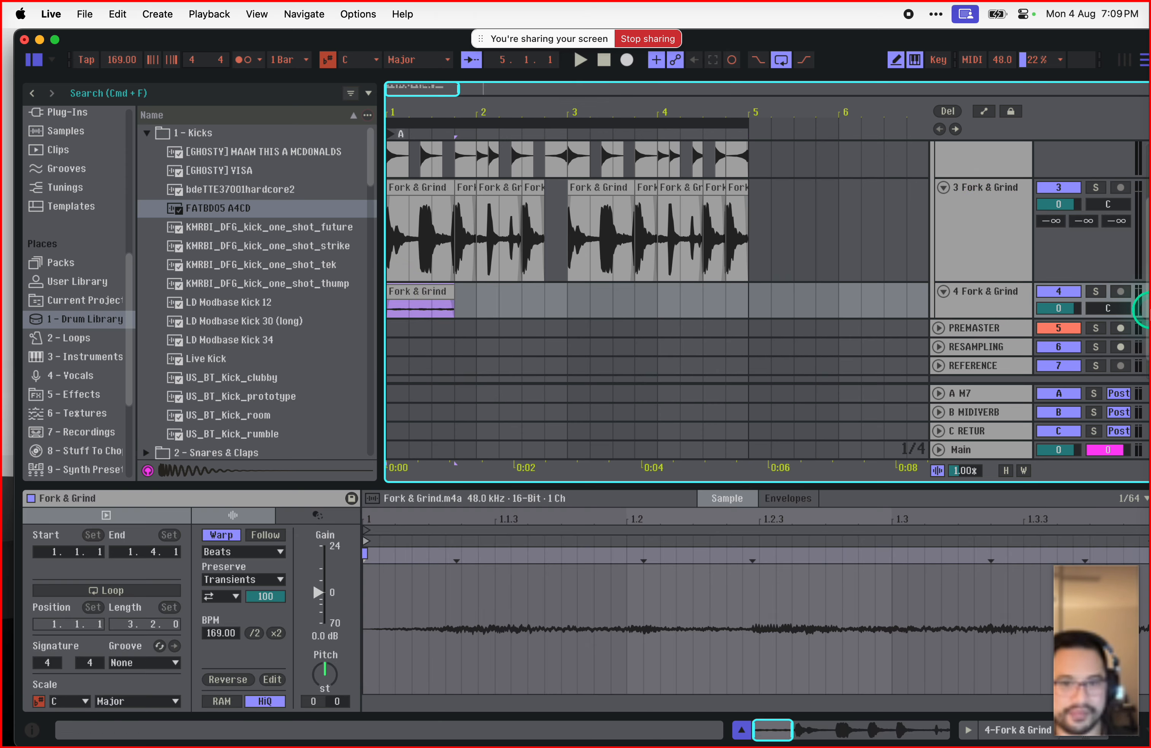
Step: Raise the quiet Fork & Grind clip's gain to 5.8 dB and audition it with track 4 soloed
click(1096, 291)
double_click(435, 295)
drag(324, 631, 318, 584)
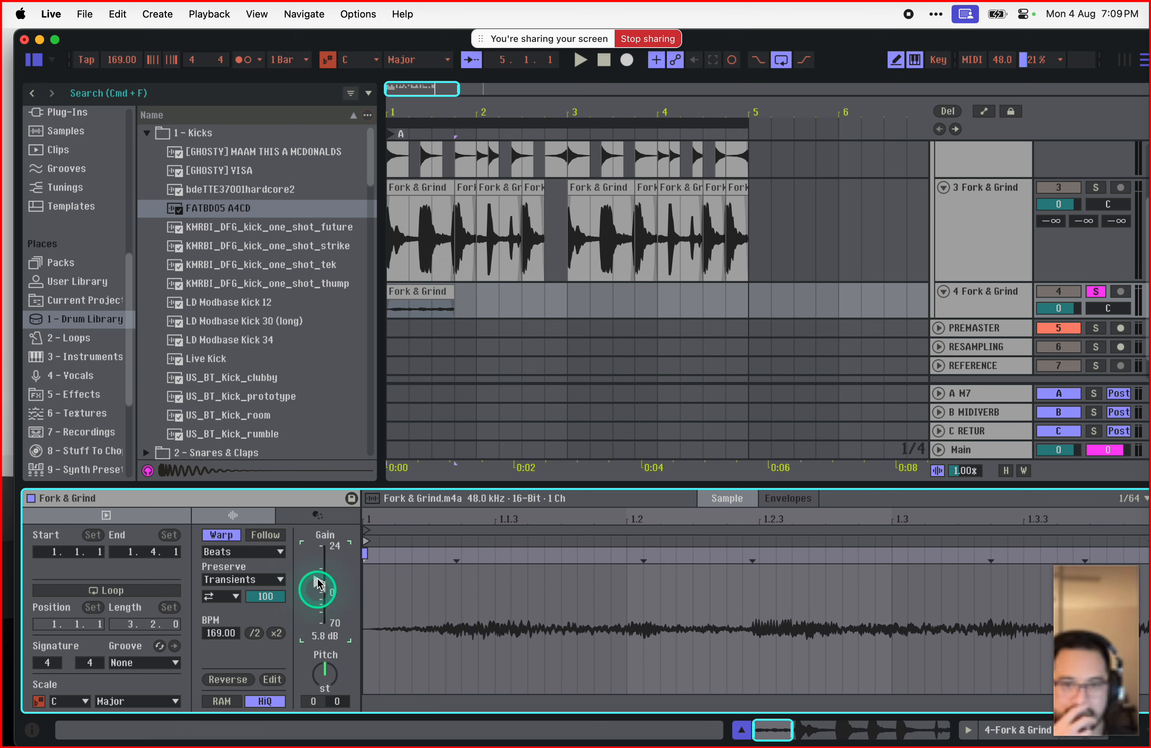
click(417, 554)
key(space)
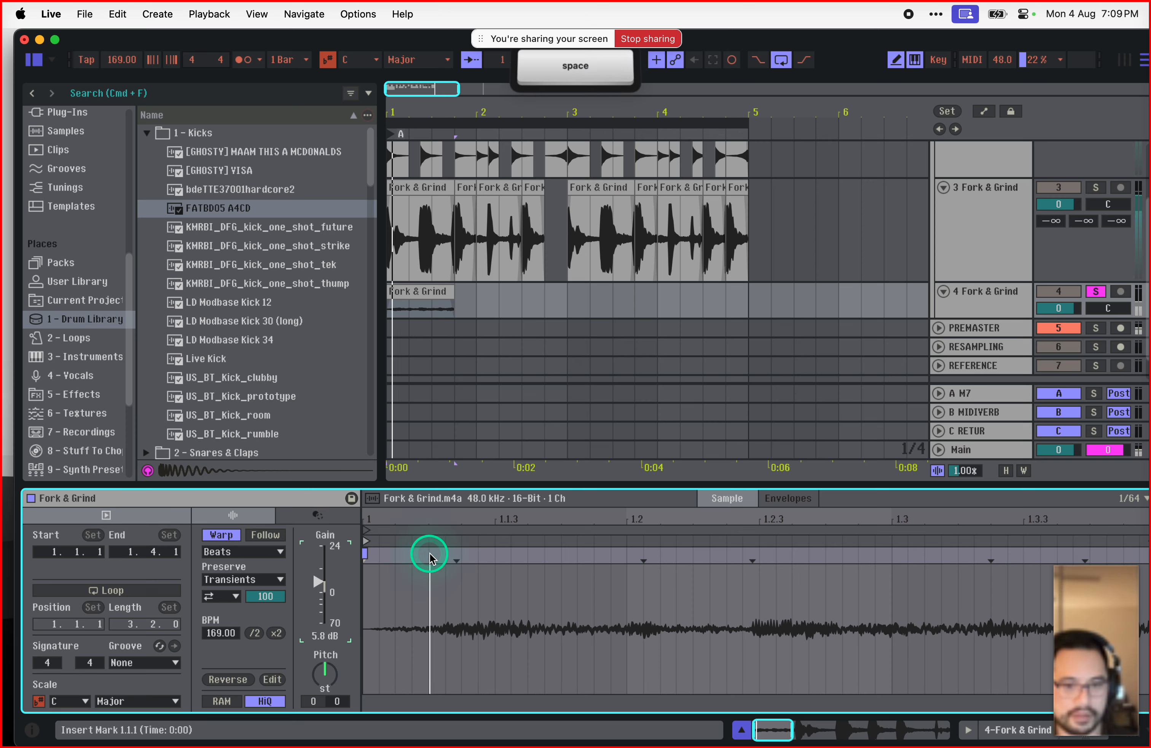
key(space)
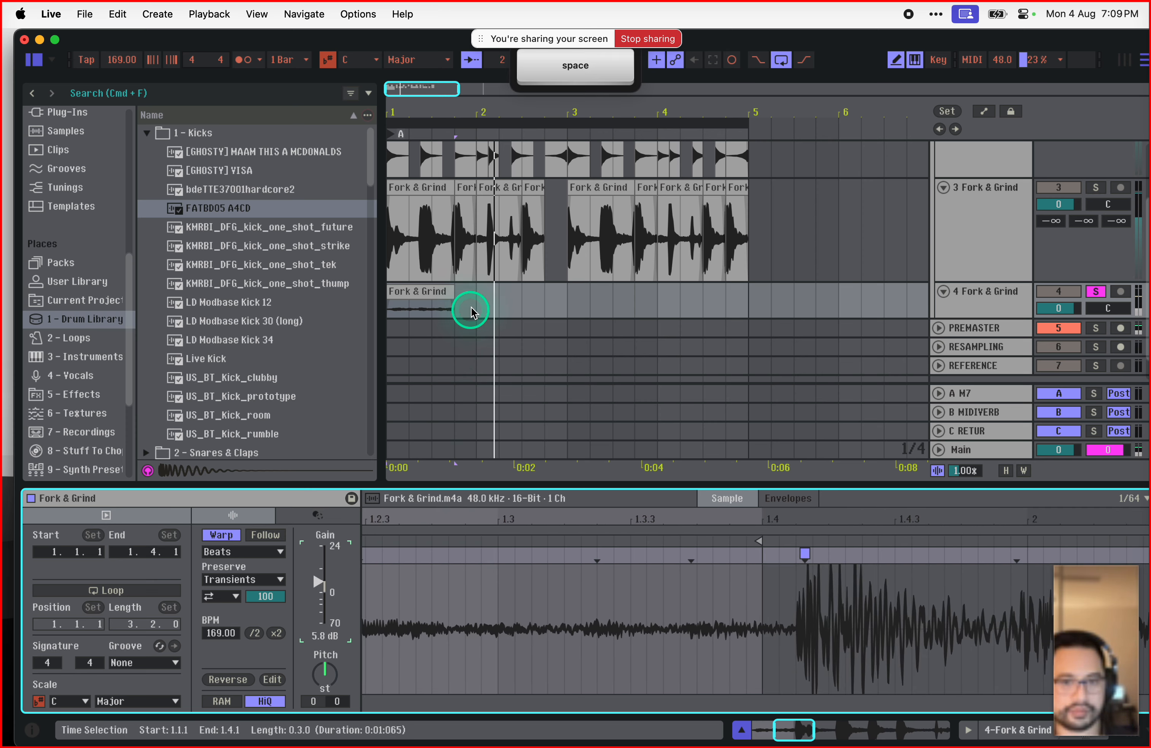
click(463, 304)
click(440, 290)
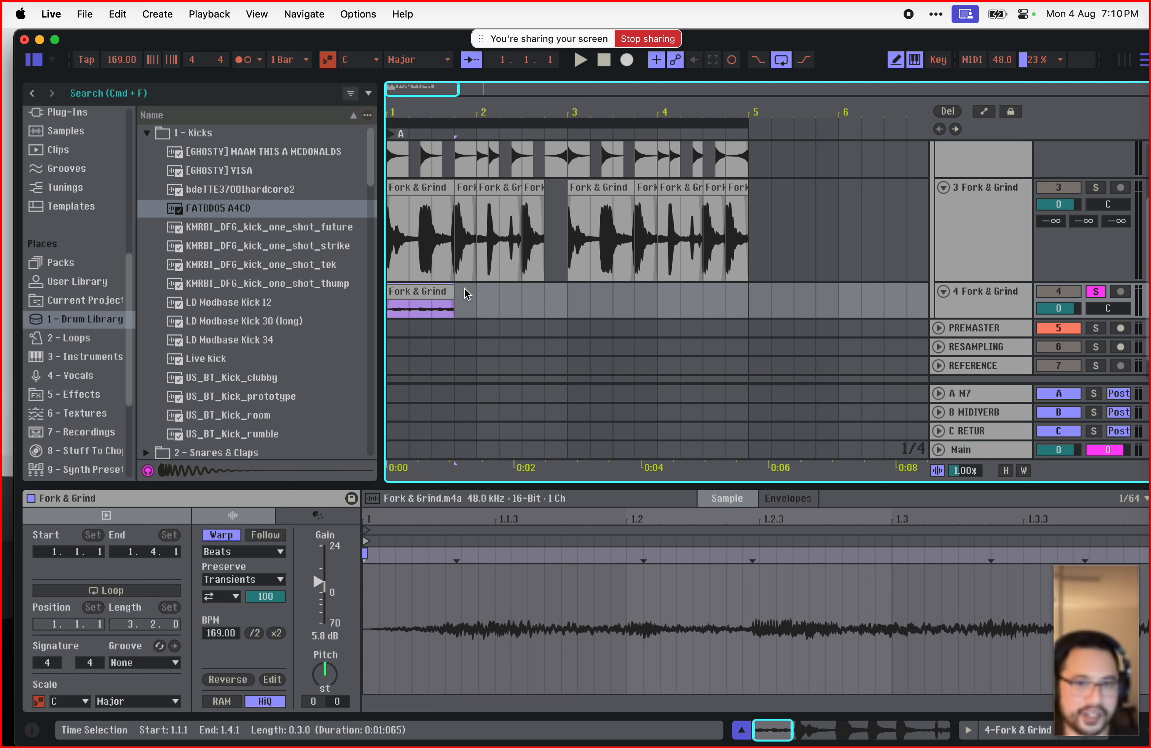
click(456, 294)
click(488, 288)
drag(480, 290, 348, 300)
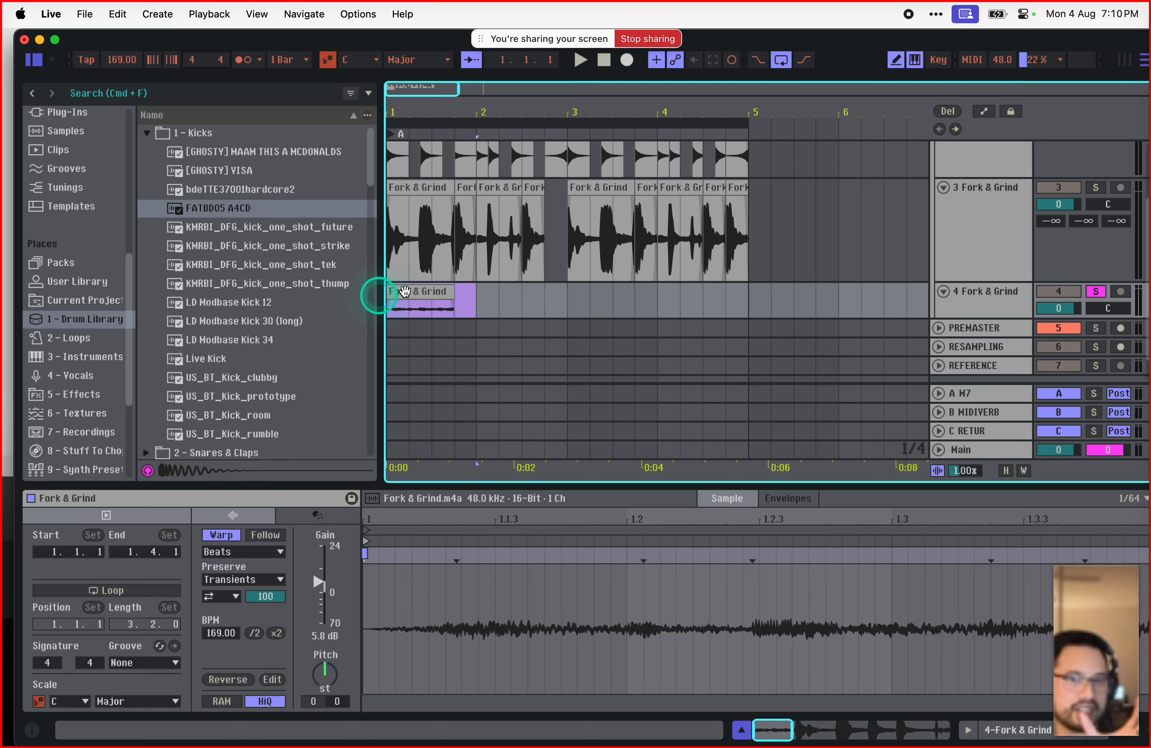
click(473, 289)
drag(466, 291, 350, 298)
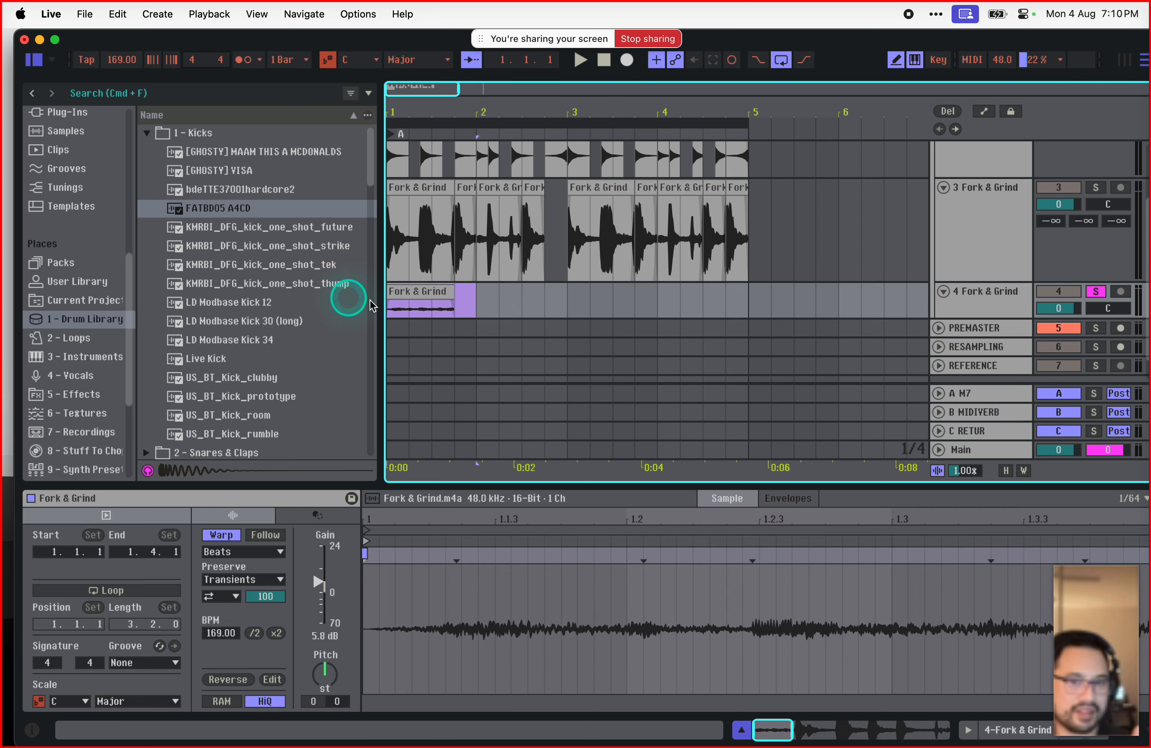
click(470, 293)
click(455, 292)
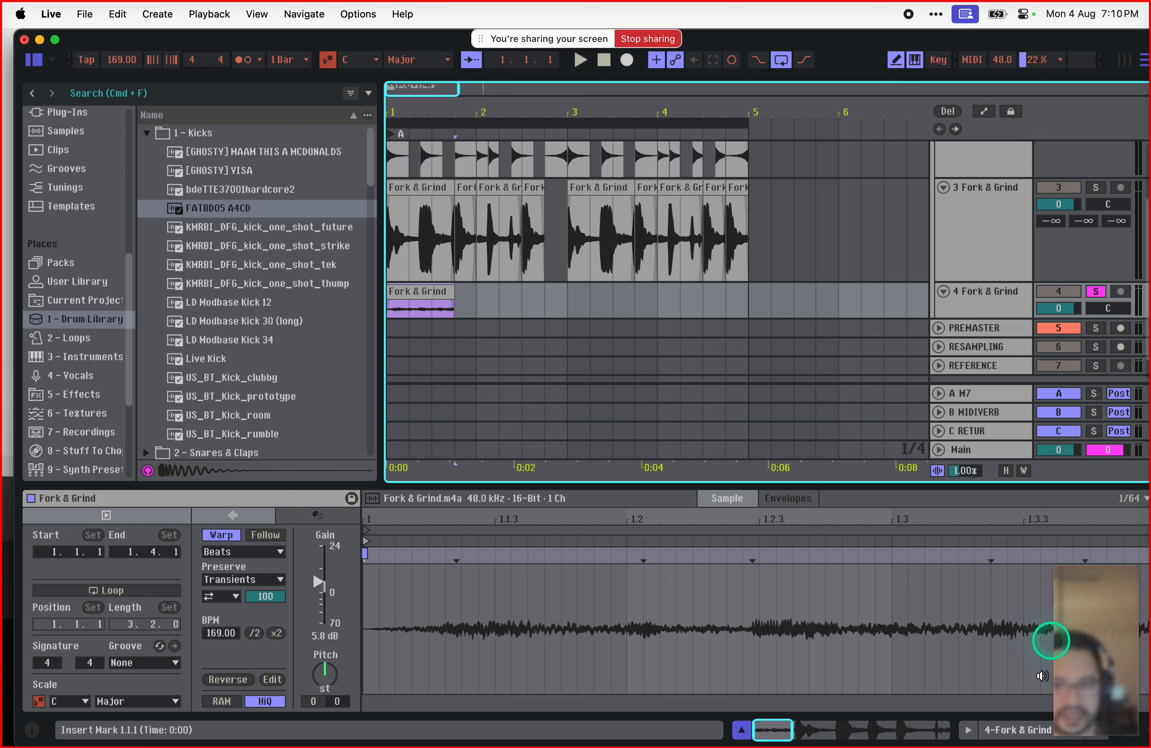
Step: Place warp markers on the five transients before 1.4 in the track 4 Fork & Grind clip
drag(795, 733, 792, 715)
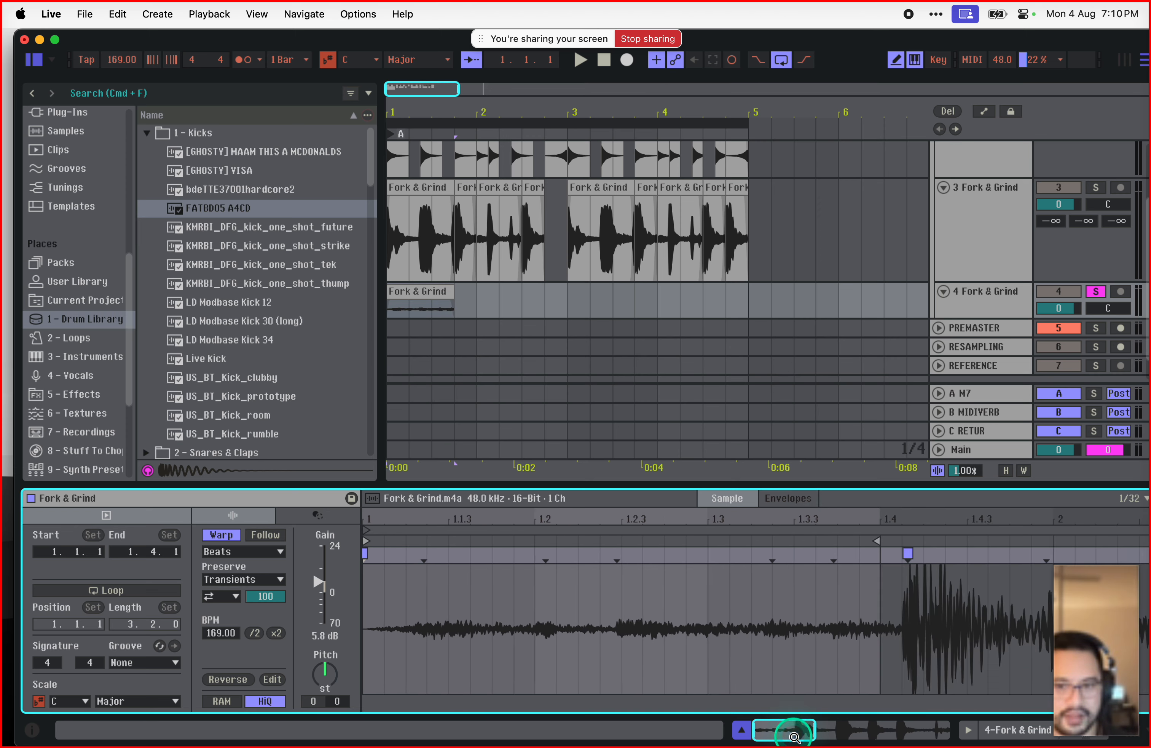
double_click(832, 552)
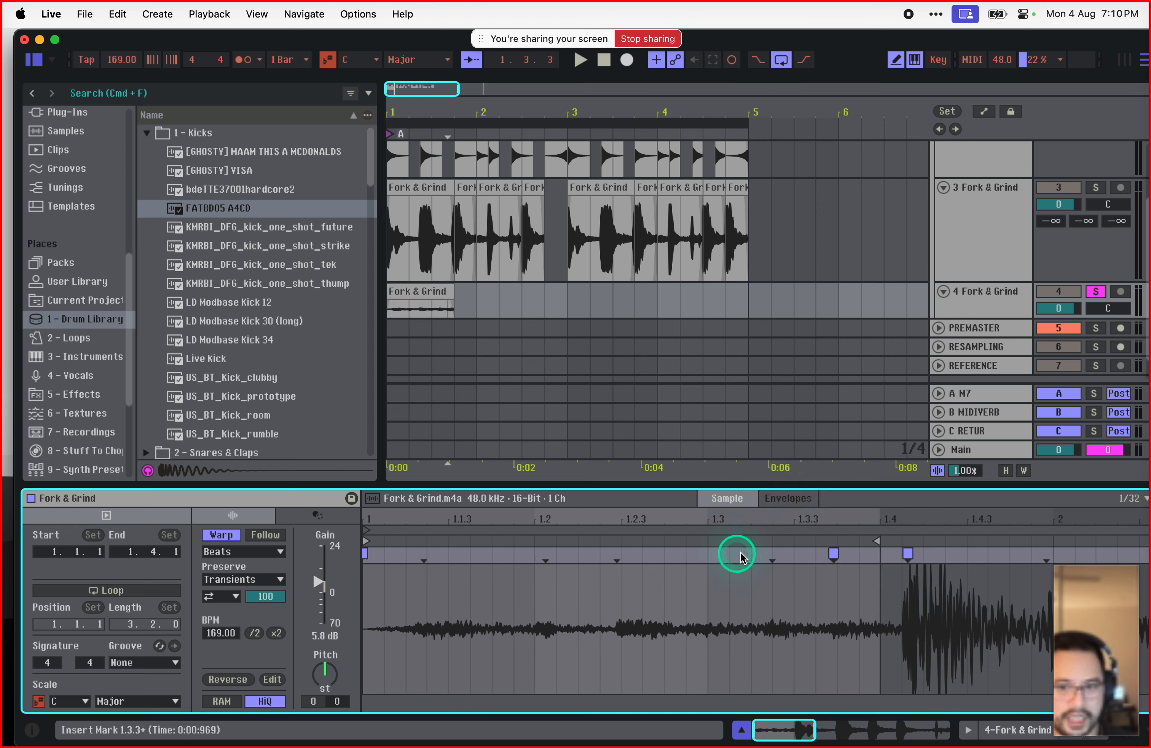
double_click(768, 550)
double_click(617, 553)
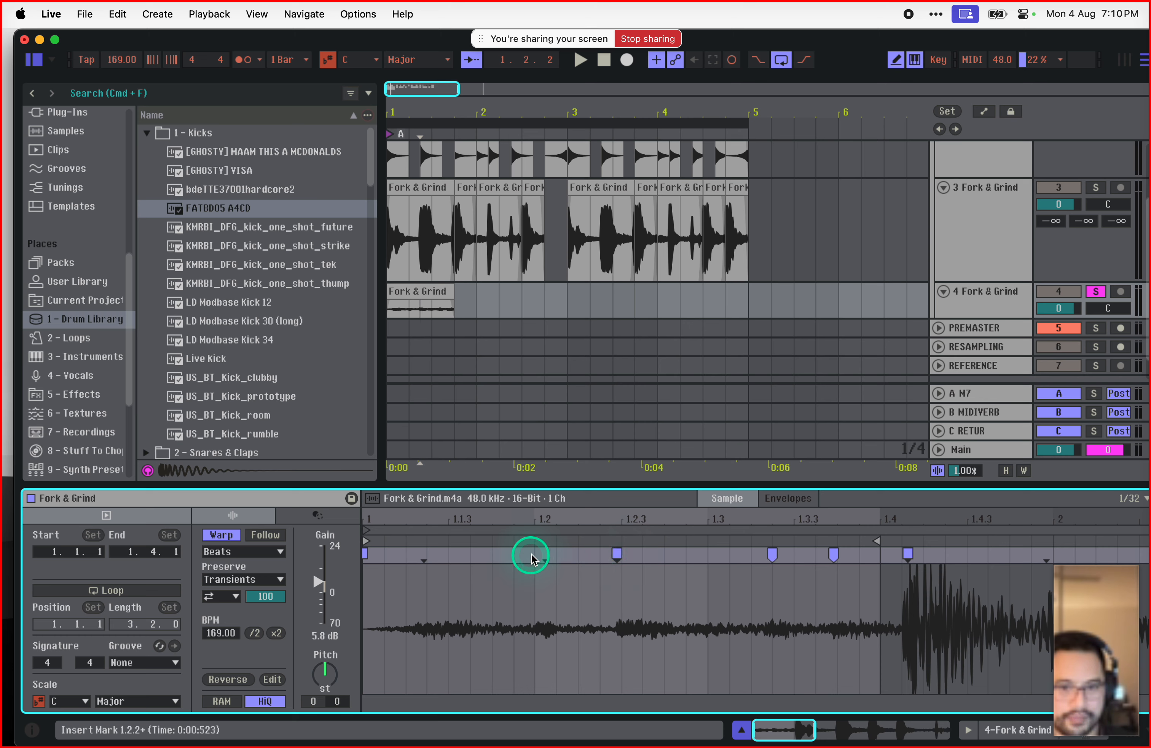
double_click(543, 553)
double_click(424, 554)
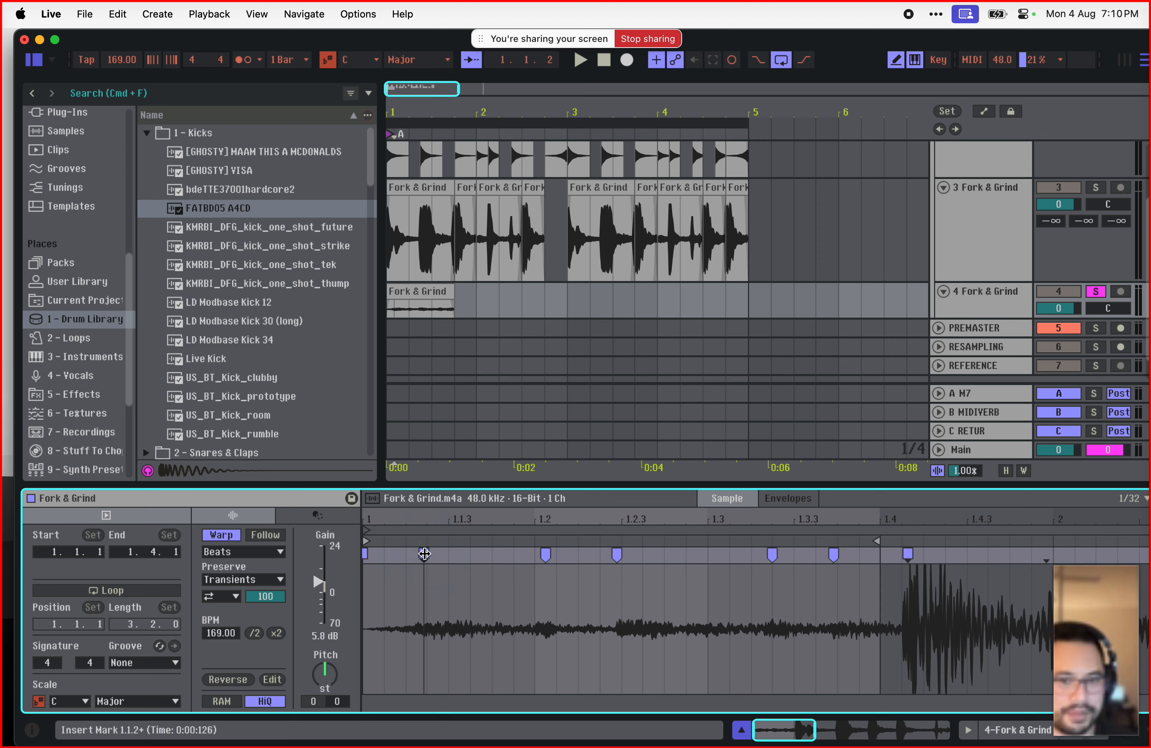
Step: Move the track 4 clip's first three transient warp markers to 1.1.1, 1.2 and 1.2.3
key(space)
click(636, 555)
drag(619, 556, 627, 553)
drag(544, 558, 534, 553)
key(space)
click(398, 563)
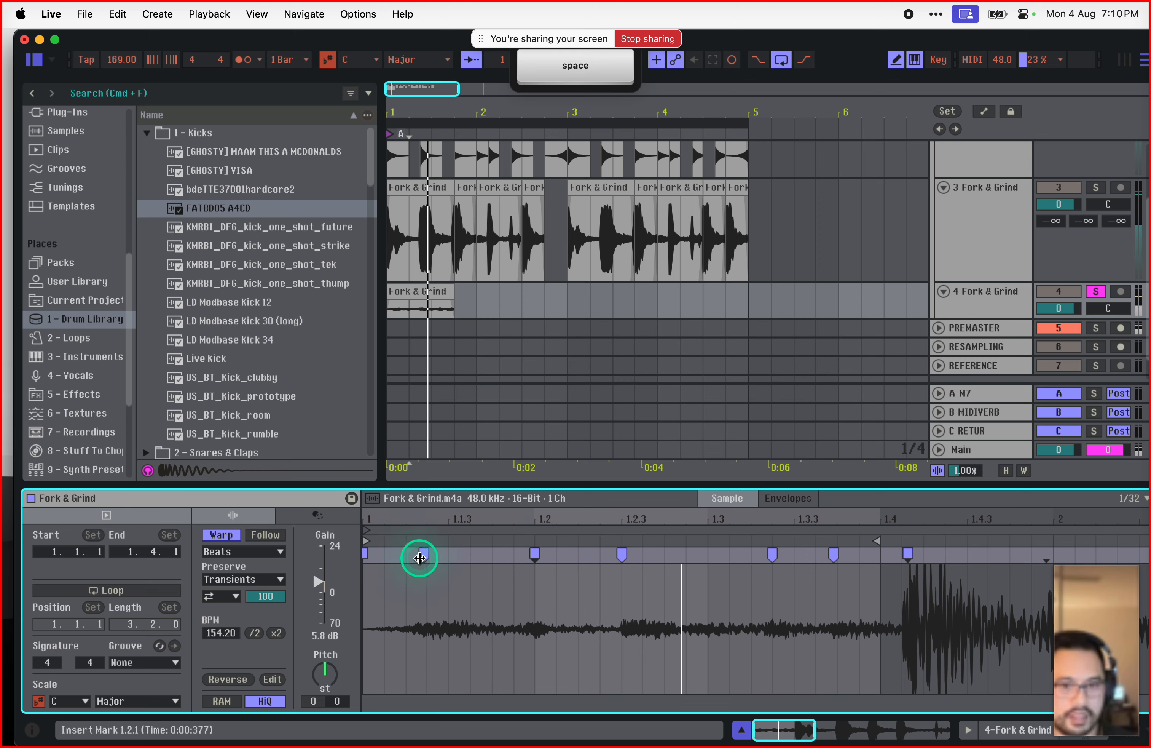
mouse_move(420, 558)
mouse_down()
mouse_move(363, 553)
mouse_move(444, 544)
mouse_move(364, 547)
mouse_up()
Step: Play the warped track 4 clip and check the timing of the two warp markers around 1.3.3
key(space)
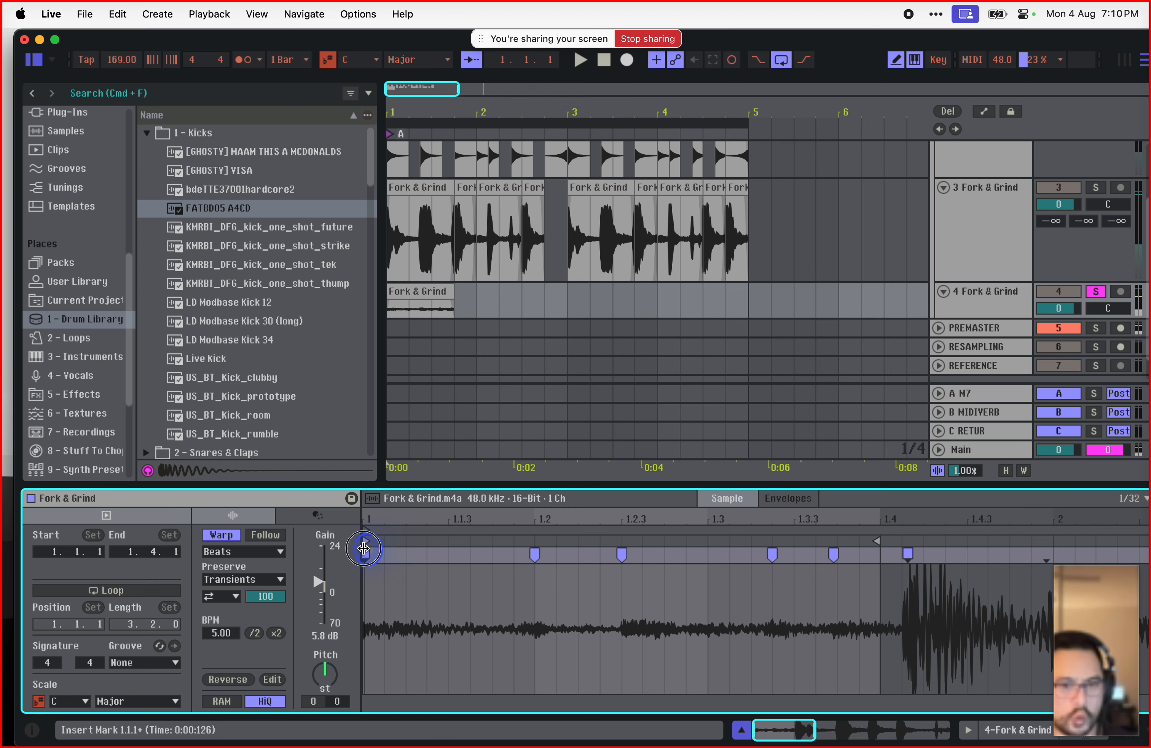
key(space)
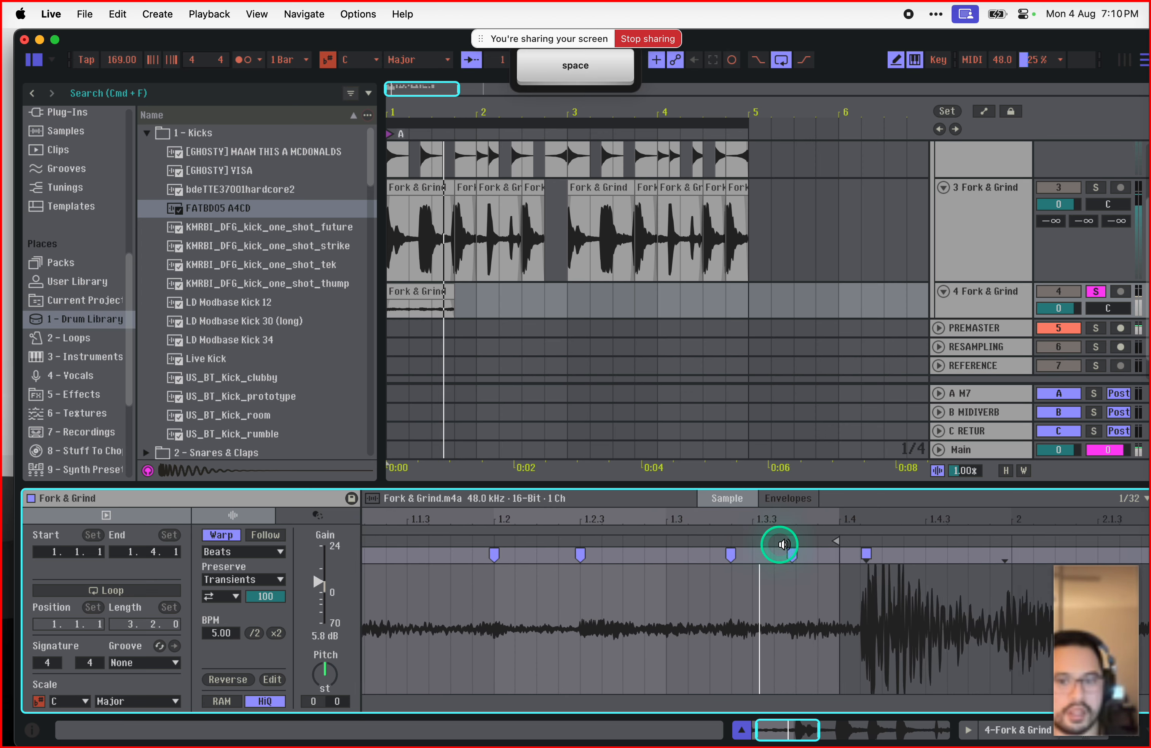
key(space)
click(654, 559)
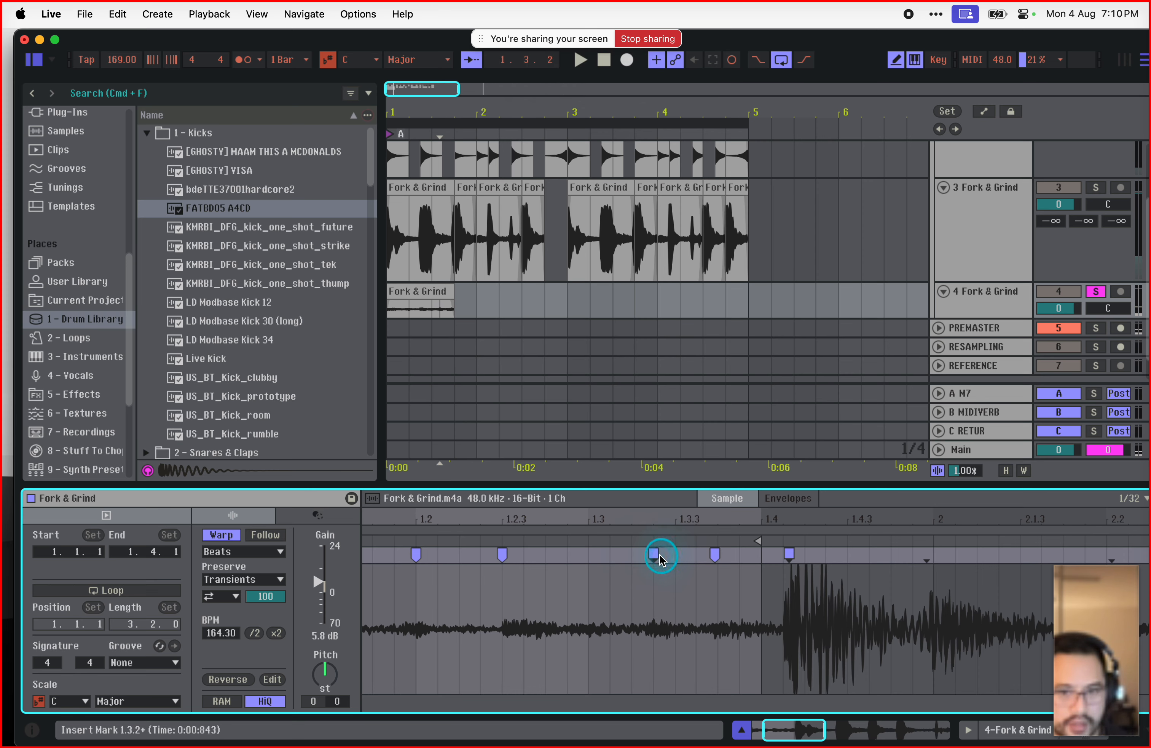
click(712, 550)
key(space)
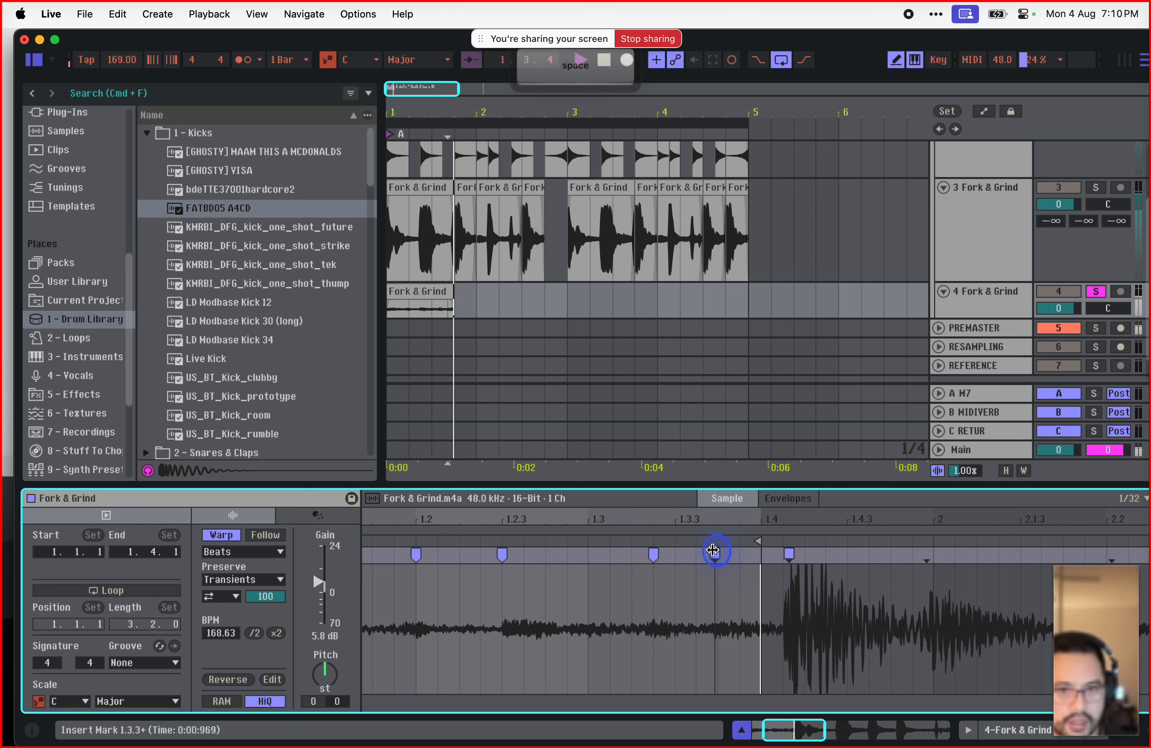
Step: Duplicate the track 4 Fork & Grind clip so the copy starts at 1.4.1
click(525, 294)
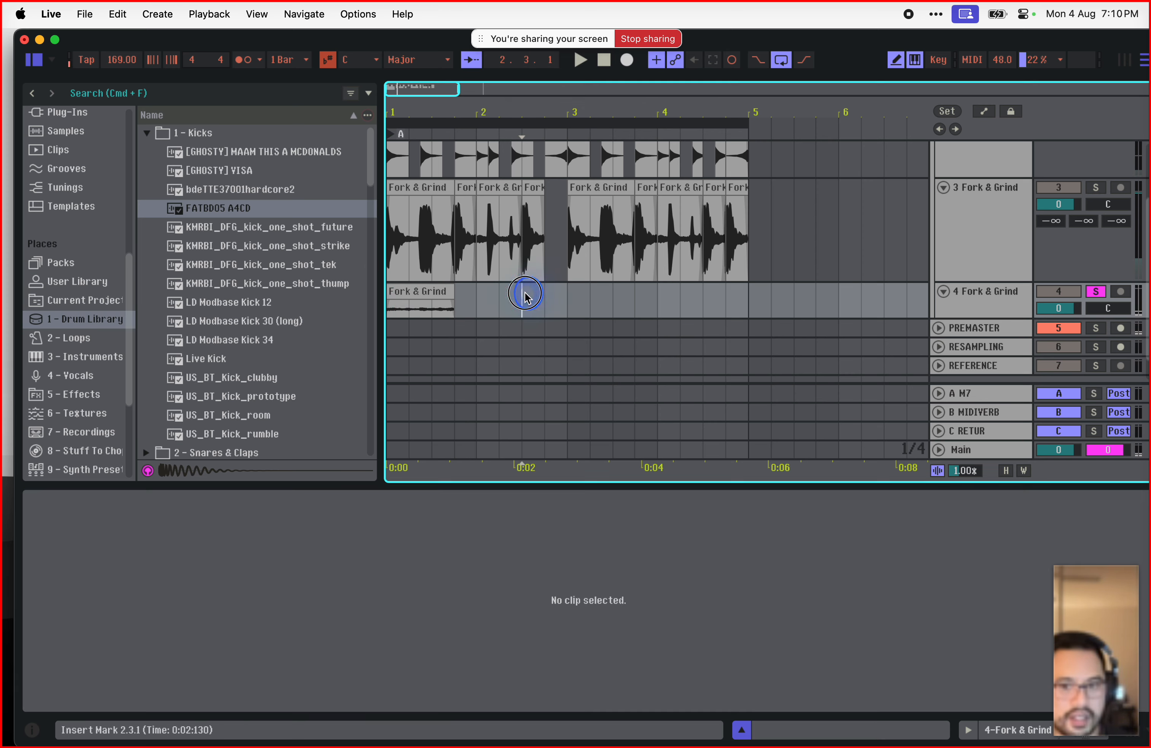
click(443, 292)
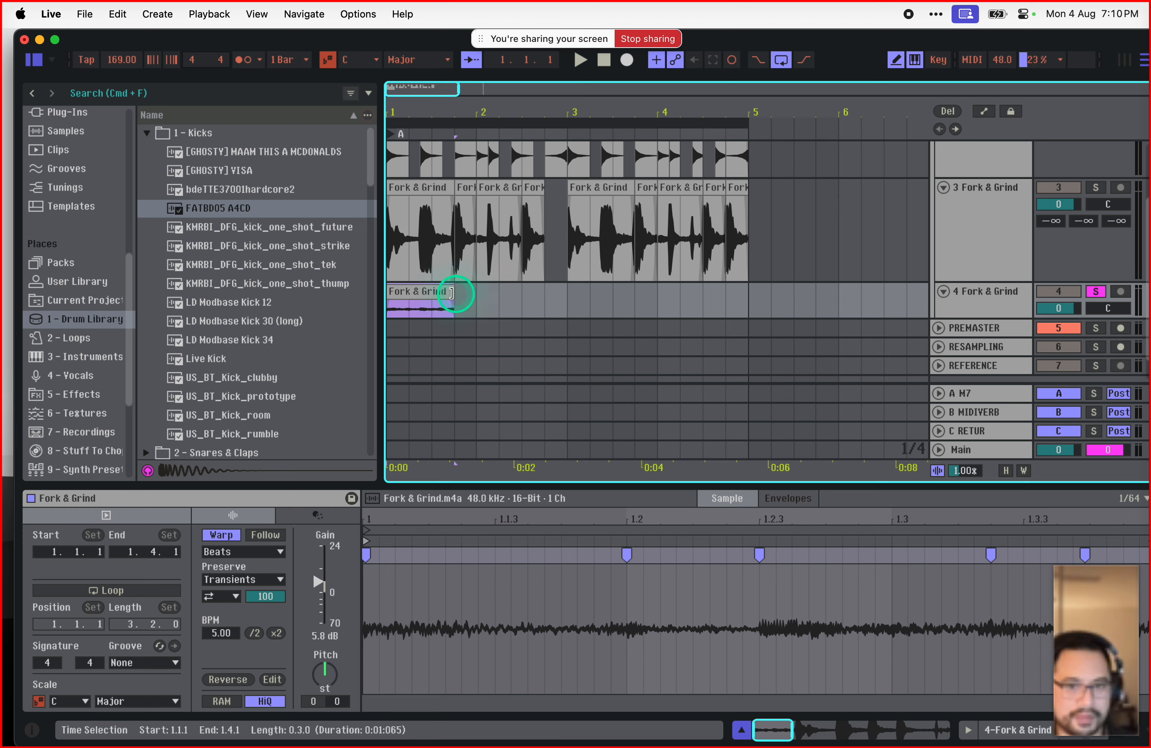
click(452, 305)
click(447, 292)
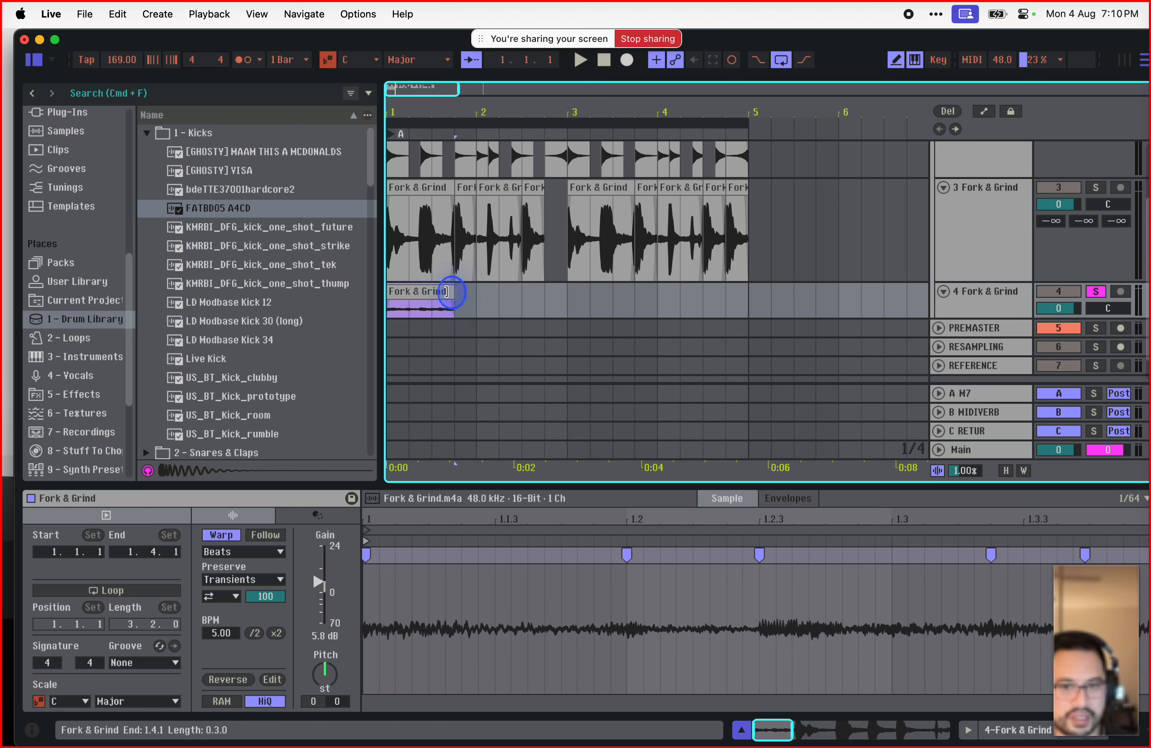
key(alt)
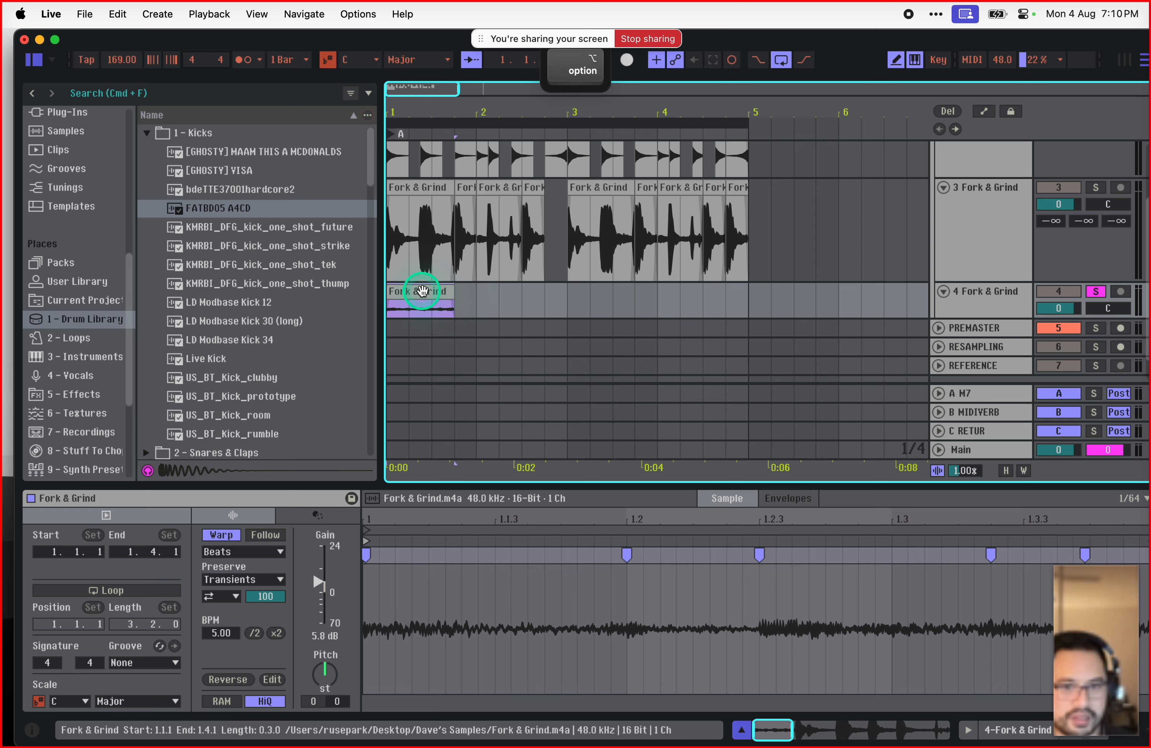
drag(420, 290, 489, 290)
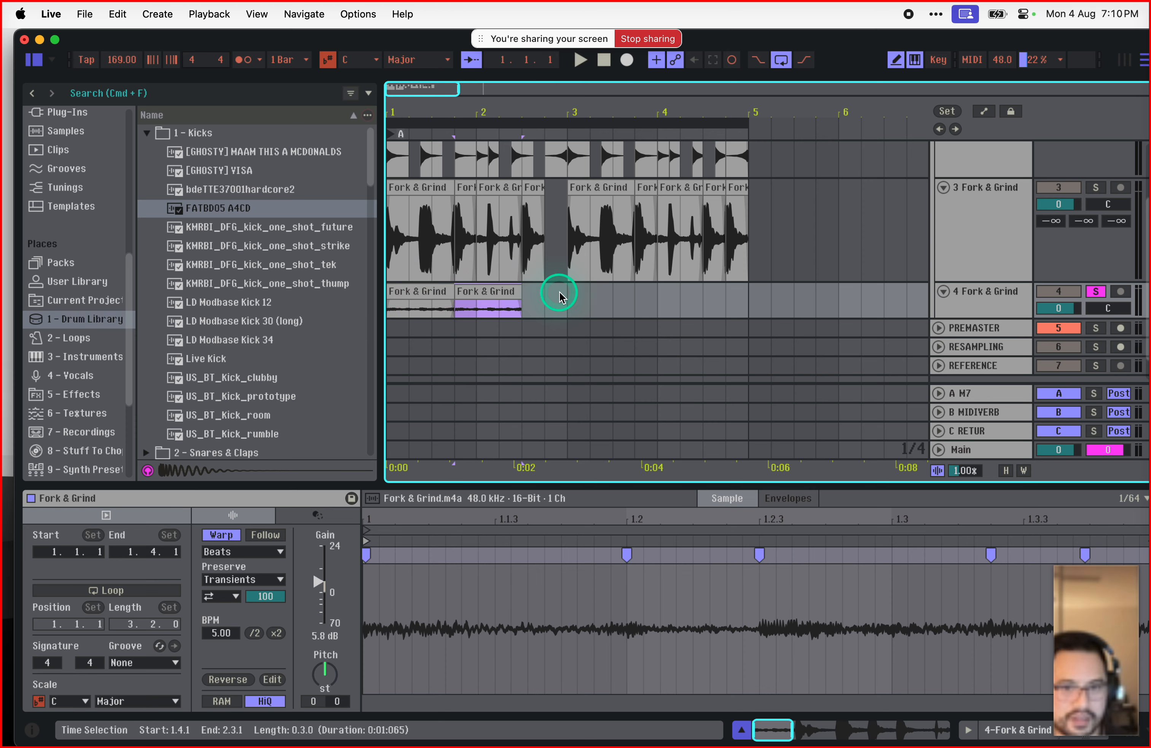
Step: Shorten the copied track 4 clip to one beat ending at 2.1.1 and play the transition into it
double_click(500, 293)
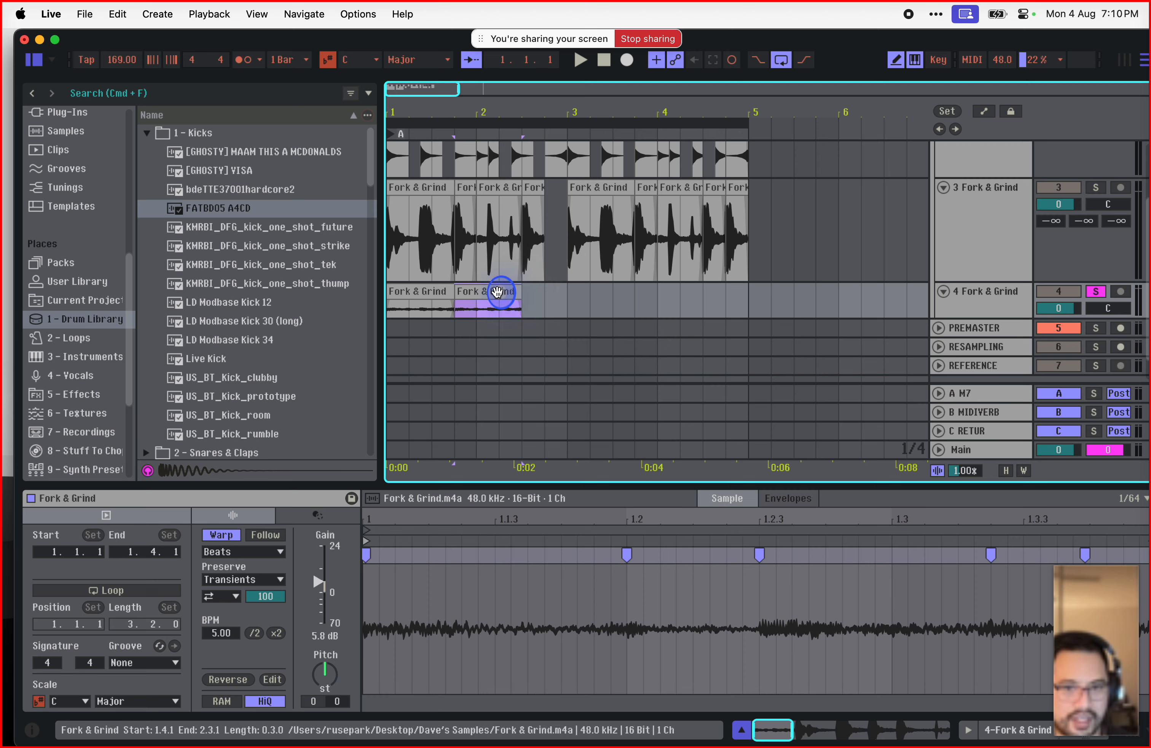
click(406, 291)
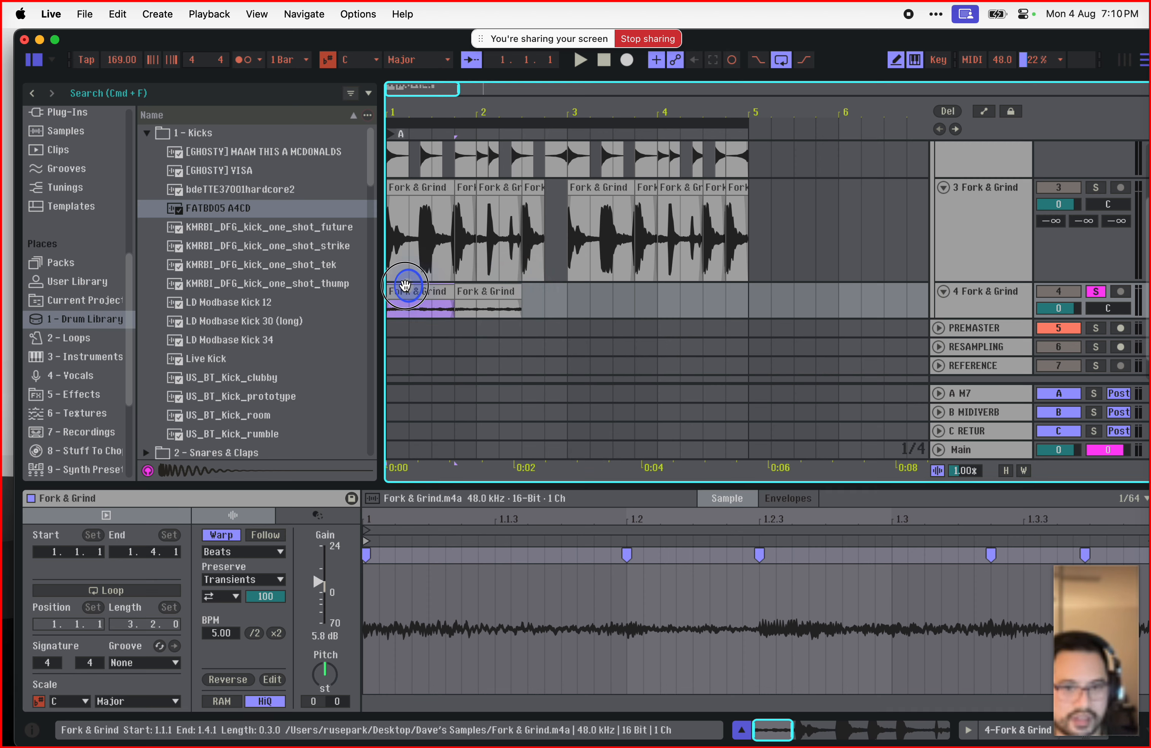
key(space)
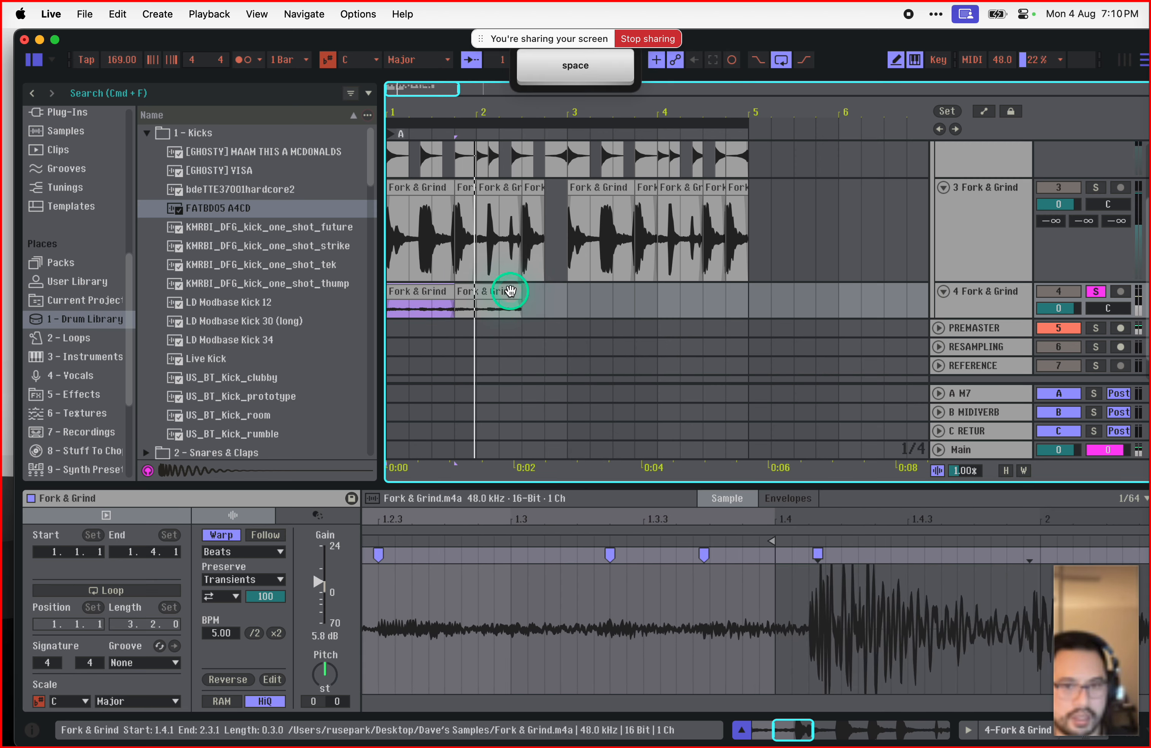
drag(510, 290, 465, 288)
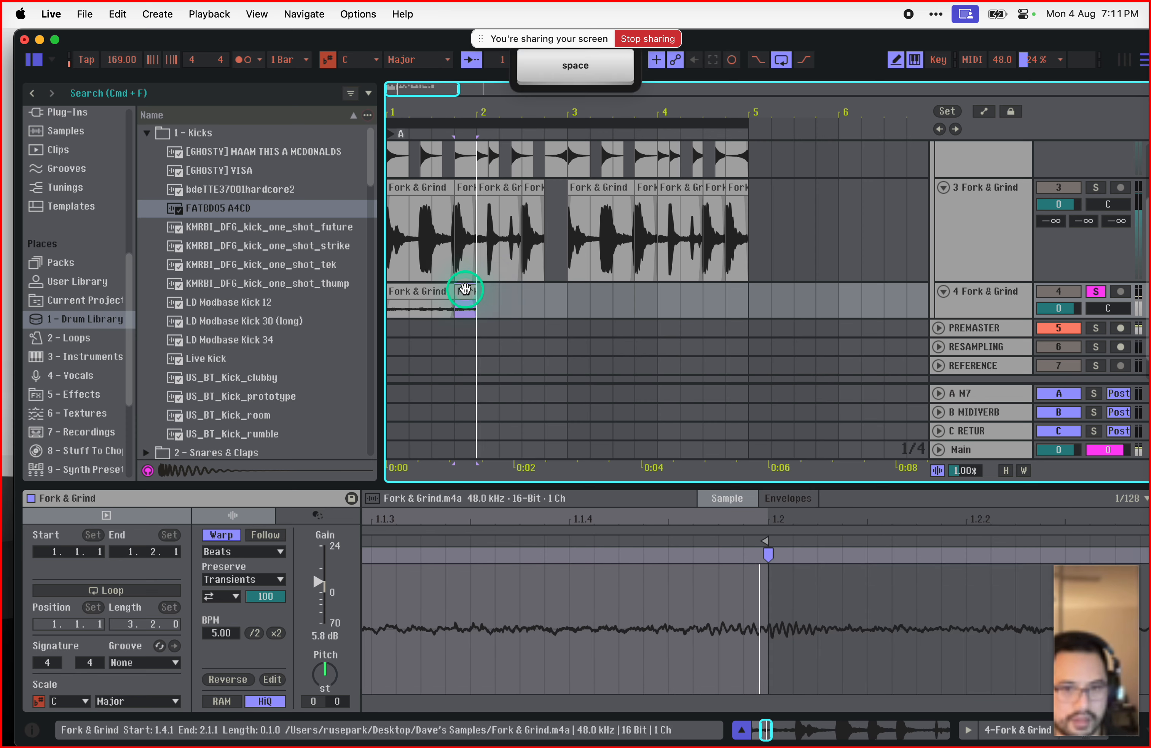
click(431, 305)
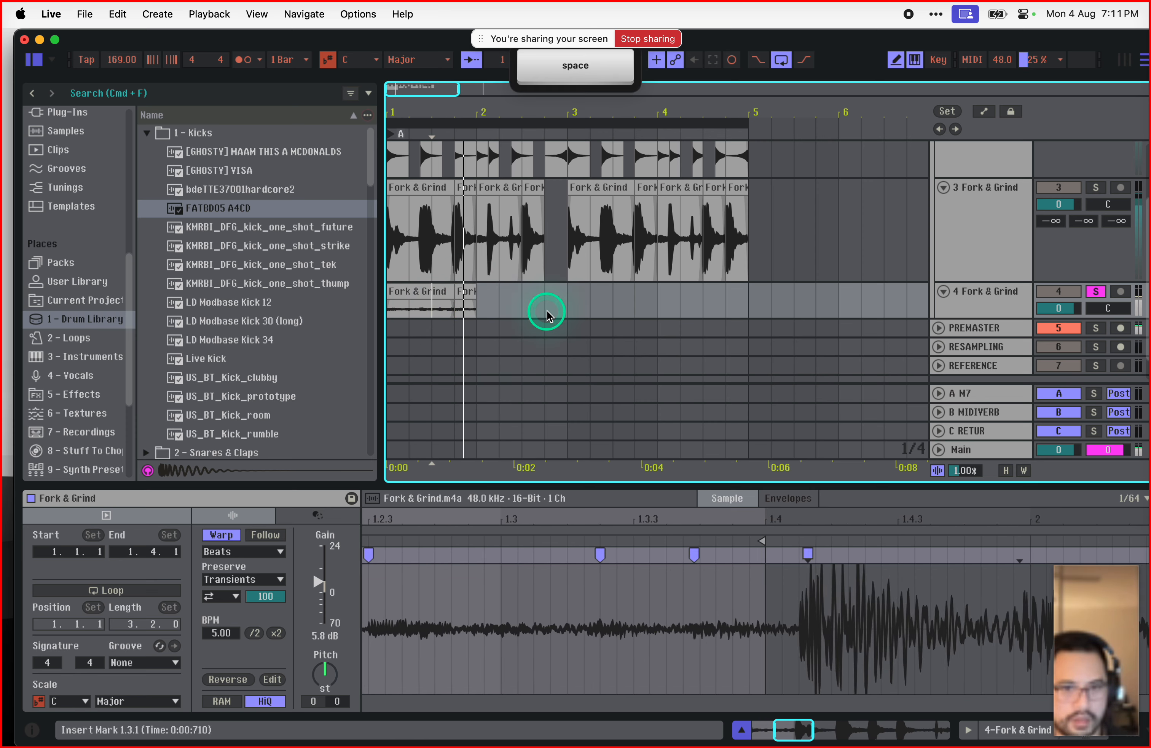
Step: Stretch the one-beat clip's opening by moving its warp marker at 1.2 to 1.3.1, then play it
double_click(468, 295)
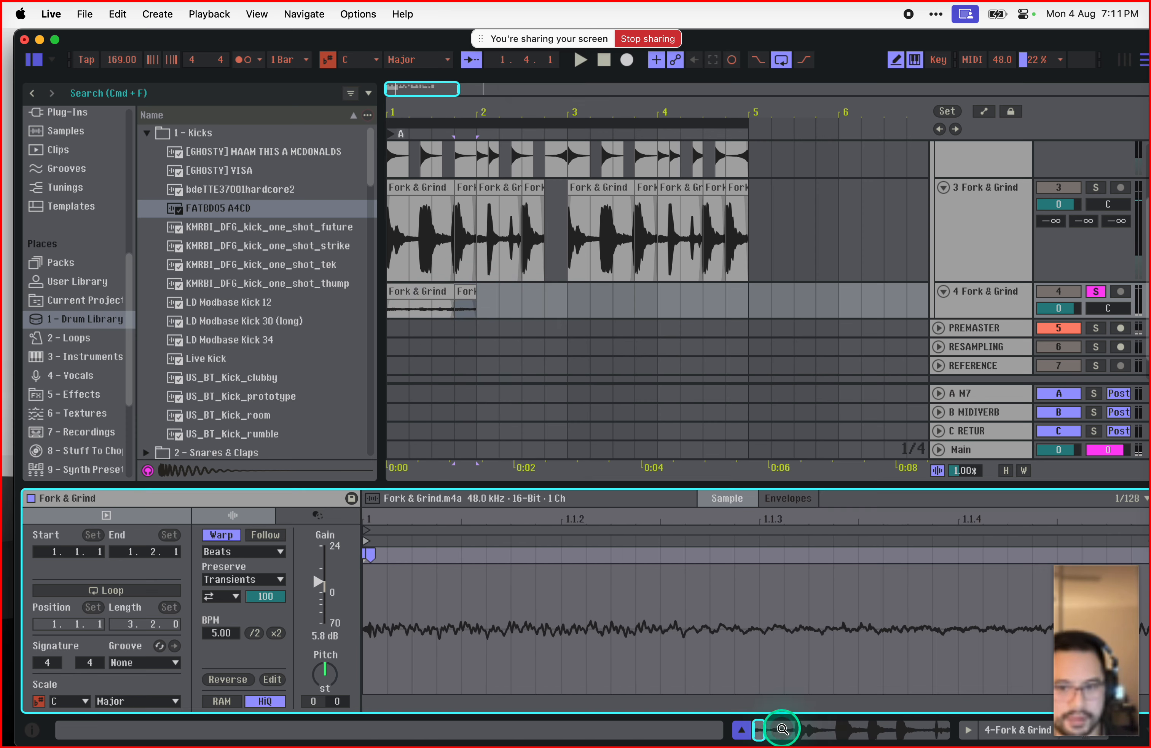
drag(764, 730, 763, 730)
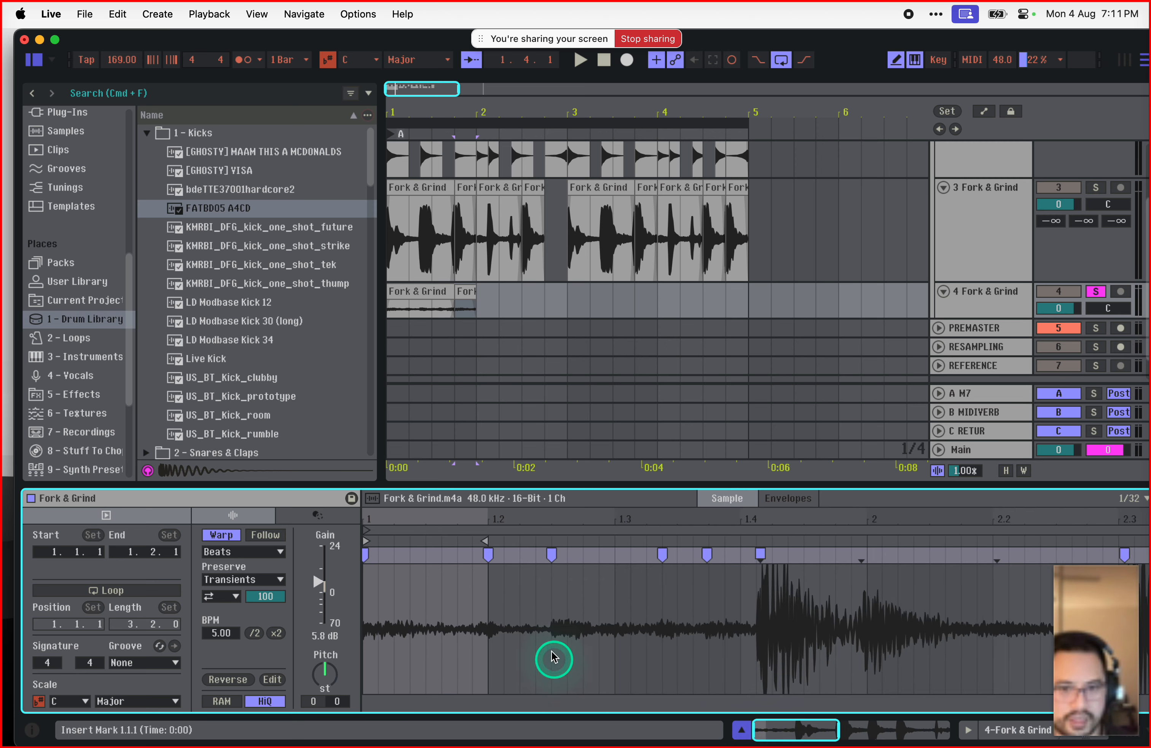
mouse_move(489, 551)
mouse_down()
mouse_move(570, 552)
mouse_move(453, 557)
mouse_move(555, 550)
mouse_up()
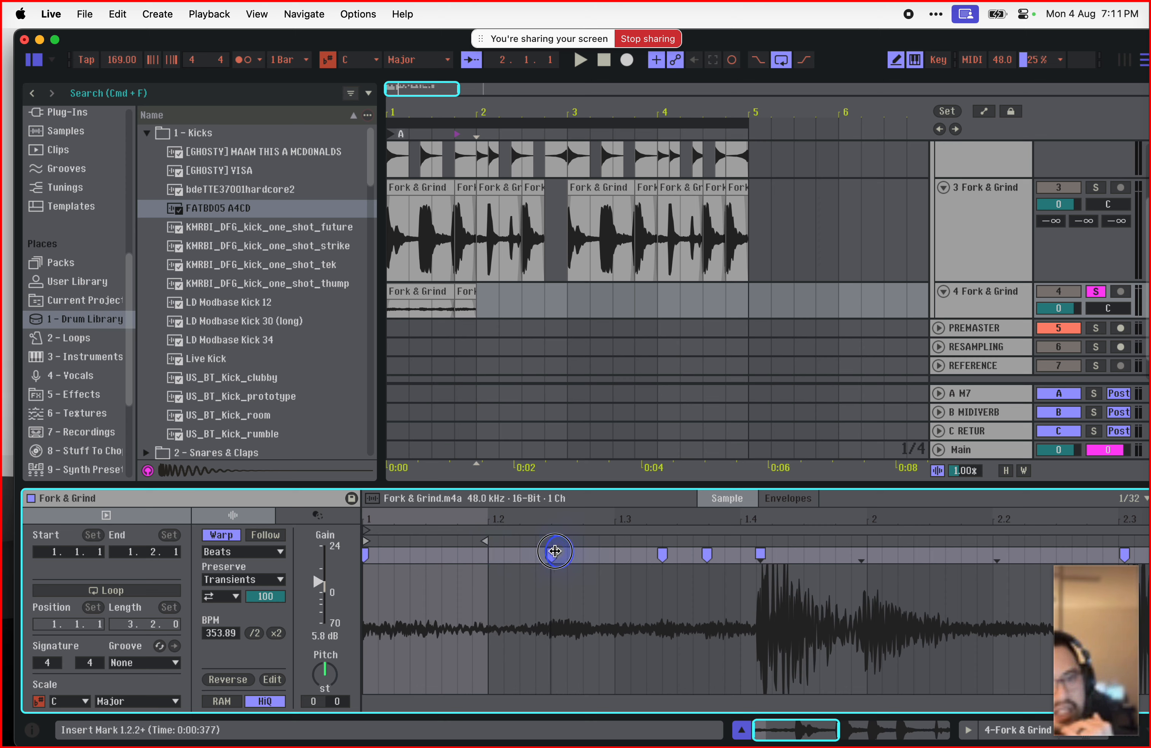
key(space)
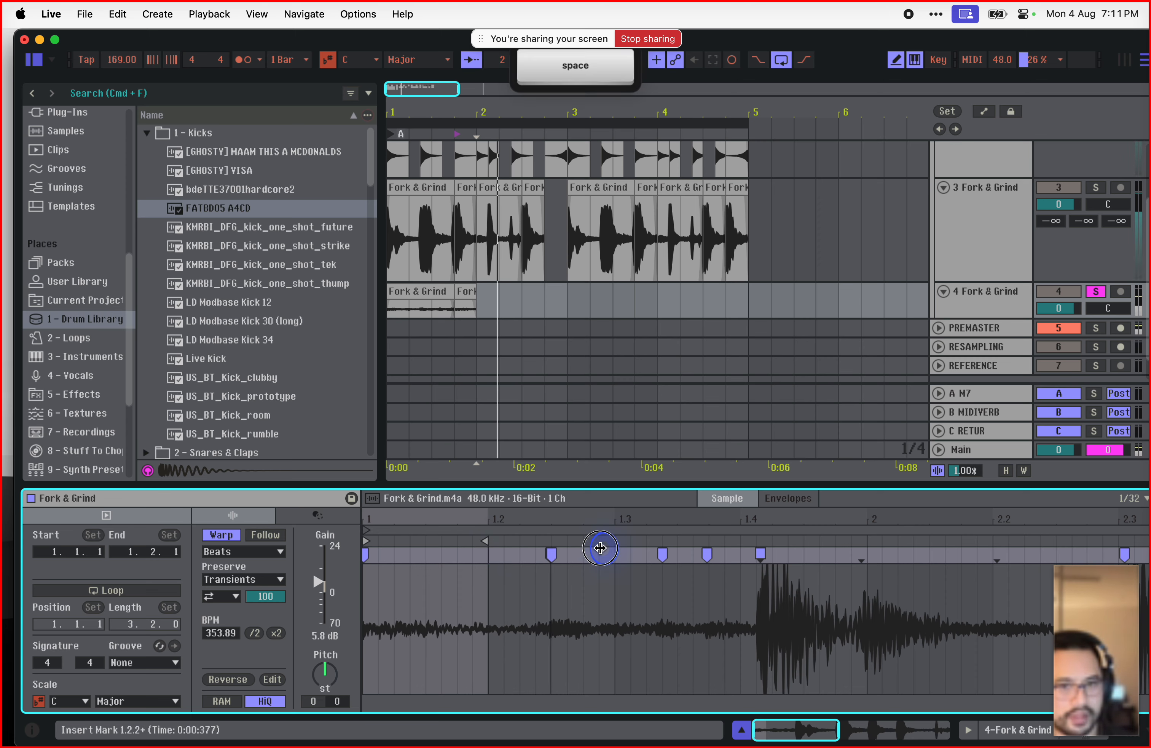
key(space)
mouse_move(548, 555)
mouse_down()
mouse_move(668, 550)
mouse_move(617, 567)
mouse_up()
double_click(558, 555)
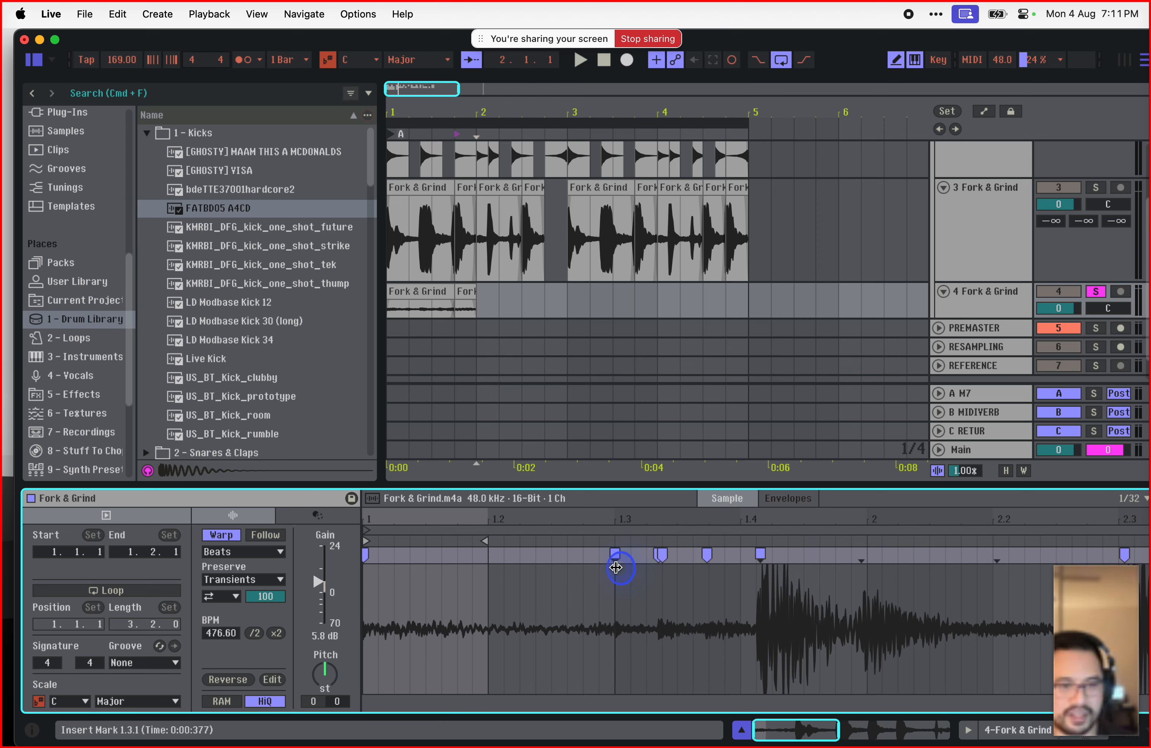
key(space)
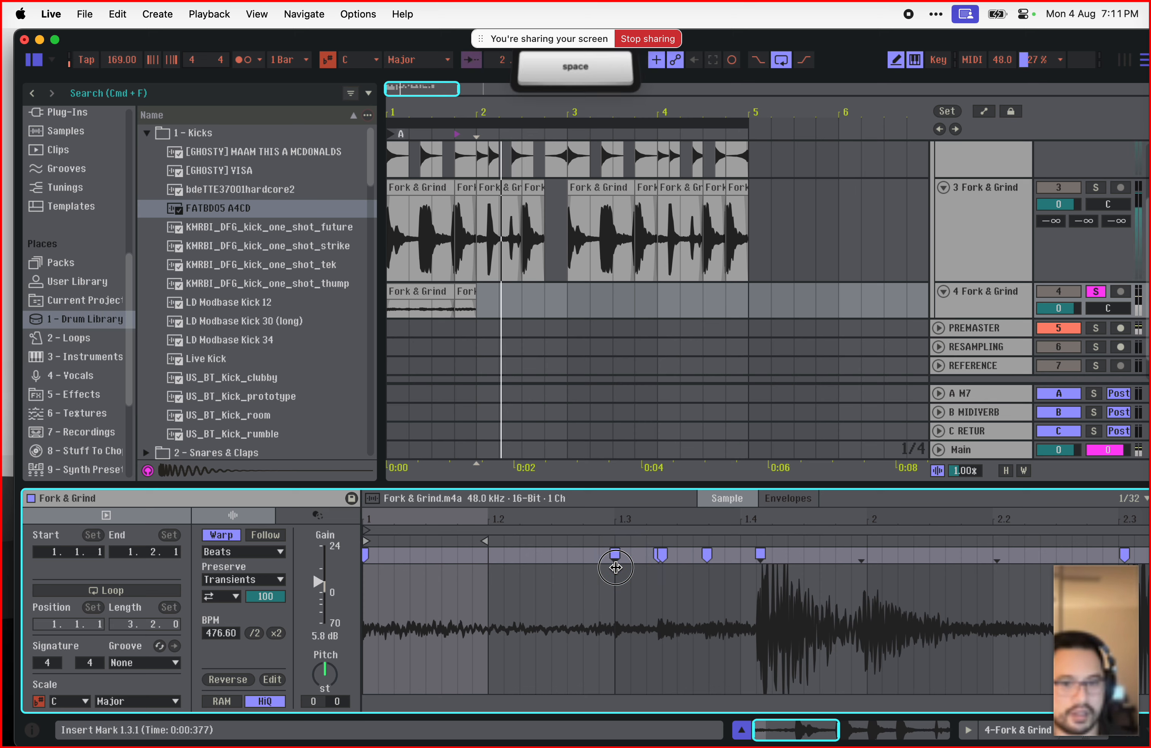
Step: Replay the transition between the two track 4 clips and check the one-beat clip's end
key(space)
key(space)
key(space)
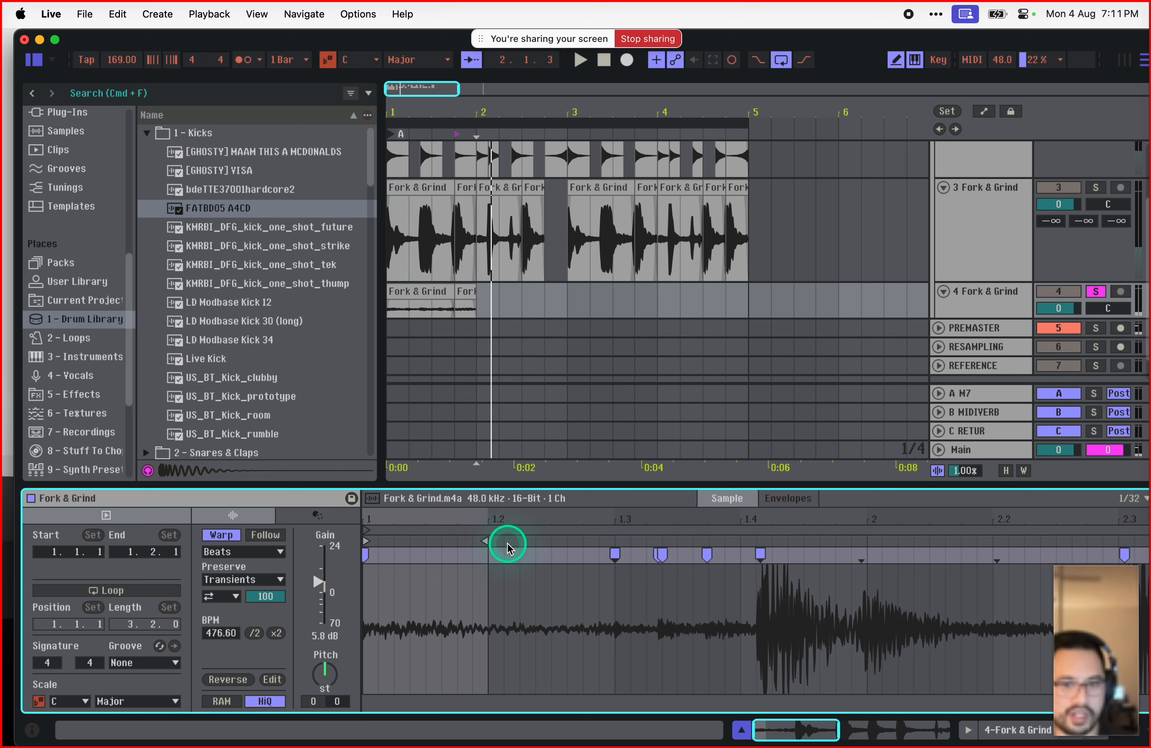
key(space)
mouse_move(484, 540)
mouse_down()
mouse_move(612, 540)
mouse_move(483, 540)
mouse_up()
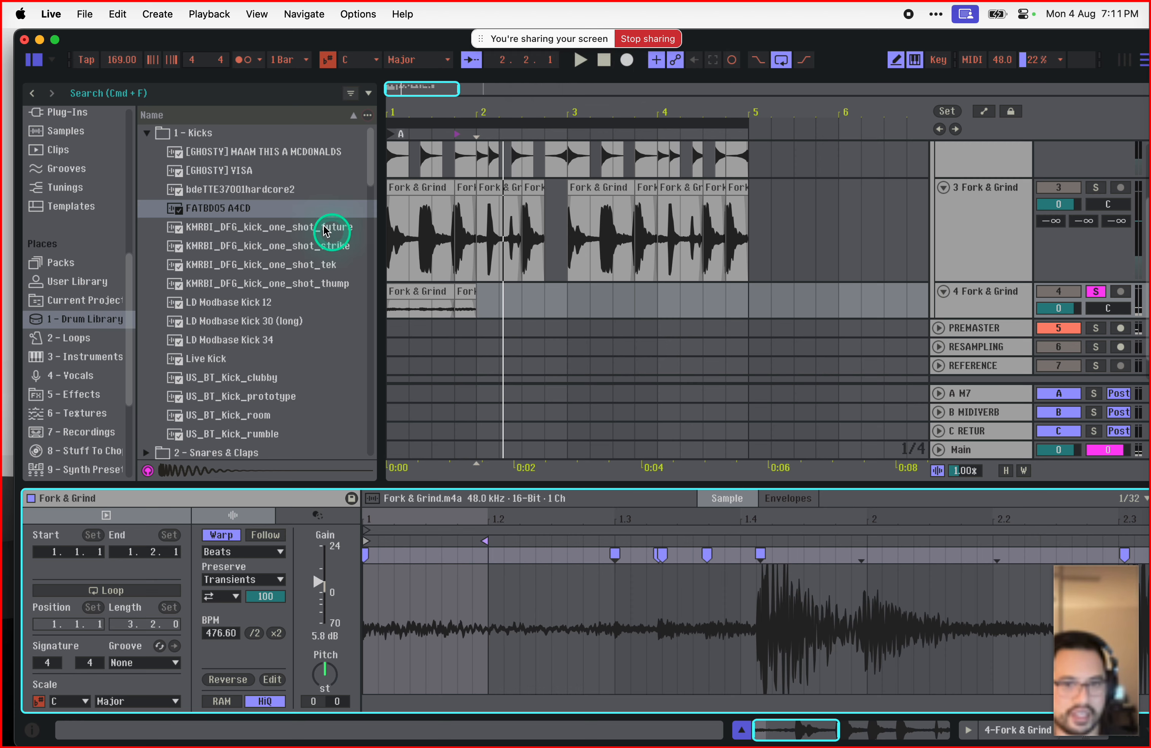
Step: Duplicate the two track 4 Fork & Grind clips together three times to fill four bars up to 5.1.1
click(413, 283)
super+click(463, 286)
key(super+d)
key(super+d)
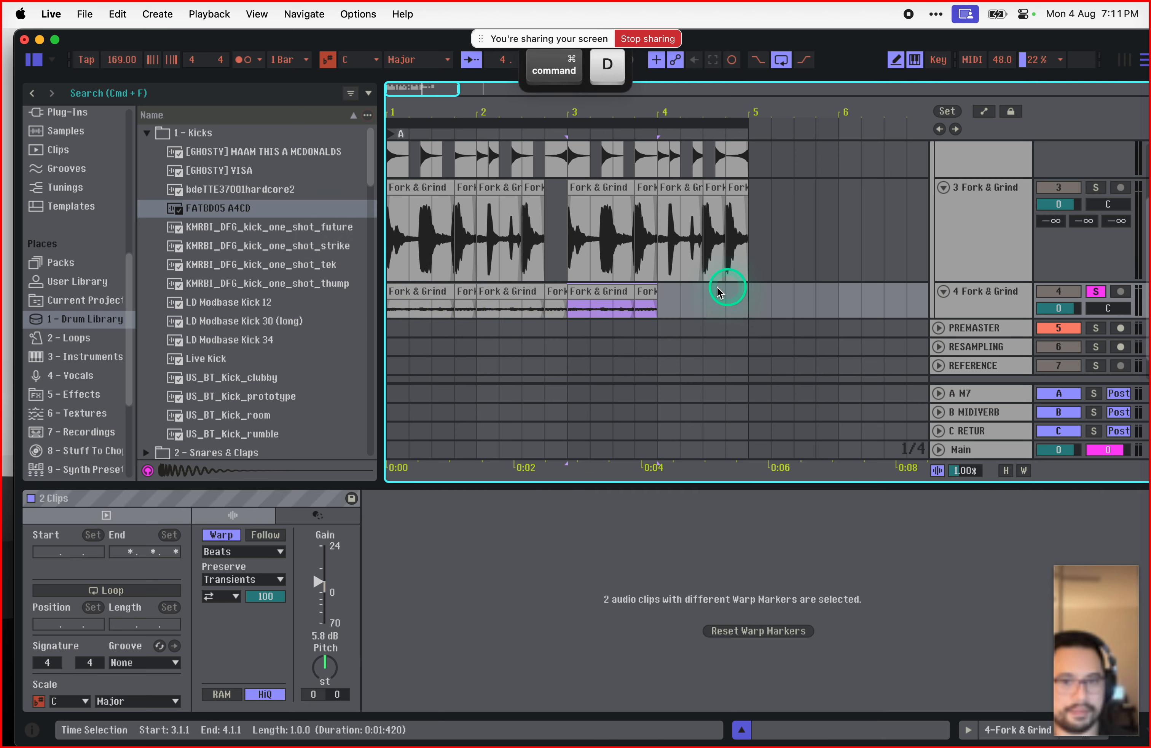
key(super+d)
Step: Play the four-bar track 4 pattern from the start, solo track 3 alongside it and listen to both
click(402, 291)
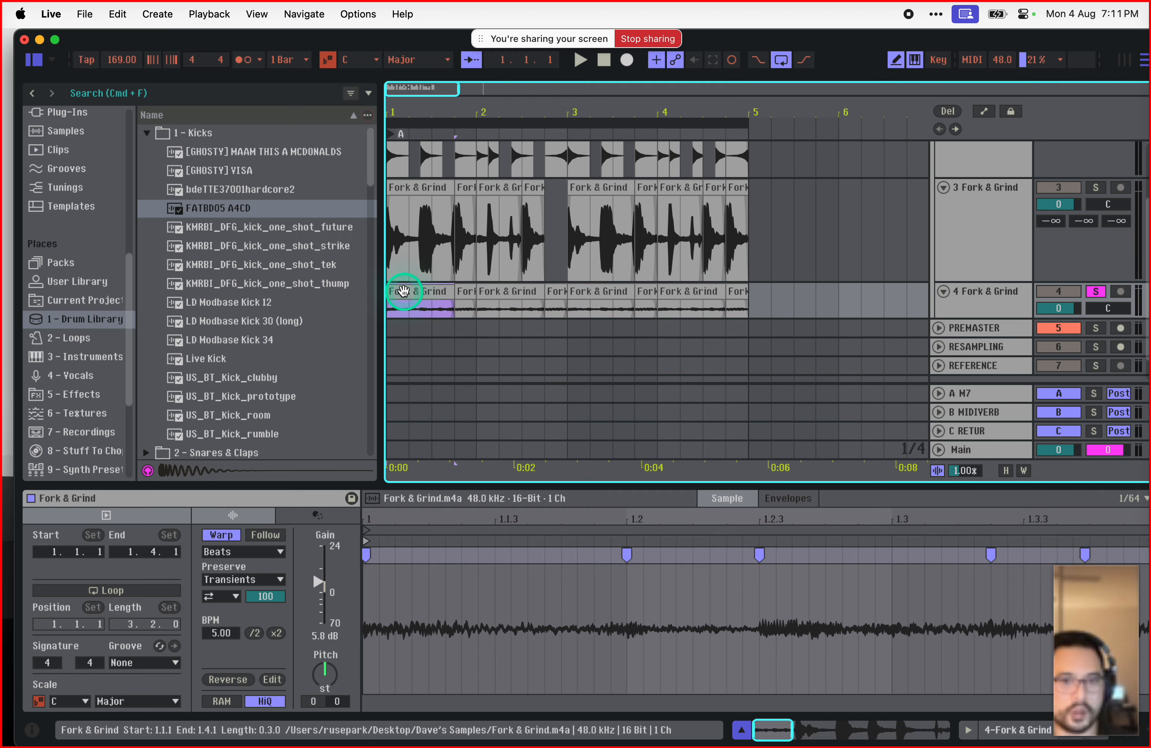
key(space)
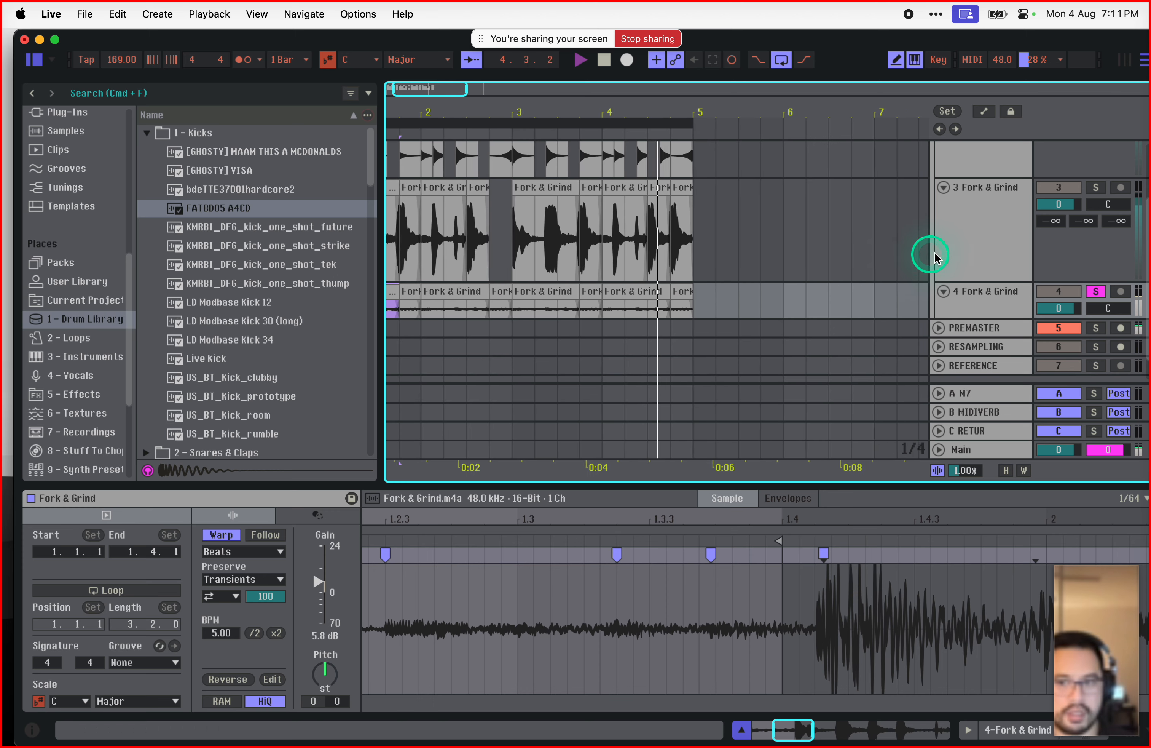
key(space)
click(1095, 187)
key(space)
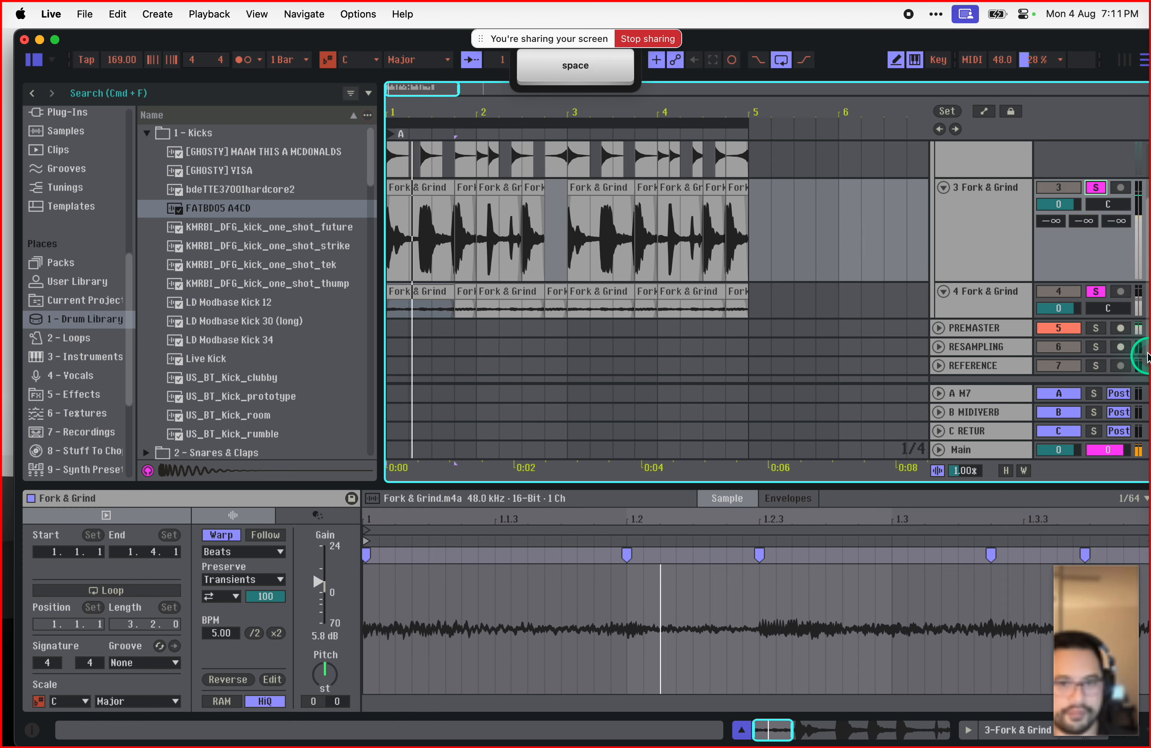
key(space)
Step: Lower the gain of all nine track 3 clips to -3.7 dB while playing the pattern
drag(794, 243, 455, 236)
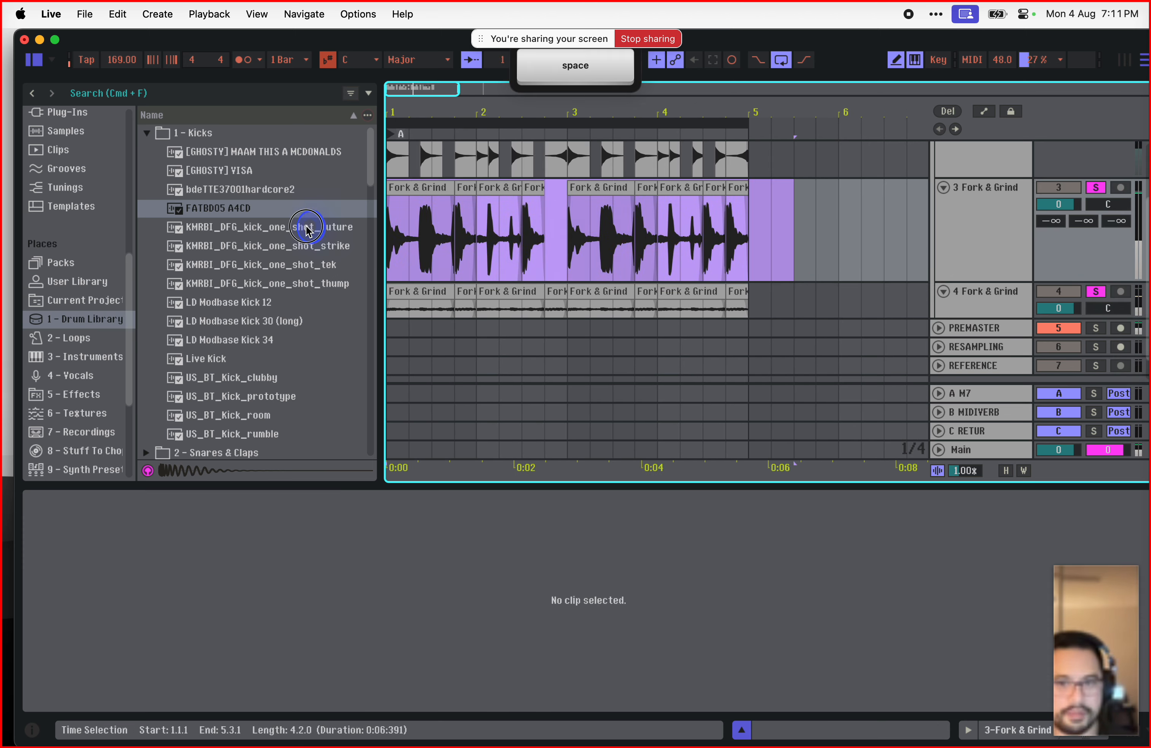
drag(329, 582, 319, 597)
key(space)
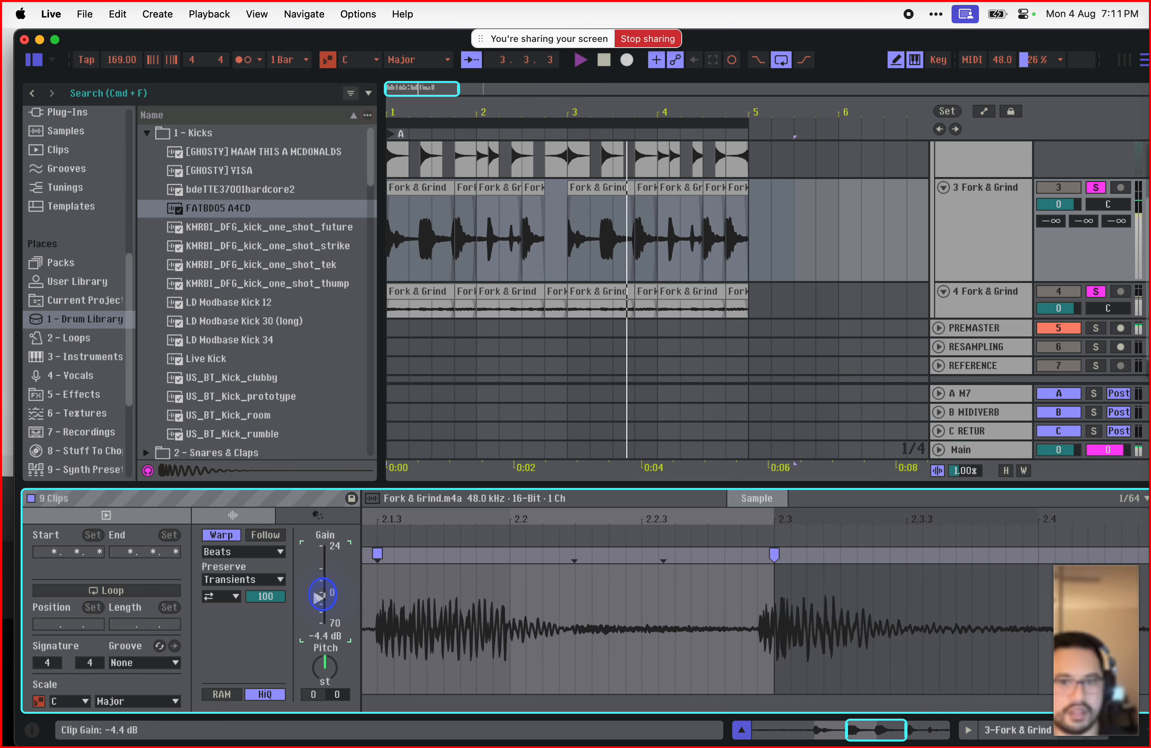
drag(319, 596, 319, 593)
scroll(943, 226, up, 4)
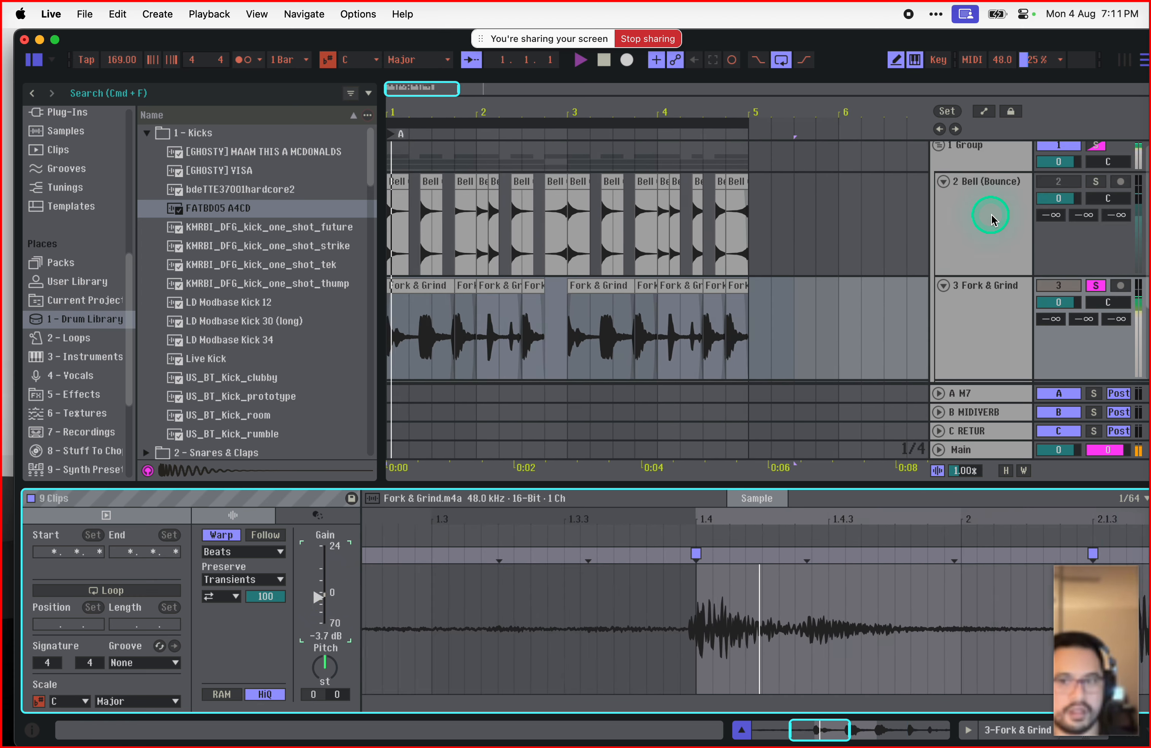
scroll(994, 222, down, 4)
key(space)
Step: Raise the gain of all eight track 4 clips to 11.2 dB while playing the pattern
drag(743, 275, 232, 272)
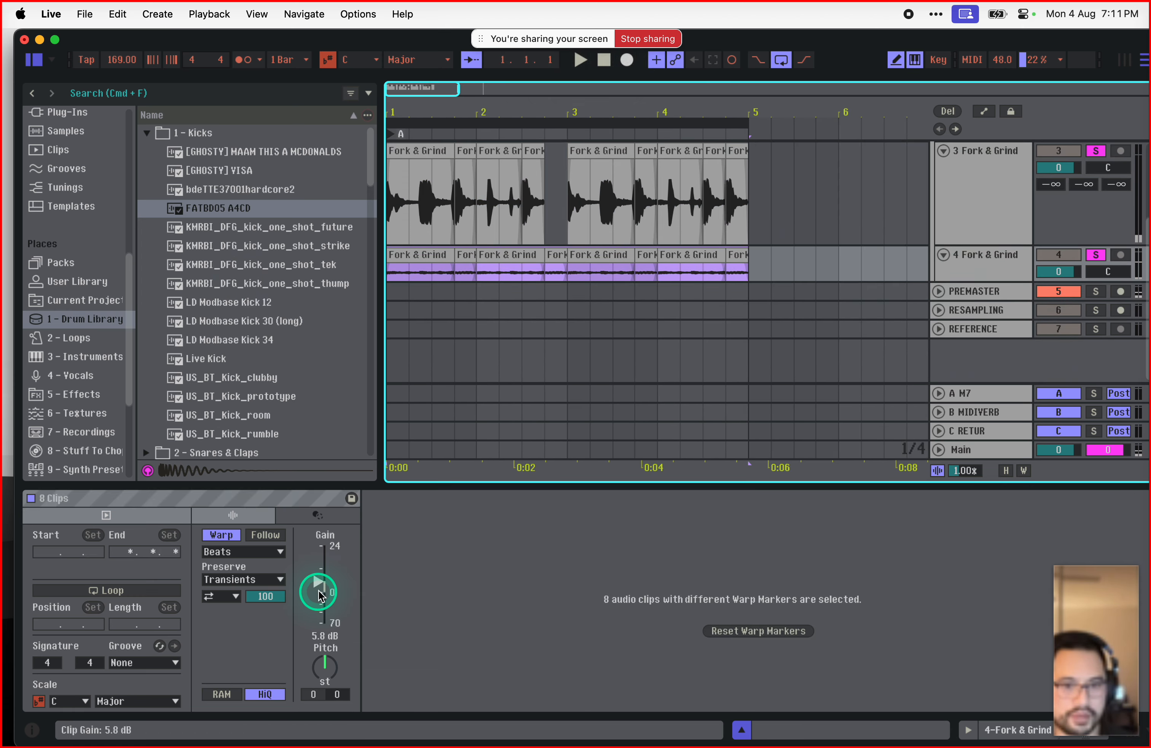
drag(318, 591, 318, 587)
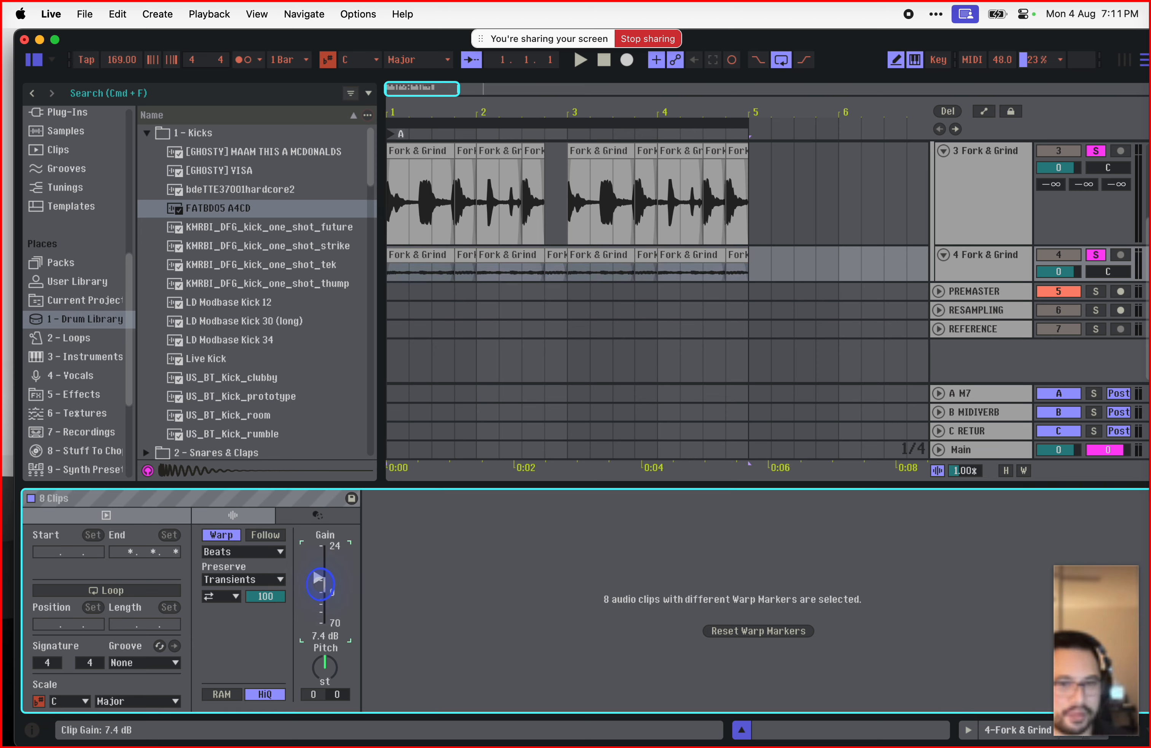
key(space)
drag(318, 579, 318, 577)
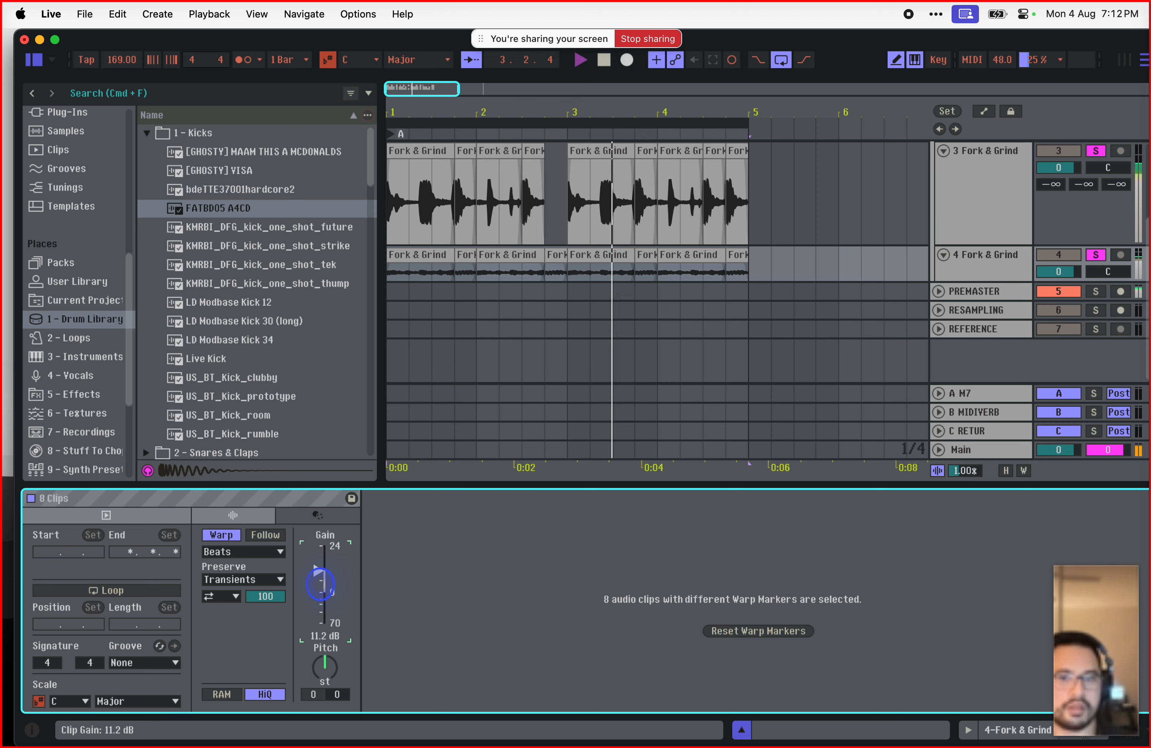
drag(319, 578, 319, 578)
key(space)
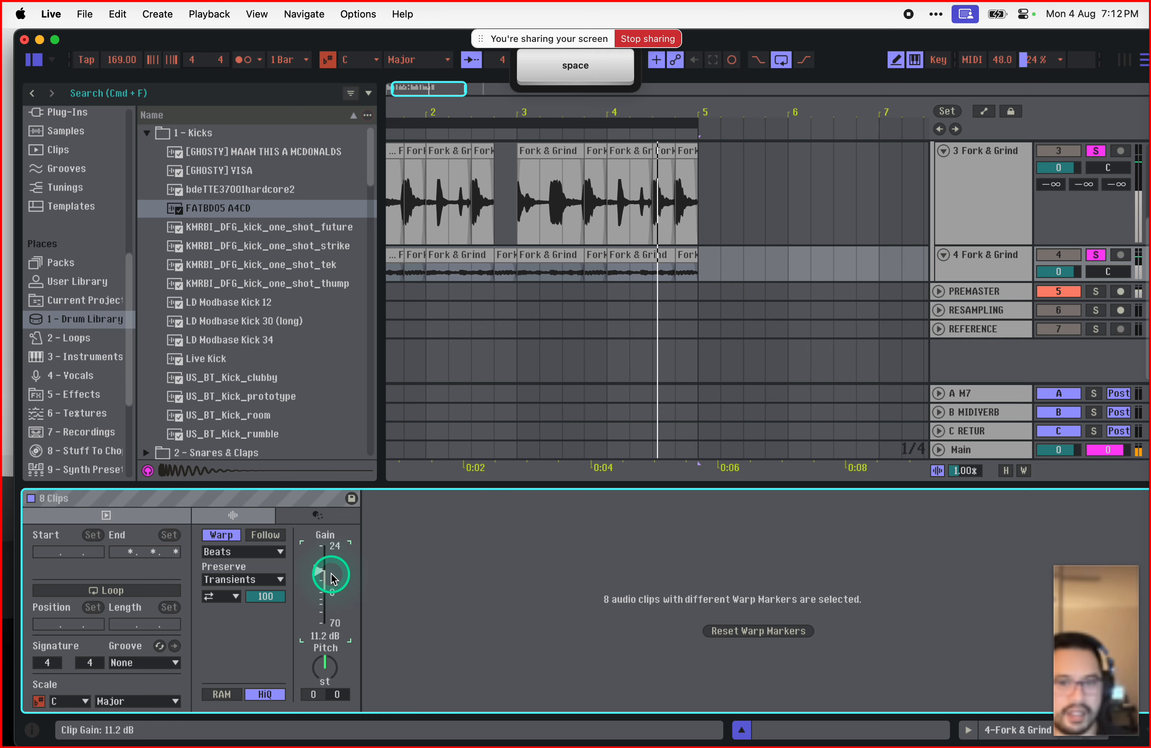
Step: Play the track 4 clip starting at 4.1.1 and examine its warp markers
click(663, 247)
key(space)
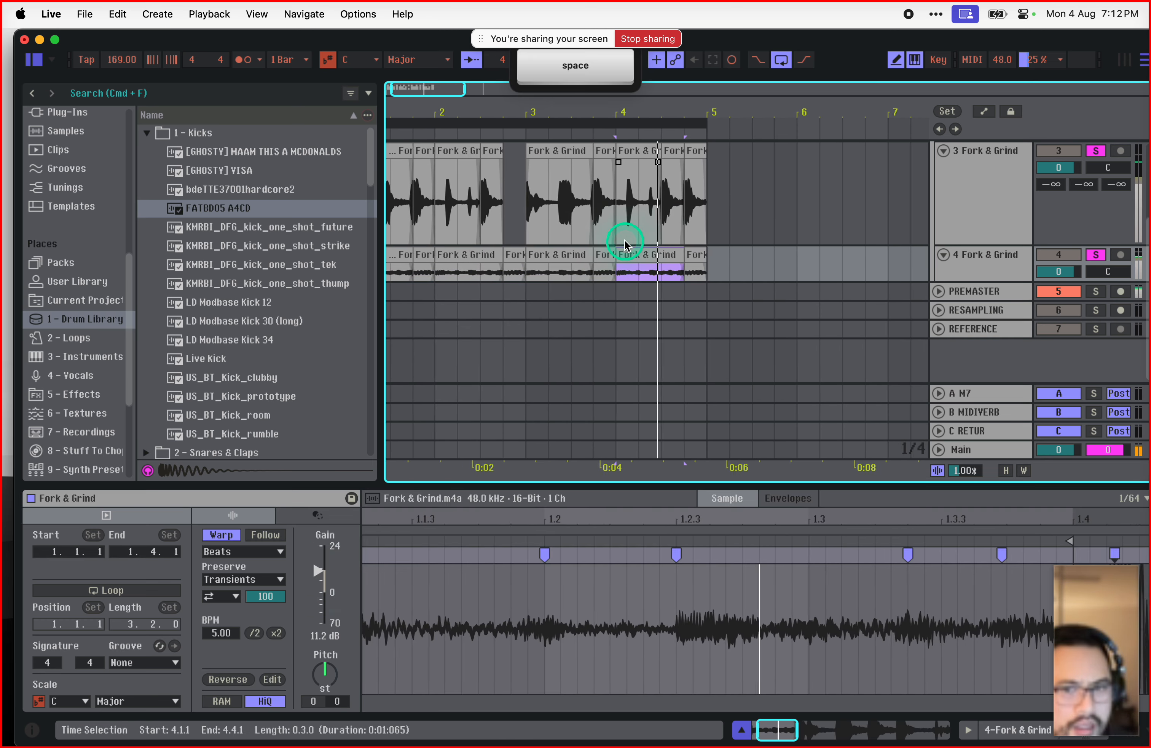
key(space)
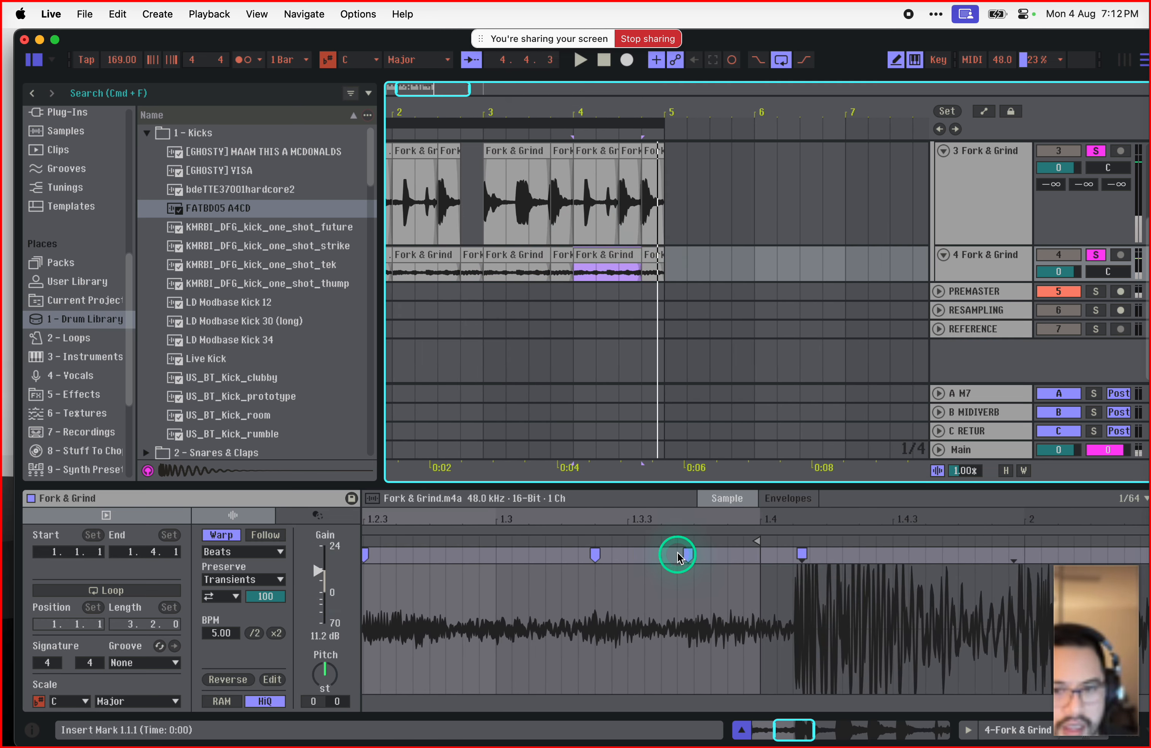
drag(792, 723, 771, 724)
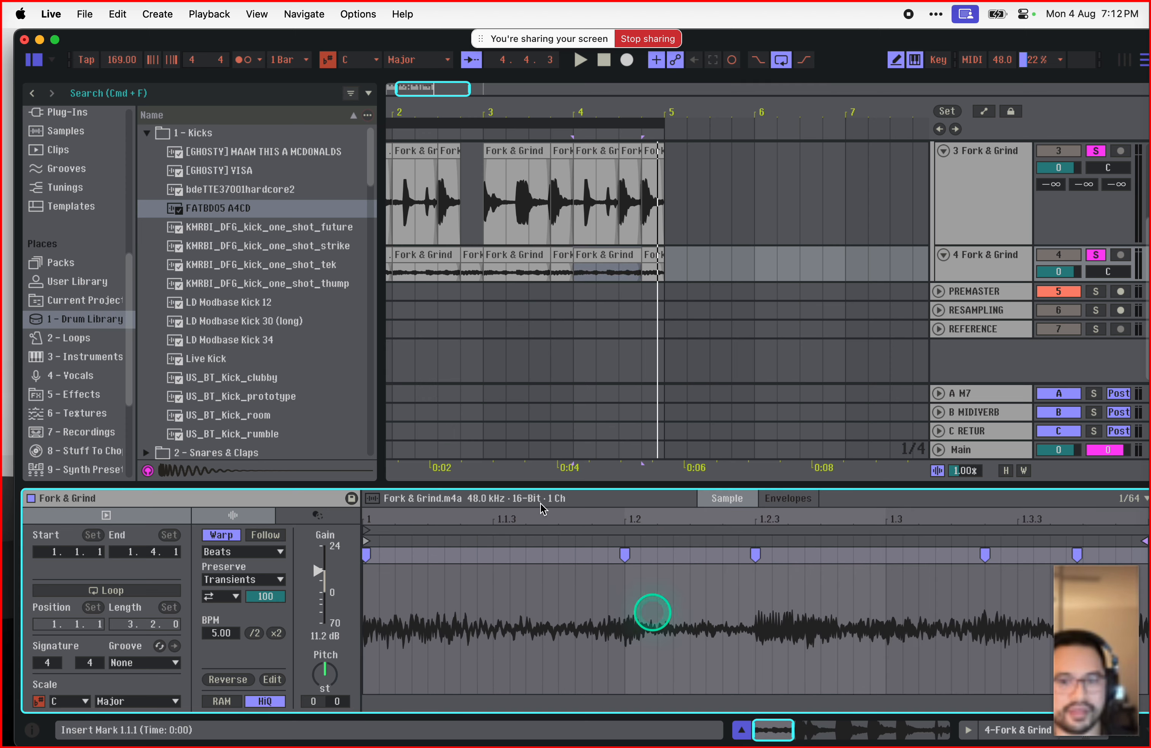
click(417, 92)
drag(417, 90, 417, 73)
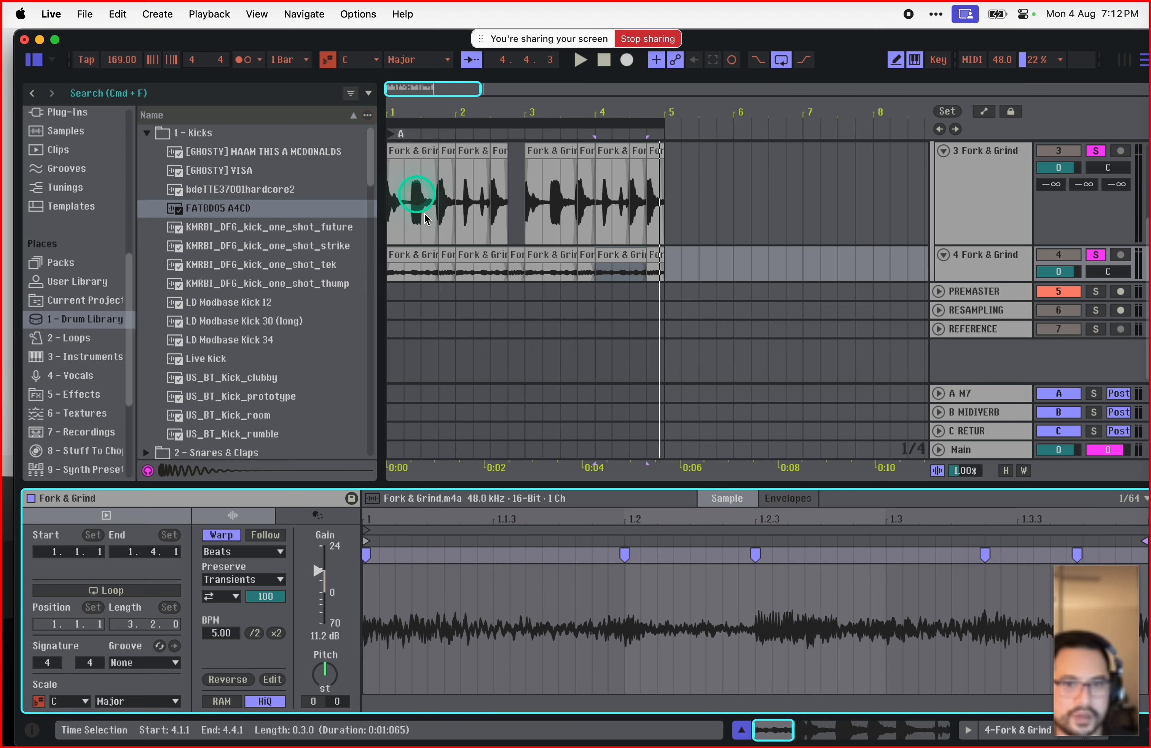
Step: Move the last warp marker before 1.4 in the first track 4 clip onto 1.4.1, checking it by playback
click(418, 256)
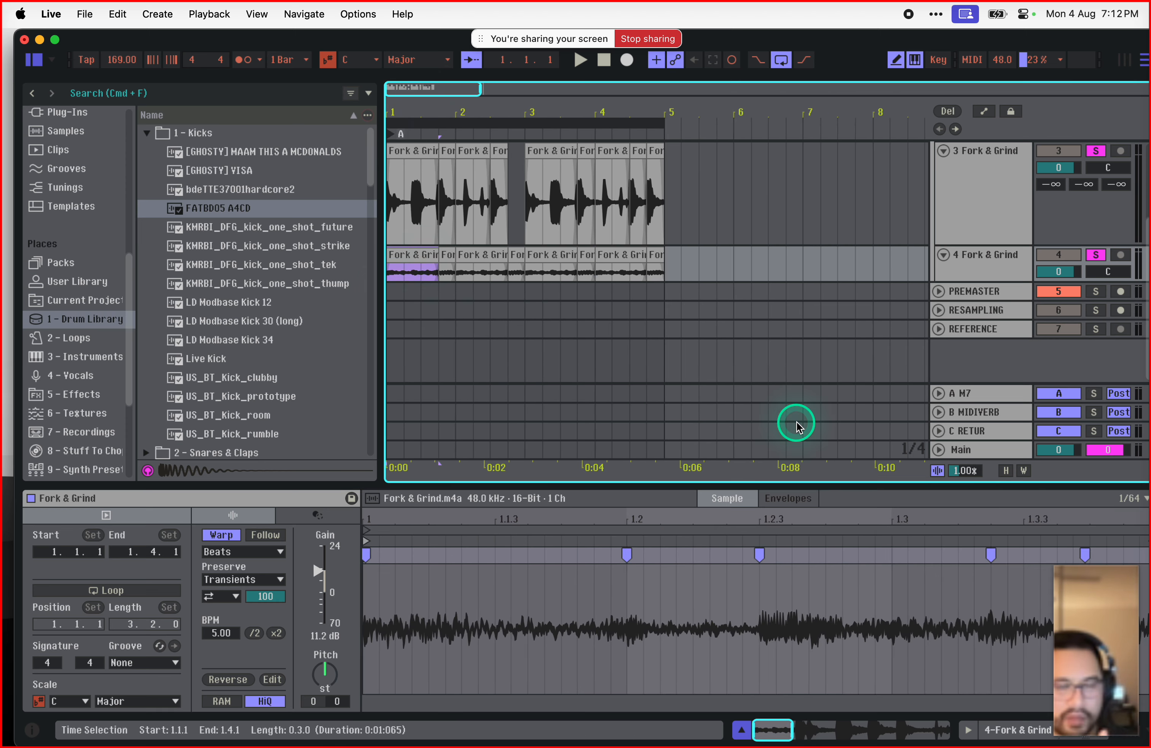
click(784, 580)
drag(772, 729, 789, 730)
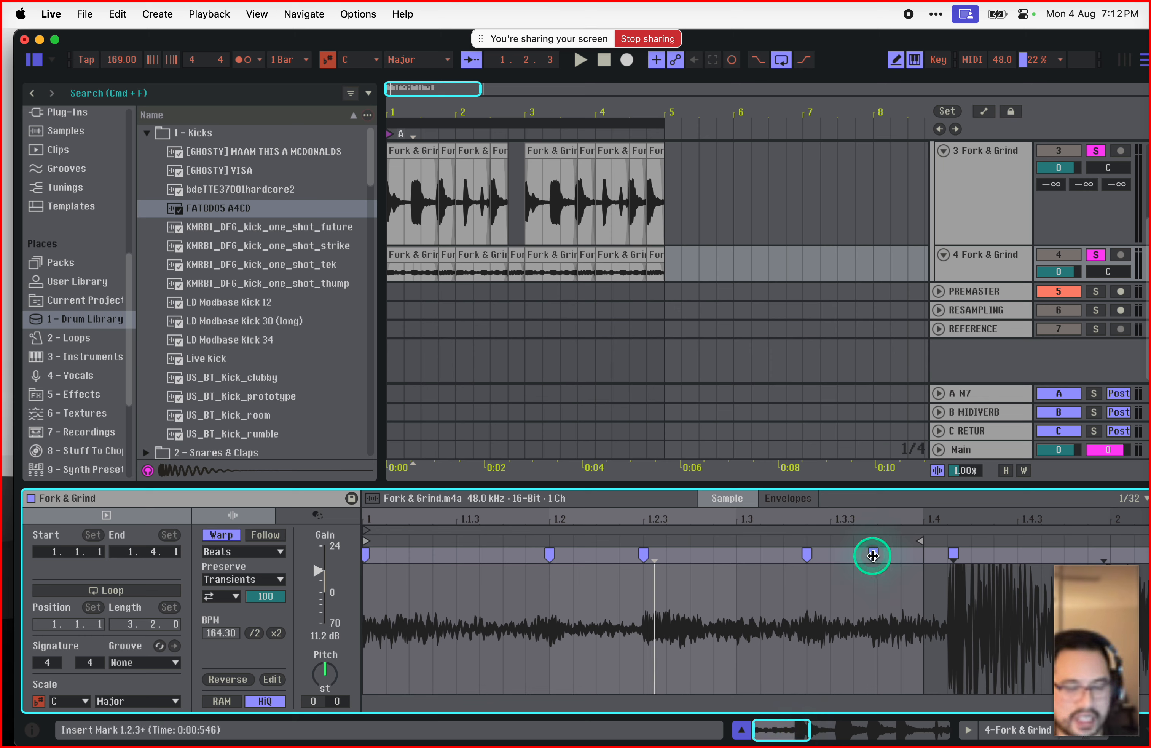
click(431, 257)
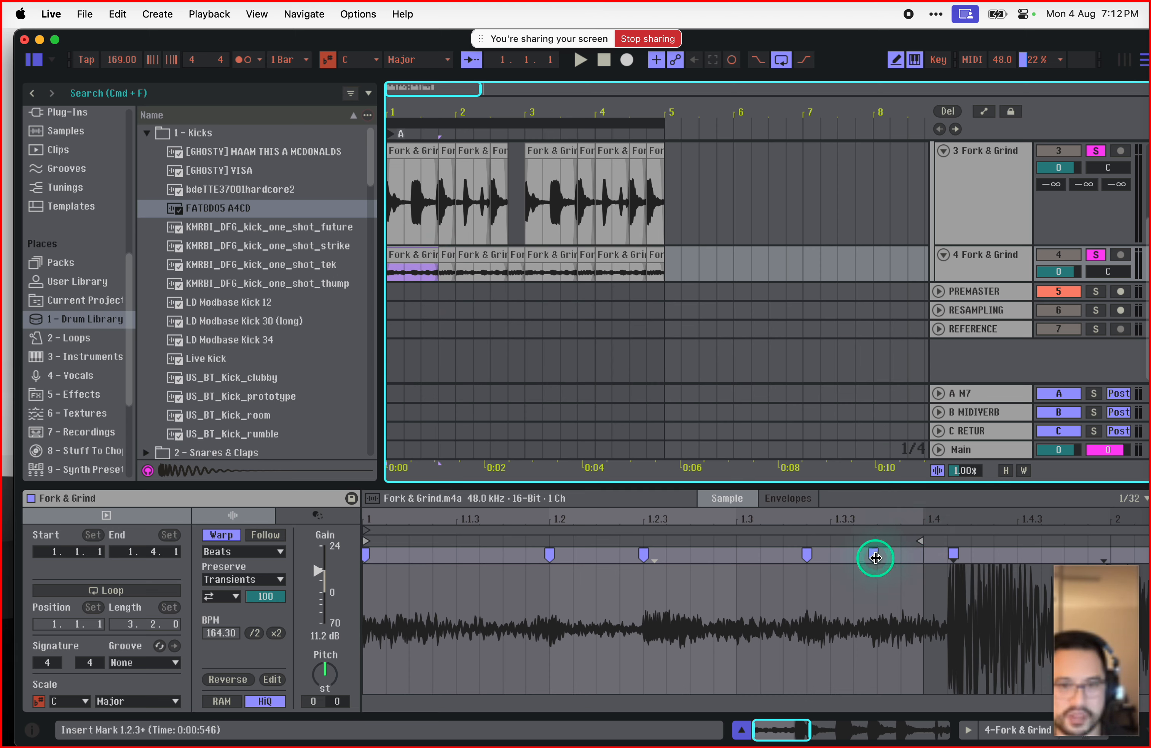
key(space)
mouse_move(875, 557)
mouse_down()
mouse_move(930, 556)
mouse_move(917, 557)
mouse_up()
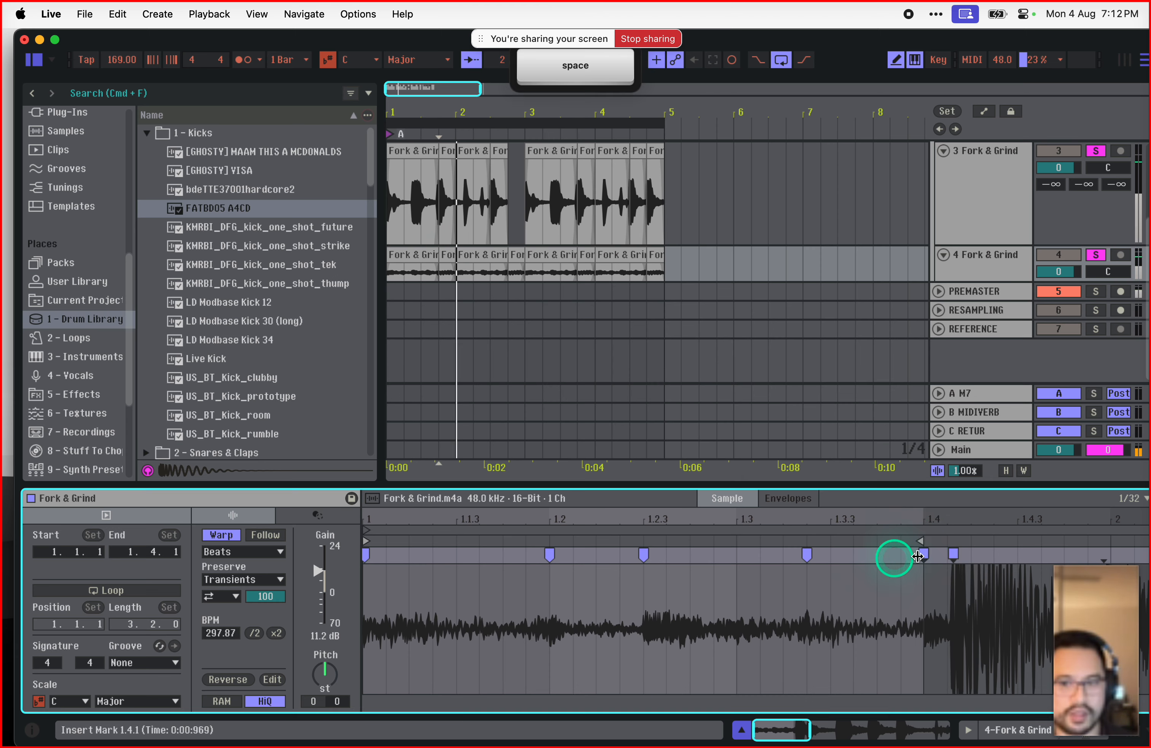
key(cmd+z)
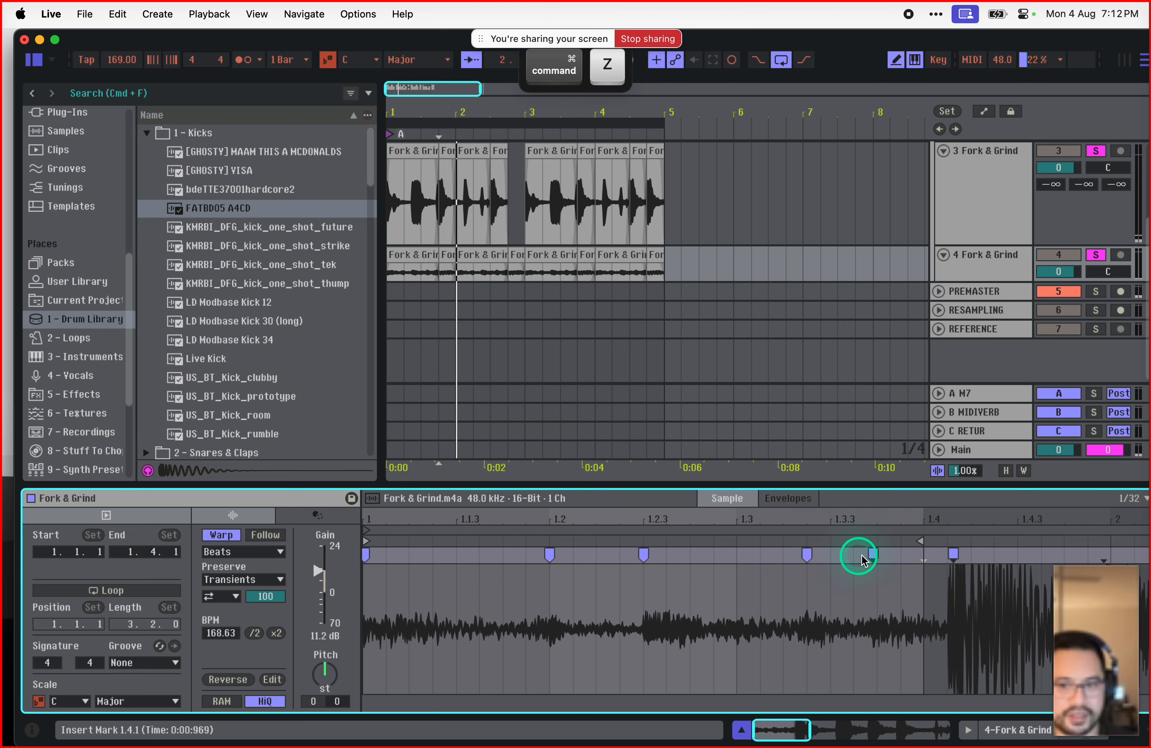
drag(872, 554, 921, 548)
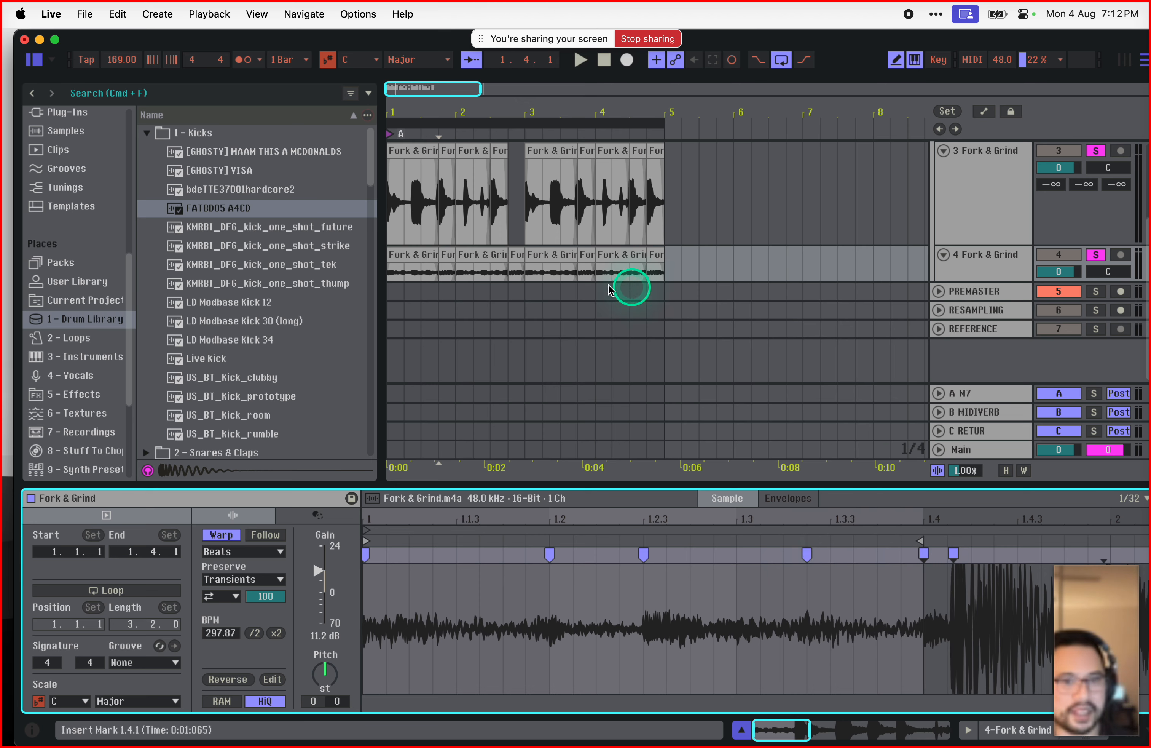
Step: Duplicate the first bar's two track 4 clips over the following bars, replacing the older copies
click(411, 257)
shift+click(455, 256)
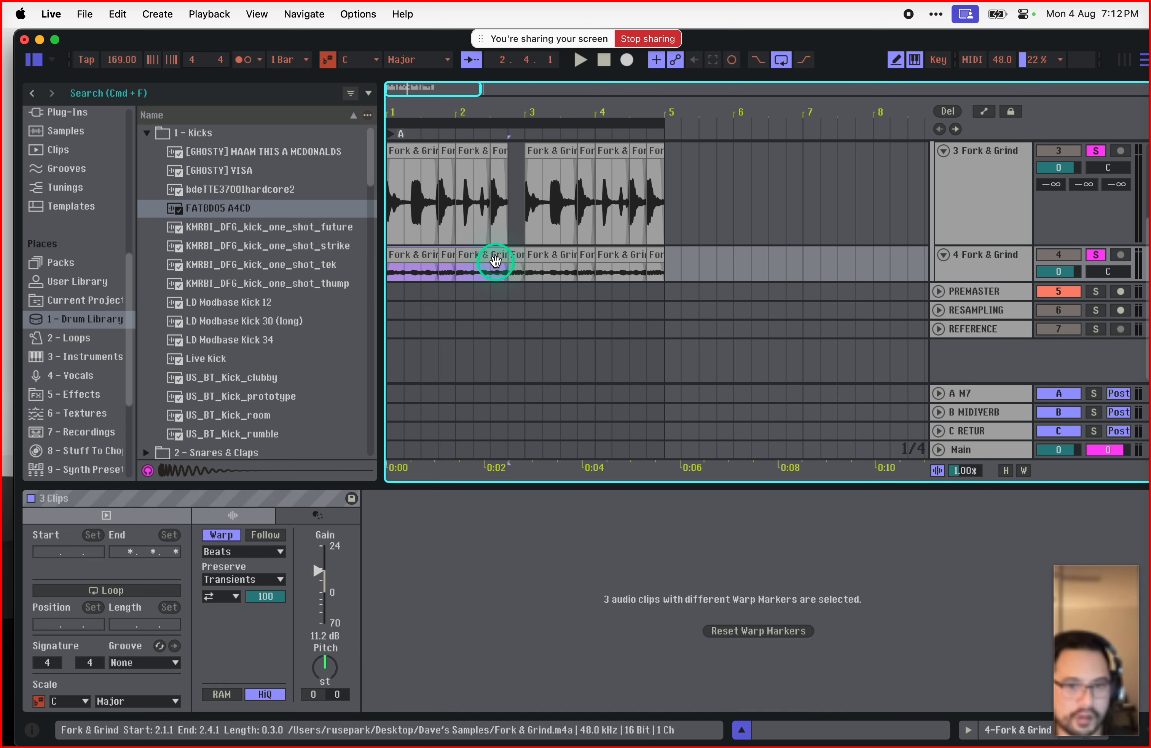
click(444, 255)
shift+click(399, 256)
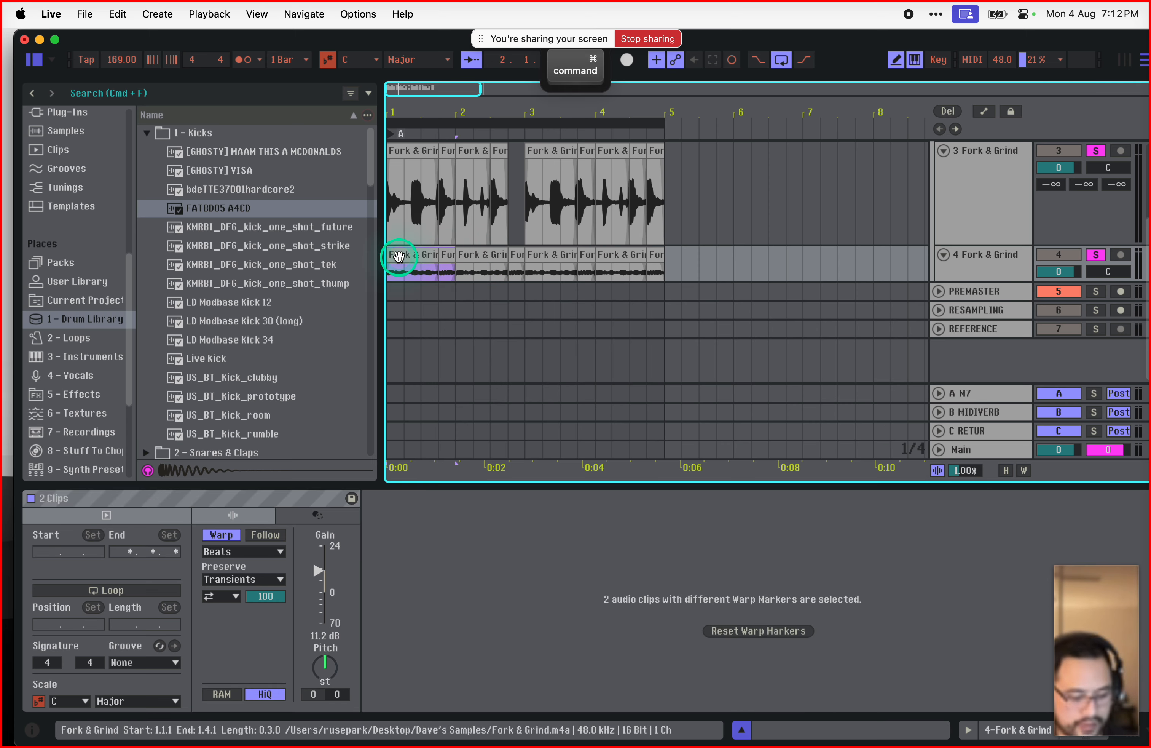
key(super+d)
Step: Play the pattern from the start and take track 3 out of solo to hear track 4 alone
click(399, 256)
key(space)
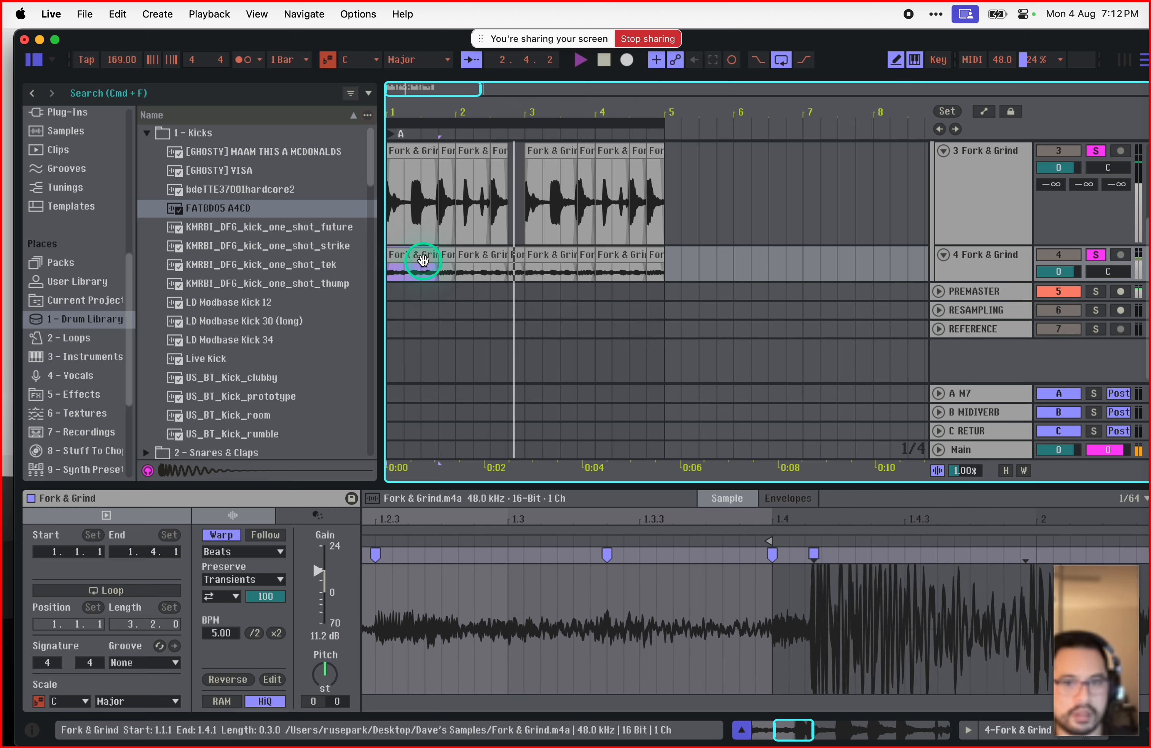
super+click(1095, 151)
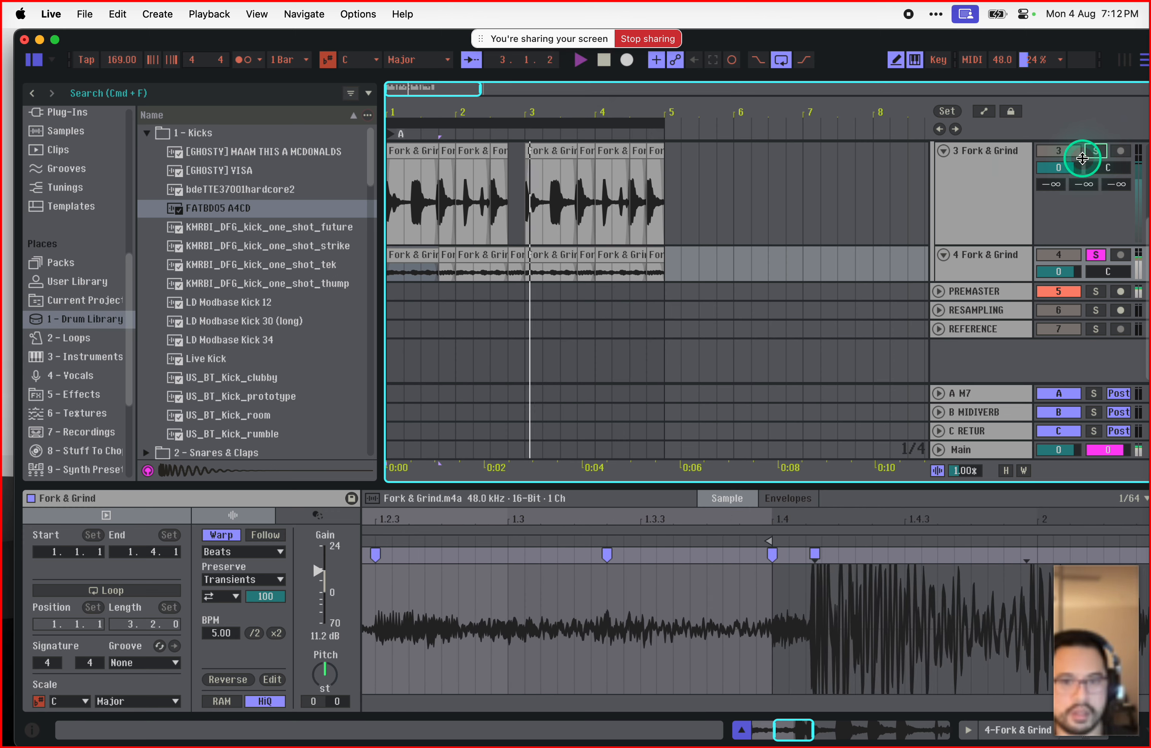
key(space)
Step: Split the track 4 clip at 3.3.1 and copy its one-beat second part to 4.3.1
click(560, 275)
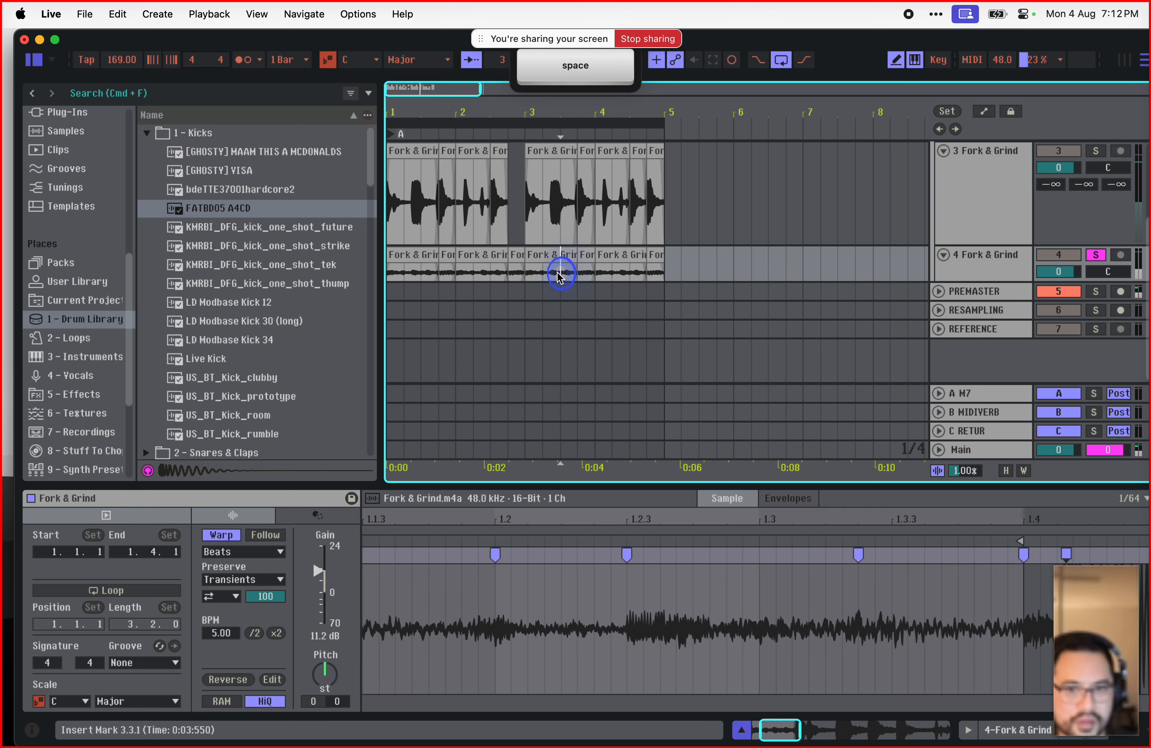
key(space)
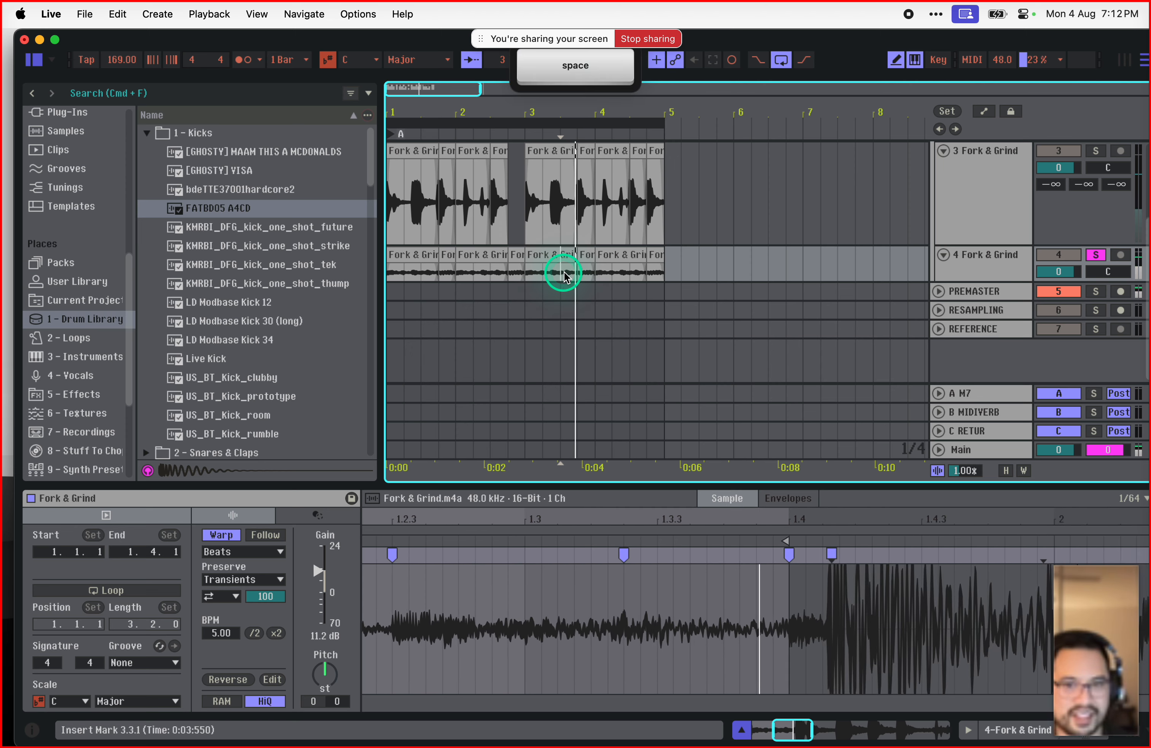
click(572, 270)
key(cmd+e)
alt+click(569, 252)
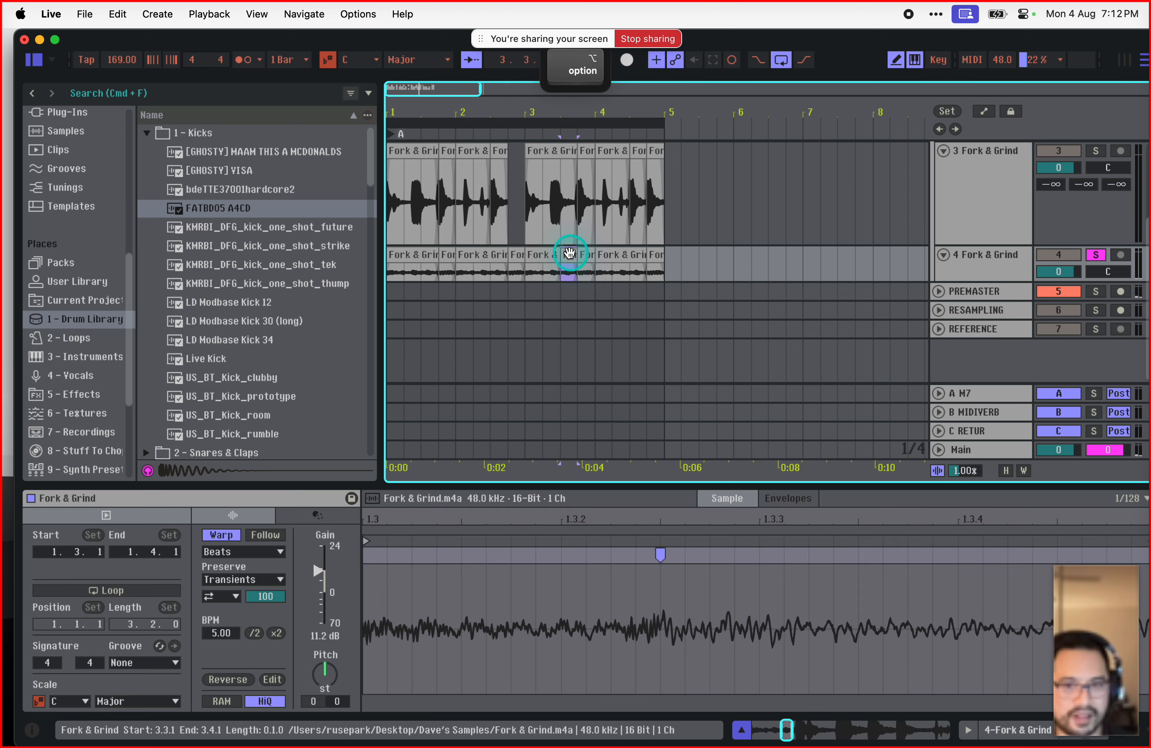
drag(570, 254, 641, 259)
Step: Play bar 4 of track 4 from 4.1.1 to hear the copied one-beat slice
click(619, 254)
key(space)
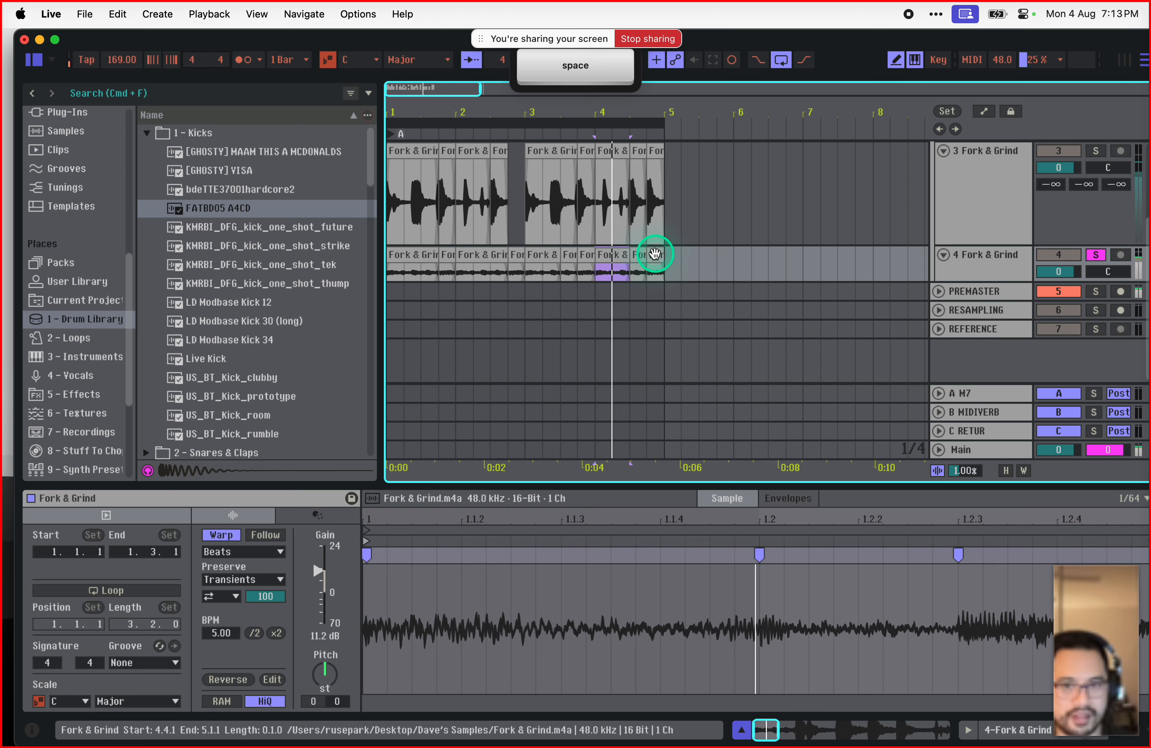
key(space)
key(space)
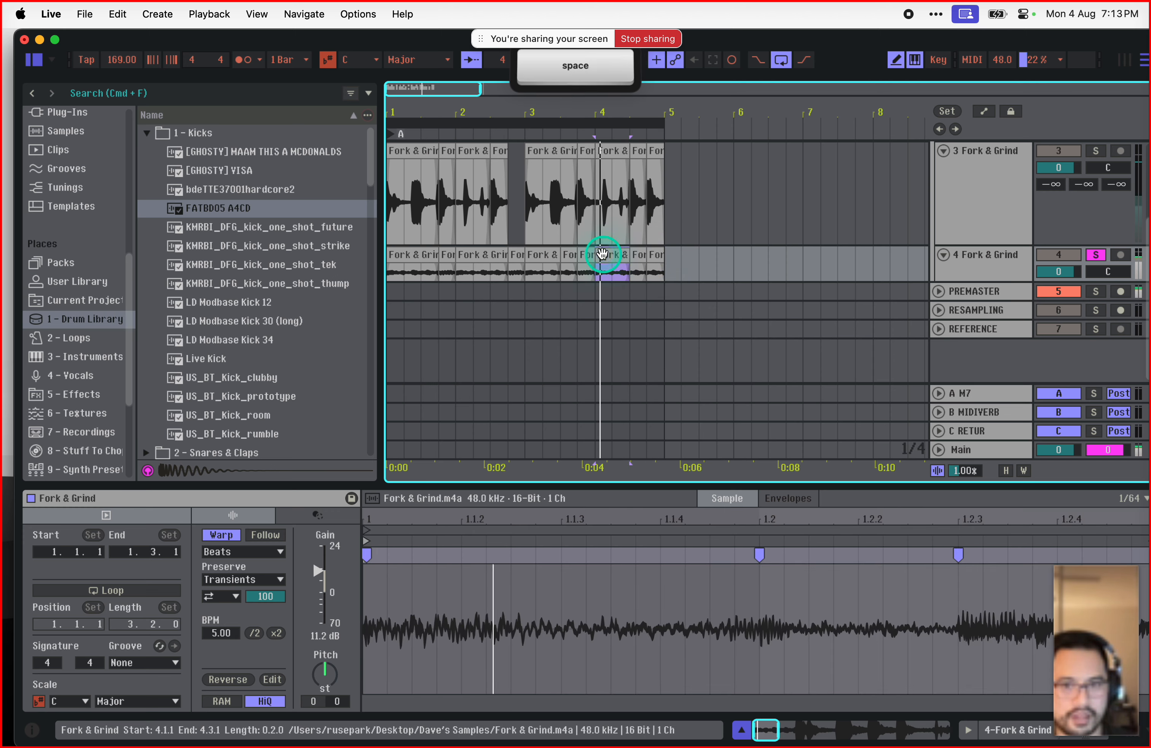
Step: Play the whole soloed track 4 pattern from 1.1.1 and listen to how it loops
click(411, 257)
key(space)
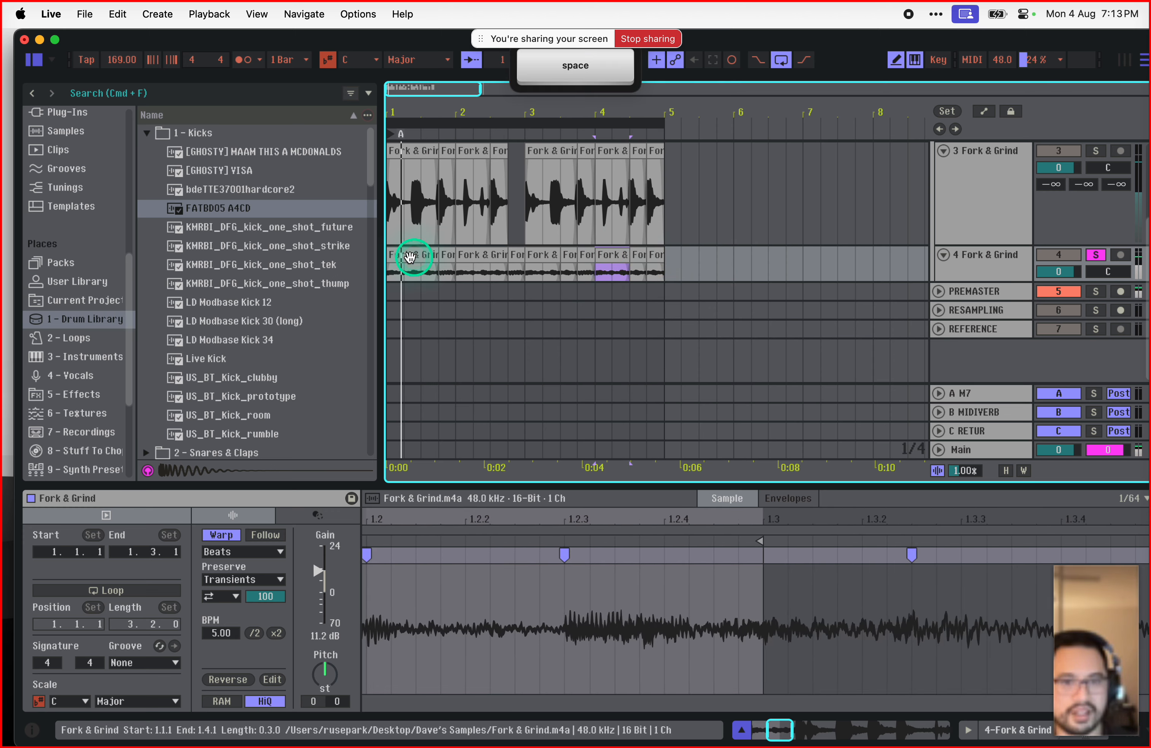
click(1098, 254)
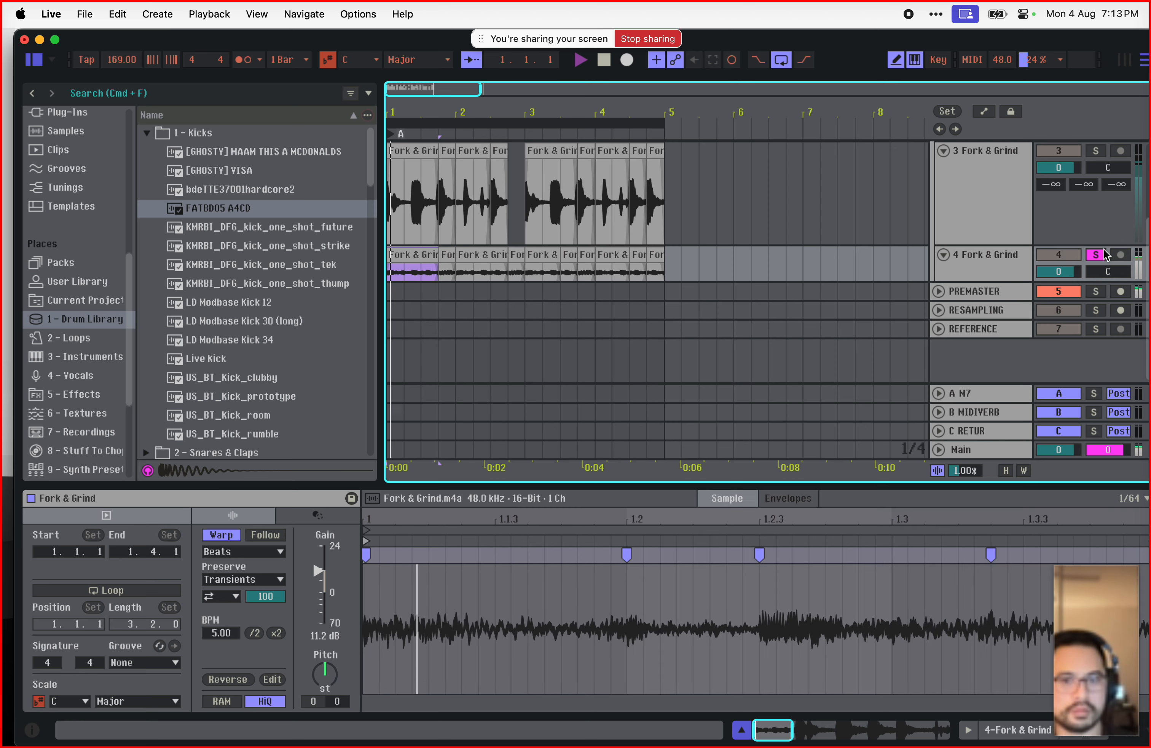
click(627, 252)
key(space)
click(651, 258)
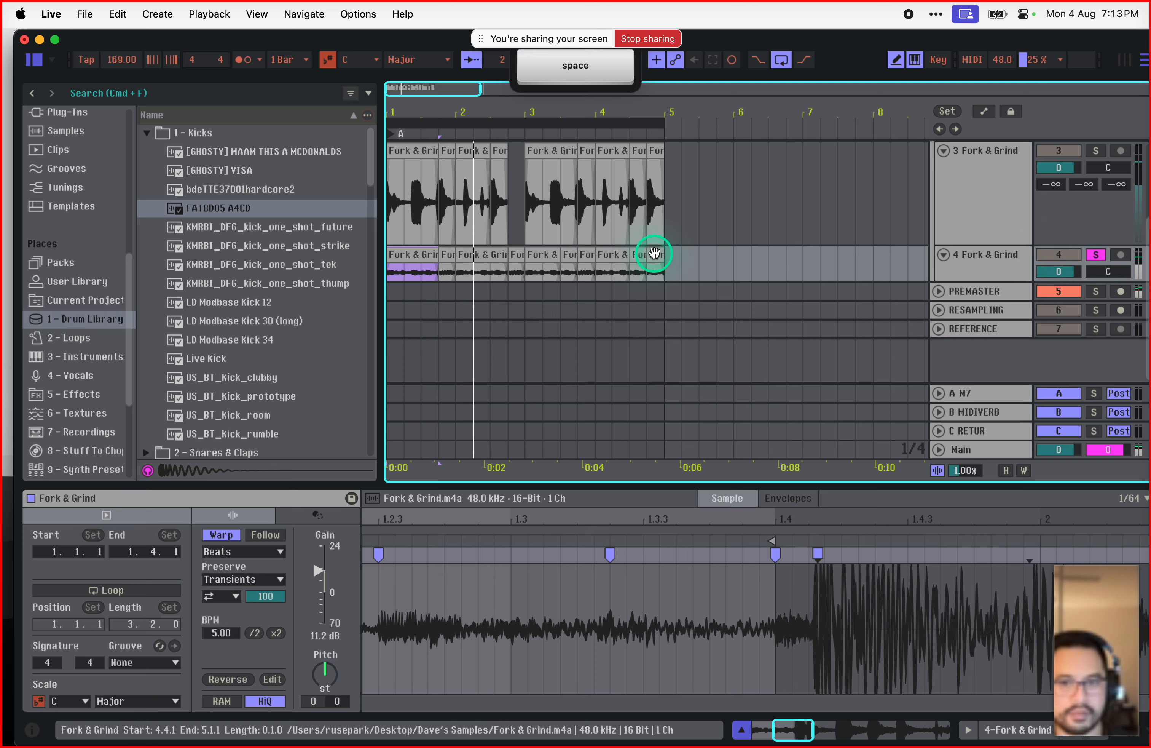
Step: Set the pitch of the last one-beat slice on track 4, at 4.4.1, to -5 semitones and play the pattern
click(327, 672)
click(662, 554)
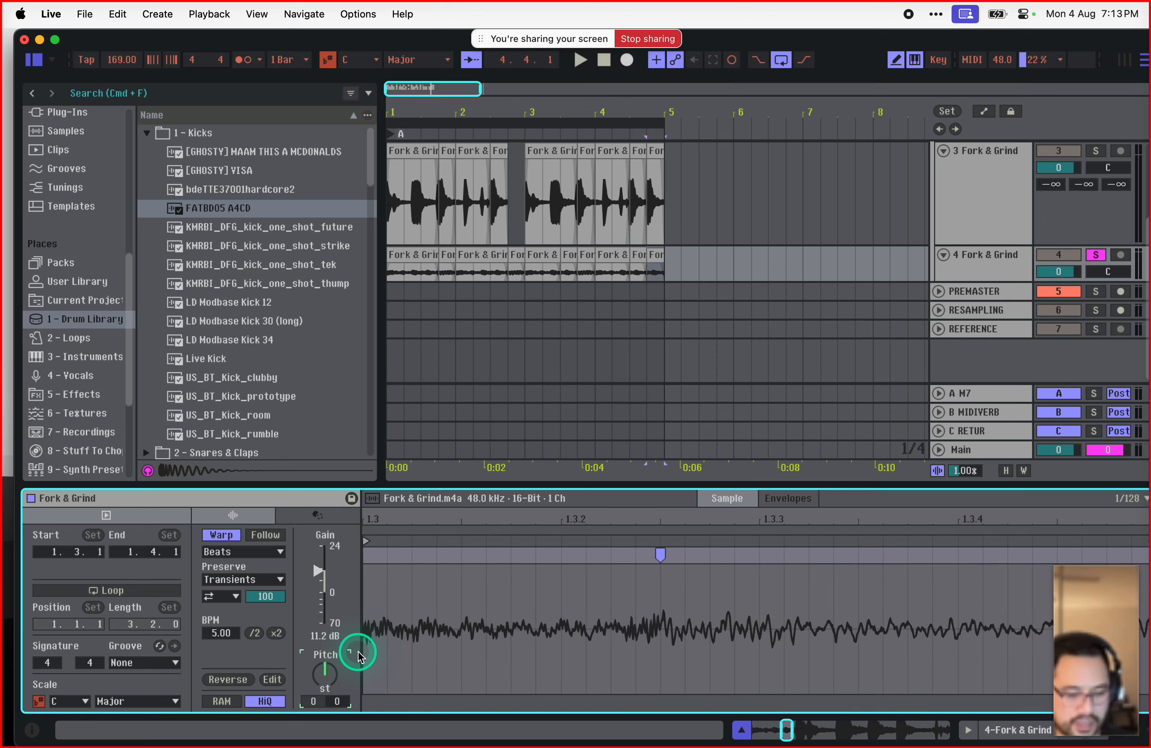
key(space)
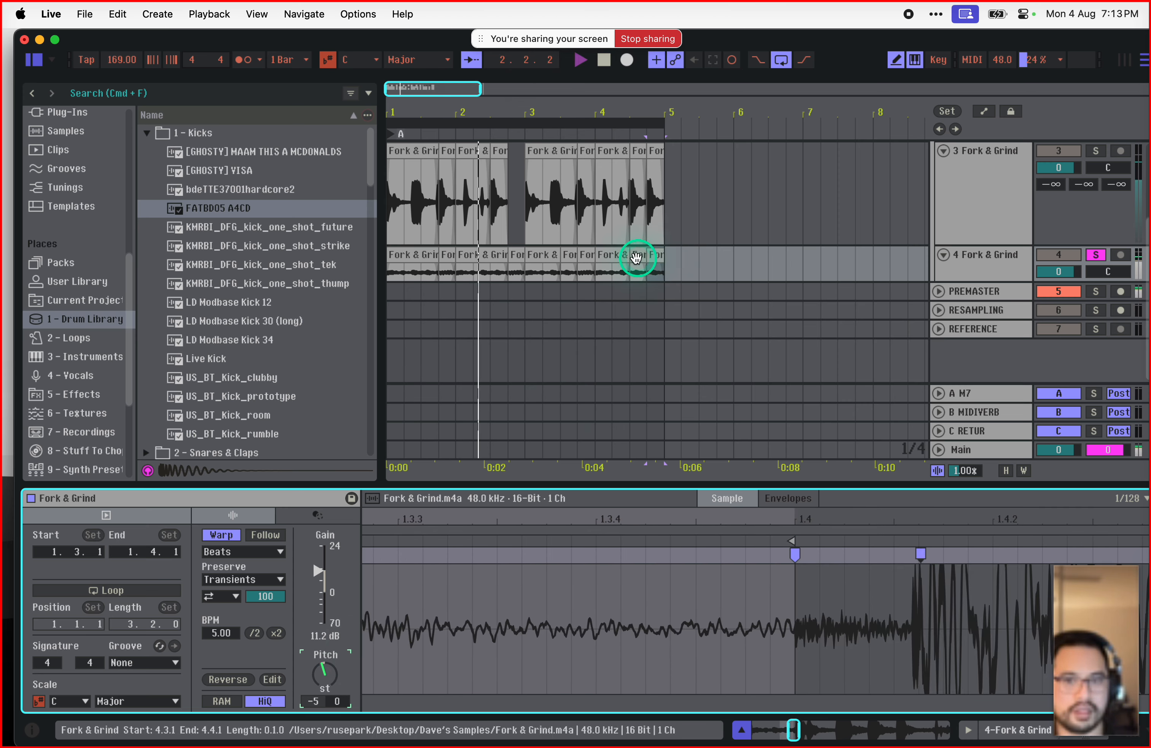
Step: Try a pitch of +12 semitones on the track 4 clip at 4.1.1 while the pattern plays
click(612, 252)
click(320, 675)
text(5)
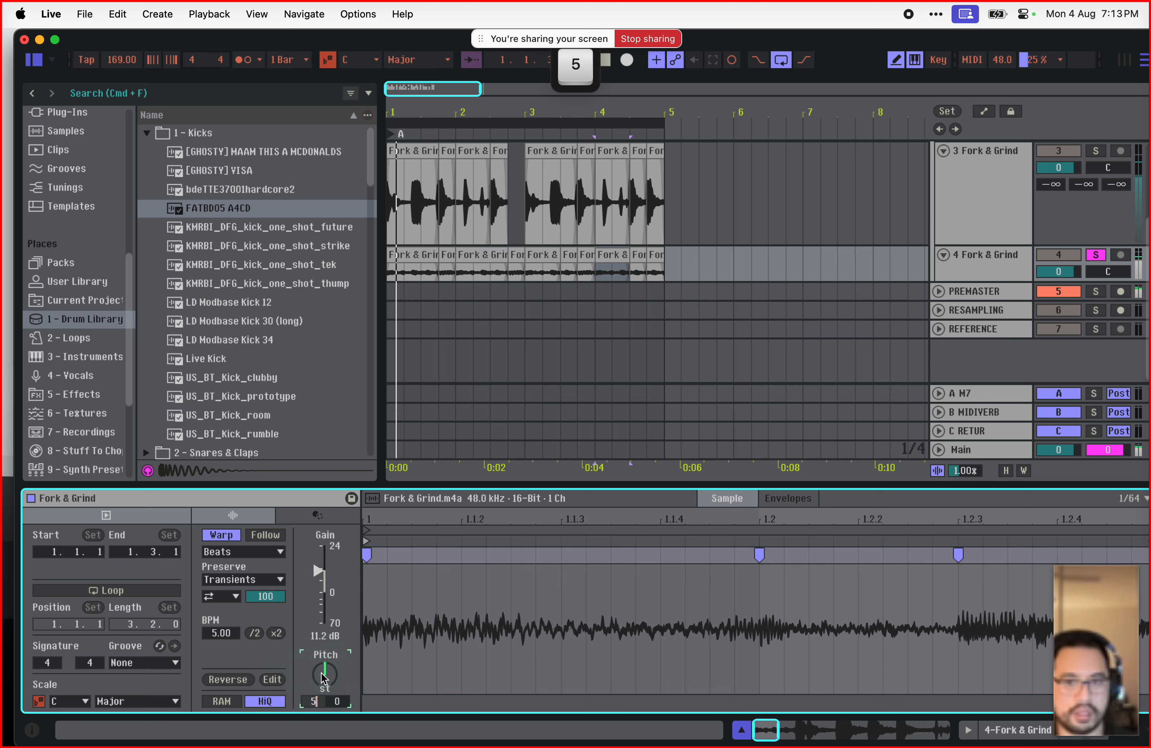
key(BackSpace)
text(12)
key(Return)
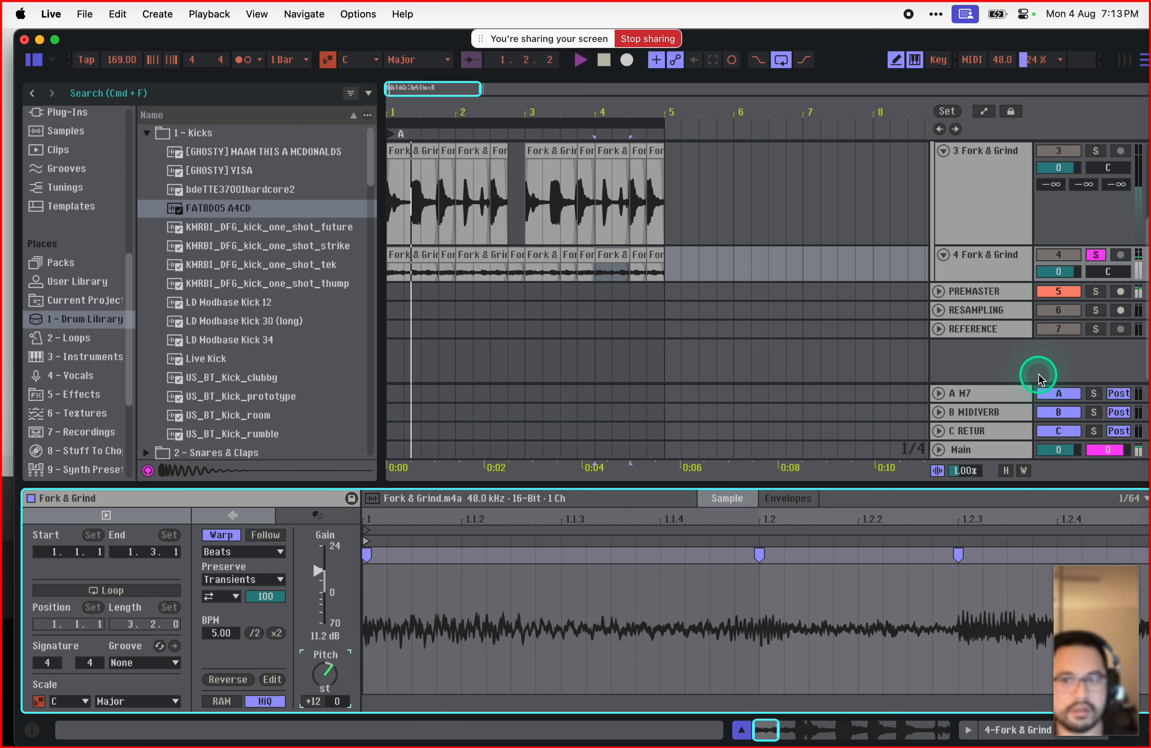
key(space)
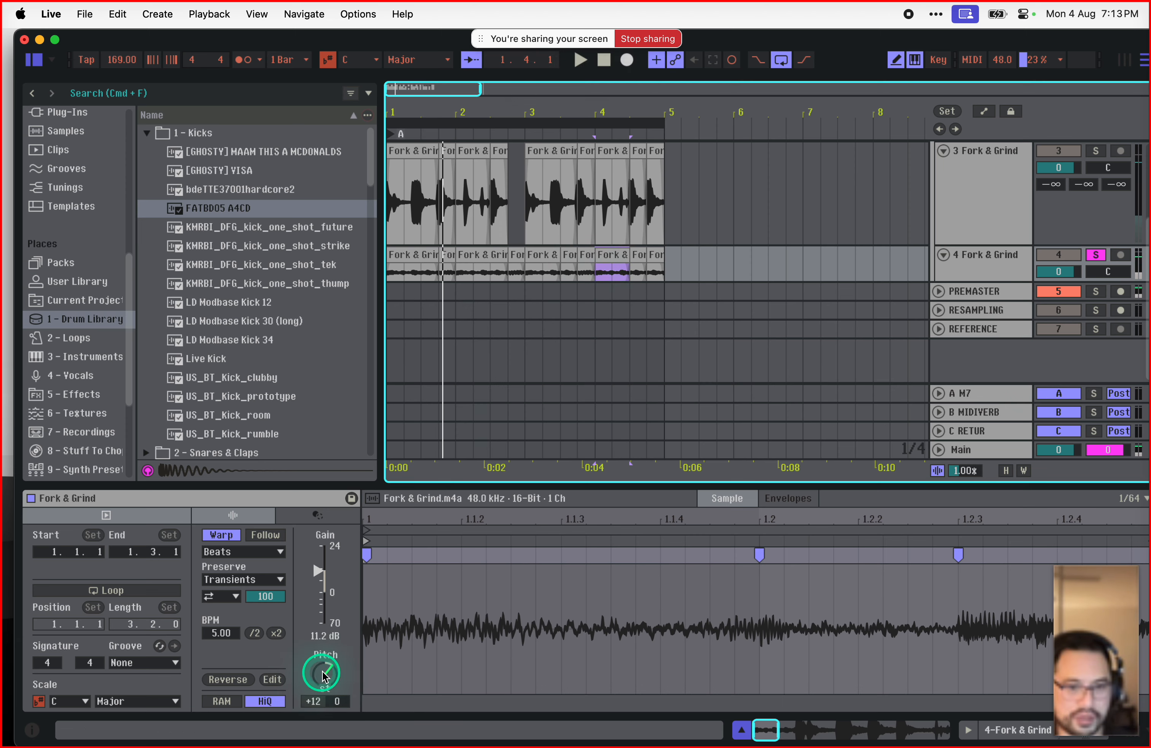
Step: Set the pitch of the track 4 clip at 4.1.1 to -5 semitones and play the pattern from 1.1.1
key(space)
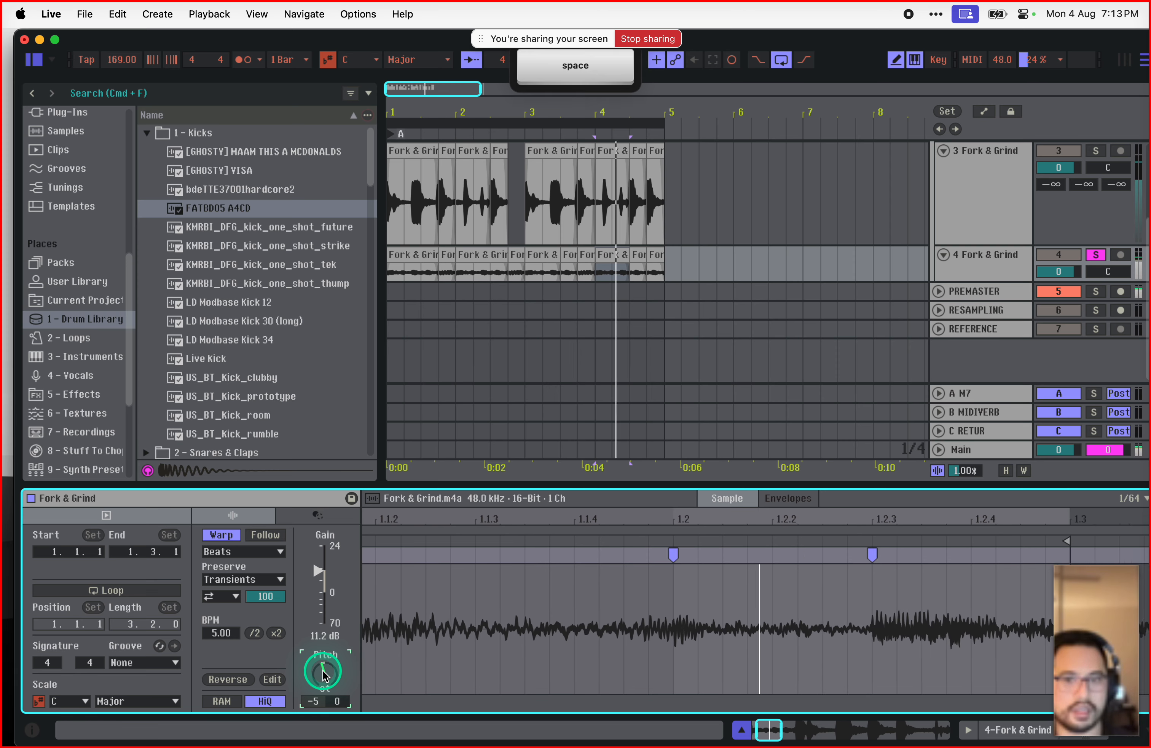
key(space)
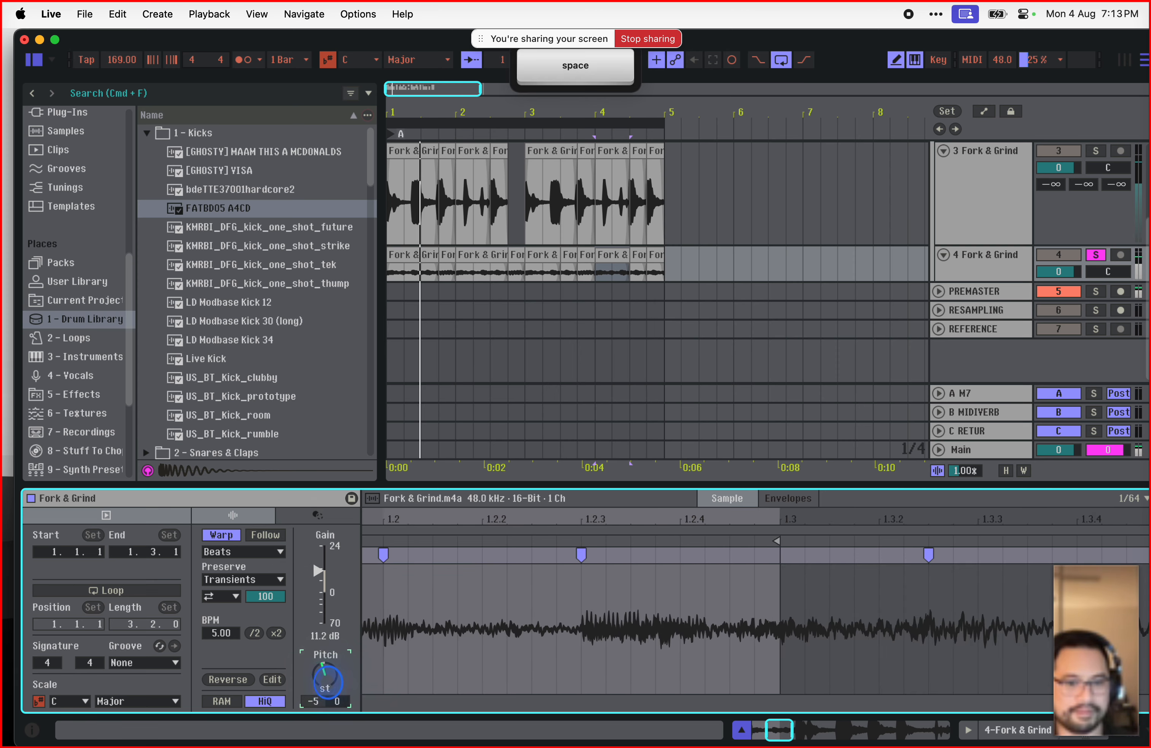
click(468, 199)
click(391, 249)
click(408, 250)
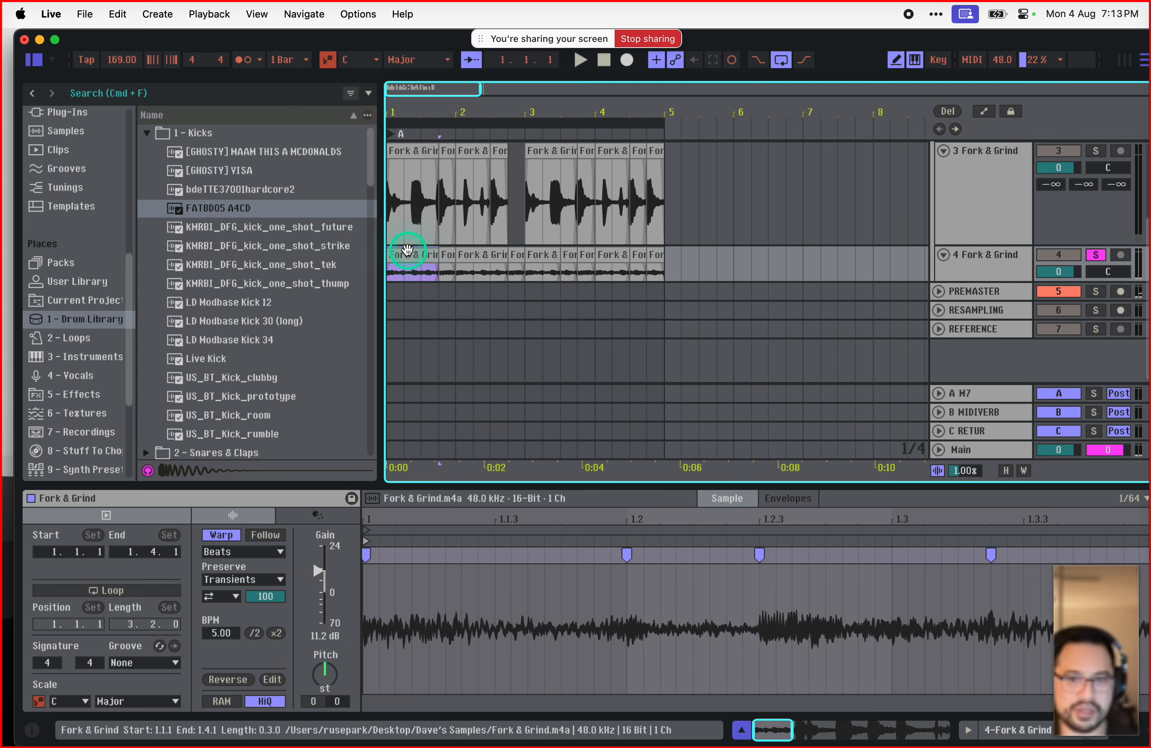
key(space)
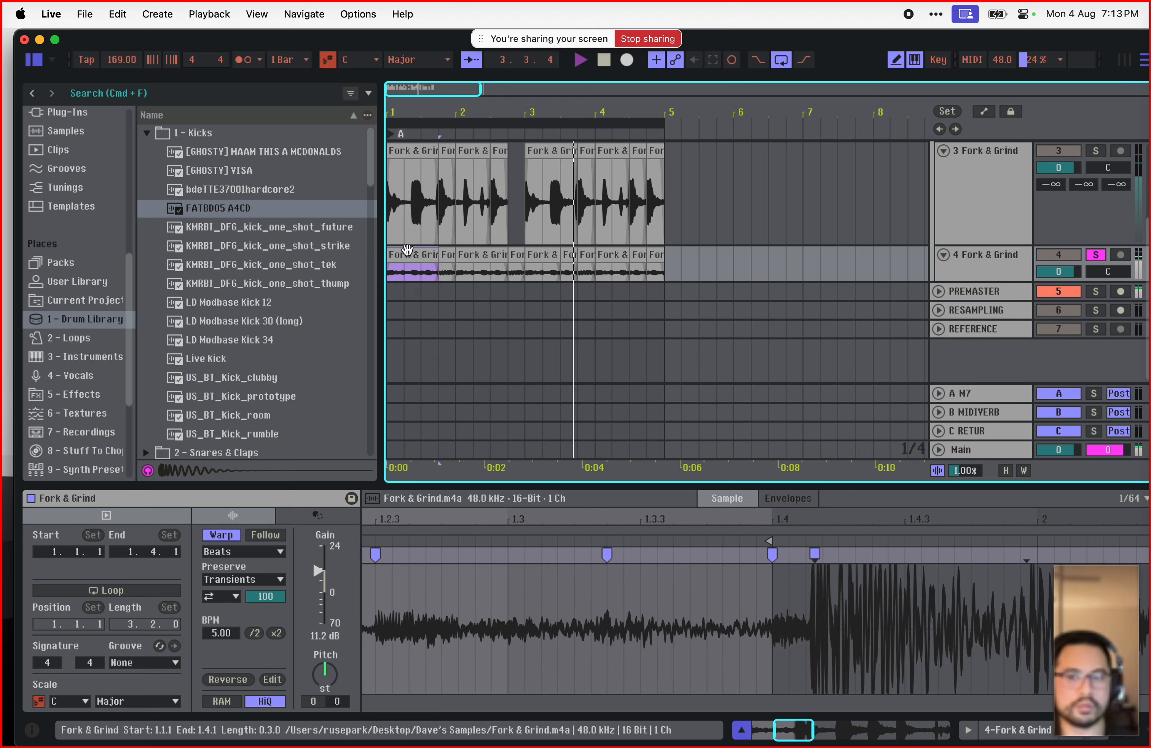
Step: Solo the Bell (Bounce) track and raise the pitch of all its clips together
scroll(919, 183, up, 3)
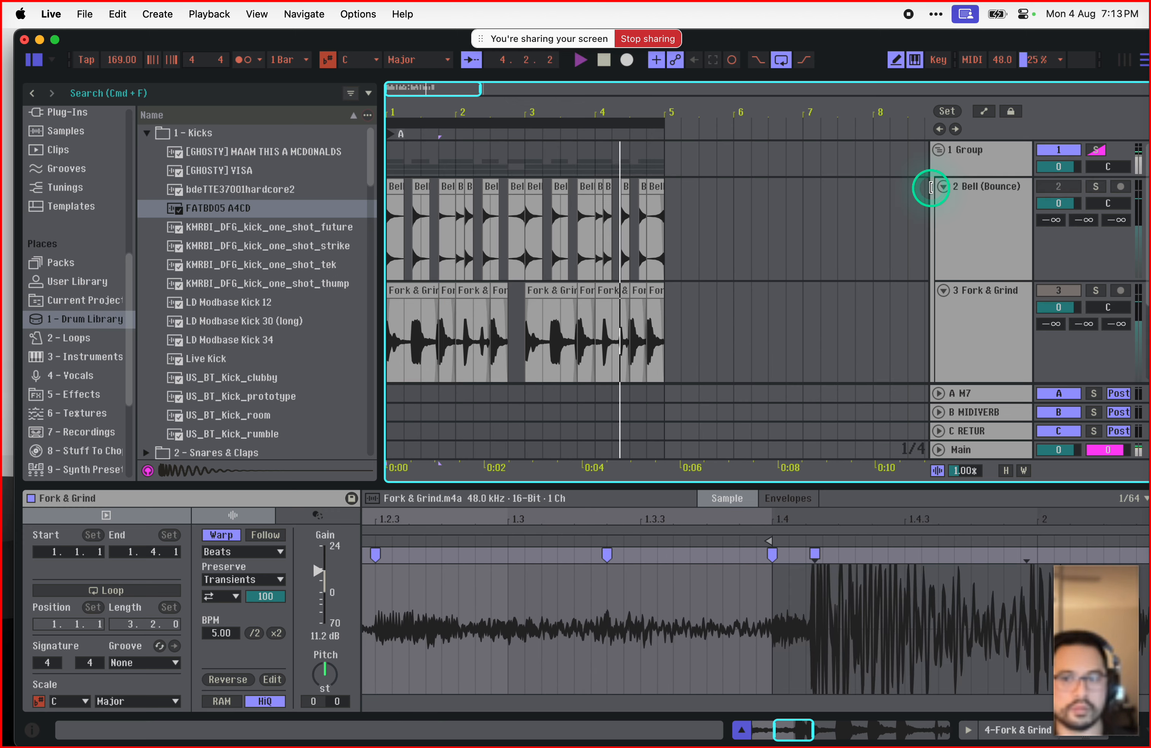
click(1096, 187)
click(752, 231)
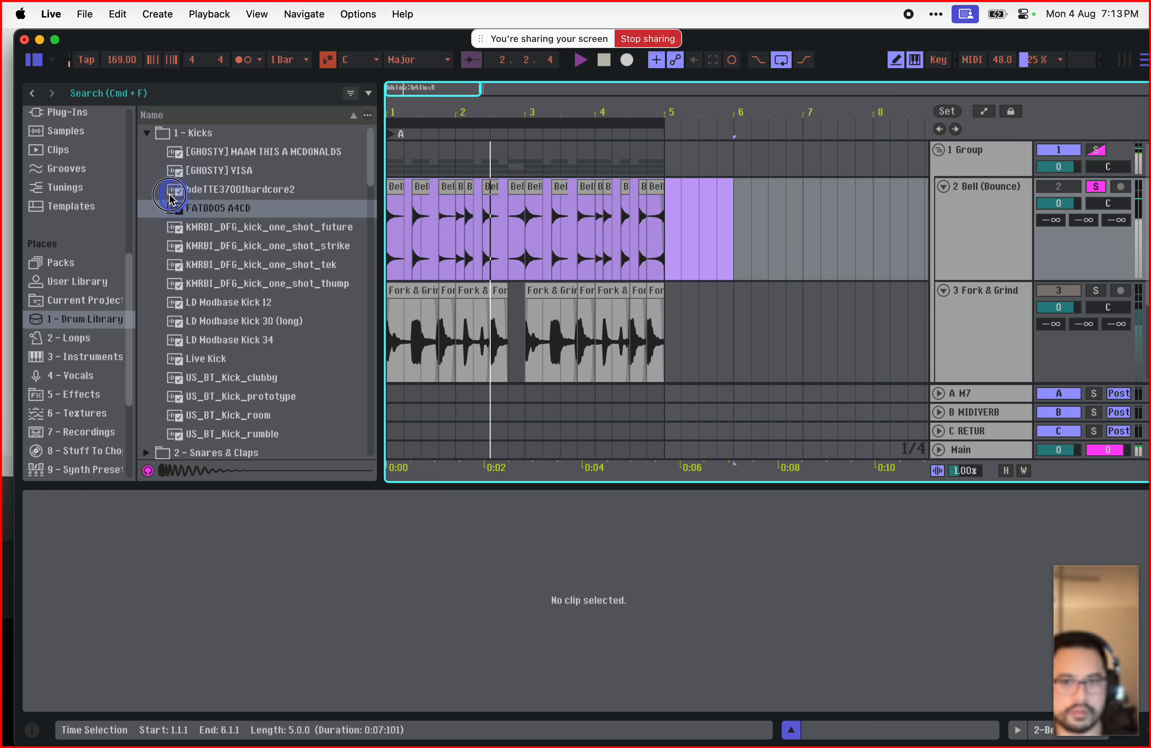
drag(170, 194, 203, 208)
click(324, 666)
key(Up)
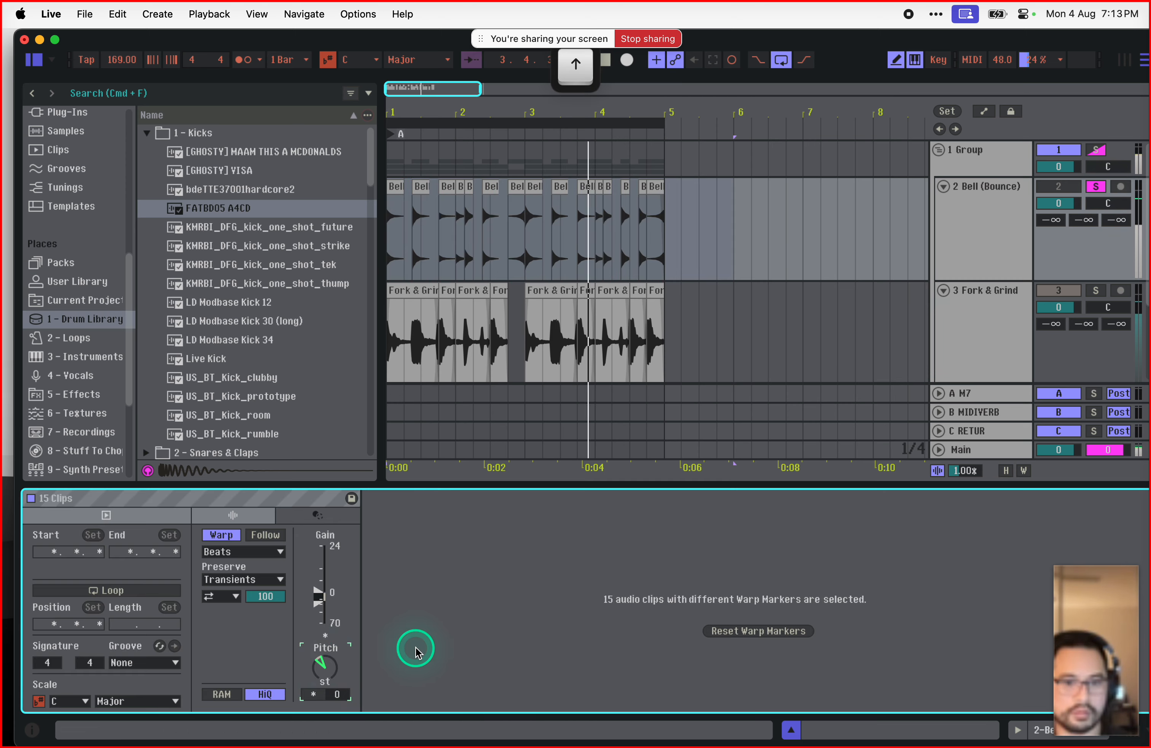
Step: Solo track 3 together with track 4 and listen to both Fork & Grind layers playing
scroll(1019, 297, down, 1)
click(990, 286)
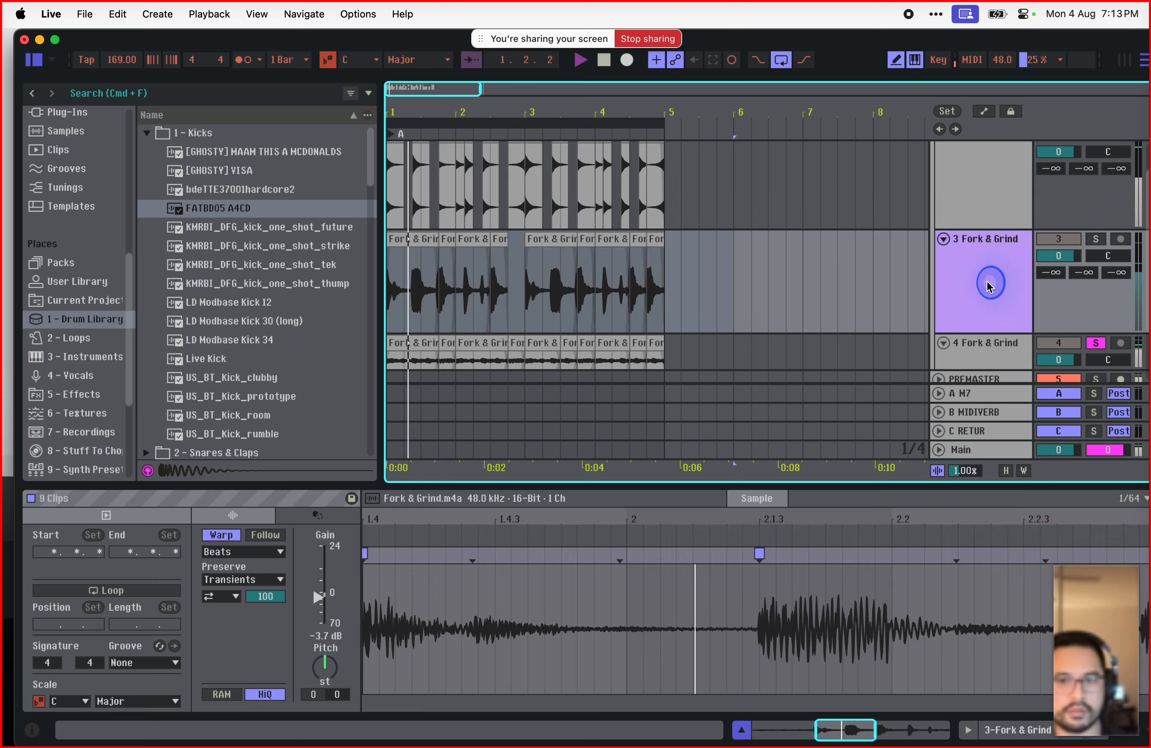
super+click(1096, 240)
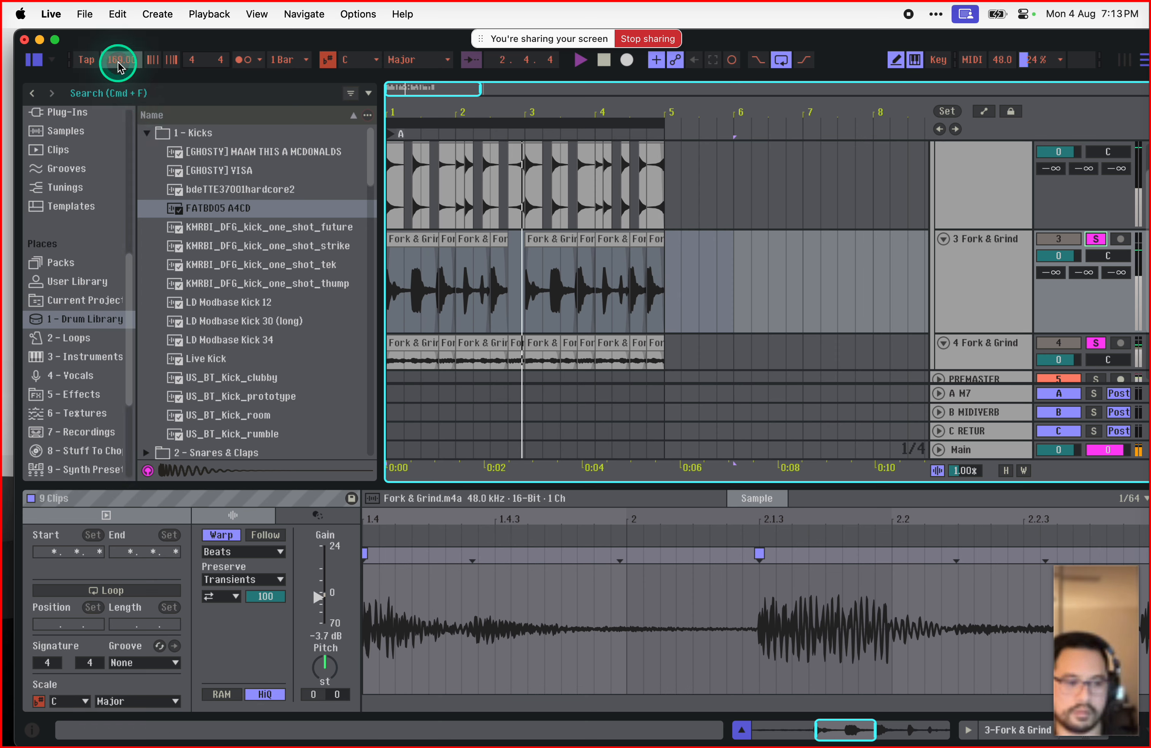
scroll(716, 321, down, 5)
key(space)
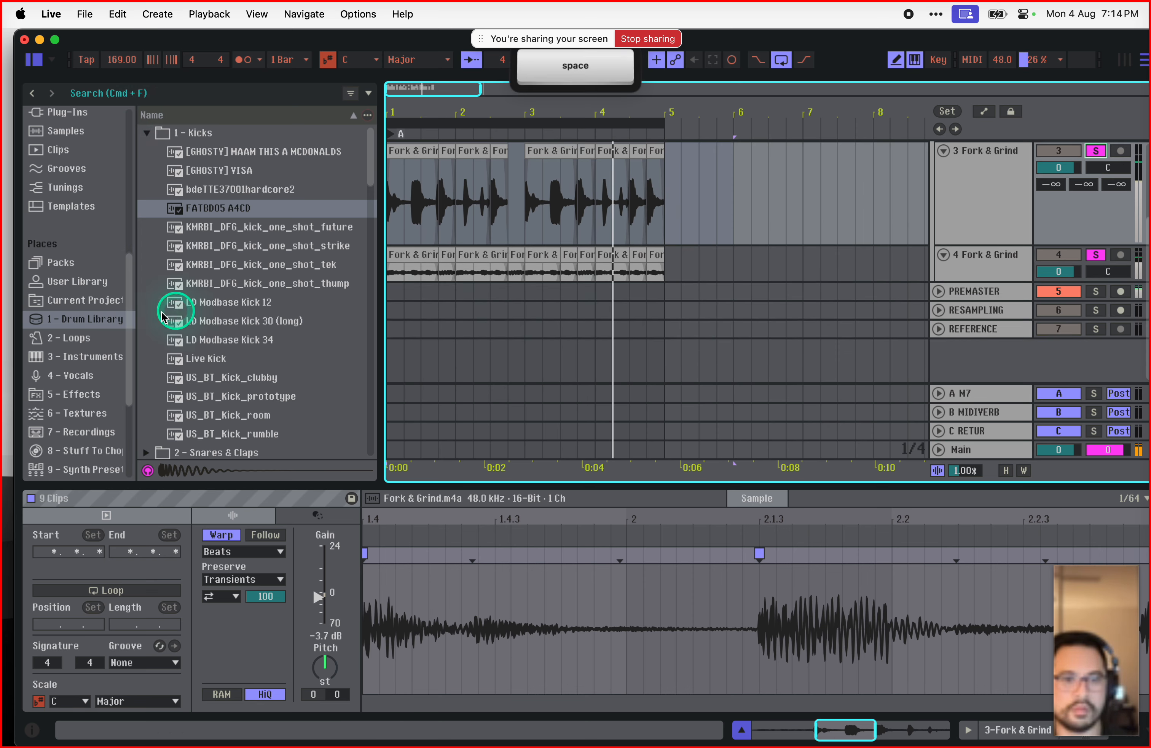
Step: Browse the 2 - Snares & Claps folder and preview Clap SM130, CutThru Snare, DEFT_snare_lickleman and KMRBI_DFG_snare_one_shot_blassic
scroll(162, 317, down, 5)
click(147, 261)
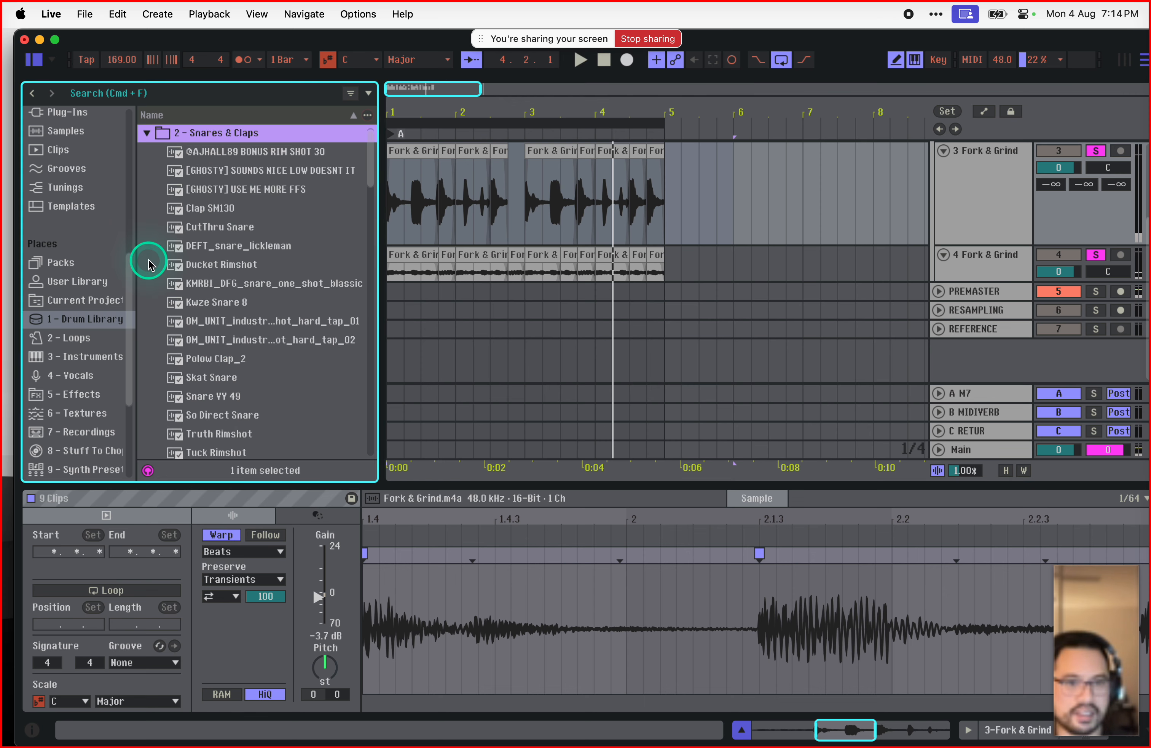
click(250, 214)
click(229, 233)
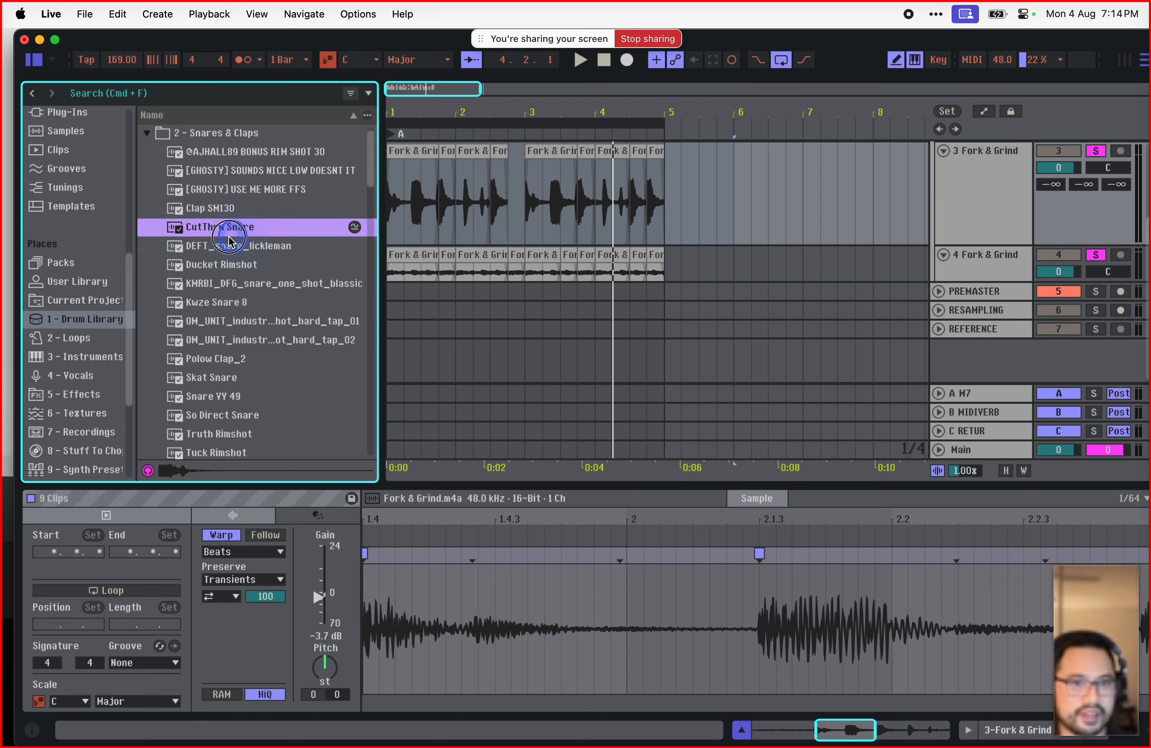
click(253, 248)
drag(242, 283, 881, 275)
Step: Add an audio track below track 4 and place the Skat Snare sample on it at 2.1.1
click(984, 257)
key(super+t)
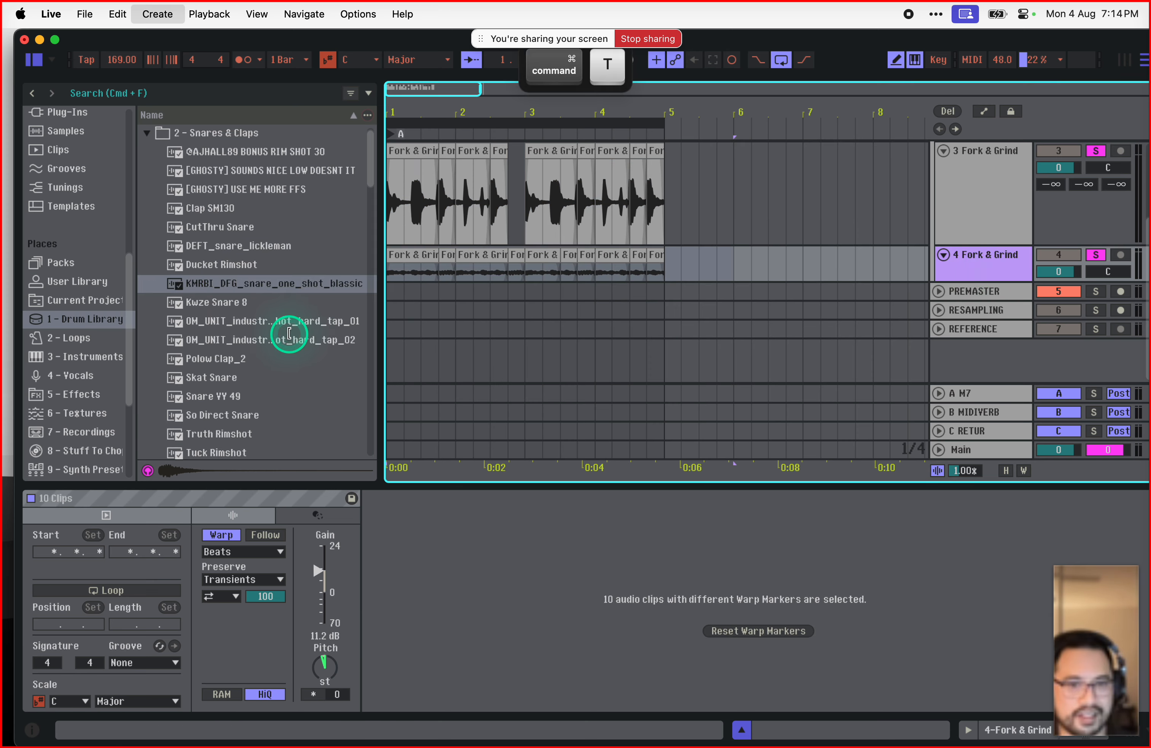
click(277, 358)
click(238, 377)
drag(365, 342, 464, 302)
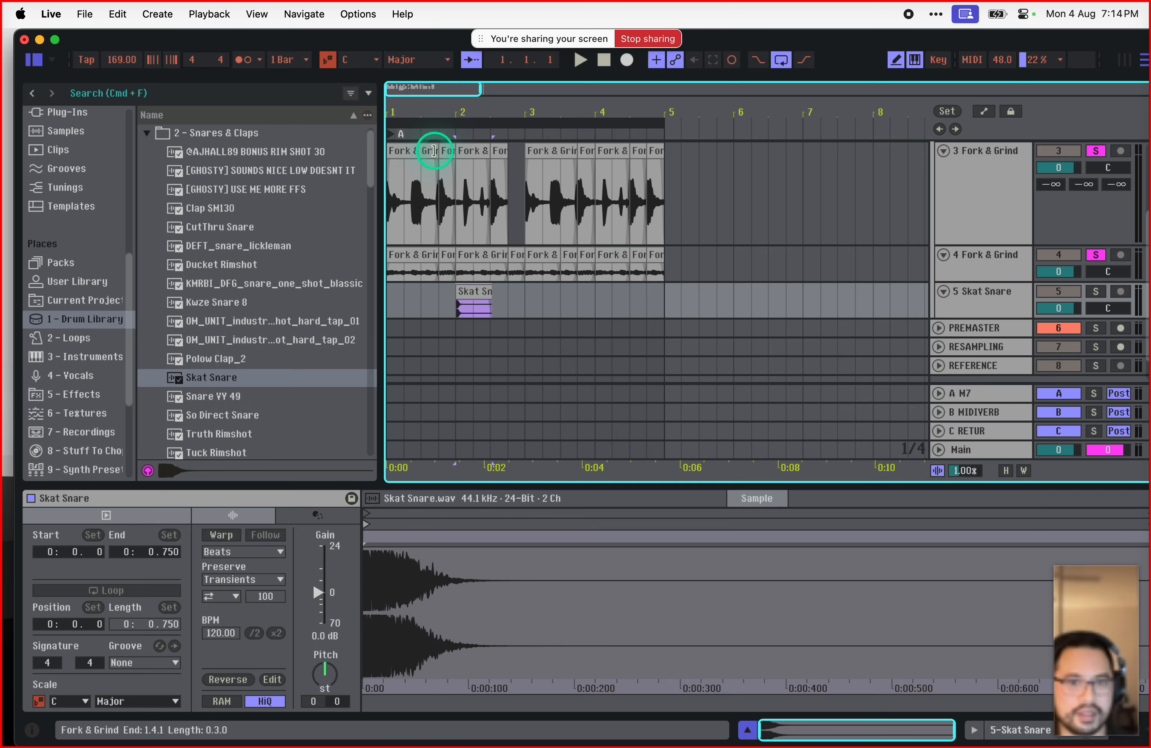
Step: Play the pattern and move the Skat Snare clip on track 5 to 1.3.1
click(433, 150)
key(space)
click(470, 291)
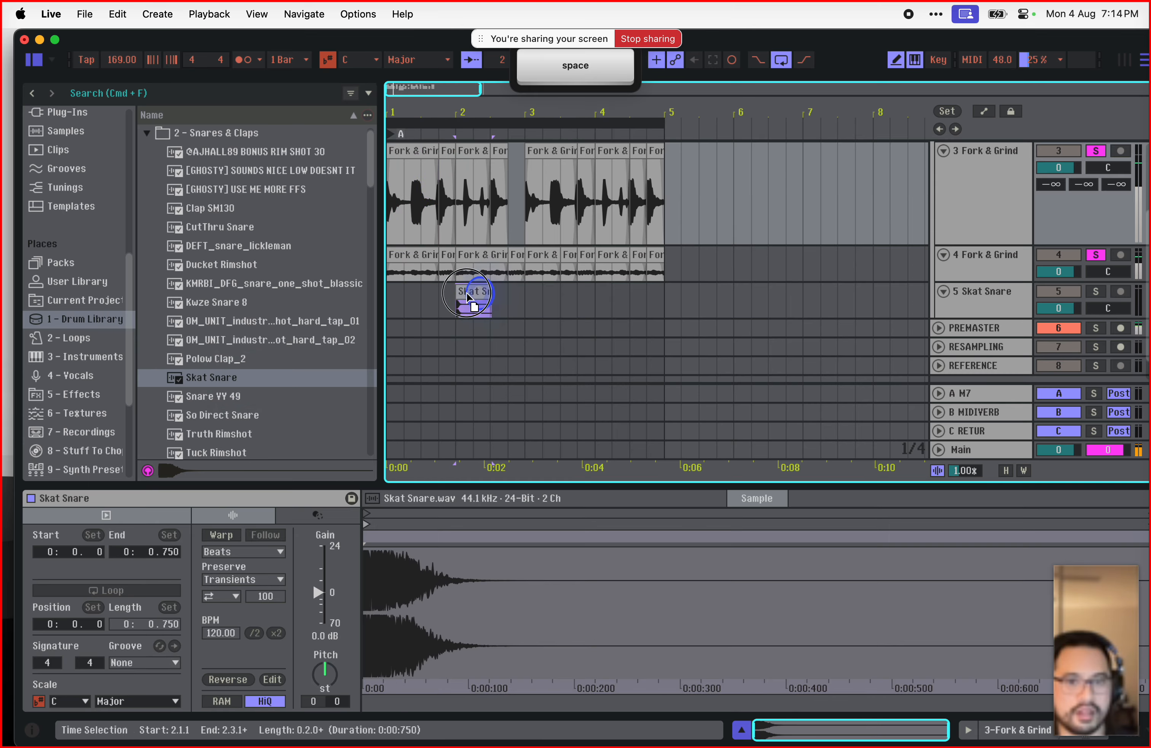
drag(470, 292, 434, 291)
Step: Add track 5 to the soloed tracks and play from 1.1.1 to hear the snare with both layers
click(393, 294)
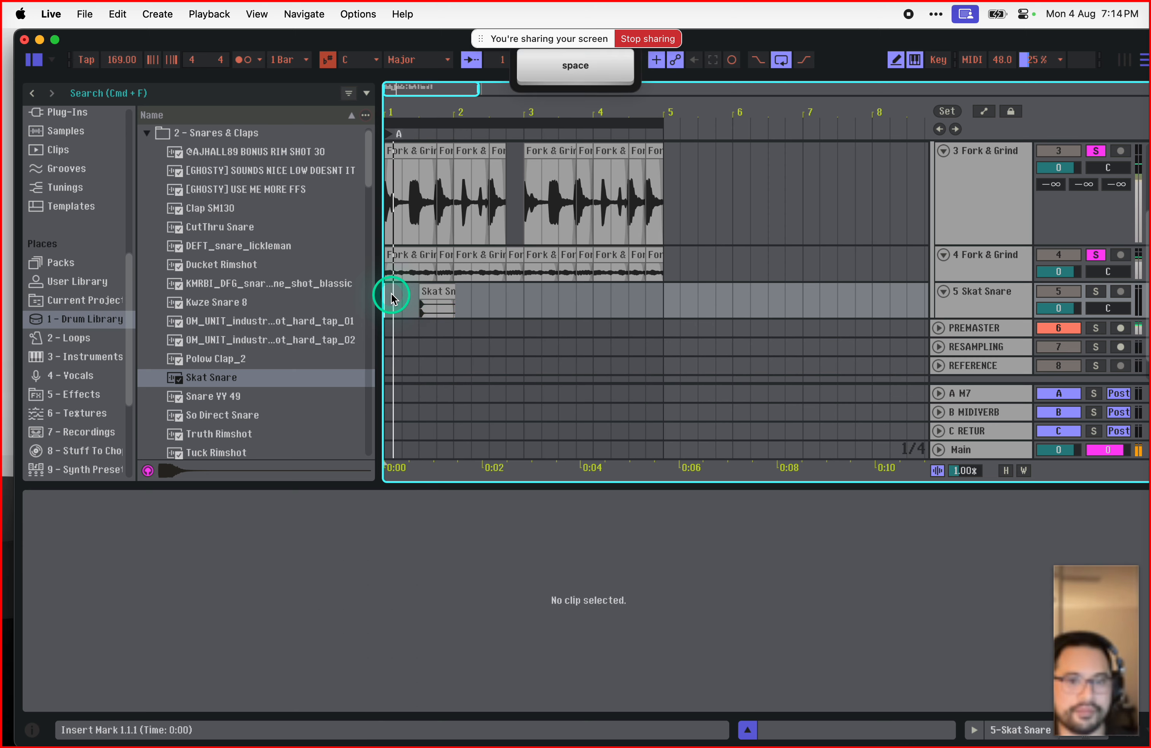
key(space)
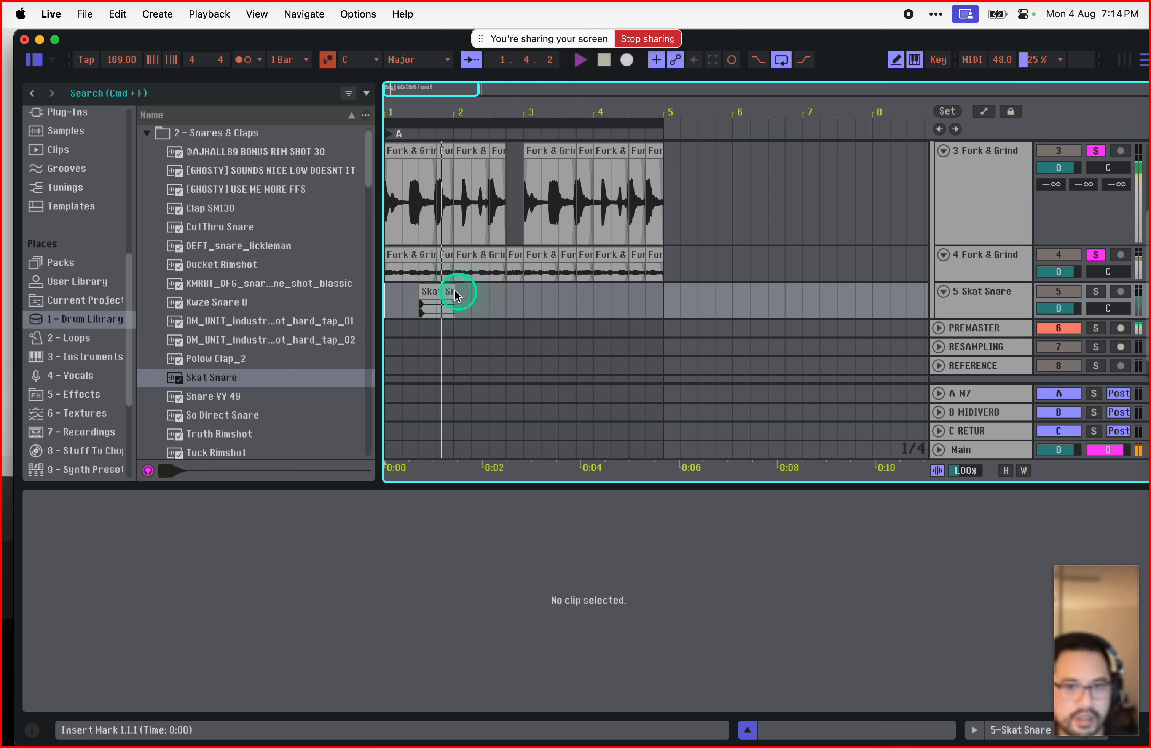
super+click(1105, 292)
key(space)
key(space)
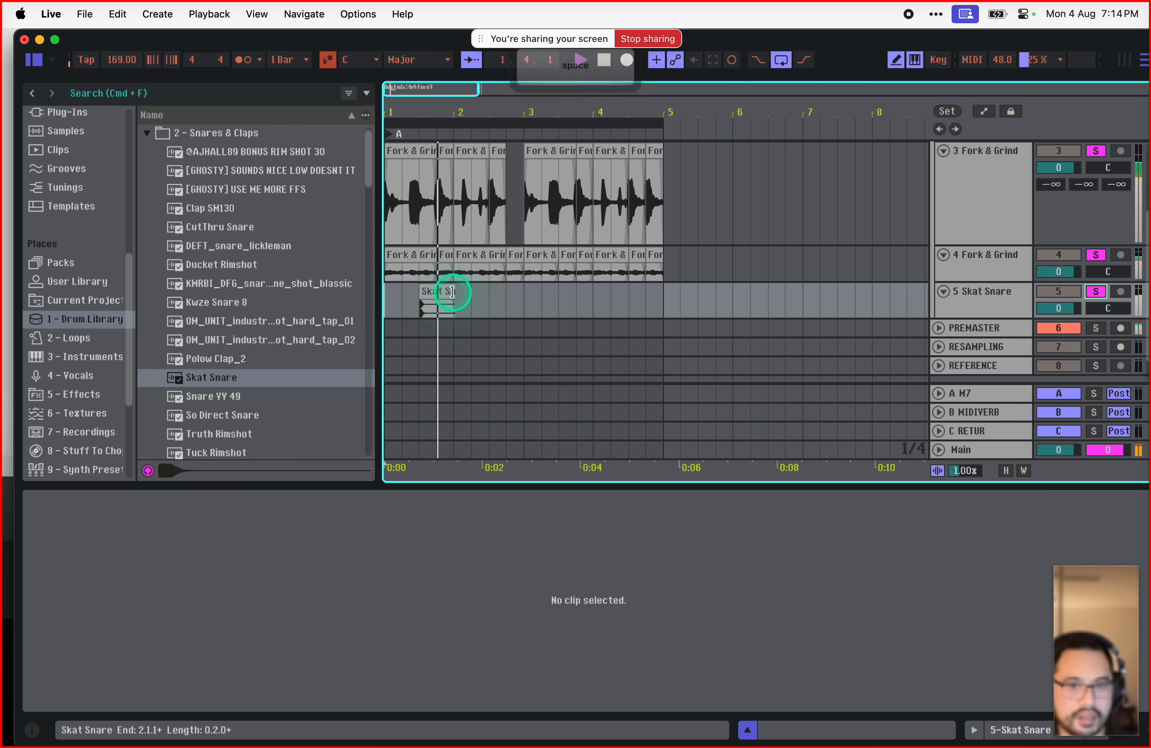
Step: Try duplicating the first bar of track 5, including the untrimmed snare clip, twice
click(451, 292)
shift+click(392, 294)
key(super+d)
key(super+d)
key(super+z)
key(super+z)
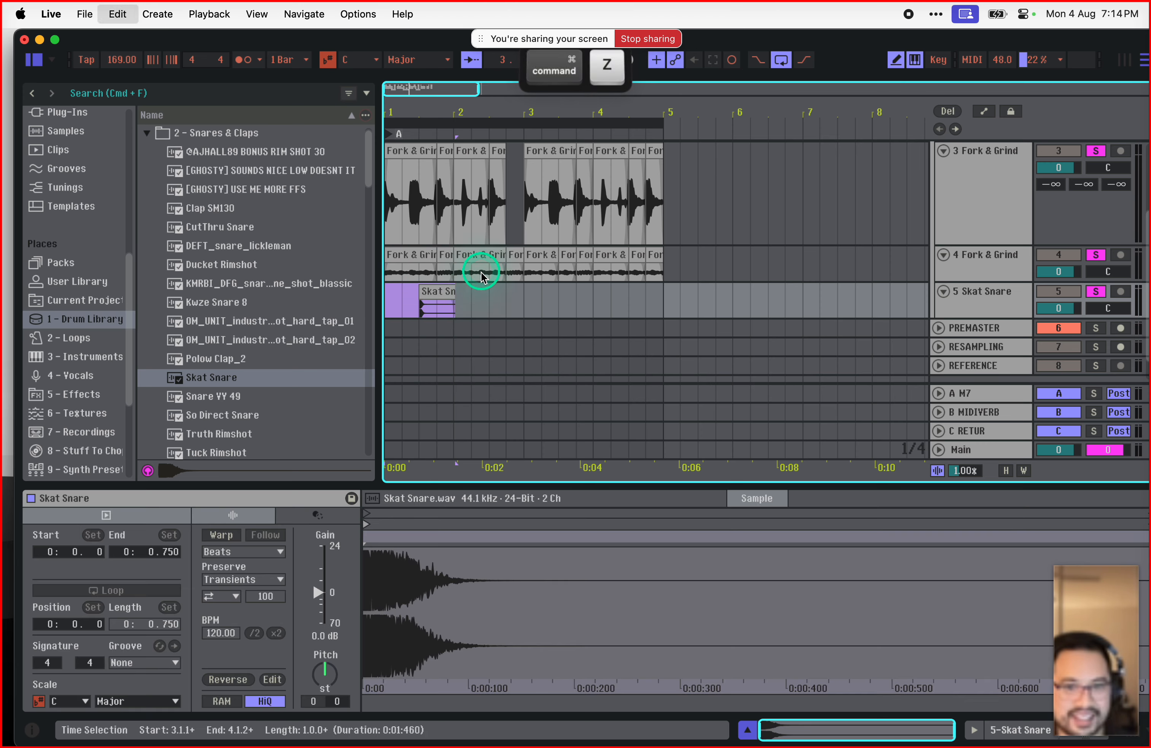
Step: Trim the Skat Snare clip's end to 2.1.1, and duplicate the one-bar snare section through bars 2 to 4
click(463, 293)
drag(455, 293, 450, 292)
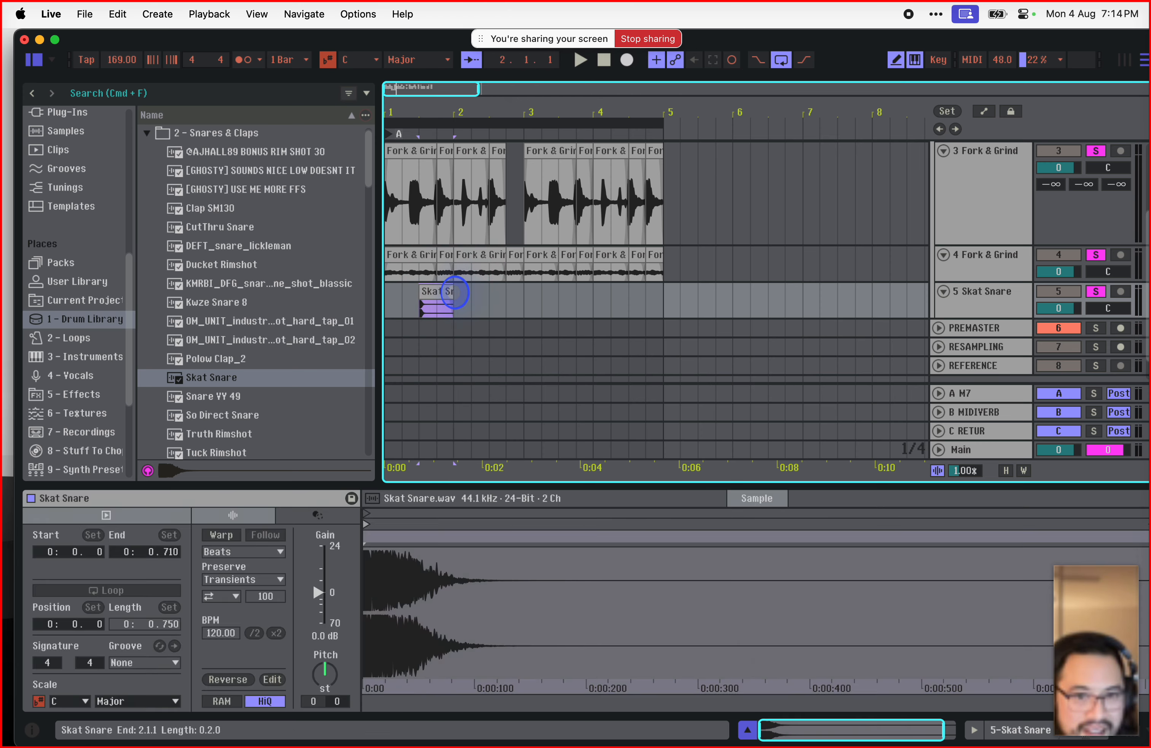
shift+click(387, 291)
key(super+d)
key(super+d)
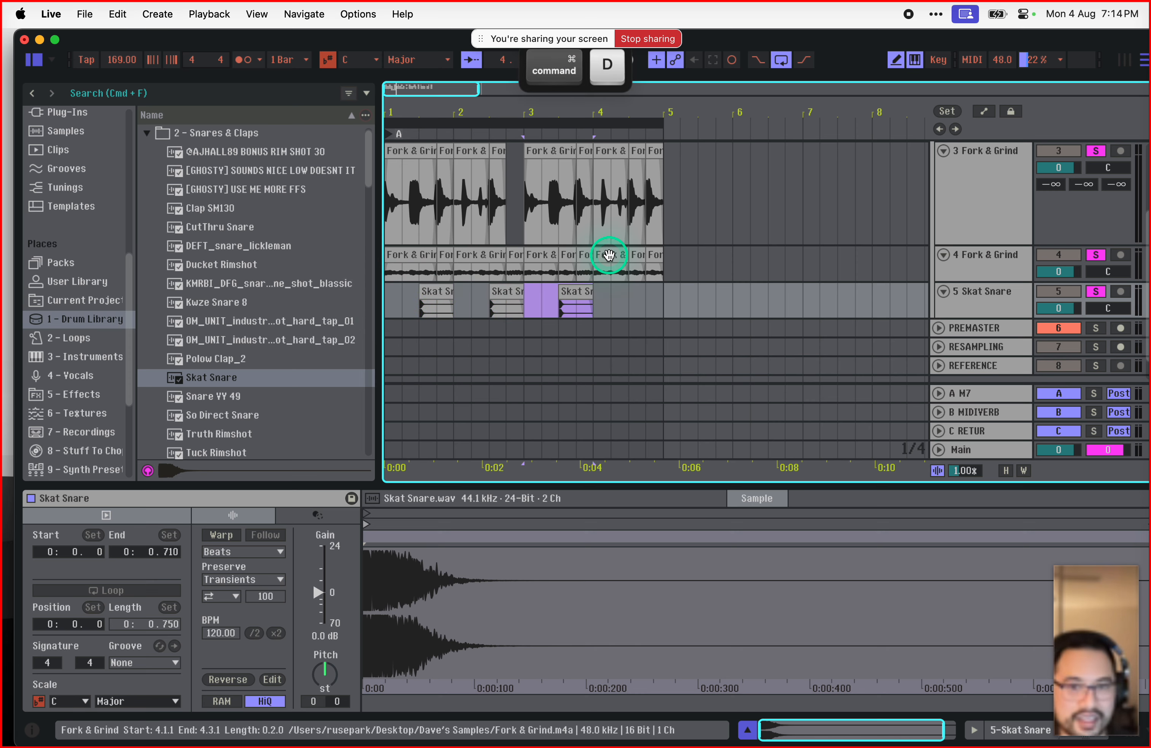
key(super+d)
key(space)
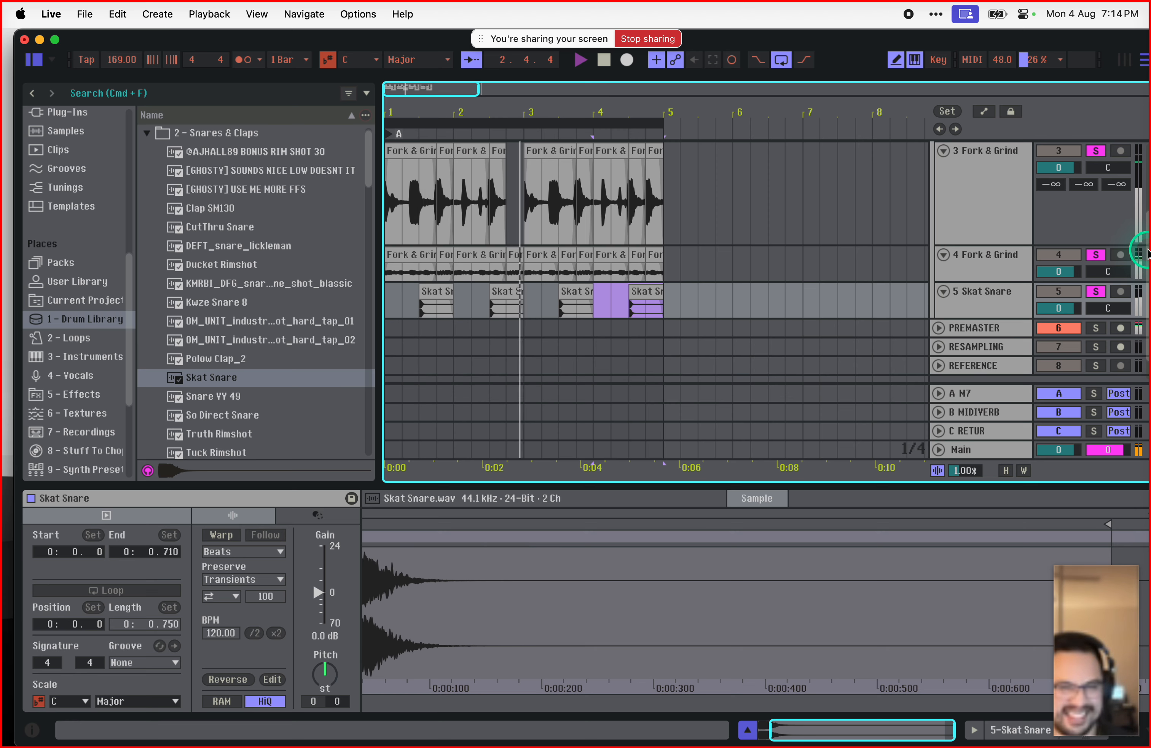
Step: Stop playback and search the 2 - Loops folder for "hat"
click(147, 132)
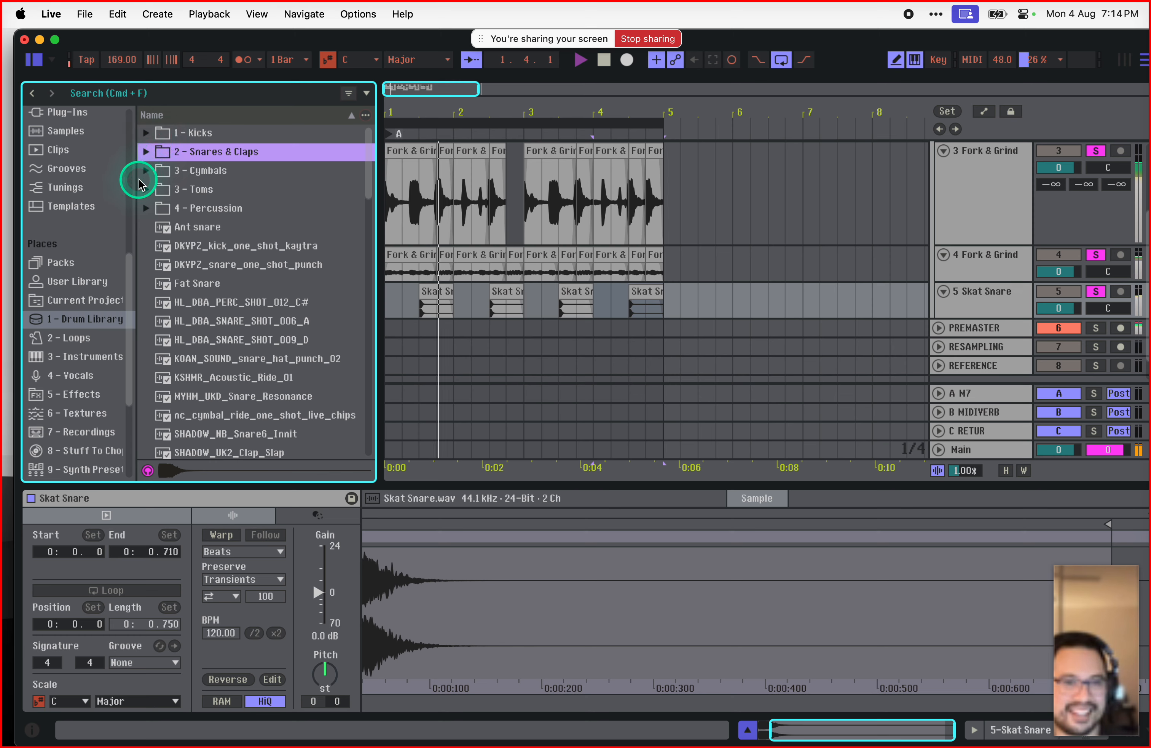
click(110, 337)
key(space)
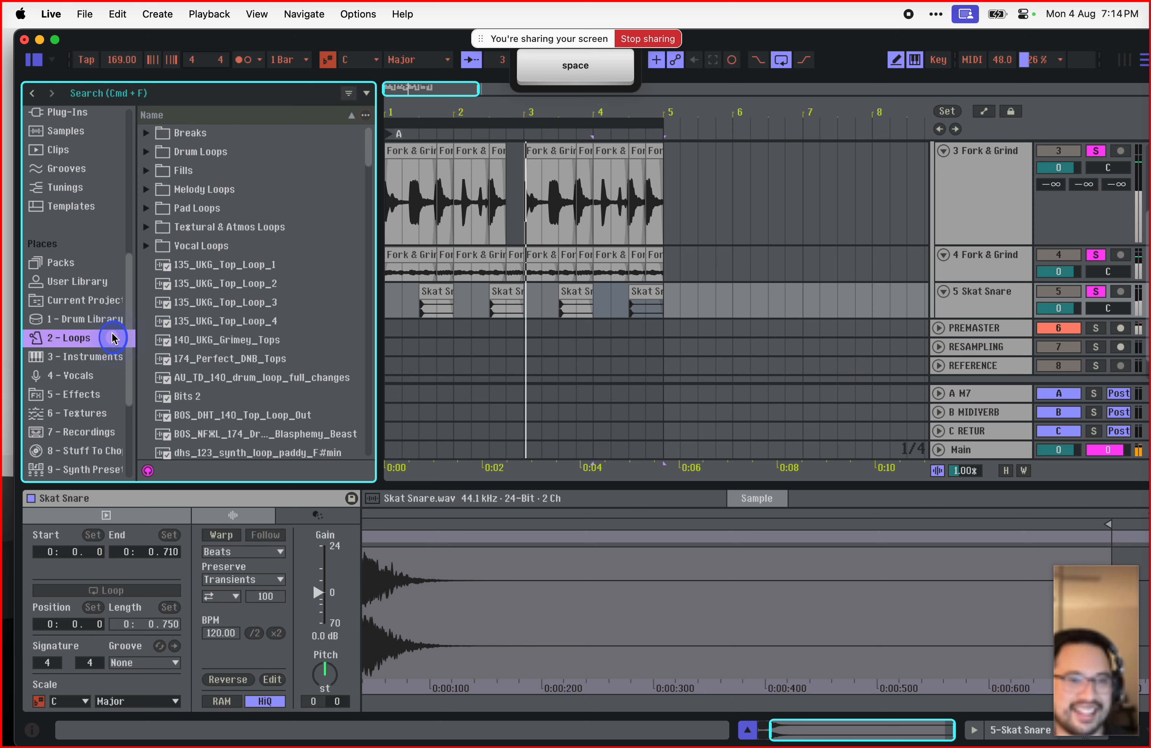
click(225, 94)
text(hat)
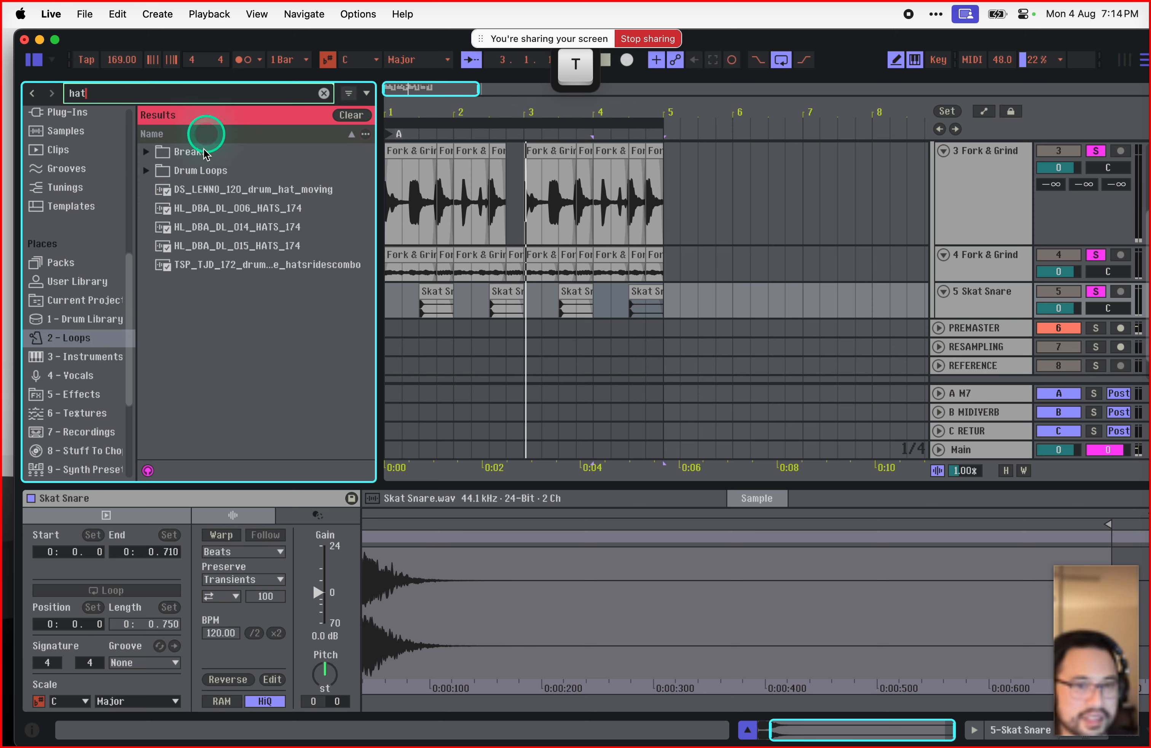
Step: Preview the 174 BPM hat loops and place HL_DBA_DL_006_HATS_174 at 1.1.1 on a new audio track below track 5
click(257, 226)
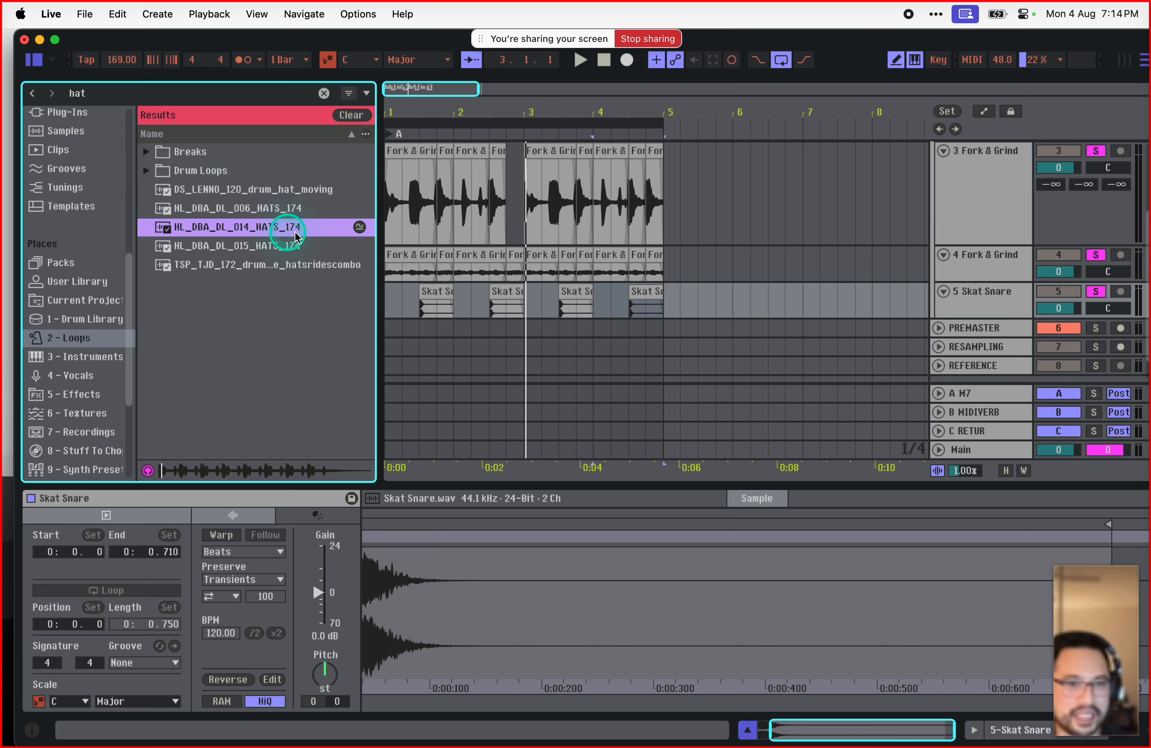
scroll(501, 221, down, 1)
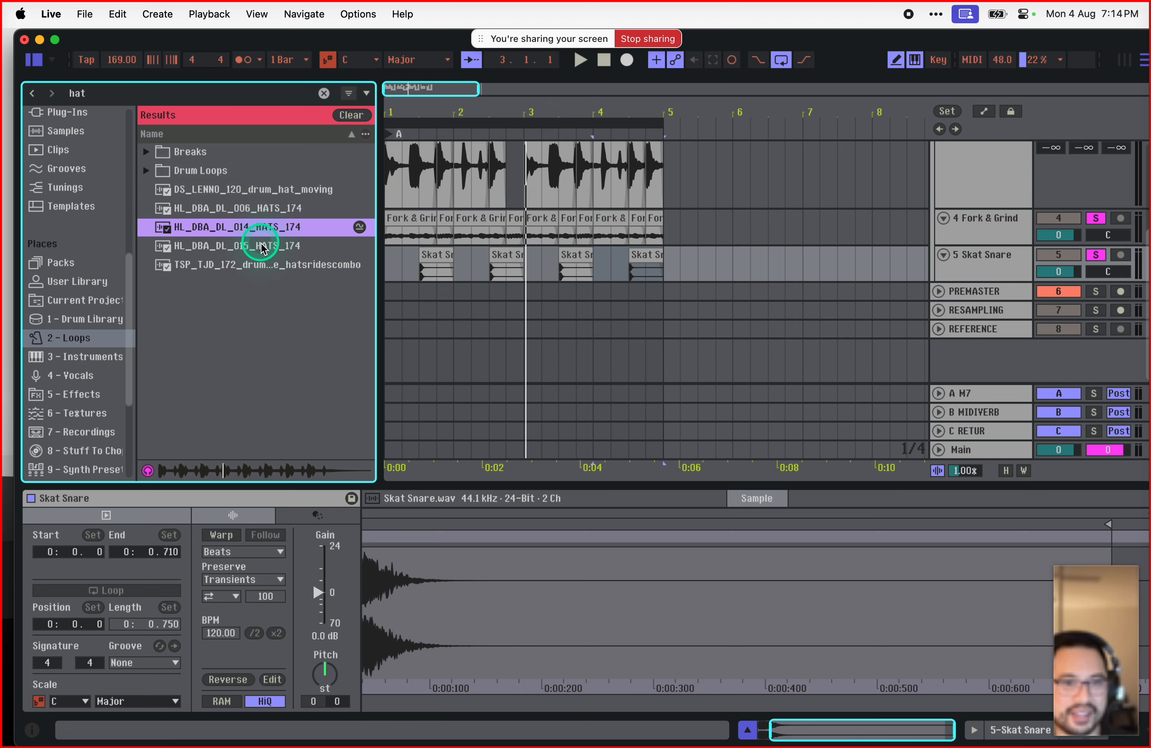
click(256, 209)
drag(203, 208, 388, 297)
key(super+t)
key(space)
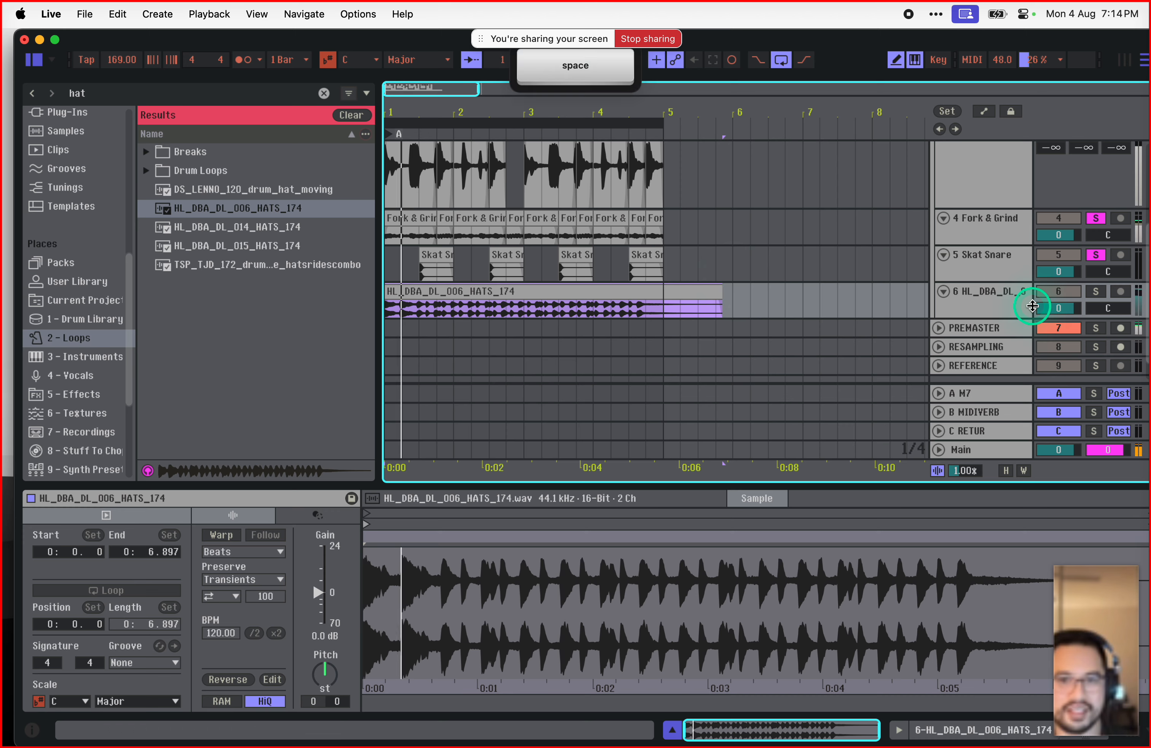
Step: Add track 6 to the soloed tracks and set its volume to -9.4 dB
super+click(1095, 291)
drag(1079, 306, 1082, 308)
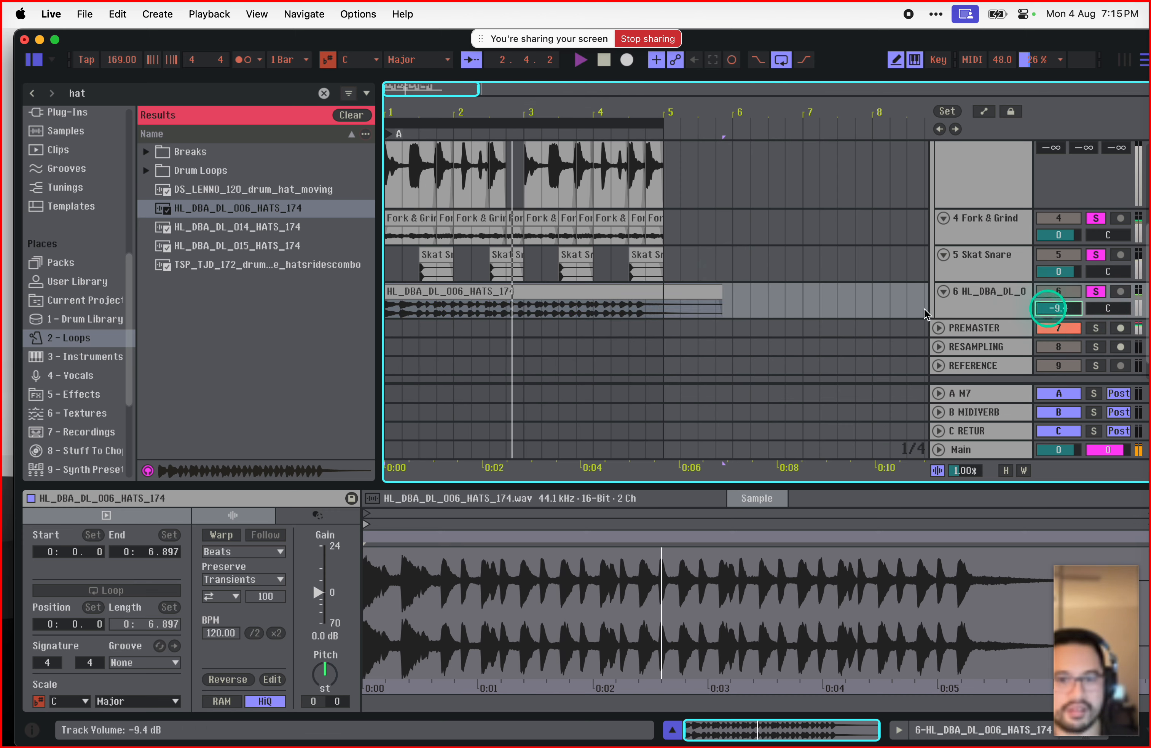
key(space)
Step: Delete the HL_DBA_DL_006_HATS_174 clip from track 6
click(560, 303)
key(BackSpace)
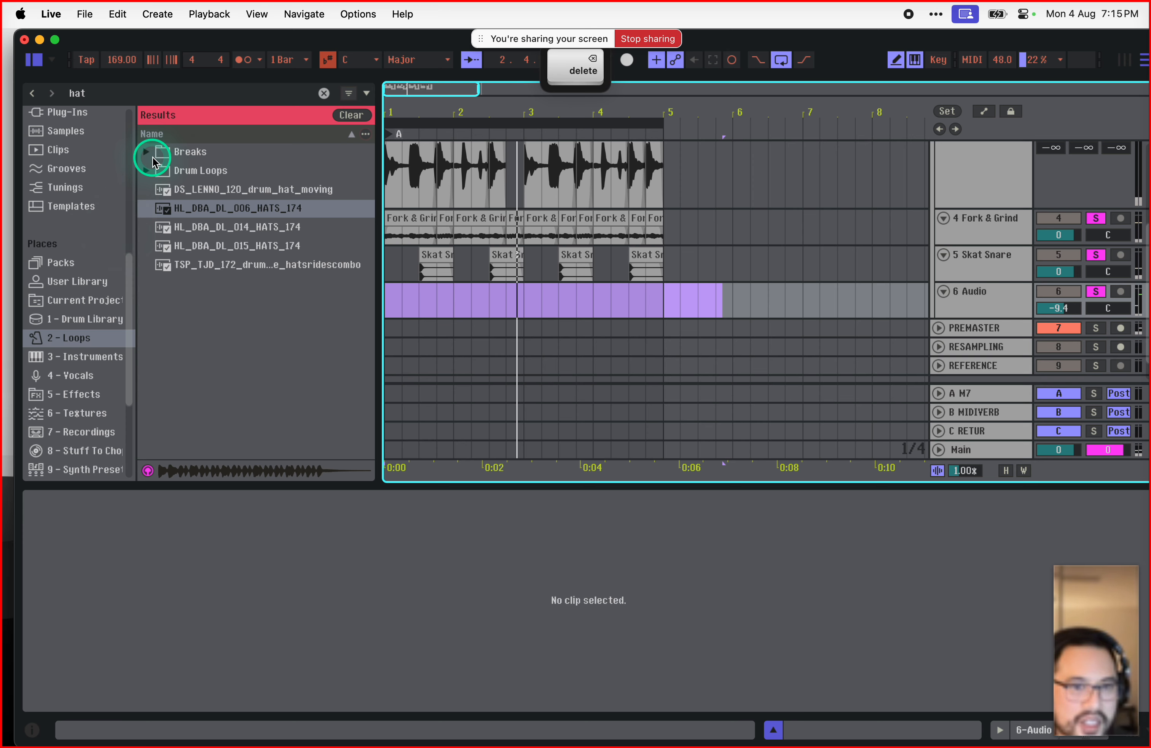
Step: Expand the Drum Loops folder in the results and preview several hat loops, including the cgush_122, AST Beat and OSG_130 hats
click(147, 170)
scroll(284, 372, down, 1)
scroll(284, 372, down, 3)
click(264, 205)
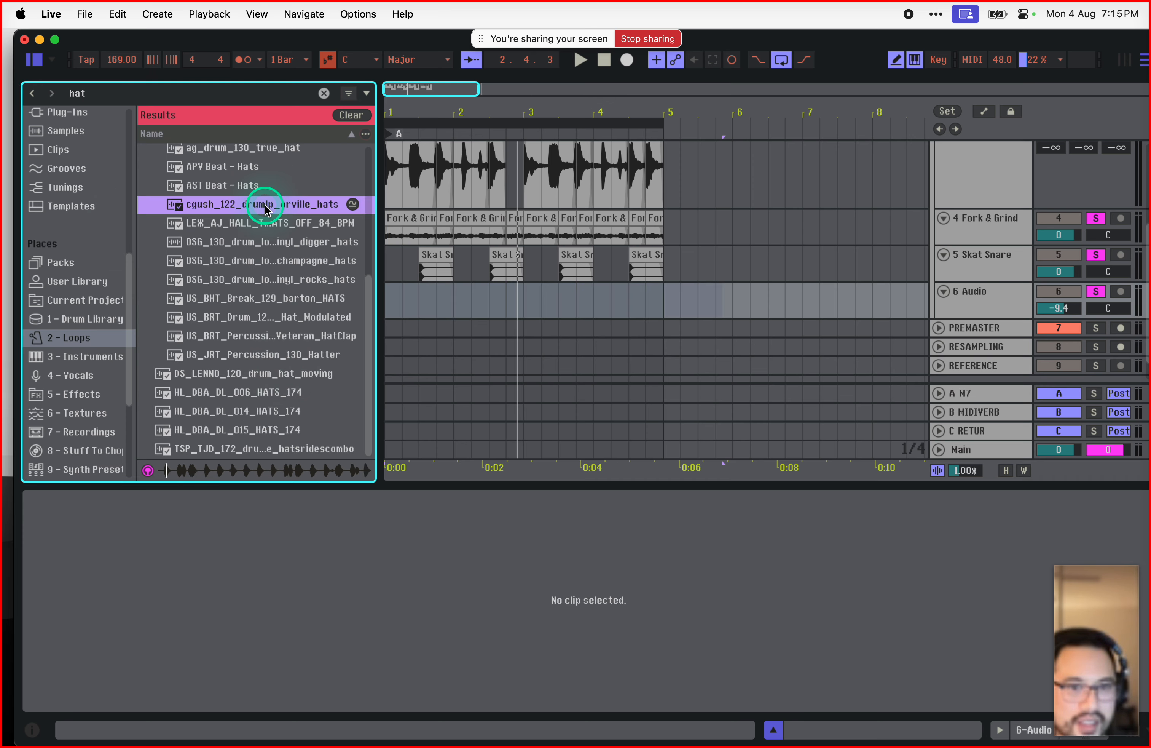
click(243, 187)
click(259, 243)
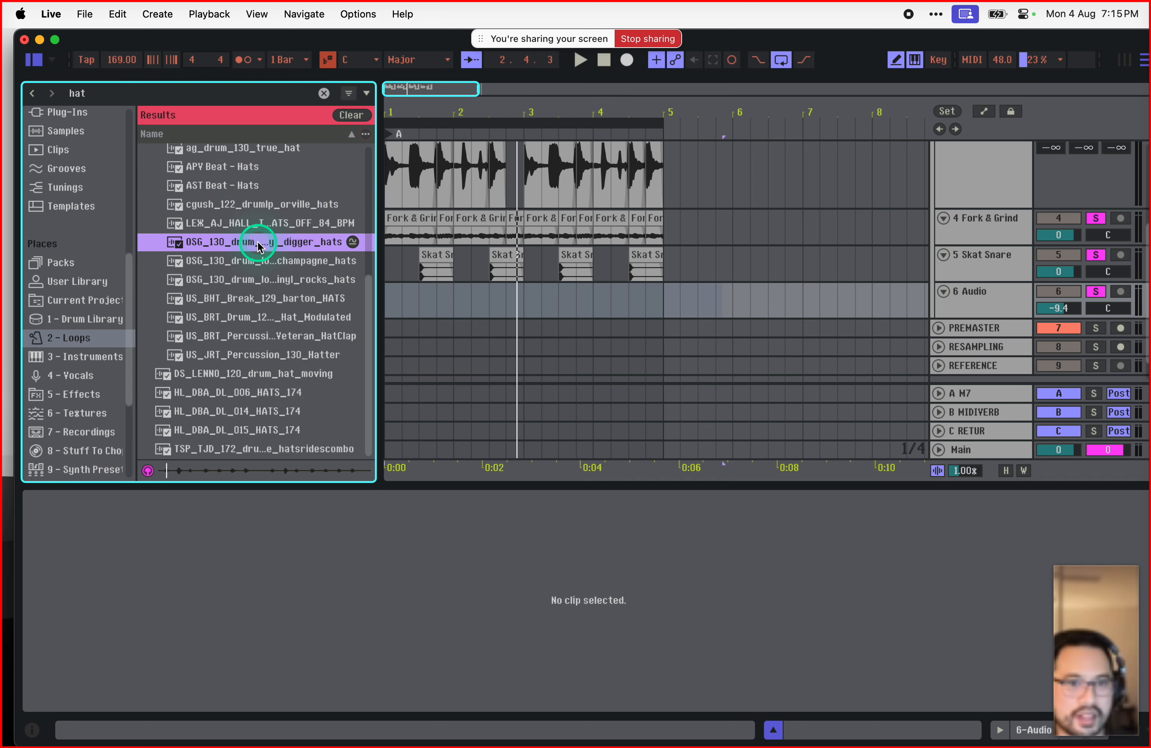
click(259, 262)
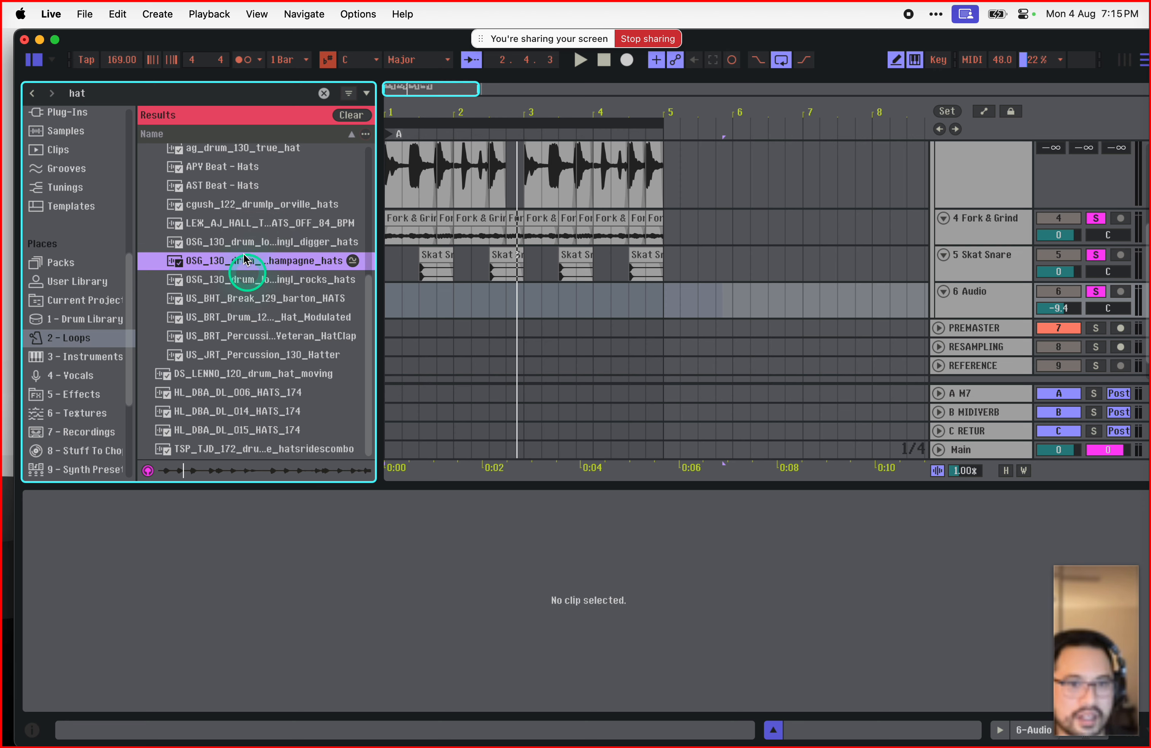
Step: Try the AST Beat - Hats loop at 1.1.1 on track 6 with the pattern, then delete it
click(238, 186)
drag(238, 185, 389, 298)
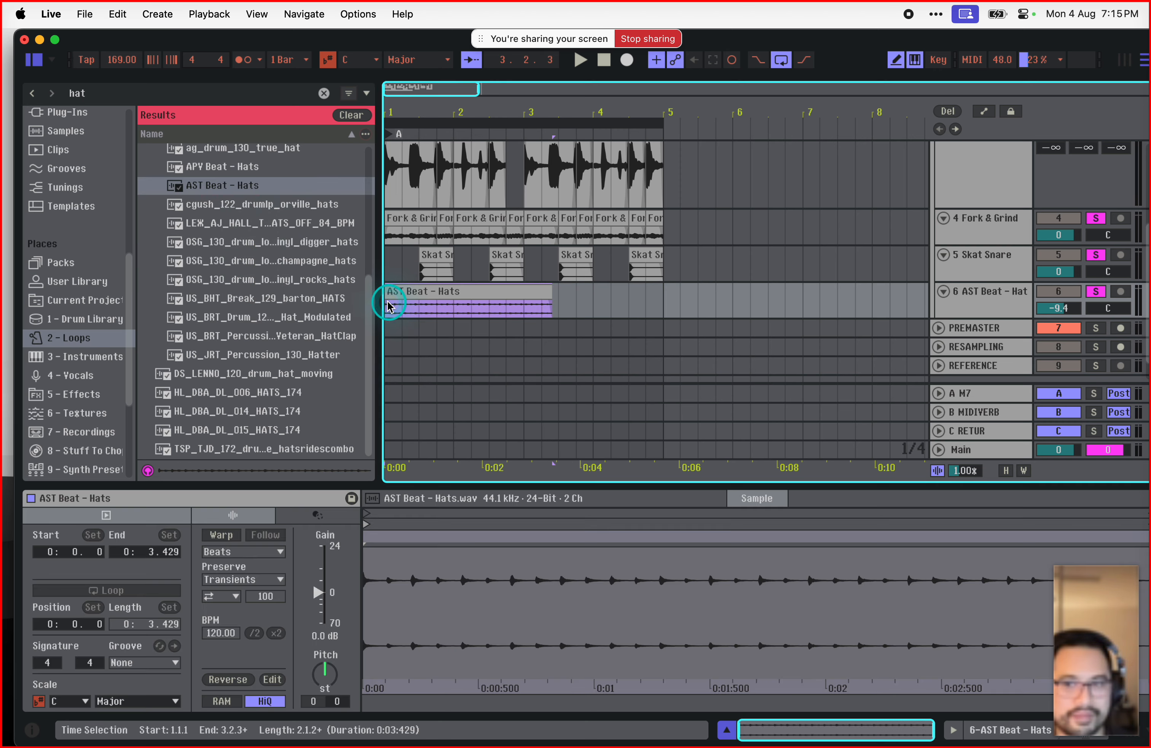
key(space)
key(super+d)
key(super+z)
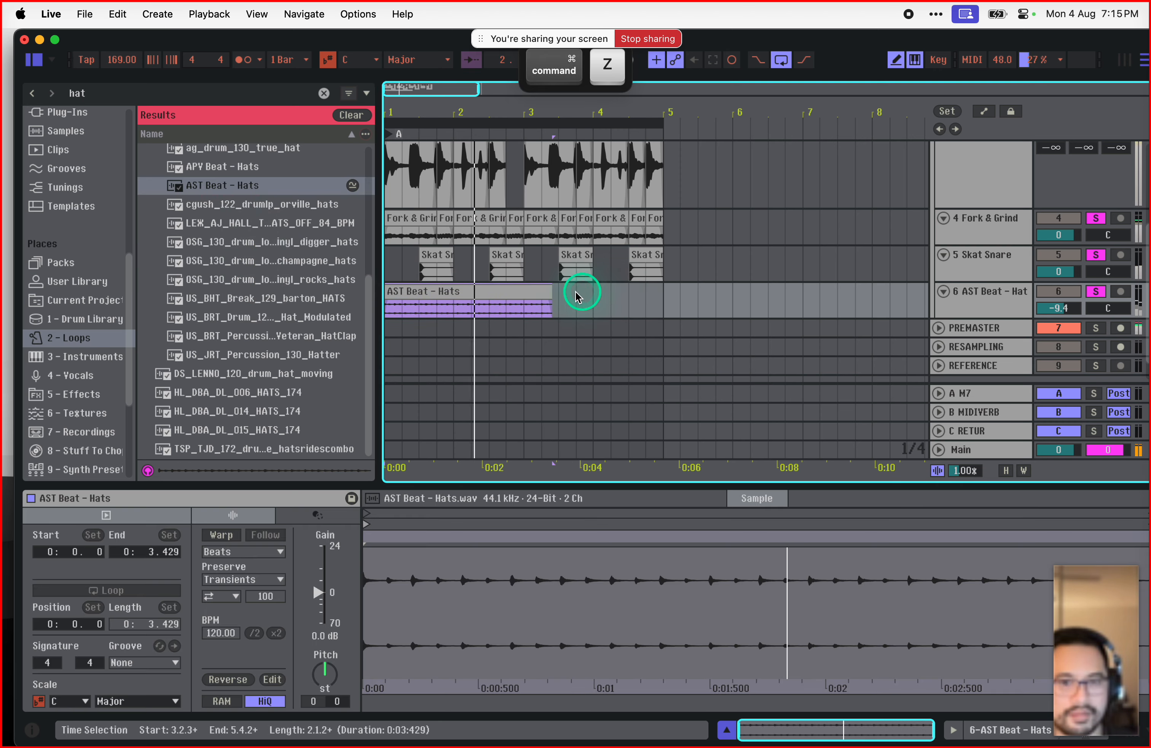
key(space)
key(BackSpace)
Step: Preview the US_BRT Veteran_HatClap and Hat_Modulated loops
click(285, 335)
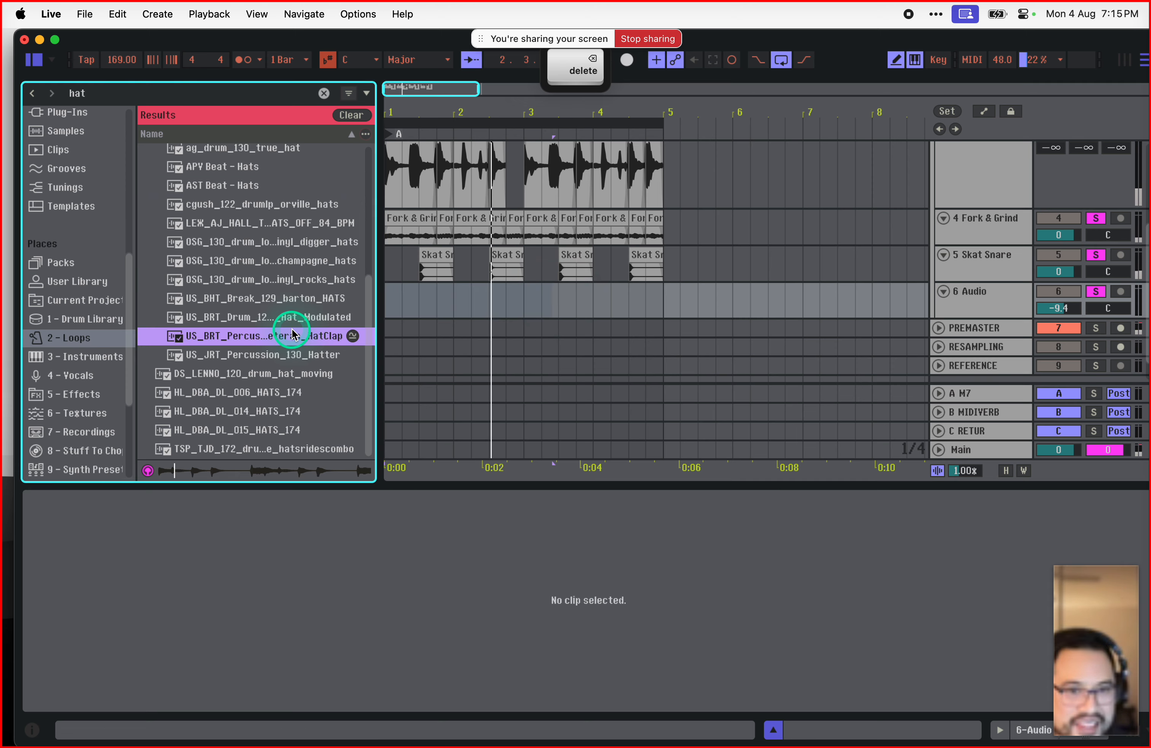
click(284, 318)
key(space)
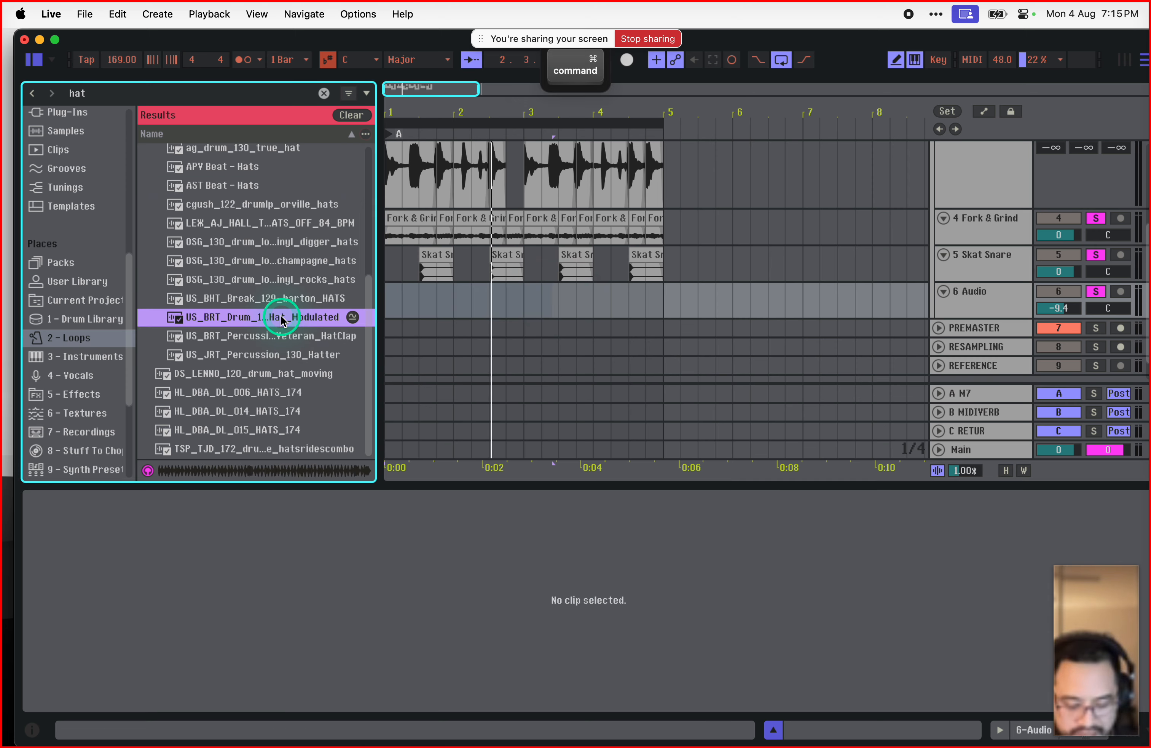
Step: Set Loop/Warp Short Samples to Auto in the Record, Warp & Launch settings and close the settings
key(super+comma)
click(750, 387)
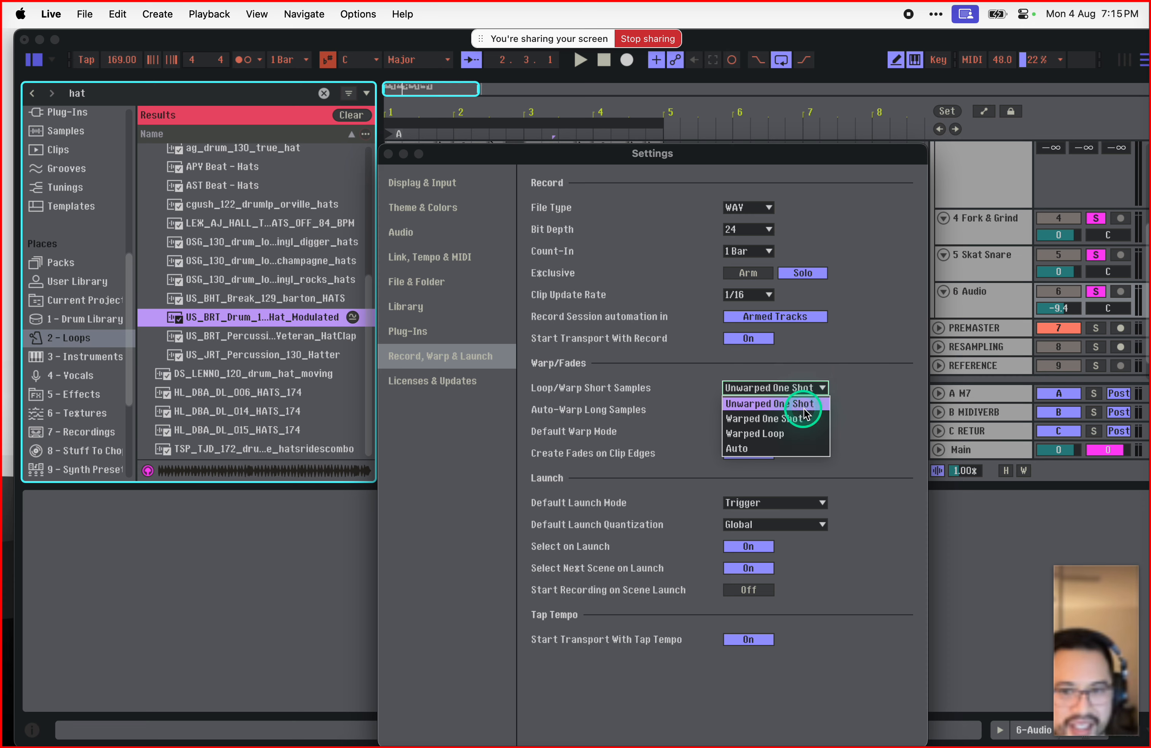
click(803, 446)
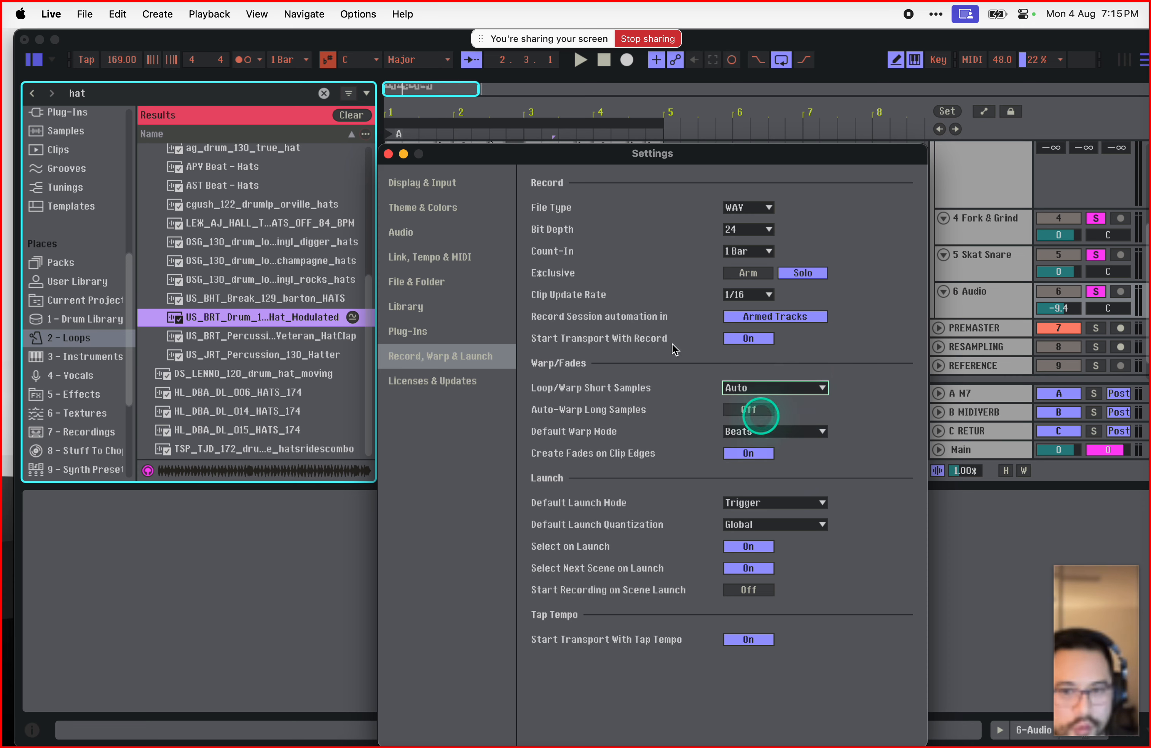
click(389, 153)
Step: Preview more hat loops in the Drum Loops results, including the vinyl_digger, orville and vinyl_rocks hats
click(263, 336)
click(287, 243)
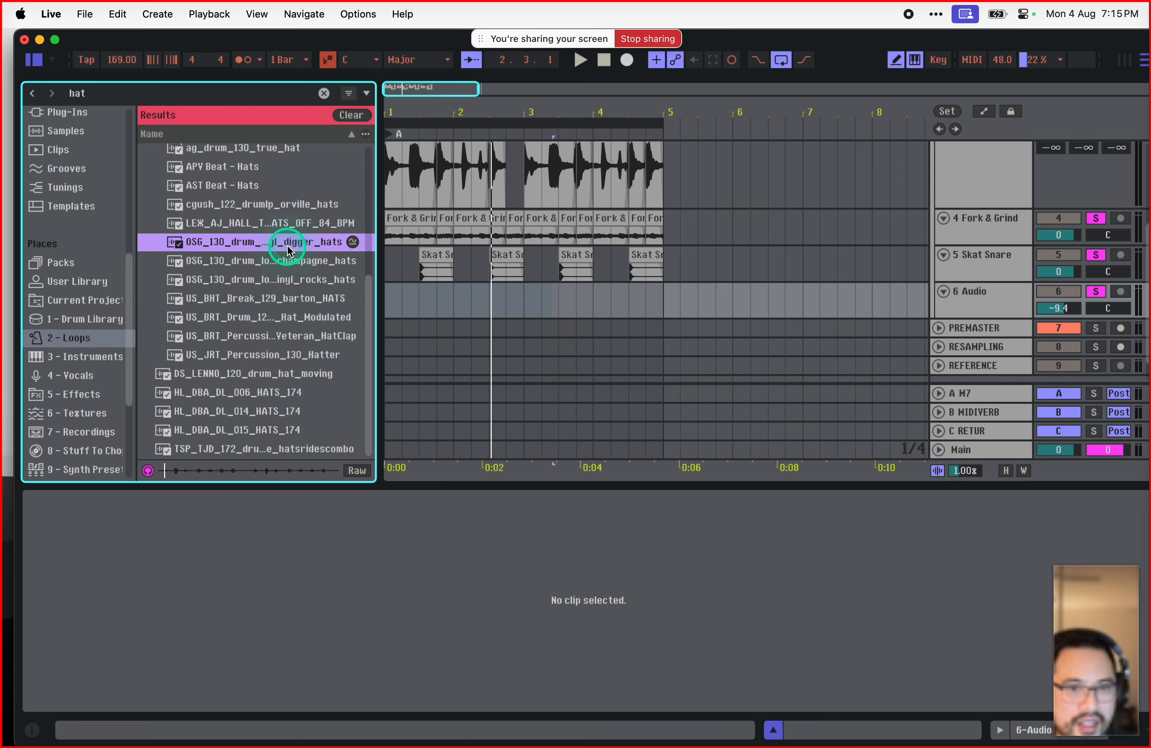
click(286, 222)
click(287, 205)
scroll(273, 301, up, 3)
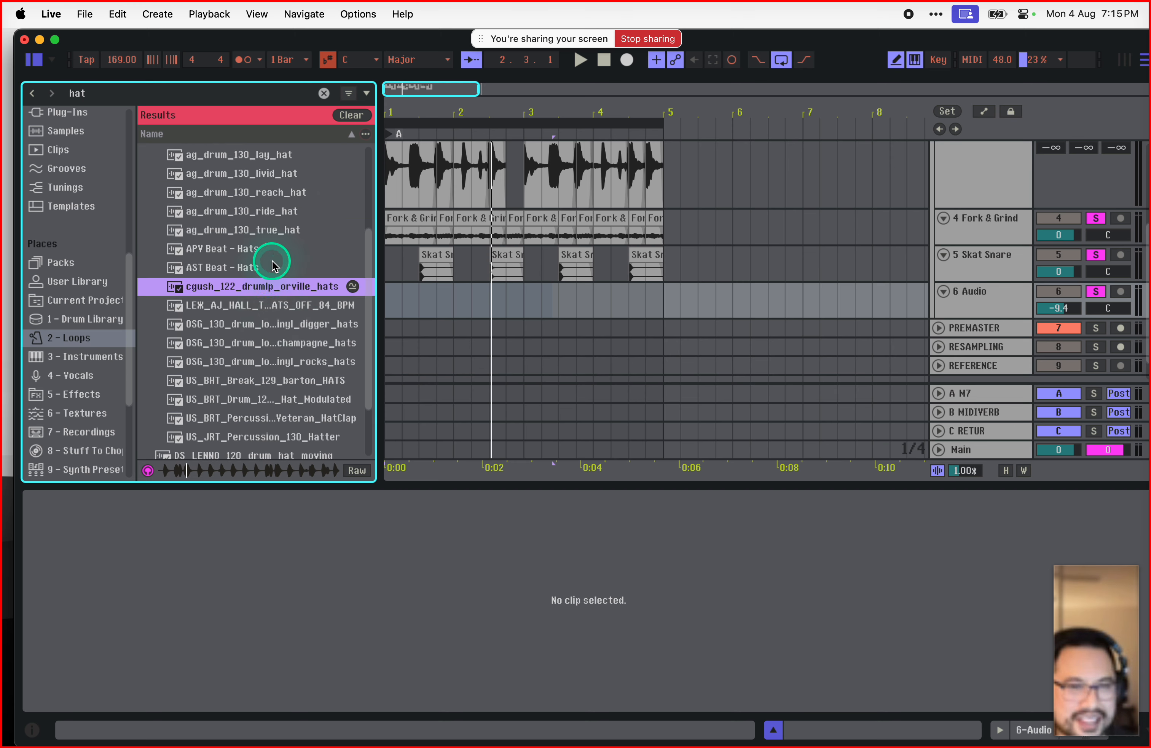
key(space)
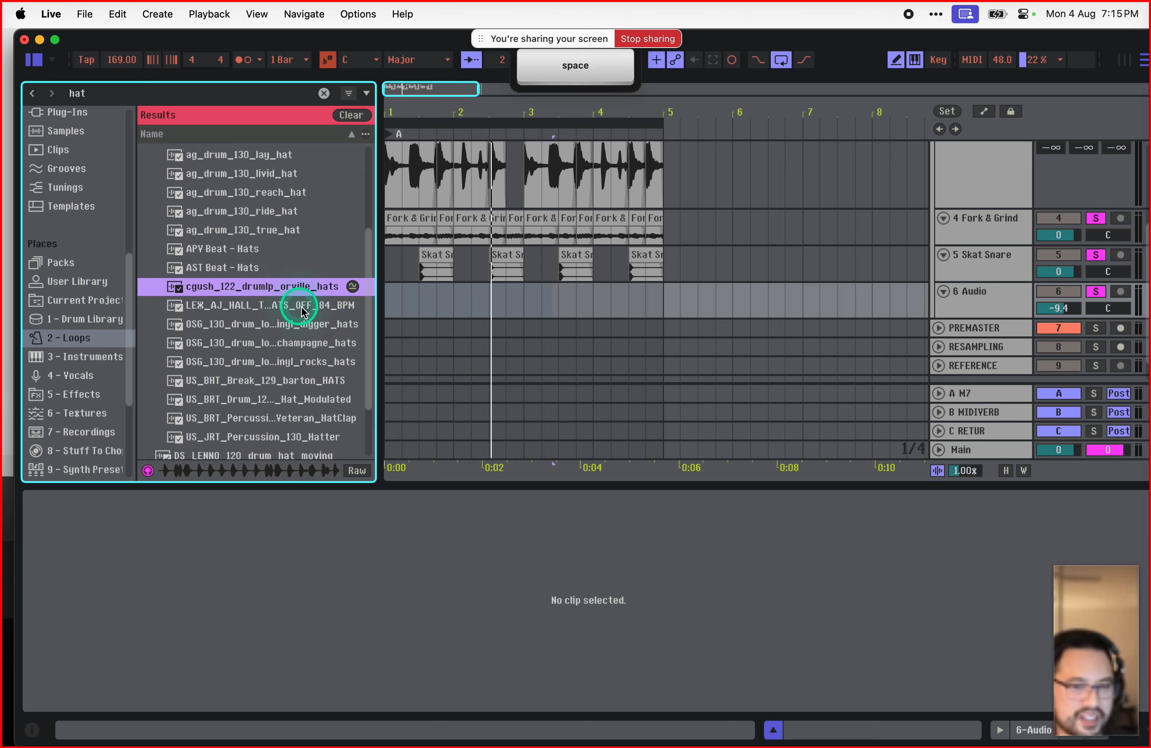
scroll(326, 365, down, 2)
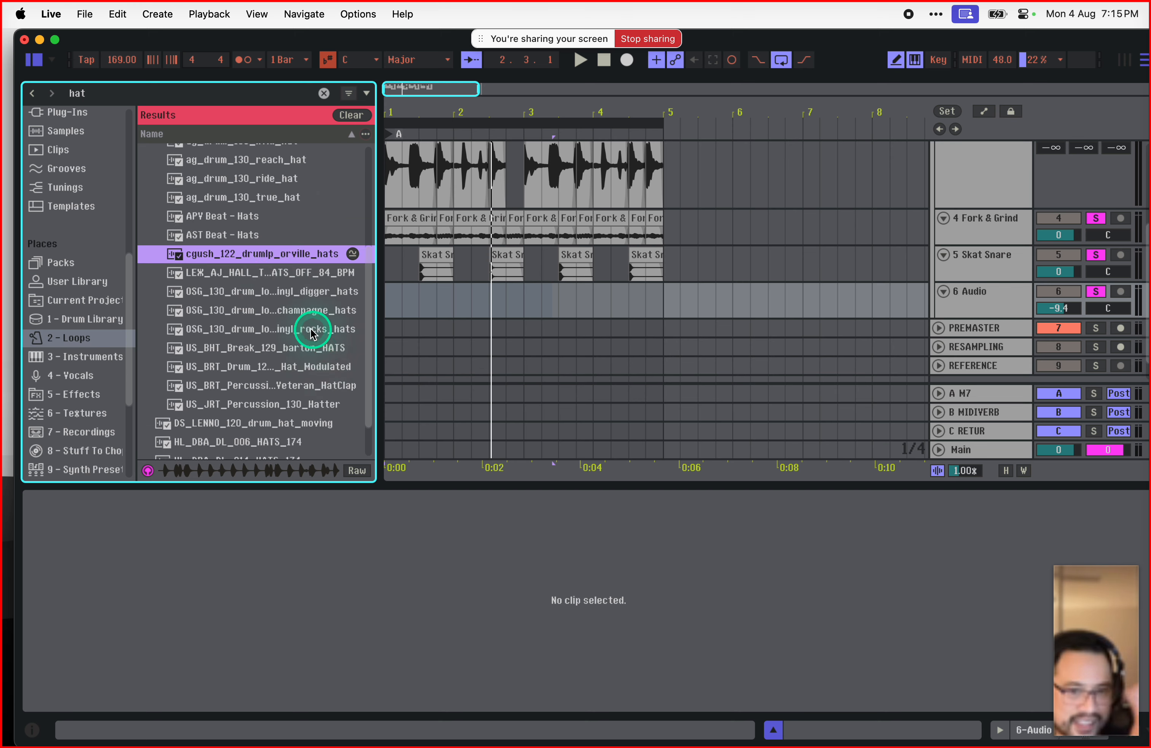
click(310, 327)
key(space)
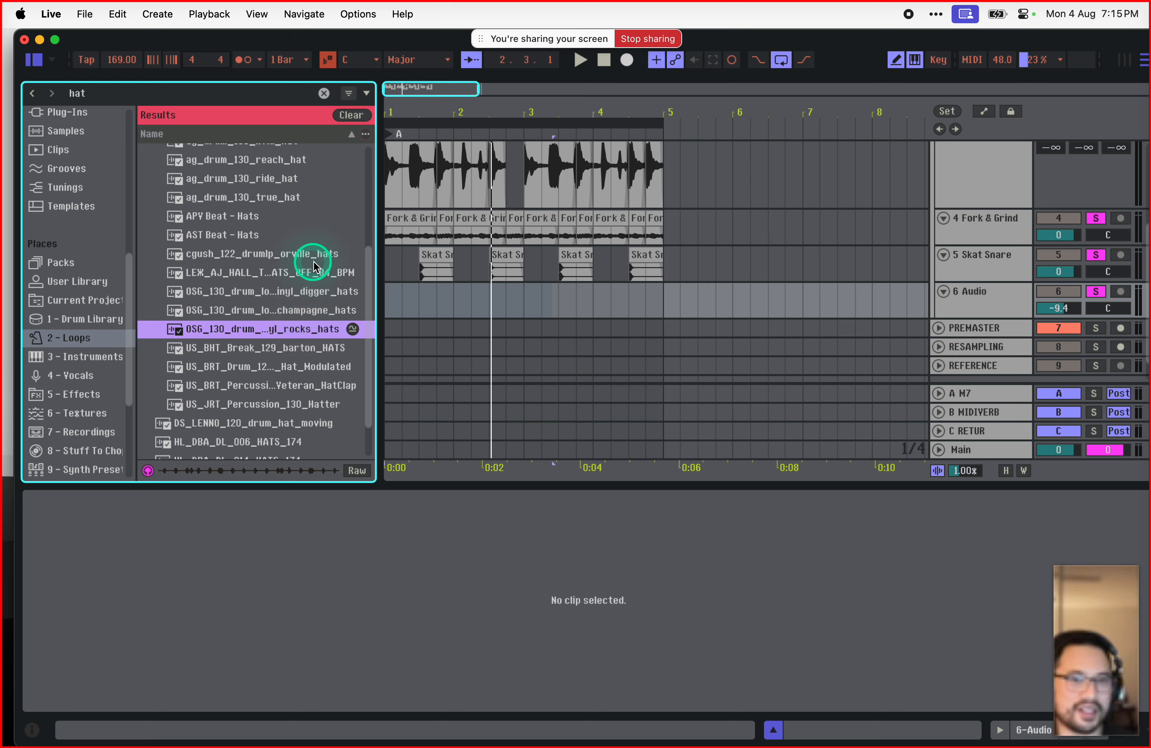
Step: Place the US_BRT_Drum_123_Cataclysm_Hat_Modulated loop at 1.1.1 on track 6 and play it with the pattern
click(278, 385)
click(271, 368)
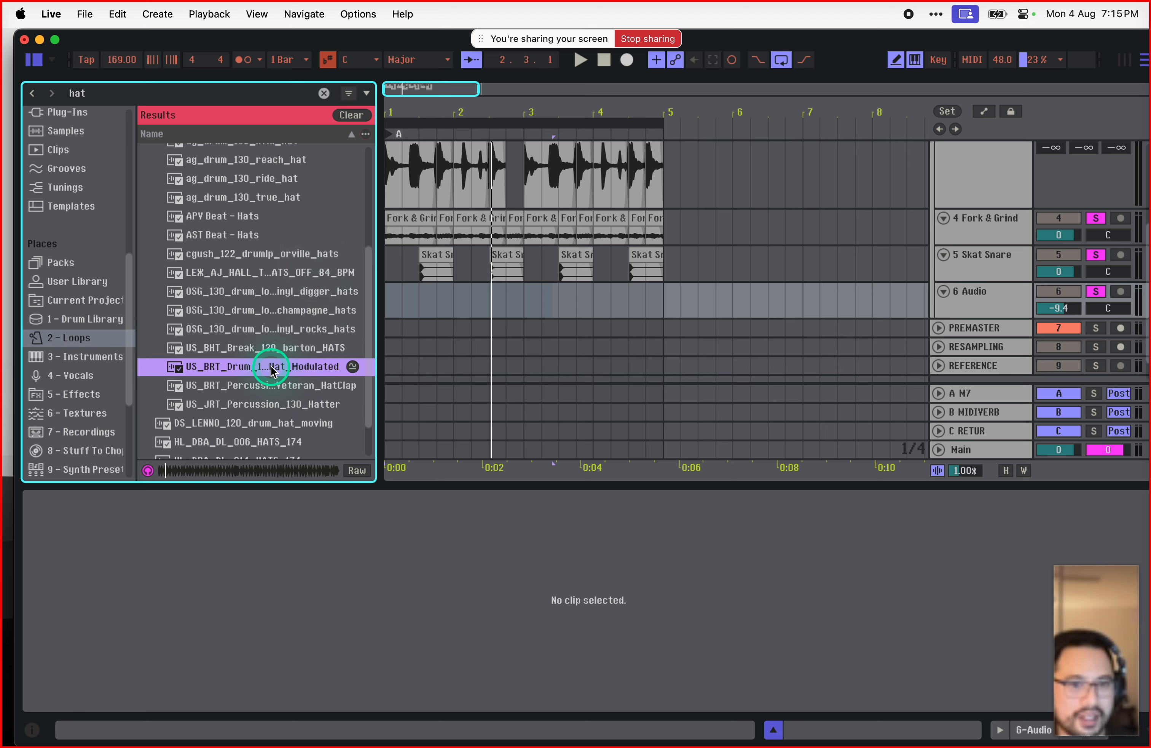
drag(274, 369, 393, 290)
key(space)
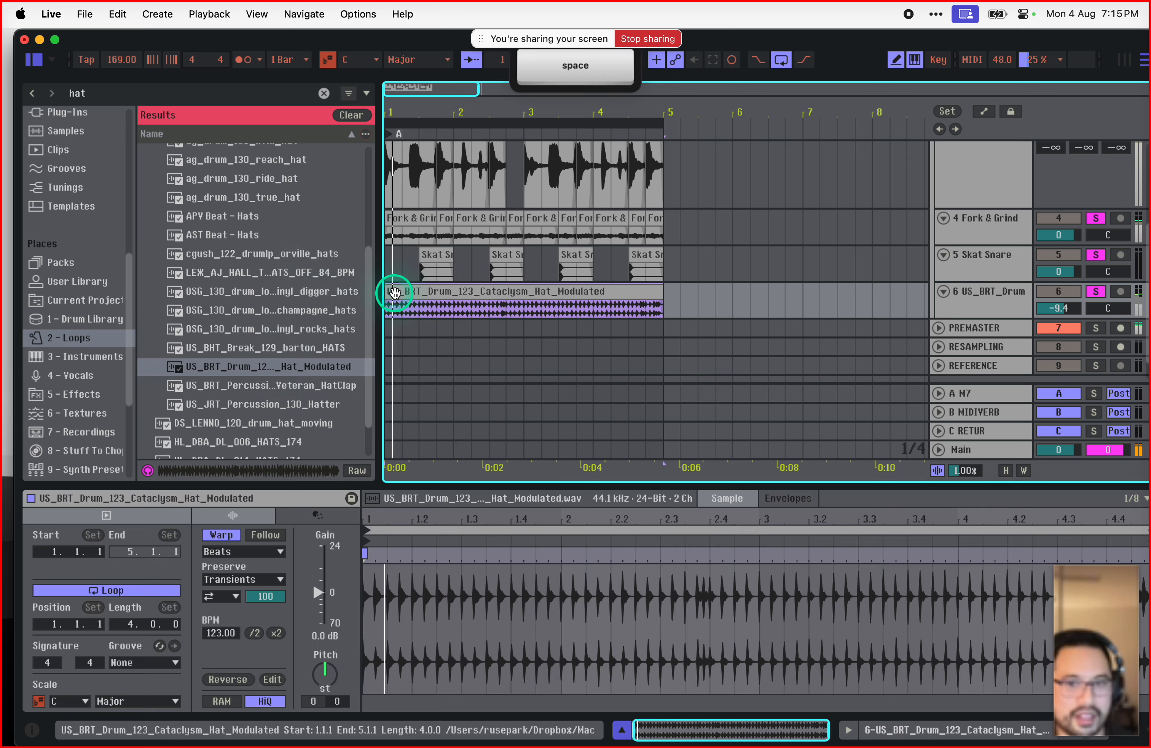
Step: Set track 6's volume to -3.9 dB, clear all track solos and stop playback
drag(1109, 299, 1052, 301)
click(1094, 292)
key(space)
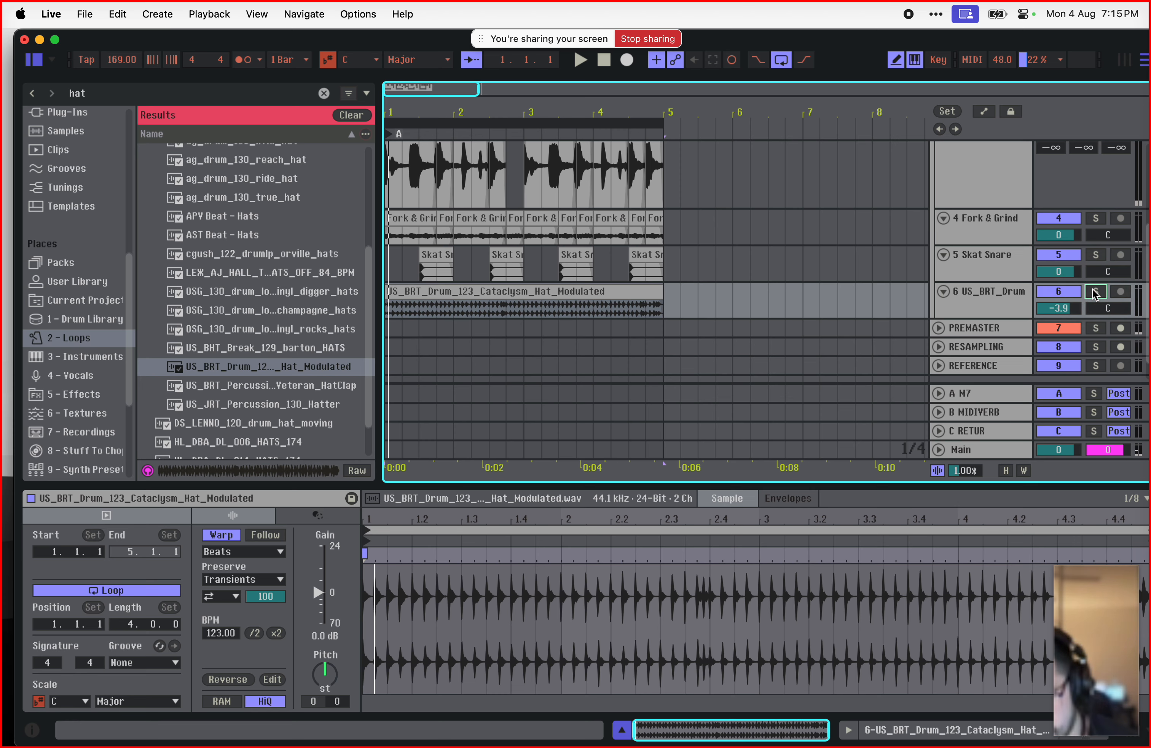
Step: Examine the sample regions and warp markers of the first Fork & Grind clips on tracks 3 and 4
scroll(806, 247, up, 3)
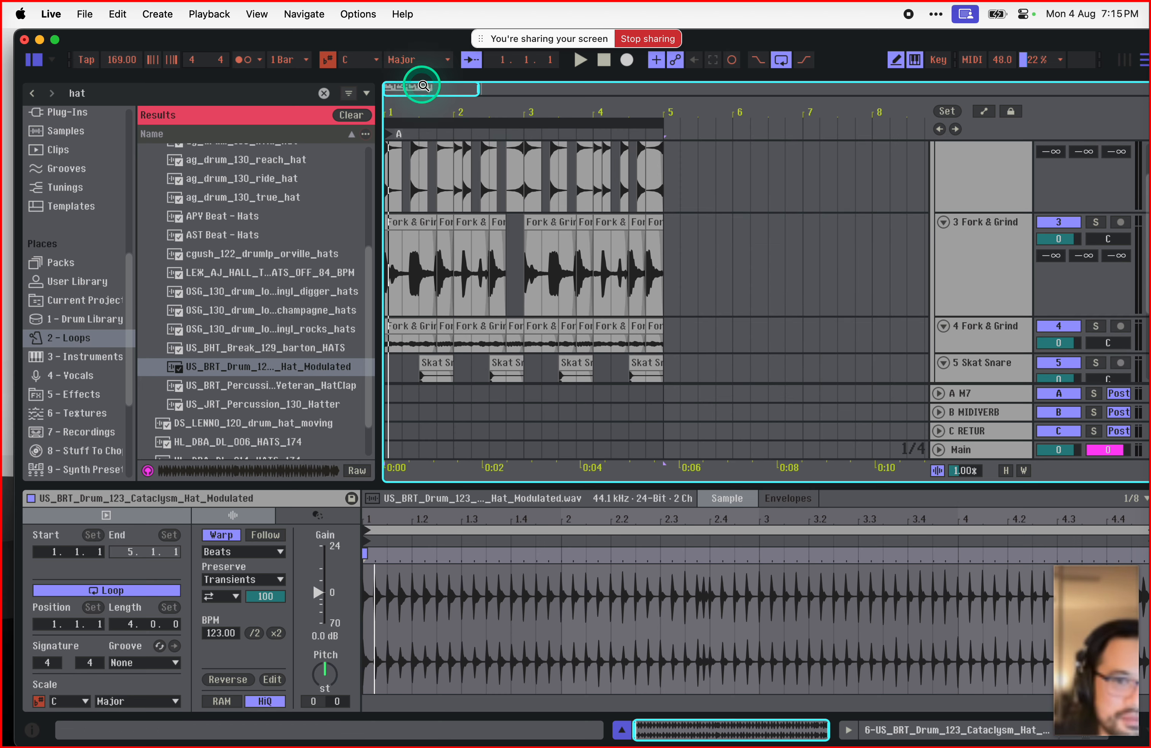
drag(417, 85, 411, 132)
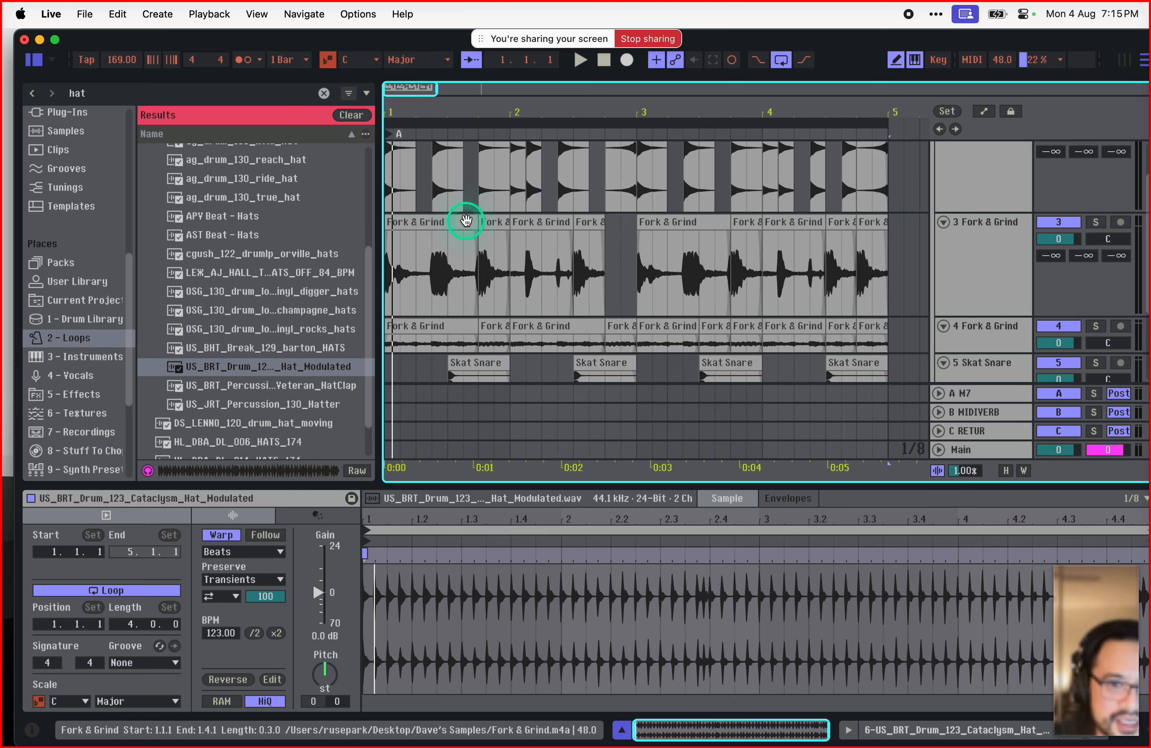
click(463, 222)
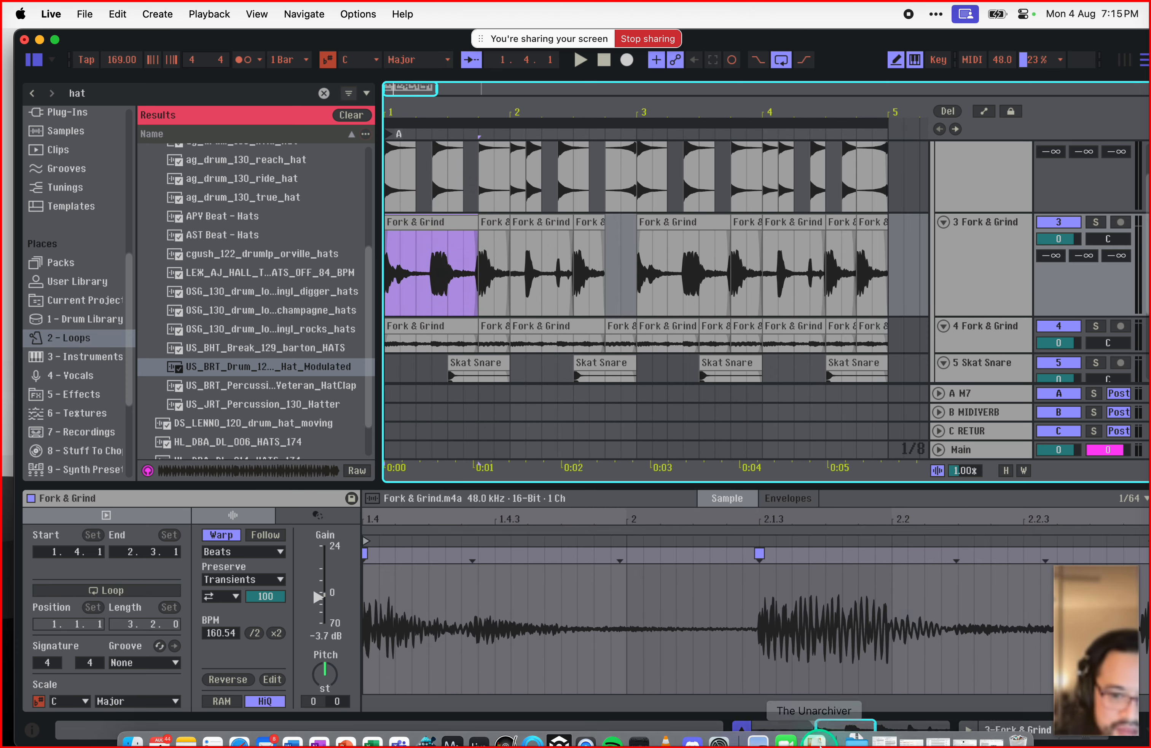
drag(850, 723, 718, 546)
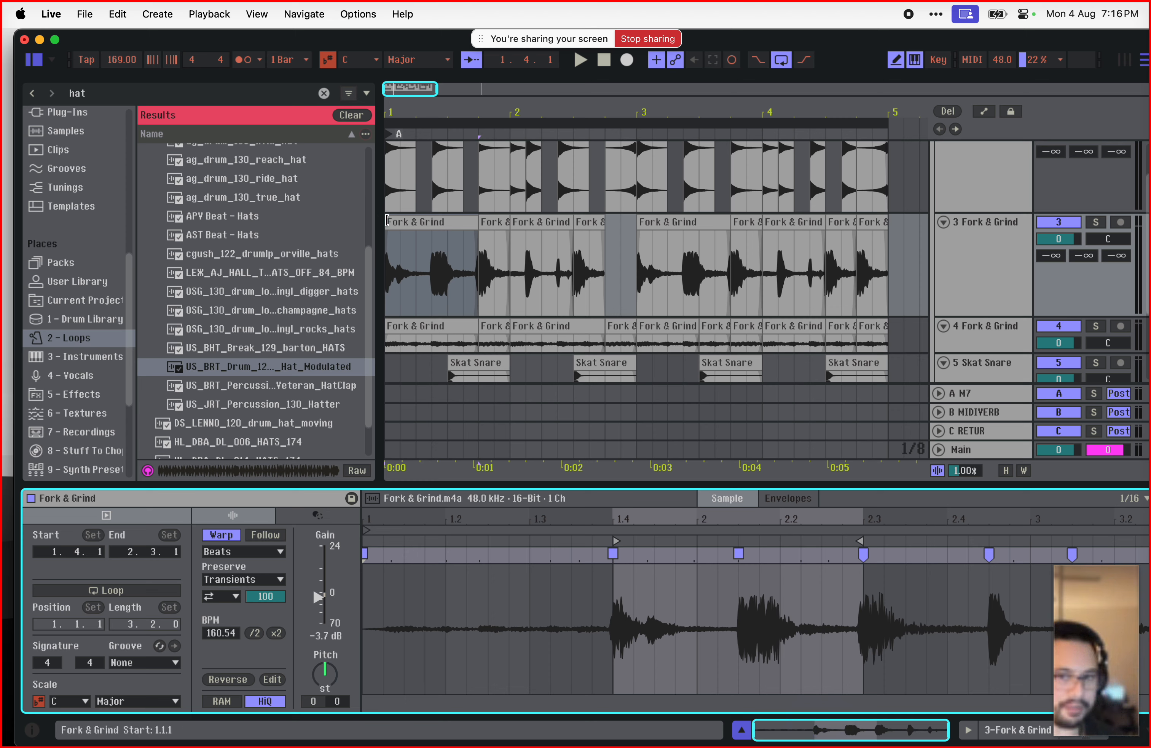
click(429, 323)
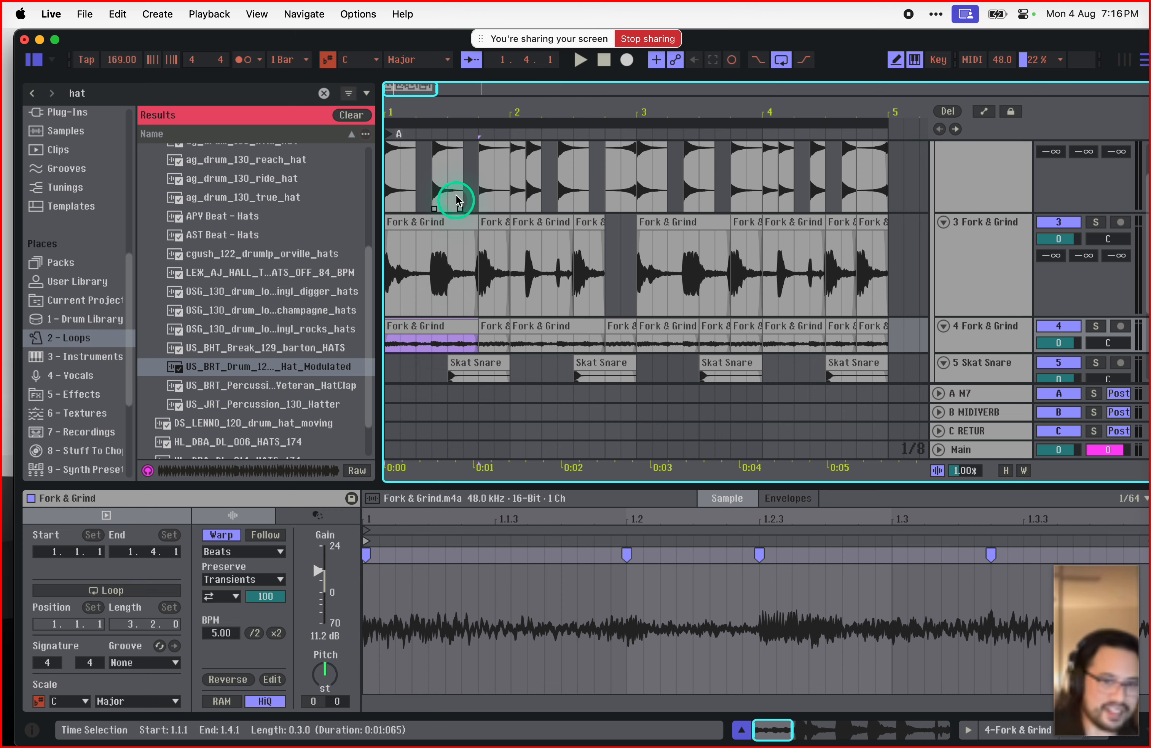
click(443, 223)
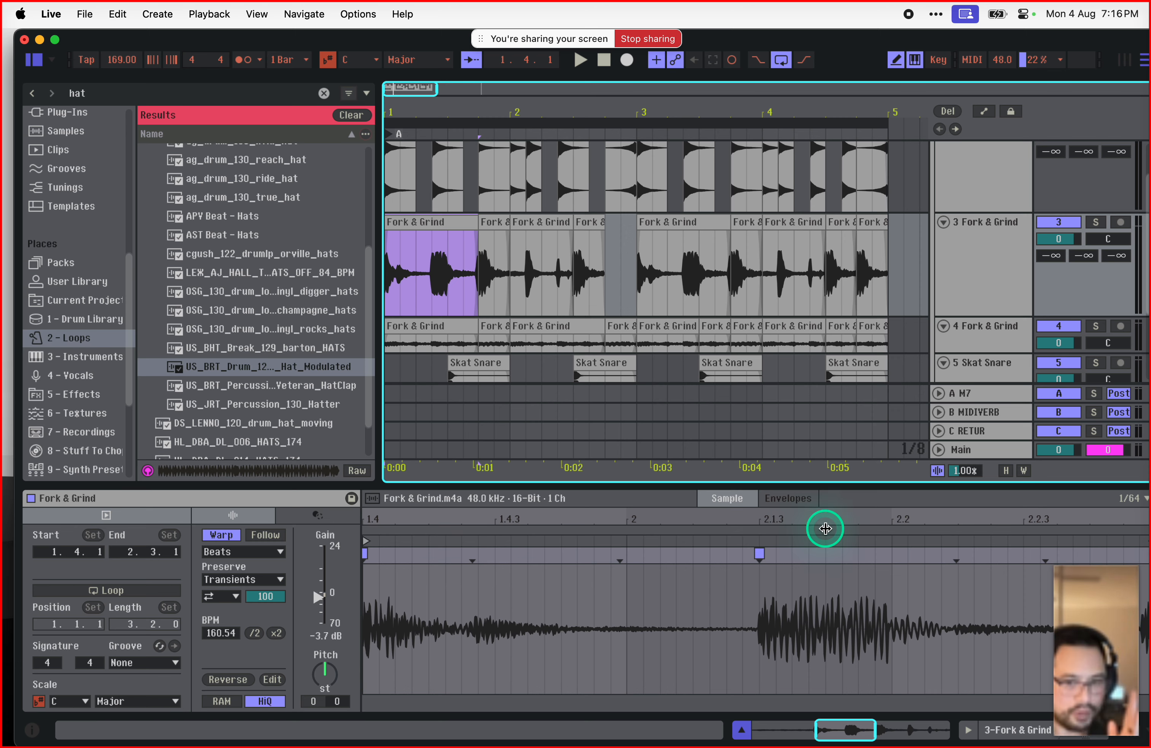
drag(848, 727, 856, 731)
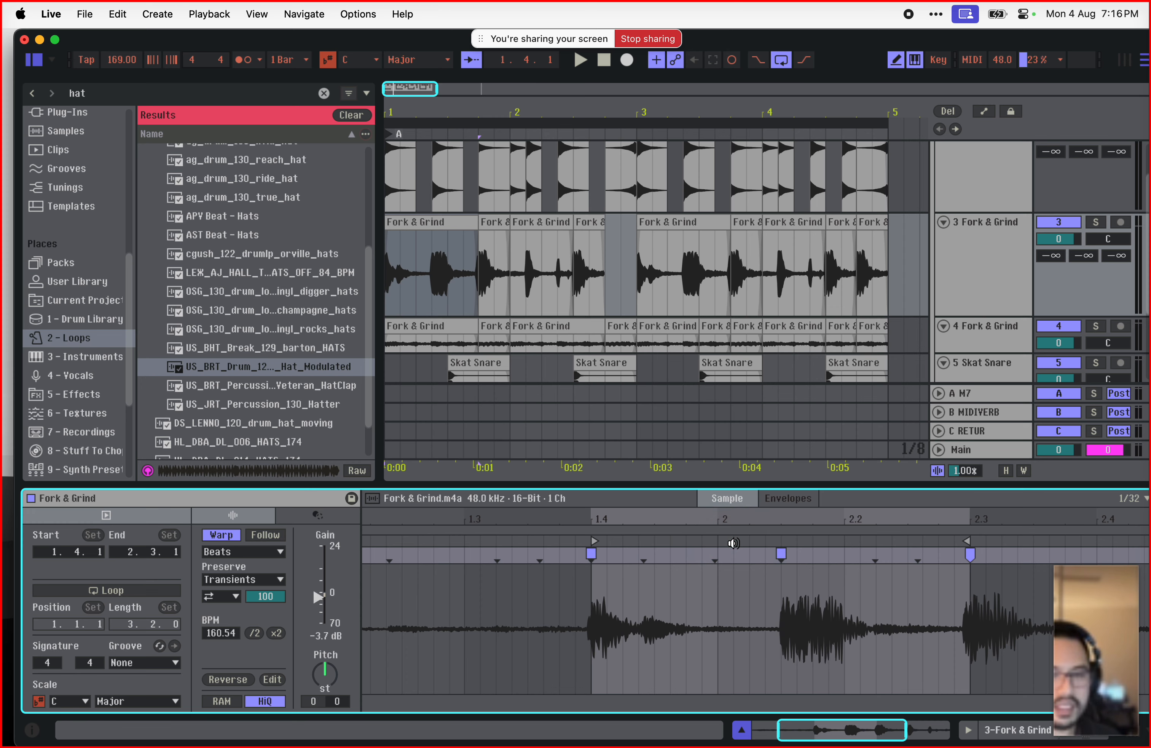
click(621, 391)
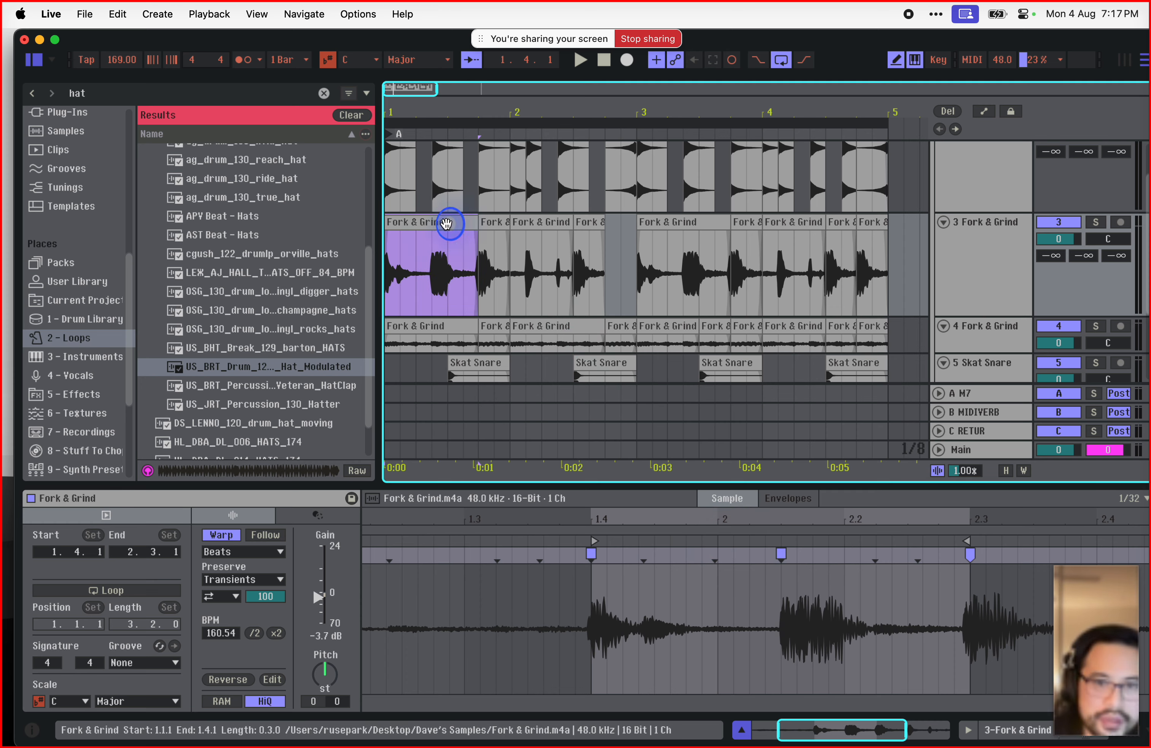
Step: Clear the hat search and preview the original Fork & Grind recording in the added samples folder
click(901, 226)
scroll(83, 291, down, 5)
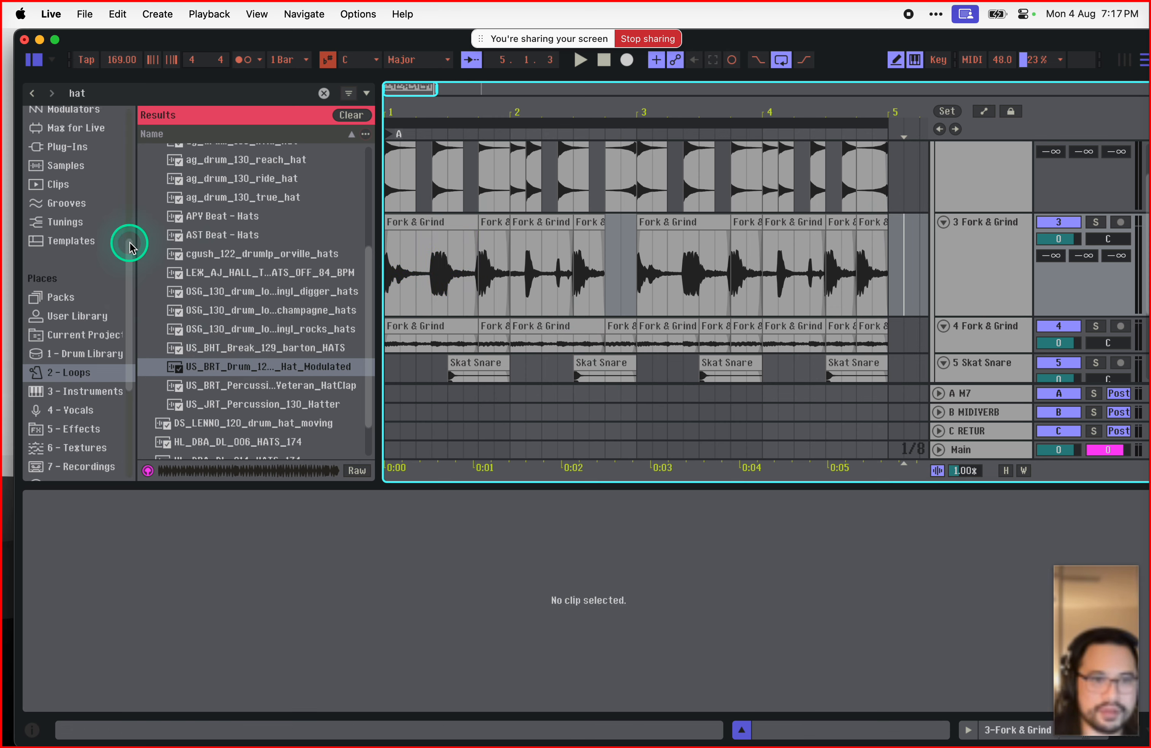
click(100, 451)
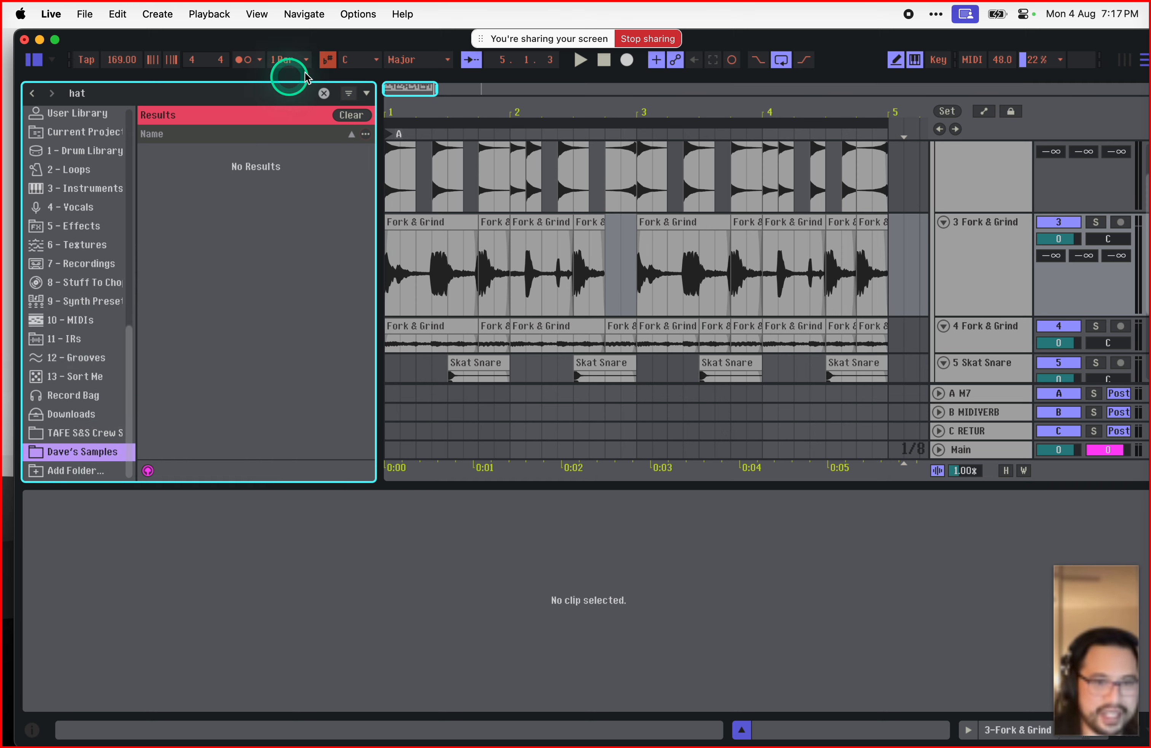
click(323, 93)
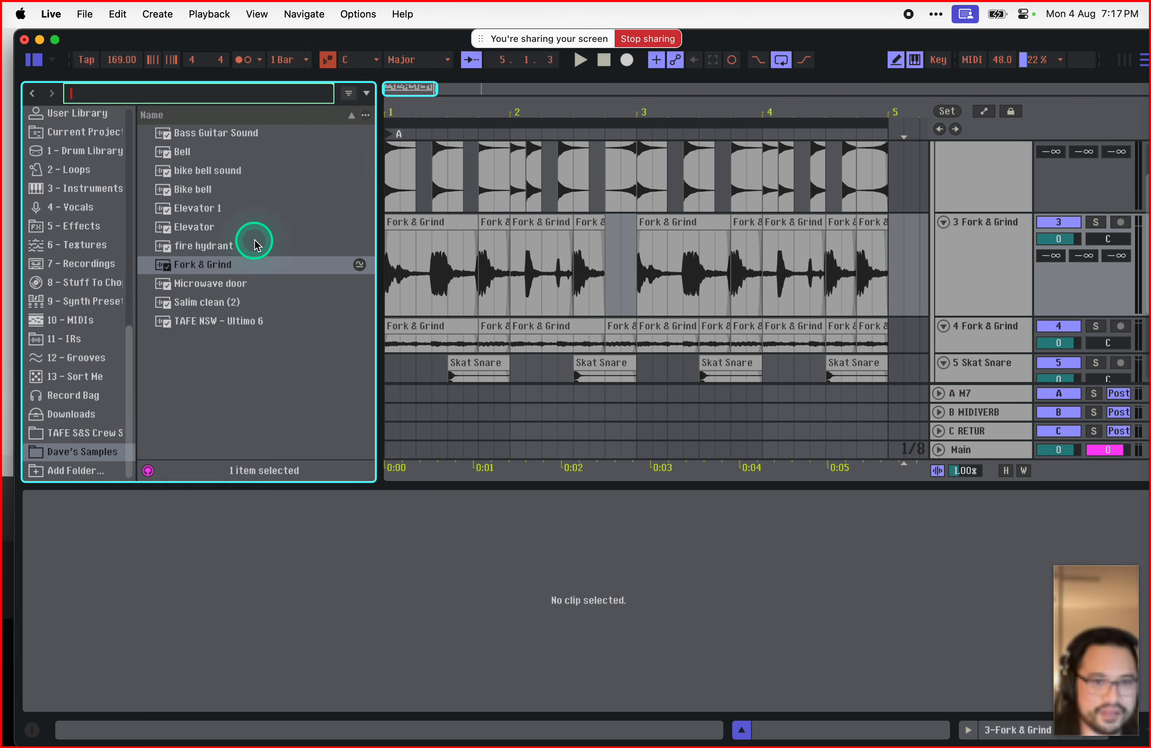
click(243, 267)
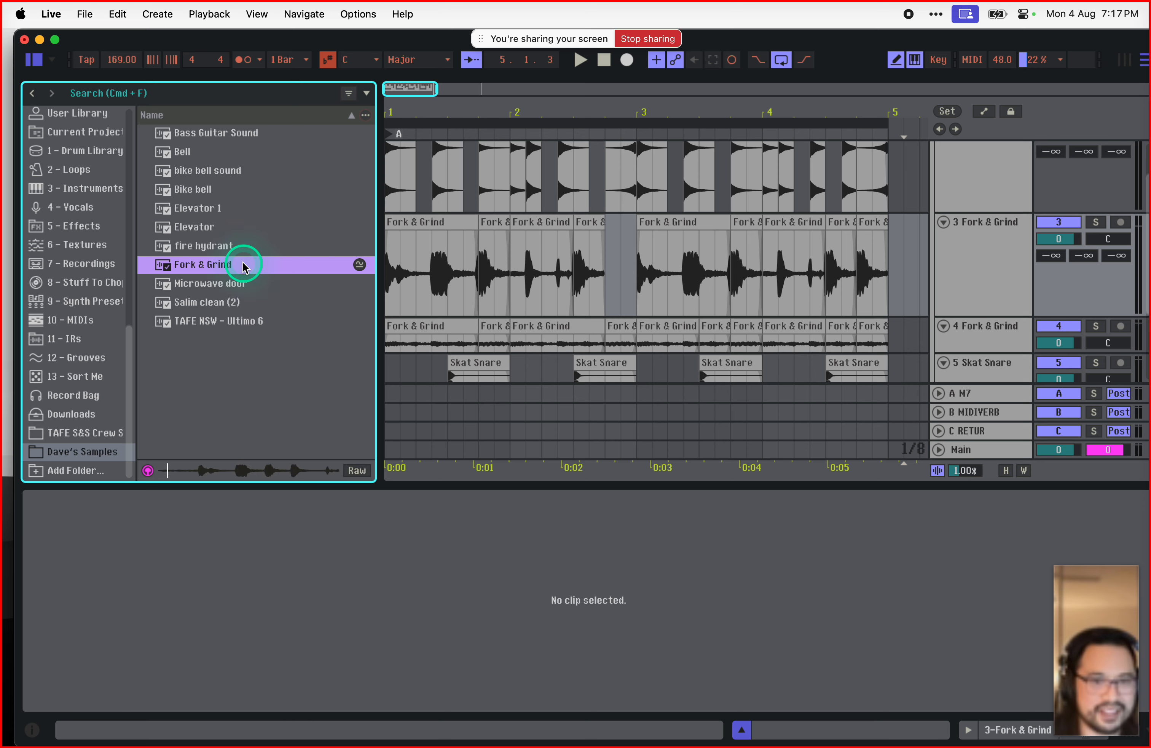
key(space)
Step: Add an audio track below track 6 and place the full Fork & Grind recording on it at 1.1.1
scroll(935, 259, down, 1)
scroll(936, 259, down, 5)
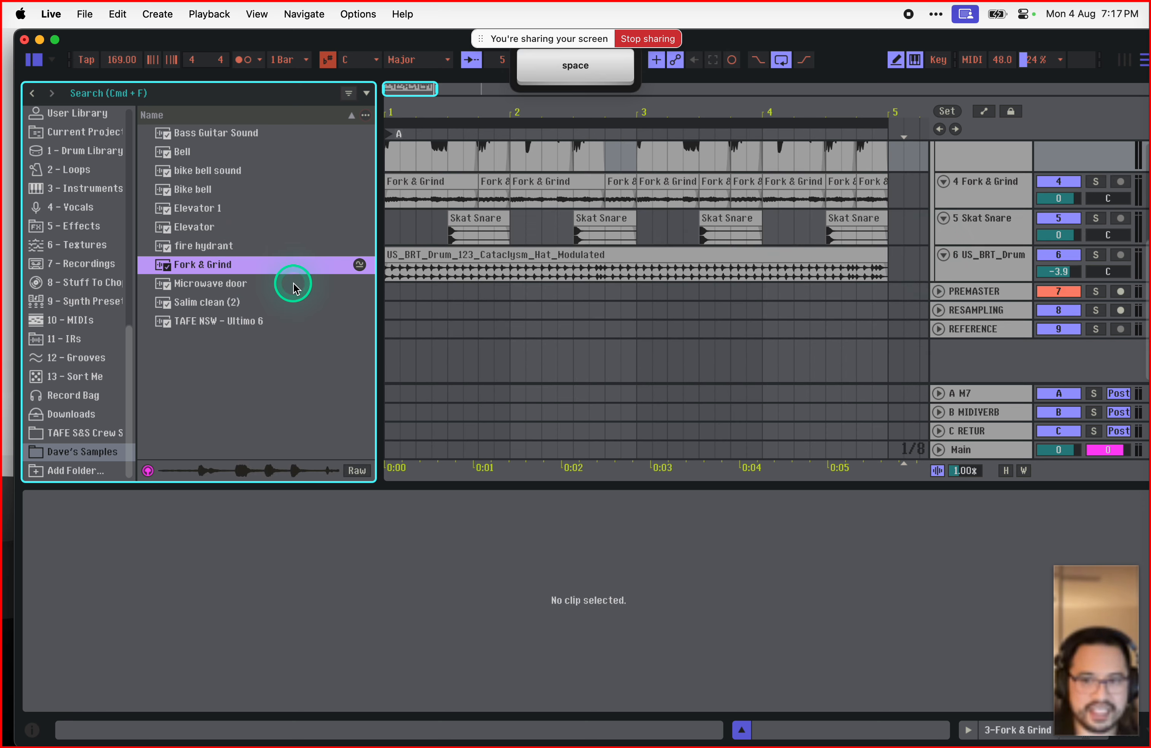
click(976, 261)
key(cmd+t)
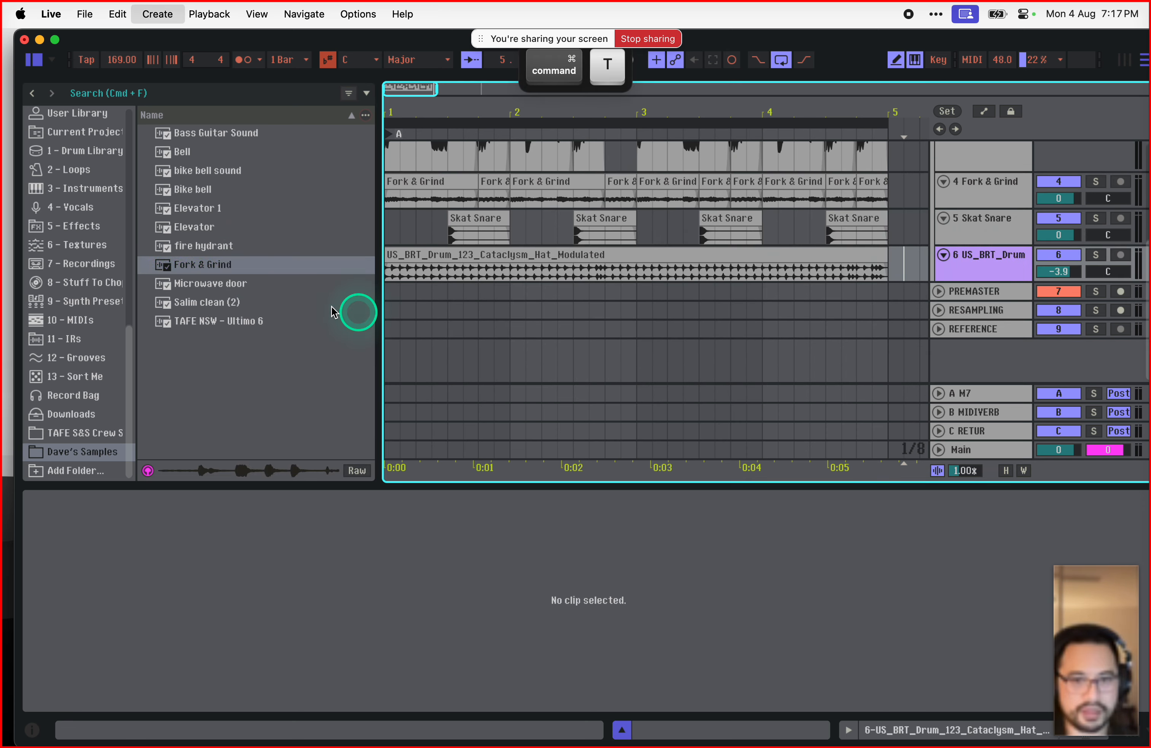
drag(206, 268, 398, 296)
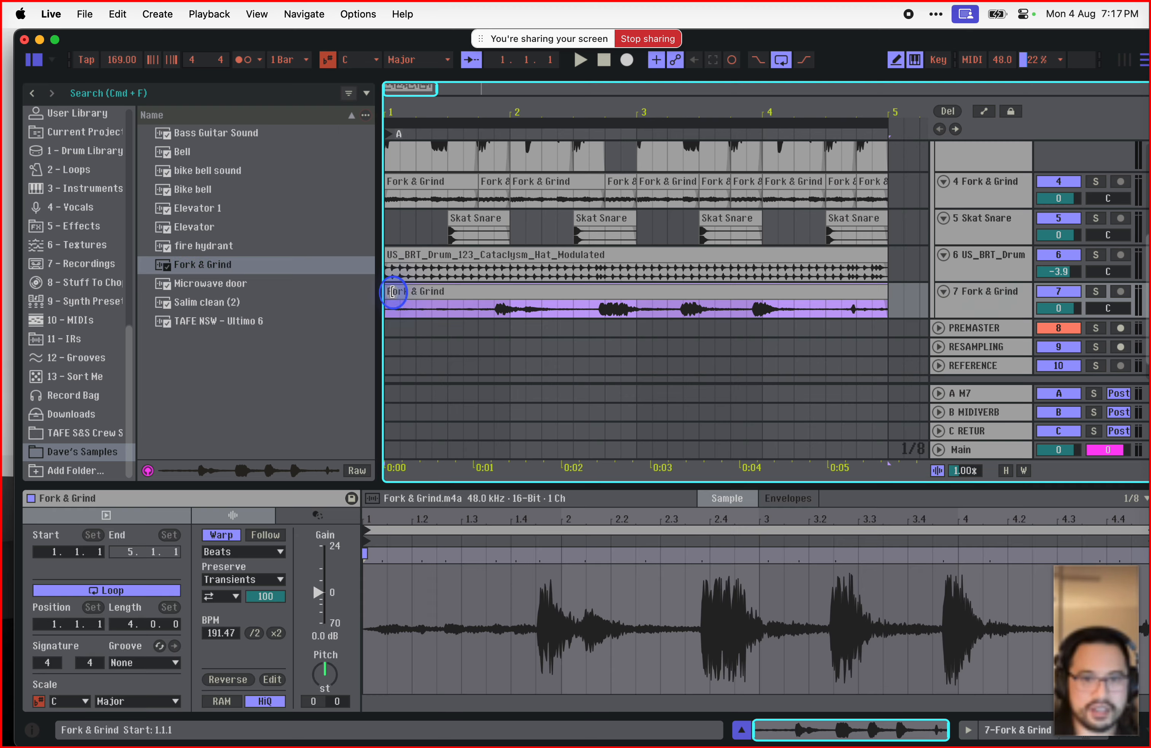
Step: Solo track 7 and play through its full Fork & Grind clip
click(1096, 291)
click(806, 294)
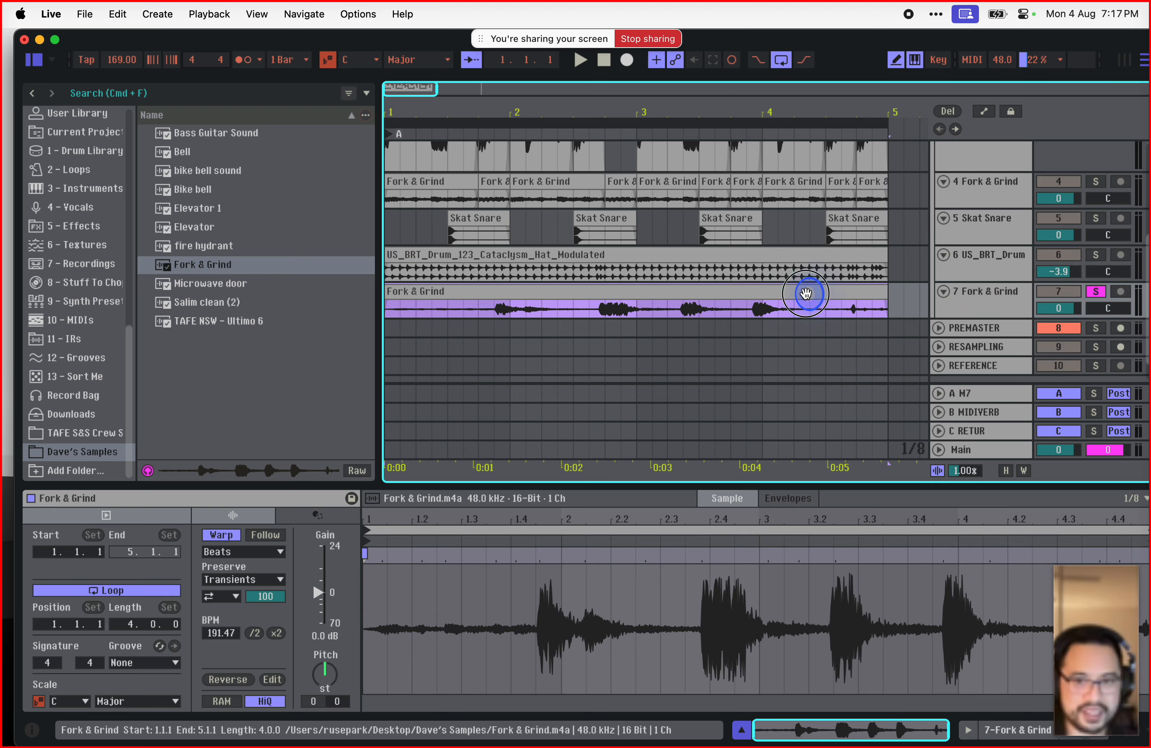
key(space)
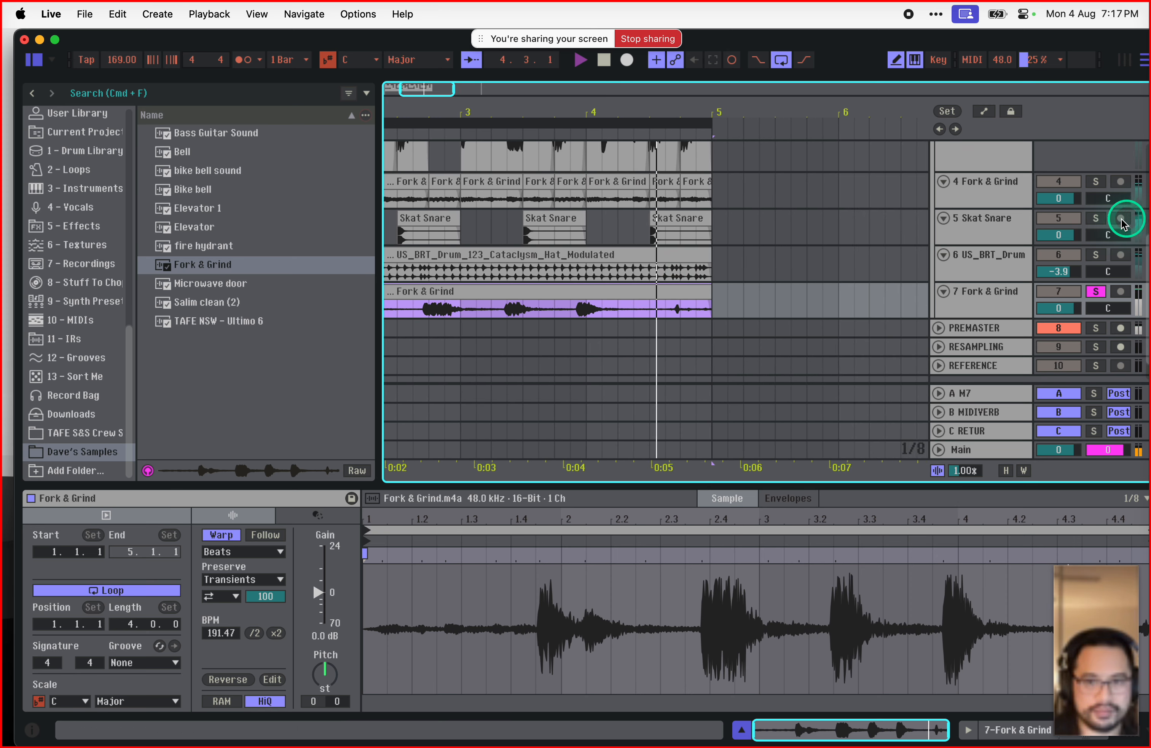
key(space)
scroll(898, 286, up, 5)
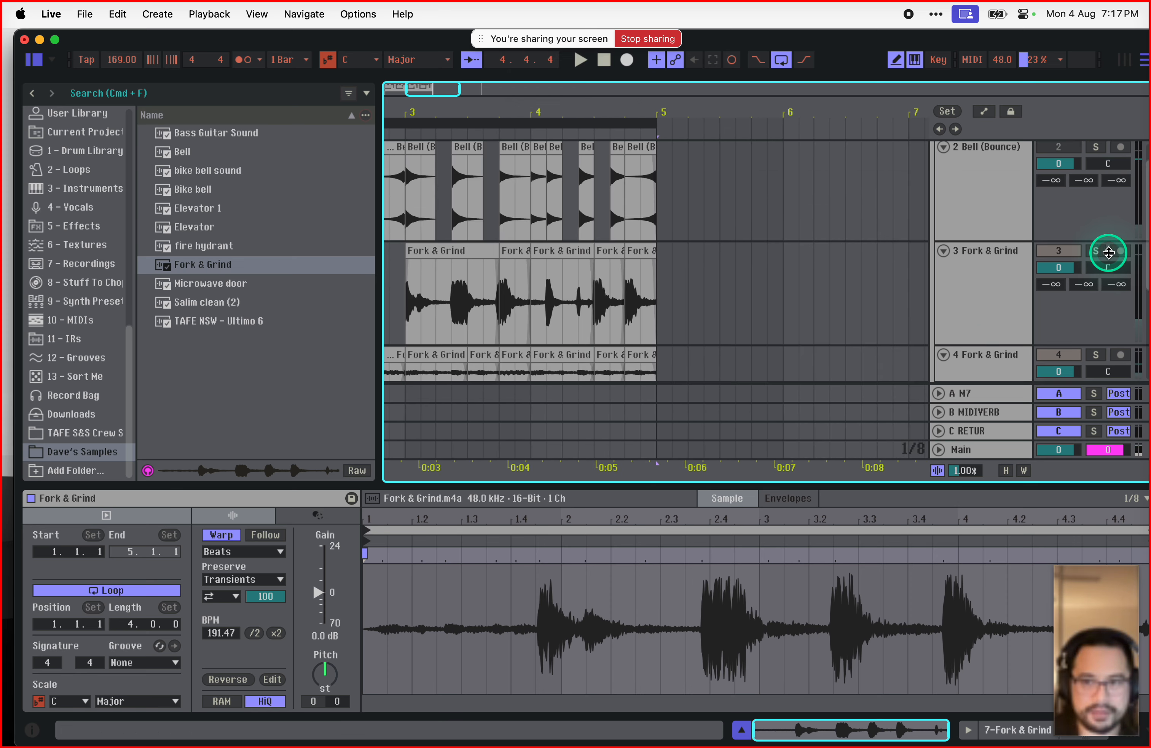
Step: Solo track 3 and play its chopped Fork & Grind pattern, restarting it from the beginning of the arrangement
click(1096, 251)
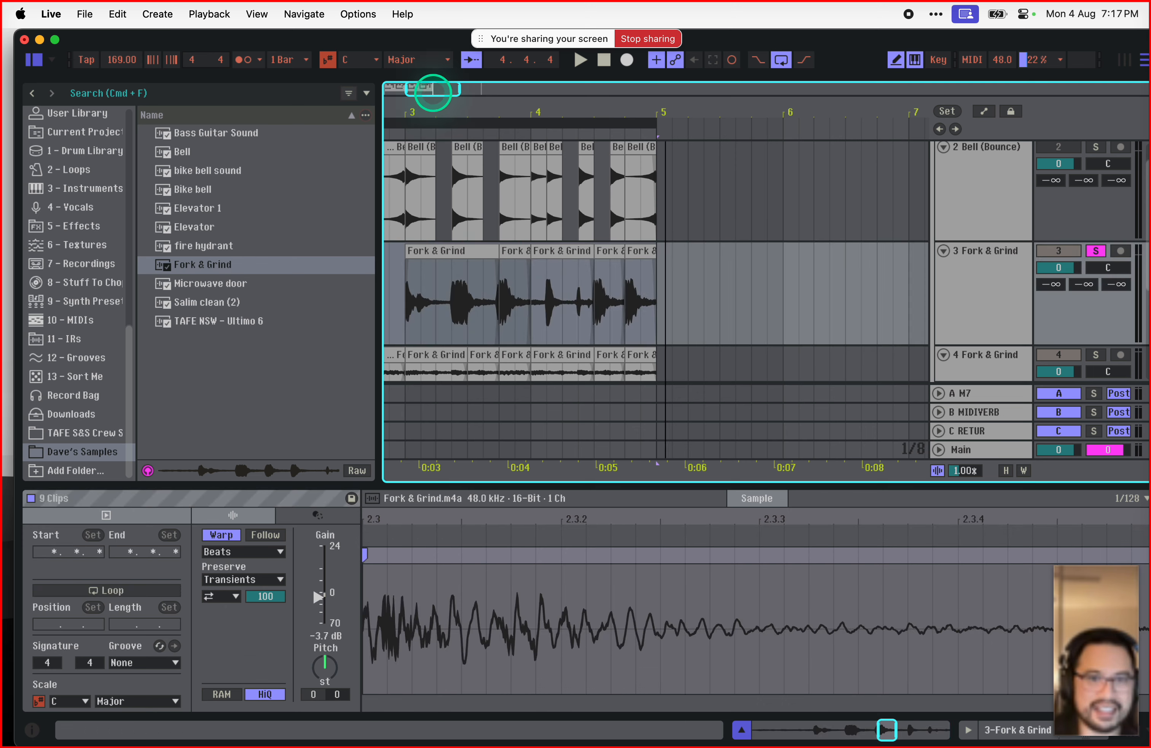
drag(432, 89, 410, 88)
key(space)
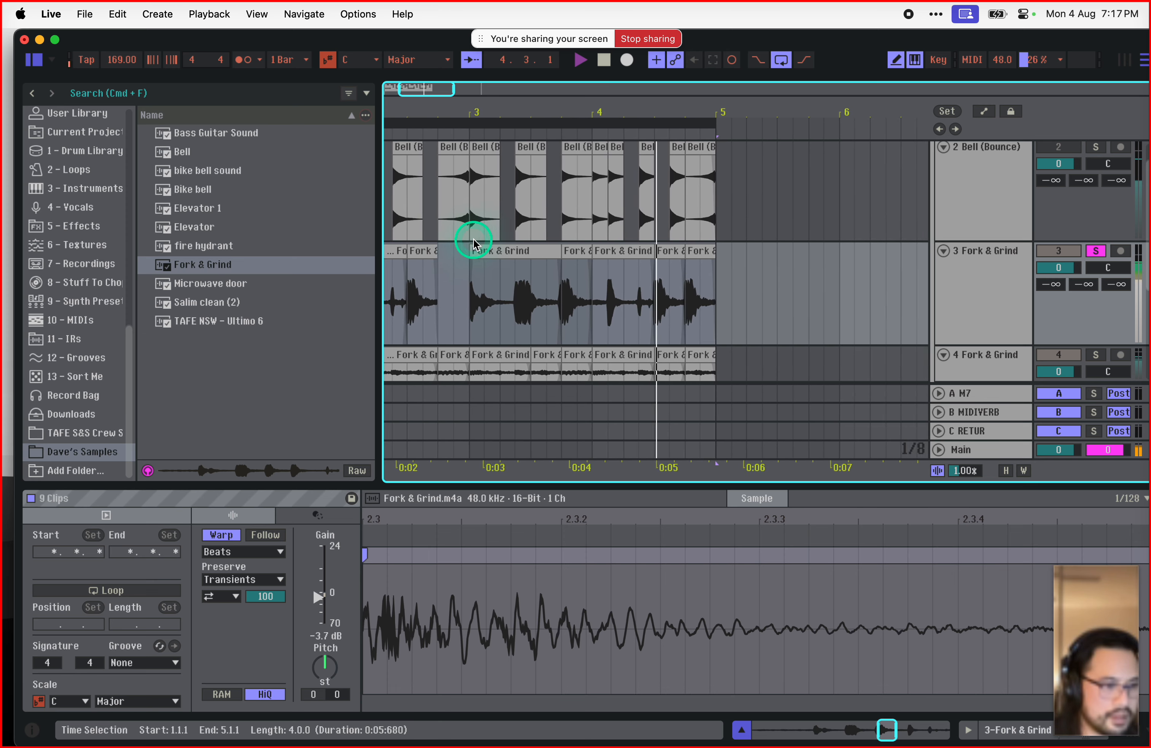
key(space)
key(space)
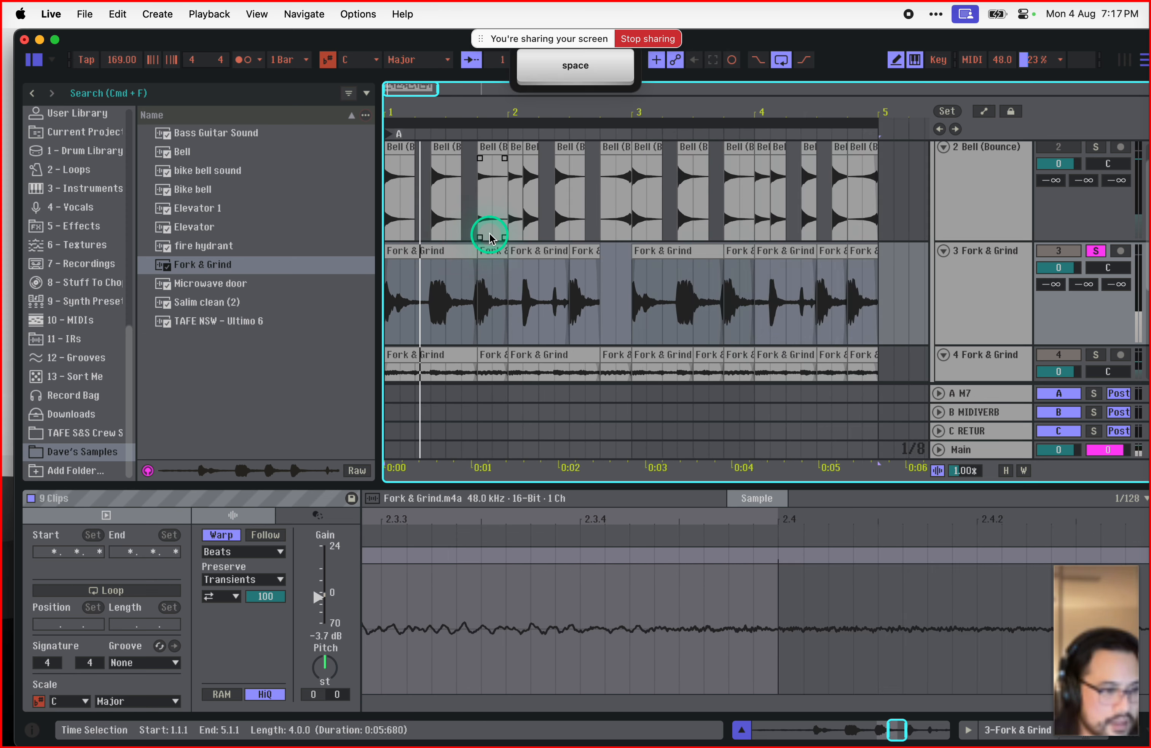
drag(400, 97, 401, 93)
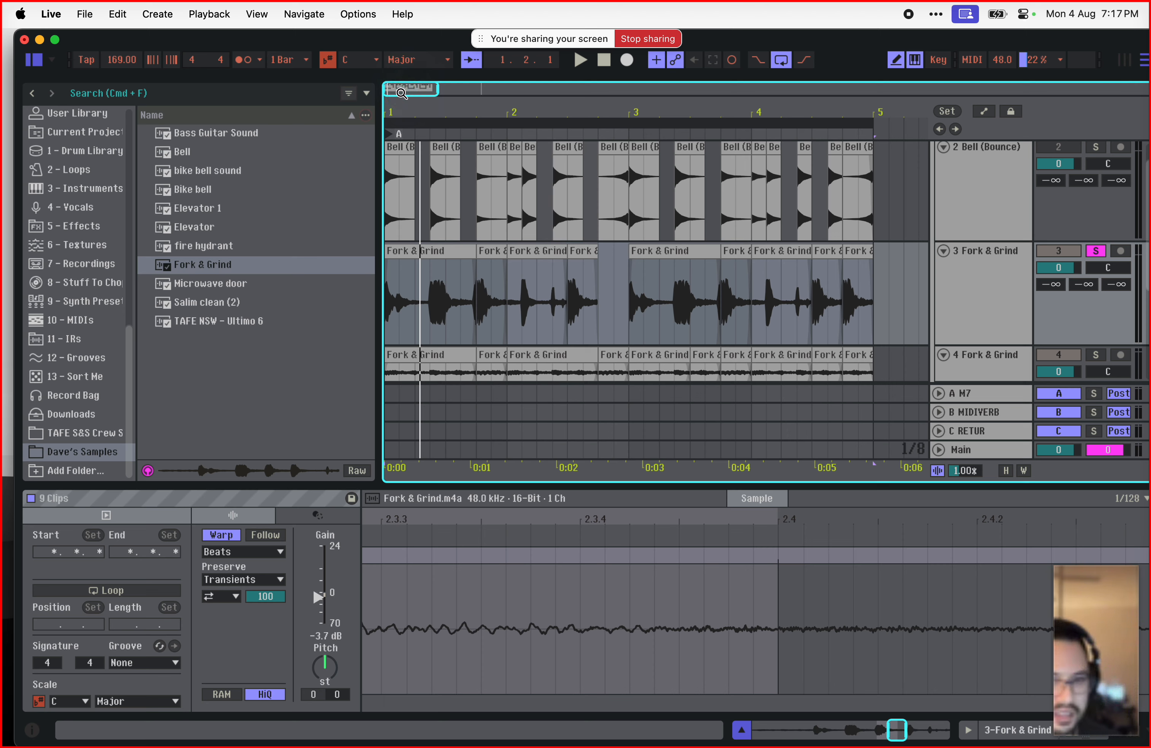
Step: Narrow the browser to widen the arrangement area and fit all four bars in view
drag(381, 139, 298, 141)
click(321, 81)
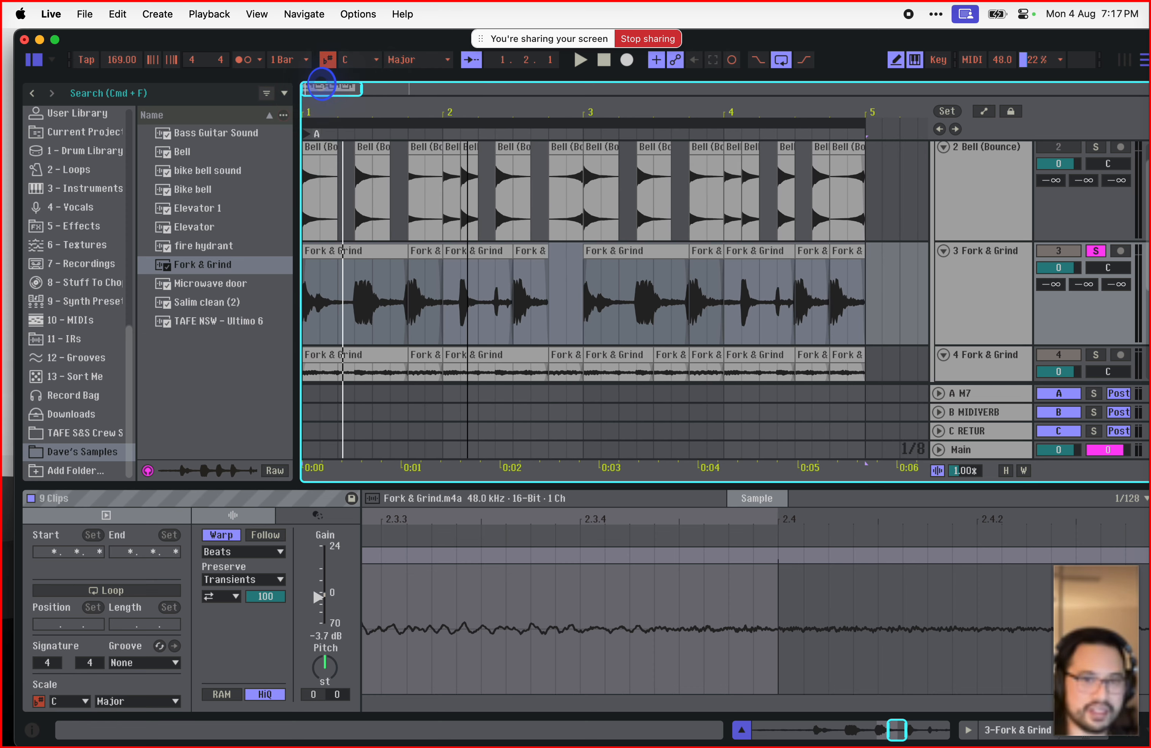
drag(321, 82, 318, 85)
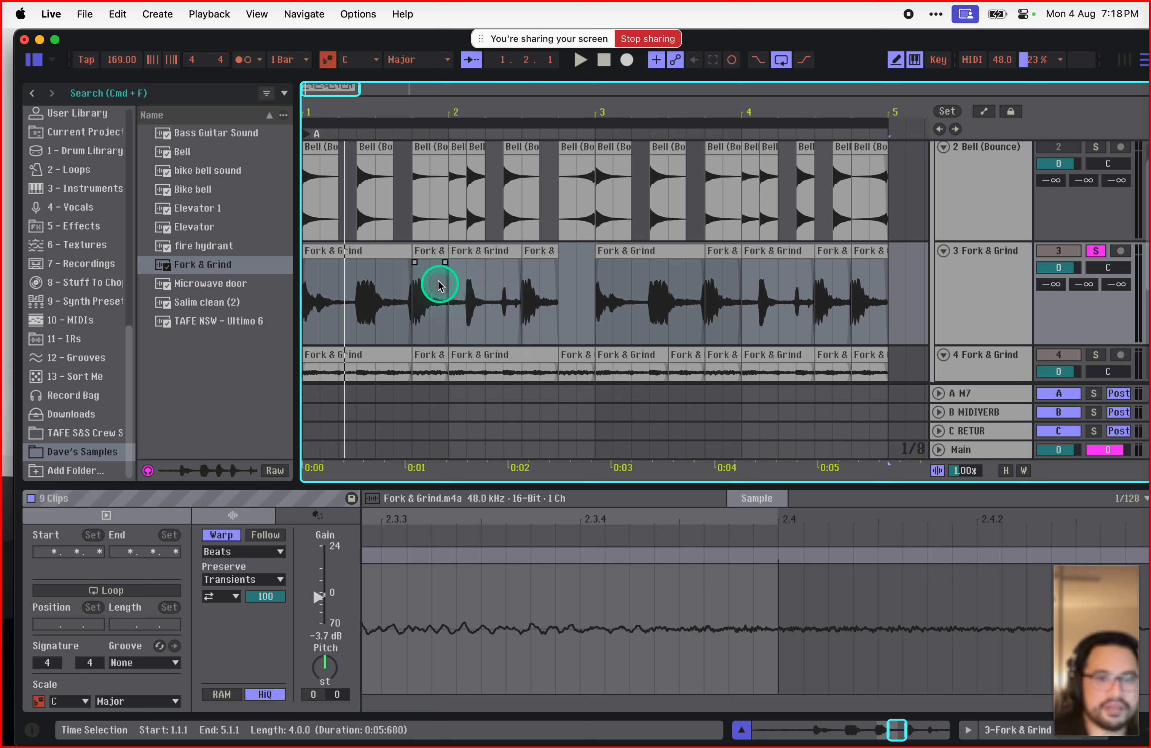
Step: Examine the sample regions of the first two Fork & Grind clips on track 3
click(383, 251)
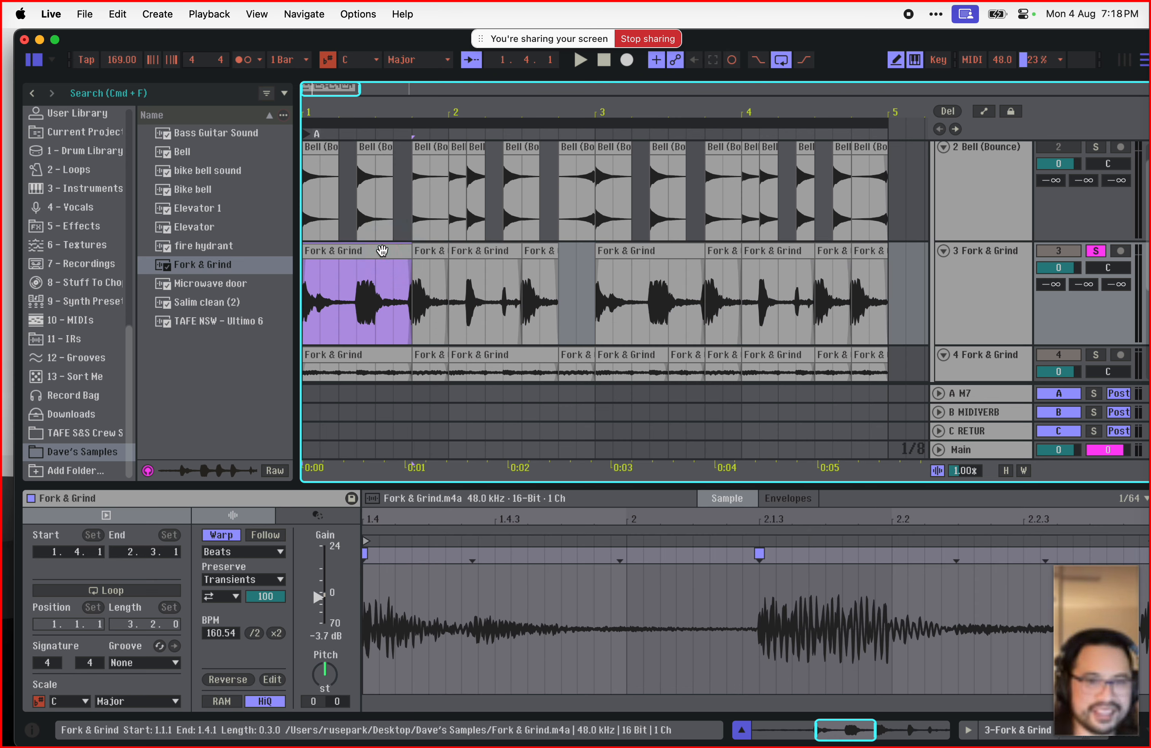
click(421, 252)
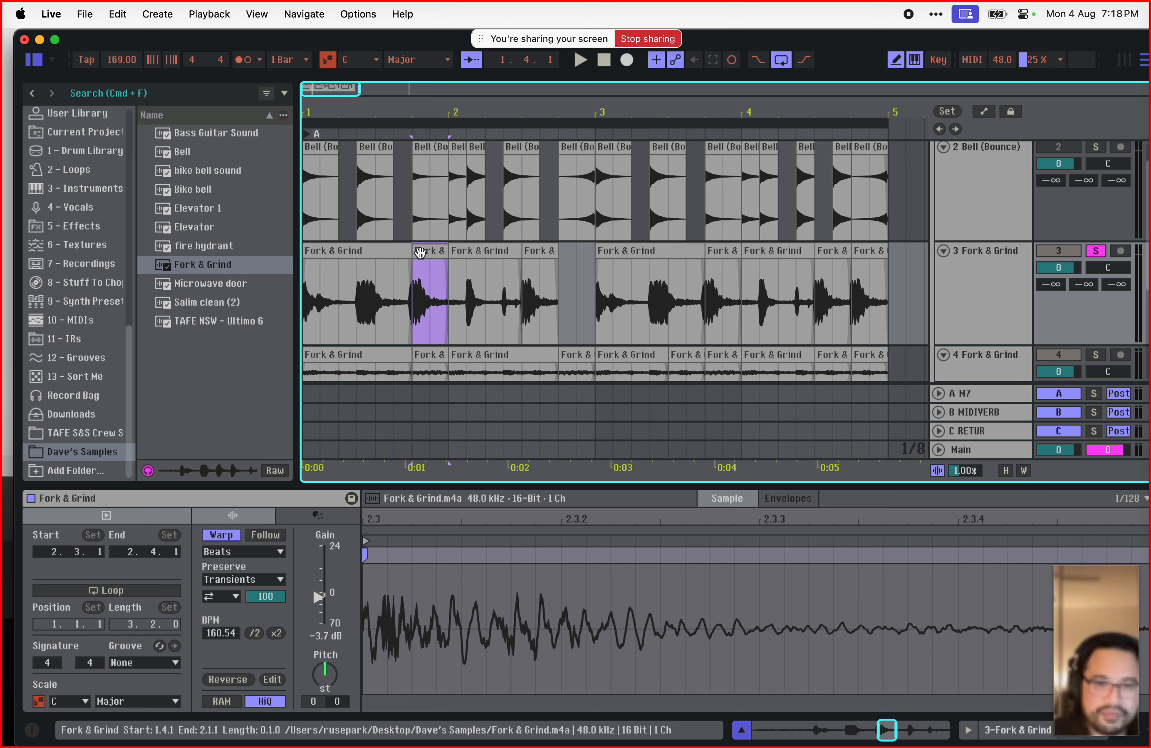
click(353, 253)
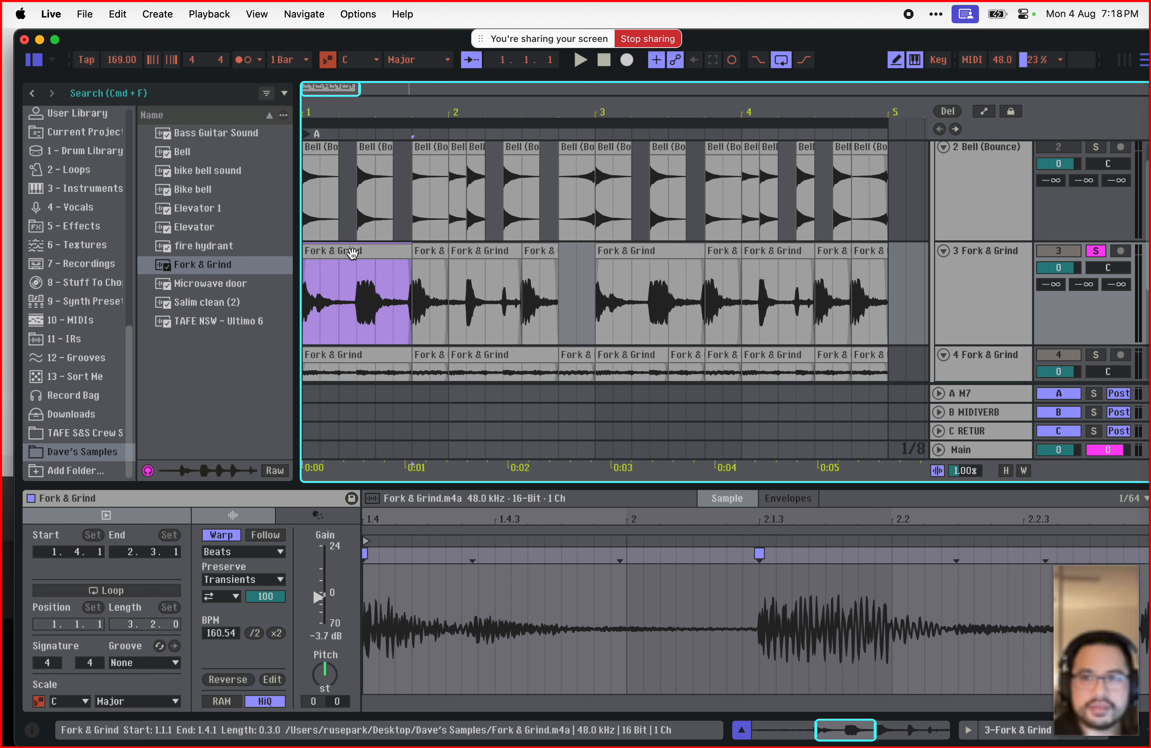
click(371, 280)
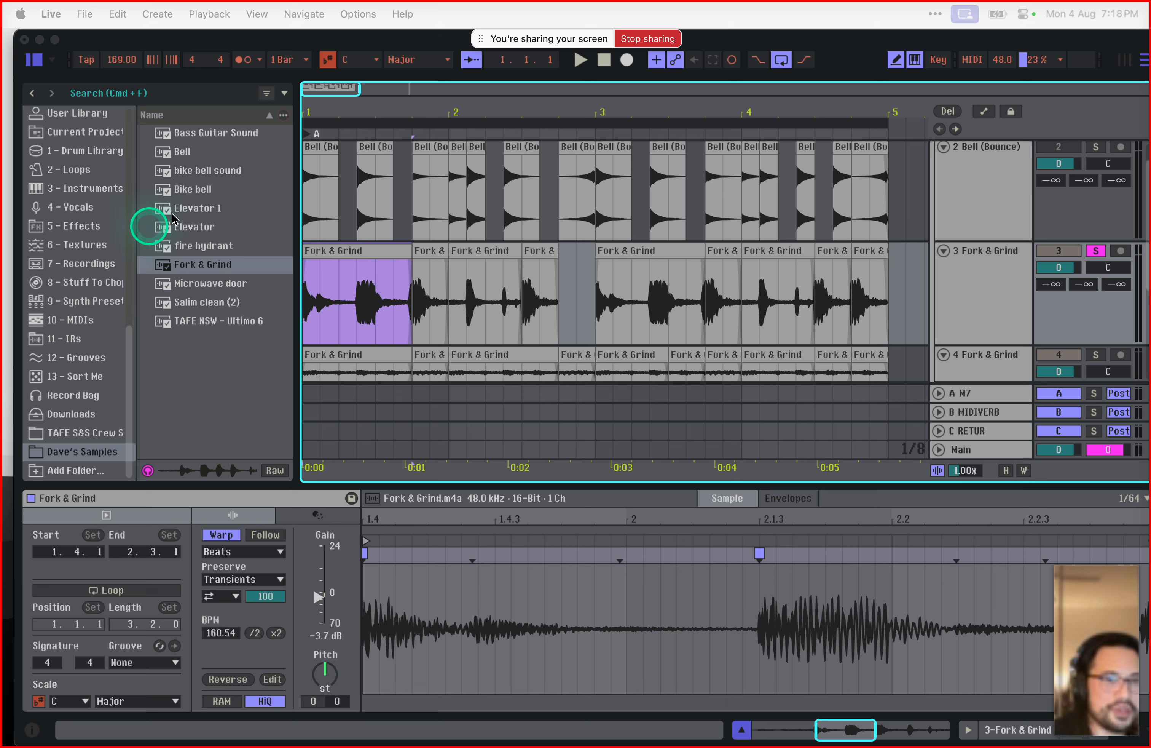
click(148, 41)
click(86, 14)
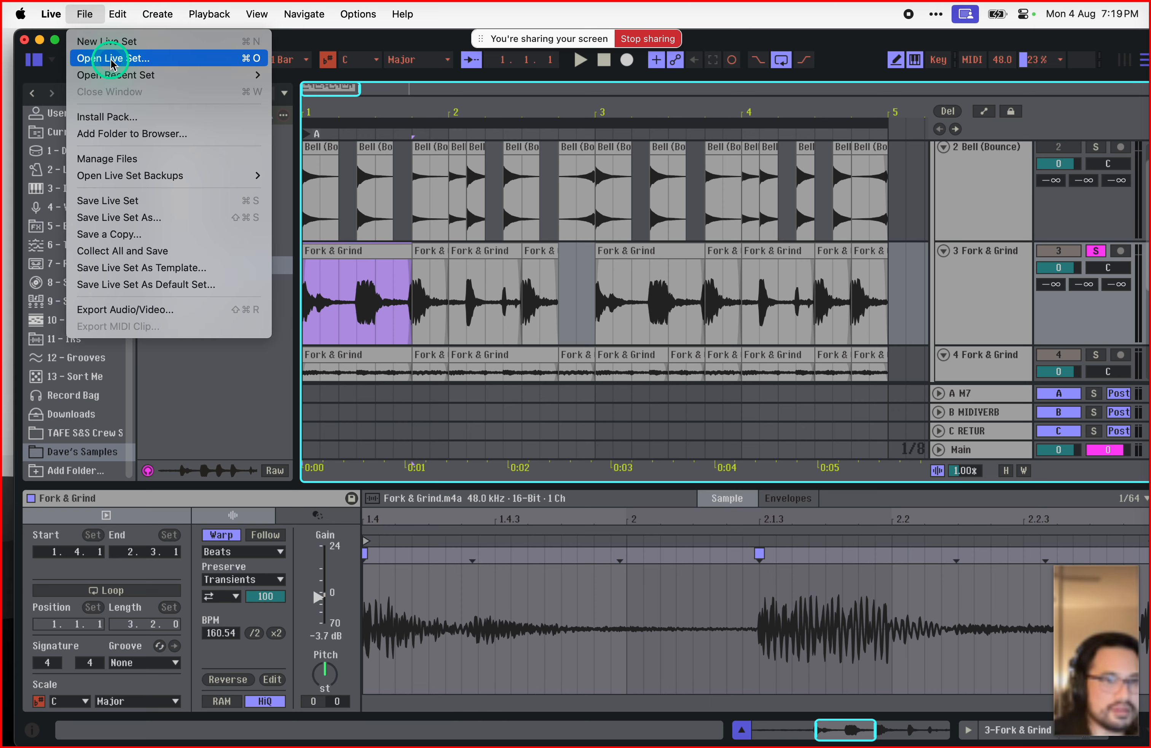
click(397, 32)
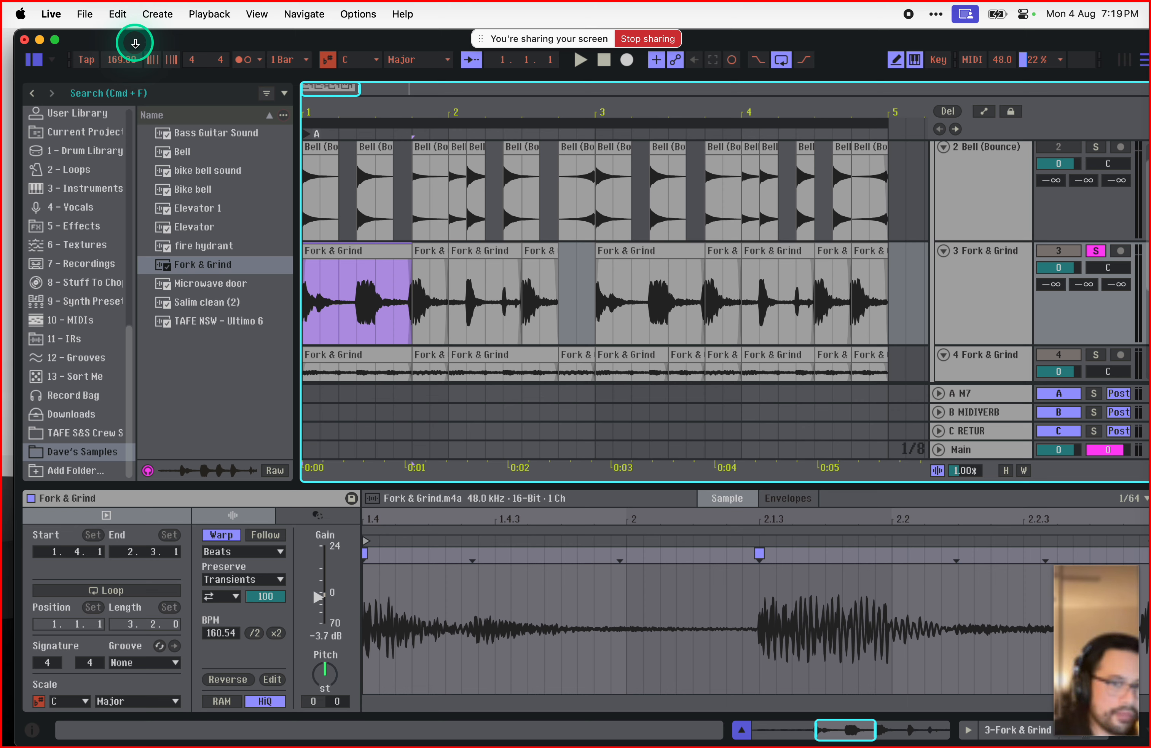
click(87, 18)
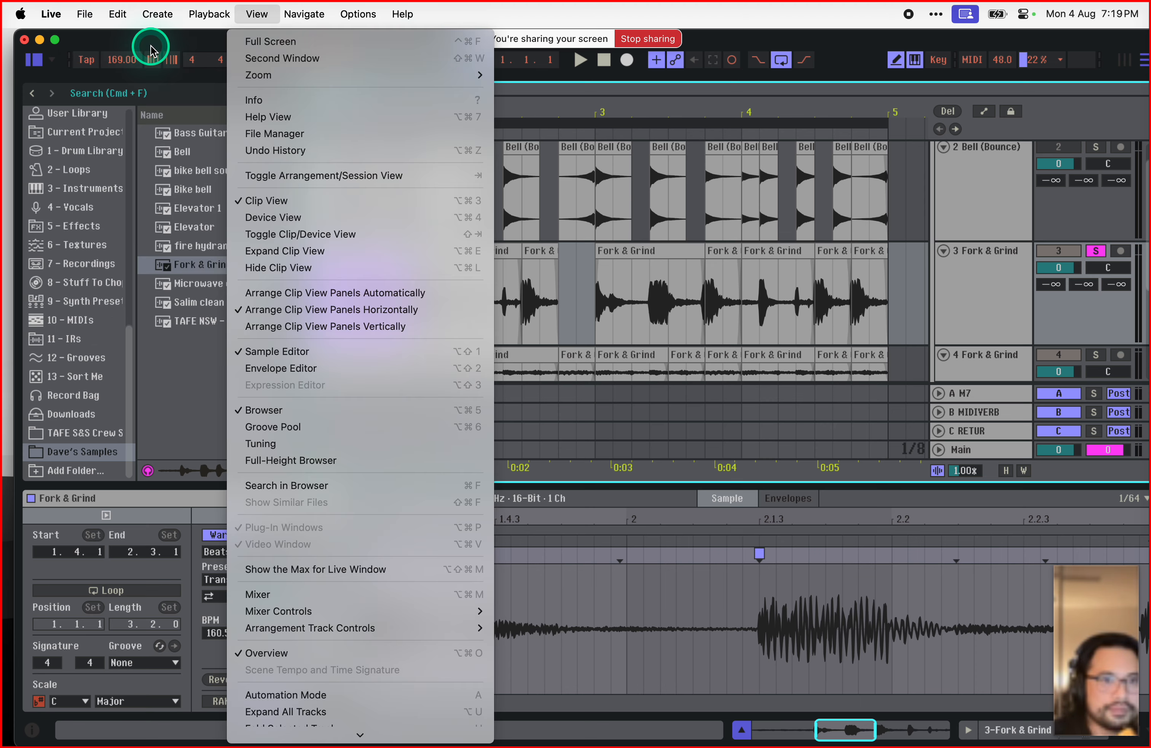
click(153, 46)
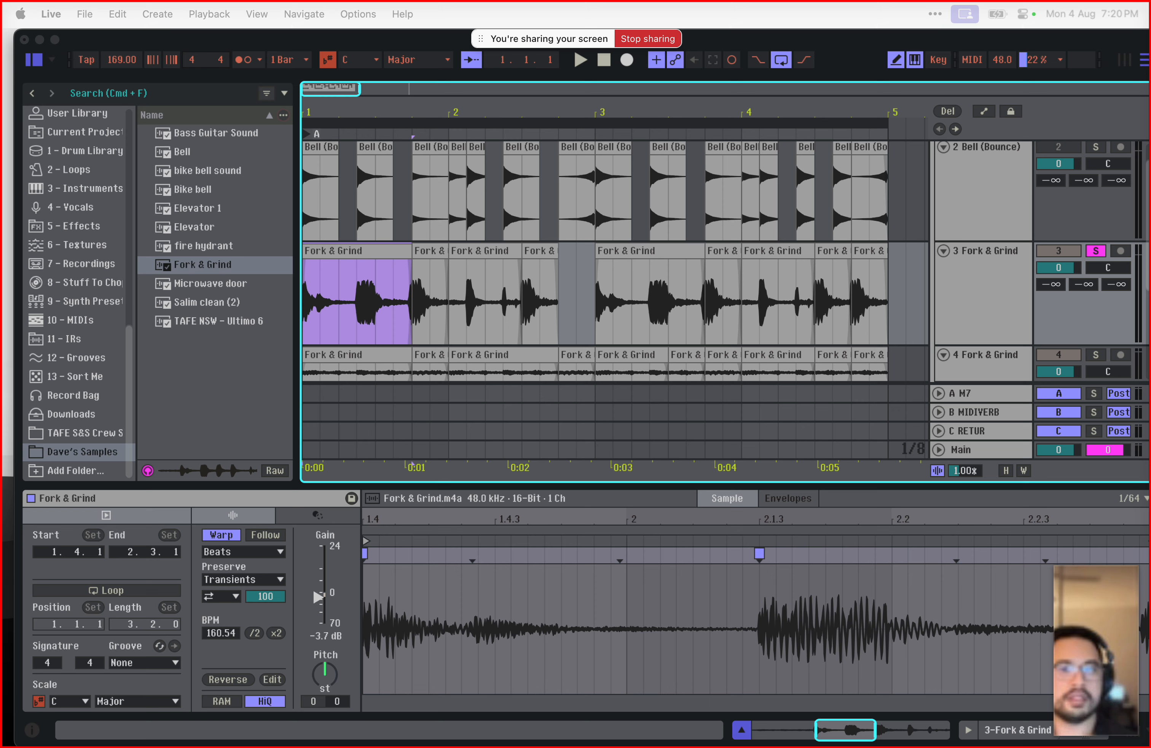
Step: Select all clips on every track across the four bars from 1.1.1 to 5.1.1
click(367, 119)
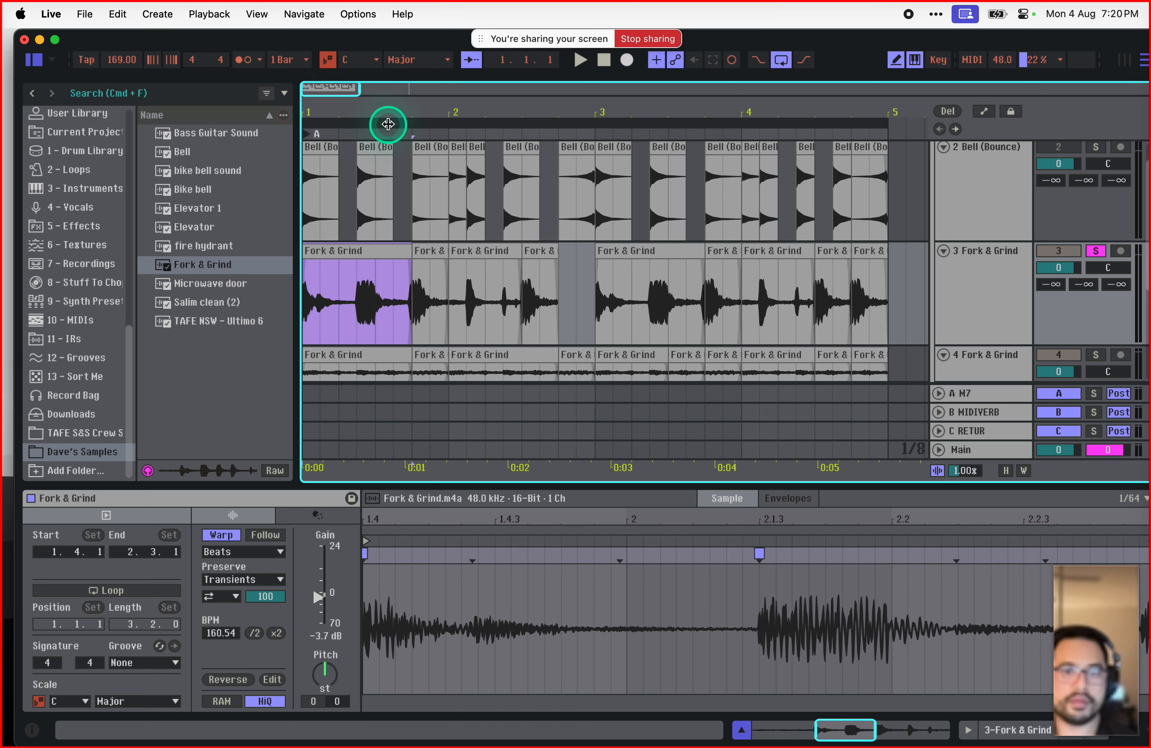
key(super+a)
scroll(419, 221, down, 3)
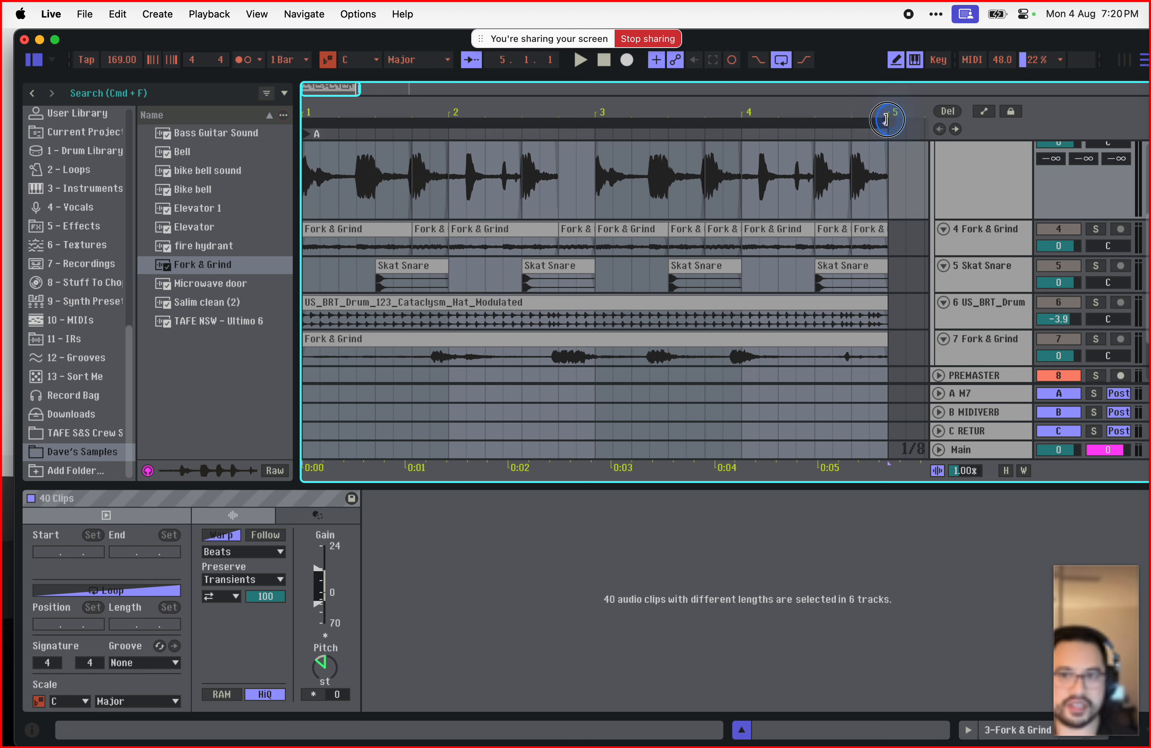
scroll(713, 320, up, 3)
scroll(713, 321, down, 1)
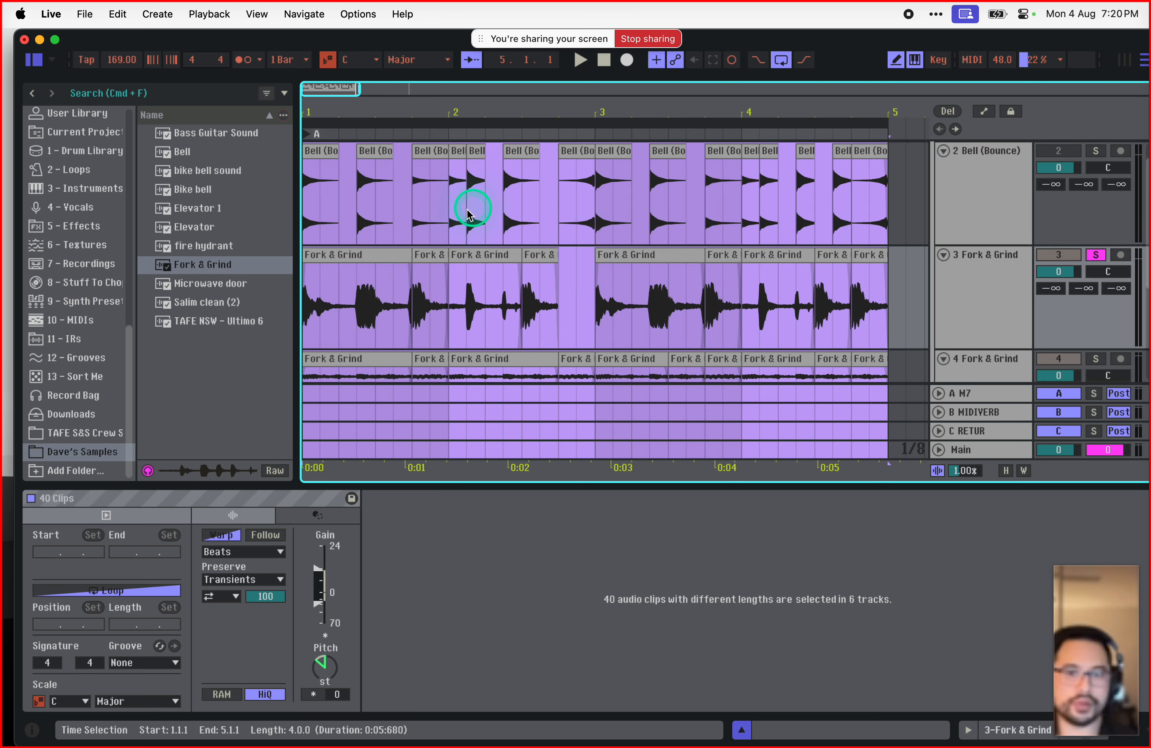
Step: Examine the individual Fork & Grind clips and the gap in the first two bars of track 3
click(540, 256)
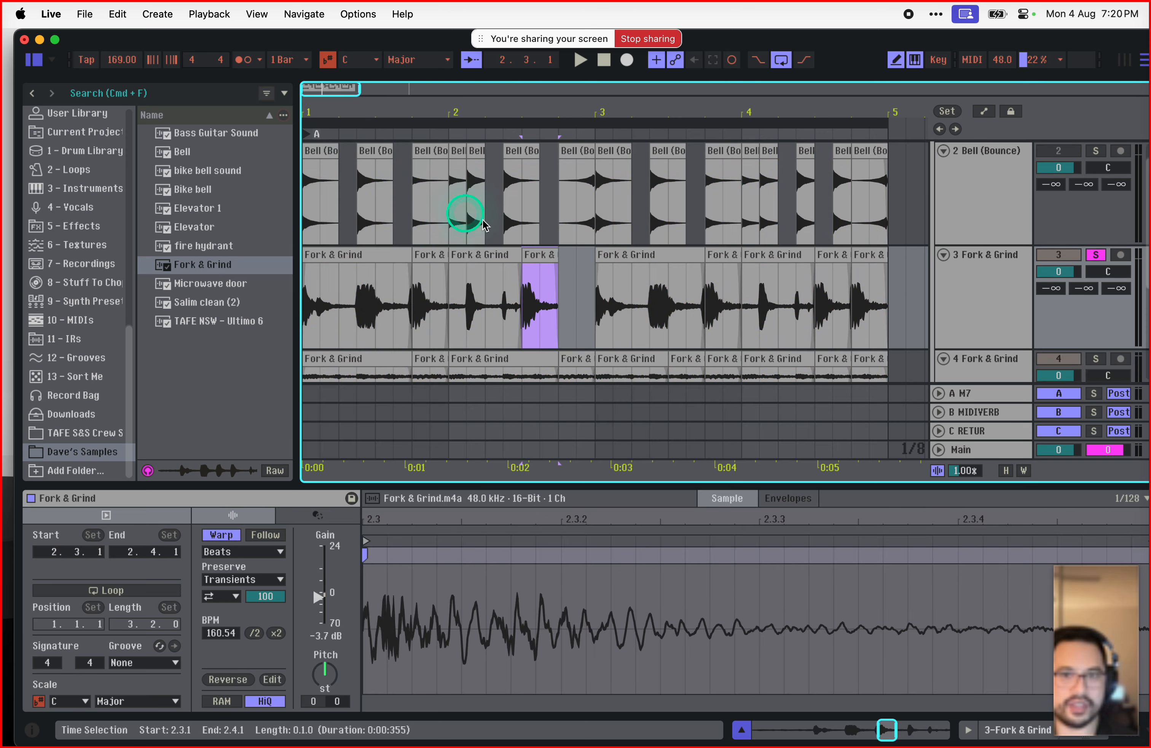
click(590, 281)
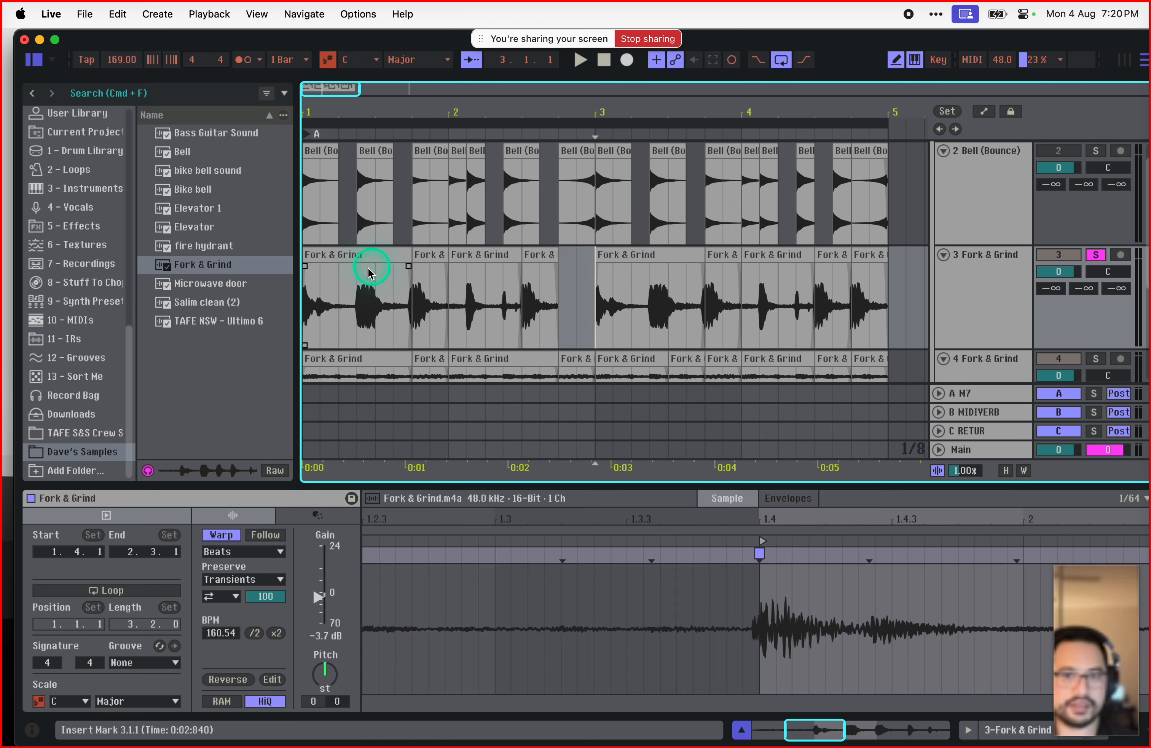
click(357, 257)
click(424, 249)
click(482, 250)
click(586, 252)
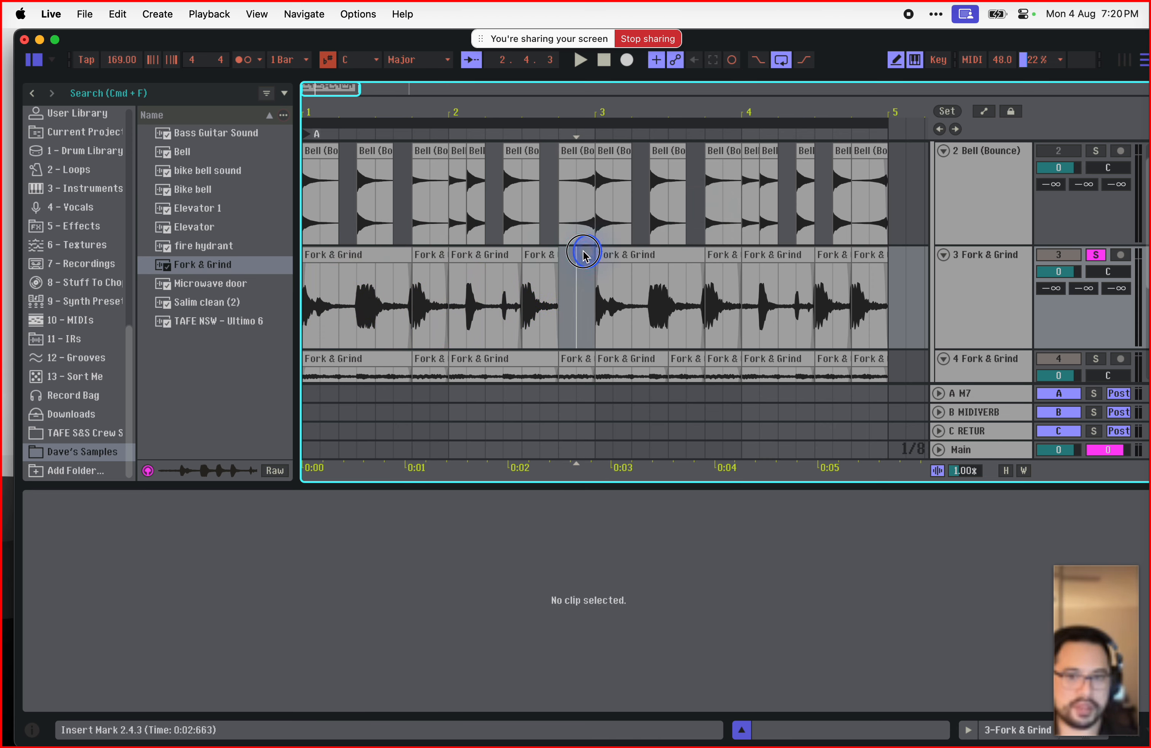
click(596, 252)
click(381, 254)
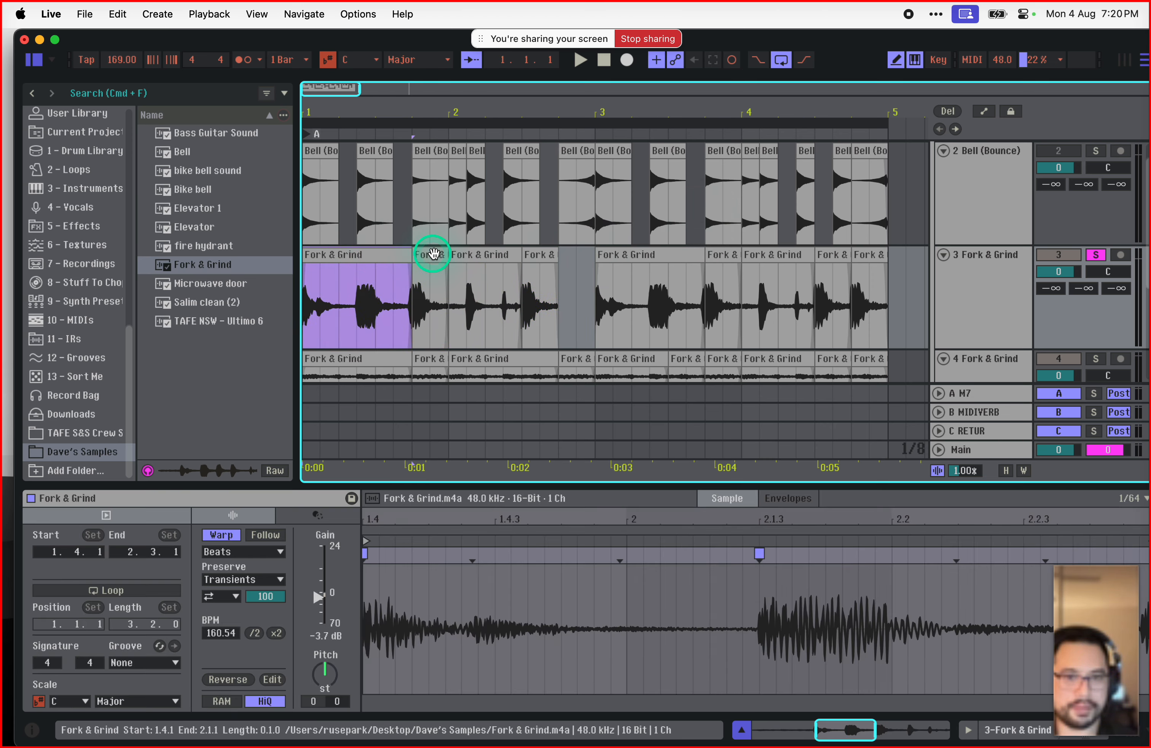
click(433, 254)
click(475, 255)
click(543, 253)
Step: Select the first two bars of track 3, from 1.1.1 to 3.1.1, including the gap before bar 3
drag(590, 258, 177, 290)
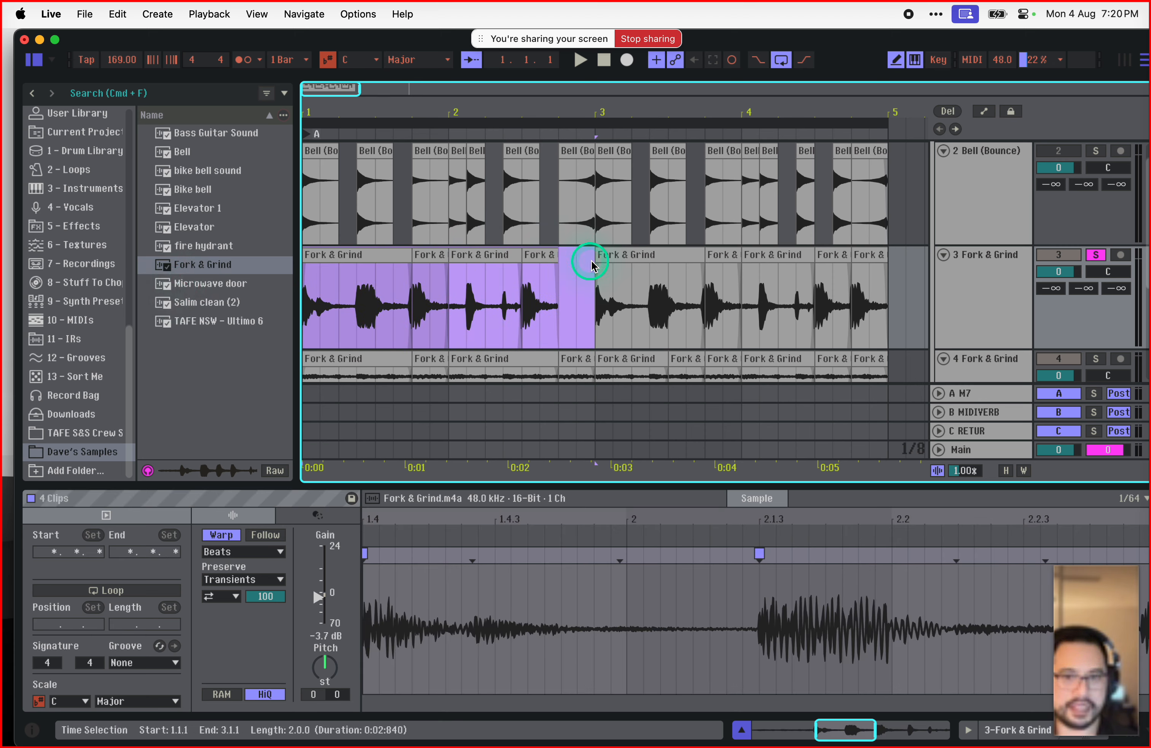
key(super)
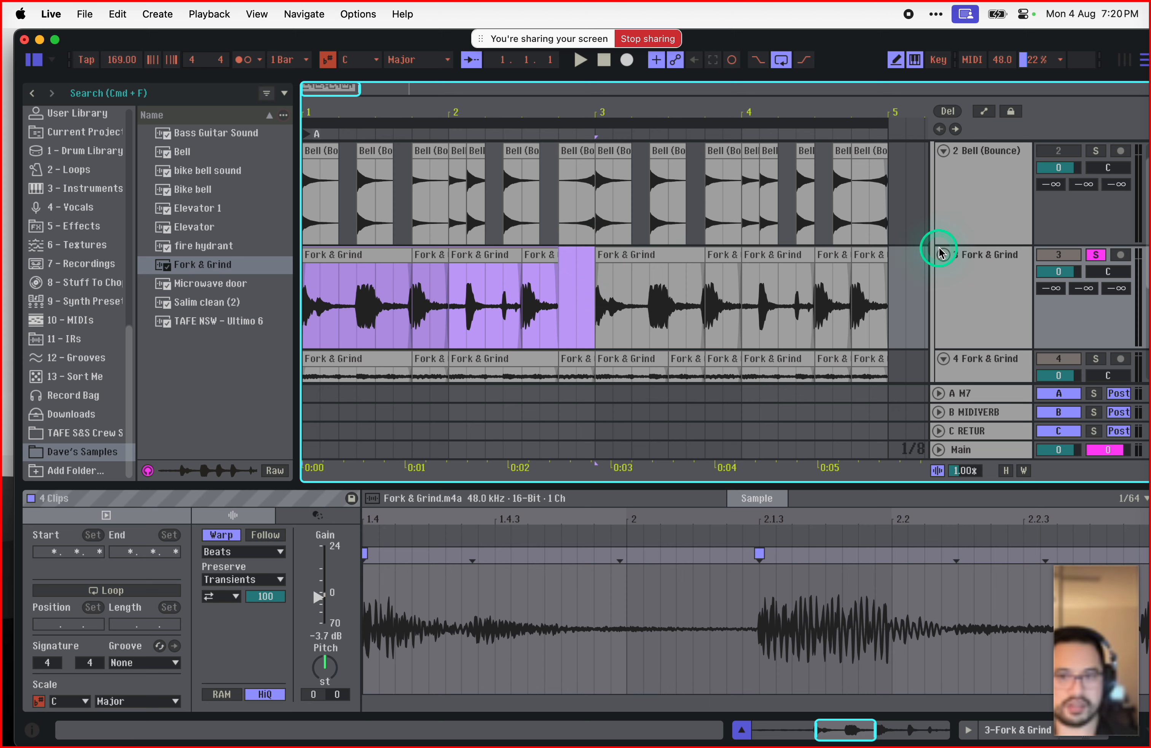
click(564, 264)
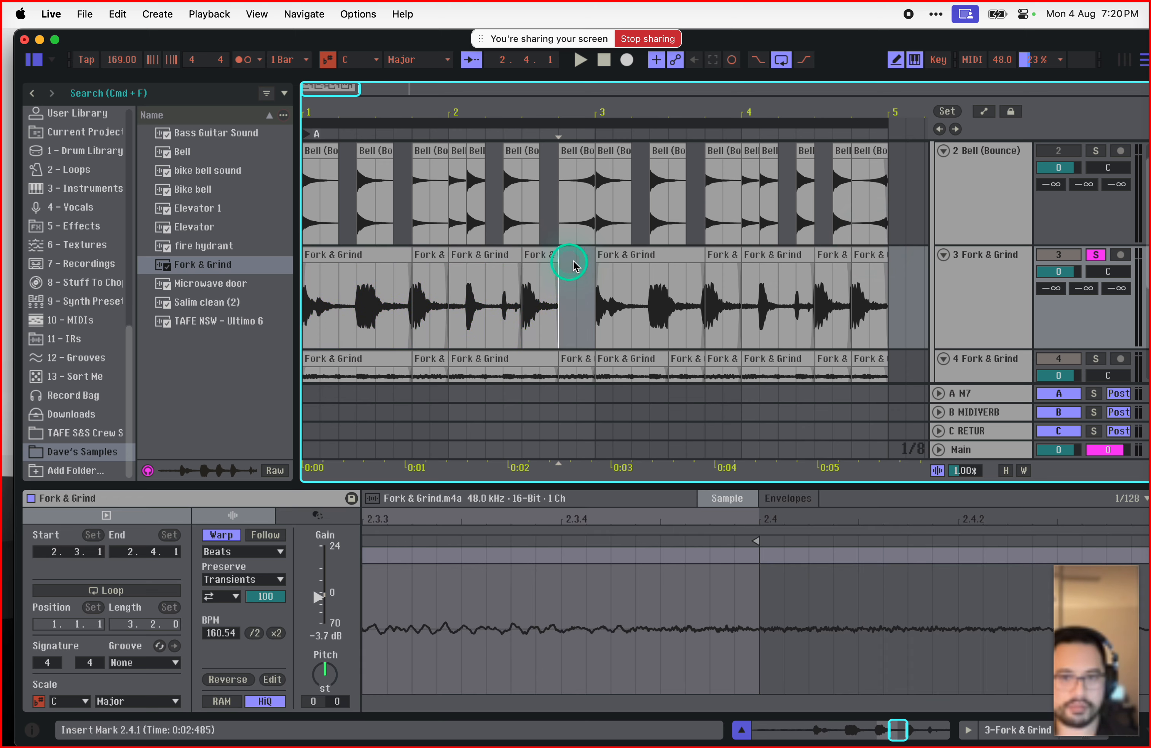
click(592, 259)
drag(593, 259, 273, 265)
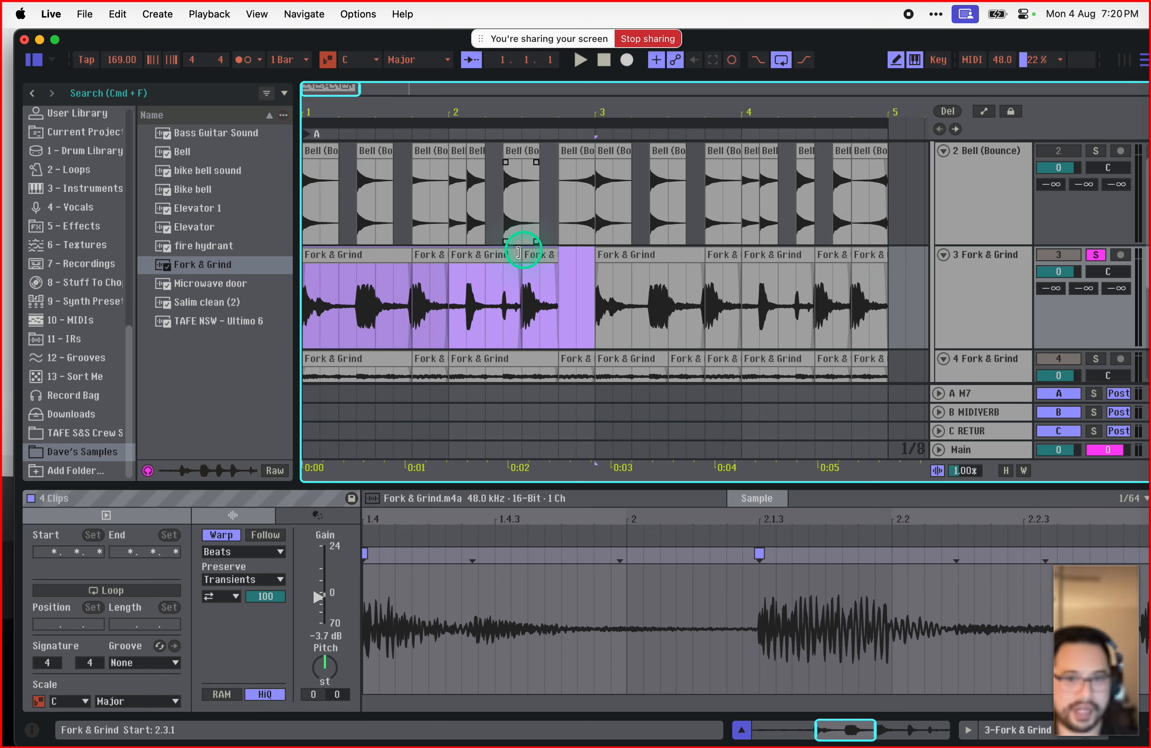
click(382, 255)
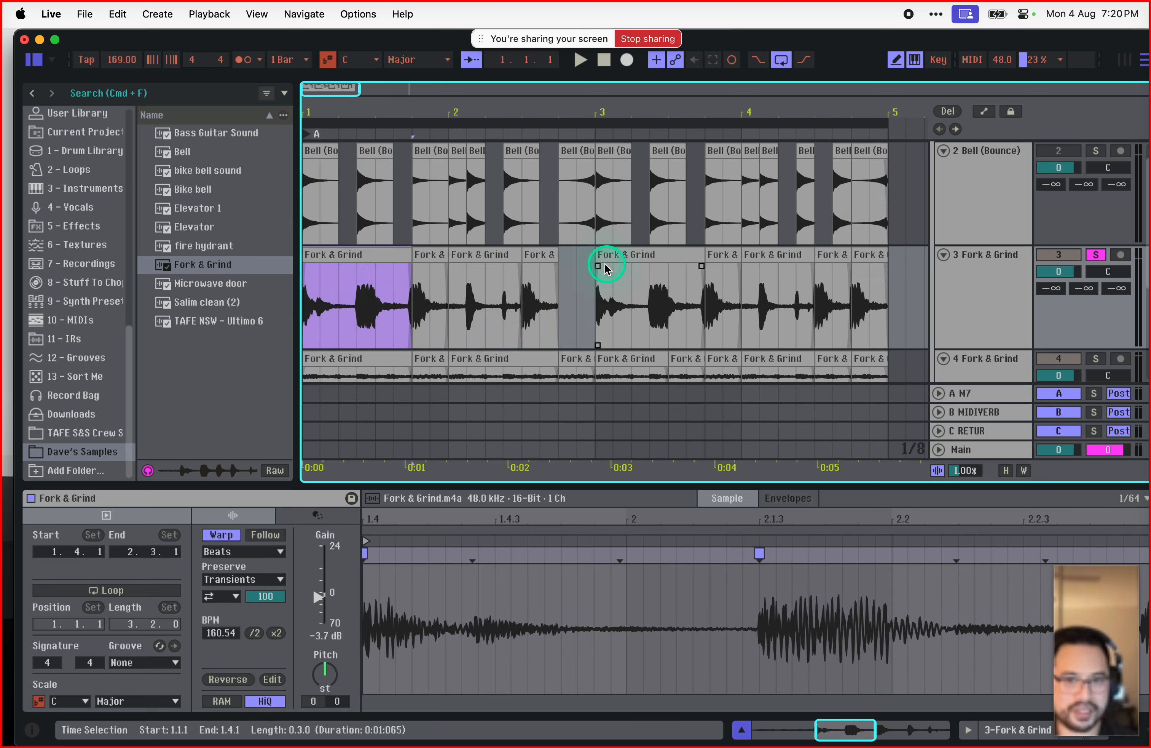
drag(597, 279, 314, 303)
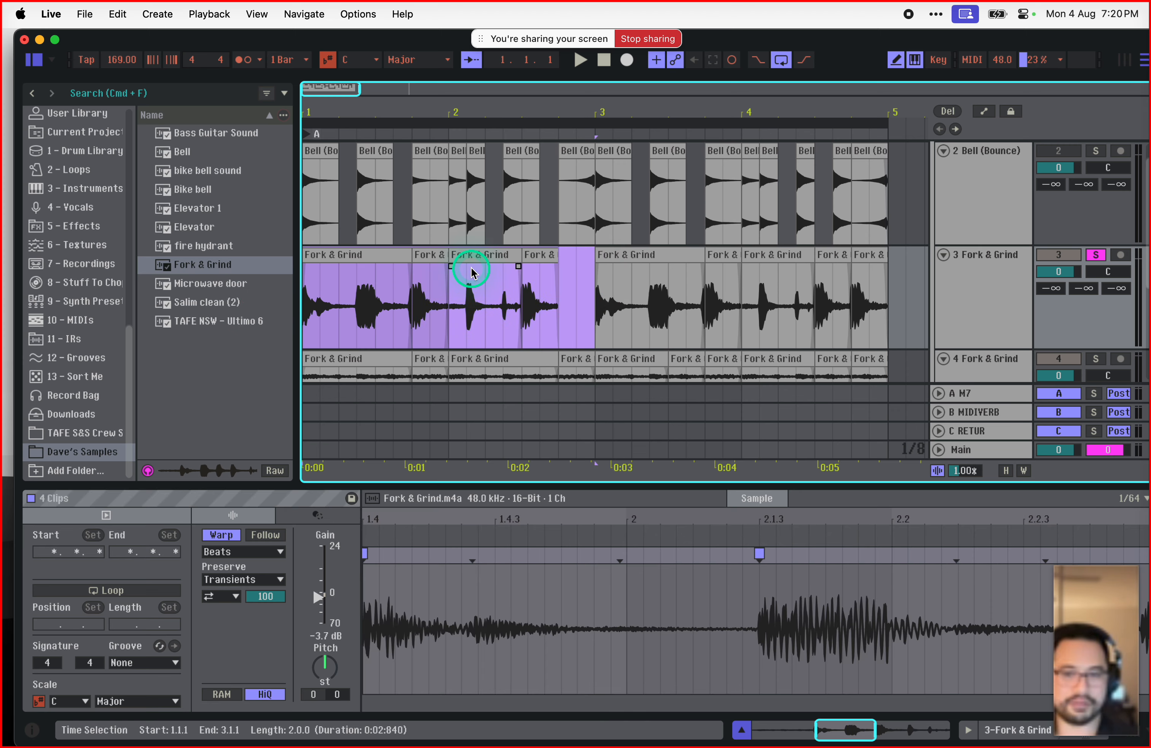
Step: Select all four bars of Fork & Grind clips on track 3, from 1.1.1 to 5.1.1, and loop the selection
click(906, 297)
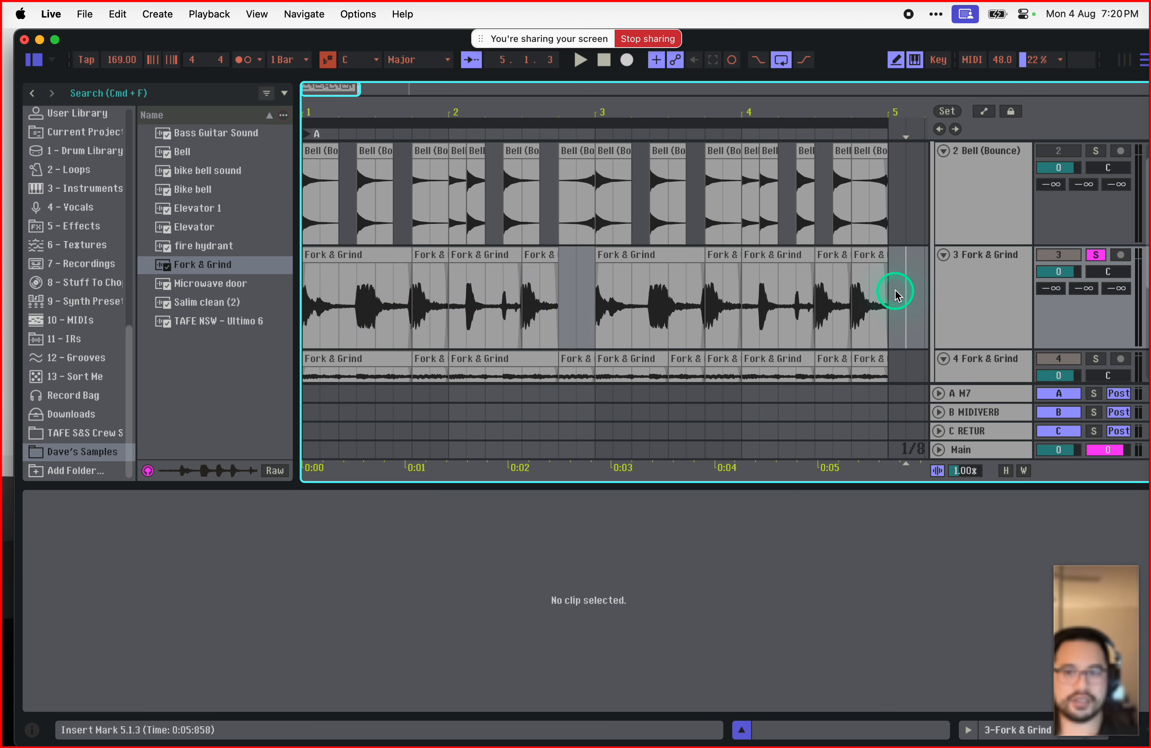
drag(895, 295, 250, 322)
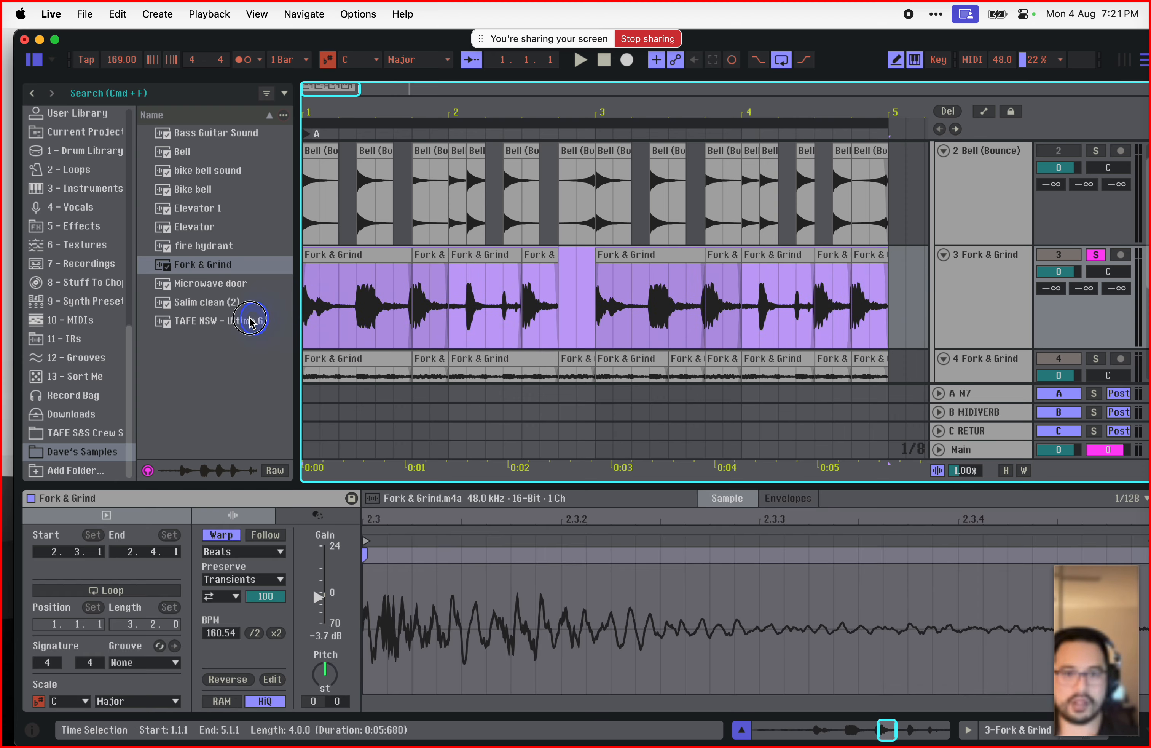
click(889, 287)
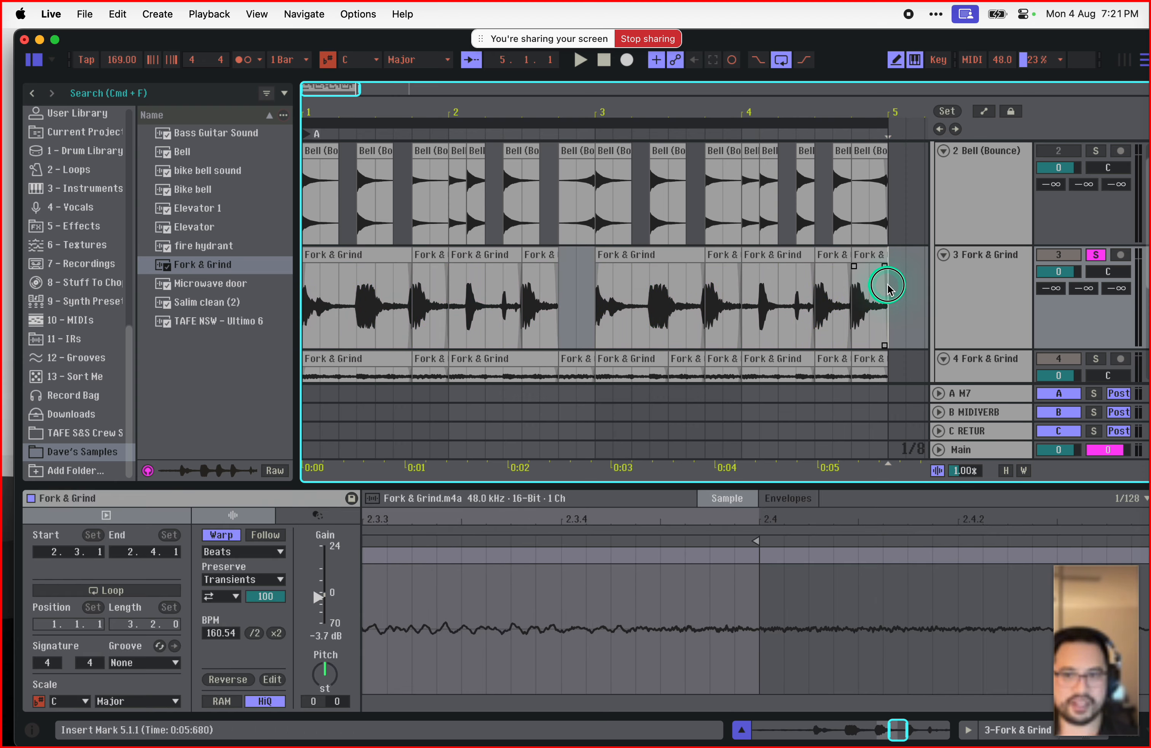
drag(888, 286, 256, 304)
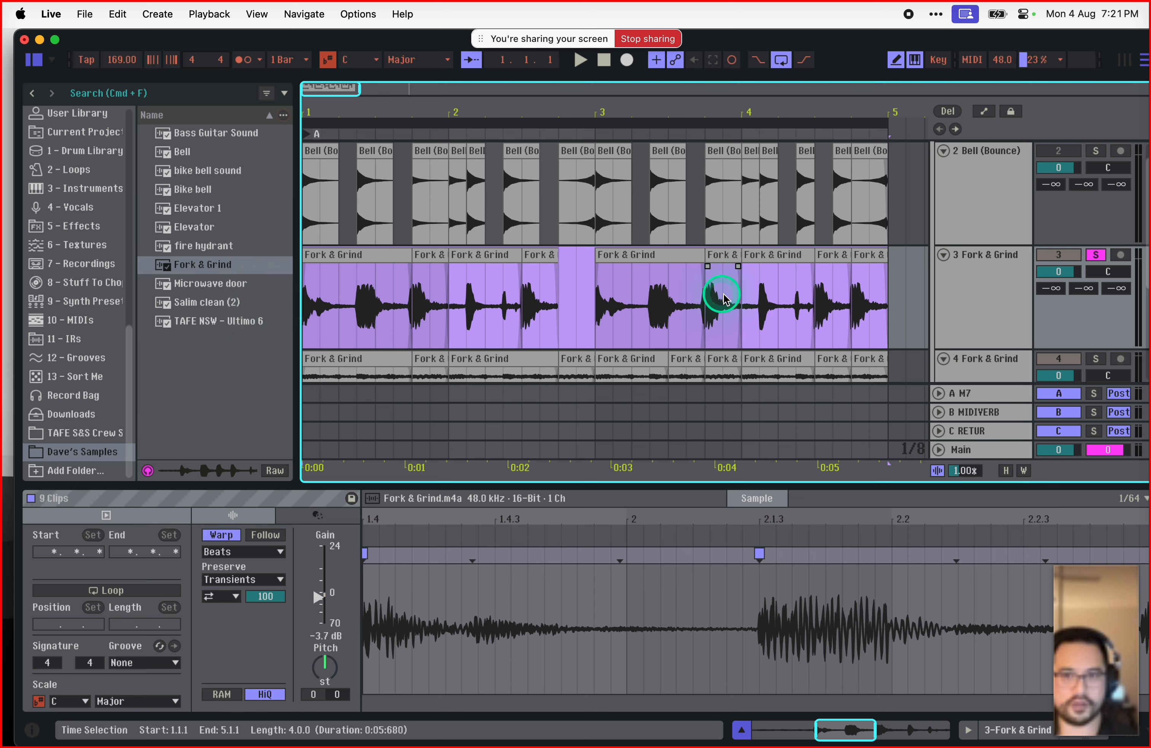
key(super)
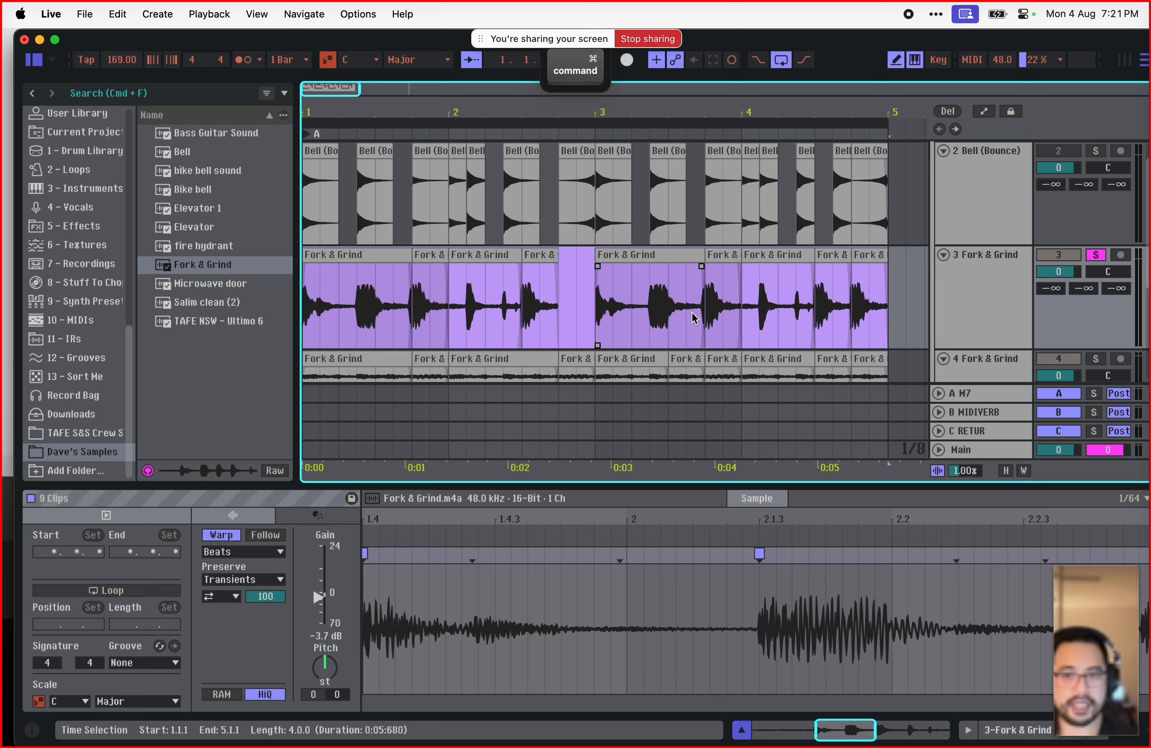
key(super+l)
key(super+l)
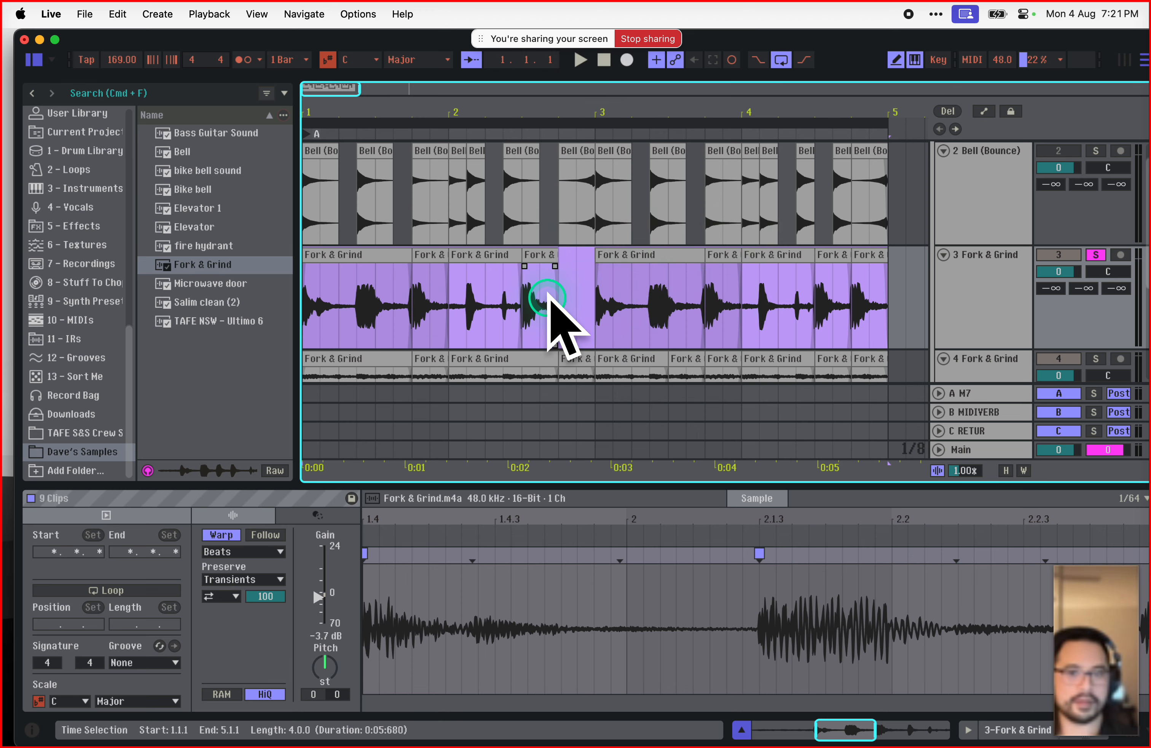
Step: Loop the first Fork & Grind clip on track 3, from 1.1.1 to 1.4.1, and play it
click(314, 259)
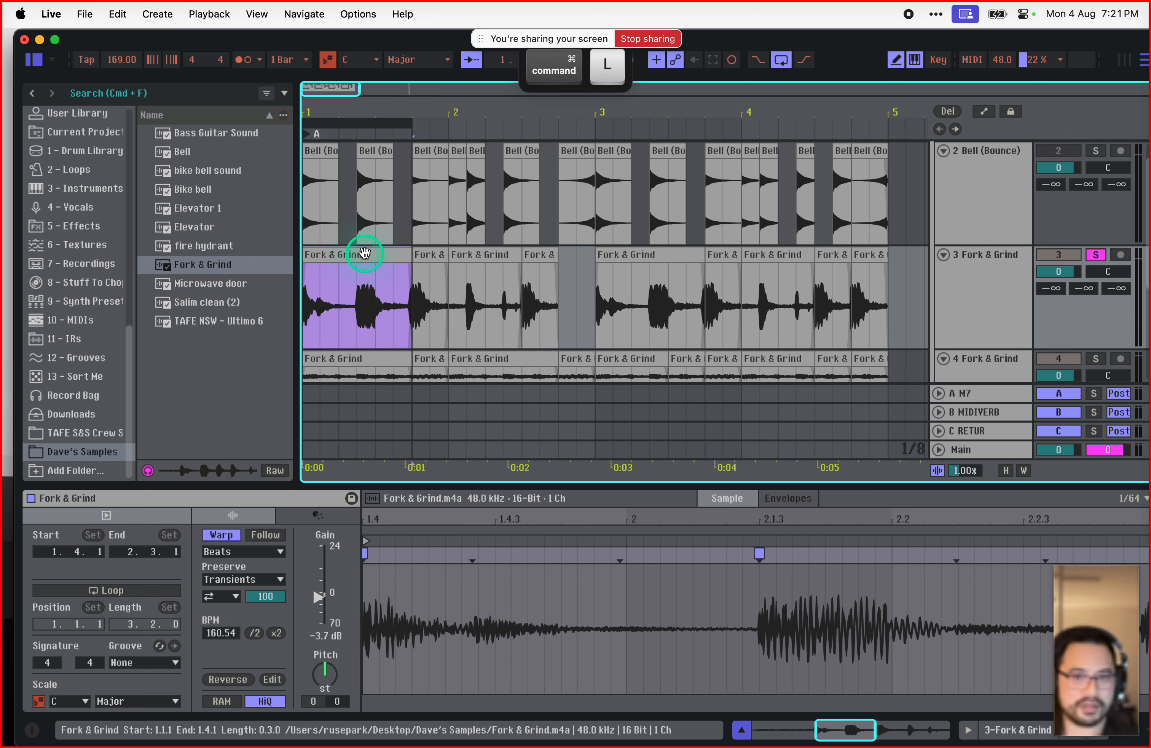
key(space)
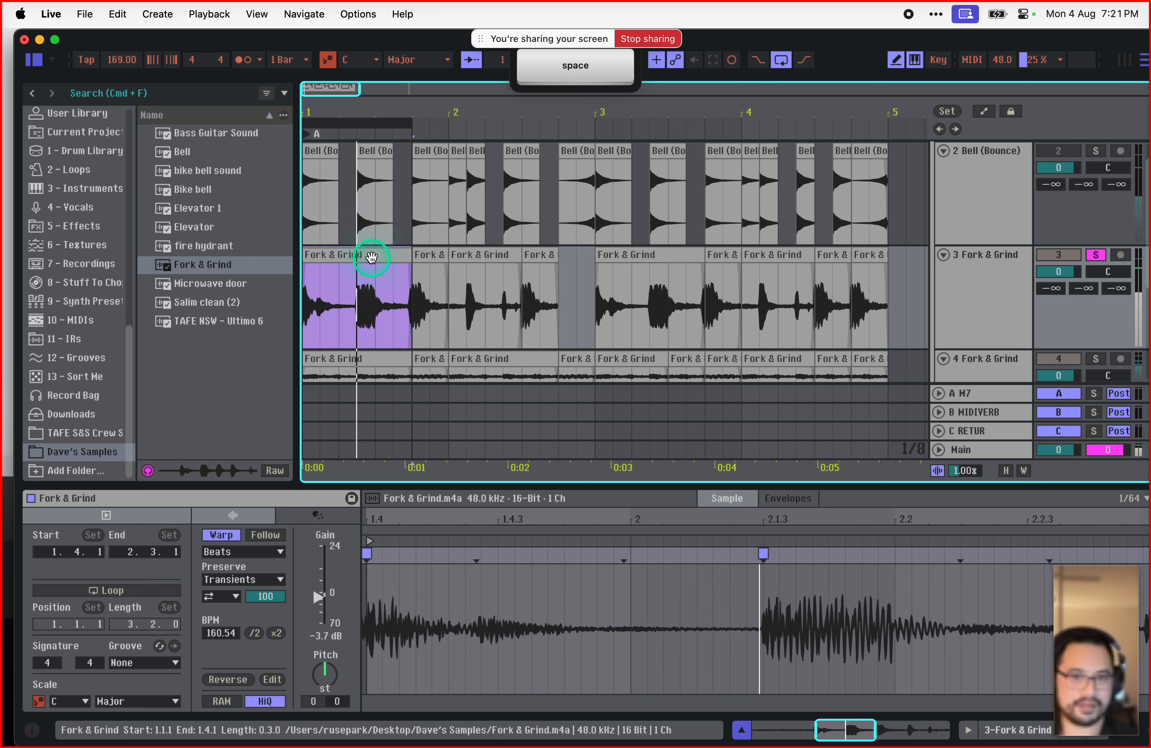
Step: Stop playback, select the first two bars of track 3 from 1.1.1 to 3.1.1, loop the selection and play it
key(space)
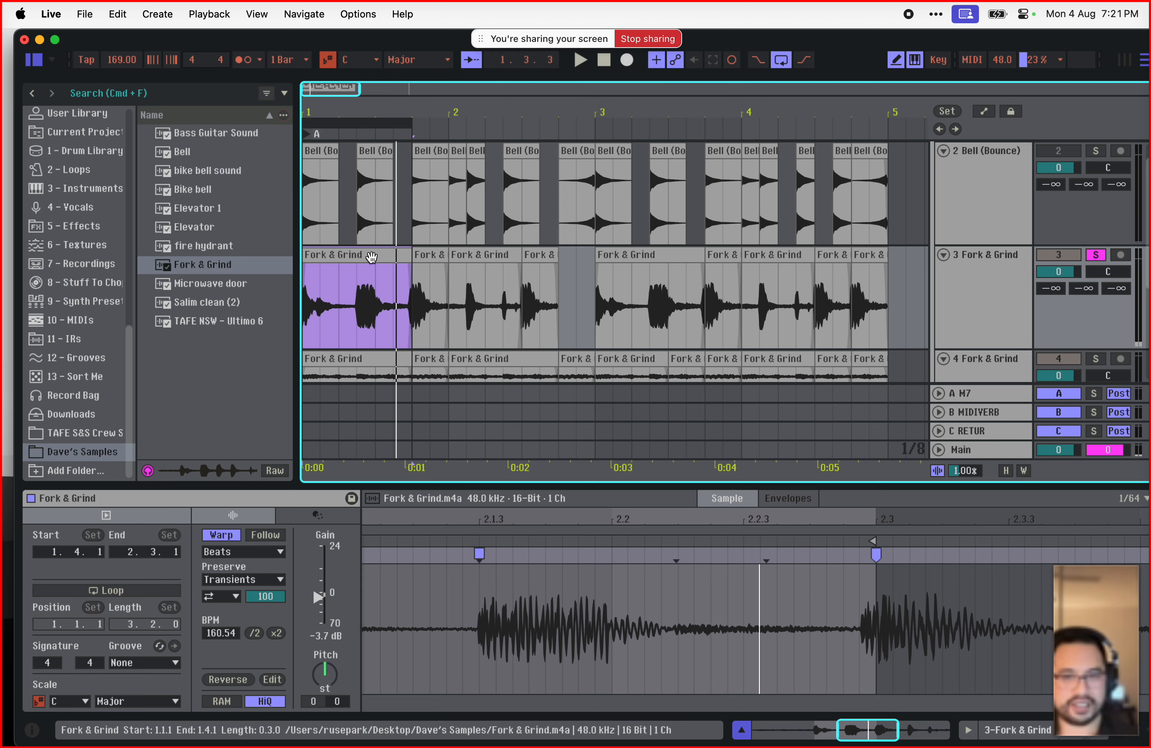
shift+click(597, 257)
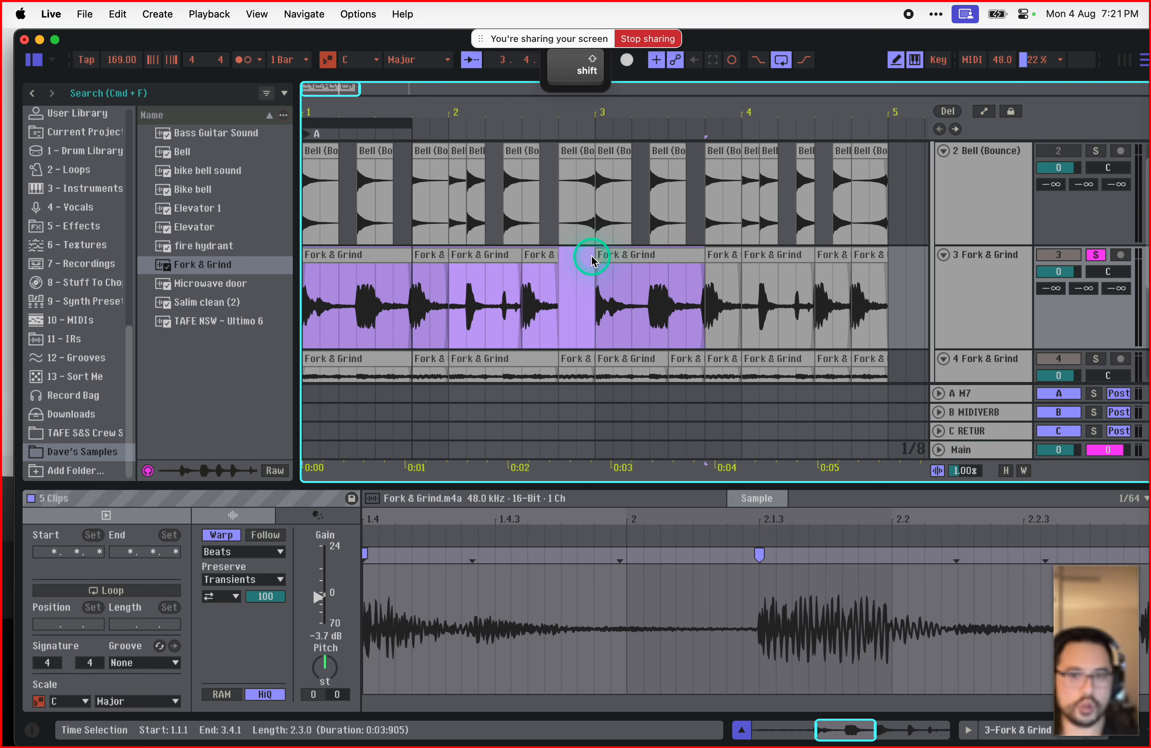
click(598, 281)
drag(598, 281, 228, 286)
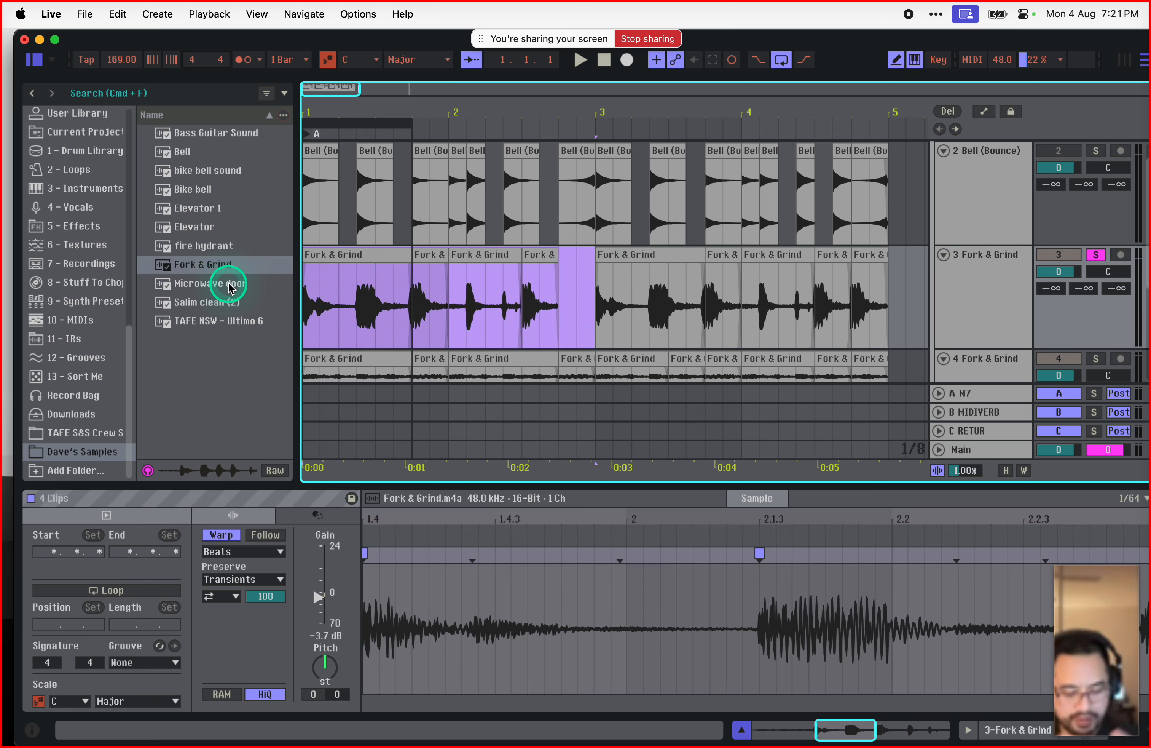
key(cmd+l)
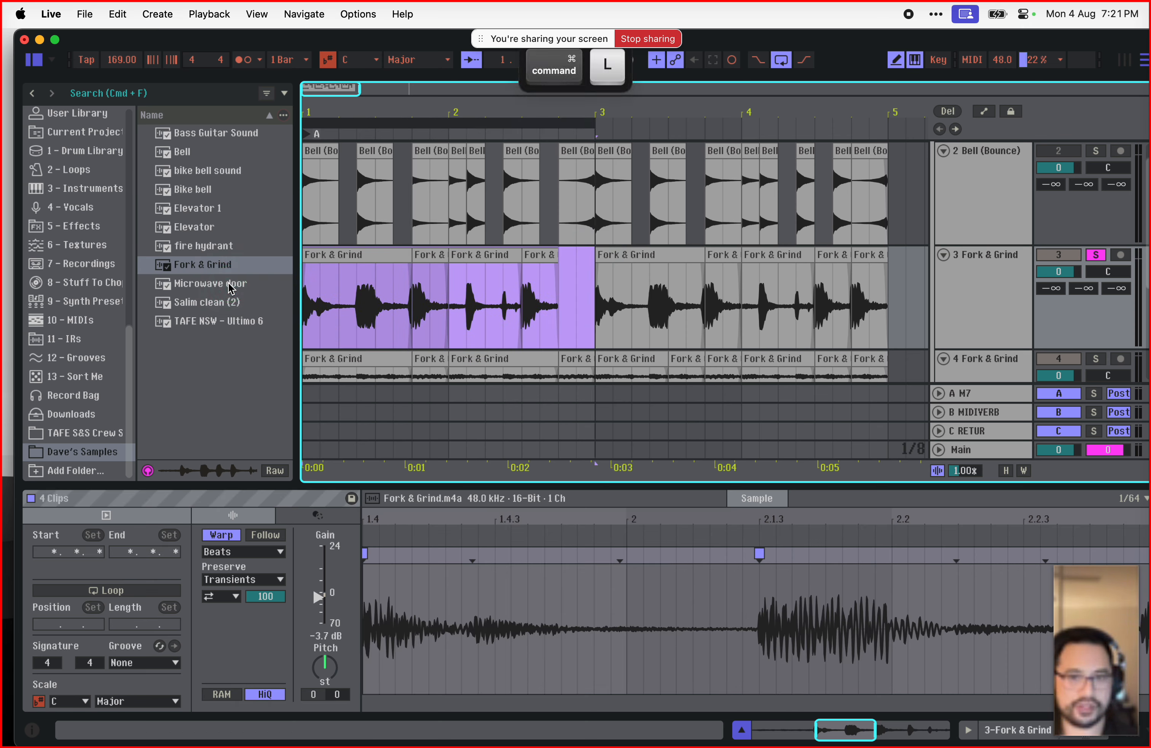
key(space)
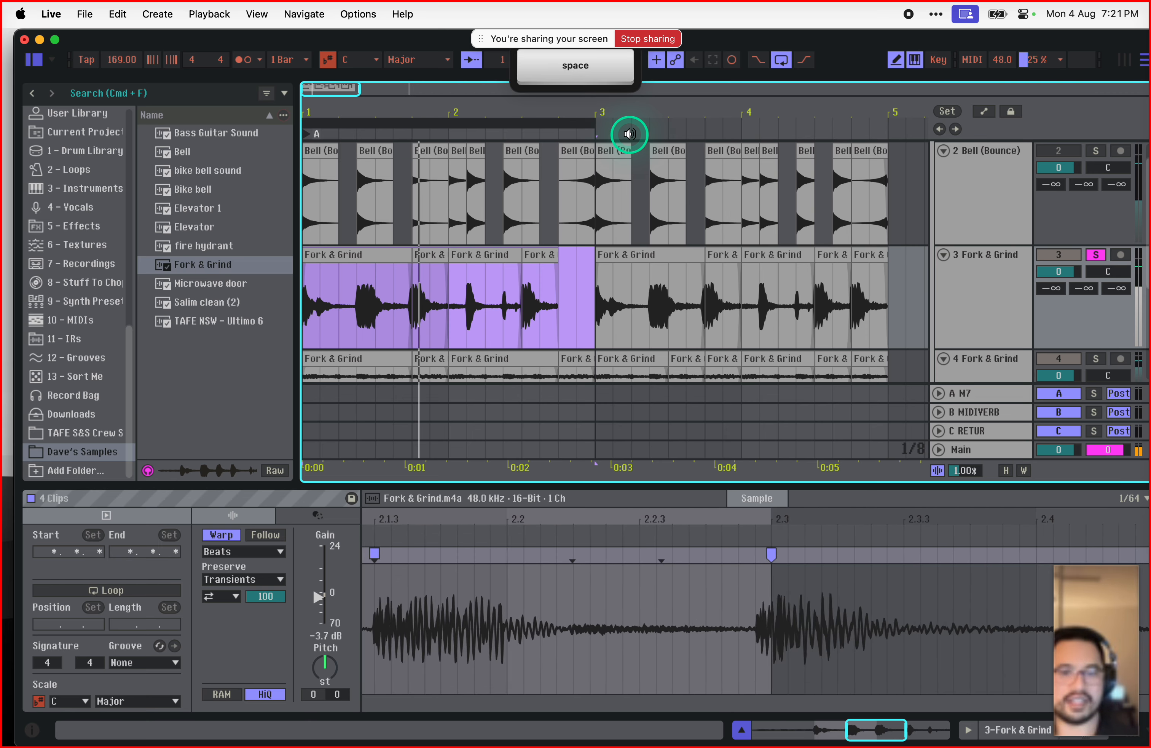
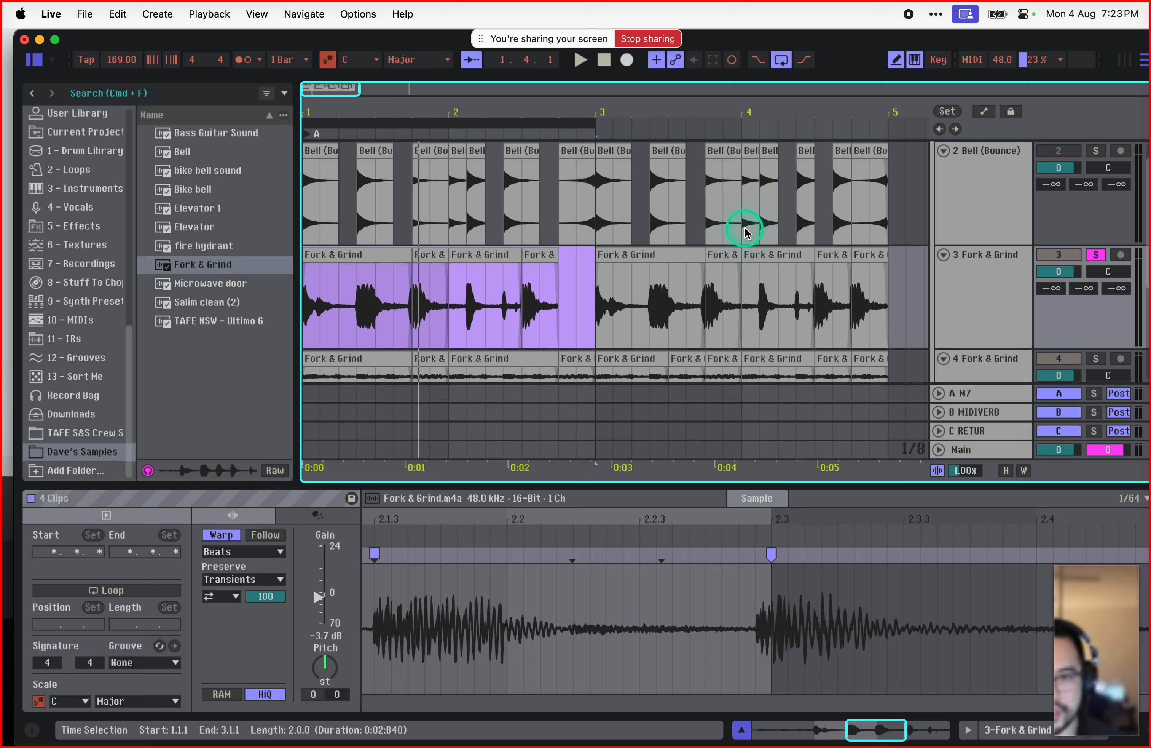
Step: Enlarge the arrangement to show the lower tracks and space beyond bar 5, and minimise the Live window
drag(717, 485, 706, 619)
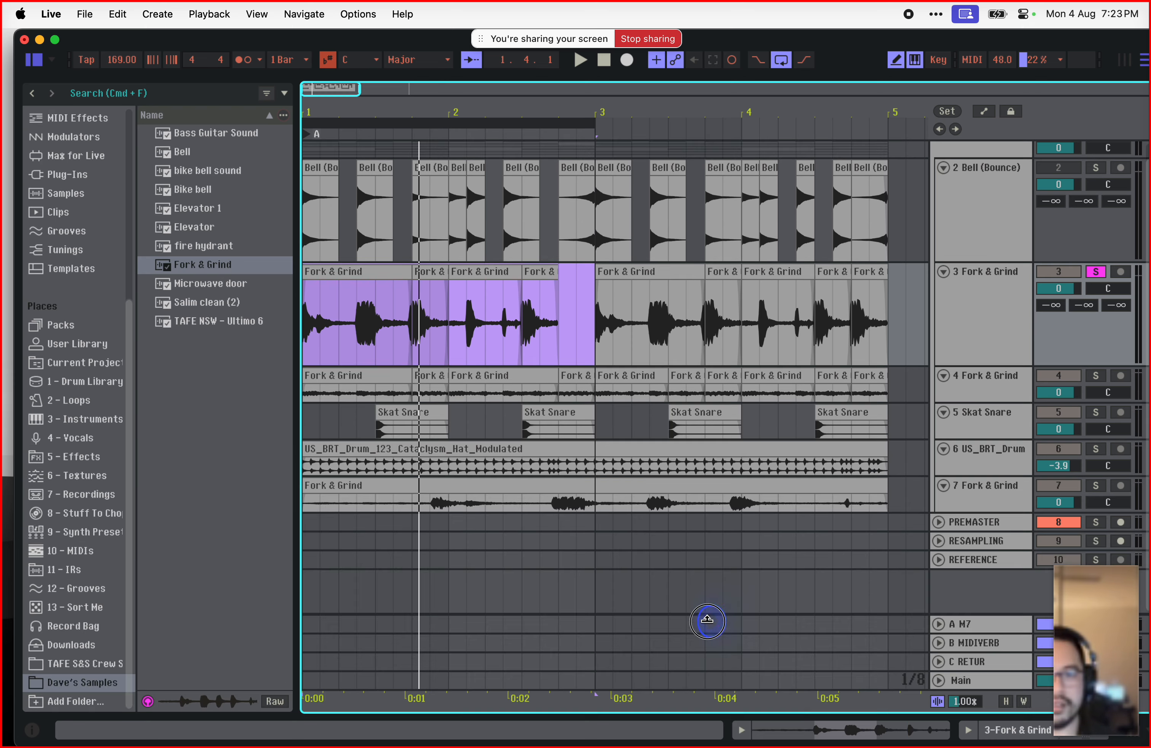
drag(316, 90, 340, 103)
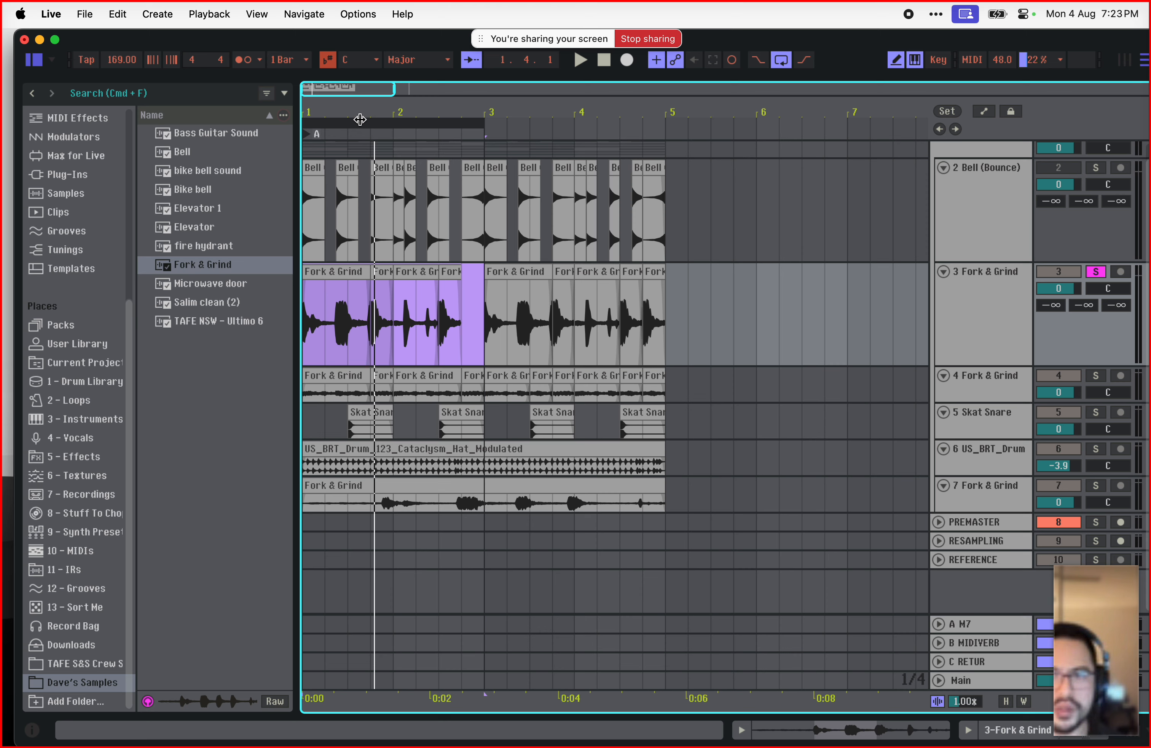
click(40, 48)
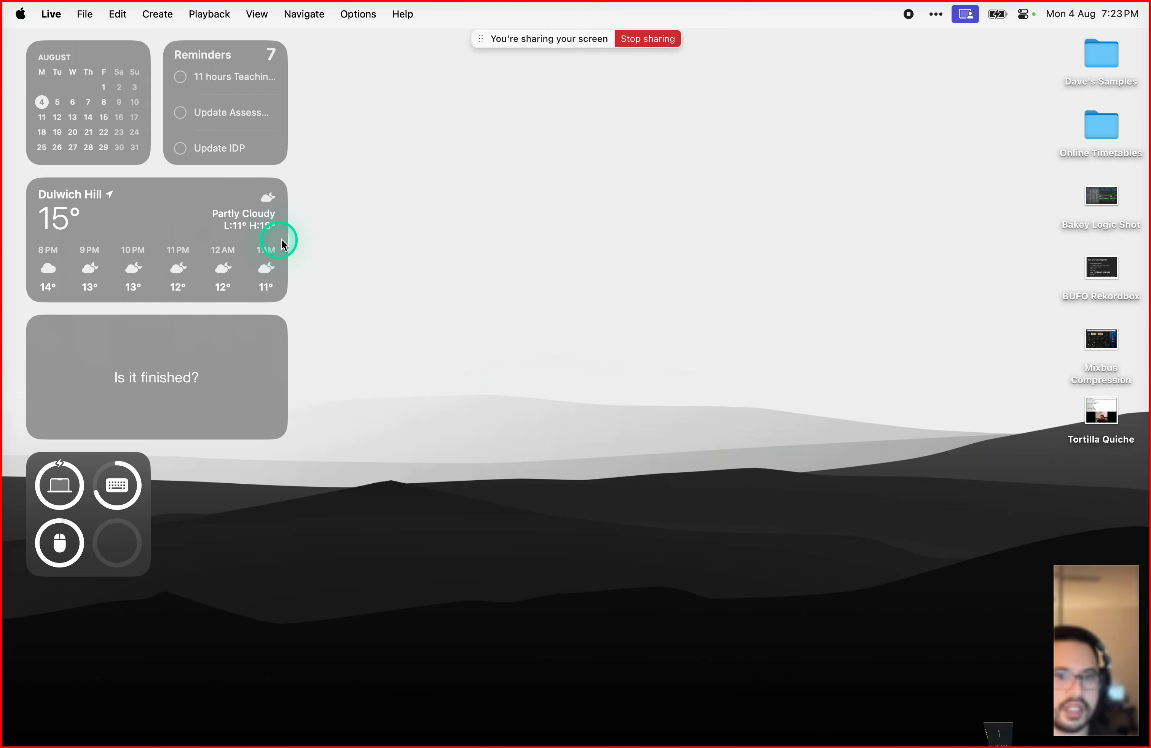
Step: Switch to Microsoft Teams and expand the Sound Design module in the Classwork of the Dip Music CC_Virtual_Sem1_2025 (1B) team
mouse_move(624, 728)
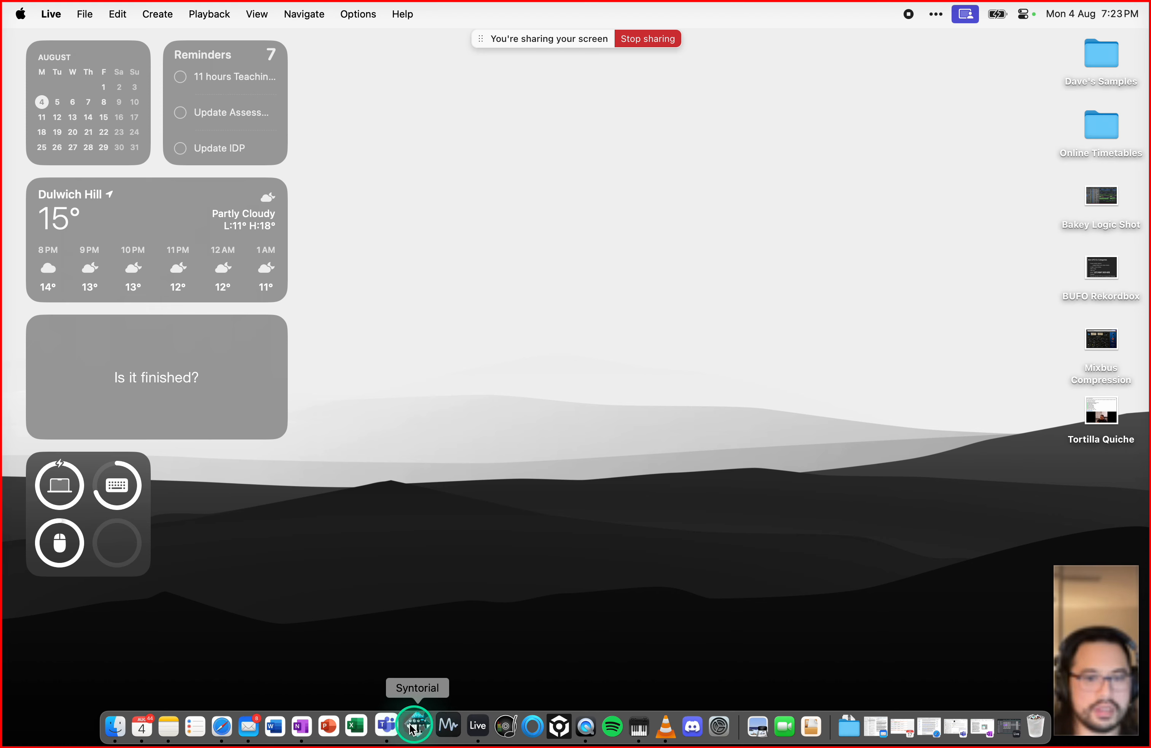
click(393, 725)
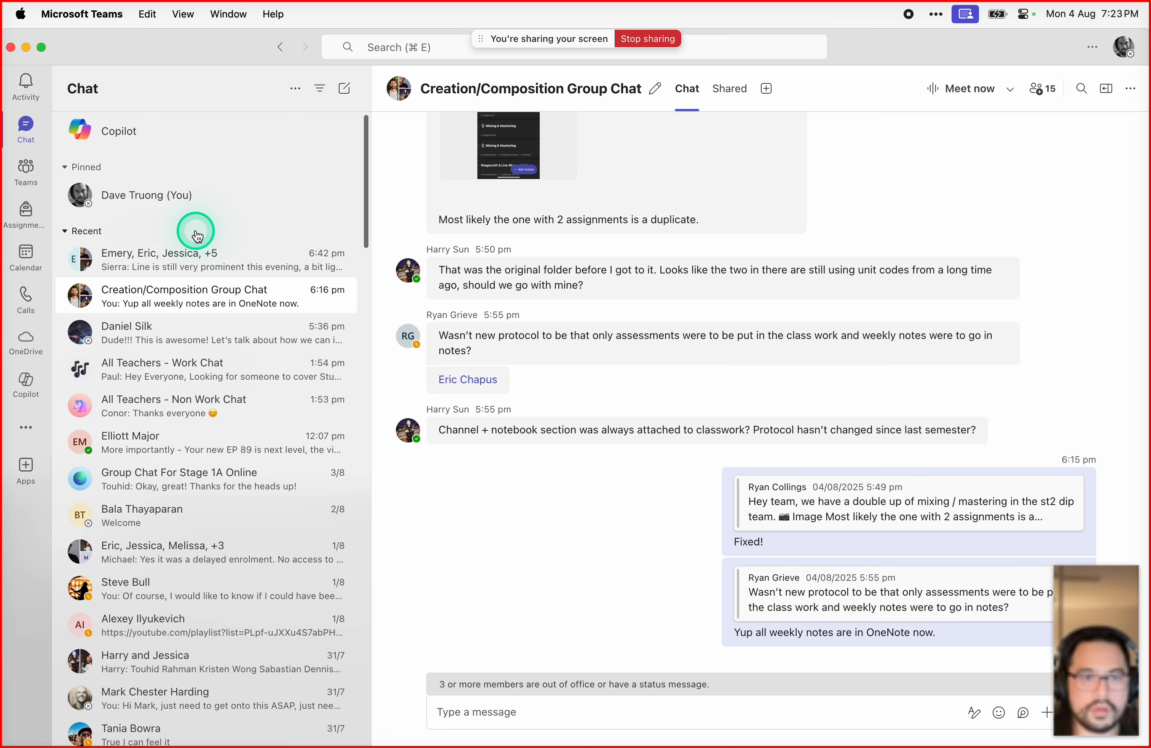
scroll(180, 213, down, 3)
scroll(165, 197, up, 3)
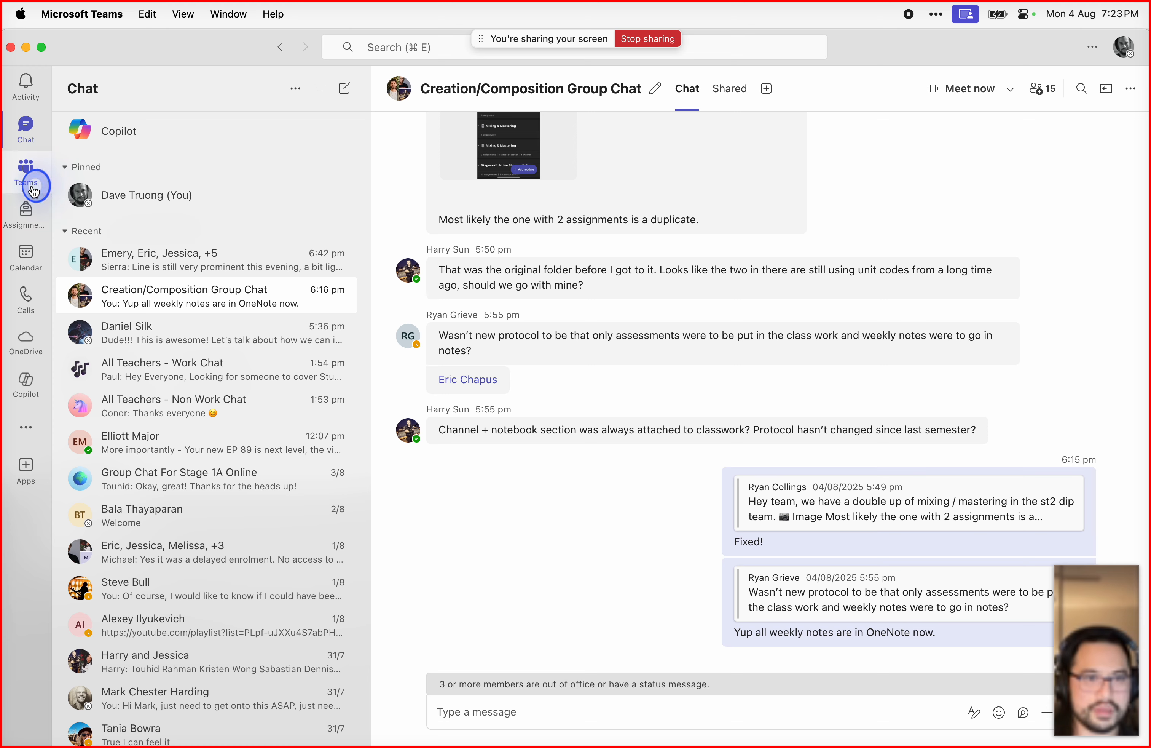
click(26, 170)
click(213, 257)
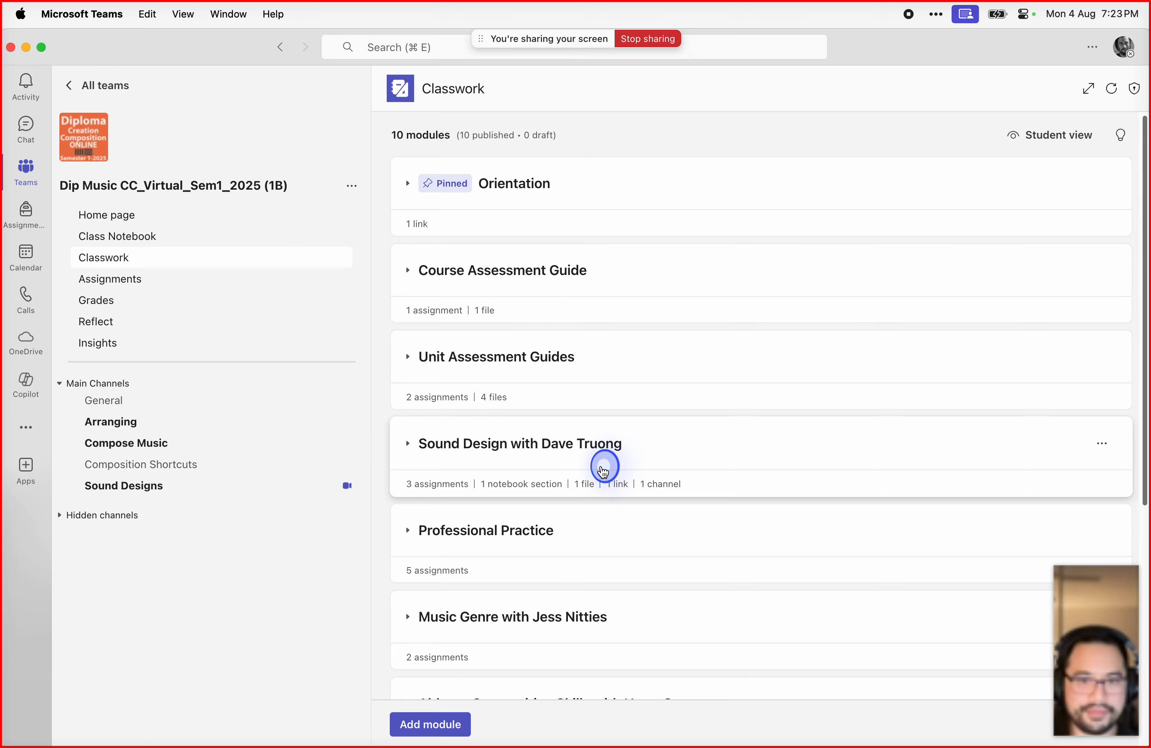
click(602, 443)
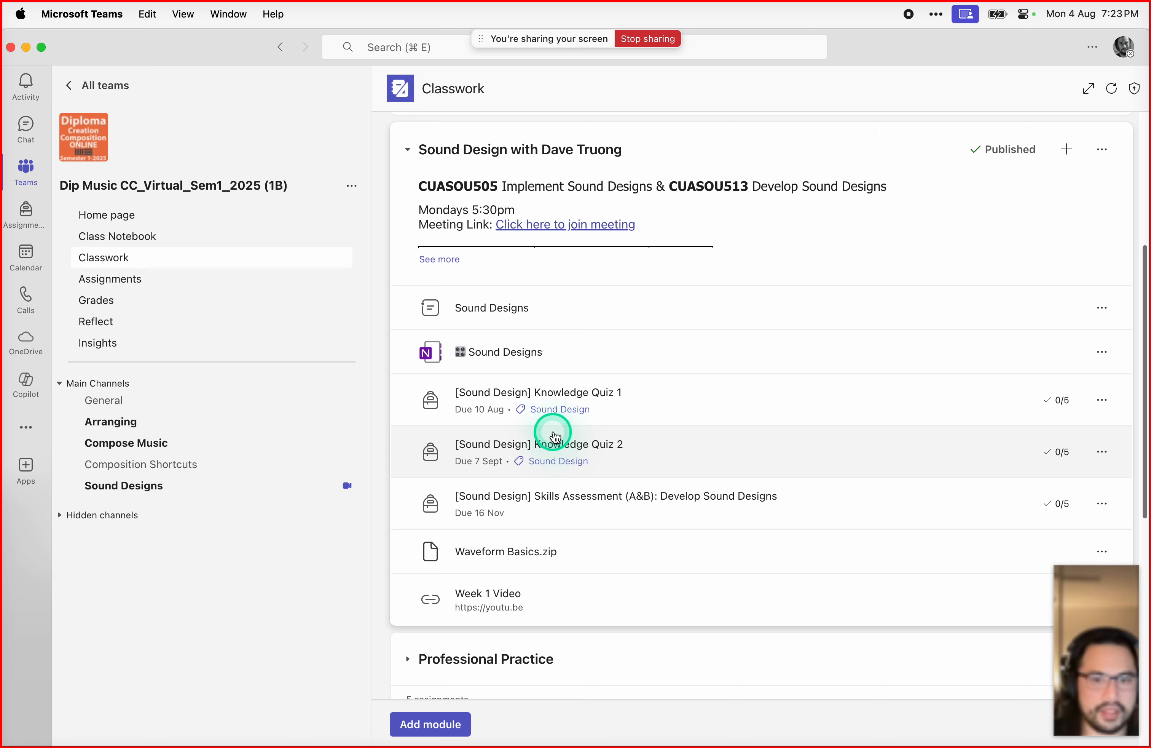
Step: Show the [Sound Design] Knowledge Quiz 1 assignment in student view and open its quiz form
click(624, 394)
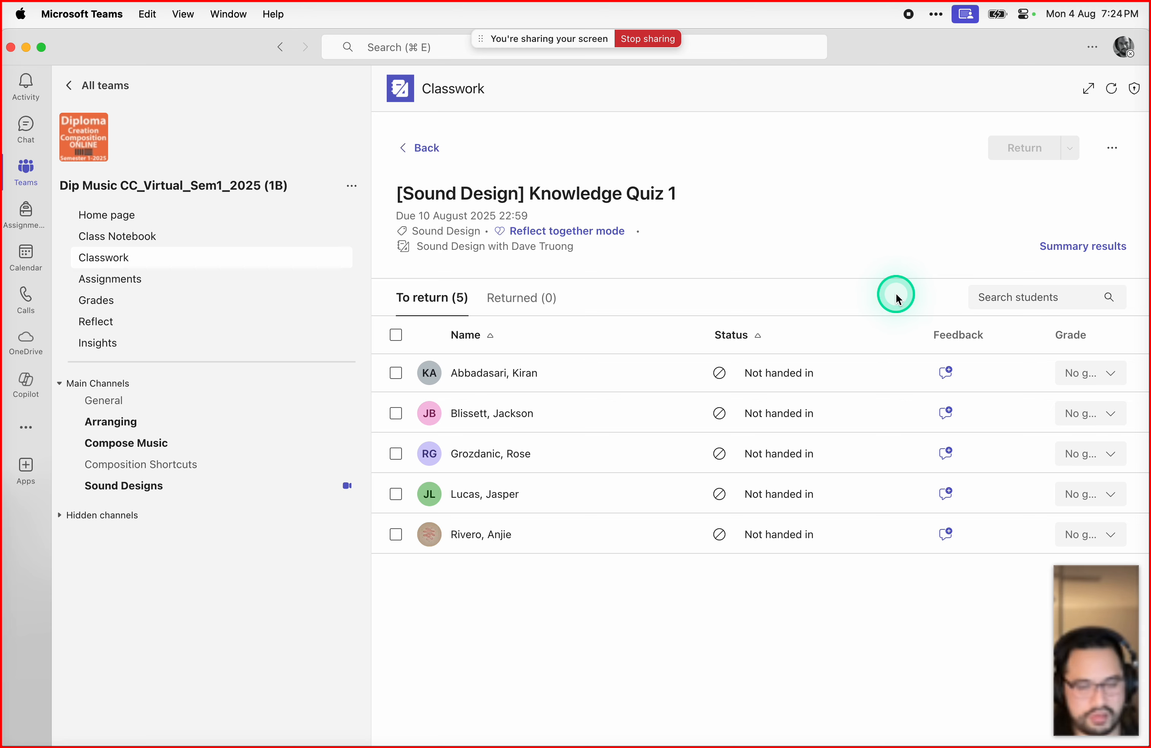
click(1112, 148)
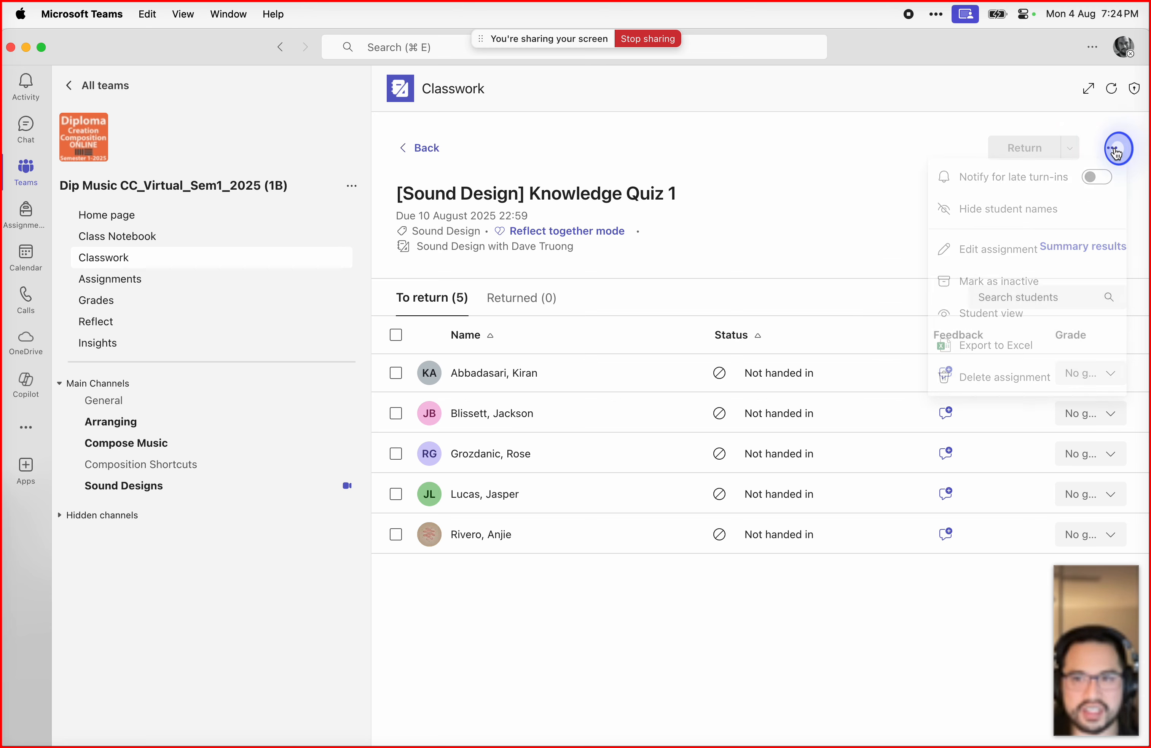
click(1031, 319)
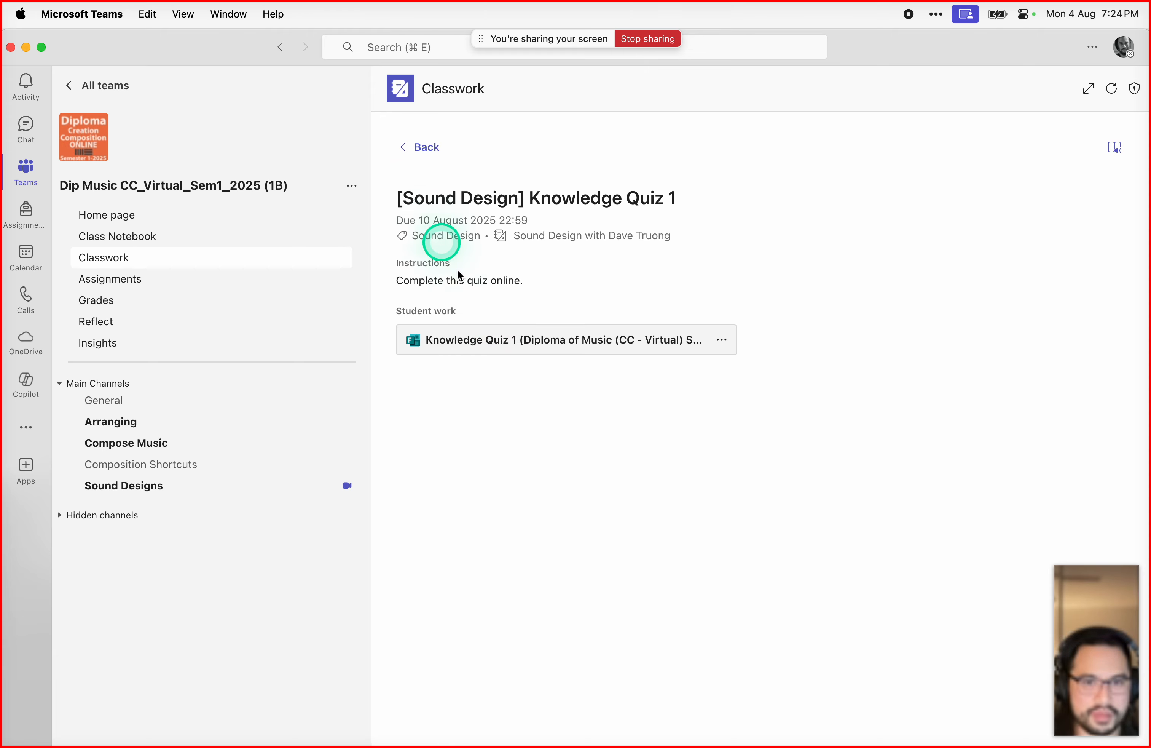
click(505, 345)
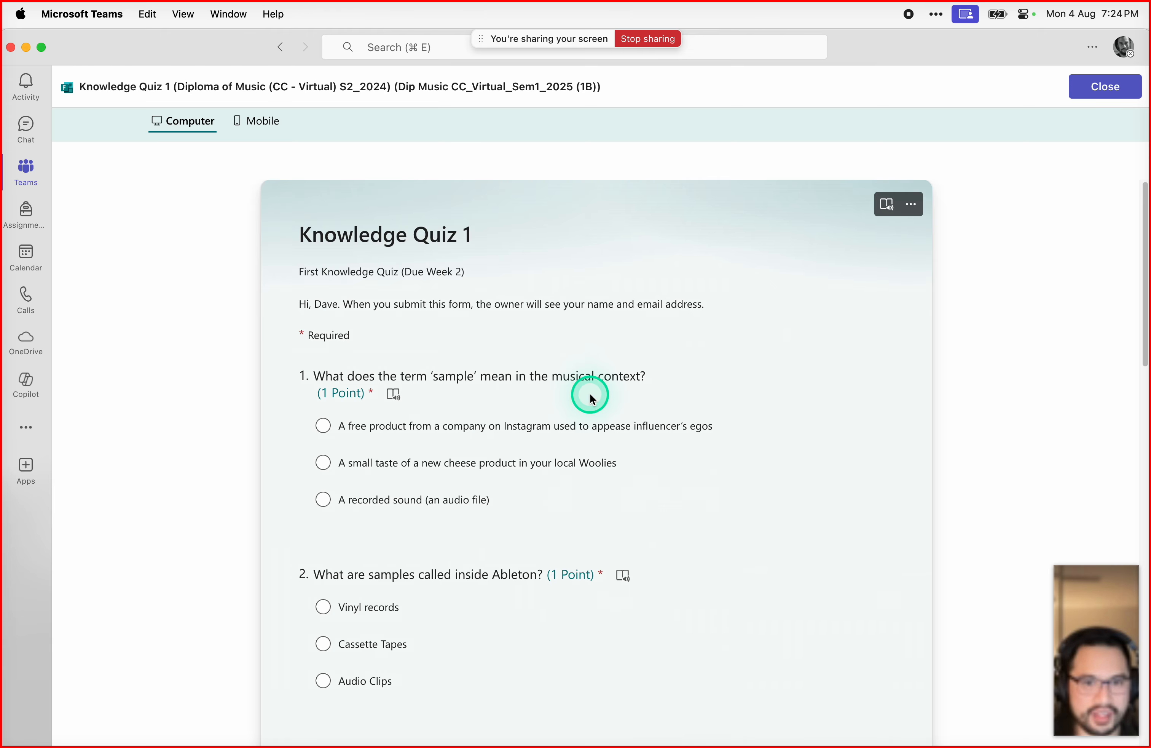
Step: Highlight the first two answers to question 1 and choose "A free product from a company on Instagram used to appease influencer's egos"
scroll(595, 400, down, 2)
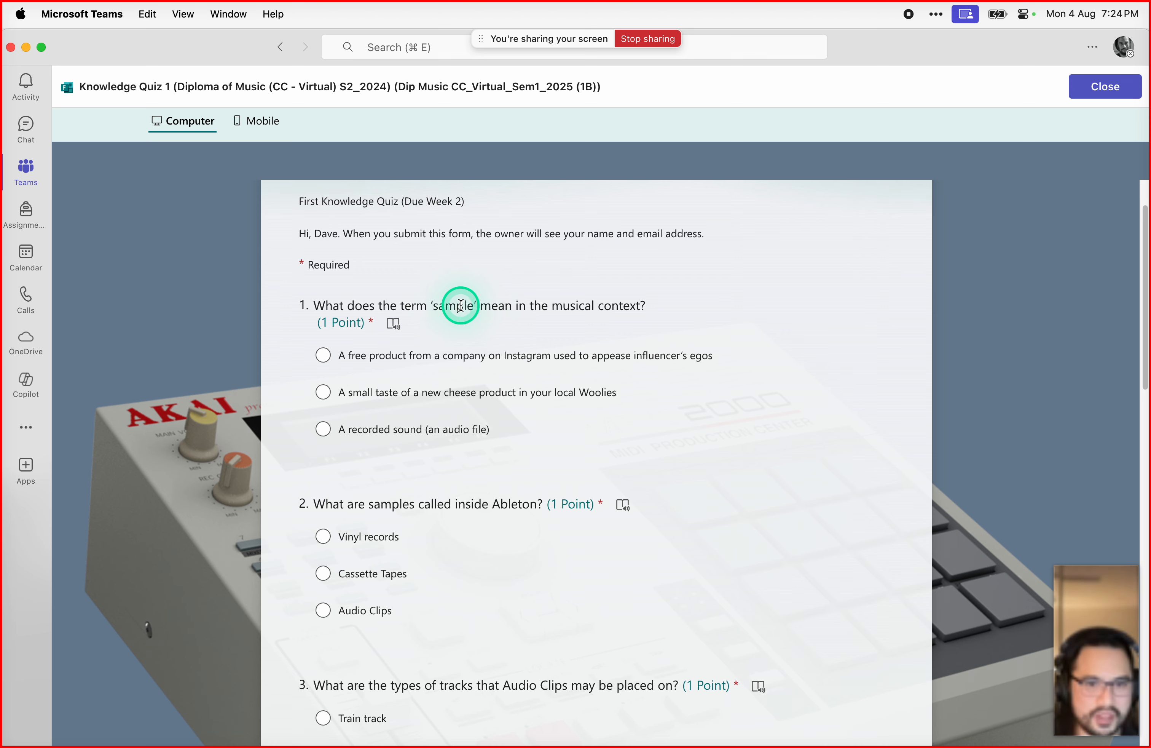
double_click(341, 356)
drag(681, 345, 733, 357)
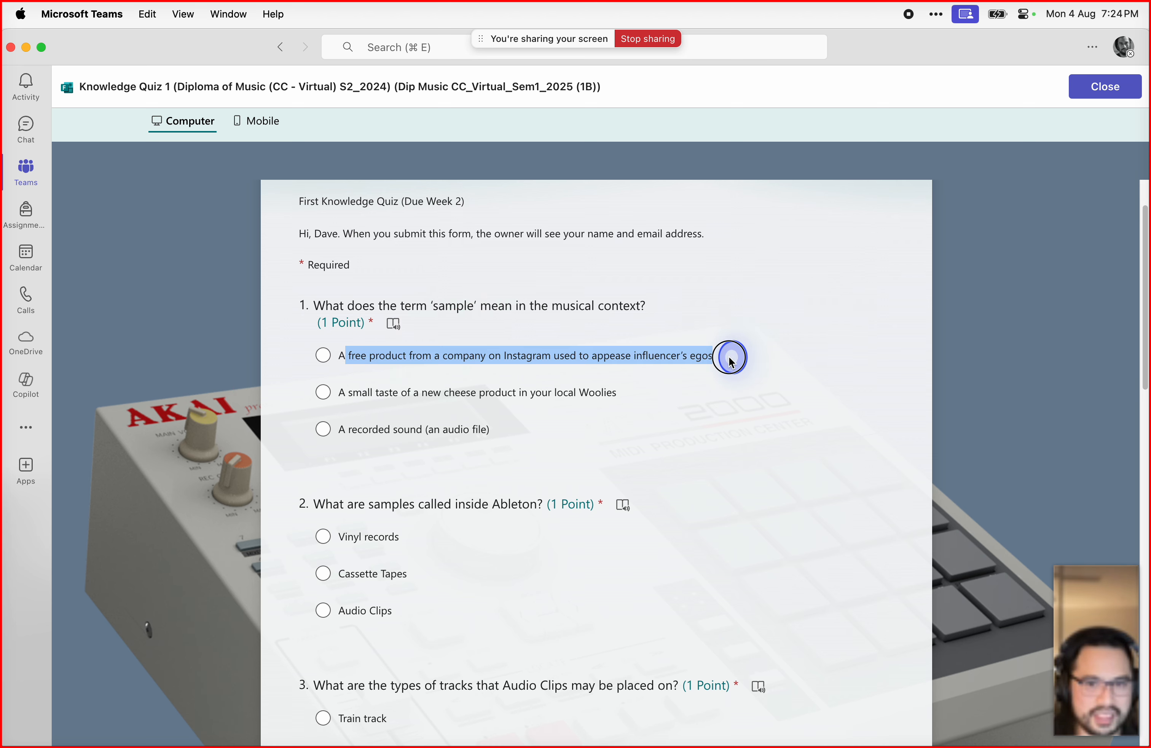
click(734, 412)
drag(394, 392, 637, 391)
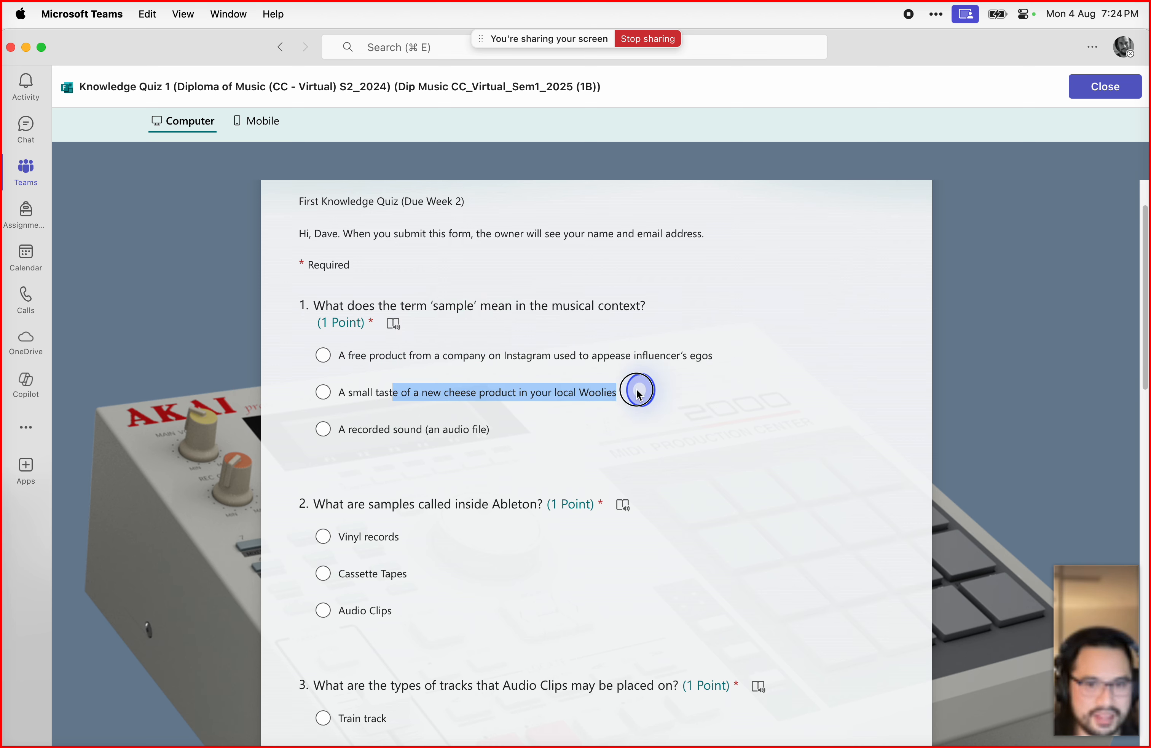
click(676, 420)
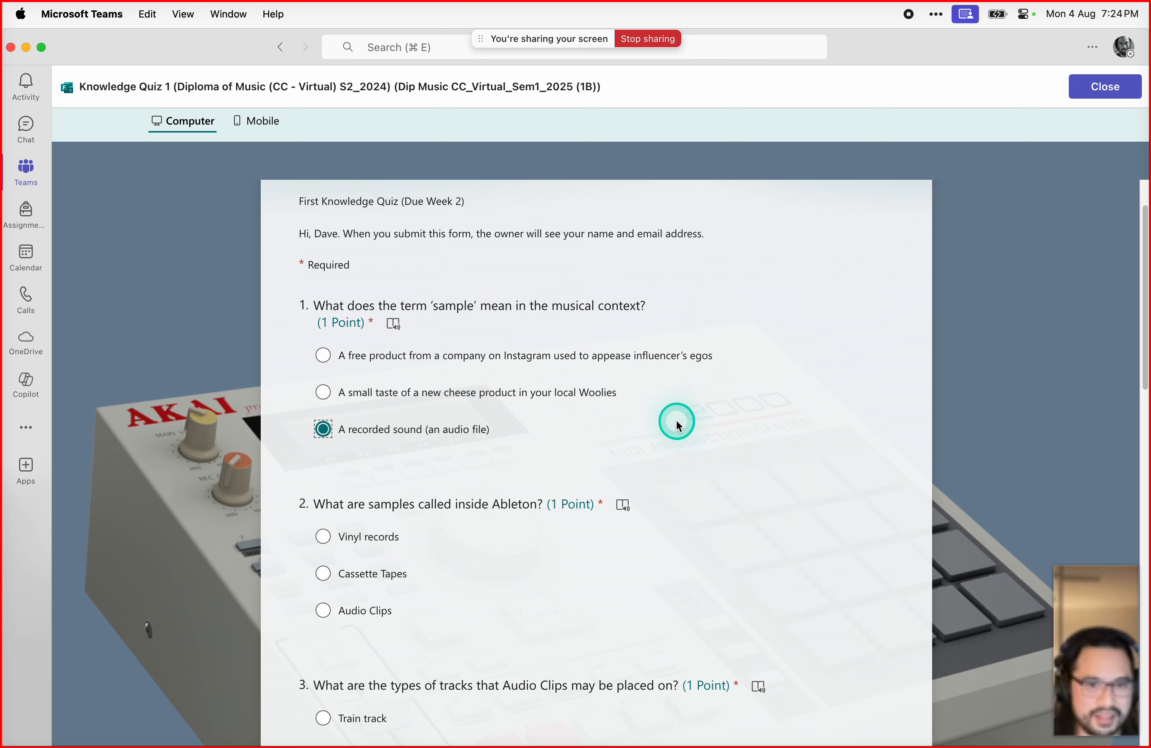
click(391, 392)
click(400, 357)
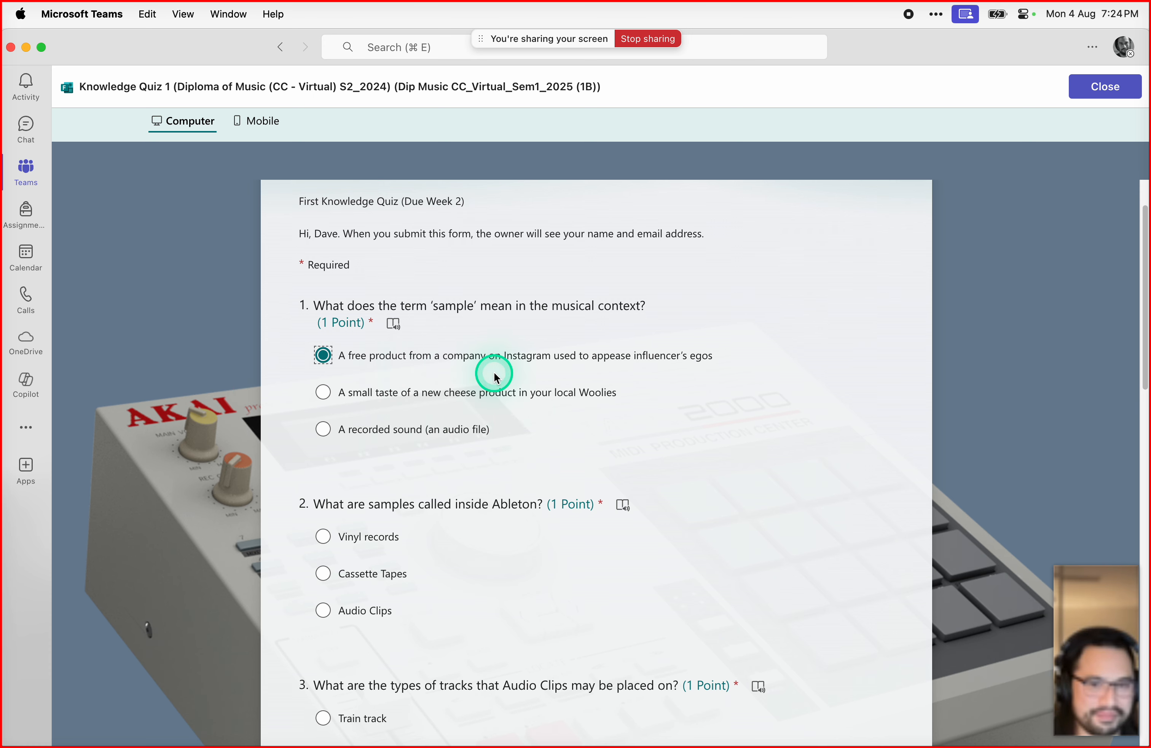
Step: Read quiz questions 2 and 3 on what samples are called in Ableton and which tracks hold Audio Clips
scroll(494, 376, down, 1)
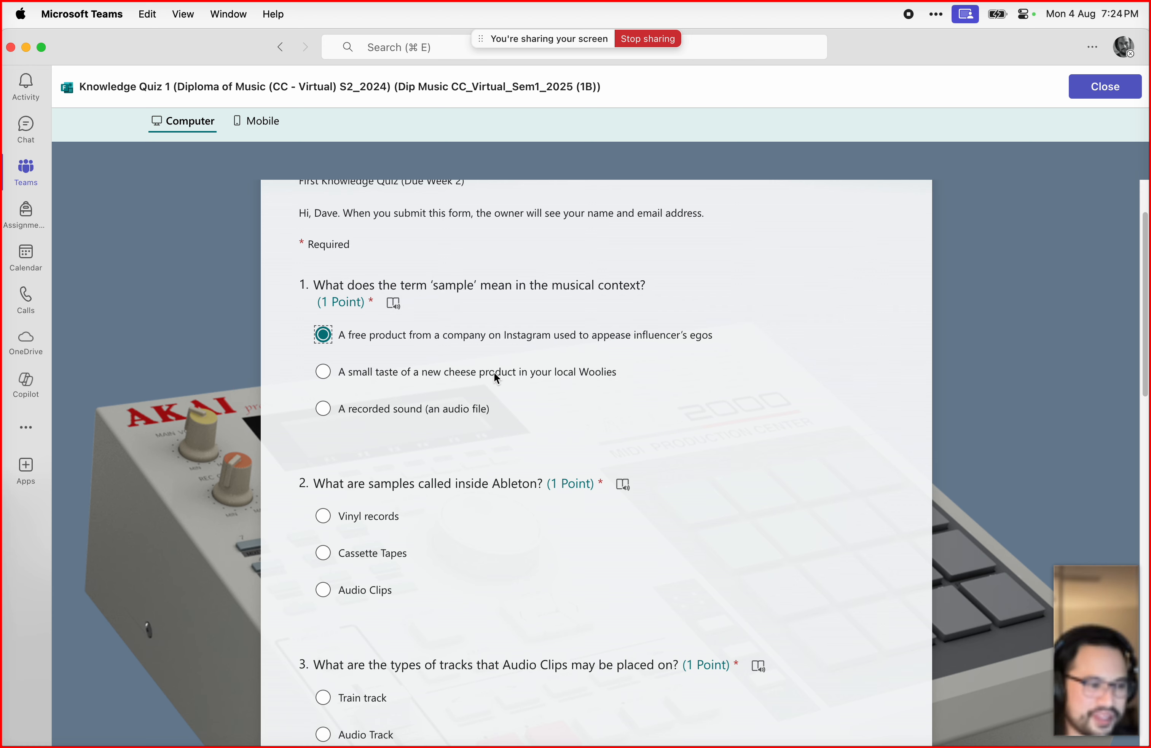
scroll(494, 372, down, 3)
scroll(494, 371, down, 4)
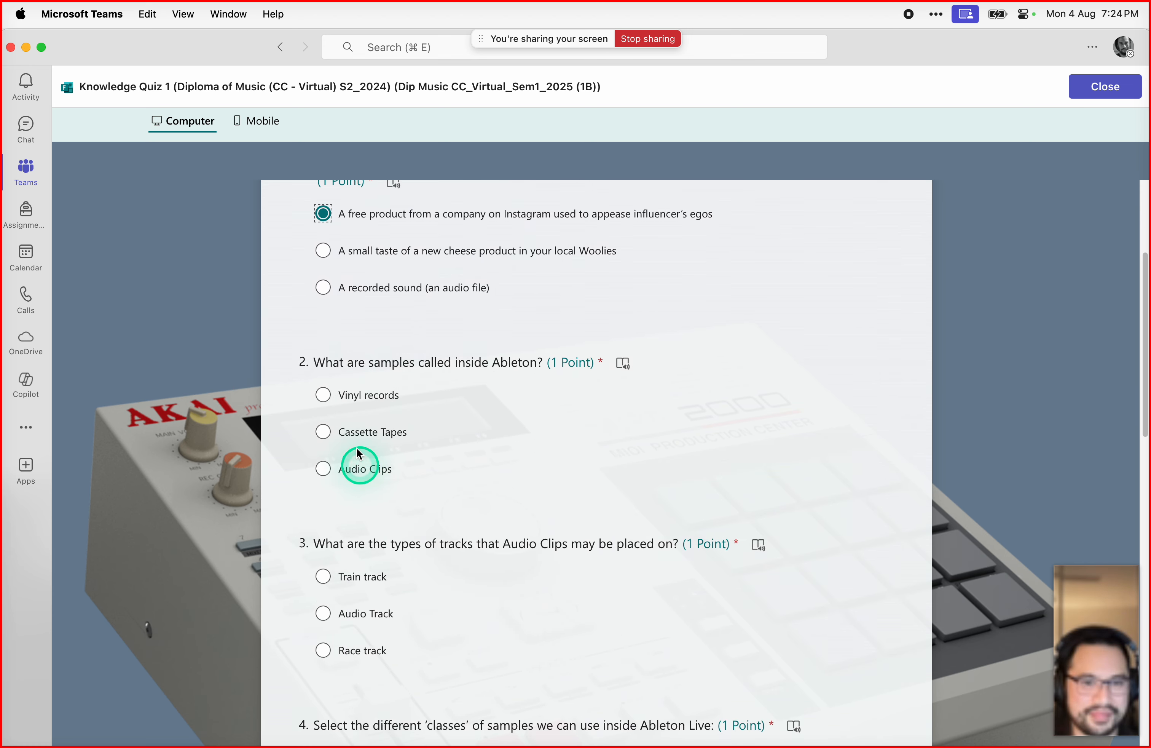
scroll(403, 437, down, 3)
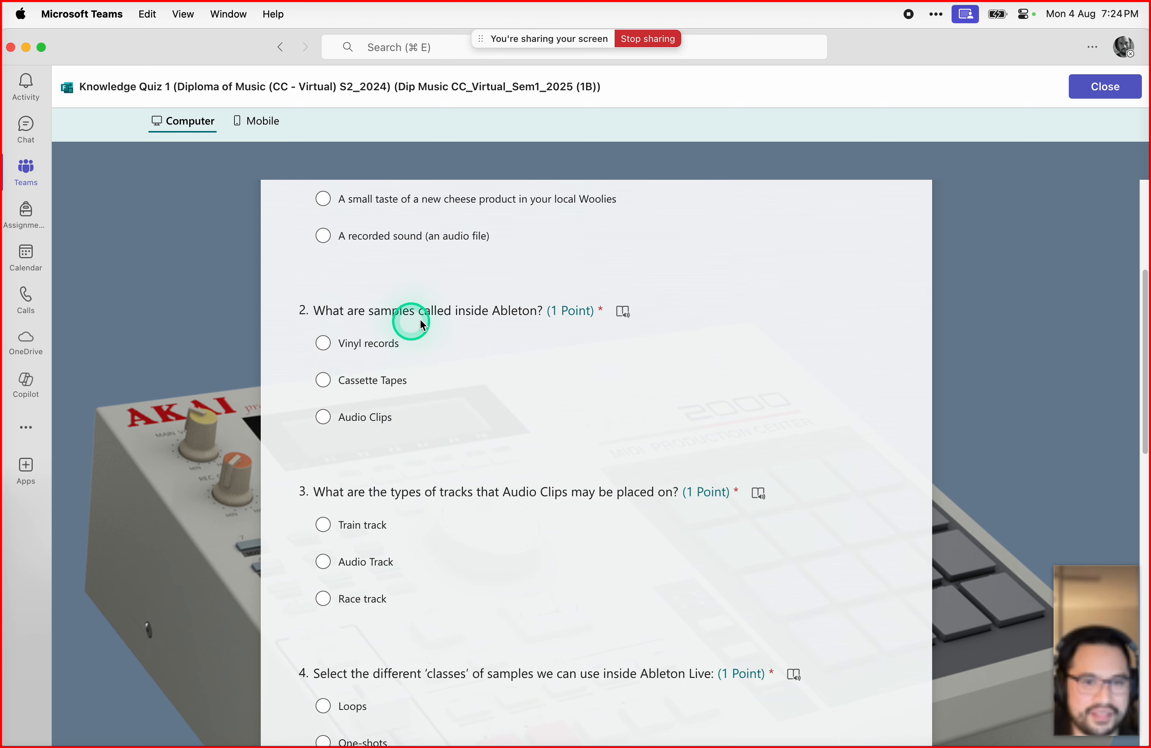
drag(403, 311, 558, 311)
drag(381, 312, 500, 312)
scroll(524, 412, down, 4)
scroll(526, 414, down, 3)
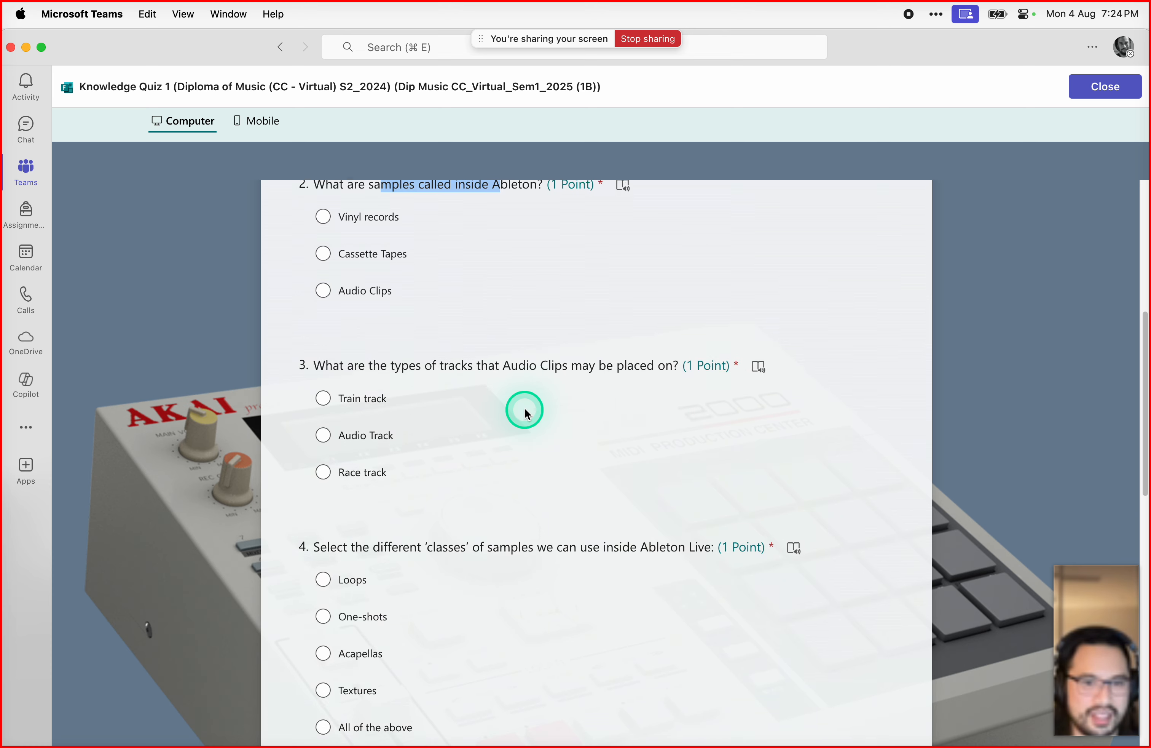
click(402, 357)
click(560, 357)
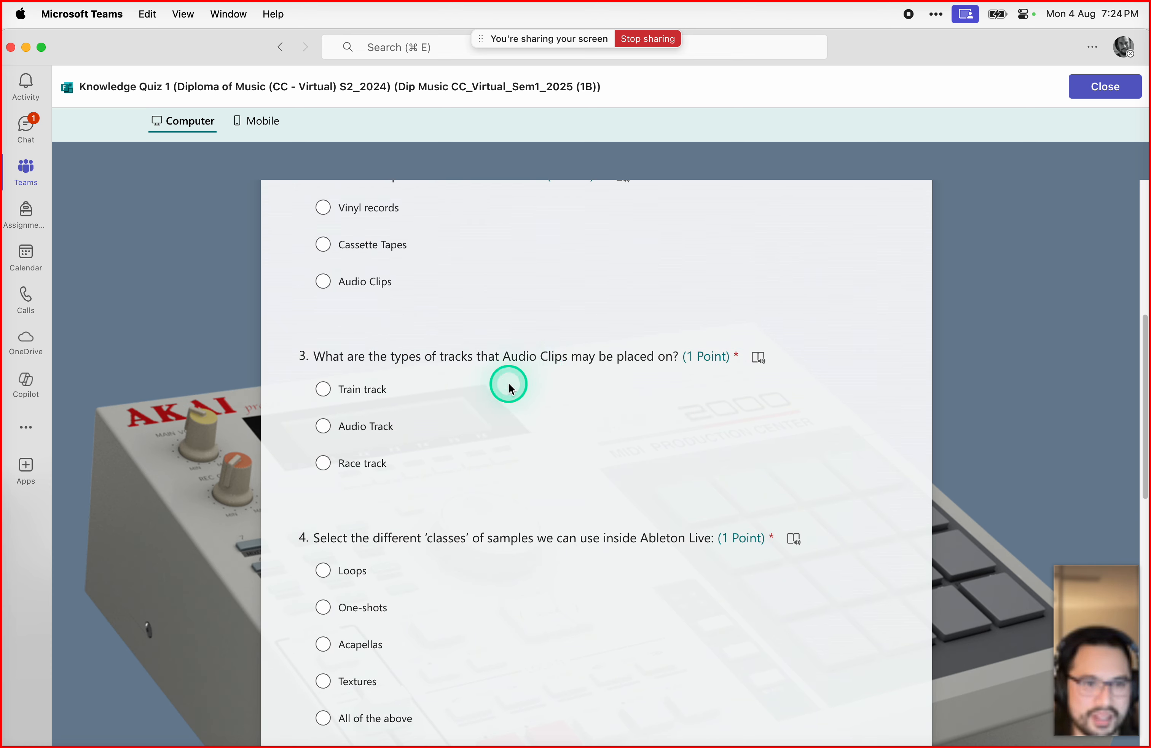
scroll(368, 362, down, 1)
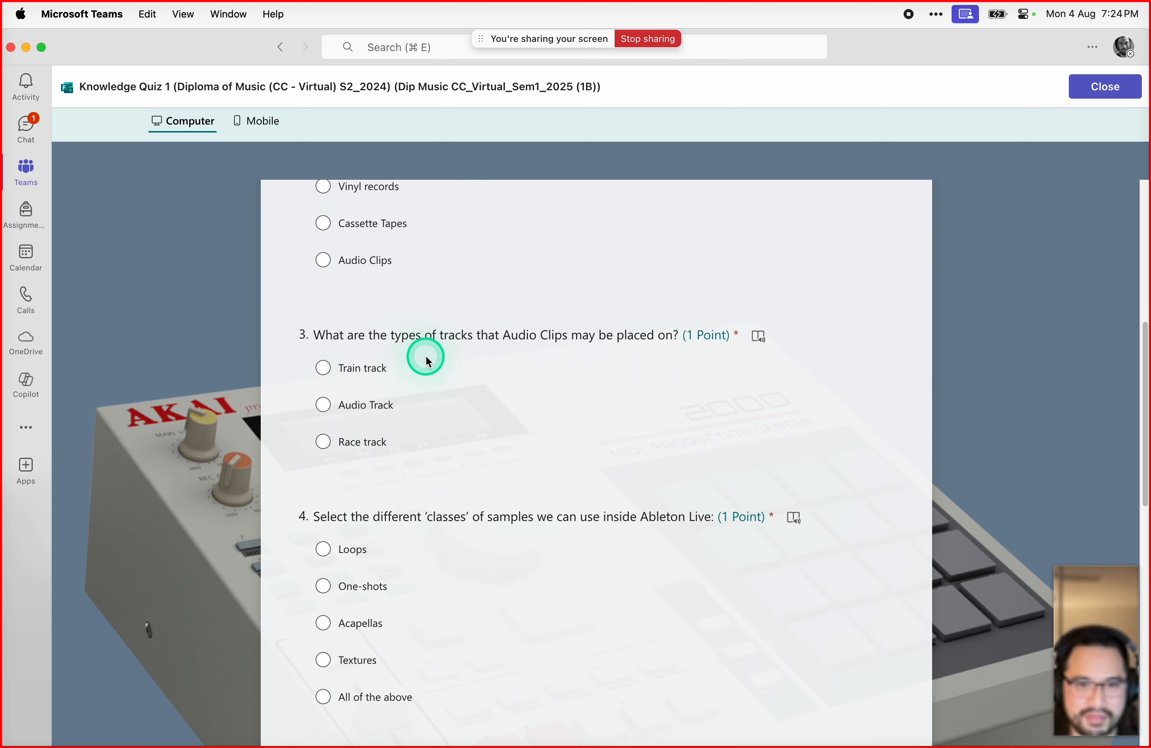
Step: Review quiz questions 4 to 6 on sample classes, duplicating samples and Audio Clip functions
scroll(427, 359, down, 10)
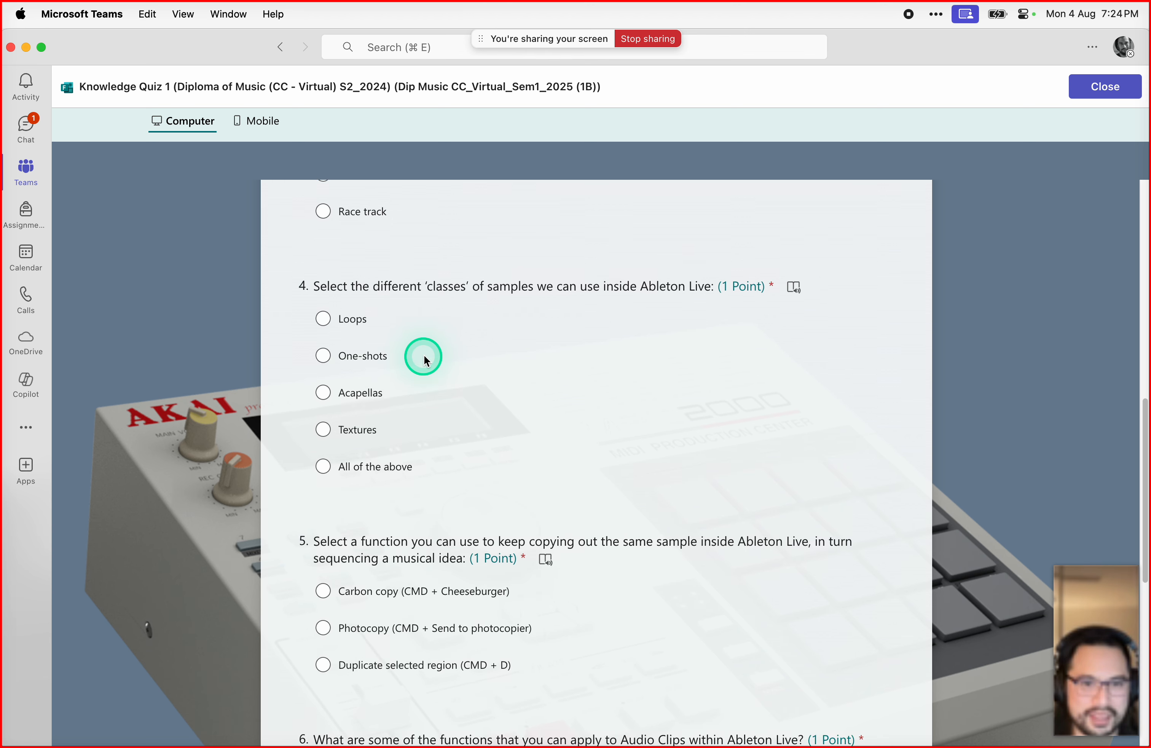
scroll(424, 354, up, 1)
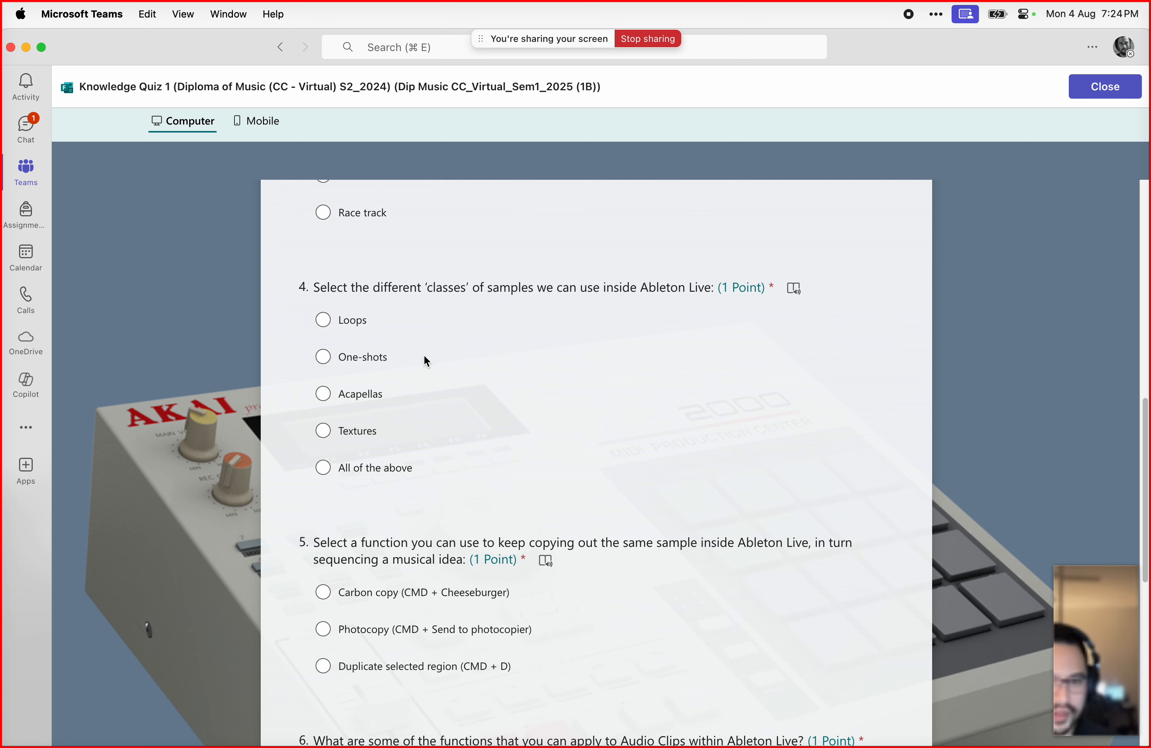
scroll(425, 360, down, 10)
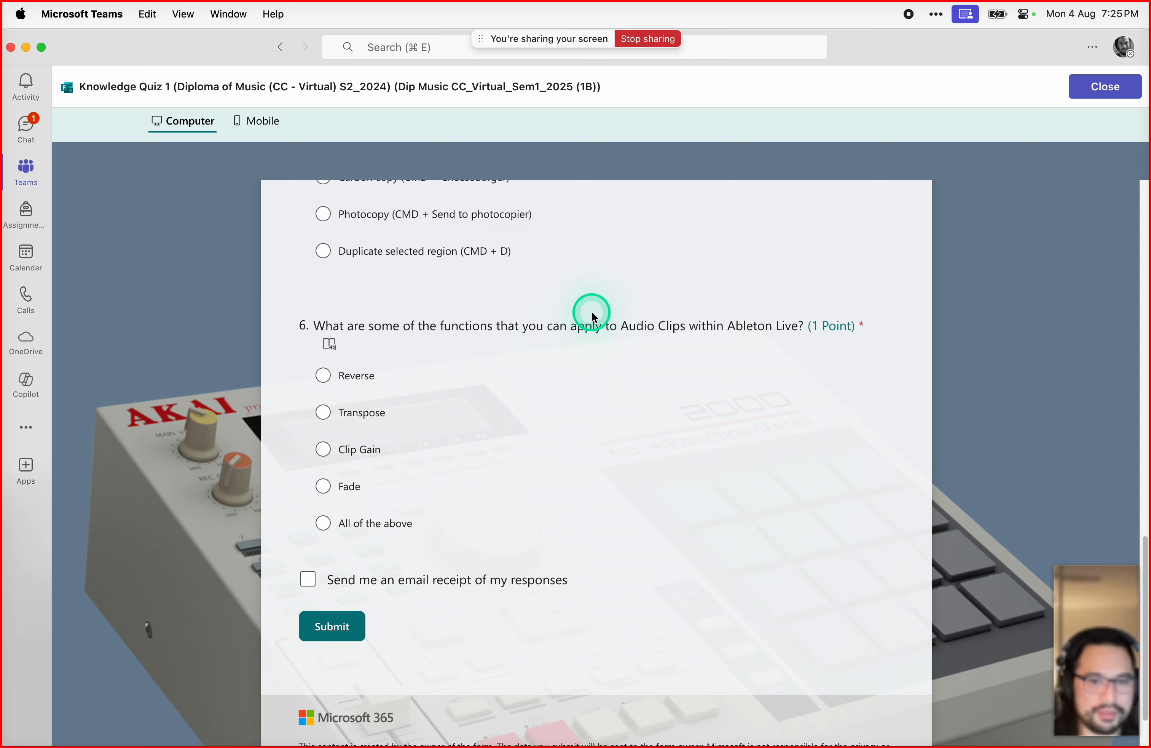
scroll(573, 383, up, 1)
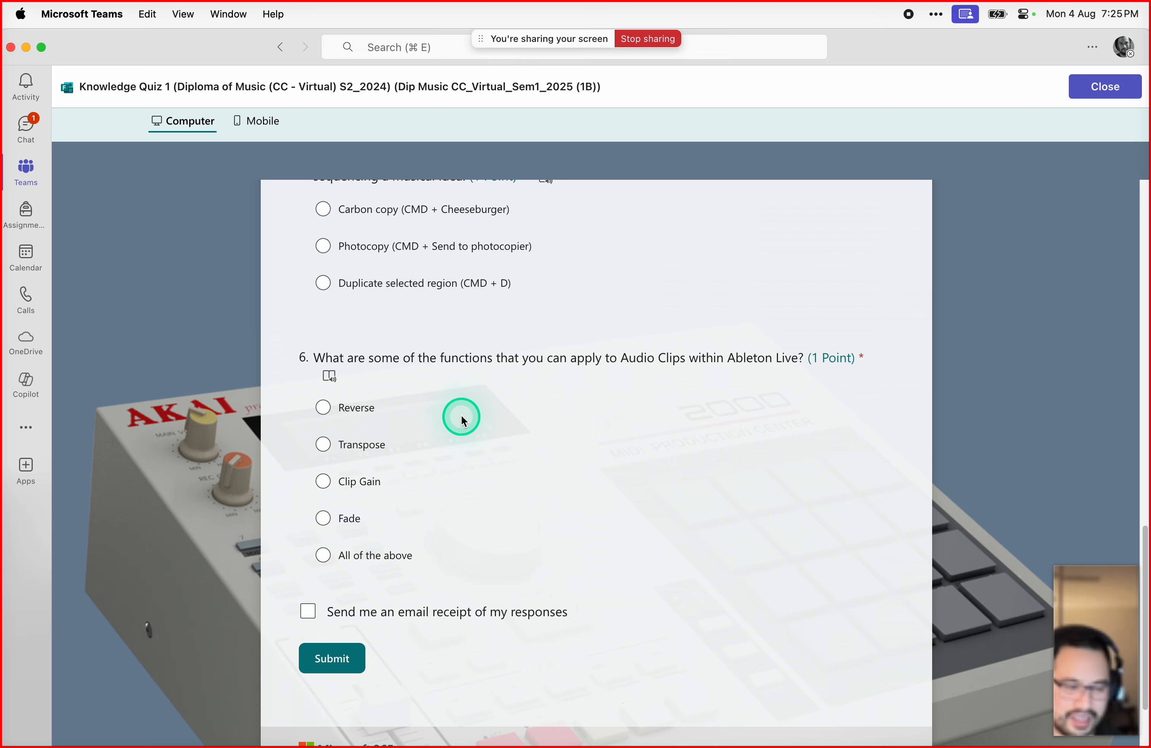
scroll(478, 479, down, 3)
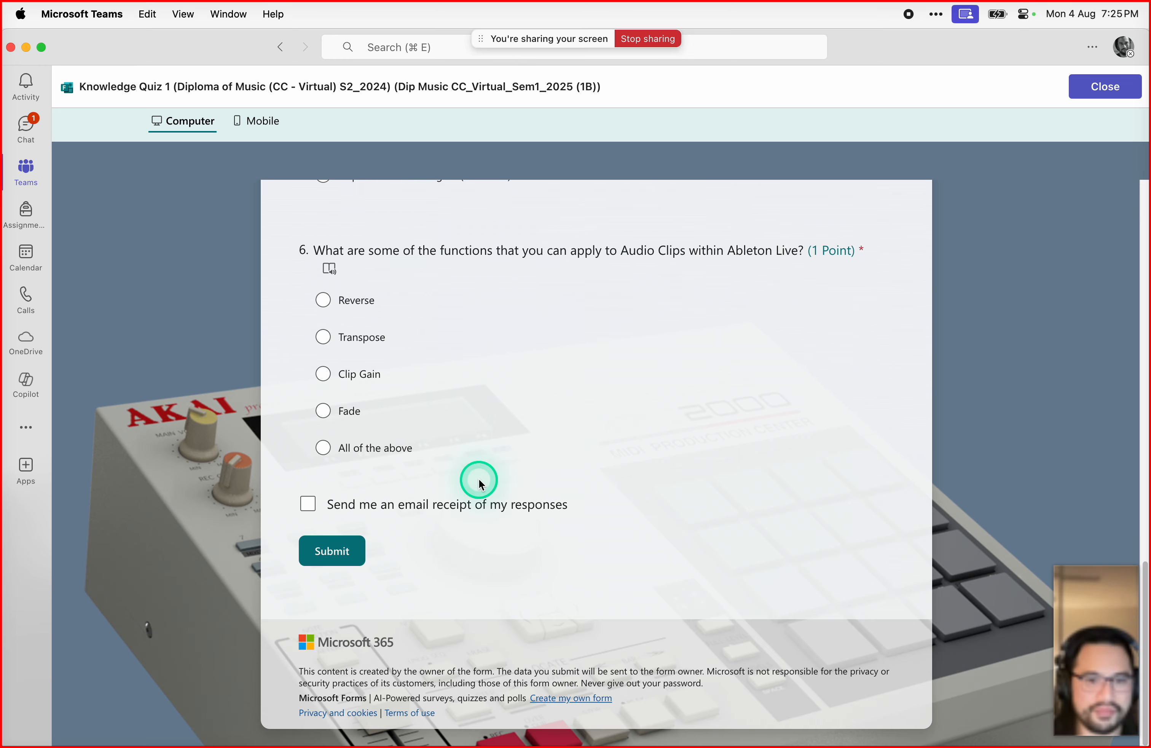
scroll(479, 483, up, 10)
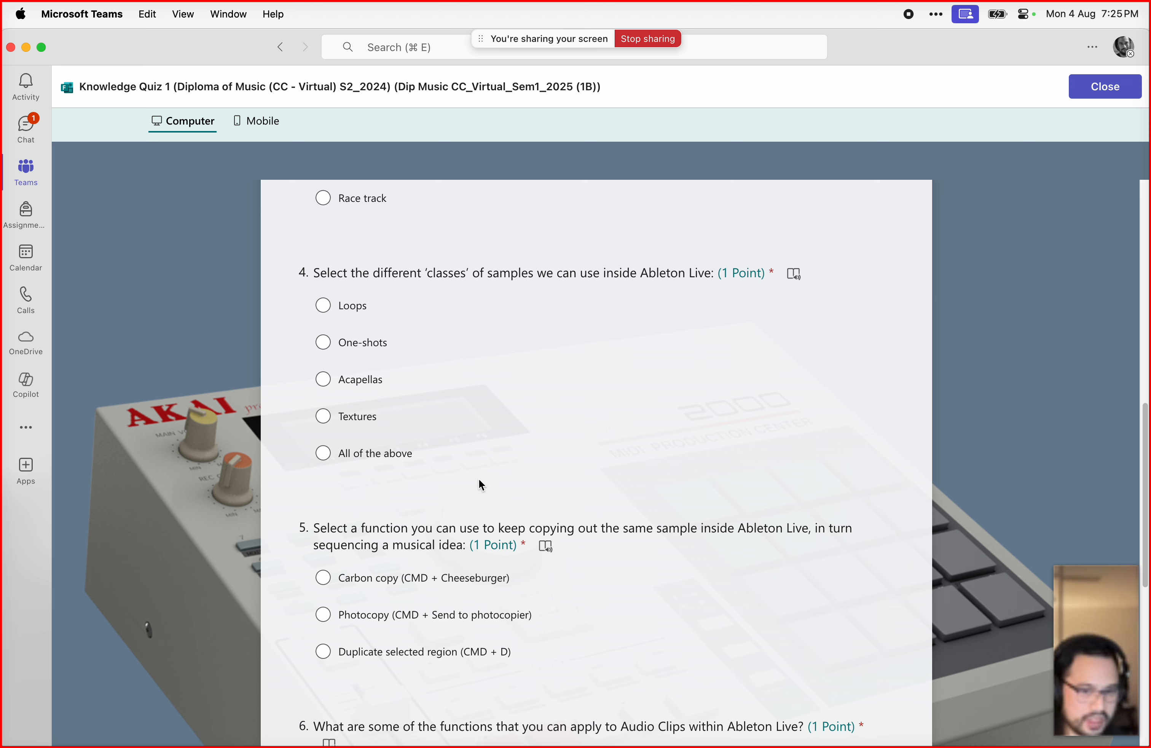
Step: Skim all six questions of Knowledge Quiz 1 down to the submission area and return to the start of the form
scroll(378, 499, up, 10)
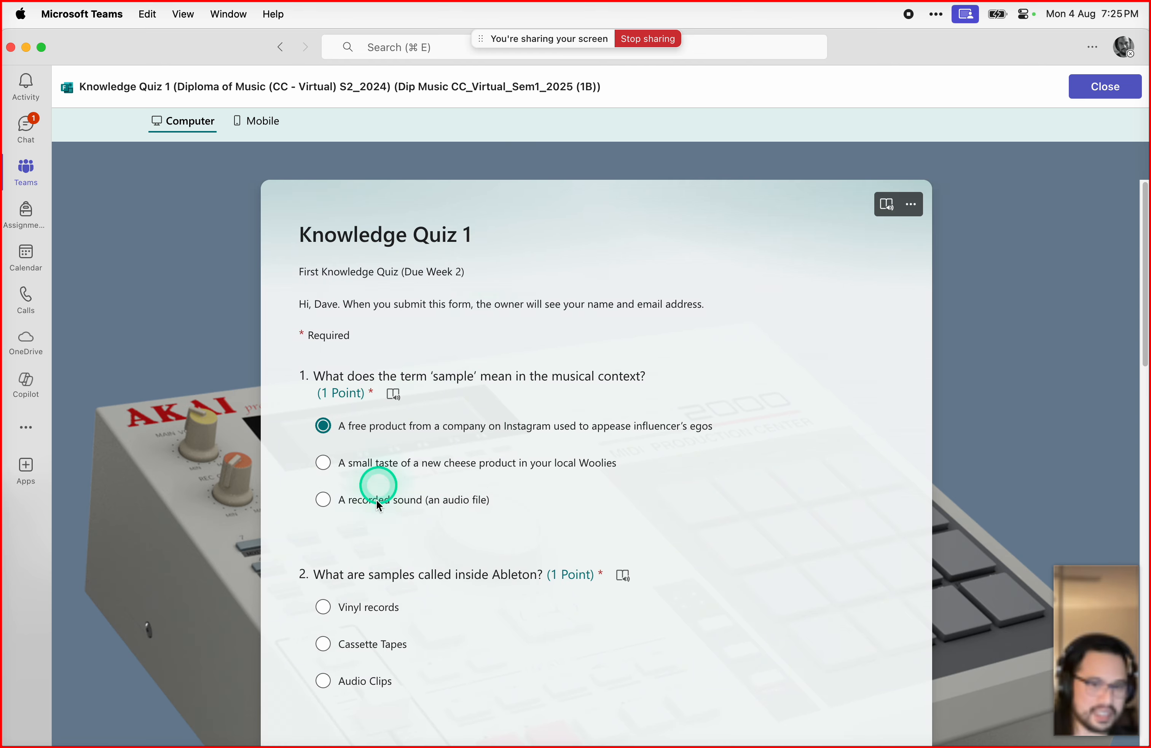
scroll(505, 436, down, 5)
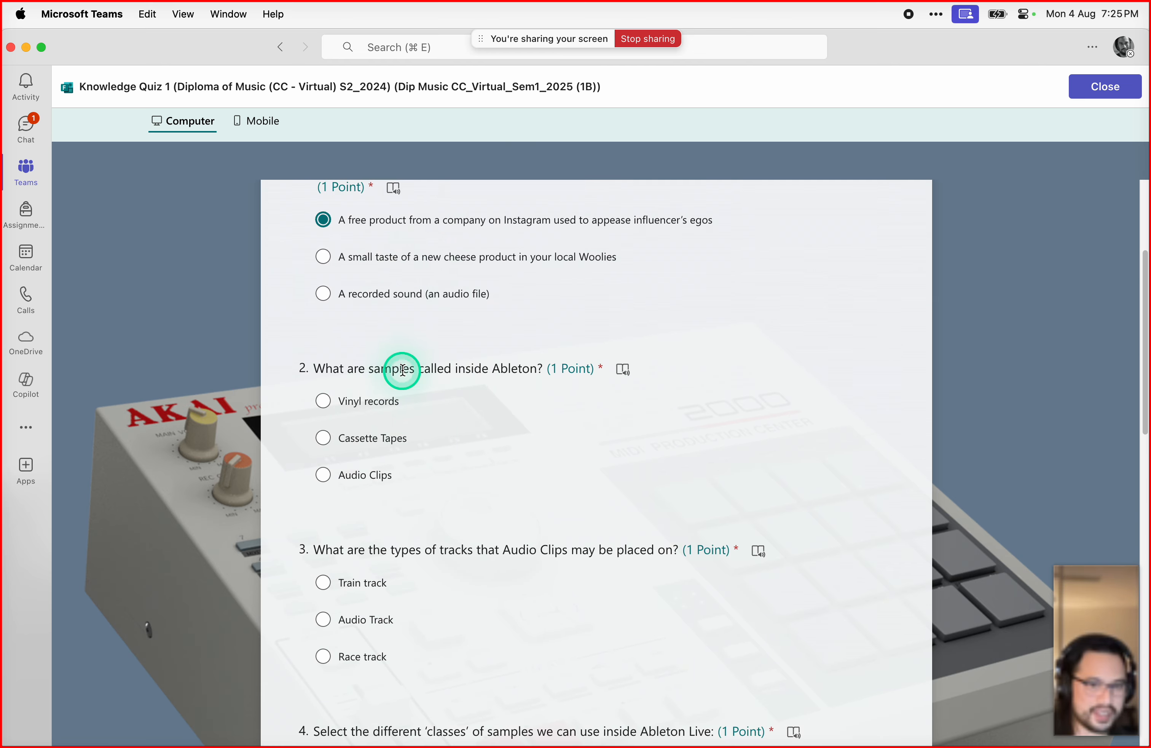
scroll(382, 487, down, 6)
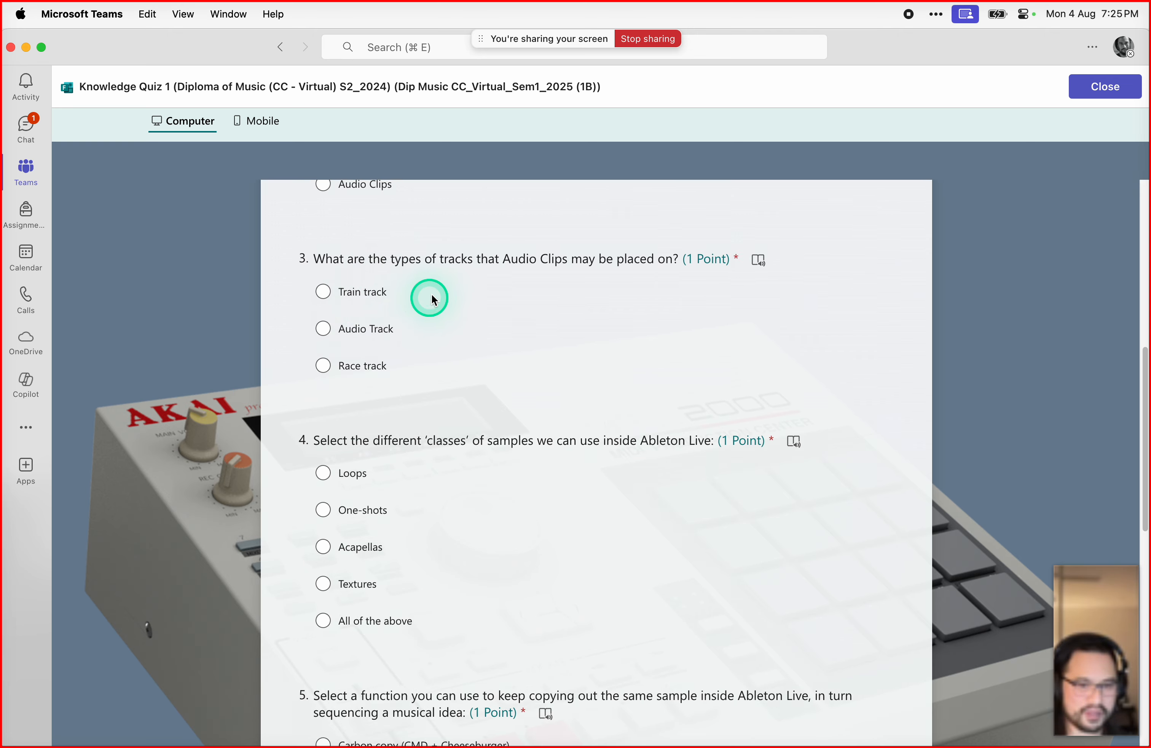
scroll(432, 296, down, 3)
scroll(432, 296, down, 6)
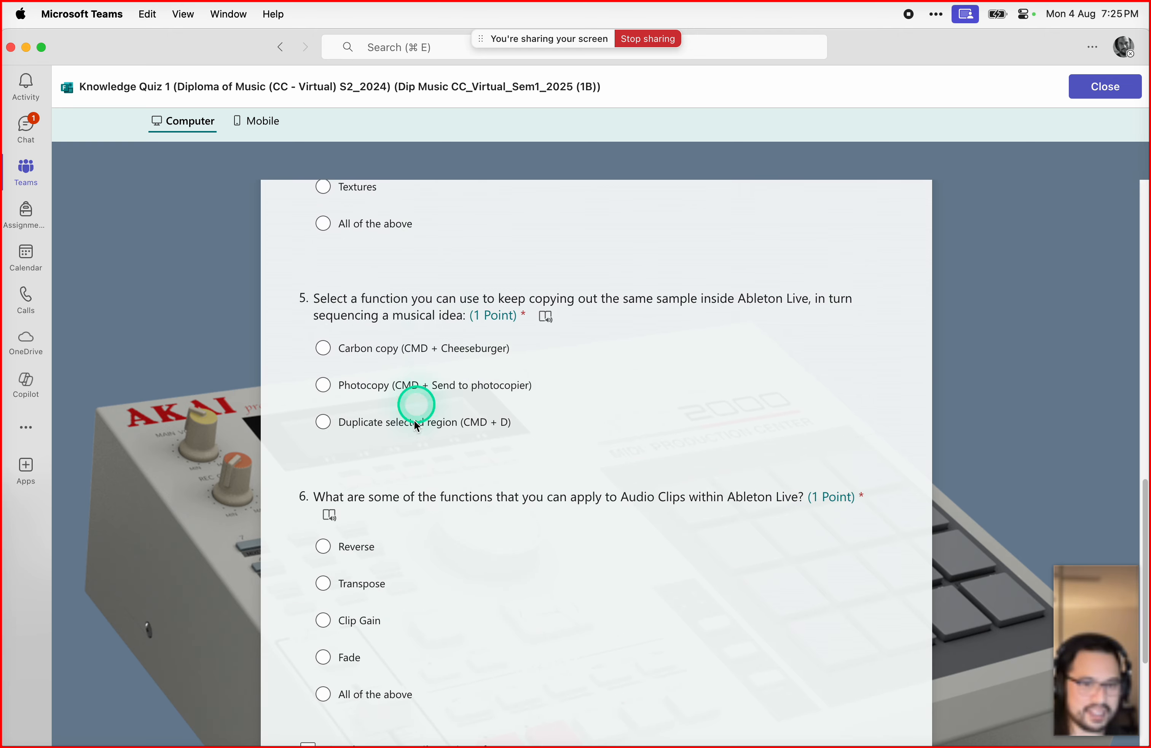
scroll(499, 478, down, 5)
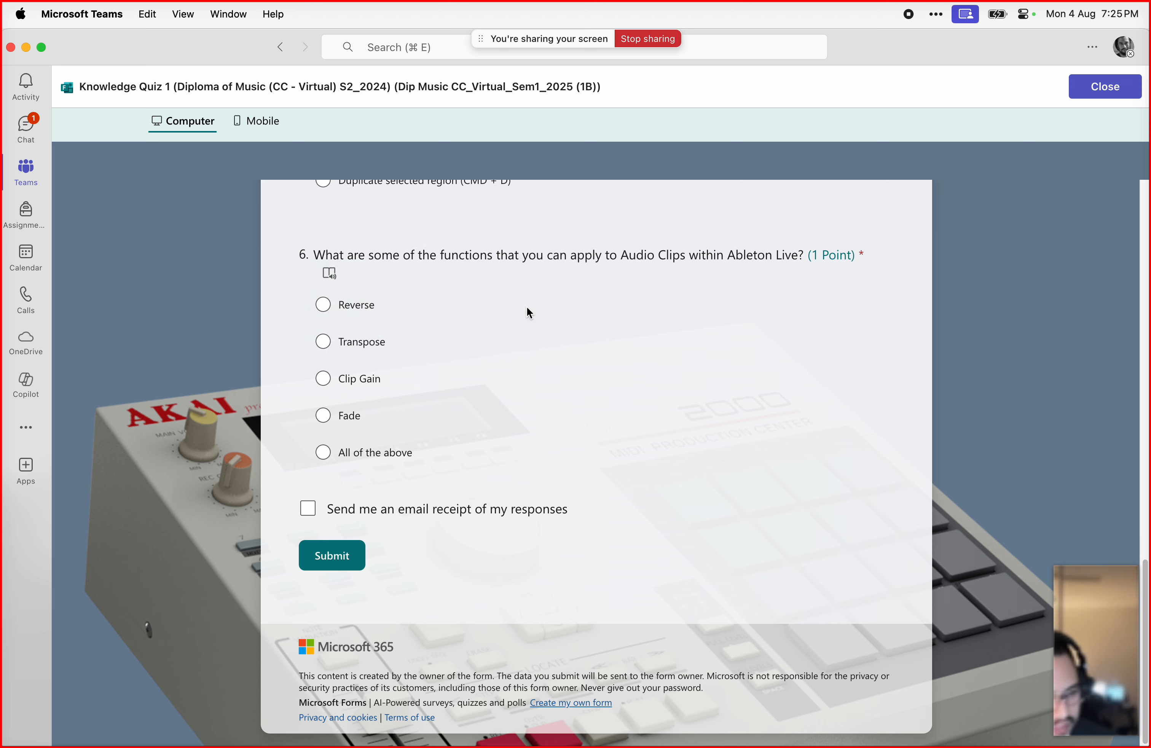
scroll(529, 313, up, 10)
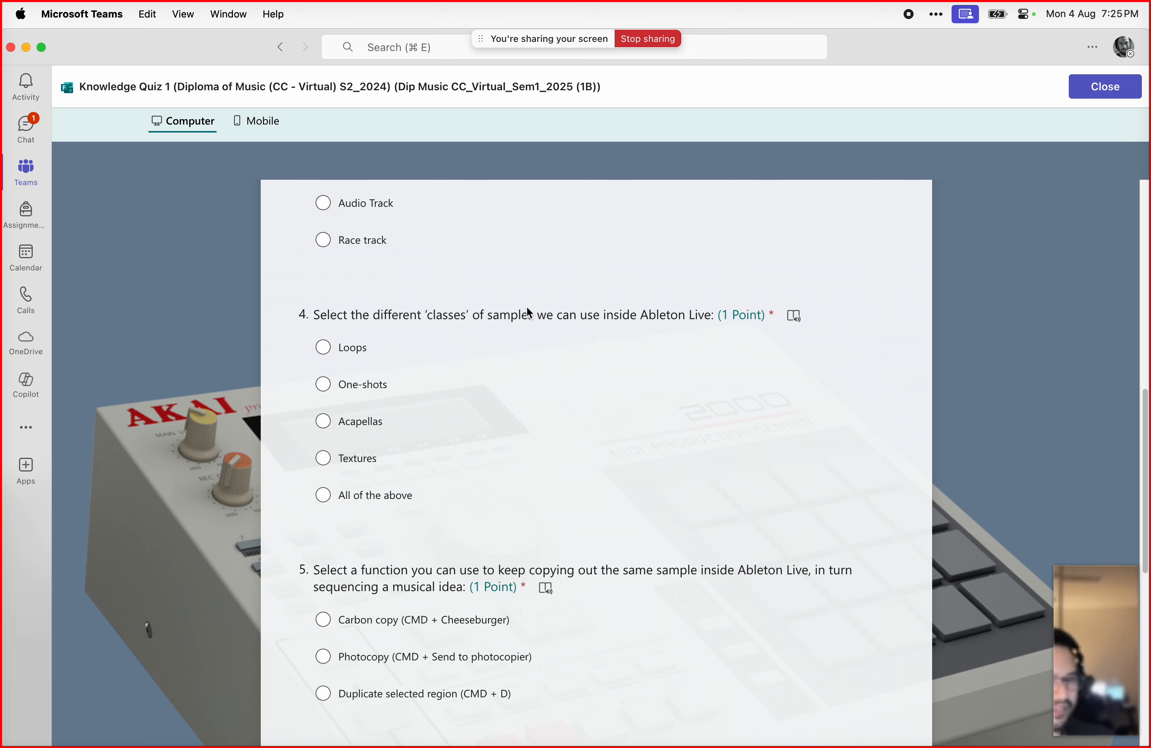
scroll(527, 307, up, 12)
Step: Close the Knowledge Quiz 1 form, leave its assignment page and show the Sound Design module's assignments in Classwork
click(984, 56)
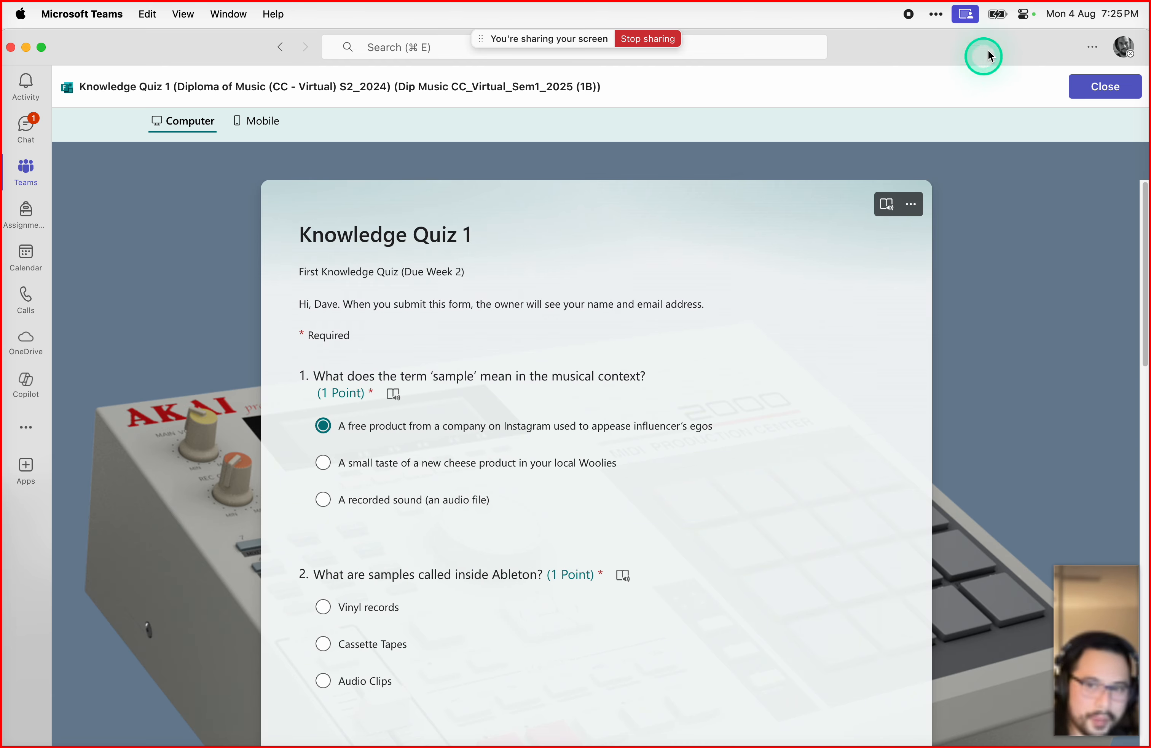
click(1099, 87)
click(418, 148)
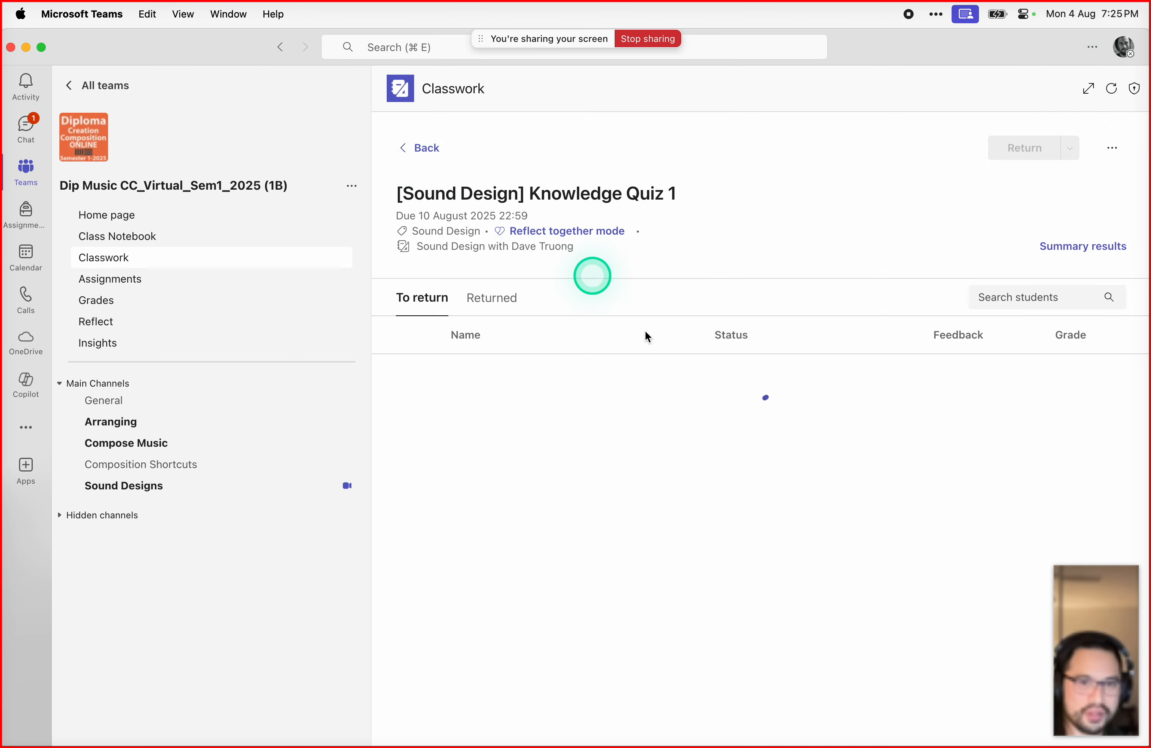
click(421, 148)
scroll(582, 543, down, 5)
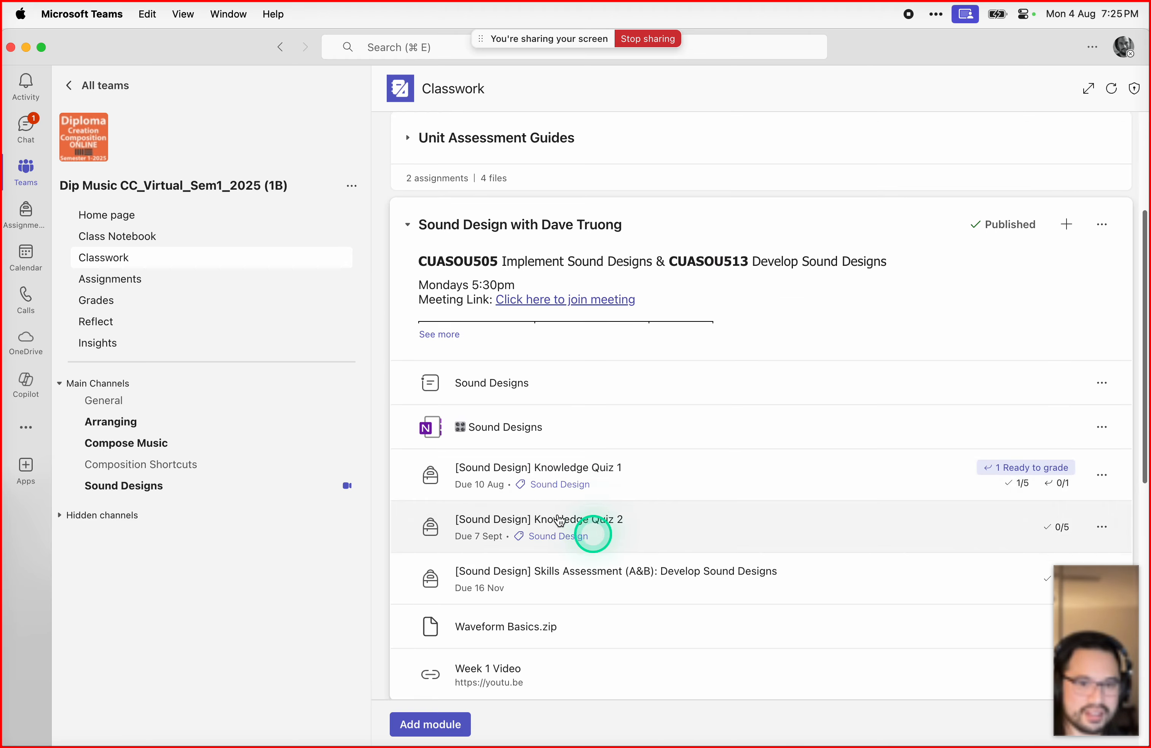
scroll(607, 485, down, 1)
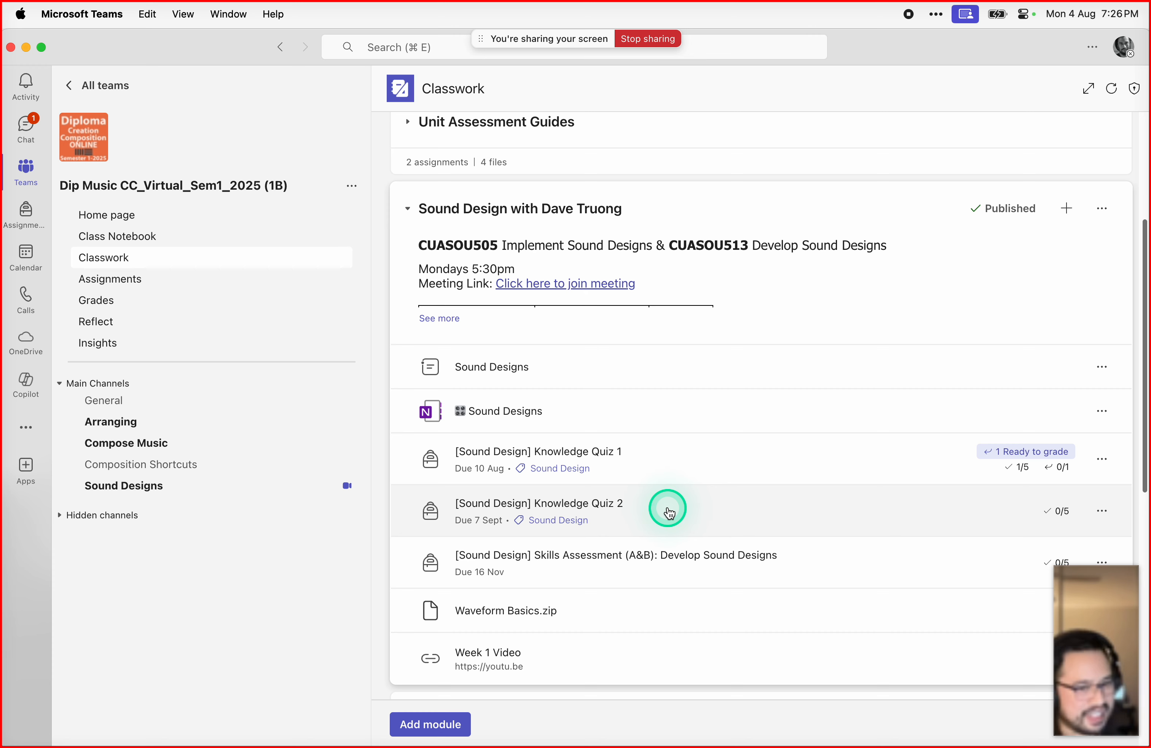
scroll(669, 512, down, 3)
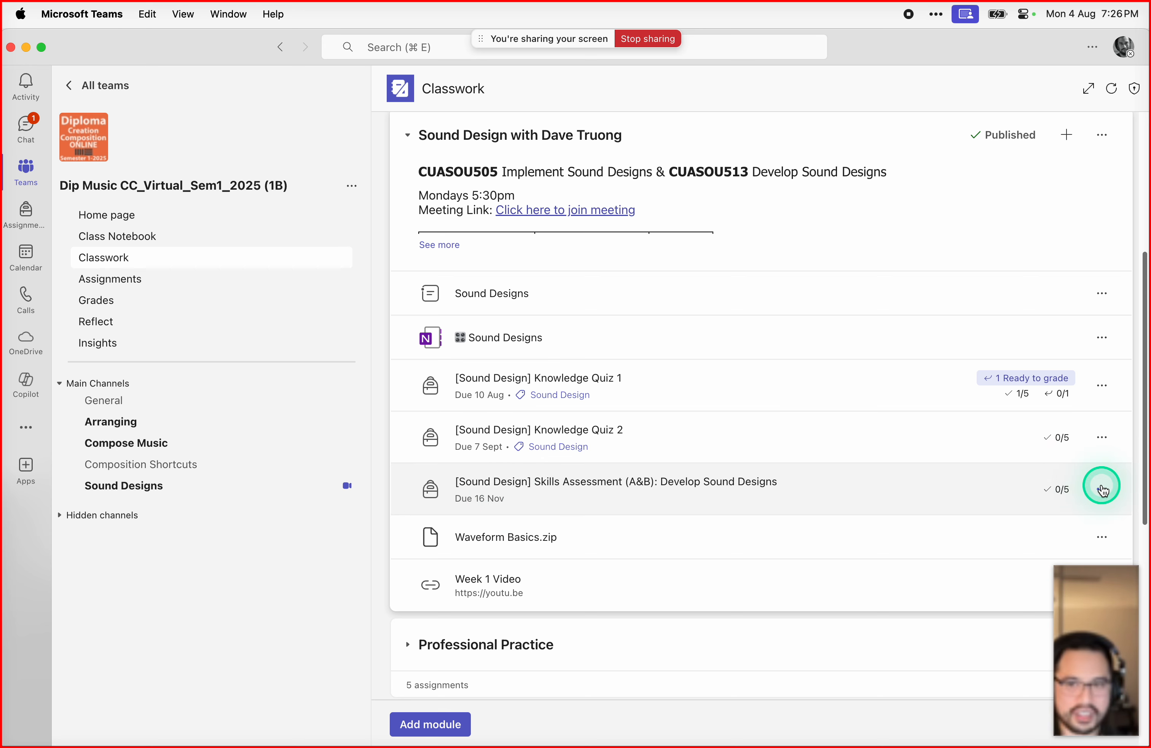
Step: Open the [Sound Design] Skills Assessment (A&B): Develop Sound Designs assignment in student view
click(1102, 488)
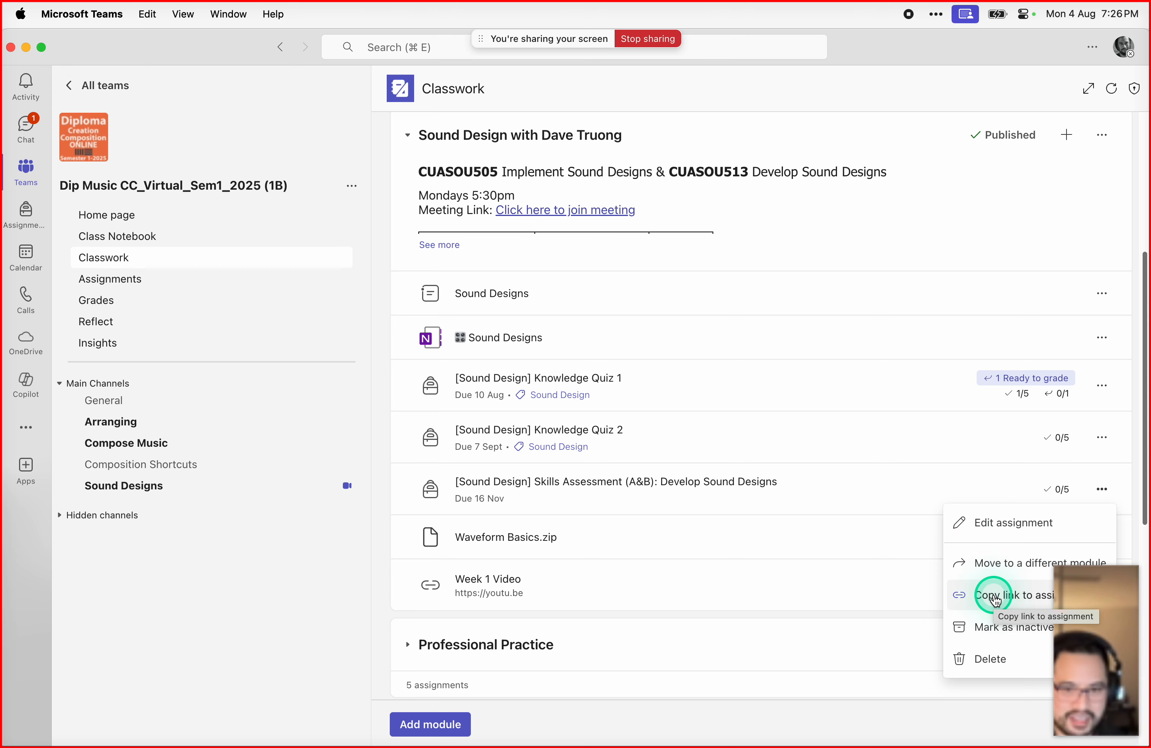
click(681, 500)
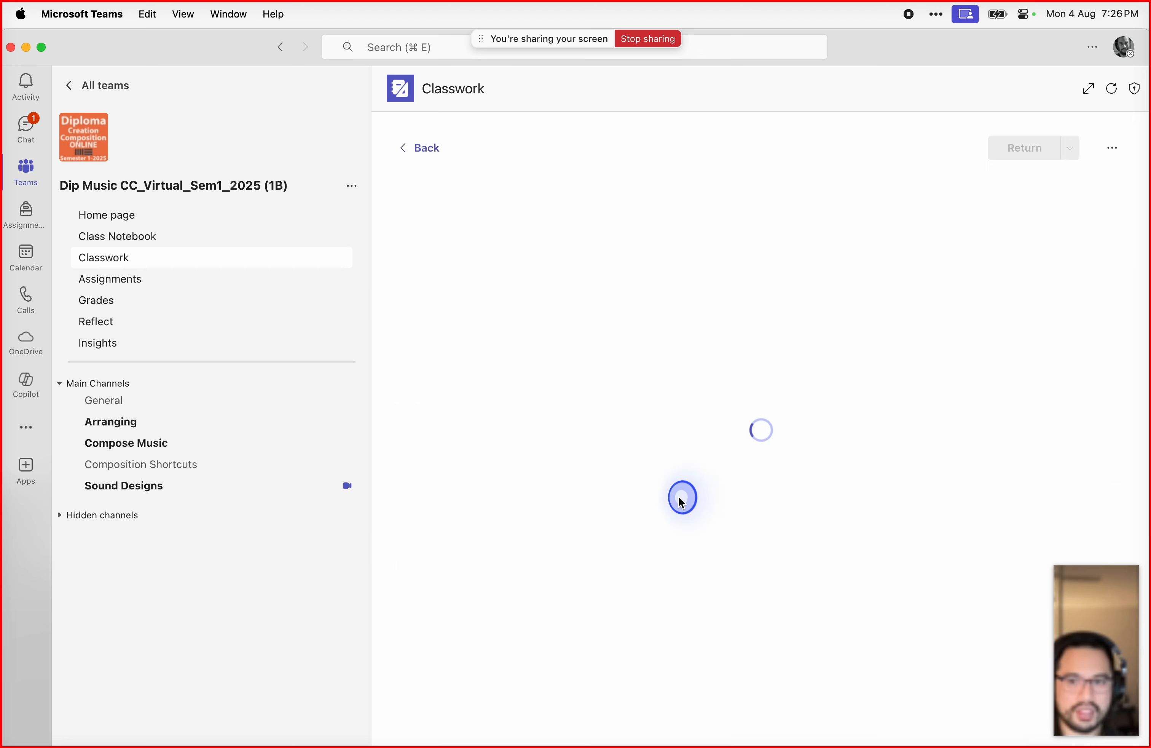
click(1119, 150)
click(1043, 318)
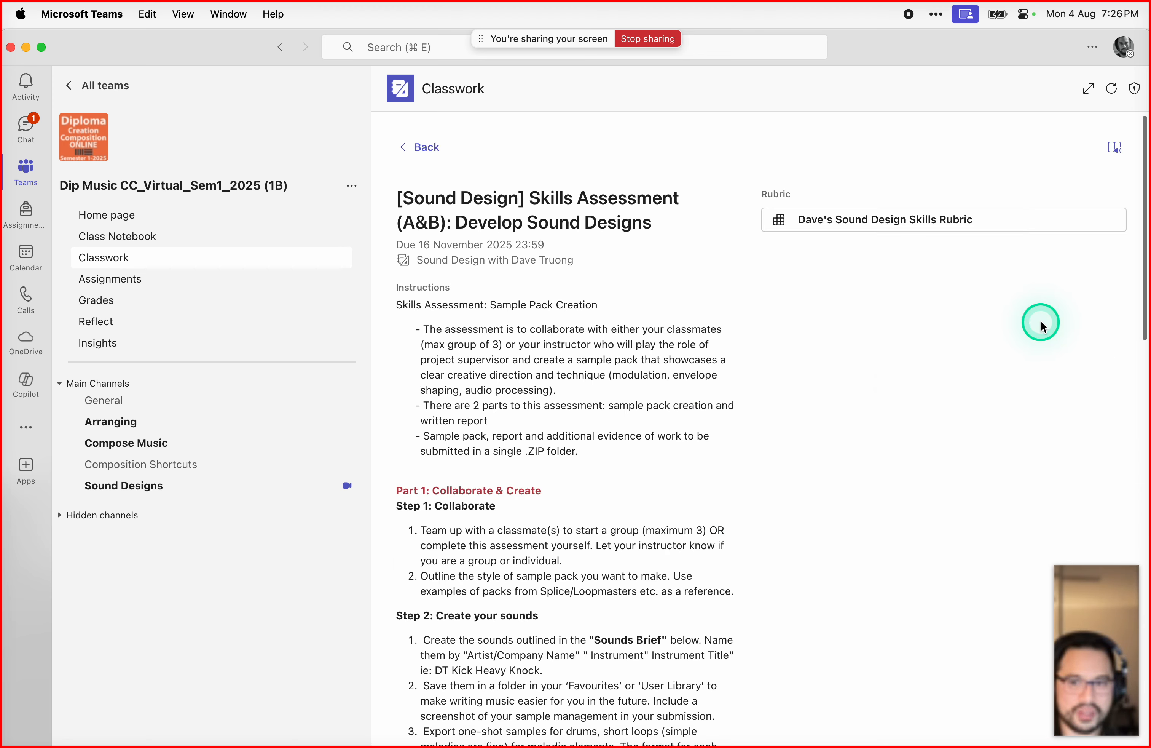
Step: Highlight the Skills Assessment title and the words "Sample Pack Creation" in its instructions
scroll(883, 421, down, 2)
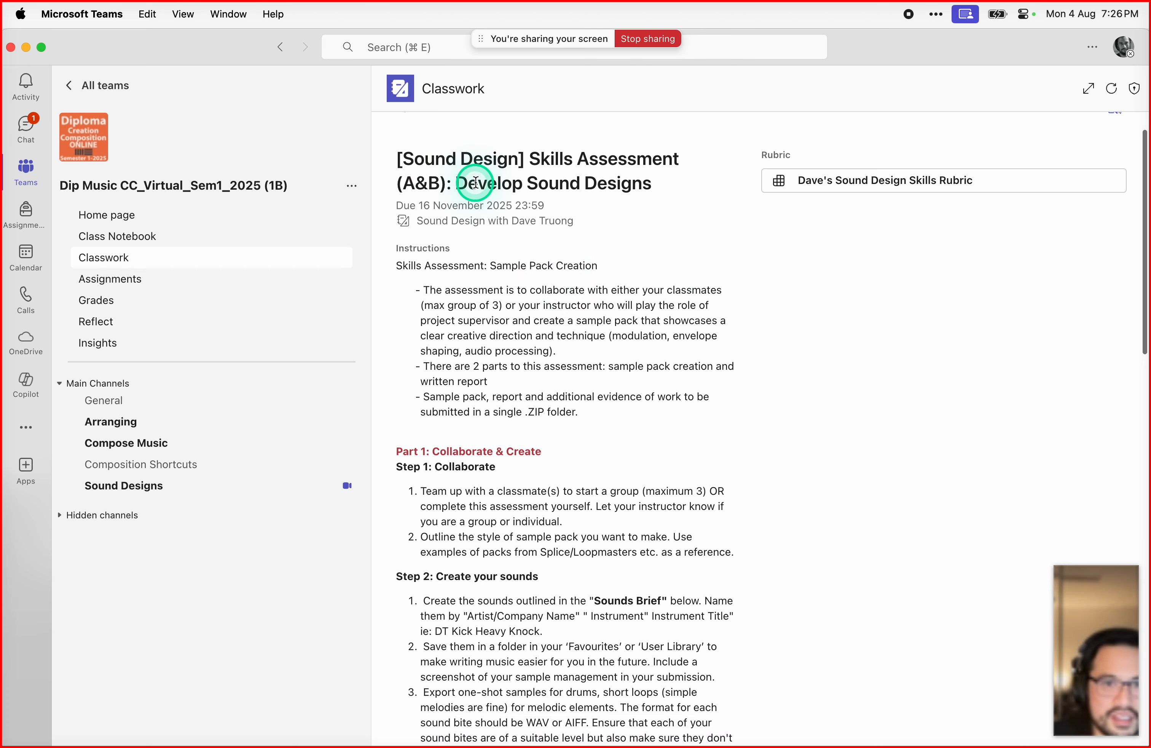
drag(476, 183, 681, 174)
click(660, 160)
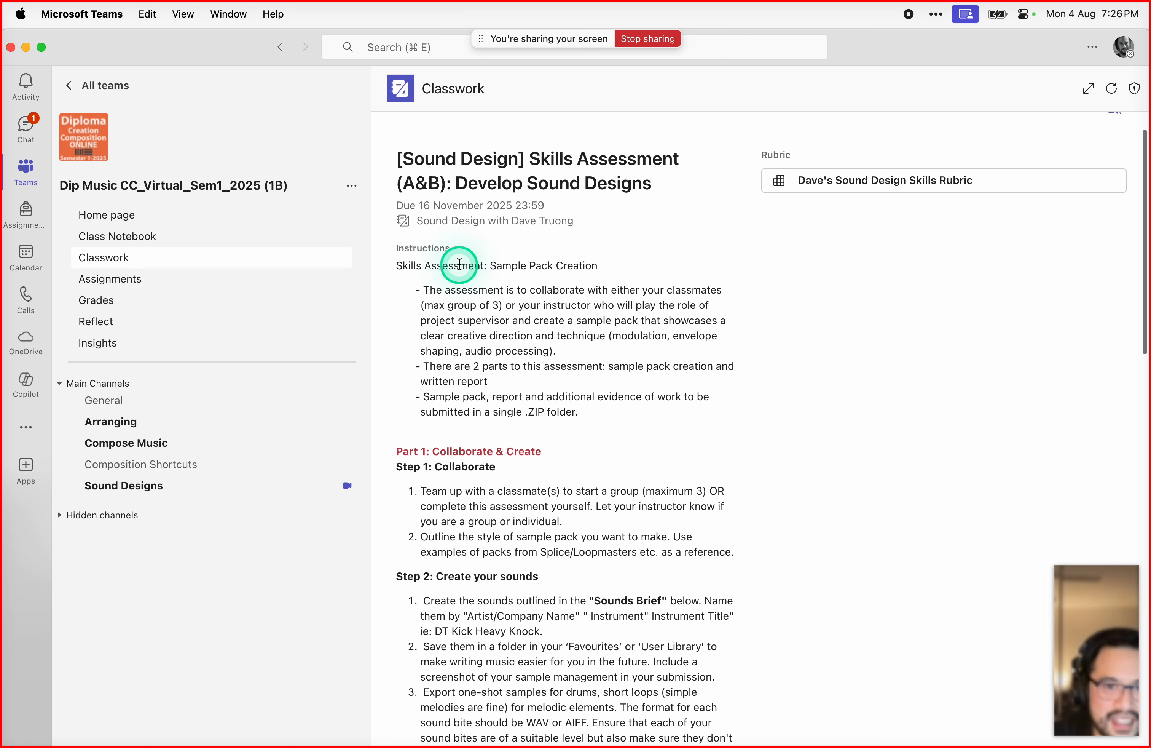
drag(490, 266, 662, 268)
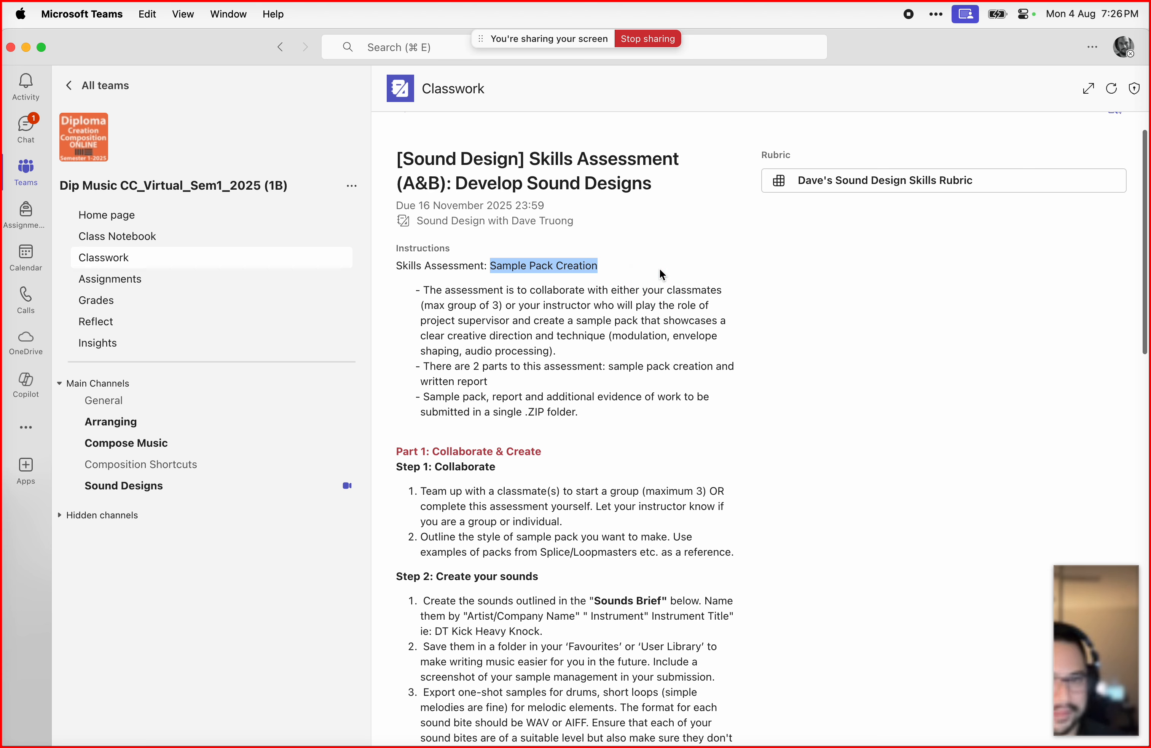
click(634, 286)
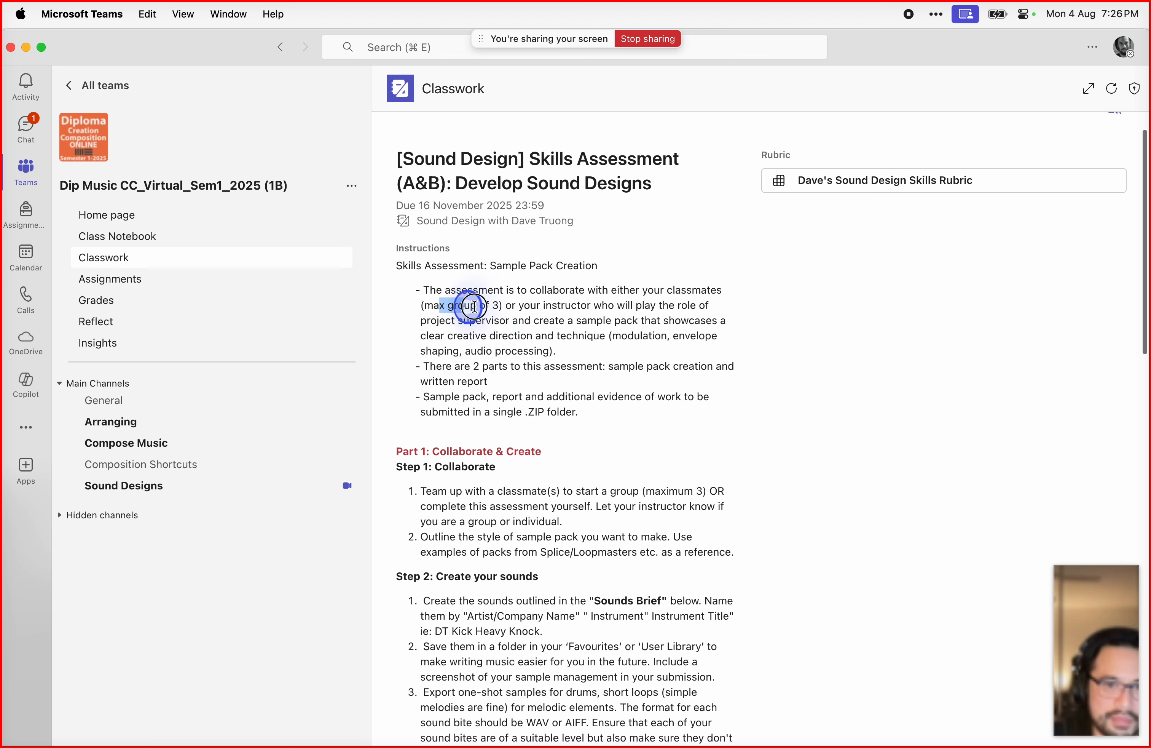
Step: Highlight the instruction to collaborate with classmates in a group of at most 3 or with the instructor
drag(440, 305, 623, 300)
click(524, 316)
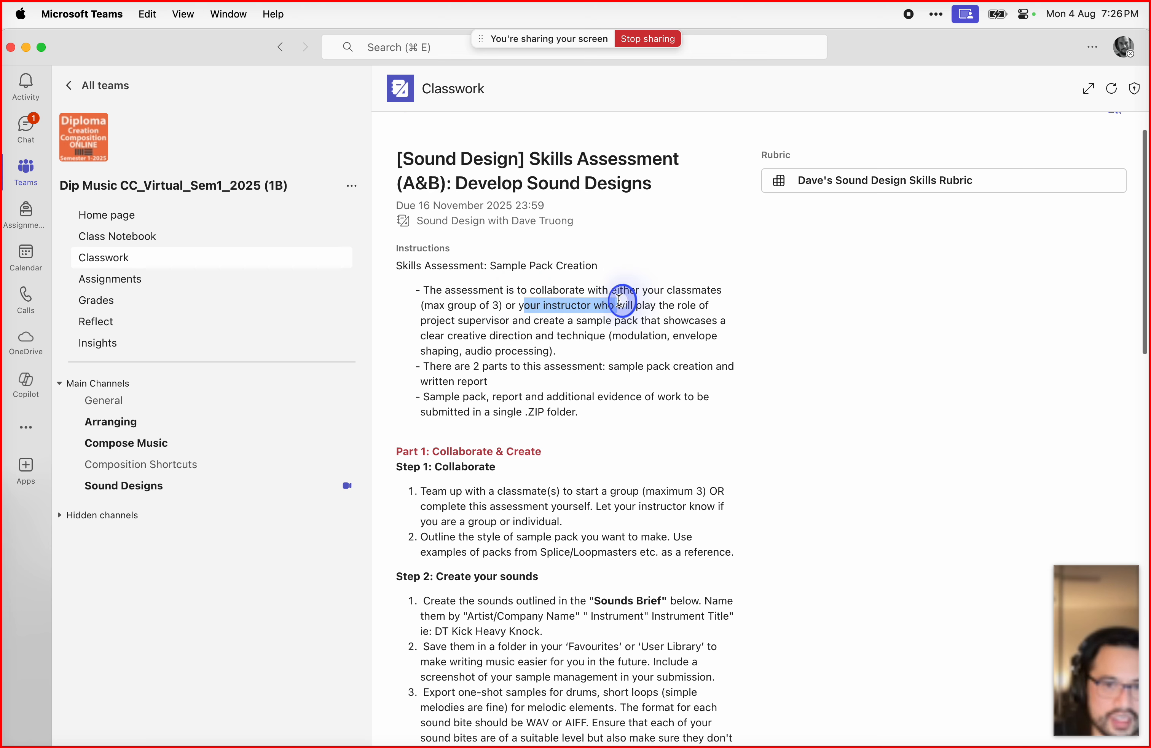
click(621, 296)
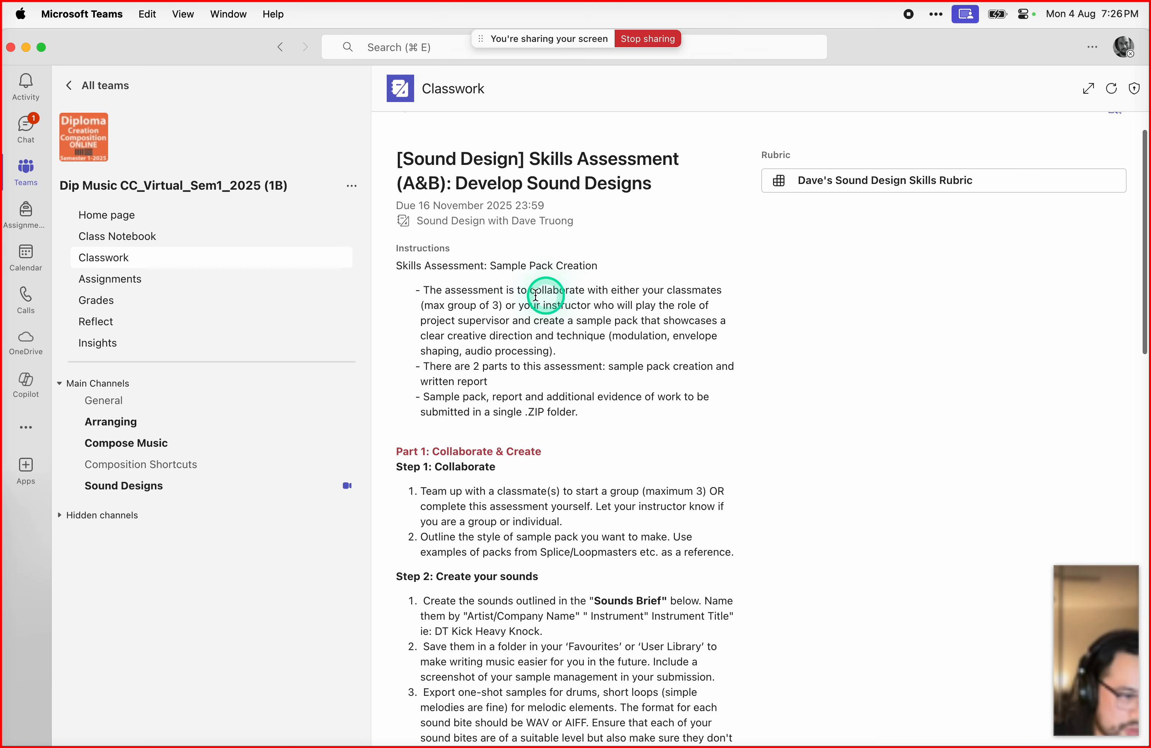
drag(514, 293, 538, 288)
click(656, 293)
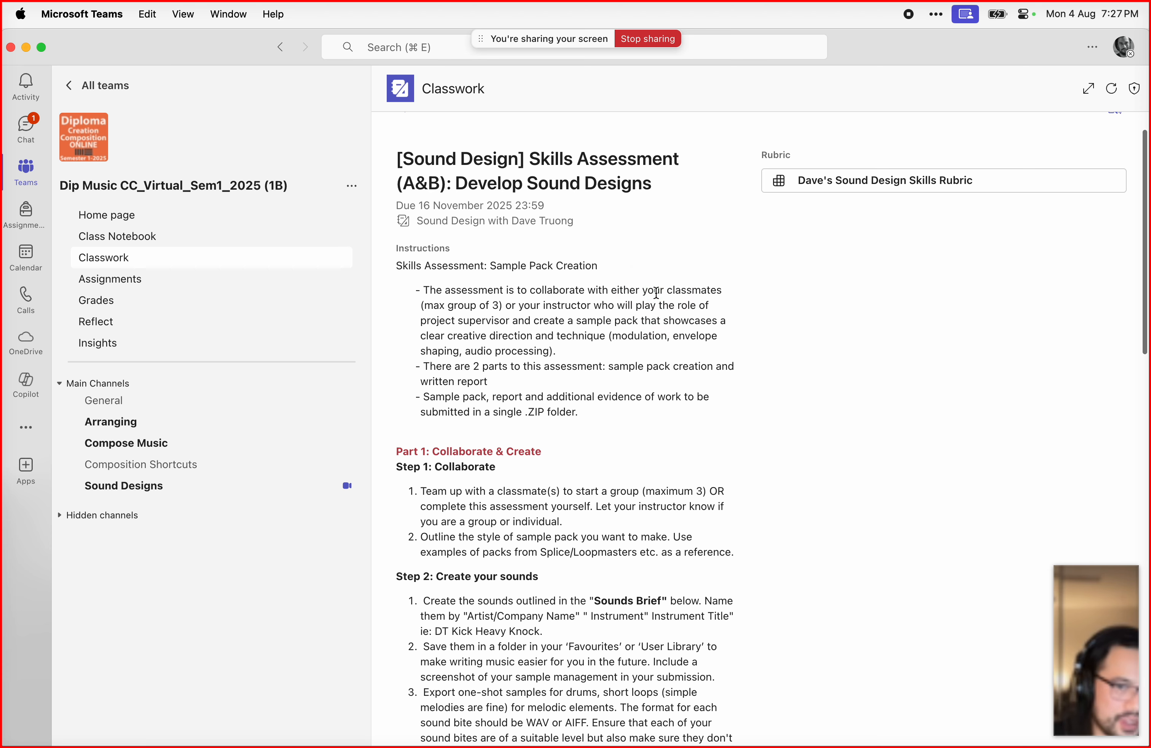
Step: Highlight the wording about the instructor playing the role of project supervisor
click(533, 305)
drag(540, 306, 633, 303)
click(633, 303)
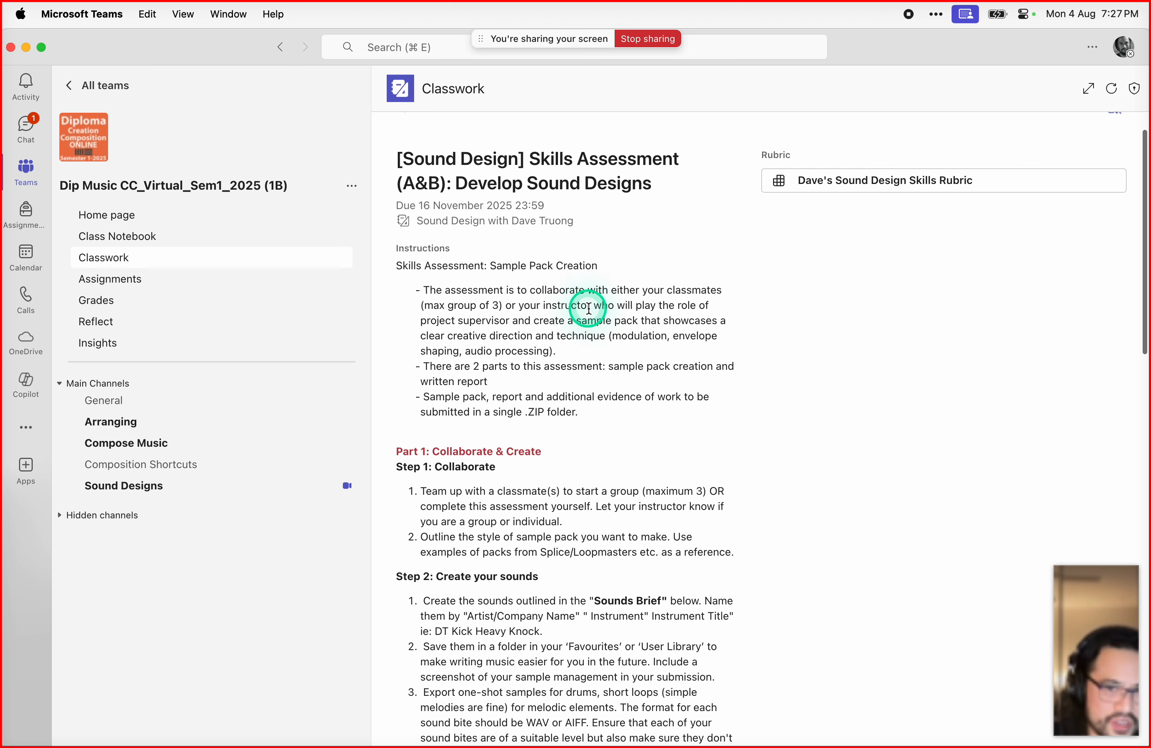
drag(427, 321, 507, 317)
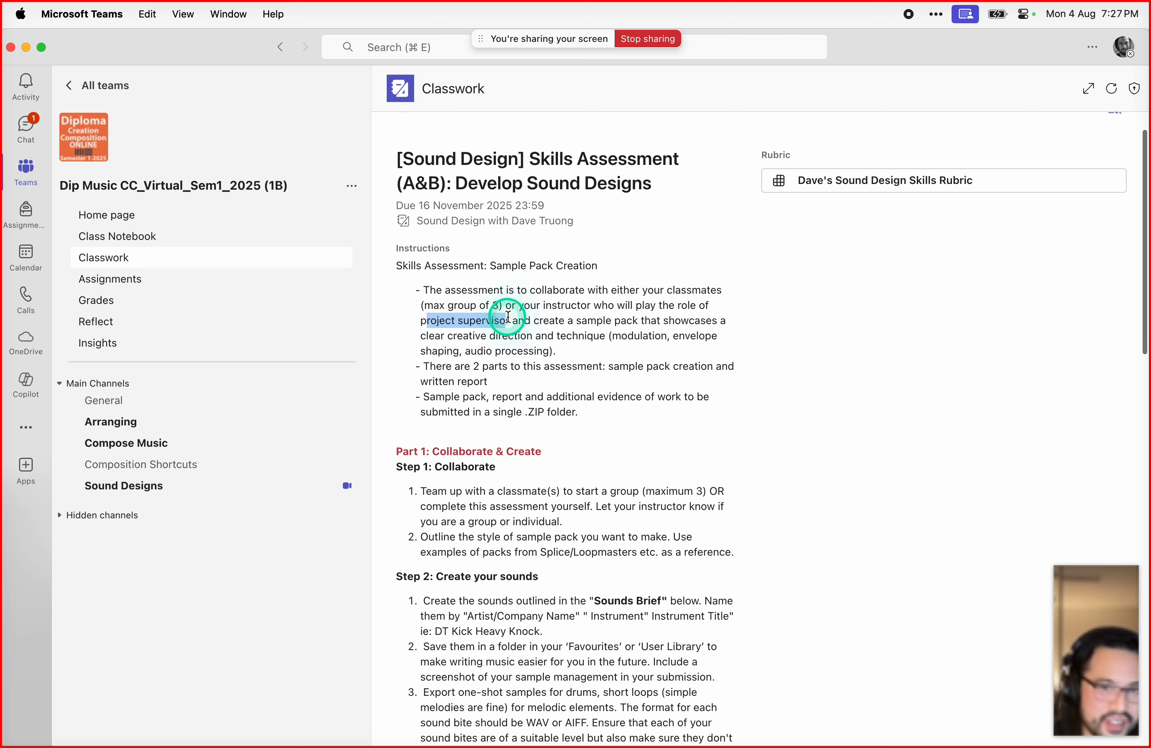
click(507, 316)
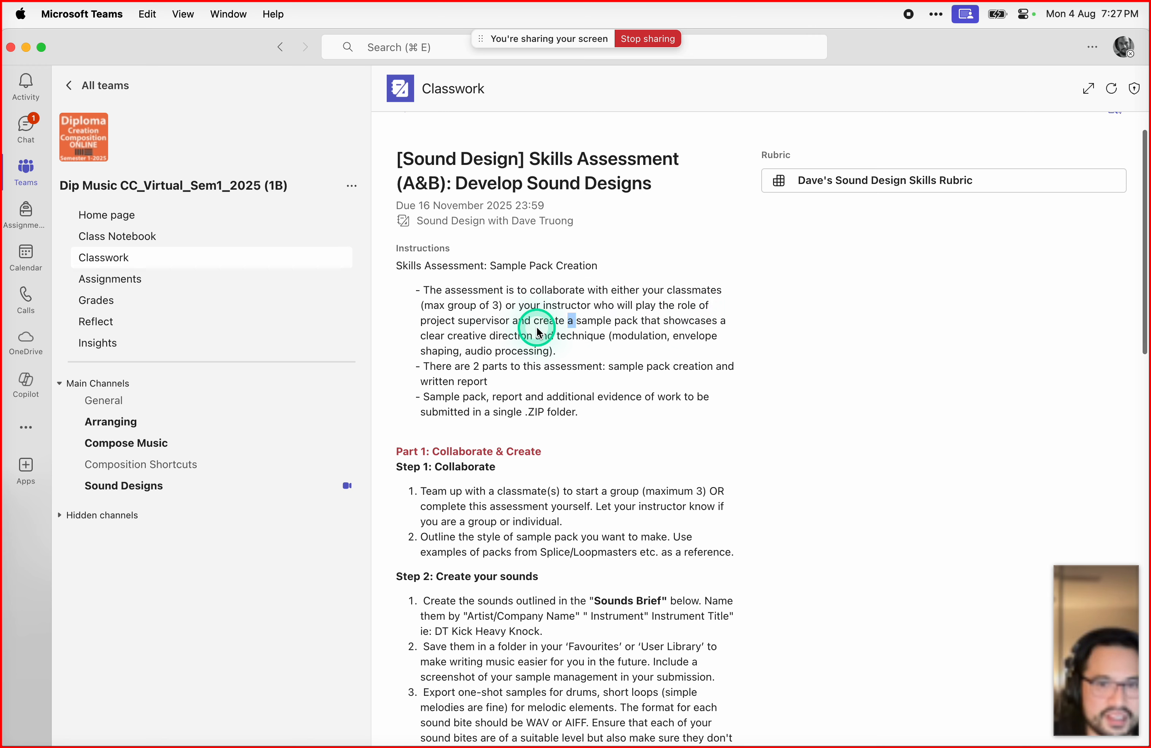
Step: Highlight the creative direction and technique requirement covering modulation, envelope shaping and audio processing
scroll(527, 329, down, 2)
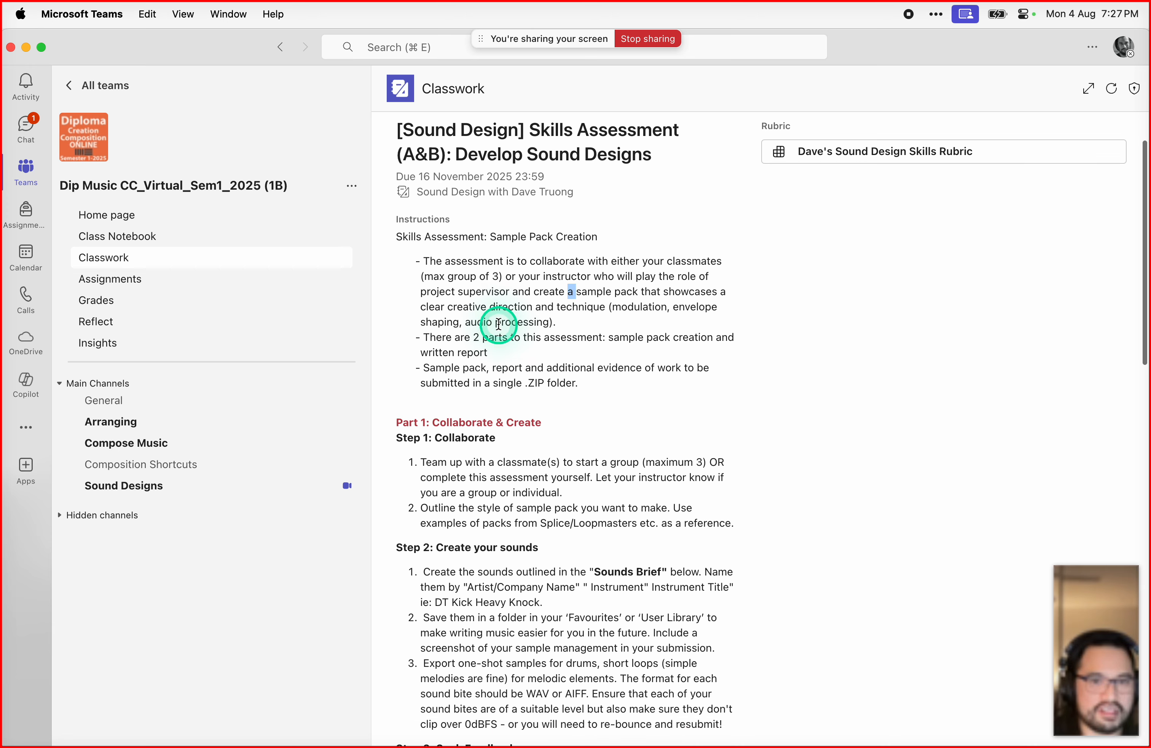
double_click(579, 313)
drag(621, 311, 668, 322)
click(669, 322)
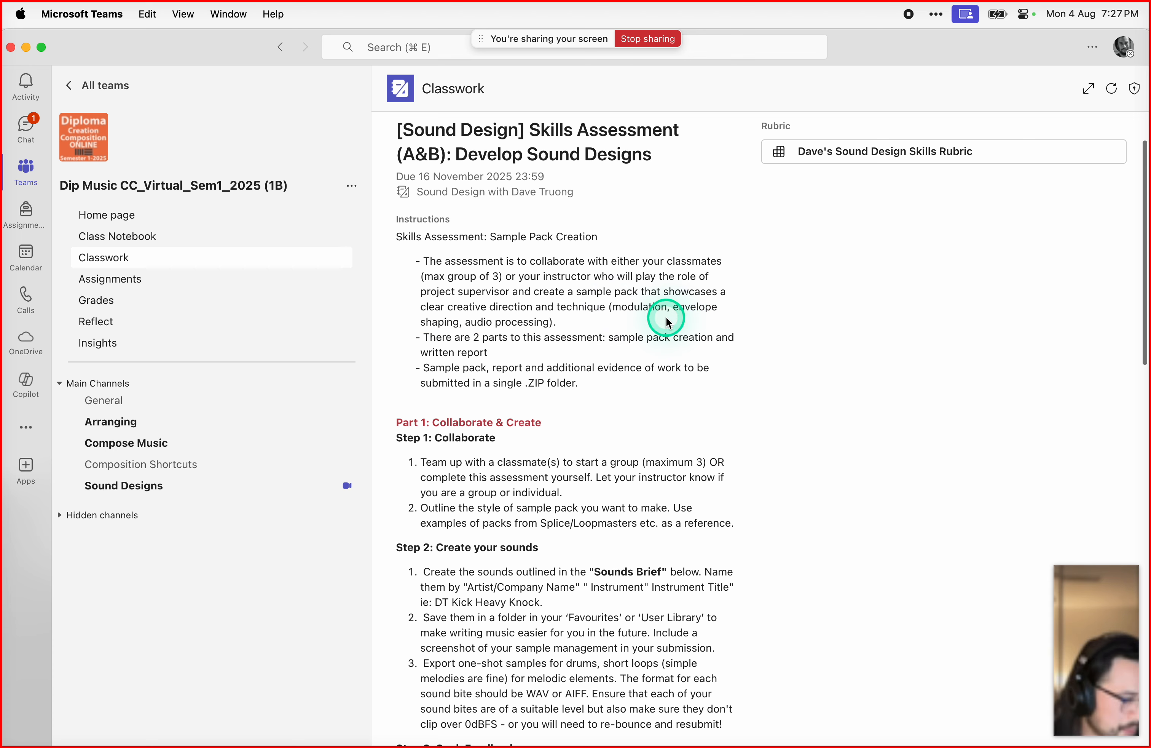
Step: Highlight the assessment's two parts, sample pack creation and written report, and the line on submitting everything in a single .ZIP folder
scroll(668, 322, down, 2)
scroll(669, 322, down, 5)
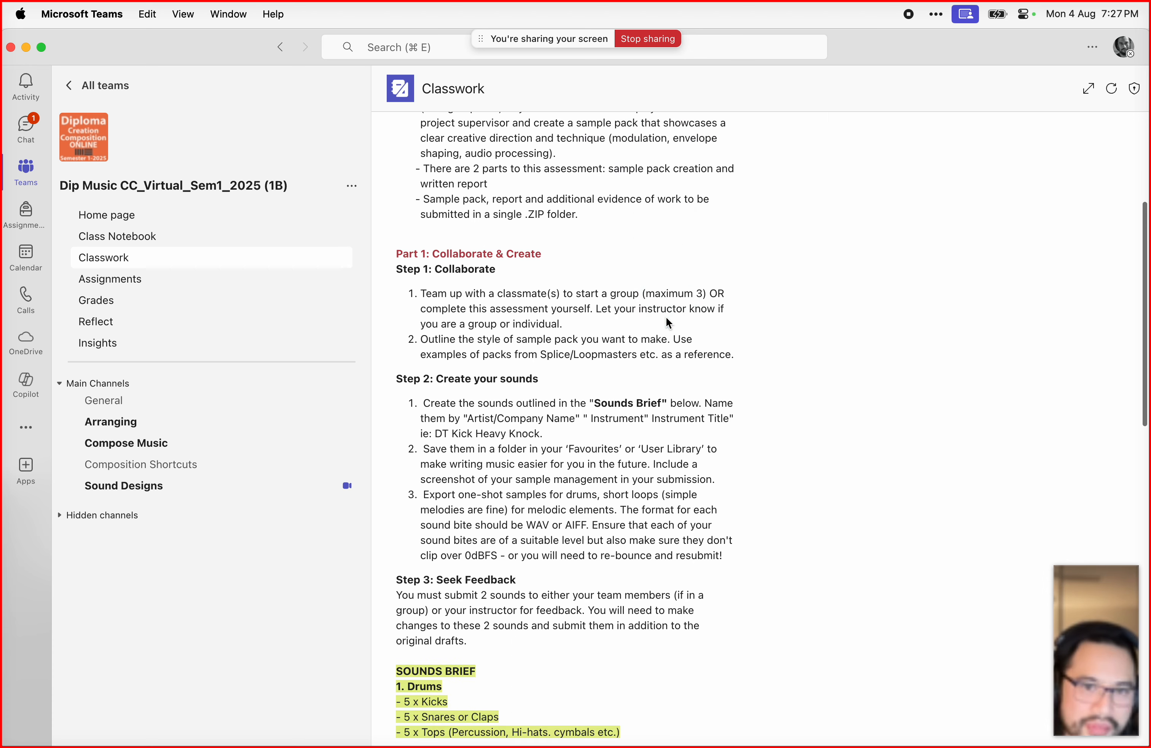
drag(483, 167, 699, 164)
click(575, 167)
click(485, 173)
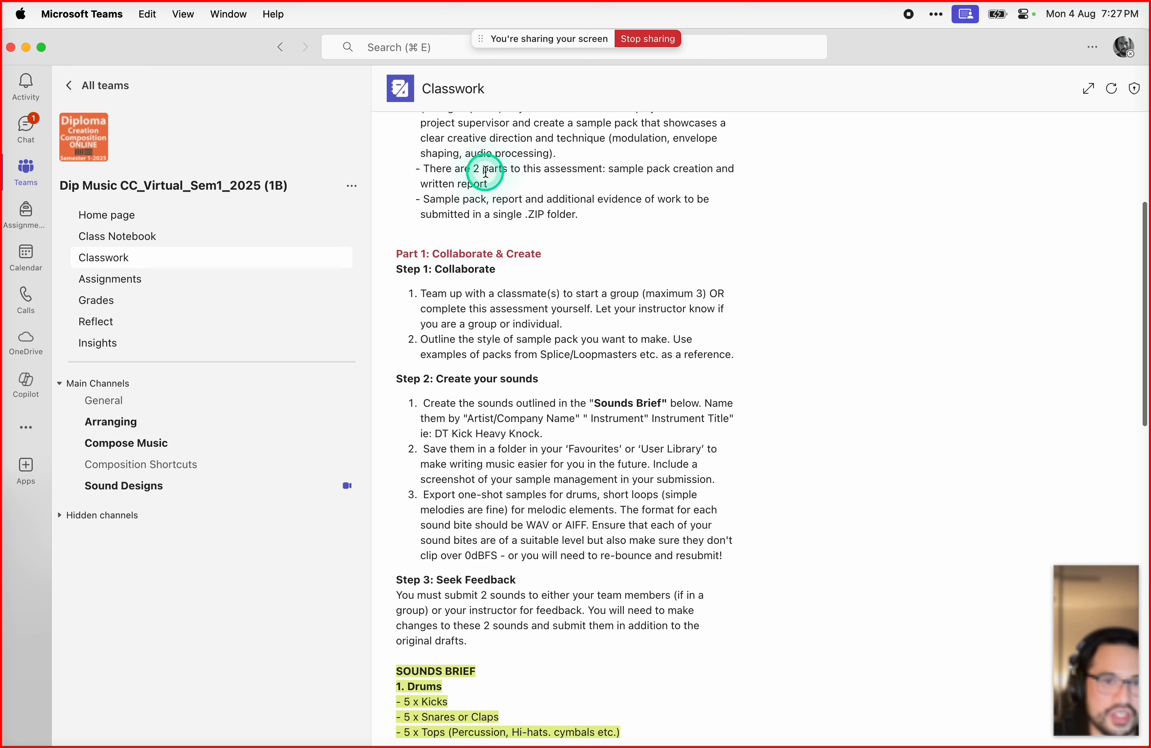
drag(418, 187, 494, 187)
click(585, 194)
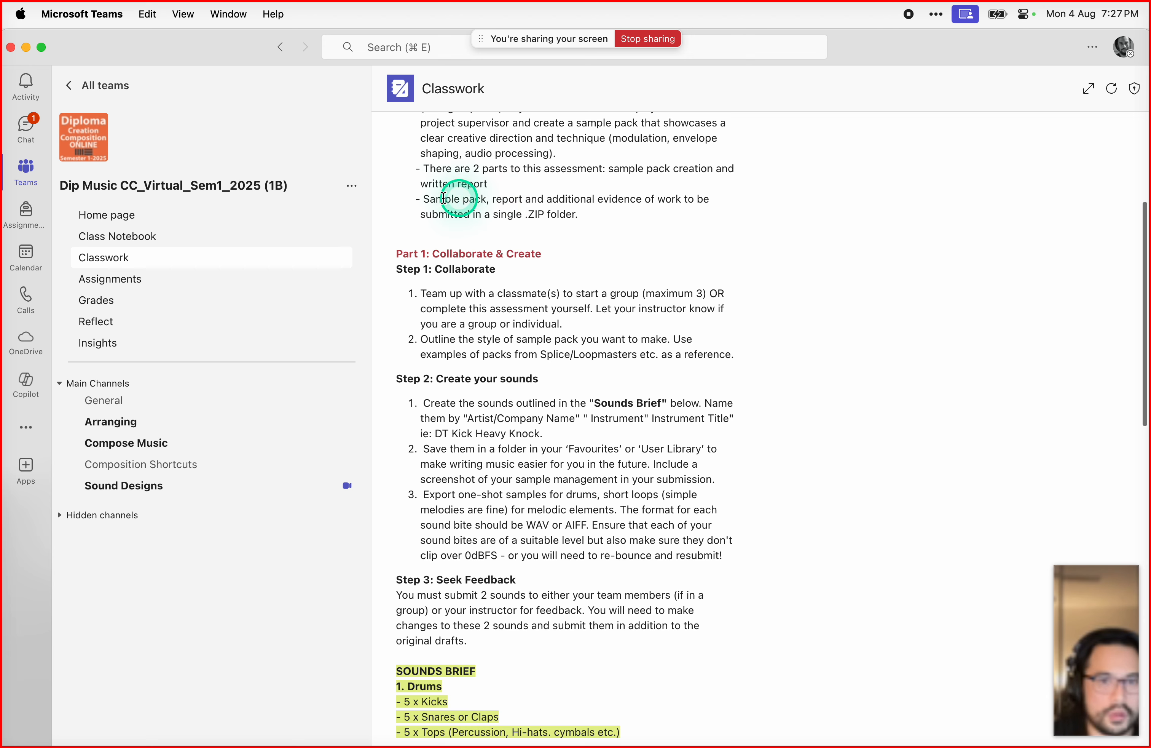
drag(429, 200, 593, 194)
click(433, 204)
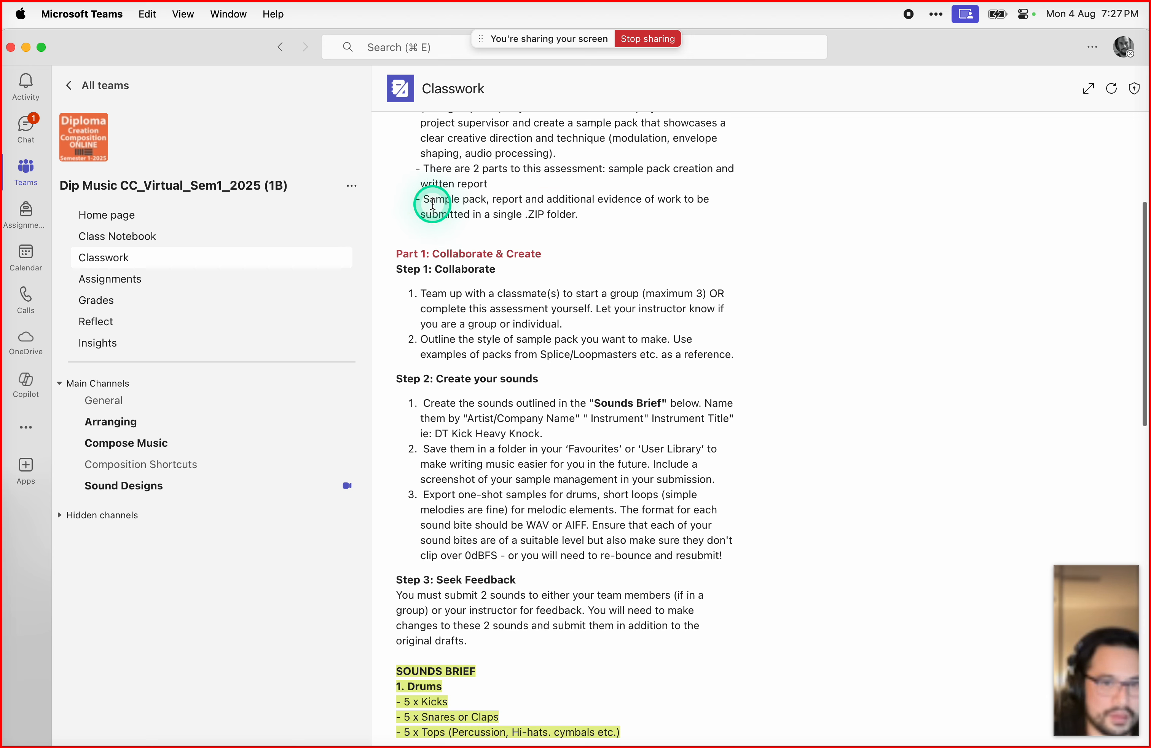
Step: Highlight the Step 1: Collaborate instruction on teaming up with classmates or completing the assessment individually
scroll(432, 204, down, 3)
click(542, 290)
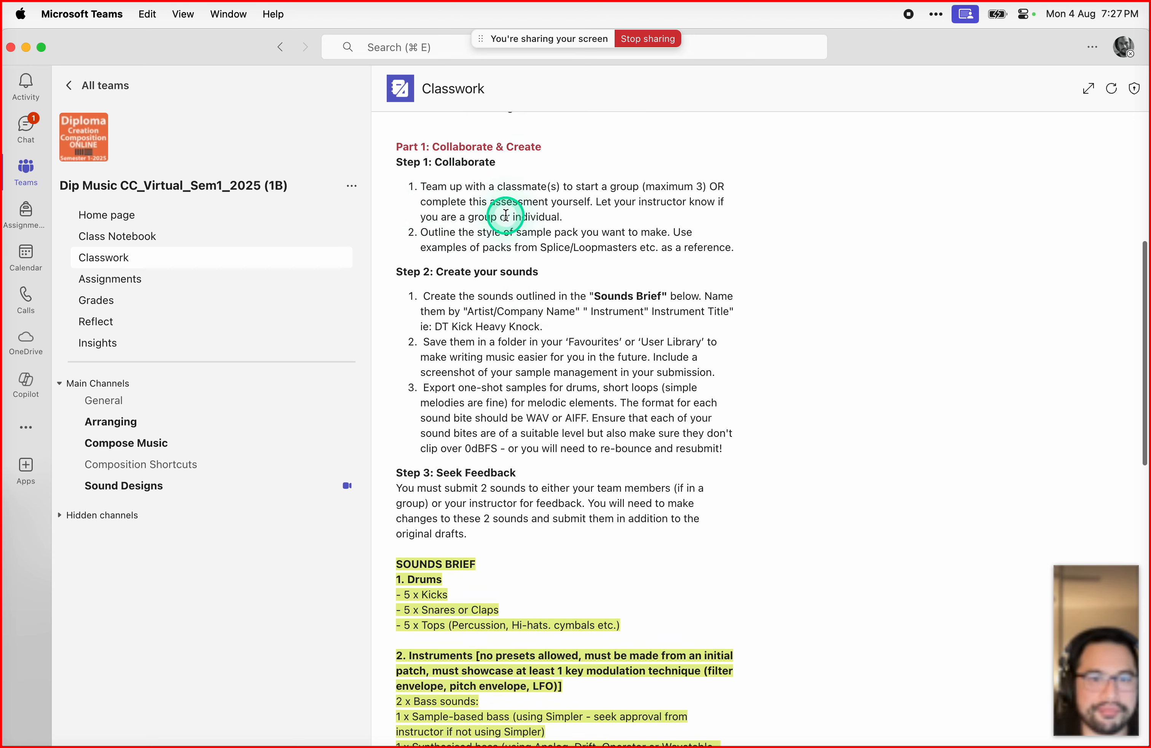
triple_click(438, 191)
click(499, 191)
click(632, 219)
drag(460, 195, 662, 191)
click(662, 191)
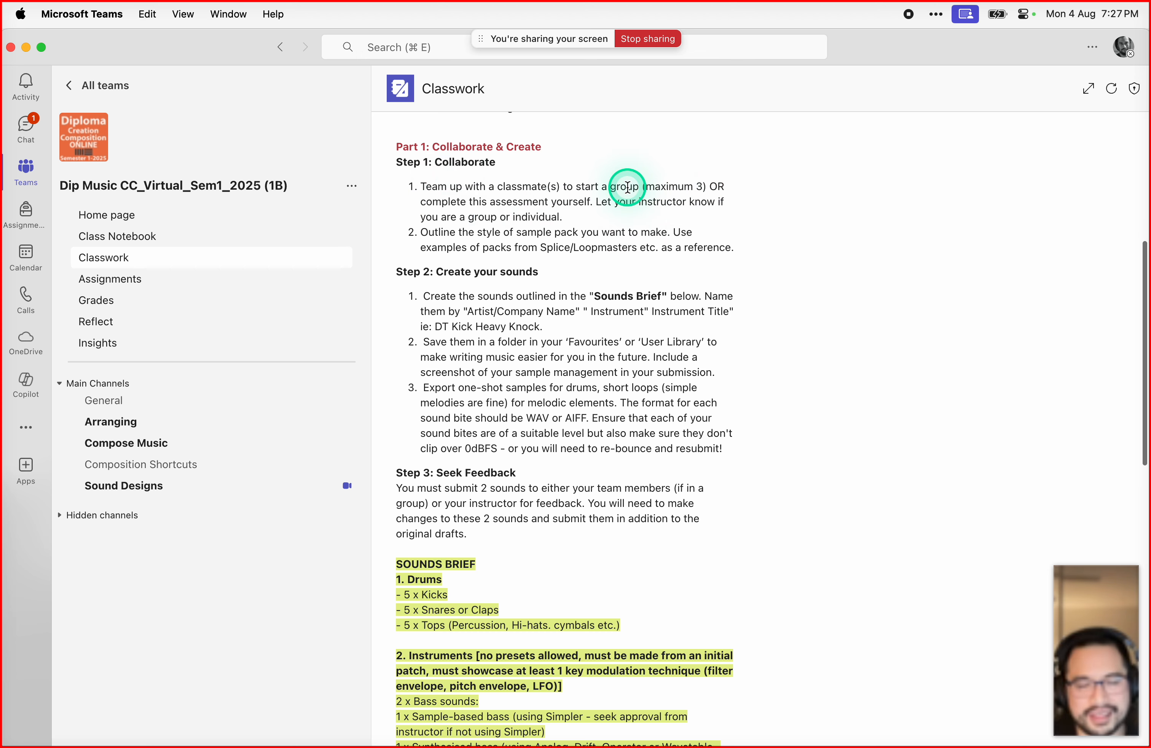
drag(447, 189, 571, 198)
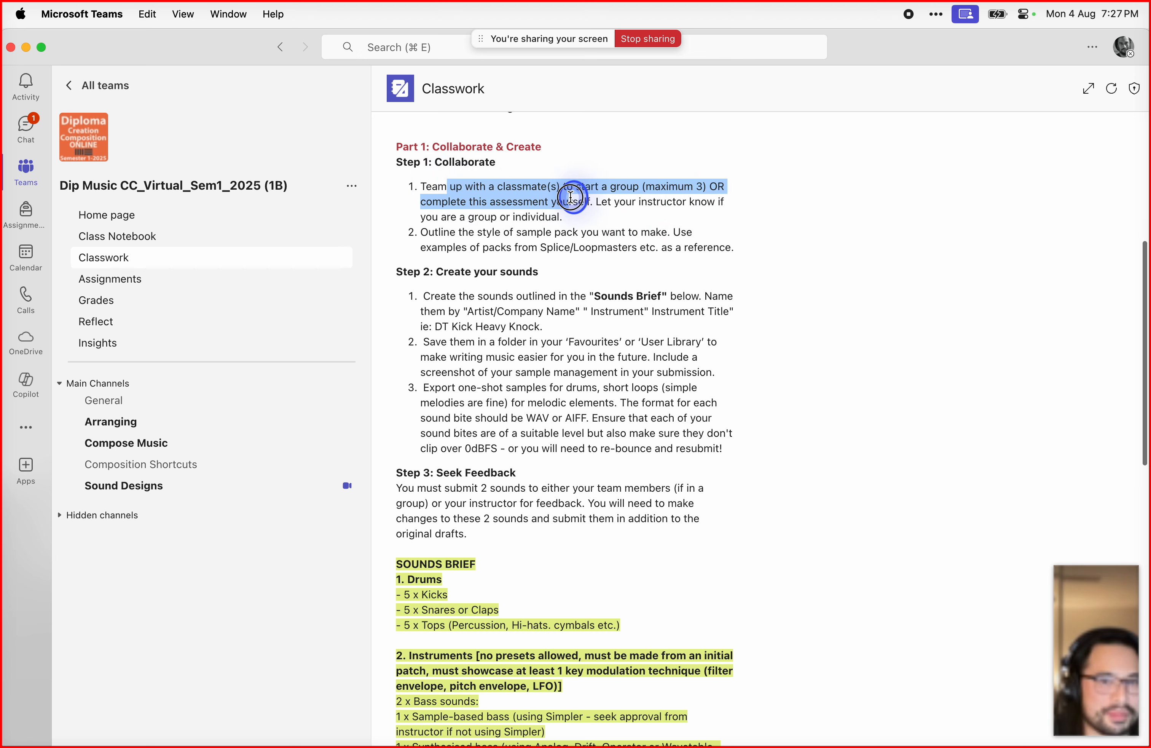
click(586, 208)
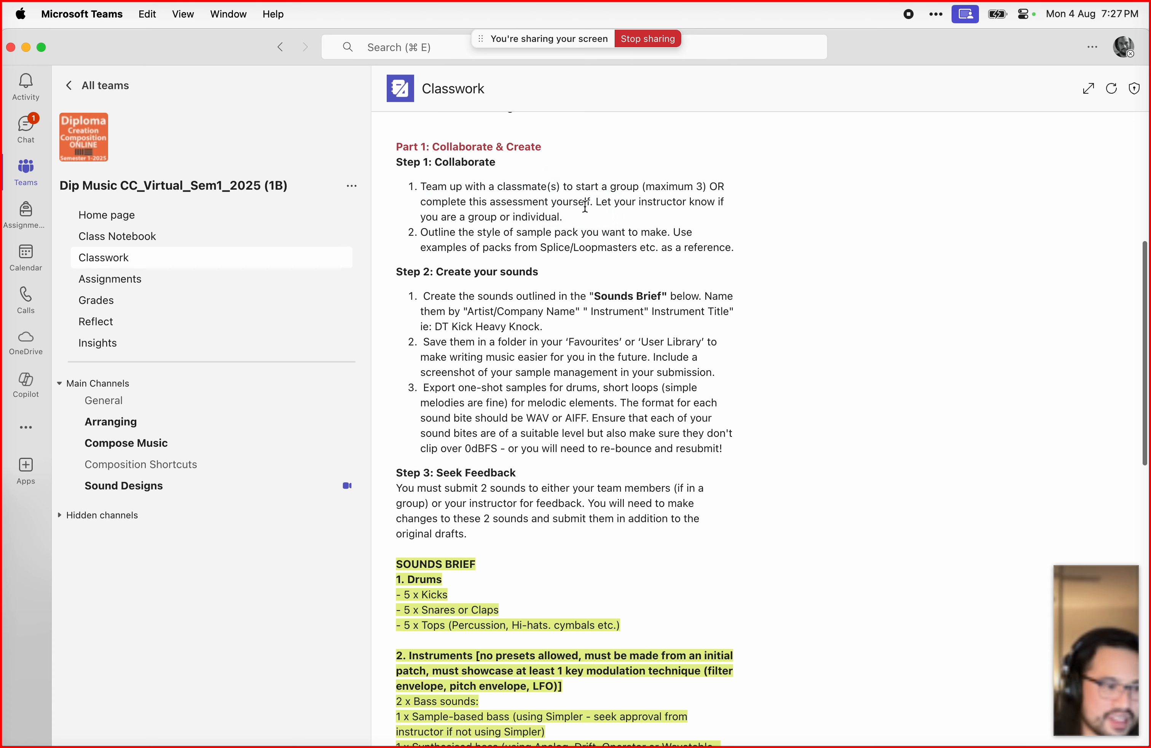
scroll(585, 206, down, 1)
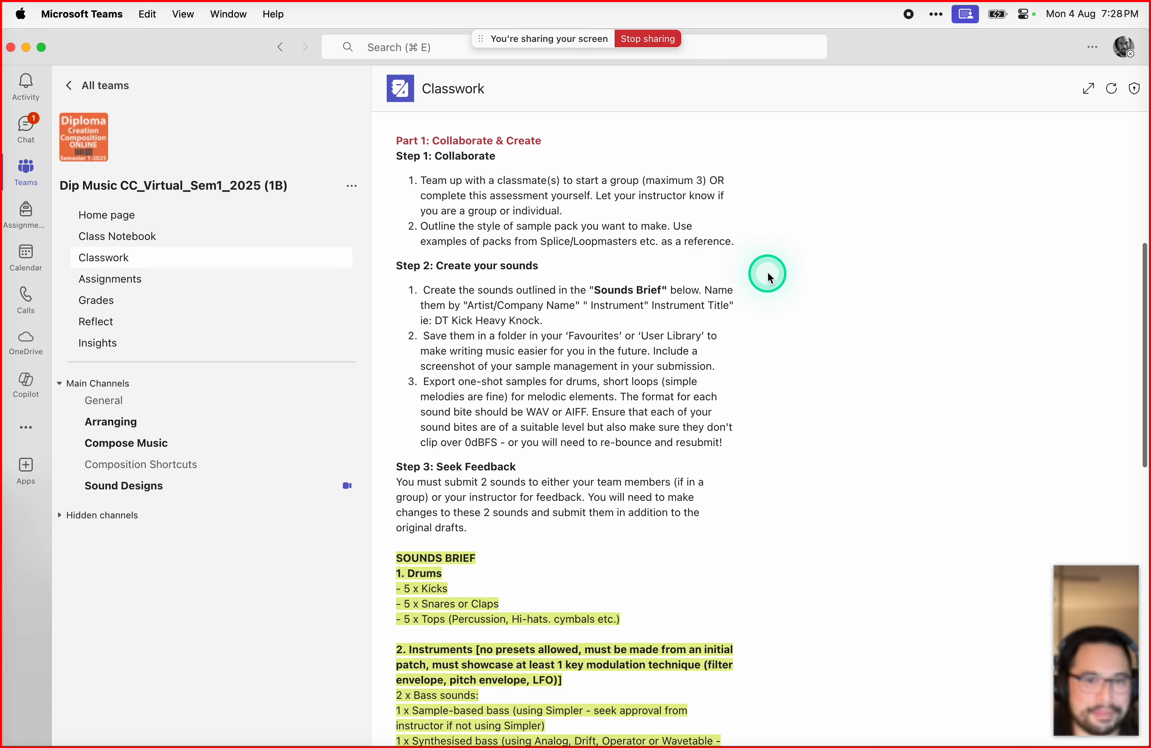
Step: Highlight the Step 2 instruction on creating and naming the sounds outlined in the Sounds Brief
scroll(776, 314, down, 1)
scroll(776, 315, down, 3)
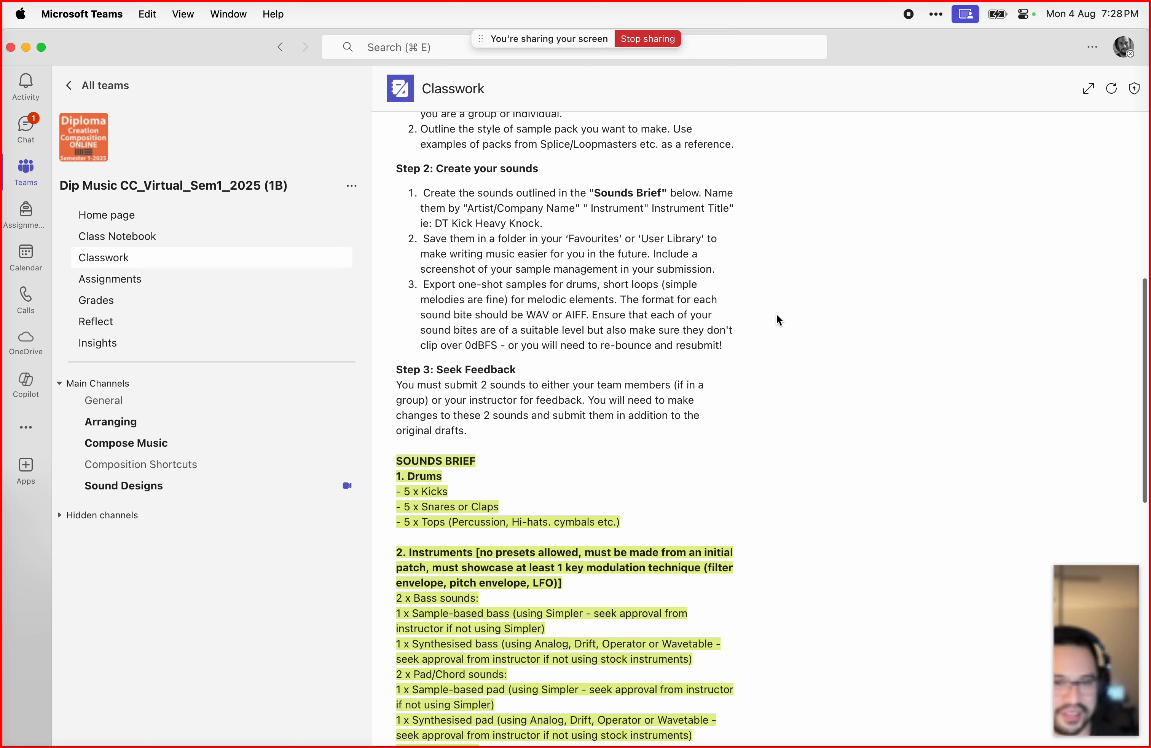
scroll(776, 321, down, 1)
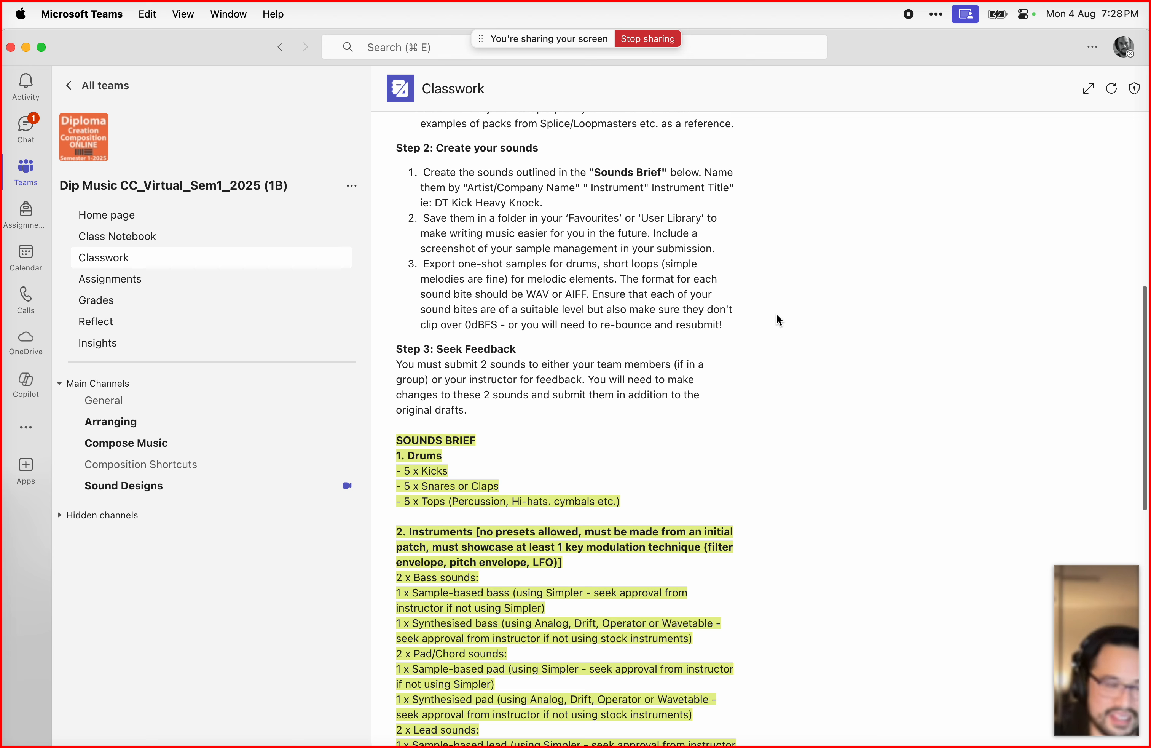
scroll(777, 314, down, 1)
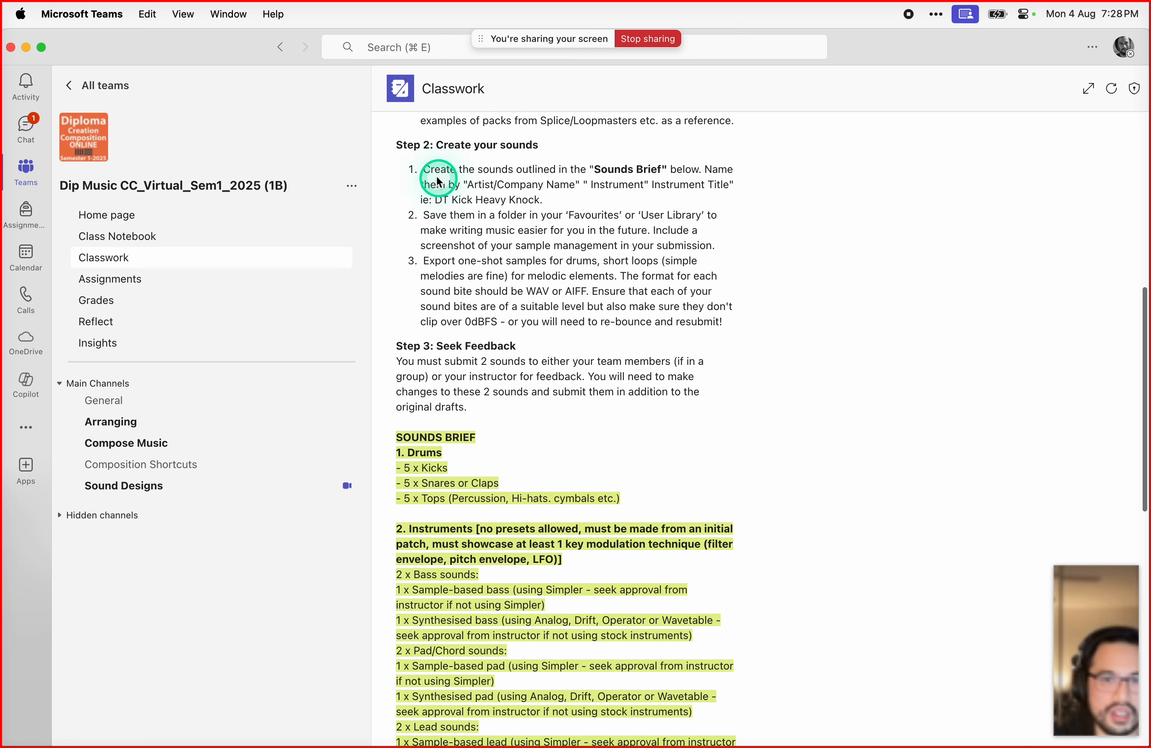
drag(423, 169, 699, 216)
click(703, 214)
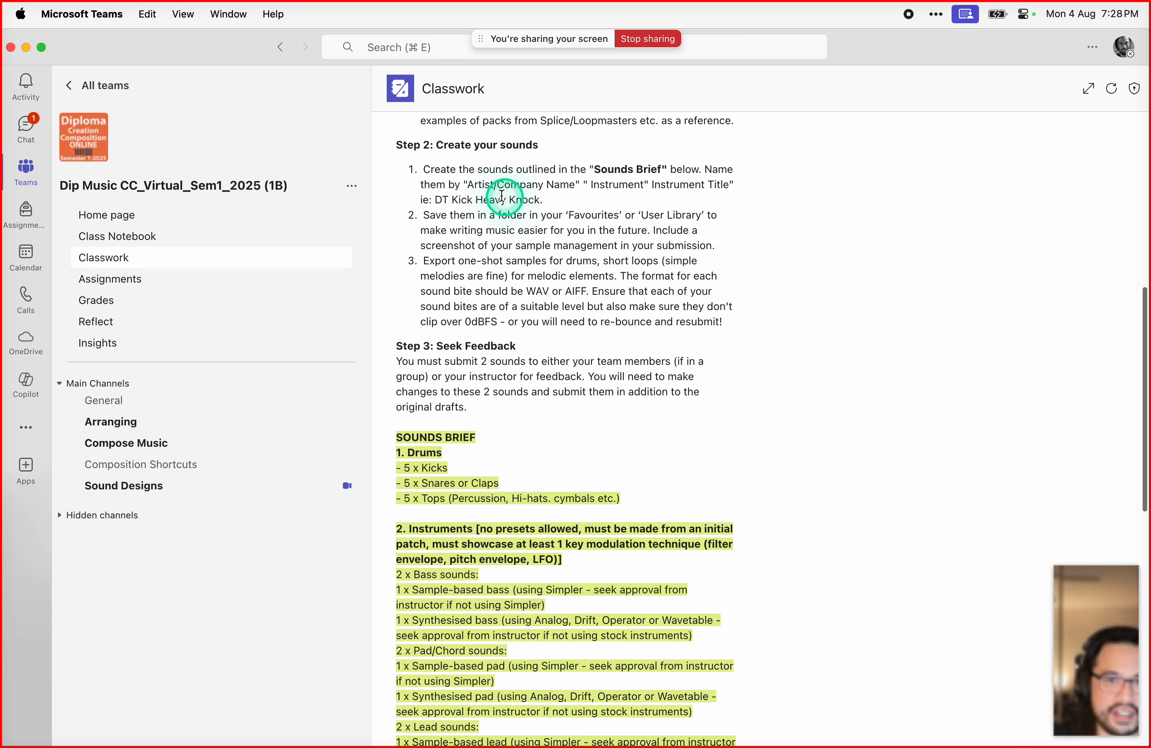
Step: Highlight the SOUNDS BRIEF list from the drums through the bass, pad/chord and lead sounds
scroll(572, 228, down, 5)
drag(401, 302, 756, 672)
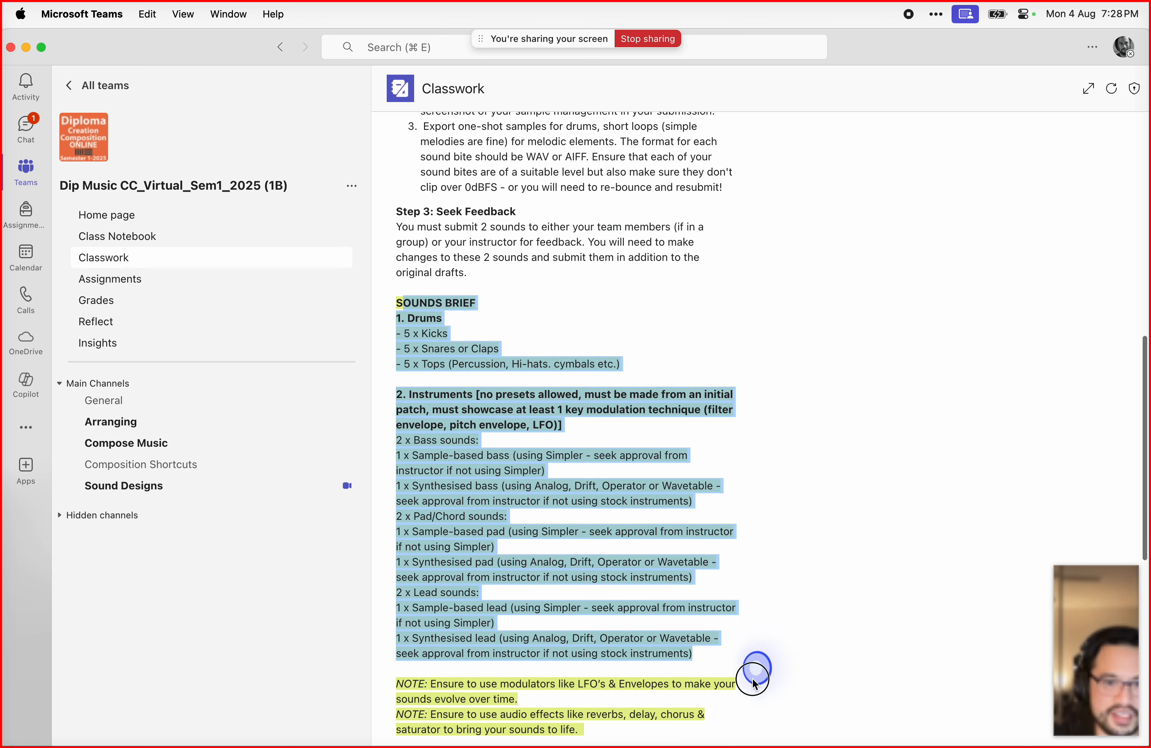
click(778, 403)
scroll(789, 359, up, 10)
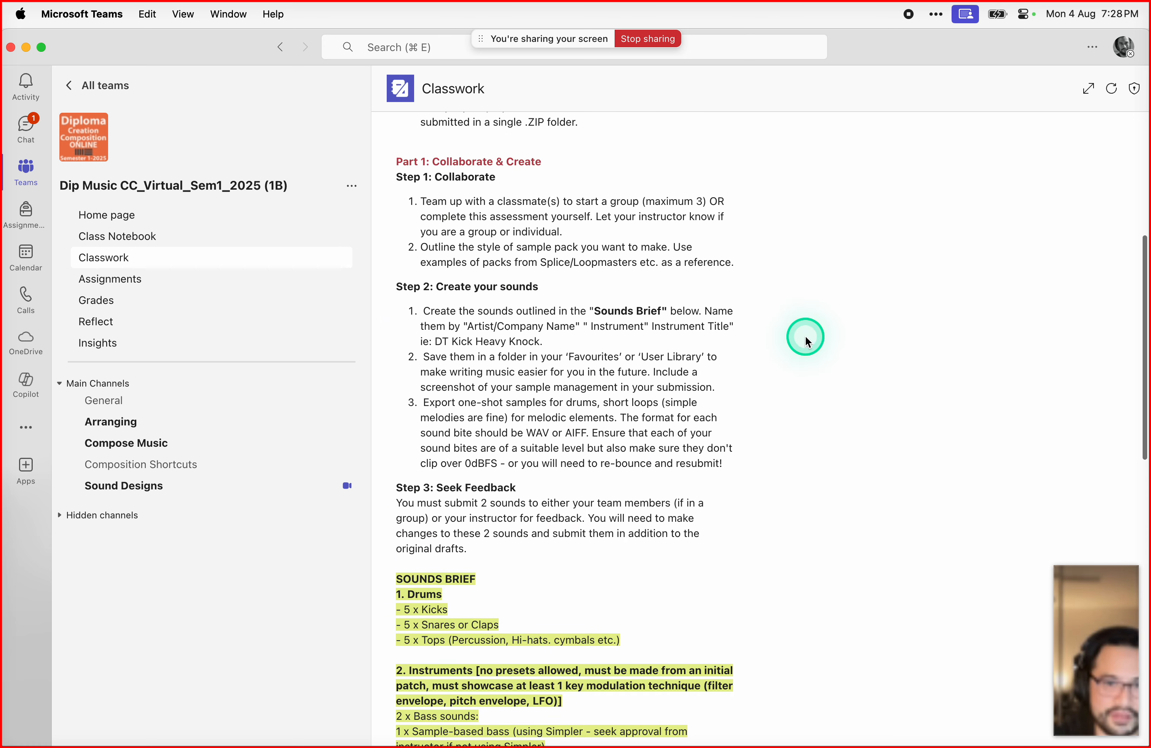
scroll(805, 335, down, 1)
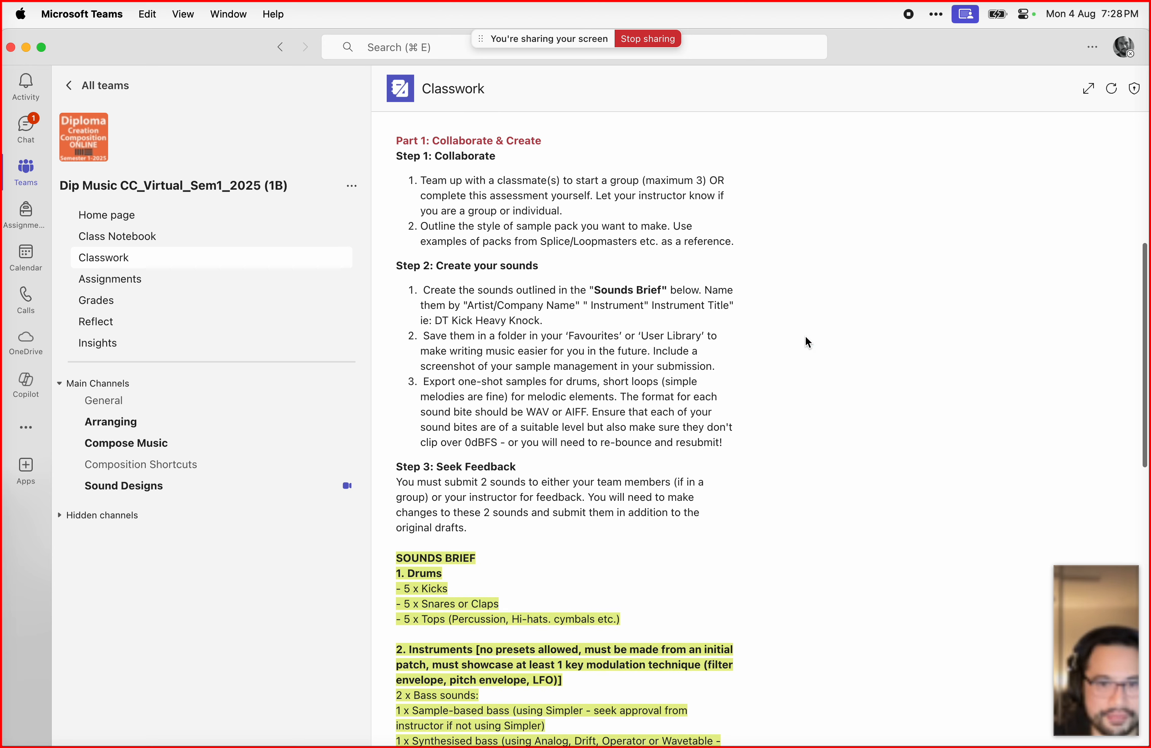
Step: Highlight the Step 2 naming convention, including the "Artist/Company Name" part
drag(496, 303, 774, 321)
click(783, 321)
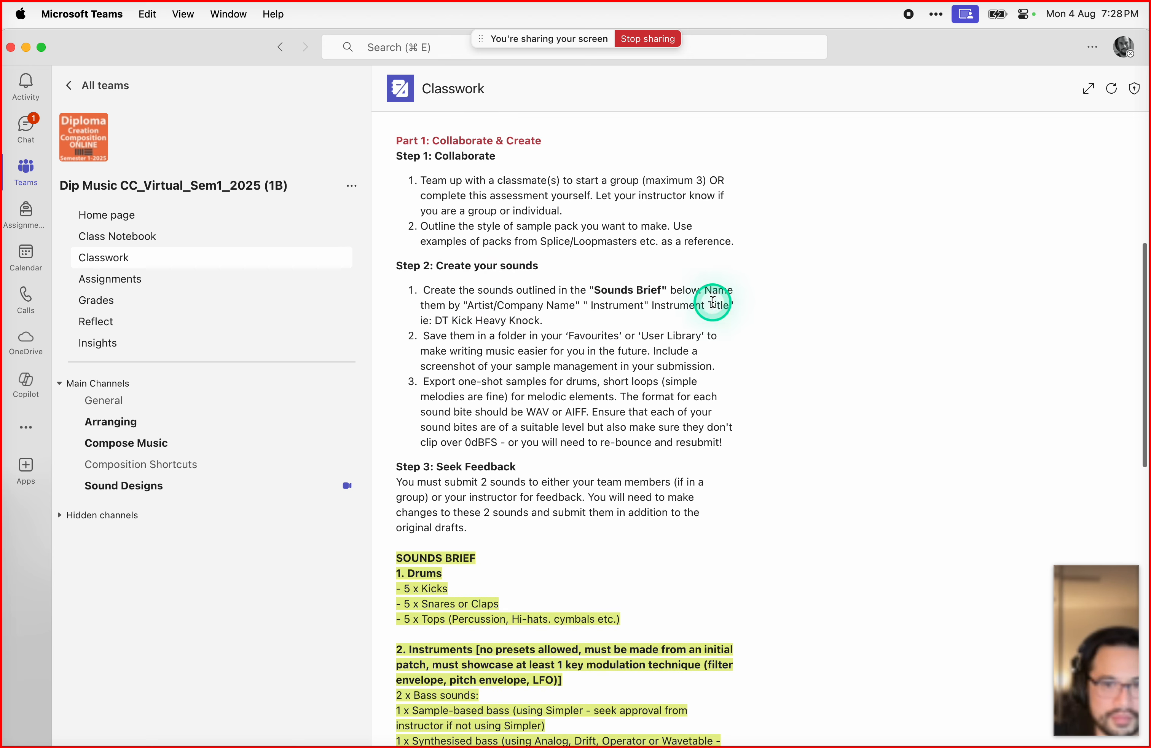
drag(460, 305, 591, 309)
click(468, 306)
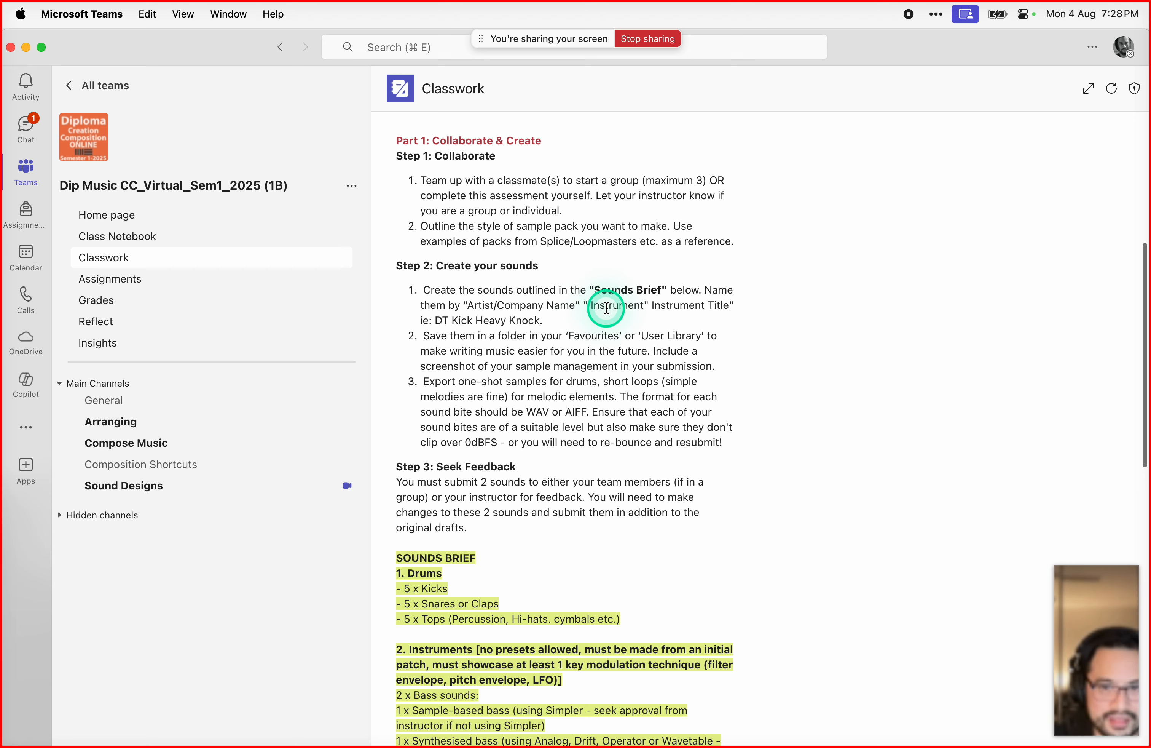
scroll(583, 313, down, 1)
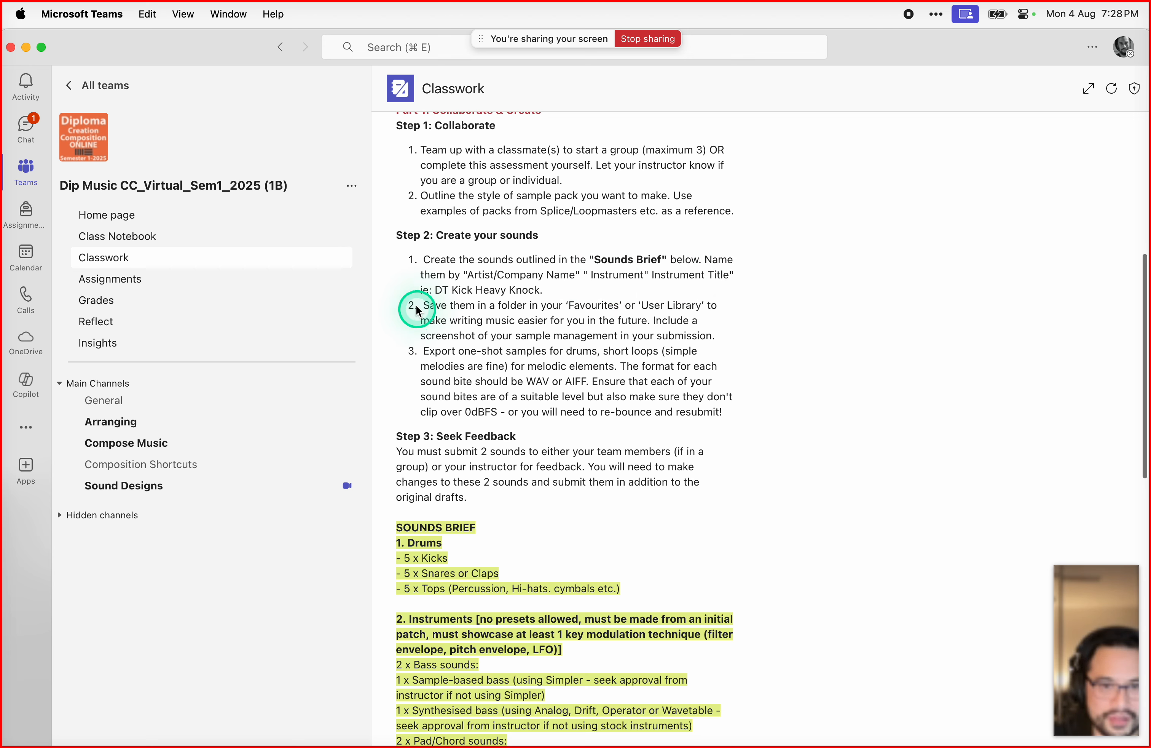
Step: Highlight the parts of the example file name "DT Kick Heavy Knock" individually, including "Heavy Knock" and "Kick"
click(443, 290)
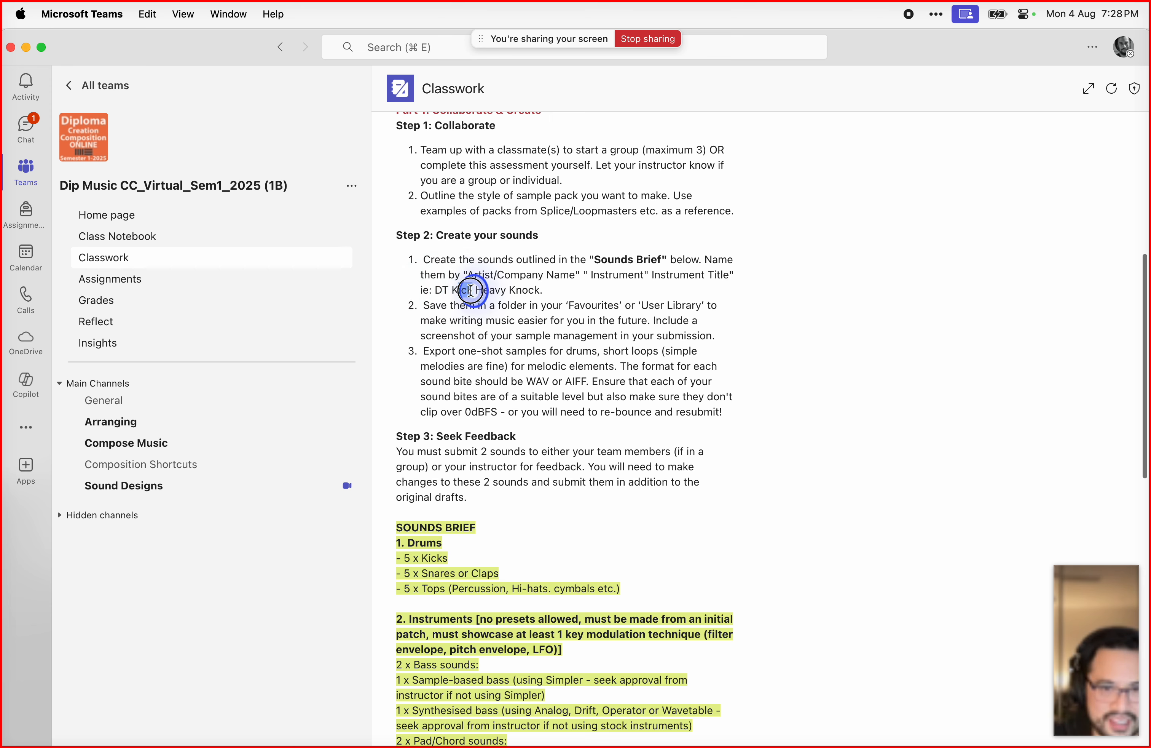
drag(489, 288, 543, 290)
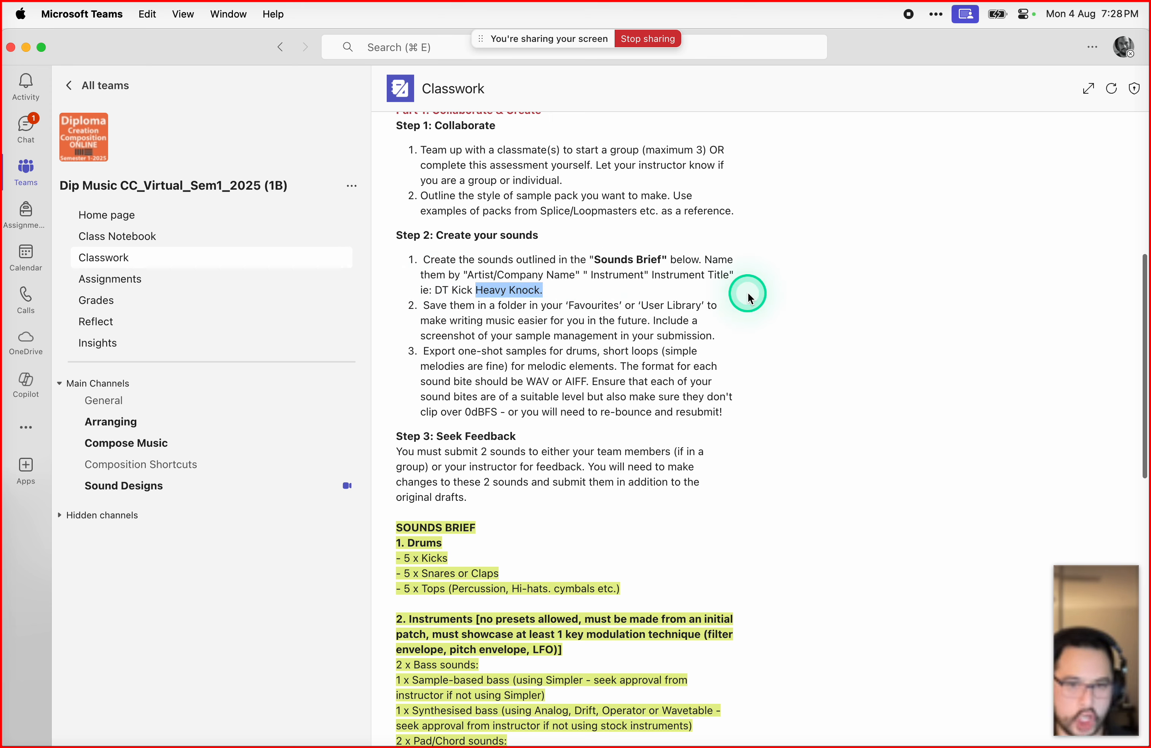
click(511, 295)
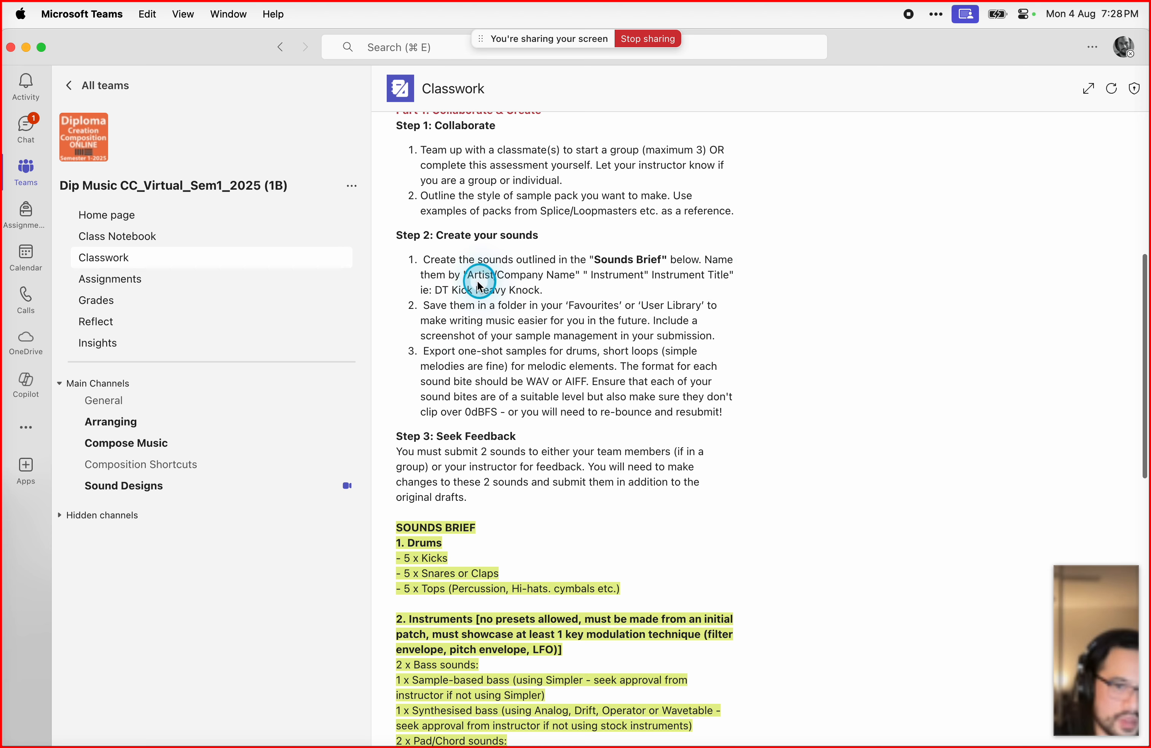
drag(434, 290, 458, 287)
double_click(454, 288)
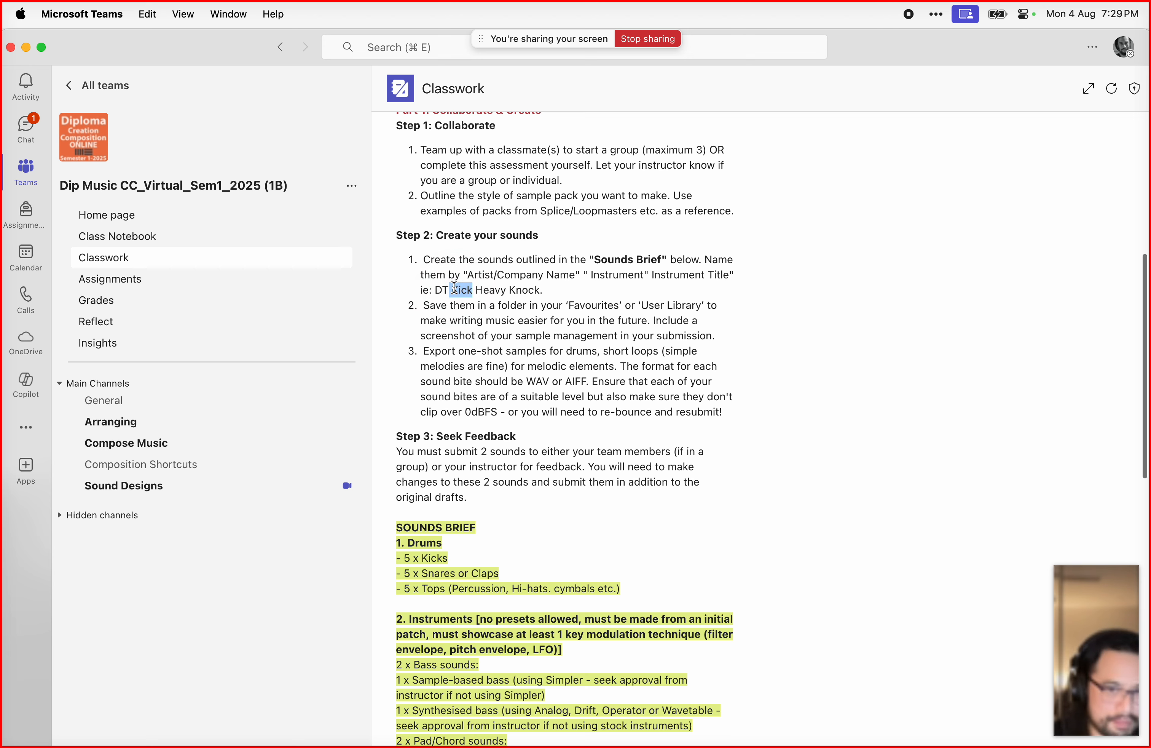
Step: Highlight the opening of the Step 2 export instruction covering one-shot samples and short loops
scroll(454, 287, down, 3)
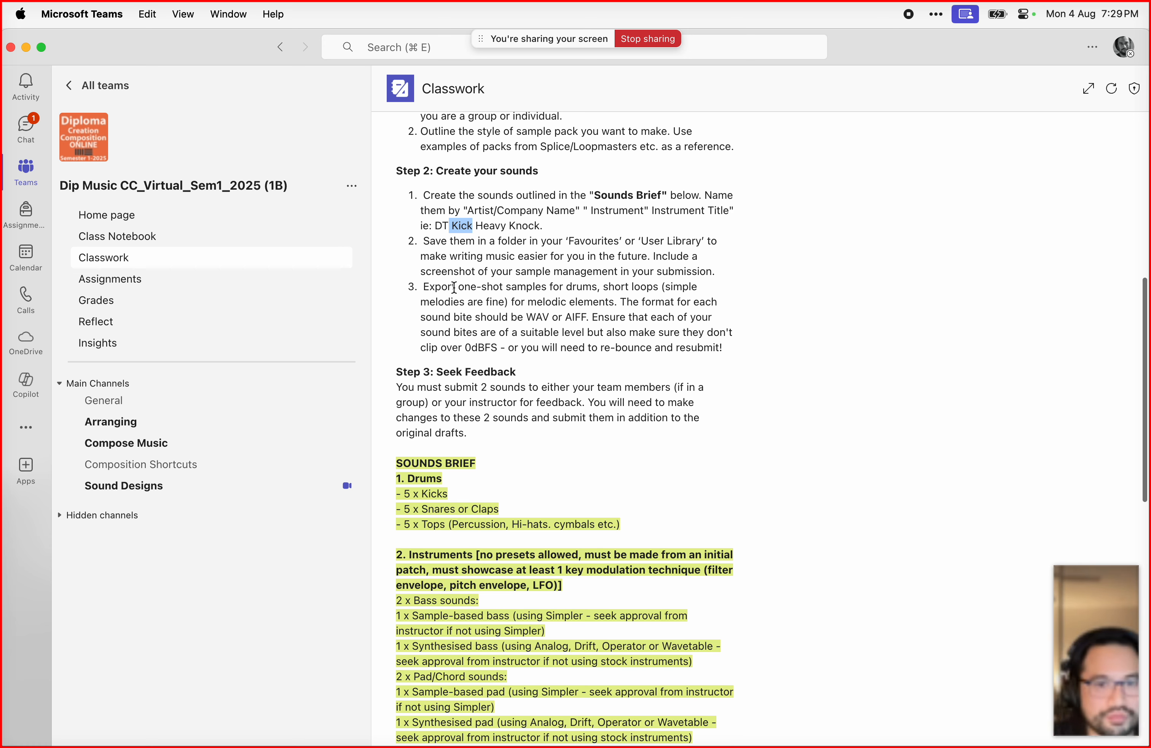
scroll(454, 287, down, 2)
click(454, 265)
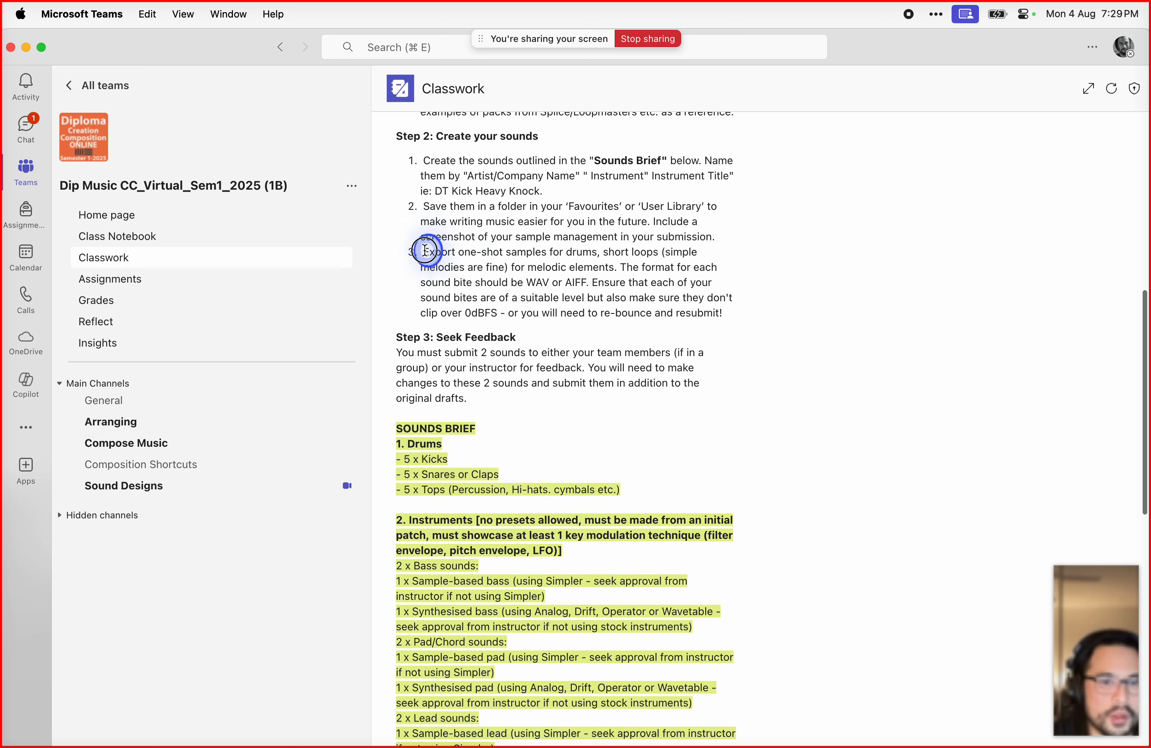
drag(426, 251, 558, 264)
click(462, 255)
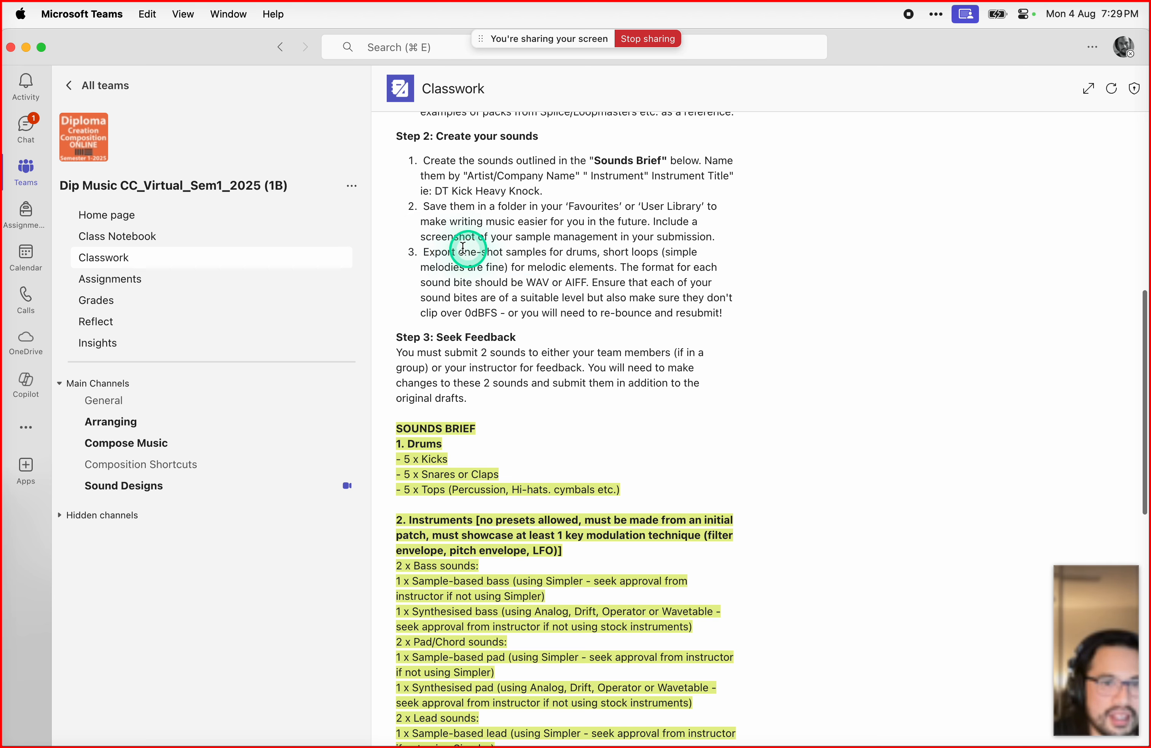
Step: Highlight the instruction on saving sounds in 'Favourites' or 'User Library' and the wording on one-shot samples for drums
drag(450, 208, 596, 218)
click(428, 216)
drag(529, 208, 450, 222)
click(548, 212)
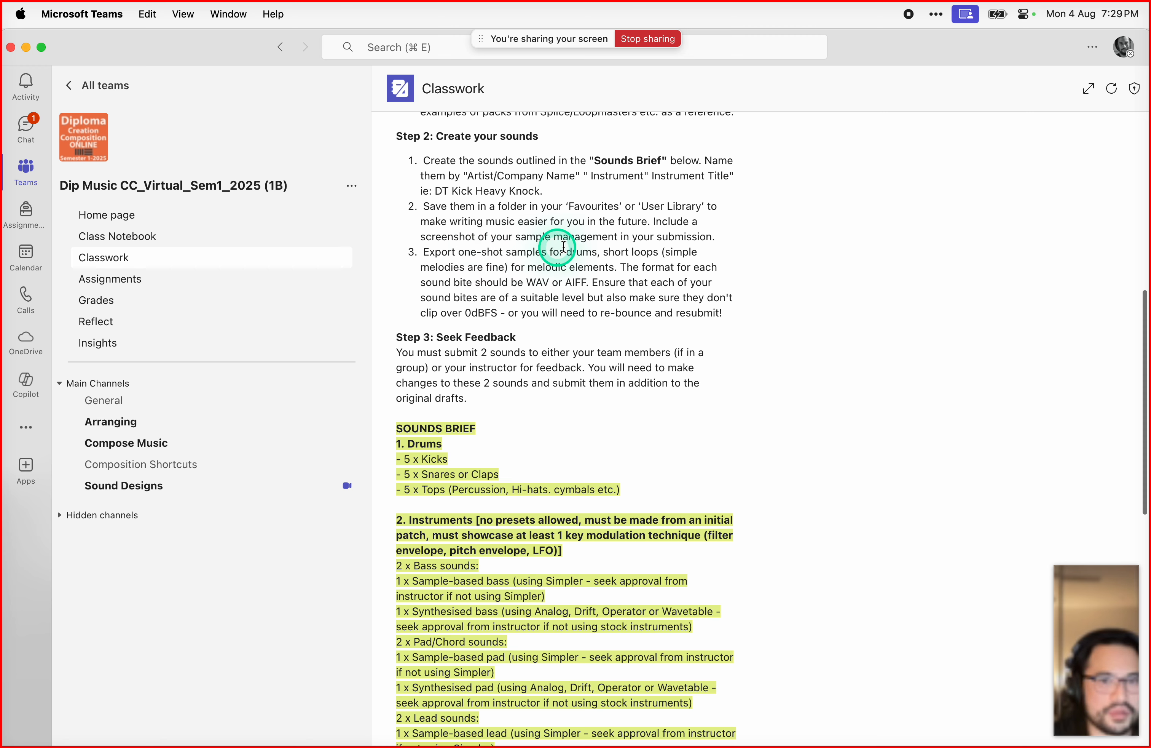
drag(599, 253, 489, 254)
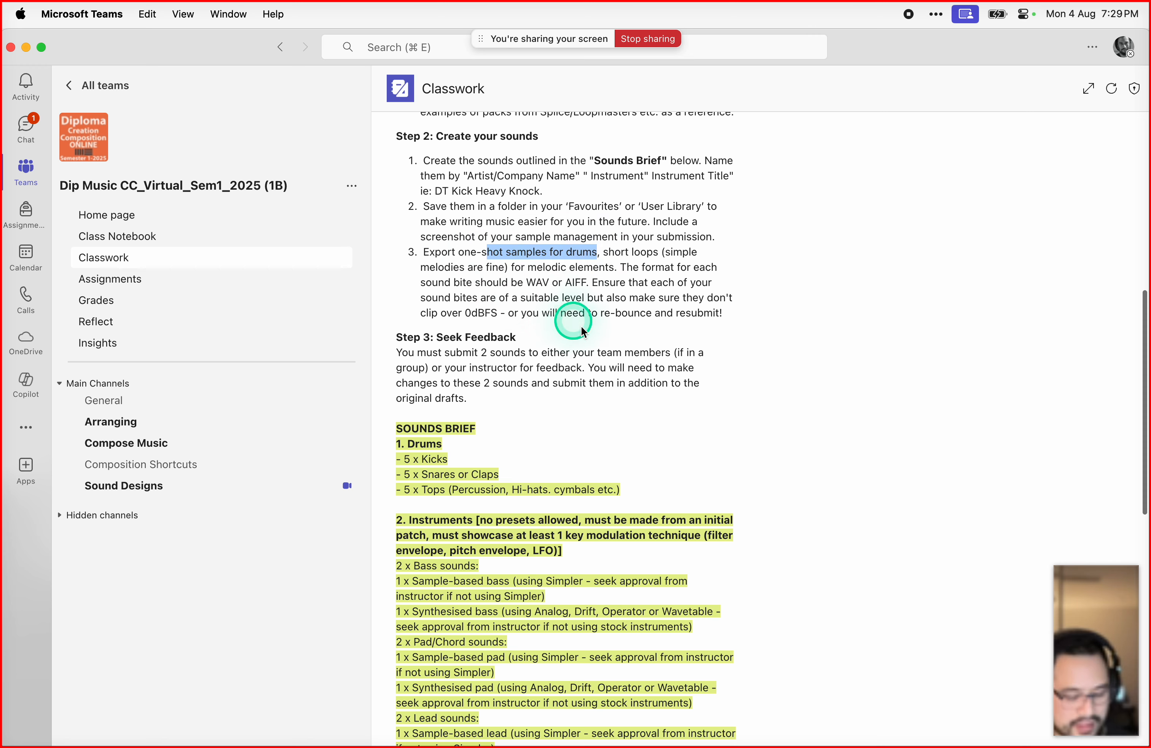
Step: Switch to Ableton Live, cut the first Fork & Grind clip on track 3 down to a single one-beat hit and play it
key(super+1)
key(super+Tab)
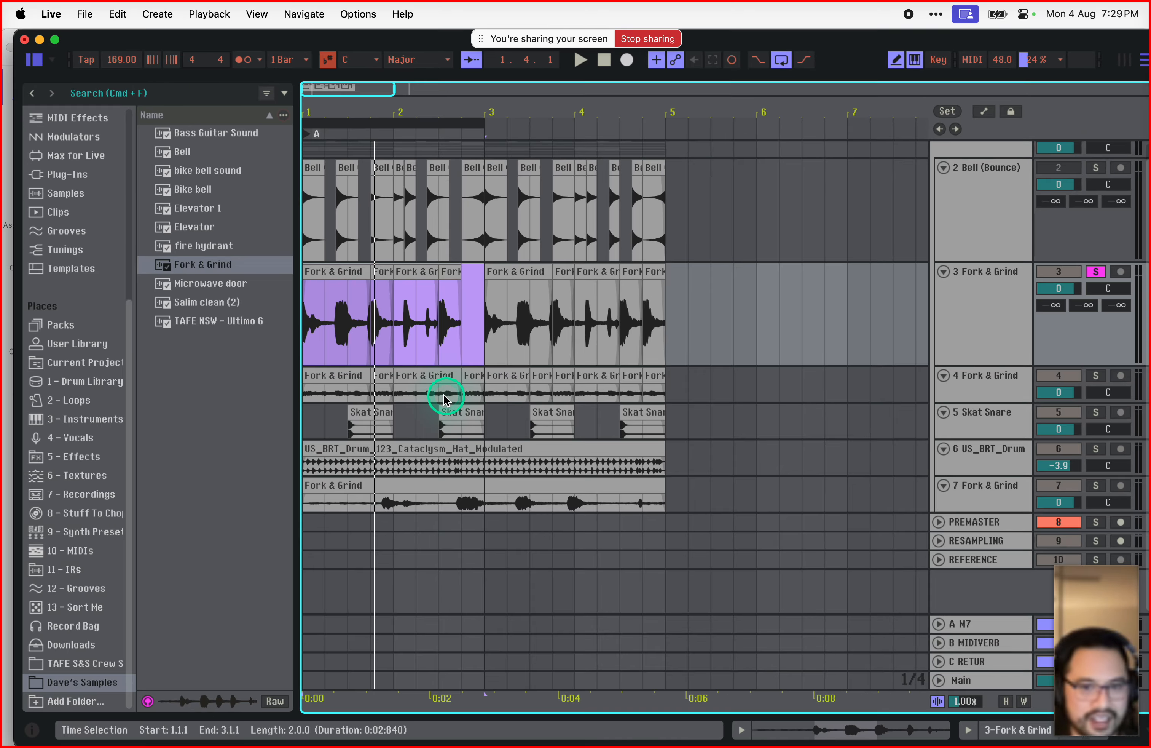
click(327, 282)
drag(361, 274, 306, 276)
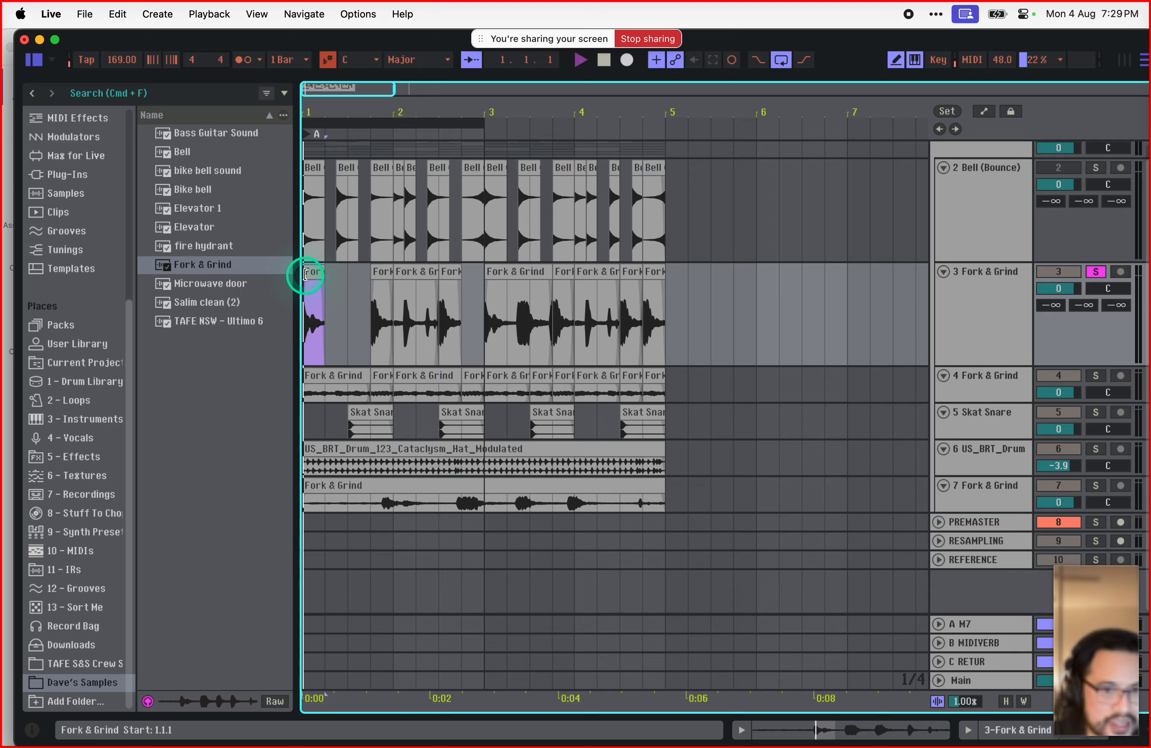
key(space)
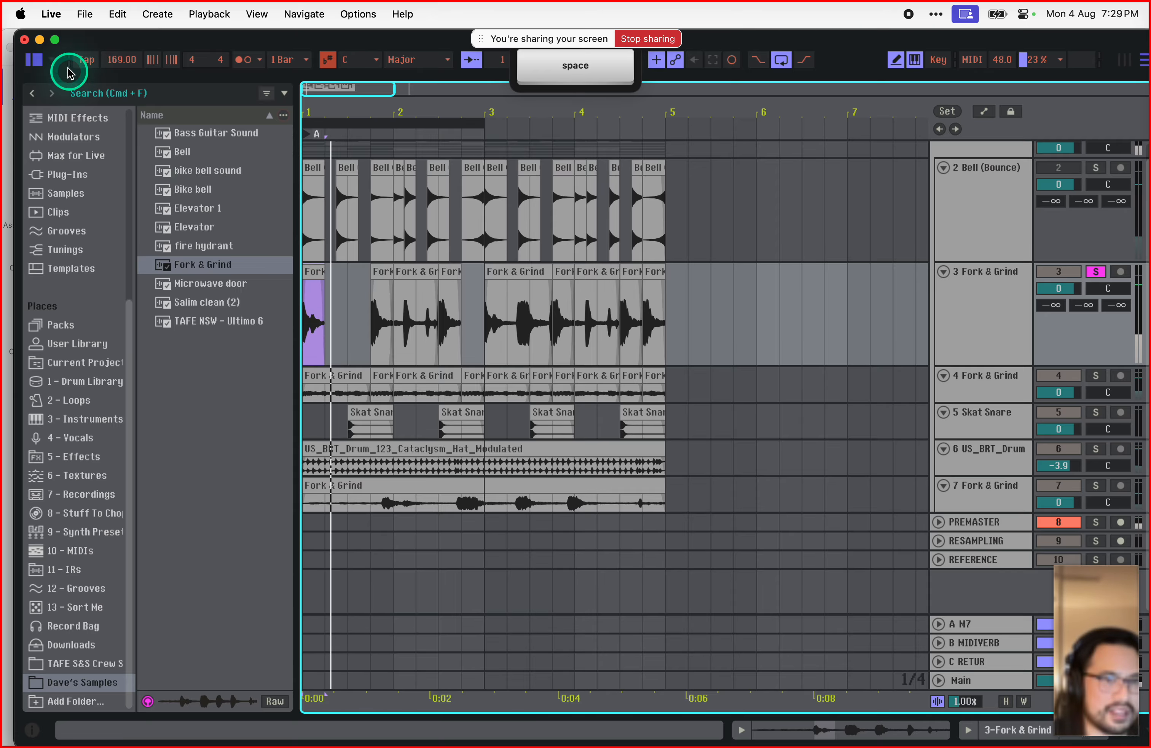
Step: Minimise Live and return to Microsoft Teams, opening the Classwork page of the Dip Music CC_Virtual_Sem1_2025 (1B) team
click(40, 41)
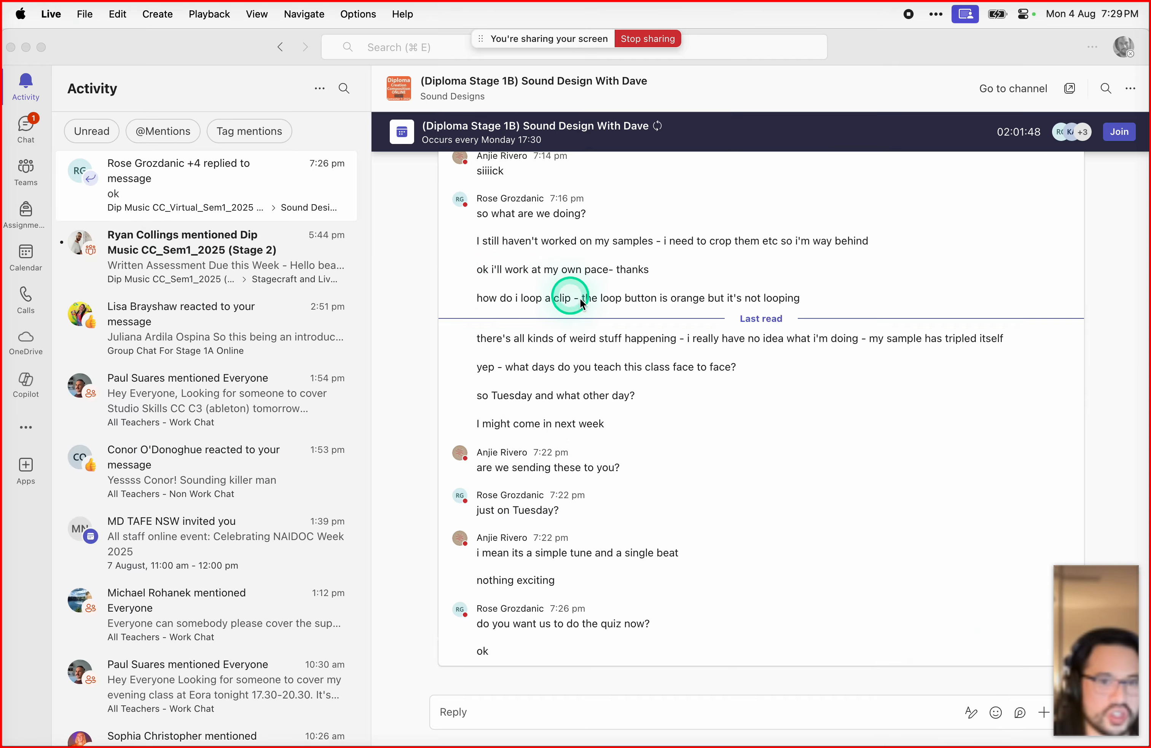
click(395, 726)
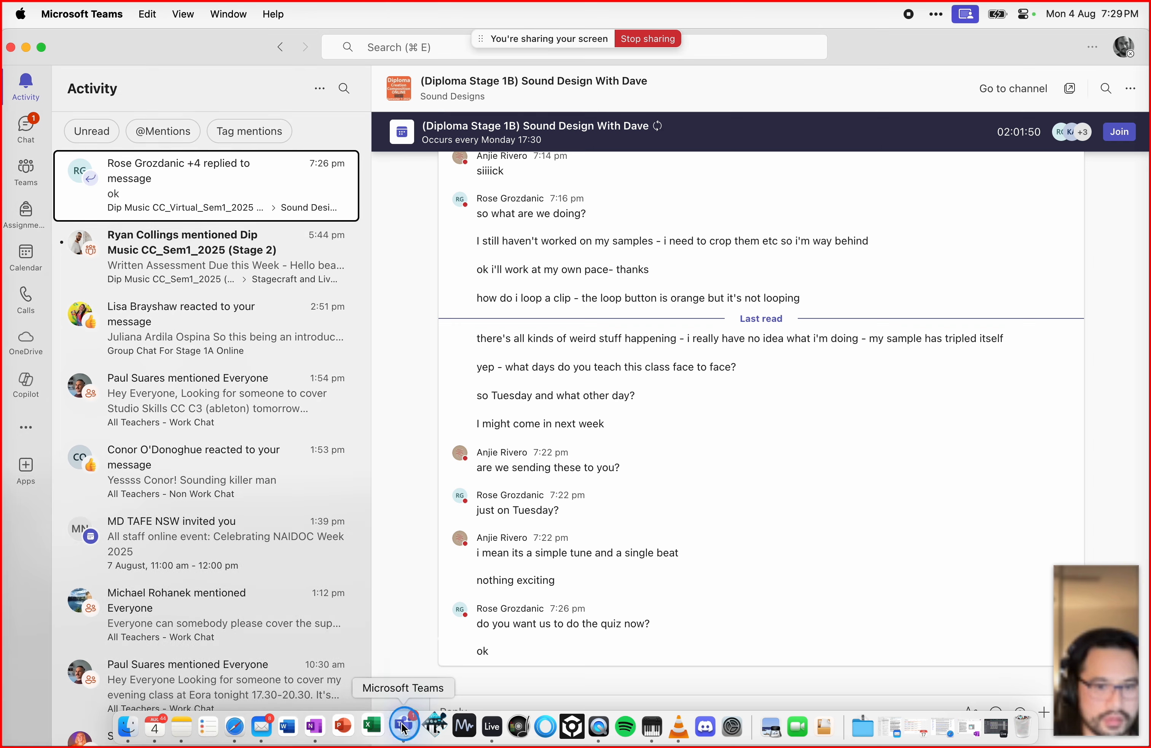
click(26, 170)
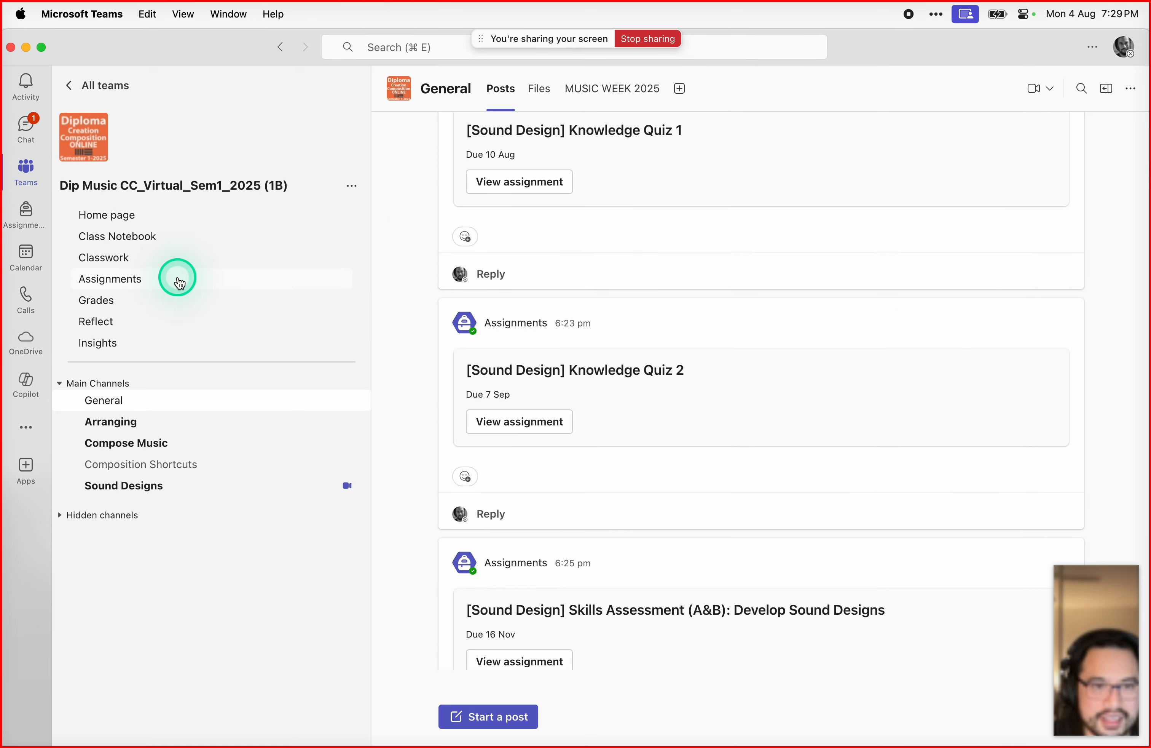
click(184, 258)
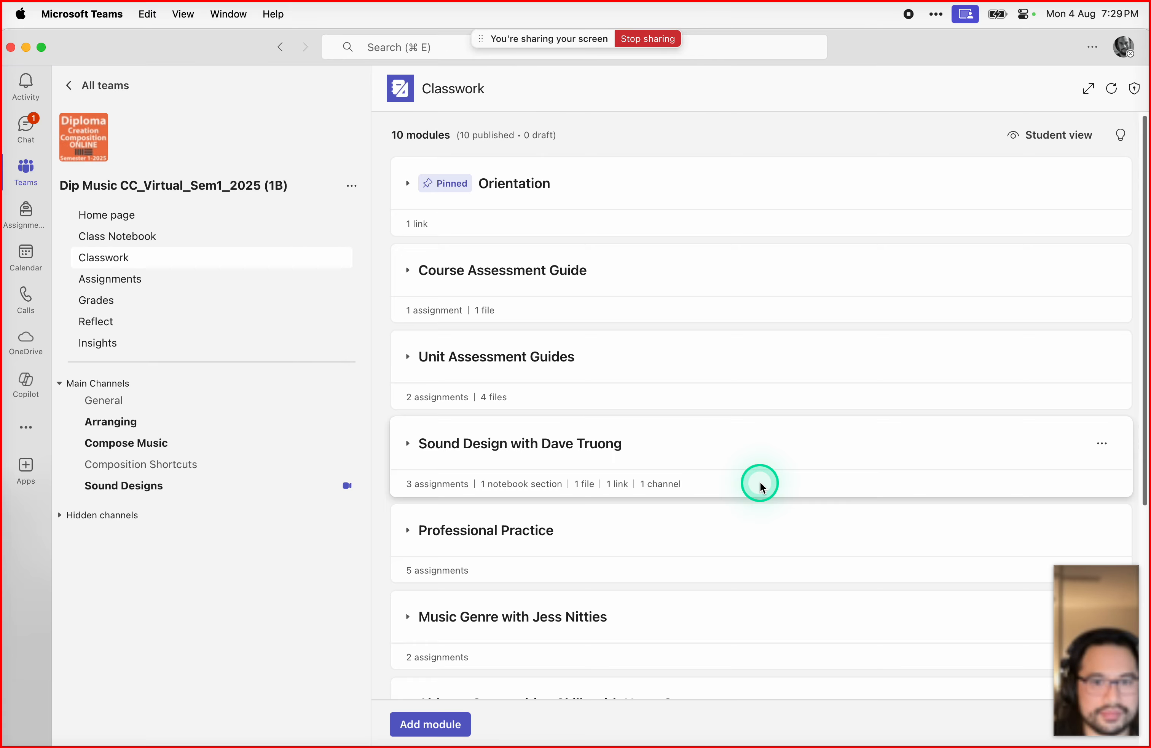
Step: Expand the Sound Design module and open the Skills Assessment (A&B): Develop Sound Designs assignment
scroll(756, 483, down, 8)
scroll(686, 368, up, 3)
click(717, 231)
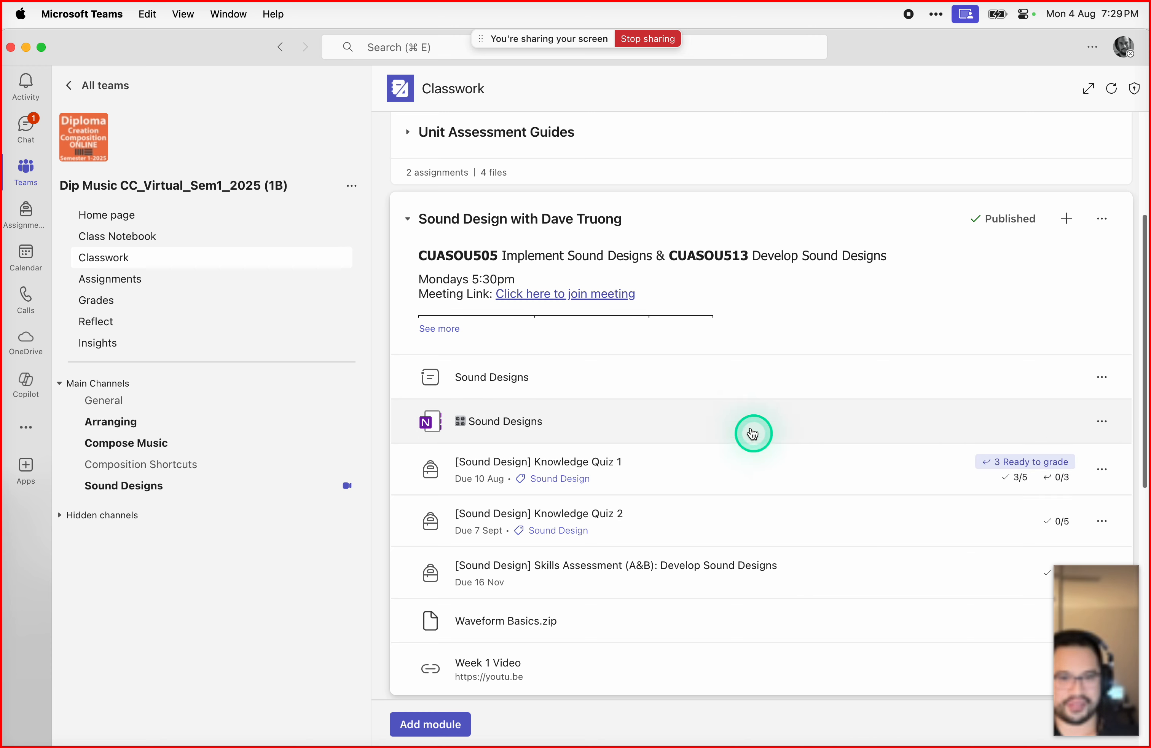
scroll(864, 468, down, 2)
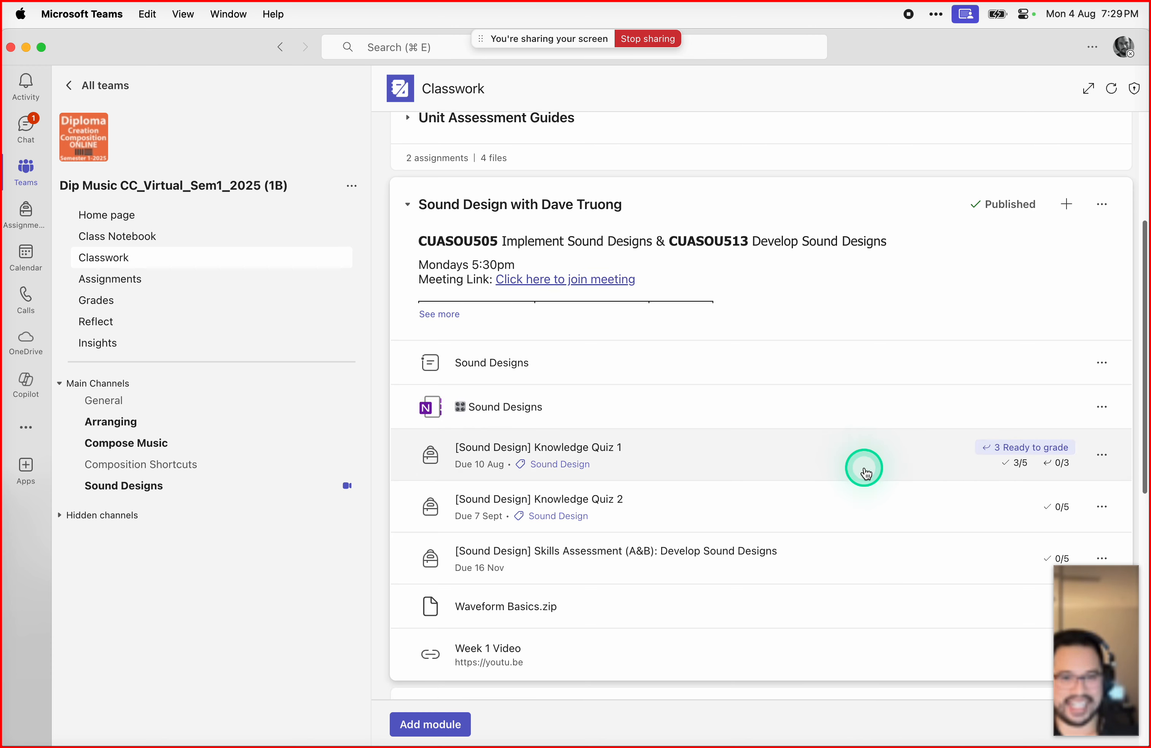
click(768, 533)
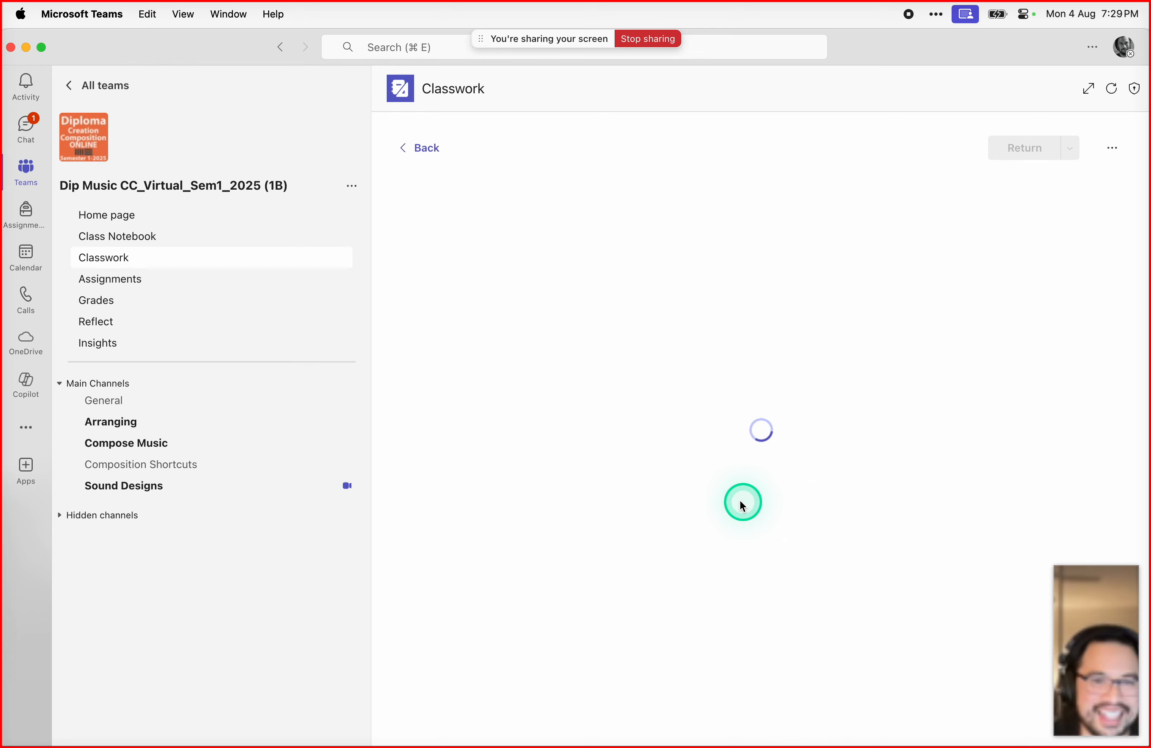
Step: Show the assignment in student view and highlight the word "melodies" in the Step 2 export instruction
click(1106, 150)
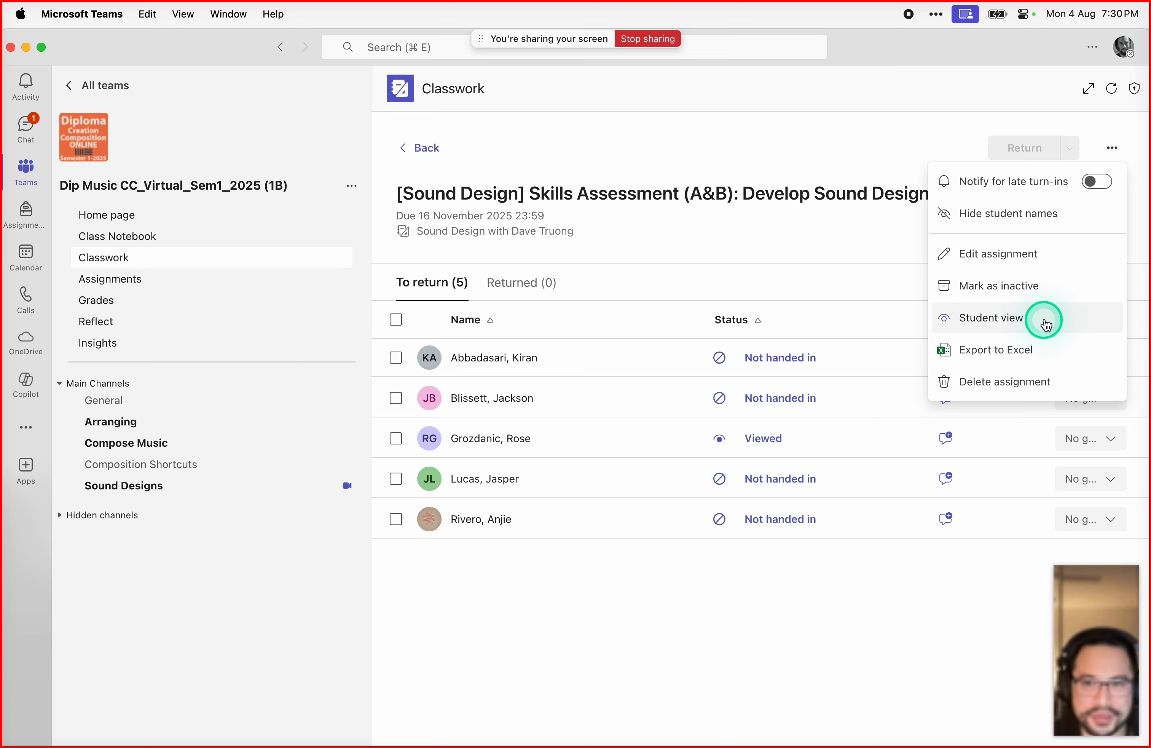
click(985, 316)
scroll(646, 433, down, 9)
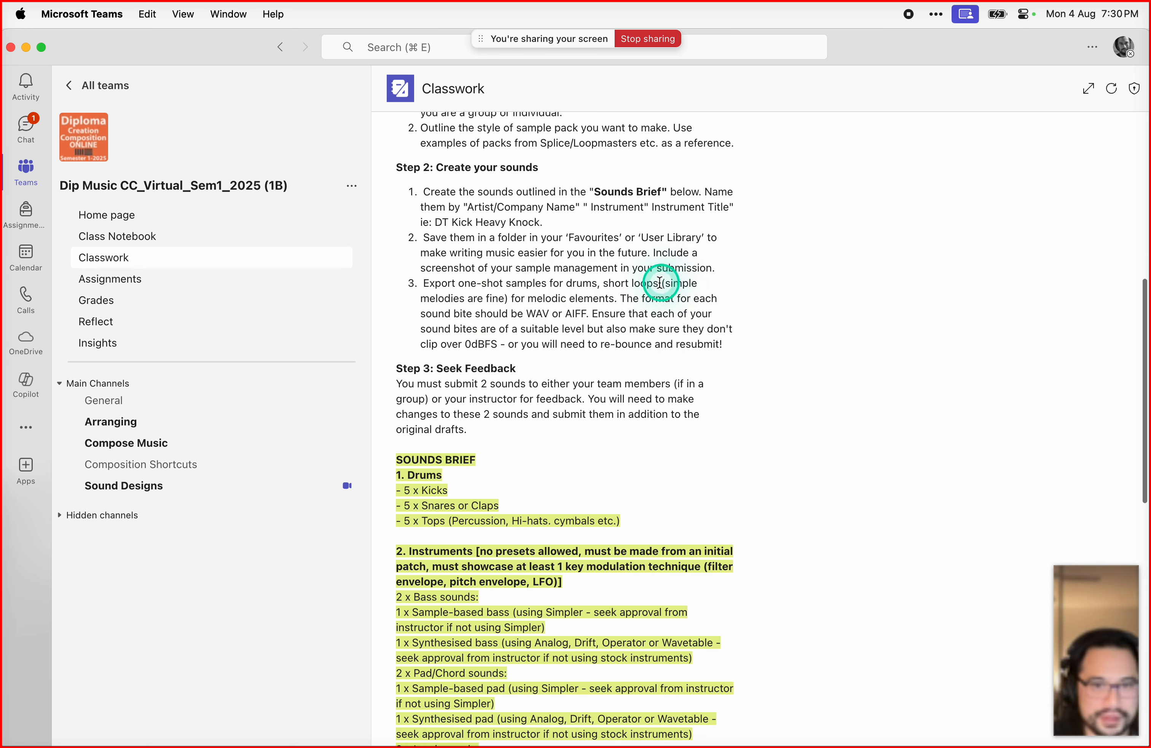
double_click(439, 298)
Step: Switch to Ableton Live, solo the Bell (Bounce) track, select its clips from bar 1 to bar 5 and play them
mouse_move(432, 738)
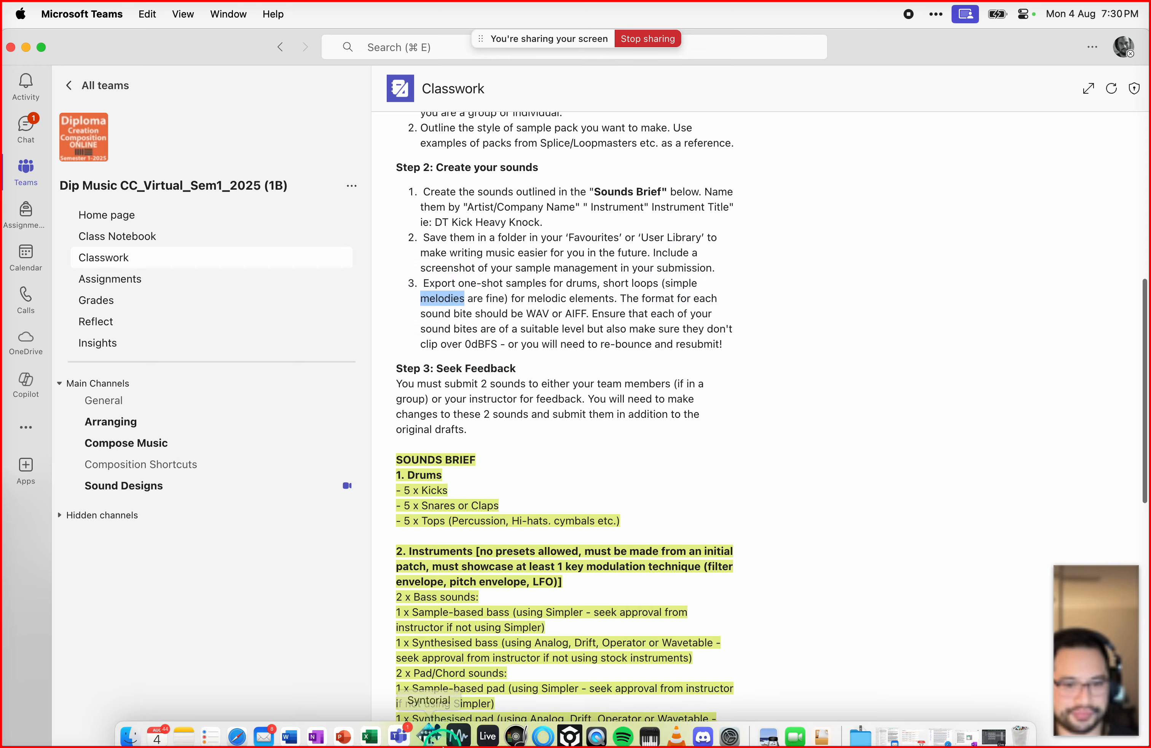
click(488, 738)
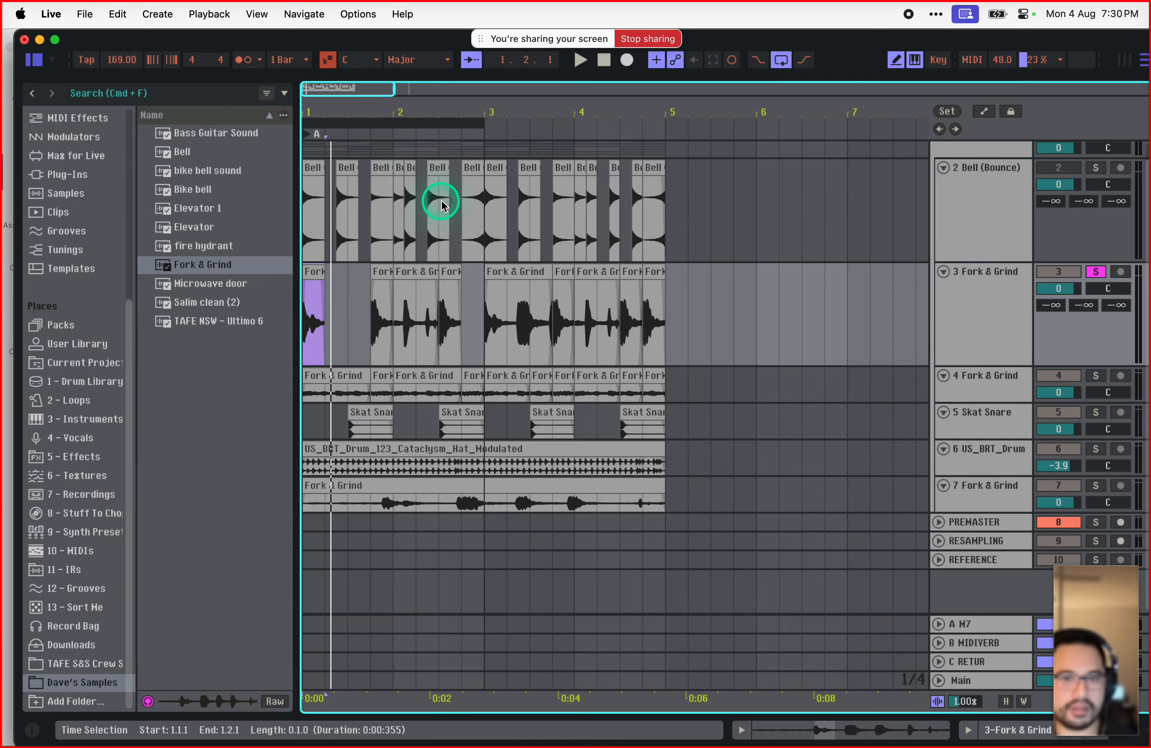
scroll(560, 249, up, 1)
click(1095, 186)
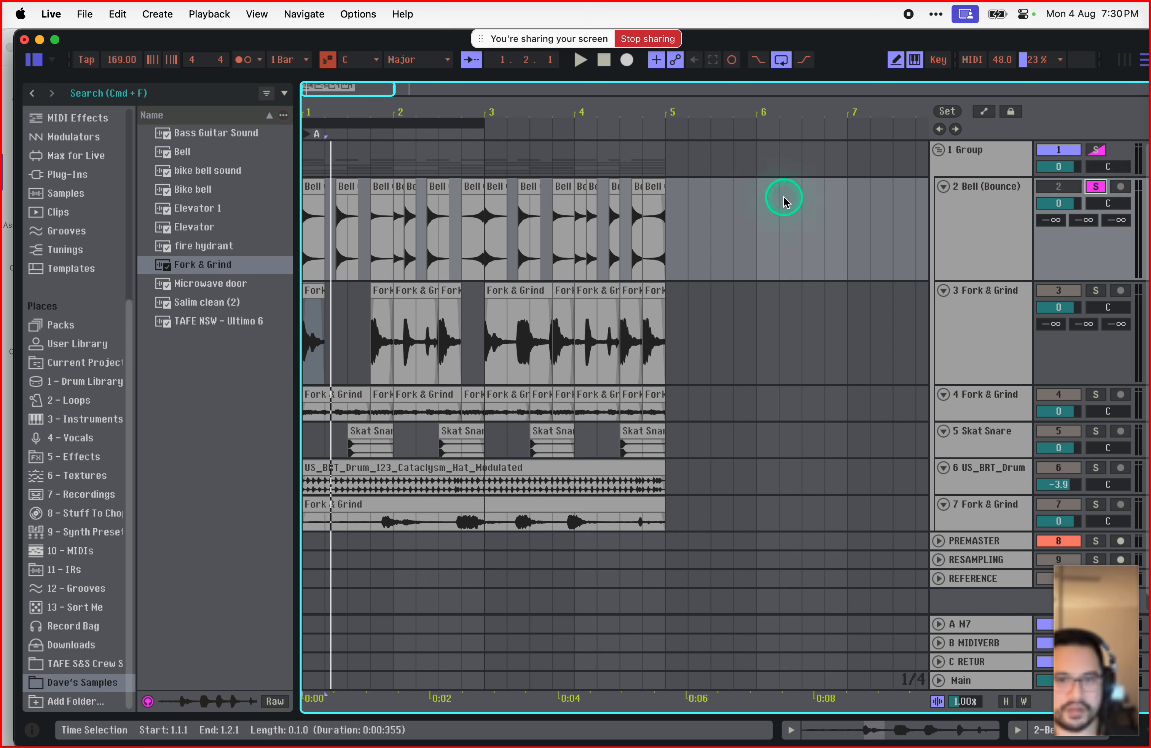
drag(673, 200, 231, 224)
key(space)
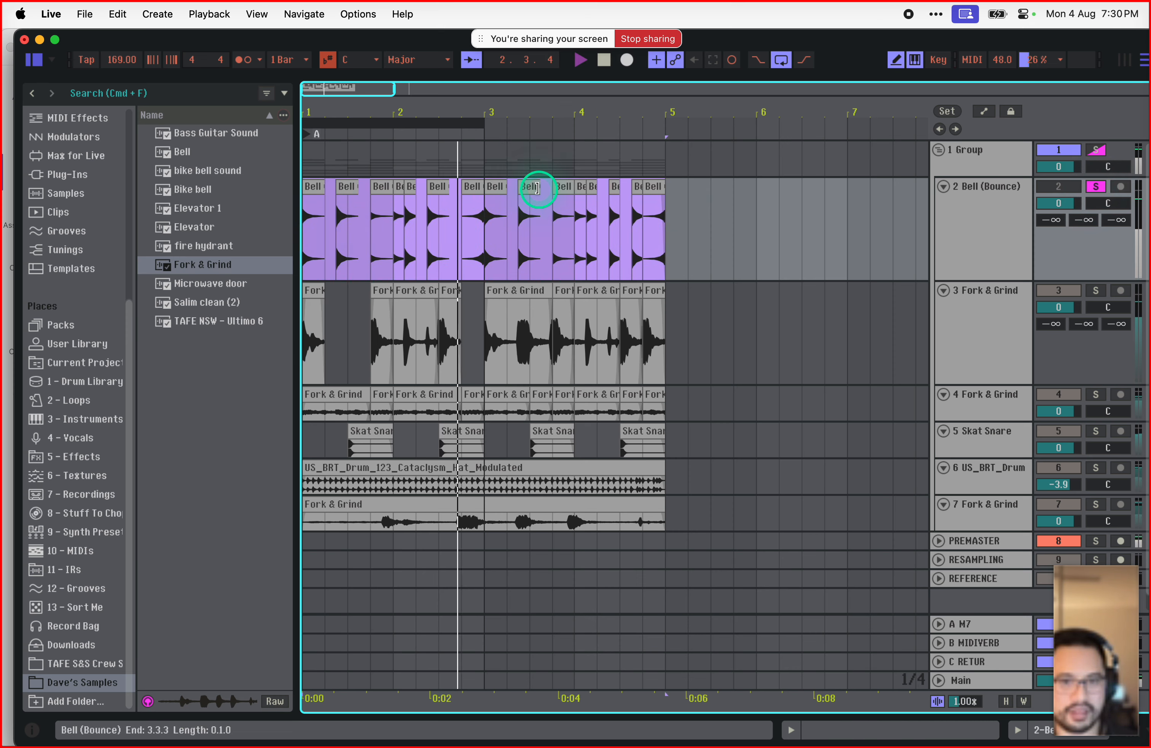
Step: Consolidate the selected Bell (Bounce) clips into a single four-bar clip and play it with the loop brace extended to bar 5
key(super+j)
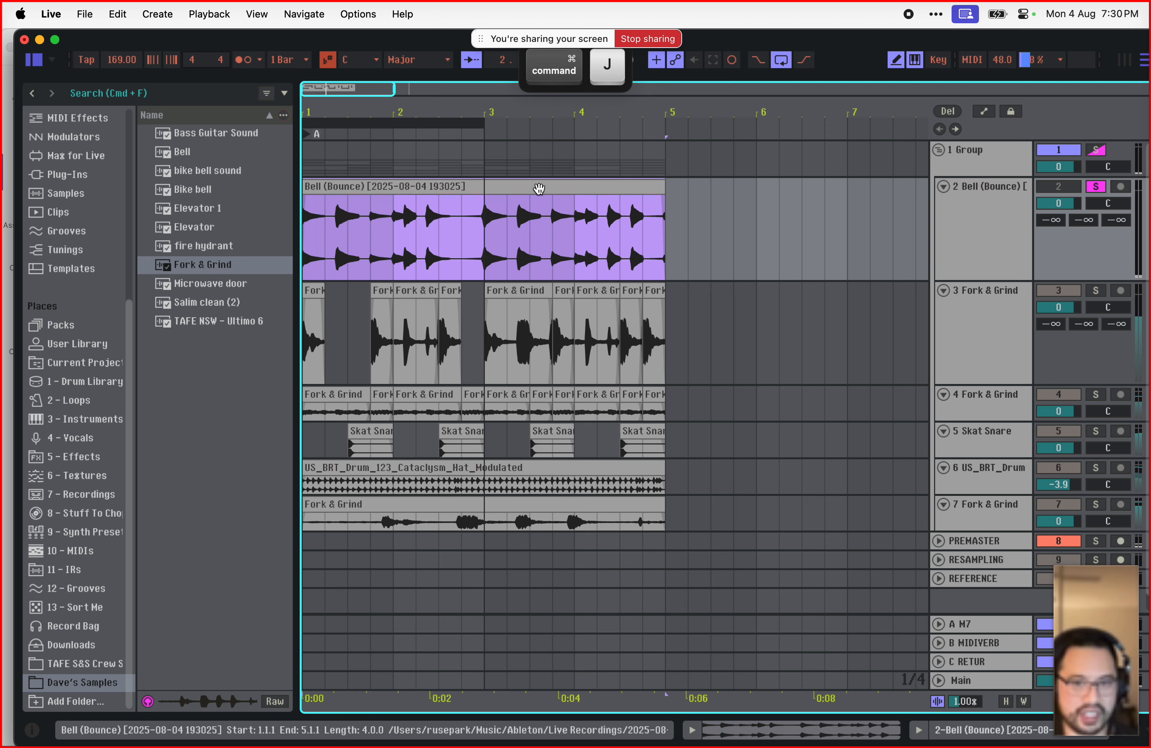
drag(481, 124, 662, 121)
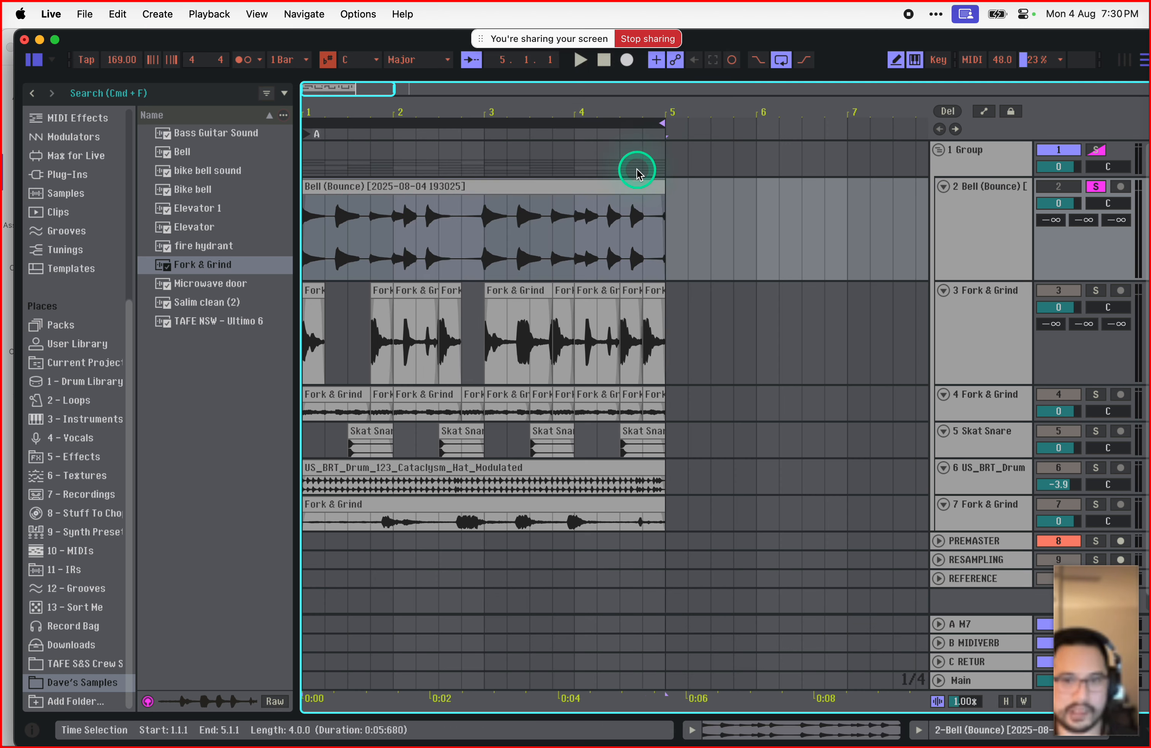
click(640, 185)
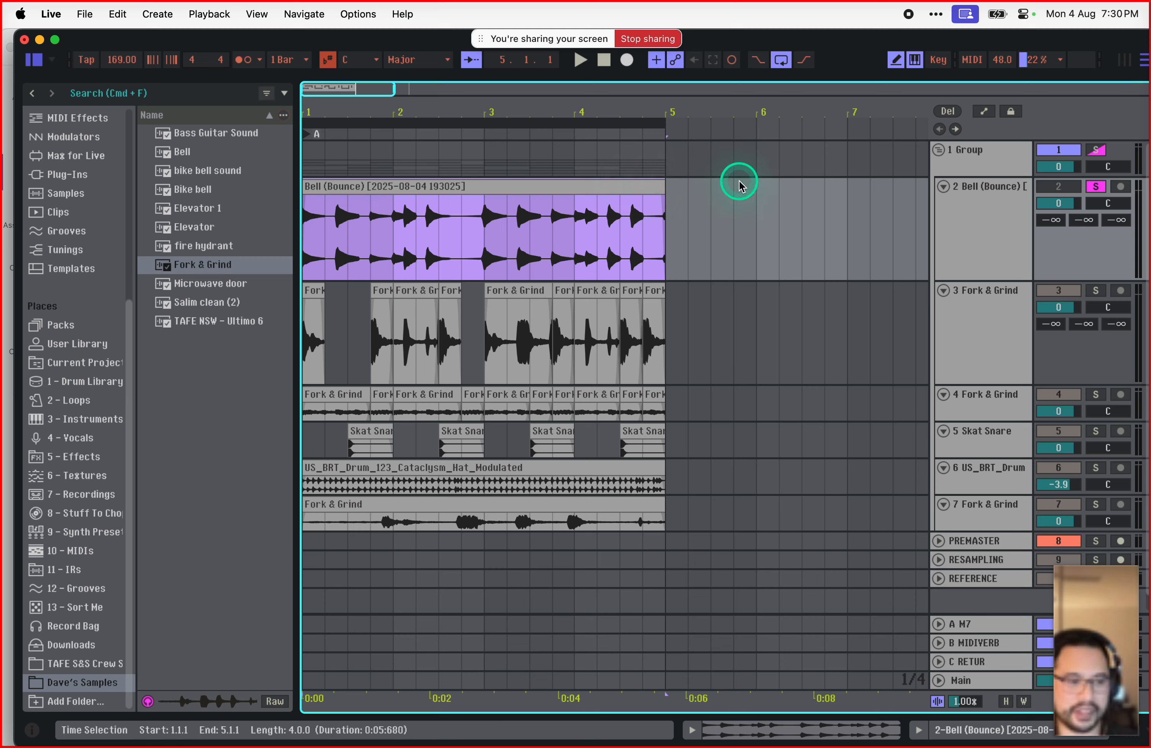
key(space)
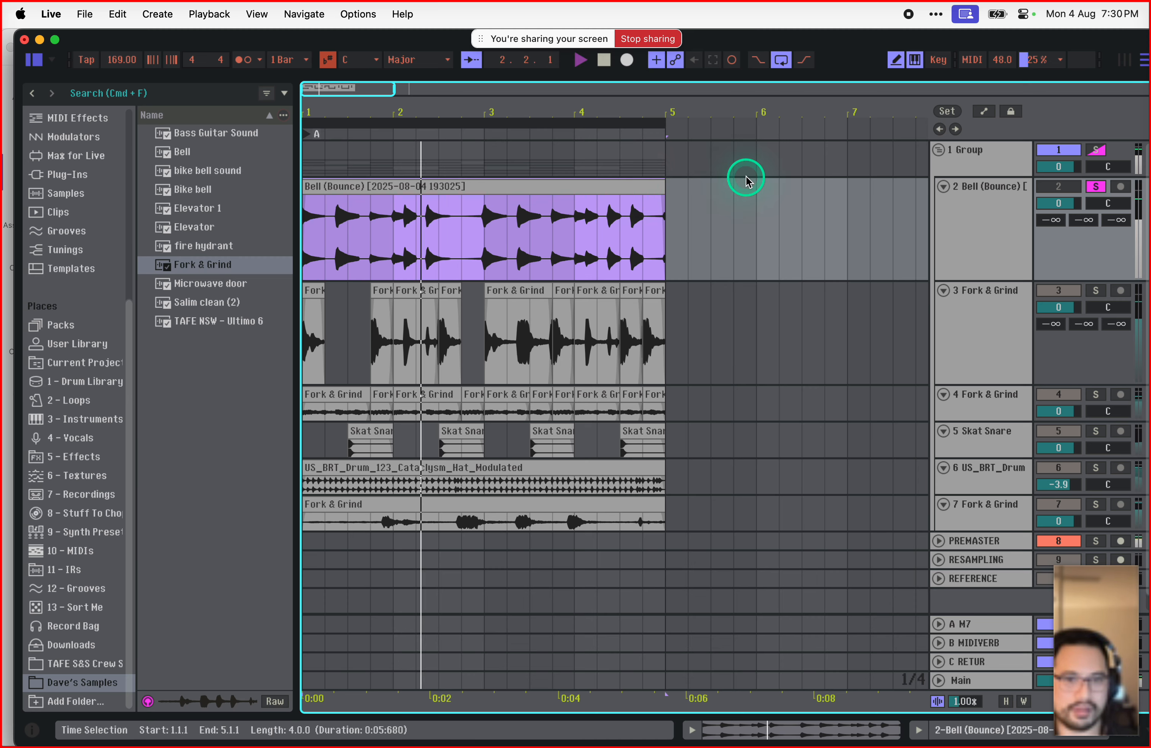
Step: Switch to Microsoft Teams and highlight the lead sounds requirement in the Sounds Brief of the assignment
key(super+Tab)
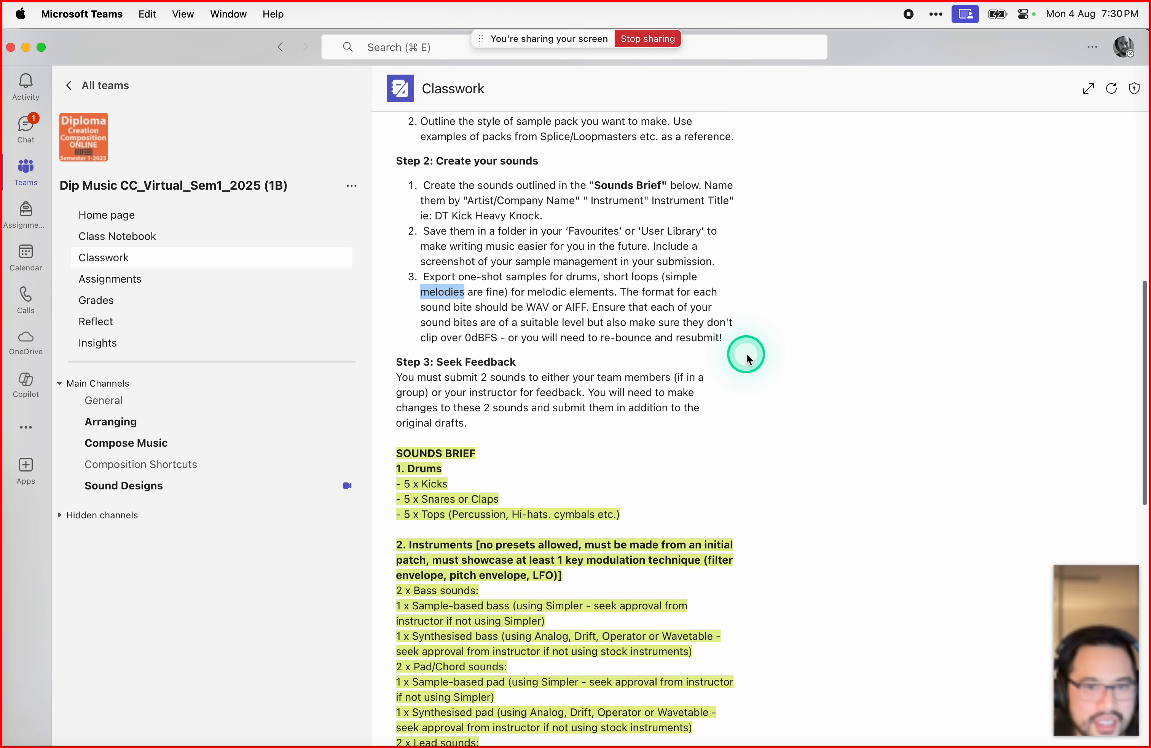
scroll(746, 355, down, 10)
scroll(484, 254, up, 3)
scroll(484, 253, up, 1)
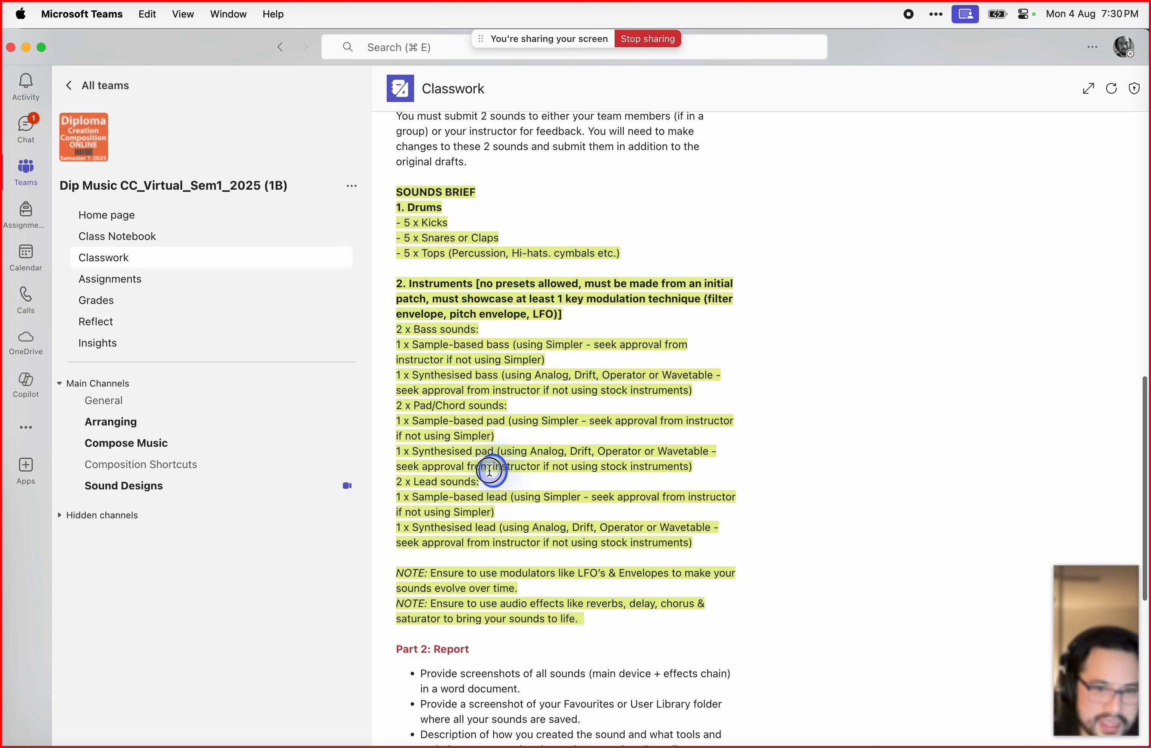
drag(489, 470, 514, 524)
click(513, 522)
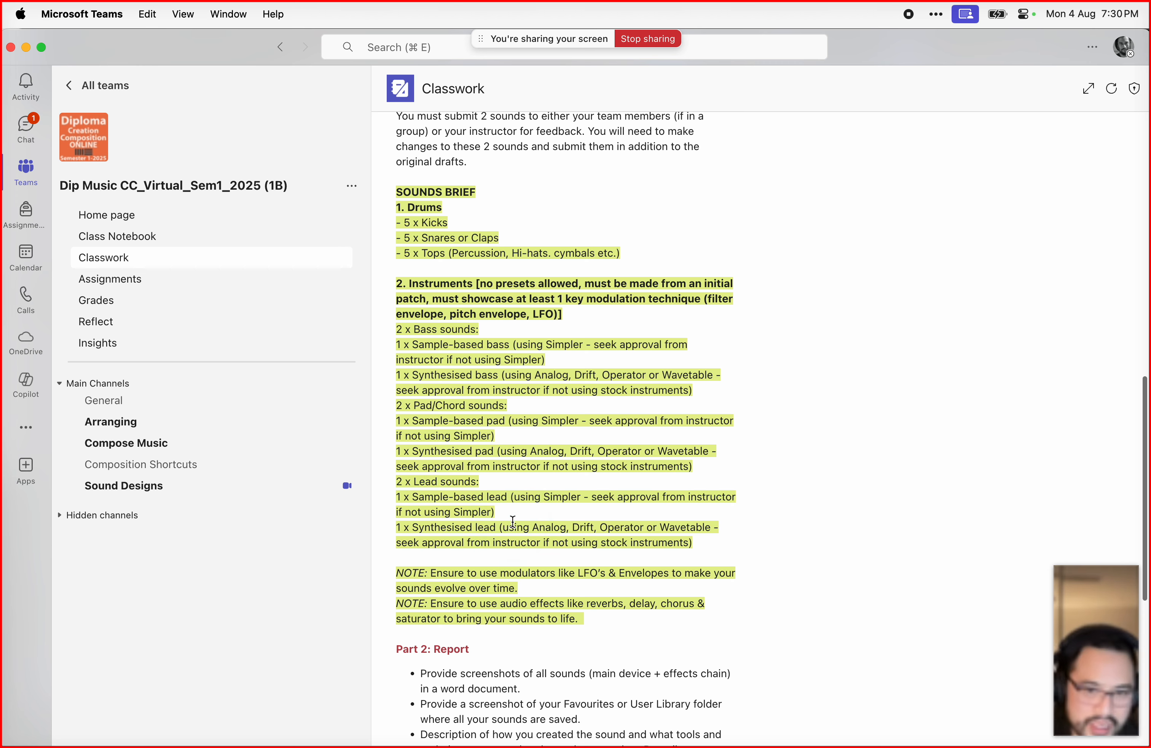
Step: Highlight the drums list in the Sounds Brief, followed by the instruments list from the bass sounds to the lead sounds
drag(402, 222, 625, 266)
click(625, 266)
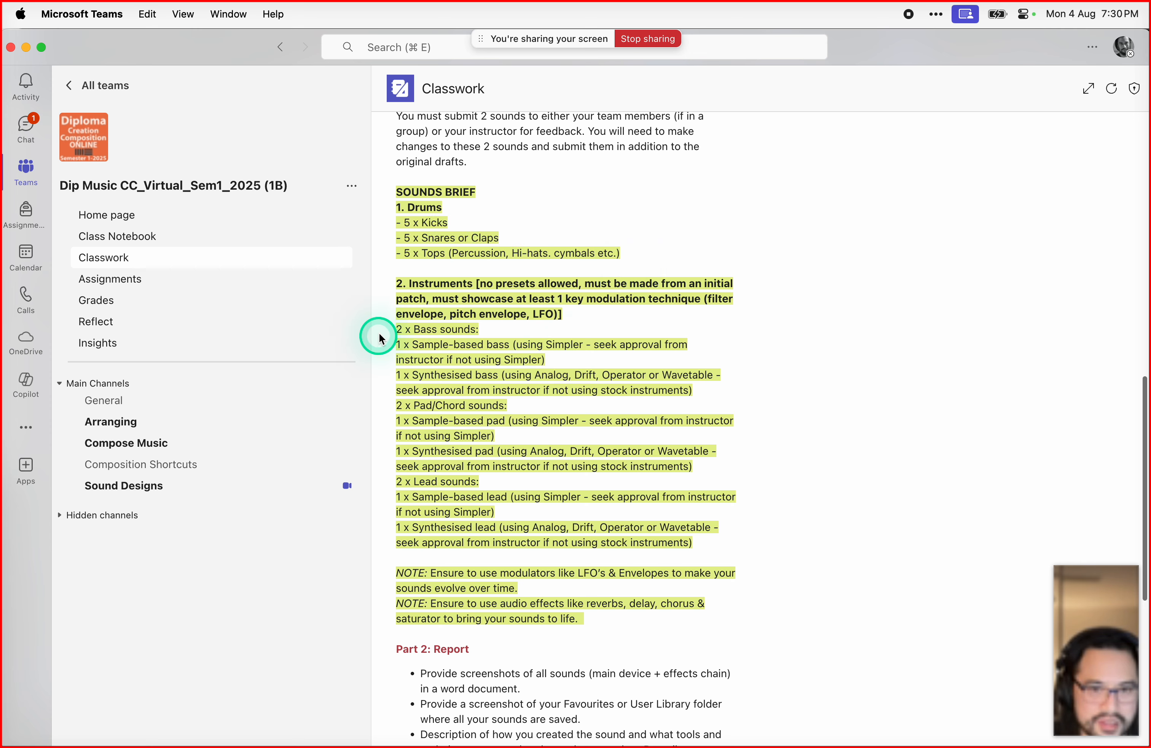
drag(383, 332, 588, 540)
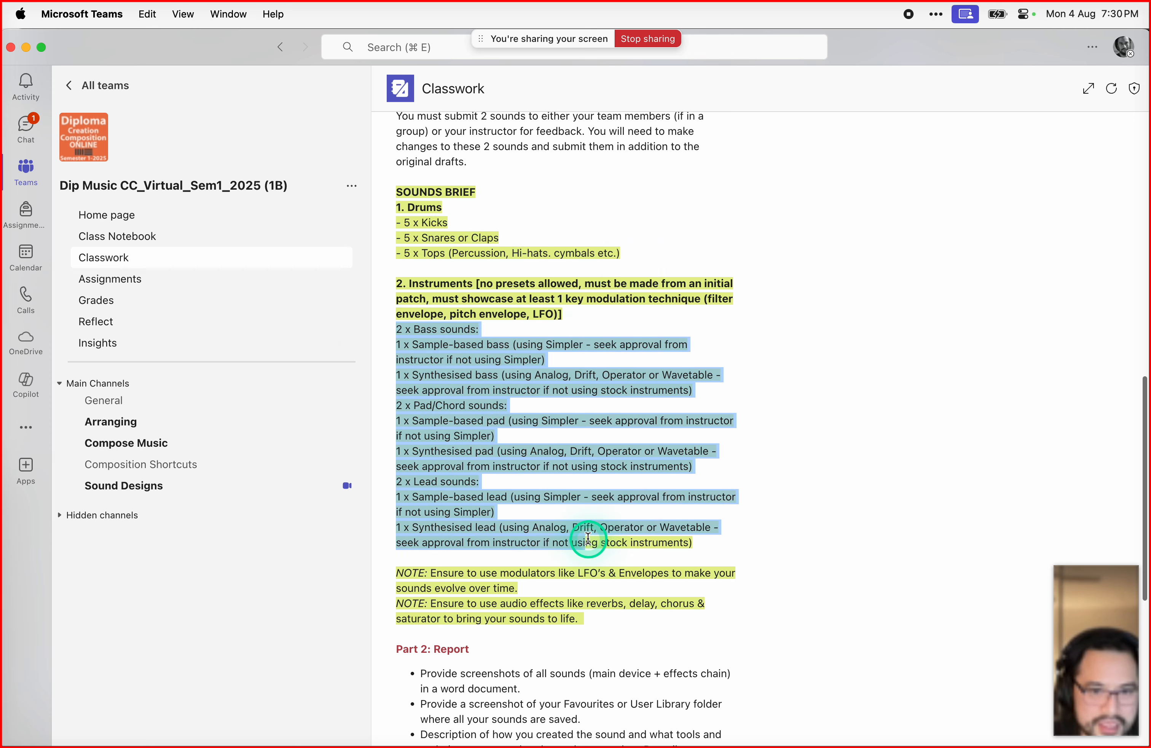
scroll(667, 513, down, 3)
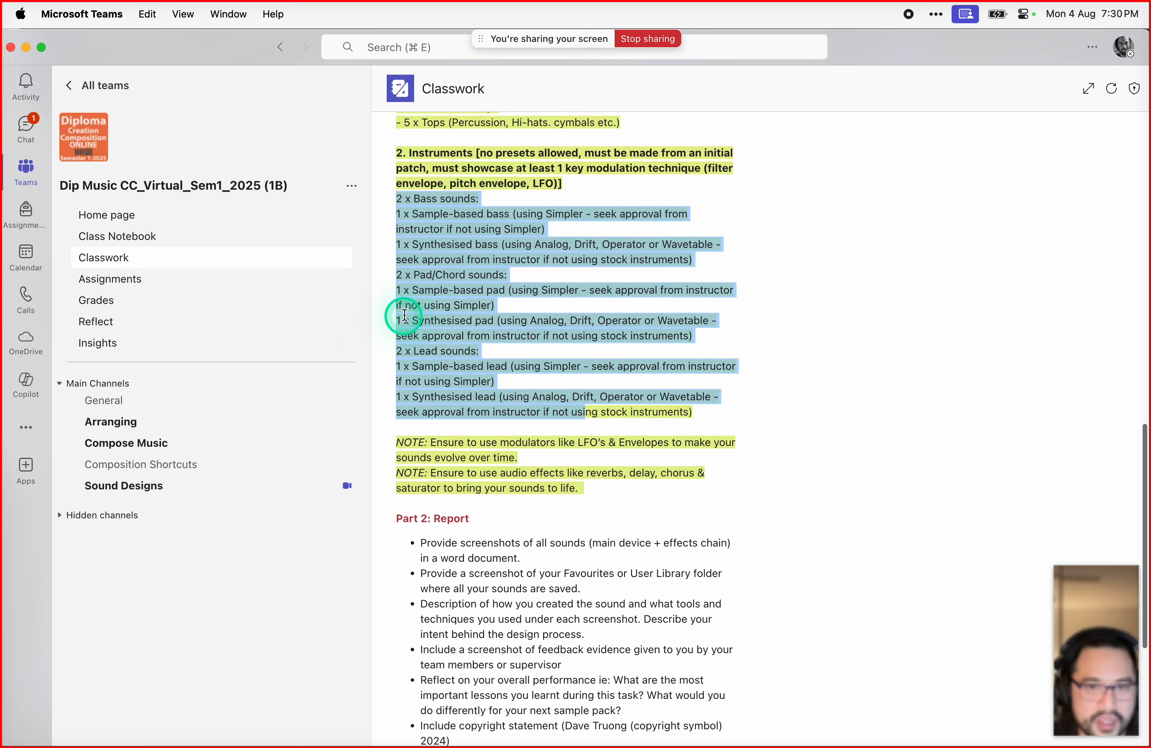
click(407, 316)
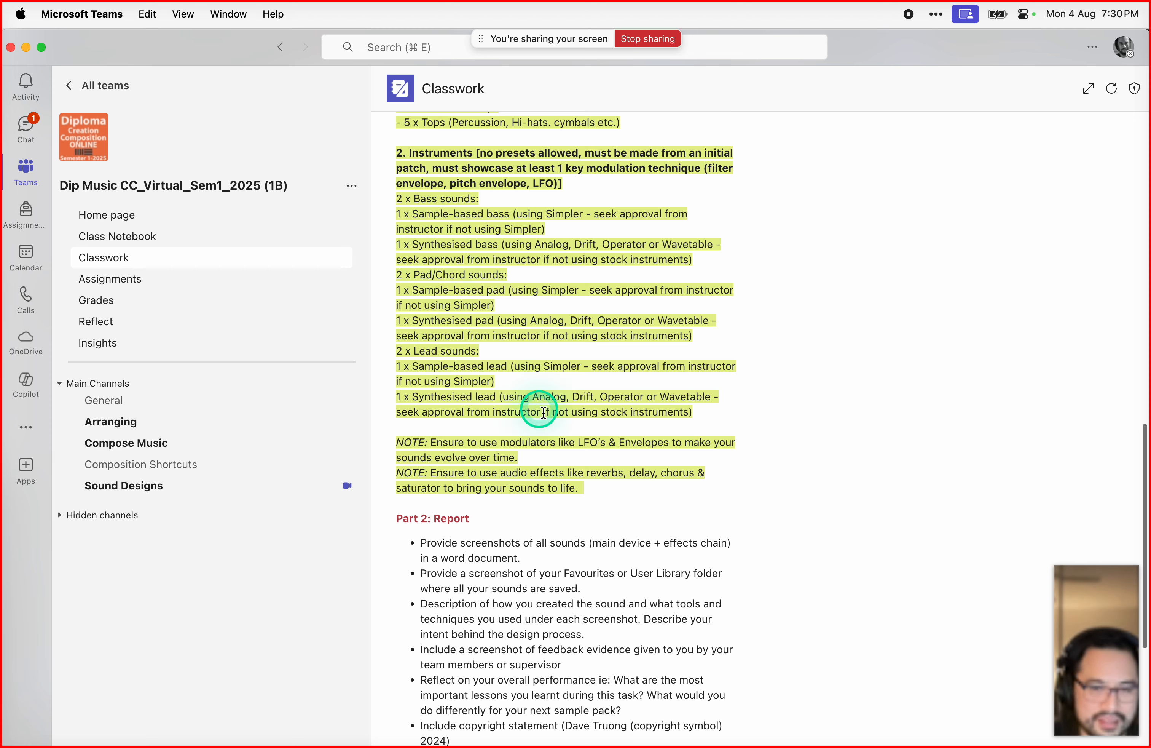
Step: Show the Part 2: Report section and highlight its requirements from the sound screenshots to the copyright statement
scroll(543, 422, down, 3)
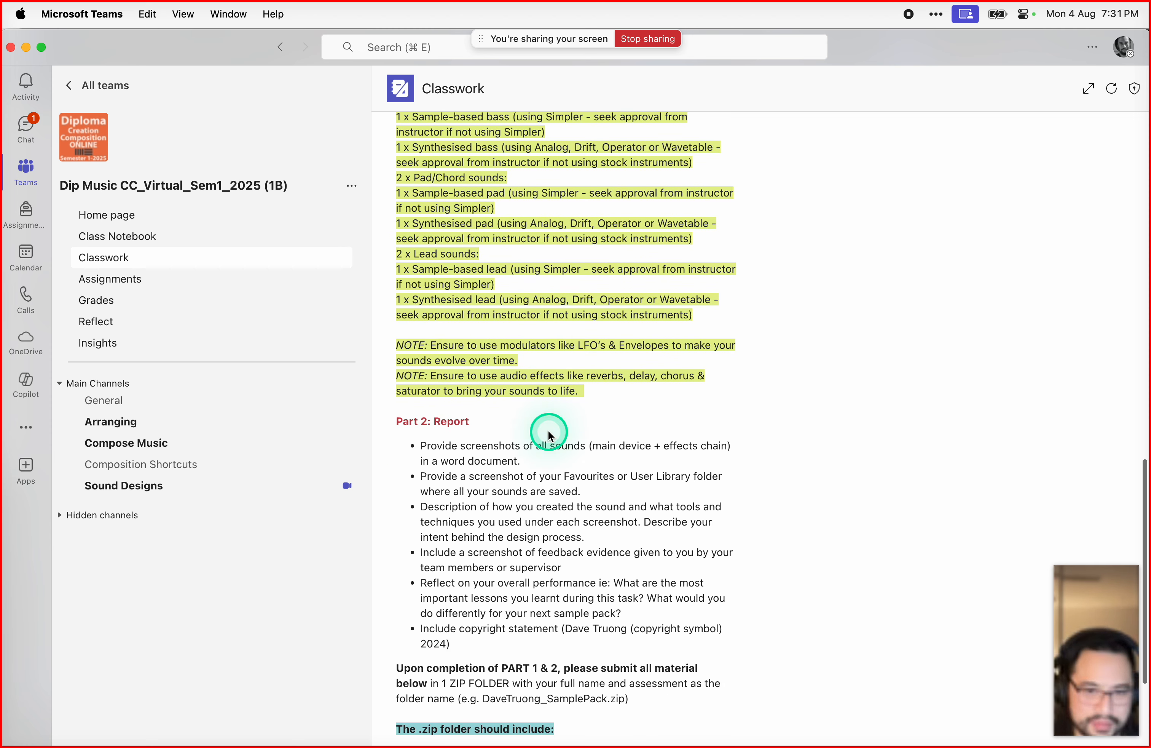
scroll(550, 434, down, 3)
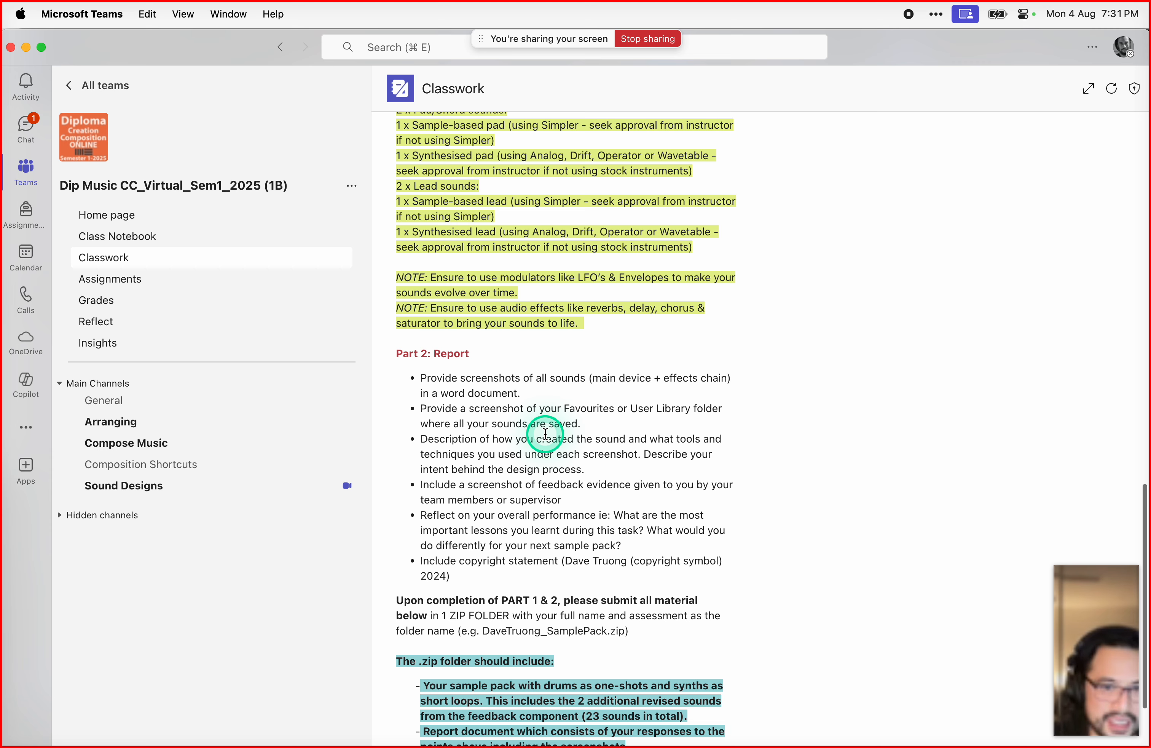
scroll(546, 433, down, 3)
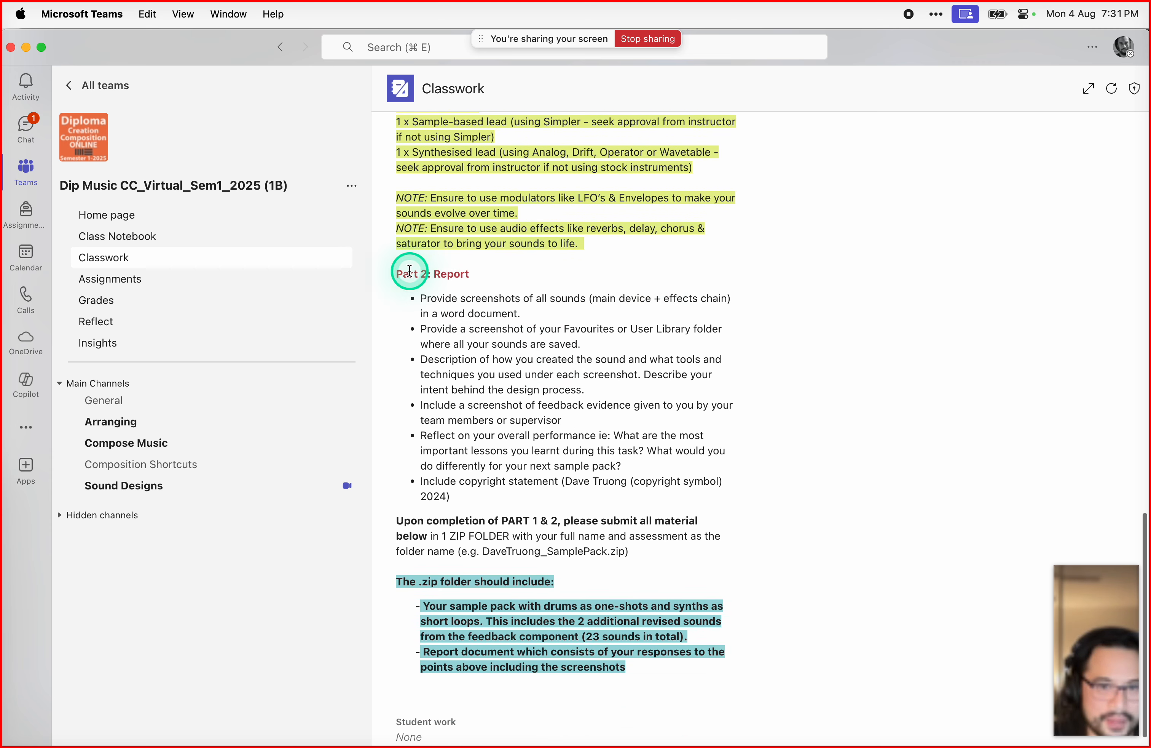
drag(409, 270, 727, 496)
click(606, 345)
drag(418, 291, 718, 506)
click(663, 340)
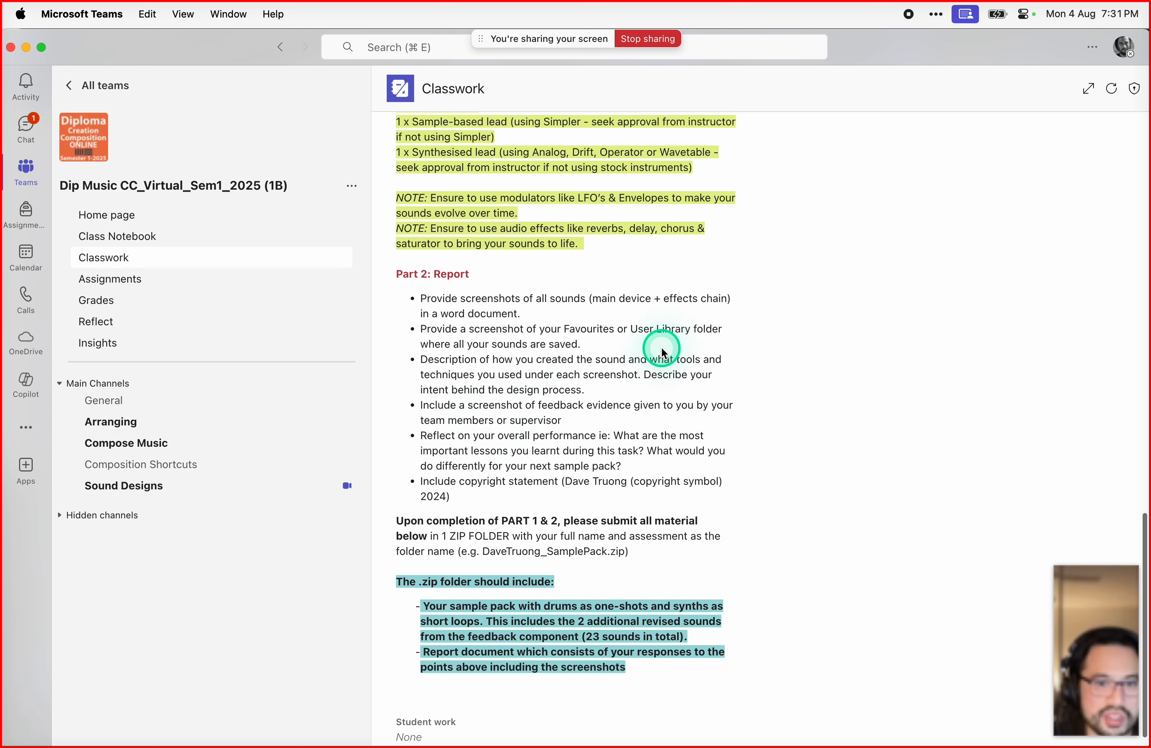
Step: Return to the Sounds Brief, highlight the bass and pad/chord entries, and bring up the Sound Design meeting window with its chat
scroll(662, 368, down, 1)
scroll(663, 398, up, 10)
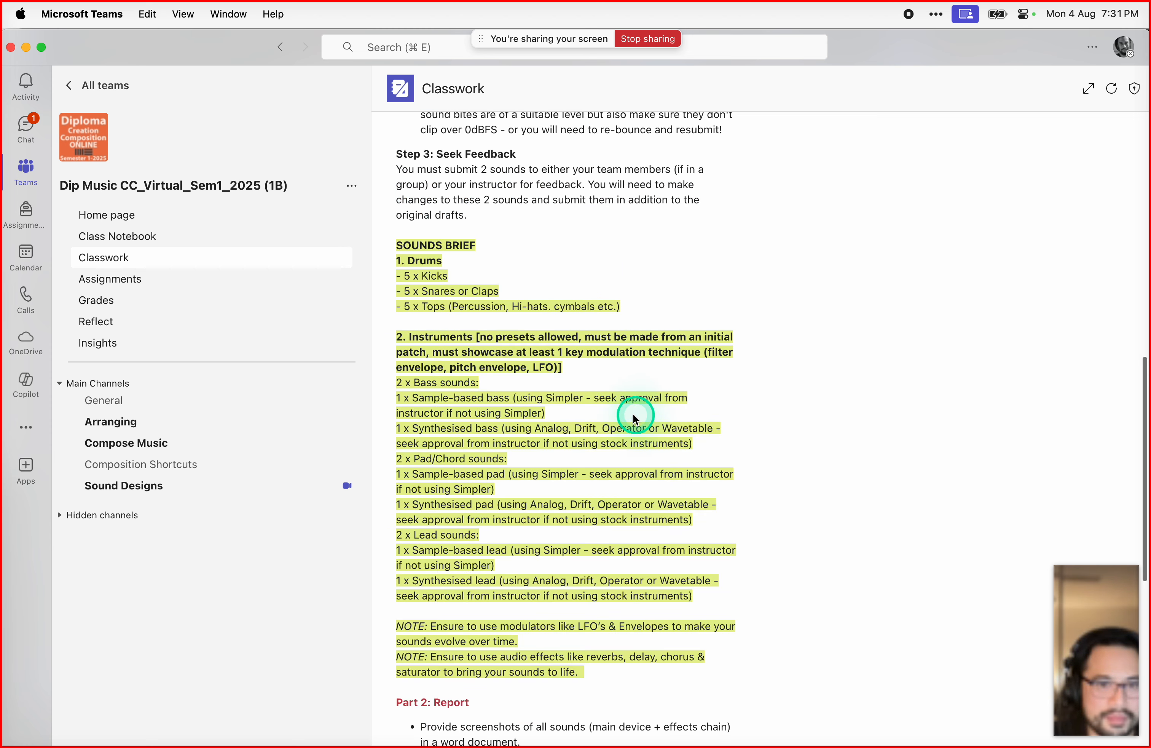
drag(415, 413, 499, 468)
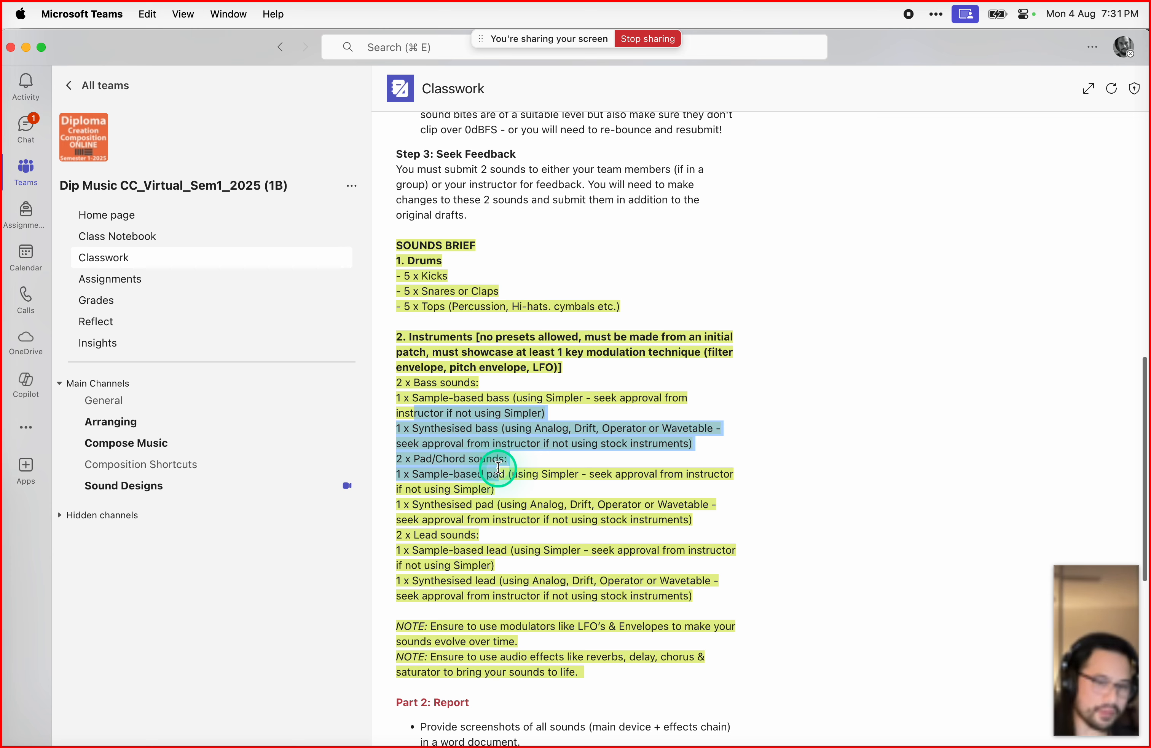
scroll(499, 468, up, 2)
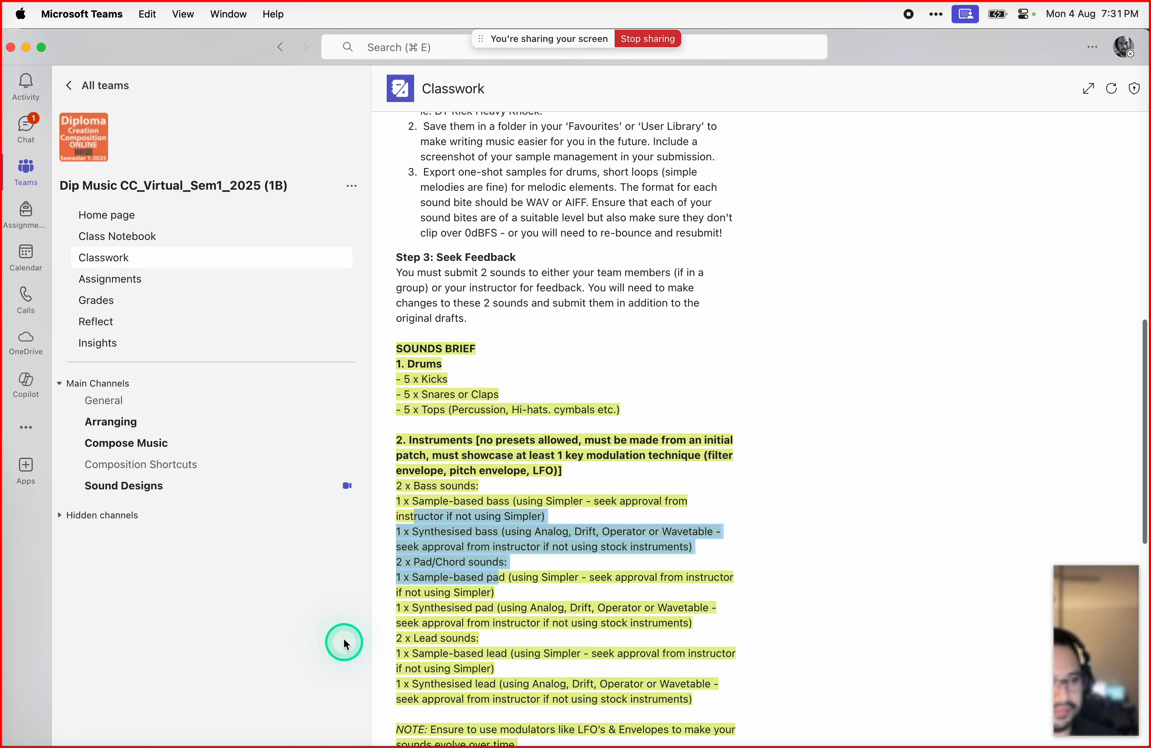
drag(2, 271, 881, 7)
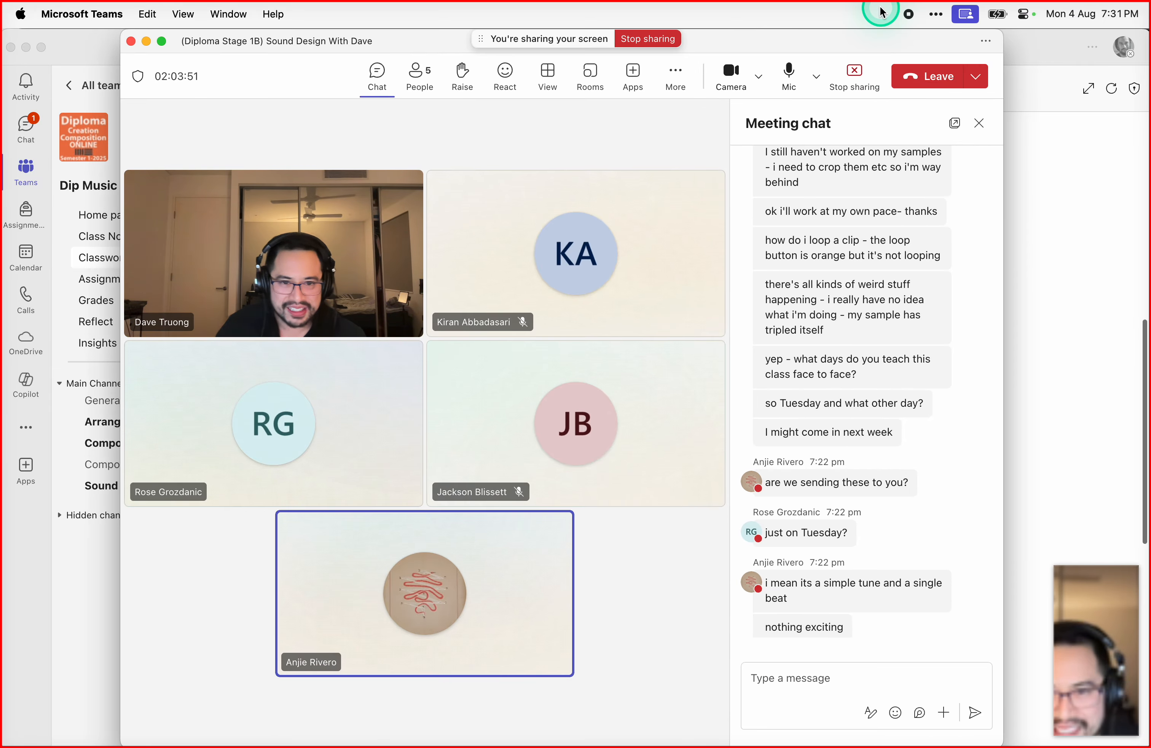